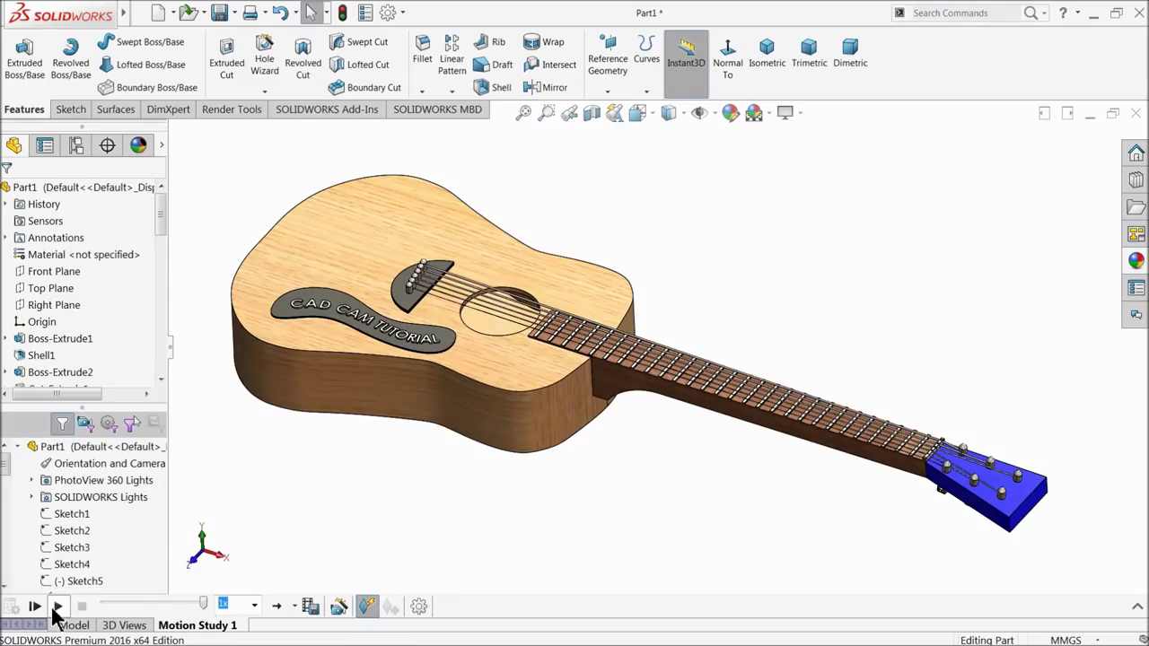
Step: Play the finished guitar's motion study animation, zoom around it, and pick the Top Plane
left_click(57, 606)
scroll(538, 323, "down", 2)
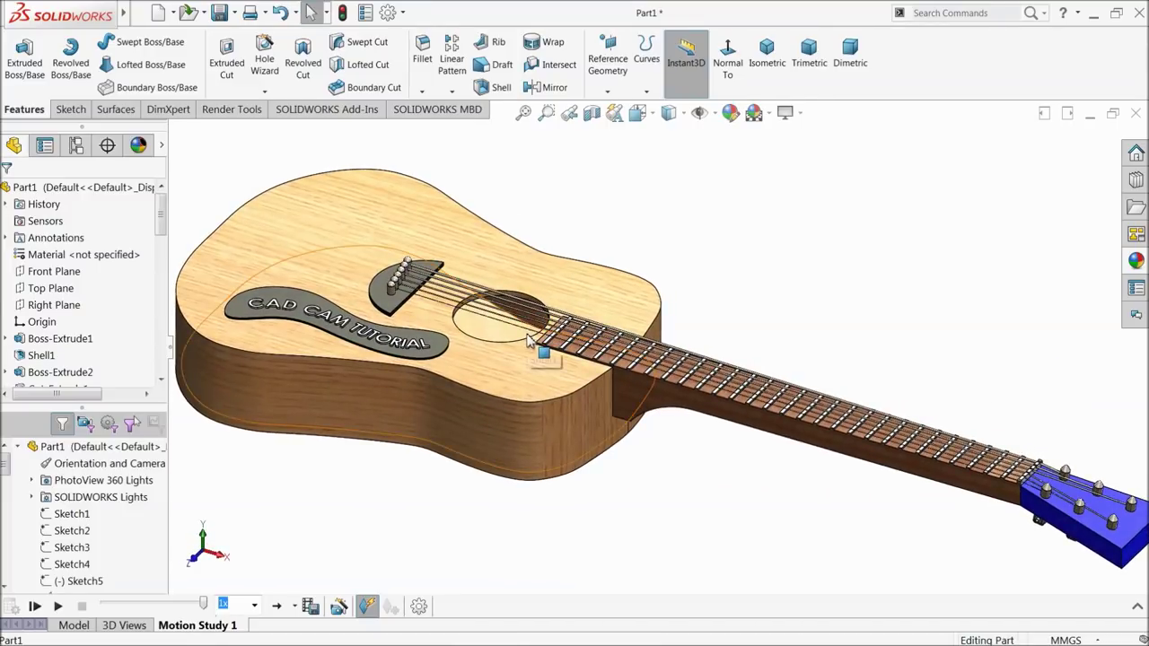
scroll(529, 339, "up", 1)
scroll(628, 357, "down", 1)
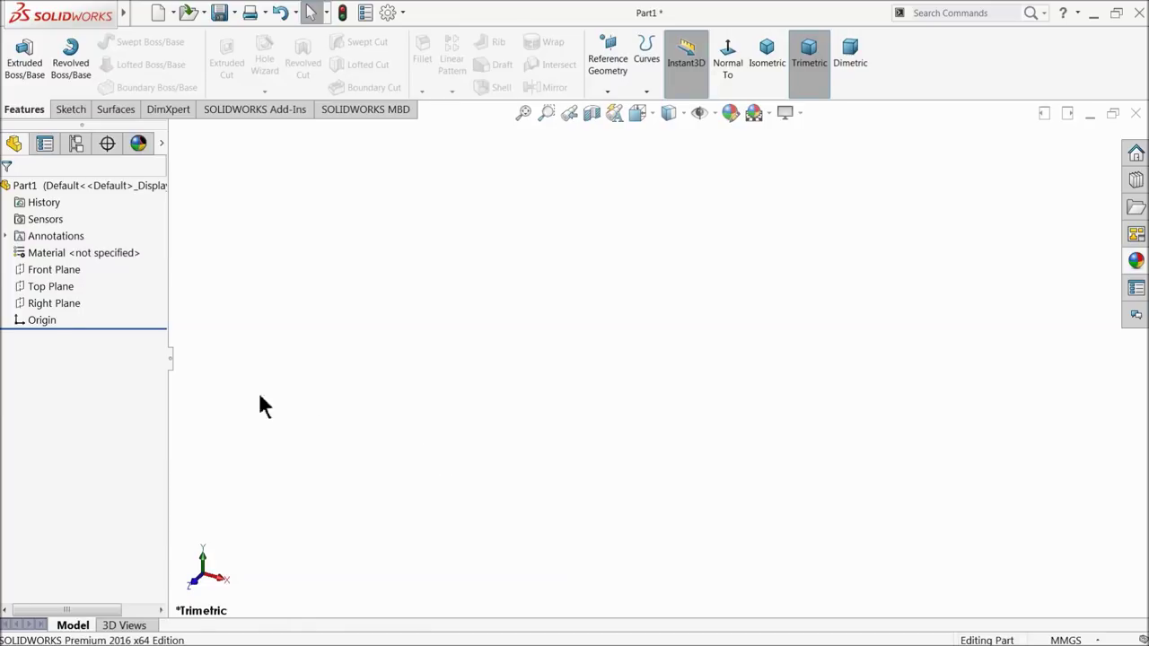
left_click(36, 286)
Step: Start a sketch on the Top Plane and draw left, bottom and right centerlines in a U shape
left_click(31, 262)
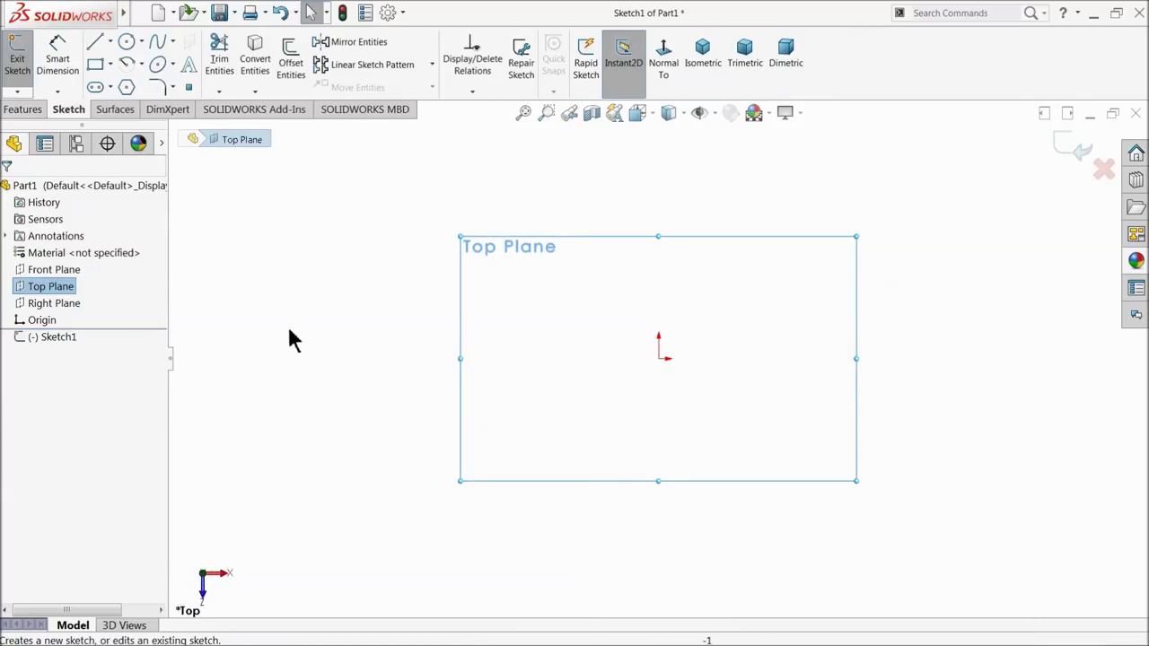
left_click(110, 42)
left_click(128, 79)
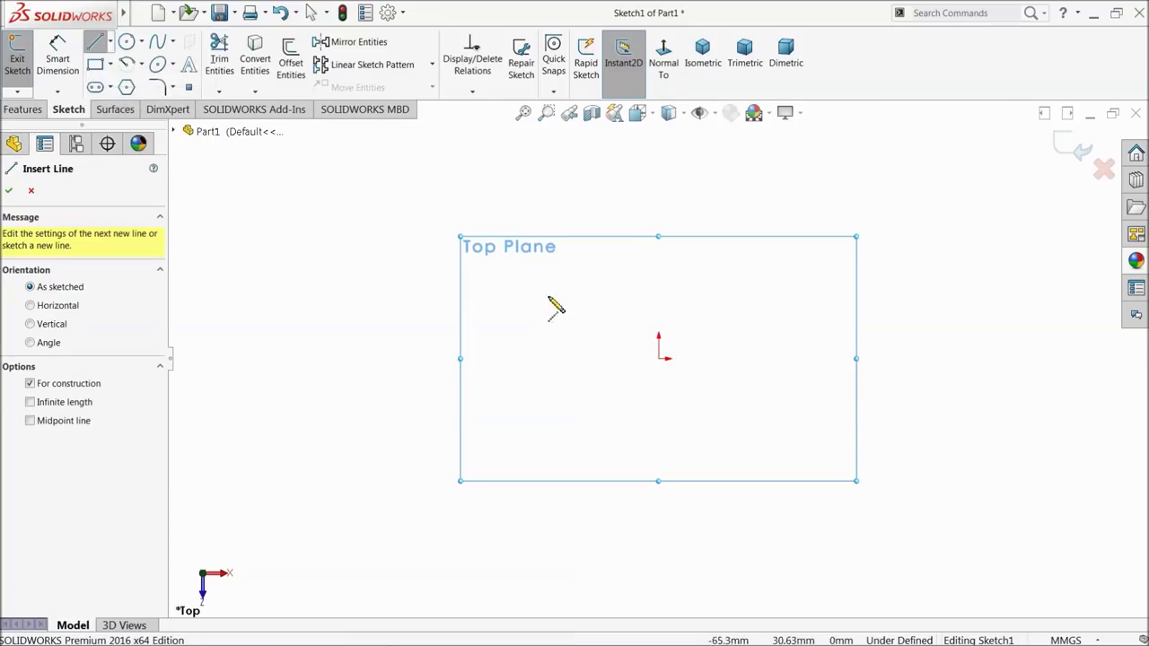
left_click(402, 217)
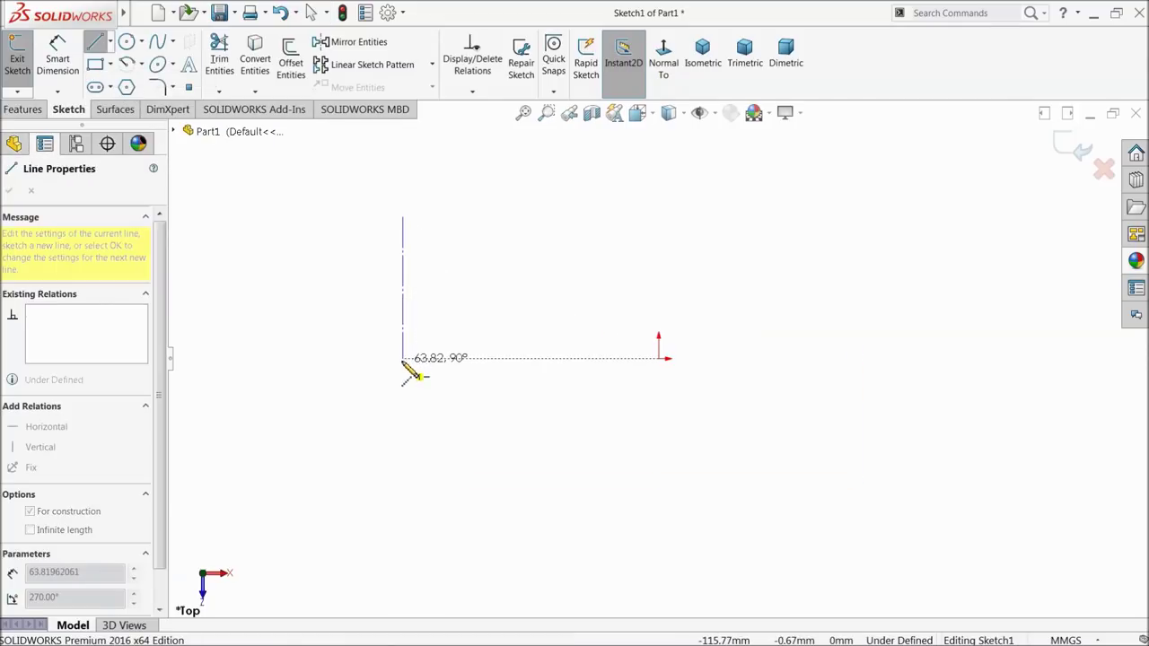
left_click(402, 359)
left_click(923, 358)
right_click(927, 199)
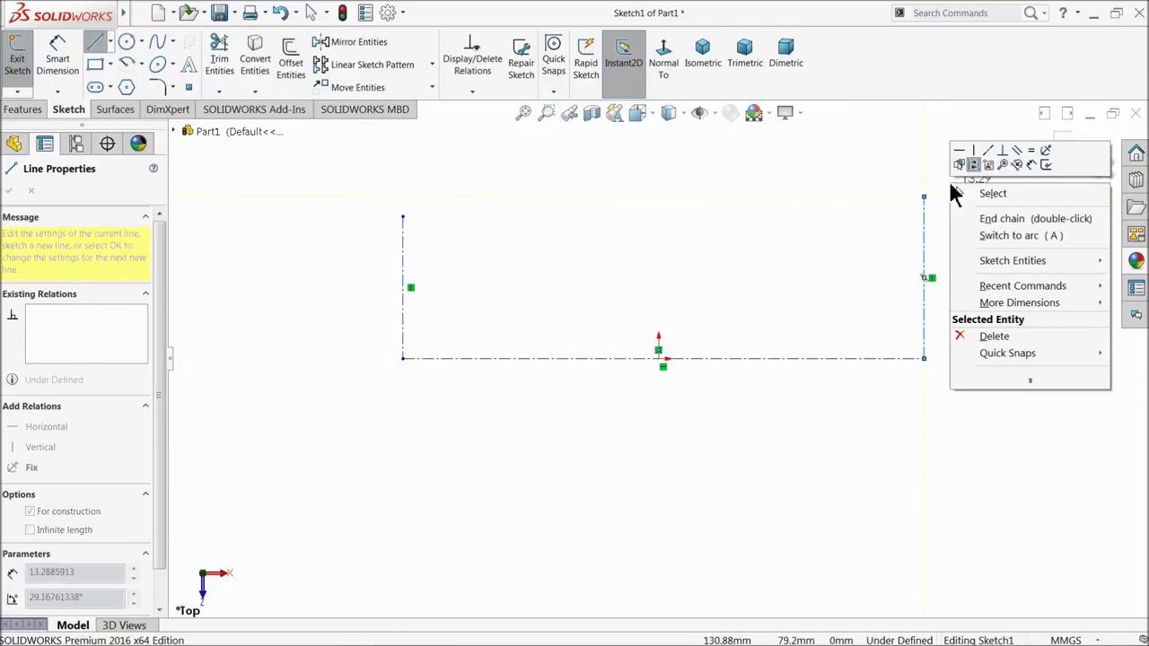
left_click(973, 191)
scroll(815, 361, "down", 1)
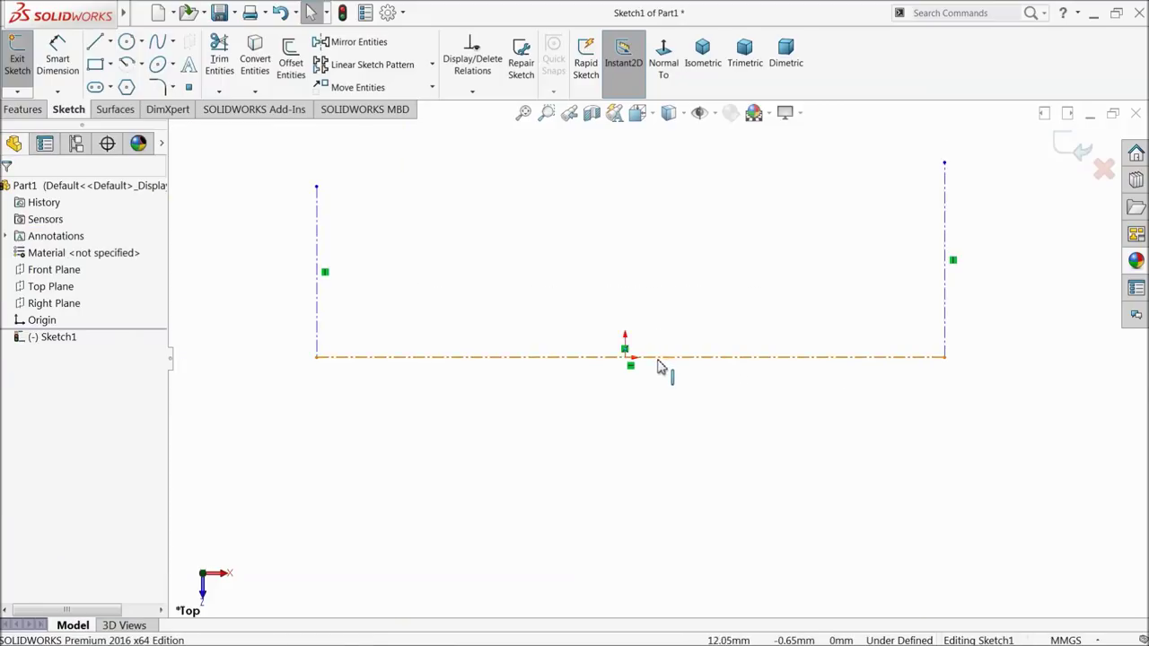
Step: Dimension the bottom horizontal centerline to 245 mm
left_click(57, 56)
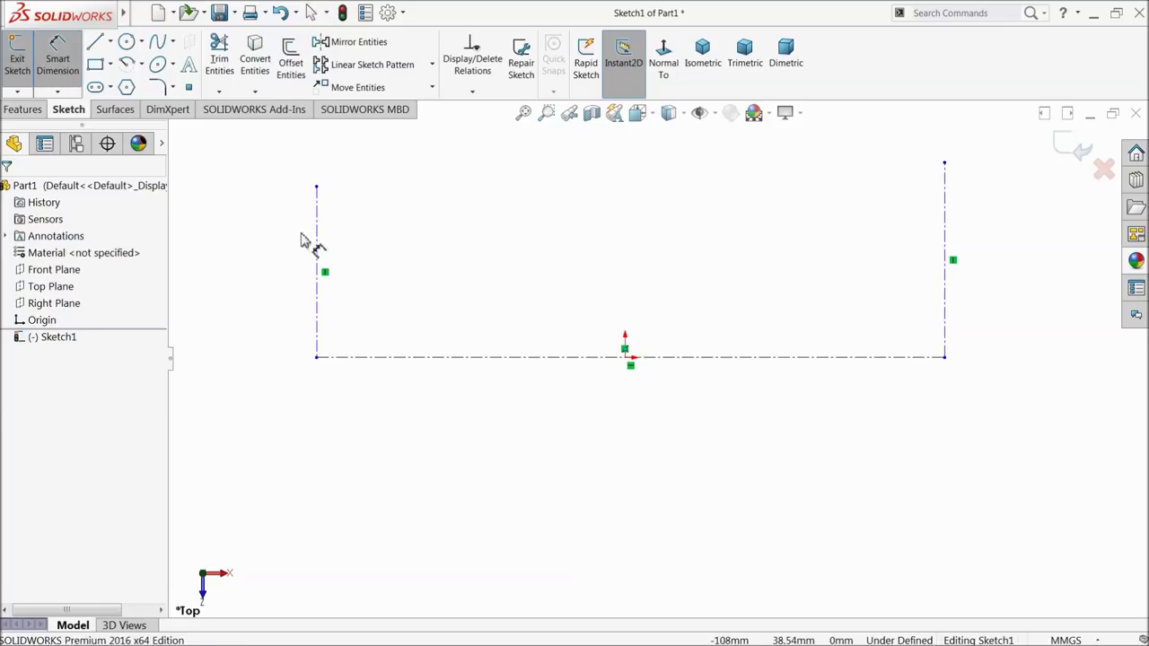
left_click(502, 359)
left_click(553, 511)
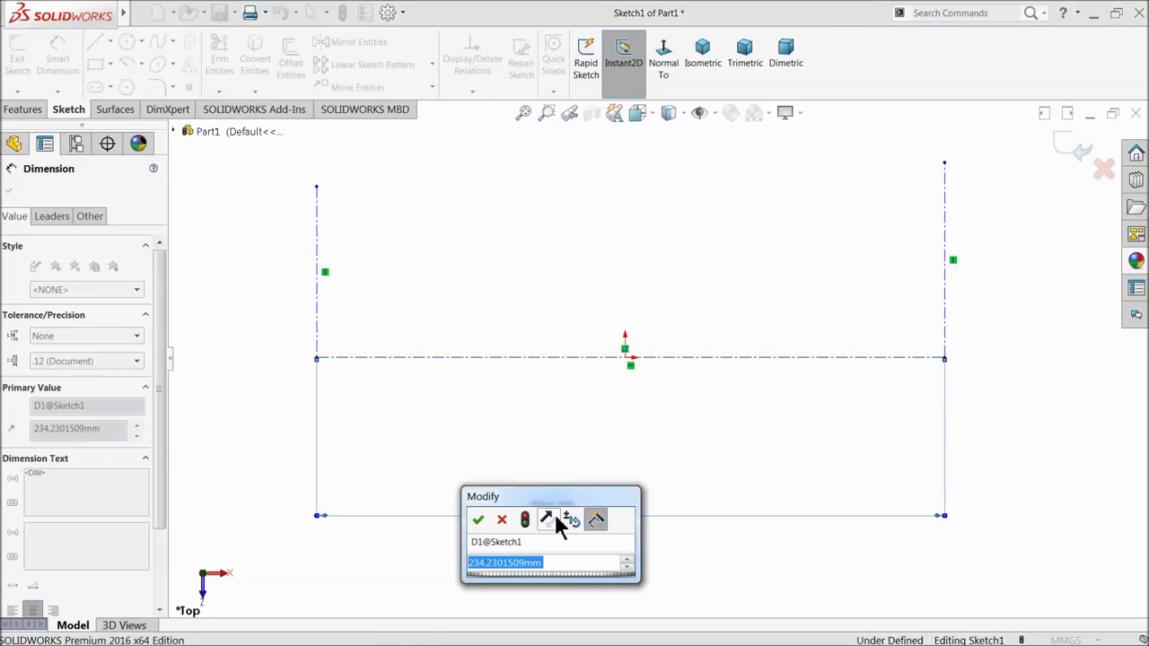
type("245")
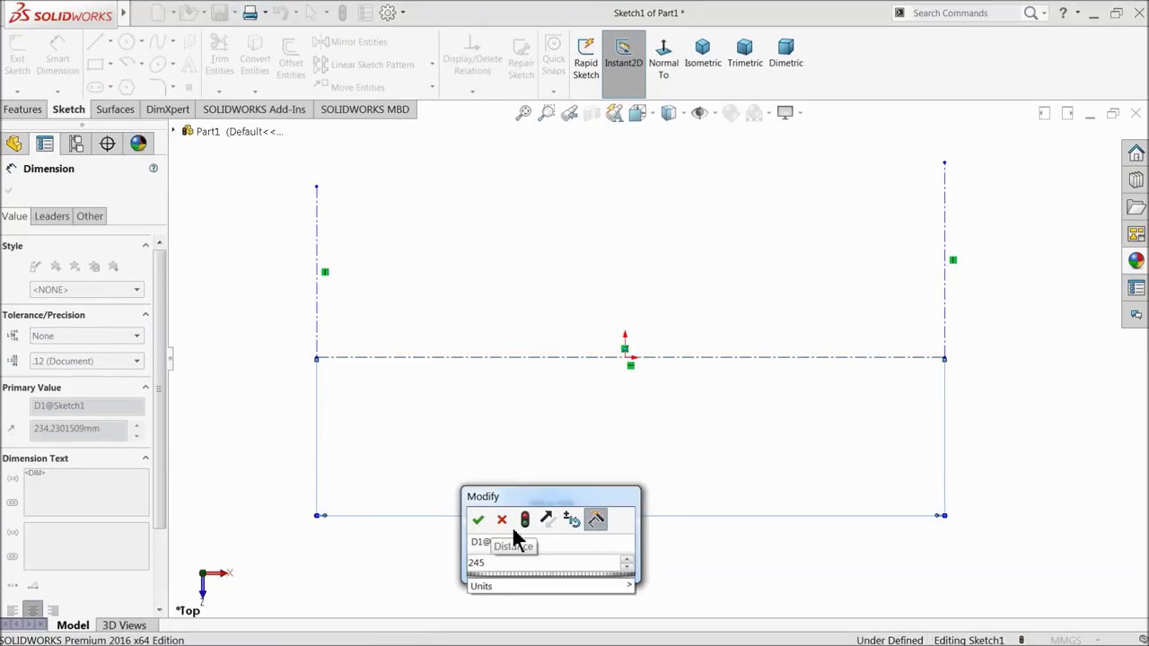
left_click(476, 522)
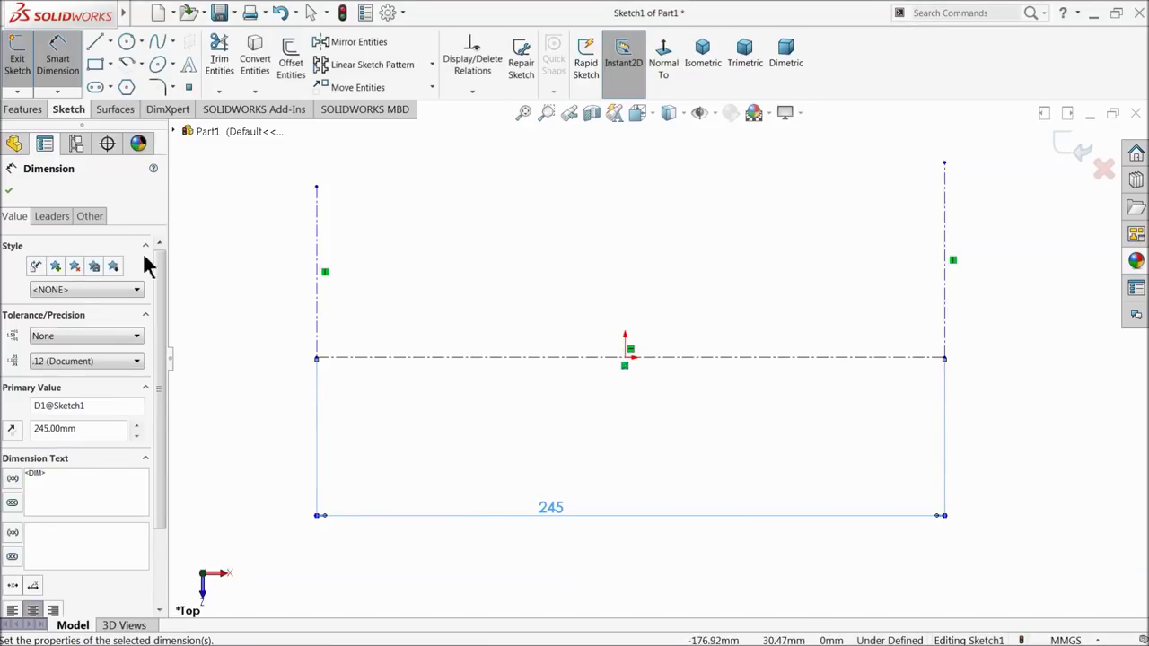
left_click(12, 192)
left_click(158, 41)
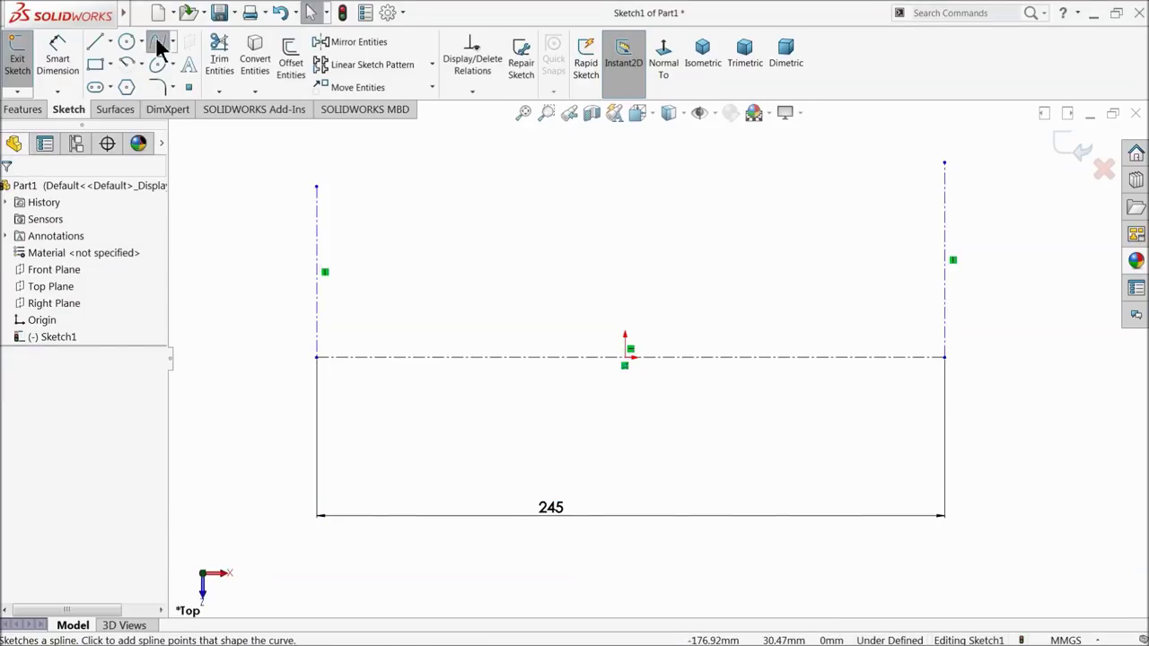
Step: Draw a wavy nine-point spline from the left corner up over the top to the right corner
left_click(316, 357)
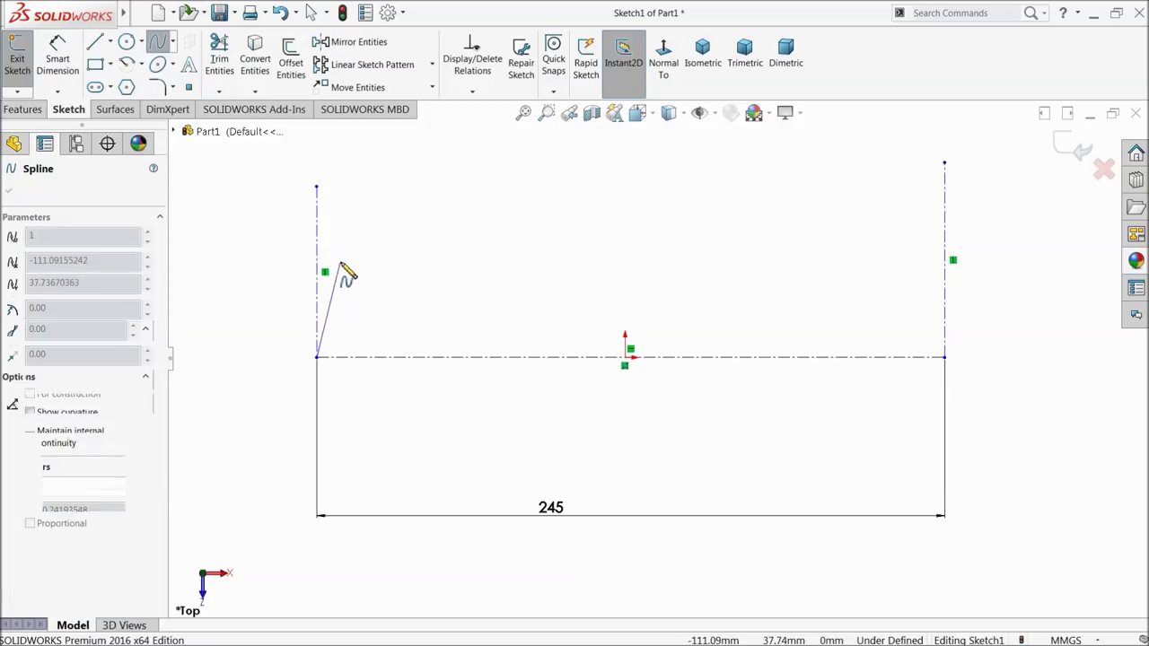
left_click(339, 243)
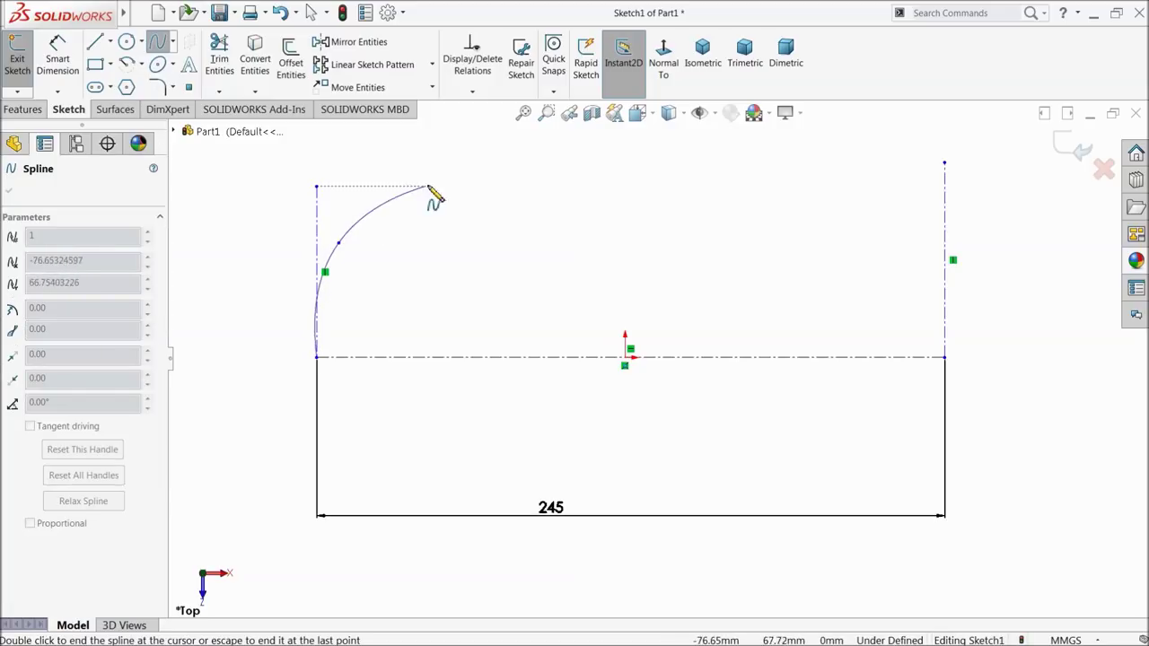
left_click(468, 159)
left_click(588, 191)
left_click(663, 206)
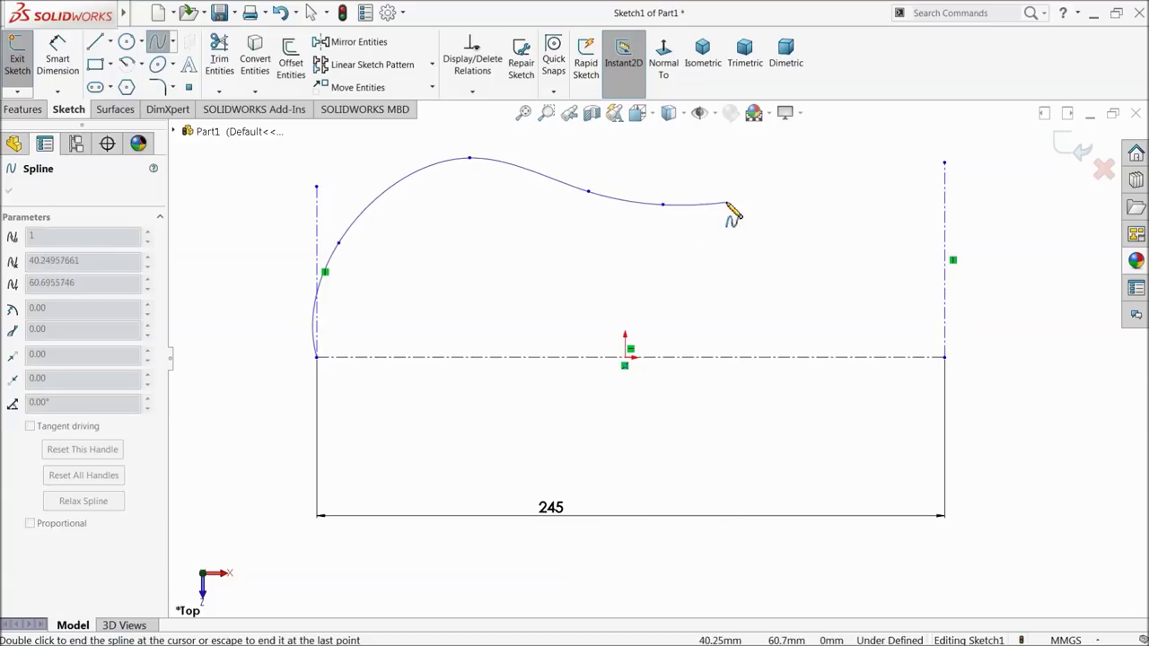
left_click(757, 193)
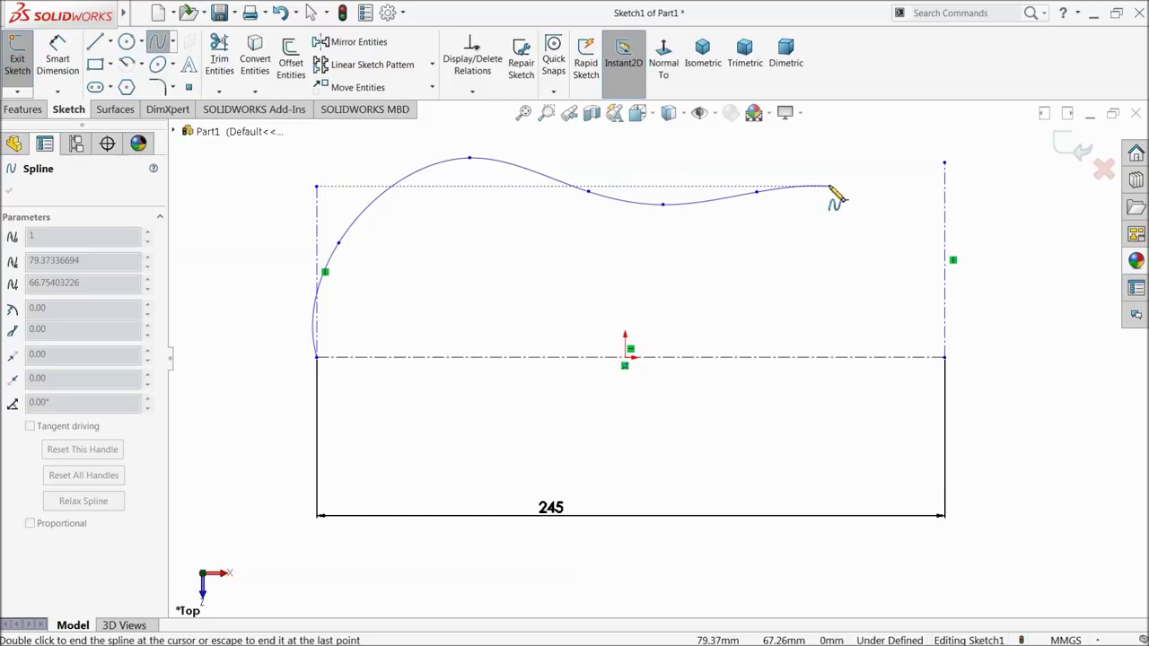
left_click(829, 186)
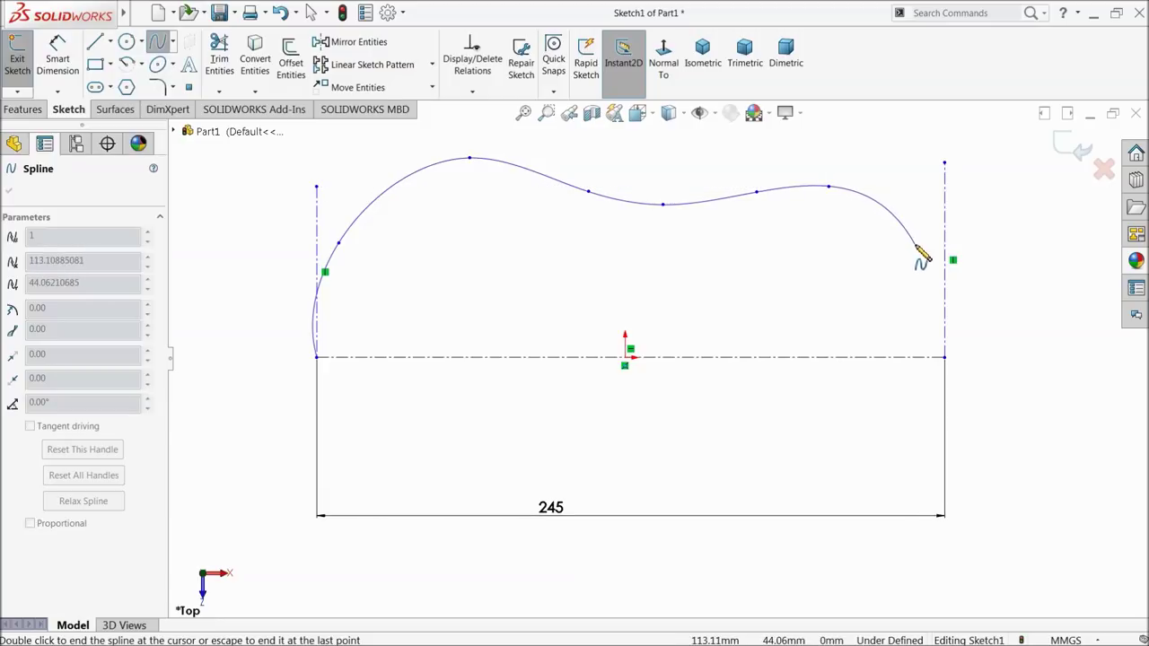
left_click(916, 244)
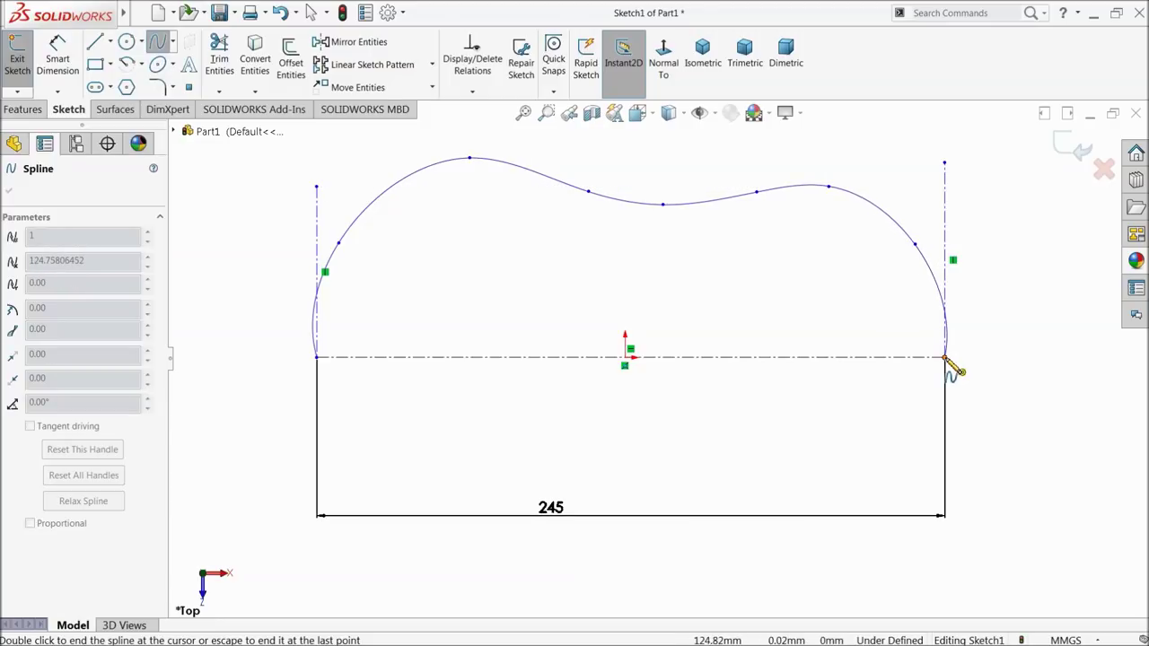
right_click(987, 320)
left_click(1026, 315)
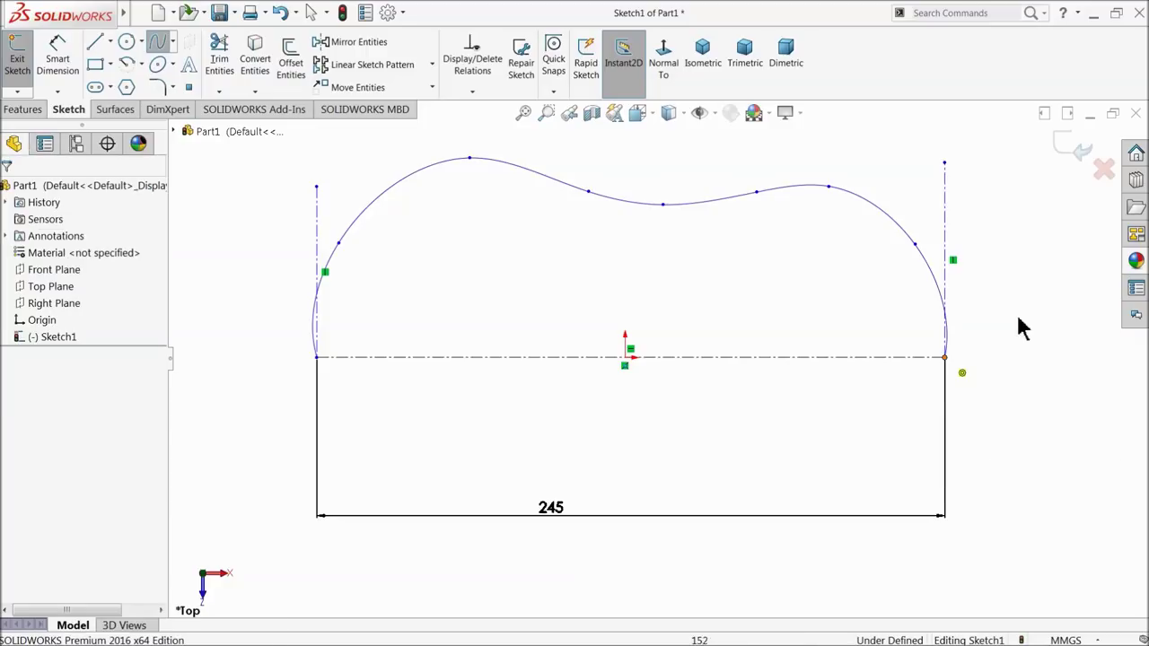
scroll(942, 366, "down", 2)
Step: Add Vertical relations to the spline's right and left end tangents
left_click(916, 333)
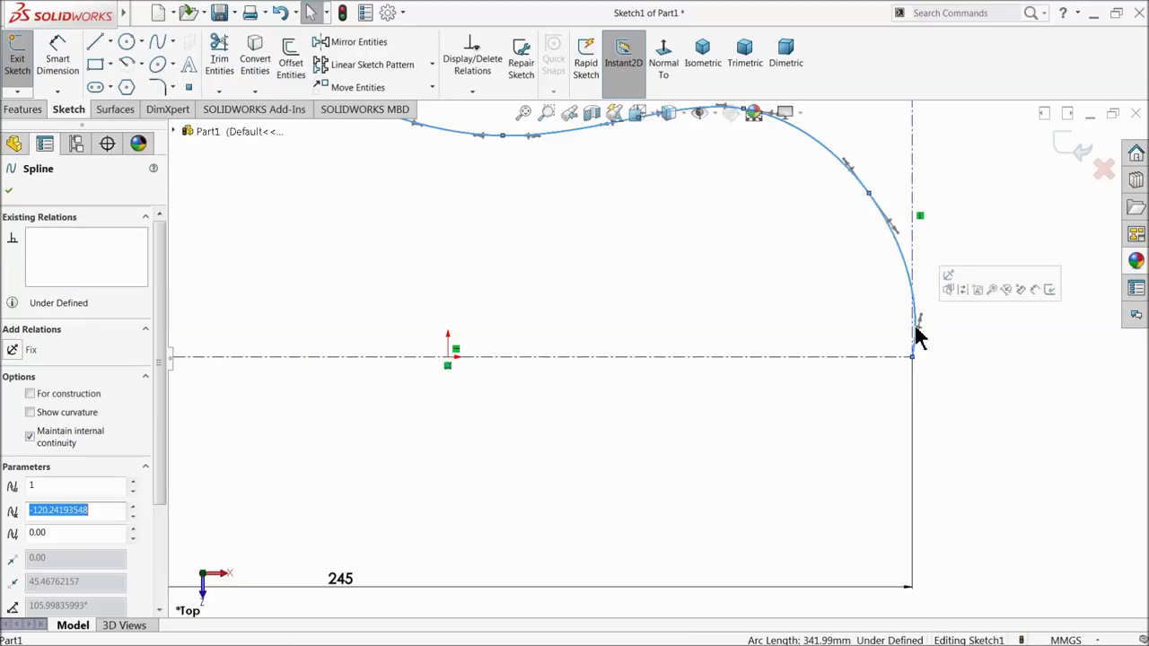
left_click(913, 351)
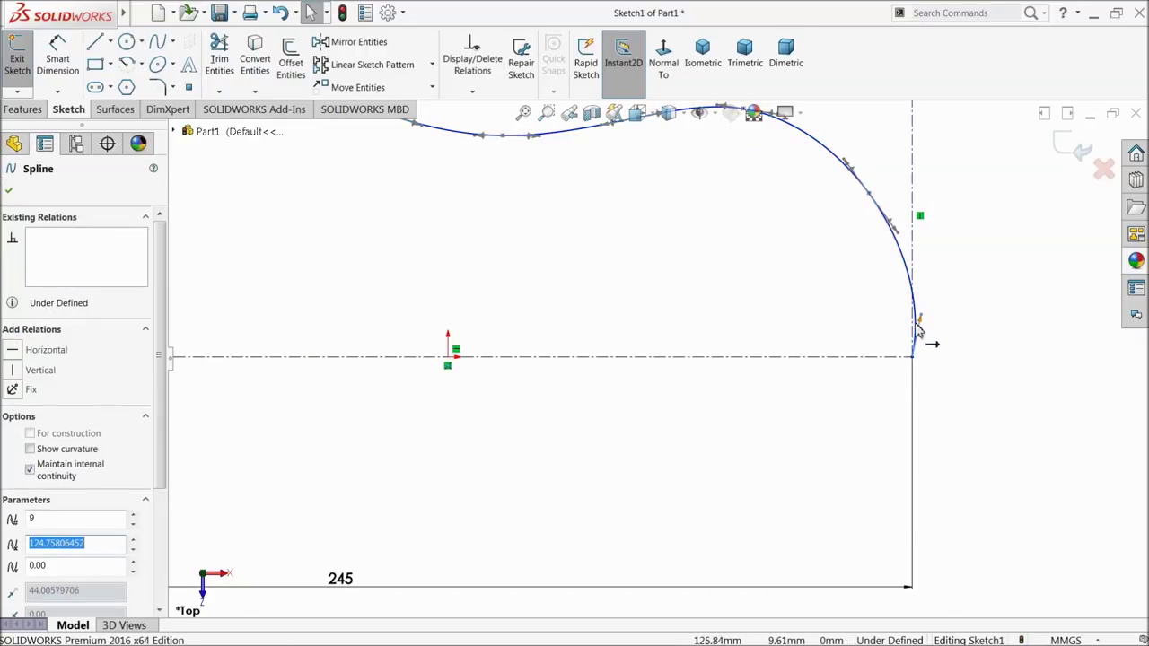
left_click(33, 371)
scroll(410, 359, "up", 3)
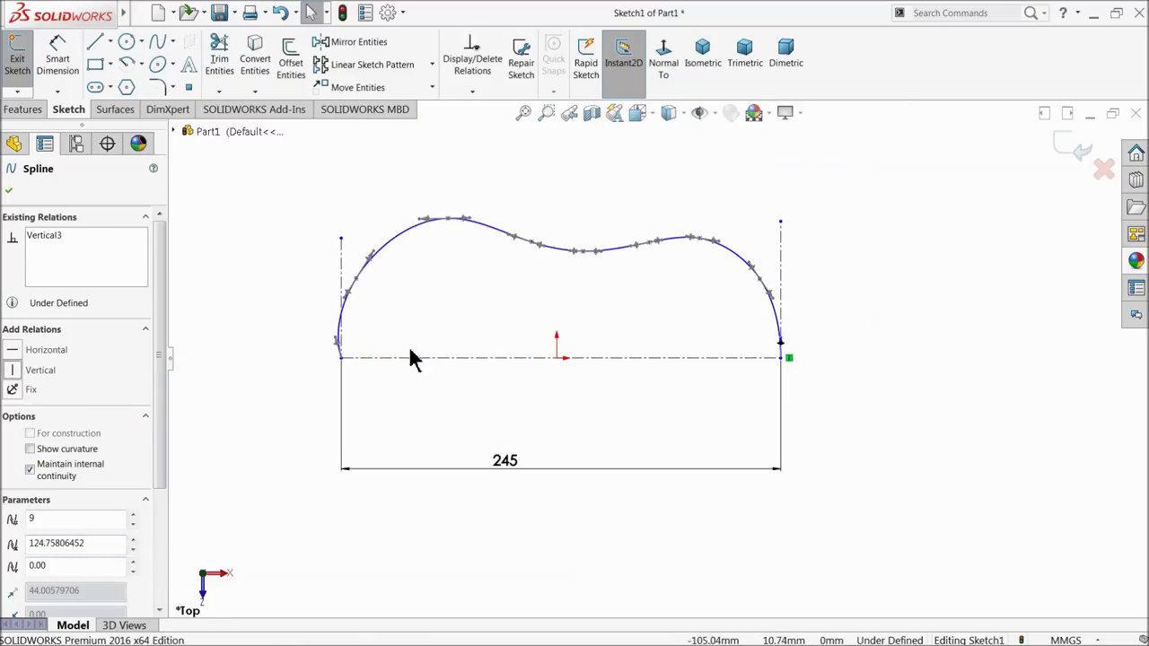
scroll(476, 386, "down", 3)
left_click(420, 363)
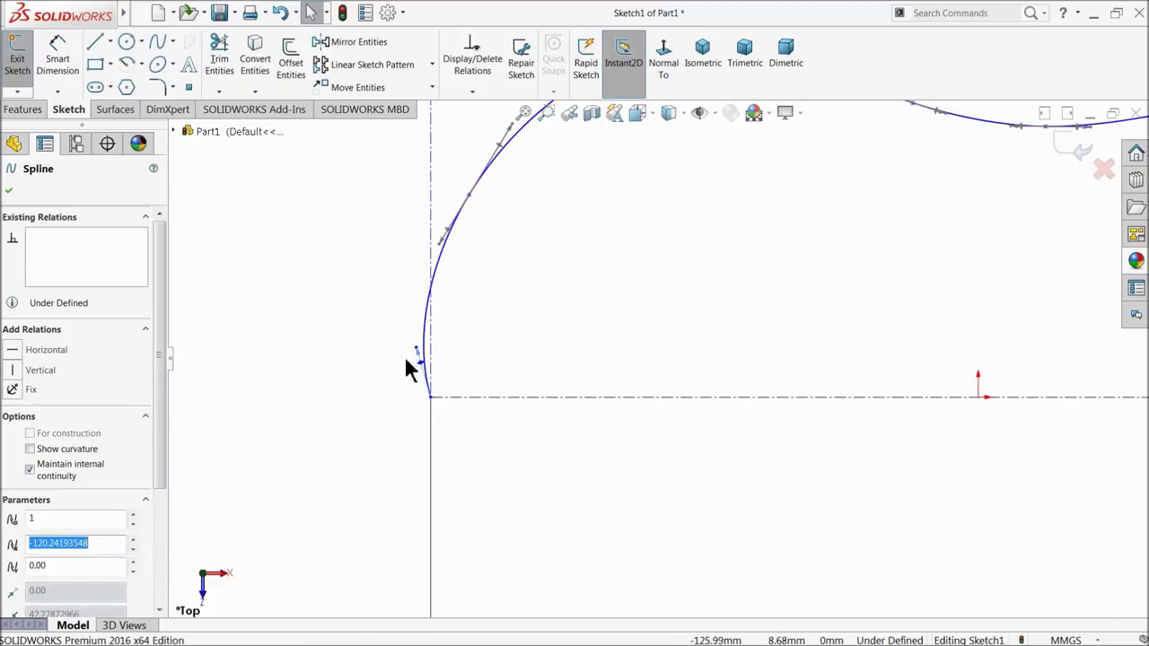
left_click(32, 371)
scroll(269, 371, "up", 3)
scroll(715, 389, "up", 2)
scroll(835, 377, "down", 2)
scroll(581, 309, "down", 1)
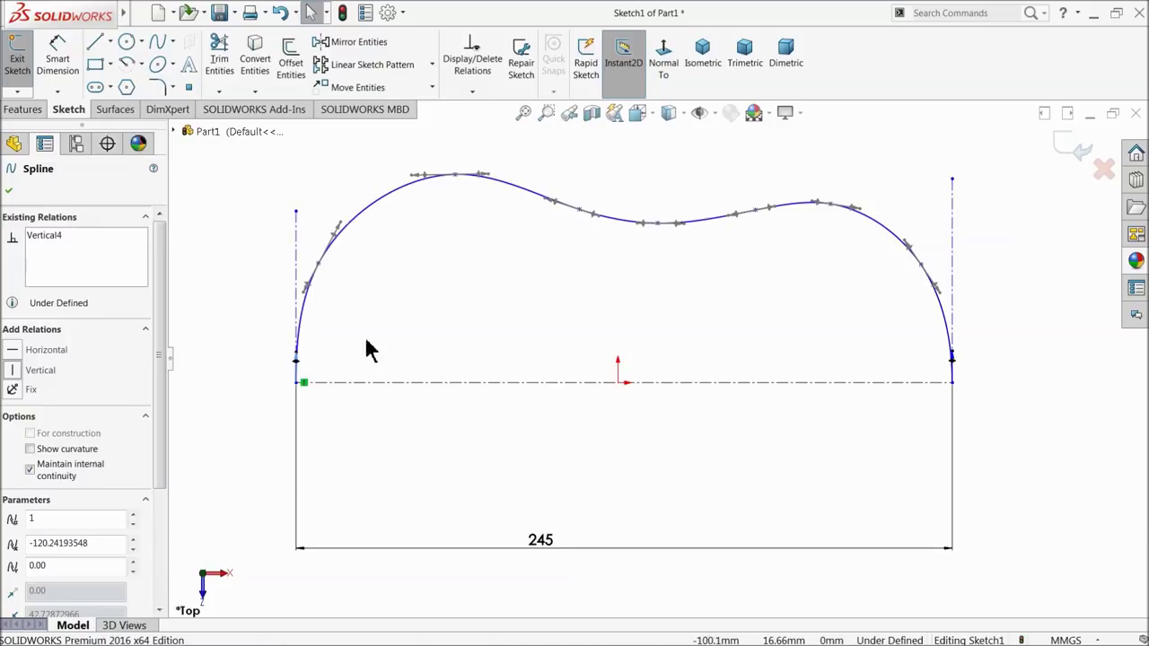
left_click(58, 55)
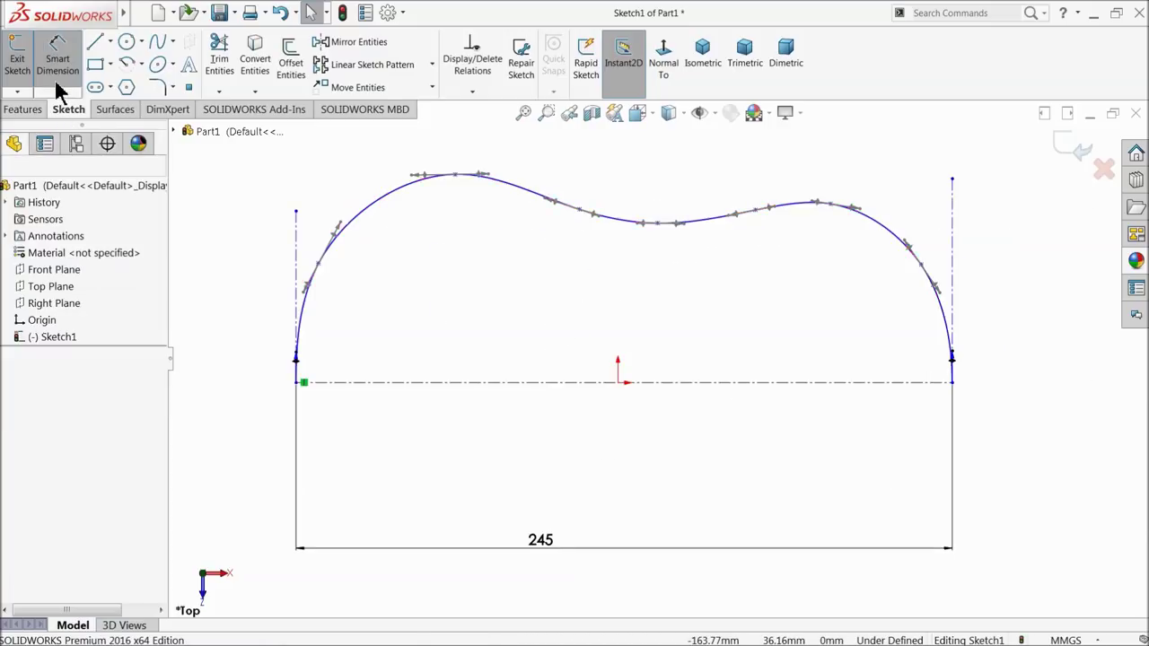
Step: Dimension the first three spline points' heights above the centerline: 43, 95 and 81 mm
left_click(319, 266)
left_click(345, 383)
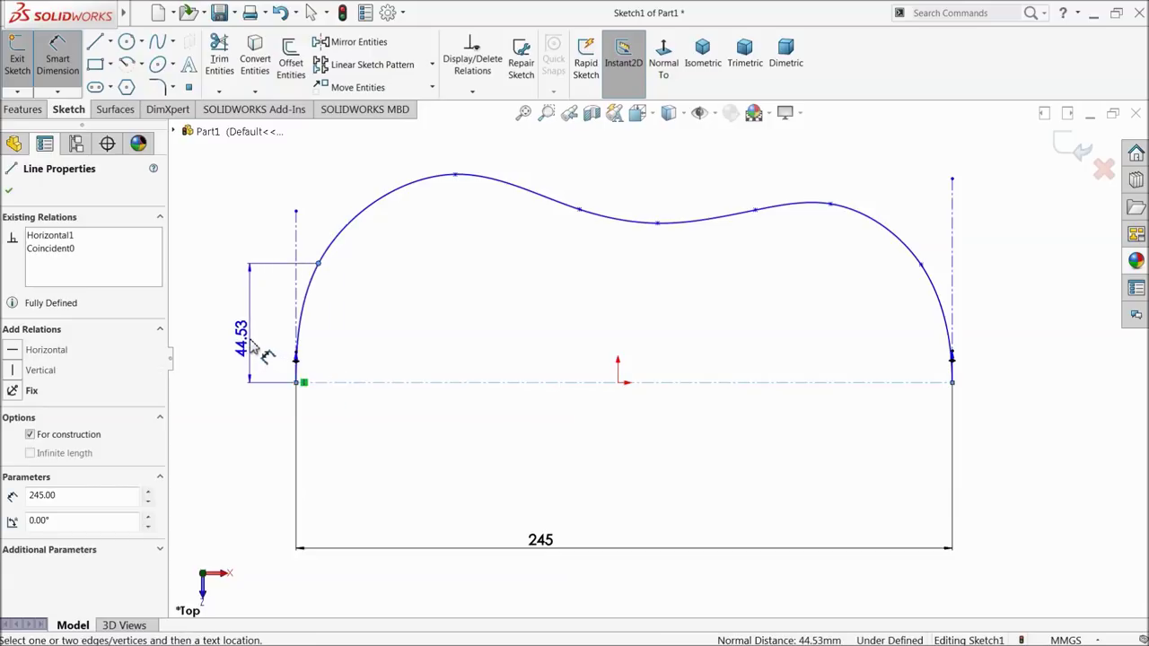
left_click(252, 343)
type("43")
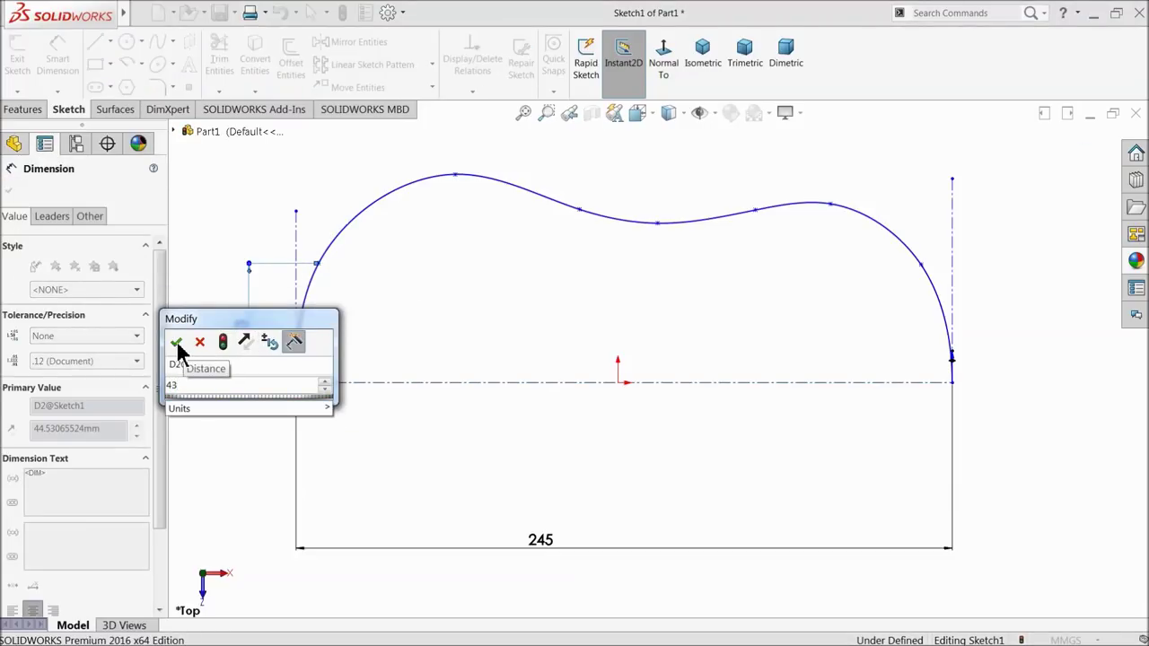
left_click(177, 344)
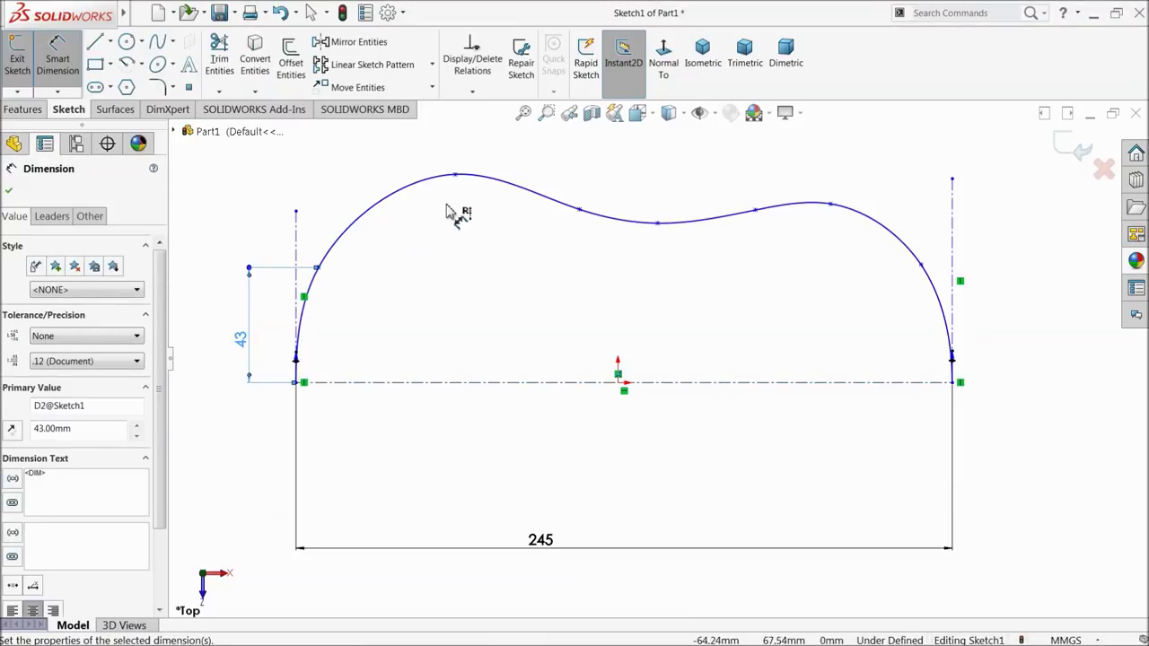
left_click(455, 178)
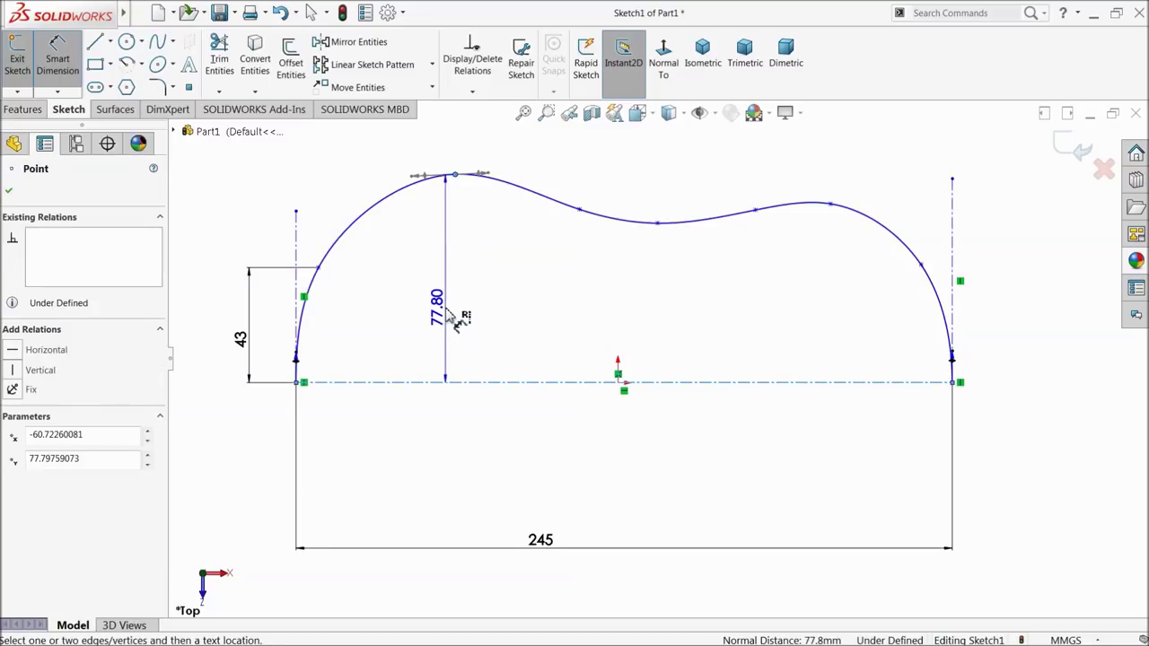
left_click(446, 316)
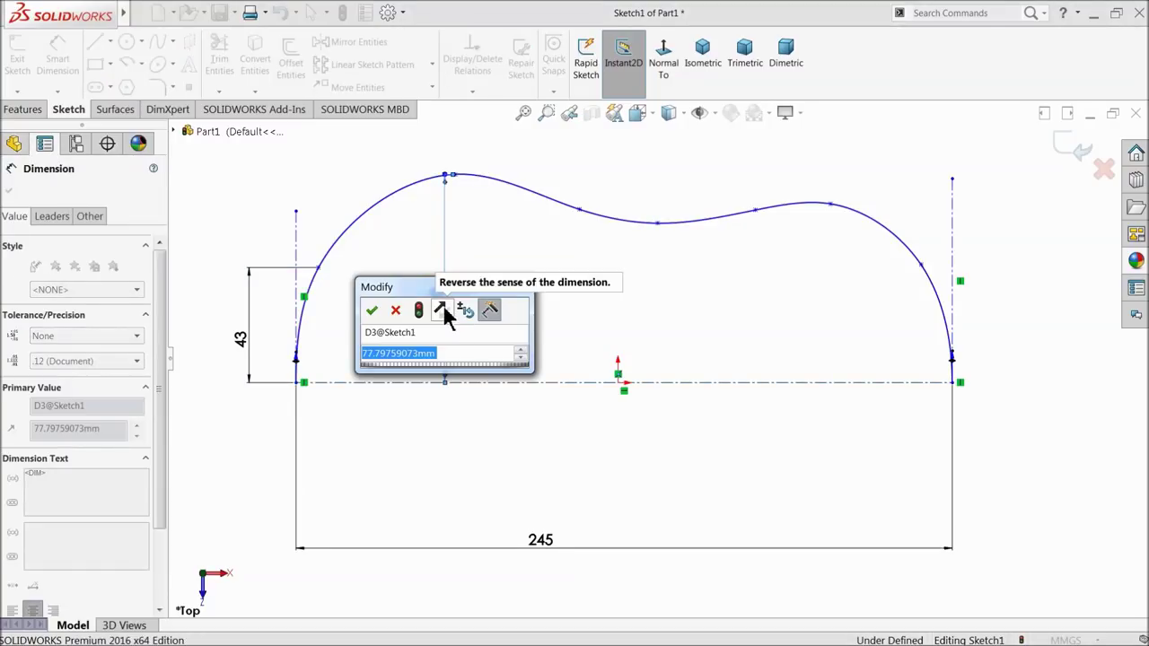
type("95")
left_click(372, 310)
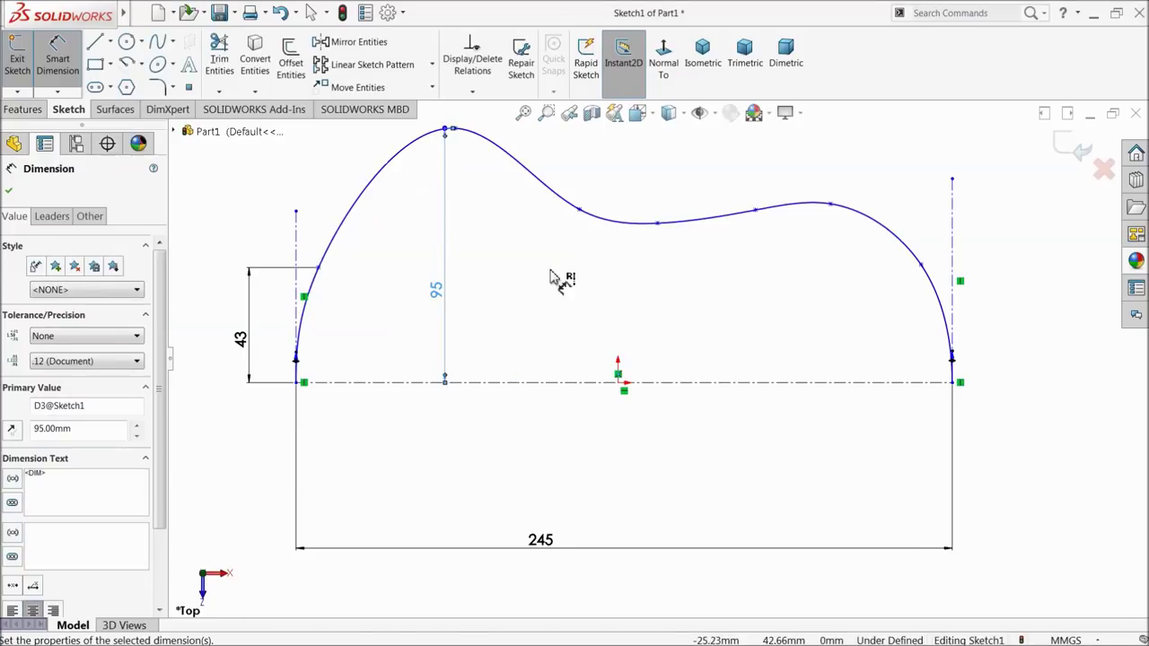
left_click(579, 210)
left_click(550, 300)
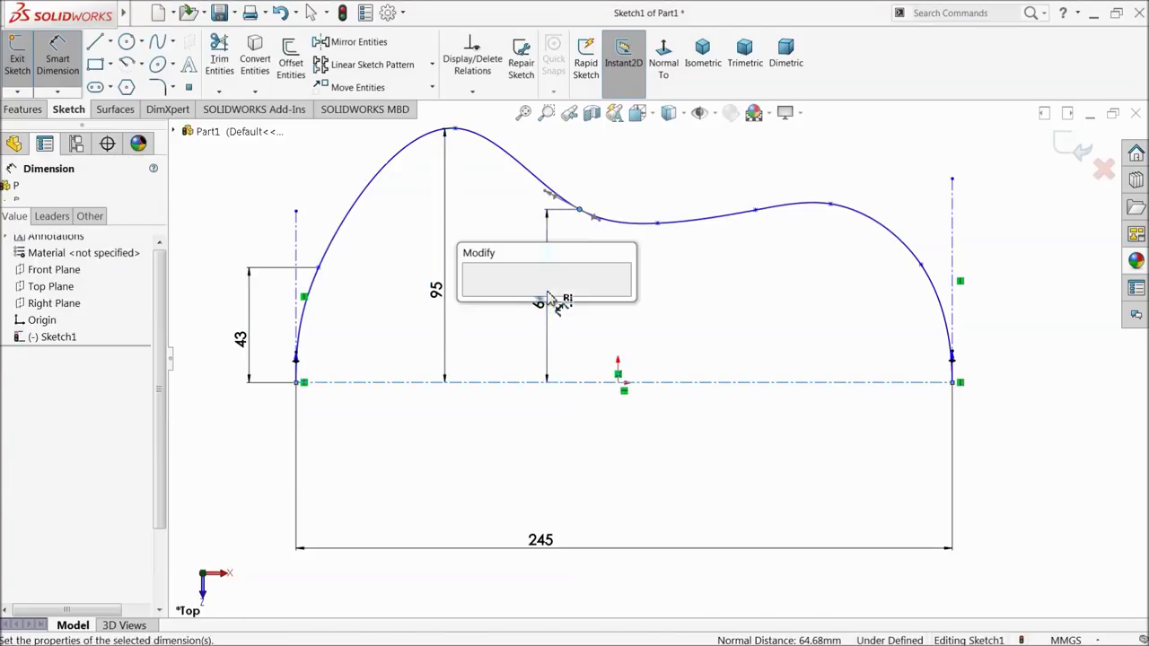
type("81")
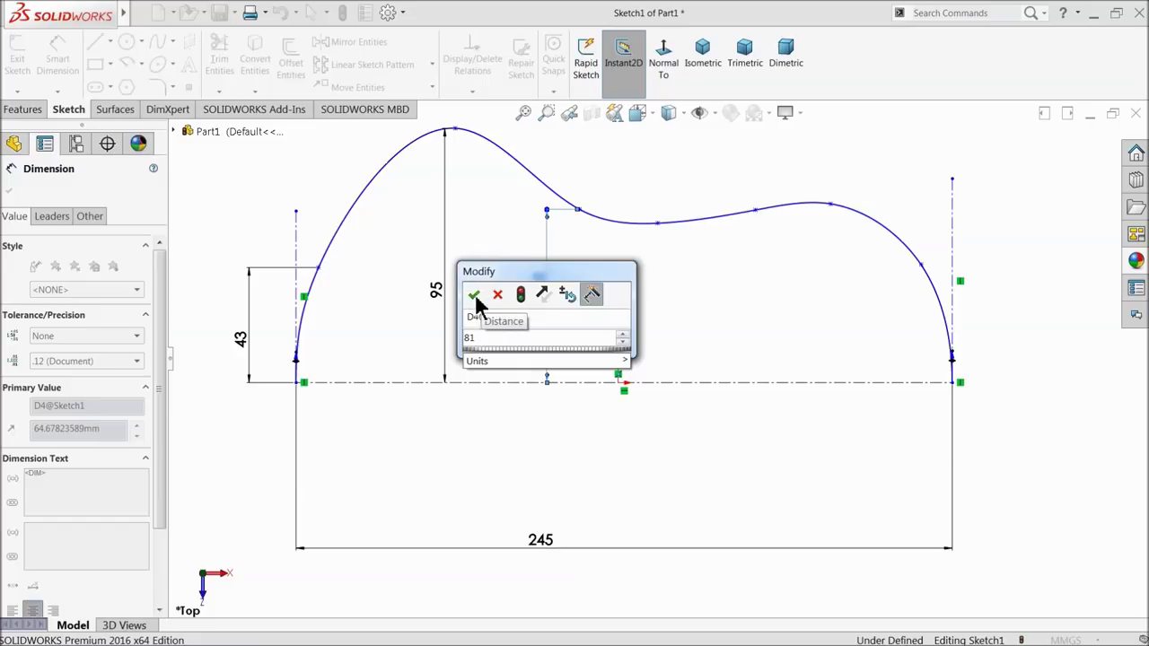
left_click(475, 298)
Step: Dimension the next four spline points' heights: 65, 68, 63 and 36 mm
left_click(657, 224)
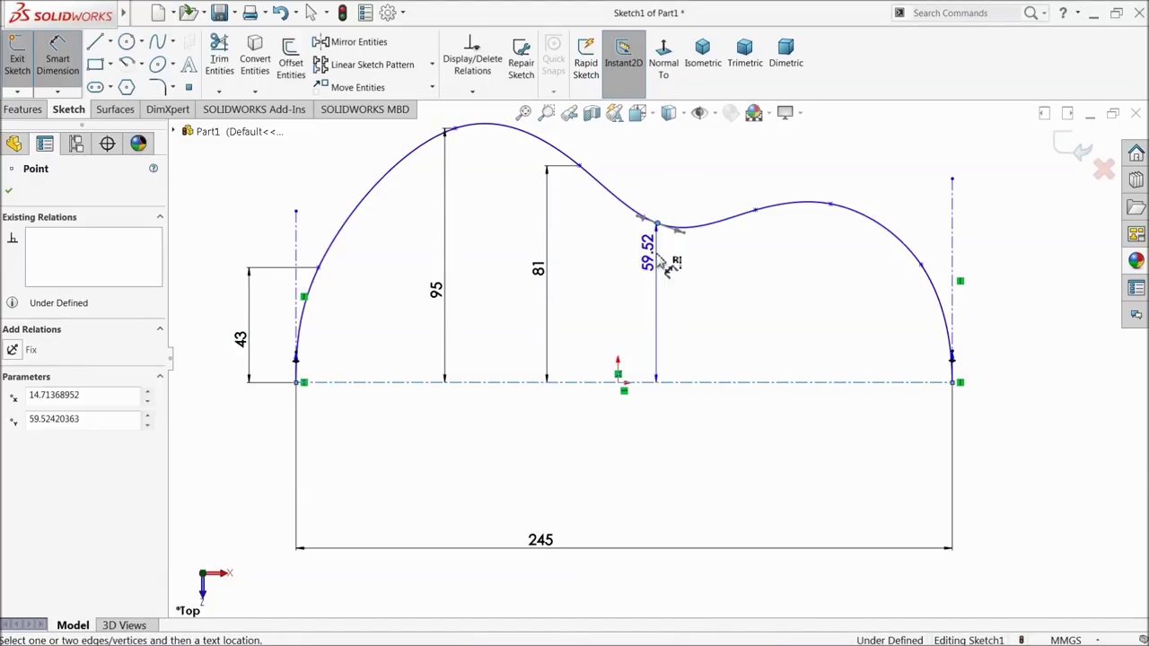
left_click(650, 288)
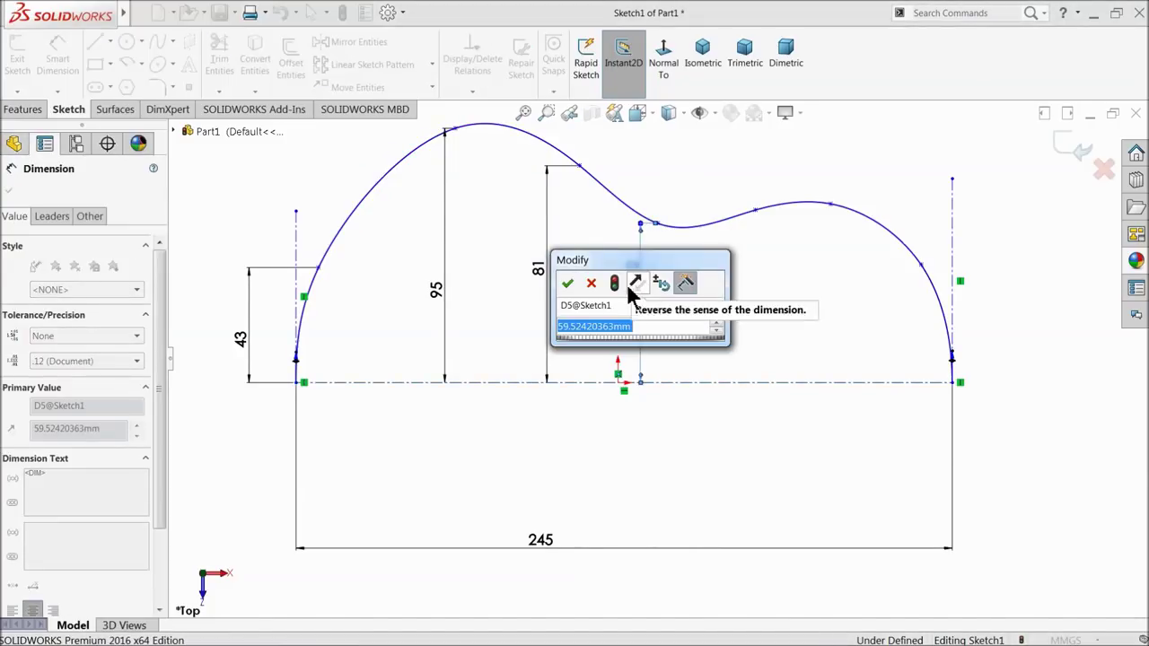
type("65")
left_click(567, 283)
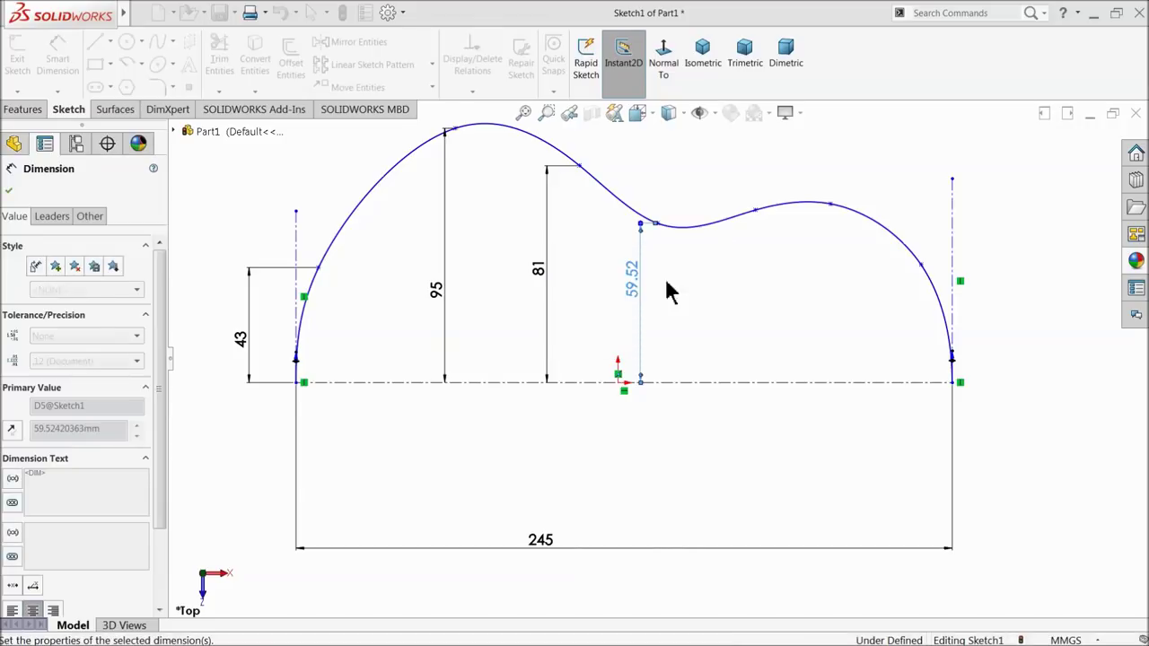
left_click(754, 210)
left_click(732, 287)
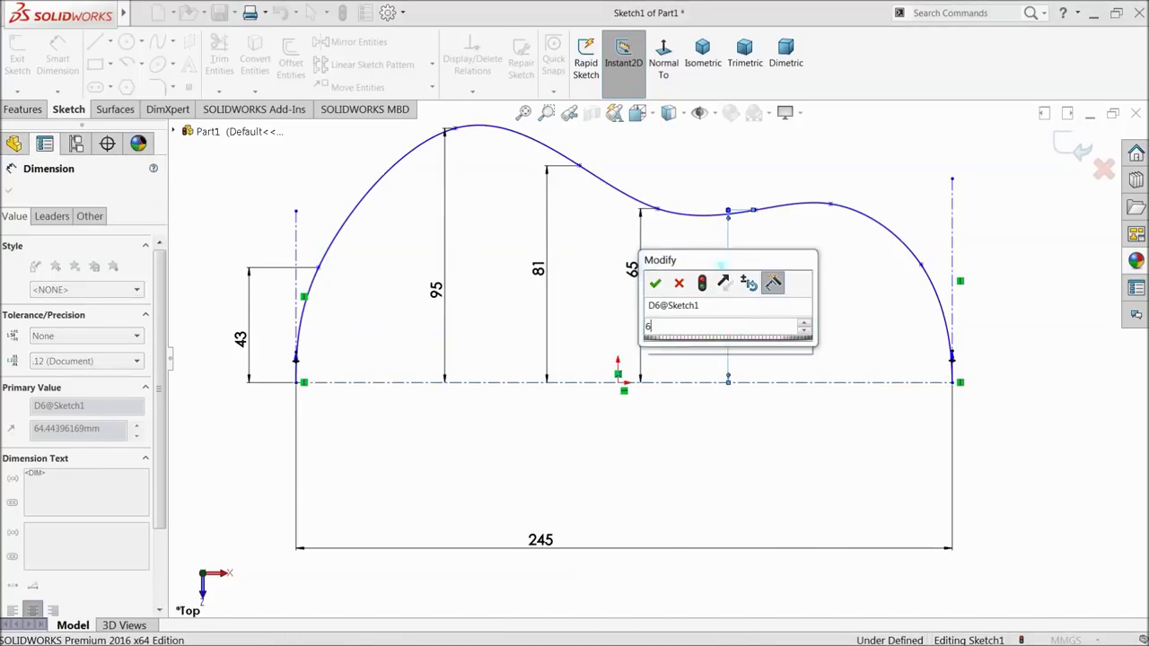
type("68")
left_click(654, 284)
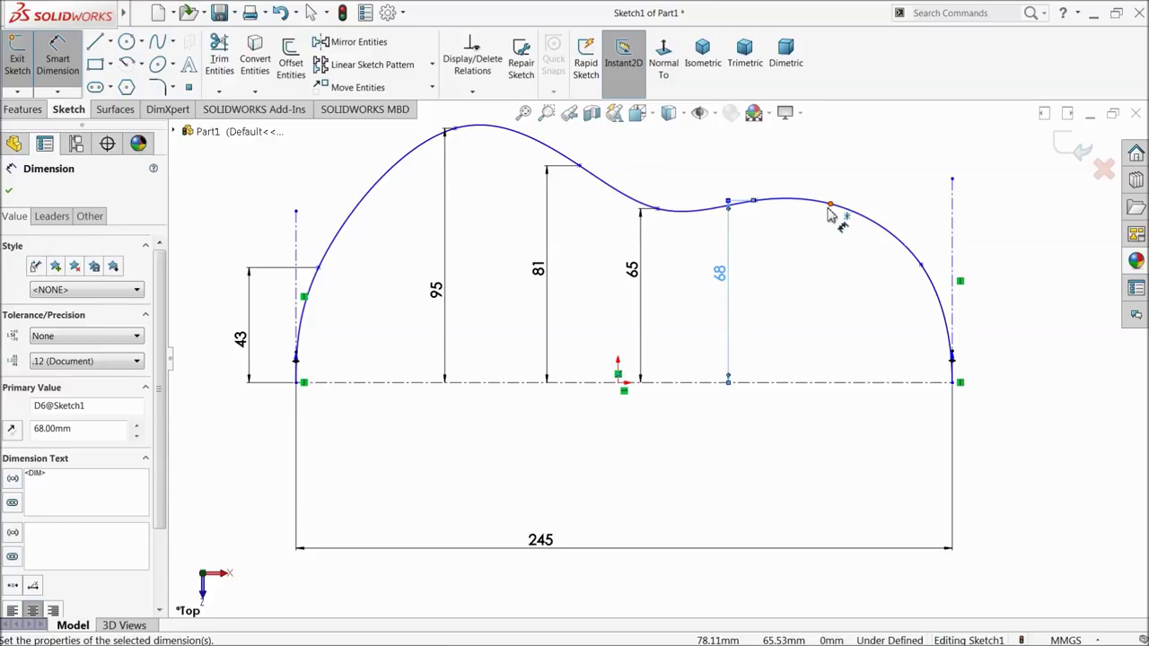
left_click(809, 205)
left_click(809, 290)
type("63")
left_click(736, 286)
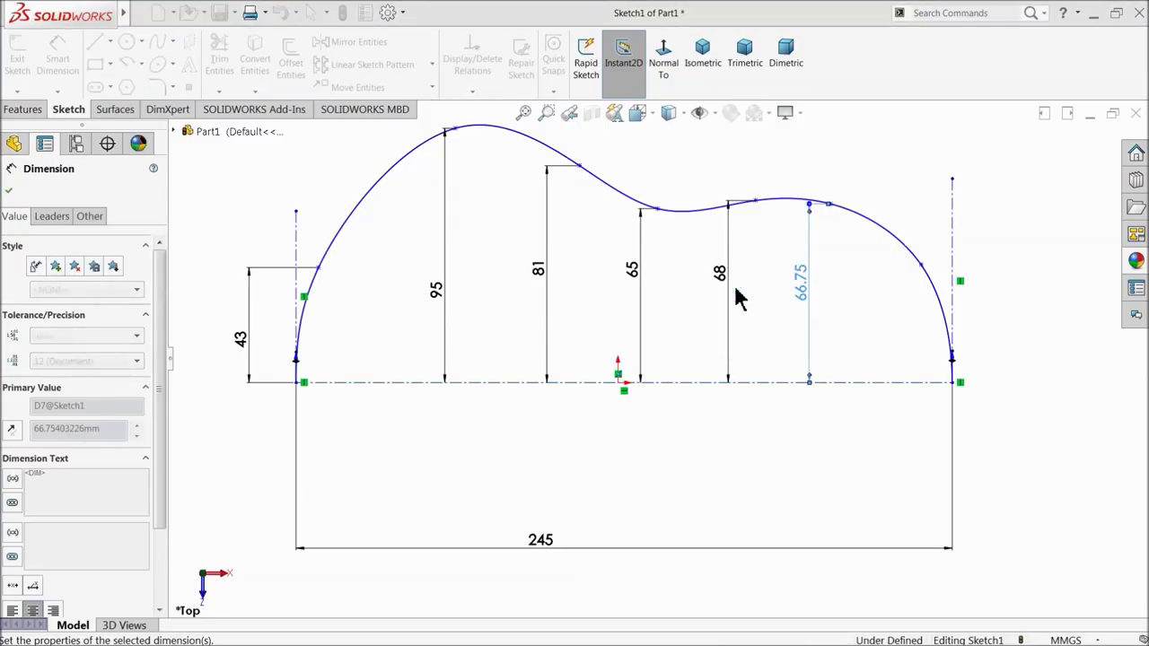
left_click(920, 266)
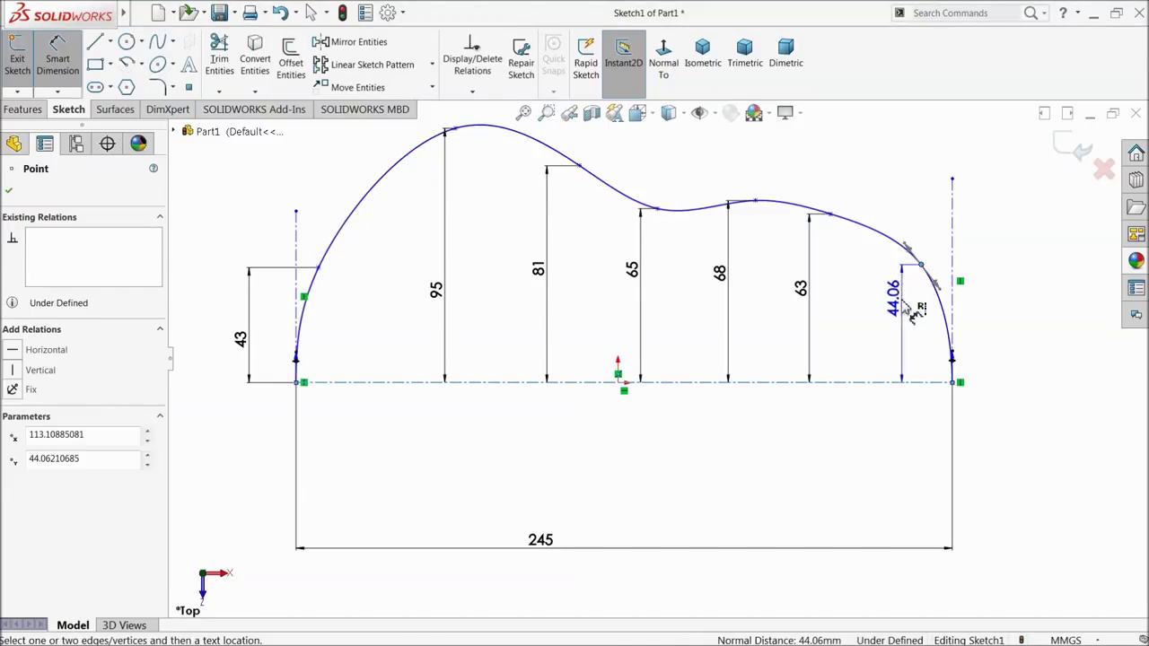
left_click(893, 302)
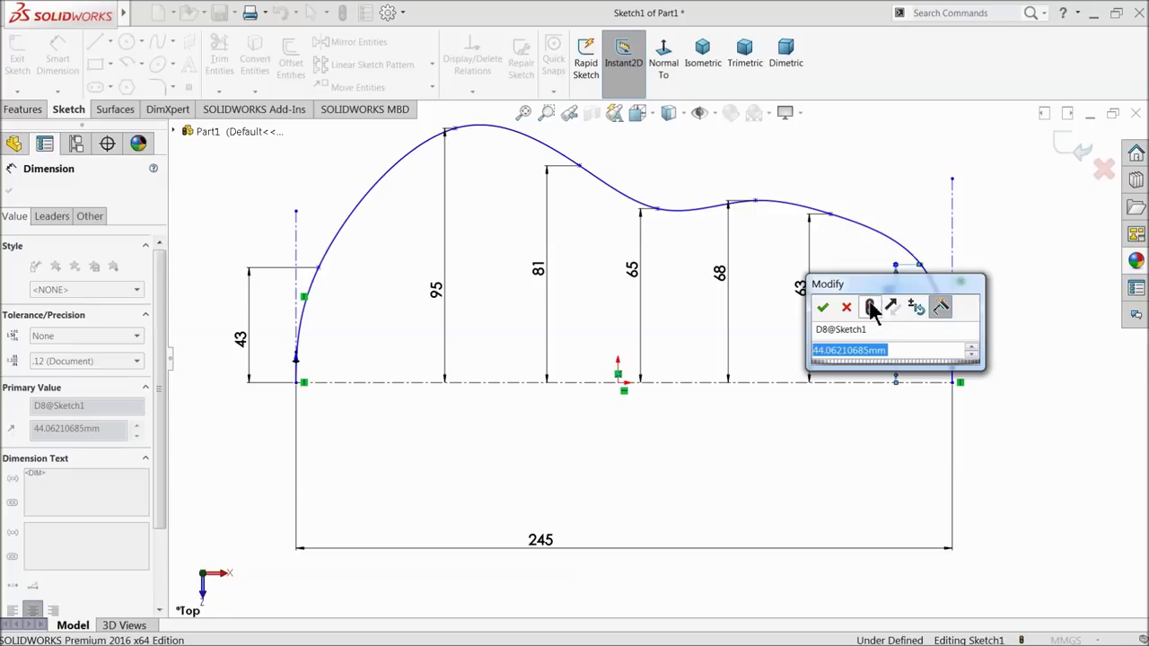
type("36")
left_click(823, 310)
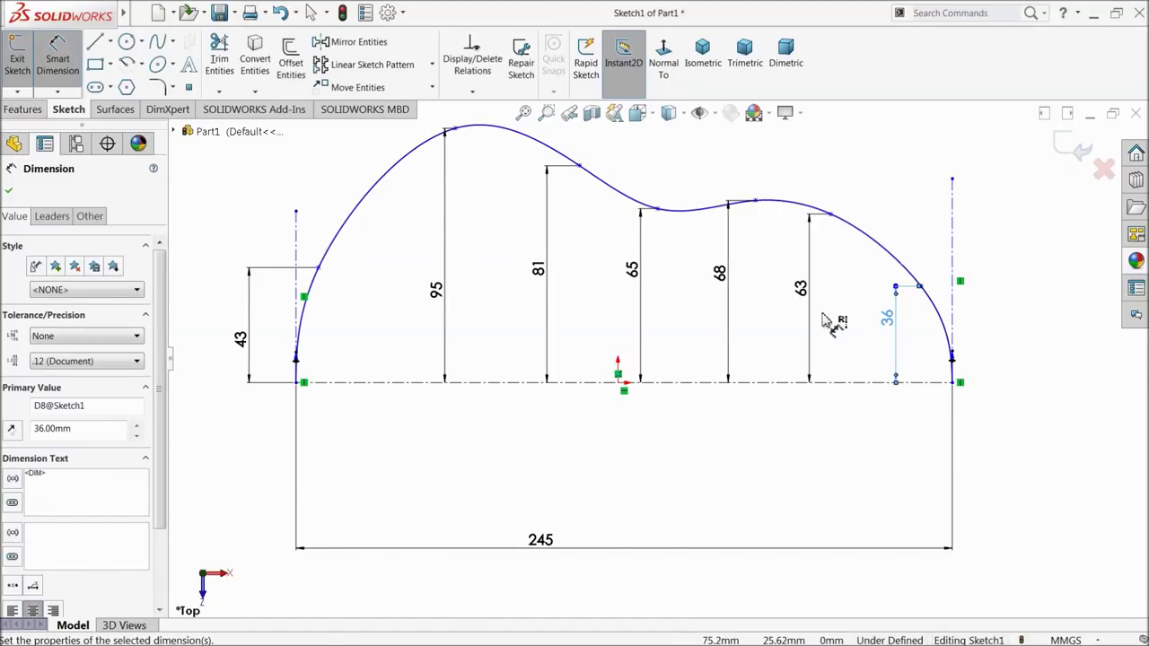
Step: Set the left spline point 3.5 mm inward from the left construction line
left_click(319, 267)
left_click(297, 255)
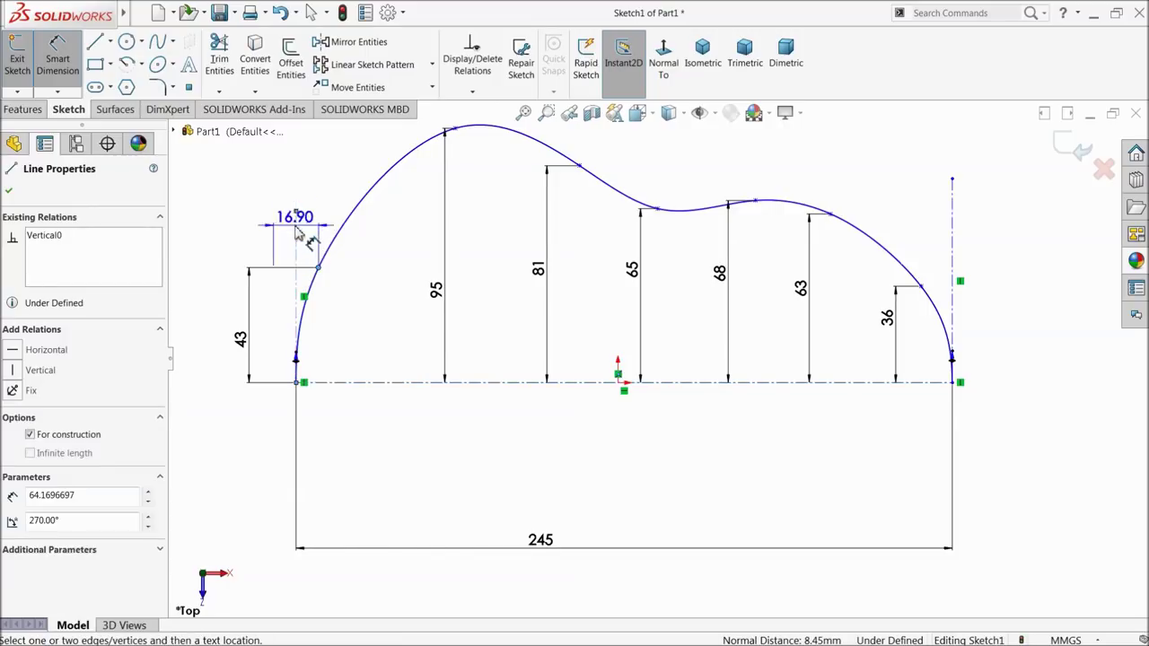
left_click(313, 179)
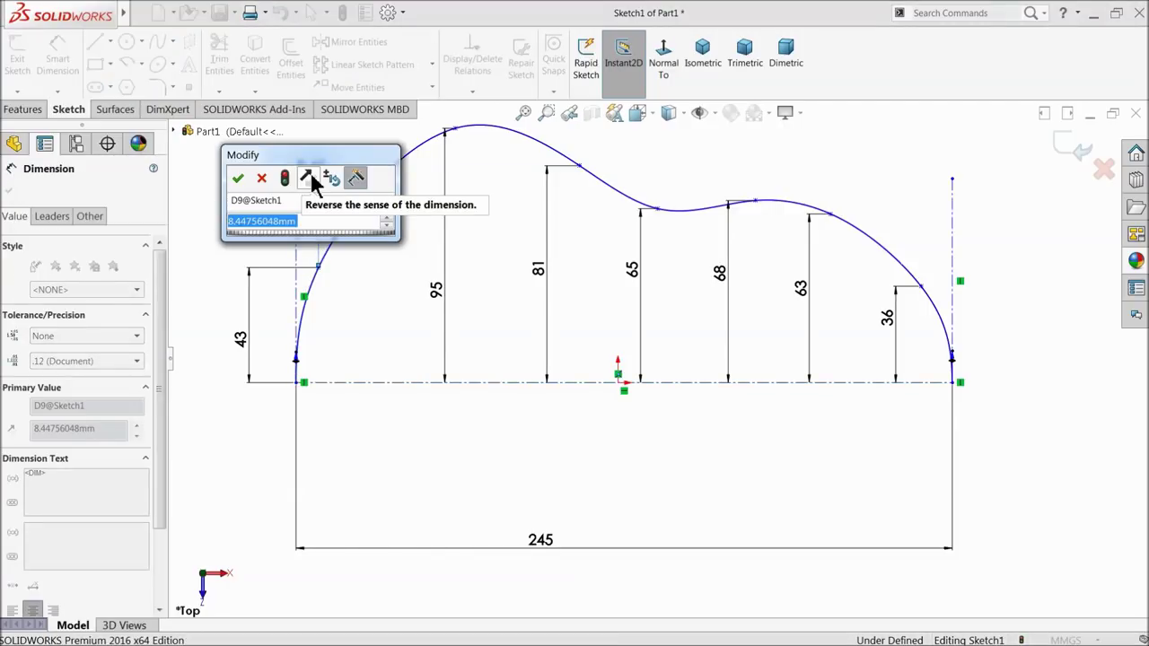
type("3.5")
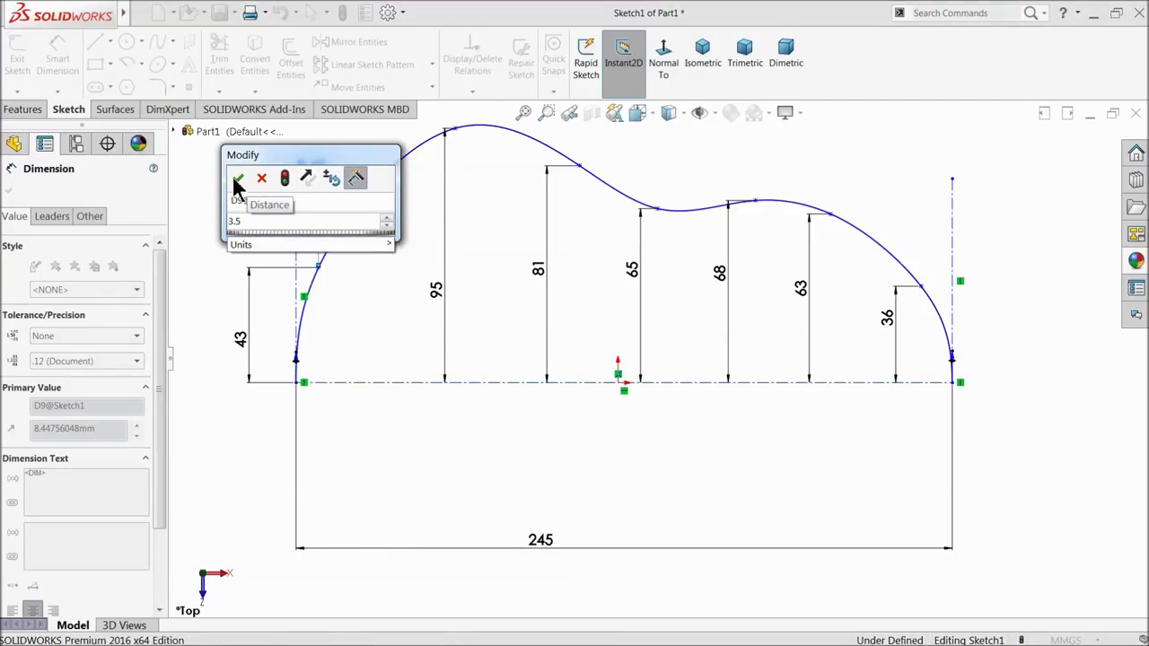
left_click(237, 179)
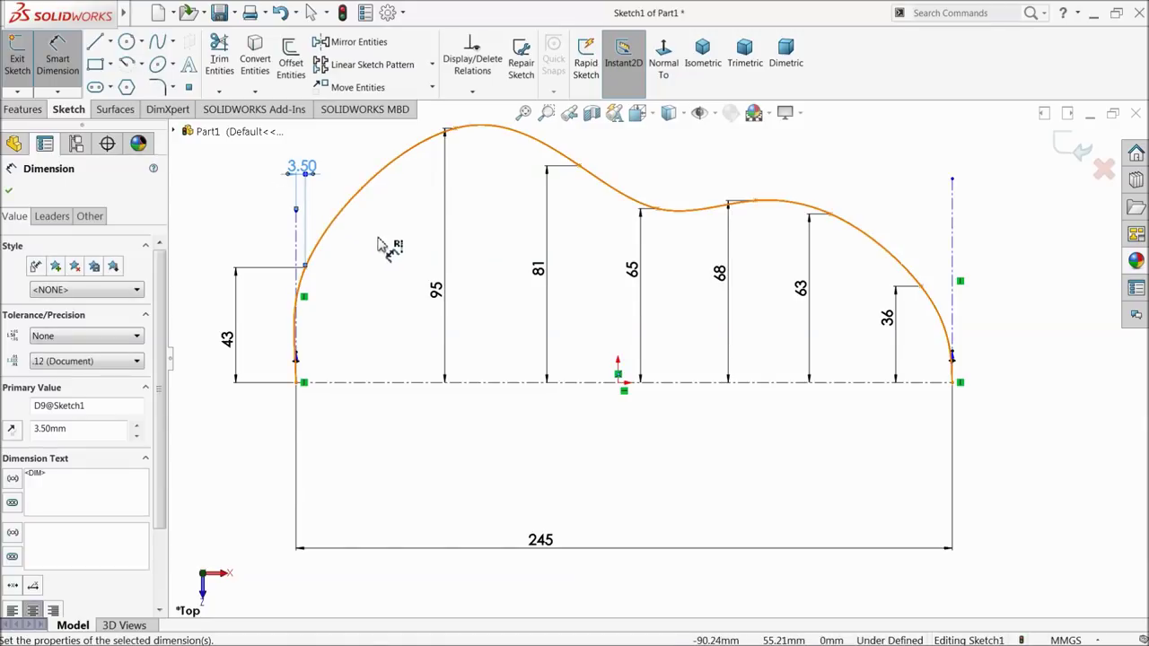
Step: Set horizontal spacings of 55.5, 46.5 and 49 mm between successive spline points
scroll(378, 244, "down", 1)
scroll(519, 192, "down", 1)
scroll(499, 184, "down", 1)
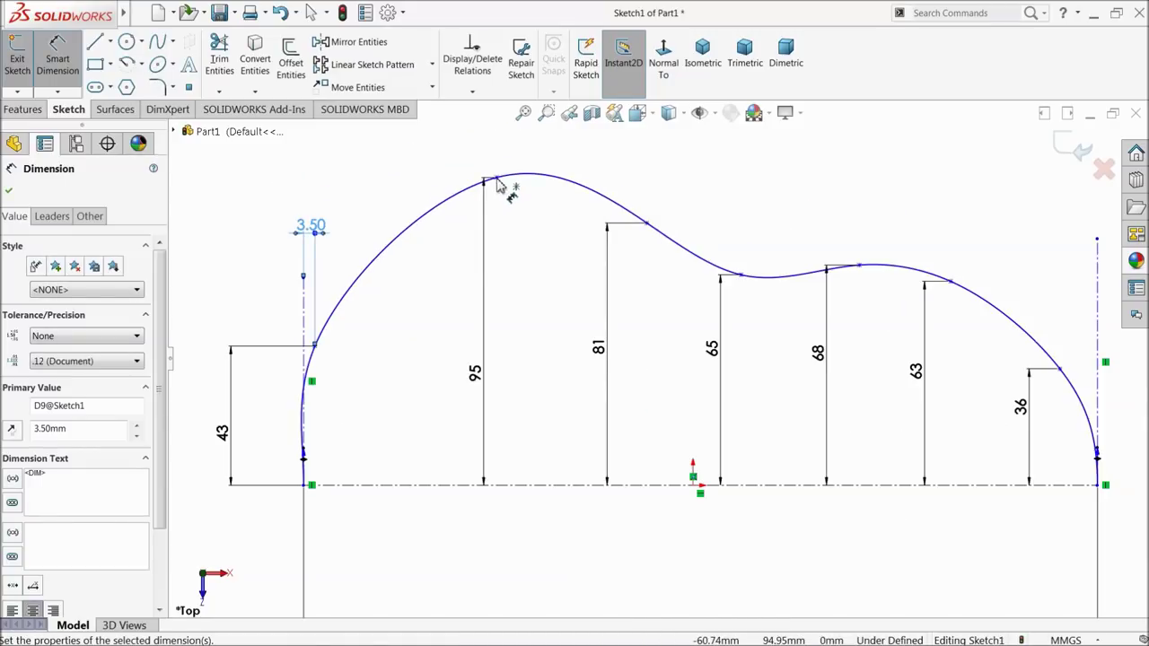
left_click(498, 180)
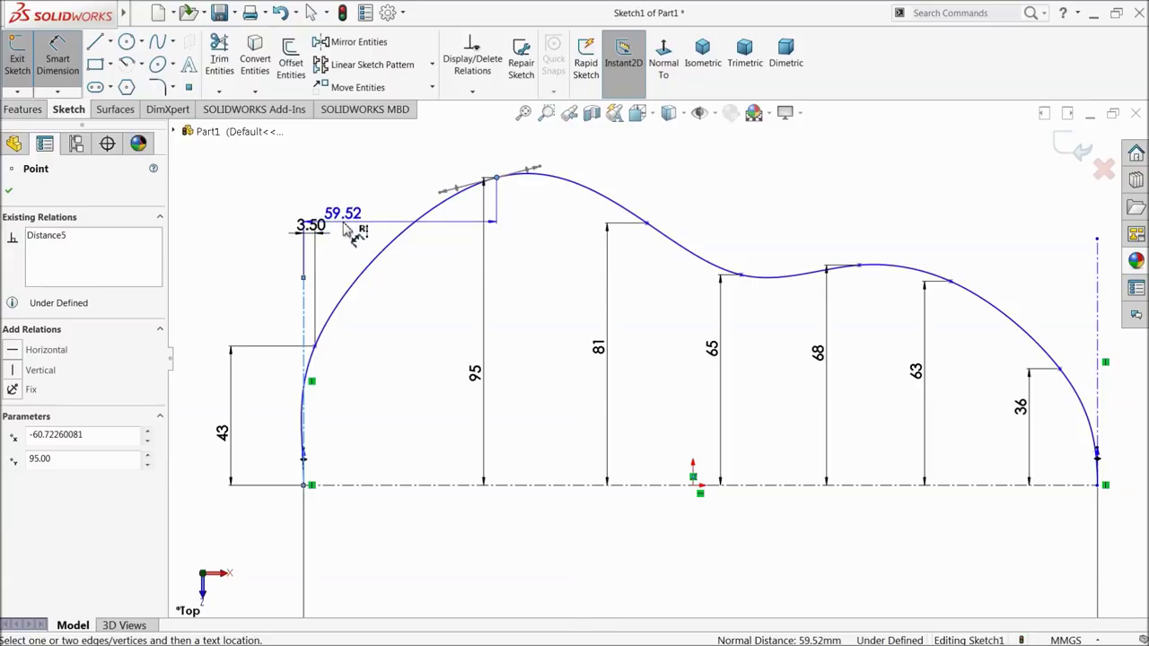
left_click(315, 345)
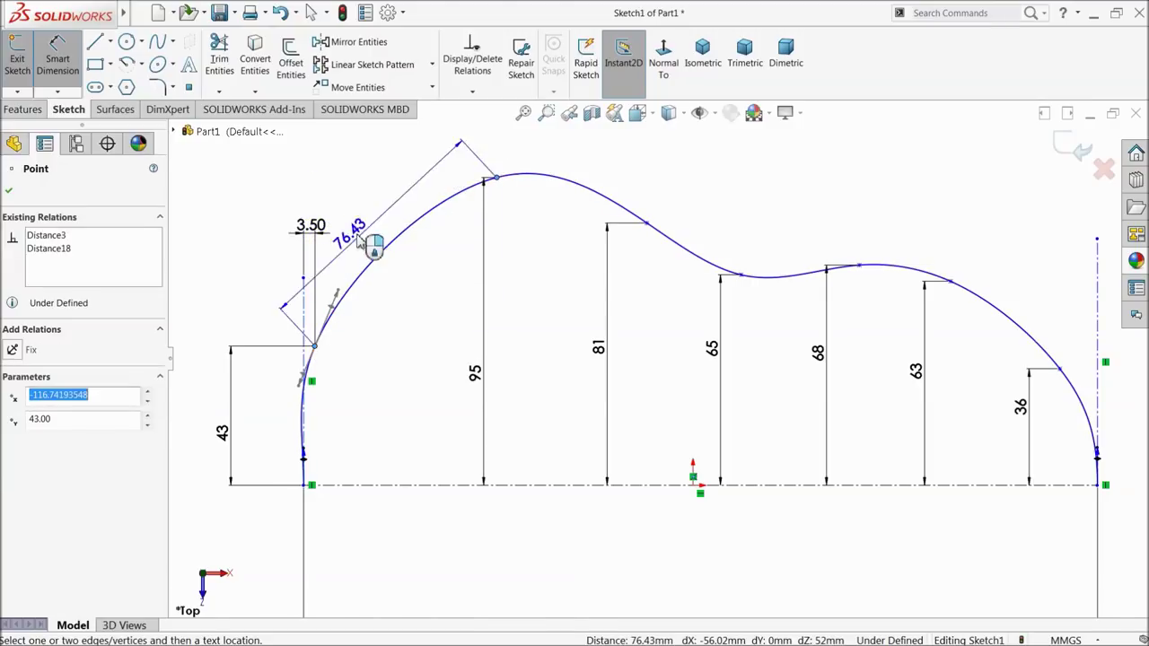
left_click(386, 153)
type("55.5")
left_click(308, 150)
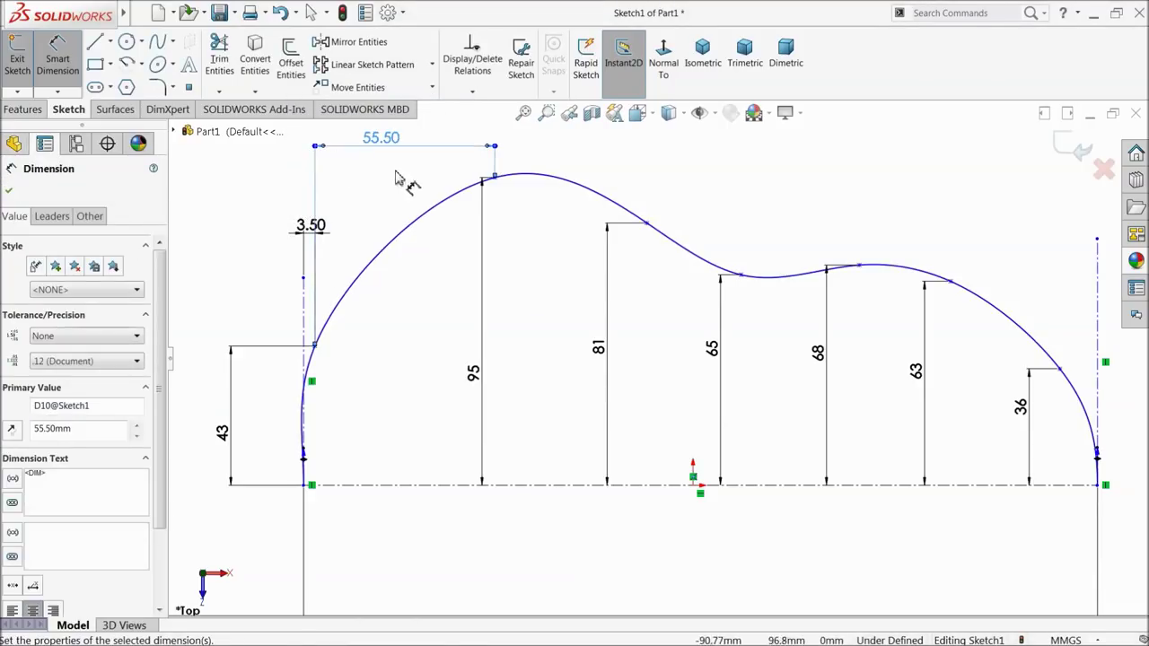
left_click(647, 223)
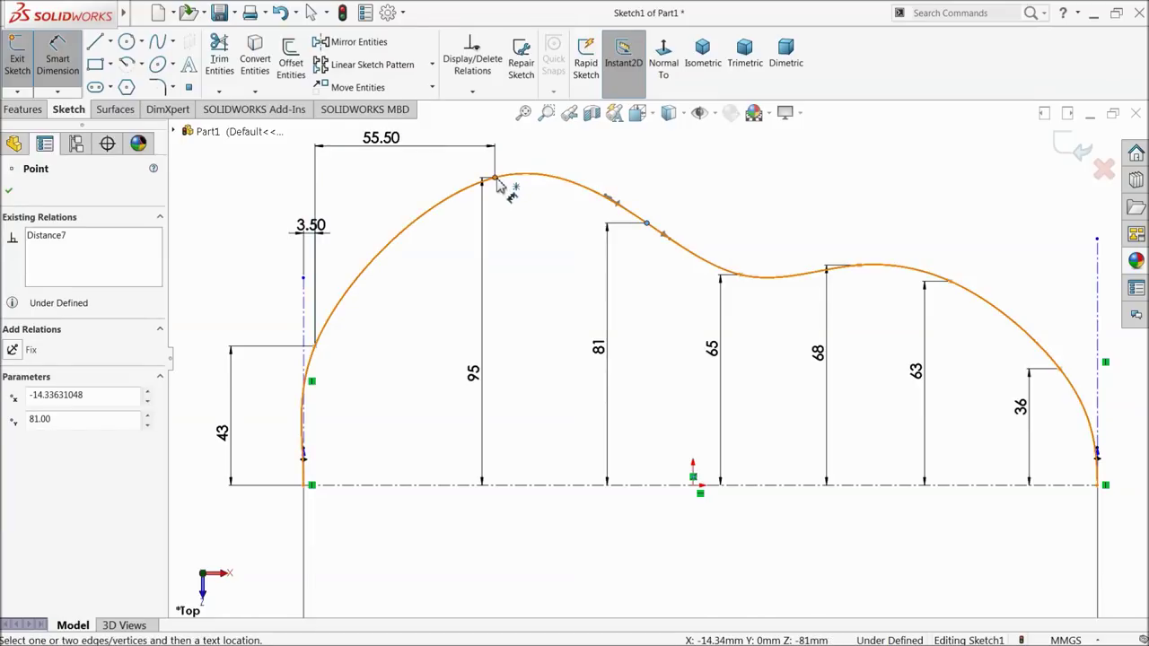
left_click(494, 175)
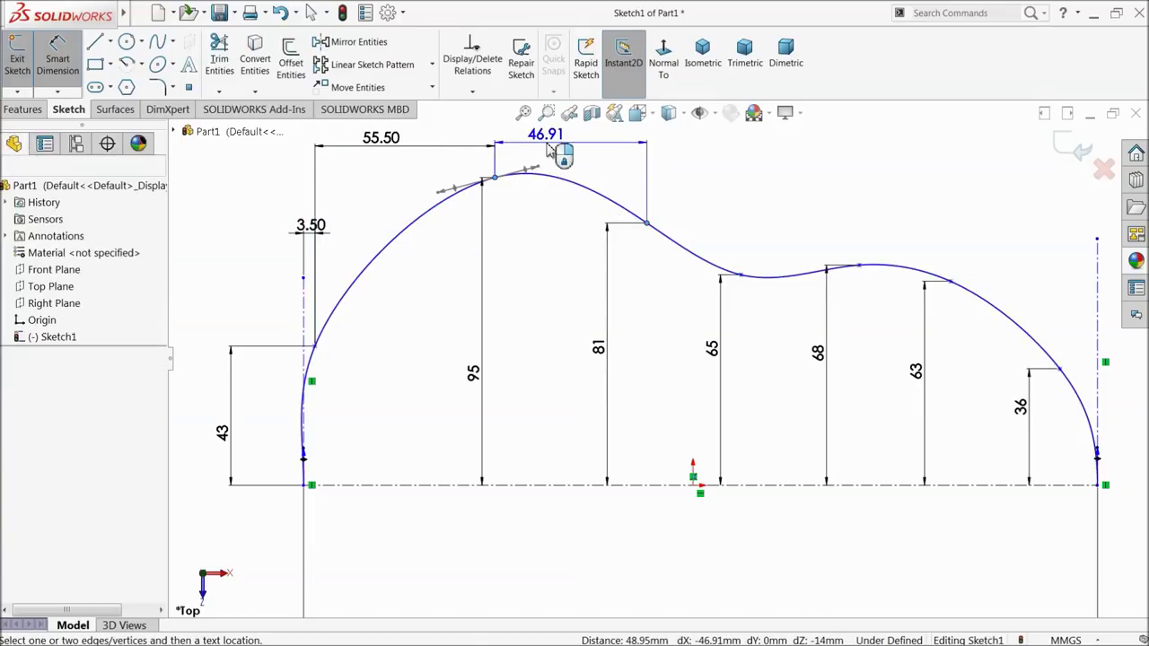
left_click(549, 150)
type("46.5")
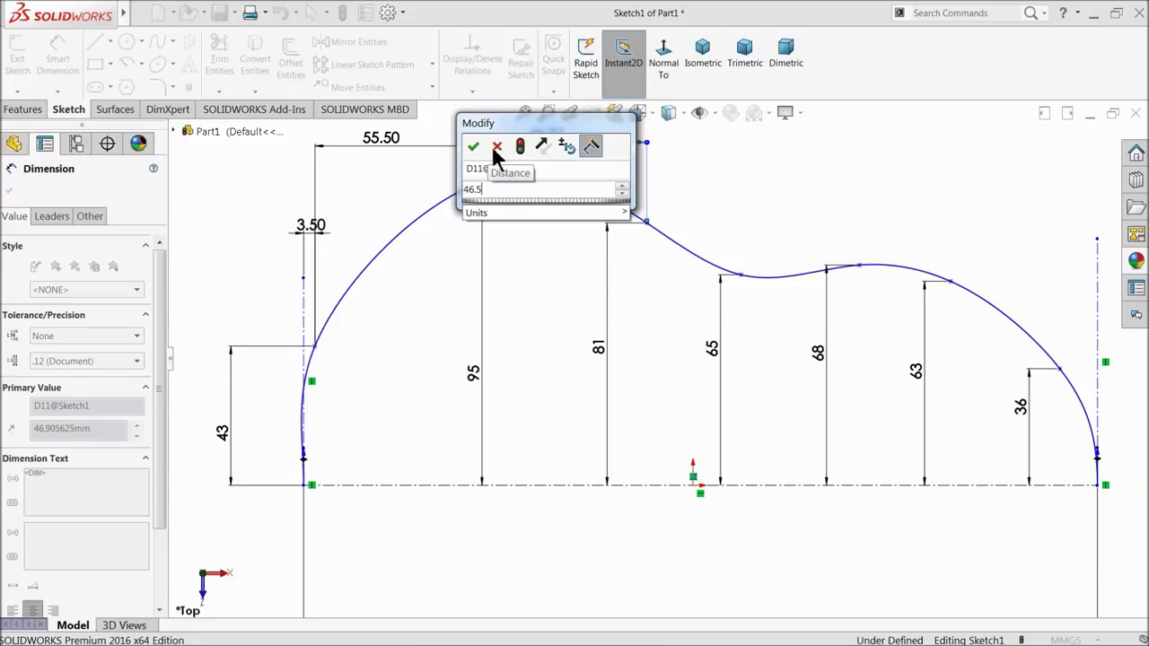
left_click(474, 147)
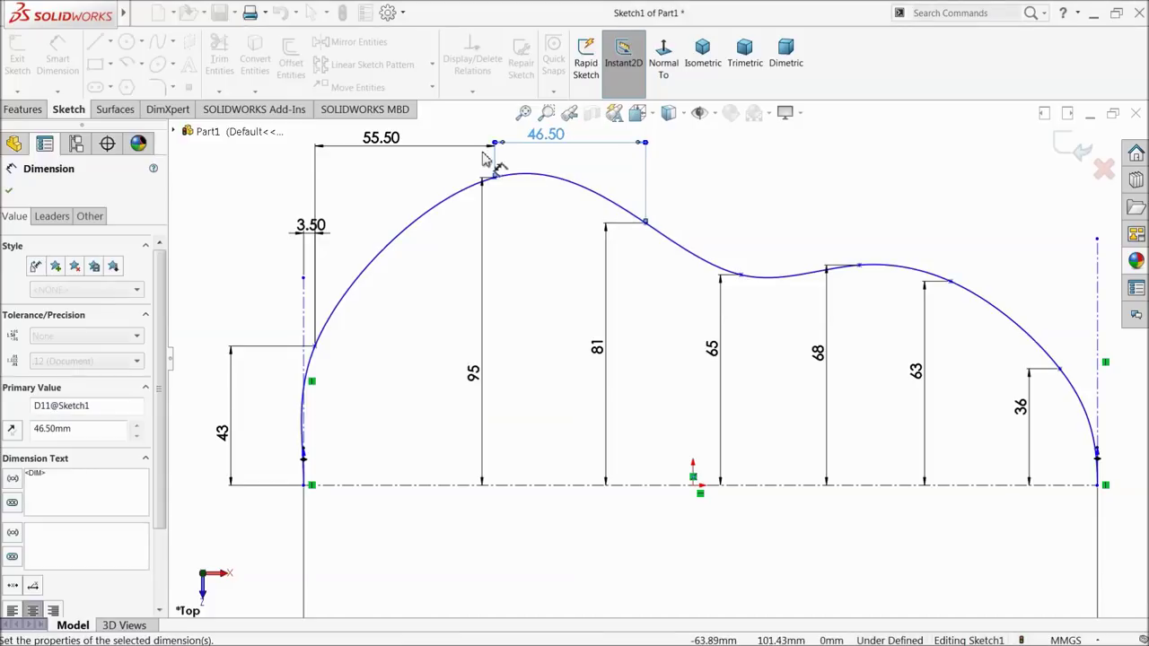
left_click(741, 277)
left_click(646, 223)
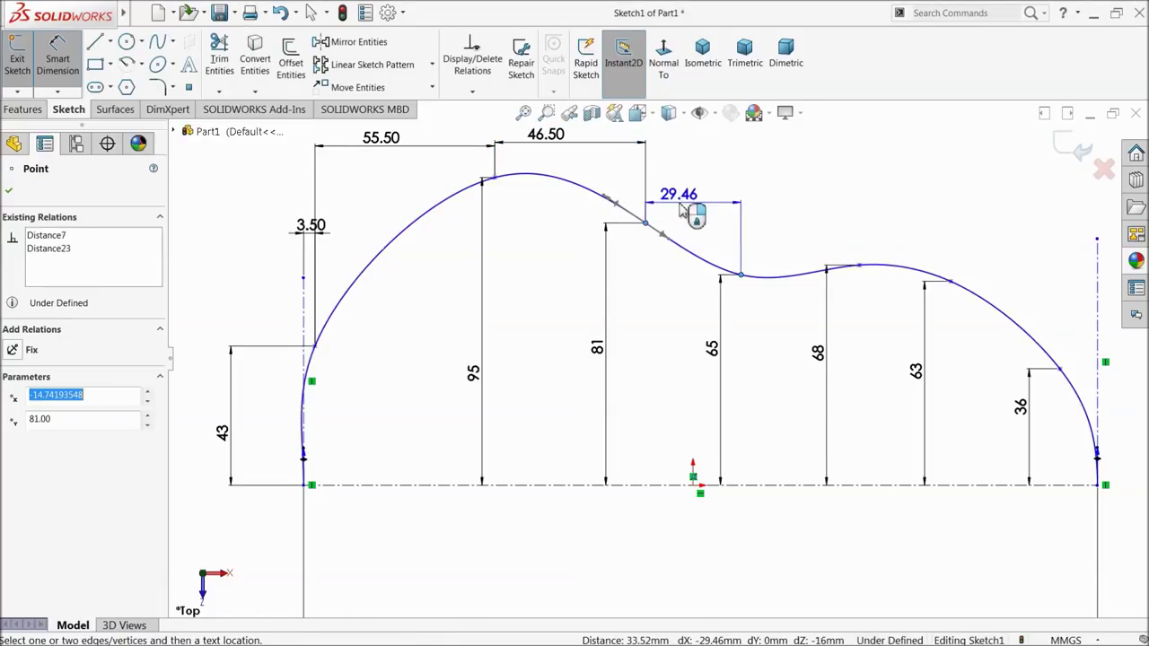
left_click(691, 187)
type("49")
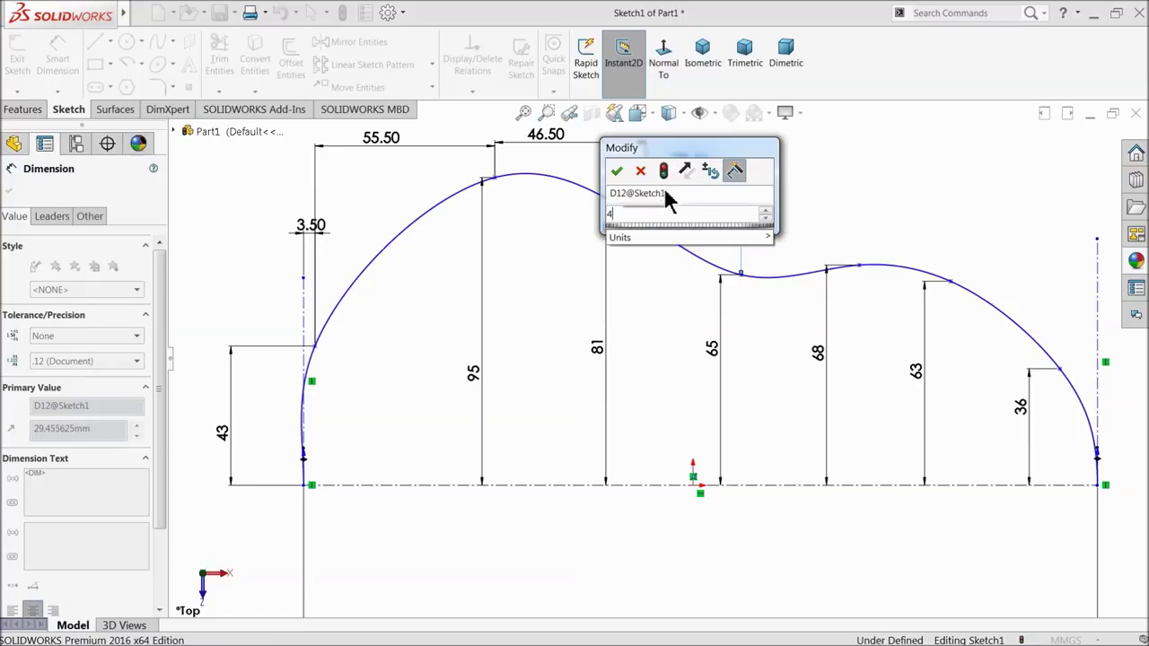
left_click(617, 171)
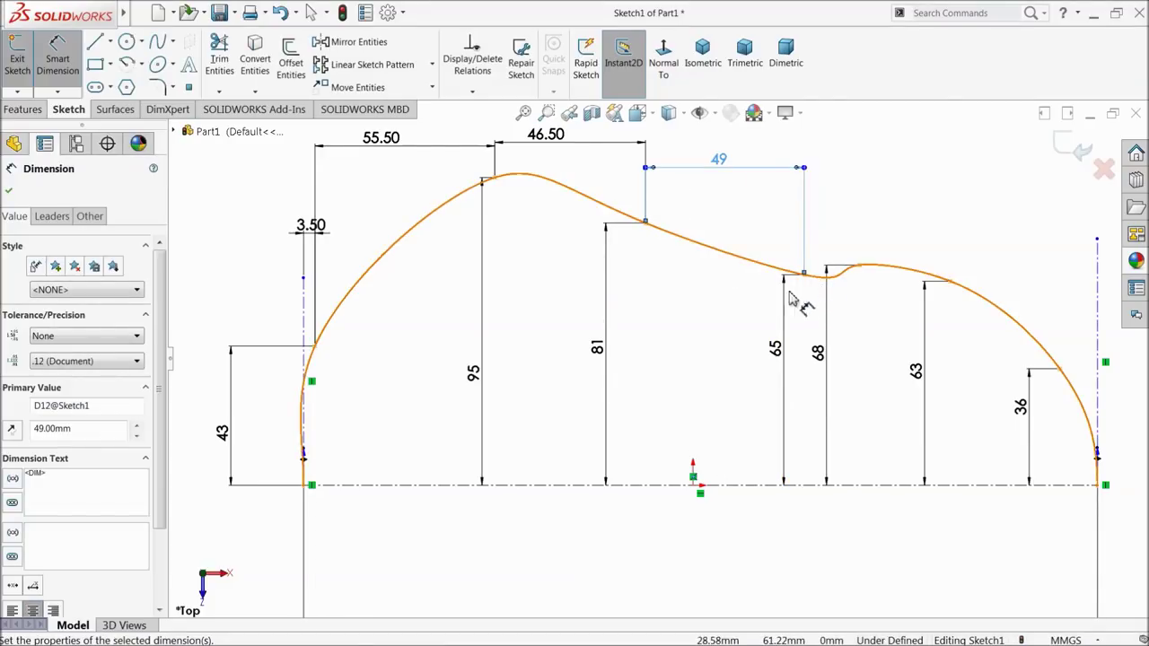
Step: Add horizontal spacings of 32.5 and 39 mm between the next right-hand spline points
left_click(860, 266)
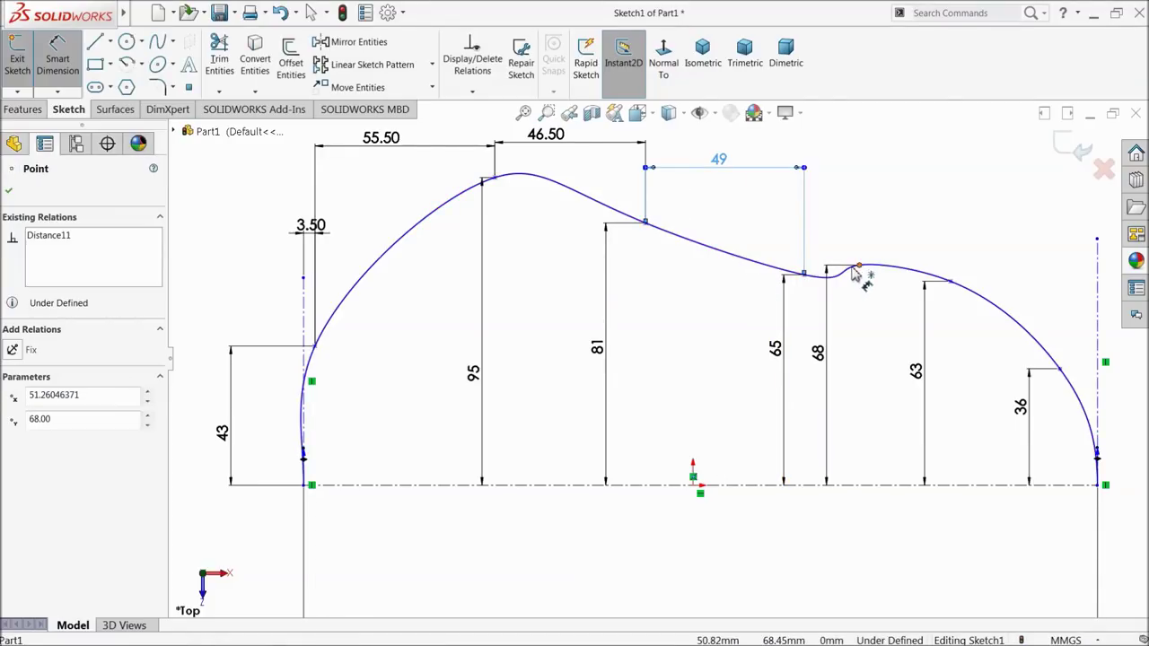
left_click(802, 279)
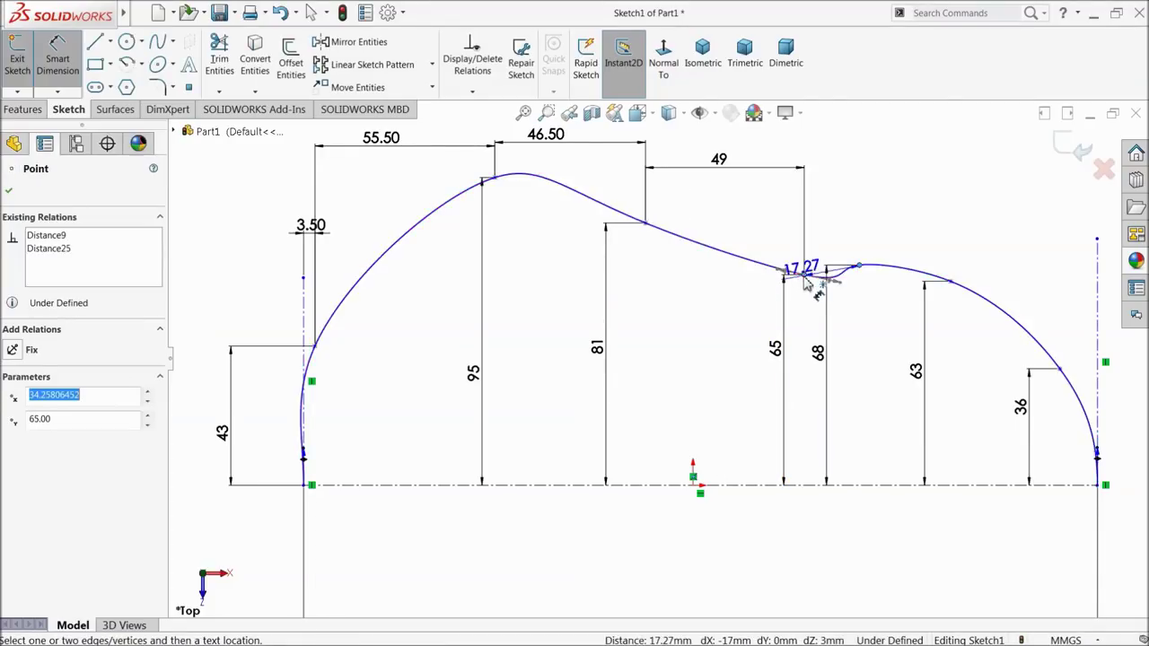
left_click(834, 196)
type("32.5")
left_click(759, 197)
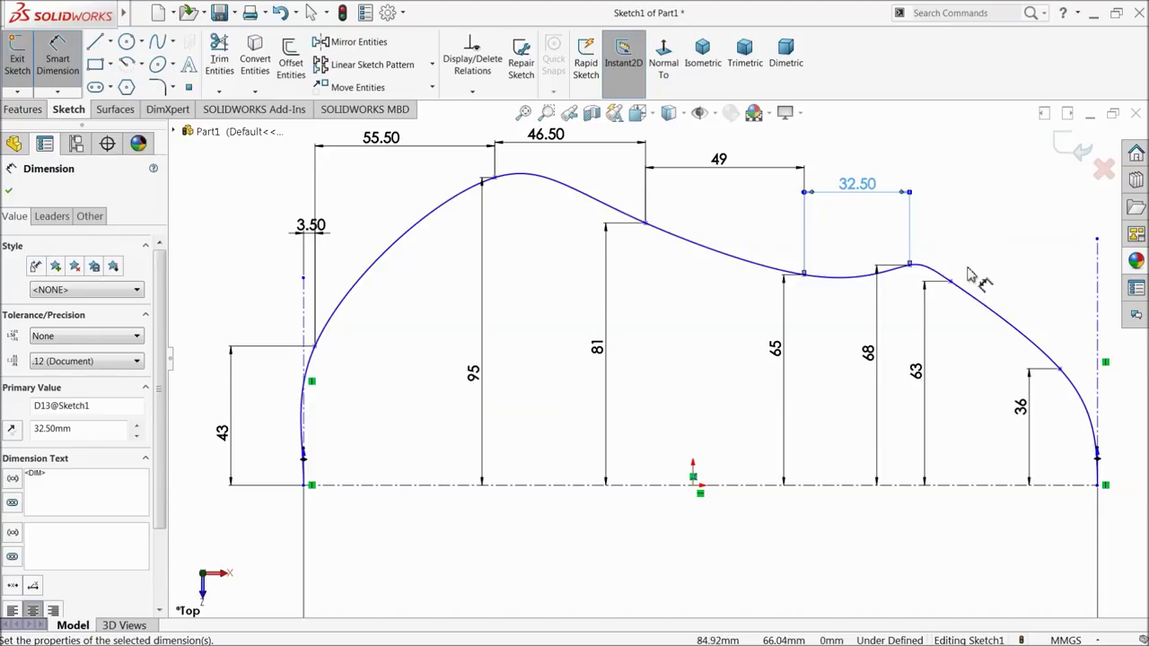
left_click(909, 264)
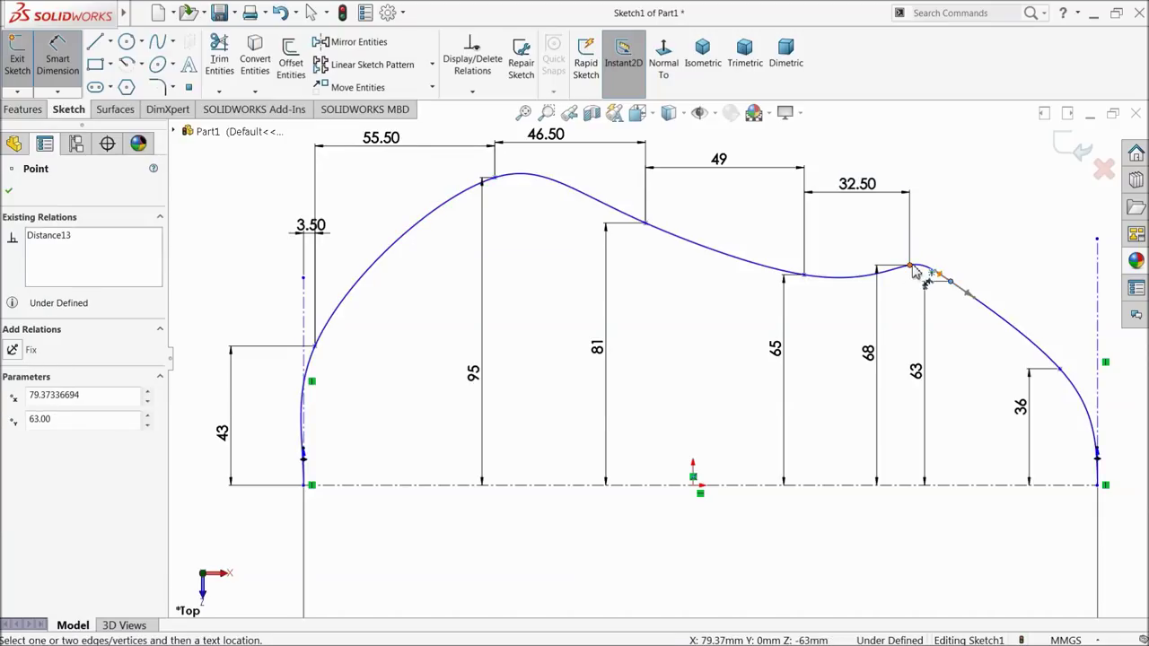
left_click(940, 215)
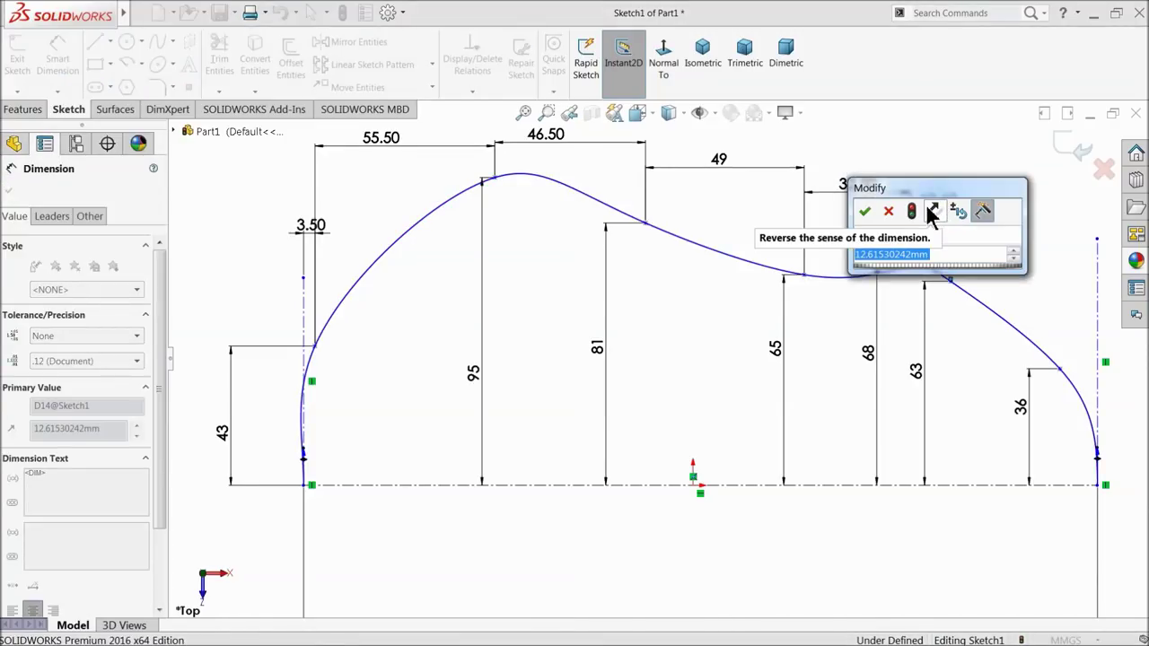
type("39")
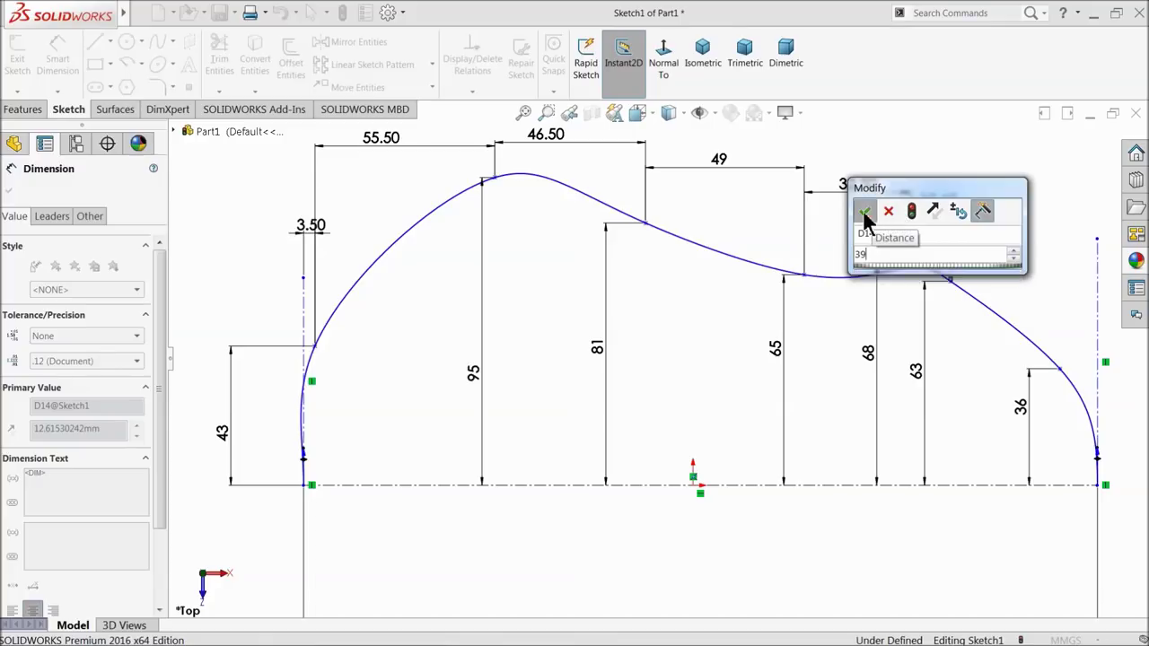
left_click(864, 211)
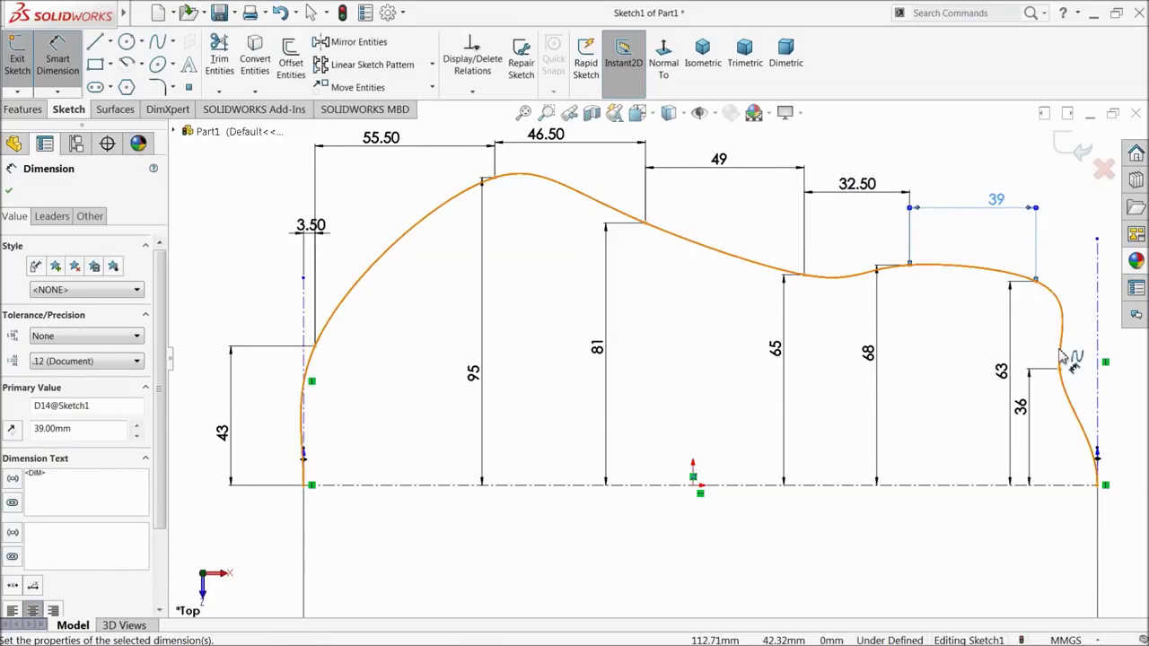
key("f")
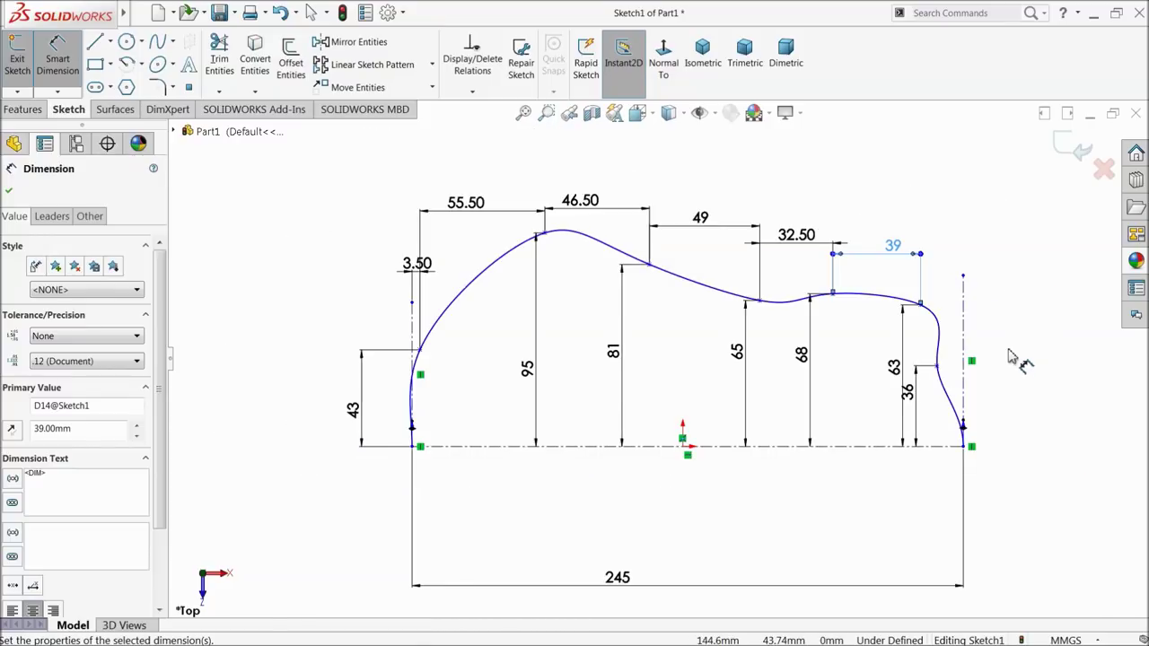
scroll(1001, 358, "down", 2)
Step: Dimension the upper-right spline point 14.5 mm from its neighbour and exit the dimension tool
key("z")
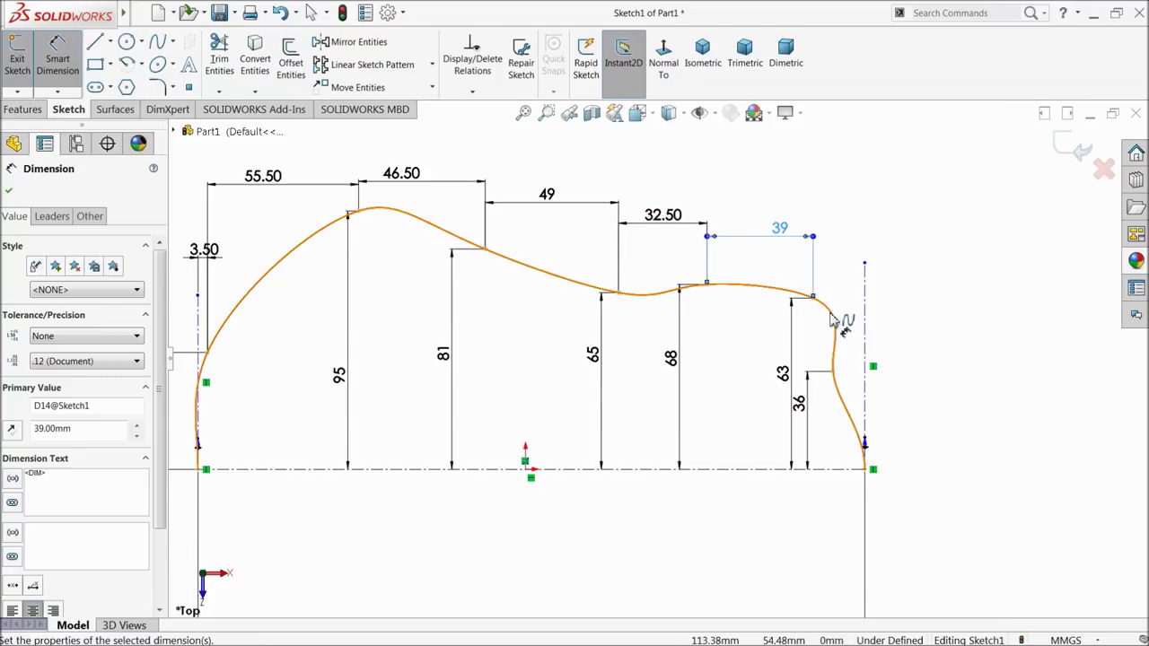
left_click(833, 371)
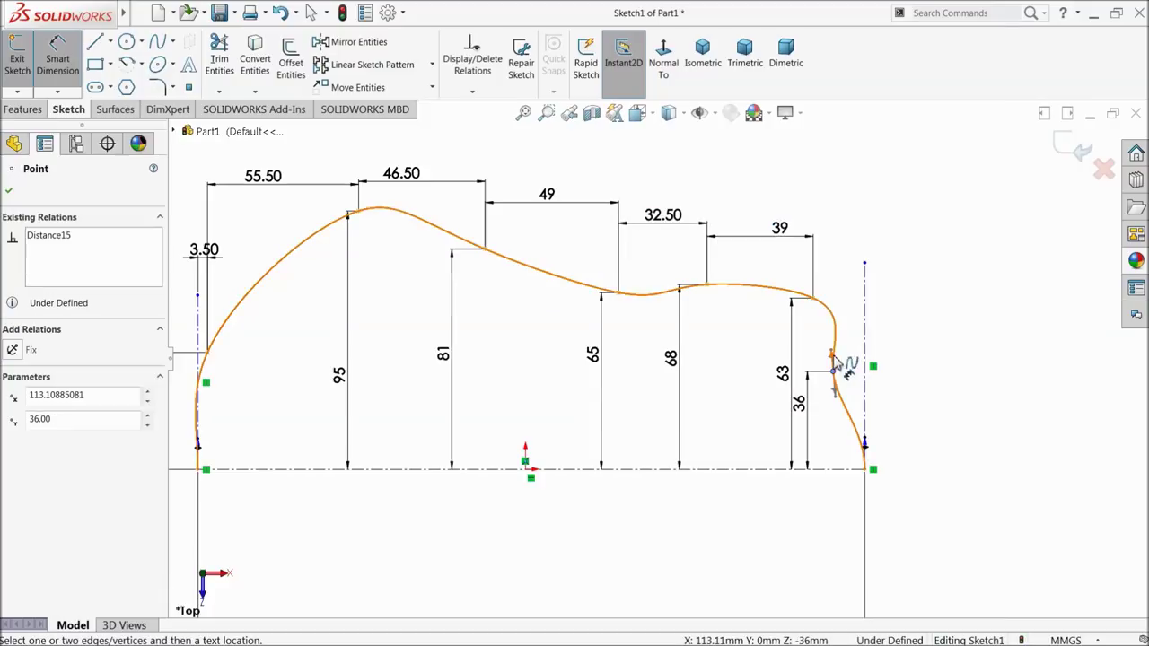
left_click(814, 300)
left_click(828, 217)
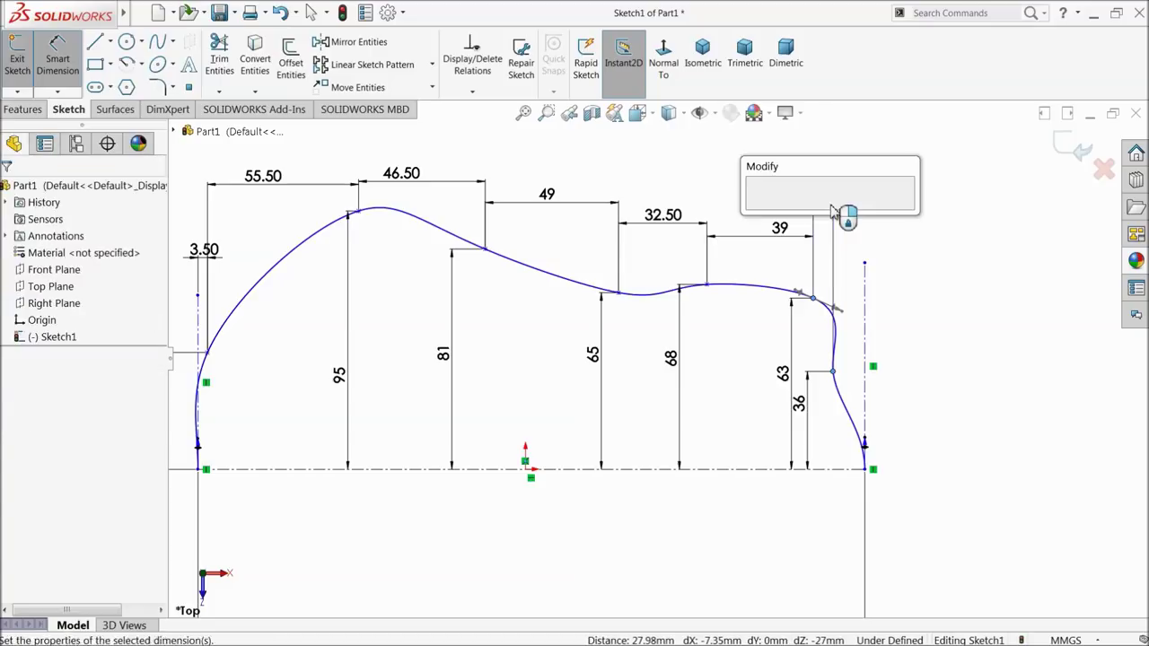
type("14")
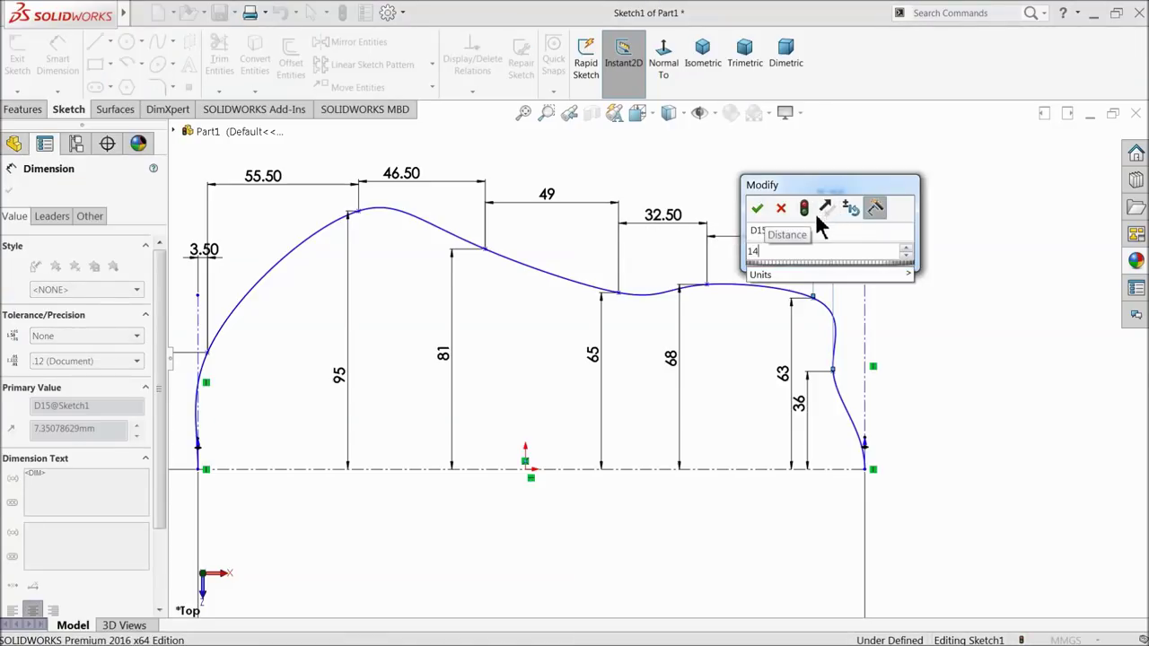
type(".5")
left_click(757, 208)
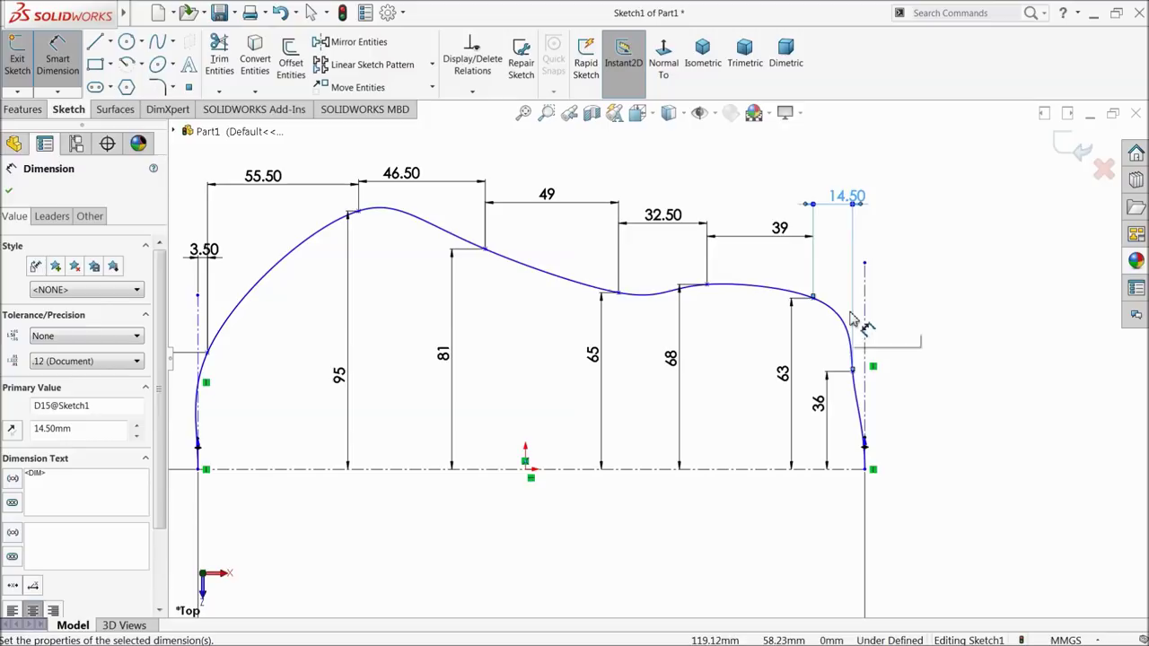
scroll(863, 346, "up", 3)
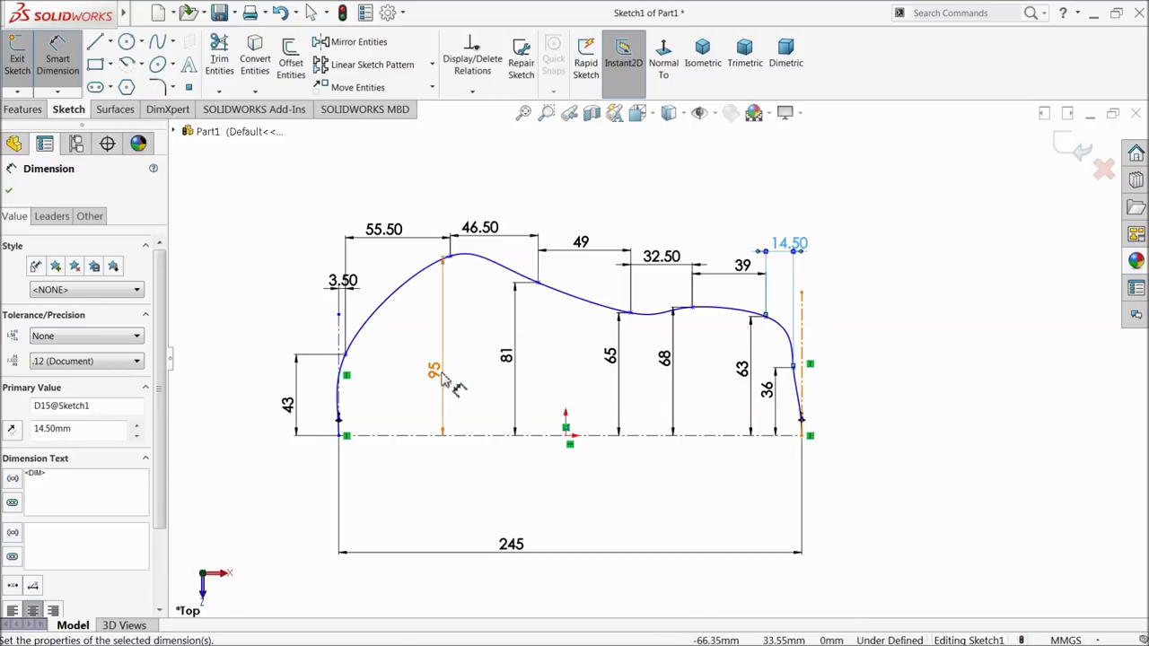
scroll(439, 382, "down", 3)
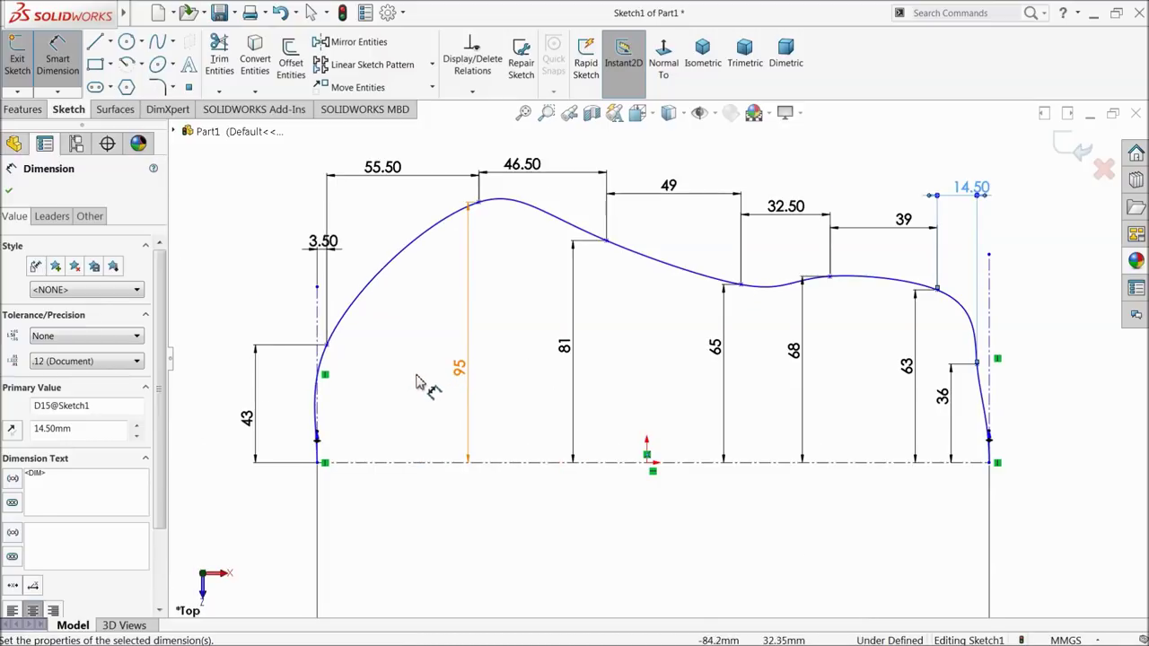
left_click(446, 375)
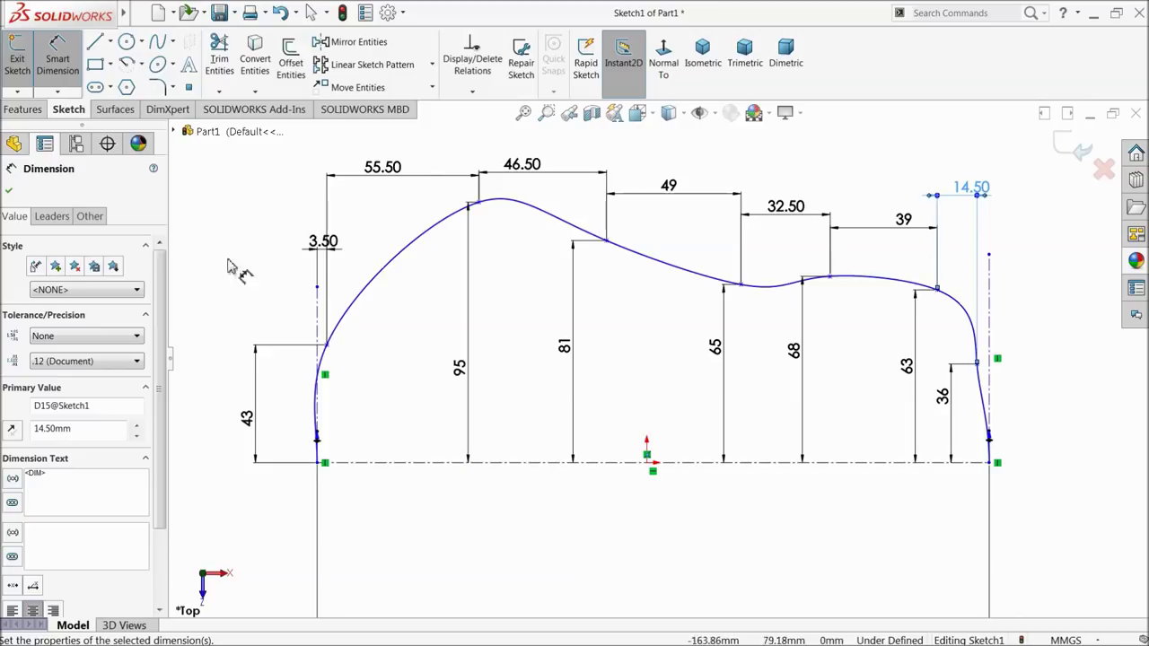
left_click(9, 190)
scroll(503, 229, "down", 3)
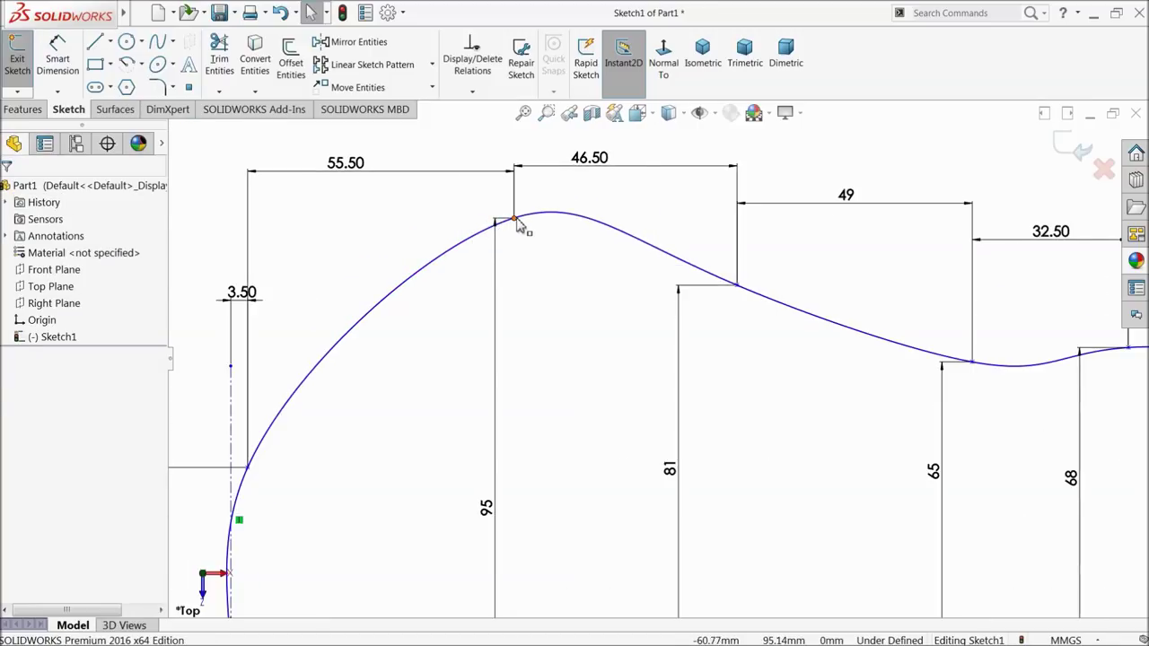
Step: Make the spline's tangent horizontal at its highest point
left_click(500, 223)
left_click_drag(503, 226, 449, 246)
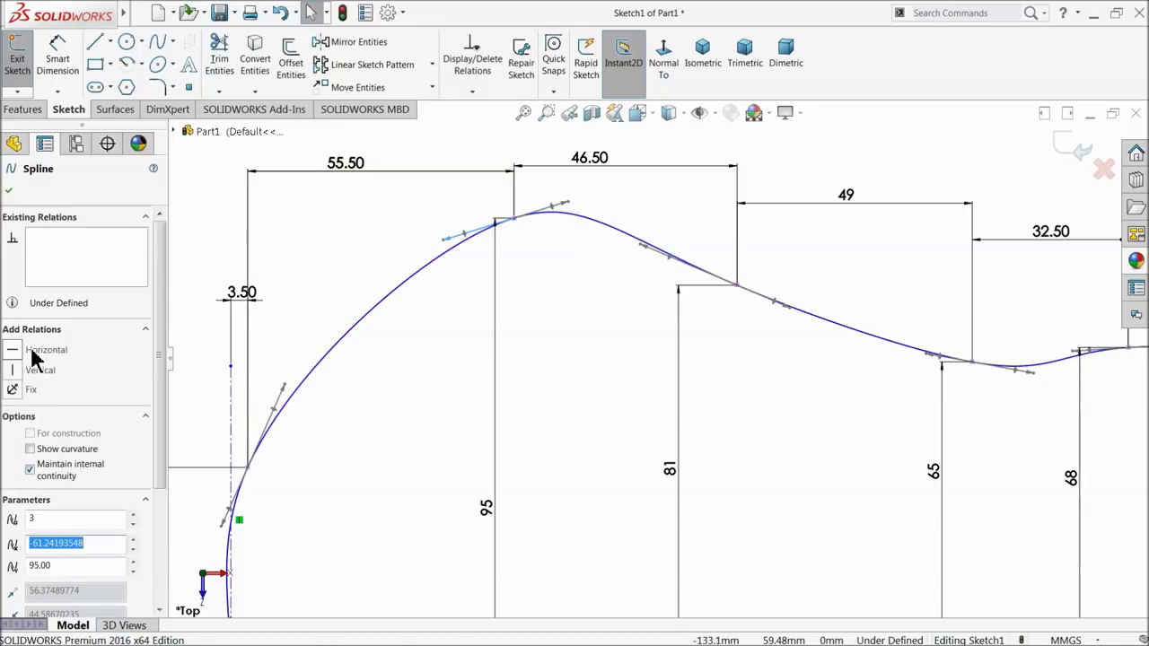
left_click(32, 351)
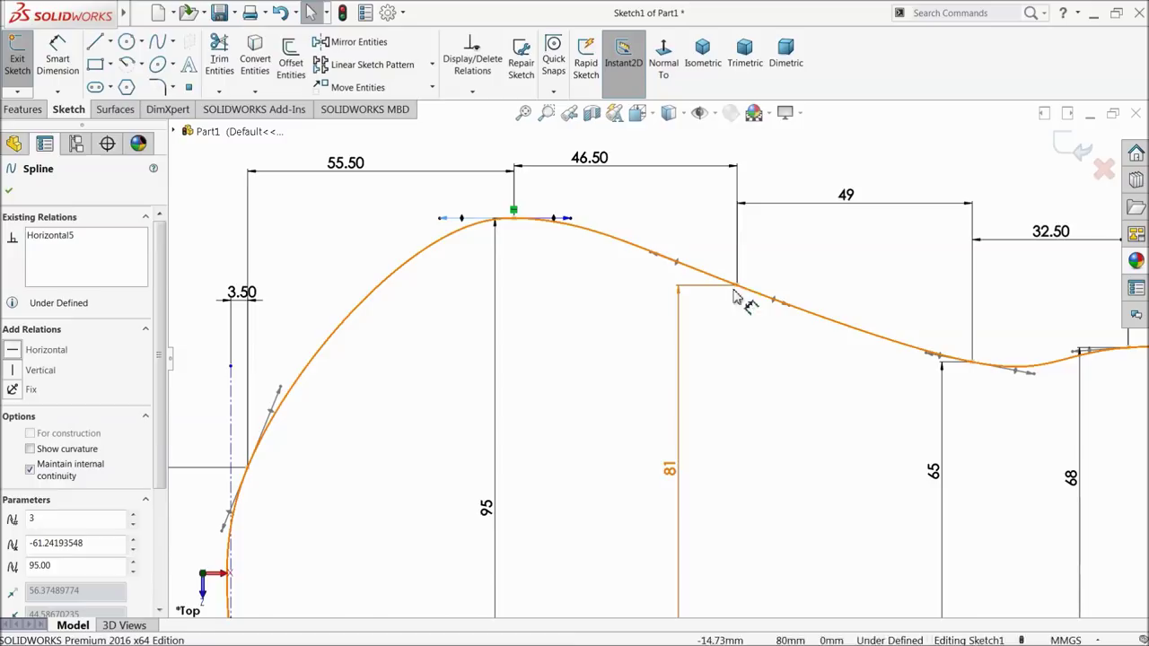
scroll(575, 319, "up", 1)
scroll(565, 333, "up", 1)
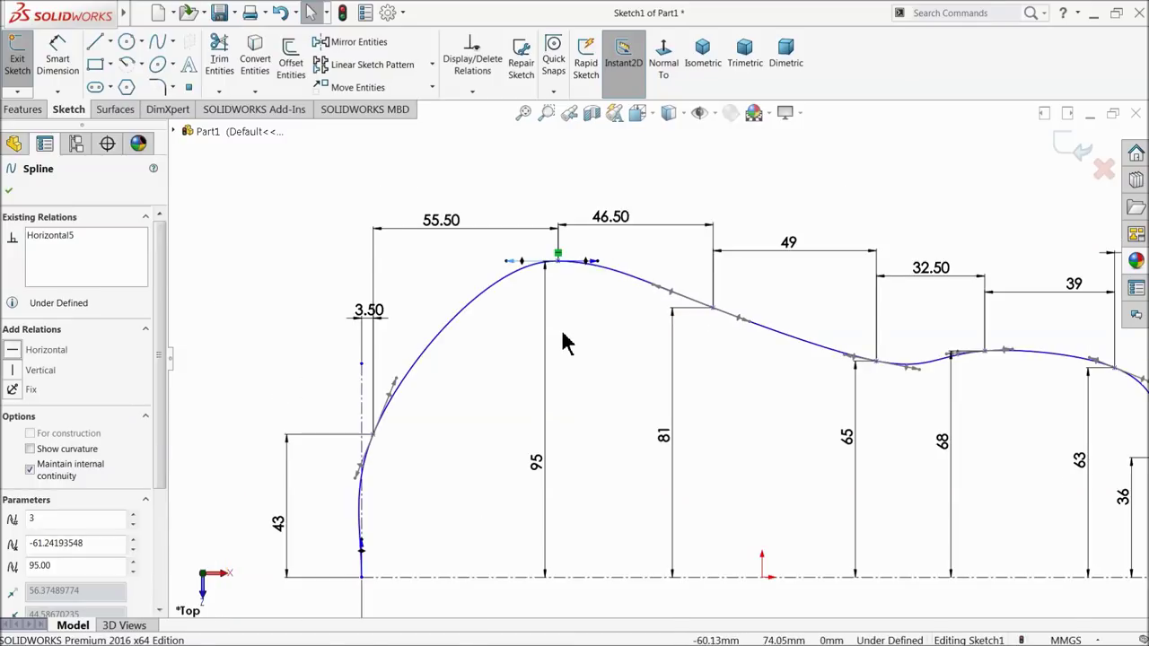
scroll(395, 507, "down", 2)
scroll(440, 543, "up", 1)
scroll(476, 534, "down", 3)
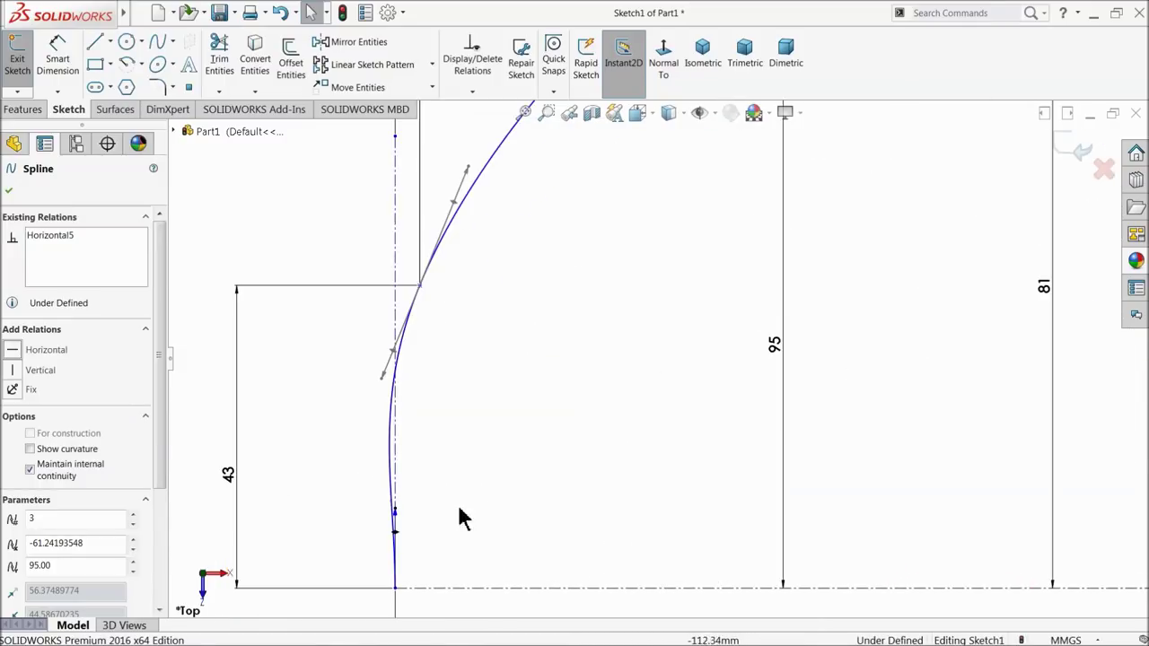
Step: Rotate the tangent handle at the 43 mm point to smooth the lower-left curve
left_click(384, 377)
left_click_drag(397, 354, 405, 354)
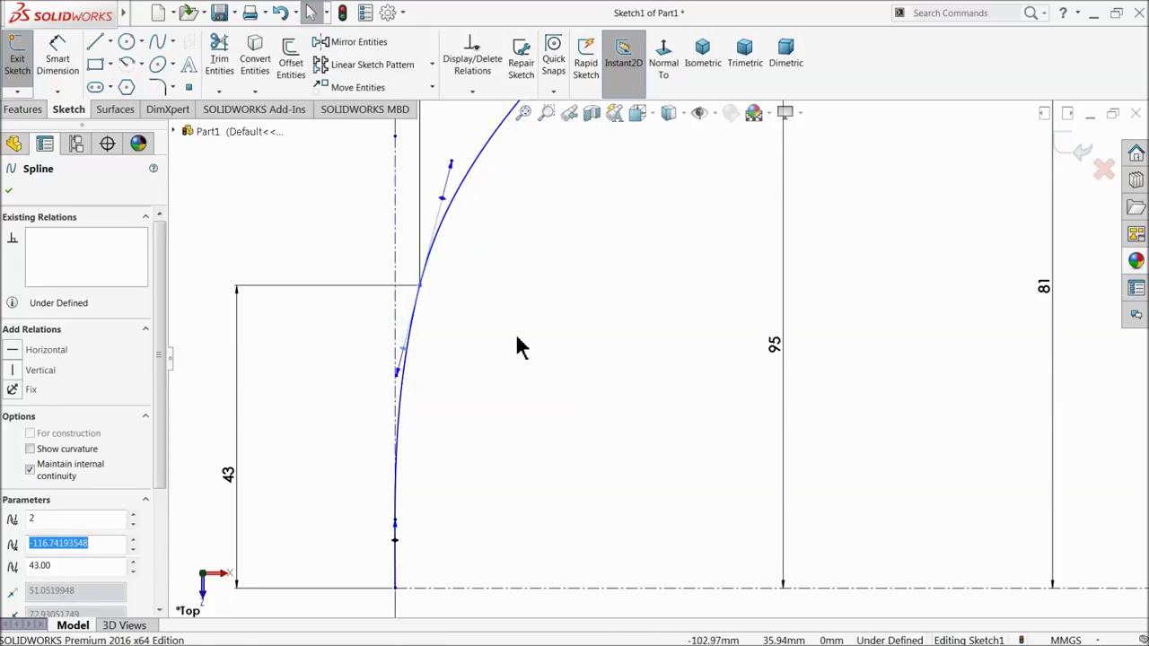
scroll(530, 350, "up", 3)
scroll(682, 260, "down", 4)
scroll(653, 262, "down", 1)
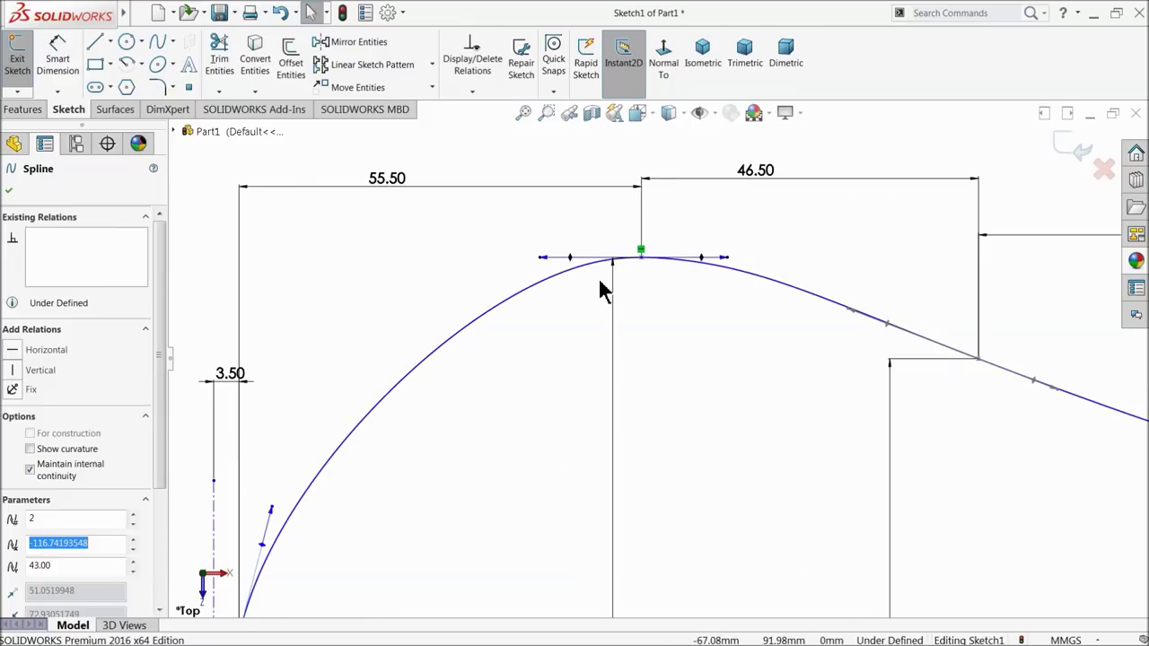
scroll(664, 315, "up", 5)
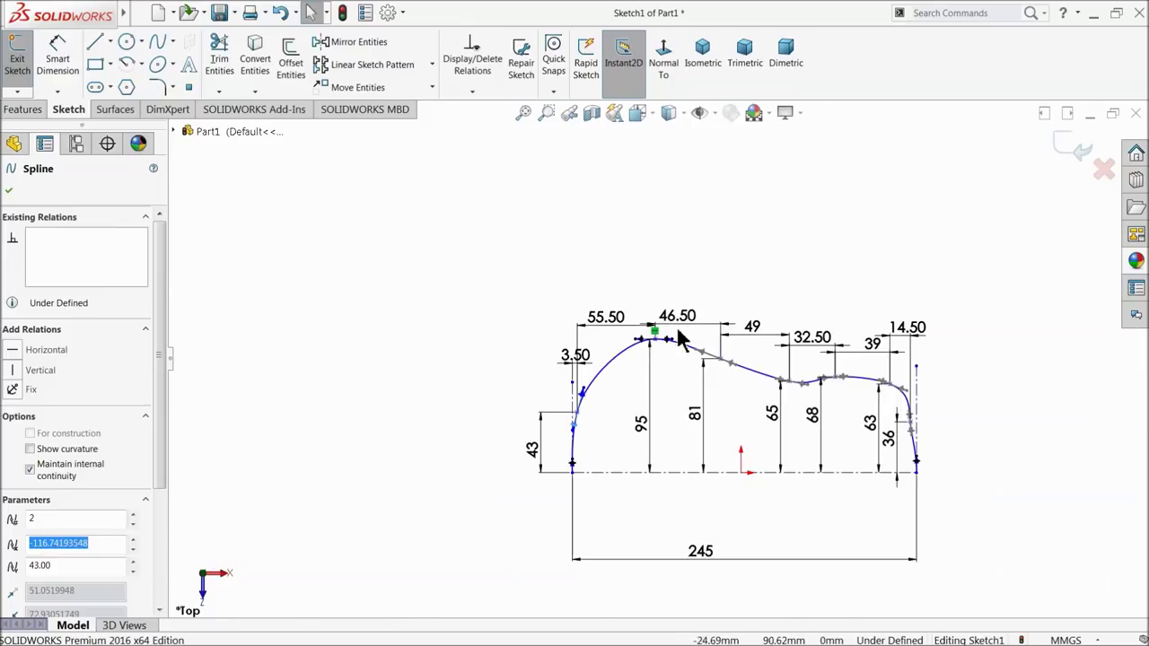
scroll(849, 411, "down", 2)
scroll(943, 470, "down", 2)
scroll(908, 449, "down", 2)
scroll(908, 449, "down", 1)
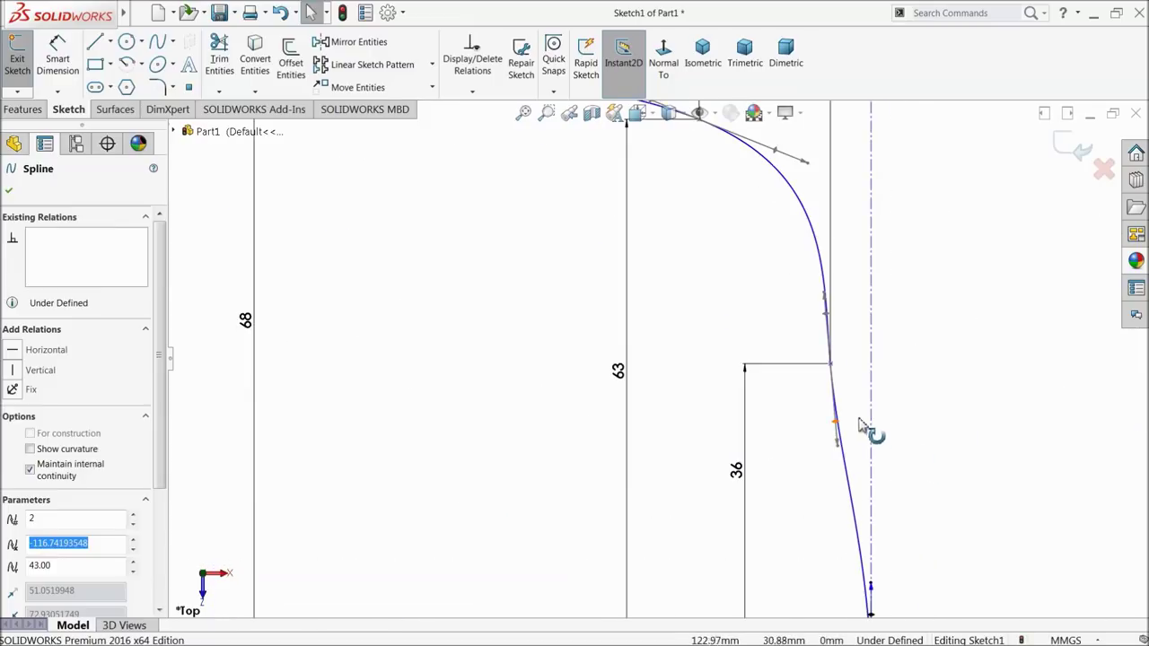
Step: Rotate the spline tangents at the lower-right point and the upper-right corner to round the outline
left_click_drag(835, 428, 844, 429)
scroll(790, 377, "up", 3)
scroll(718, 260, "down", 2)
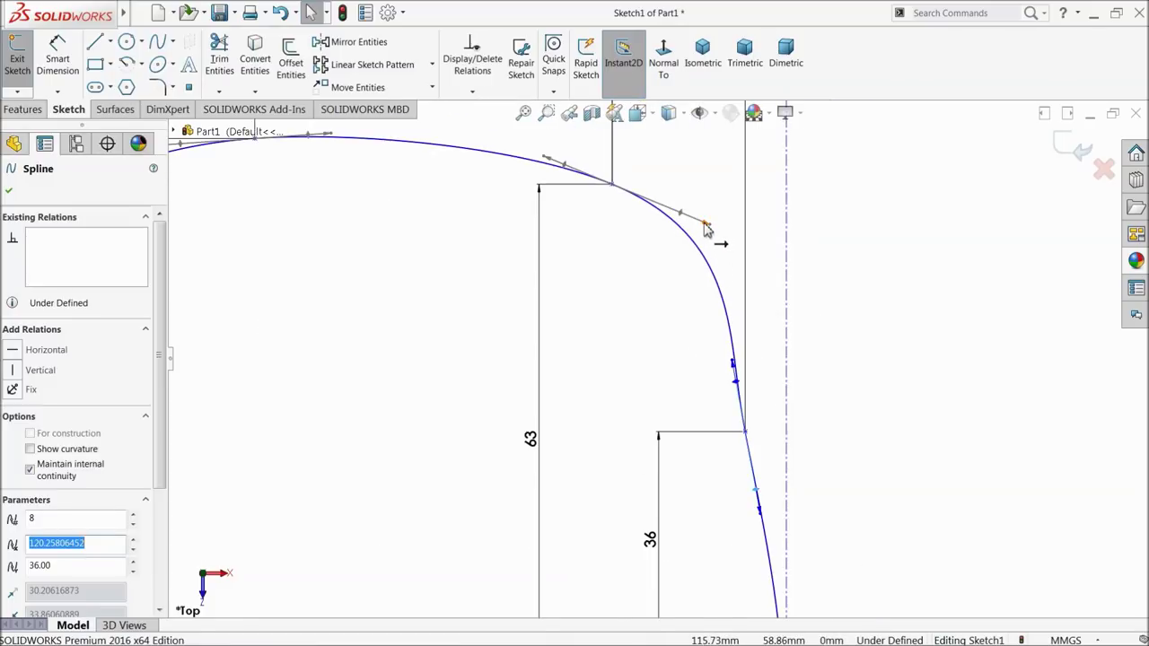
left_click(707, 227)
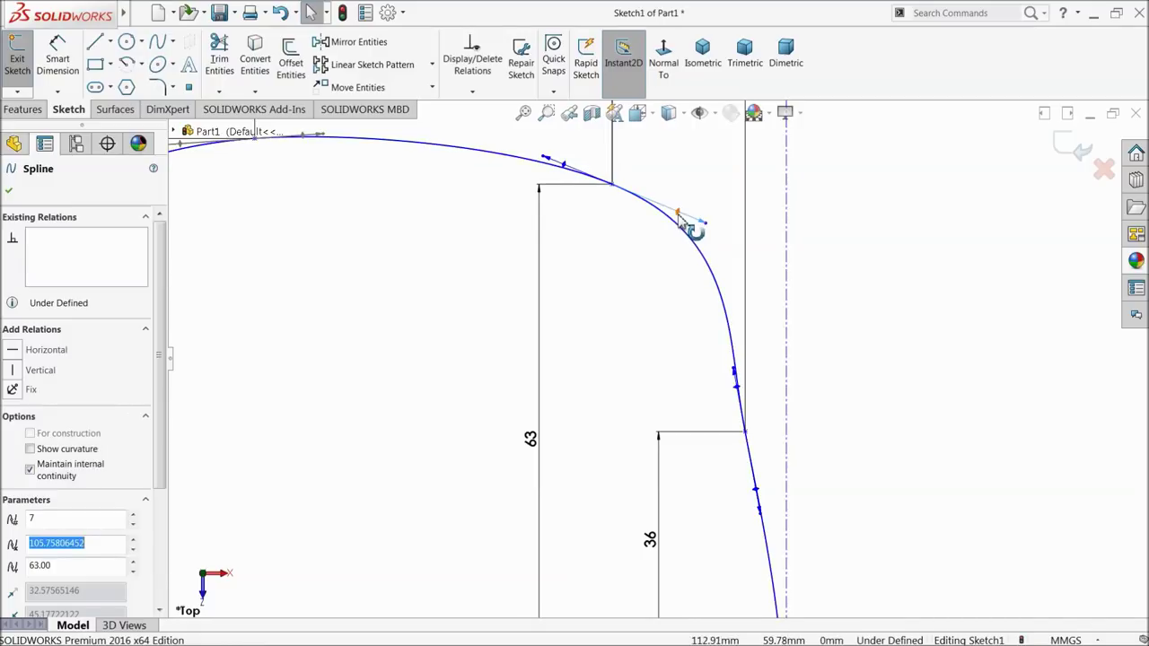
left_click_drag(681, 218, 661, 227)
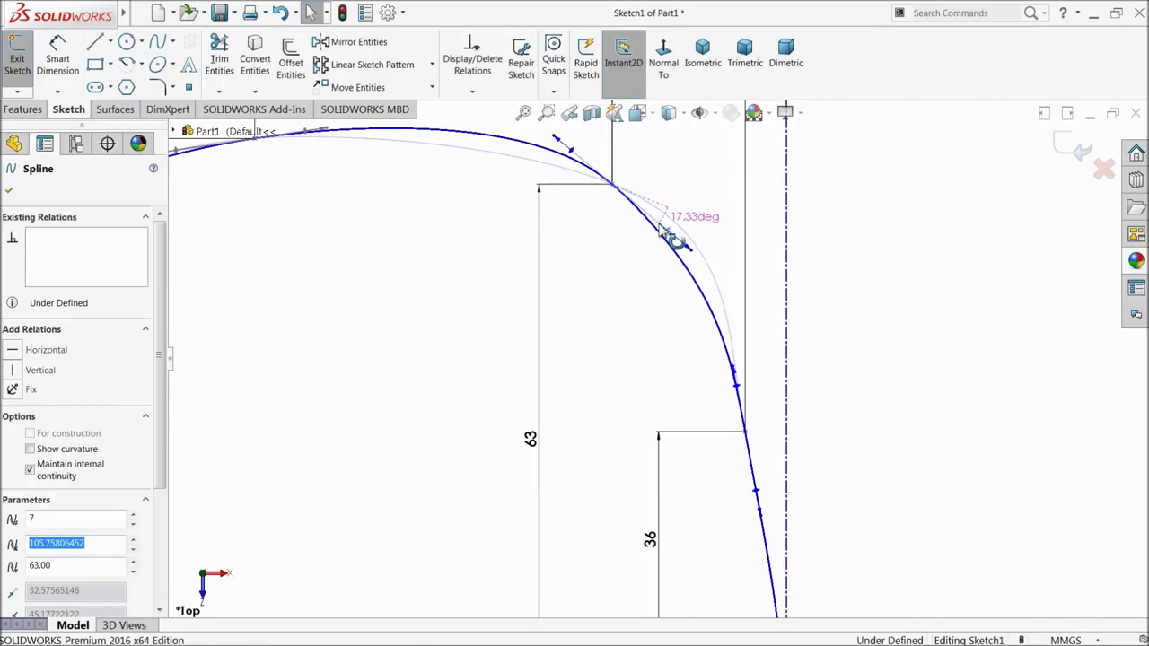
left_click_drag(665, 235, 679, 248)
scroll(585, 295, "up", 2)
scroll(454, 320, "up", 1)
scroll(508, 316, "down", 3)
scroll(509, 309, "down", 3)
scroll(527, 314, "up", 2)
scroll(528, 314, "up", 1)
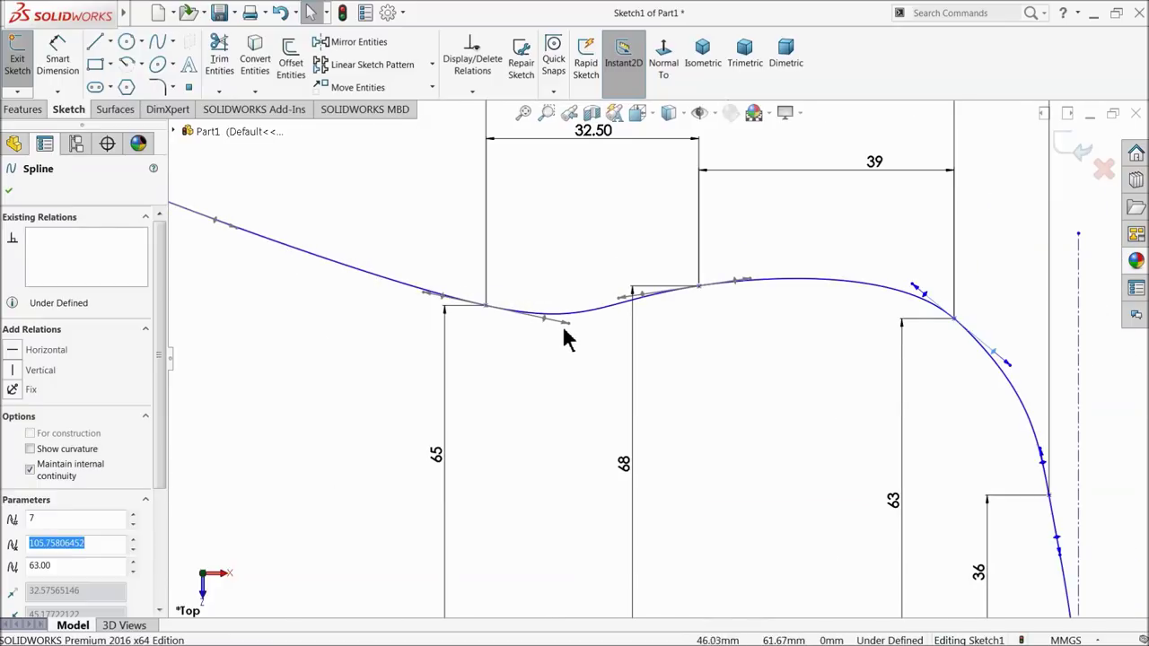
Step: Pull a middle spline point left to reshape the waist, then zoom to view the whole spline
left_click_drag(568, 327, 529, 321)
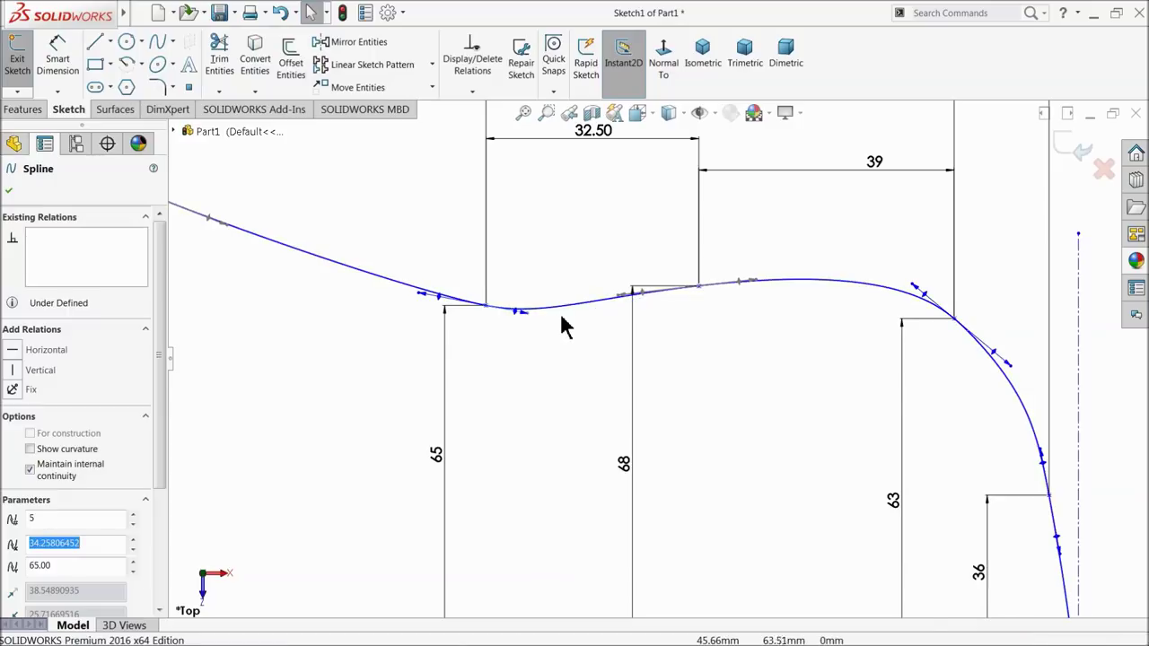
scroll(564, 326, "up", 3)
scroll(547, 341, "up", 1)
scroll(512, 351, "up", 1)
scroll(550, 380, "down", 1)
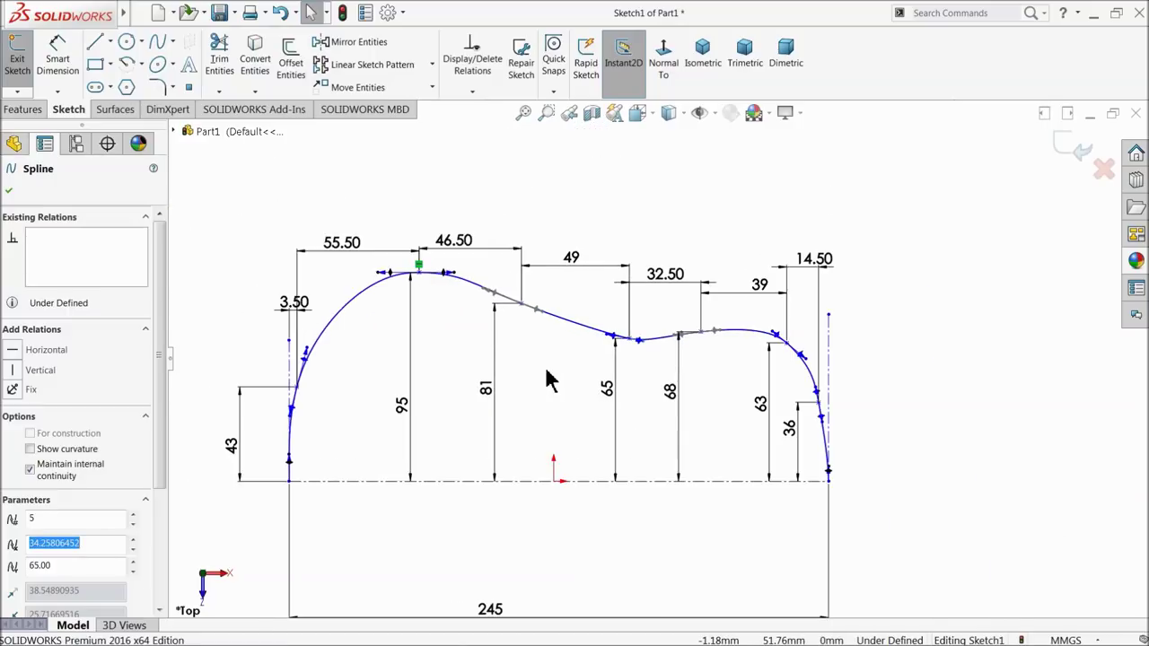
scroll(660, 413, "down", 1)
scroll(529, 430, "up", 2)
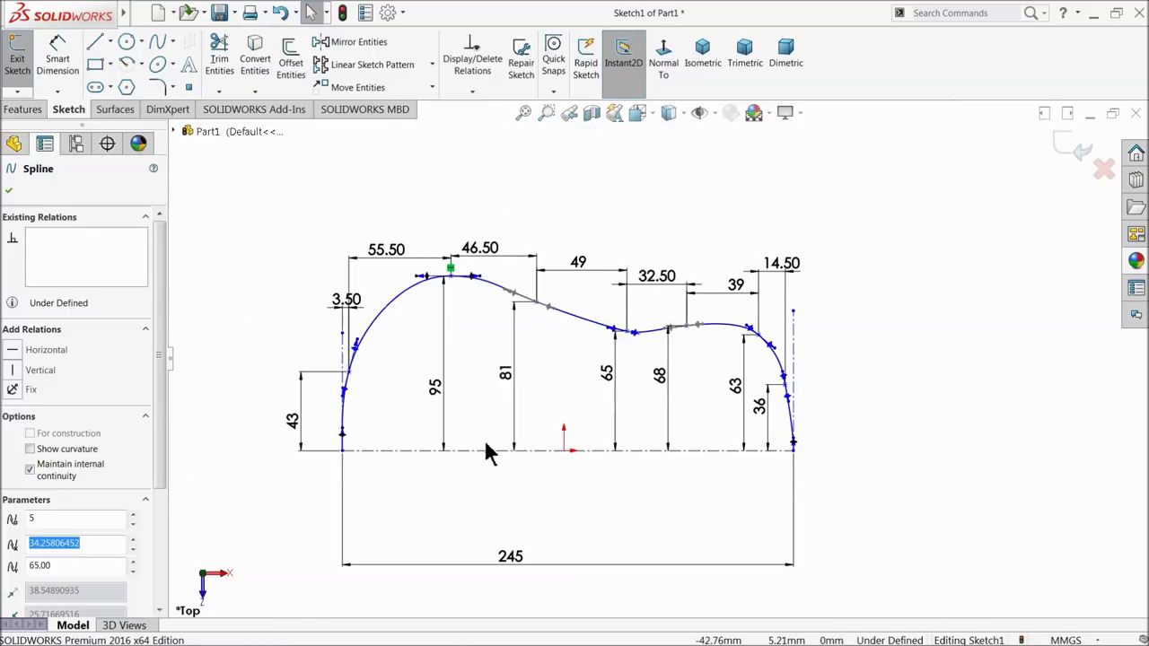
scroll(485, 439, "down", 3)
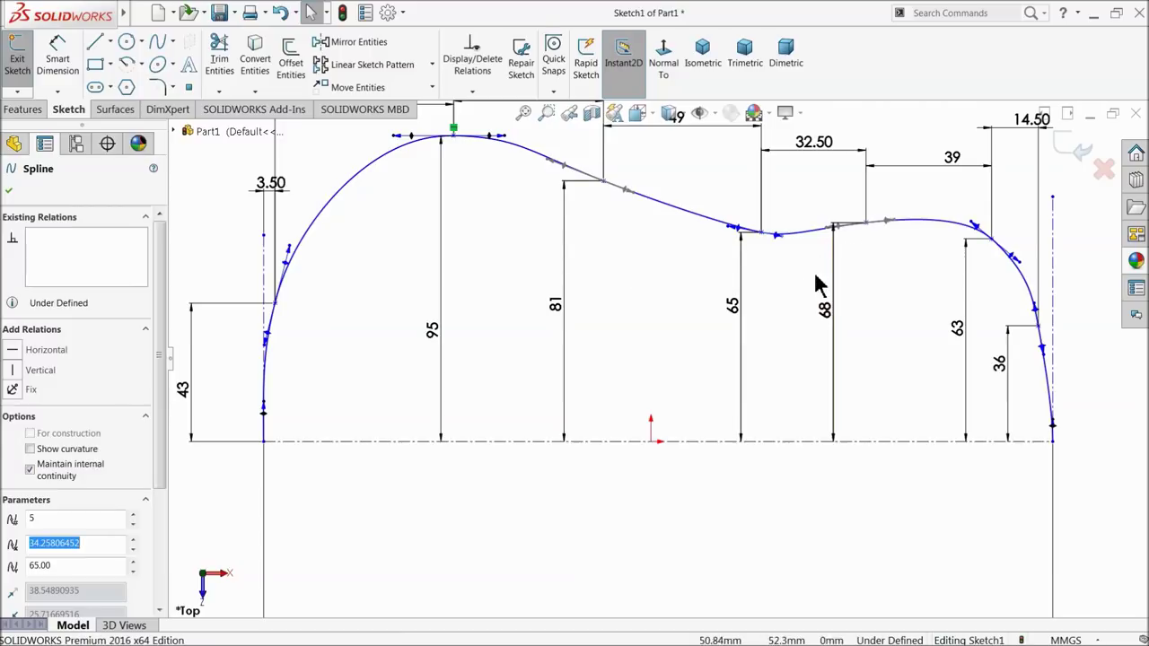
scroll(866, 310, "up", 1)
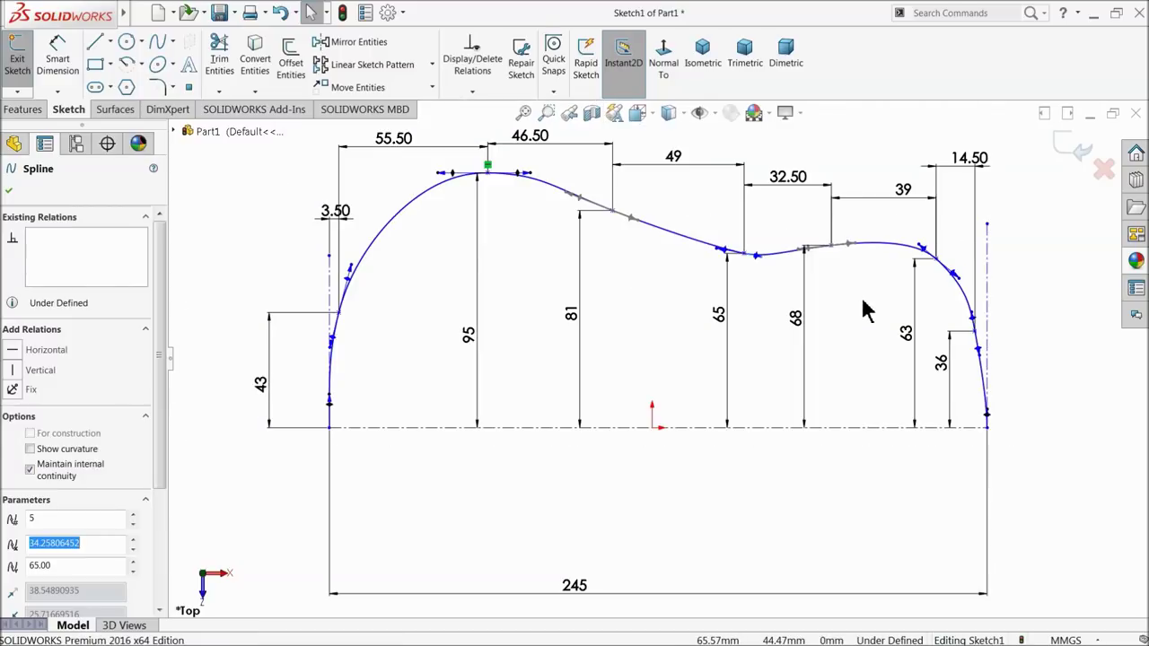
scroll(793, 285, "up", 1)
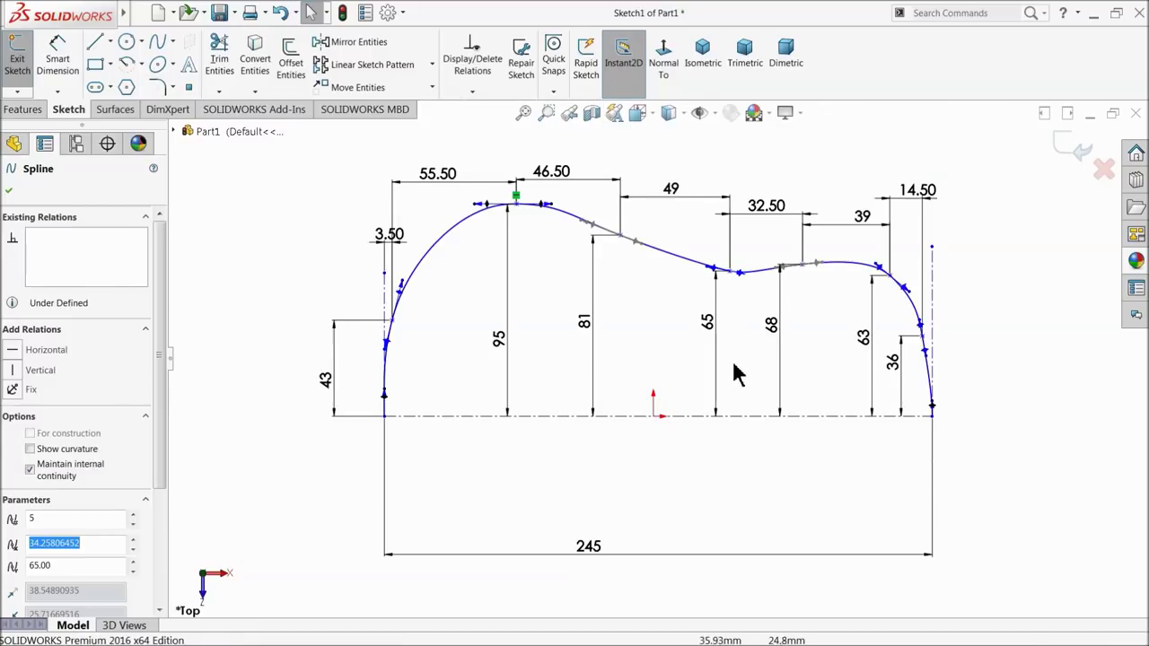
Step: Fully define Sketch1 automatically, adding the missing 34.26 mm dimension from the origin
left_click(467, 92)
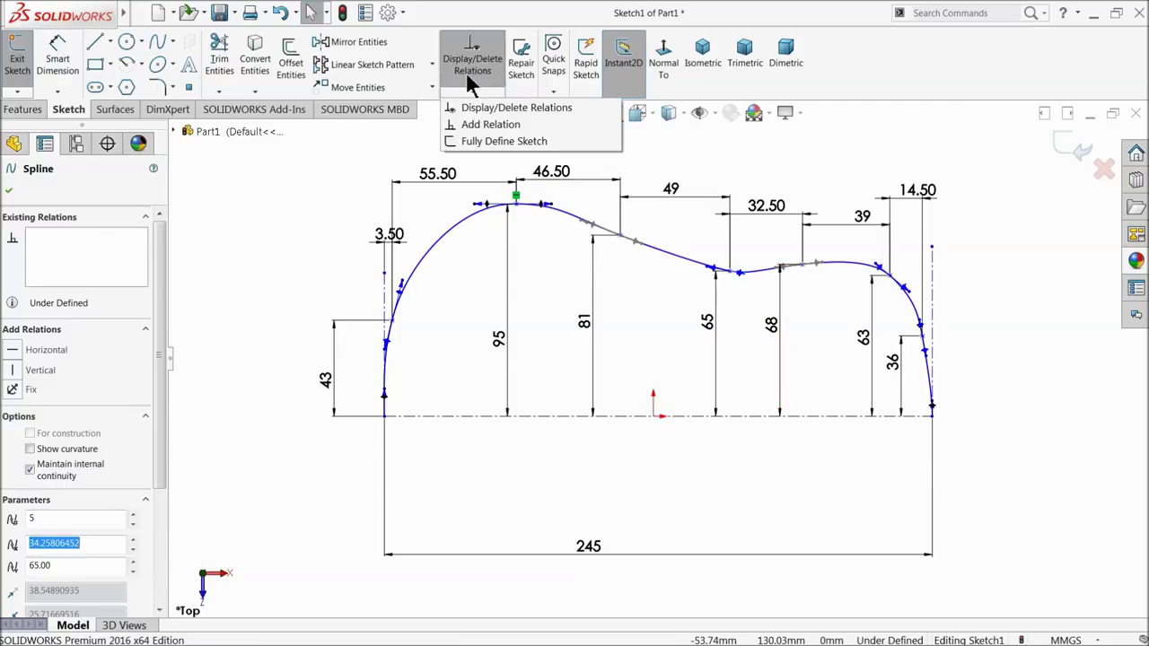
left_click(486, 142)
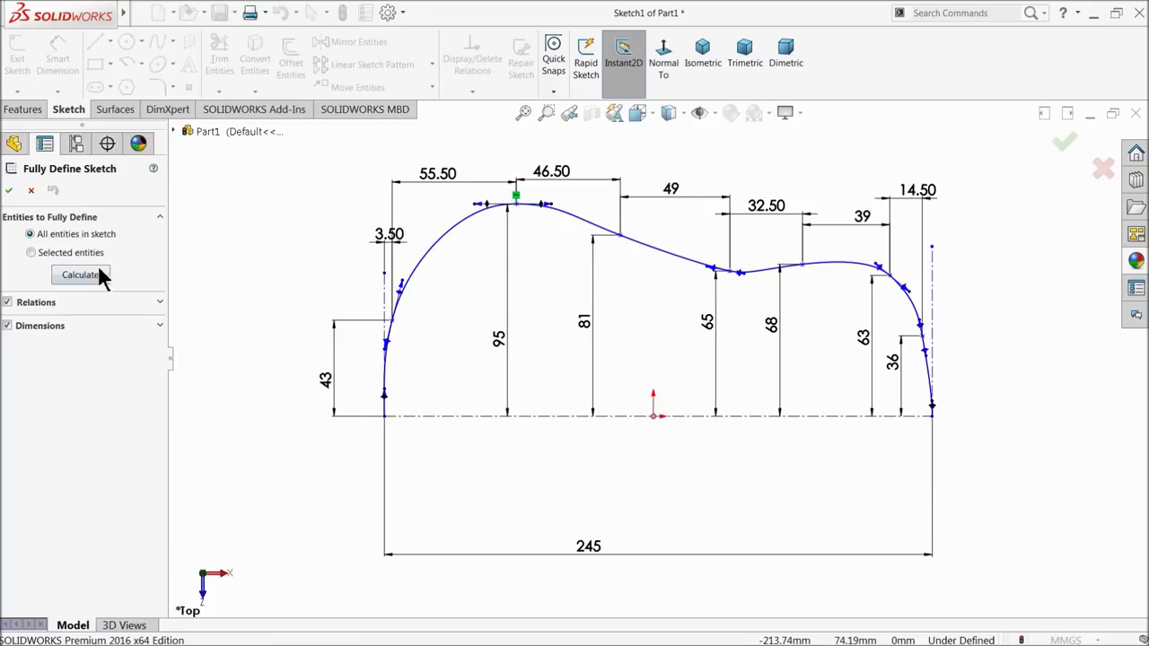
left_click(83, 276)
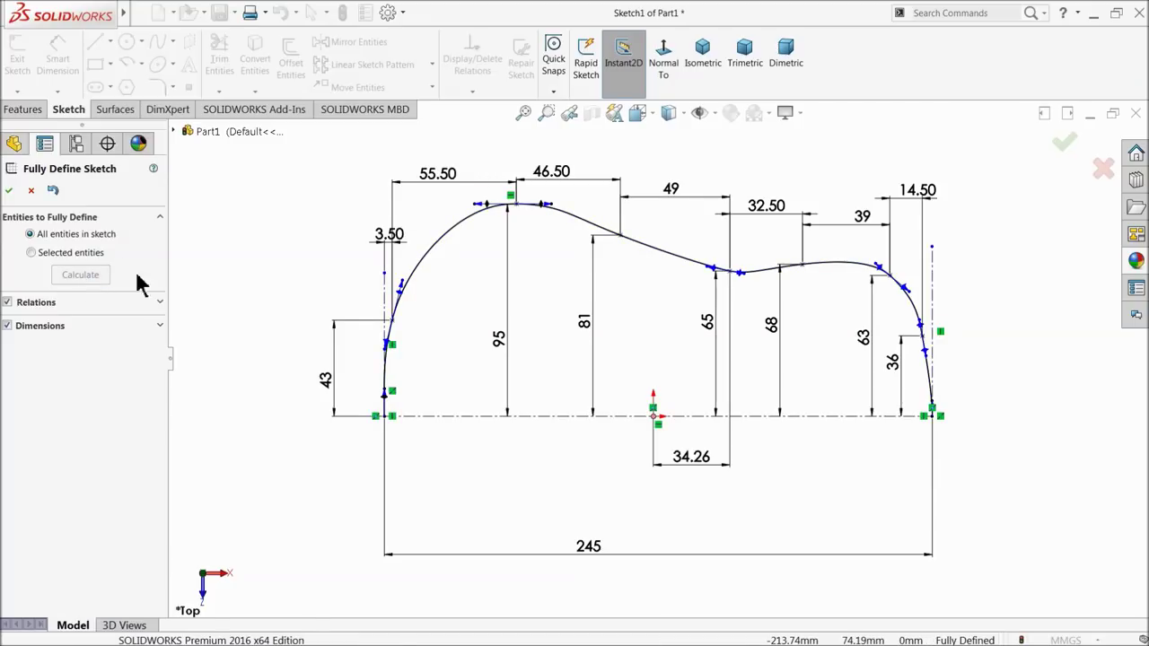
left_click(10, 190)
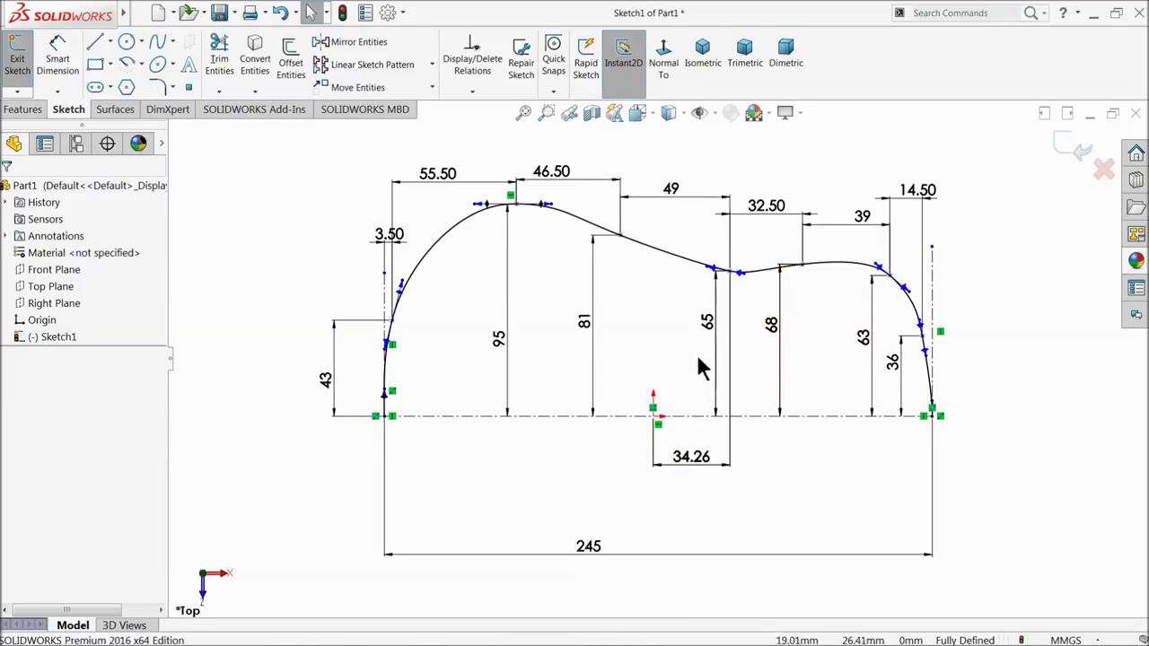
left_click(354, 51)
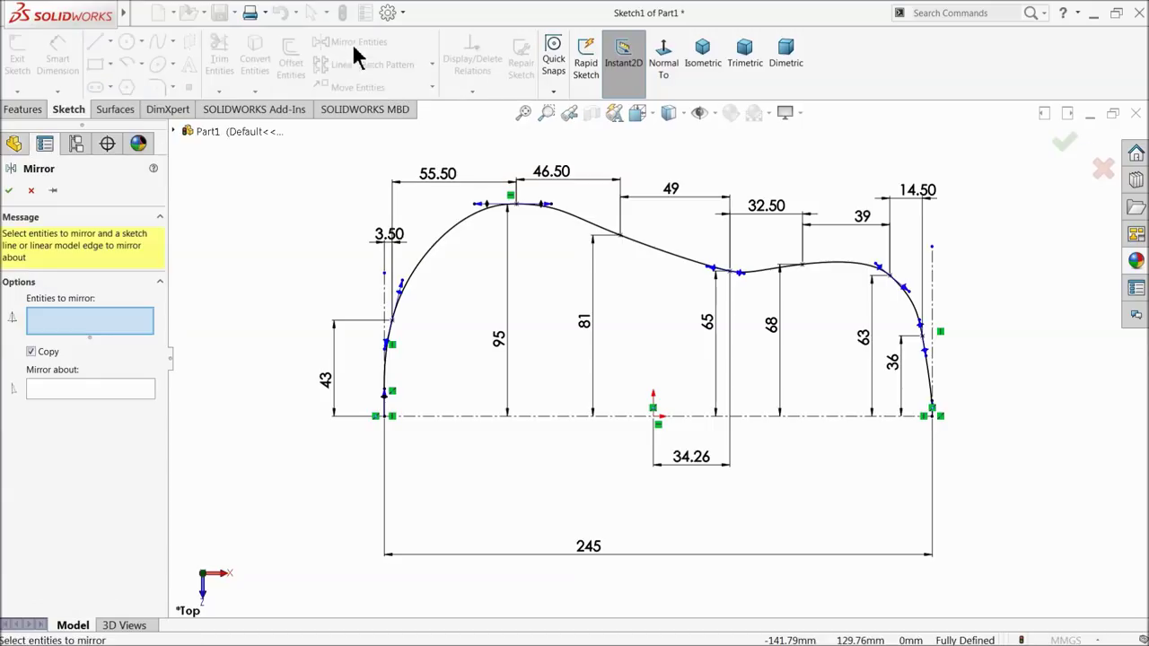
Step: Mirror Spline1 about the horizontal centerline to form the closed guitar-body outline
left_click(449, 239)
left_click(85, 387)
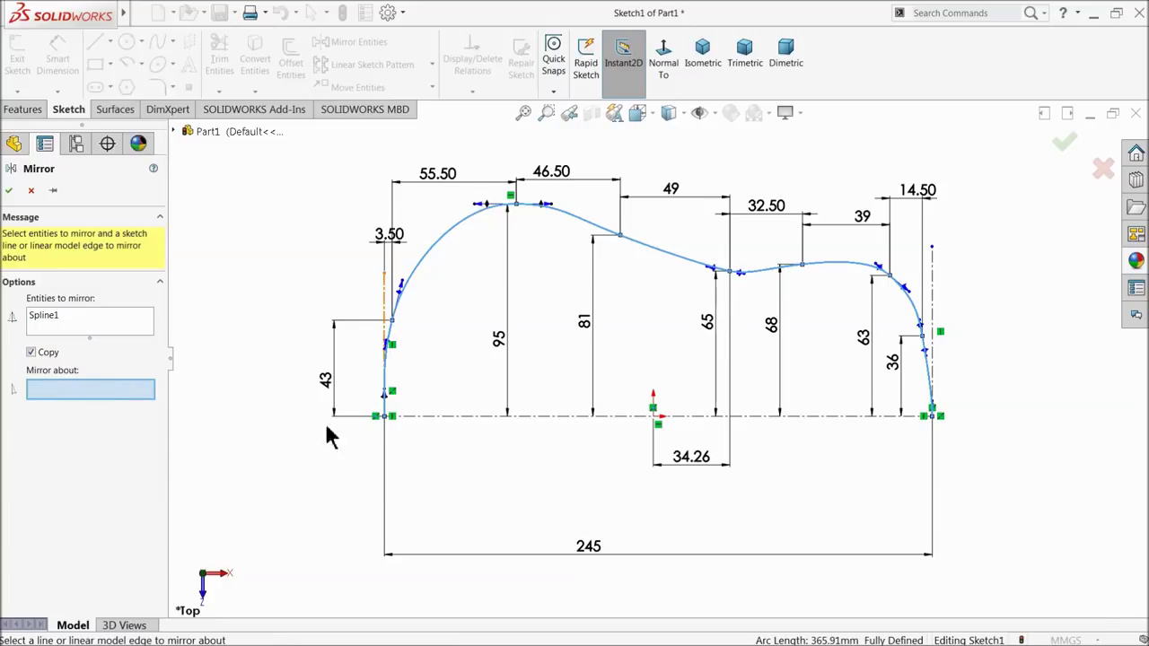
left_click(444, 415)
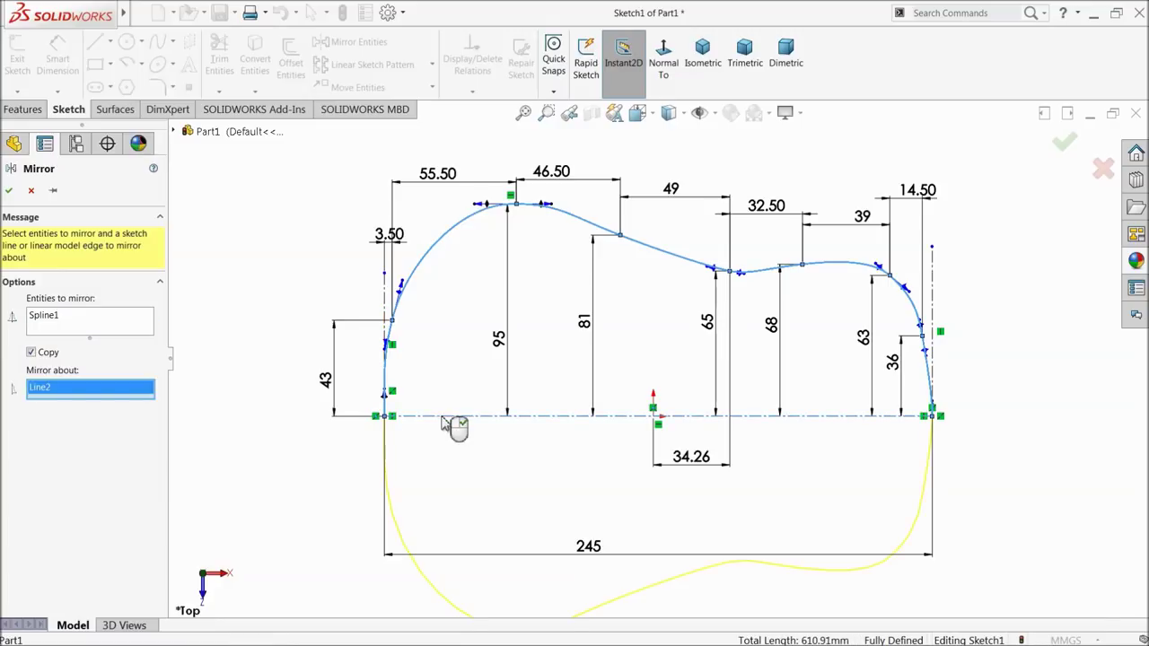
left_click(10, 191)
scroll(359, 333, "up", 2)
scroll(539, 422, "down", 1)
scroll(684, 435, "down", 2)
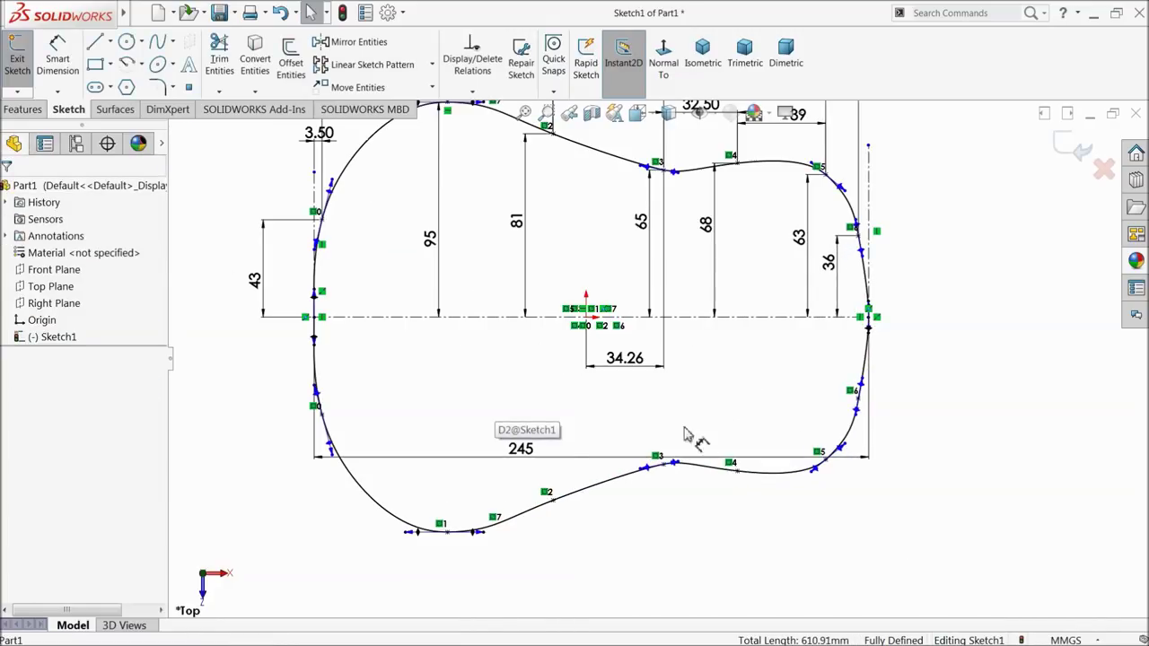
scroll(688, 348, "up", 2)
scroll(688, 351, "down", 1)
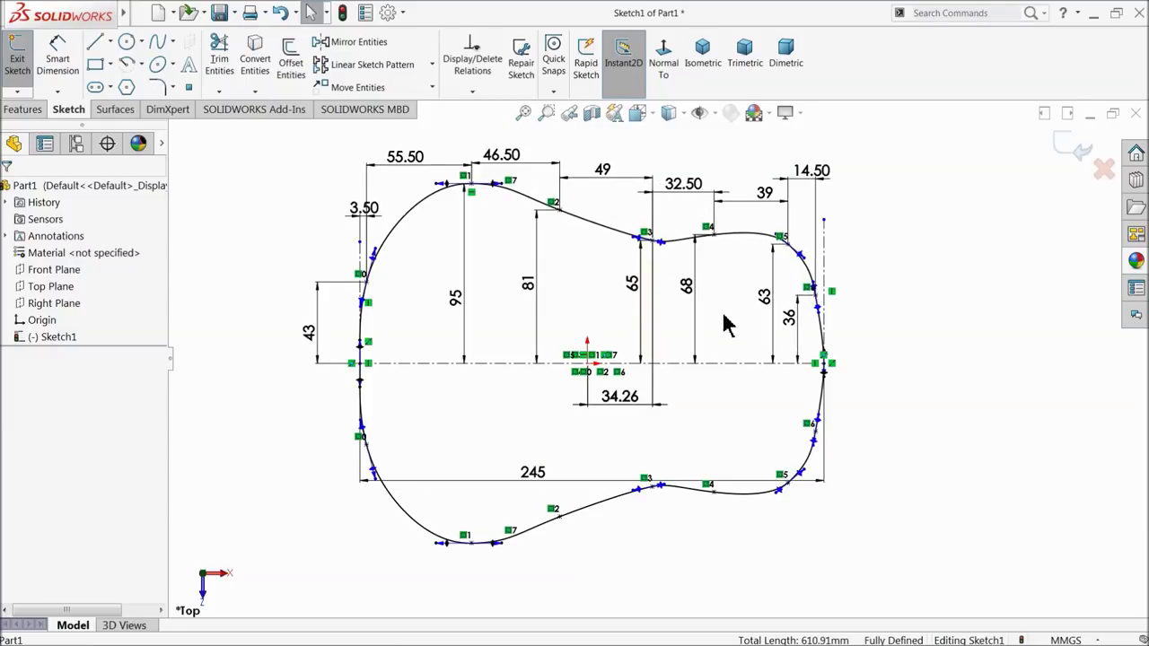
left_click(22, 112)
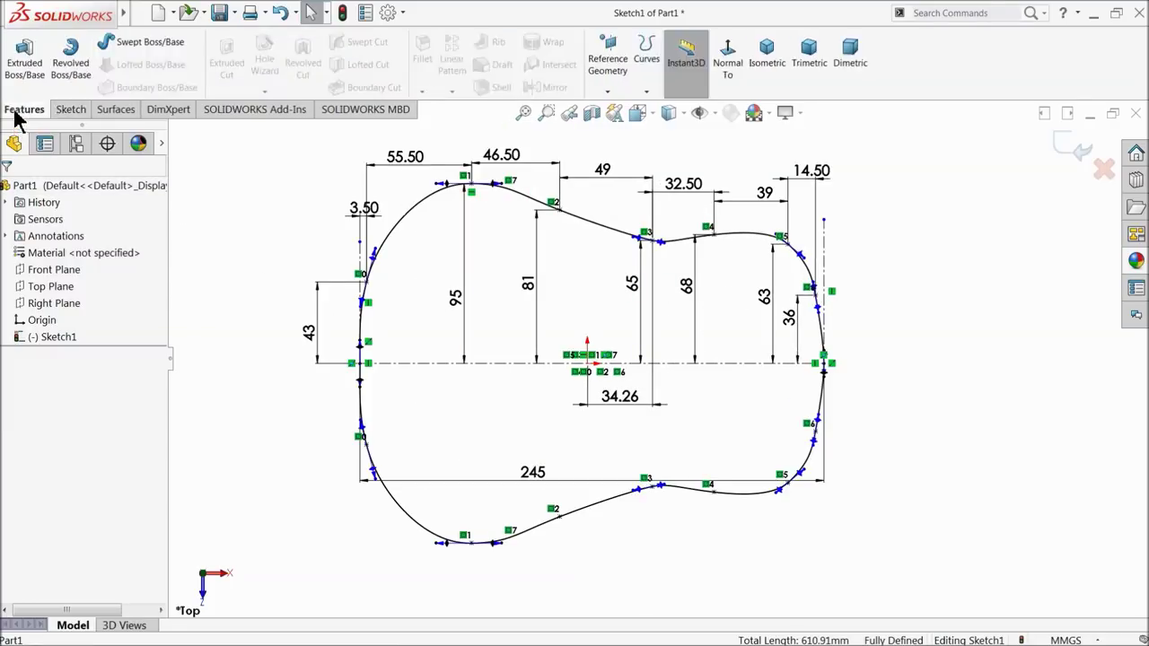
Step: Extrude the guitar outline to a 45 mm deep solid body, Boss-Extrude1
left_click(22, 64)
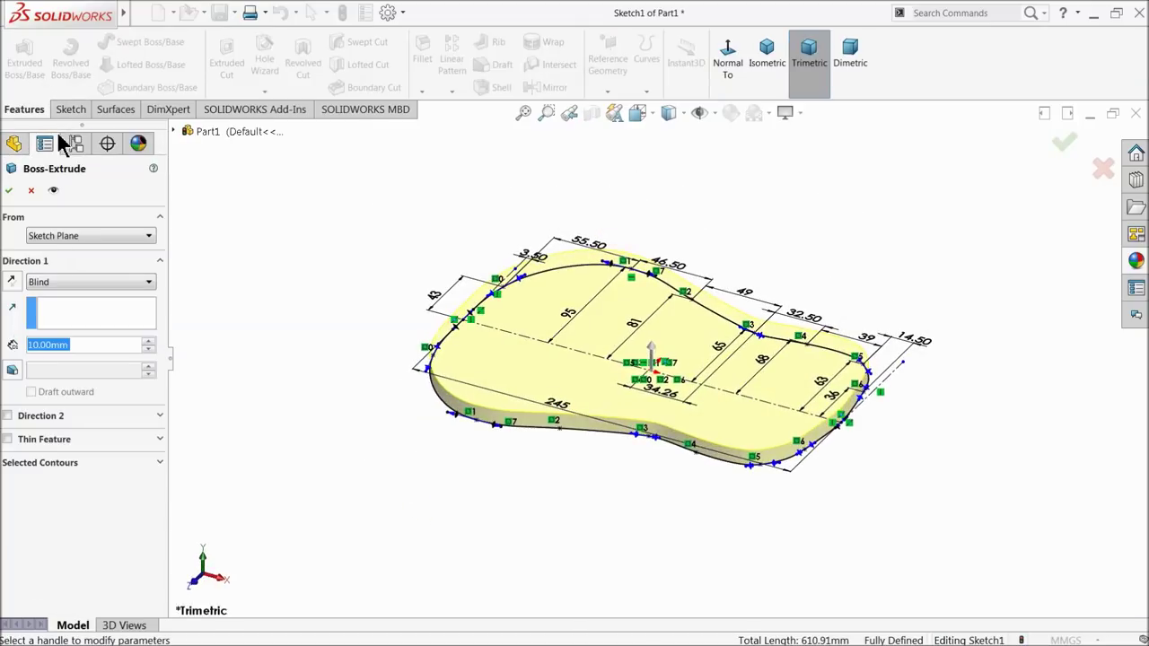
type("30")
key("Return")
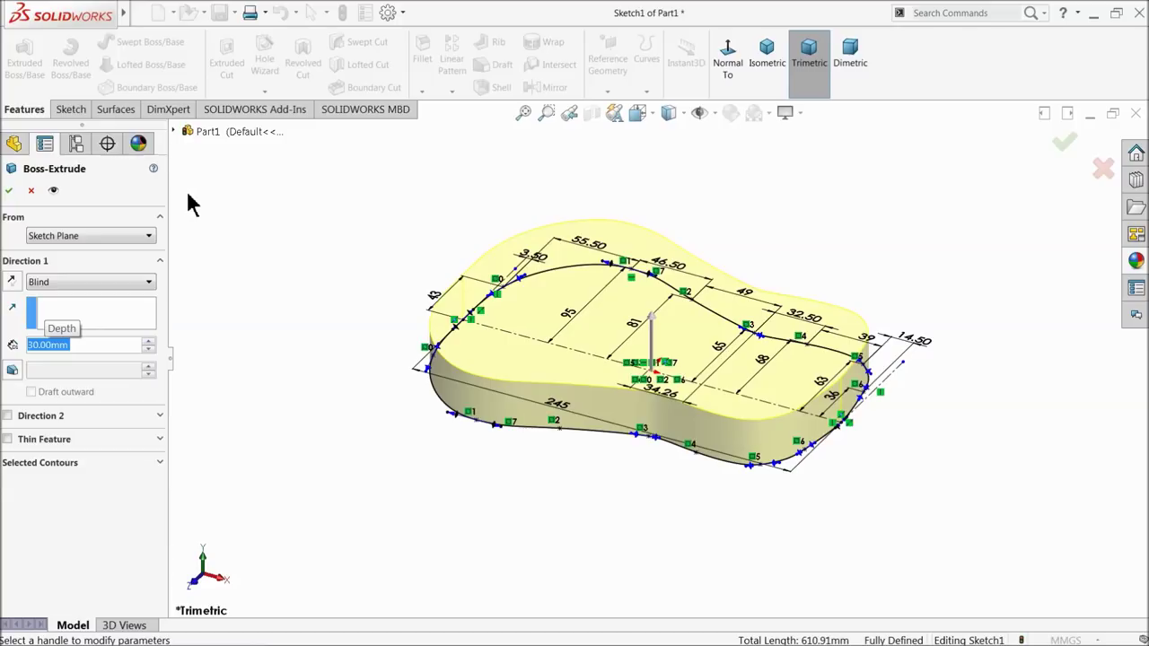
type("45")
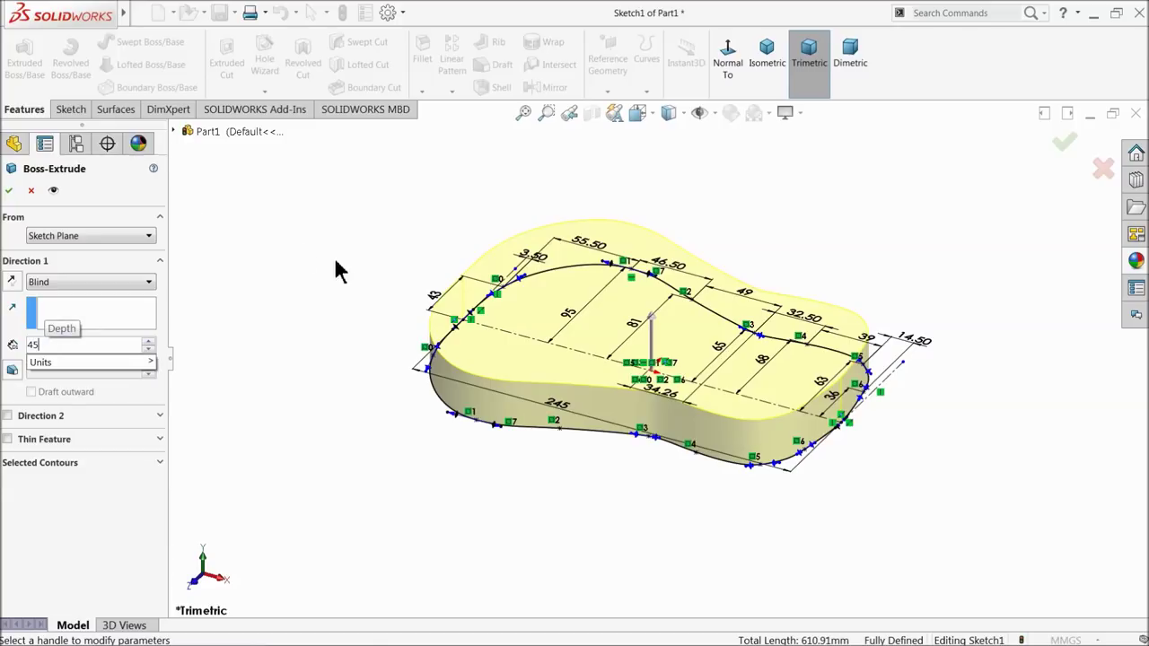
key("Return")
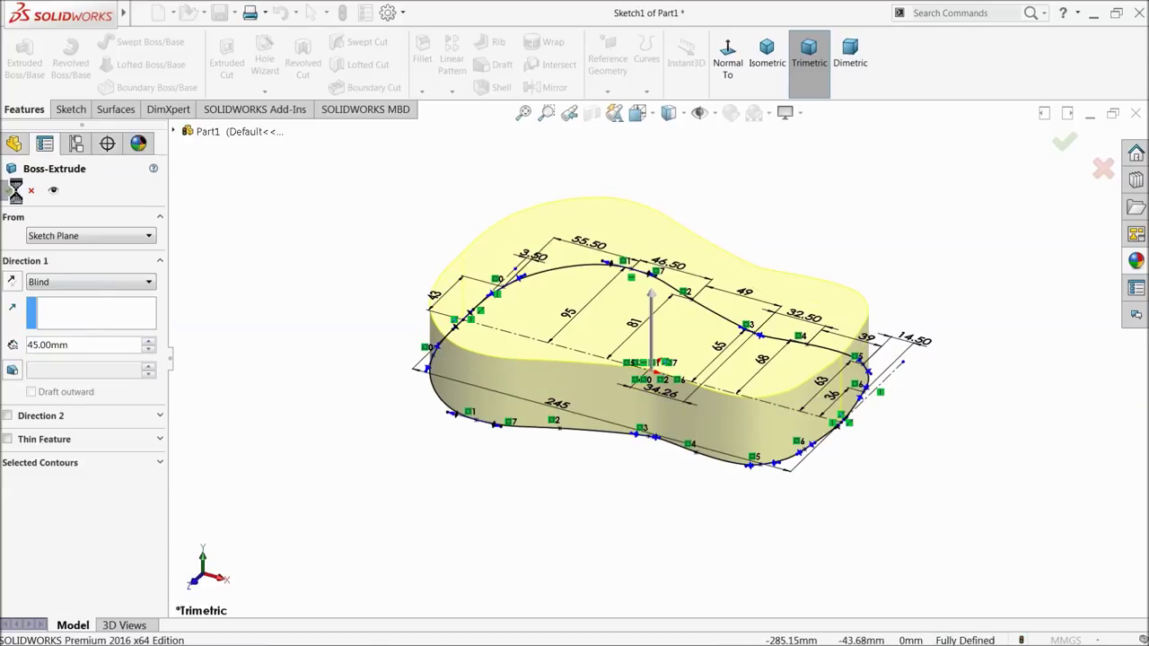
left_click(10, 191)
mouse_move(299, 239)
middle_mouse_down()
mouse_move(319, 216)
mouse_move(287, 248)
mouse_move(289, 264)
middle_mouse_up()
left_click(29, 339)
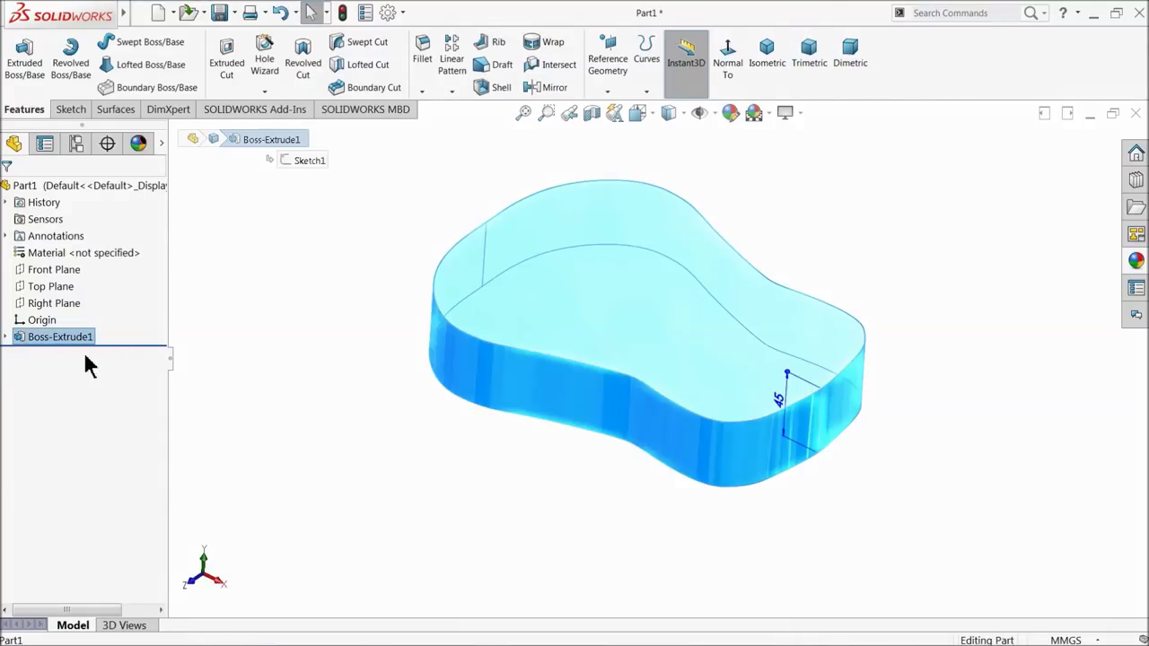
Step: Apply the satin finished oak appearance from Organic > Wood > Oak to the guitar body
left_click(1136, 260)
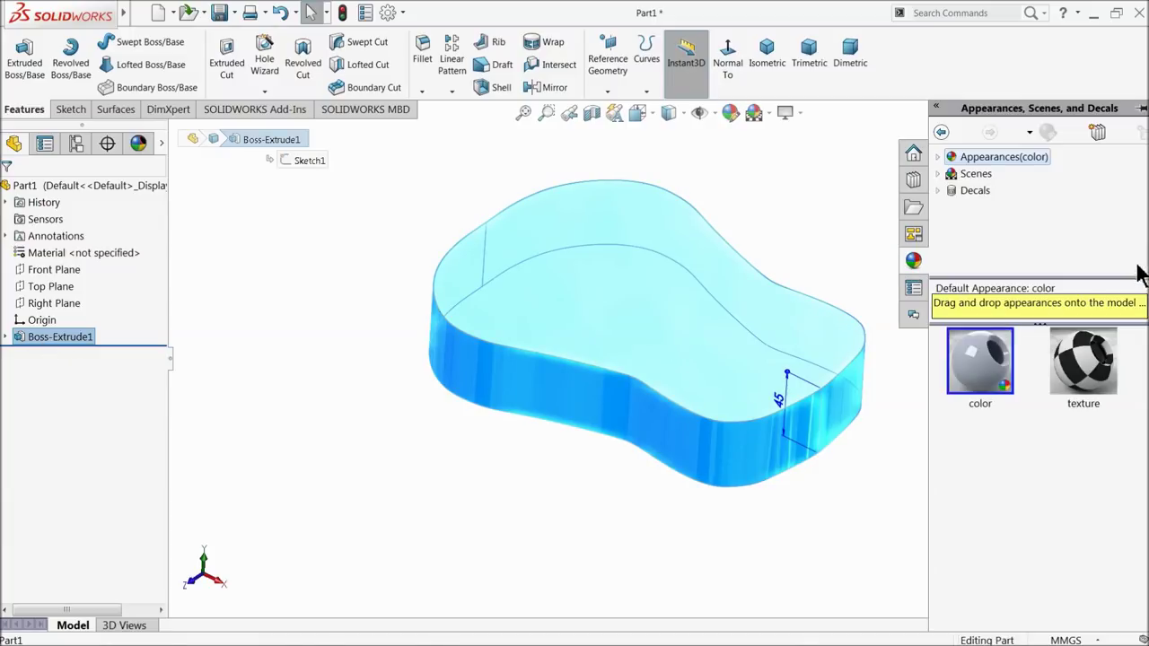
left_click(939, 156)
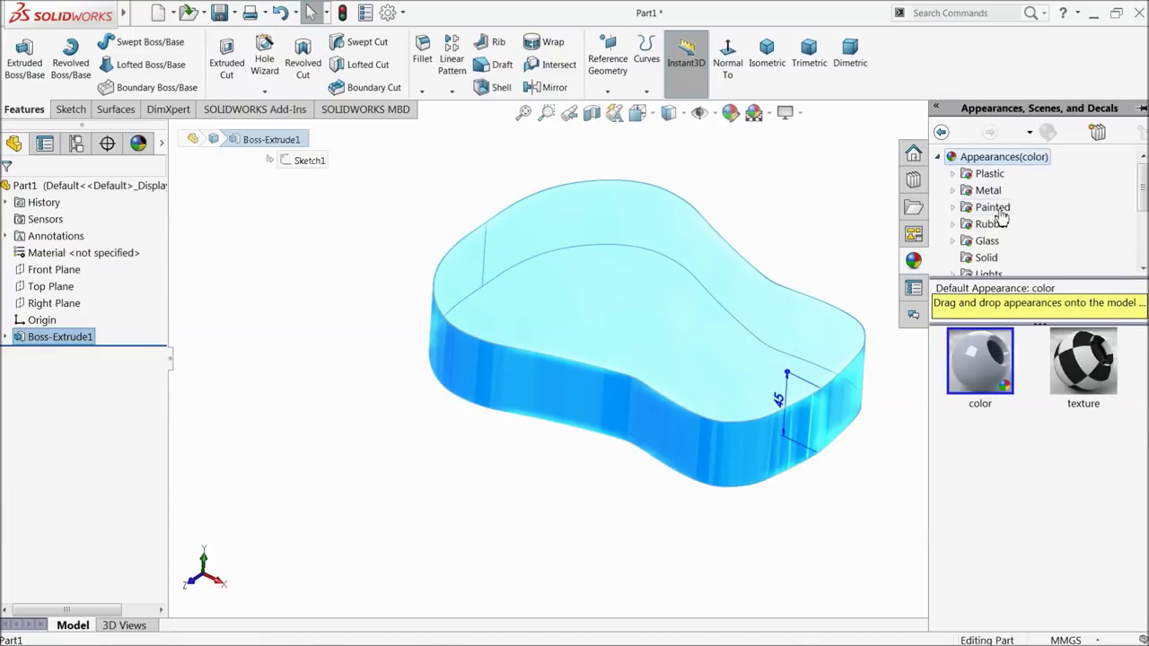
scroll(1007, 225, "down", 3)
scroll(1010, 231, "up", 1)
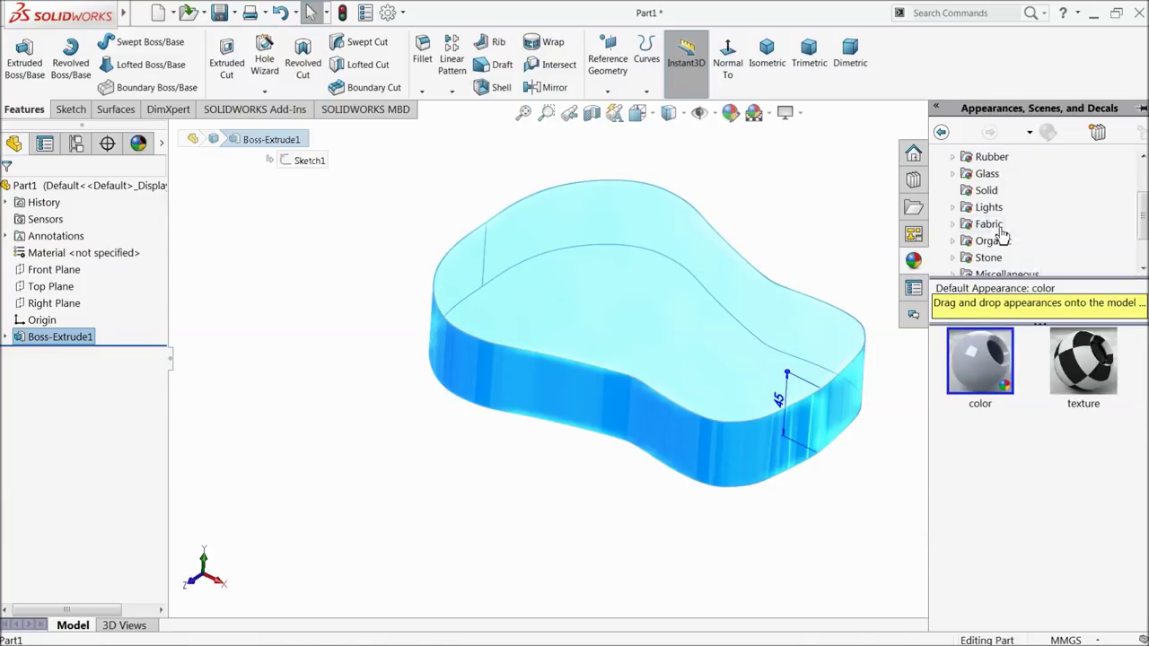
left_click(952, 240)
left_click(998, 175)
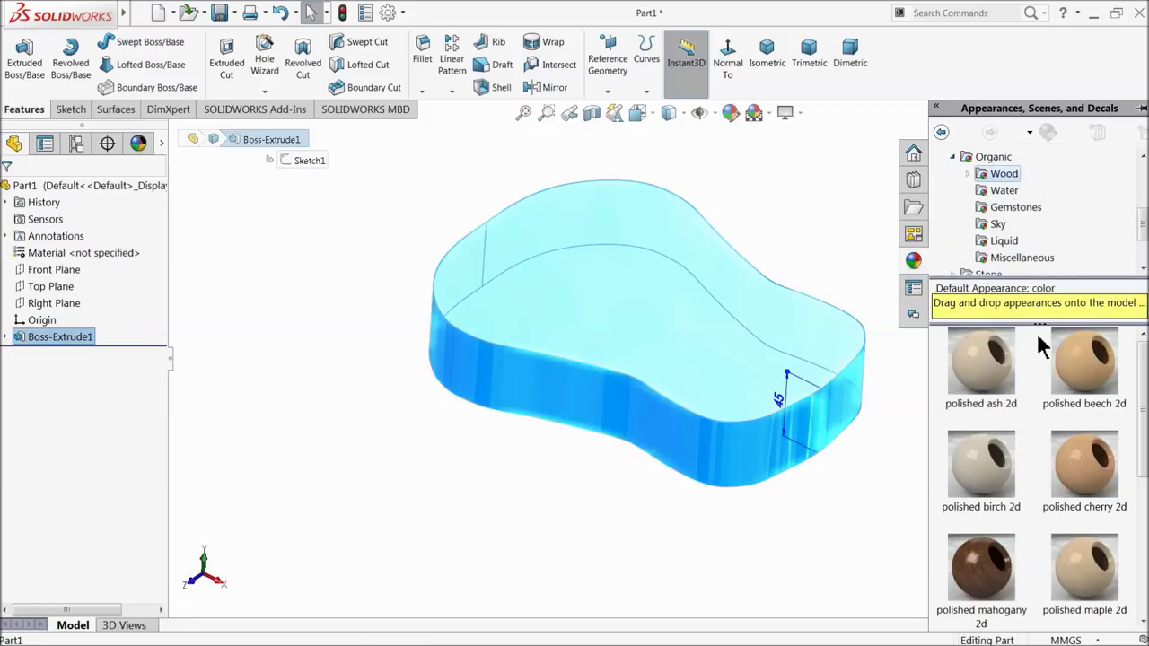
left_click(967, 175)
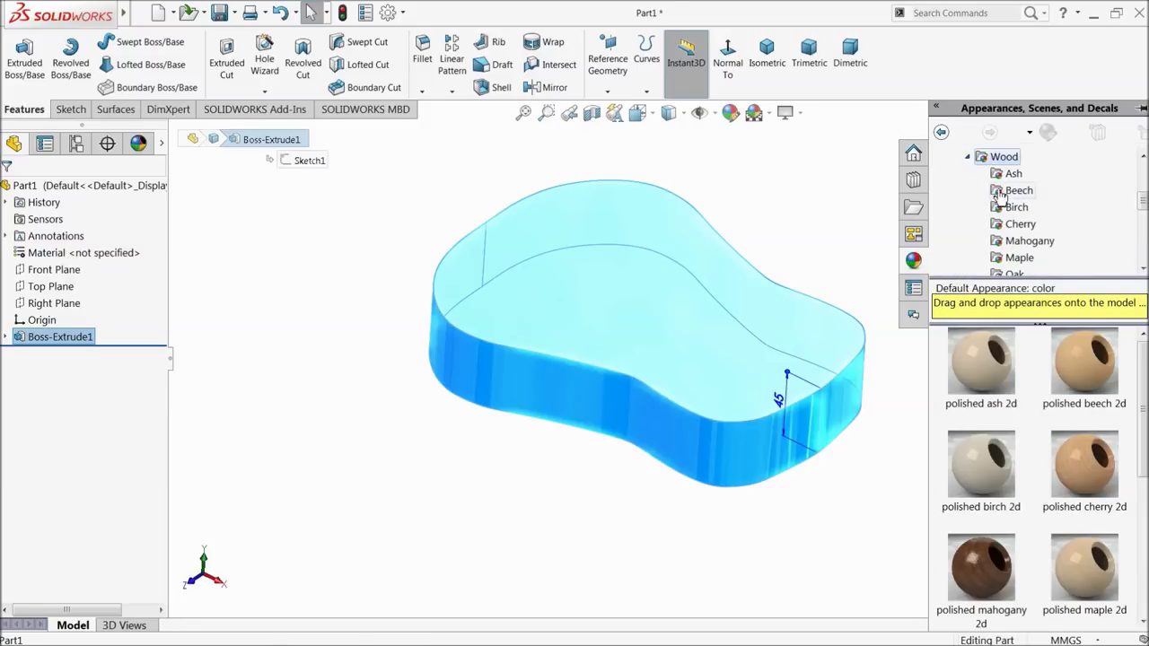
scroll(1041, 246, "down", 1)
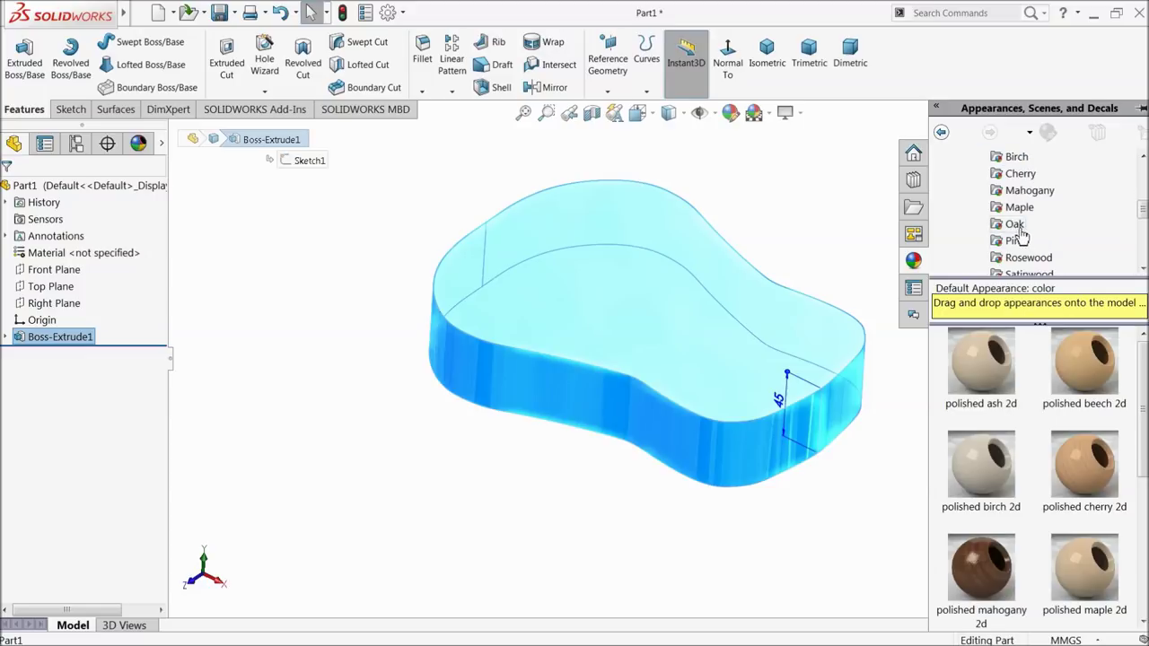
left_click(1015, 224)
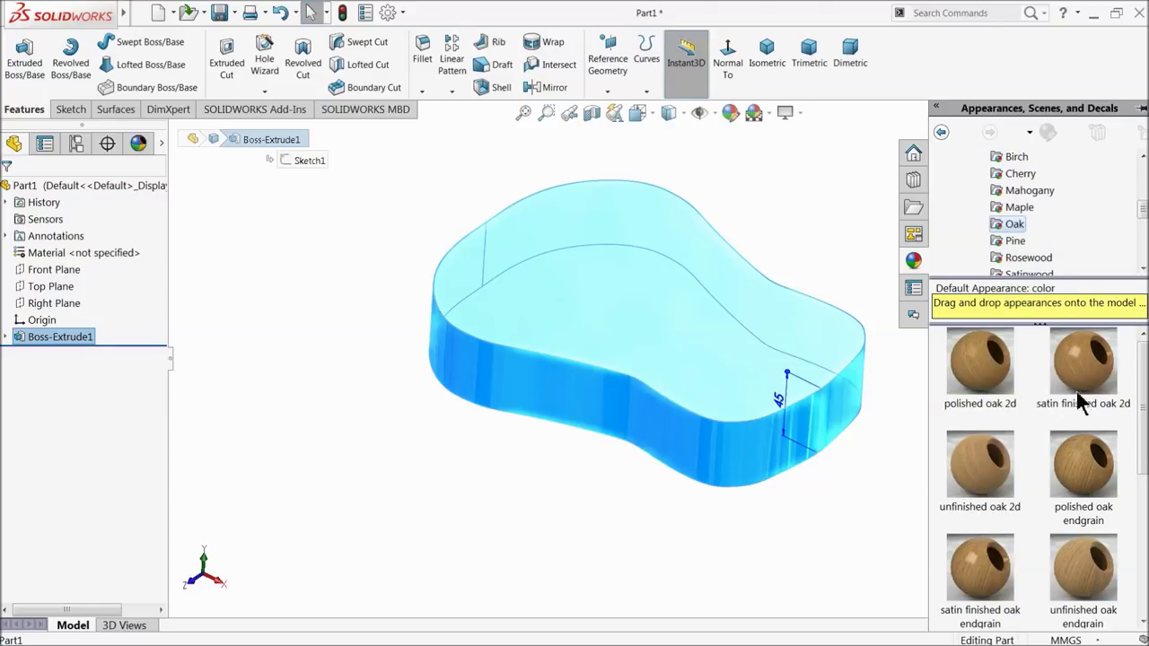
left_click_drag(1101, 383, 841, 343)
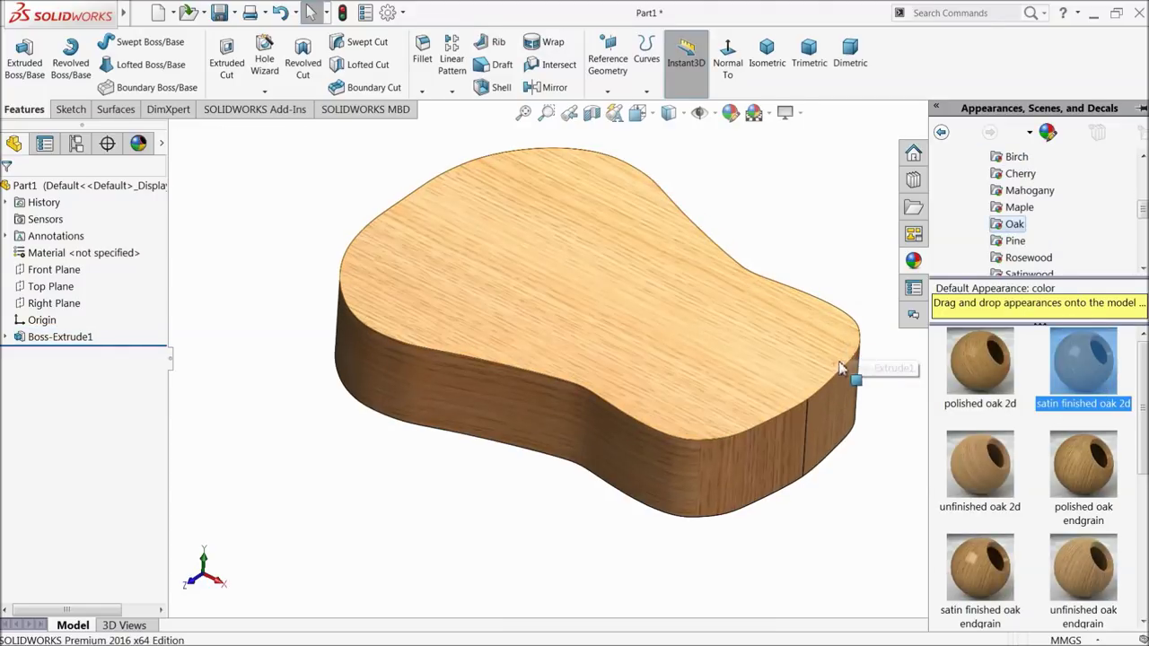
mouse_move(744, 284)
middle_mouse_down()
mouse_move(530, 311)
mouse_move(800, 374)
mouse_move(765, 400)
mouse_move(795, 425)
mouse_move(670, 371)
mouse_move(655, 485)
mouse_move(677, 400)
mouse_move(709, 368)
middle_mouse_up()
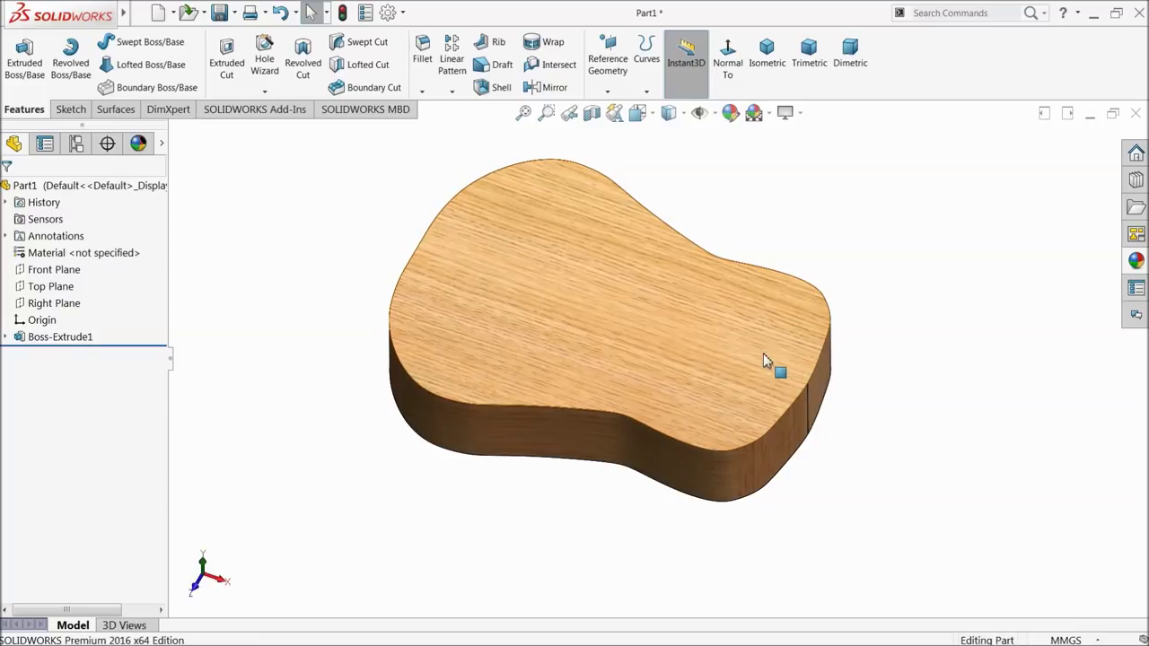
left_click(665, 339)
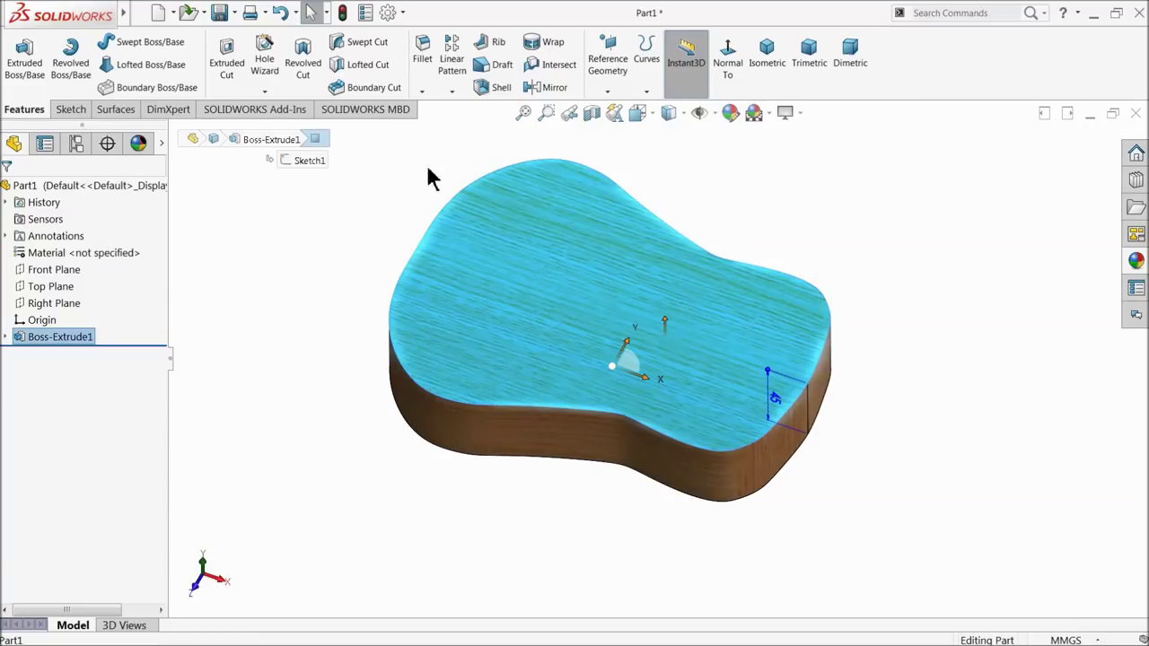
Step: Shell the body to a 3 mm wall, removing the top face
left_click(496, 90)
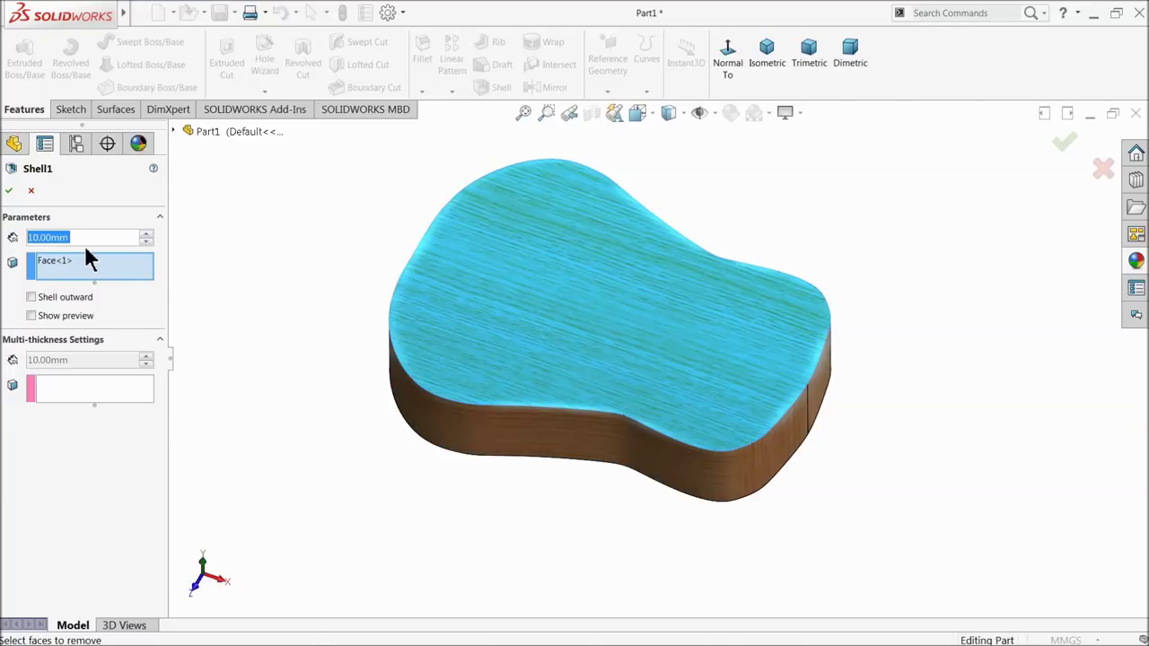
type("3")
key("Return")
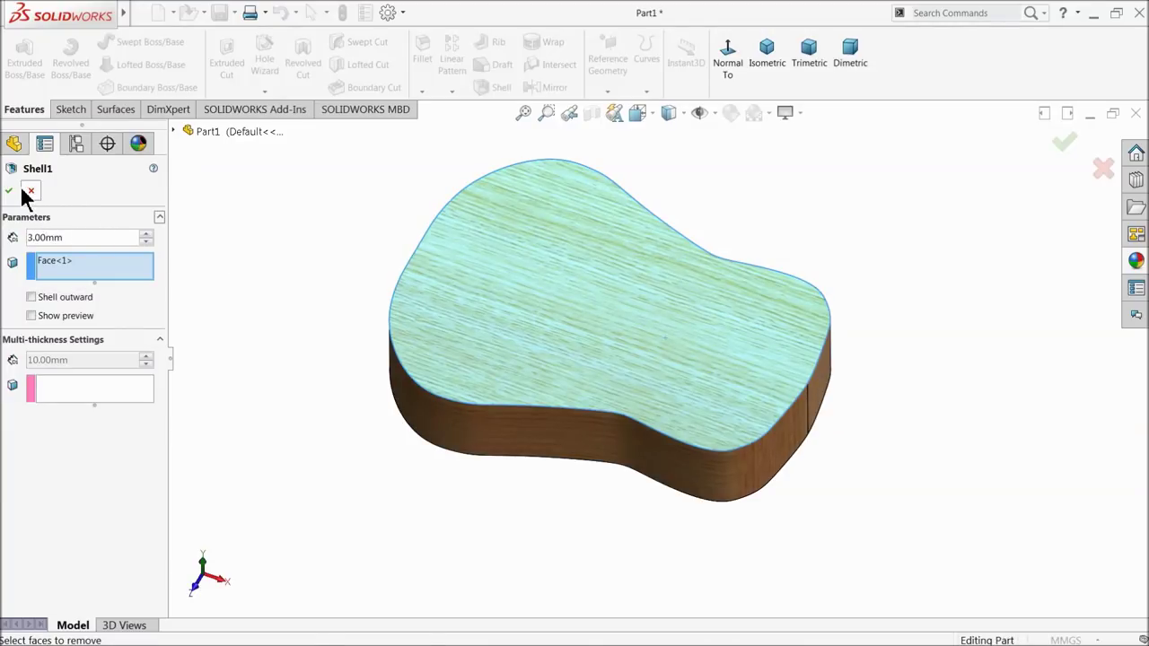
left_click(9, 191)
mouse_move(228, 280)
middle_mouse_down()
mouse_move(238, 249)
mouse_move(215, 245)
mouse_move(267, 264)
mouse_move(260, 287)
middle_mouse_up()
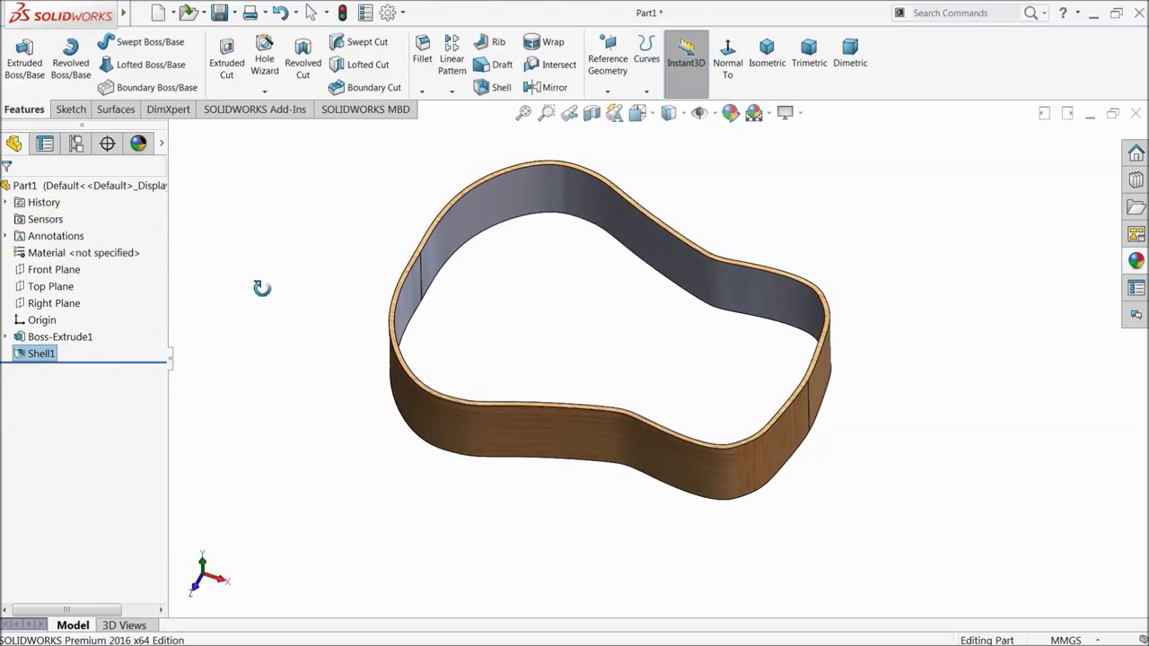
scroll(408, 282, "down", 2)
scroll(415, 269, "down", 3)
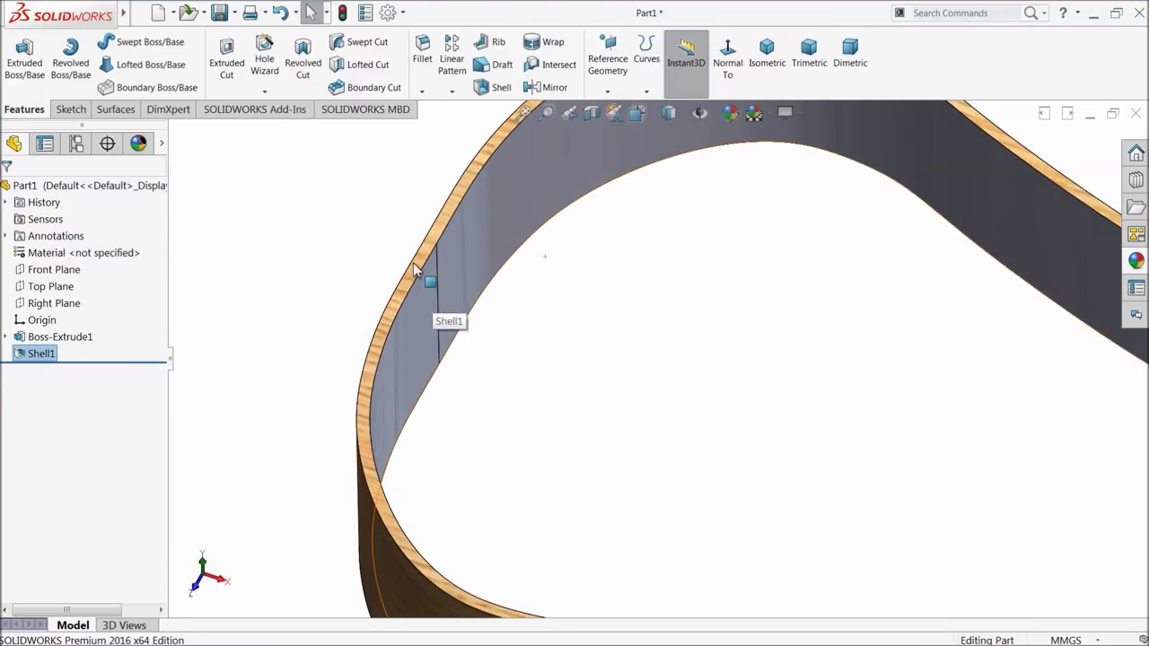
Step: Sketch on the shell wall's top face and extrude it 3 mm to close the top
left_click(413, 262)
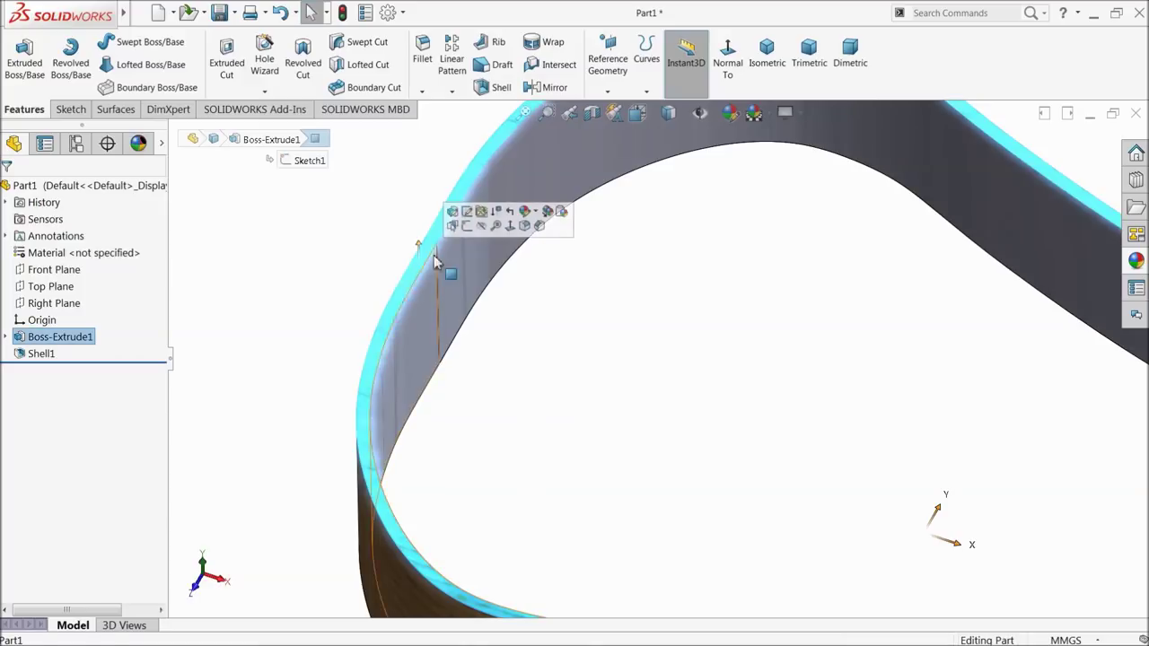
left_click(466, 221)
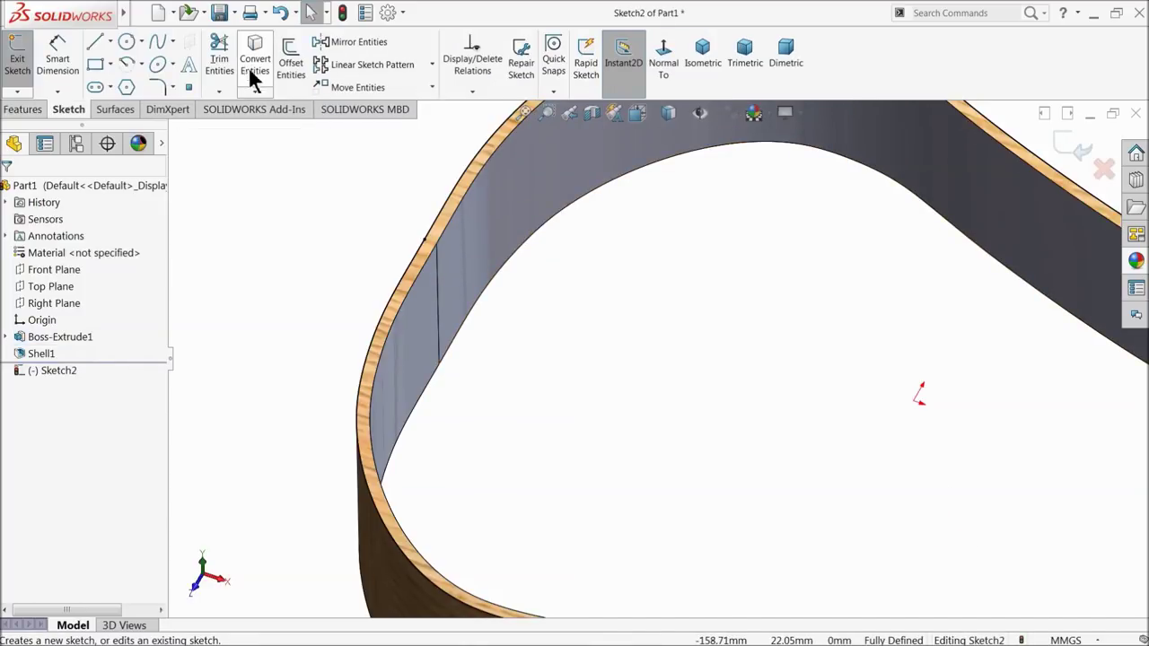
key("f")
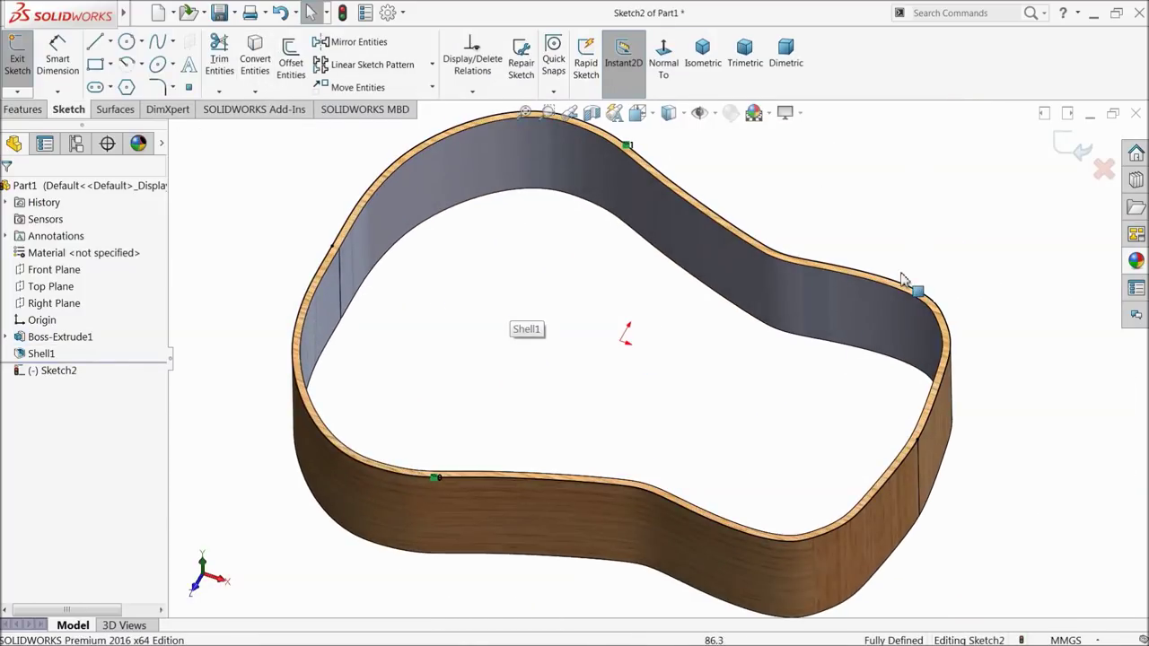
left_click(24, 108)
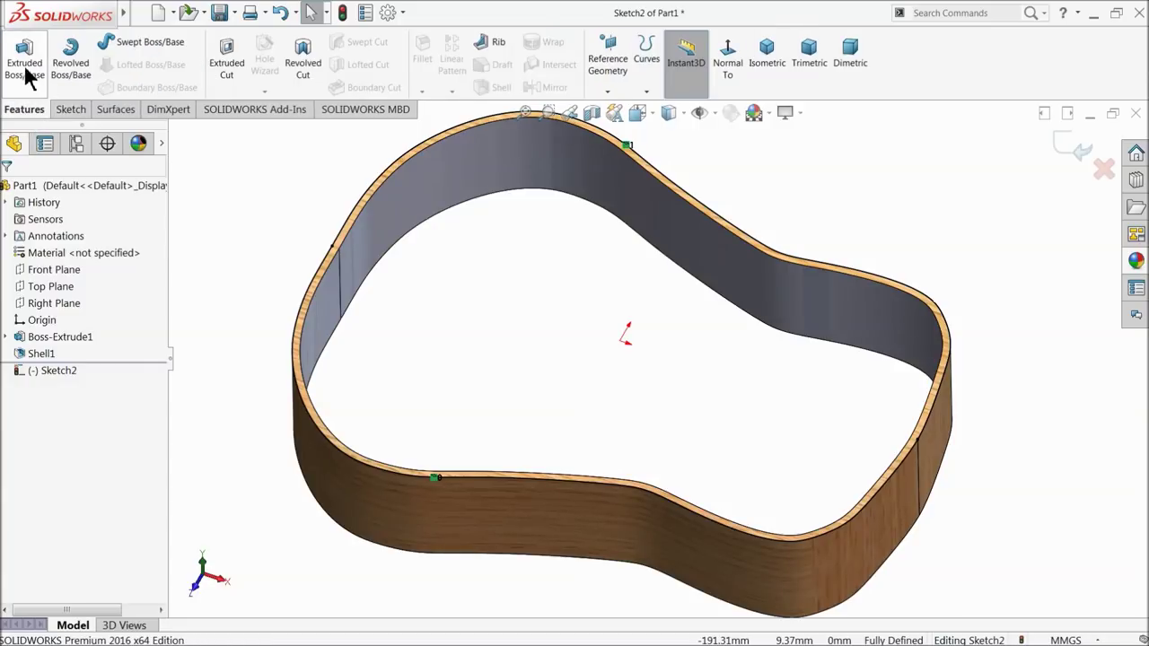
left_click(24, 63)
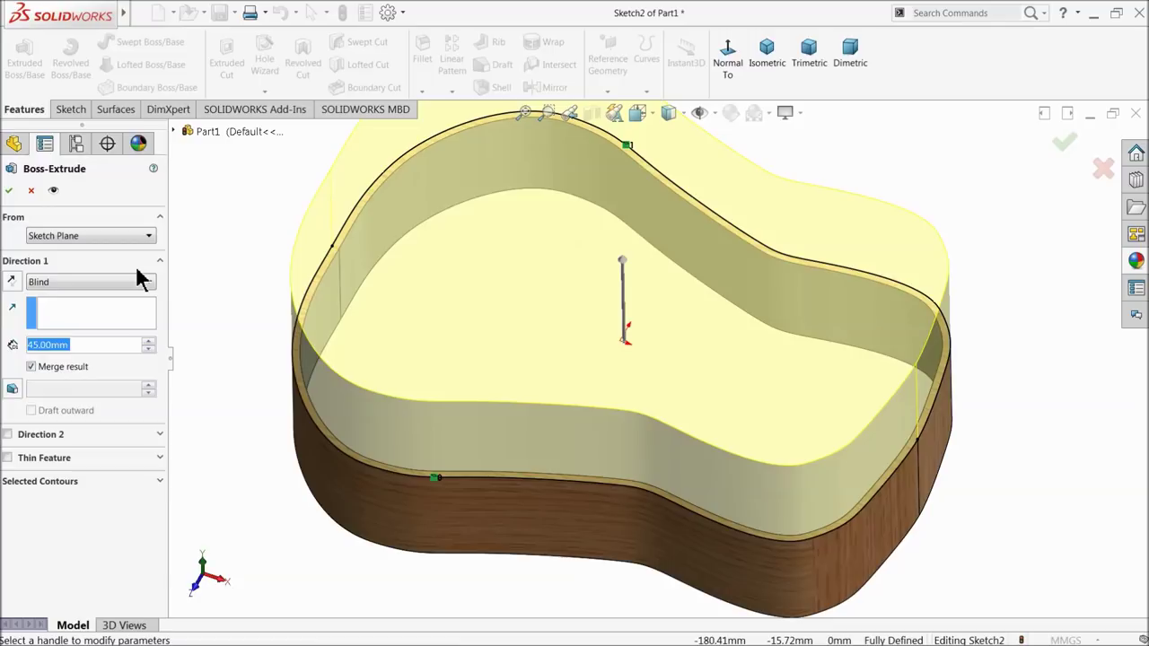
type("3")
key("Return")
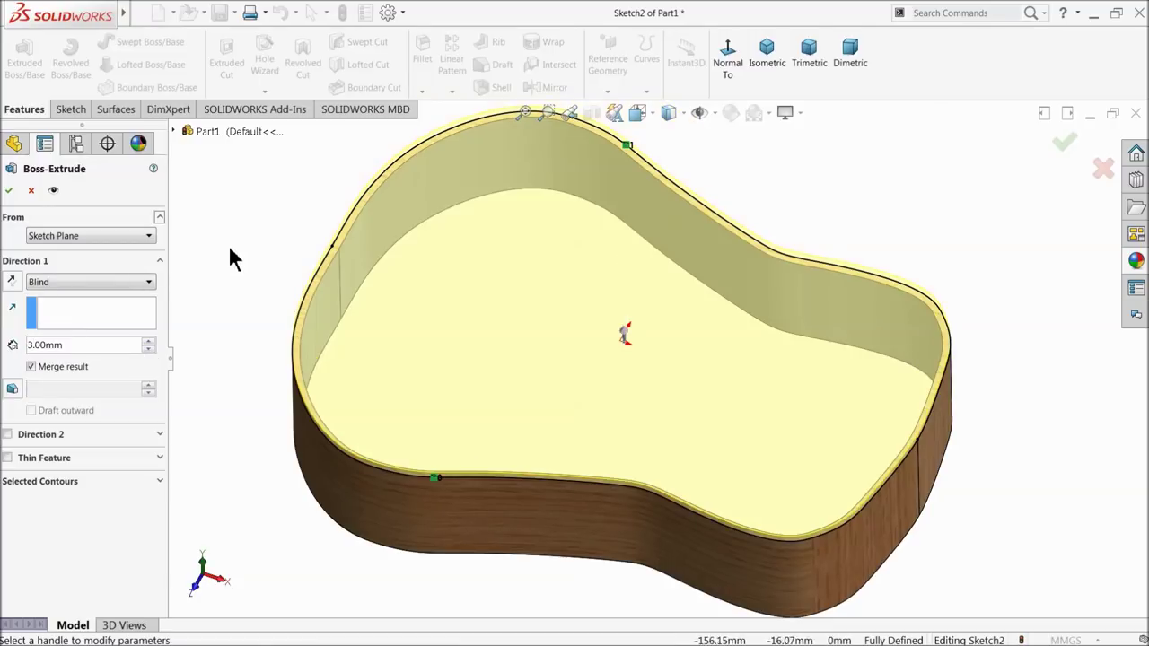
middle_click_drag(232, 246, 231, 158)
middle_click_drag(230, 159, 241, 192)
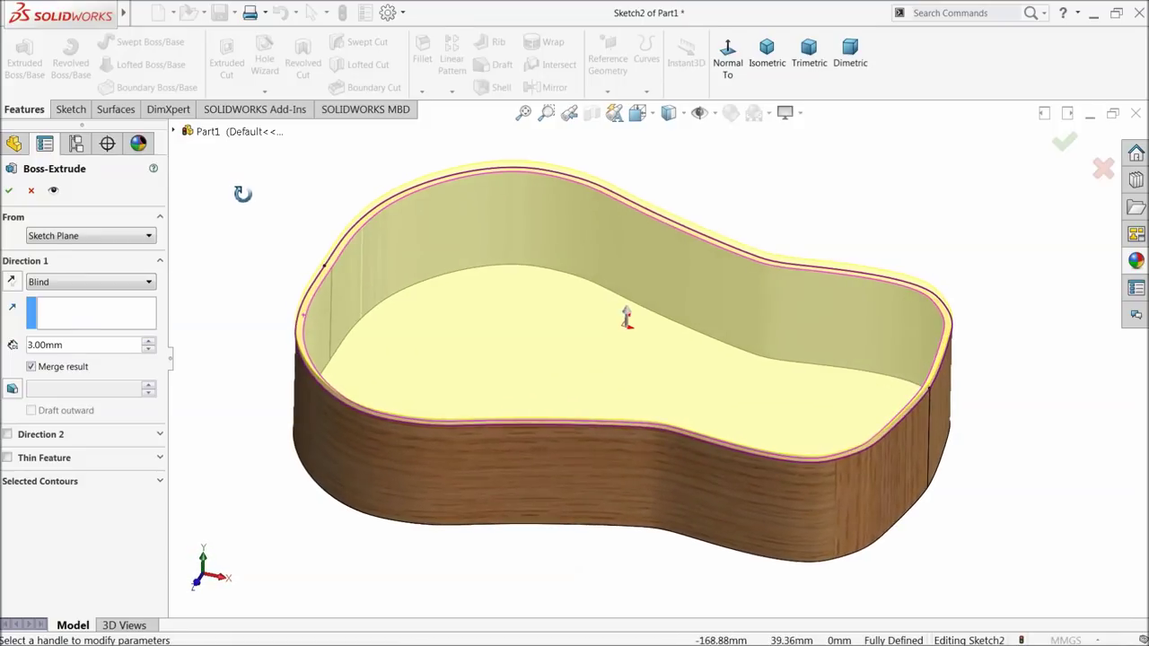
left_click(9, 190)
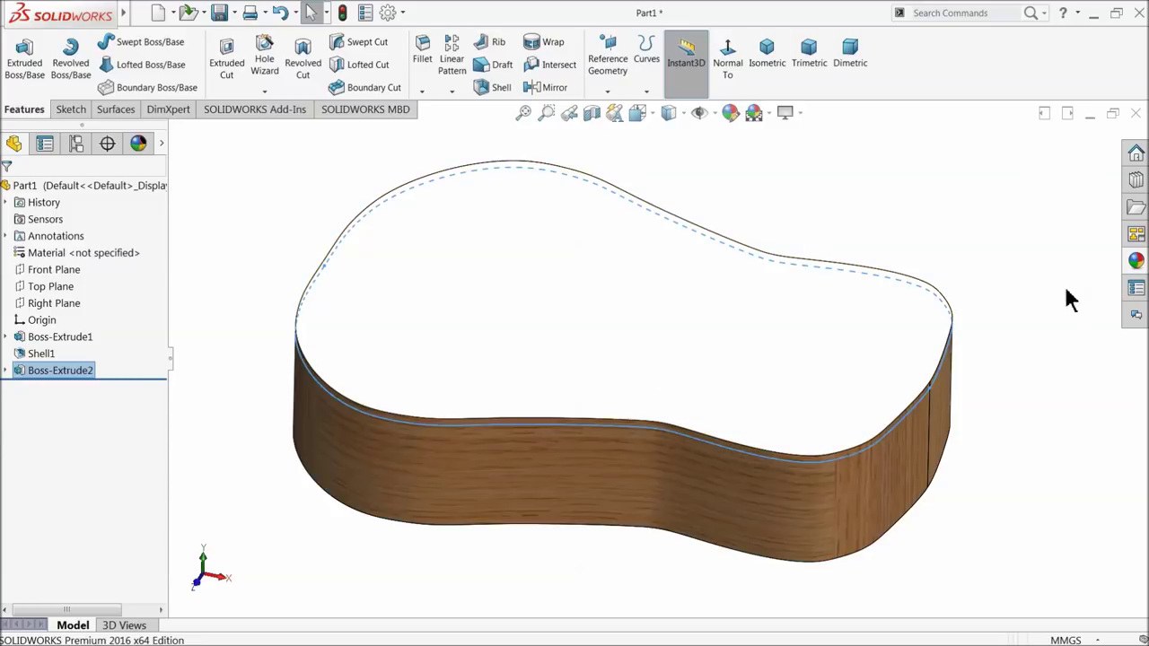
Step: Apply the satin finished oak 2d appearance to the new top plate
left_click(1135, 267)
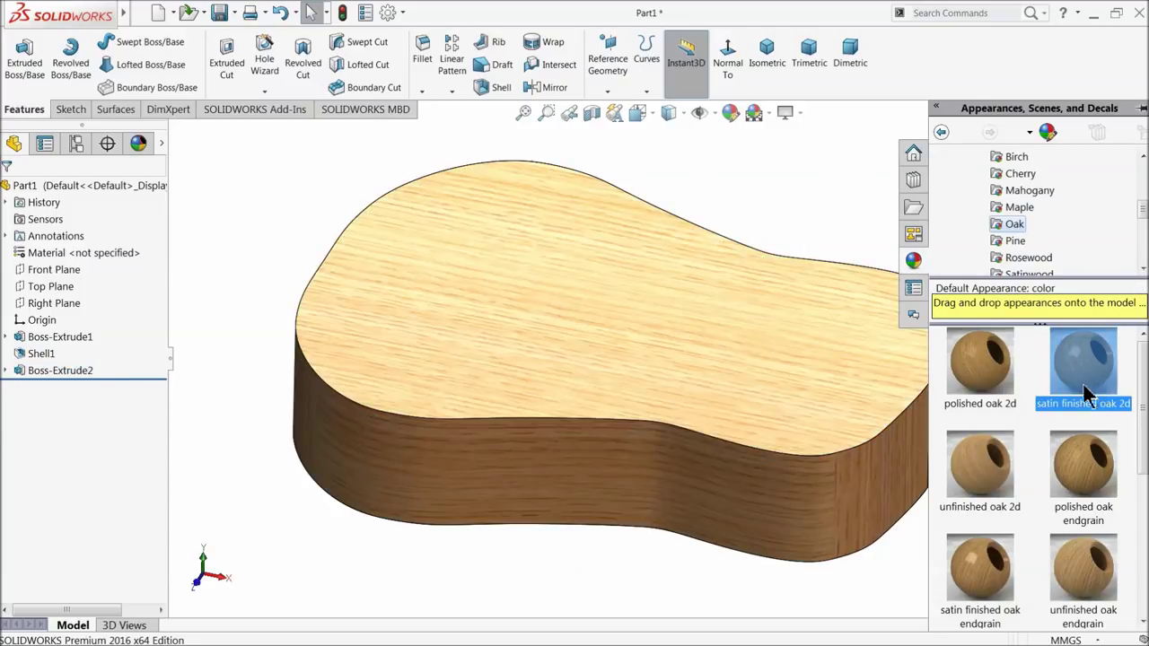
left_click_drag(1106, 392, 469, 398)
middle_click_drag(277, 248, 310, 350)
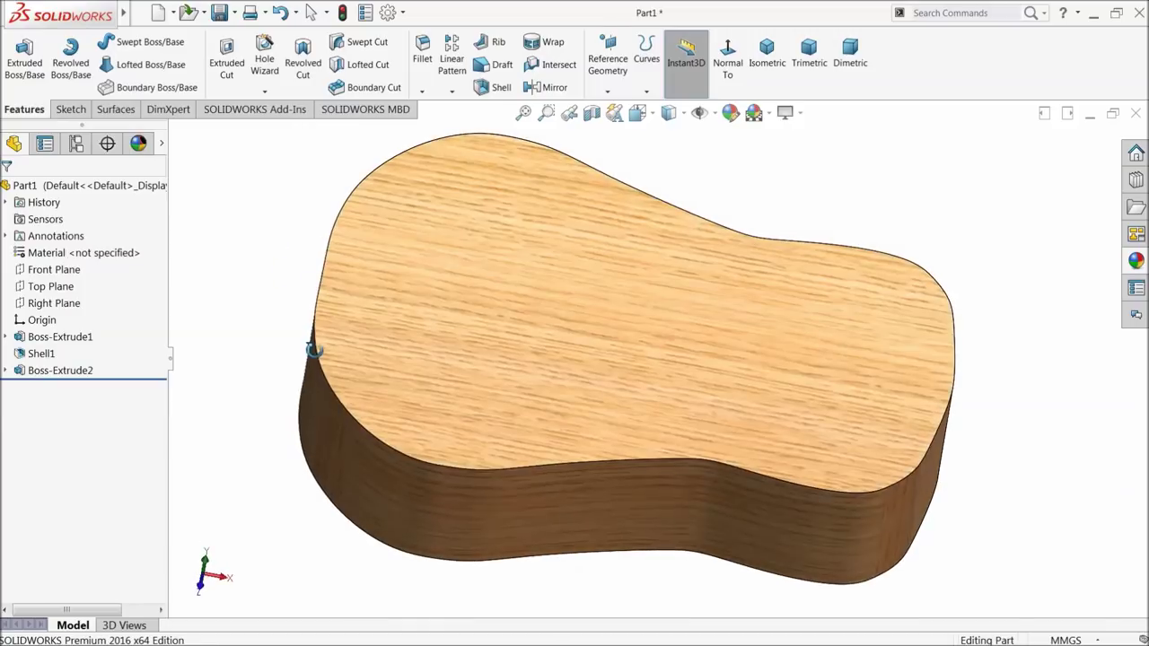
left_click(590, 336)
Step: In a new sketch on the top face, draw a centerline from the origin and a circle on it
left_click(632, 289)
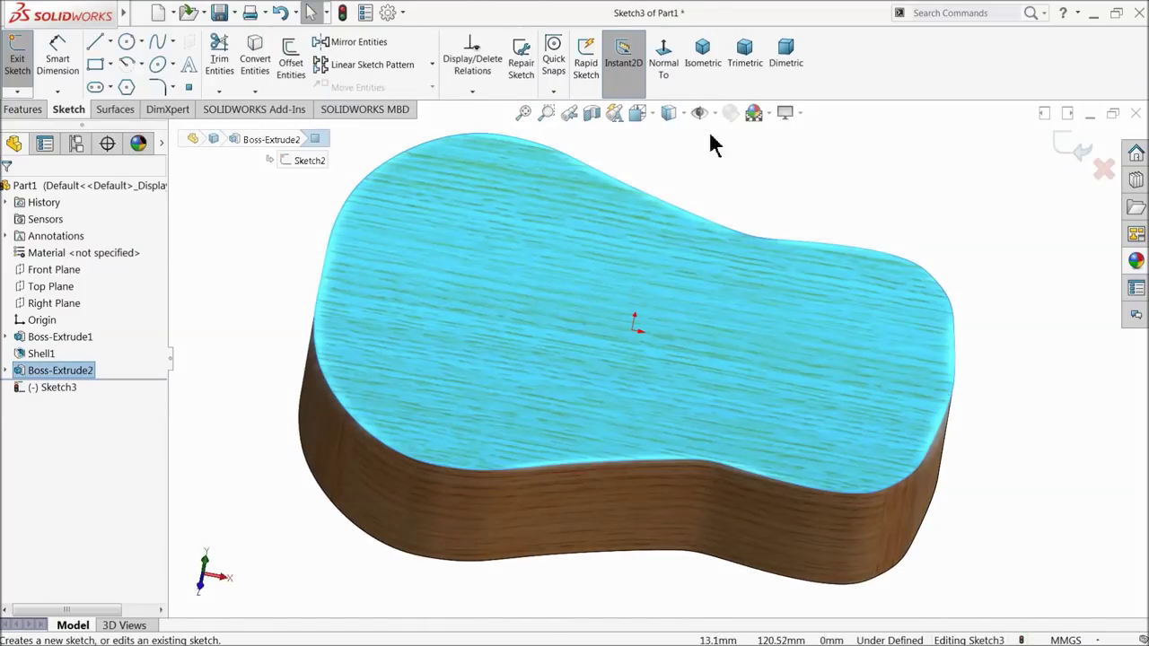
left_click(665, 68)
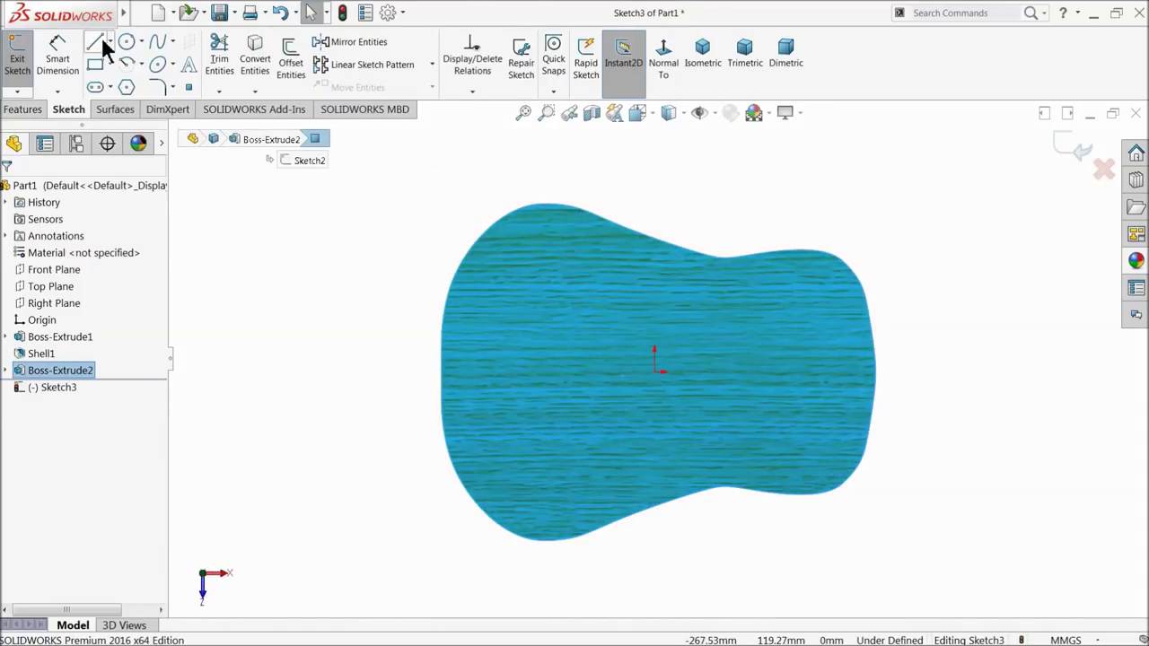
left_click(109, 40)
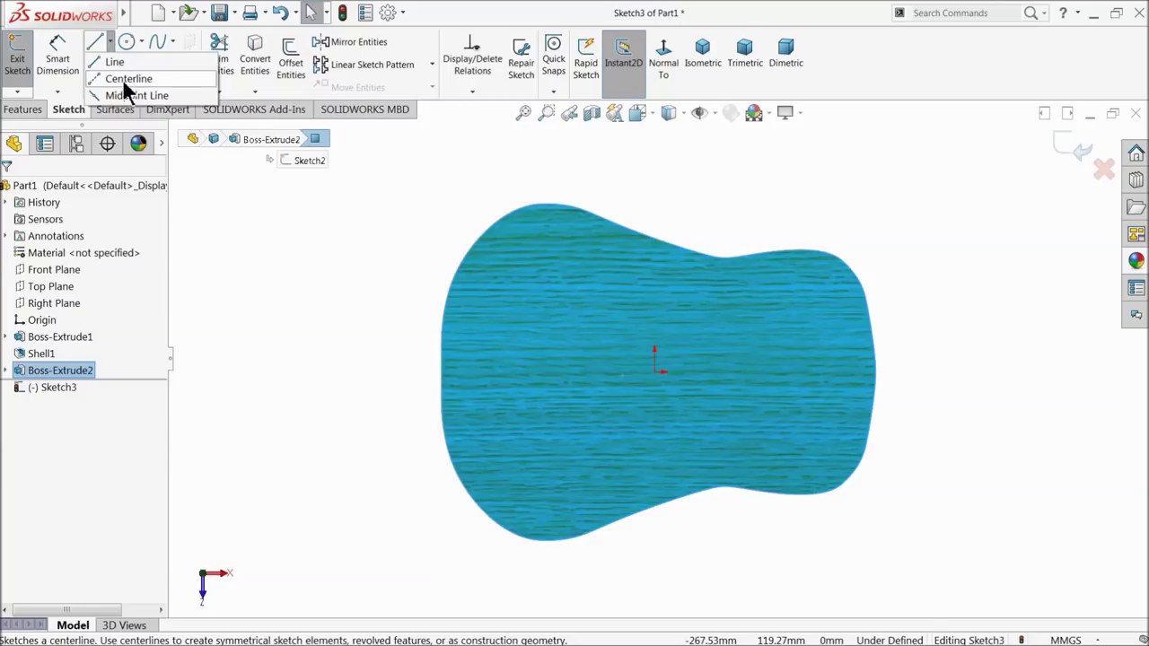
left_click(124, 79)
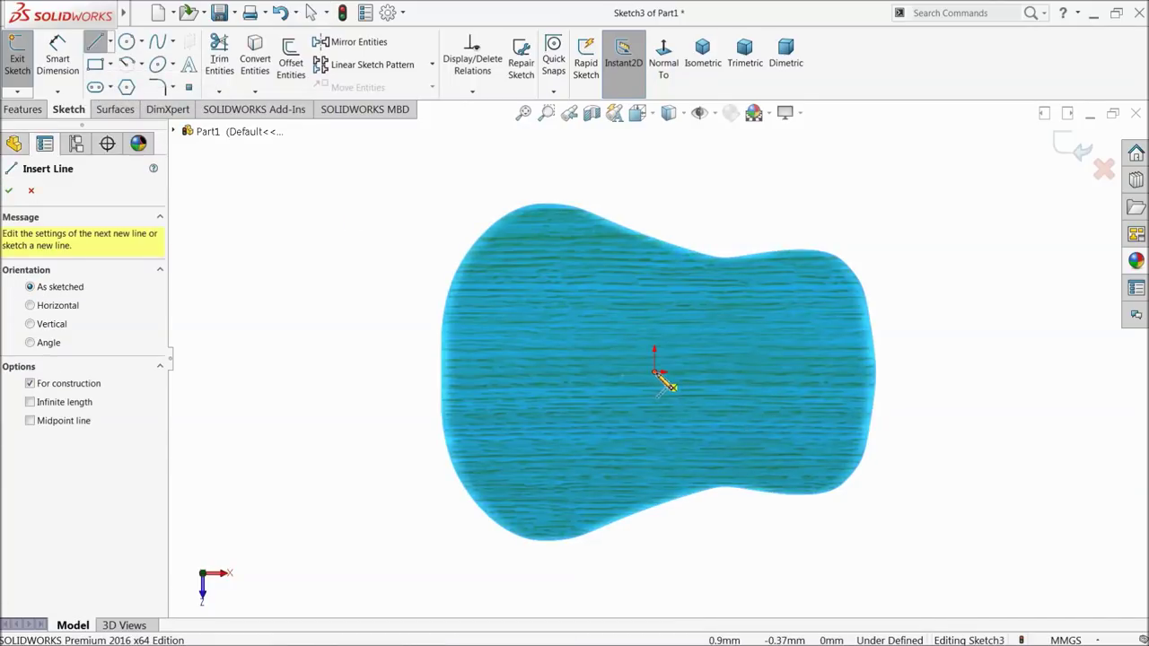
left_click(659, 373)
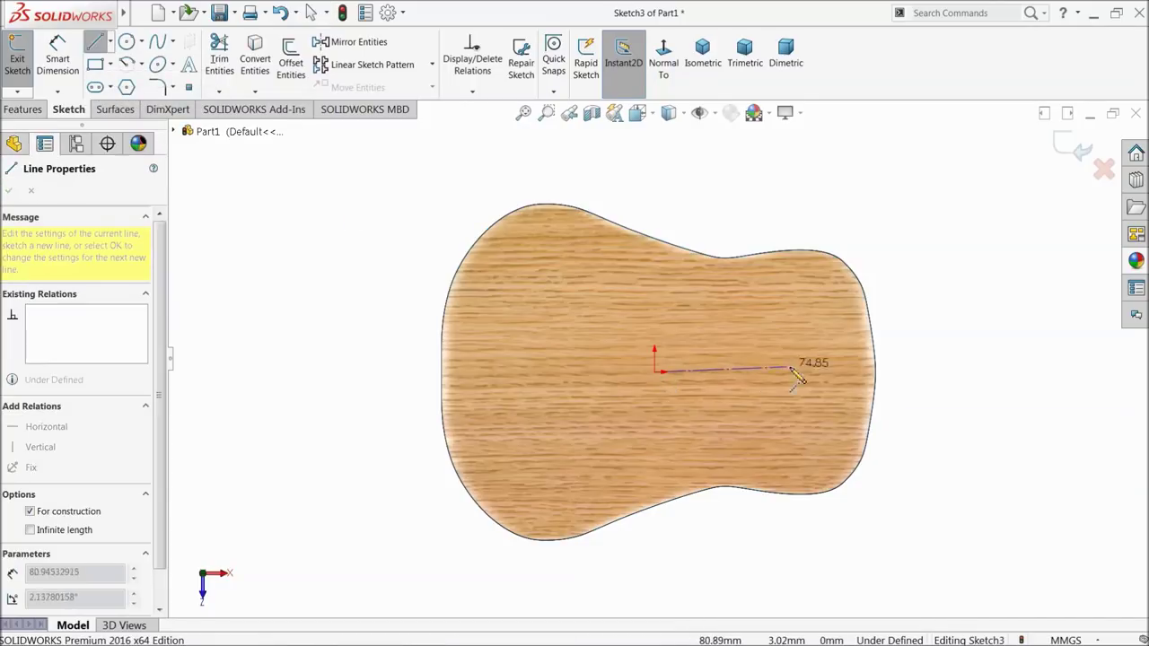
left_click(899, 372)
right_click(913, 323)
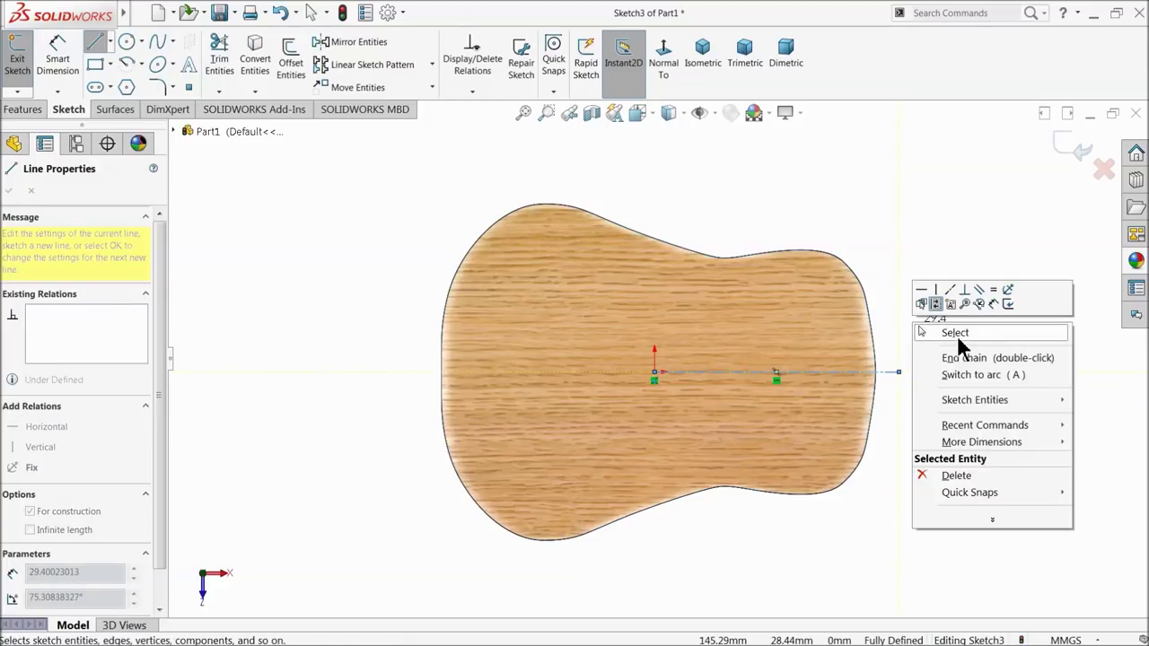
left_click(959, 336)
left_click(126, 45)
scroll(877, 456, "down", 3)
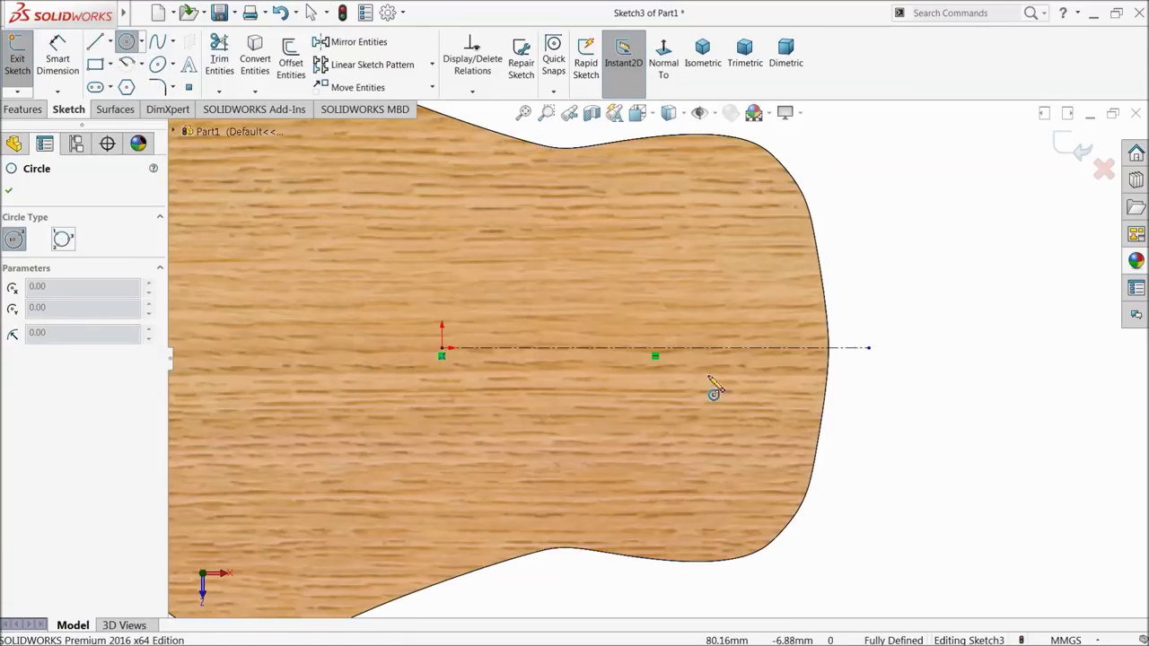
left_click(631, 348)
left_click(631, 244)
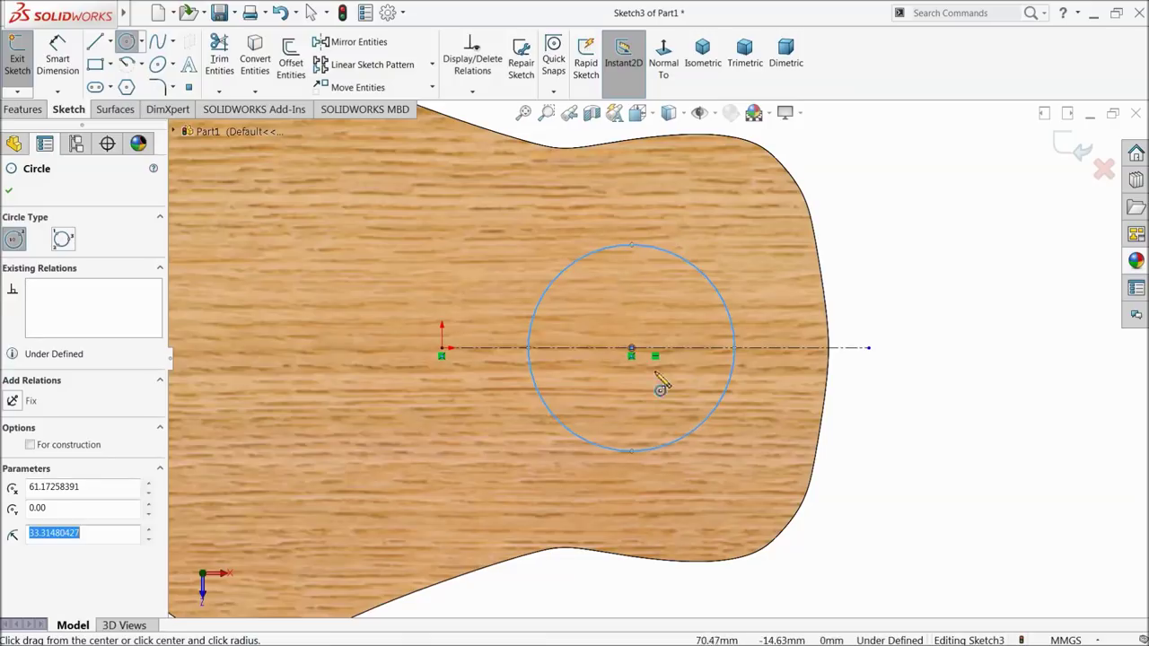
Step: Dimension the circle 75.5 mm from the centerline's right end and 50 mm in diameter
left_click(57, 56)
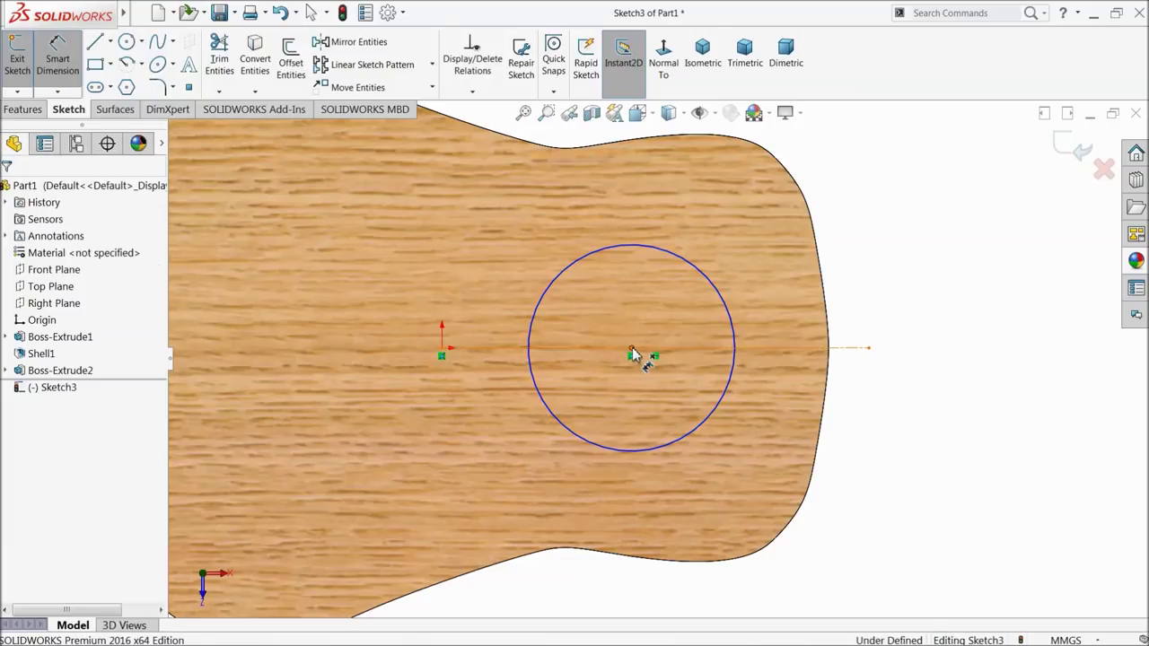
left_click(632, 350)
left_click(829, 351)
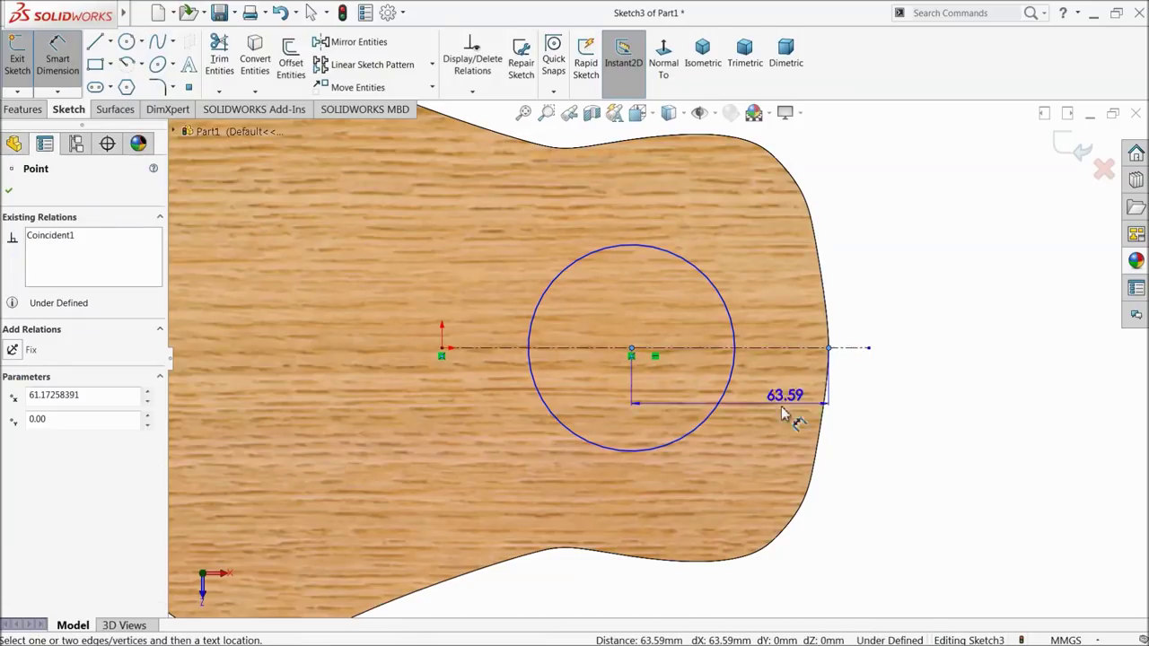
left_click(744, 451)
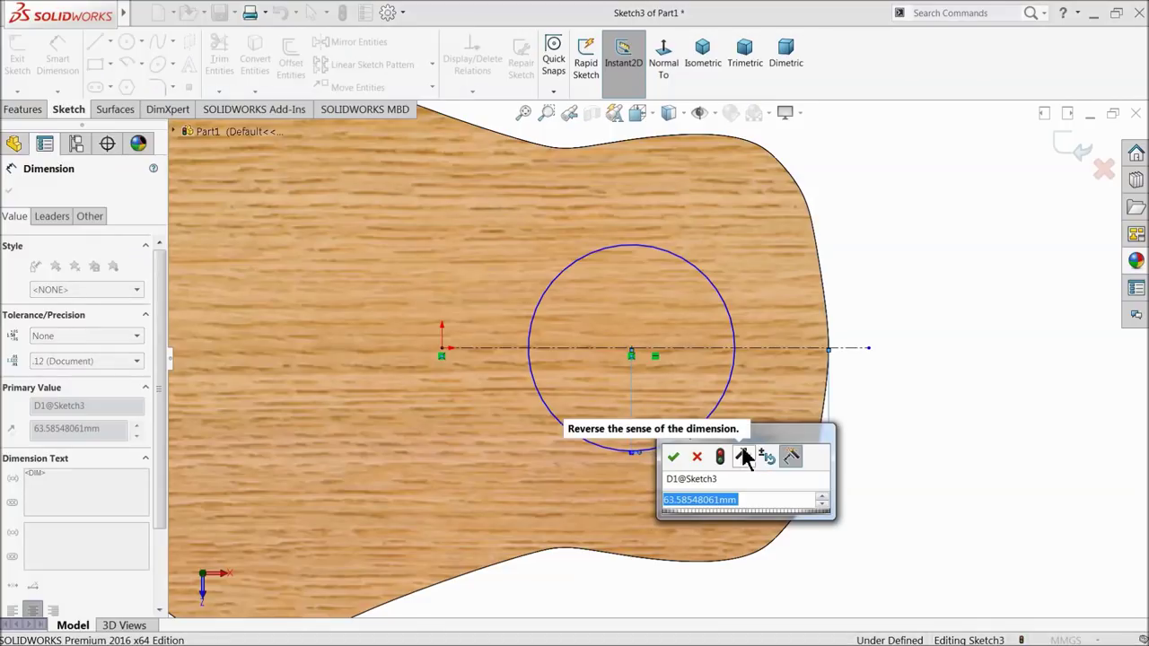
type("75.5")
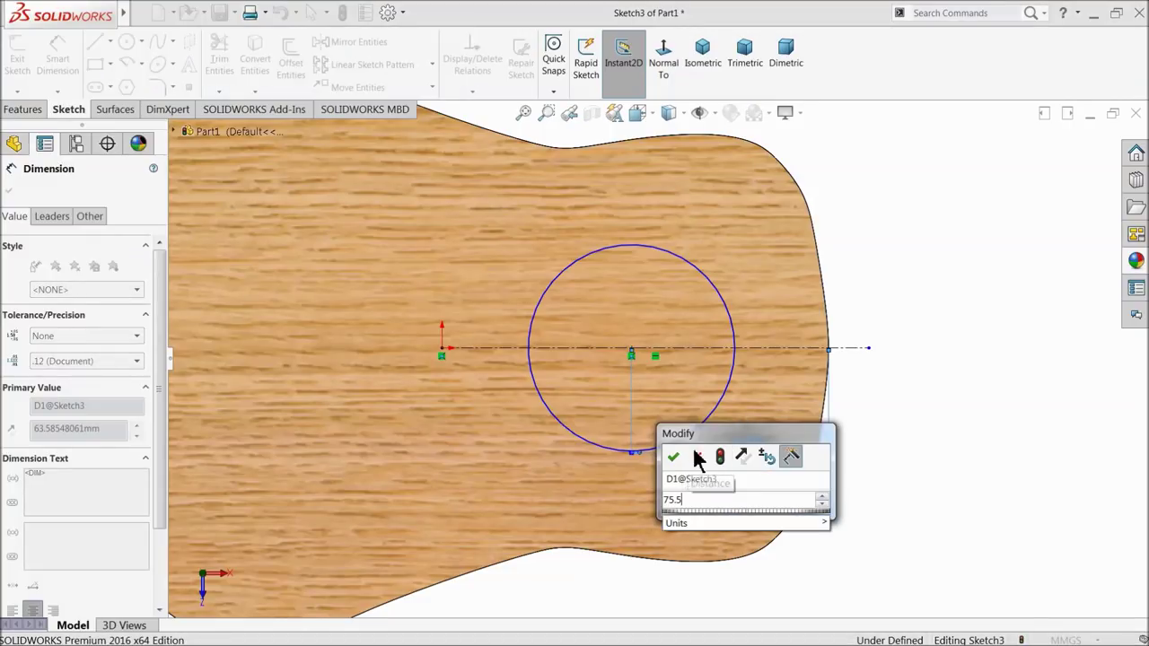
left_click(672, 456)
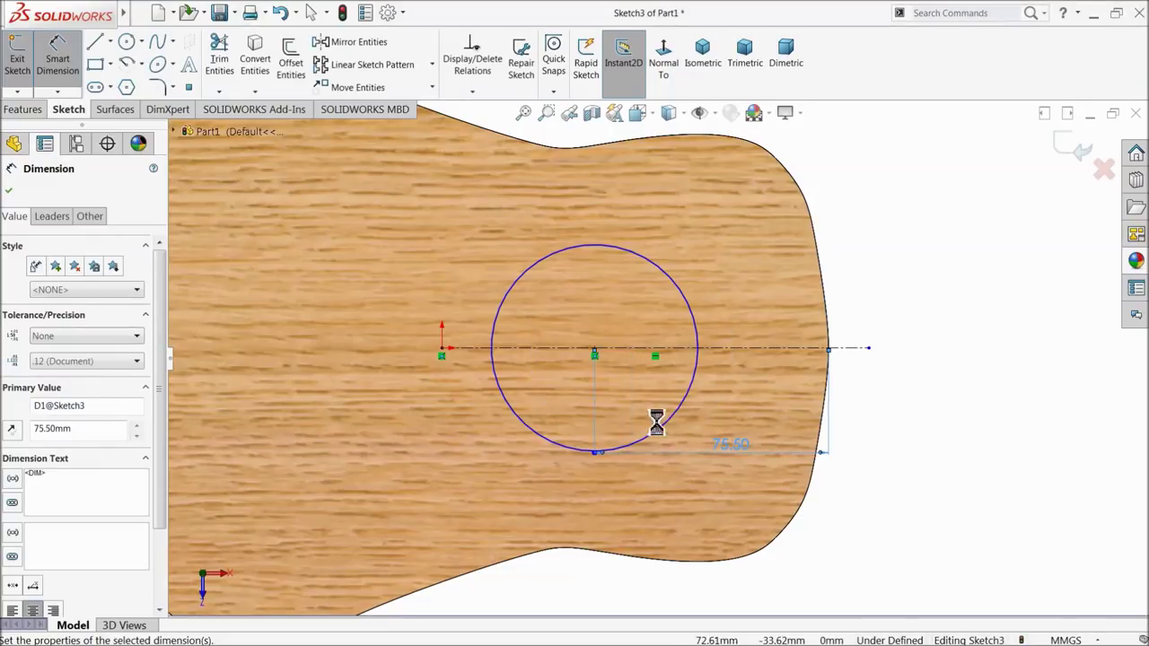
left_click(579, 225)
left_click(582, 249)
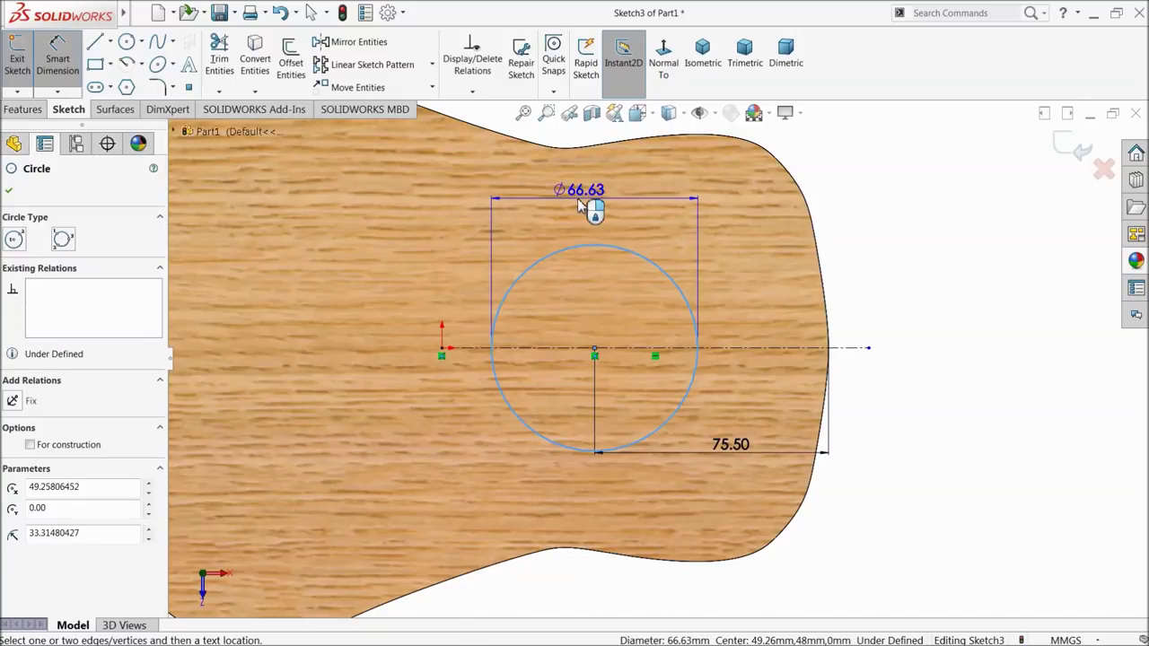
left_click(579, 198)
type("50")
key("Return")
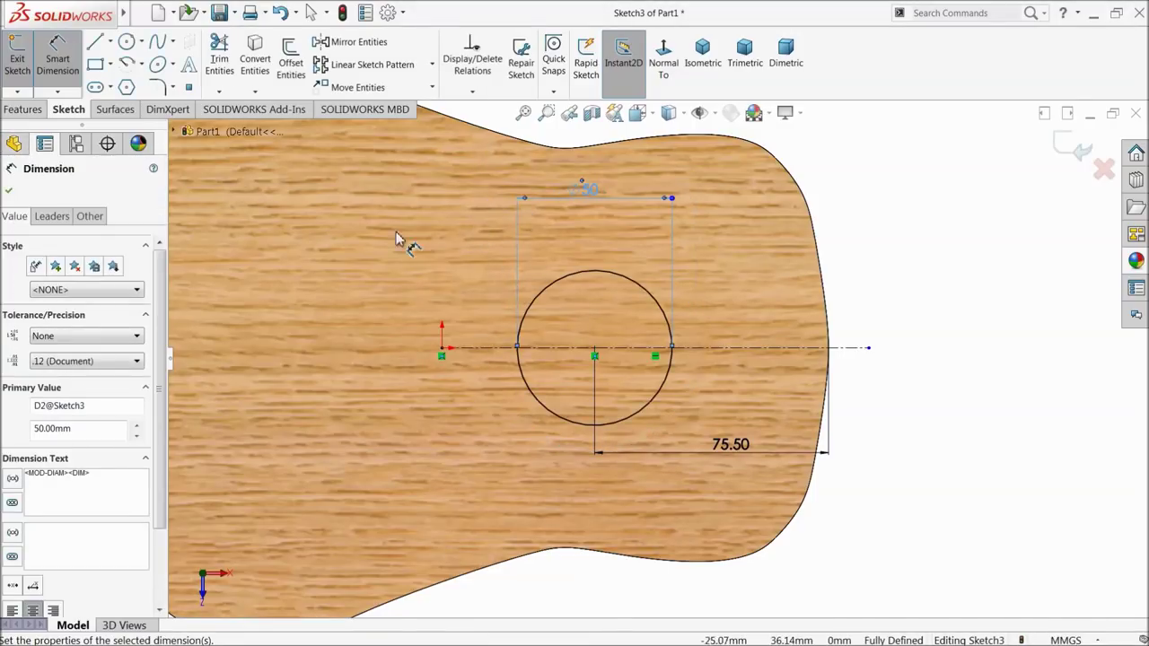
left_click(20, 109)
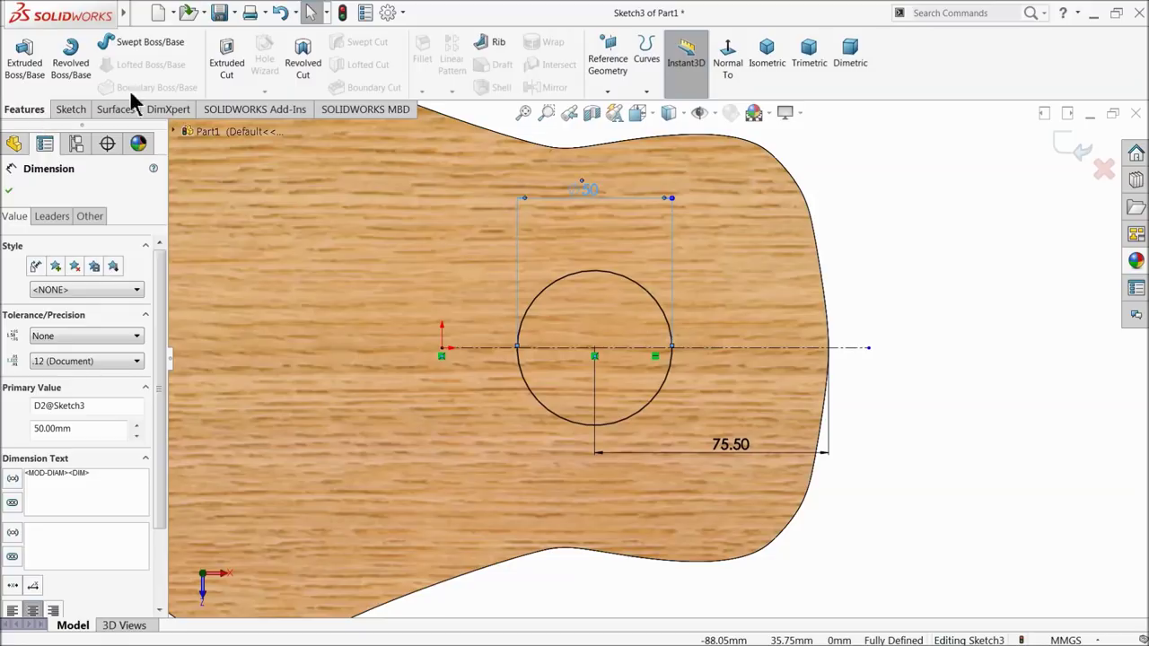
Step: Cut the 50 mm circle Up To Next to form the sound hole, then inspect it in 3D
left_click(227, 64)
left_click(49, 283)
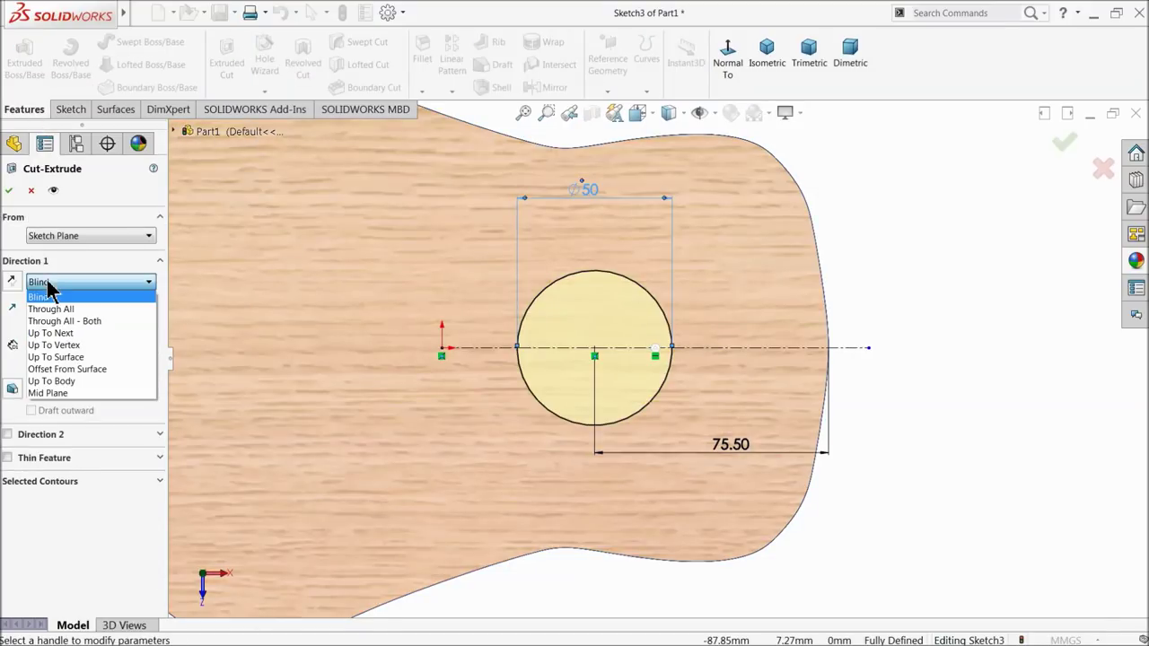
left_click(66, 336)
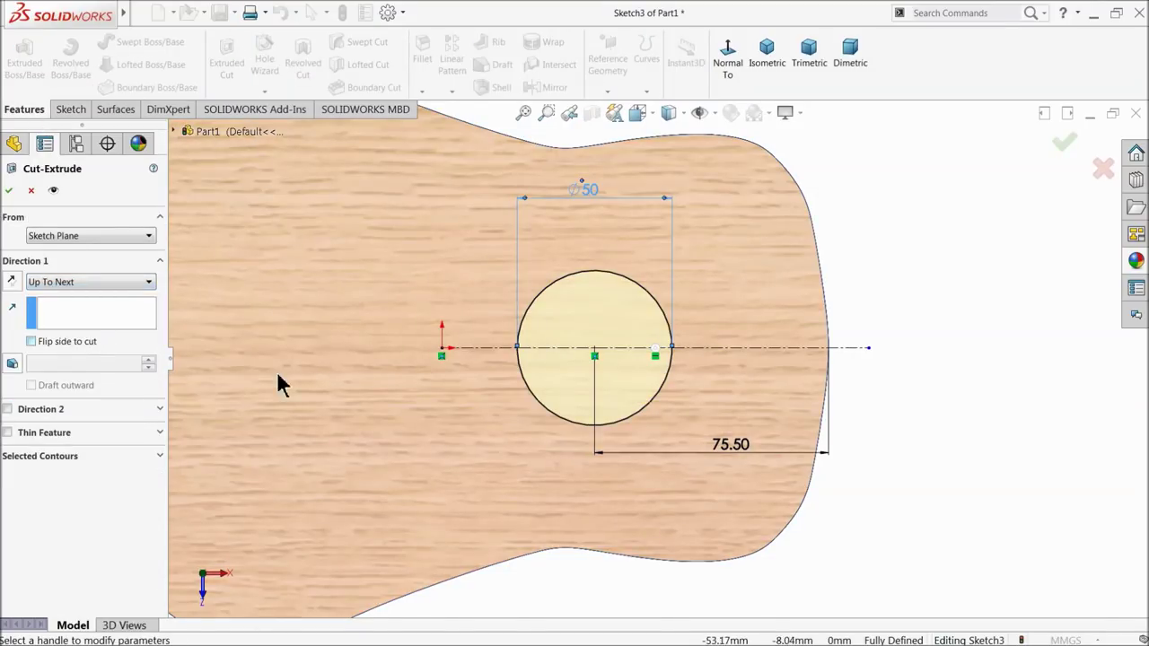
left_click(9, 191)
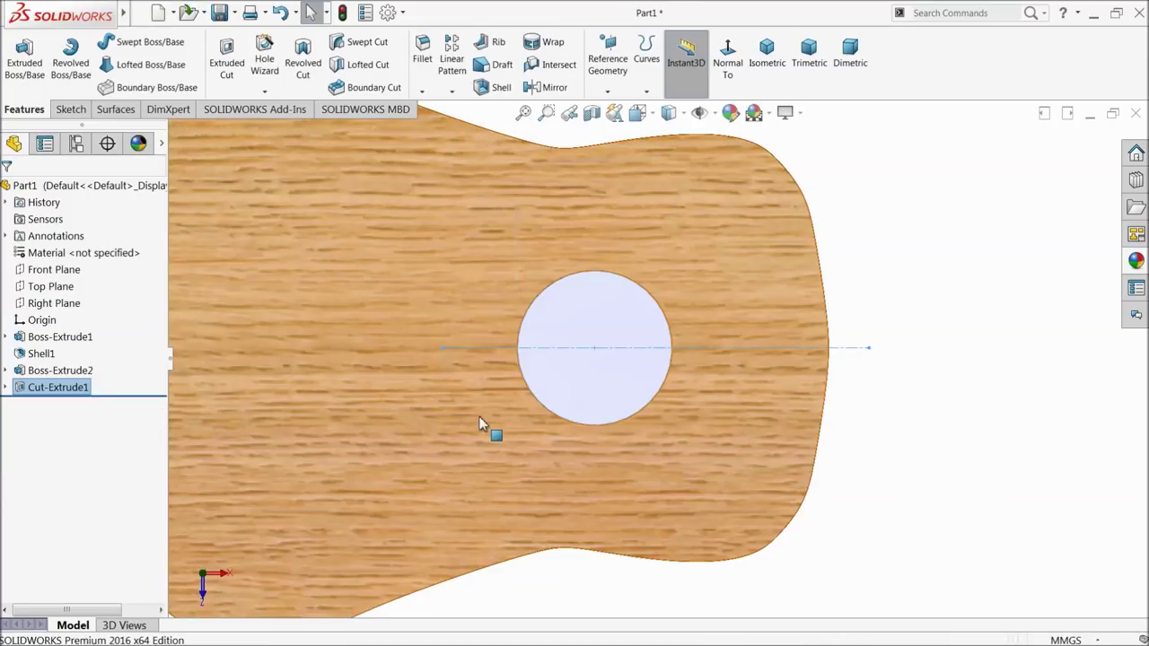
left_click(487, 418)
mouse_move(488, 418)
middle_mouse_down()
mouse_move(472, 174)
mouse_move(441, 147)
mouse_move(359, 121)
mouse_move(490, 289)
mouse_move(418, 257)
mouse_move(441, 205)
mouse_move(458, 294)
mouse_move(456, 256)
middle_mouse_up()
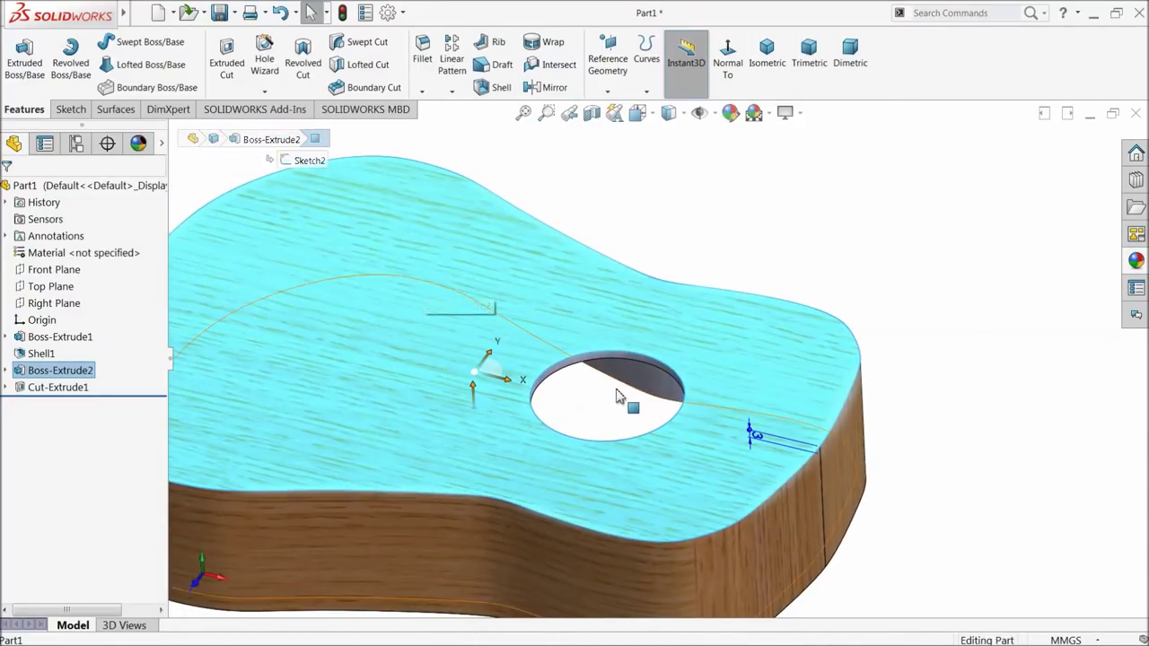
scroll(616, 399, "down", 3)
scroll(614, 417, "down", 3)
Step: Give the sound hole's faces the satin finished oak 2d appearance
left_click(607, 406)
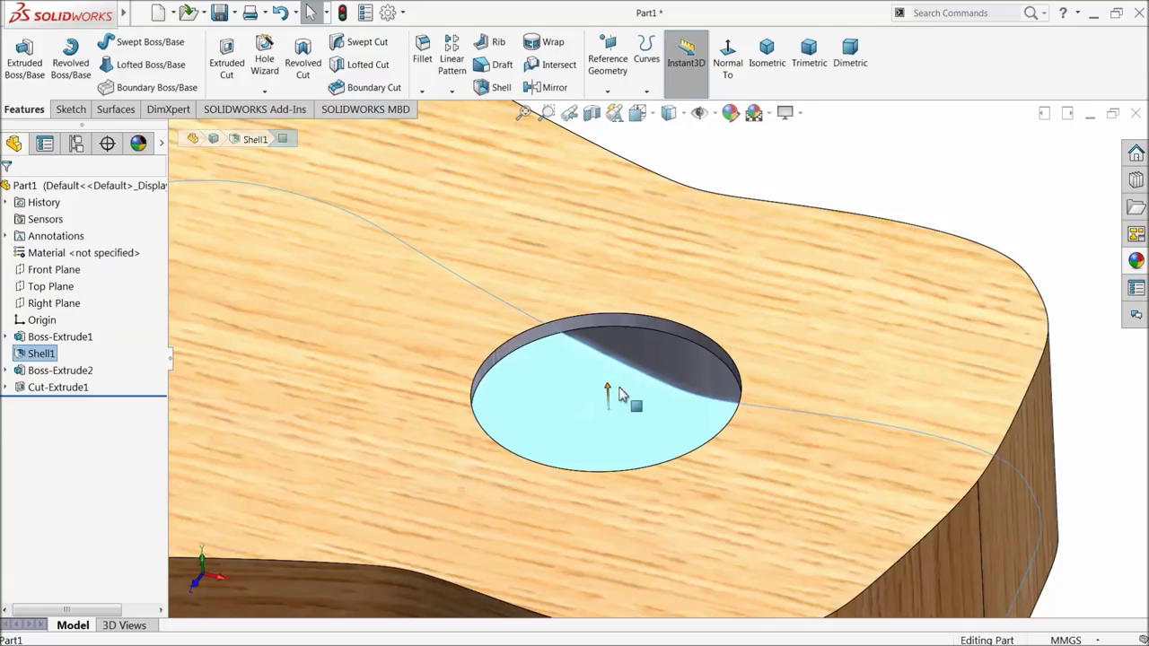
left_click(653, 339)
left_click(641, 325)
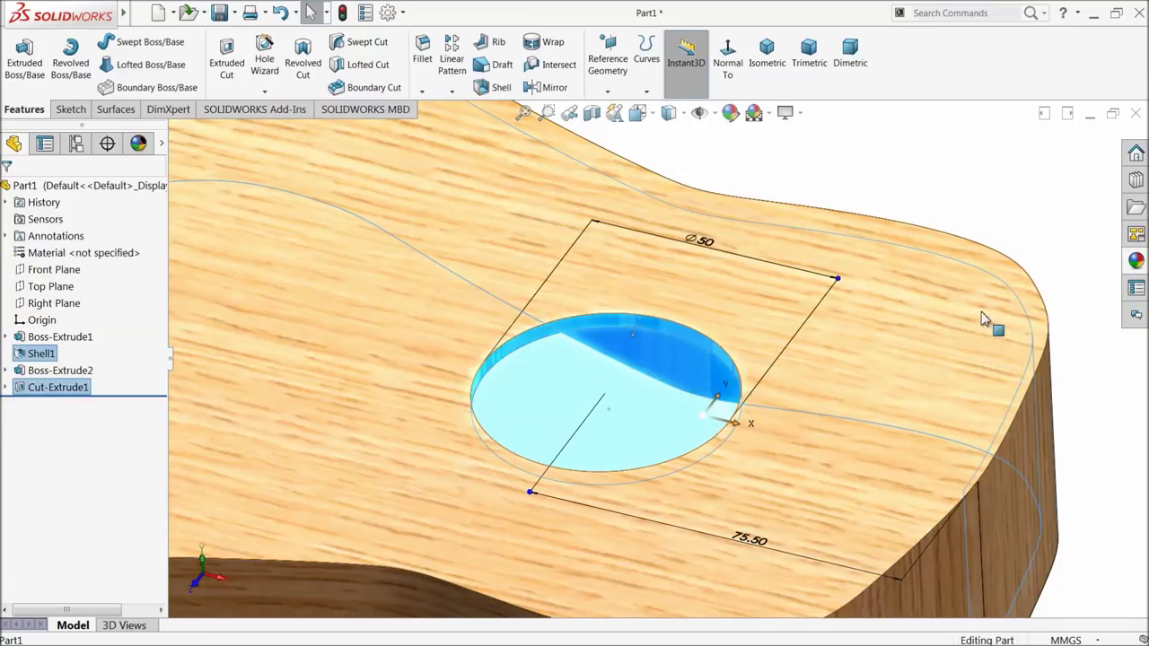
left_click(1136, 261)
left_click(1083, 382)
mouse_move(251, 390)
middle_mouse_down()
mouse_move(539, 476)
mouse_move(476, 471)
middle_mouse_up()
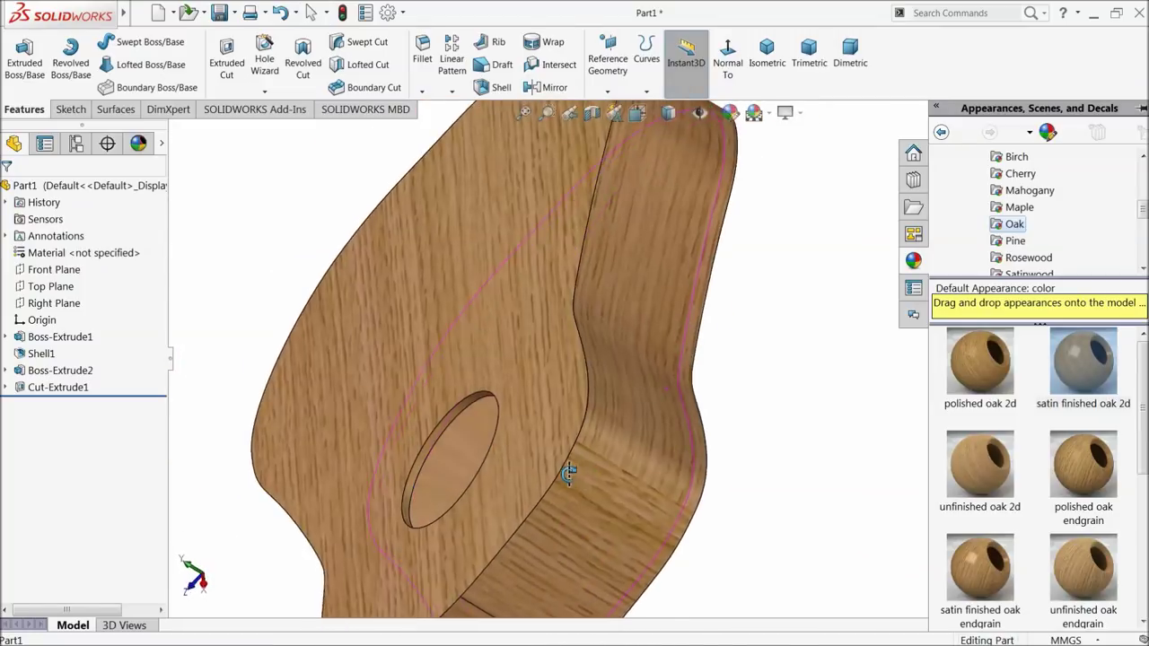
left_click(464, 466)
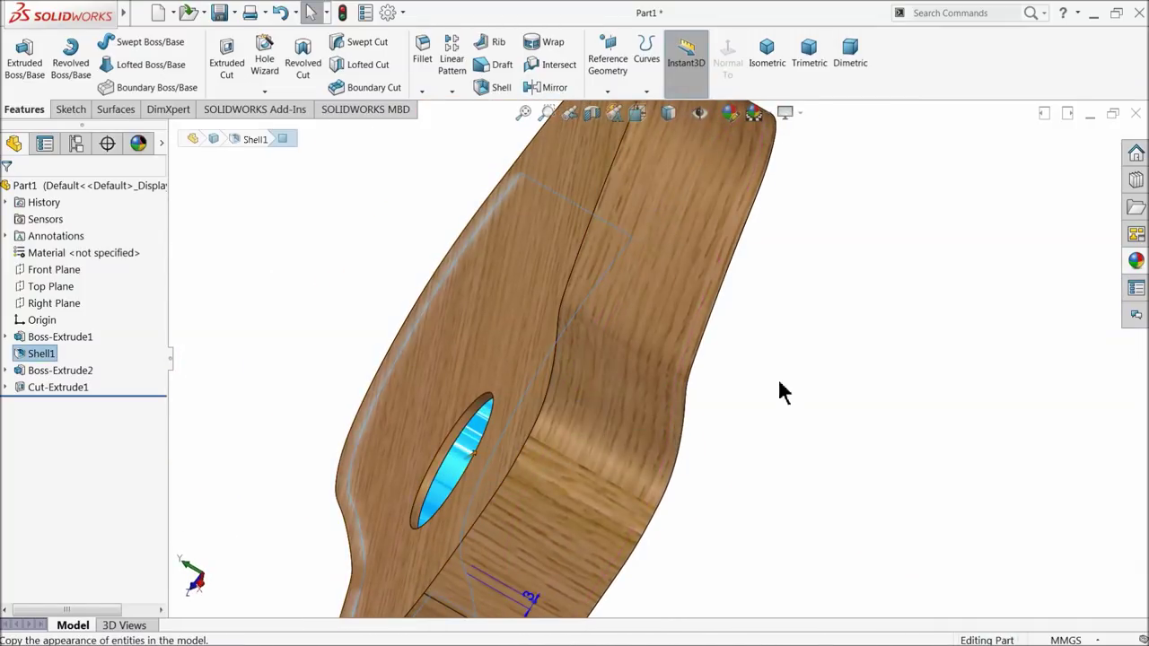
left_click(1135, 262)
left_click(1093, 381)
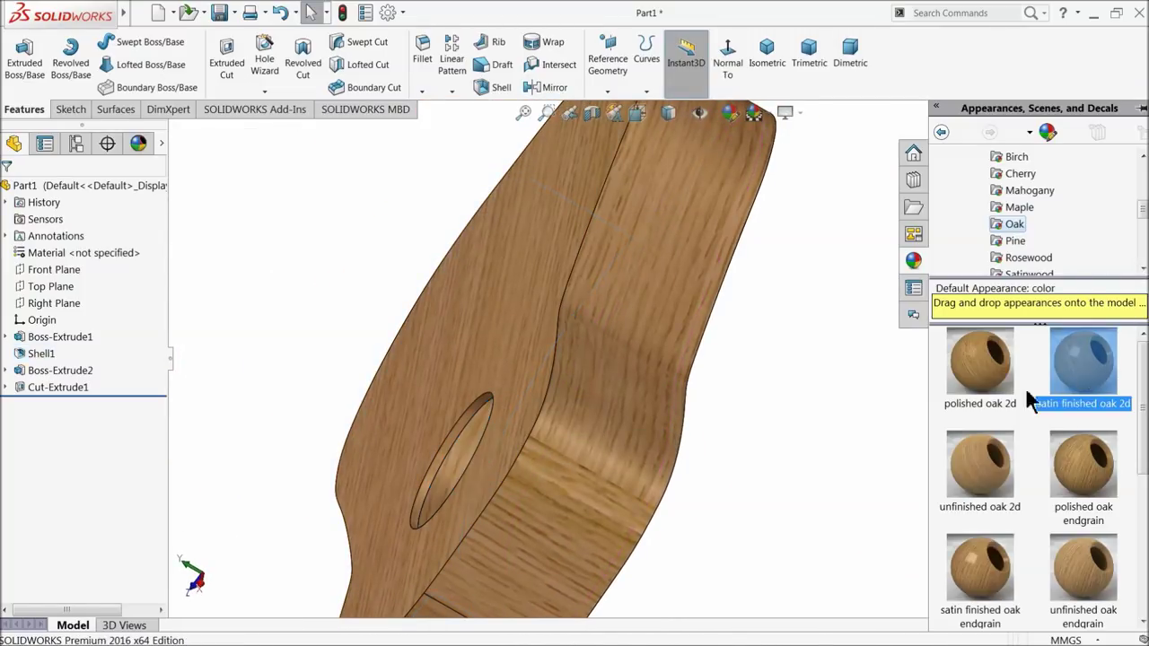
scroll(769, 456, "up", 3)
mouse_move(769, 456)
middle_mouse_down()
mouse_move(875, 330)
mouse_move(764, 313)
middle_mouse_up()
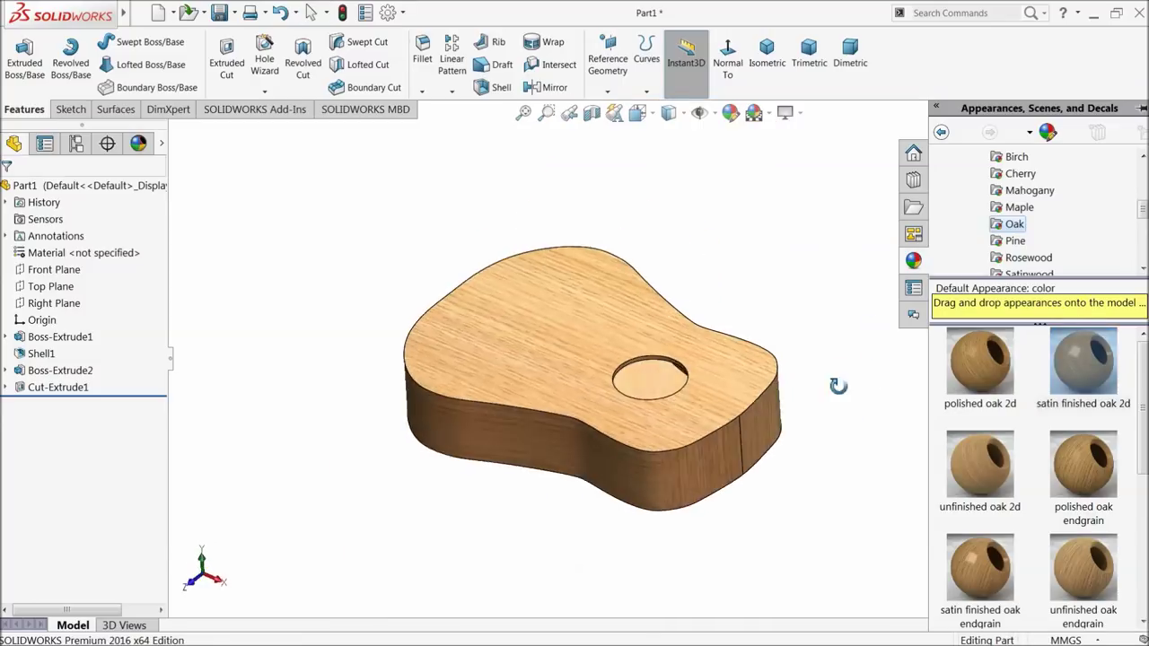
Step: Start a new sketch on the guitar's top face, viewed normal to it
scroll(633, 395, "down", 3)
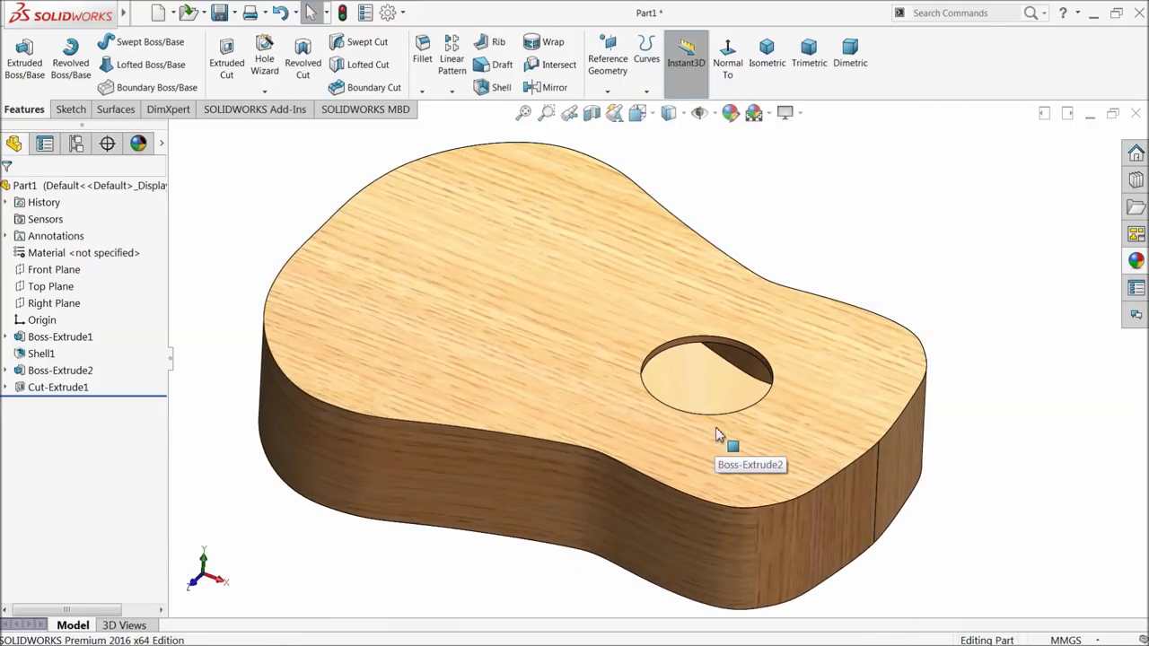
left_click(547, 350)
left_click(592, 308)
left_click(659, 63)
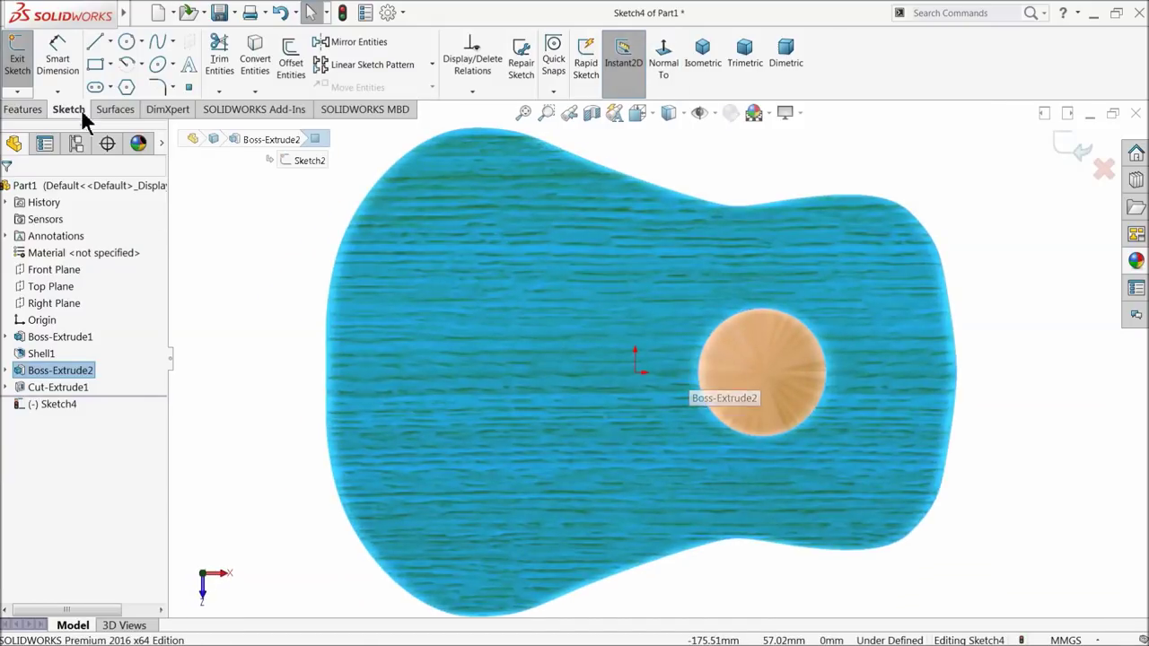
Step: Draw a horizontal centreline from the sound hole's right edge to left of the origin
left_click(109, 42)
left_click(126, 79)
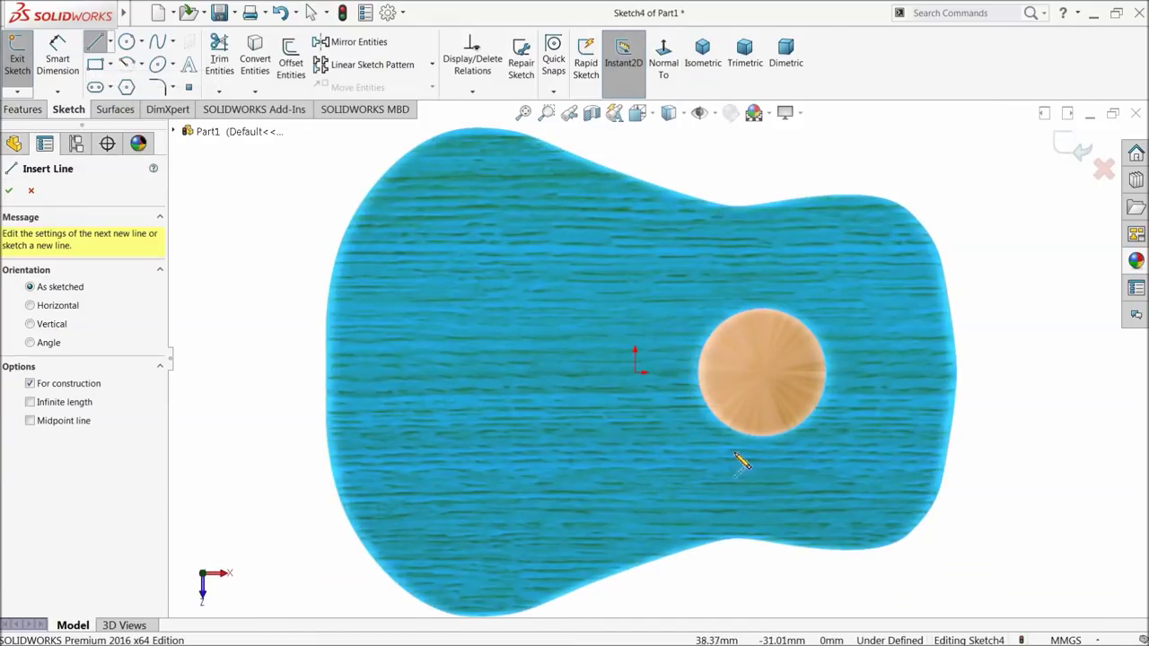
left_click(825, 372)
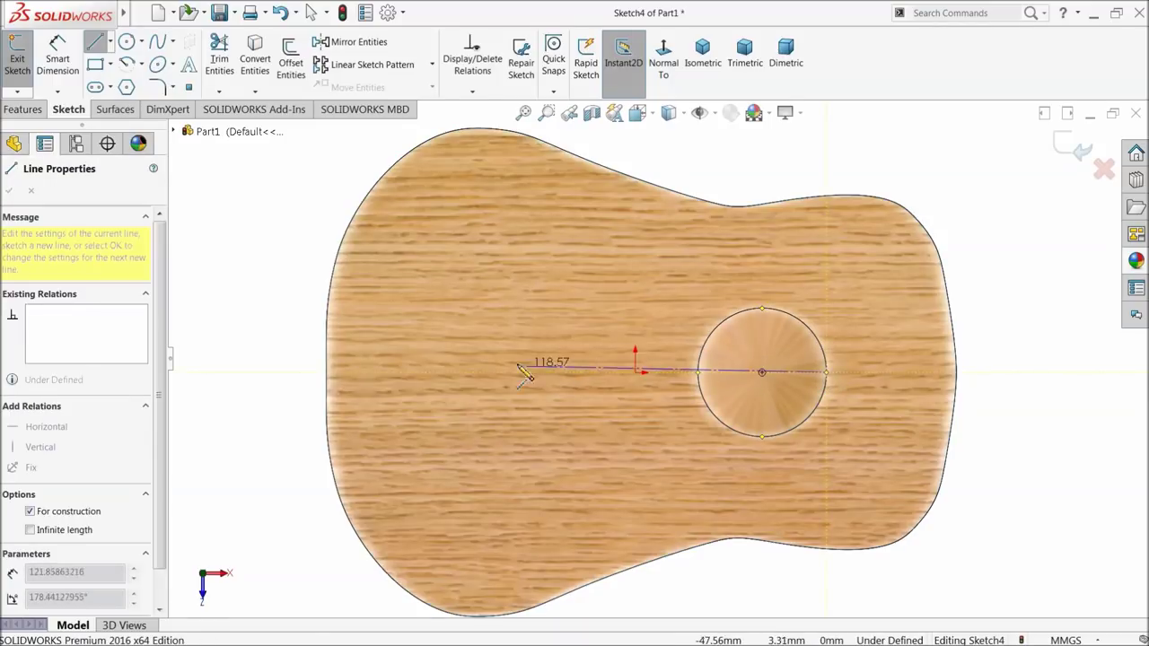
left_click(354, 371)
right_click(275, 300)
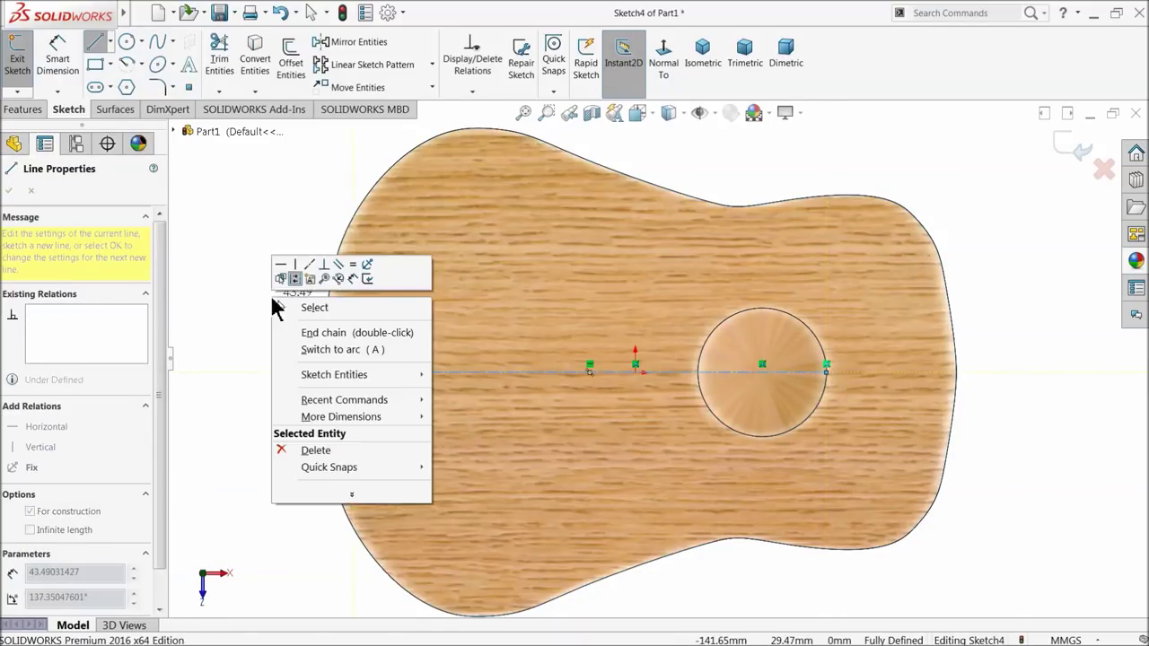
left_click(314, 308)
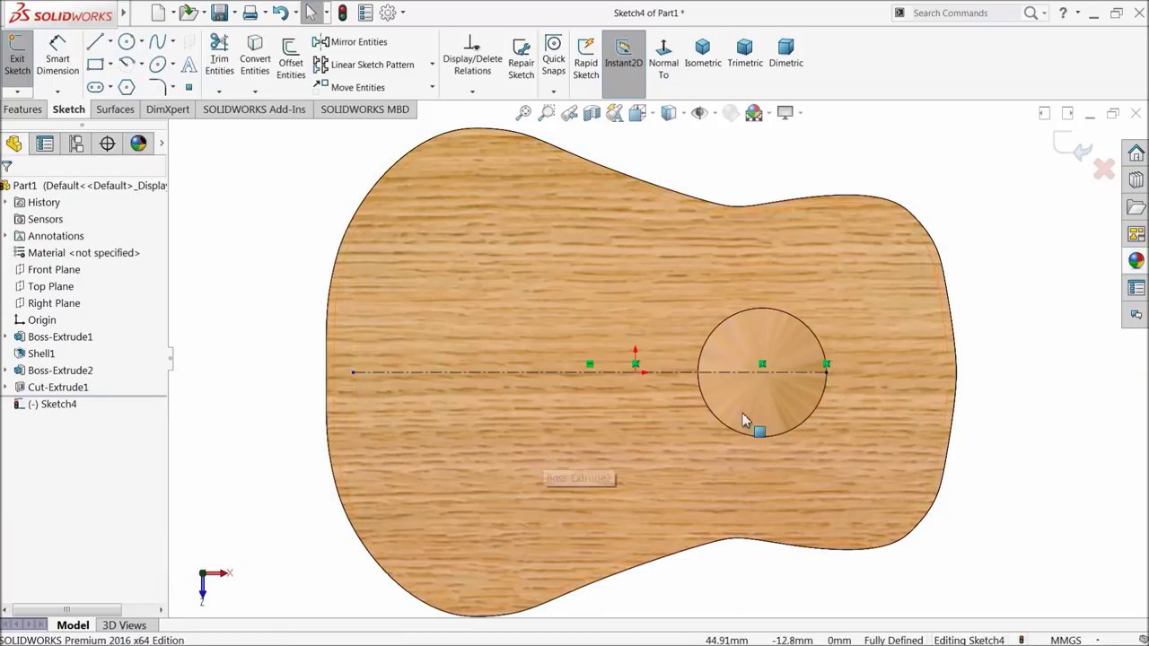
scroll(709, 377, "down", 2)
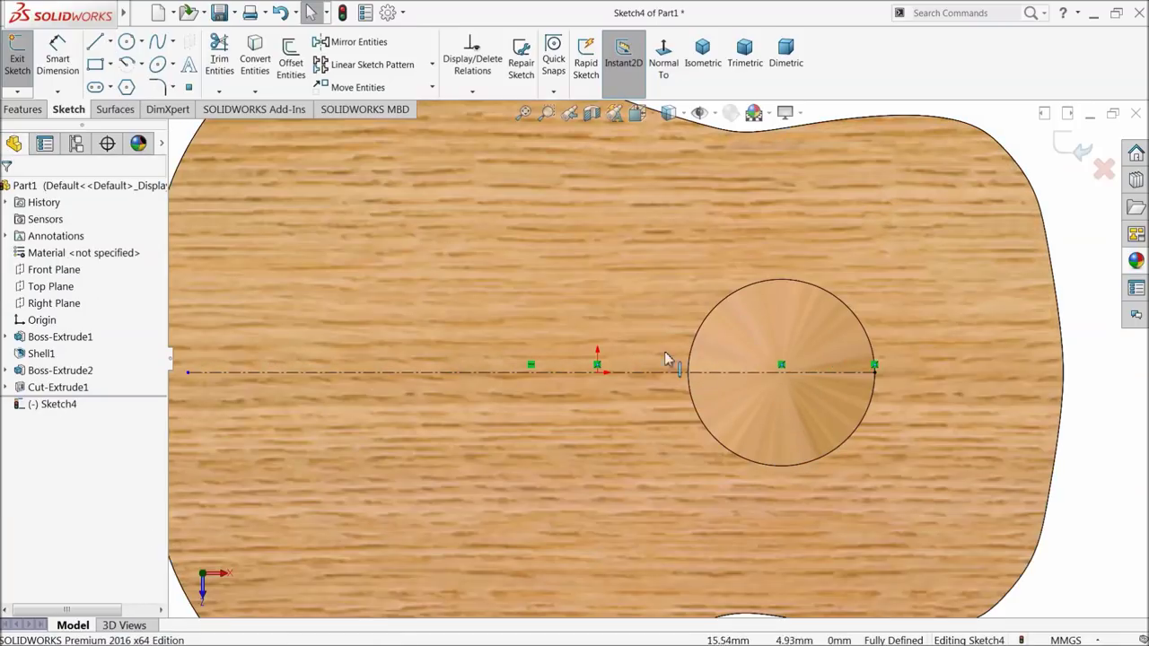
Step: Draw a large centre-point arc centred on the centreline, sweeping from top to bottom
left_click(141, 62)
left_click(158, 87)
scroll(601, 384, "down", 2)
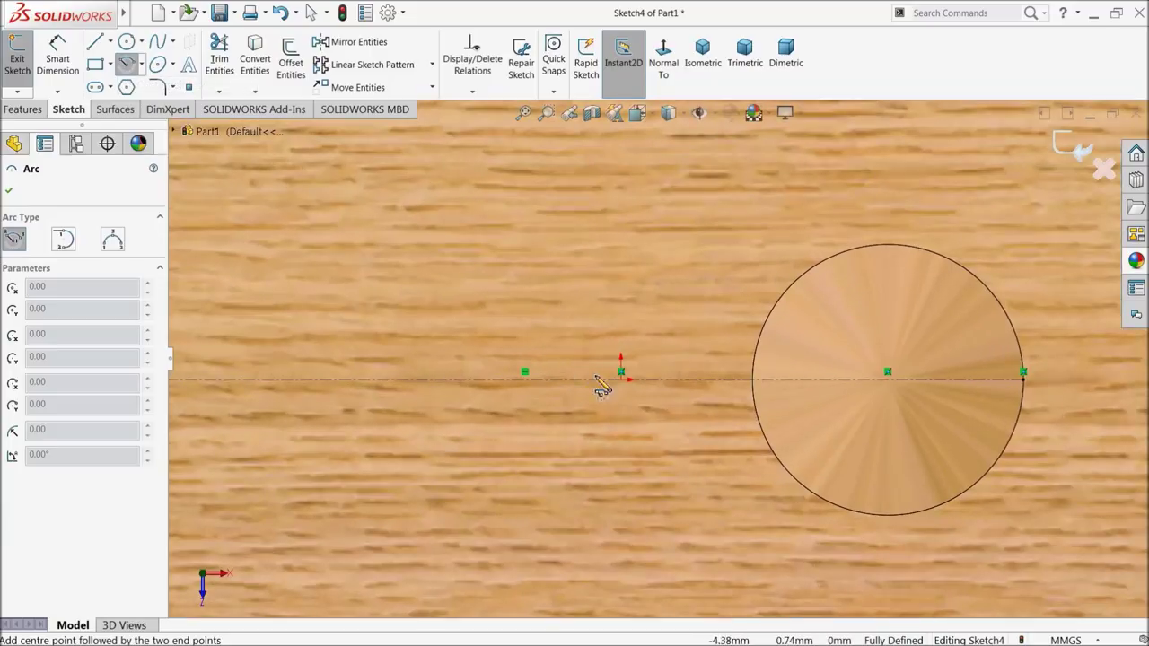
left_click(665, 380)
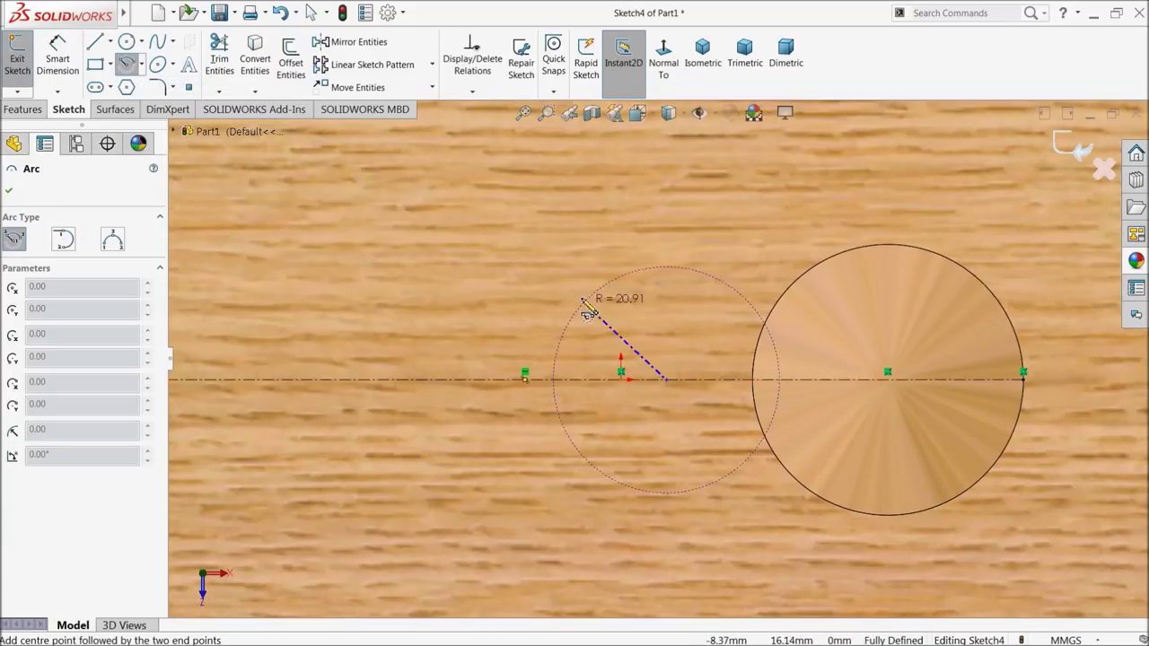
left_click(599, 162)
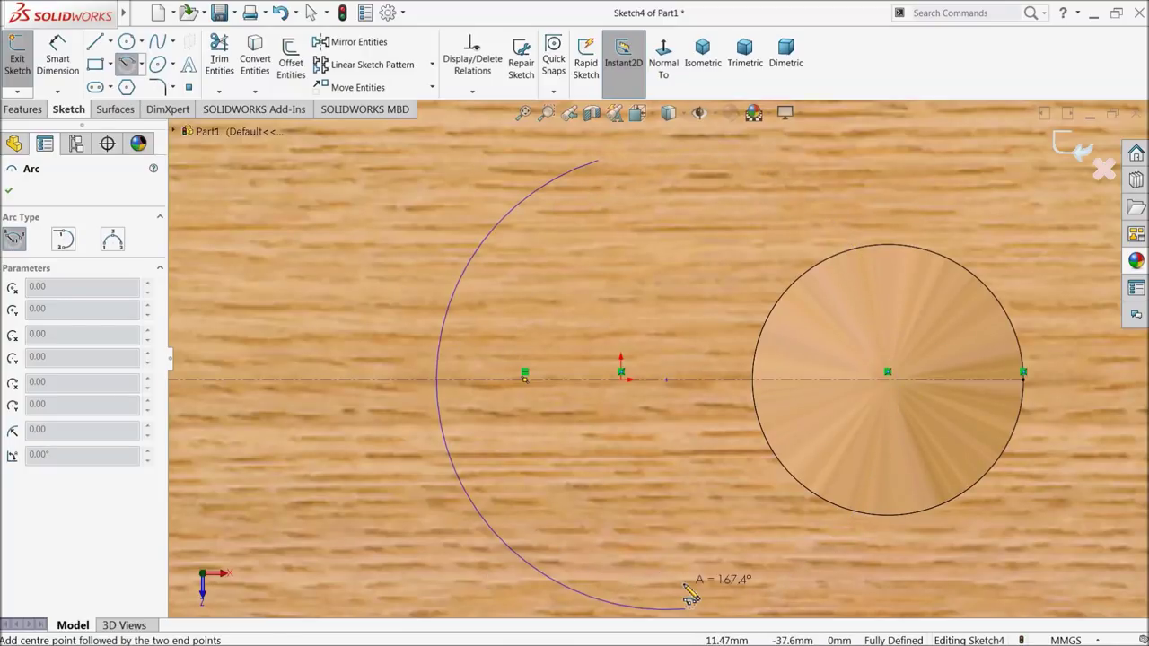
left_click(643, 590)
right_click(661, 538)
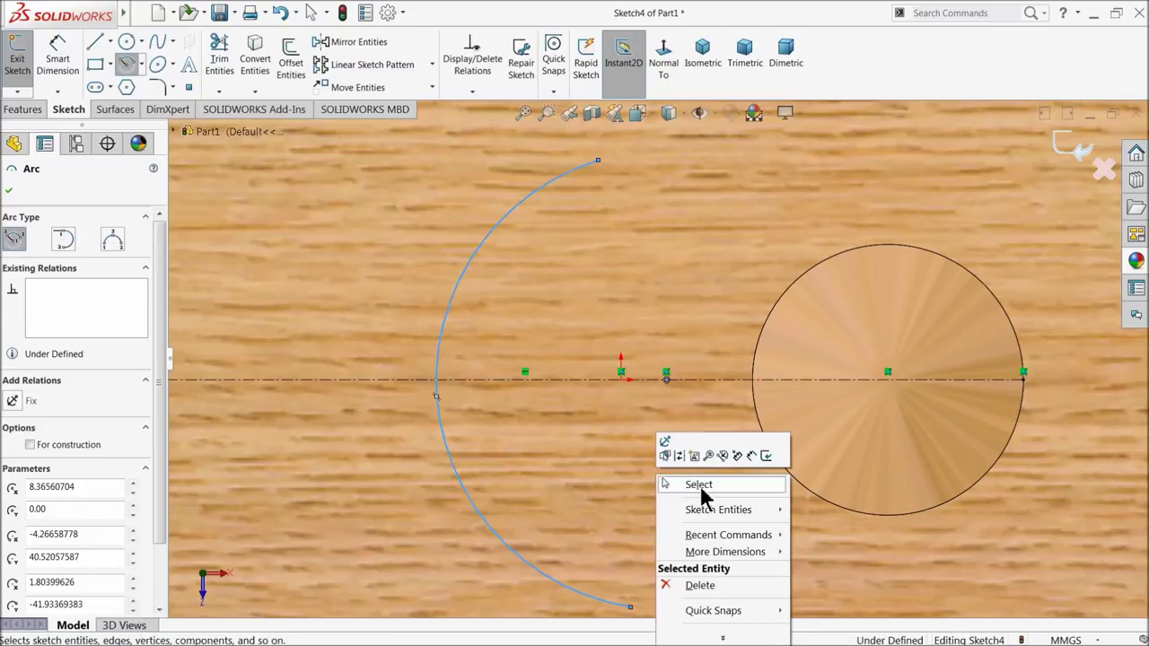
left_click(692, 484)
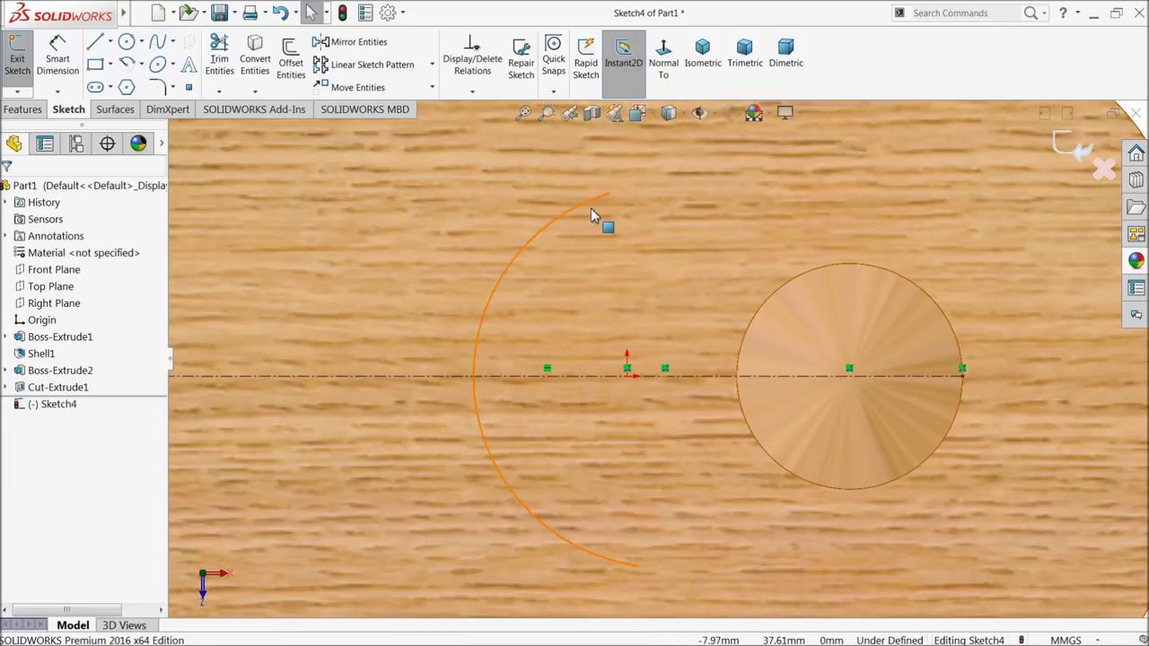
Step: Close the arc with a straight line between its ends and make it vertical
left_click(94, 42)
left_click_drag(606, 196, 634, 566)
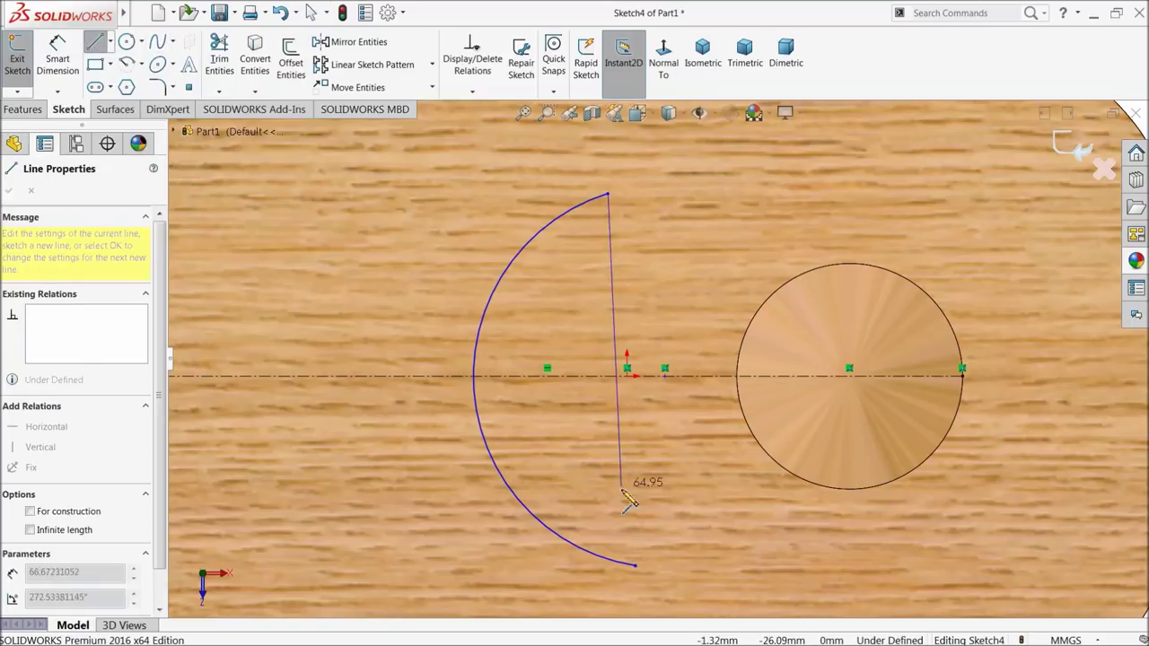
right_click(675, 499)
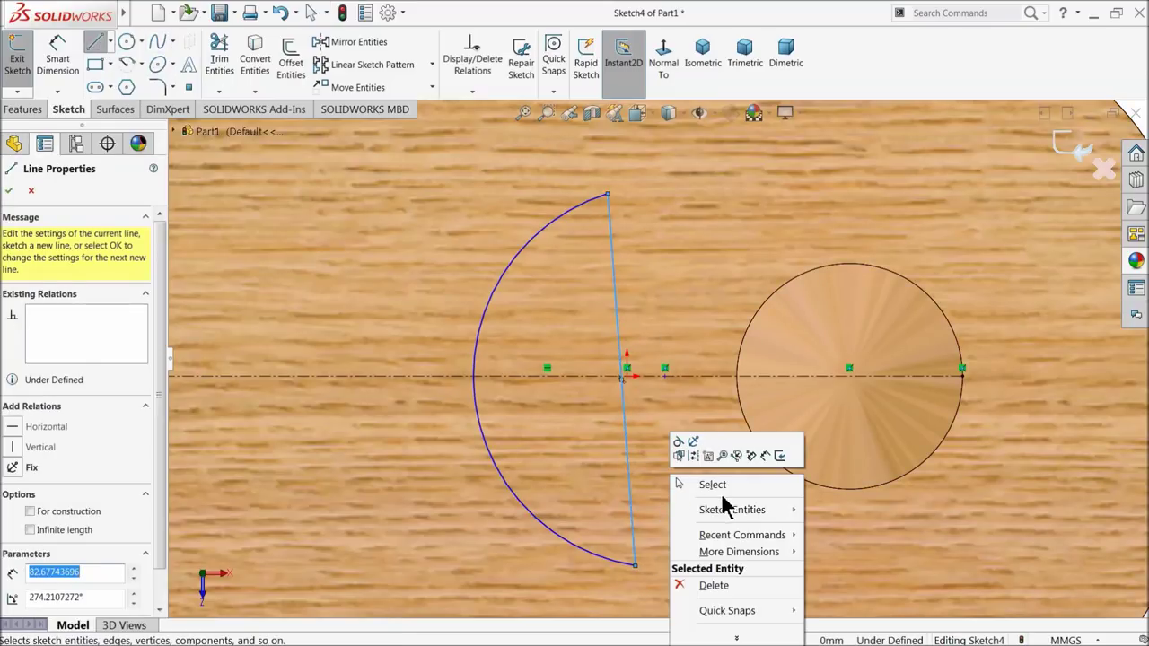
left_click(721, 488)
left_click(626, 433)
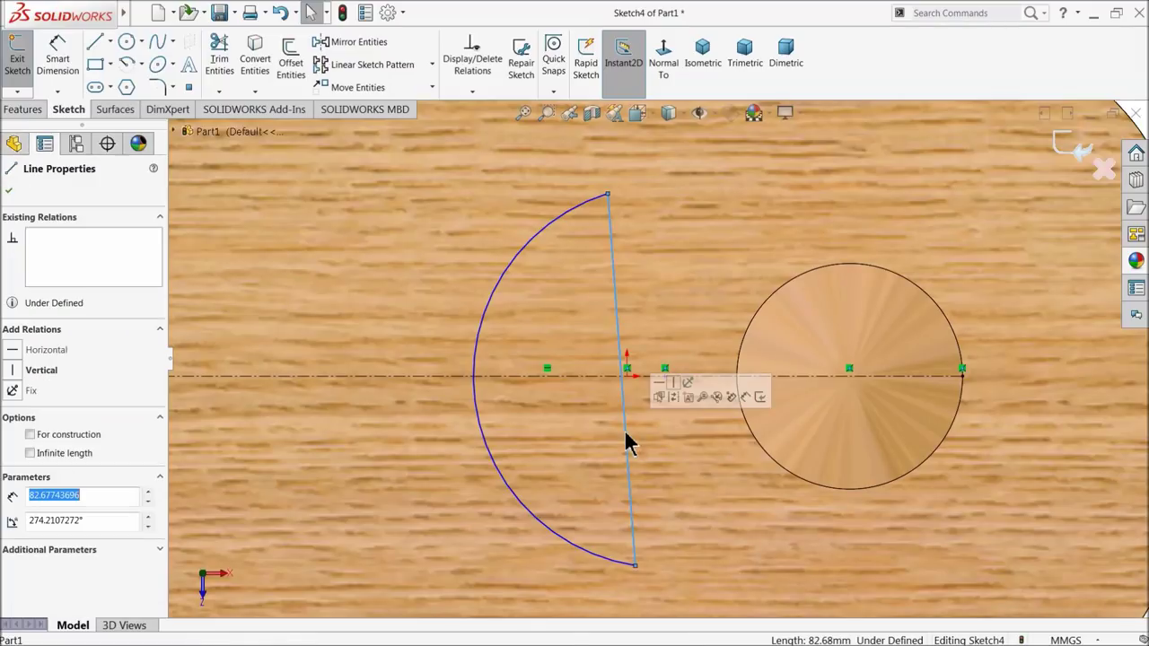
left_click(673, 383)
Step: Dimension the straight edge to 56.7 mm and the arc radius to 28.7 mm
left_click(57, 55)
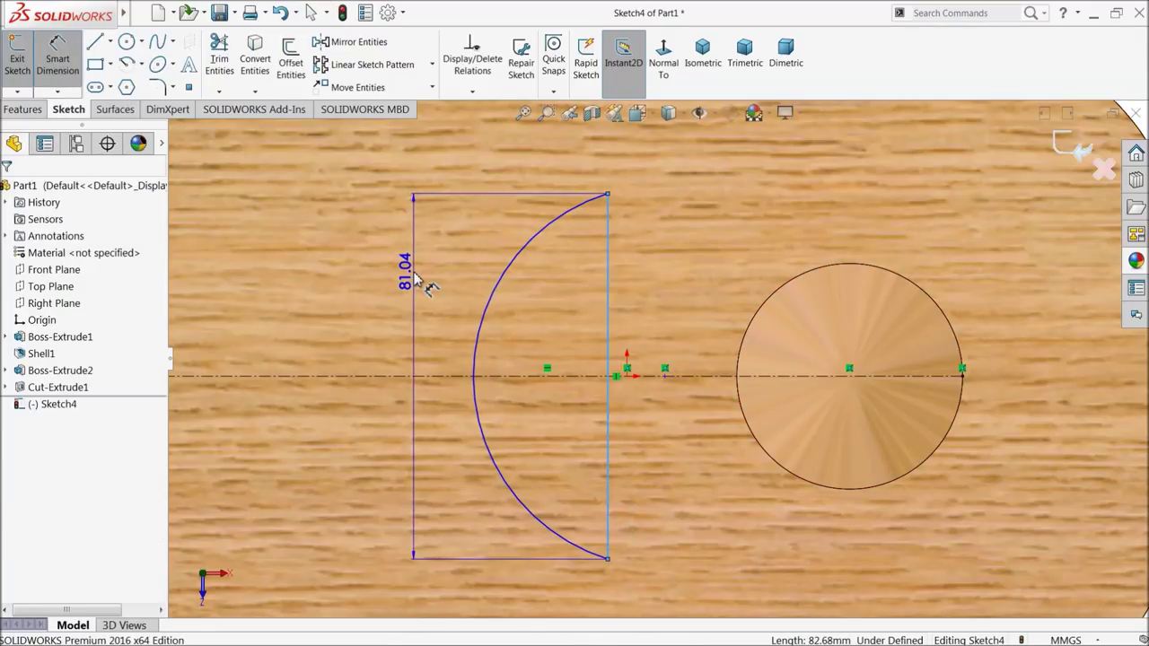
left_click(415, 280)
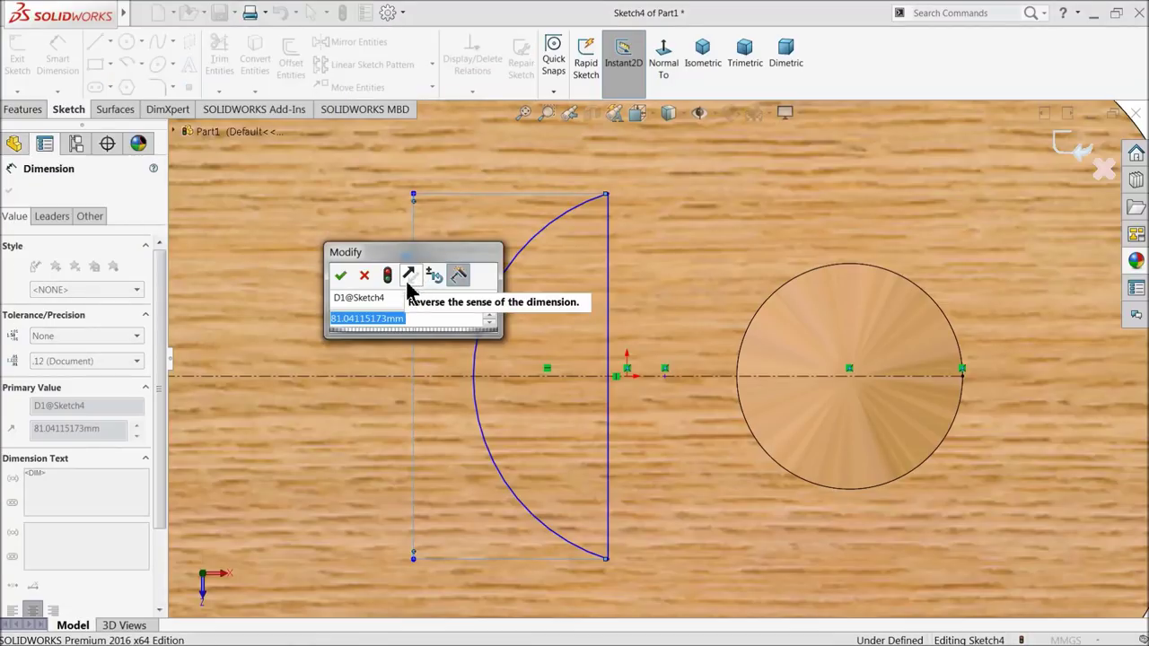
type("56.7")
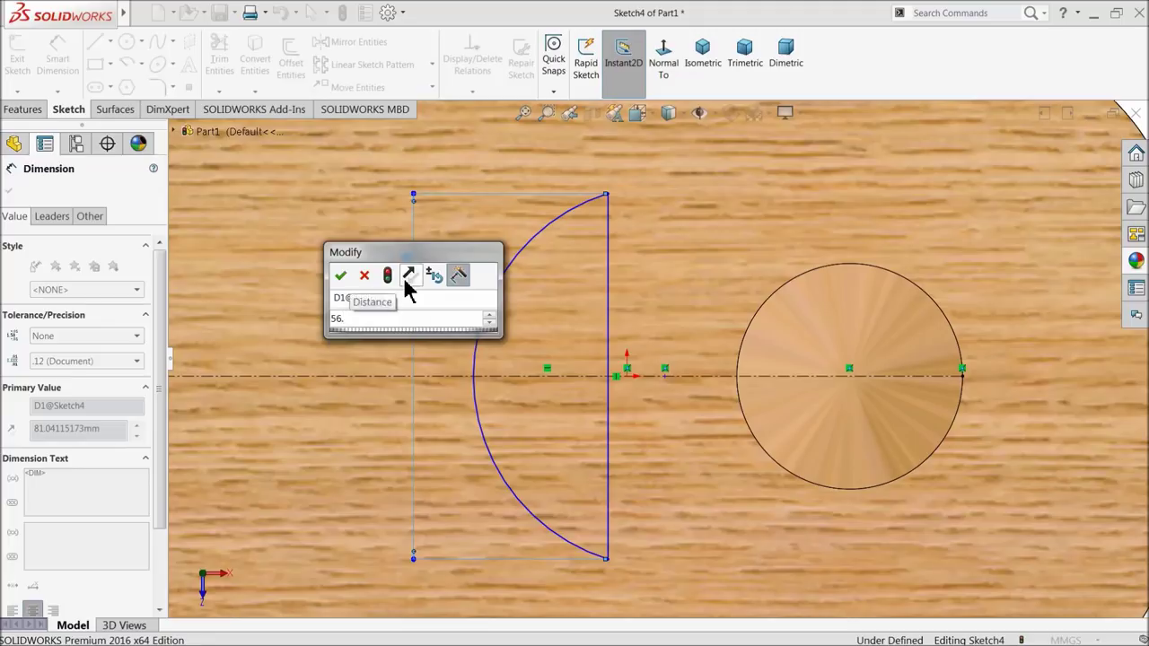
left_click(341, 277)
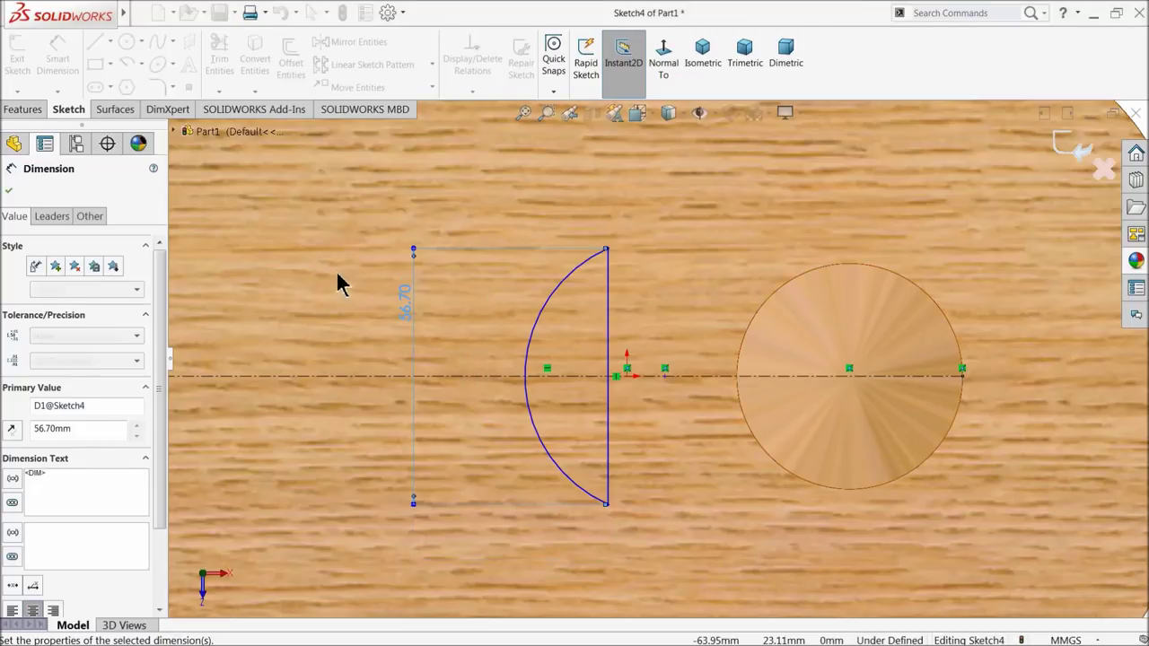
left_click(542, 322)
left_click(485, 279)
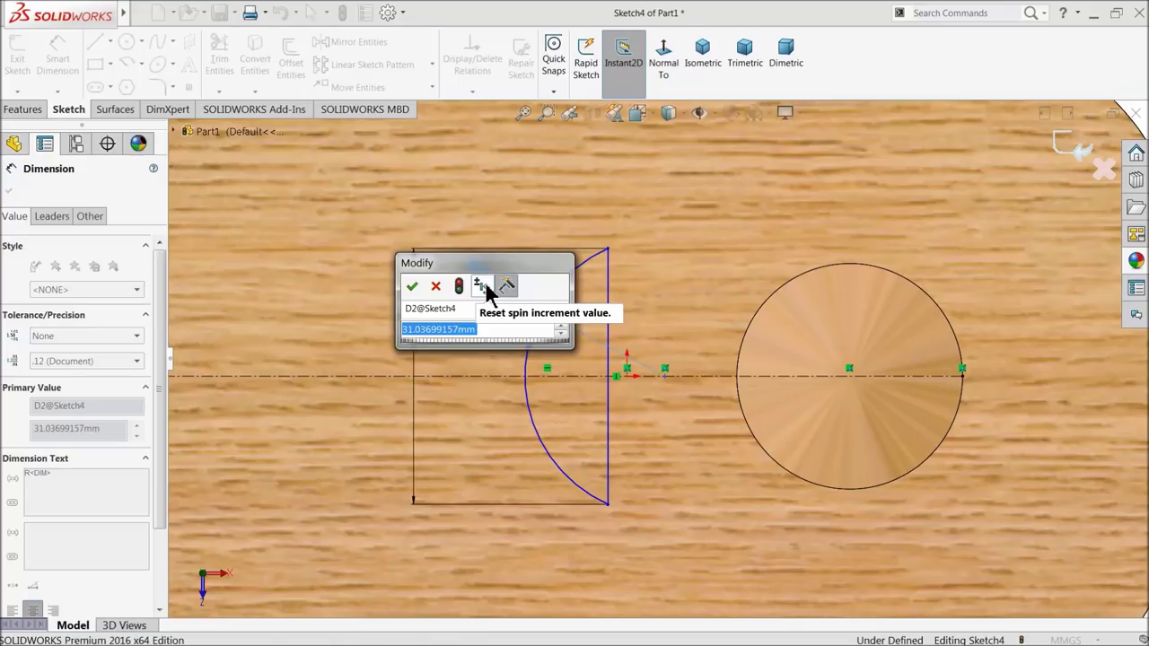
type("28.7")
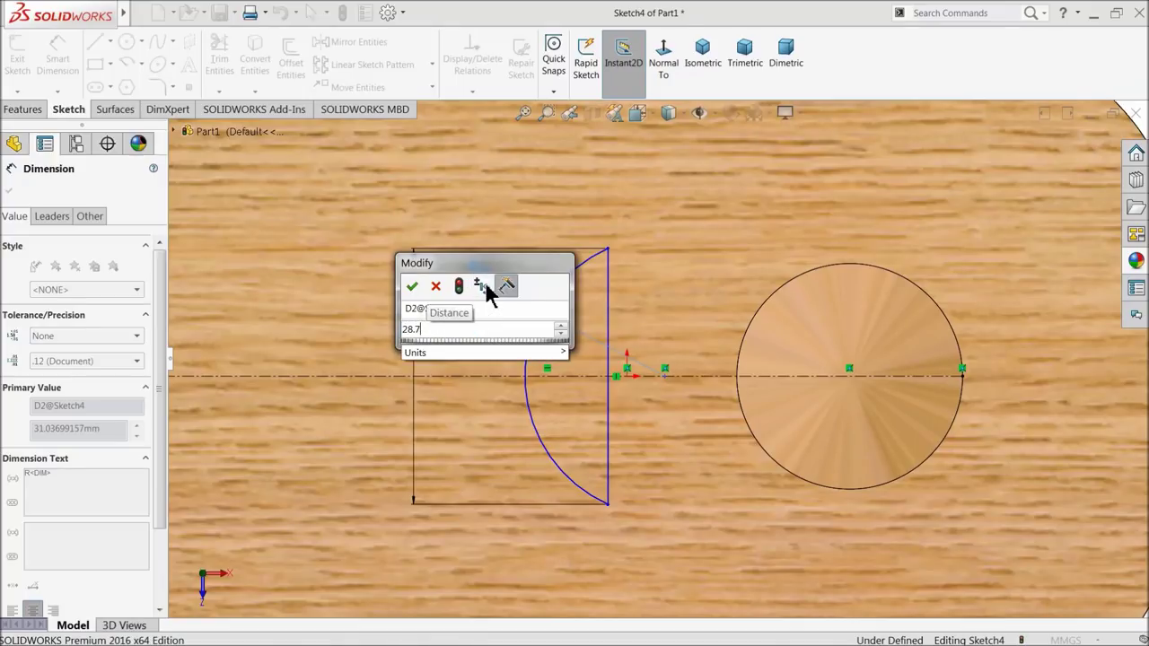
left_click(412, 286)
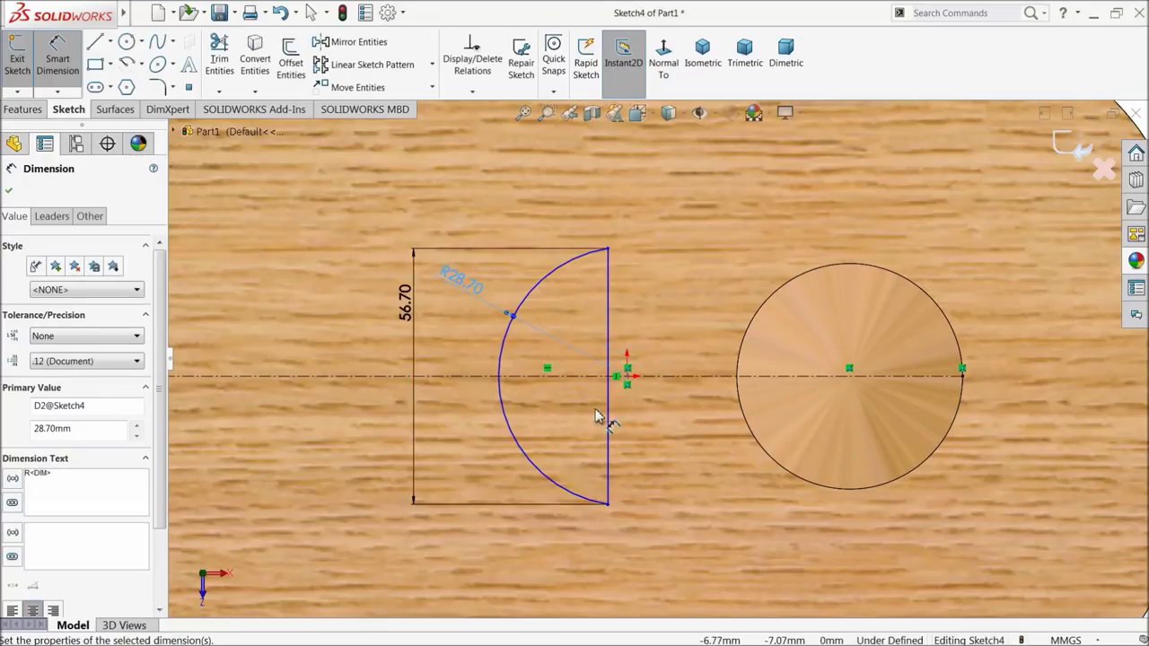
Step: Dimension the half-round's centre point 45.4 mm from the sound hole circle
left_click(629, 384)
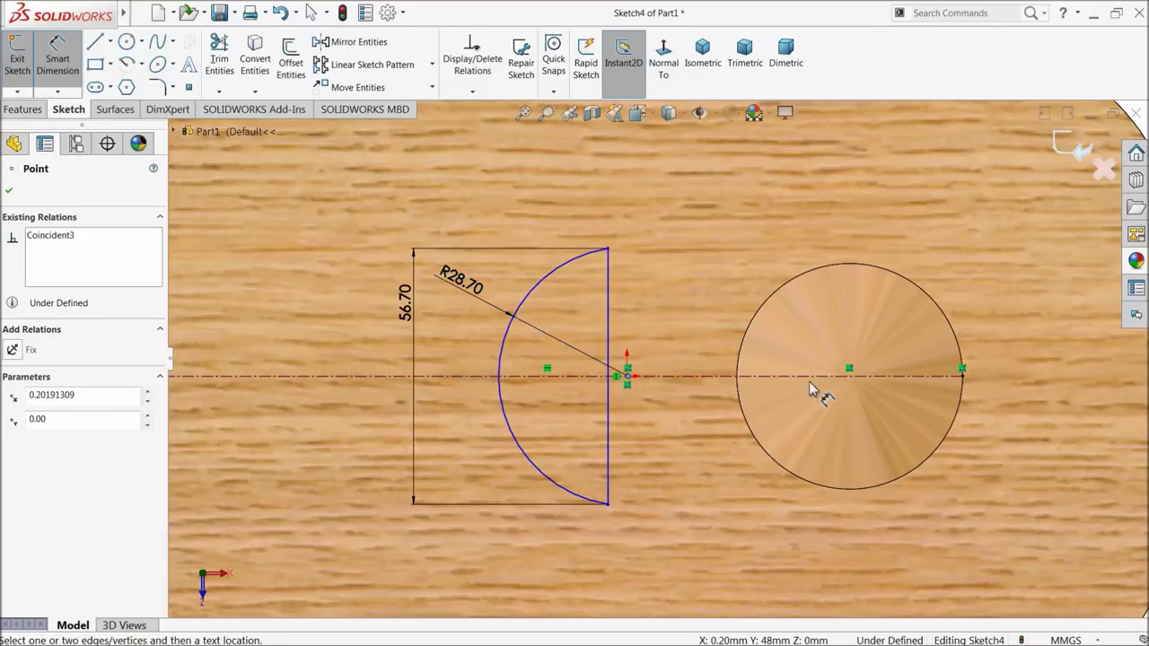
left_click(790, 477)
left_click(713, 199)
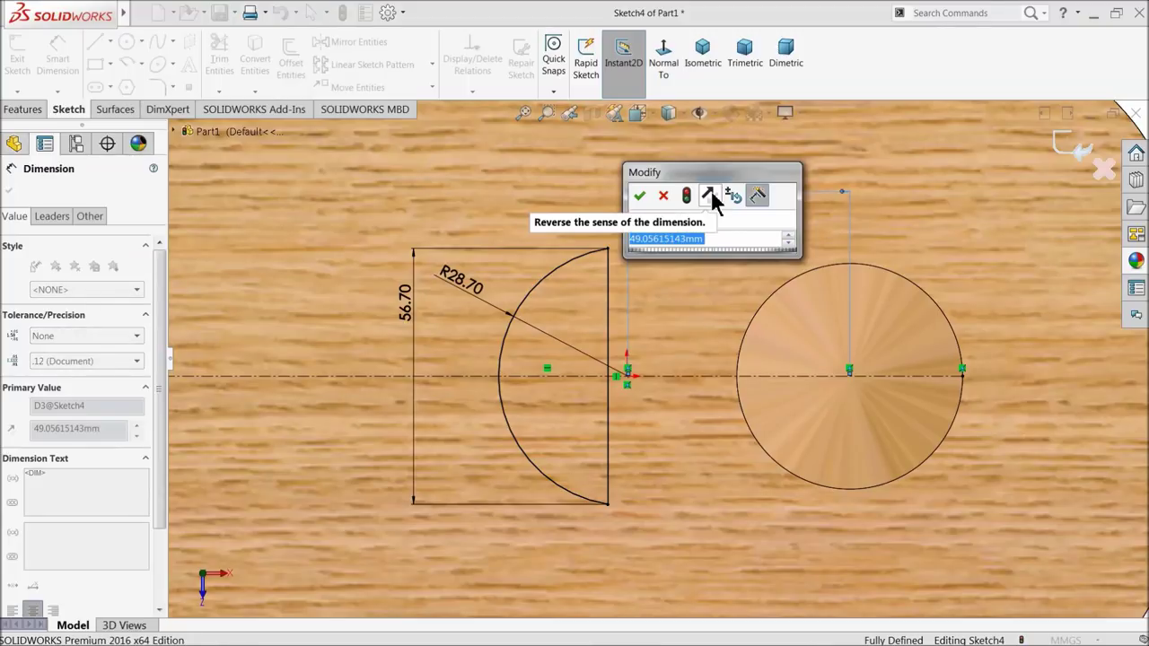
type("45.4")
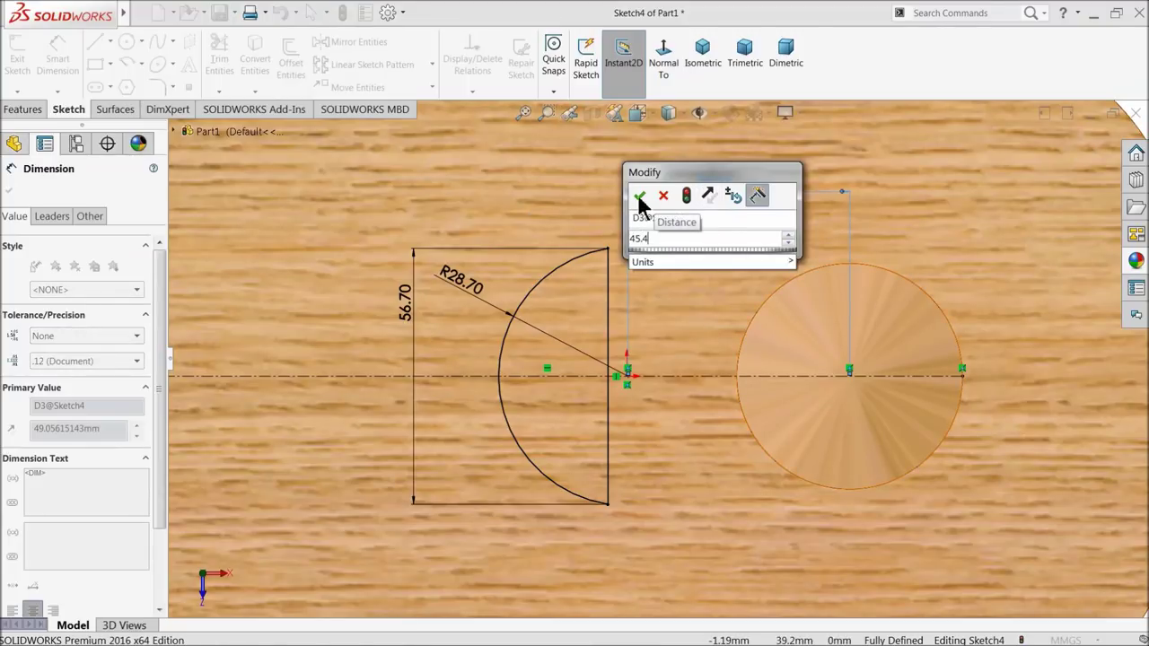
left_click(639, 198)
scroll(652, 336, "up", 3)
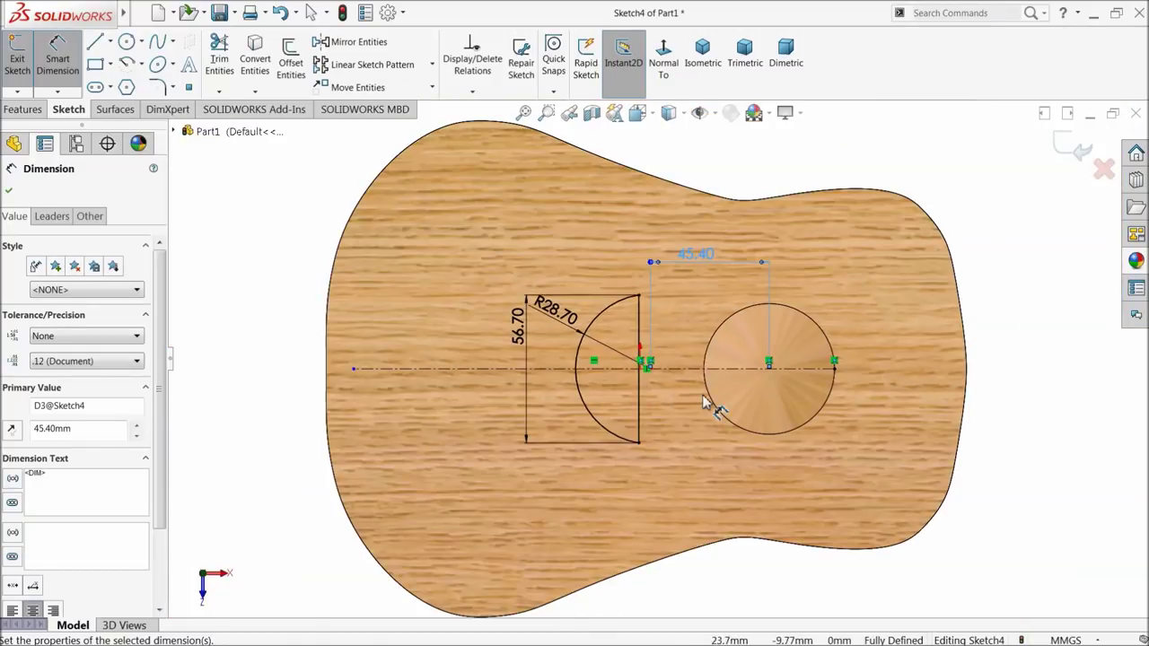
scroll(704, 401, "down", 1)
left_click(8, 191)
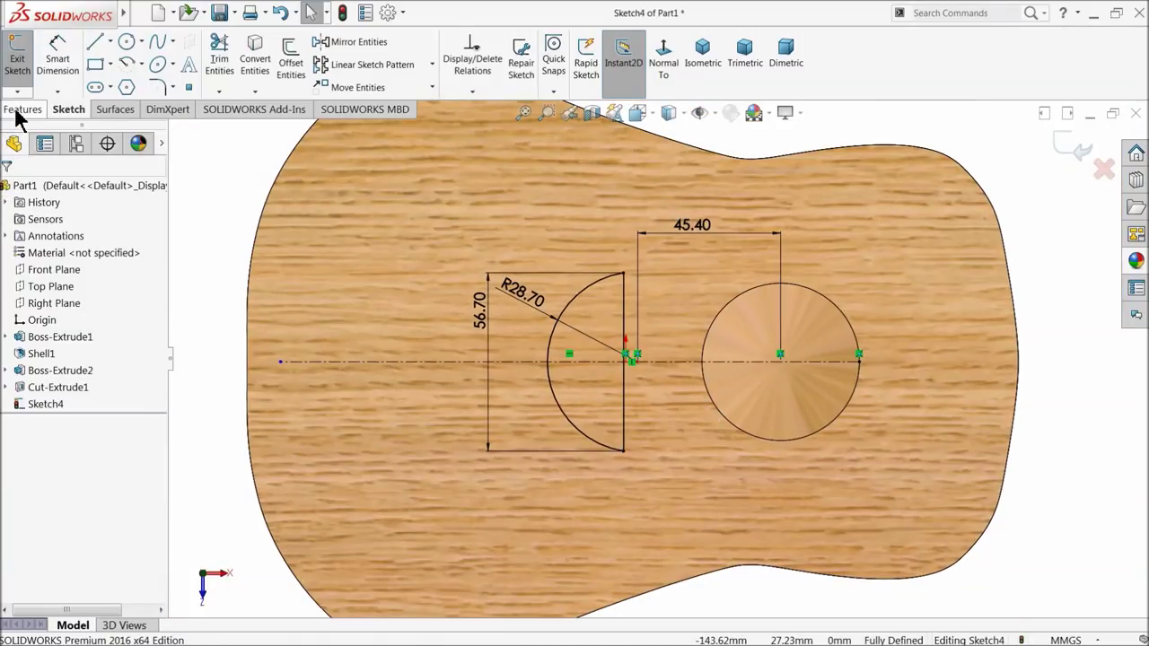
Step: Extrude the half-round sketch as a 2 mm blind boss, creating Boss-Extrude3
scroll(616, 371, "down", 1)
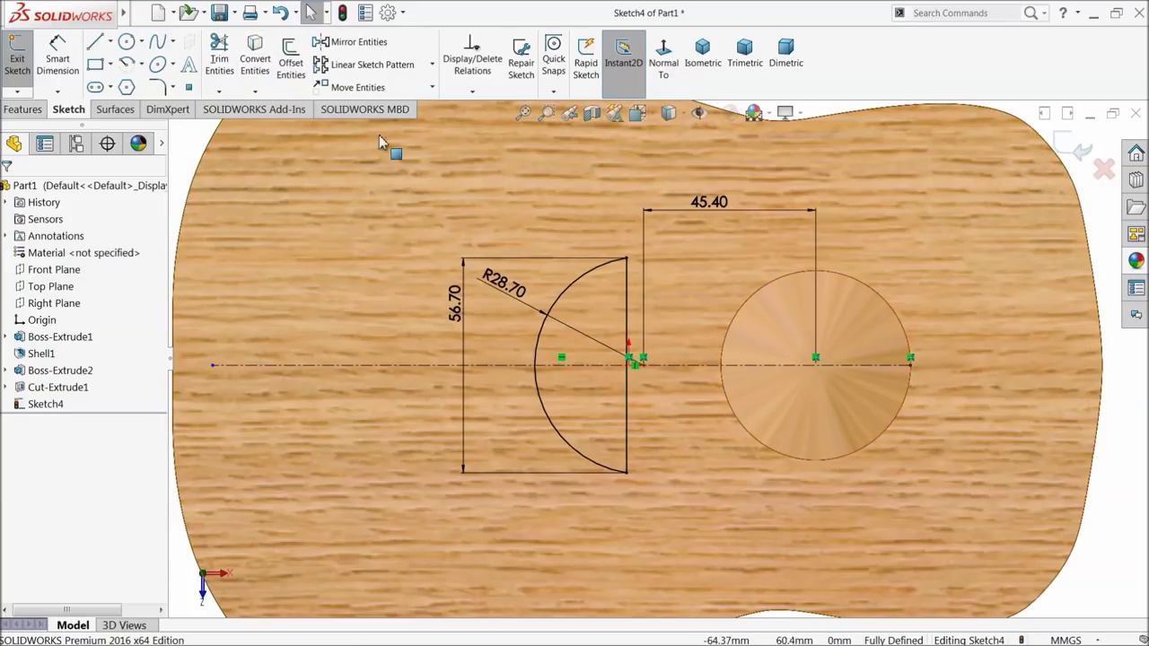
left_click(23, 109)
left_click(24, 55)
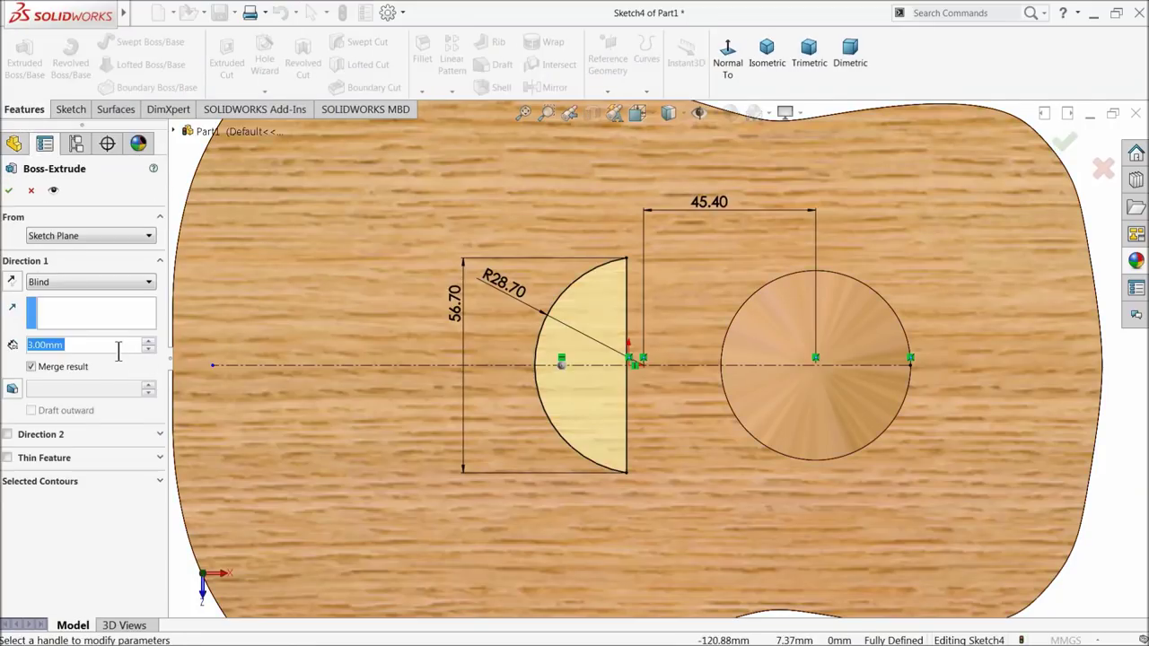
type("2")
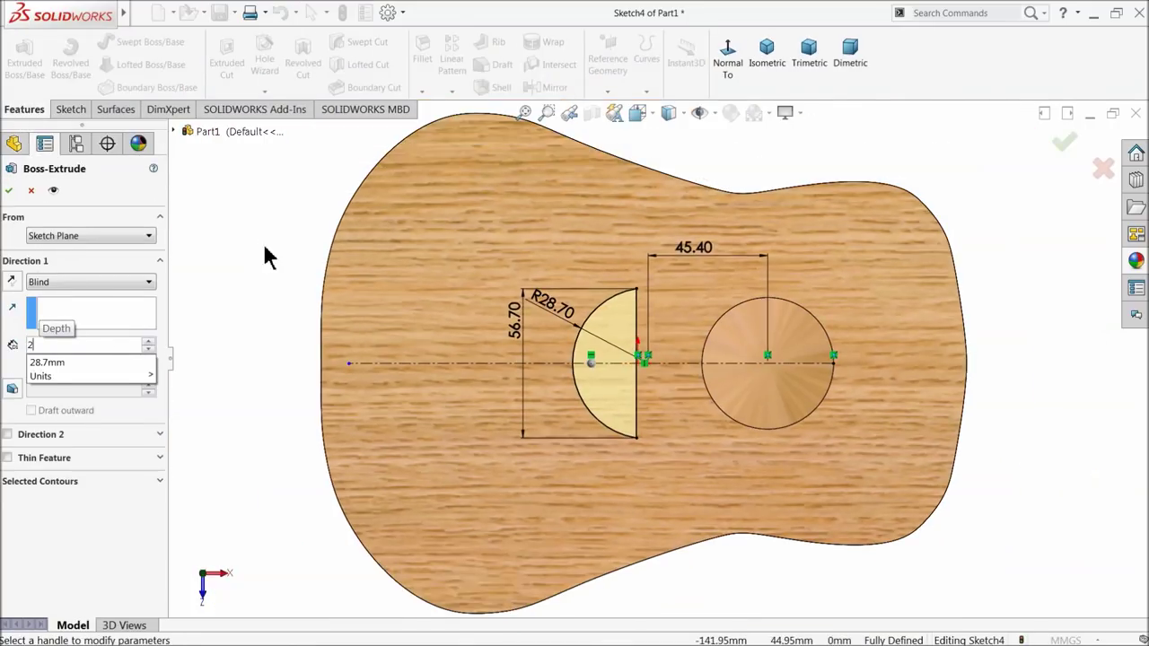
key("Return")
middle_click_drag(268, 350, 264, 236)
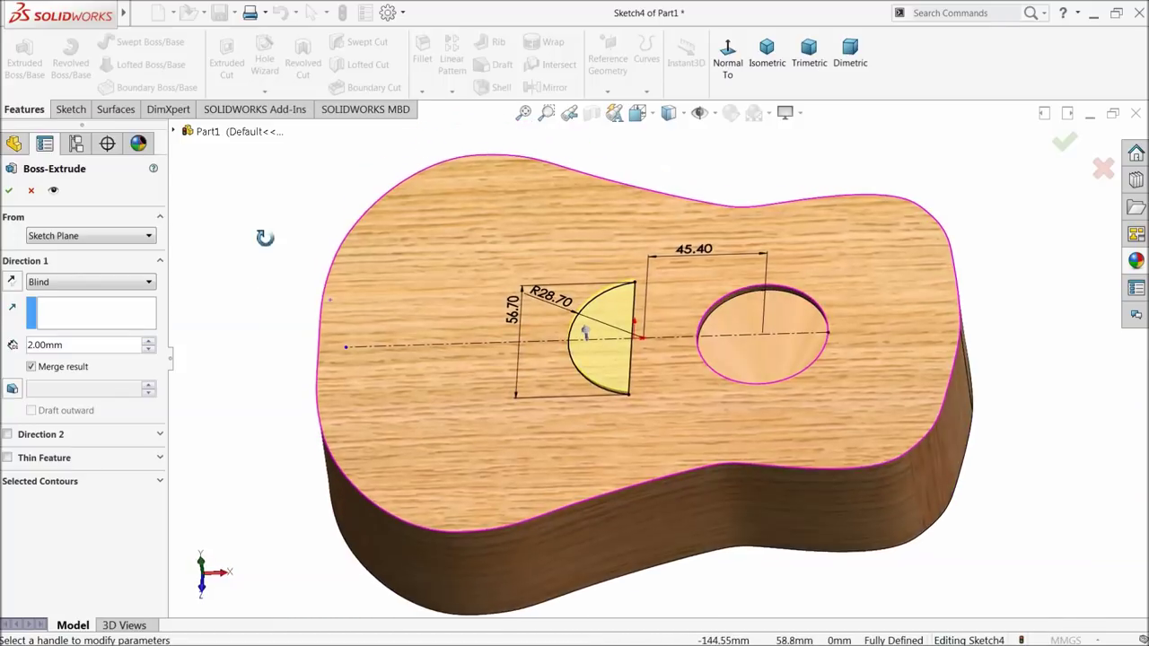
scroll(590, 359, "down", 3)
scroll(591, 360, "down", 2)
left_click(8, 190)
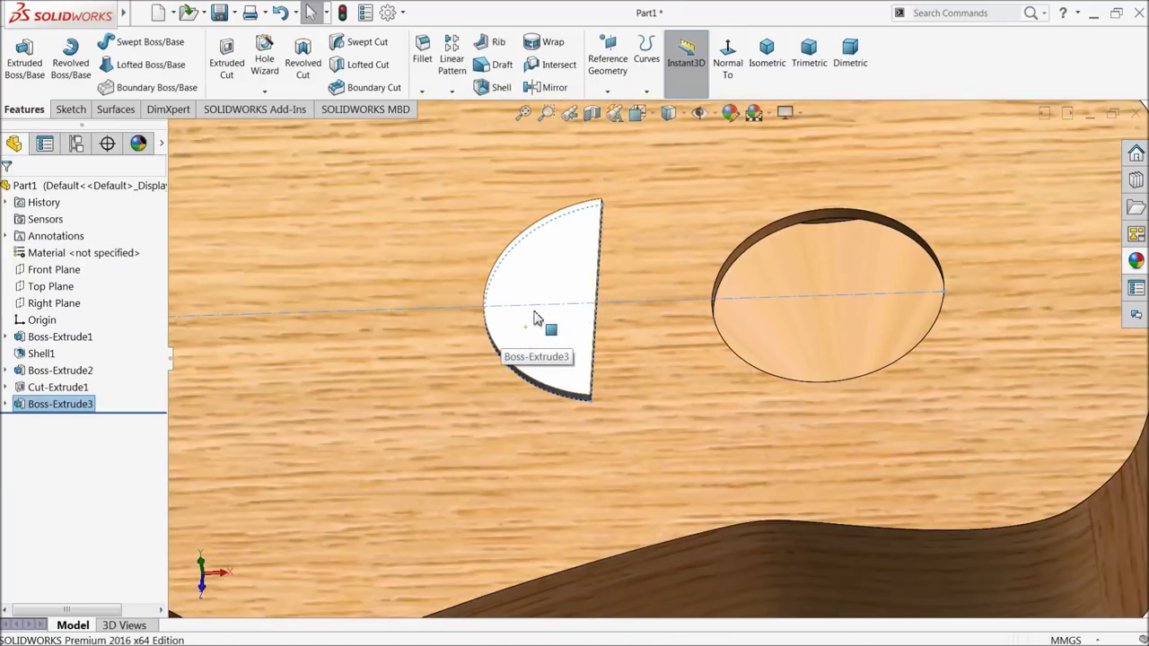
Step: Apply the black colour swatch to Boss-Extrude3's appearance
scroll(546, 310, "up", 3)
left_click(45, 402)
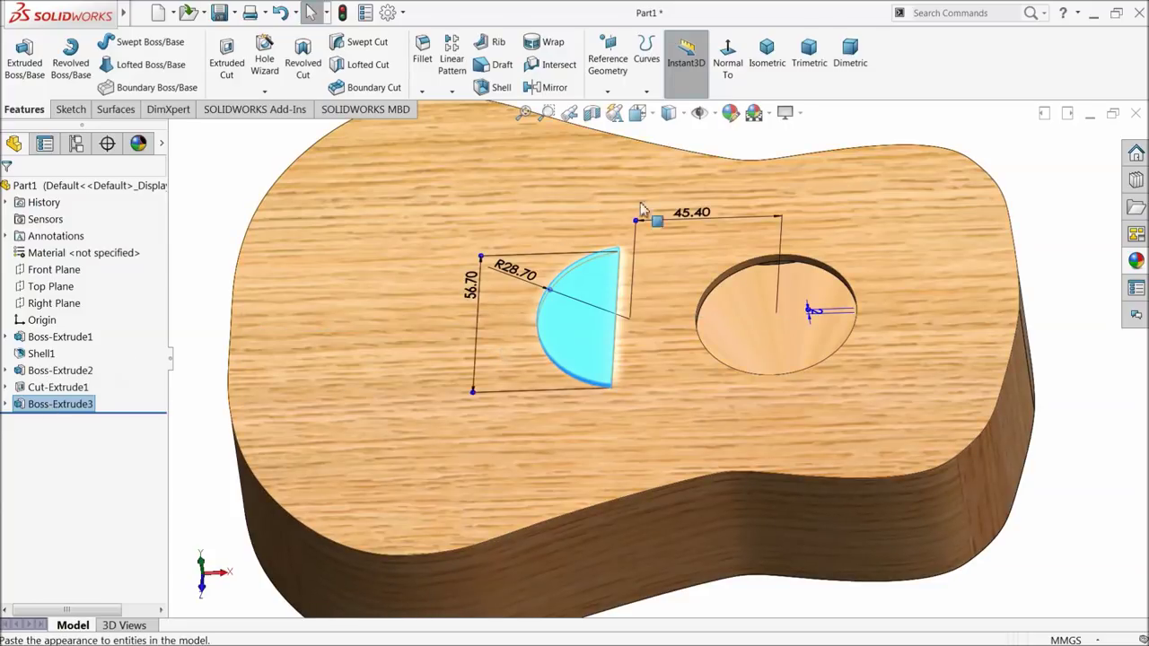
left_click(729, 112)
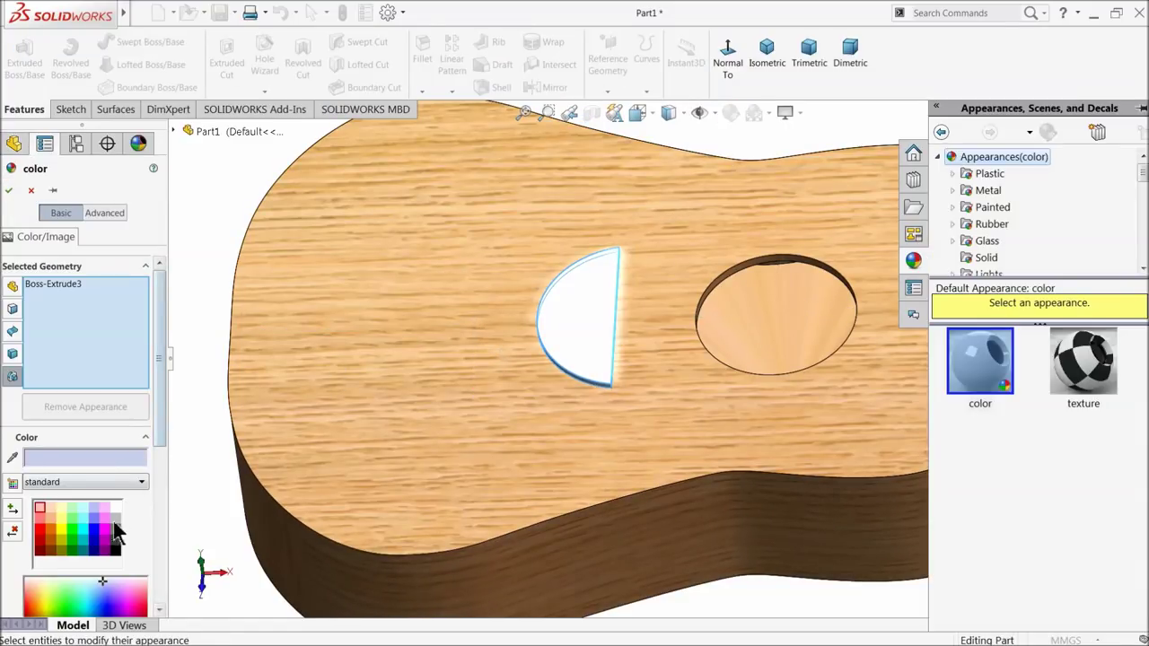
left_click(113, 538)
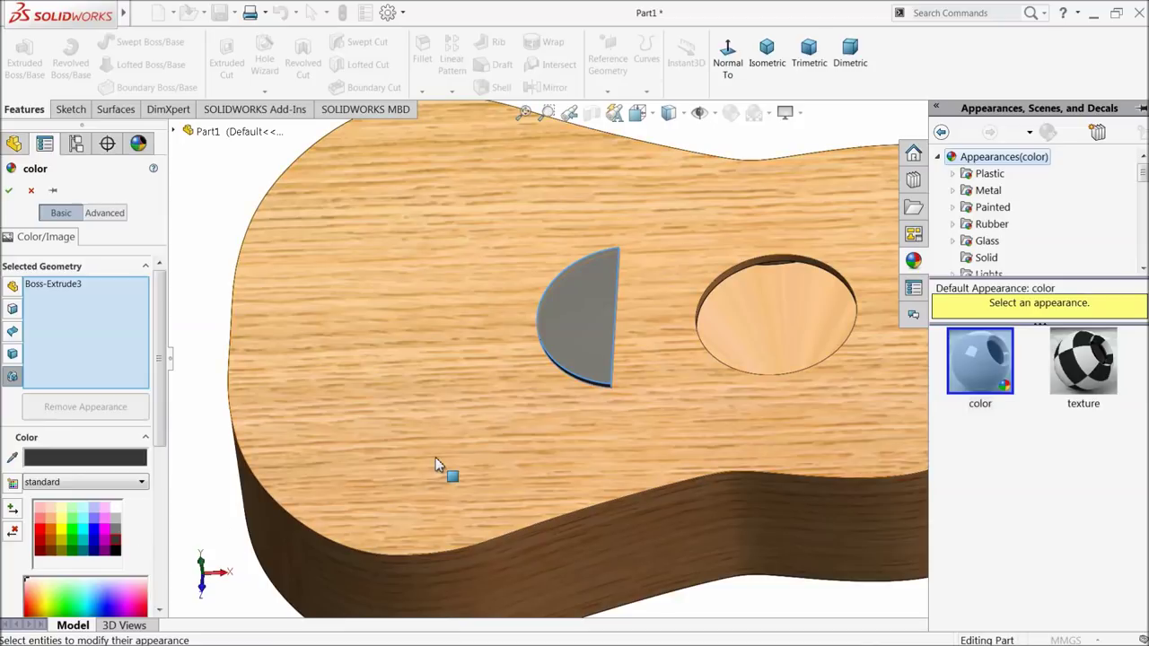
left_click(115, 551)
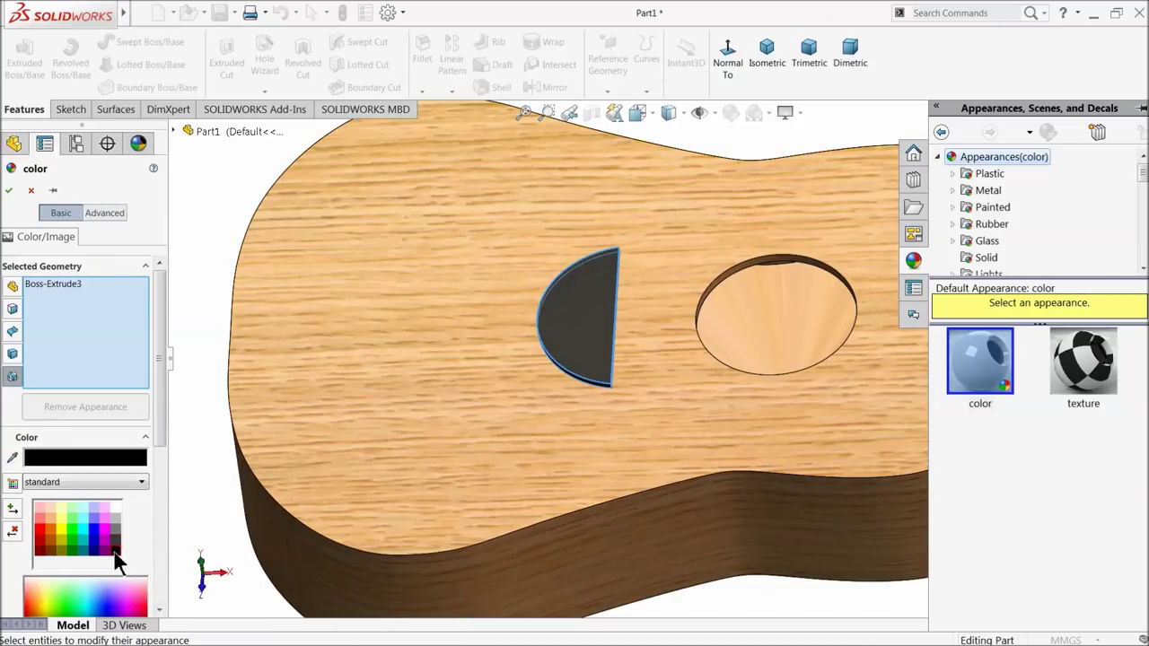
left_click(9, 190)
scroll(474, 333, "up", 3)
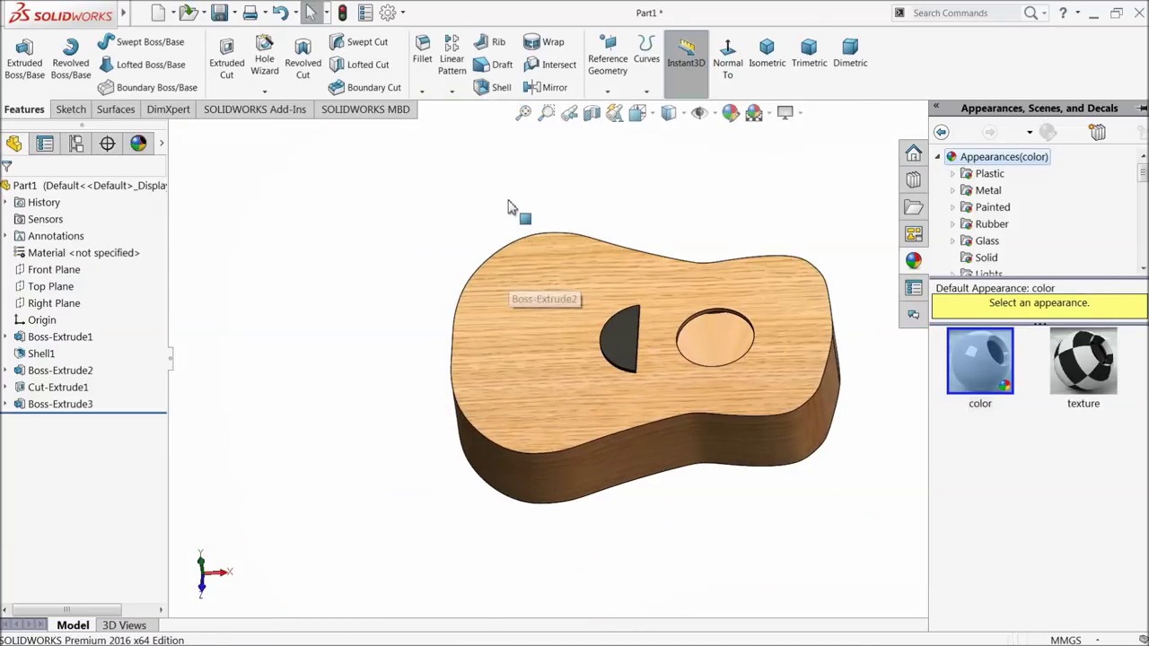
scroll(577, 377, "down", 2)
left_click(576, 458)
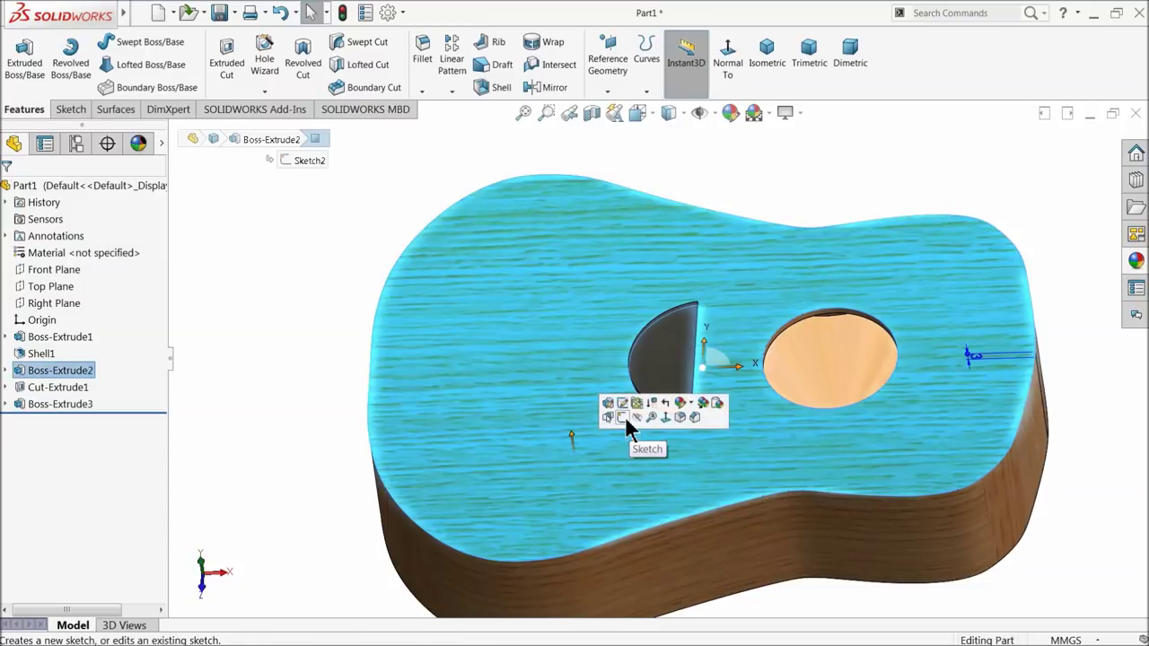
Step: Start a new sketch on the top face and draw a closed spline loop below the half-round plate
left_click(628, 422)
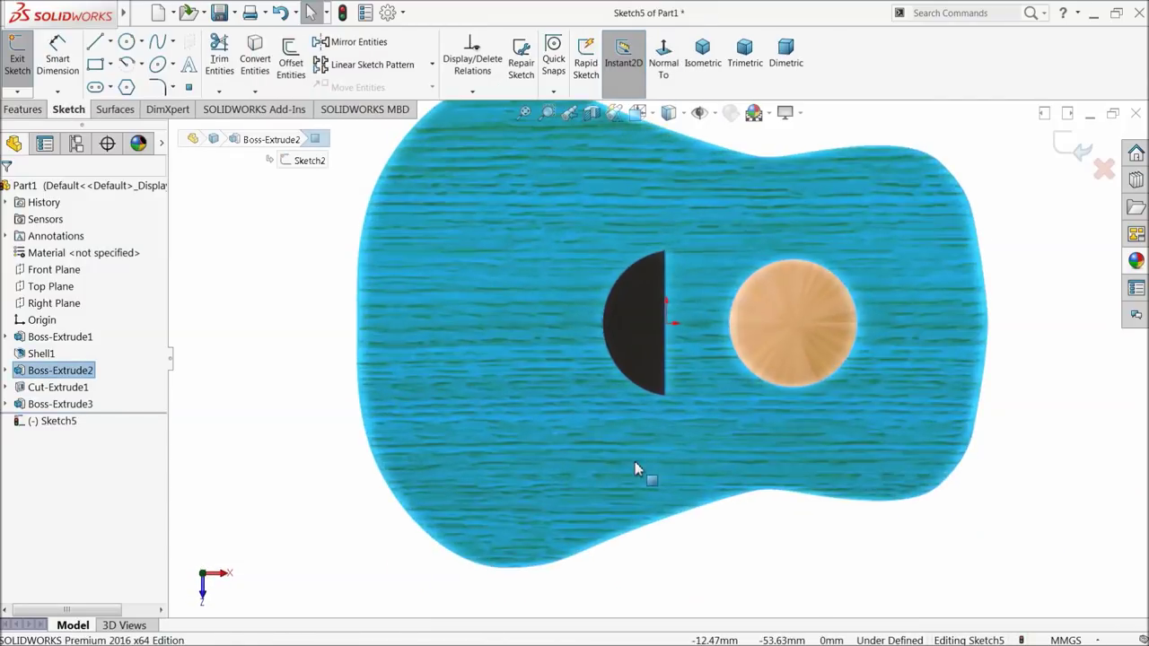
left_click(157, 41)
scroll(521, 404, "down", 2)
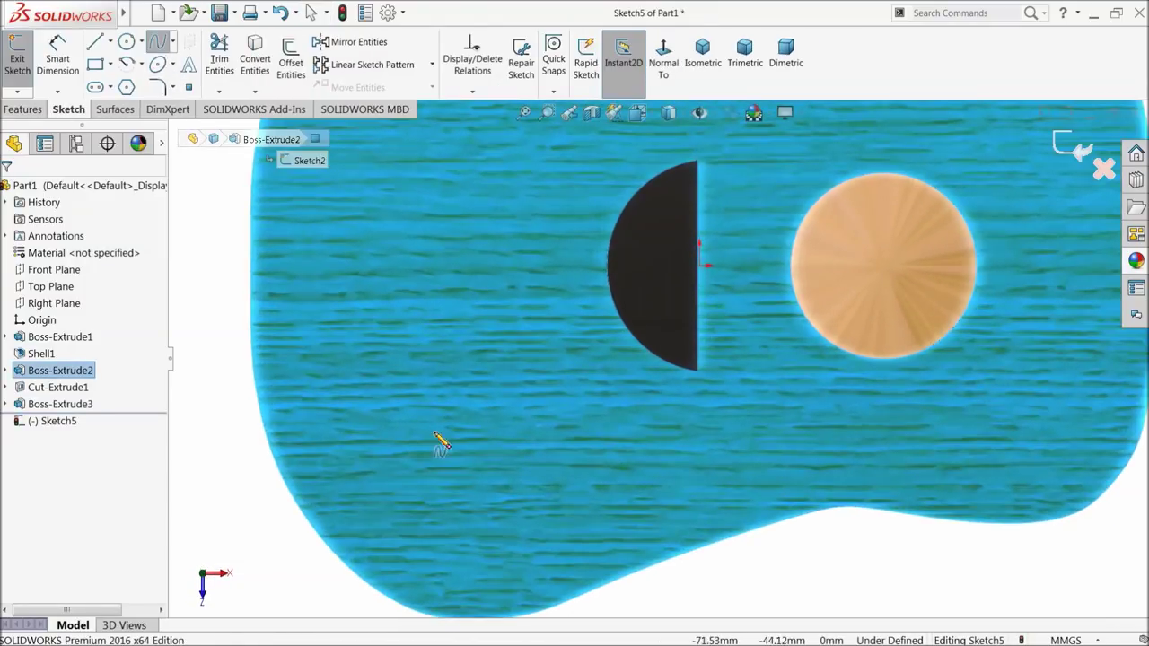
left_click(403, 460)
left_click(512, 375)
left_click(699, 412)
left_click(840, 398)
left_click(840, 485)
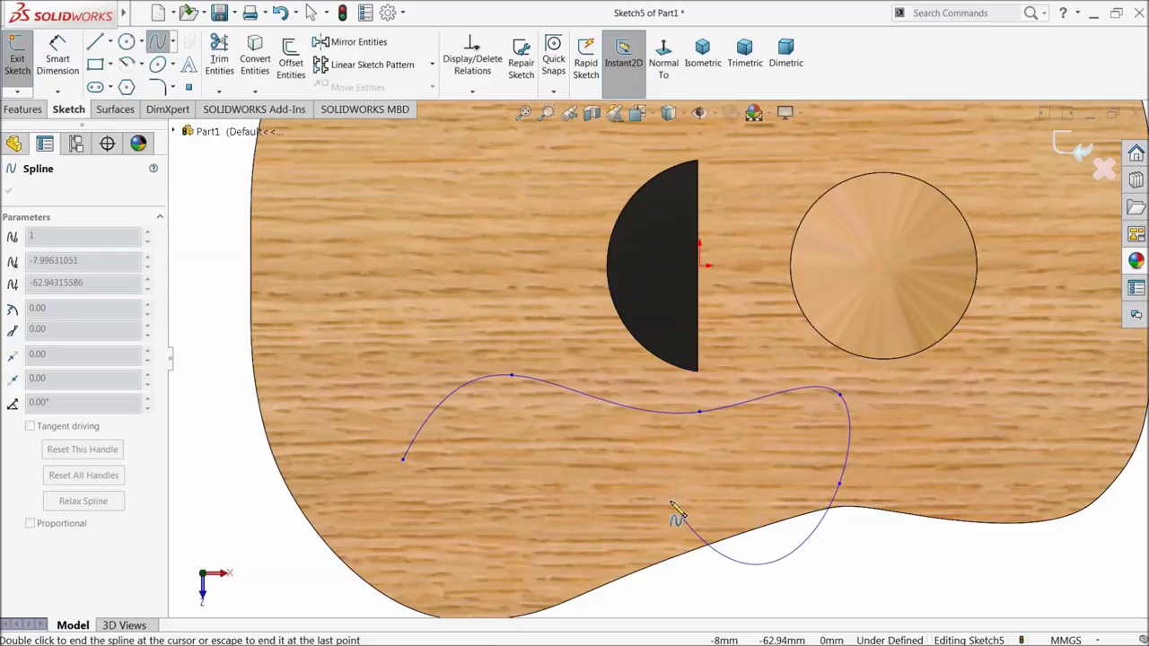
left_click(670, 499)
left_click(513, 477)
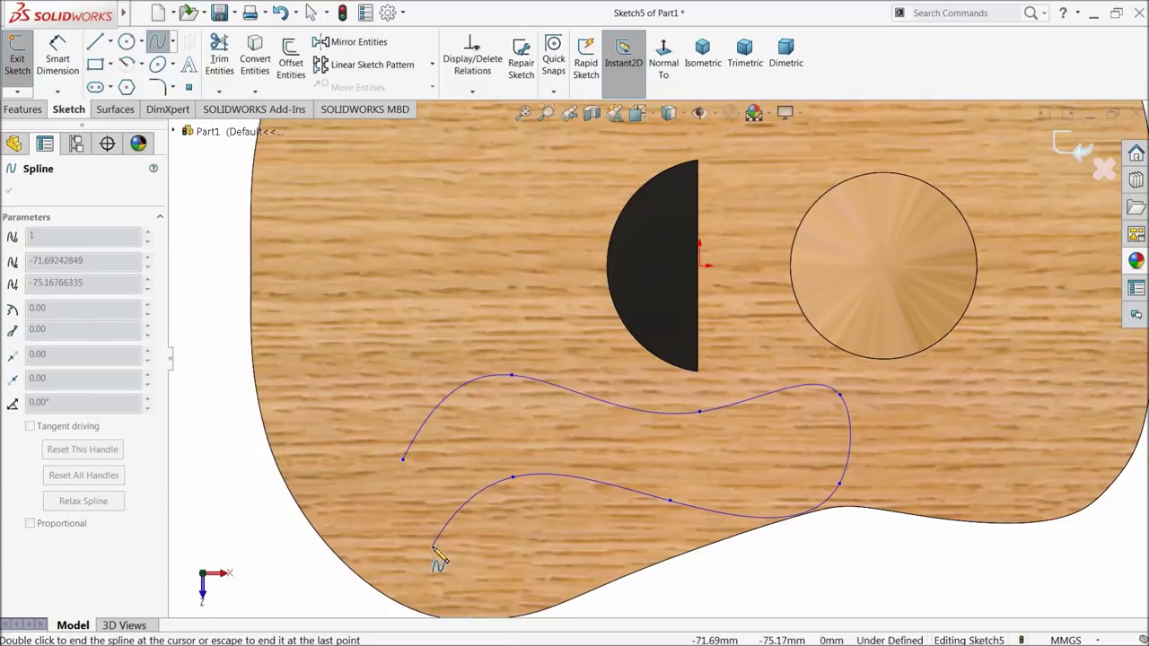
left_click(433, 546)
left_click(403, 461)
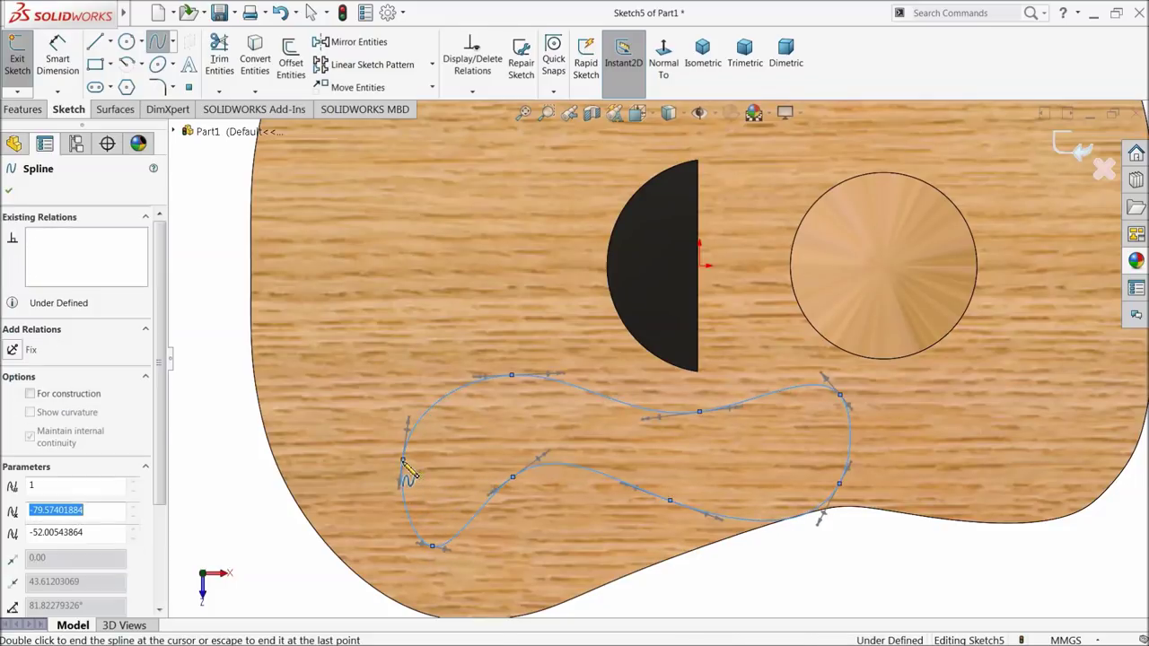
right_click(357, 367)
left_click(367, 361)
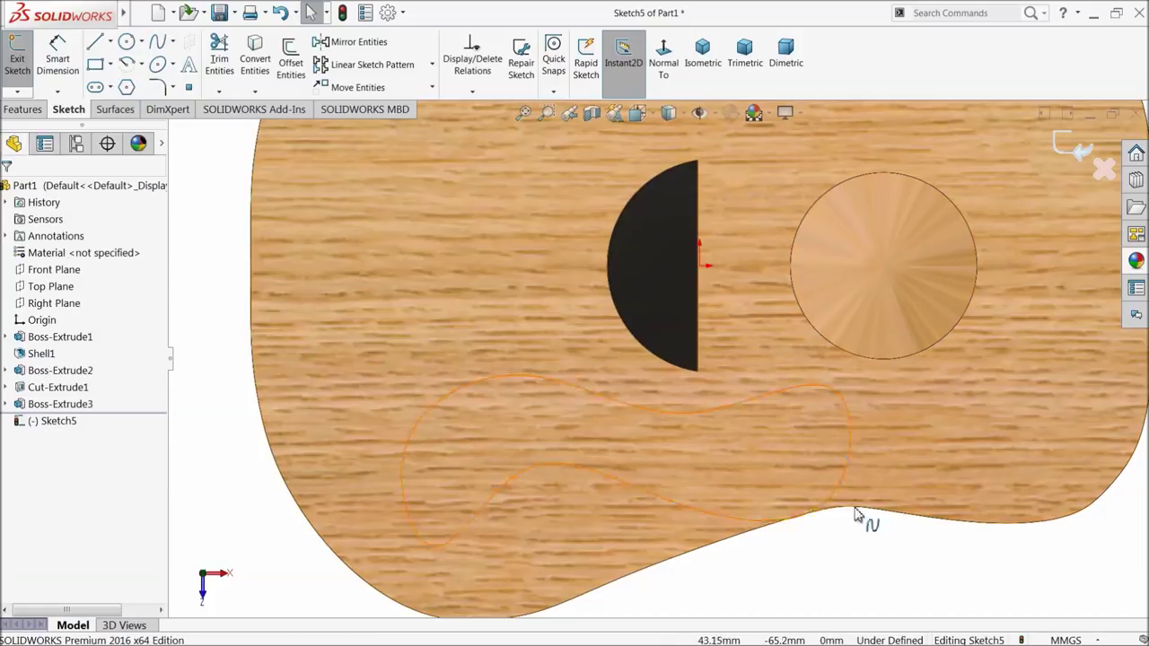
Step: Reshape the spline by dragging its right-hand and bottom-left points into a smoother pickguard outline
scroll(848, 502, "down", 2)
left_click_drag(797, 453, 814, 402)
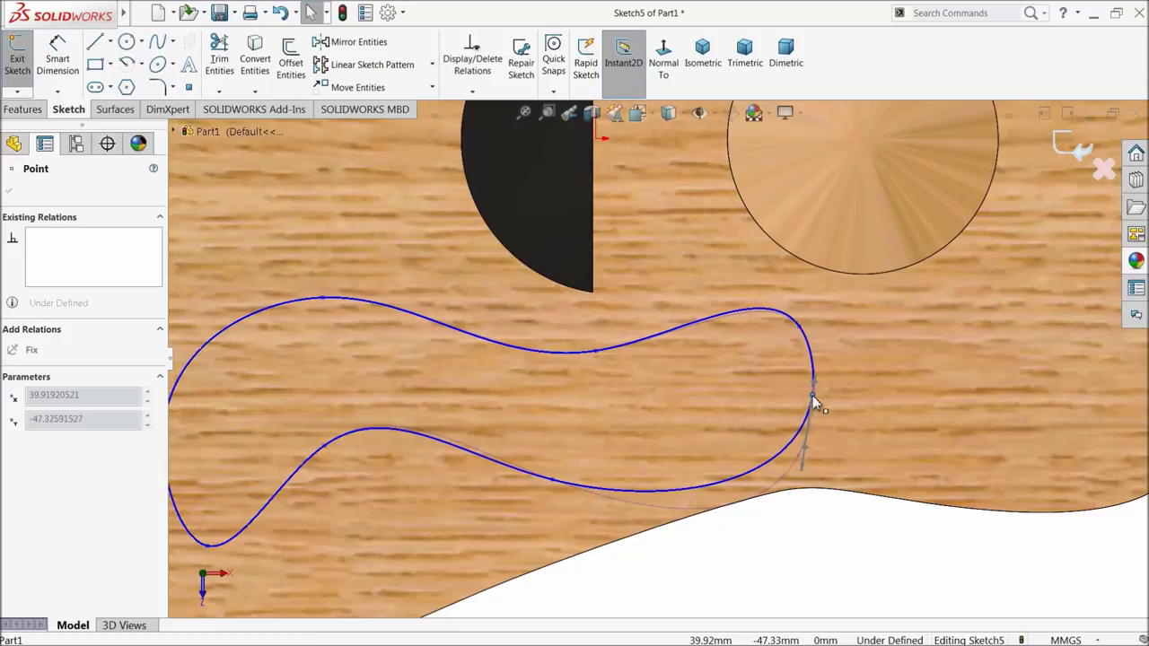
left_click_drag(812, 400, 816, 388)
scroll(550, 485, "up", 3)
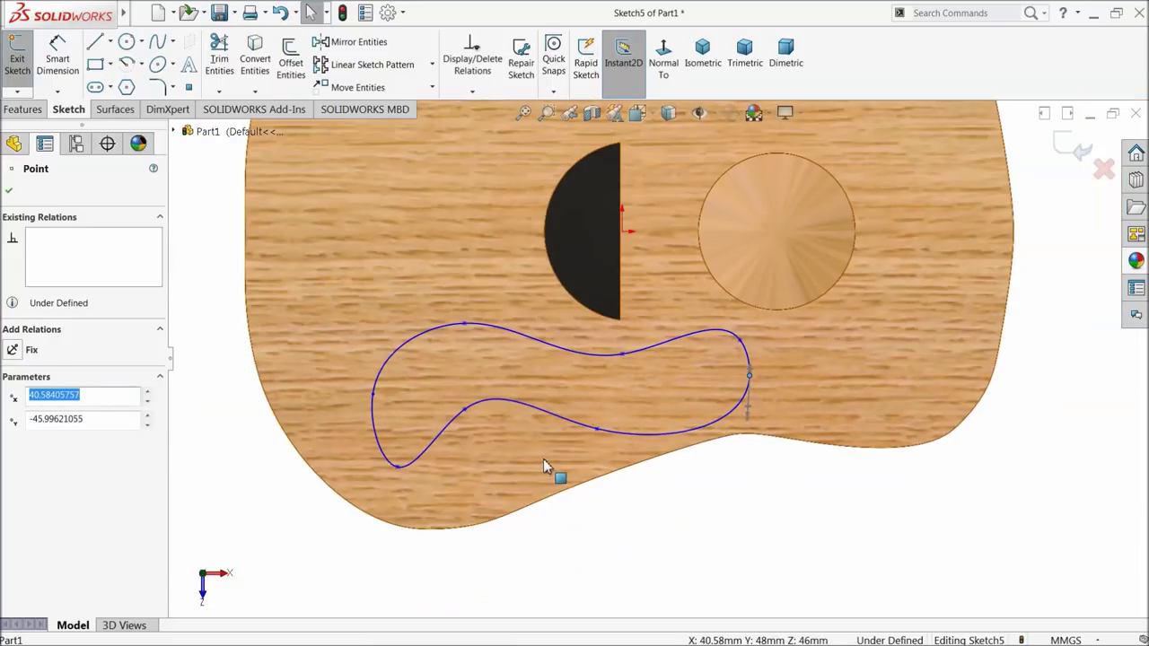
left_click(590, 417)
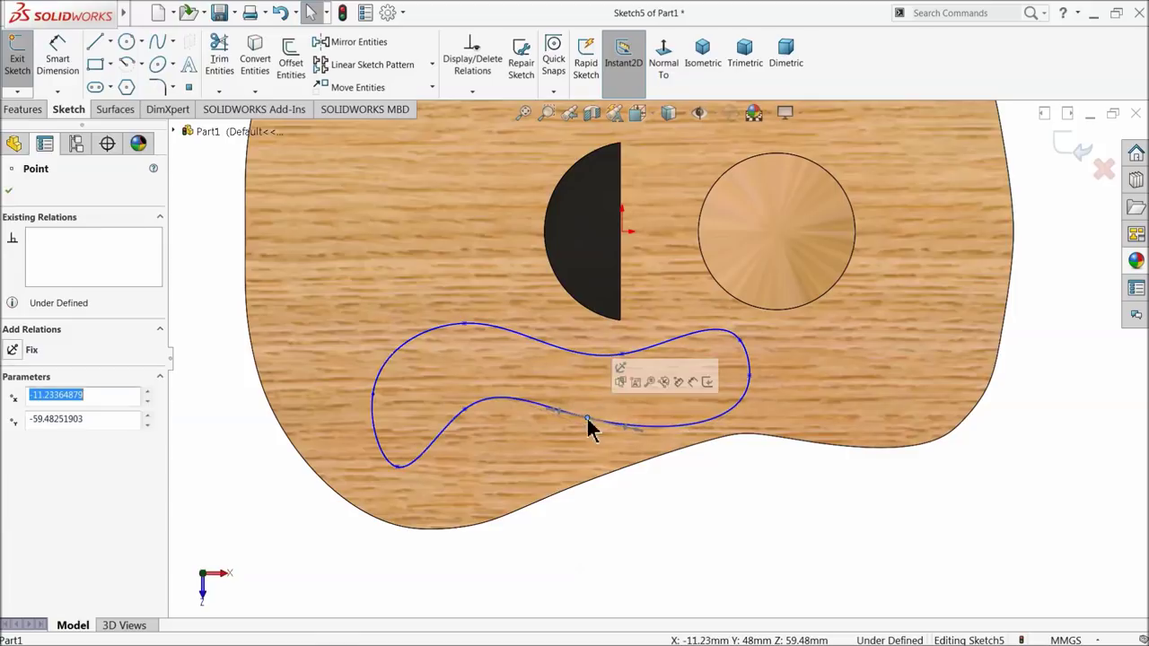
scroll(530, 409, "down", 3)
mouse_move(449, 419)
left_mouse_down()
mouse_move(449, 440)
mouse_move(430, 431)
left_mouse_up()
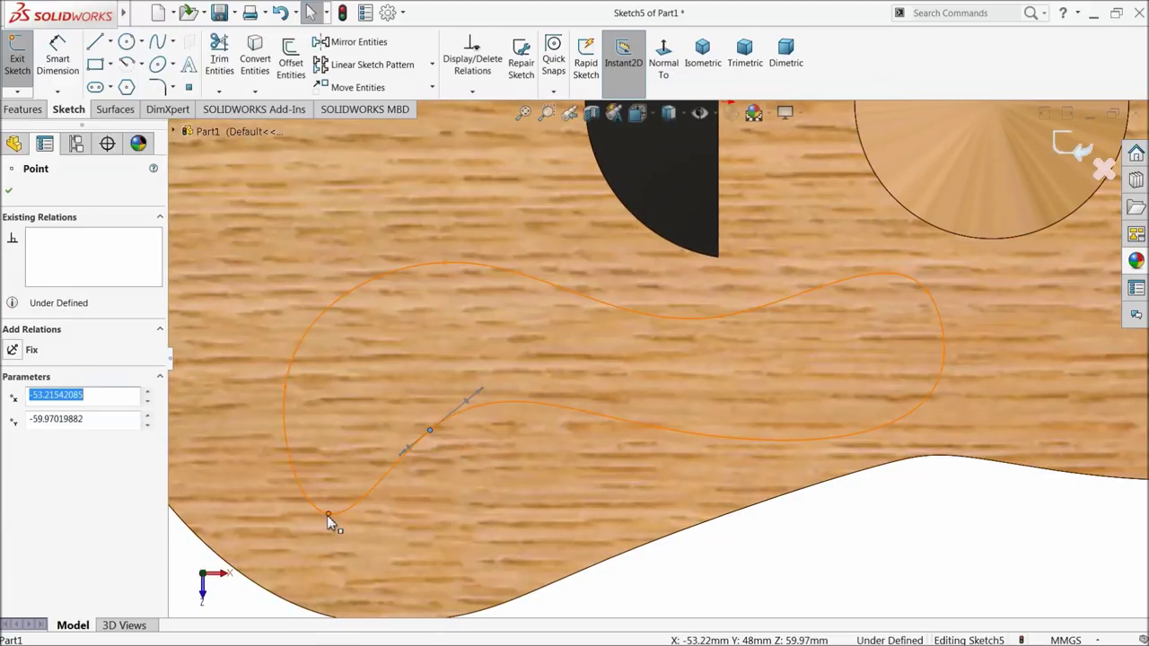
left_click_drag(327, 515, 316, 491)
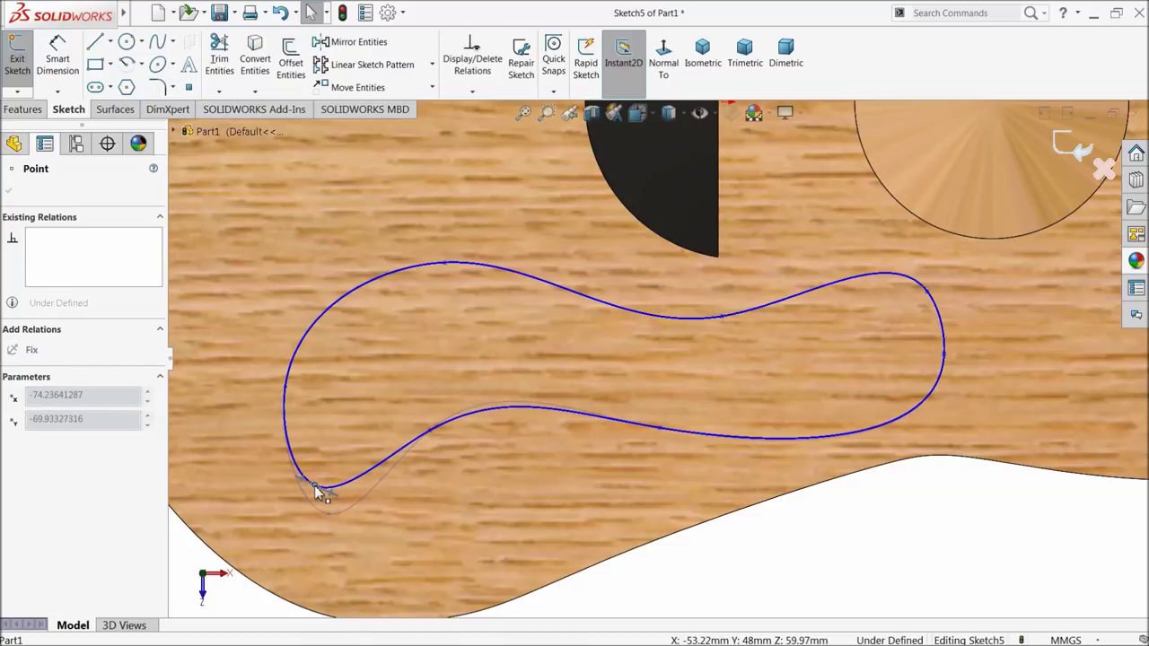
scroll(577, 443, "up", 2)
scroll(727, 379, "up", 2)
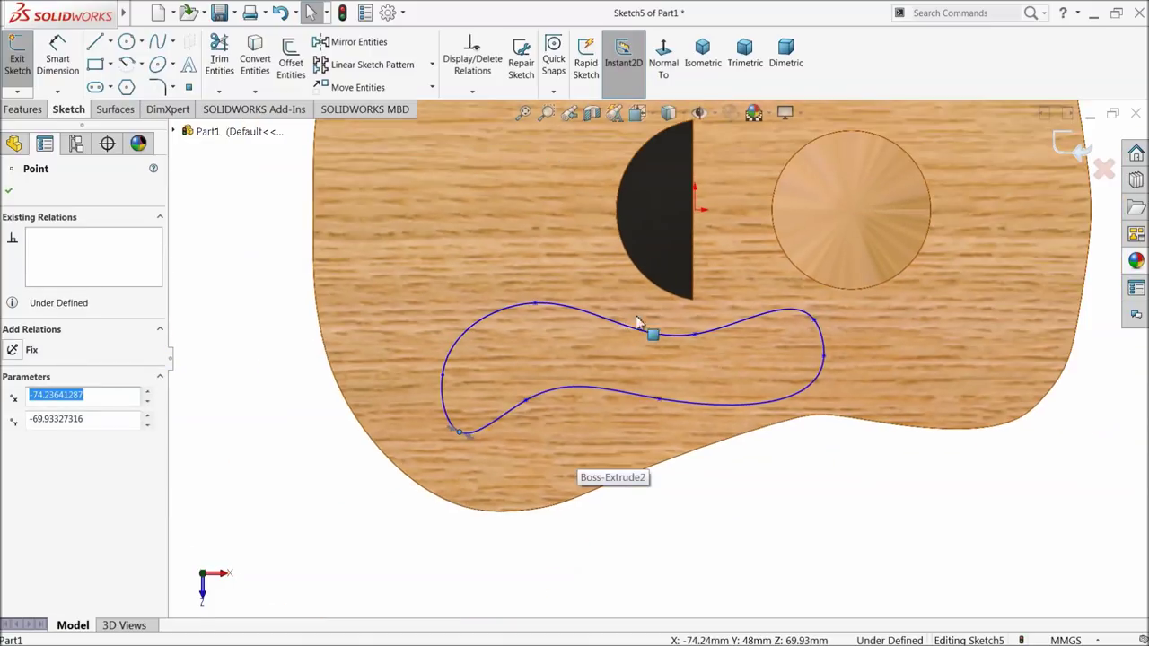
scroll(637, 332, "up", 2)
scroll(709, 341, "up", 2)
scroll(698, 356, "down", 1)
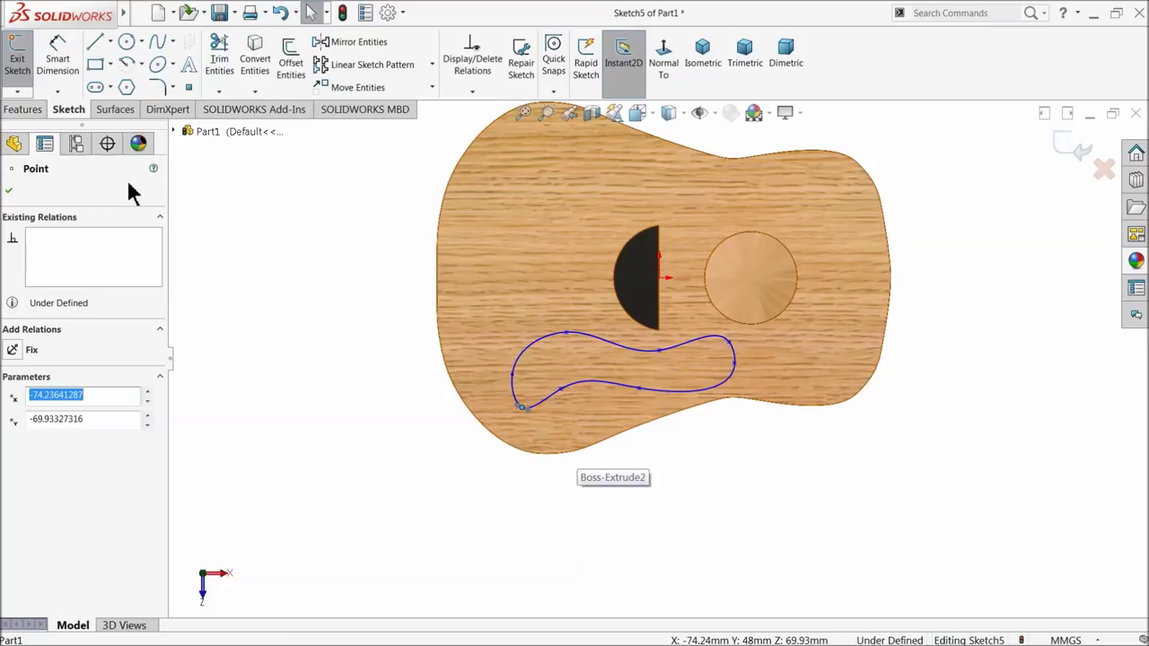
left_click(23, 109)
left_click(27, 63)
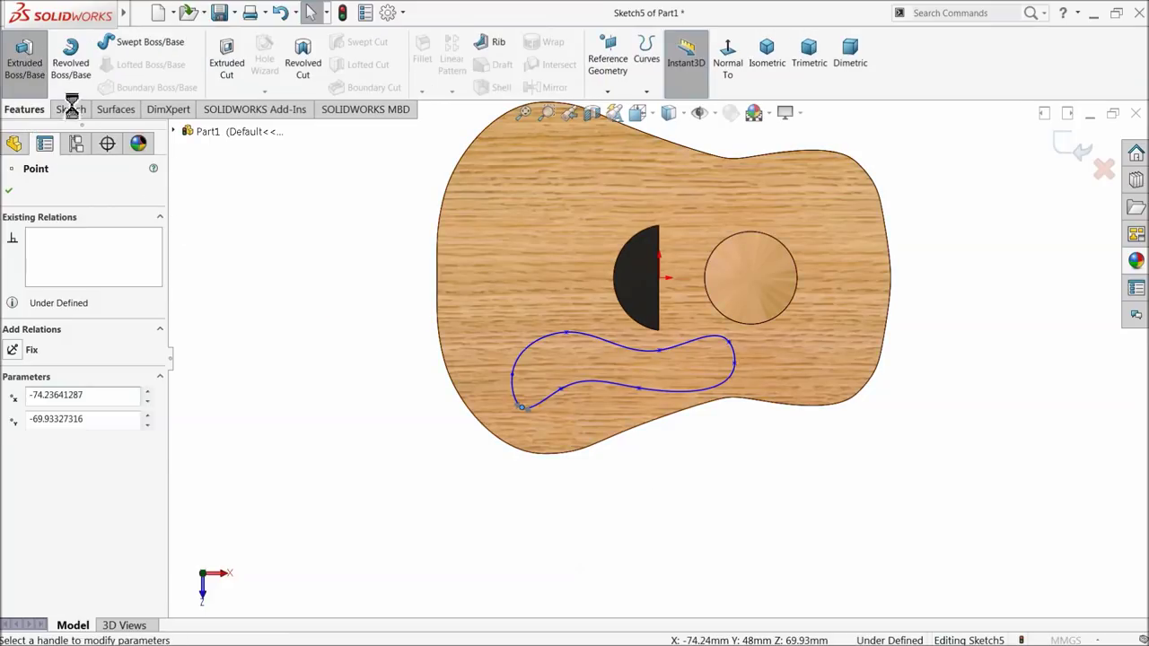
Step: Extrude the spline loop 1.00 mm as Boss-Extrude4 after checking the preview
scroll(86, 345, "down", 1)
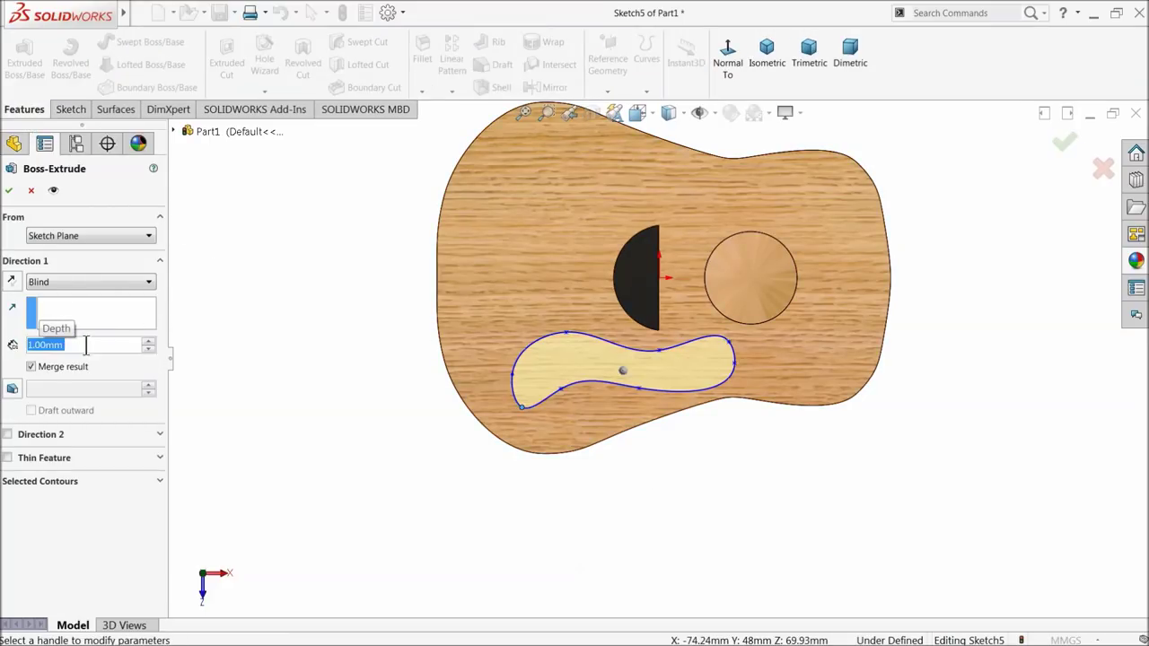
middle_click_drag(311, 425, 308, 375)
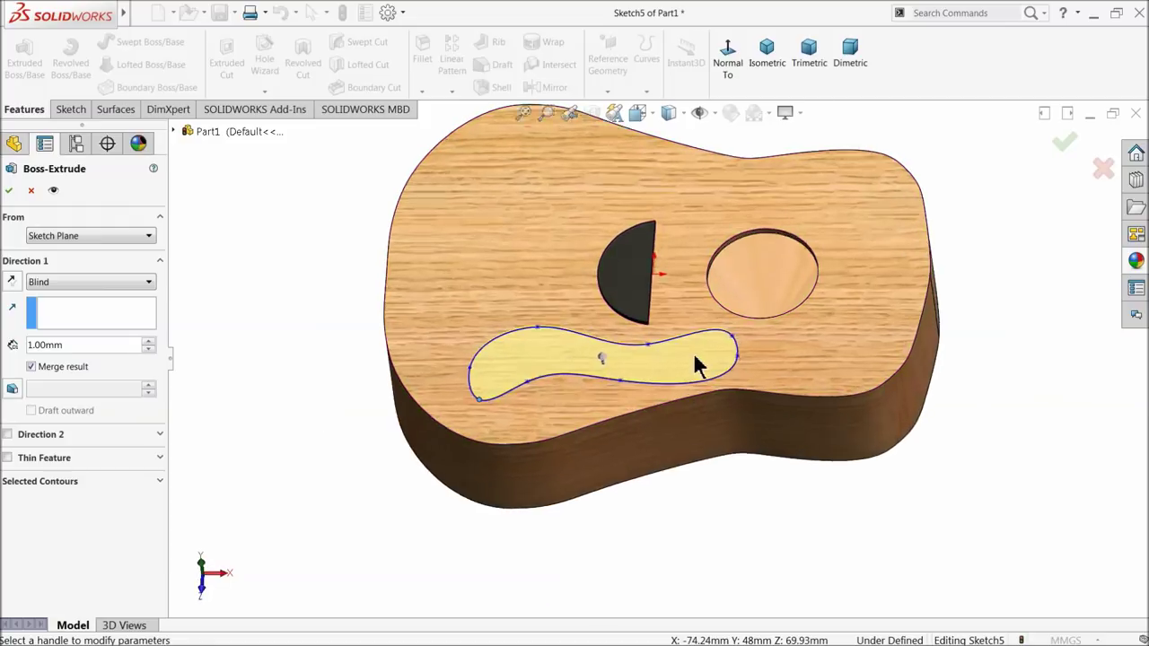
scroll(692, 365, "down", 3)
scroll(615, 372, "down", 3)
left_click(9, 190)
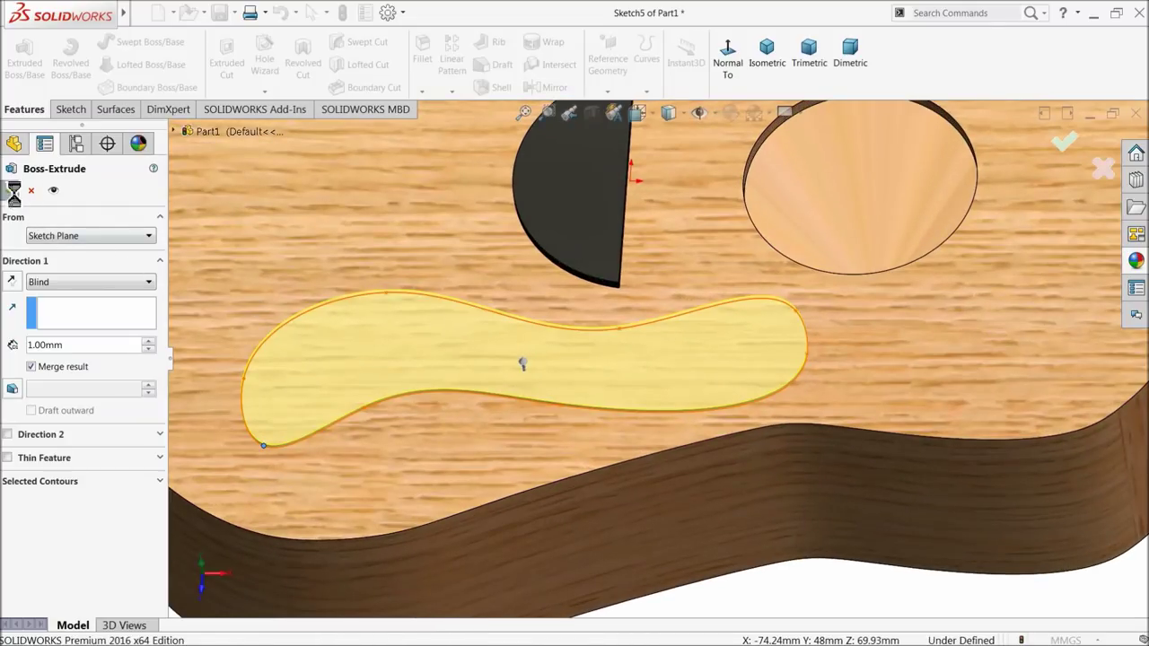
scroll(592, 279, "up", 3)
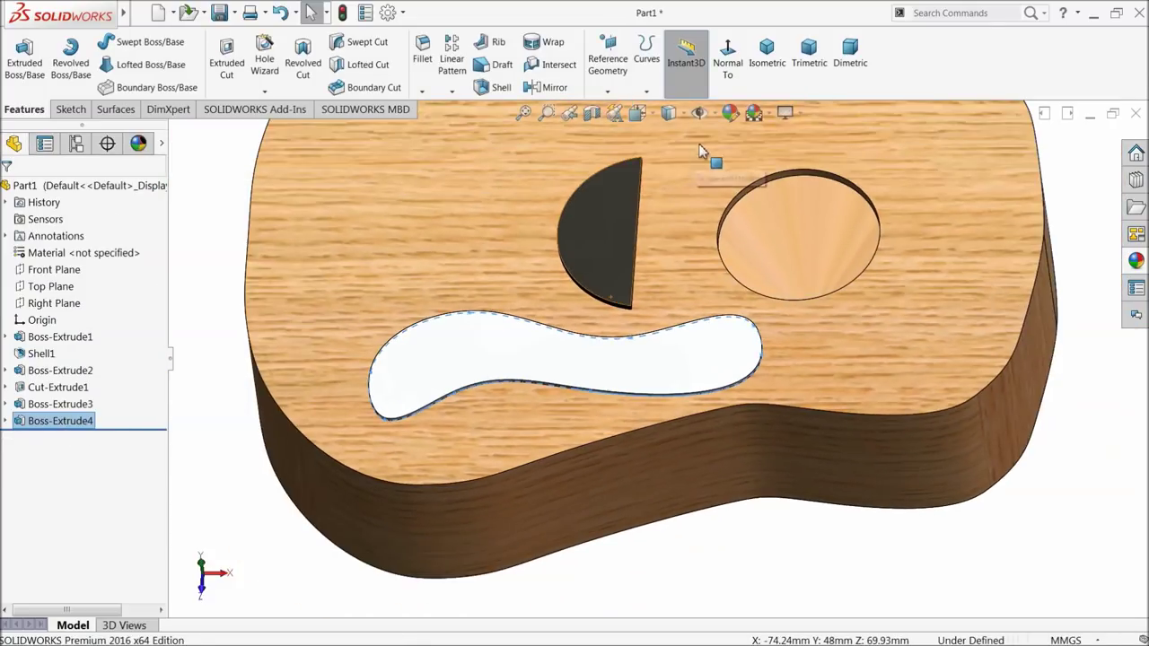
left_click(731, 112)
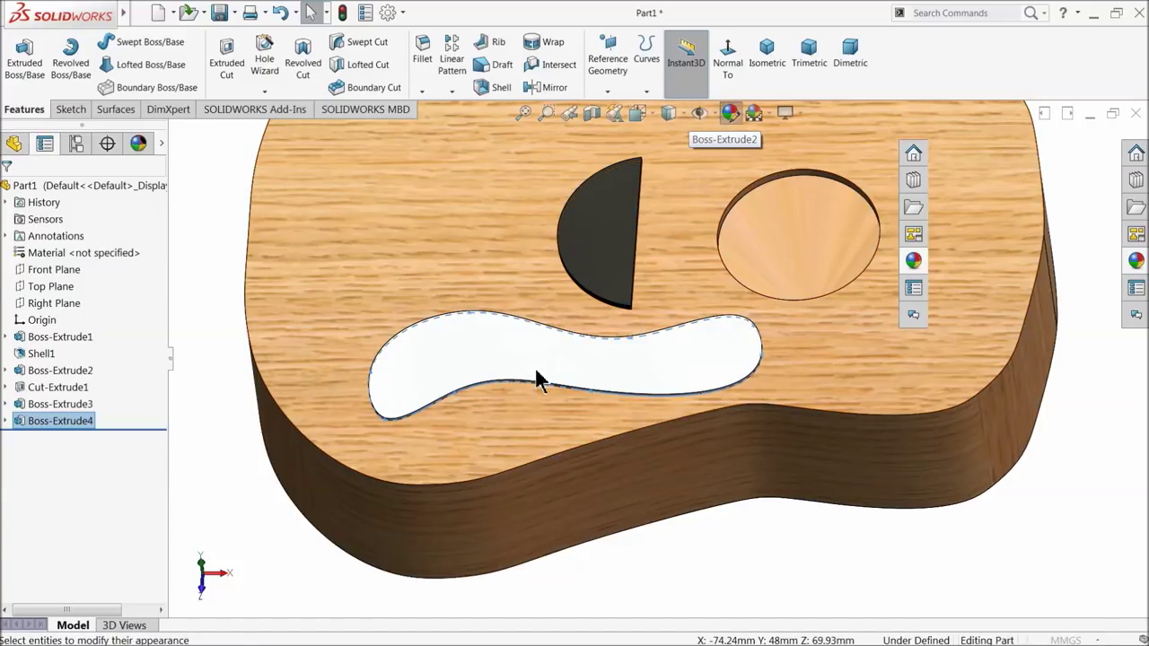
Step: Apply the black colour swatch to the Boss-Extrude4 pickguard plate
left_click(117, 550)
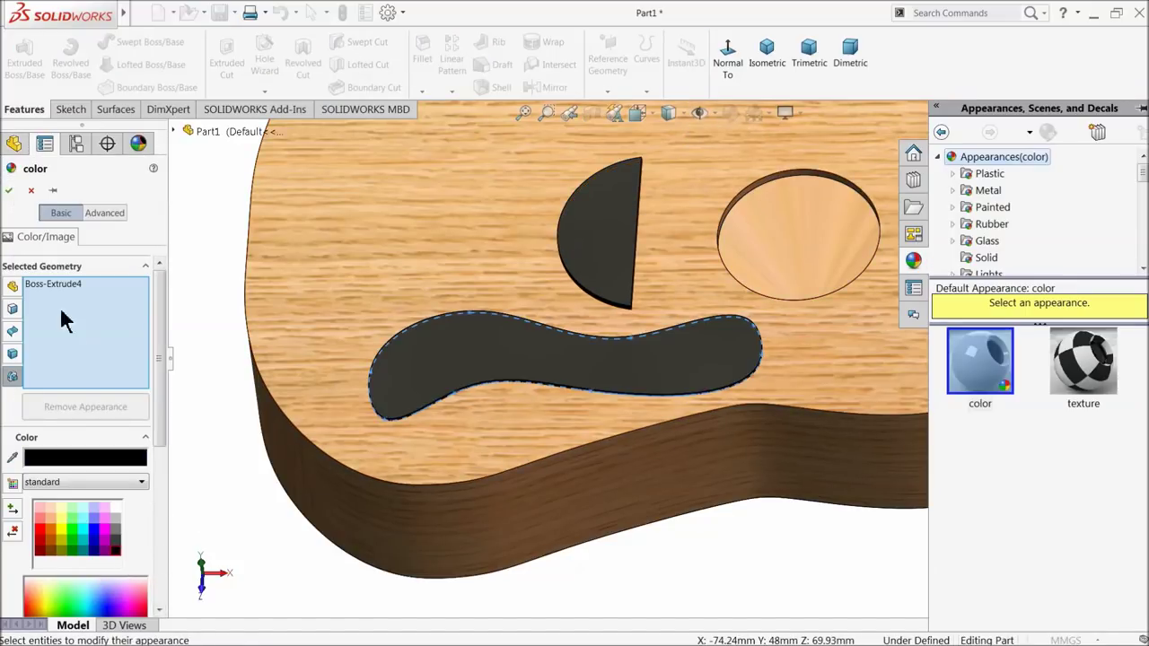
left_click(11, 192)
scroll(423, 353, "up", 5)
mouse_move(410, 275)
middle_mouse_down()
mouse_move(409, 311)
mouse_move(412, 257)
mouse_move(407, 274)
middle_mouse_up()
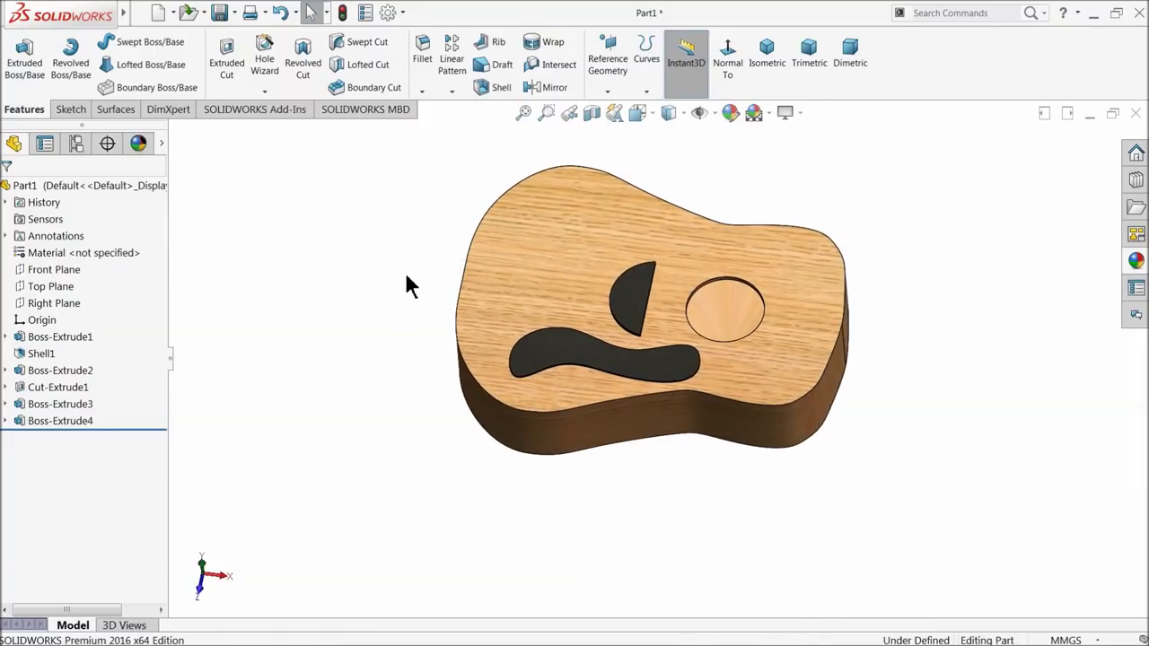
scroll(636, 368, "down", 3)
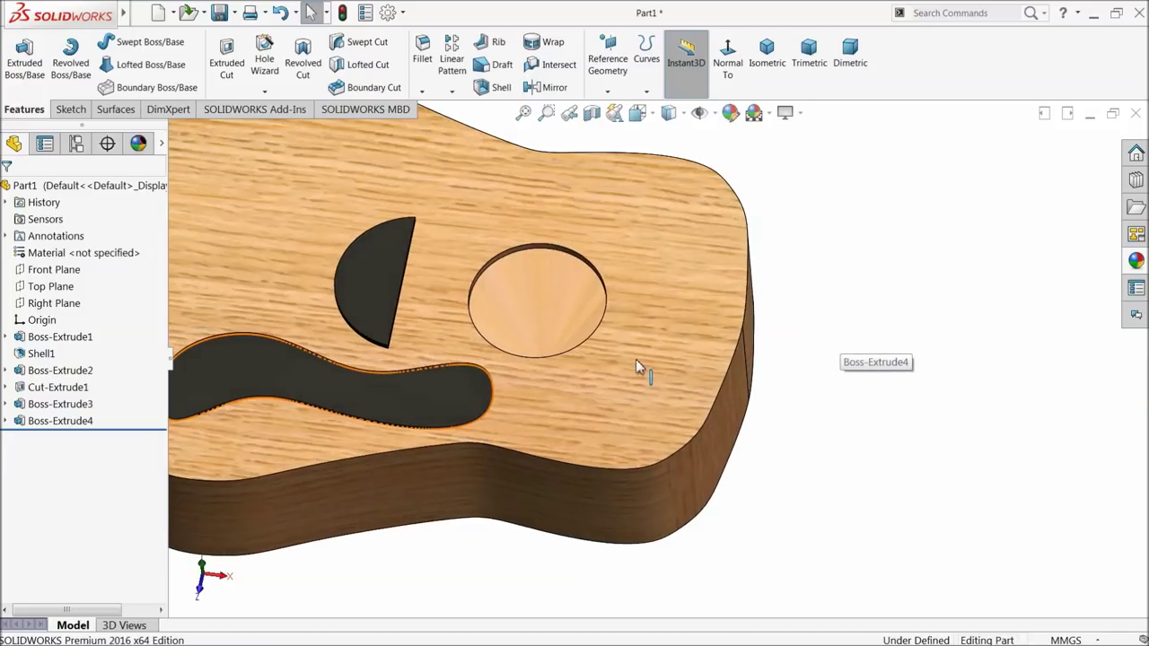
left_click(637, 363)
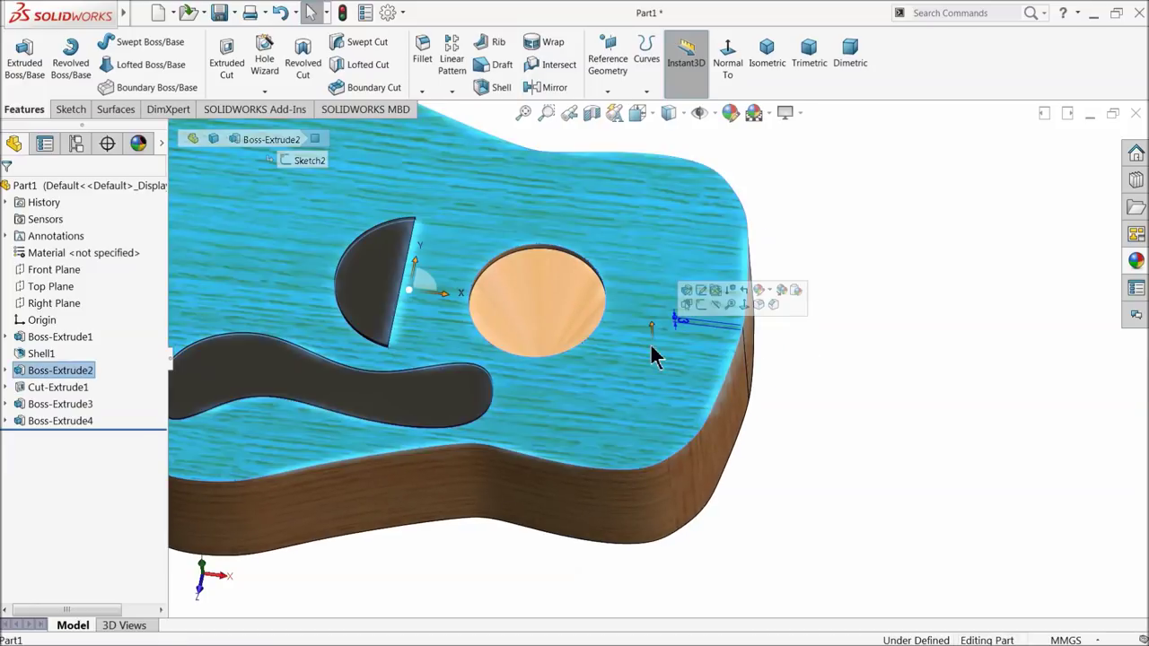
Step: Start a sketch normal to the top face and draw a centerline rightward from the half-round edge
left_click(701, 305)
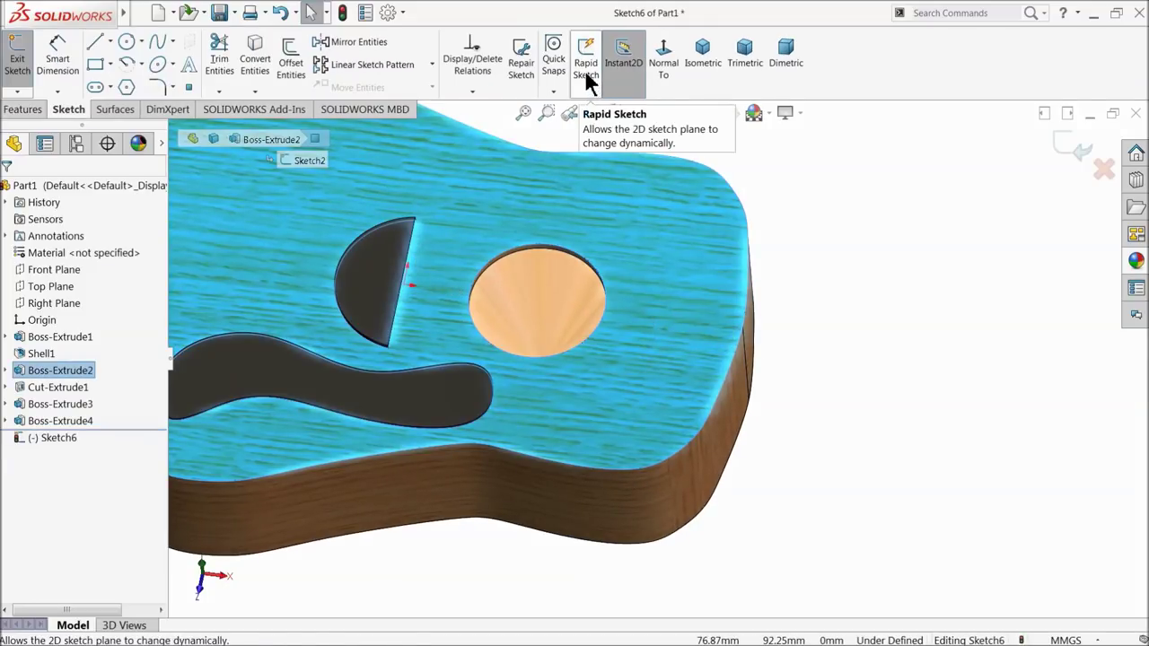
left_click(664, 79)
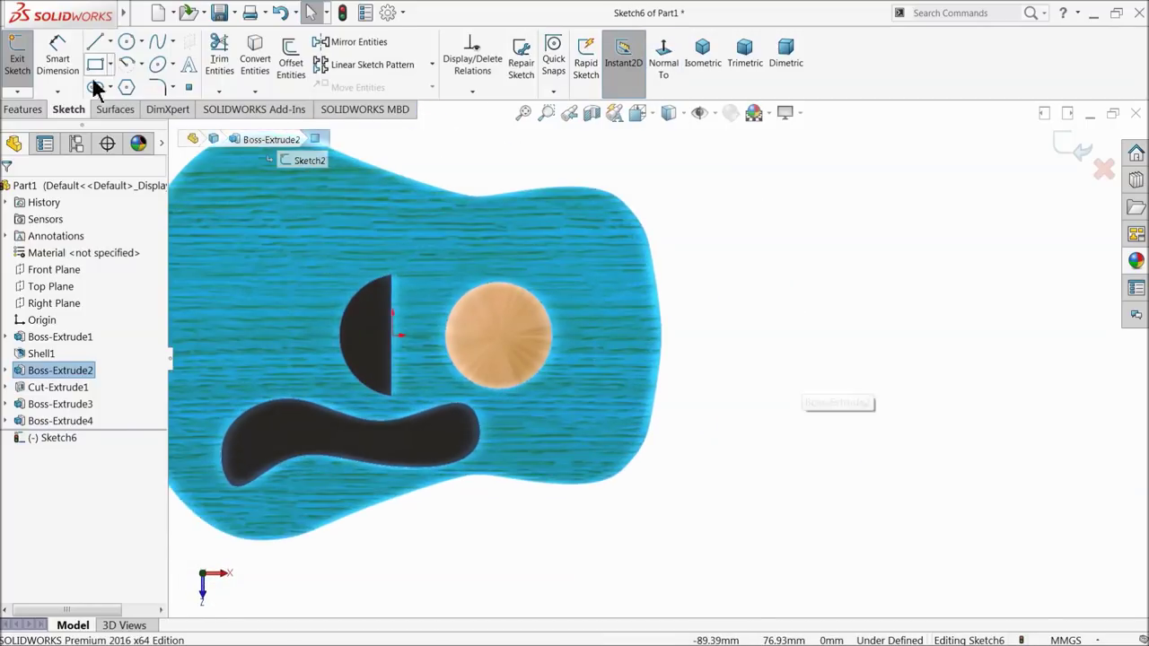
left_click(108, 42)
left_click(128, 79)
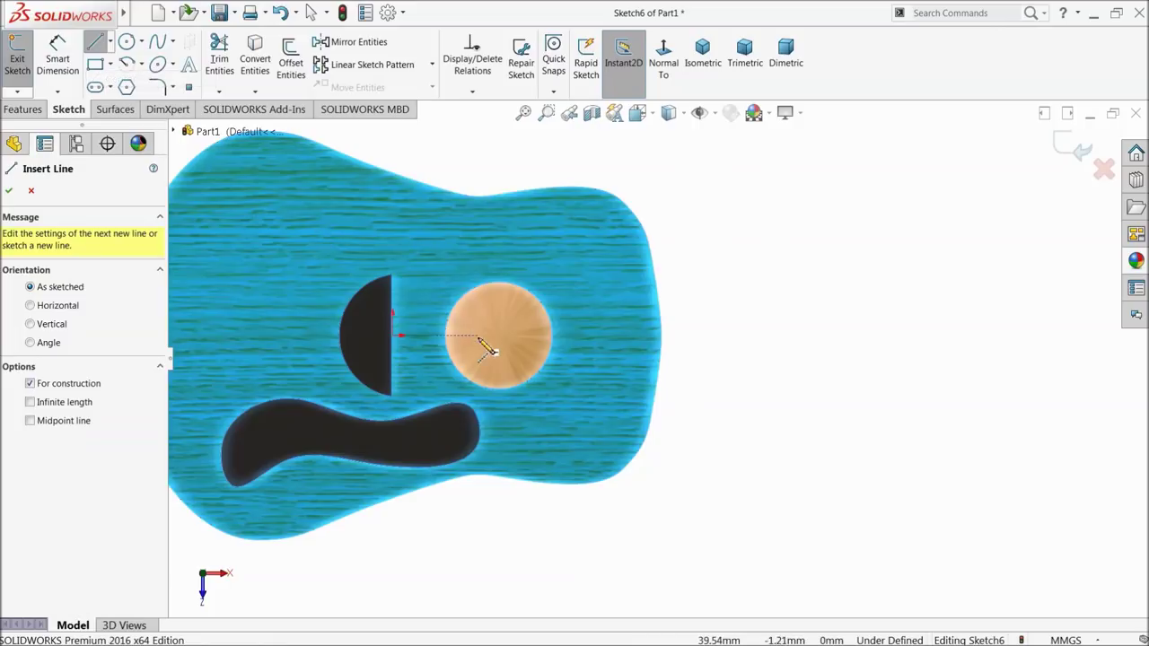
left_click(392, 336)
scroll(681, 364, "up", 3)
left_click(902, 343)
Step: Give the centerline a Horizontal relation
right_click(938, 254)
left_click(992, 293)
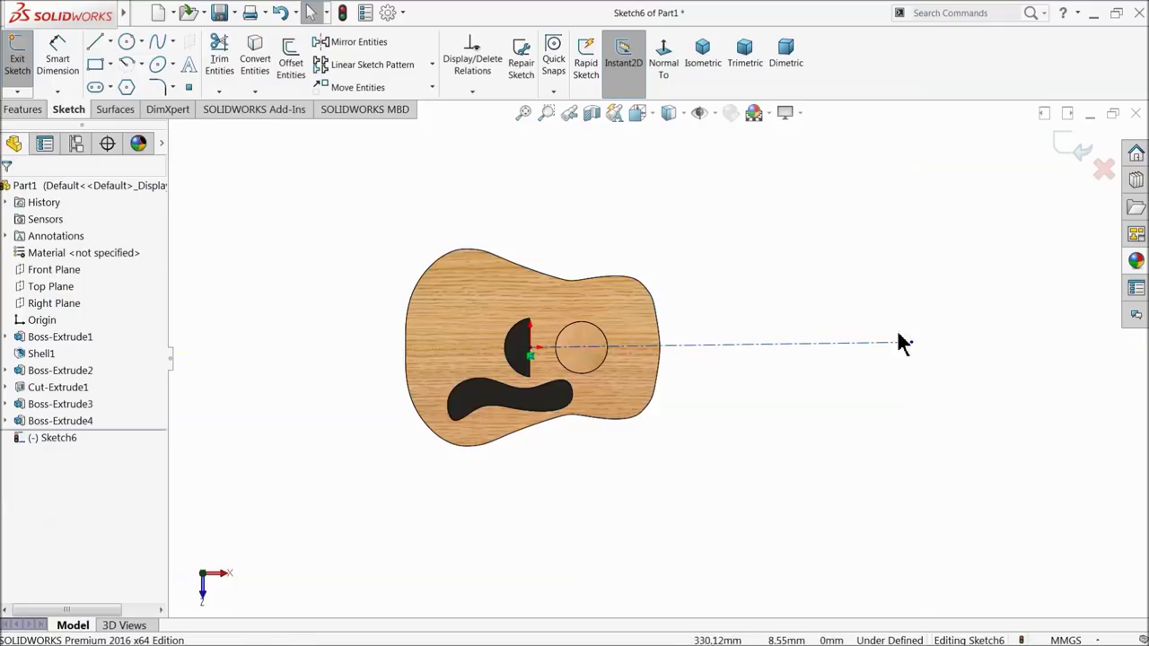
left_click(754, 344)
left_click(790, 302)
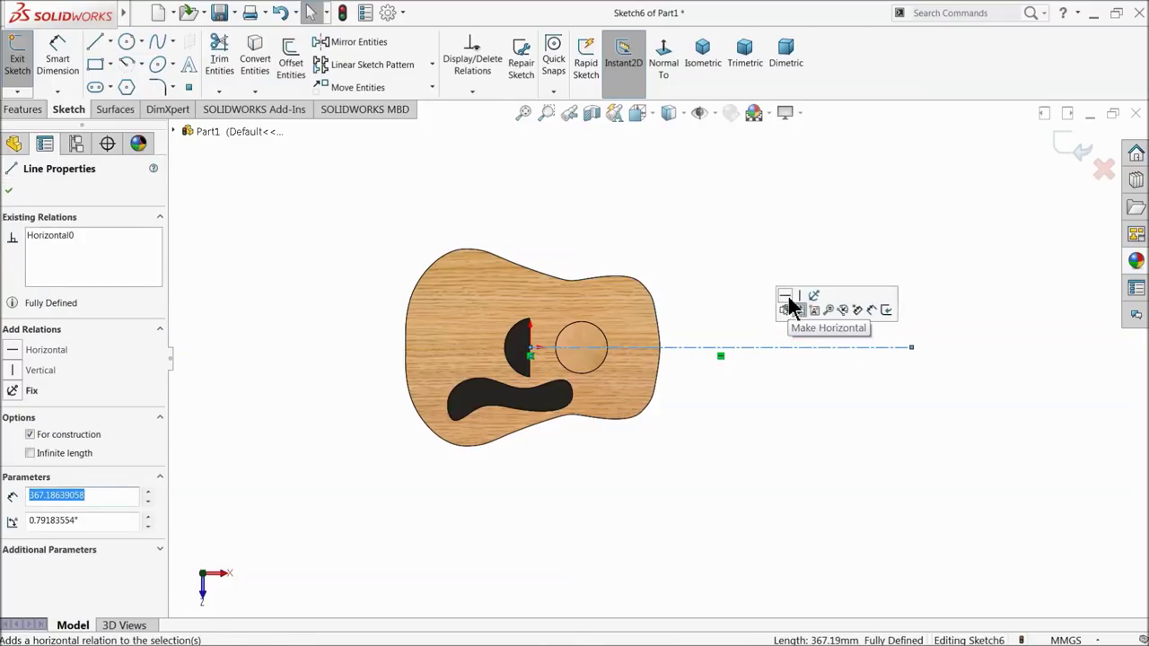
scroll(781, 360, "down", 2)
scroll(603, 348, "down", 1)
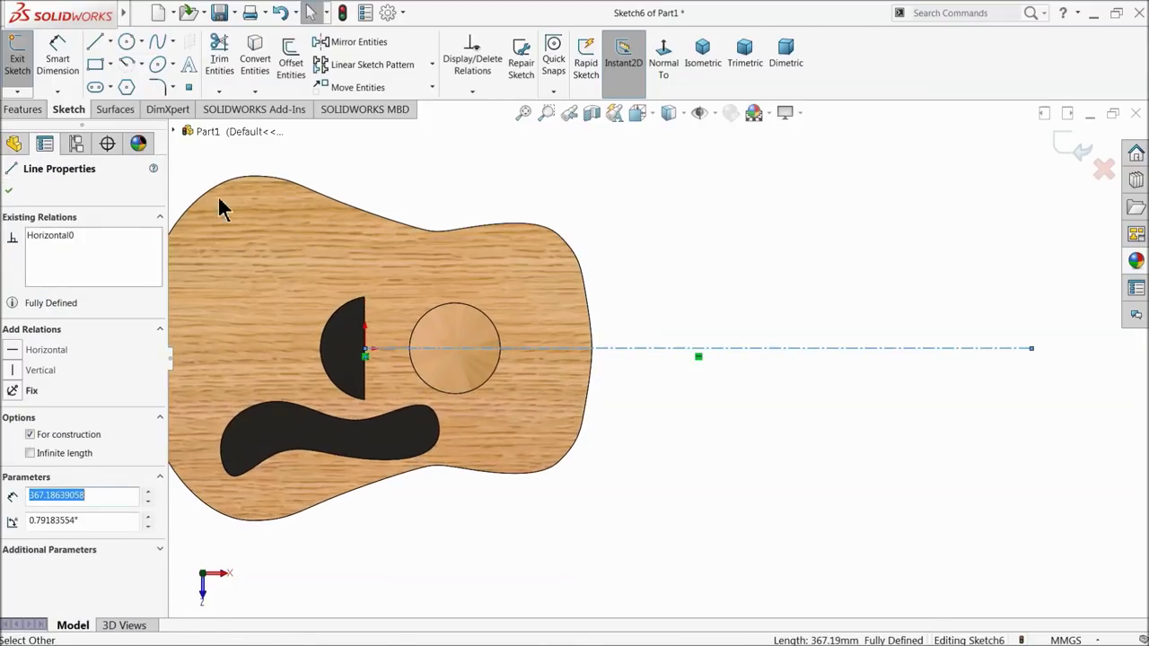
left_click(97, 66)
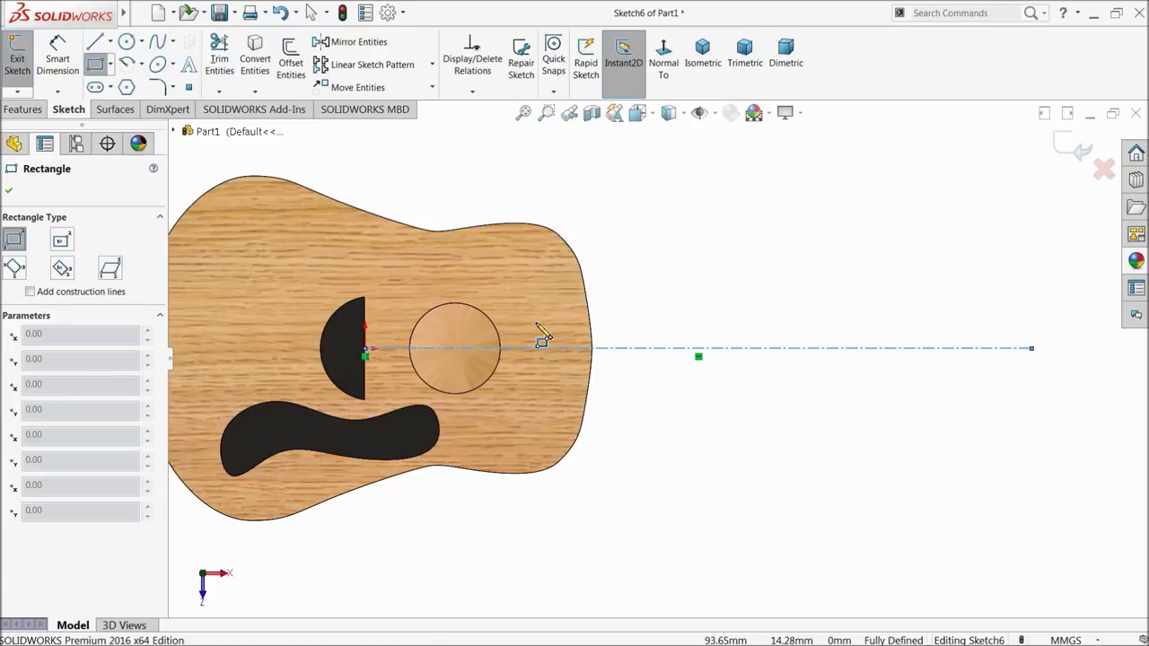
Step: Draw a construction corner rectangle with diagonals from inside the guitar body past the centerline end
left_click(29, 293)
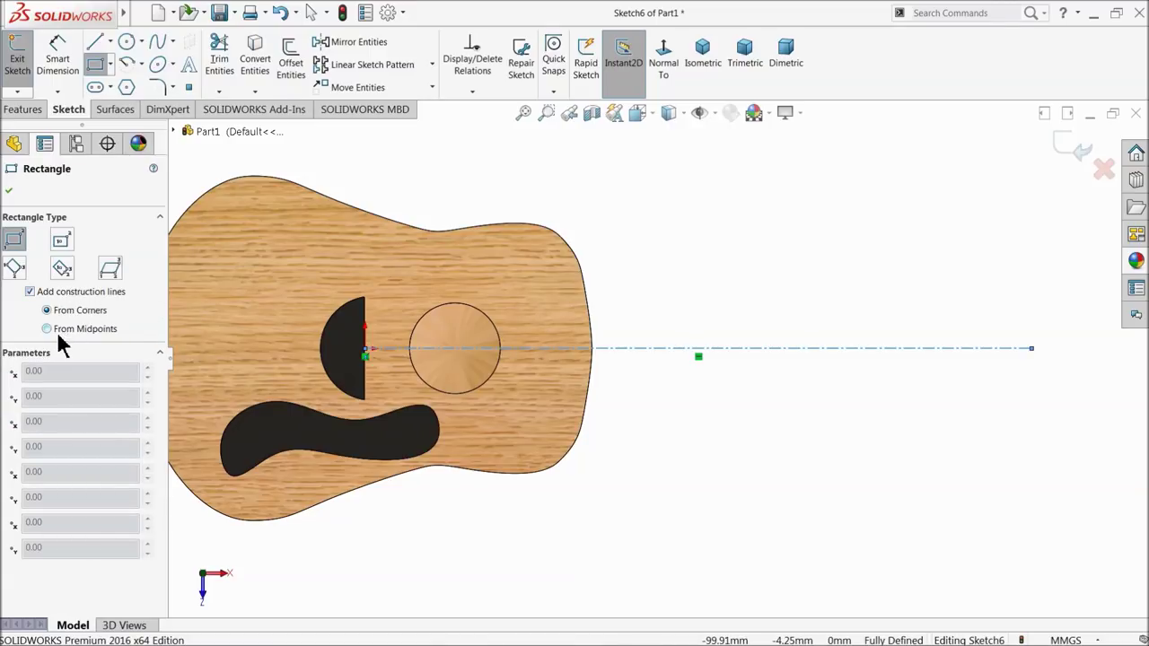
left_click(524, 310)
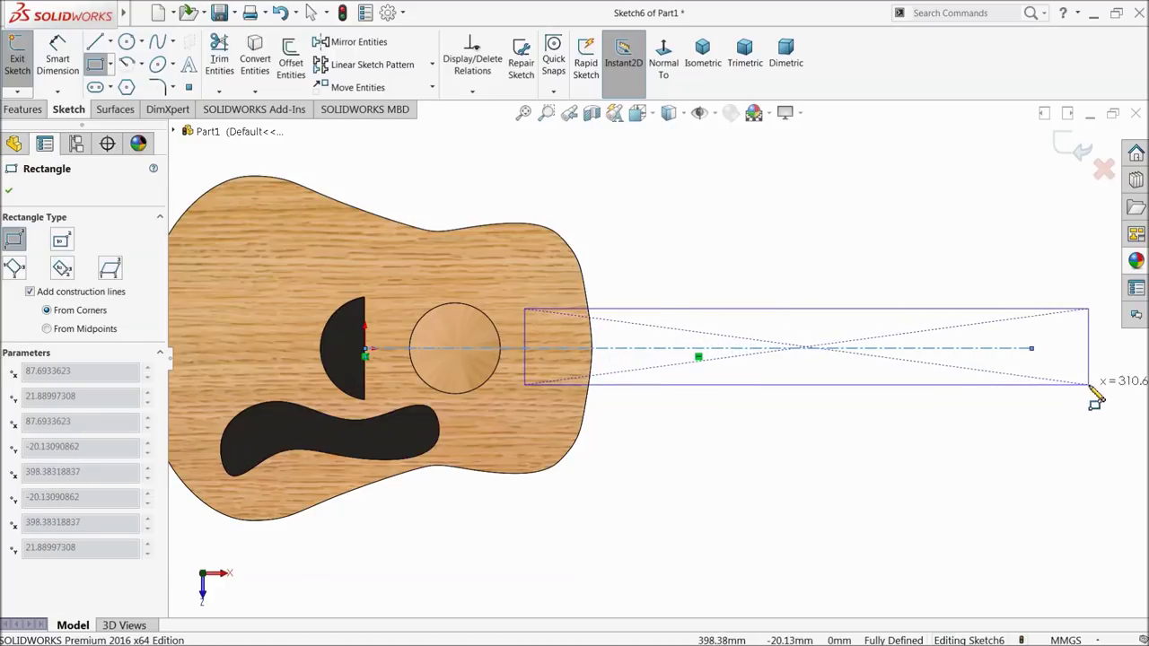
scroll(1082, 397, "up", 1)
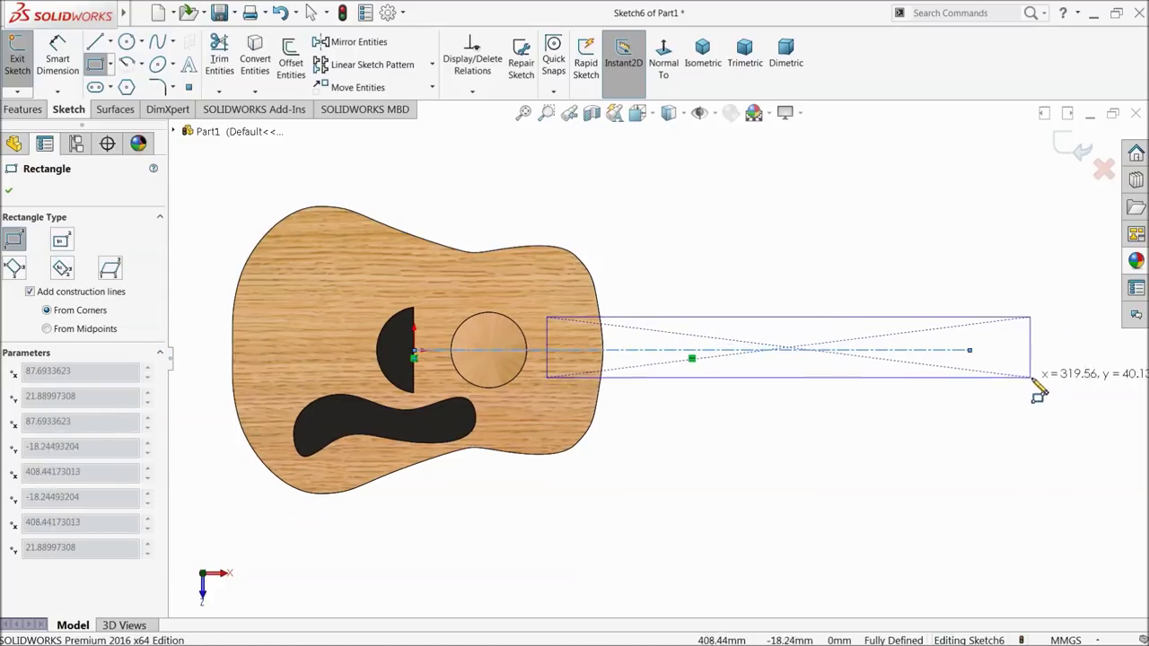
left_click(1084, 375)
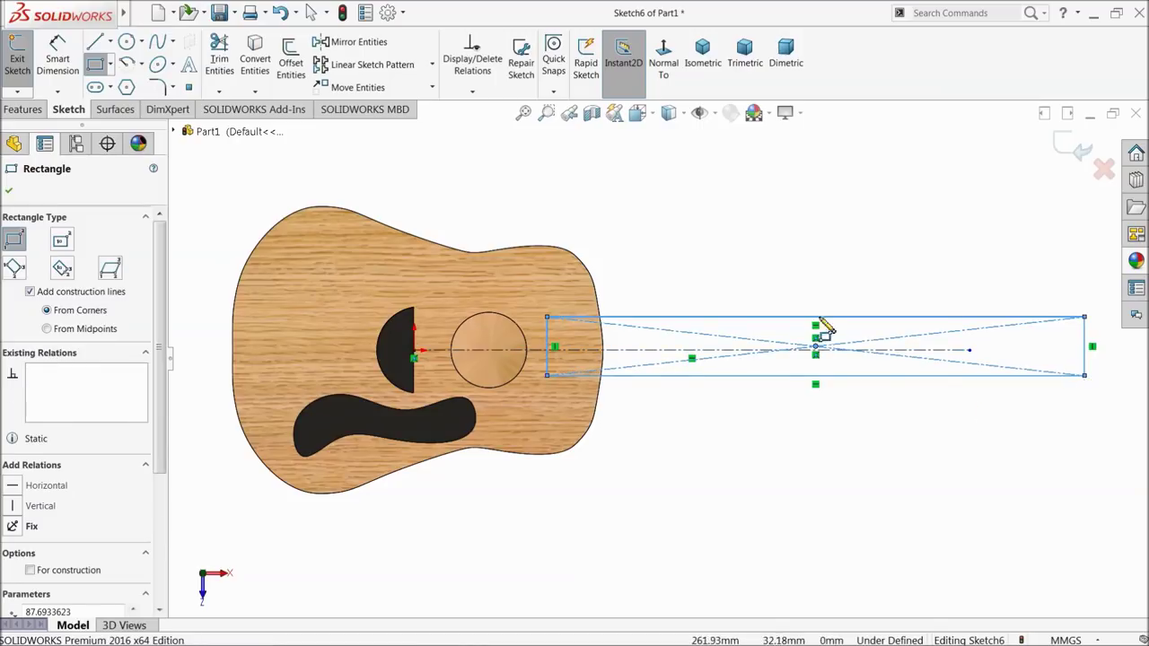
left_click(31, 572)
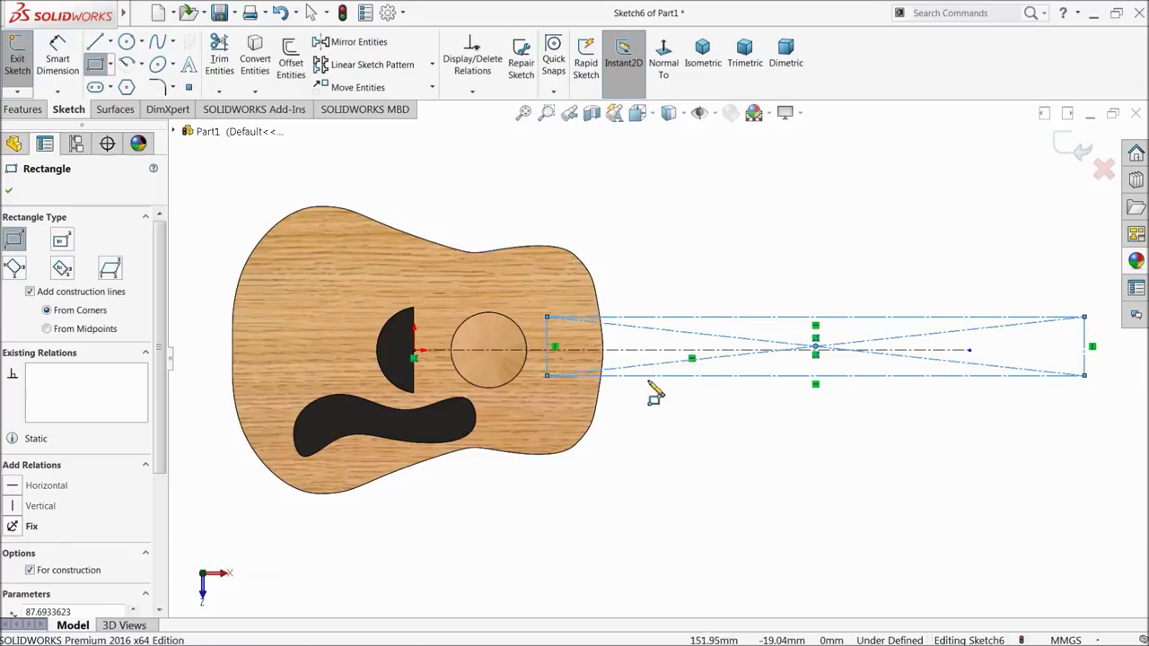
left_click(10, 191)
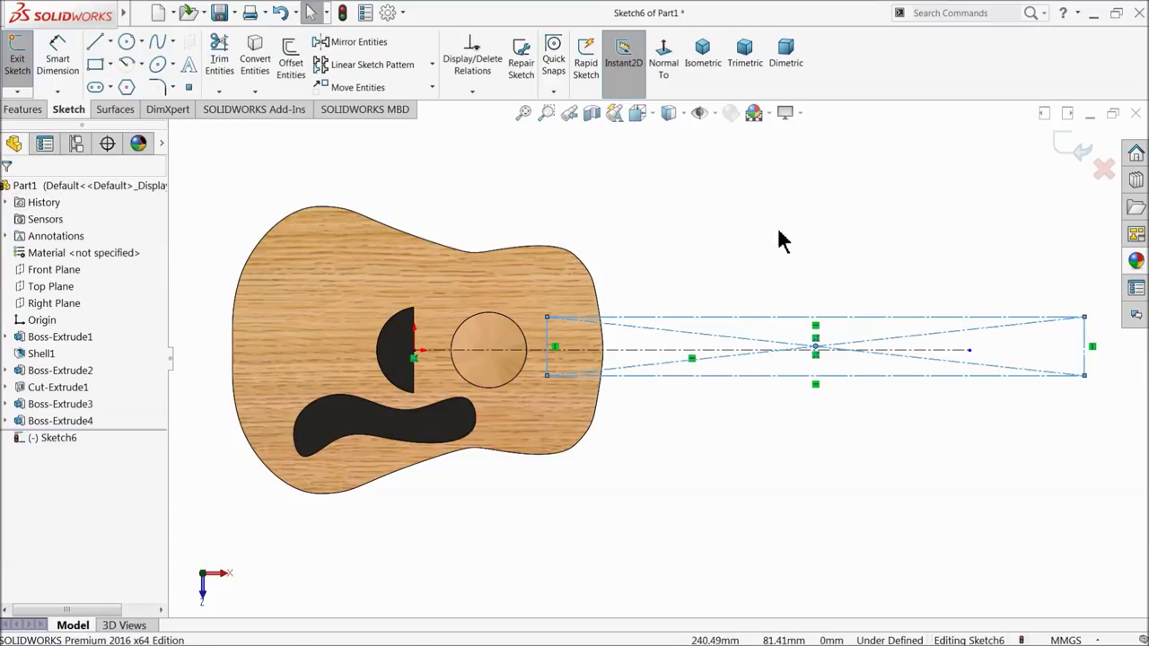
Step: Make the rectangle's top and bottom edges parallel to the centerline
scroll(585, 359, "down", 3)
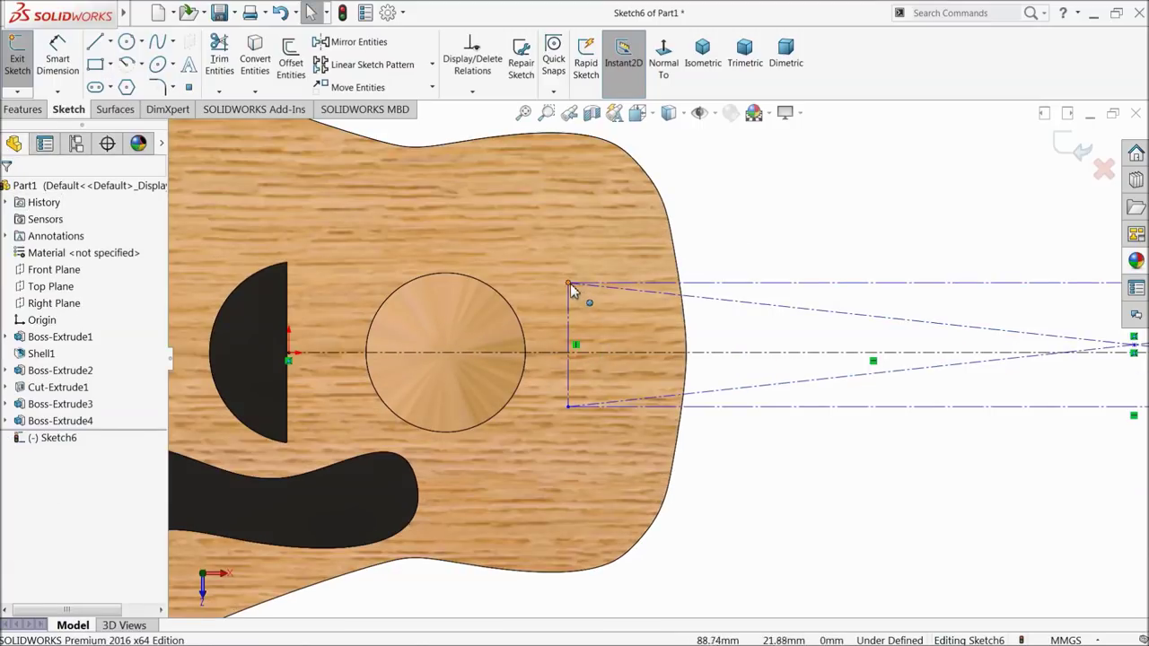
left_click(626, 285)
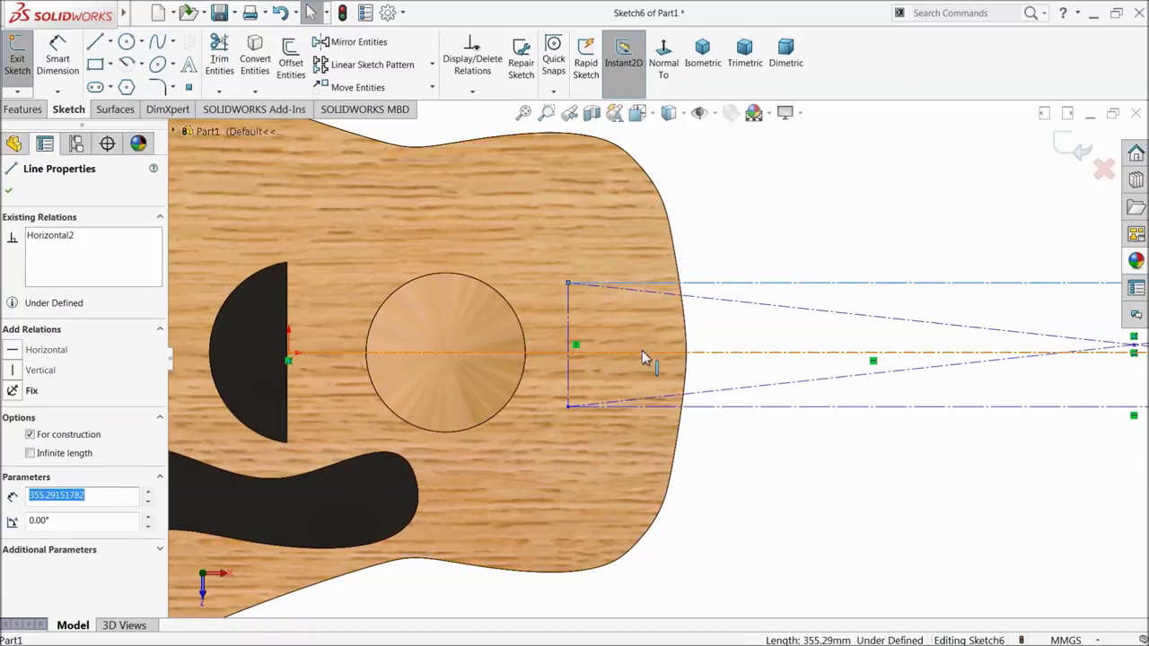
left_click(642, 353, "ctrl")
left_click(666, 408, "ctrl")
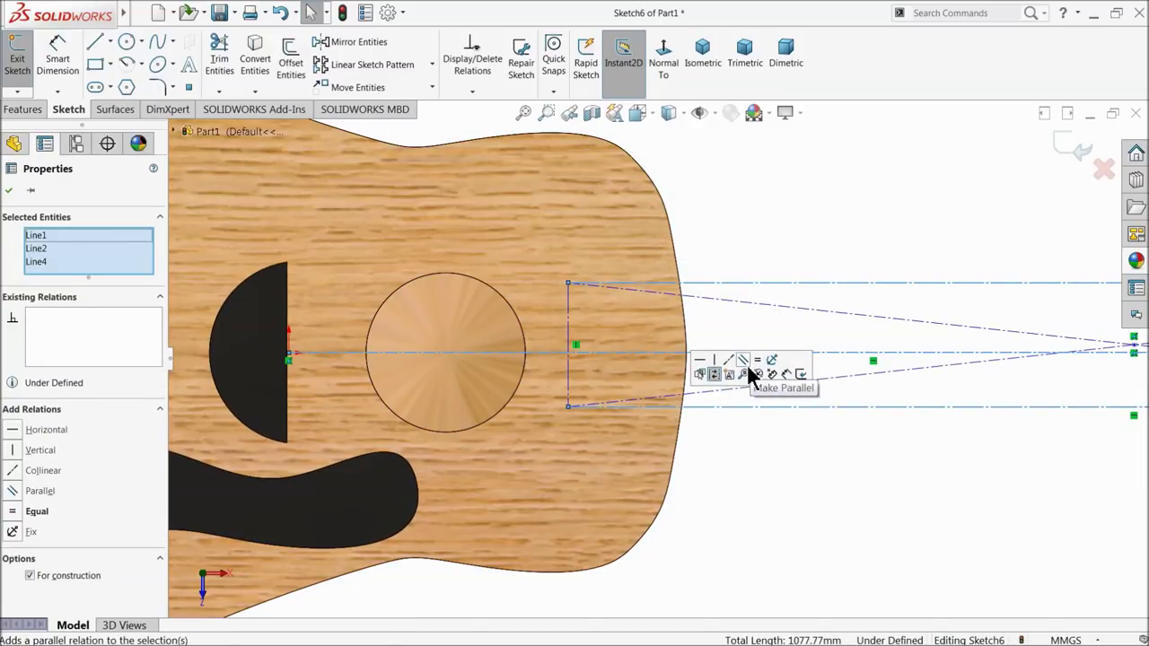
left_click(762, 221)
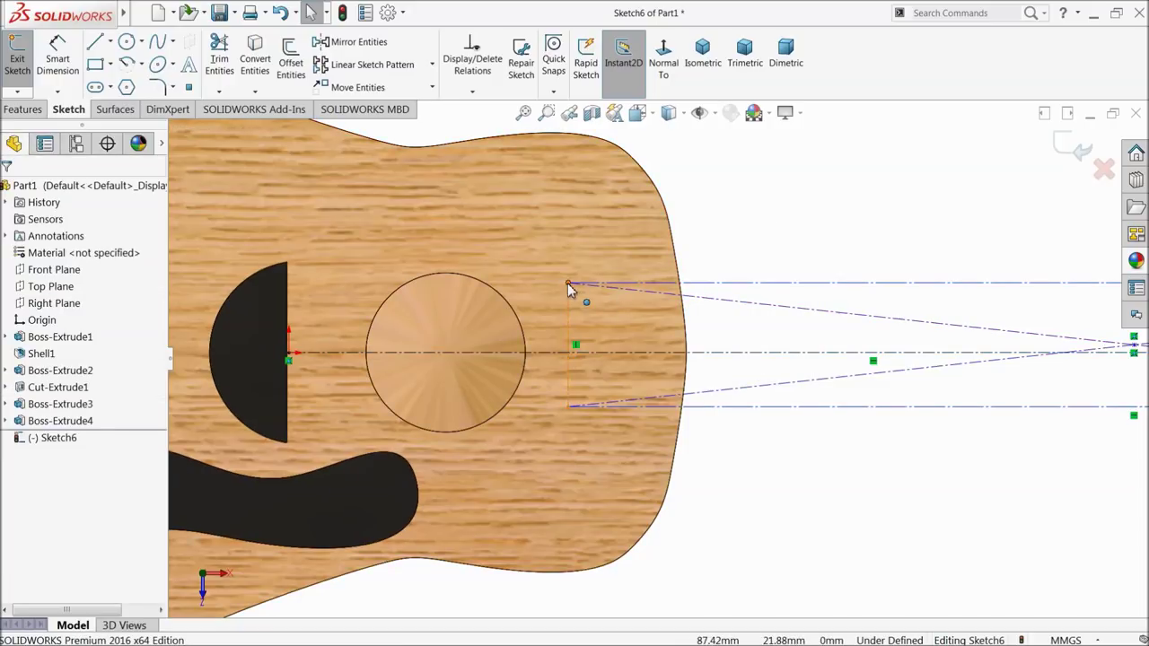
Step: Make the rectangle's two left corners symmetric about the centerline
left_click_drag(567, 284, 567, 405)
left_click(567, 283, "ctrl")
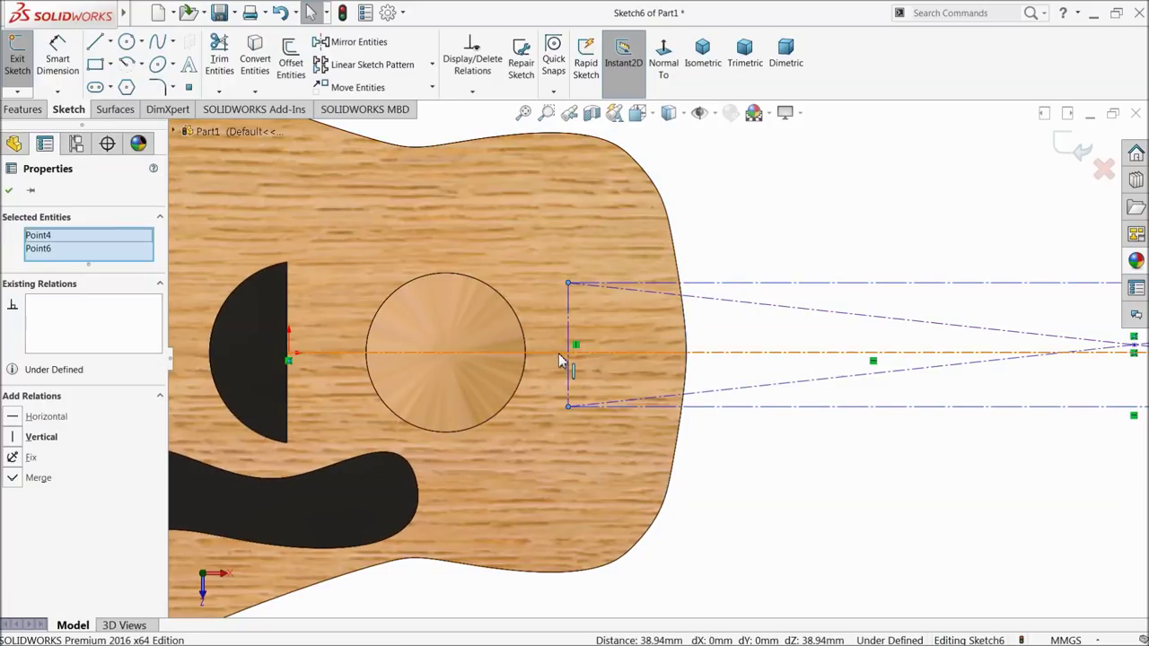
left_click(558, 352, "ctrl")
left_click(594, 310)
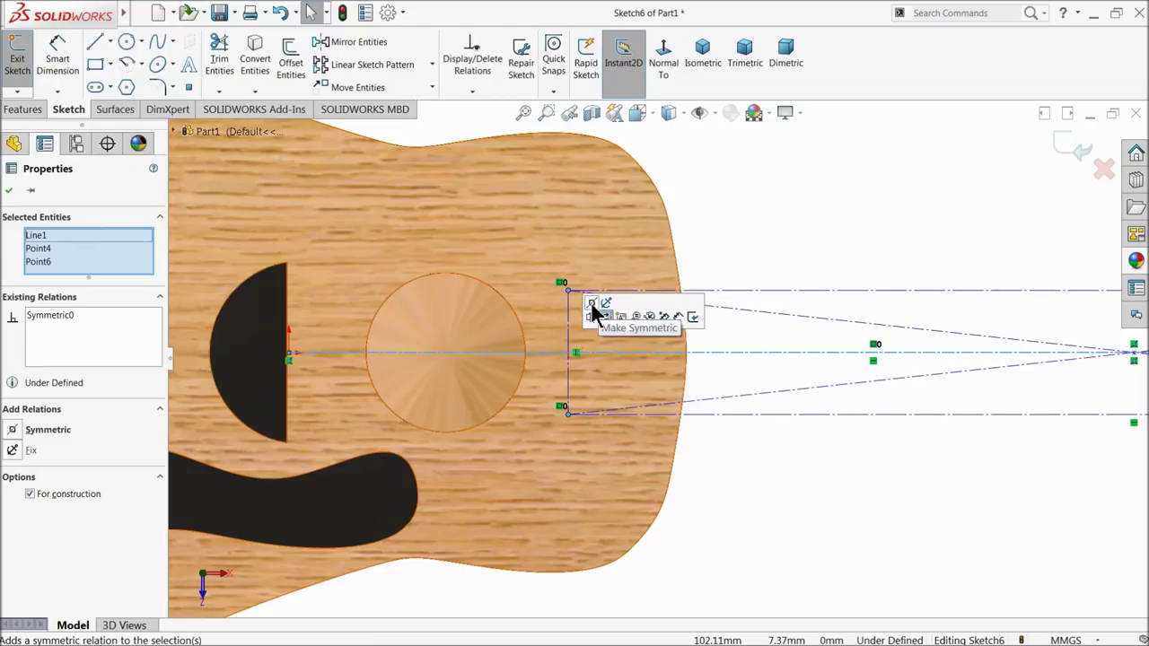
key("Escape")
Step: Start Smart Dimension on the rectangle's left end edge
left_click(58, 54)
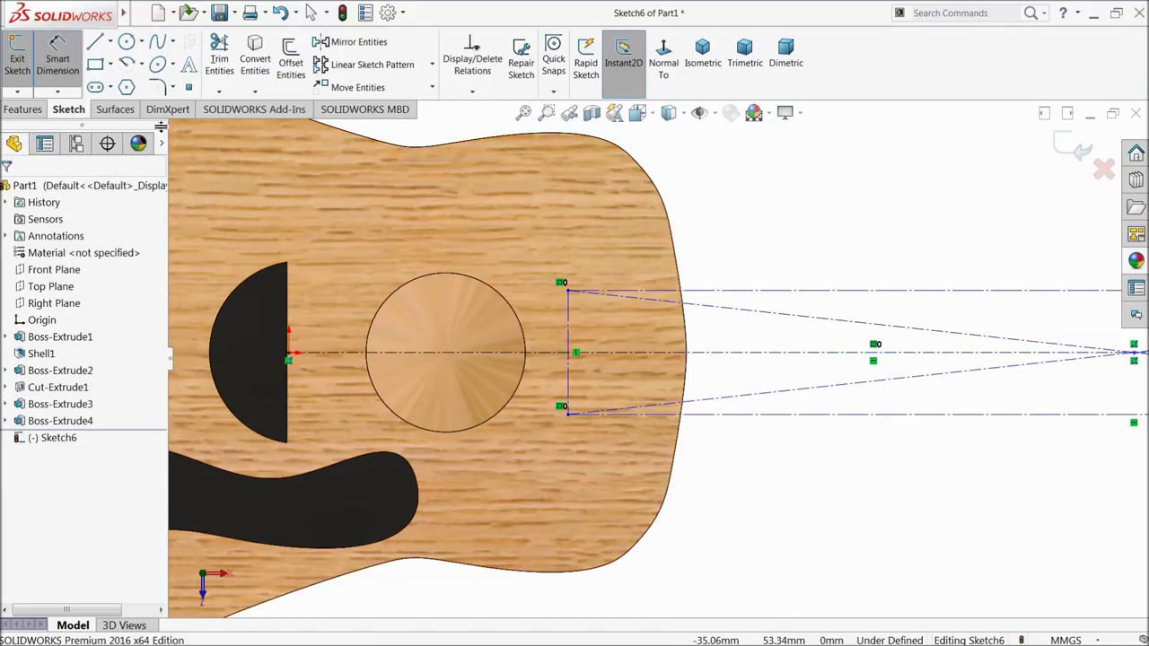
scroll(572, 366, "down", 2)
left_click(582, 336)
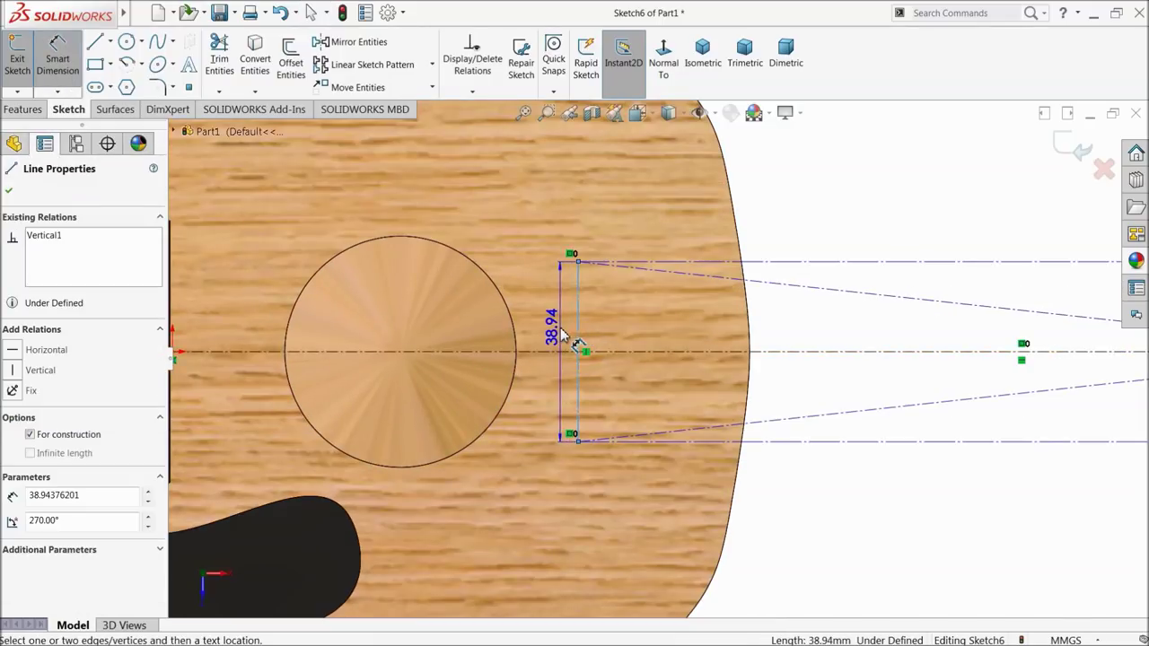
Step: Set the neck rectangle's left end edge width to 30 mm
left_click(558, 325)
type("30")
left_click(487, 332)
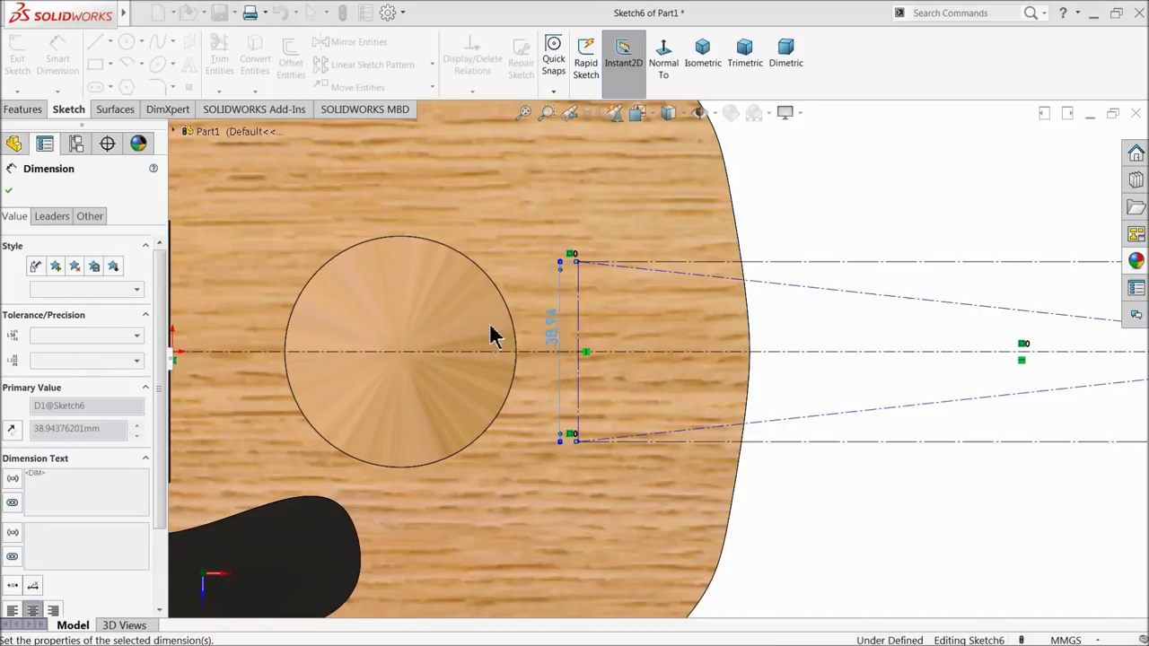
scroll(526, 324, "up", 3)
scroll(592, 350, "up", 2)
scroll(905, 400, "up", 1)
scroll(909, 395, "up", 1)
scroll(910, 390, "down", 2)
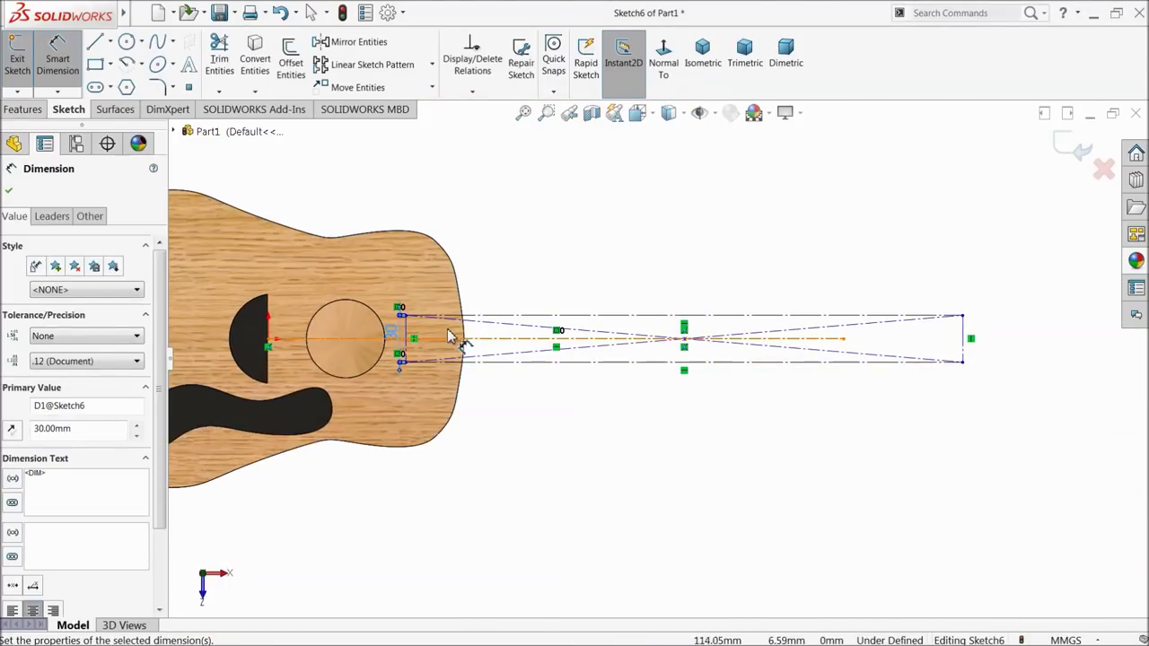
scroll(392, 336, "down", 1)
scroll(504, 365, "up", 1)
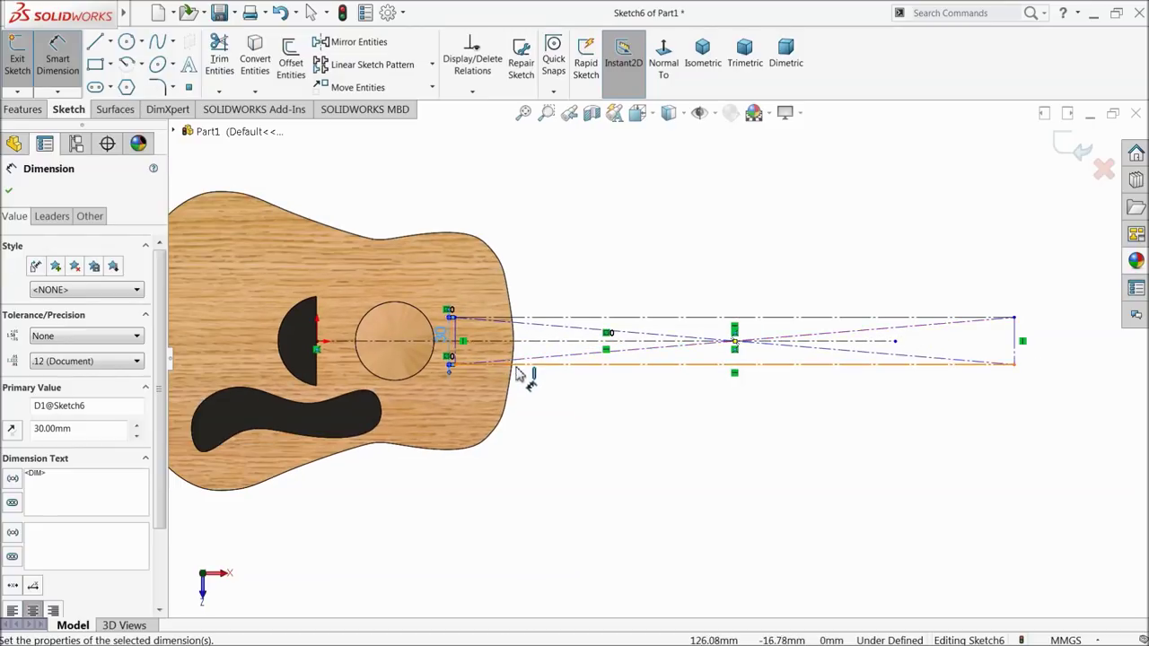
scroll(476, 375, "up", 1)
scroll(467, 368, "down", 3)
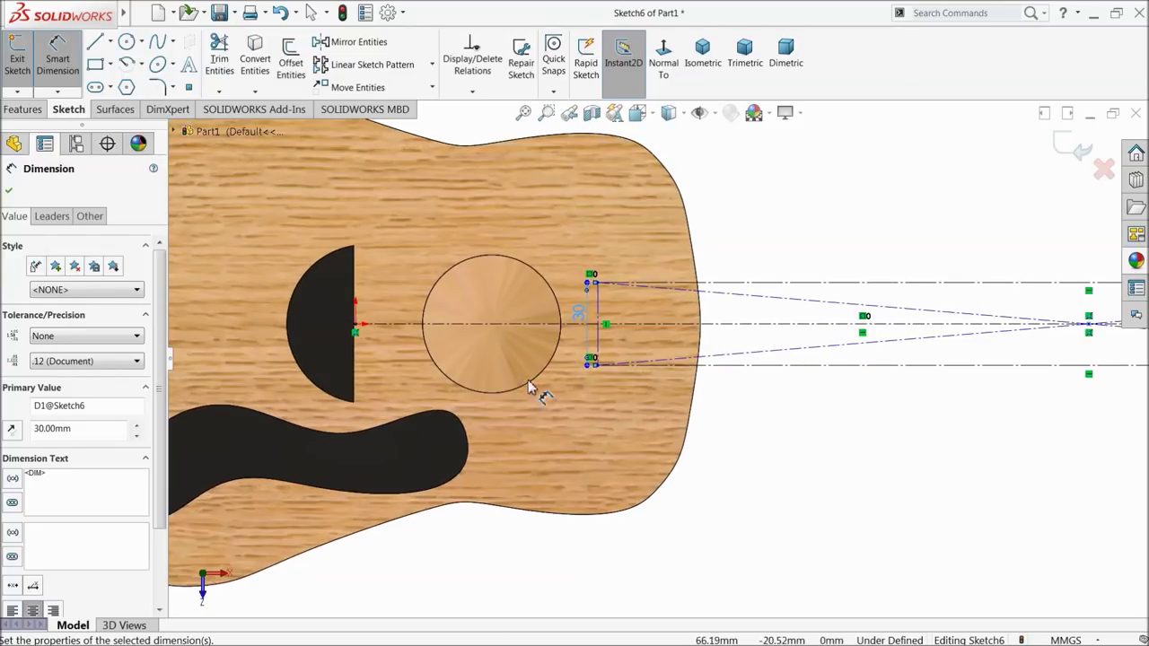
left_click(601, 341)
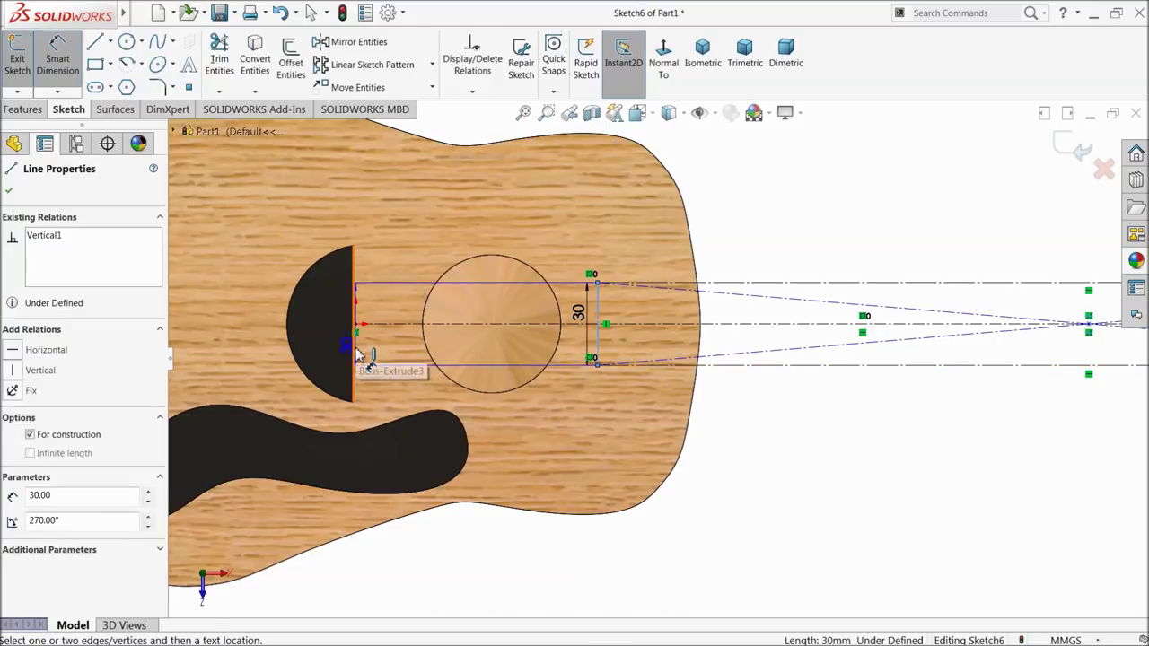
Step: Dimension the rectangle 83.45 mm from the black half-disc's straight edge
left_click(355, 359)
left_click(446, 185)
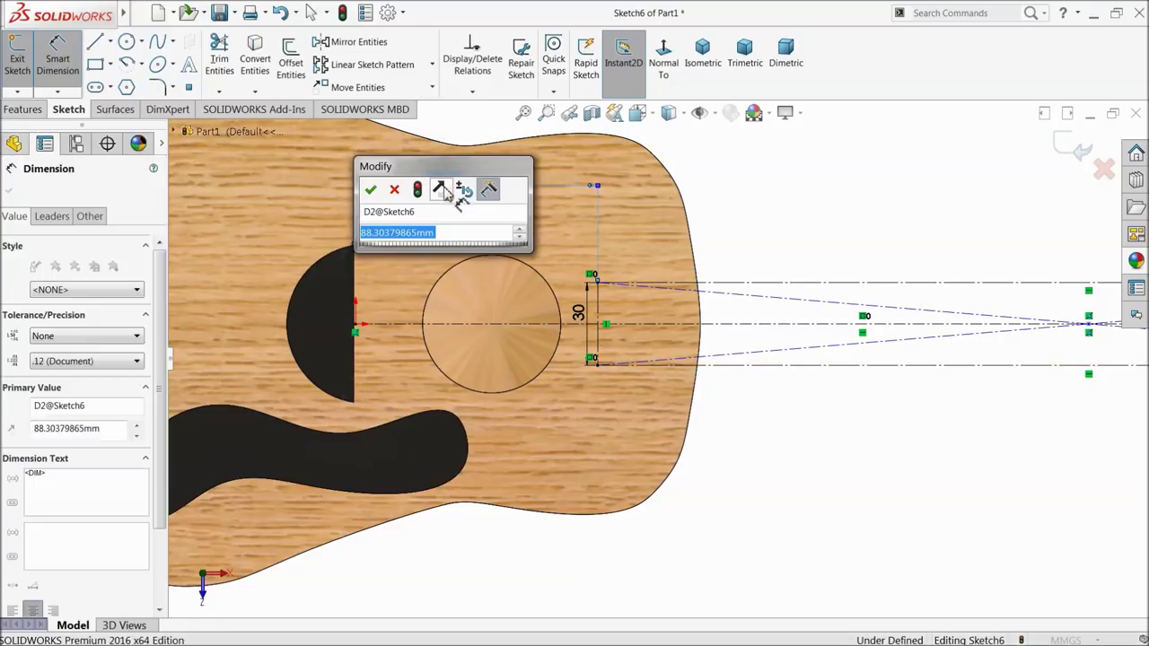
type("83.45")
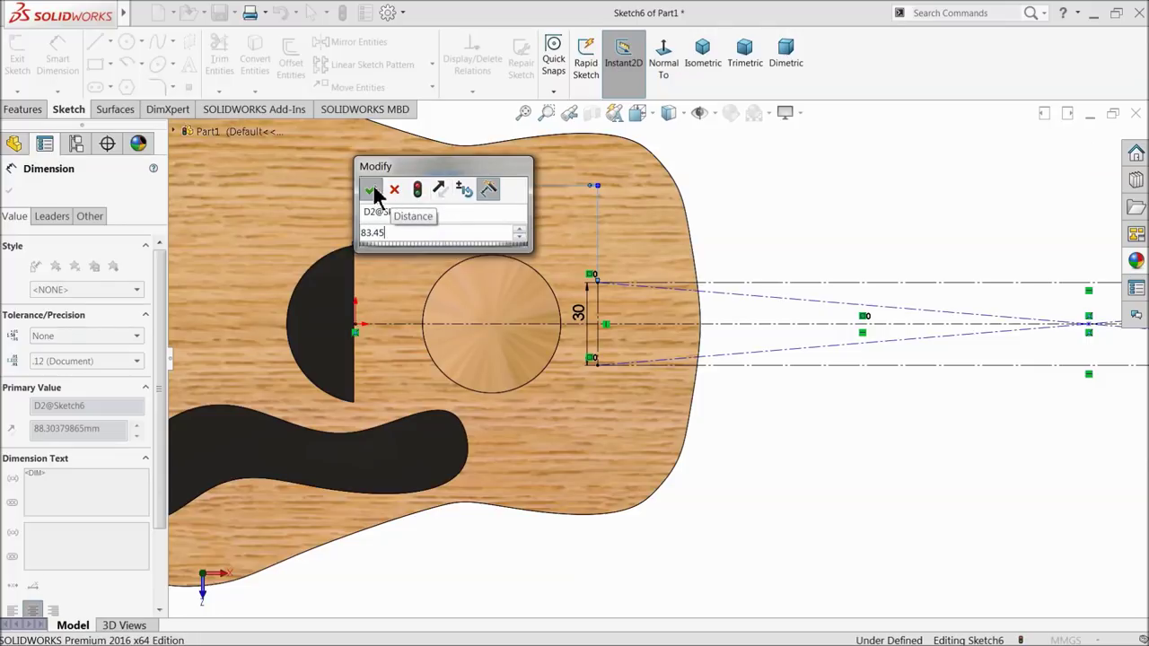
left_click(370, 190)
Step: Set the neck's top edge length to 300 mm and extend the centerline past its end
scroll(651, 440, "up", 2)
scroll(718, 435, "up", 2)
scroll(759, 426, "down", 2)
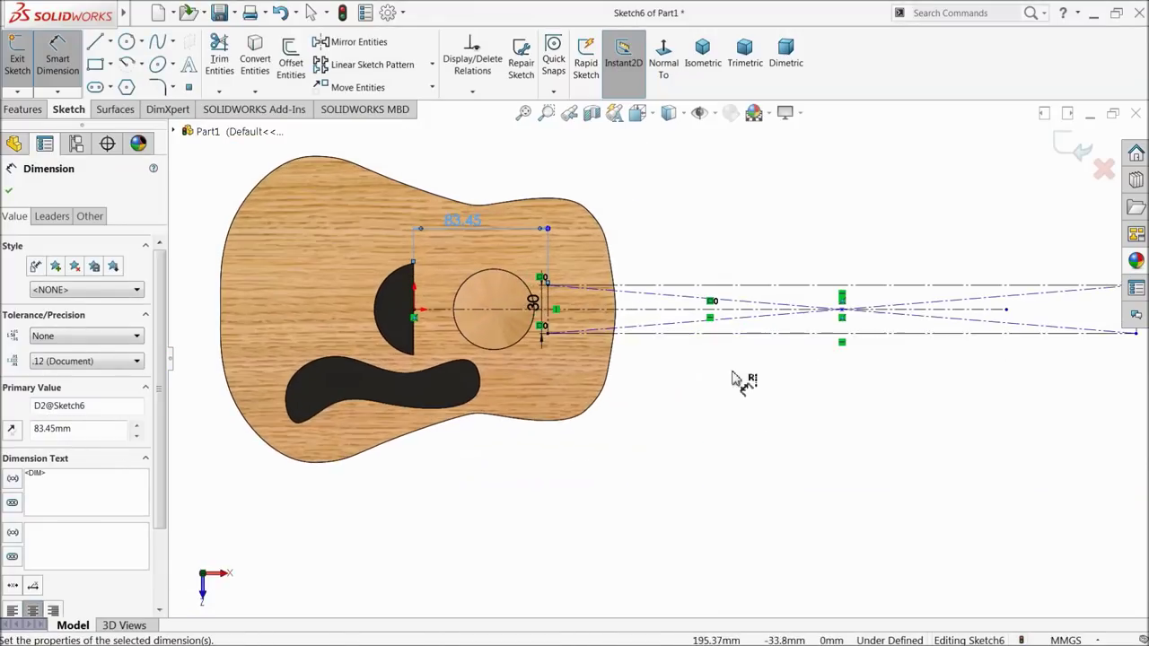
left_click(742, 288)
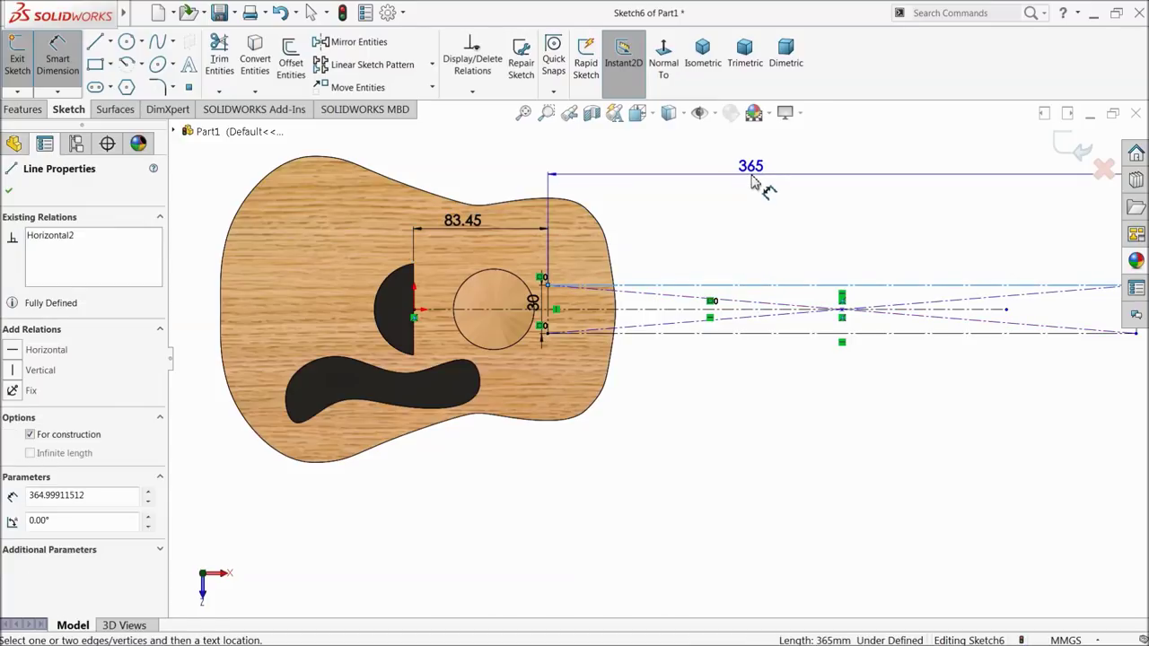
left_click(752, 177)
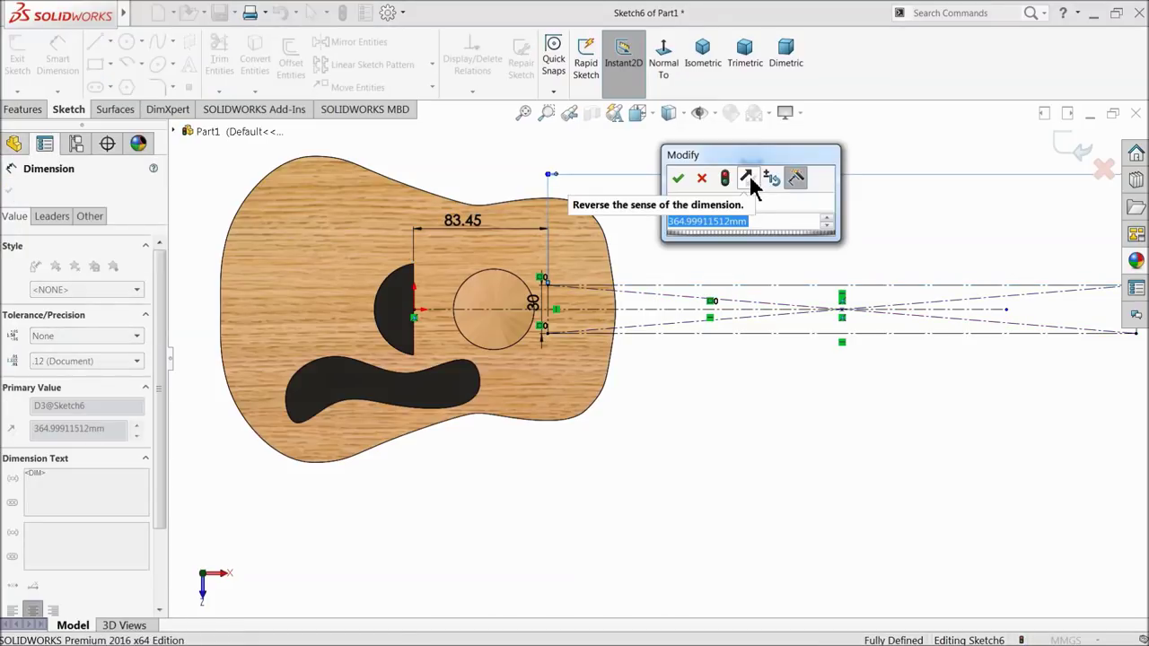
type("300")
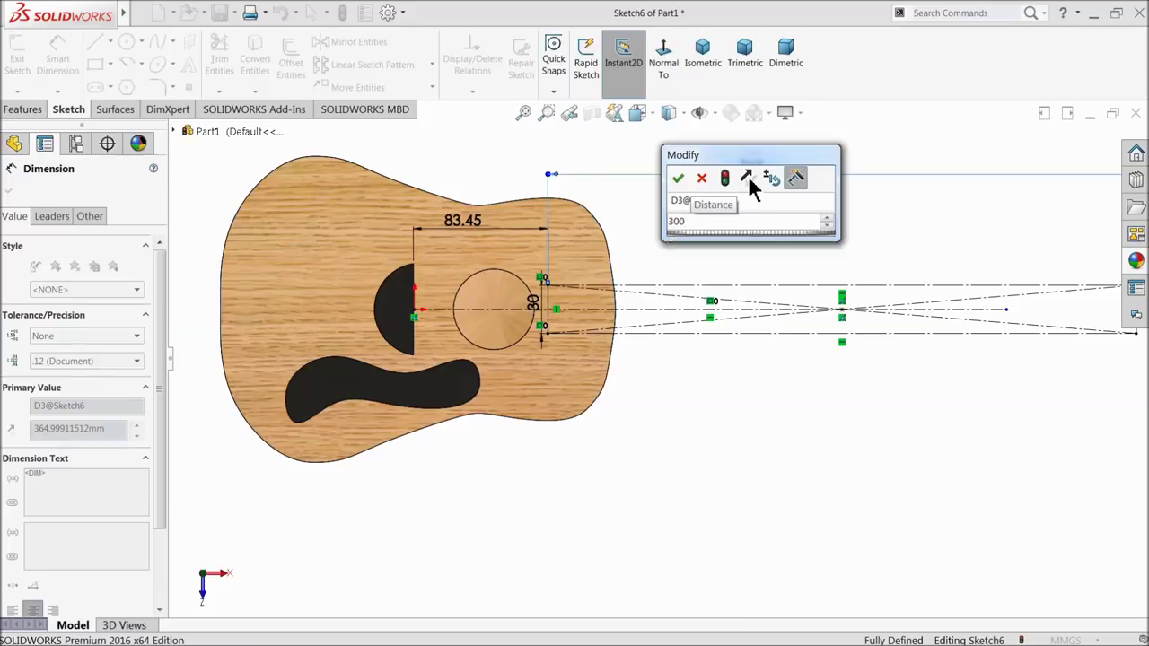
key("Return")
key("z")
scroll(924, 359, "down", 4)
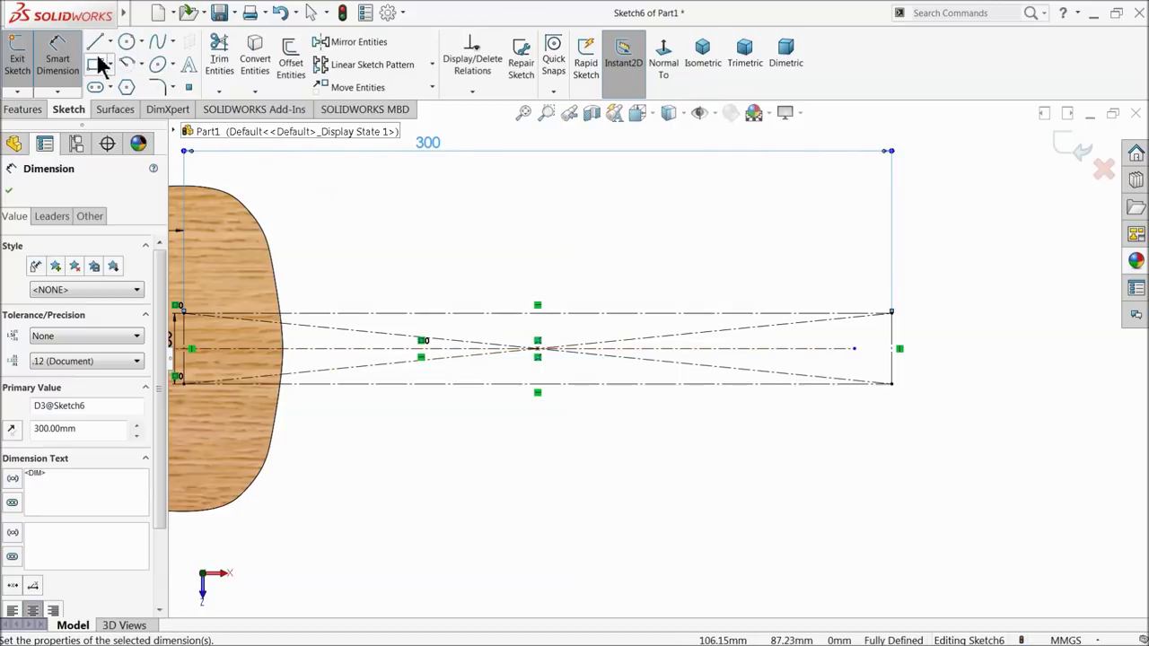
left_click_drag(856, 350, 1100, 350)
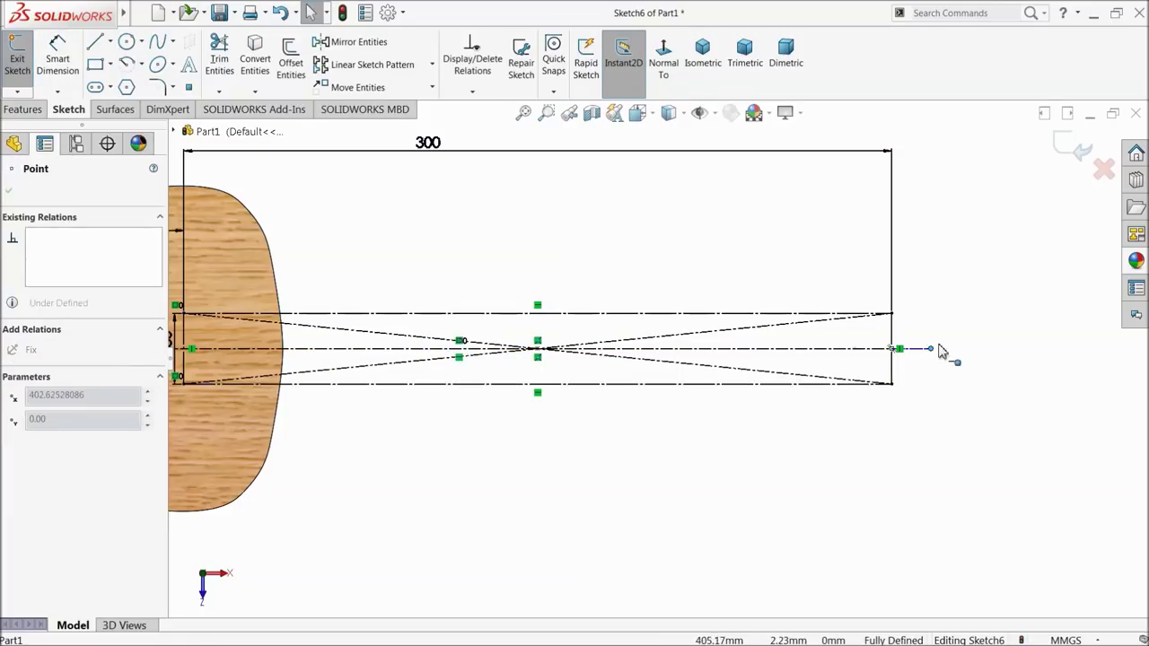
Step: Draw a vertical line beyond the neck's end, symmetric about the centreline
scroll(857, 409, "up", 4)
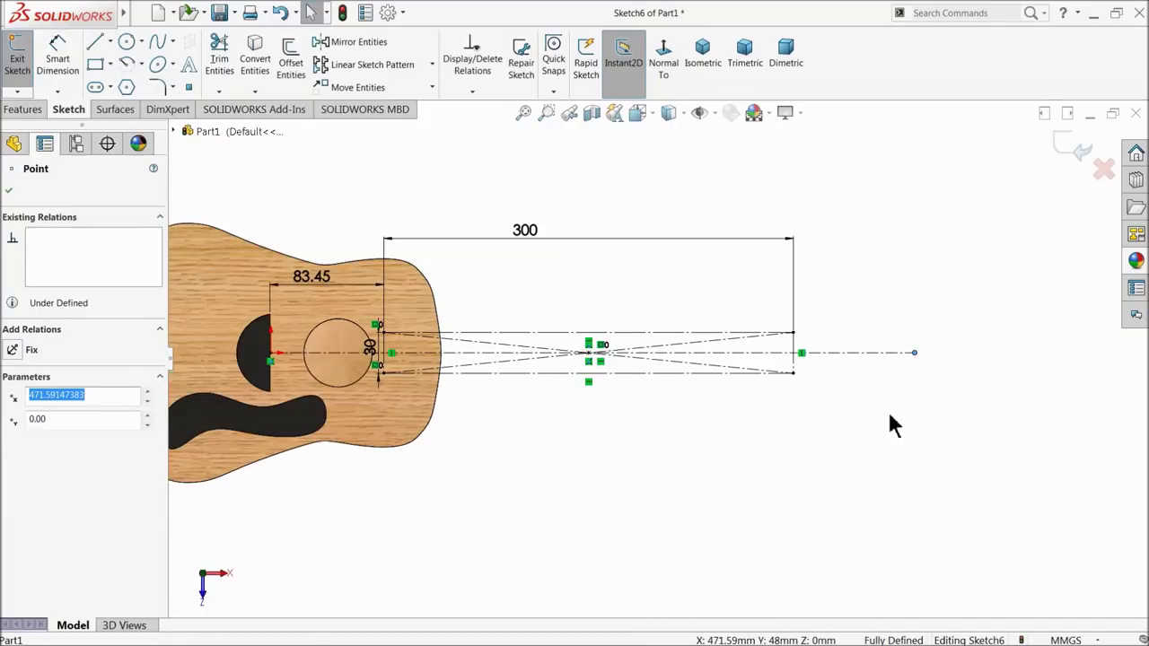
scroll(936, 377, "down", 4)
left_click(95, 45)
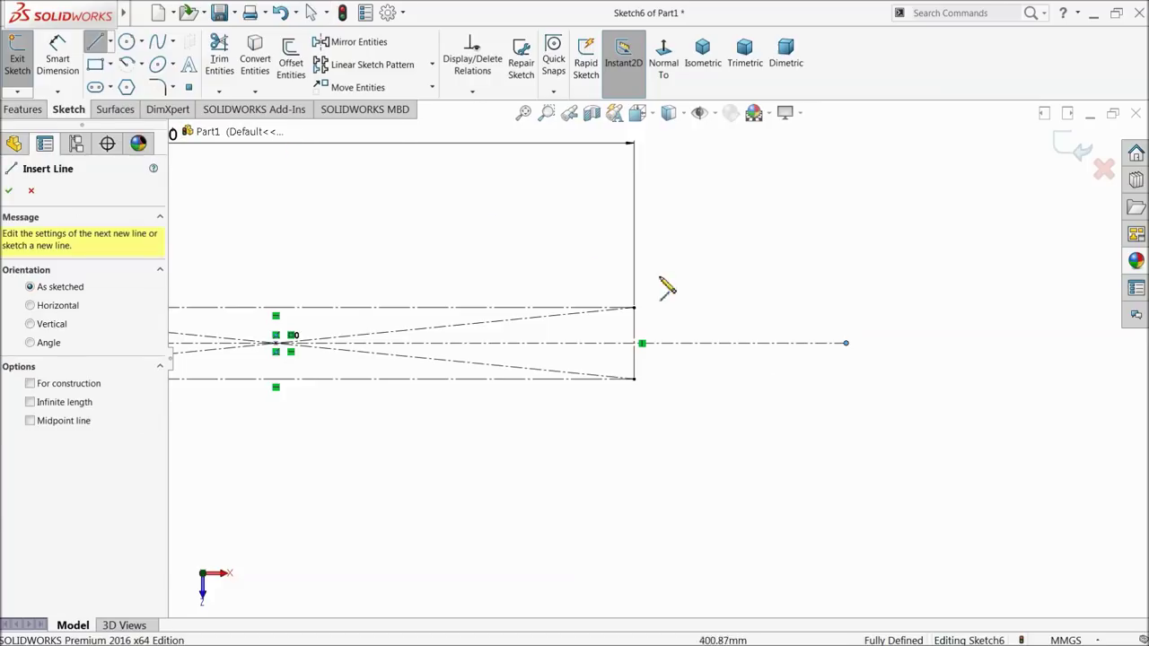
left_click(781, 275)
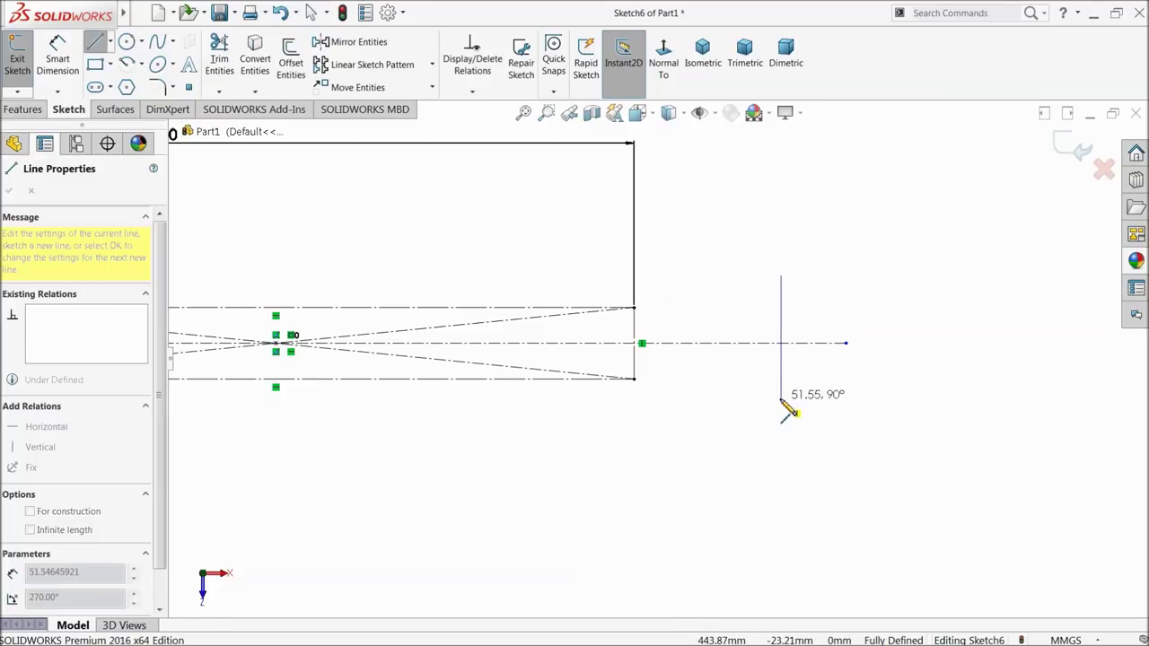
left_click(781, 398)
right_click(826, 392)
left_click(857, 404)
scroll(859, 395, "down", 2)
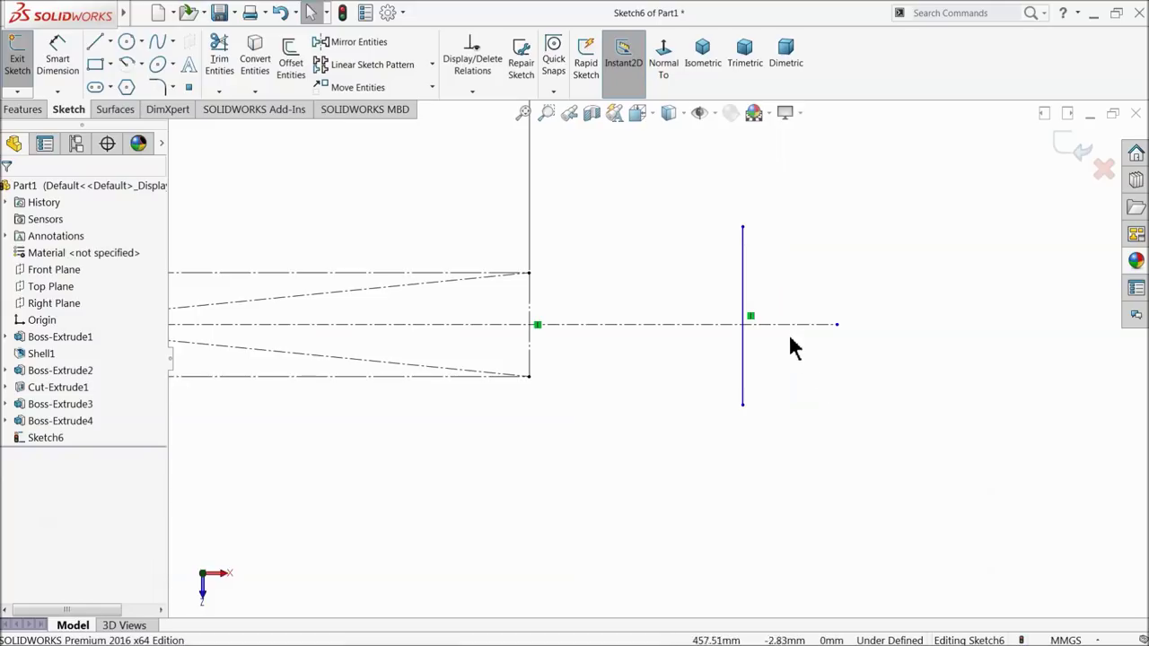
left_click(743, 229)
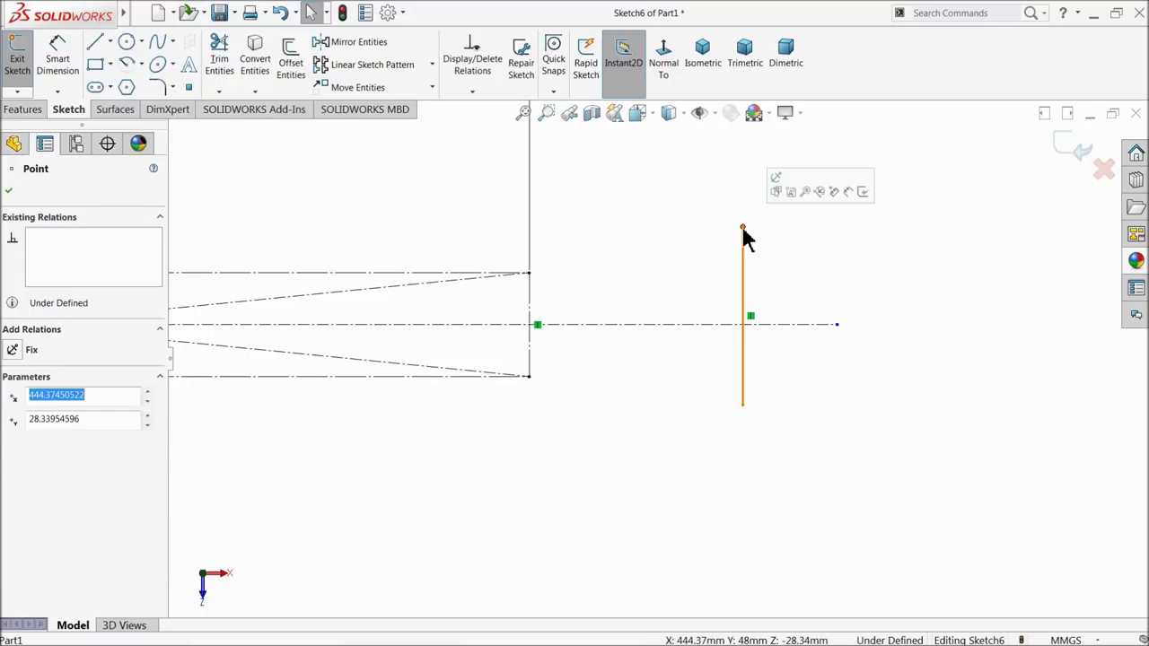
left_click(743, 406, "ctrl")
left_click(772, 325, "ctrl")
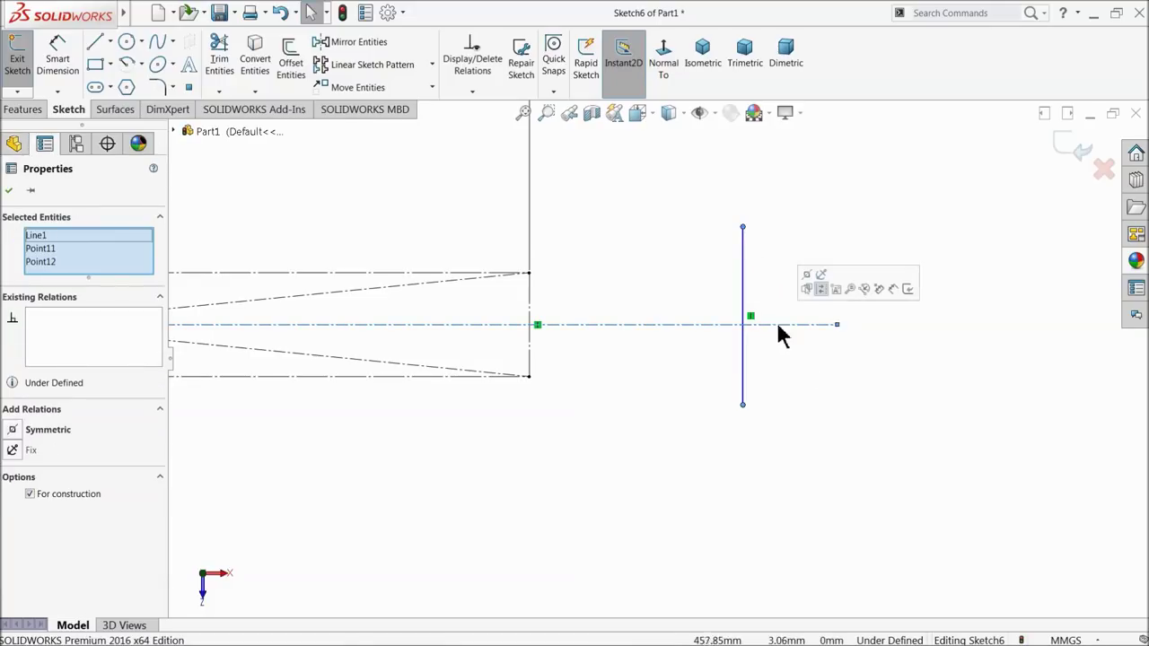
left_click(43, 430)
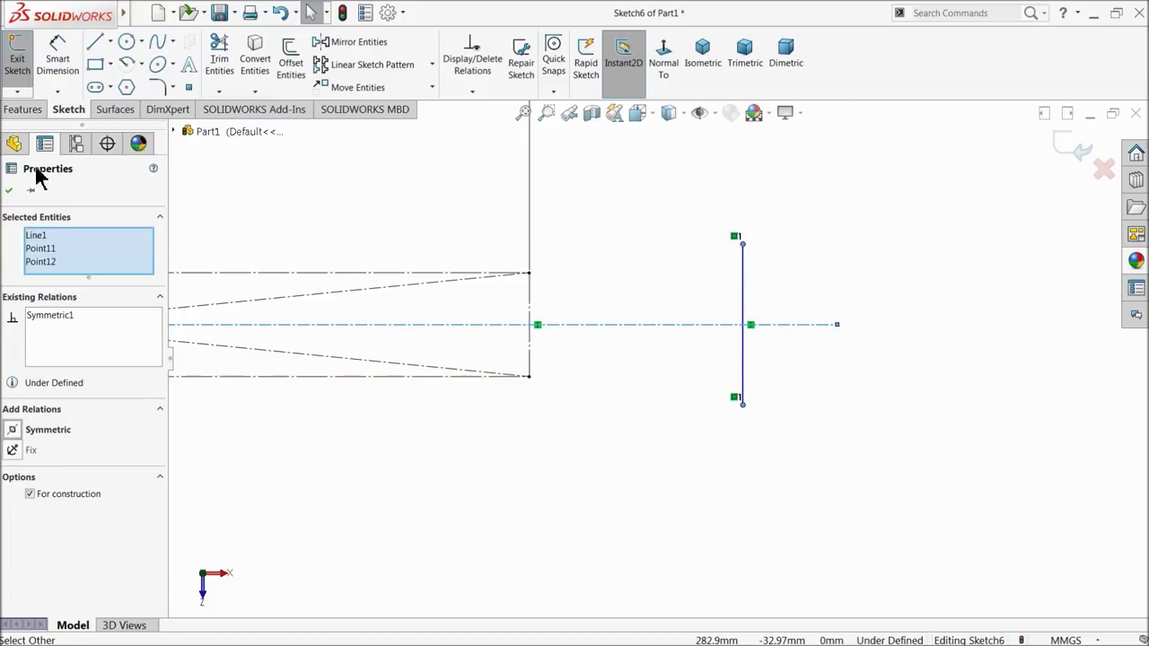
left_click(57, 63)
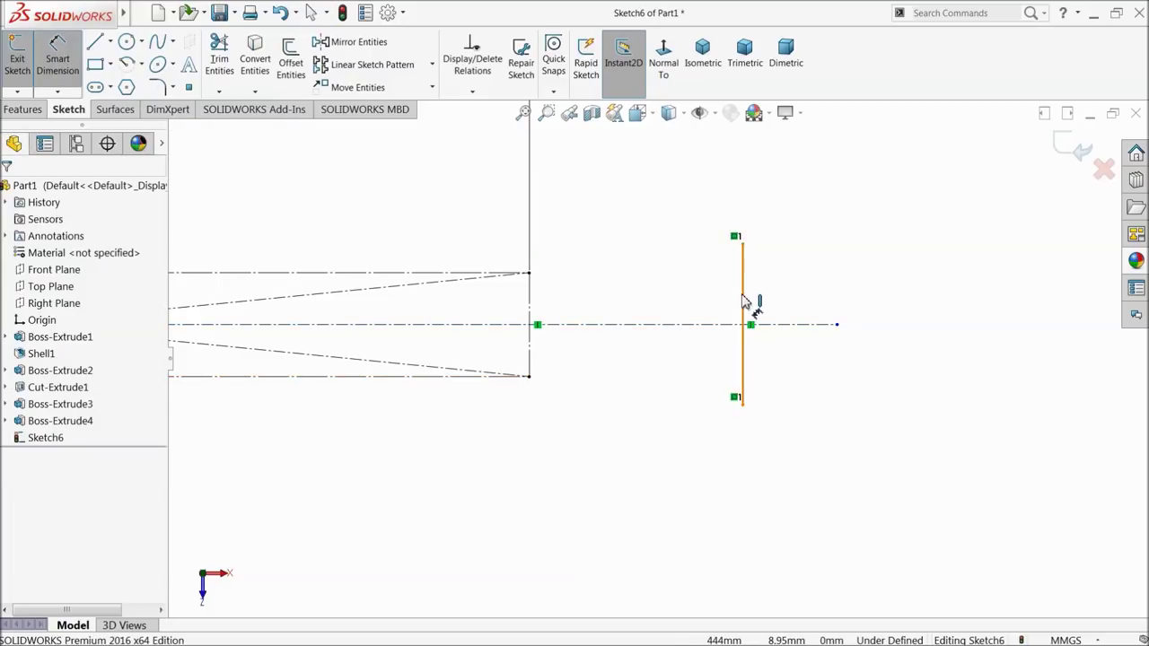
Step: Add a second, shorter vertical line near the neck's end, also symmetric about the centreline
scroll(588, 368, "up", 3)
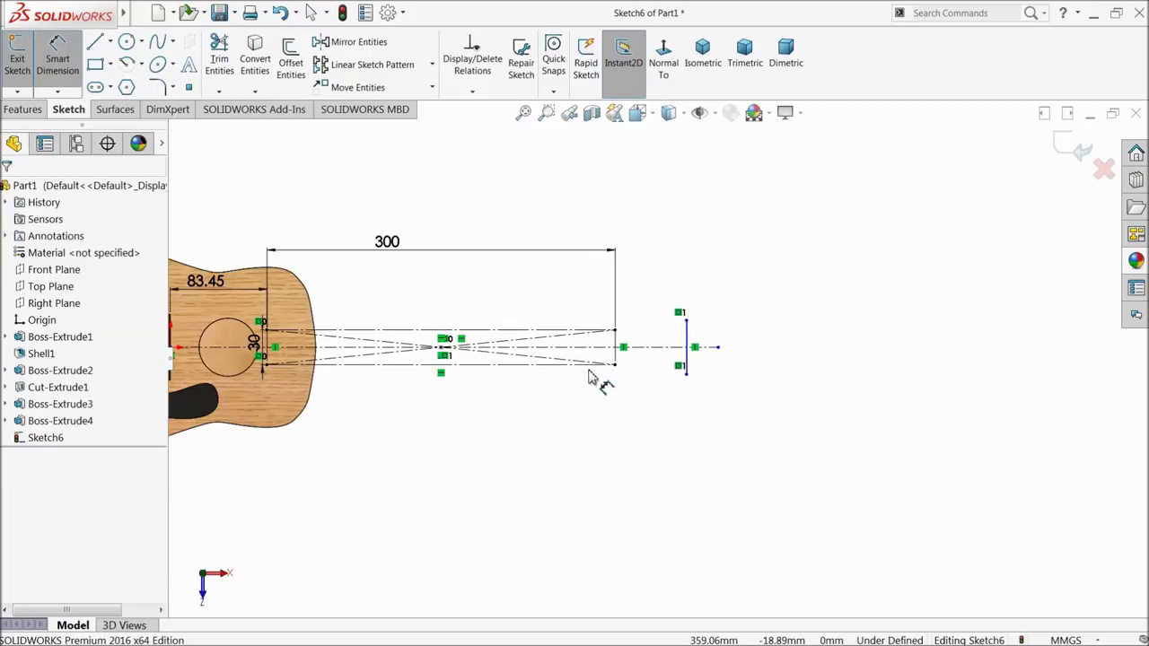
left_click(95, 42)
scroll(655, 390, "down", 2)
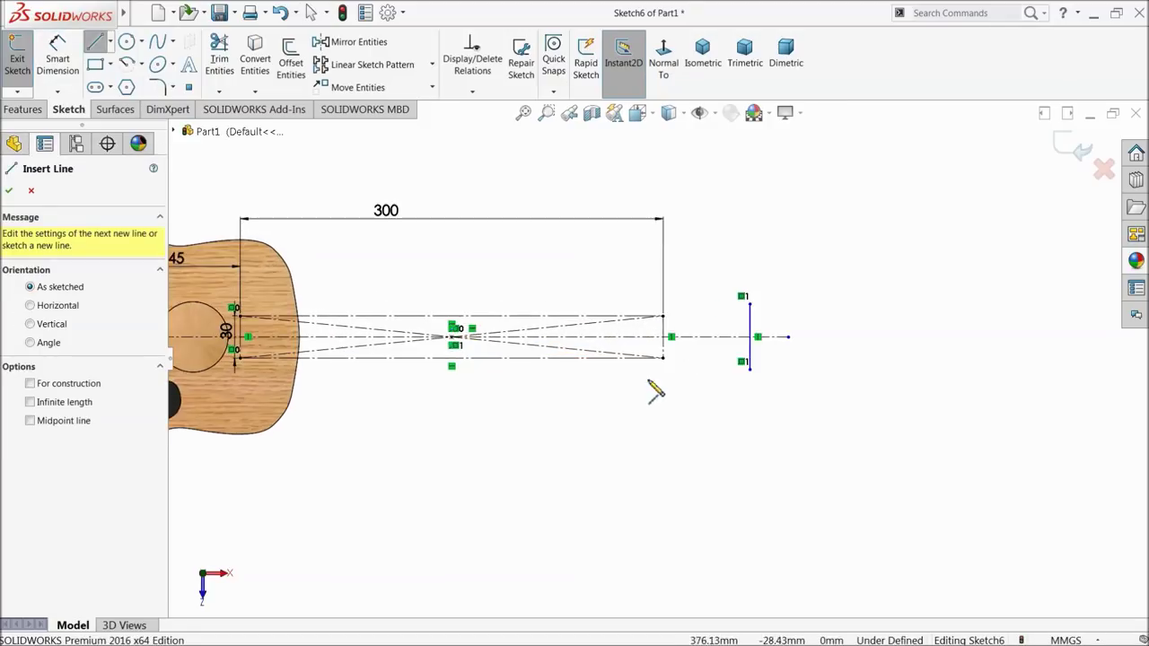
scroll(599, 354, "down", 3)
scroll(599, 368, "down", 3)
left_click(582, 314)
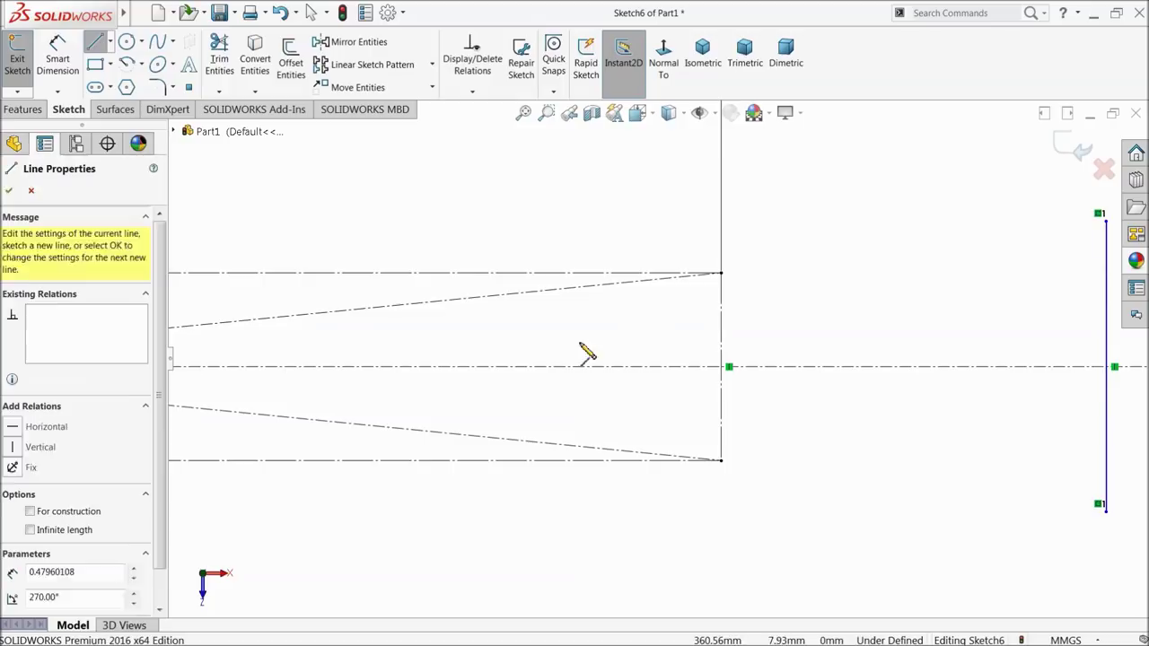
left_click(582, 424)
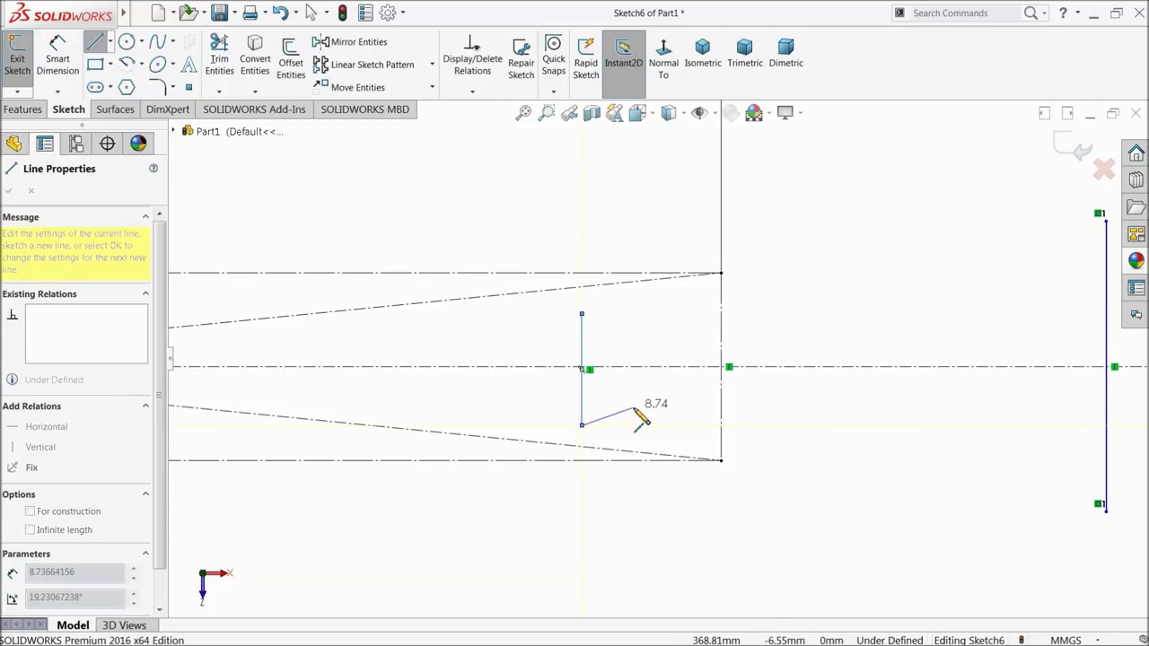
right_click(634, 409)
left_click(648, 419)
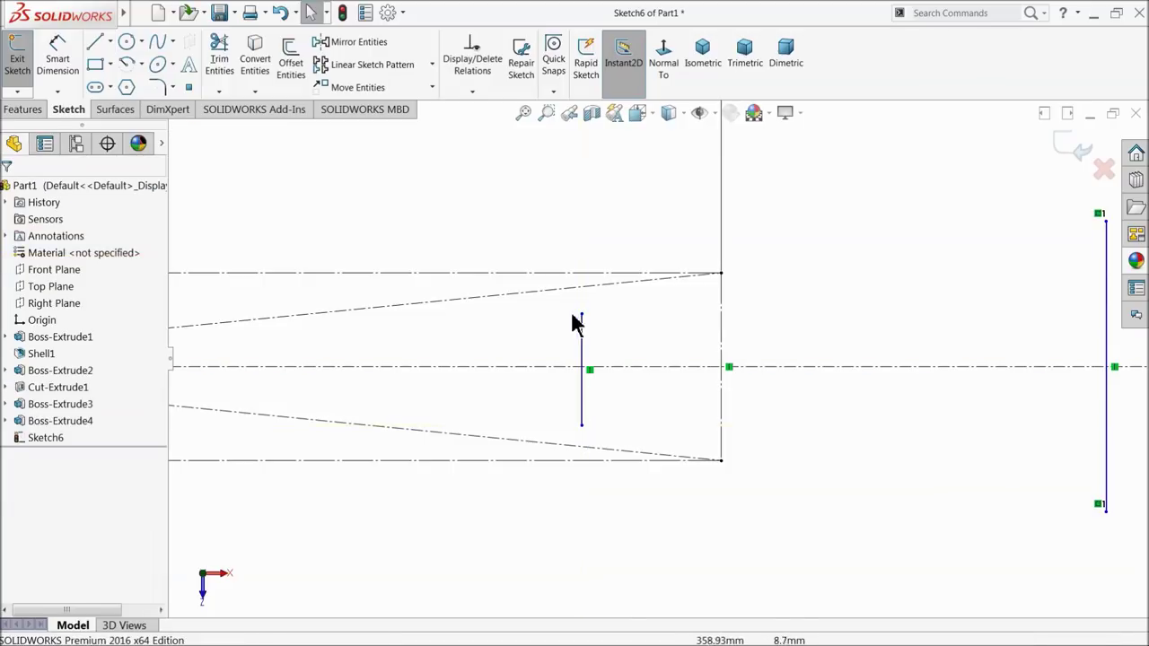
left_click(581, 315)
left_click(583, 426, "ctrl")
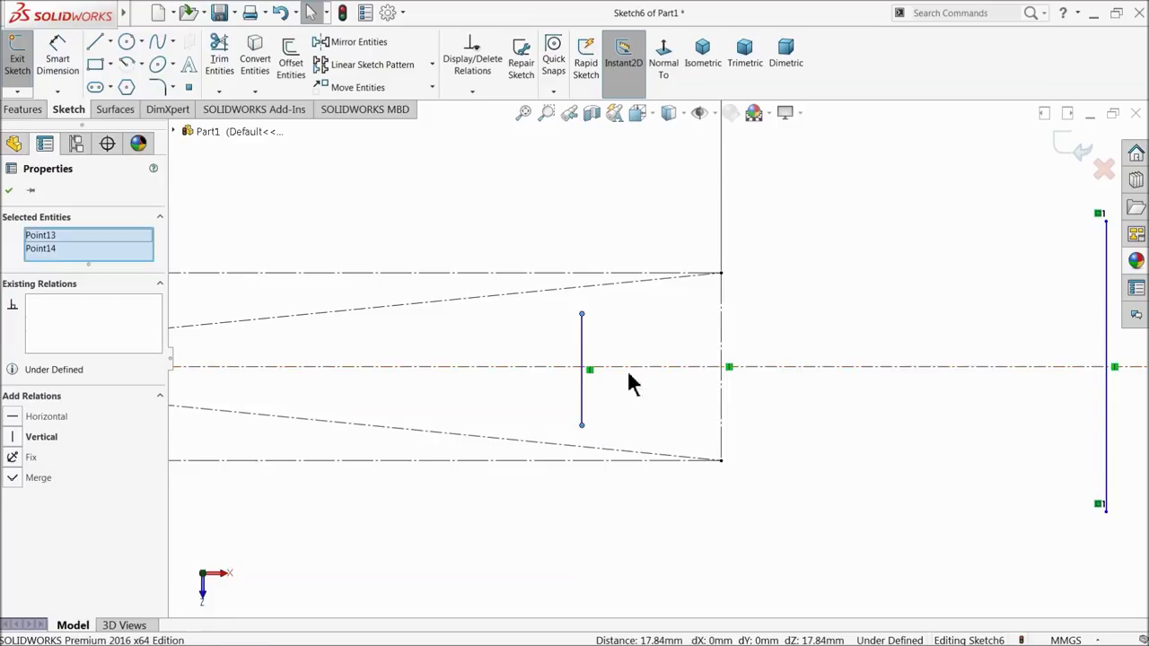
left_click(630, 367, "ctrl")
left_click(666, 329)
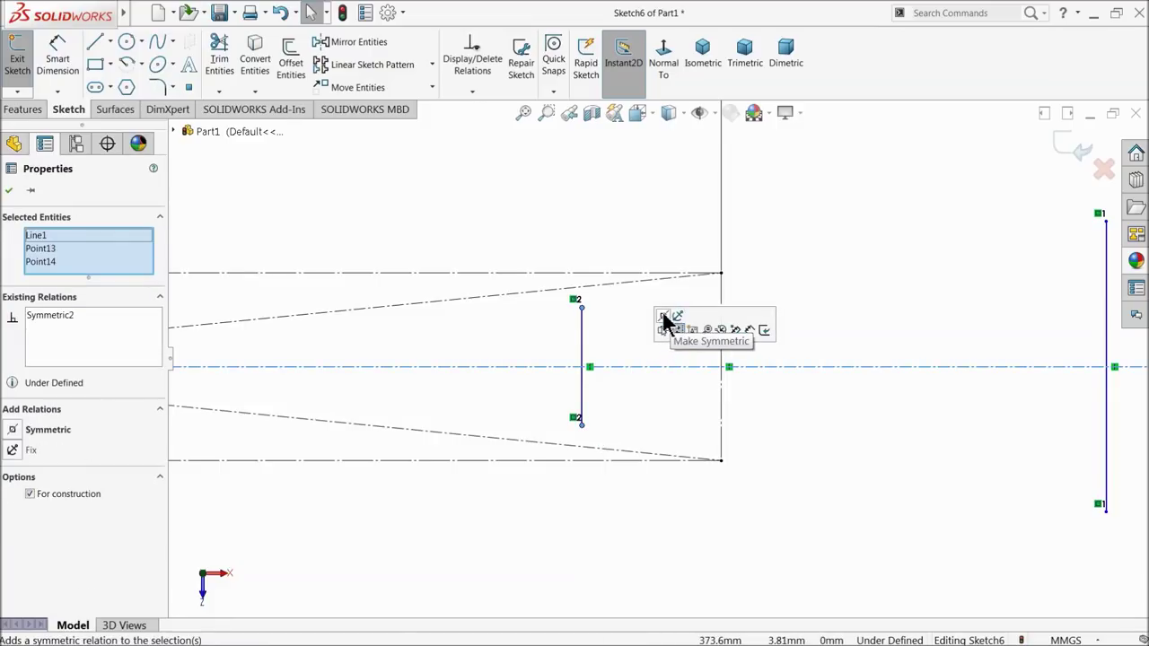
Step: Toggle the 30 mm vertical line at the body to construction geometry
scroll(603, 373, "up", 3)
scroll(610, 385, "up", 2)
scroll(350, 363, "down", 2)
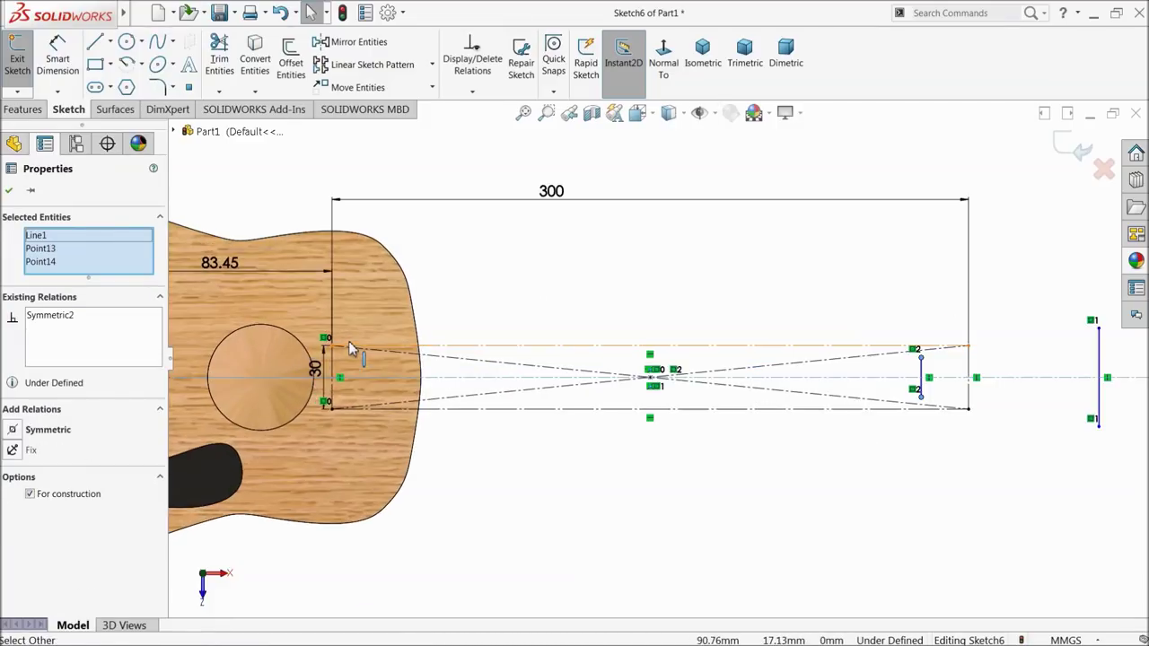
scroll(345, 370, "down", 2)
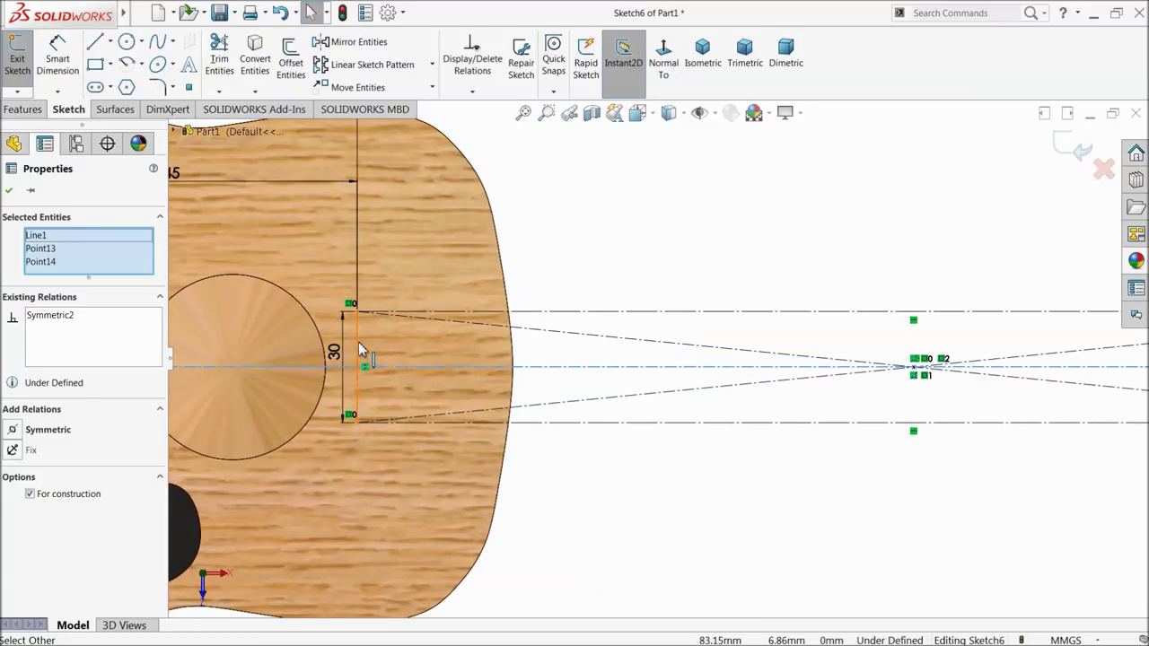
left_click(359, 359)
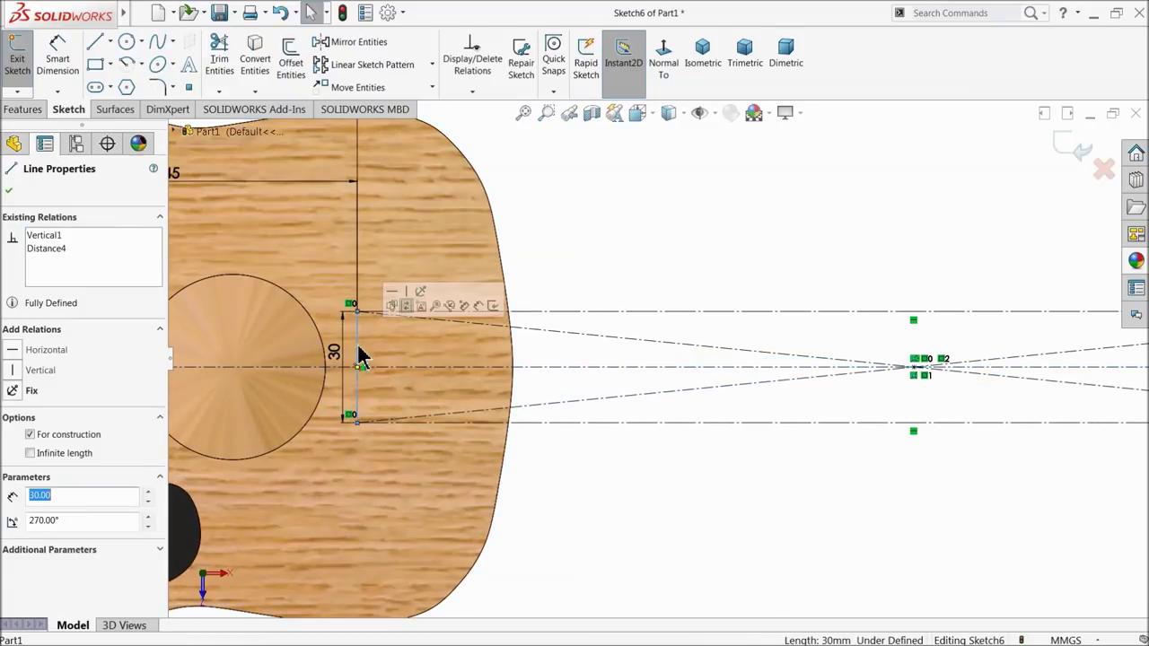
left_click(407, 308)
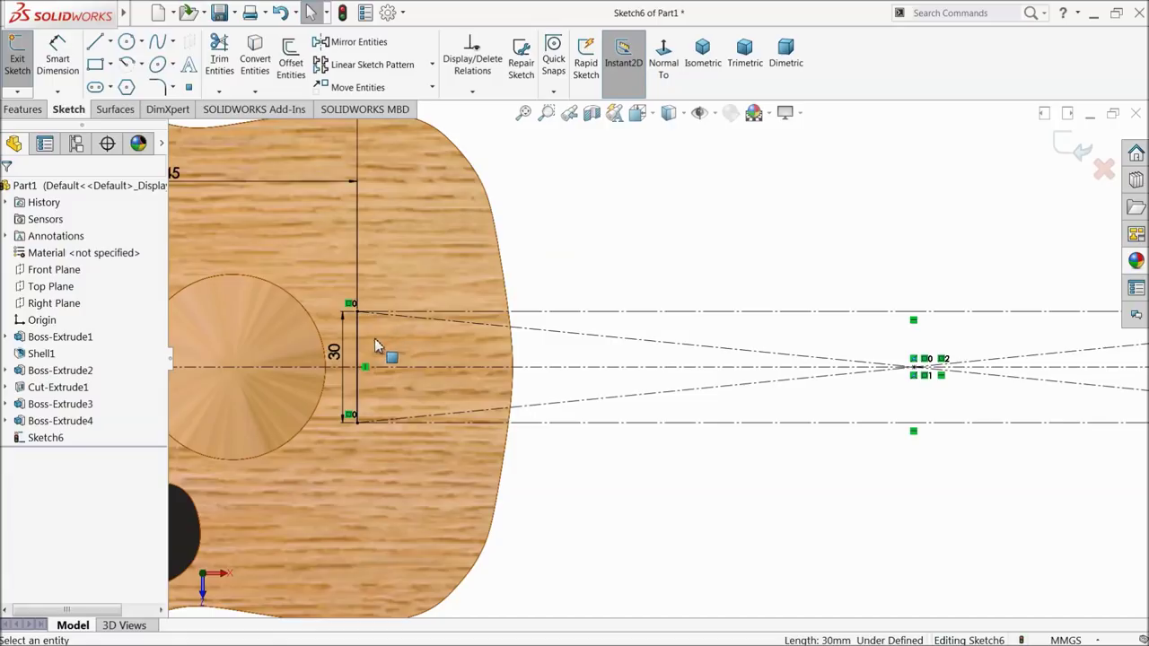
scroll(389, 398, "up", 2)
scroll(718, 415, "up", 2)
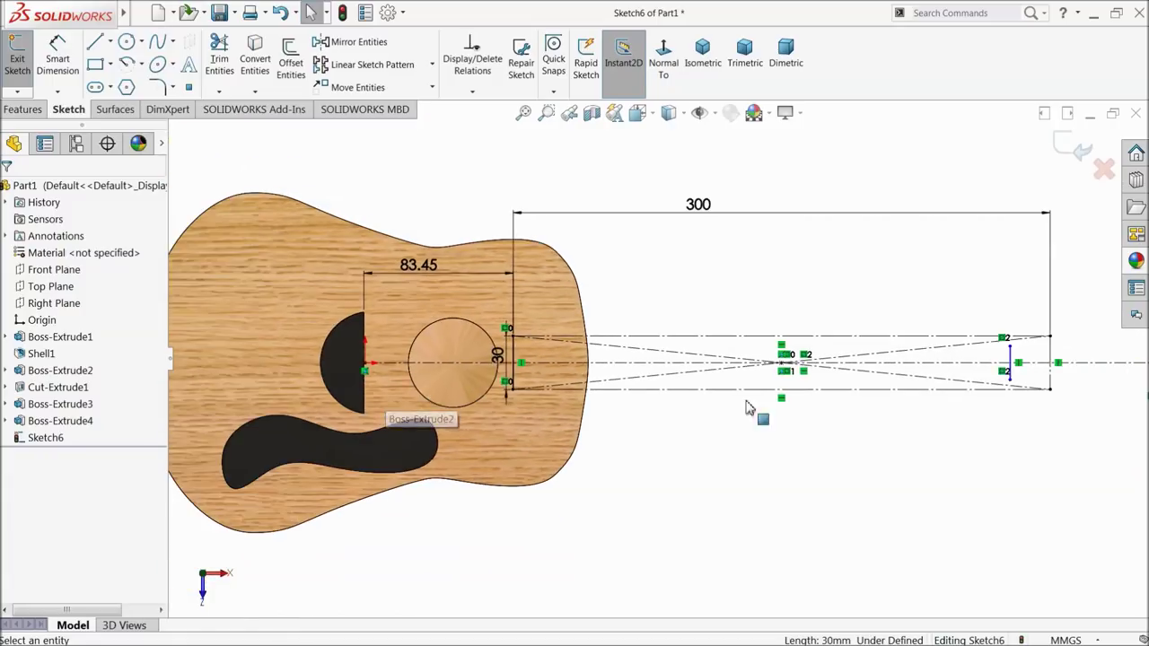
scroll(875, 383, "down", 1)
scroll(875, 384, "down", 1)
left_click(95, 42)
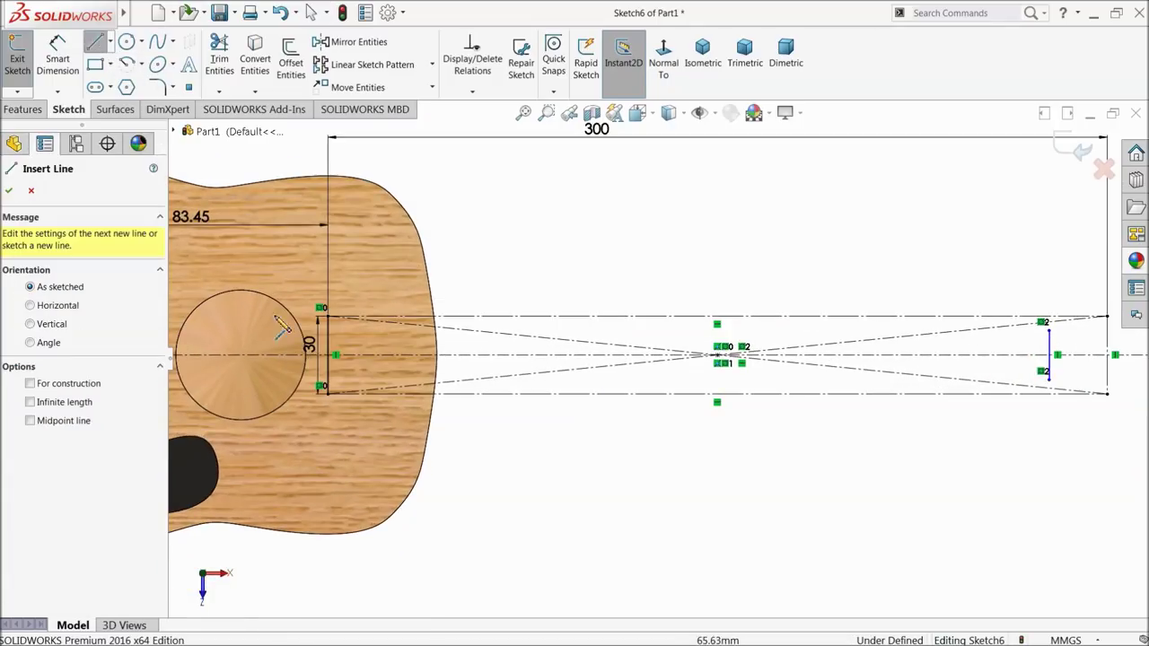
Step: Draw the neck's top and bottom edges to the short line with a 0.70° taper angle
left_click_drag(328, 316, 1049, 331)
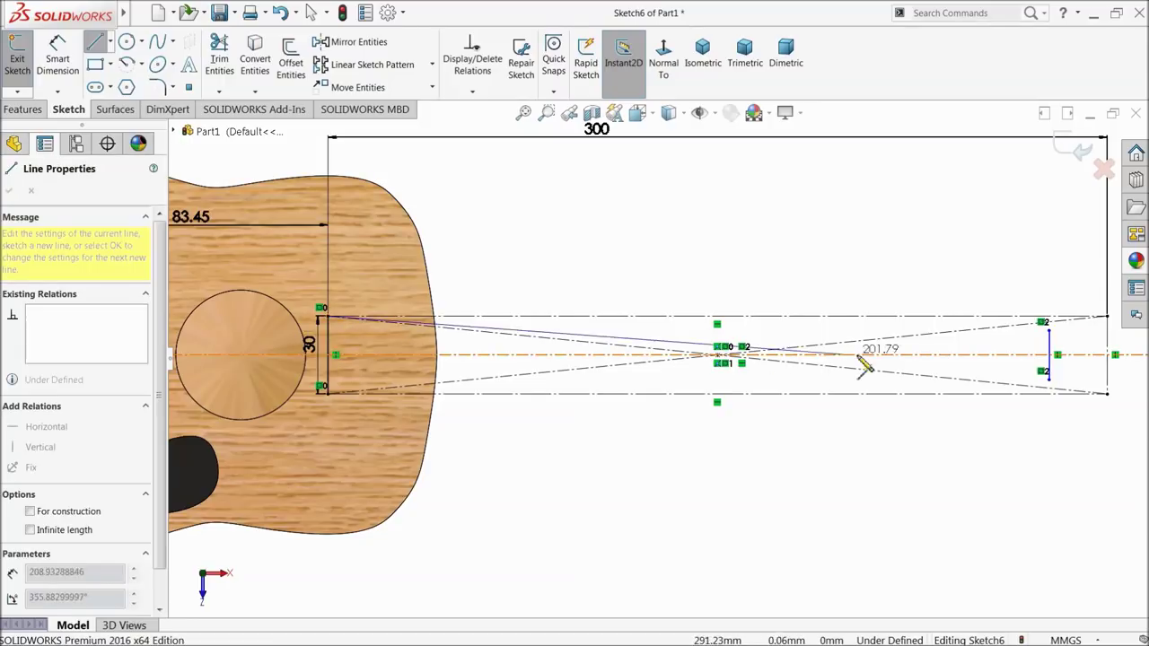
left_click(1048, 378)
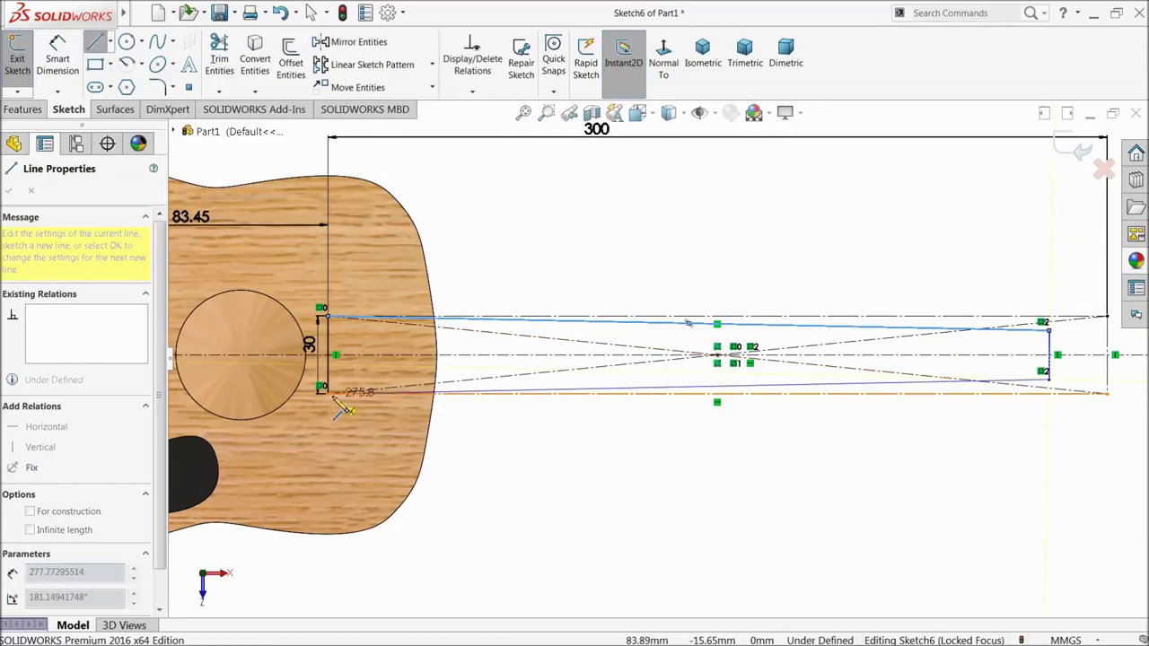
left_click(328, 392)
left_click(59, 67)
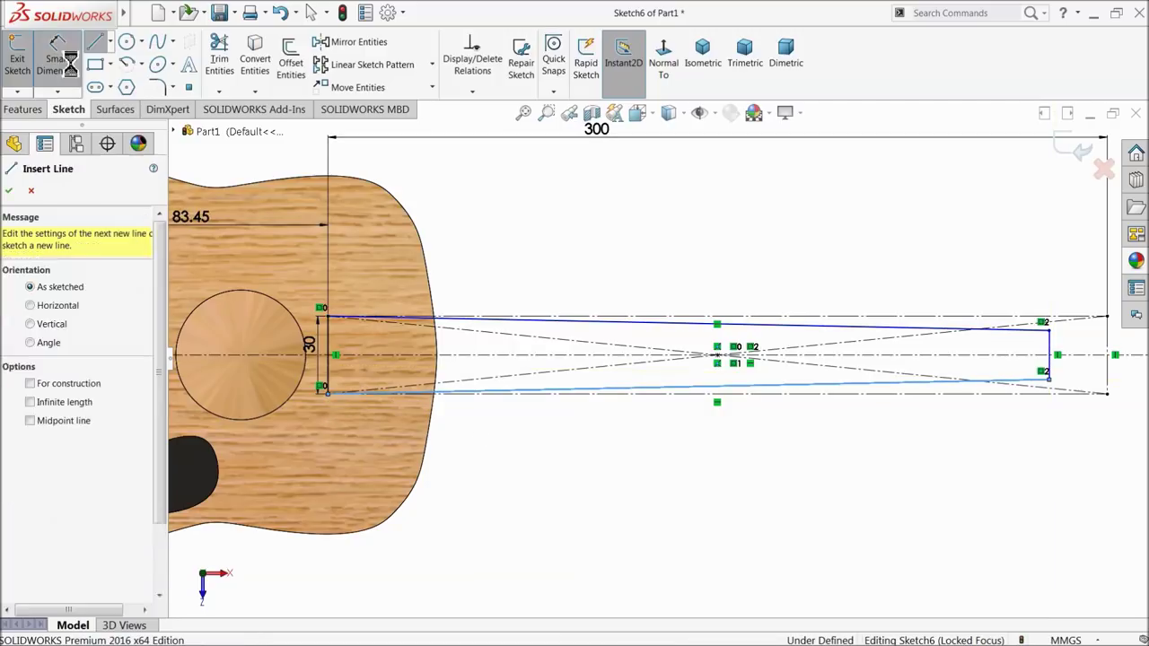
scroll(898, 385, "down", 5)
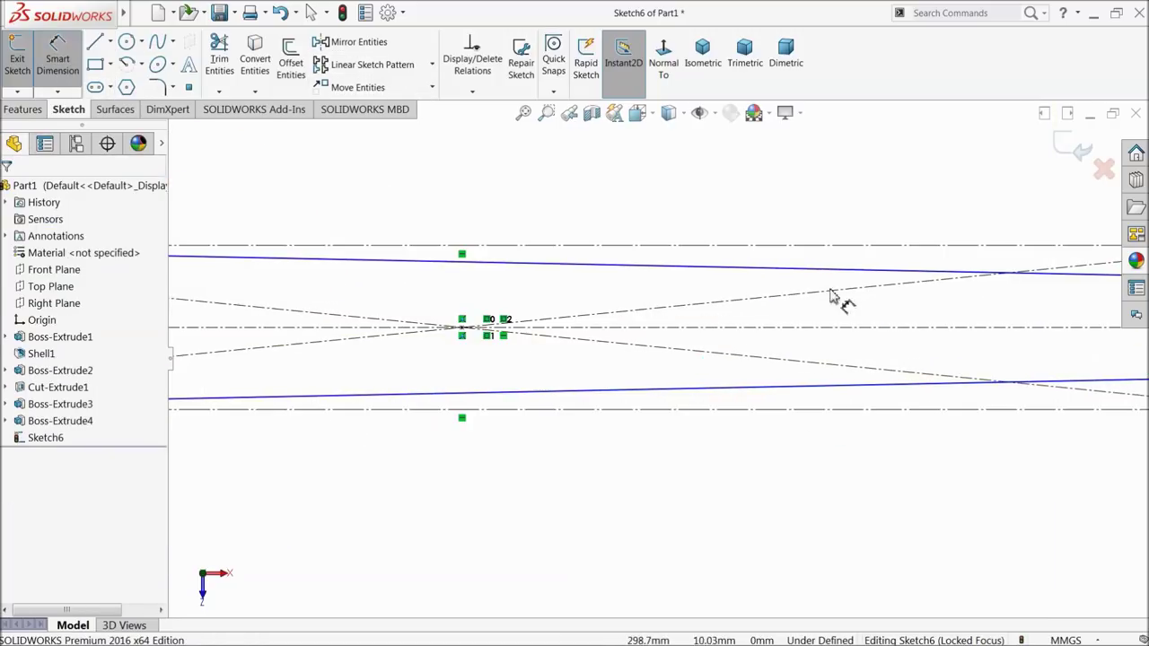
left_click(813, 248)
left_click(813, 271)
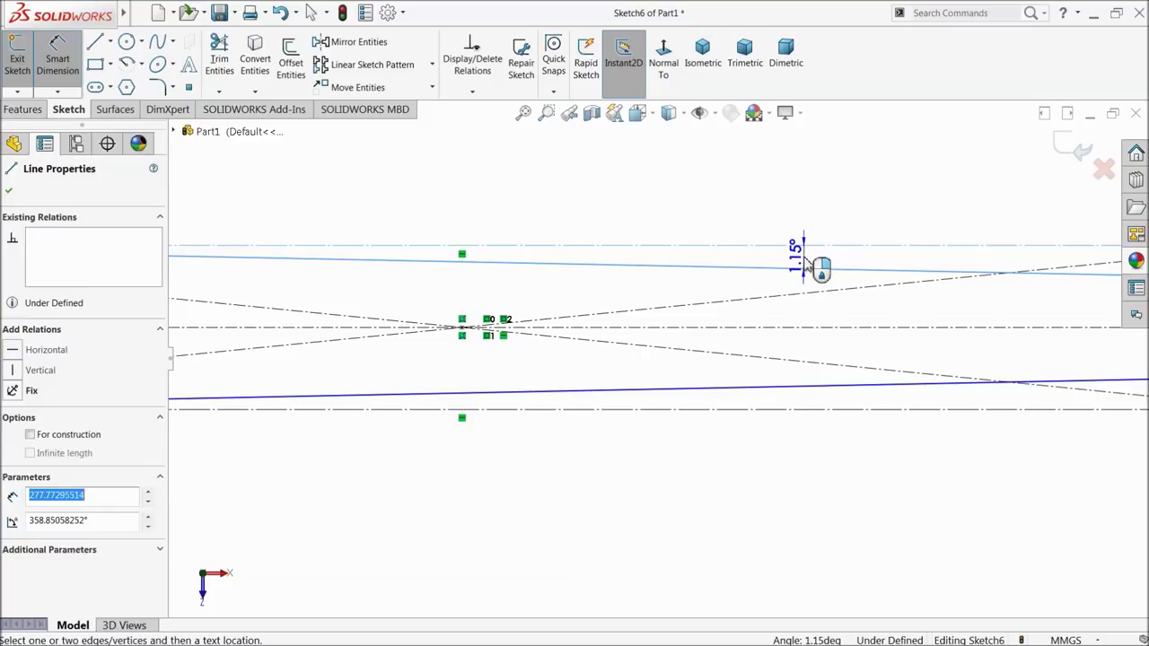
left_click(801, 258)
type(".7")
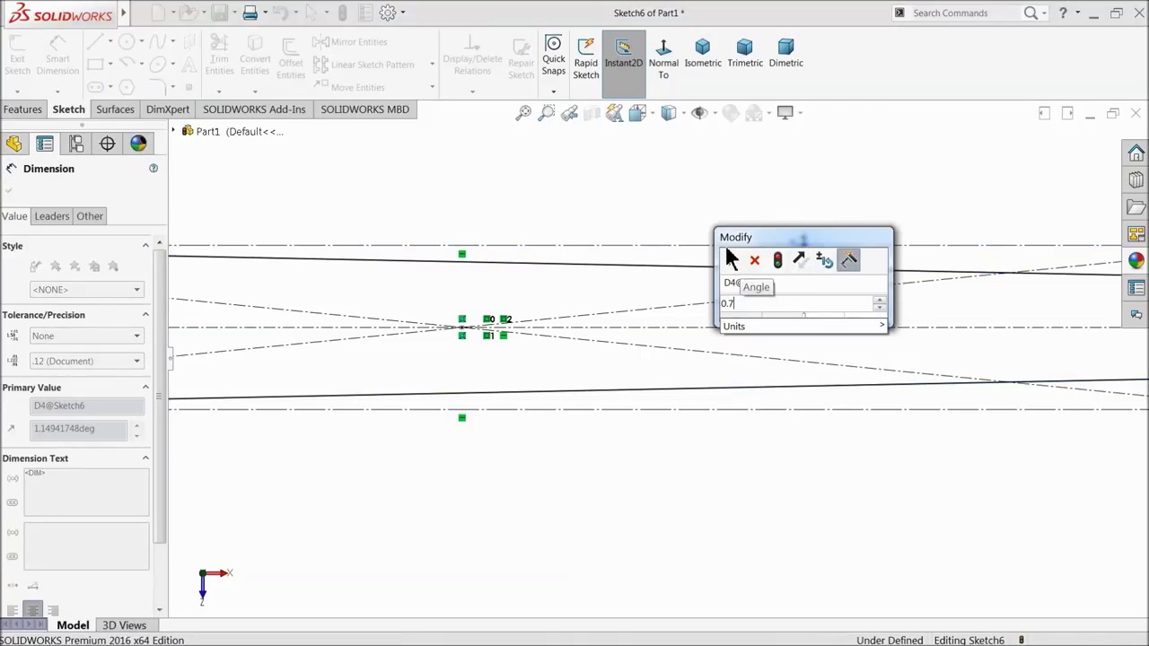
left_click(731, 260)
Step: Dimension the short vertical line 19 mm from the outer vertical line
scroll(786, 453, "up", 5)
scroll(852, 413, "down", 3)
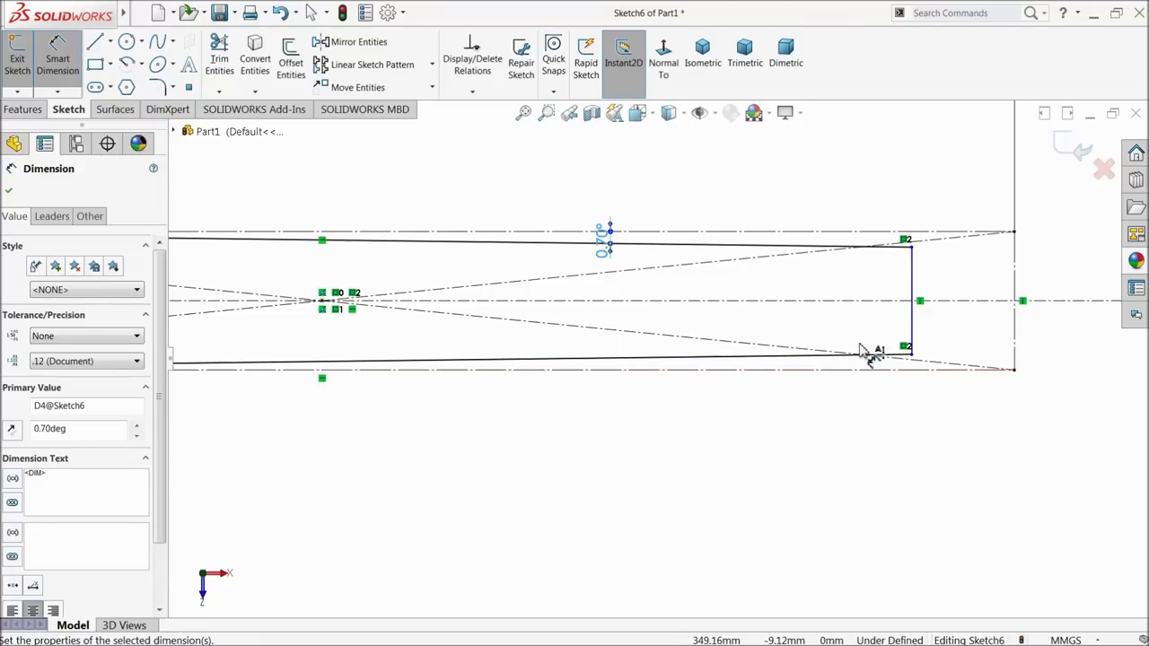
middle_click_drag(835, 379, 790, 334, "ctrl")
left_click(790, 334)
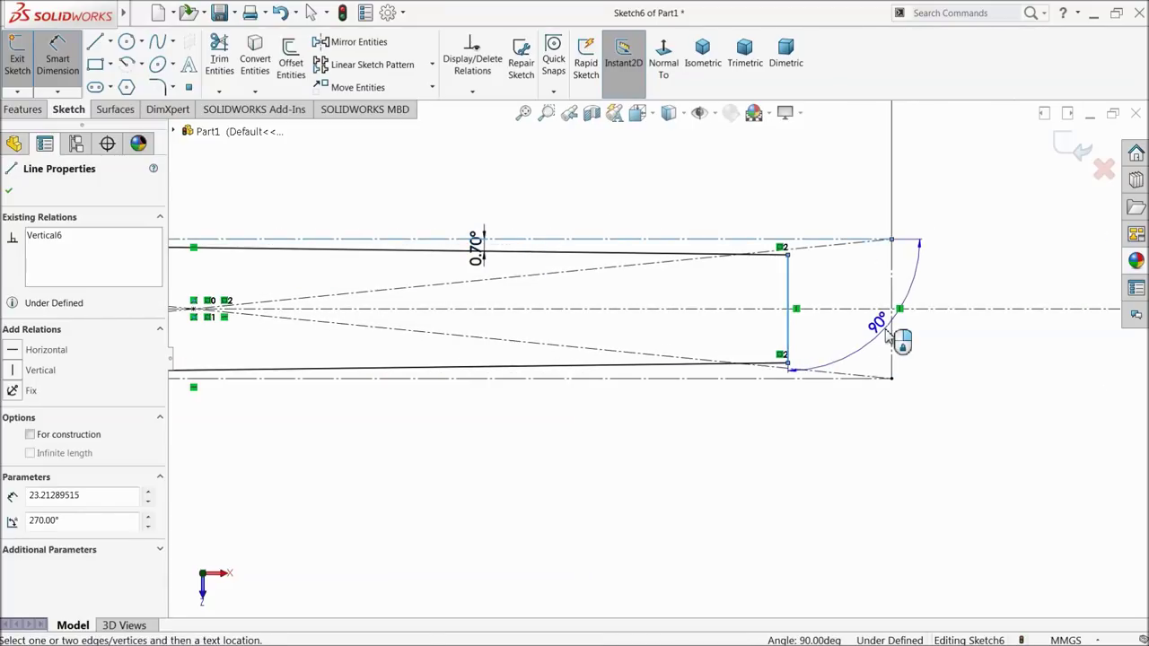
left_click(890, 335)
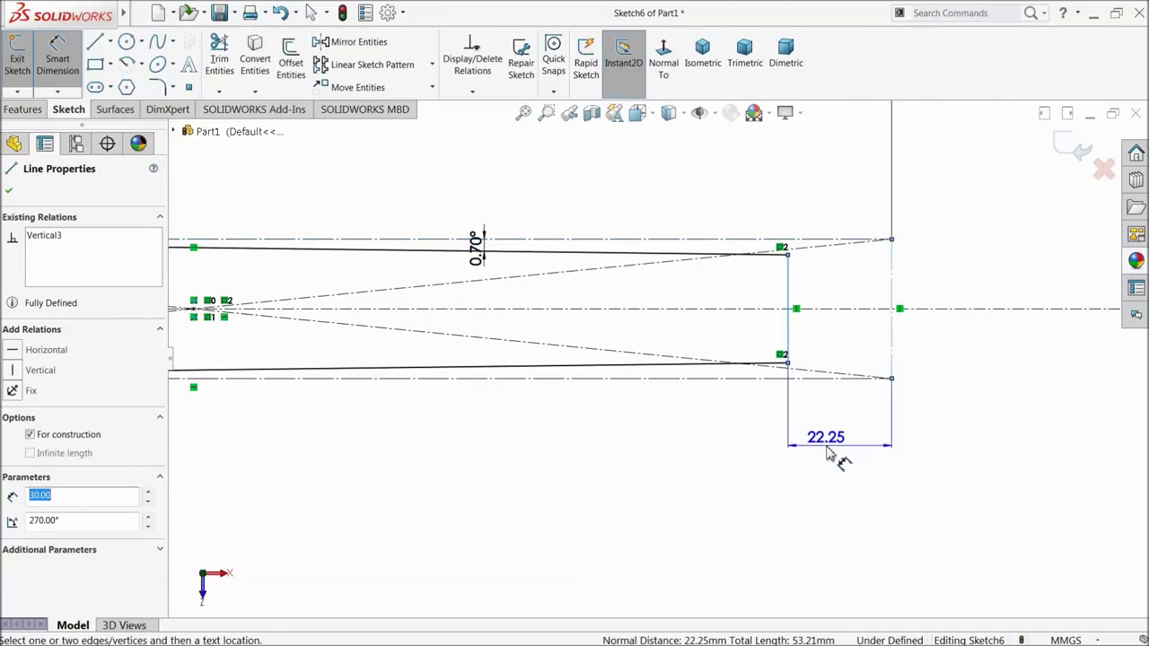
left_click(828, 455)
type("19")
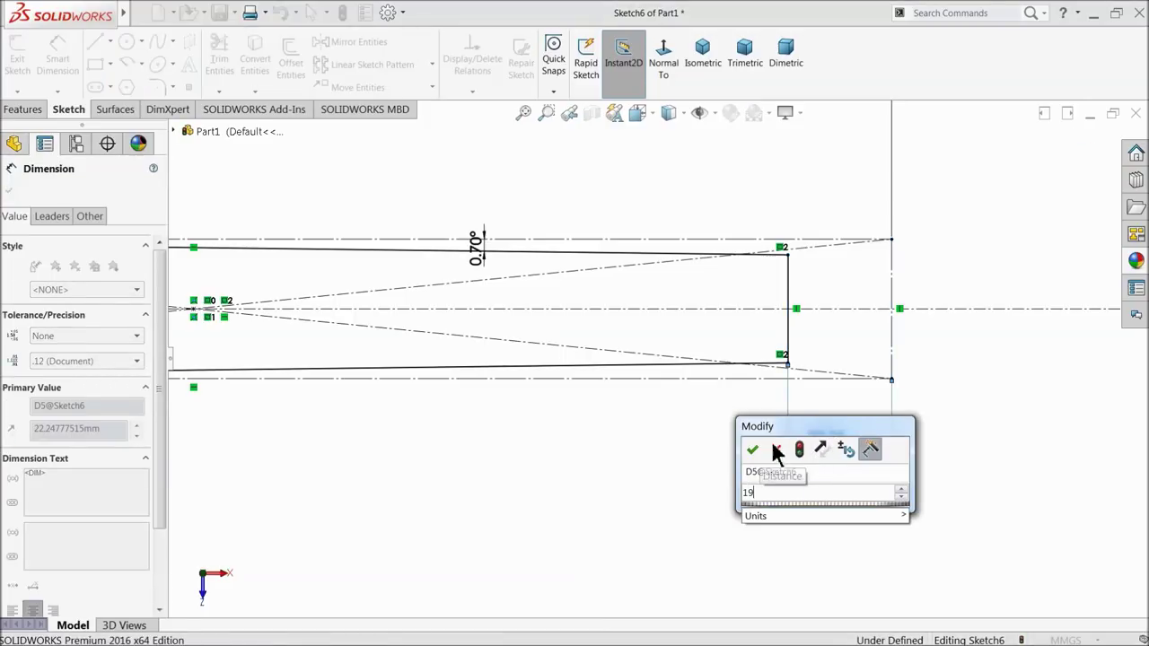
left_click(754, 455)
Step: Set the headstock length to 47.5 mm from the neck's end line to the far vertical line
key("f")
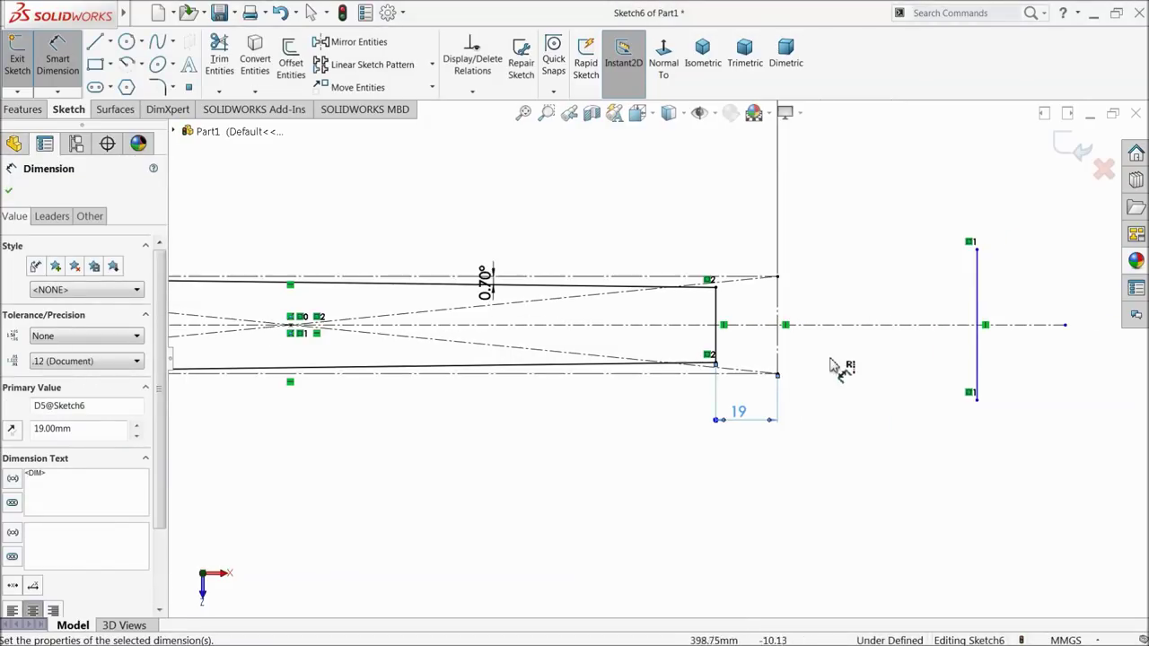
left_click(779, 358)
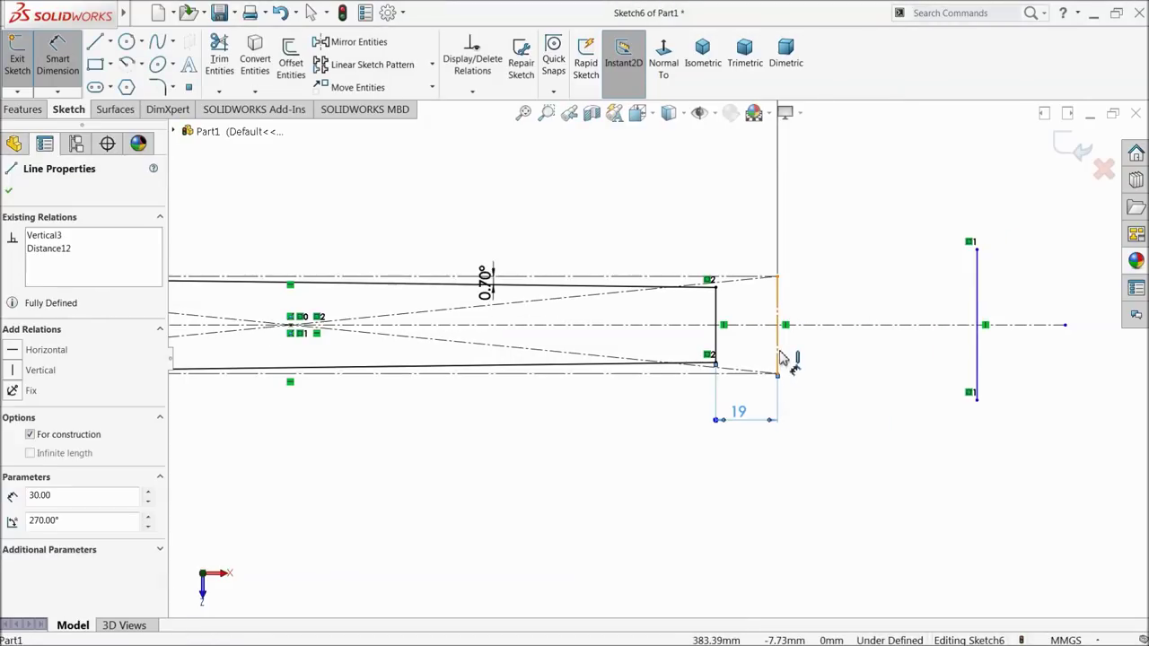
left_click(975, 354)
left_click(890, 477)
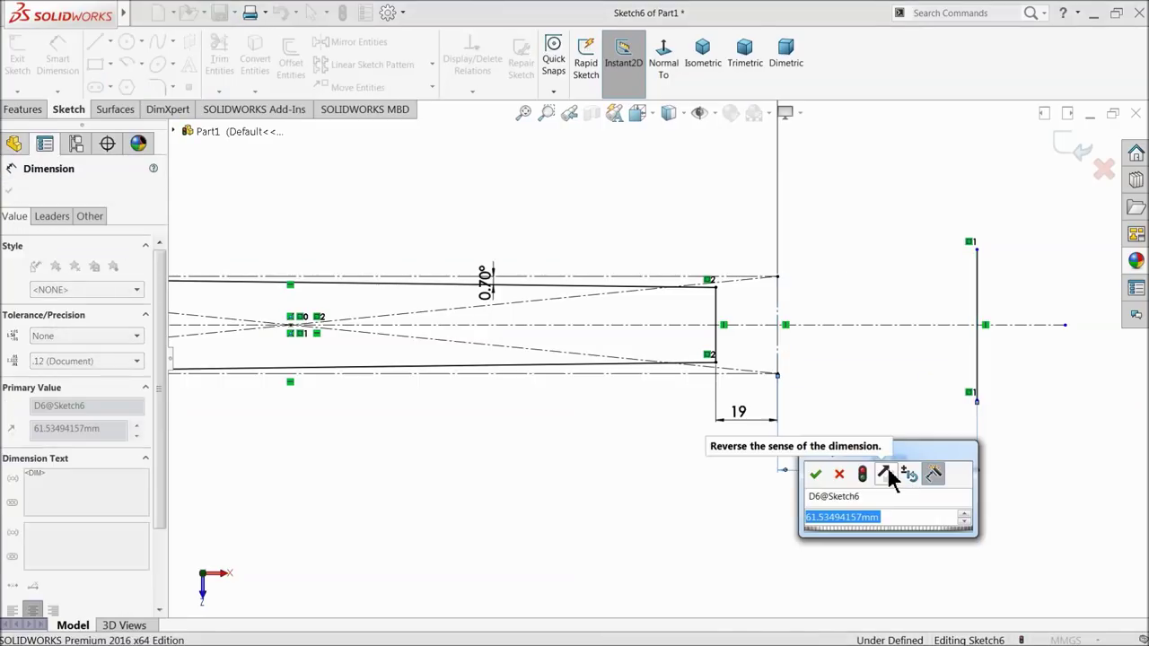
type("47.5")
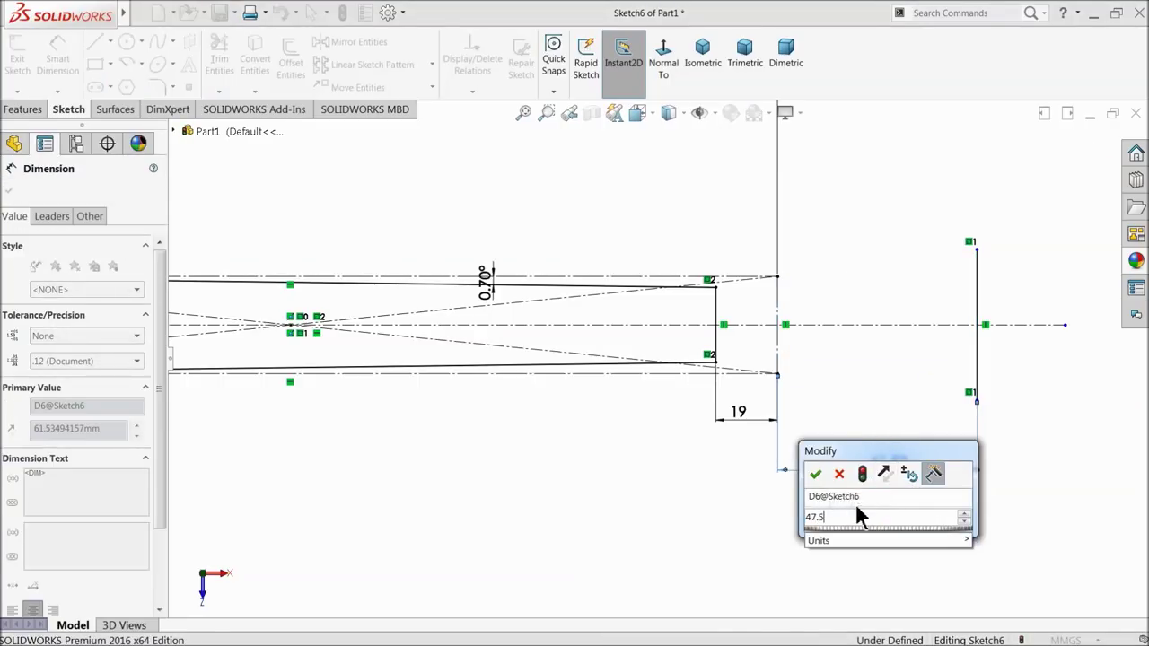
left_click(815, 474)
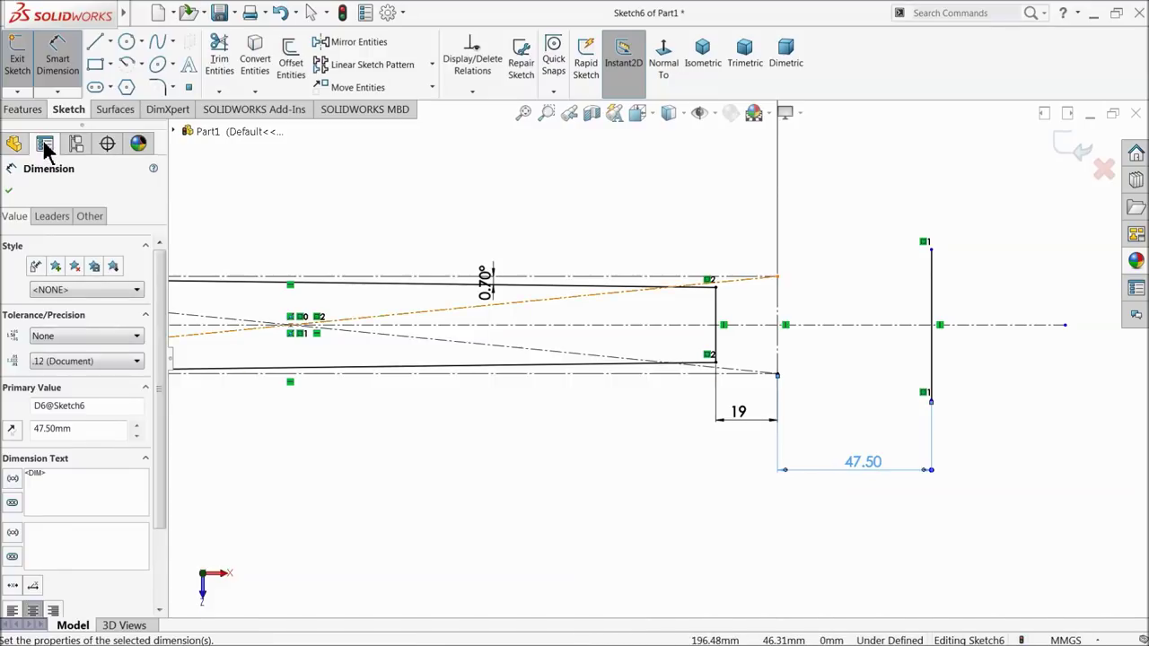
left_click(95, 42)
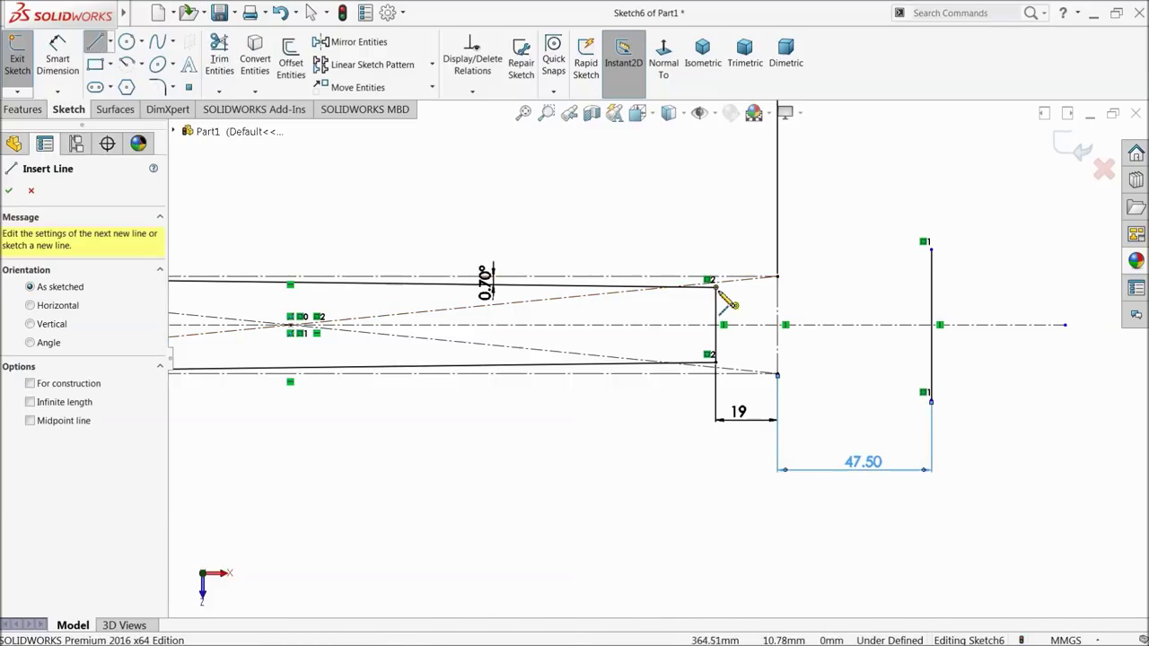
Step: Draw the headstock's upper and lower flared sides from the neck's end corners to the far line's ends
left_click(777, 276)
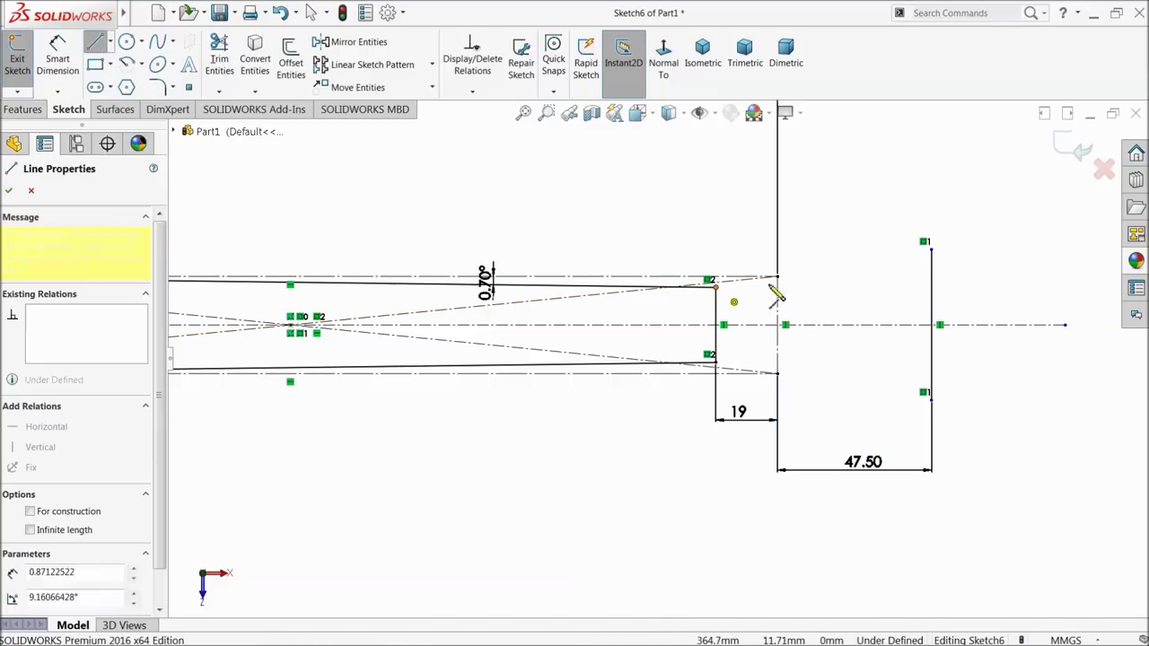
left_click(930, 249)
left_click(715, 363)
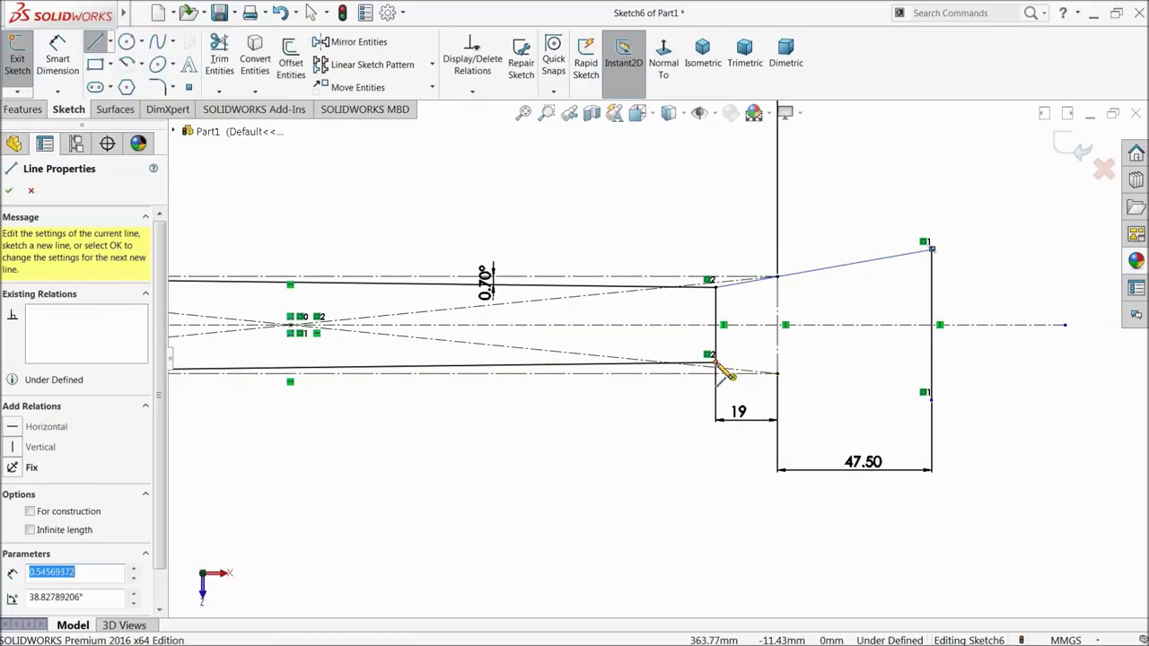
left_click(929, 396)
right_click(821, 225)
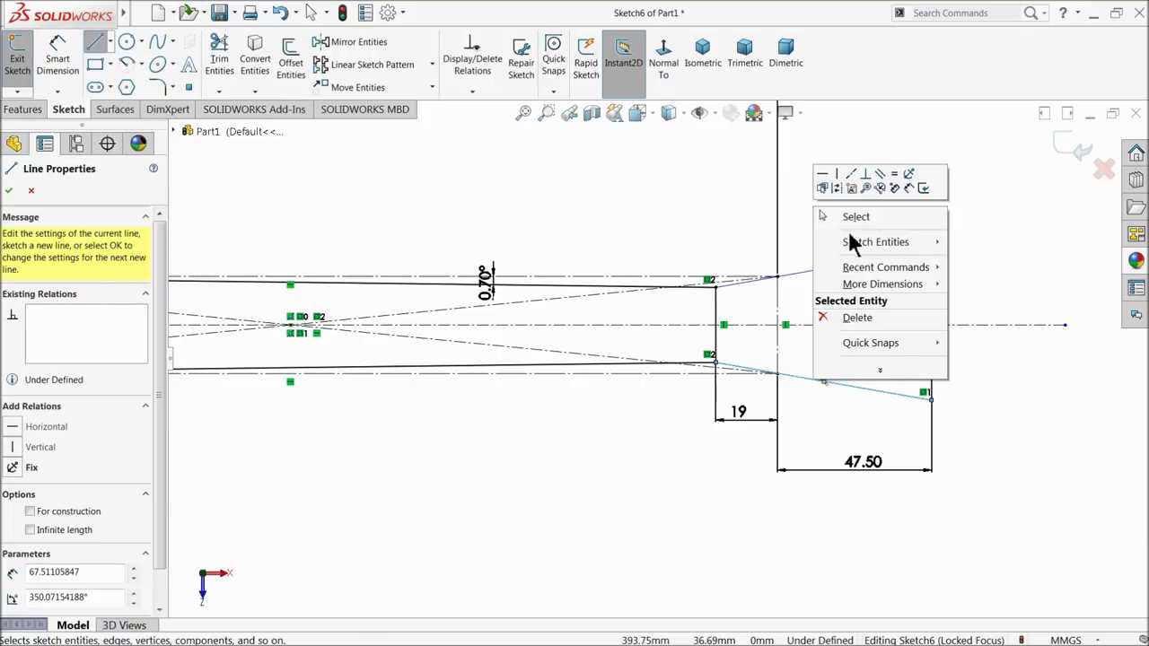
left_click(857, 217)
scroll(655, 357, "up", 1)
scroll(655, 356, "up", 2)
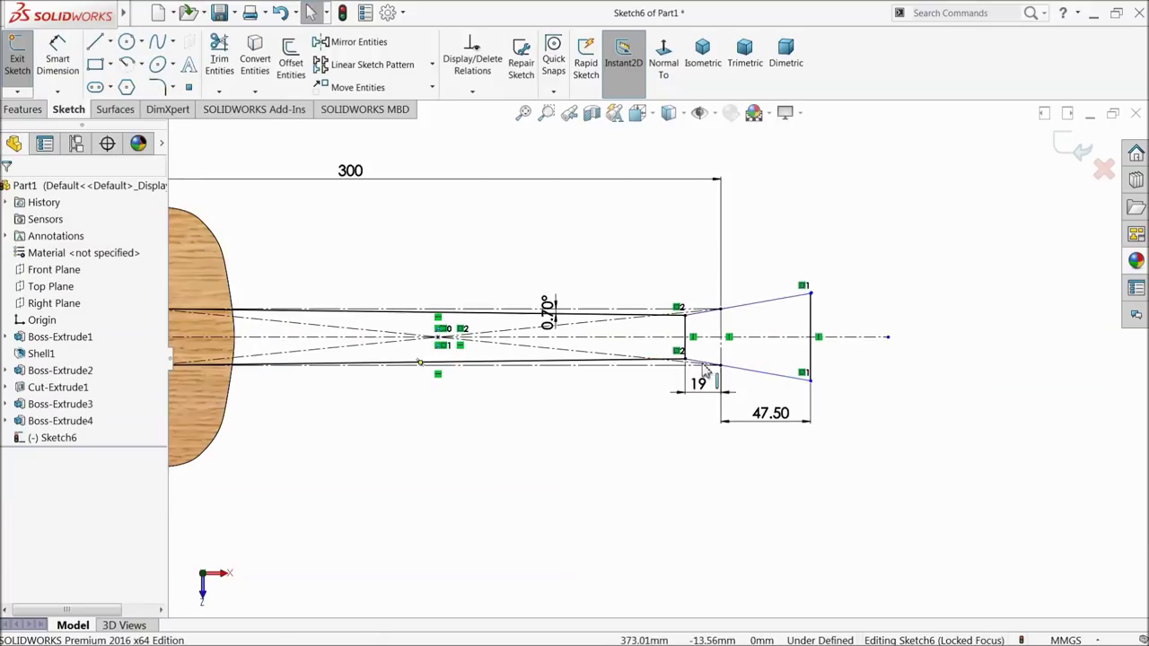
scroll(629, 368, "up", 1)
scroll(490, 392, "down", 3)
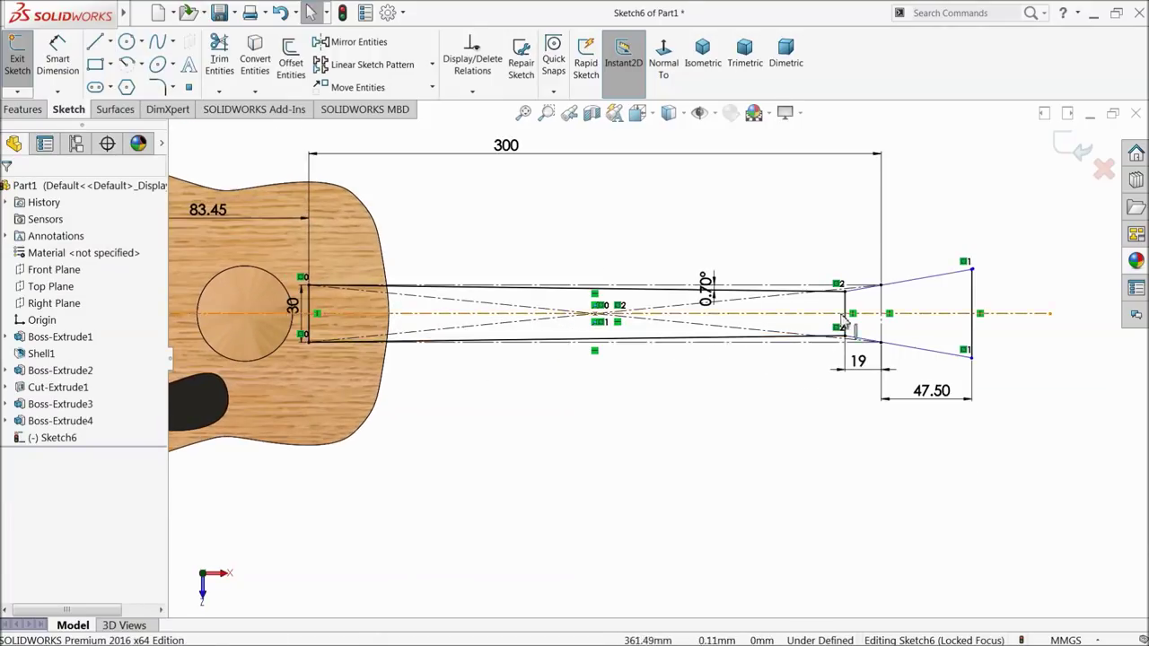
scroll(844, 321, "down", 1)
scroll(848, 345, "up", 1)
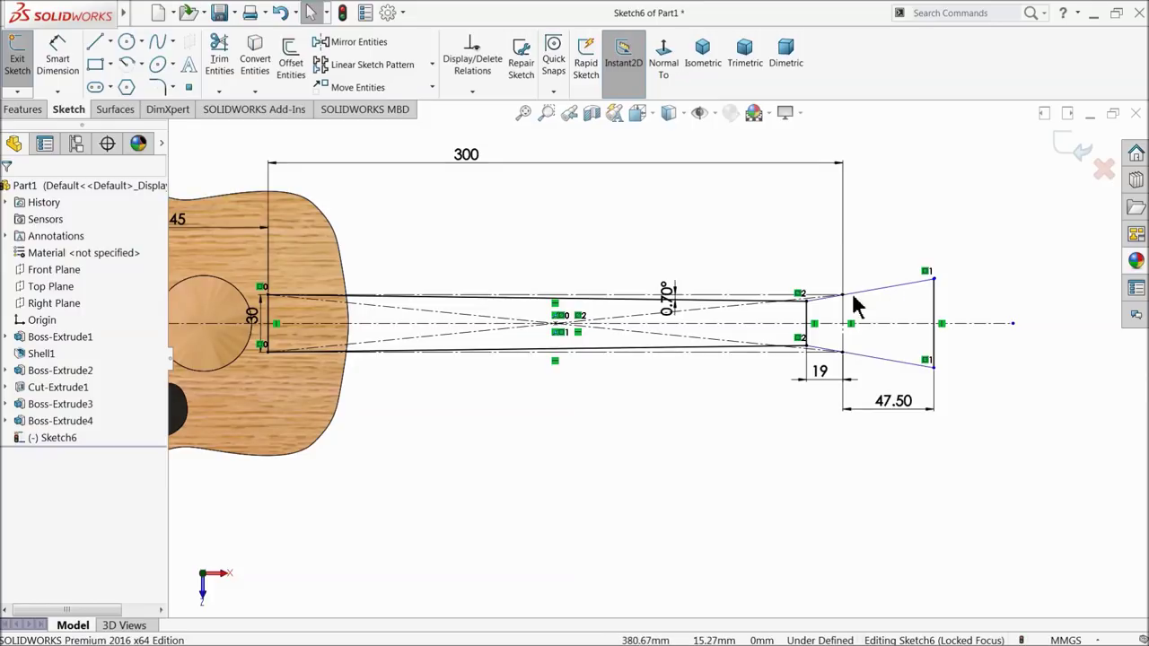
left_click(23, 109)
left_click(27, 63)
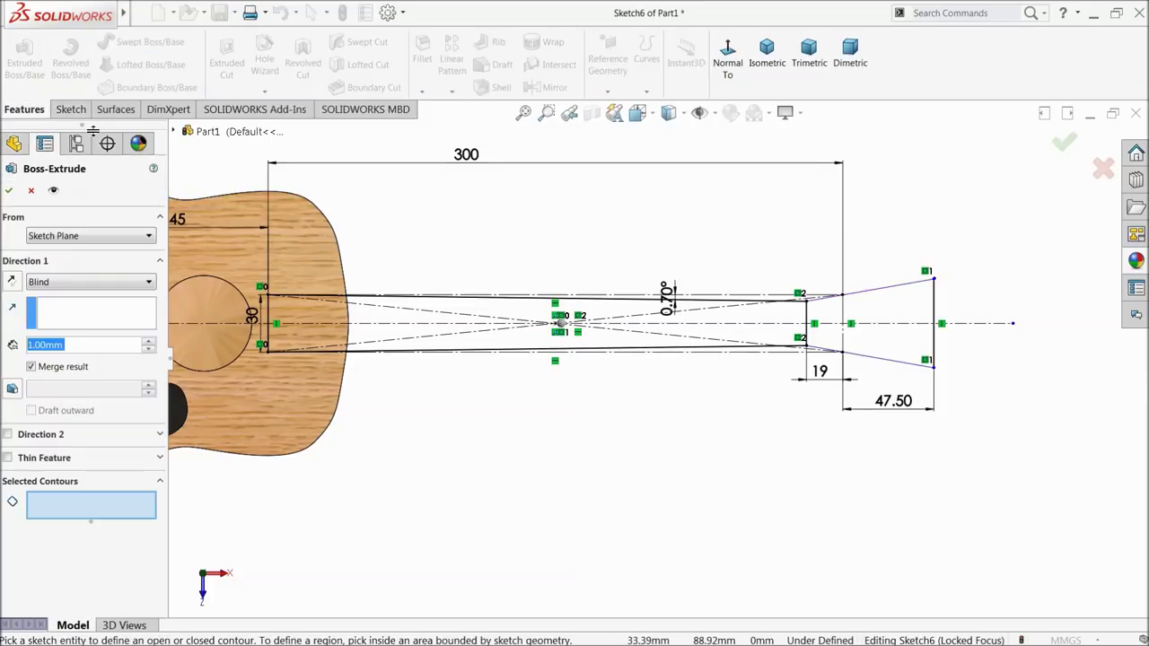
Step: Extrude the neck and headstock regions 30 mm in the reversed direction
left_click(639, 349)
middle_click_drag(641, 436, 628, 380)
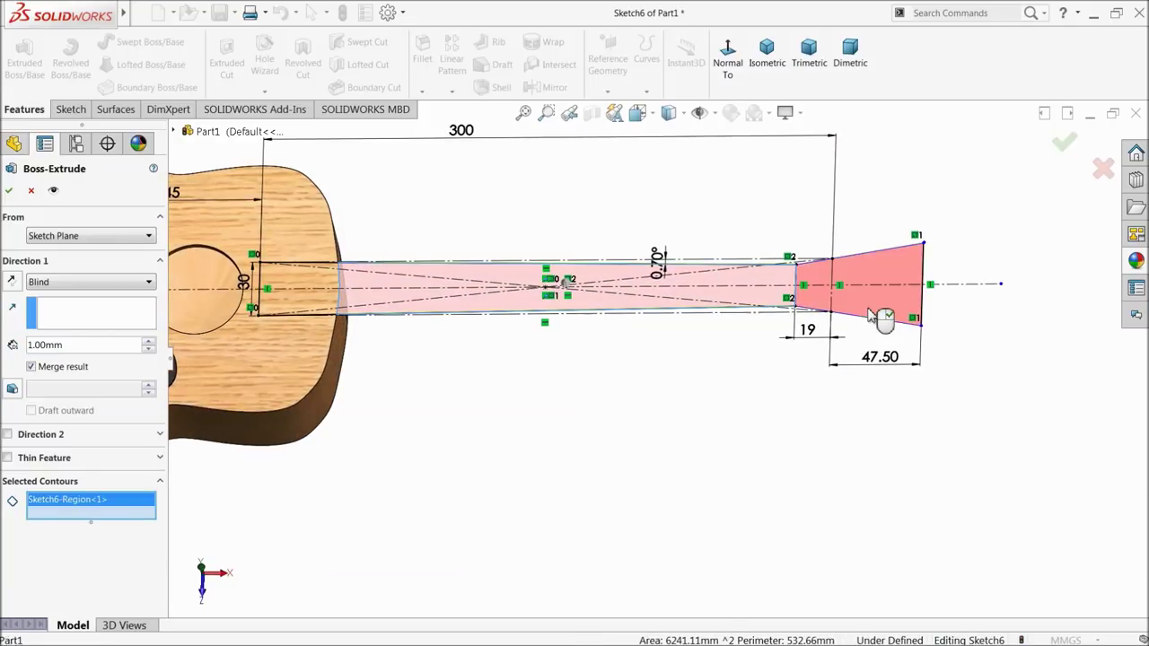
left_click(868, 314)
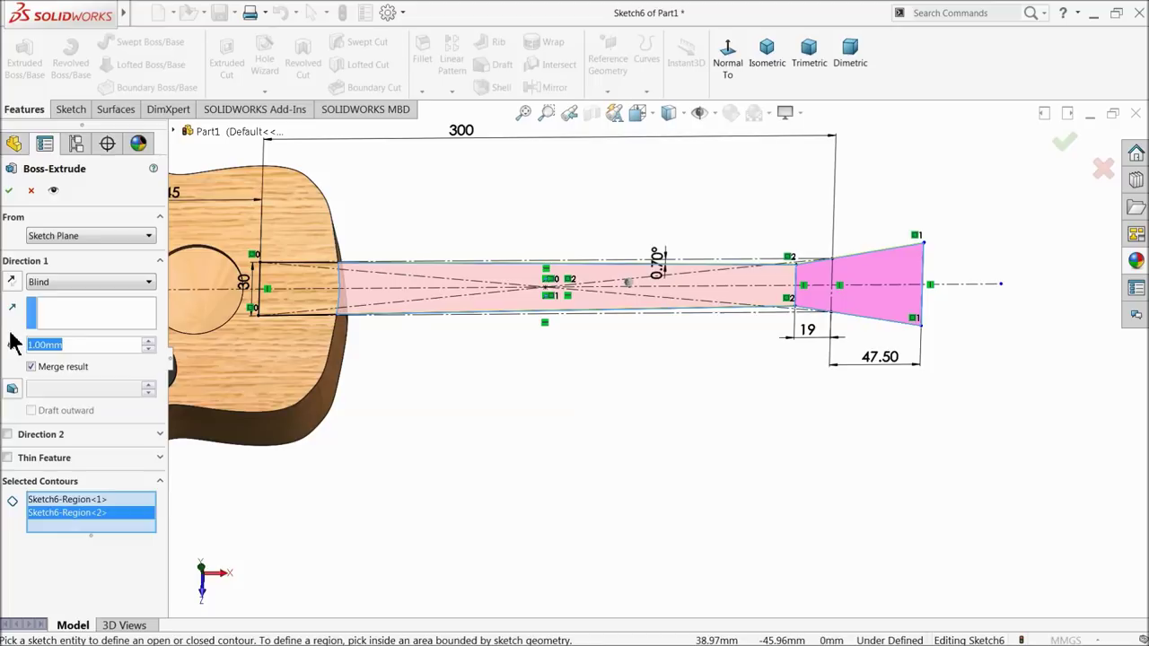
type("30")
key("Return")
mouse_move(491, 413)
middle_mouse_down()
mouse_move(505, 313)
mouse_move(494, 358)
middle_mouse_up()
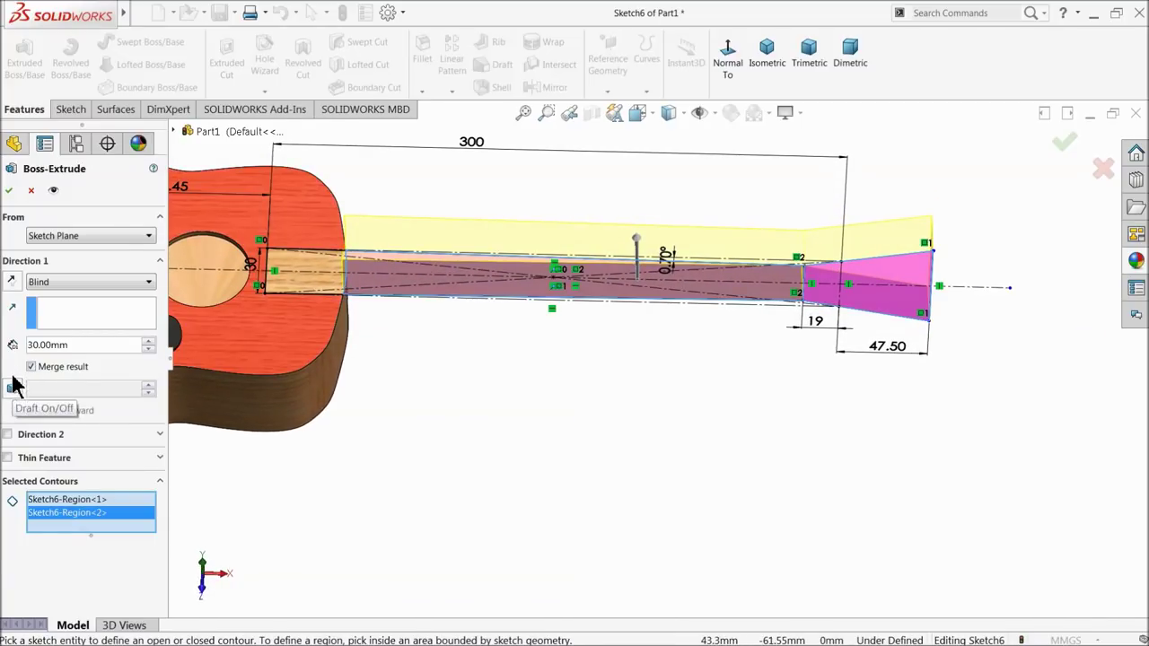
left_click(12, 282)
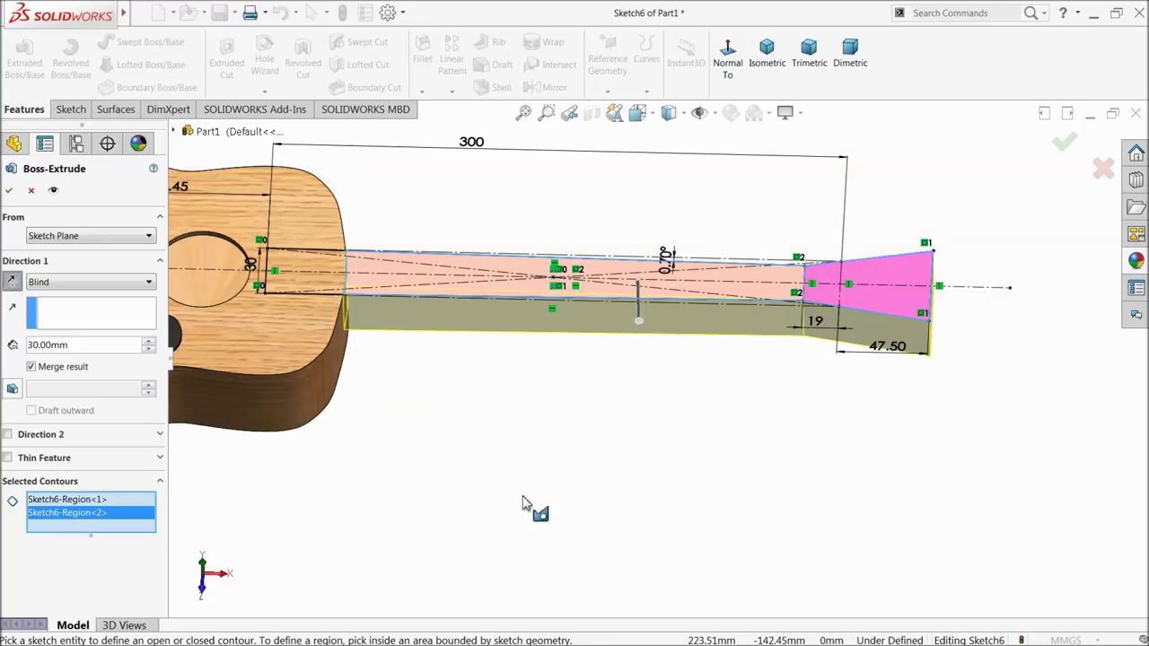
mouse_move(516, 480)
middle_mouse_down()
mouse_move(526, 461)
mouse_move(513, 416)
mouse_move(523, 451)
middle_mouse_up()
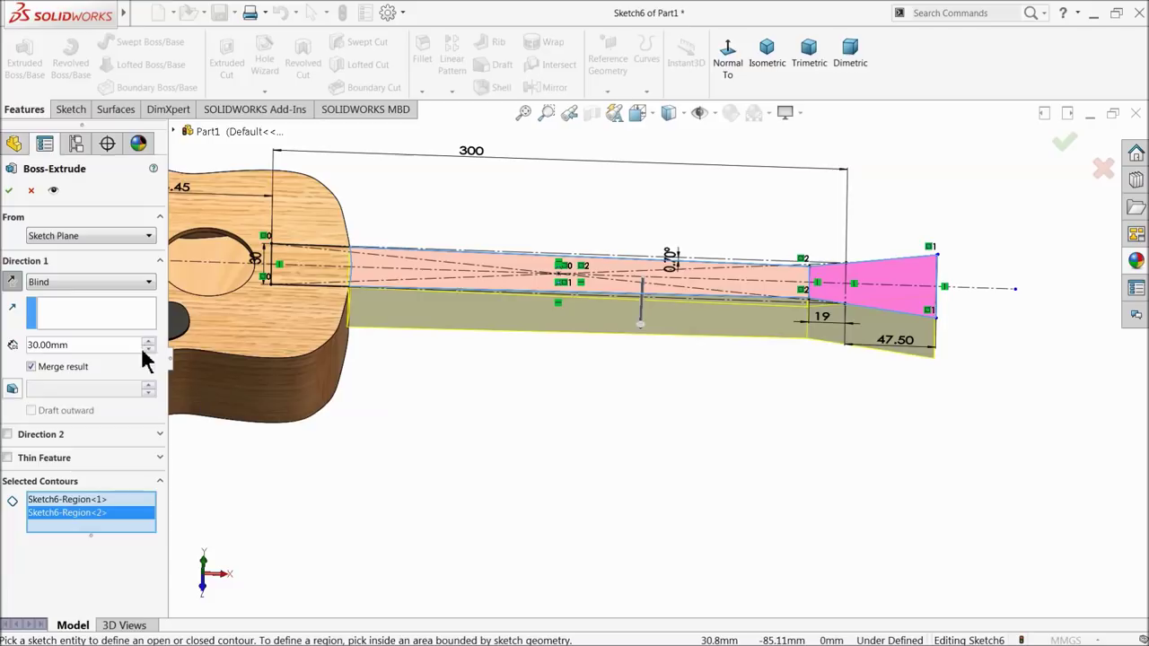
left_click(12, 191)
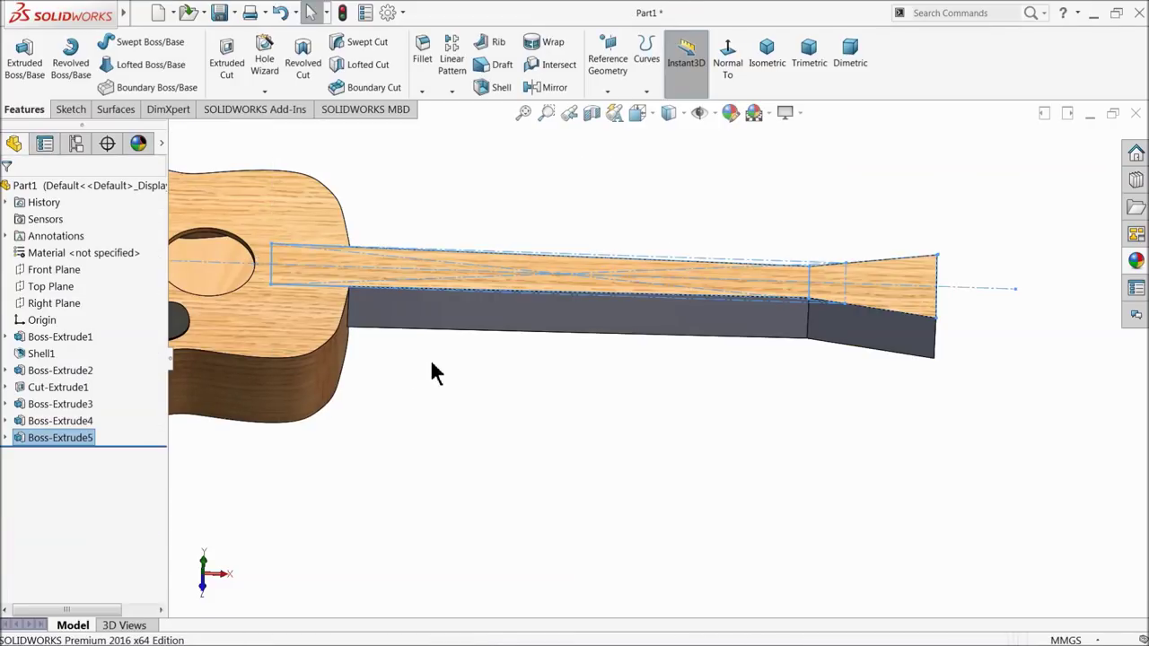
Step: Start a new sketch on the Front Plane
mouse_move(402, 383)
middle_mouse_down()
mouse_move(379, 256)
mouse_move(359, 239)
mouse_move(377, 372)
mouse_move(392, 363)
mouse_move(418, 398)
mouse_move(754, 348)
middle_mouse_up()
scroll(386, 310, "up", 3)
scroll(459, 368, "down", 2)
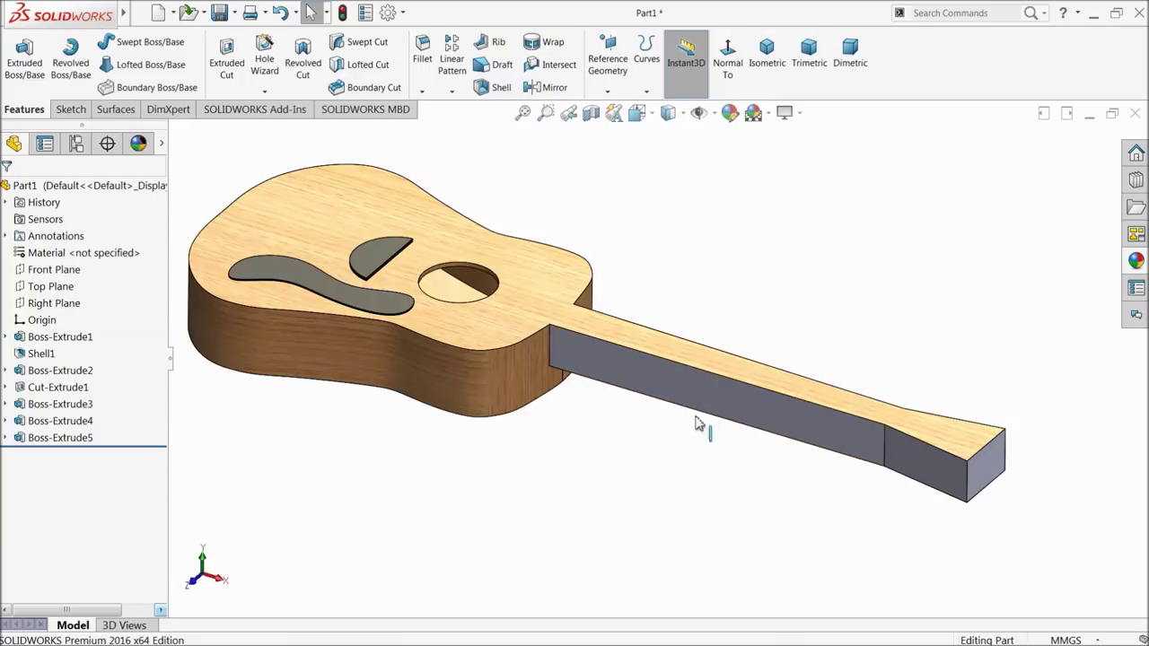
left_click(30, 271)
left_click(36, 255)
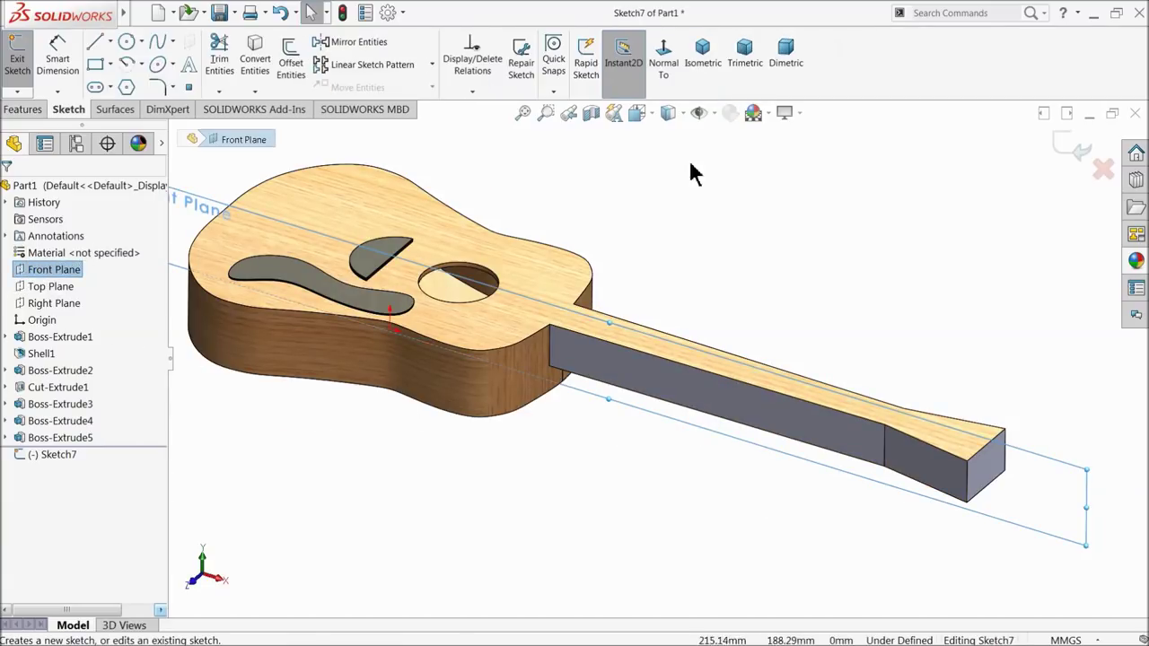
Step: Draw a closed four-line profile over the headstock with a bottom edge sloping from the neck joint
left_click(663, 68)
scroll(933, 366, "down", 3)
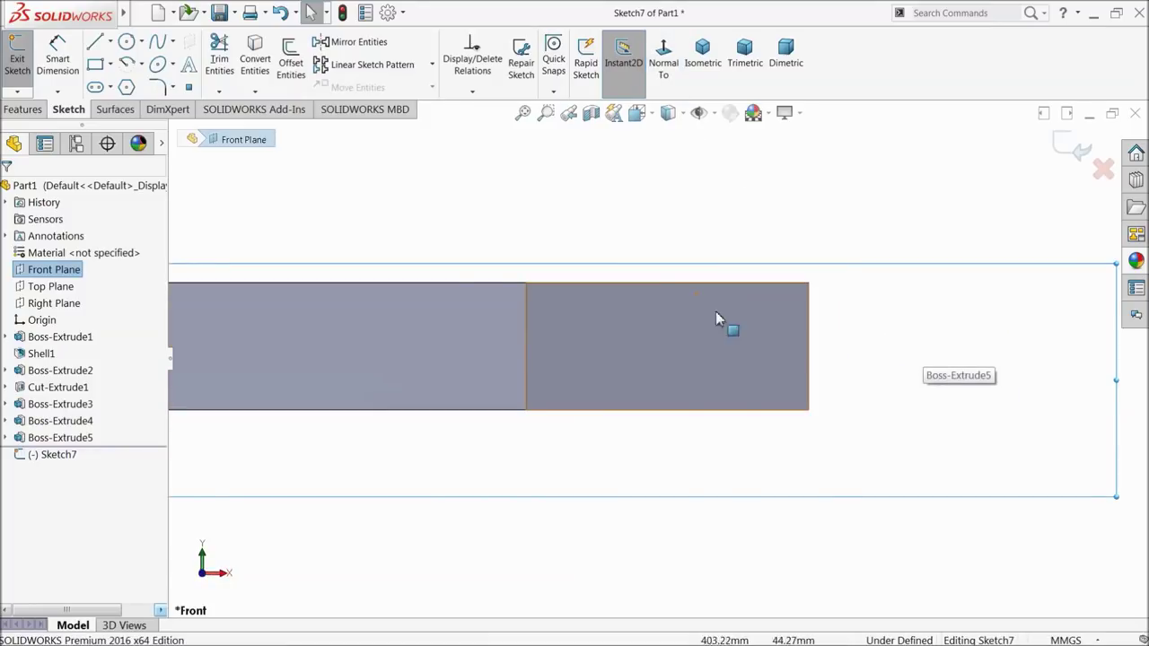
left_click(95, 43)
scroll(592, 247, "down", 3)
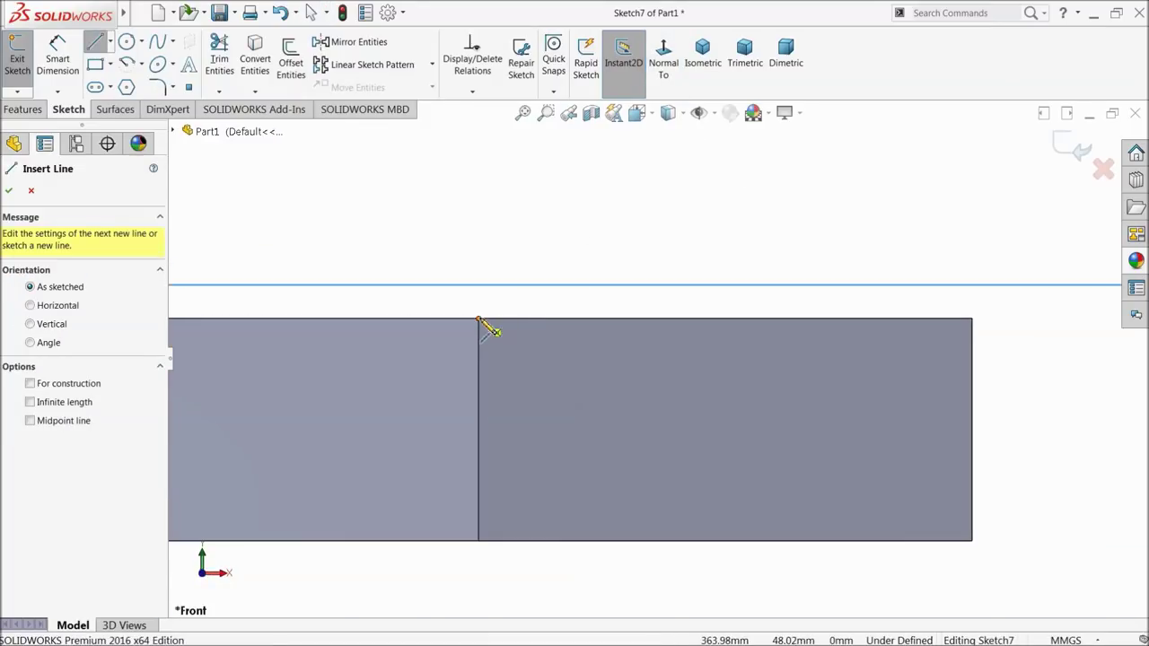
left_click(479, 320)
left_click(1013, 390)
left_click(1013, 231)
left_click(479, 230)
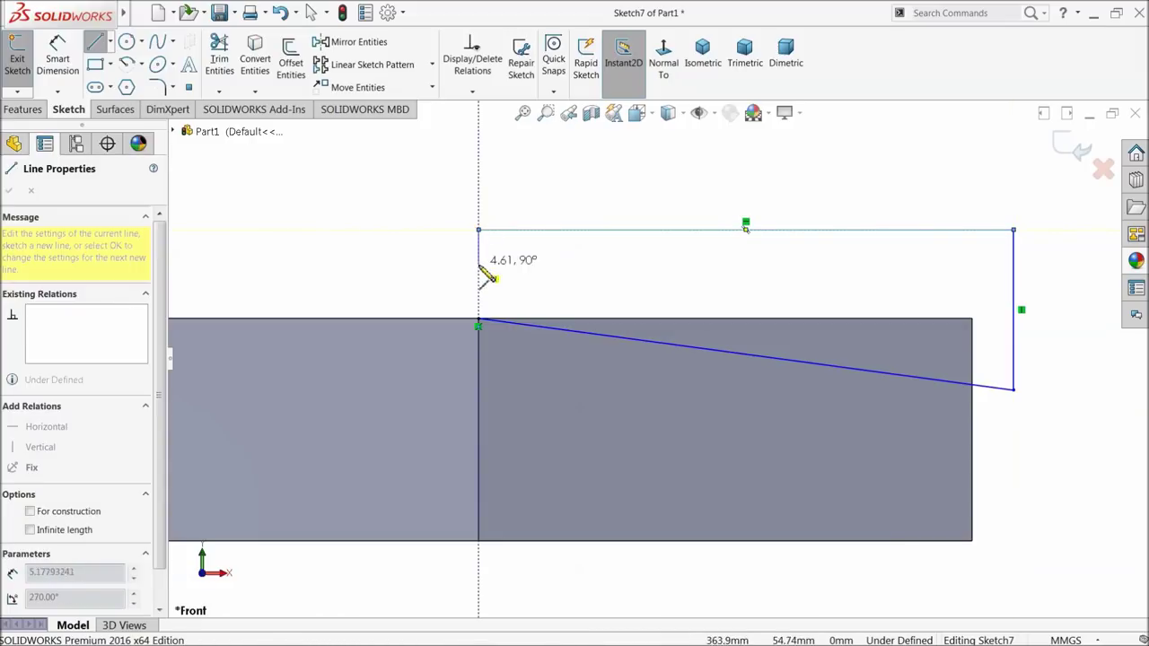
left_click(478, 320)
right_click(518, 212)
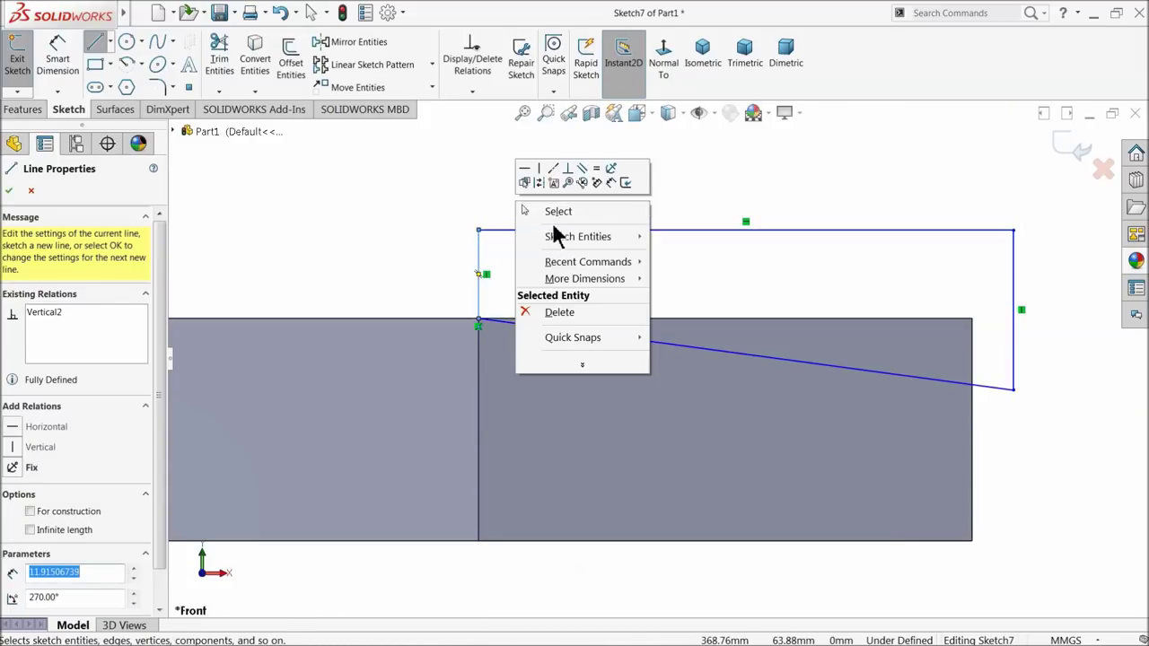
left_click(545, 210)
Step: Dimension the sloping bottom edge at 10° to the neck's top edge
scroll(928, 325, "down", 2)
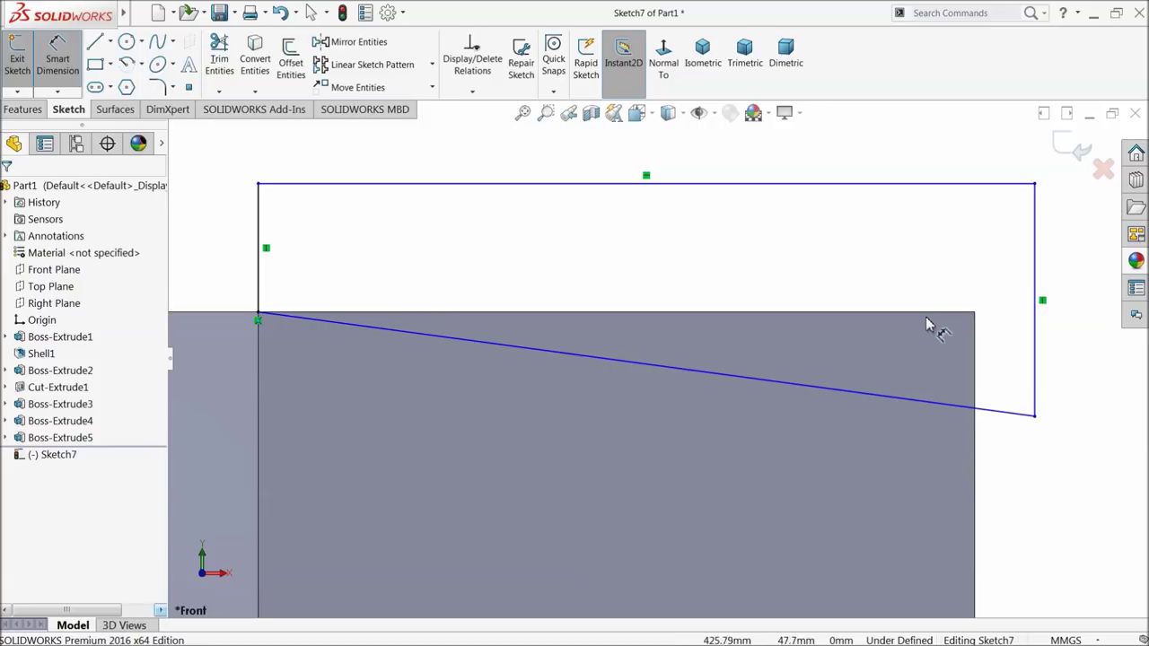
left_click(929, 319)
left_click(925, 401)
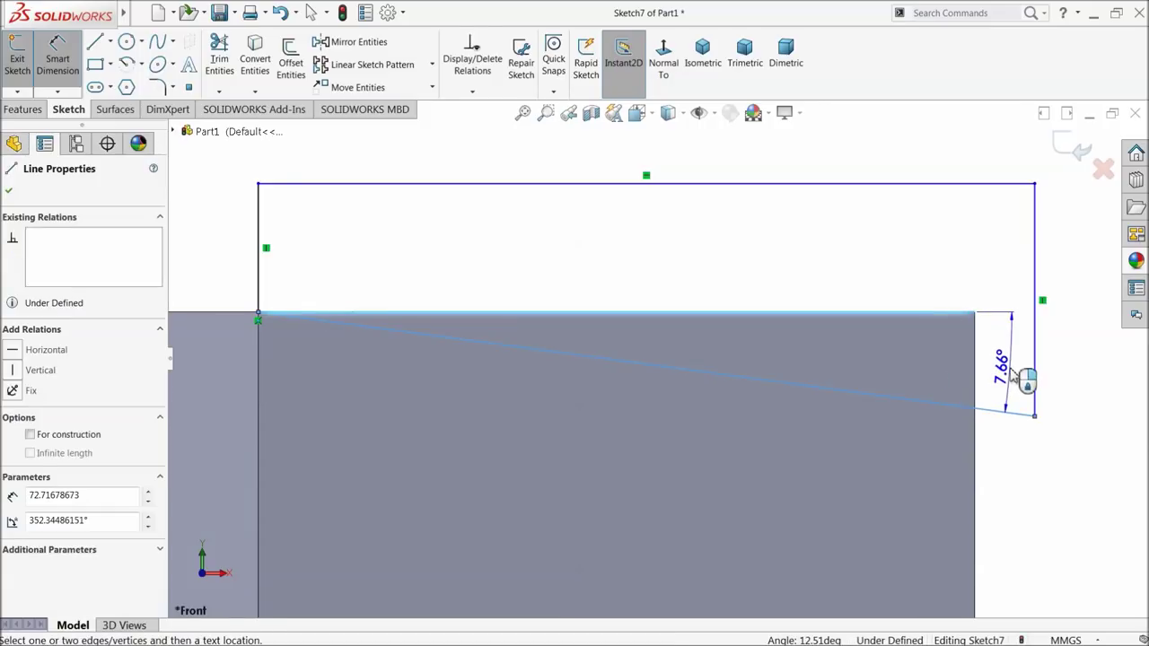
left_click(1011, 375)
type("10")
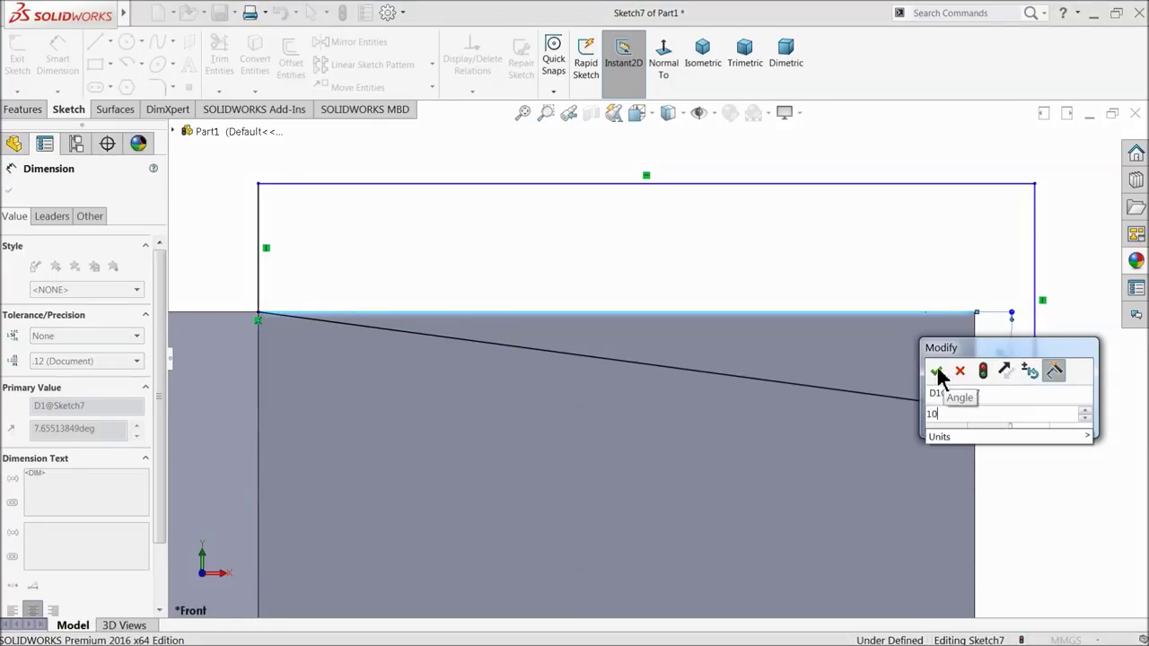
left_click(936, 372)
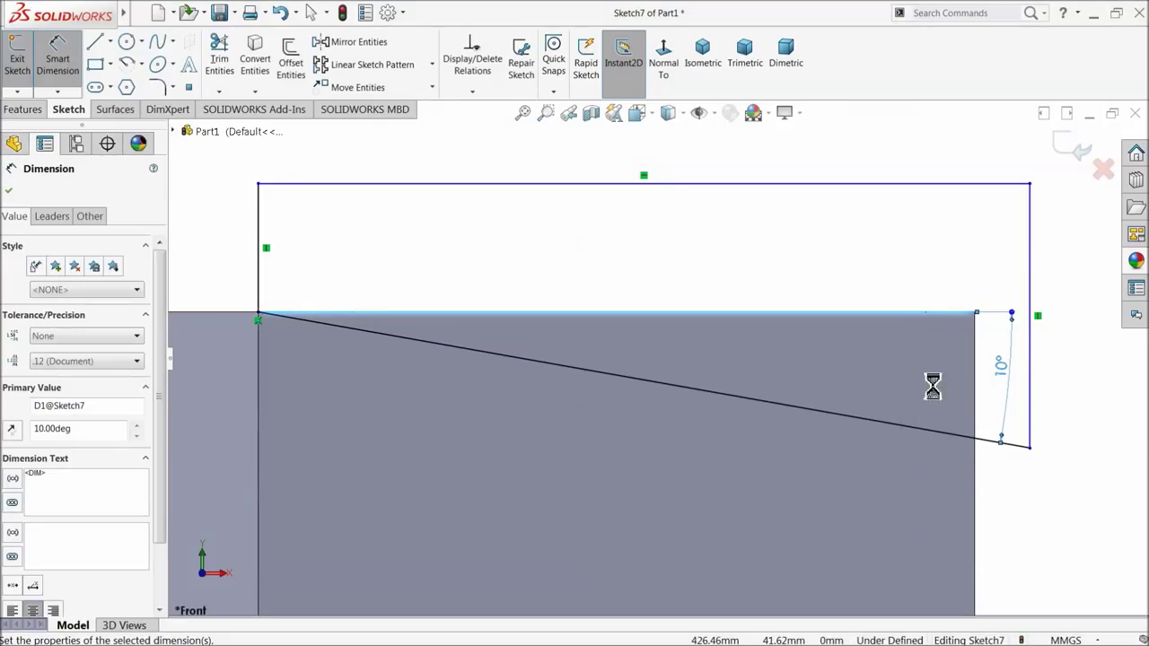
left_click(11, 191)
left_click(24, 110)
left_click(215, 72)
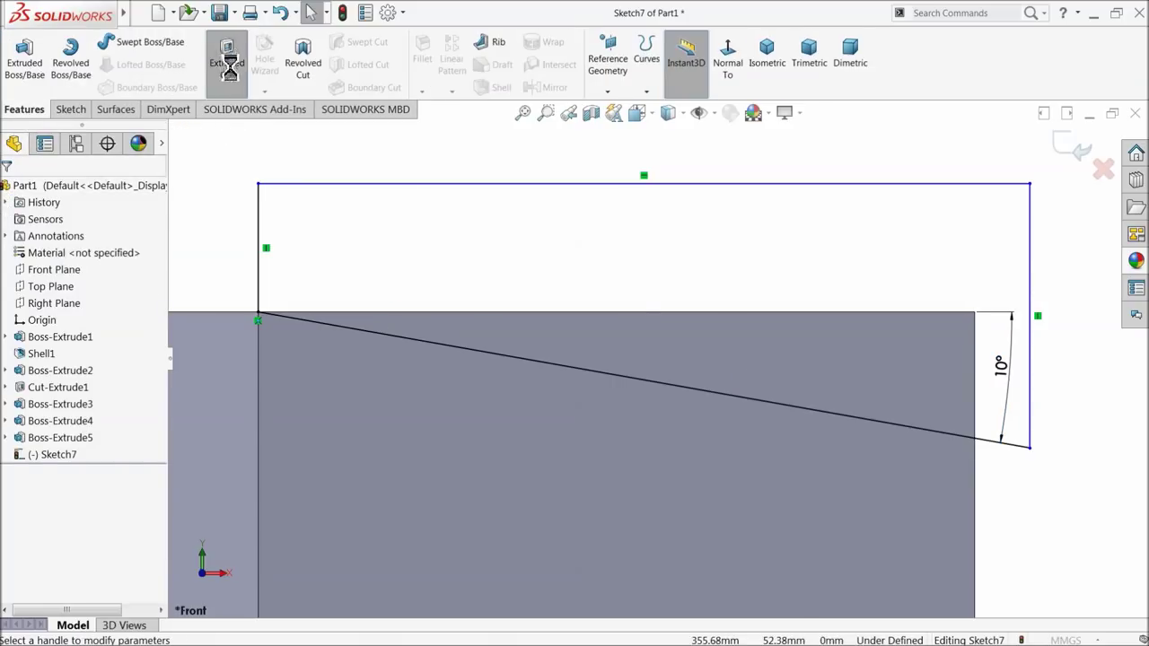
Step: Cut the 10° headstock slope as a Mid Plane extrusion 110 mm deep
left_click(53, 280)
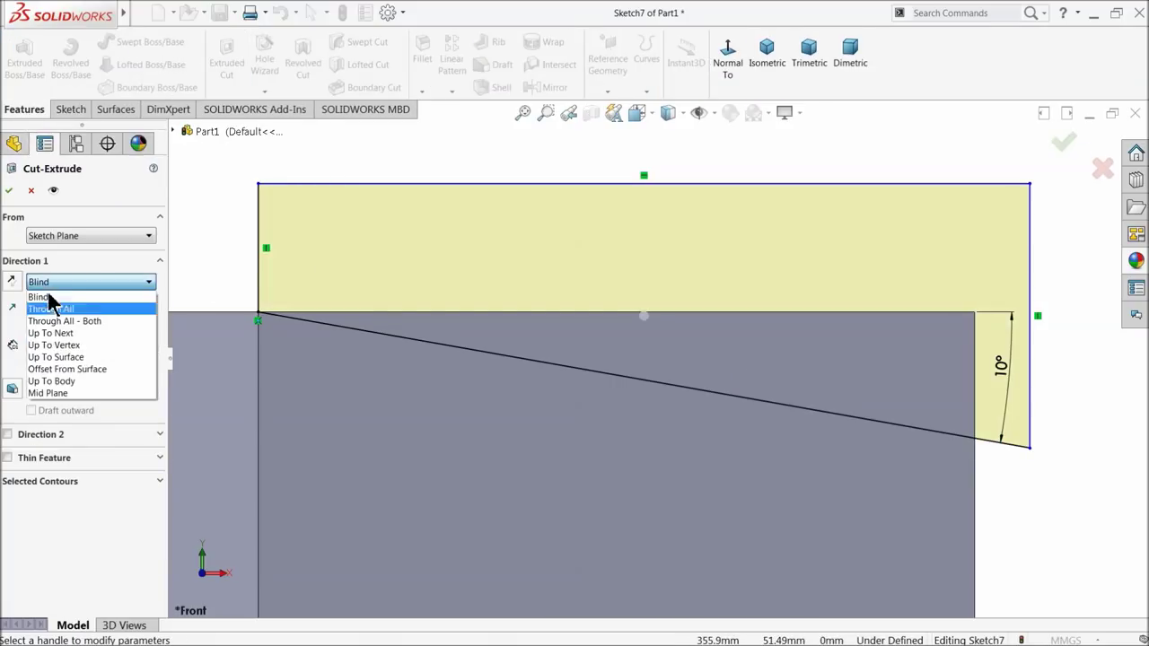
left_click(57, 398)
scroll(592, 287, "up", 3)
middle_click_drag(599, 266, 642, 368)
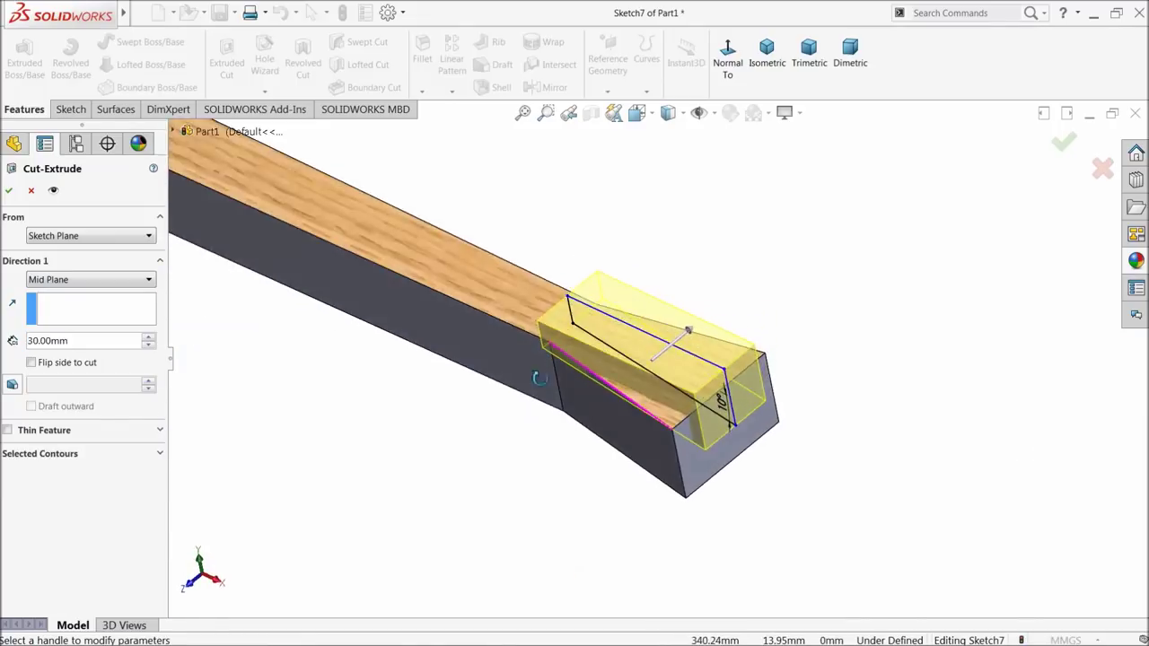
left_click(148, 338)
left_click(148, 338)
left_click(148, 338)
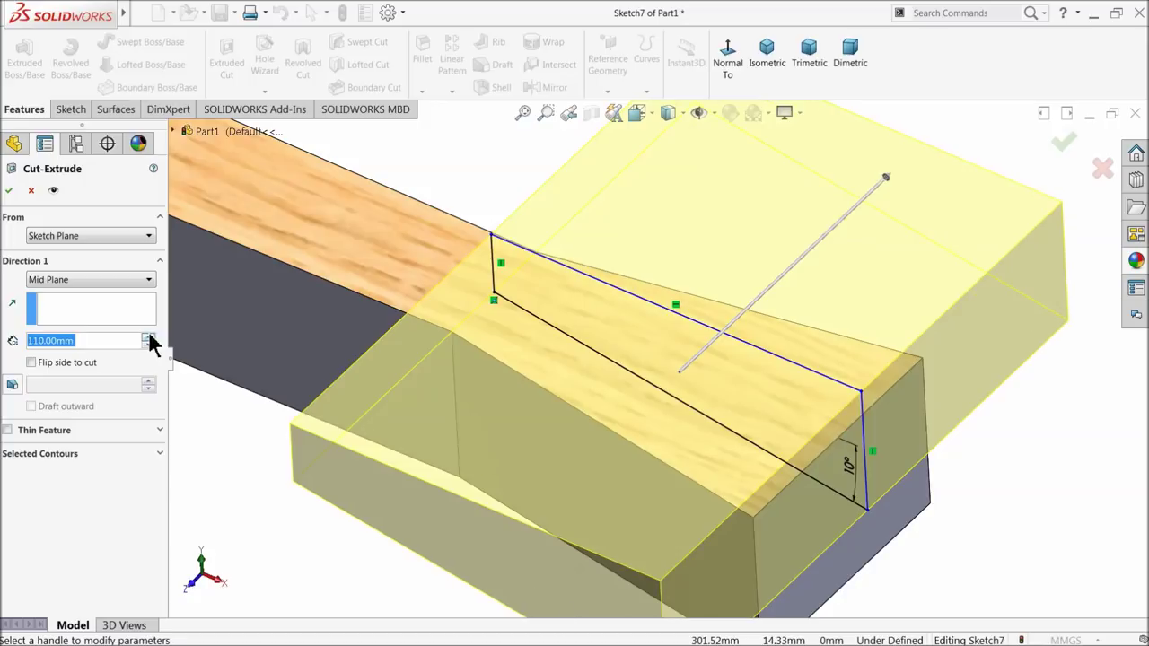
left_click(12, 192)
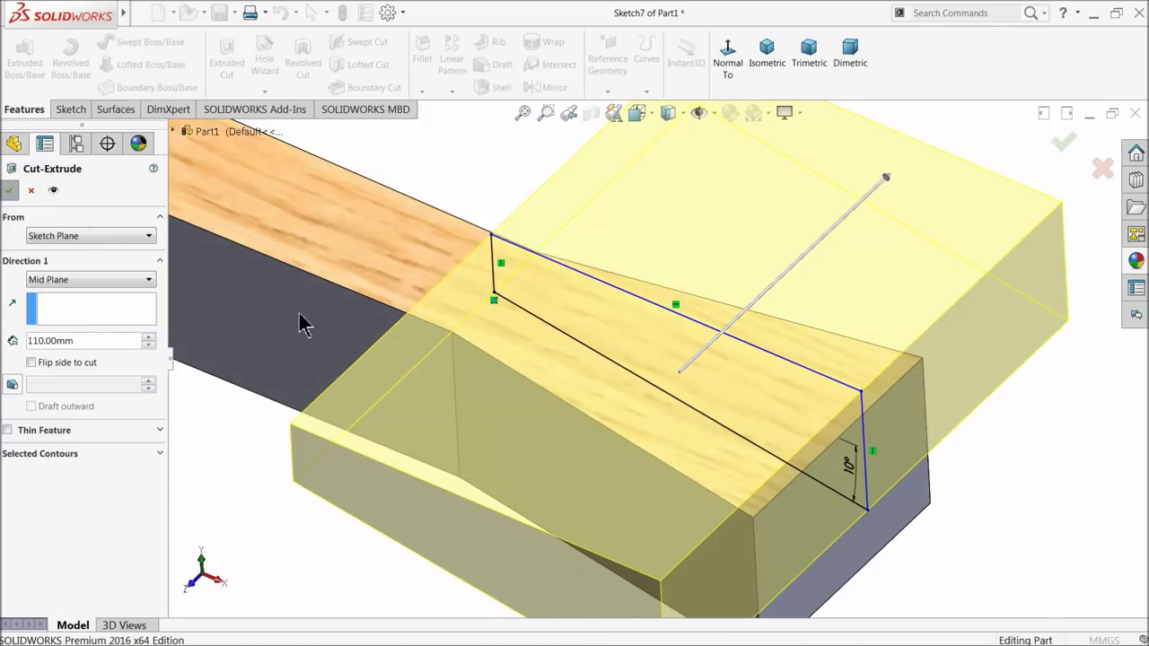
scroll(741, 325, "up", 2)
mouse_move(726, 364)
middle_mouse_down()
mouse_move(751, 297)
mouse_move(739, 313)
middle_mouse_up()
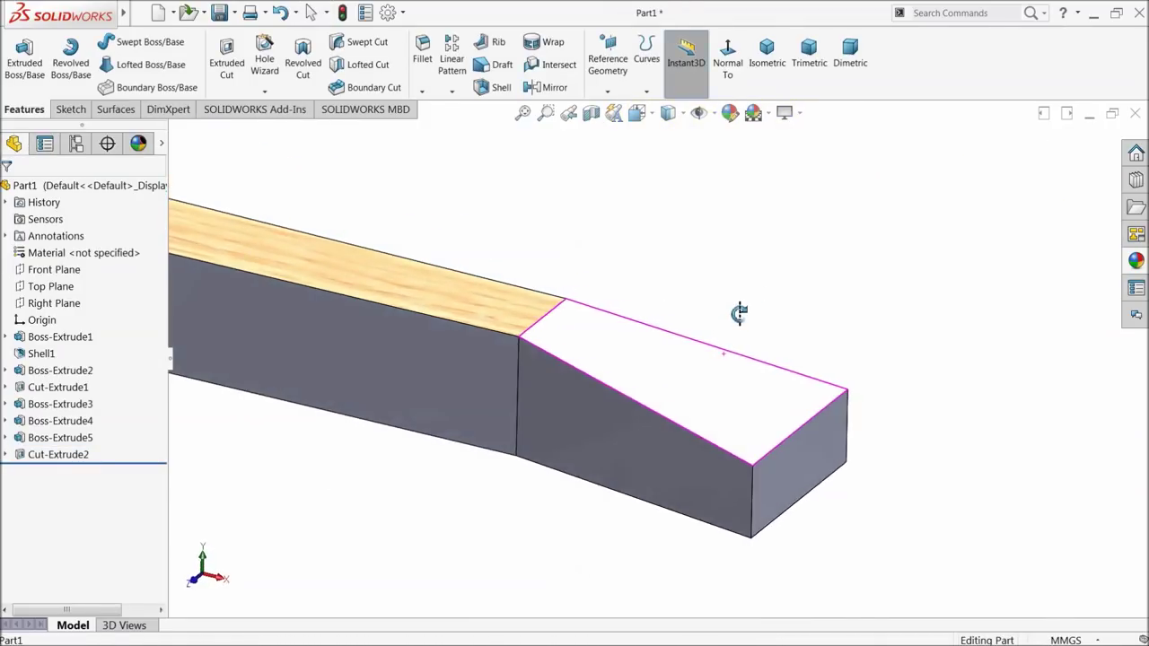
Step: Start a sketch on the Front Plane viewed normal to it, with the Line tool
left_click(27, 272)
left_click(36, 255)
left_click(668, 76)
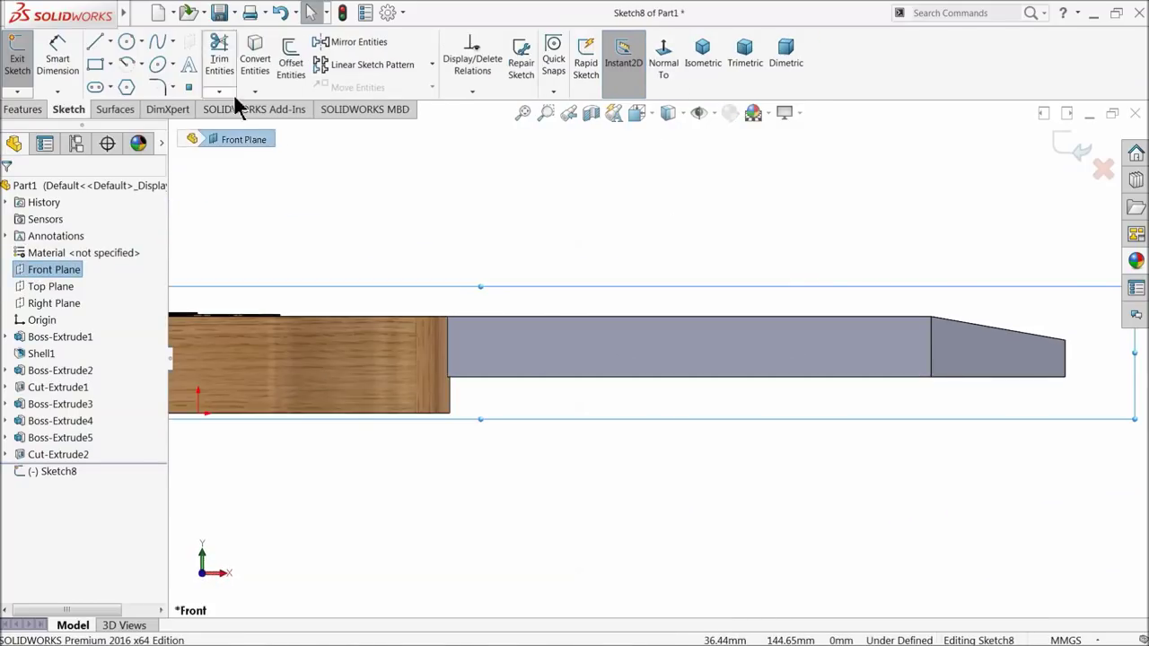
left_click(94, 42)
scroll(1015, 366, "down", 3)
scroll(1033, 384, "up", 1)
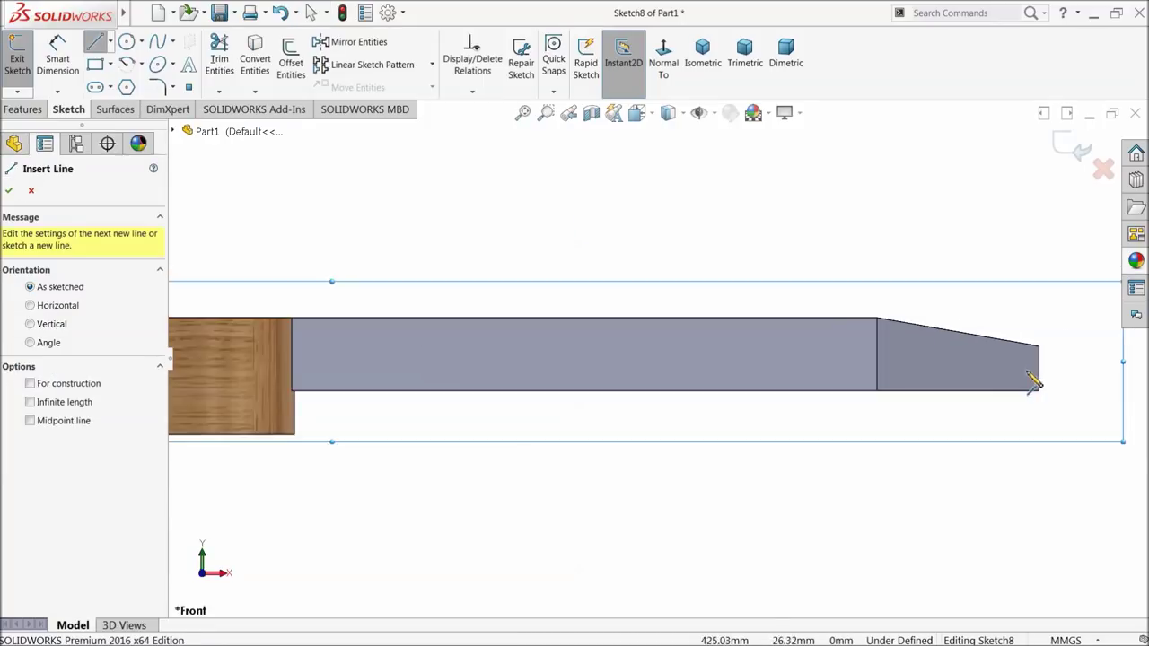
Step: Draw the slanted headstock line, a horizontal neck line, and a tangent arc curving down-left
left_click(1016, 359)
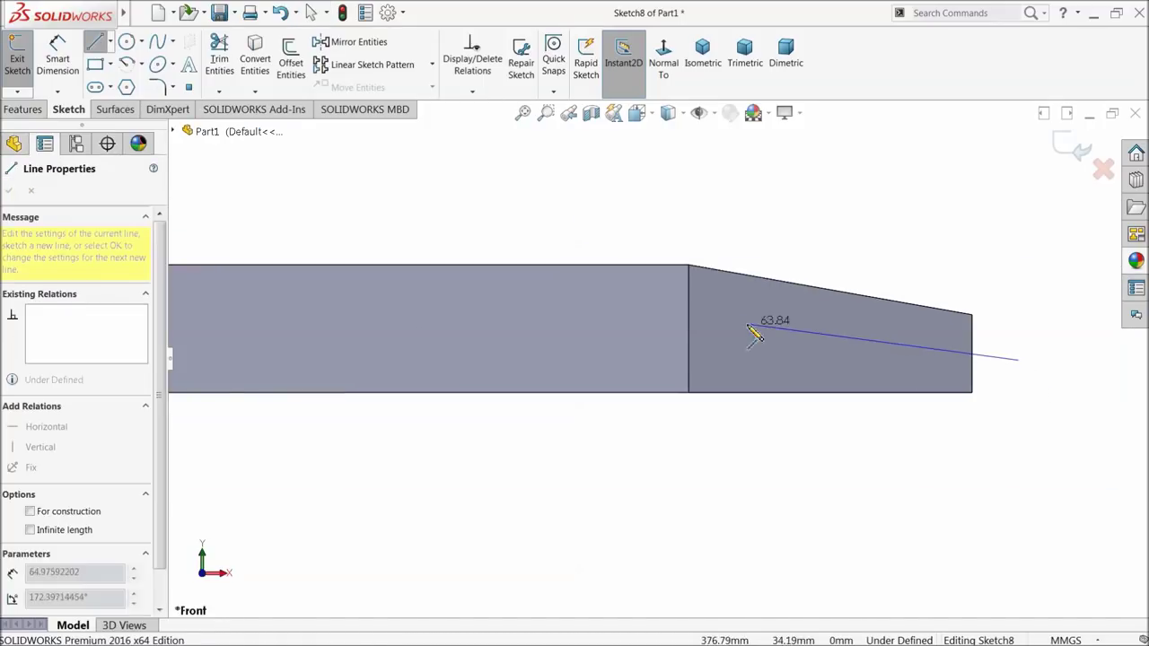
left_click(692, 302)
scroll(628, 312, "up", 2)
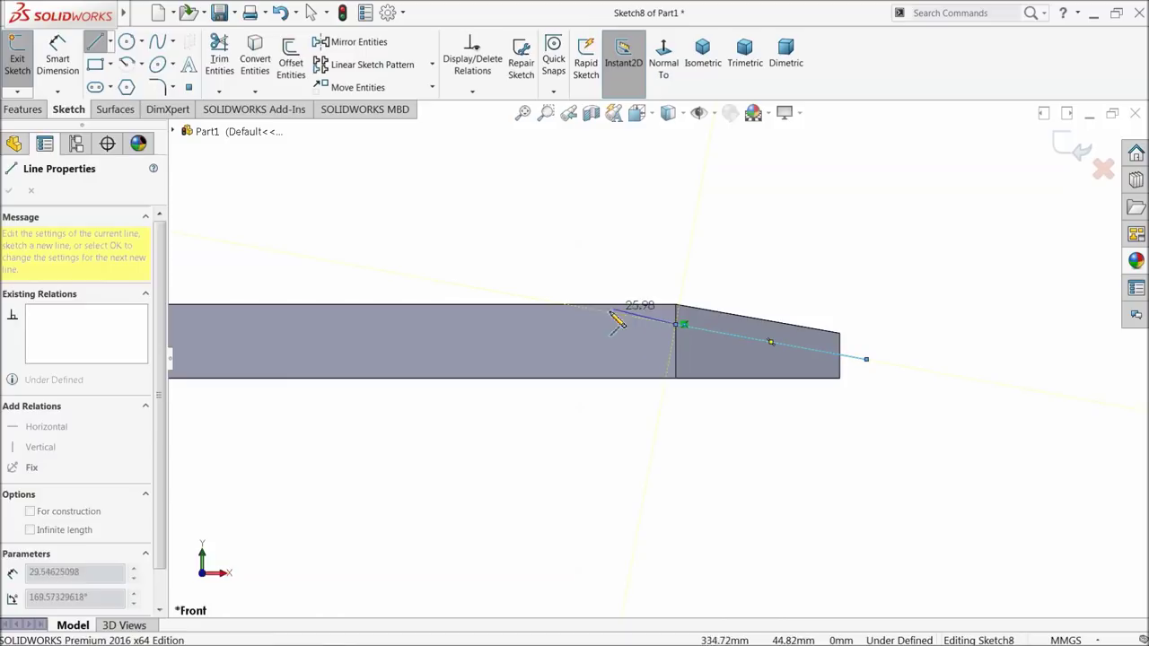
scroll(453, 350, "up", 1)
scroll(485, 354, "down", 1)
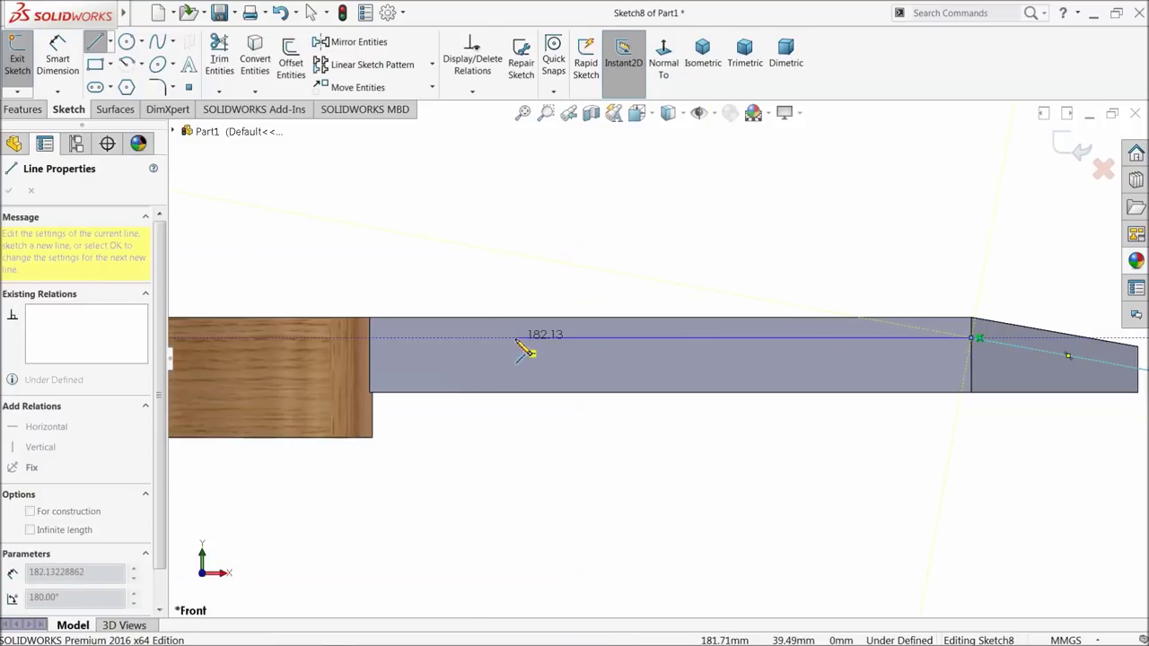
scroll(523, 349, "down", 3)
left_click(552, 341)
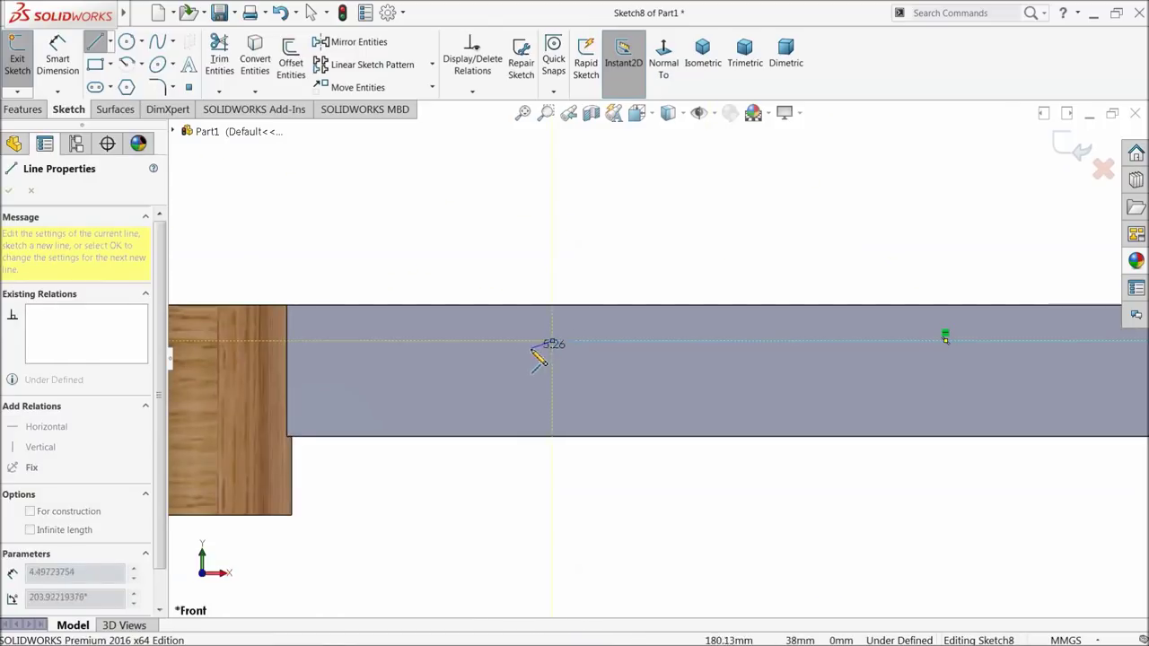
left_click(354, 479)
Step: Close the outline with a bottom line and a vertical line at the headstock end
key("z")
scroll(682, 480, "up", 1)
scroll(853, 440, "up", 2)
scroll(960, 404, "down", 3)
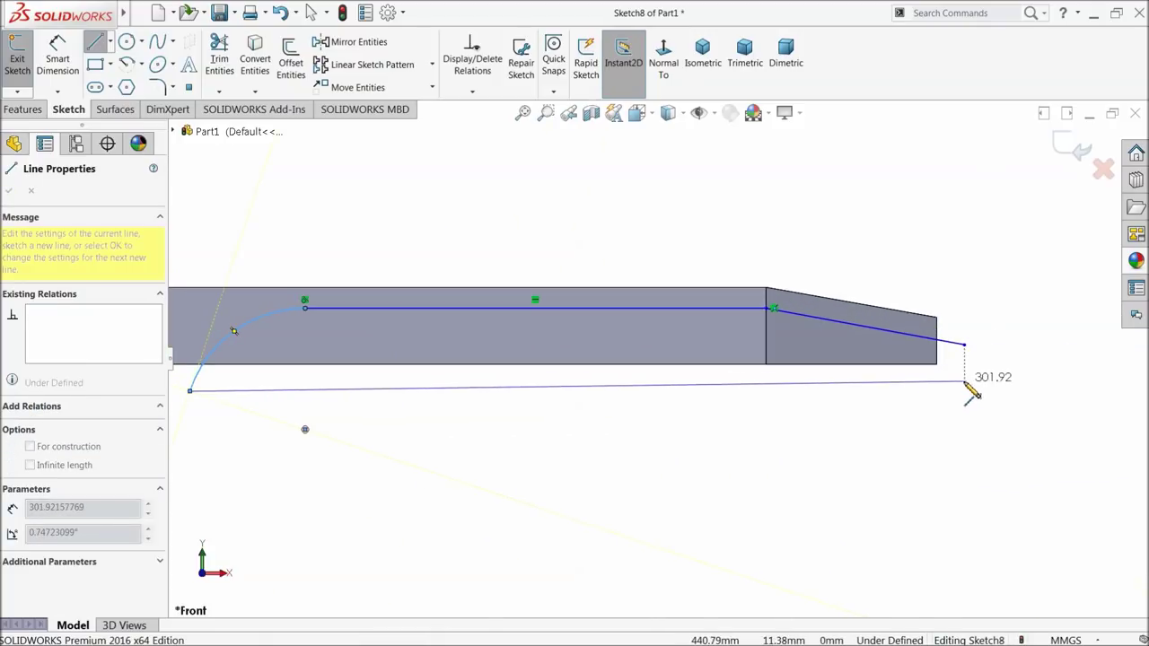
left_click(963, 384)
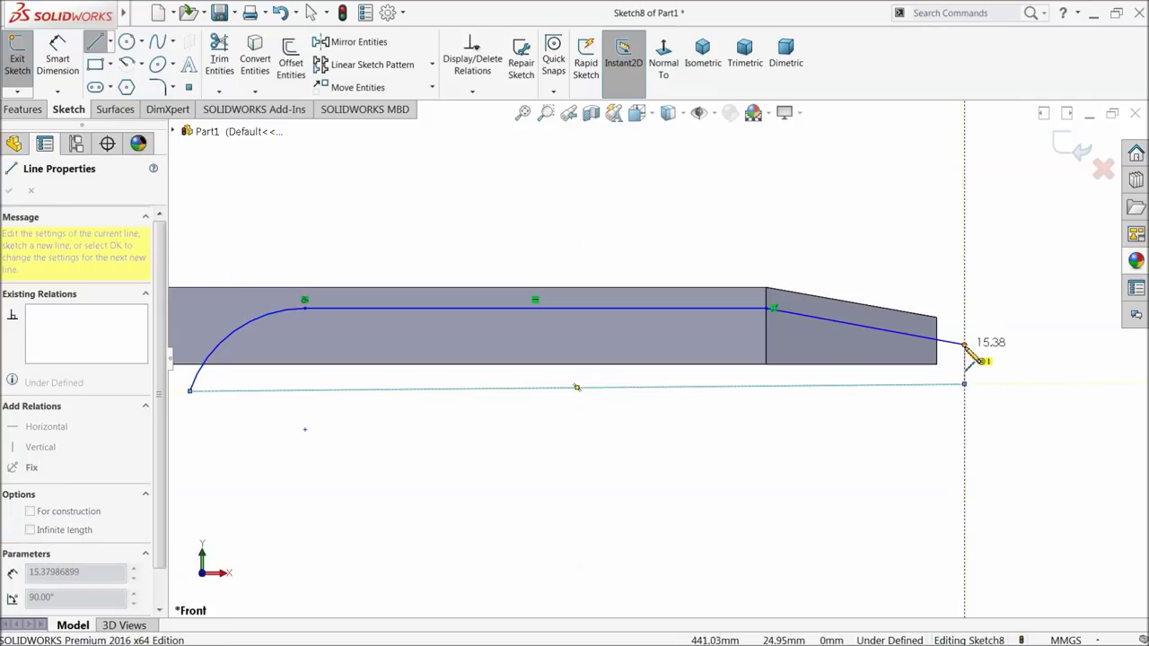
left_click(965, 345)
right_click(976, 264)
left_click(983, 275)
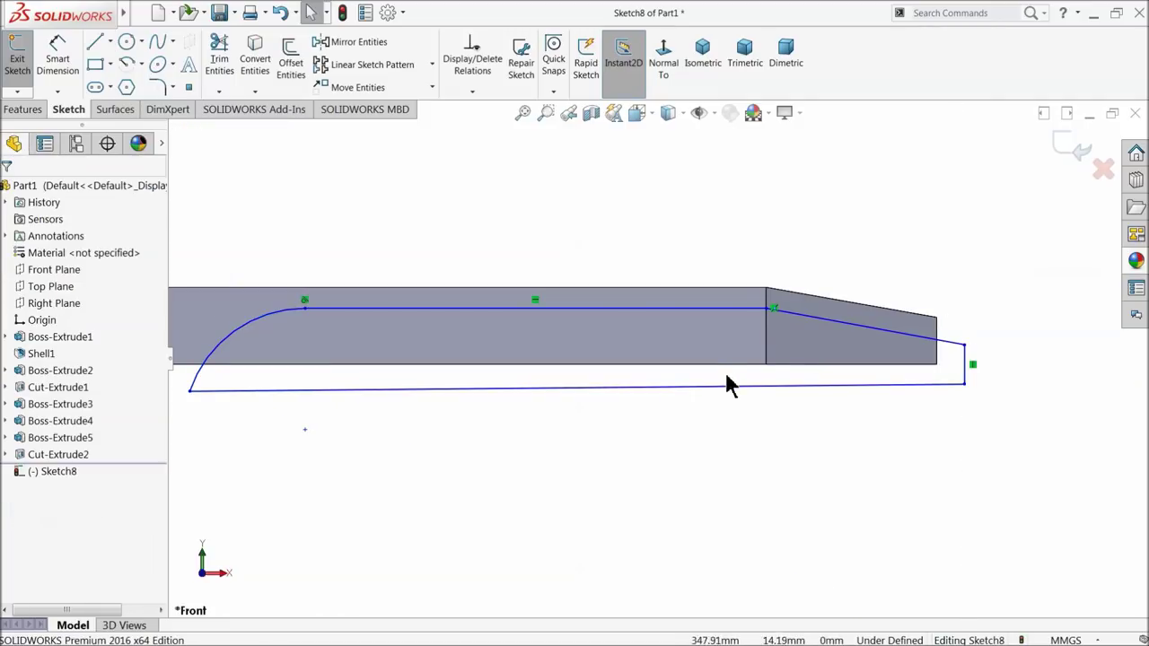
Step: Make the long bottom line of the outline horizontal
left_click(719, 388)
left_click(745, 338)
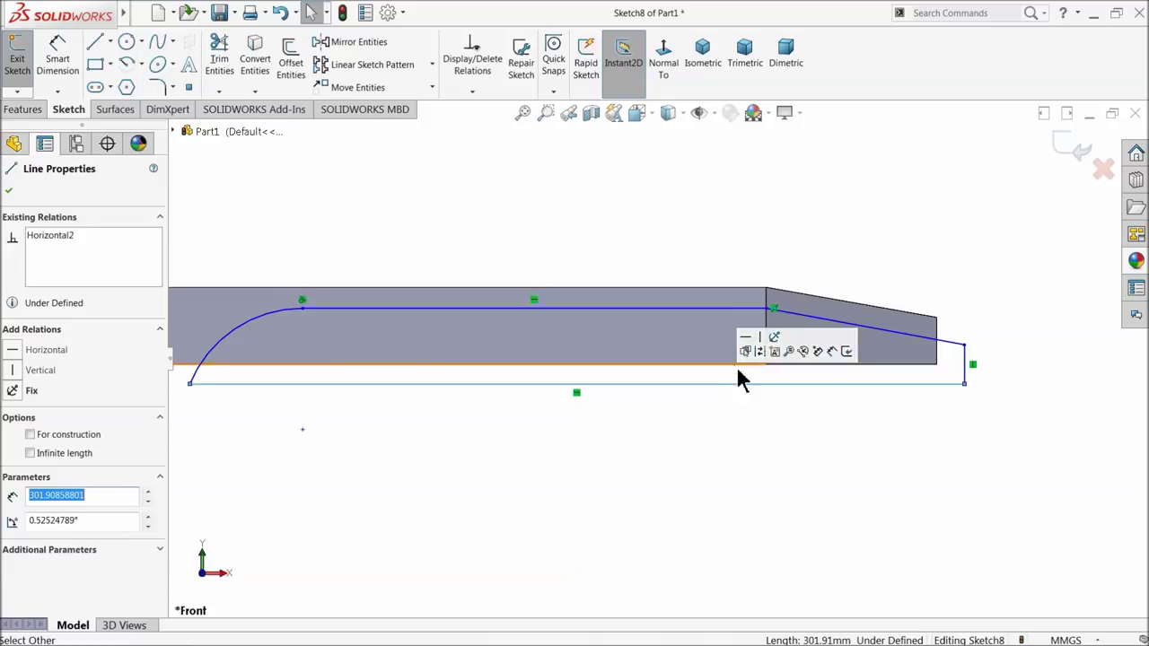
left_click(57, 59)
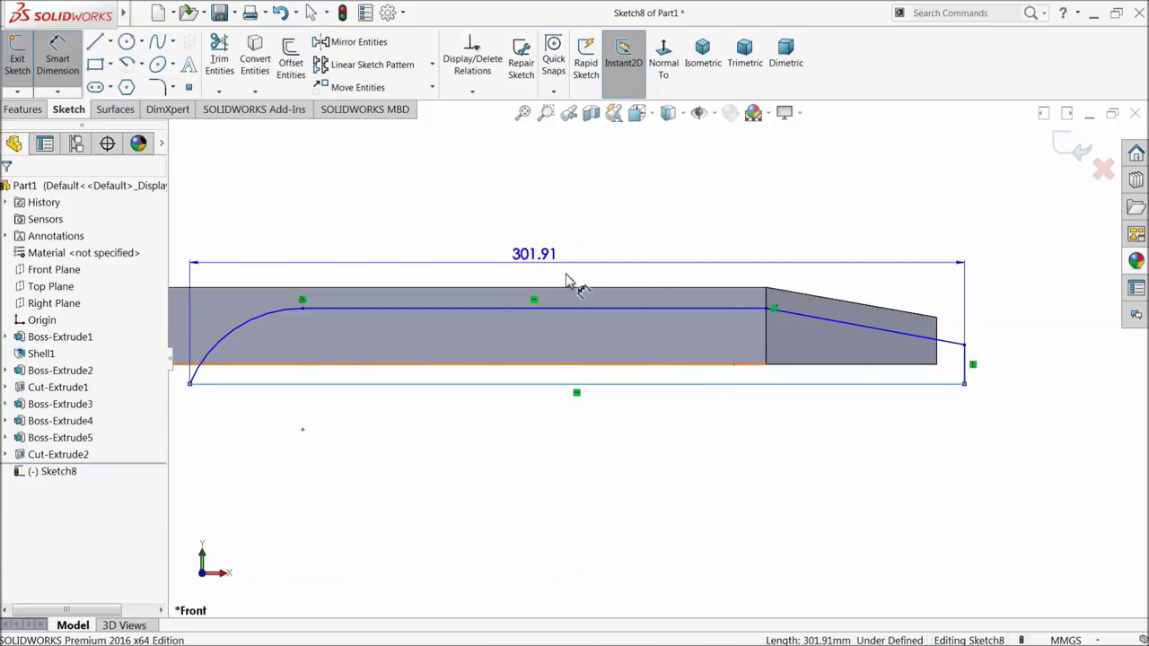
scroll(796, 308, "down", 3)
key("Escape")
scroll(734, 313, "down", 2)
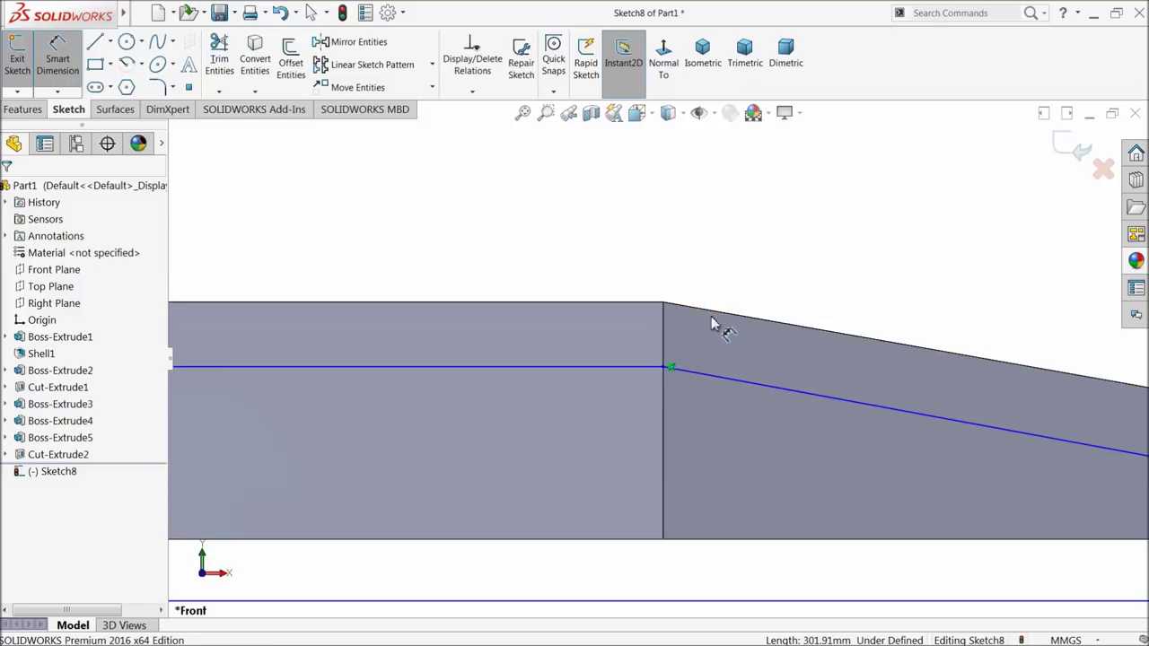
Step: Begin a Smart Dimension on the horizontal line relative to the neck's top edge
left_click(662, 365)
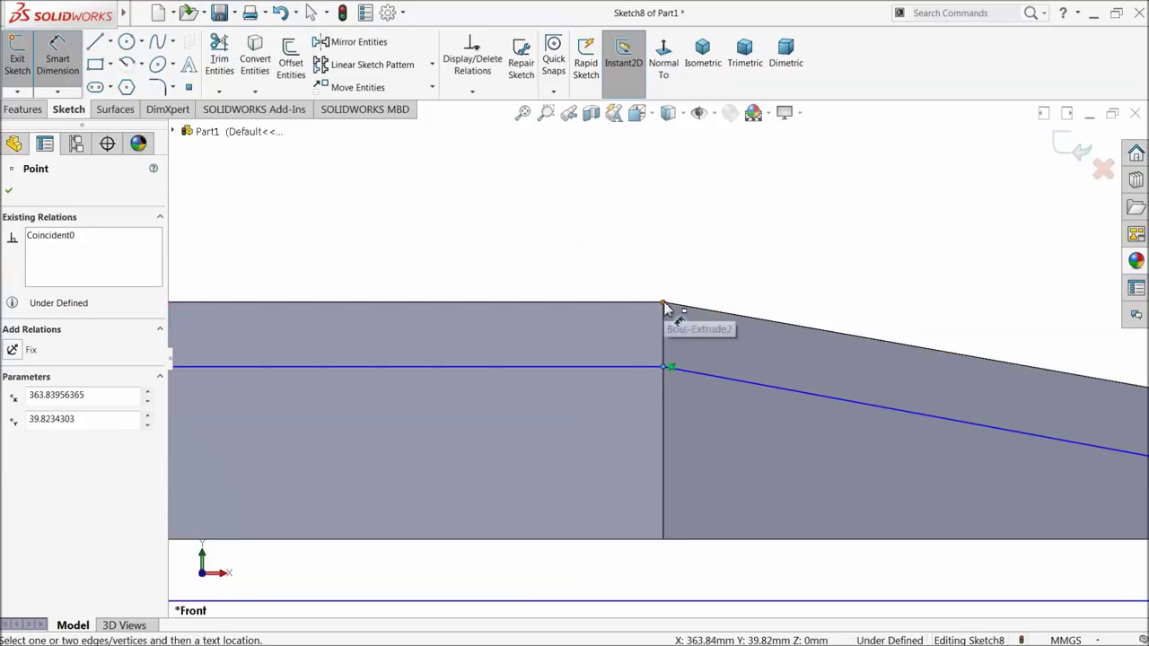
left_click(625, 368)
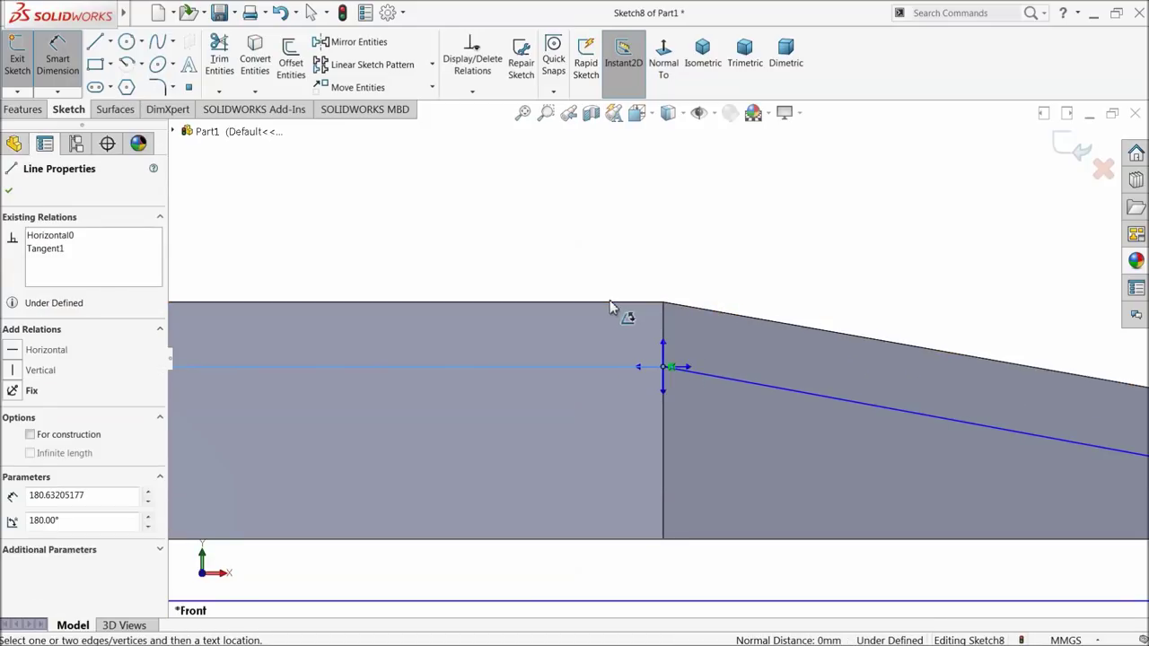
left_click(610, 304)
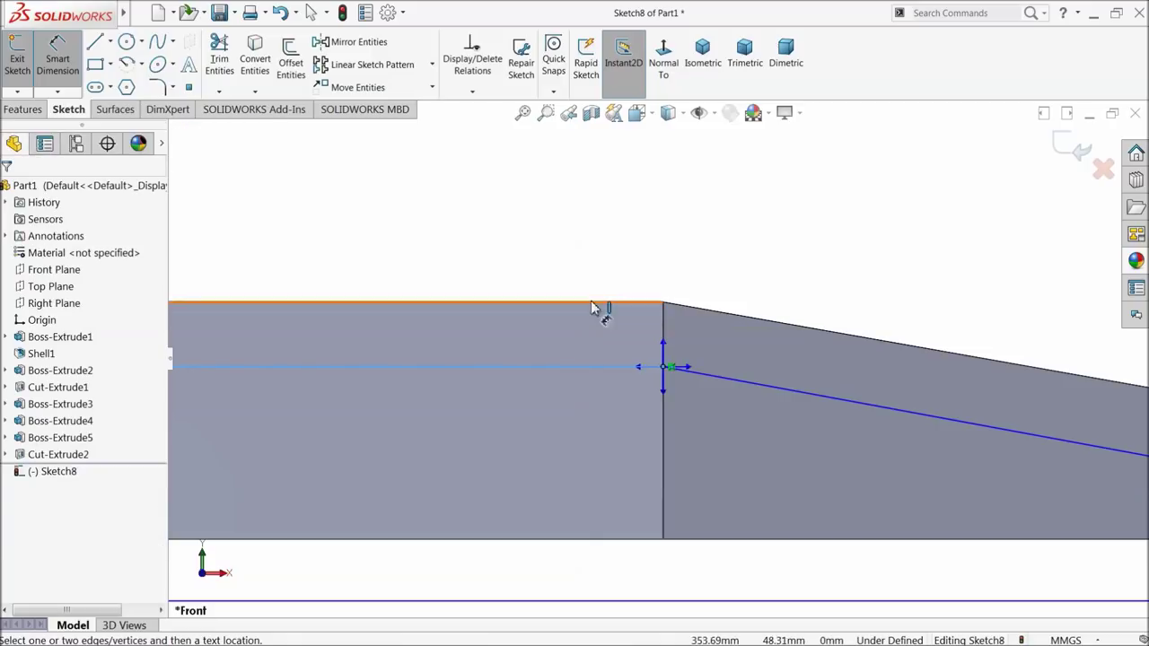
left_click(65, 63)
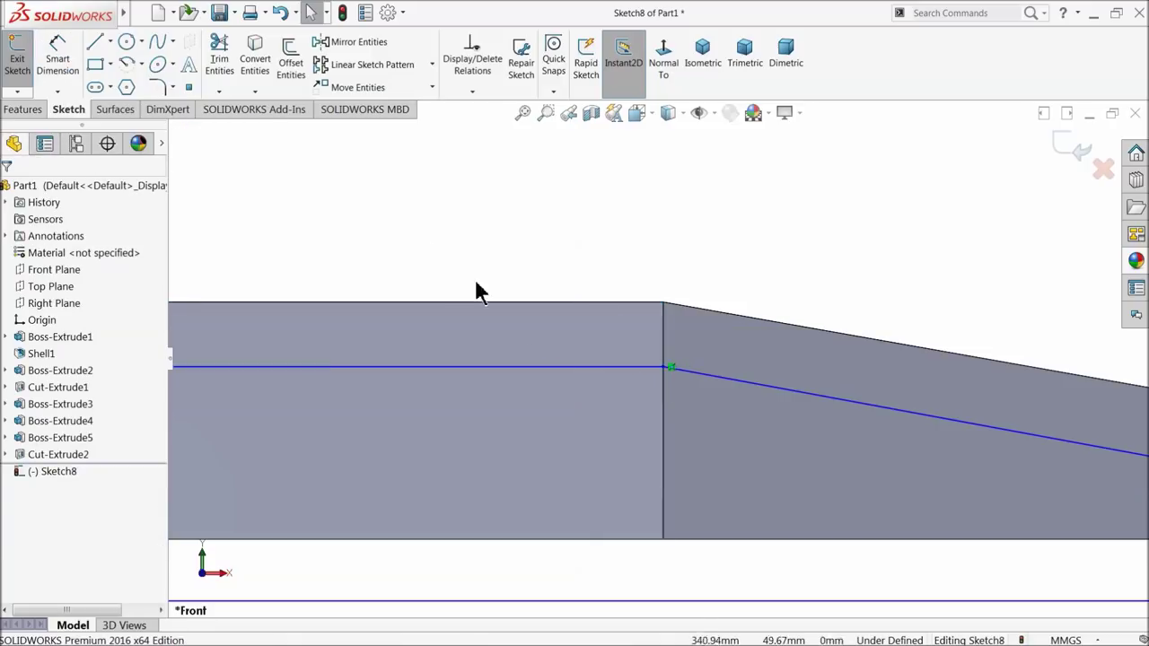
left_click(566, 367)
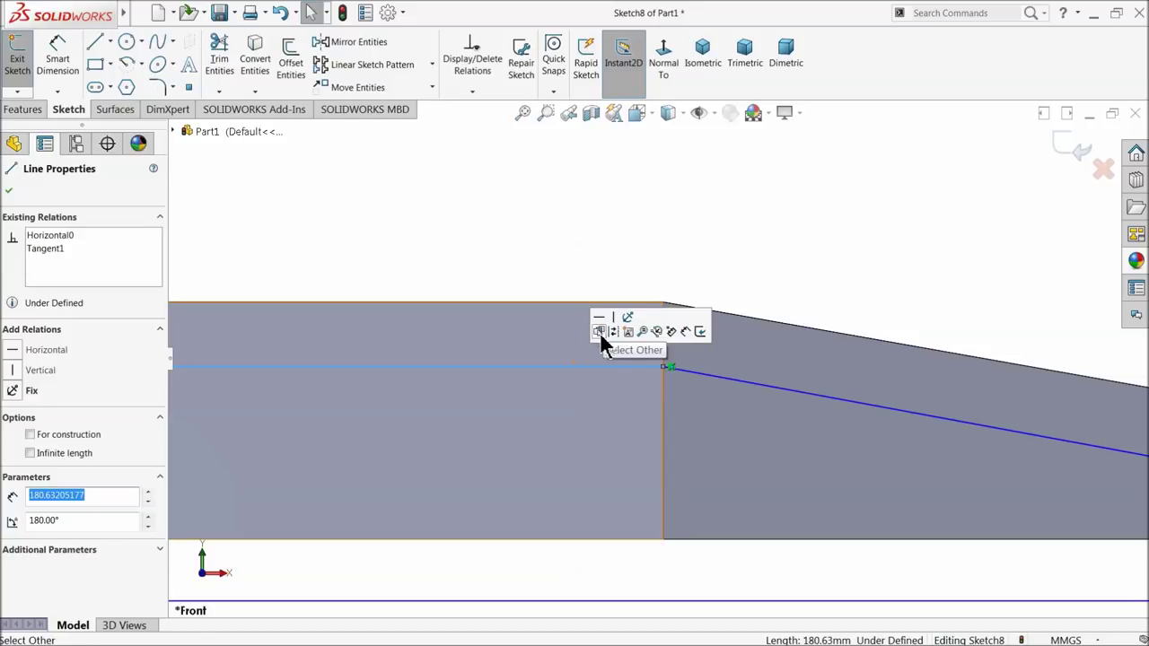
scroll(512, 287, "up", 3)
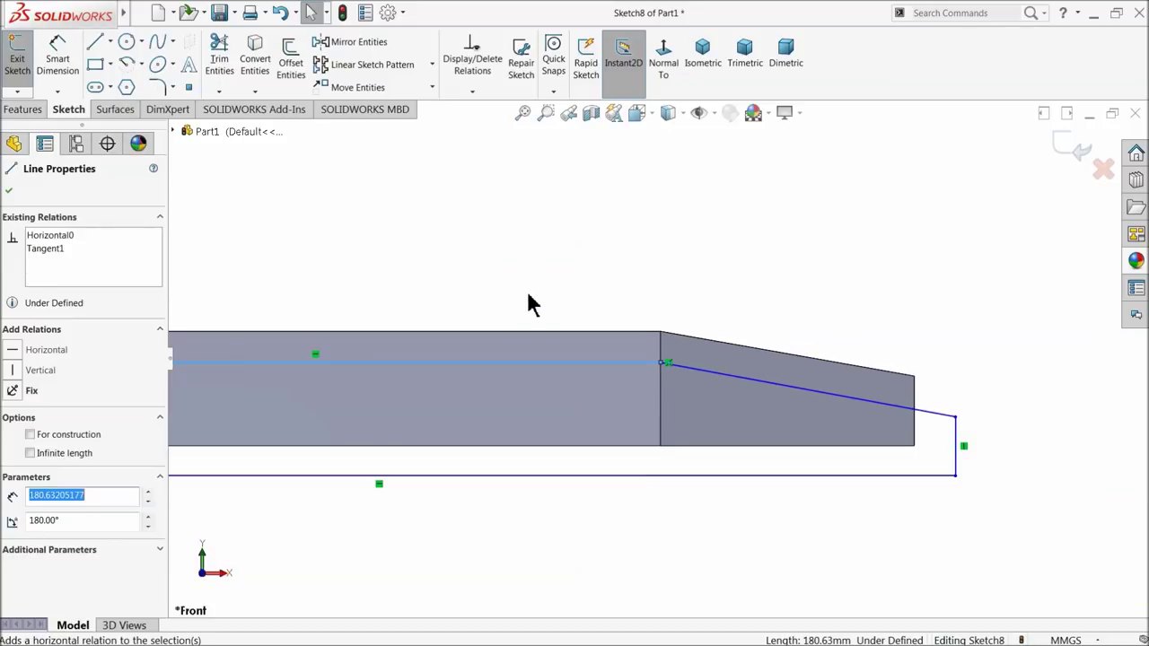
scroll(587, 279, "down", 4)
left_click(587, 279)
left_click(58, 55)
scroll(699, 412, "down", 2)
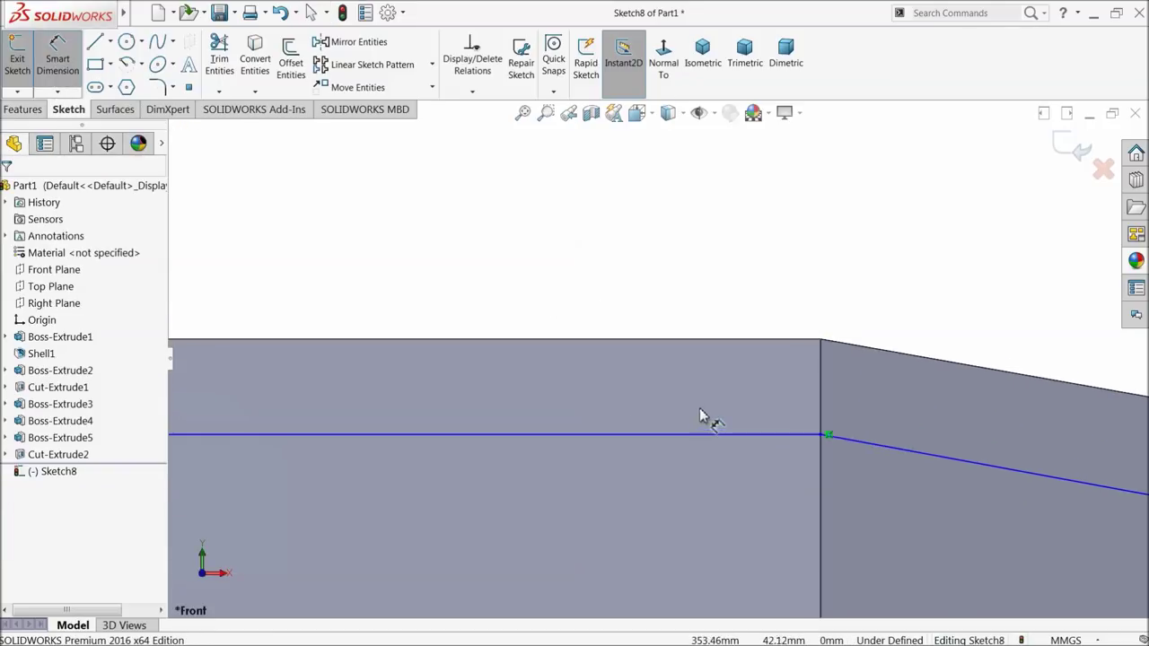
left_click(705, 435)
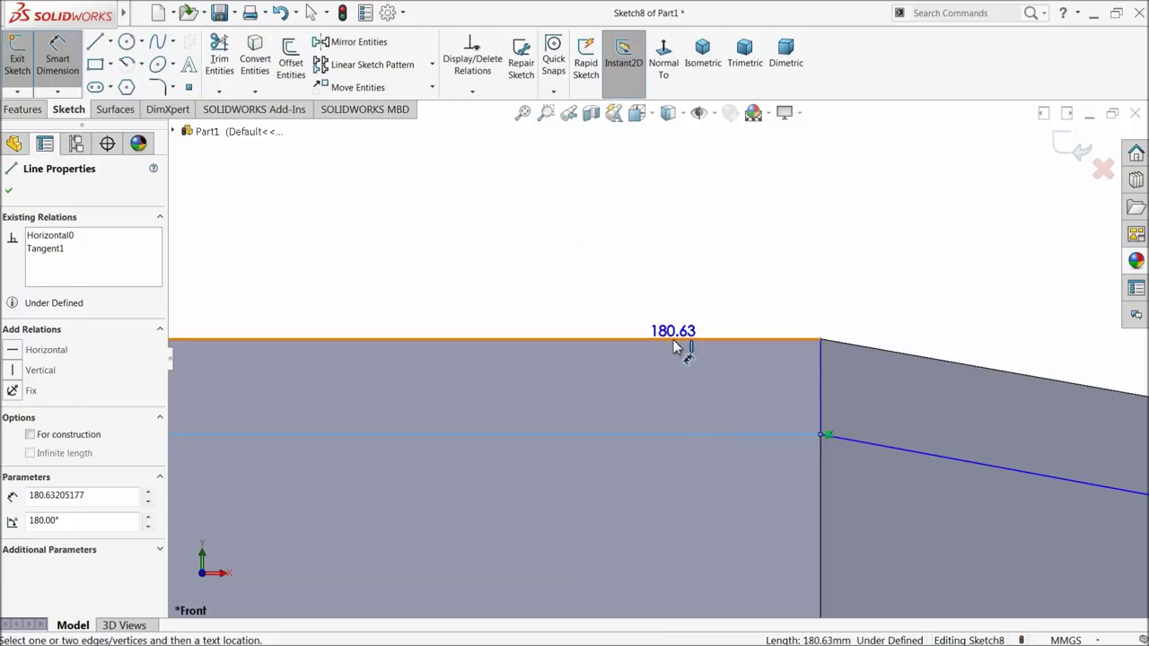
Step: Dimension the horizontal line 11.90 mm below the neck's top edge
left_click(680, 342)
left_click(608, 299)
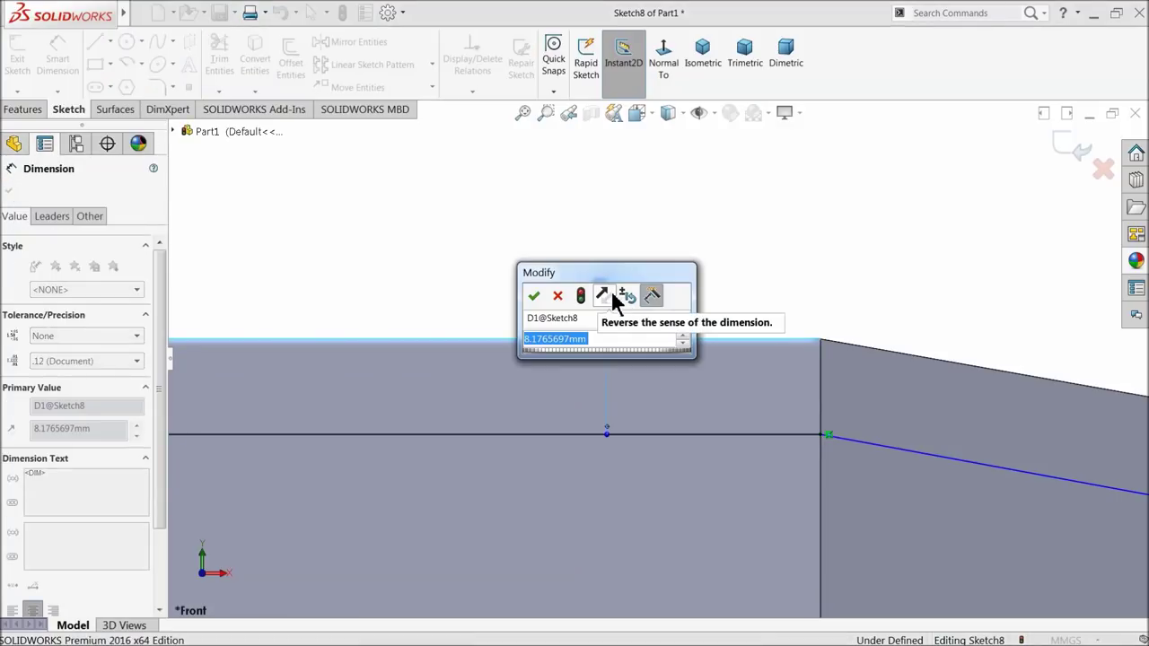
type("11")
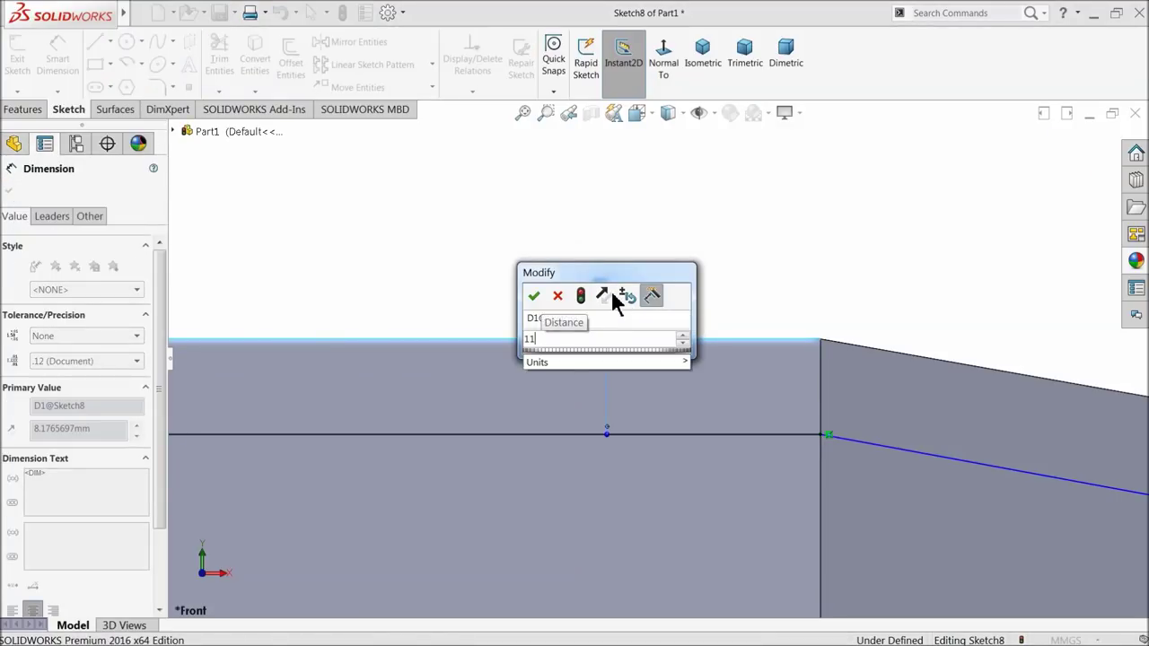
type(".9")
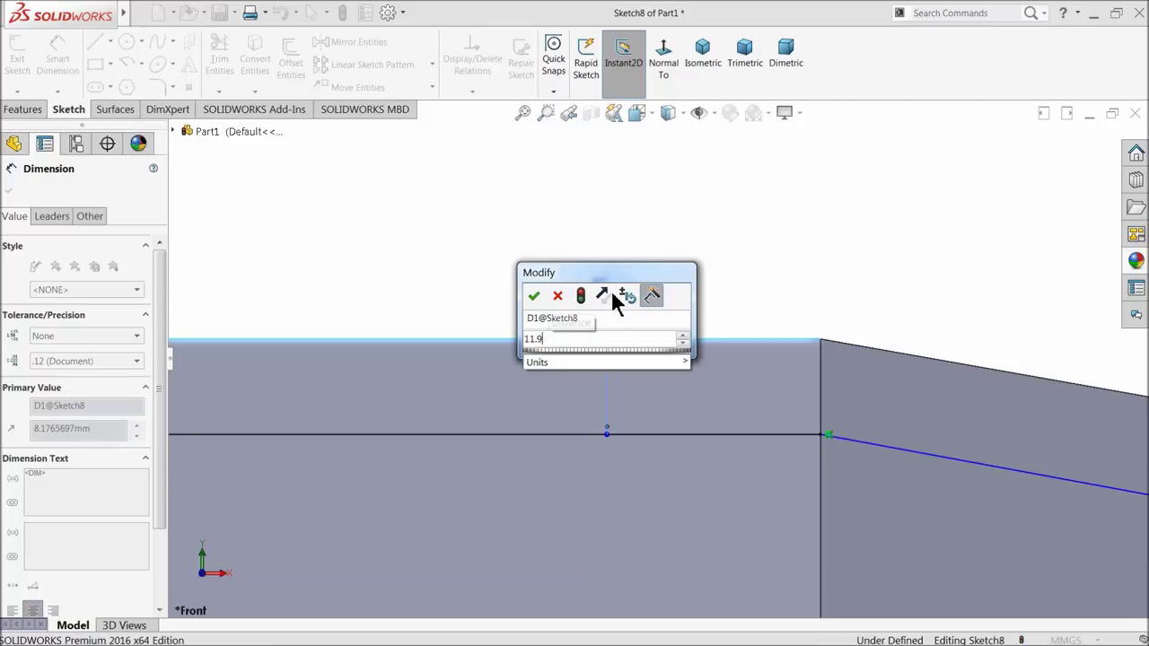
left_click(533, 296)
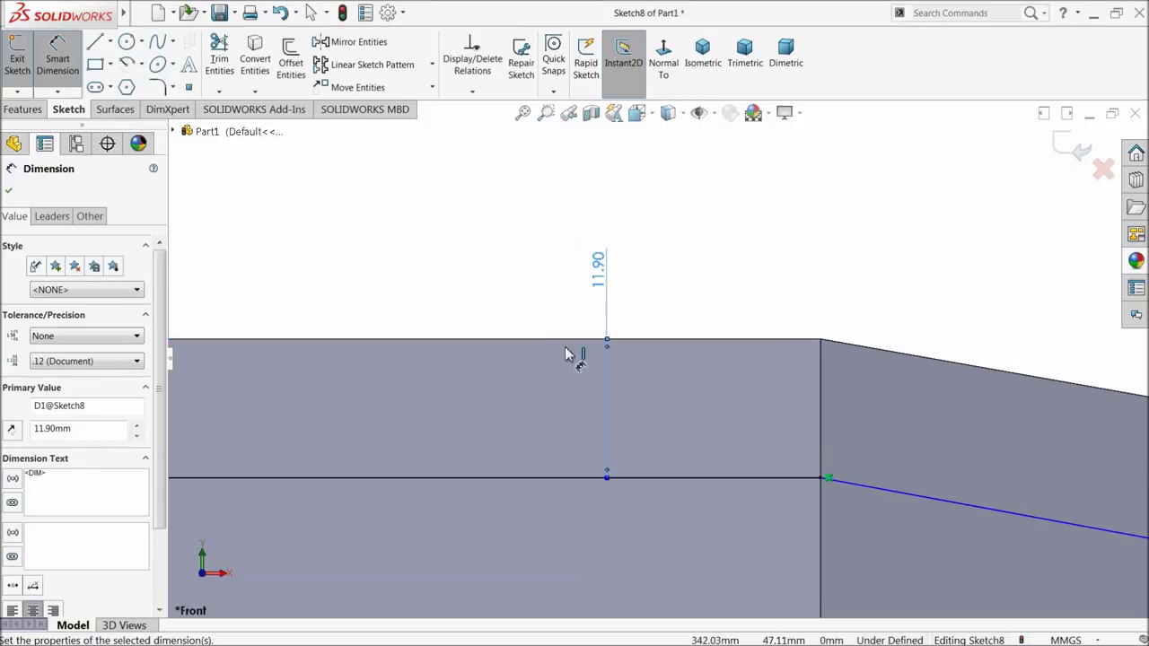
scroll(616, 398, "up", 3)
scroll(925, 444, "down", 3)
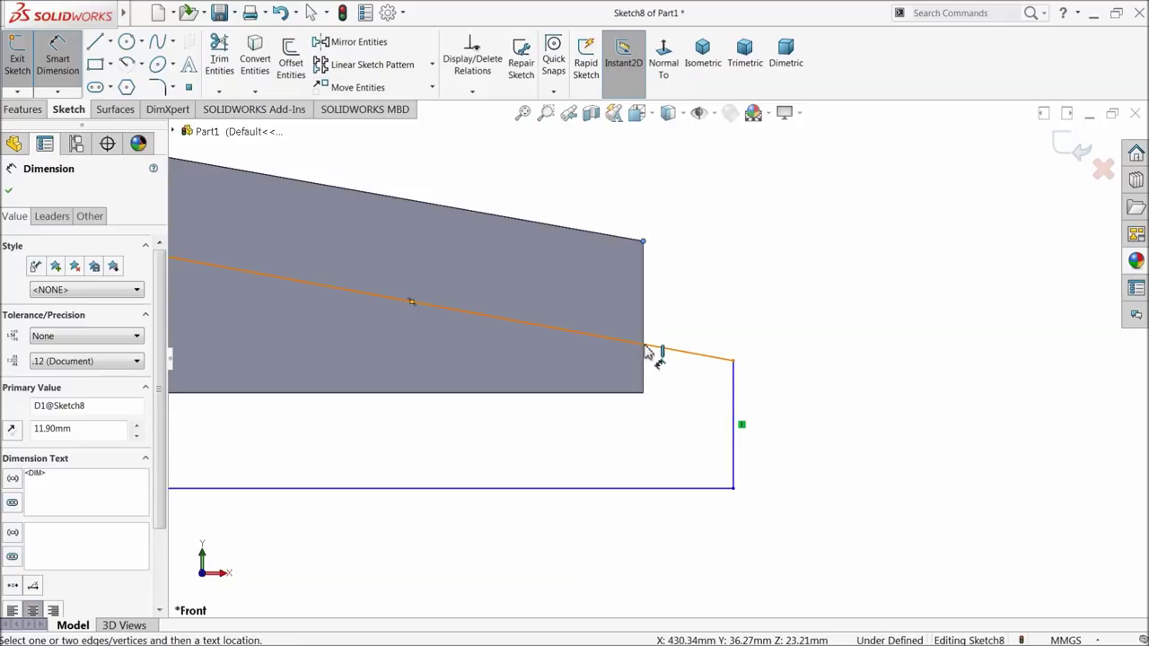
scroll(652, 354, "up", 3)
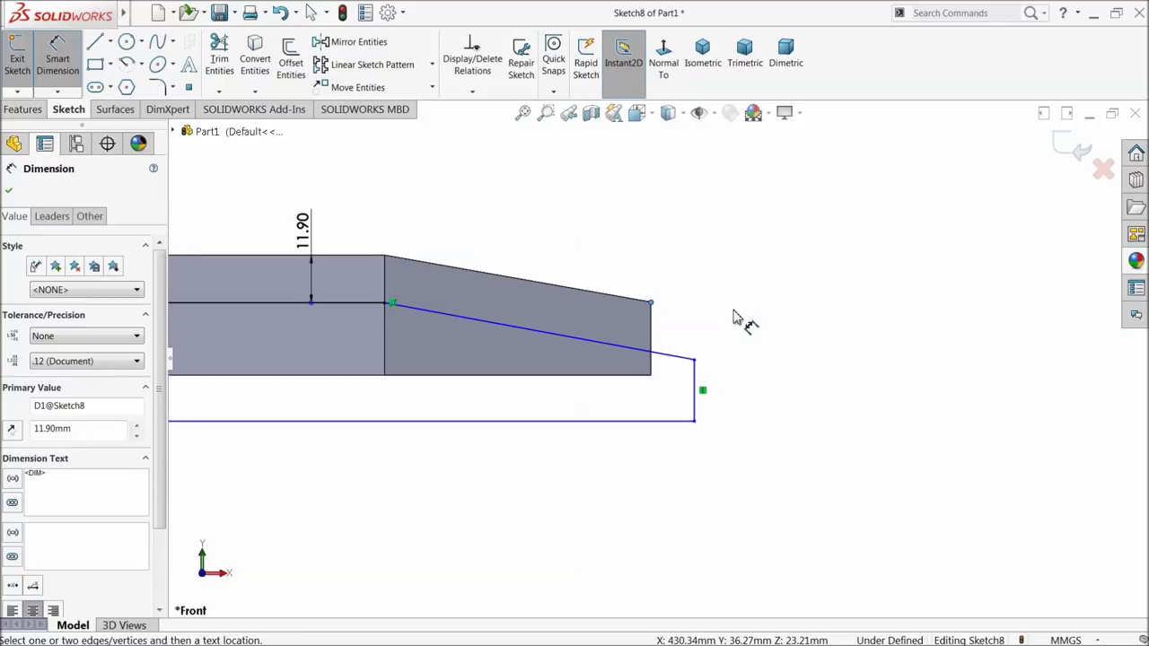
left_click(11, 194)
scroll(475, 329, "down", 3)
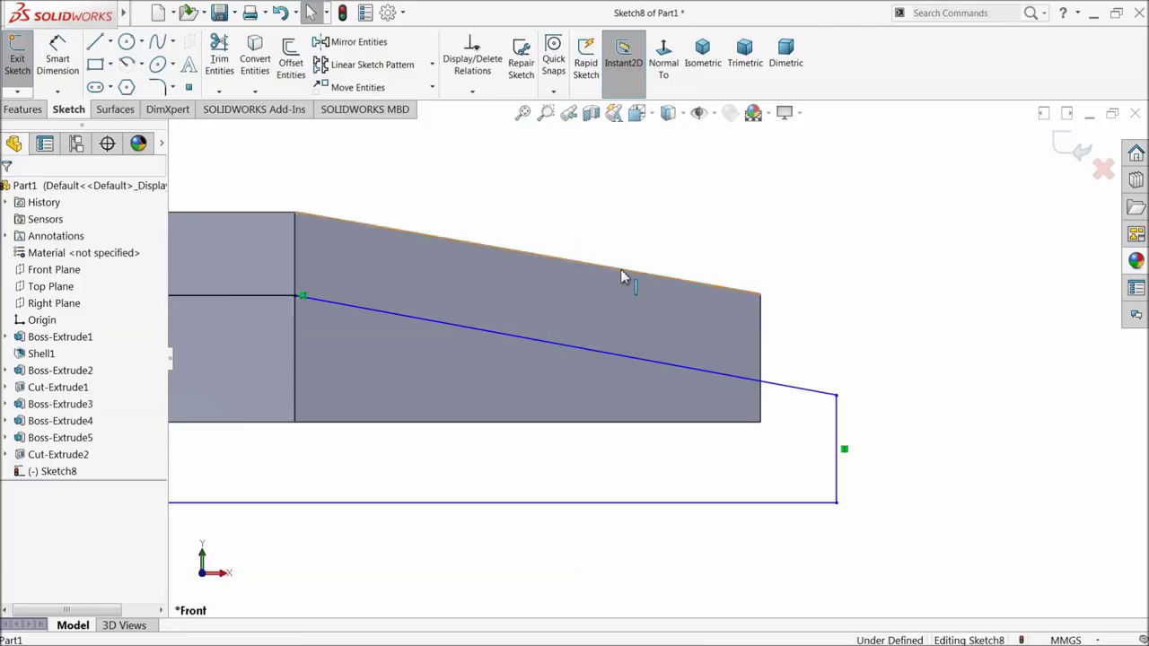
Step: Make the sloped sketch line parallel to the headstock's top edge
left_click(622, 272)
left_click(601, 351, "ctrl")
left_click(650, 307)
left_click(750, 253)
scroll(703, 288, "up", 3)
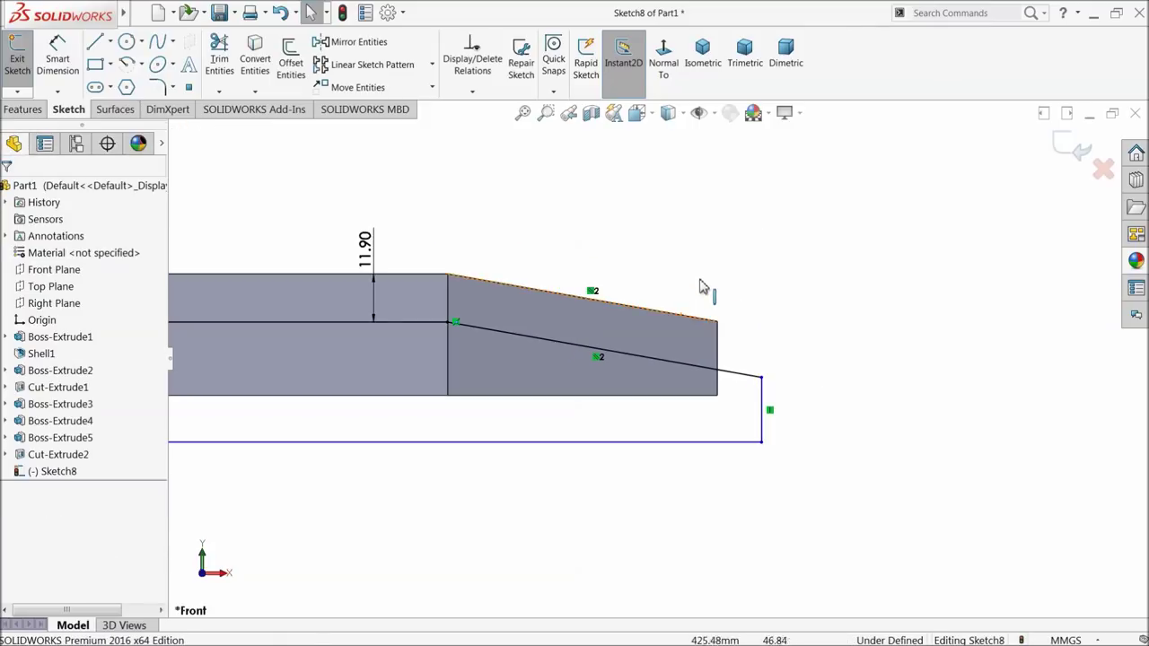
scroll(695, 287, "up", 3)
scroll(437, 377, "up", 2)
scroll(436, 377, "down", 3)
left_click(60, 77)
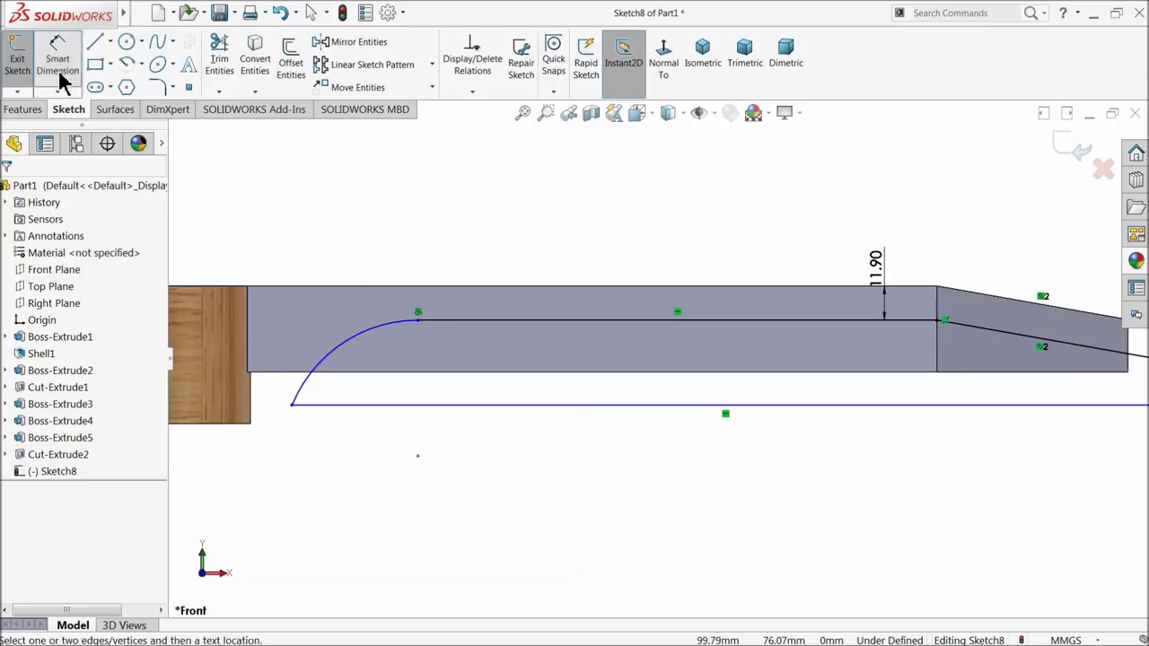
Step: Dimension the arc's upper endpoint 48.30 mm from the body's end edge
left_click(419, 323)
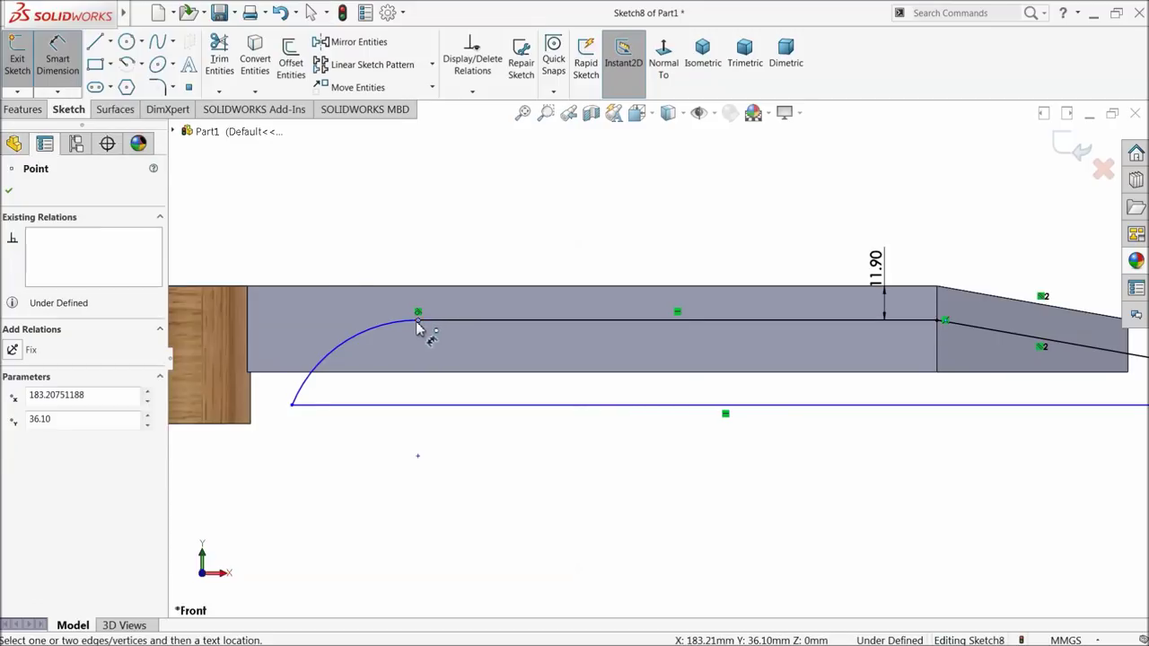
left_click(252, 322)
left_click(305, 220)
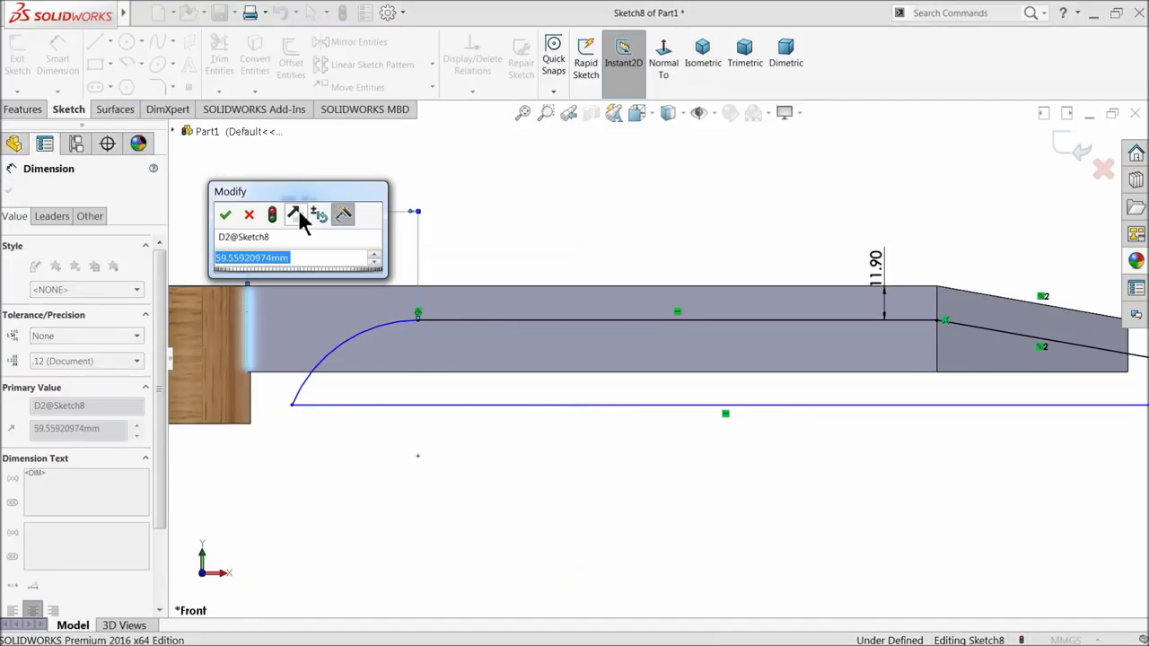
type("48.")
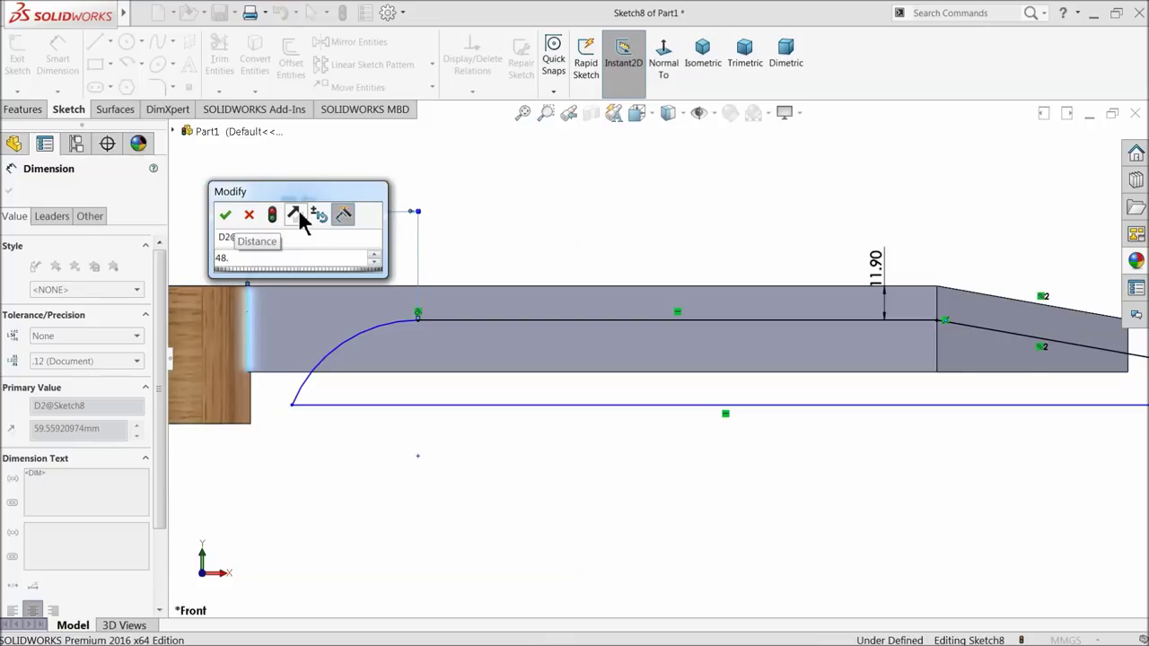
type("3")
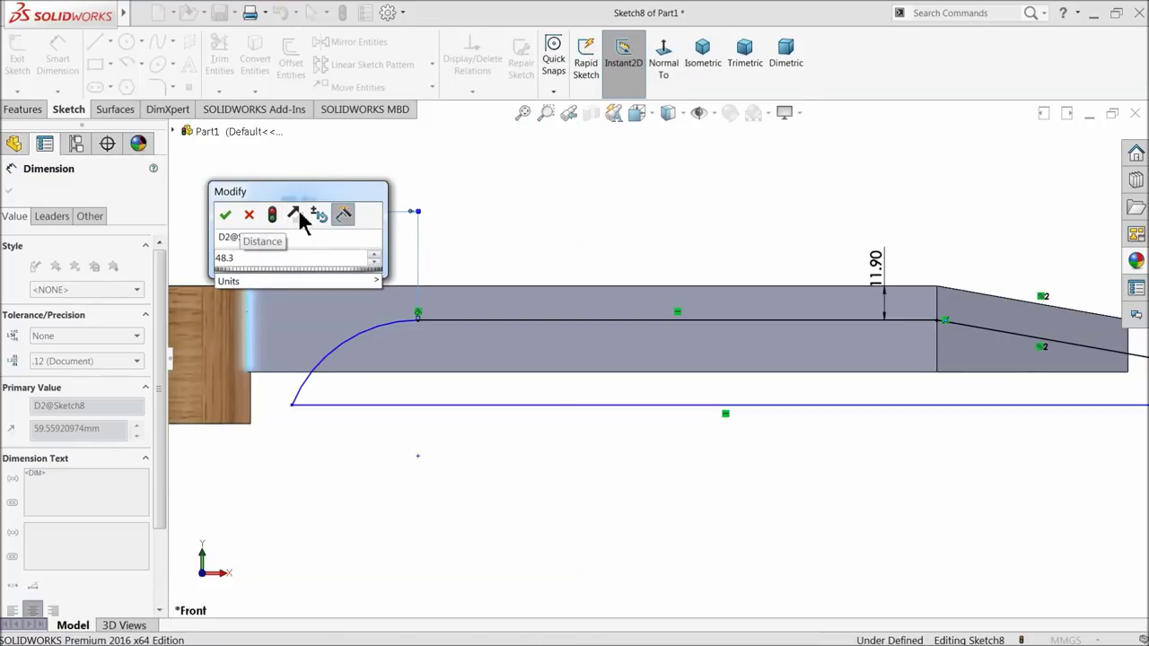
key("Return")
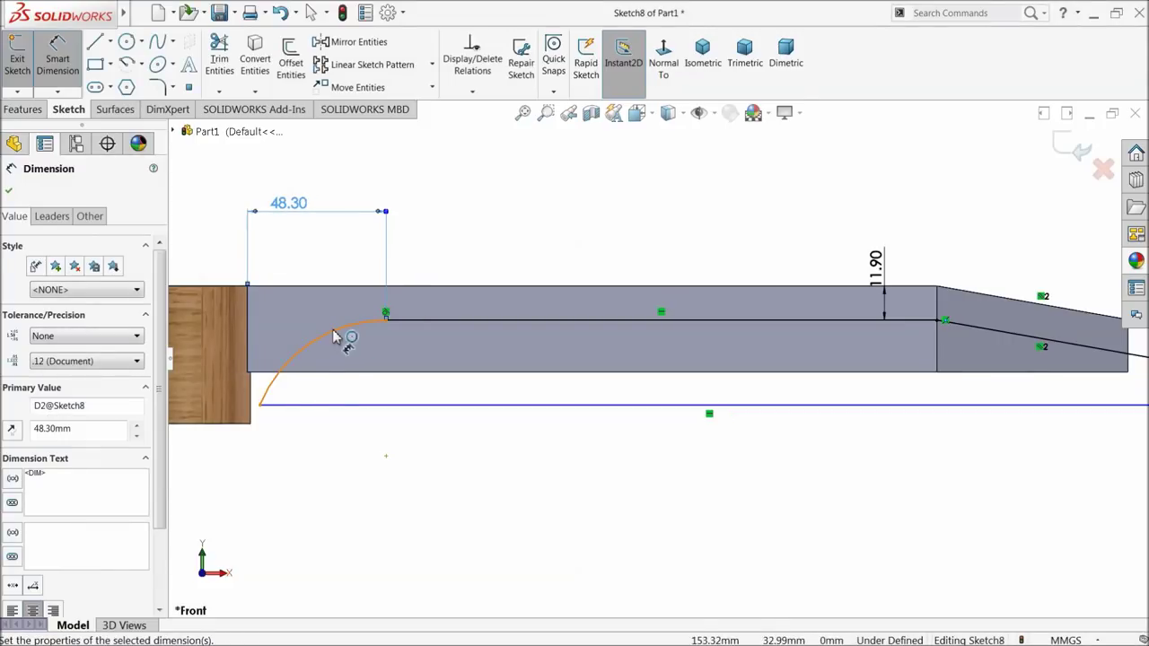
Step: Give the arc a 483 mm radius and fit the sketch to the view
left_click(333, 336)
left_click(386, 455)
type("483")
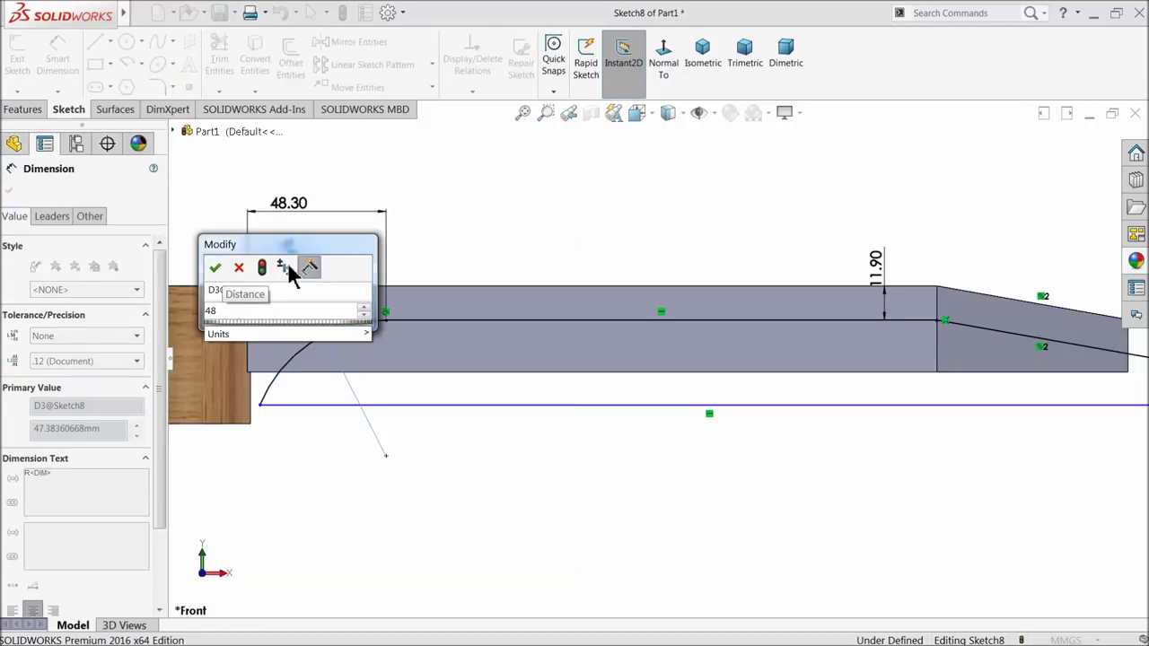
left_click(216, 267)
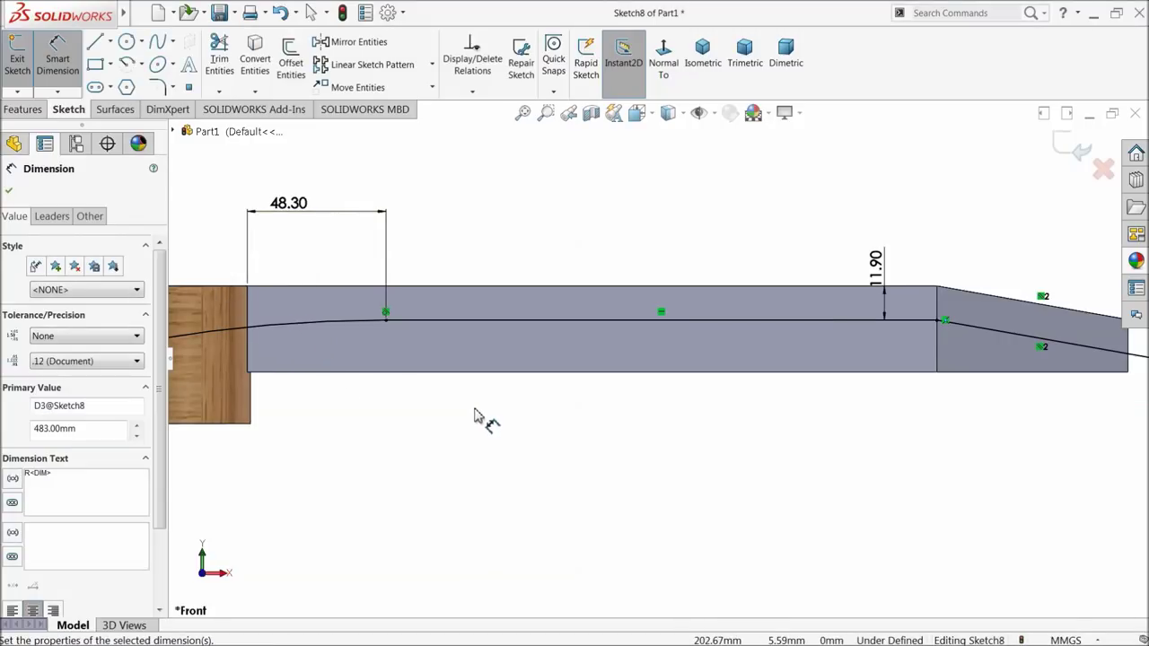
key("f")
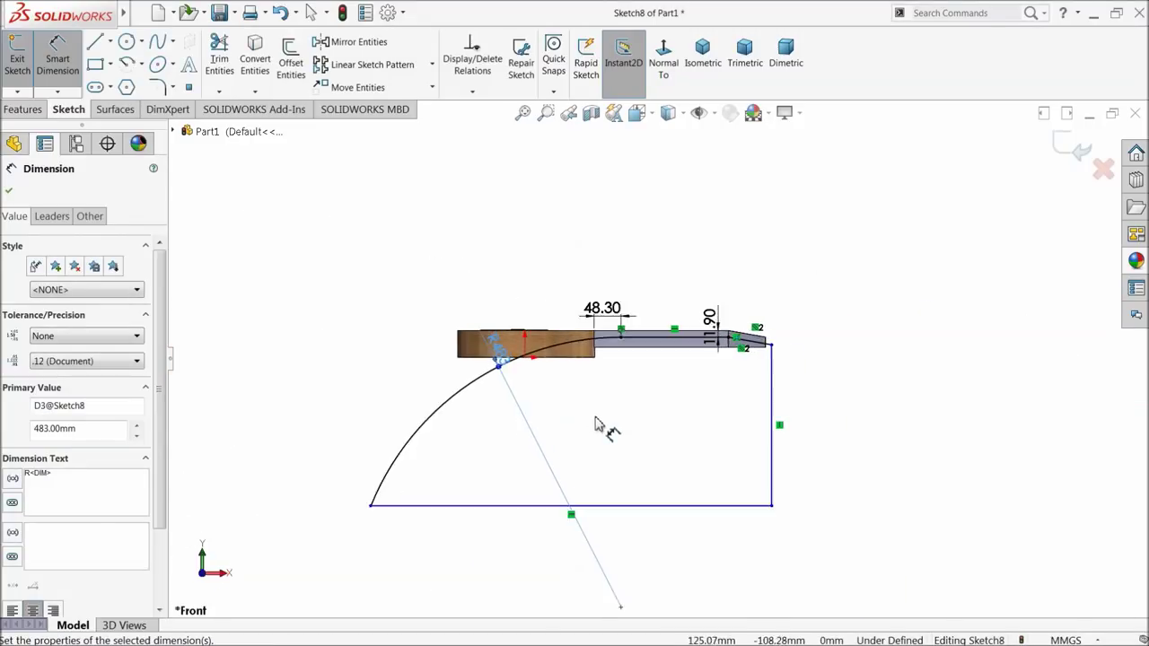
left_click(329, 519)
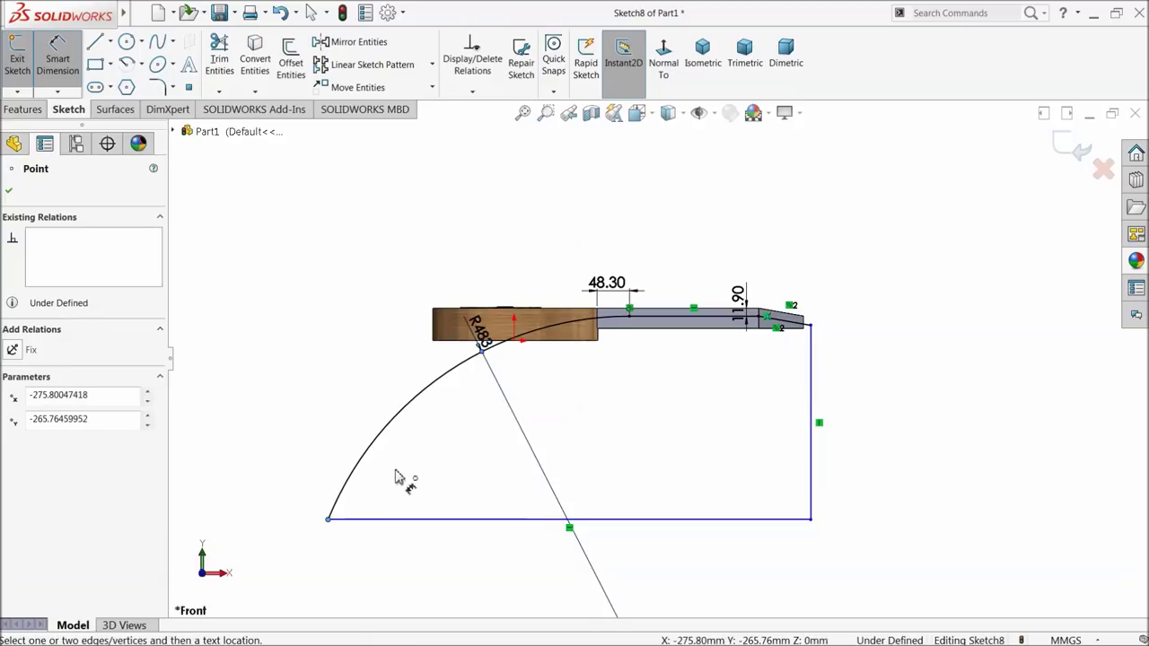
Step: Reshape the arc by dragging its lower endpoint down onto the bottom line
key("f")
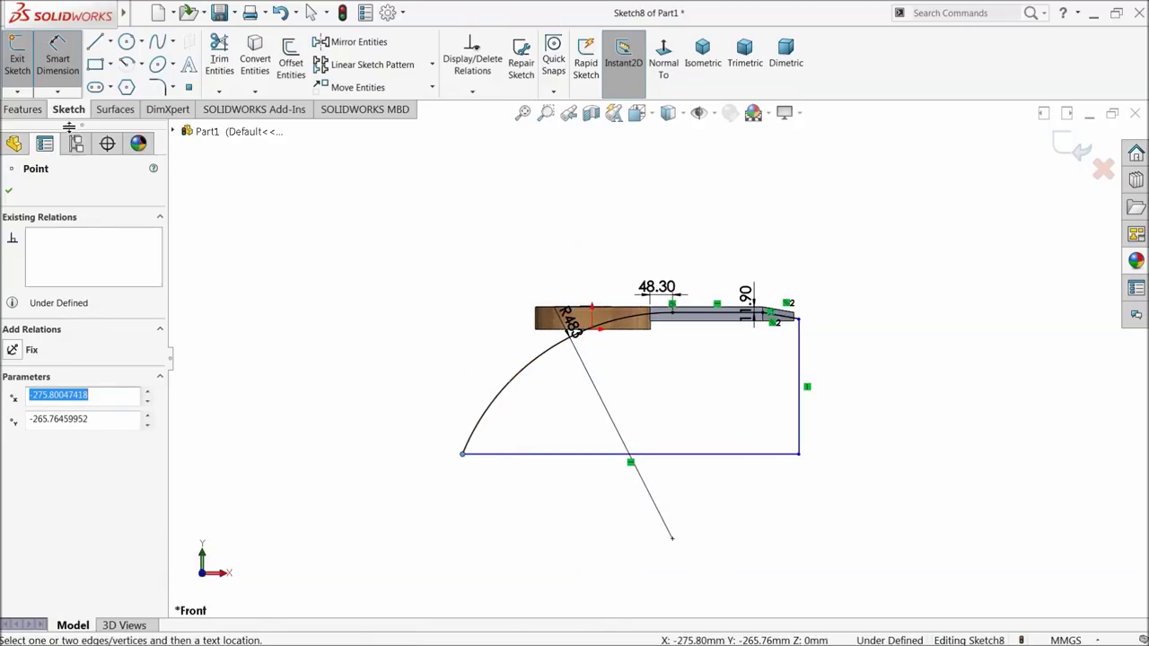
key("Escape")
scroll(481, 343, "down", 3)
mouse_move(449, 542)
left_mouse_down()
mouse_move(728, 356)
mouse_move(718, 410)
left_mouse_up()
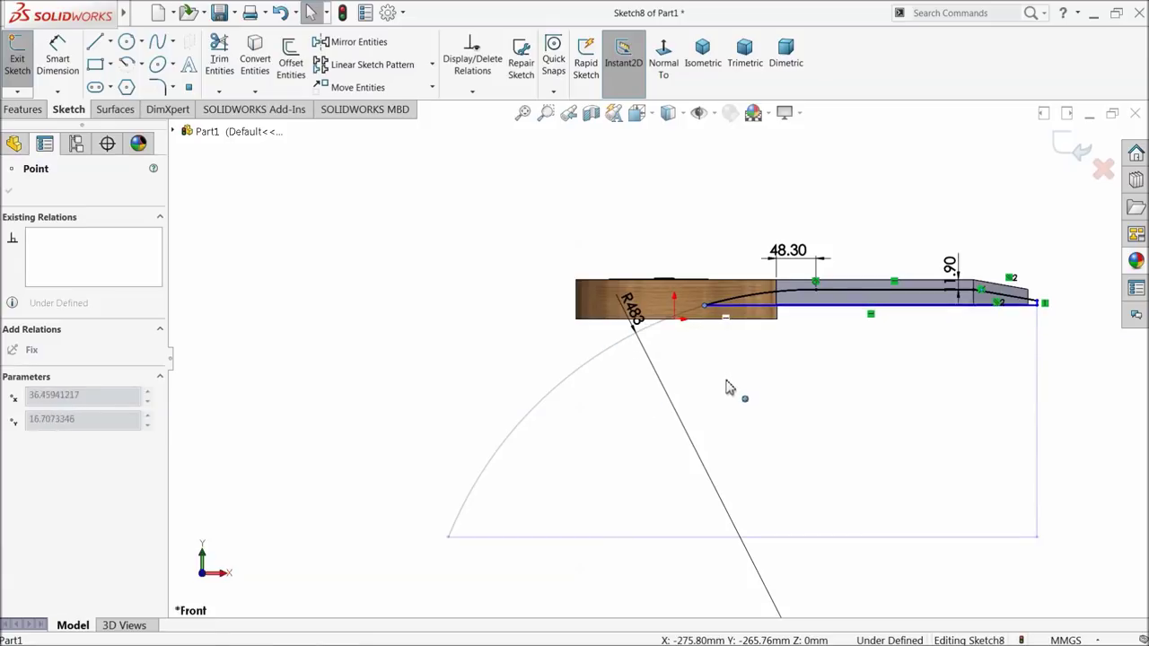
left_click_drag(718, 410, 628, 332)
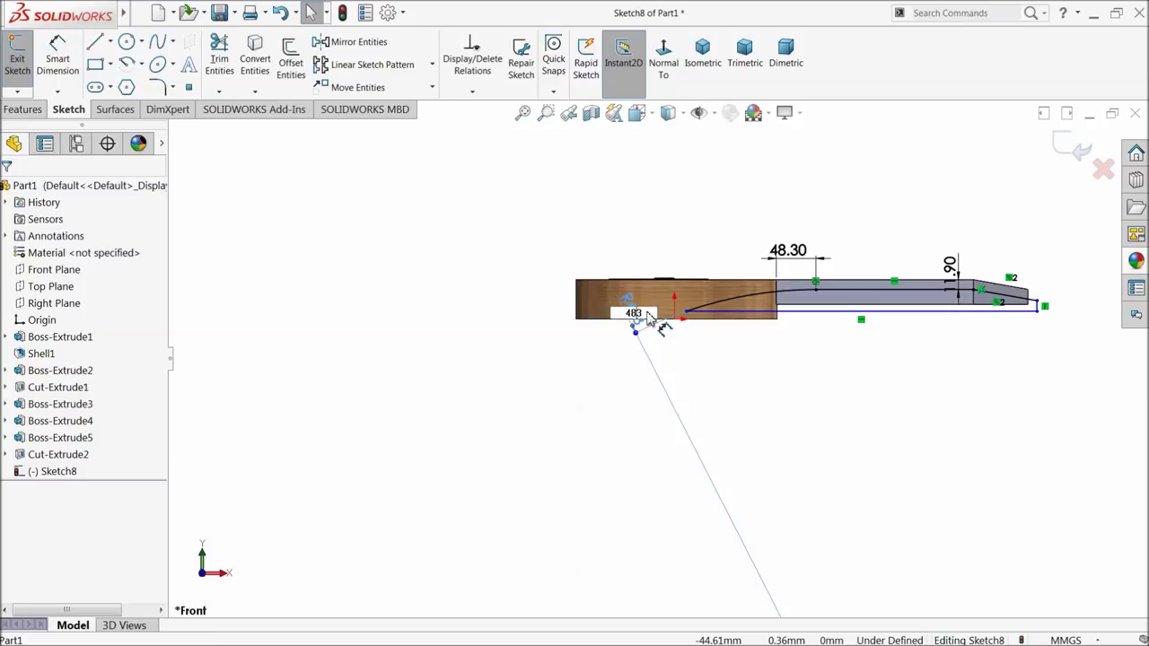
key("ctrl+z")
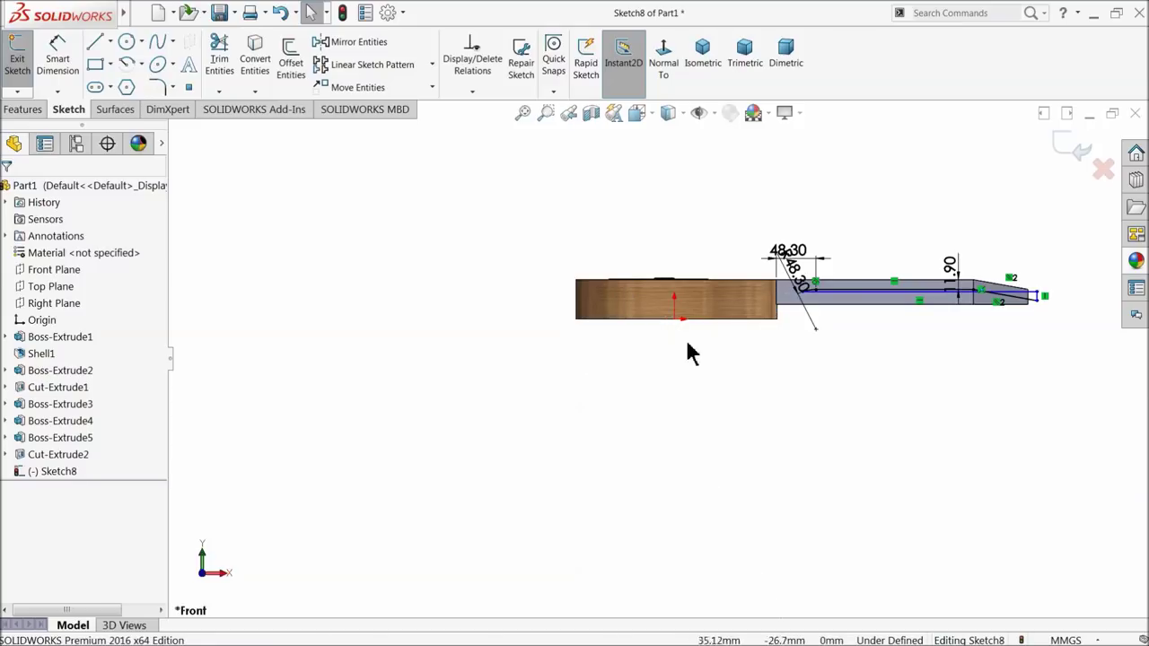
scroll(947, 306, "down", 3)
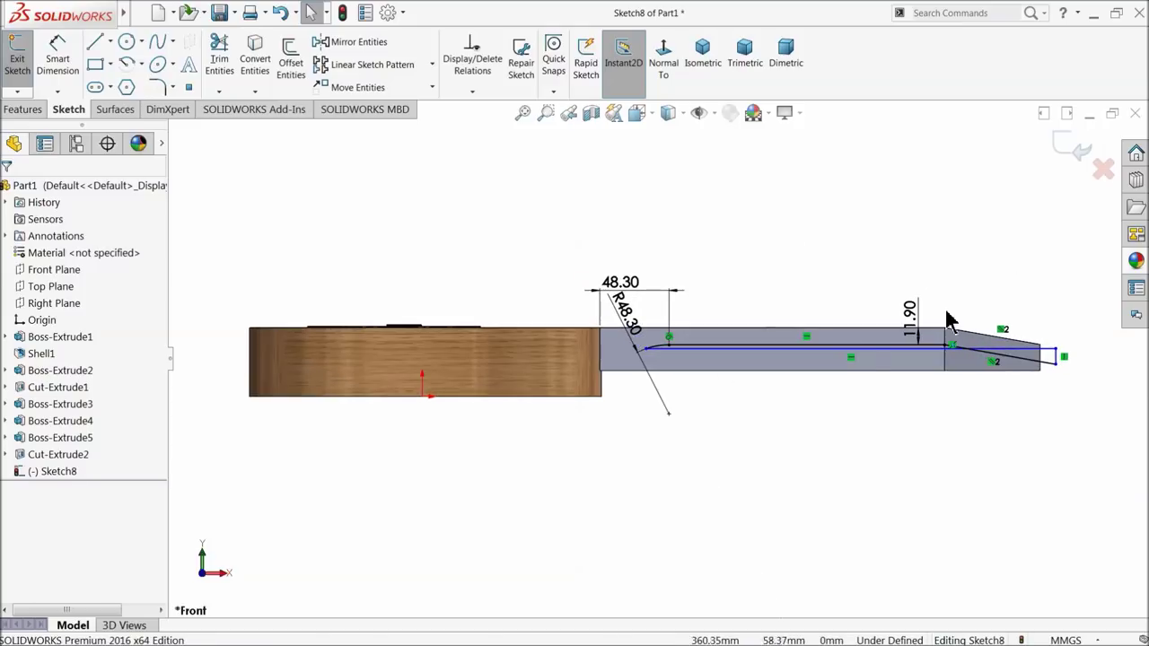
scroll(692, 390, "down", 2)
scroll(603, 362, "down", 2)
left_click_drag(607, 356, 554, 427)
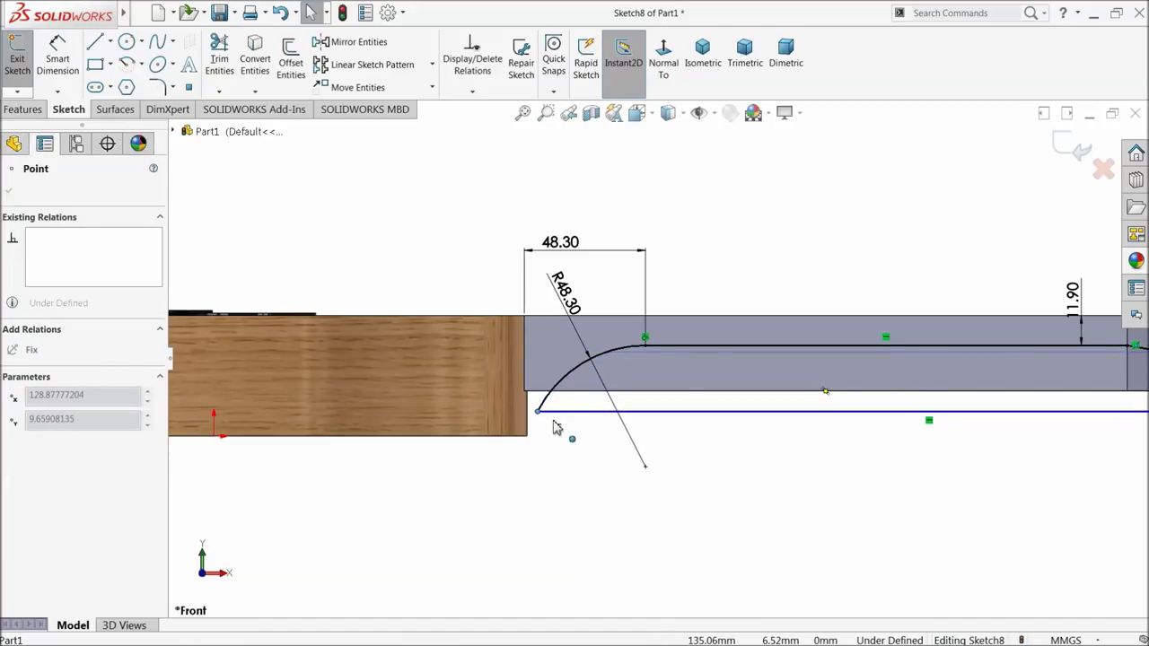
scroll(555, 427, "up", 2)
scroll(834, 404, "up", 1)
scroll(801, 395, "down", 2)
scroll(767, 379, "down", 1)
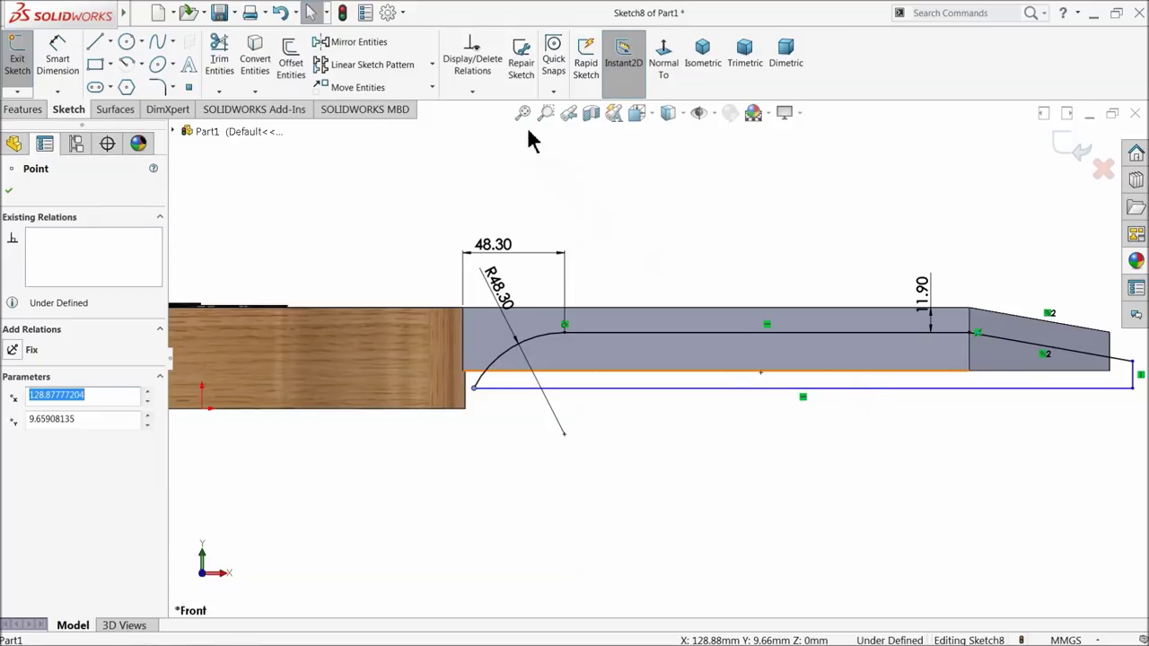
Step: Fully define Sketch8 with Fully Define Sketch's calculated dimensions
left_click(476, 93)
left_click(485, 141)
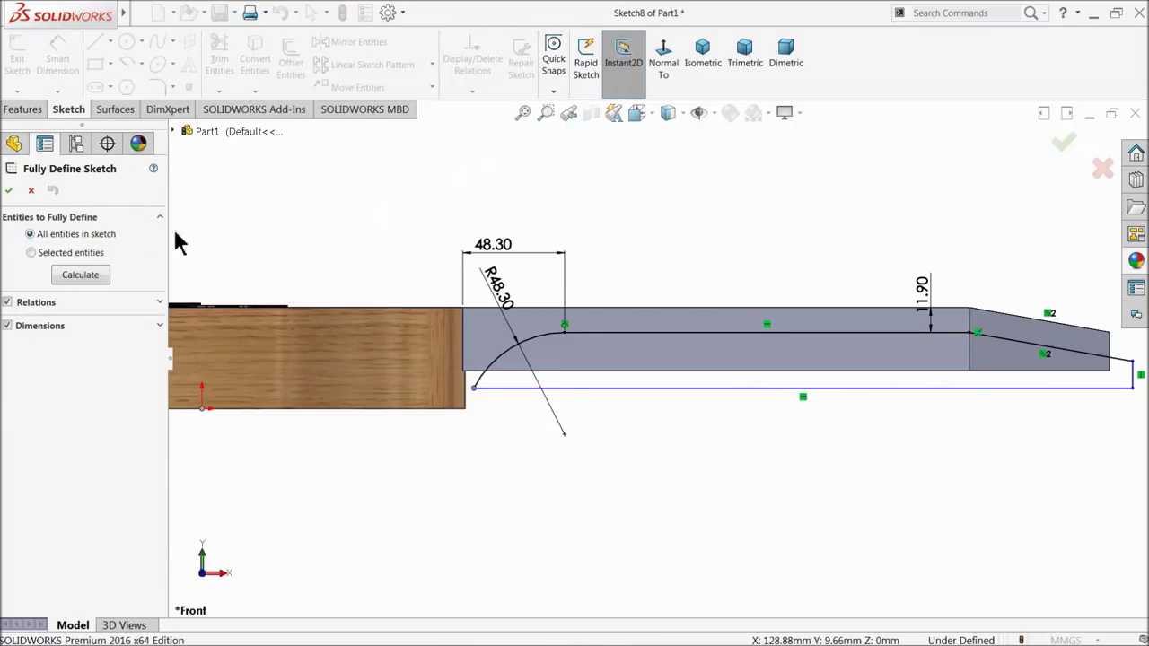
left_click(81, 274)
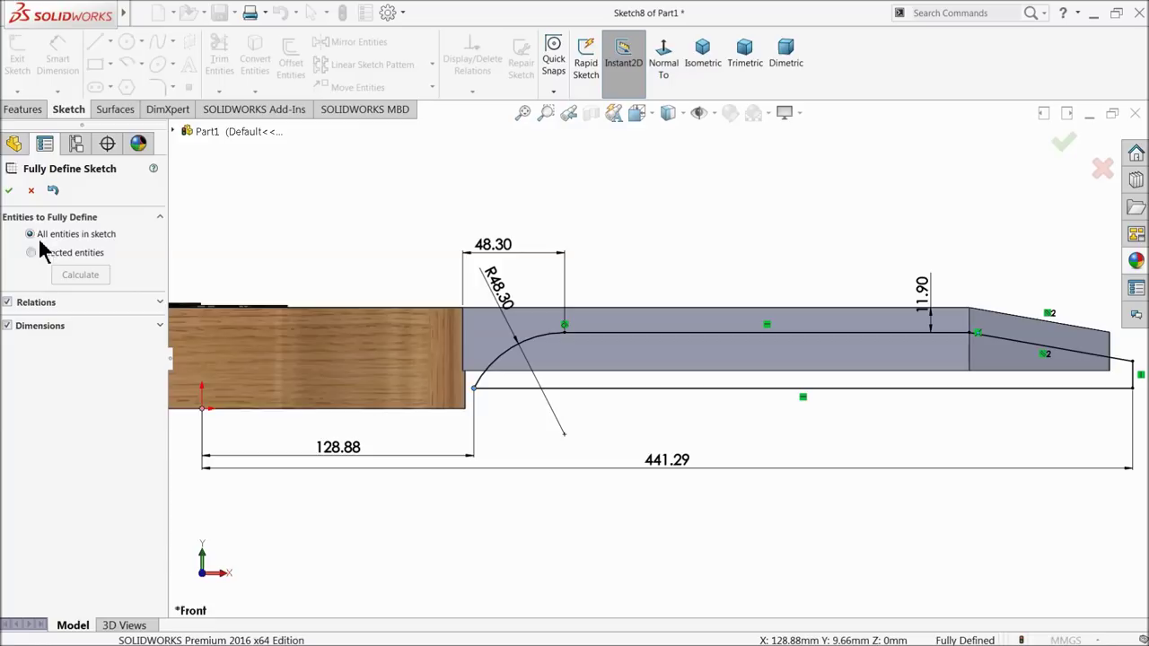
left_click(8, 191)
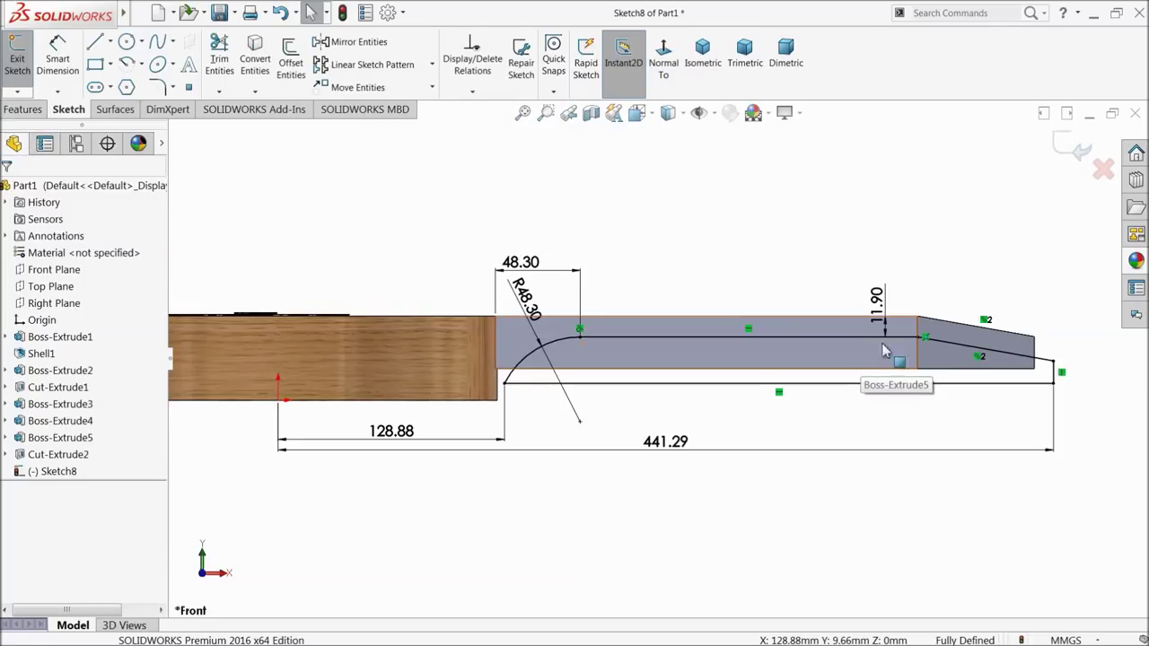
left_click(22, 109)
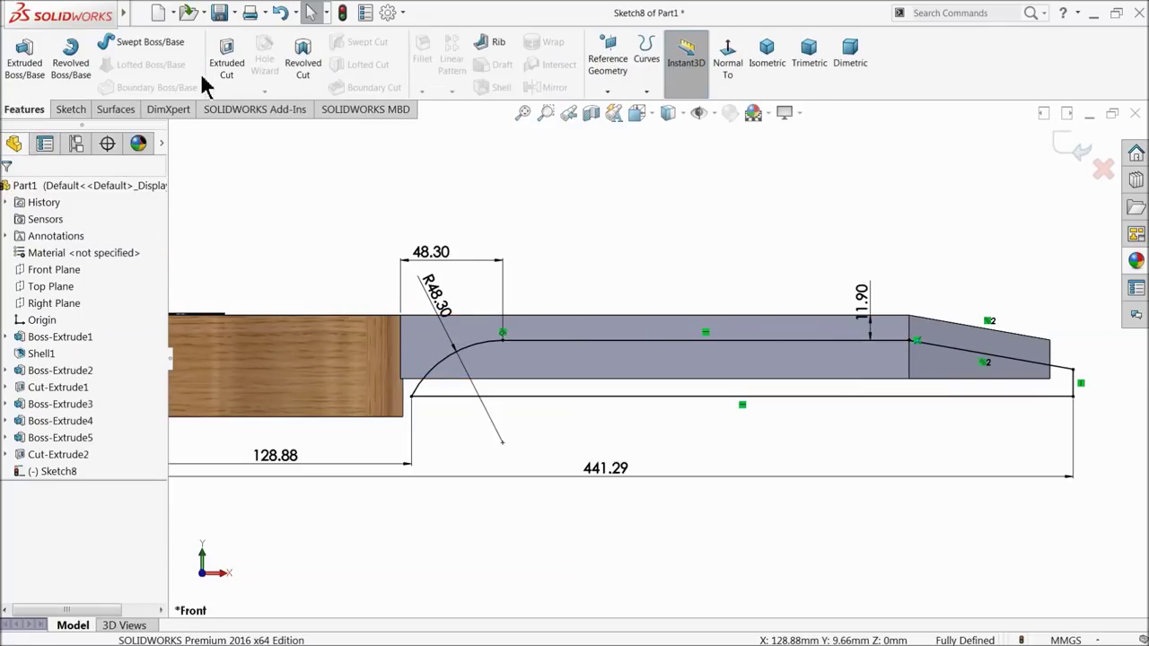
Step: Extrude-cut Sketch8 Mid Plane 110 mm, then orbit and select the neck's top face
left_click(226, 58)
left_click(54, 282)
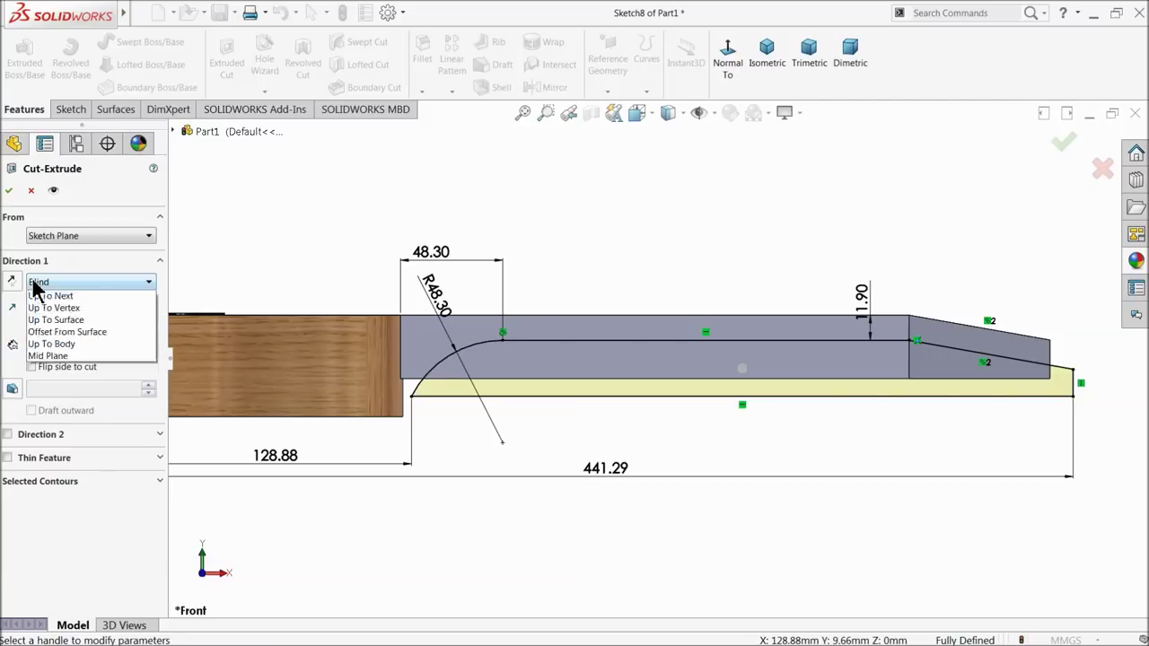
left_click(54, 388)
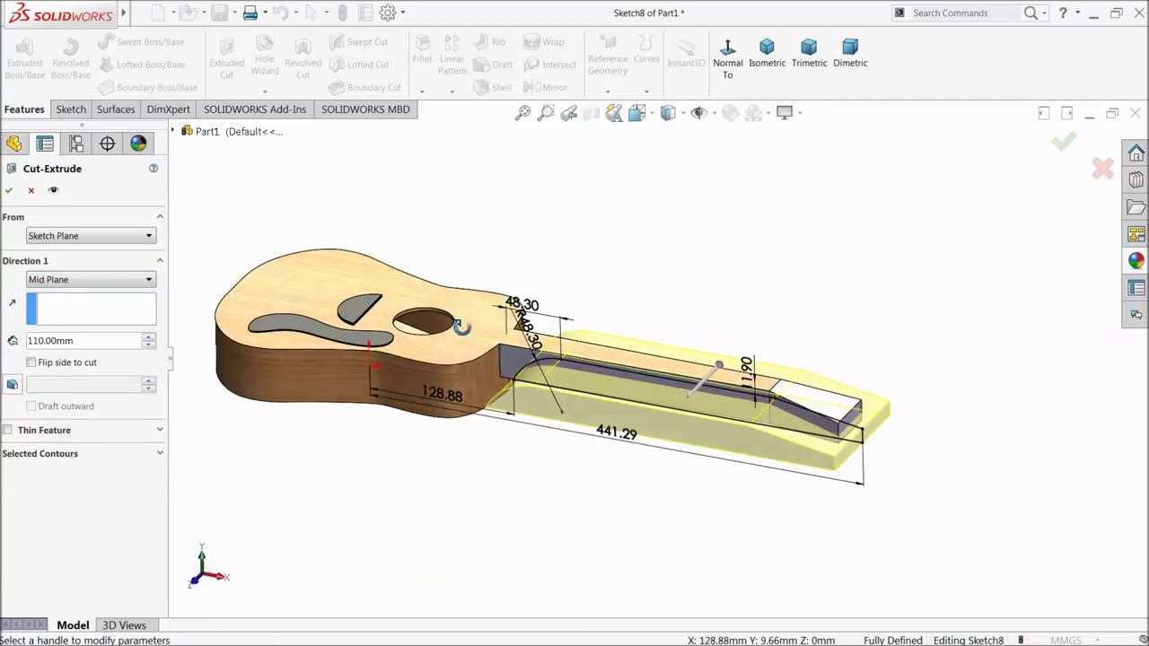
scroll(655, 399, "down", 3)
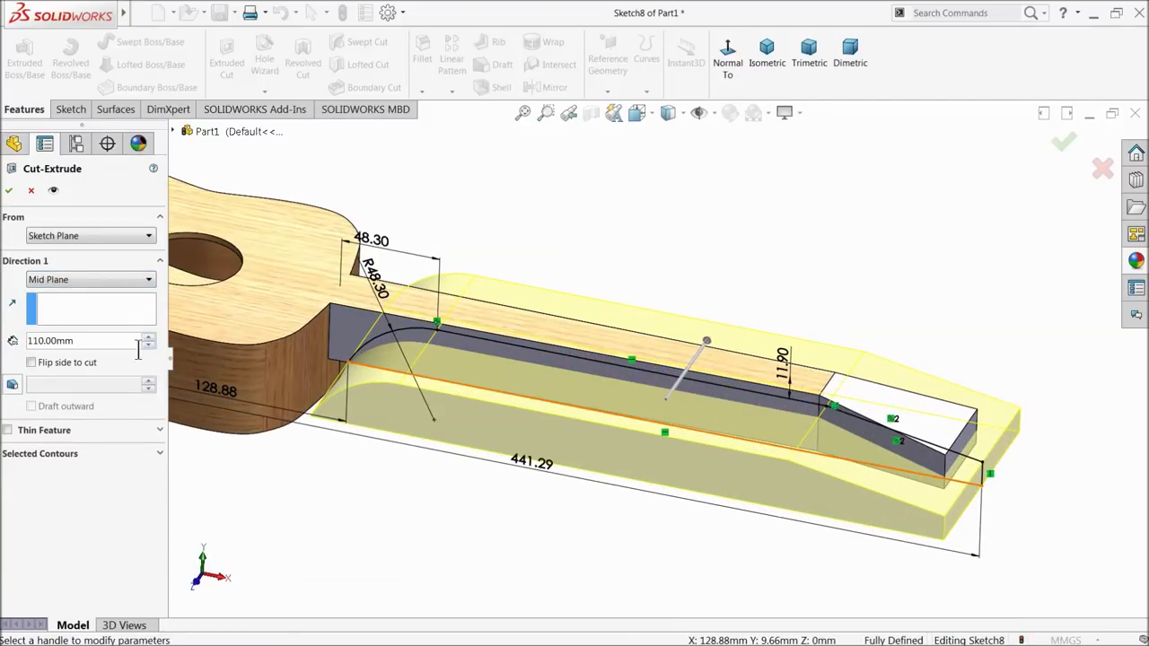
left_click(11, 190)
mouse_move(654, 367)
middle_mouse_down()
mouse_move(676, 143)
mouse_move(682, 256)
mouse_move(643, 341)
mouse_move(661, 349)
mouse_move(662, 376)
middle_mouse_up()
scroll(780, 381, "down", 3)
scroll(783, 384, "up", 3)
middle_click_drag(783, 384, 763, 435)
left_click(732, 391)
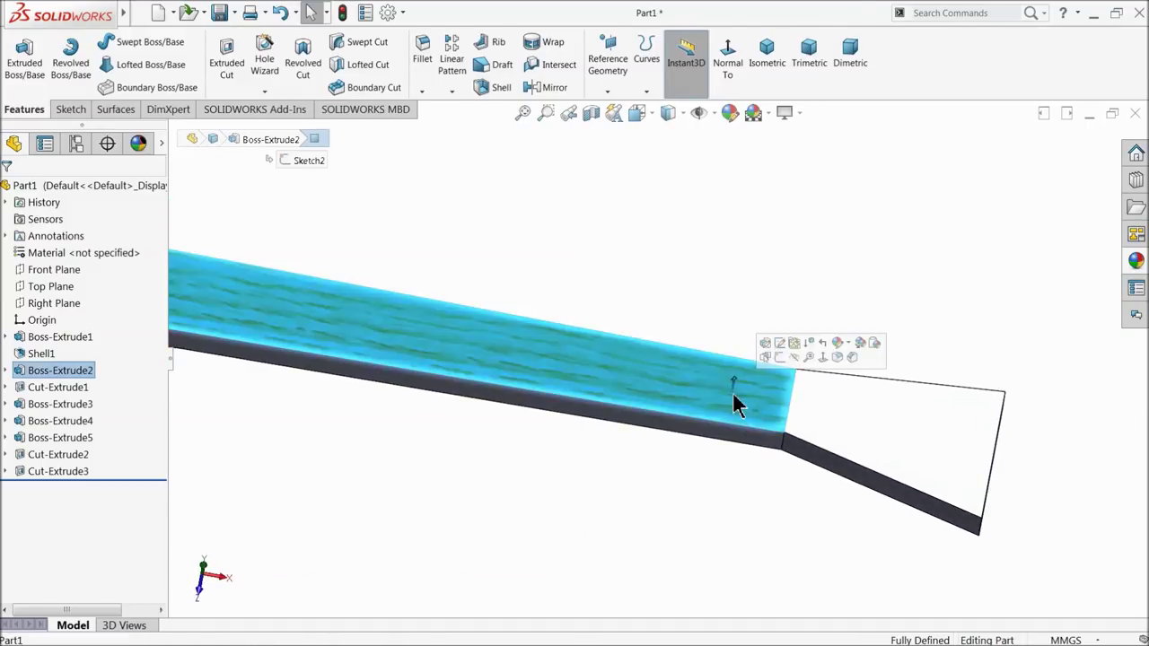
Step: Start a sketch on the neck face and convert the neck outline edges into it
left_click(777, 358)
left_click(669, 61)
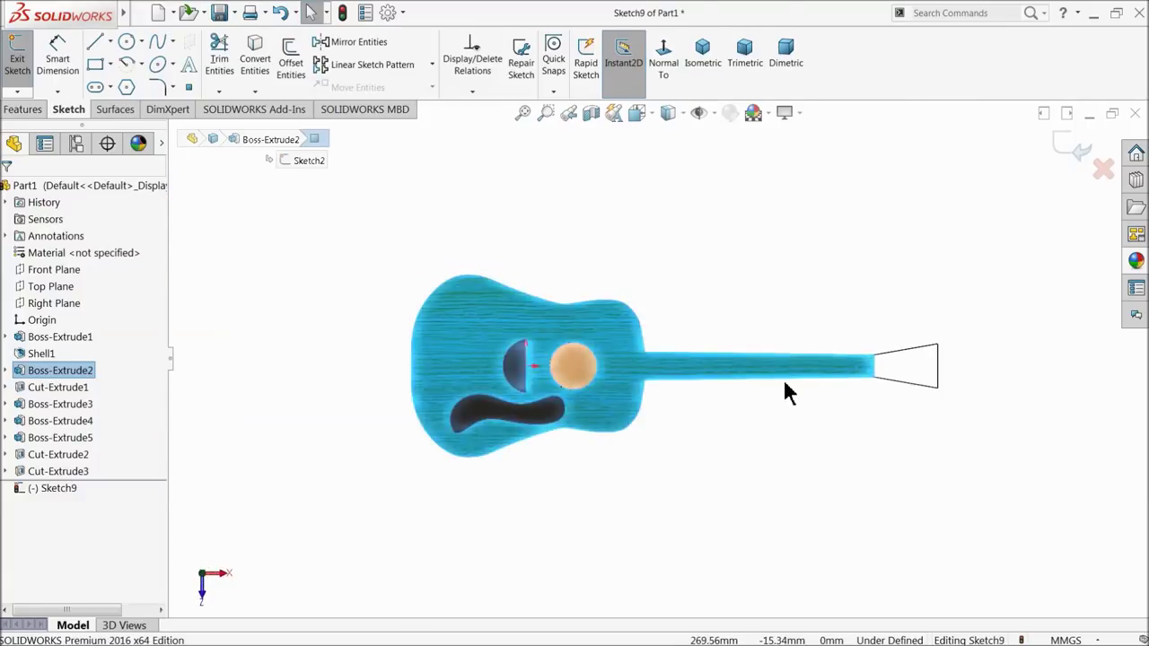
scroll(788, 382, "down", 2)
scroll(879, 372, "down", 3)
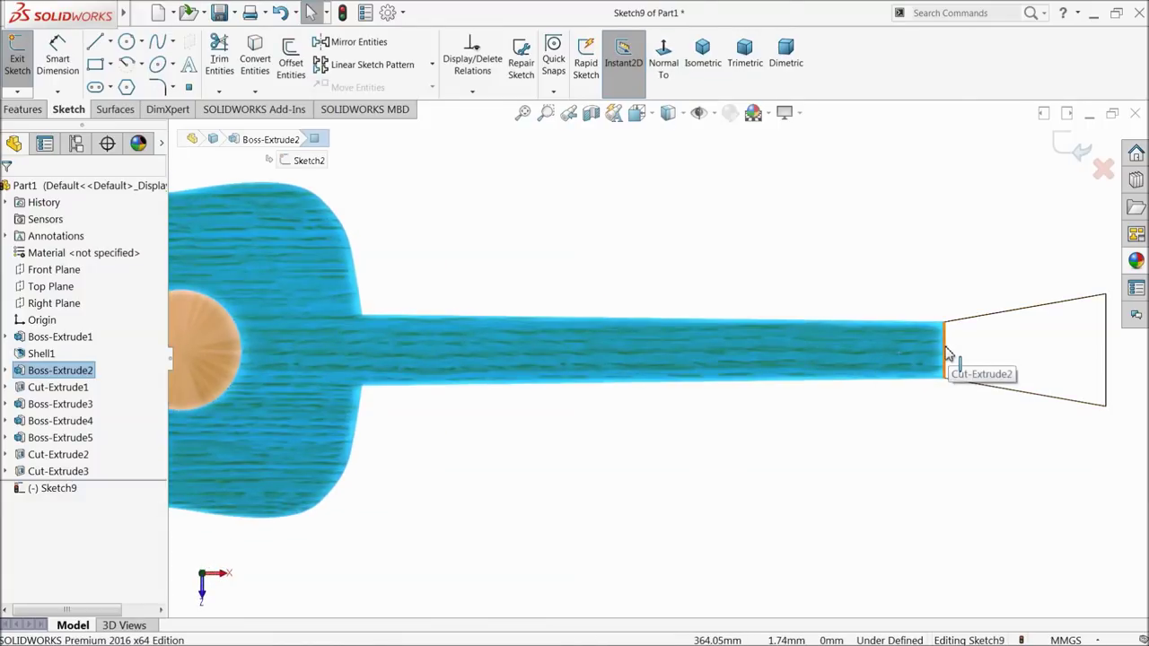
left_click(949, 353)
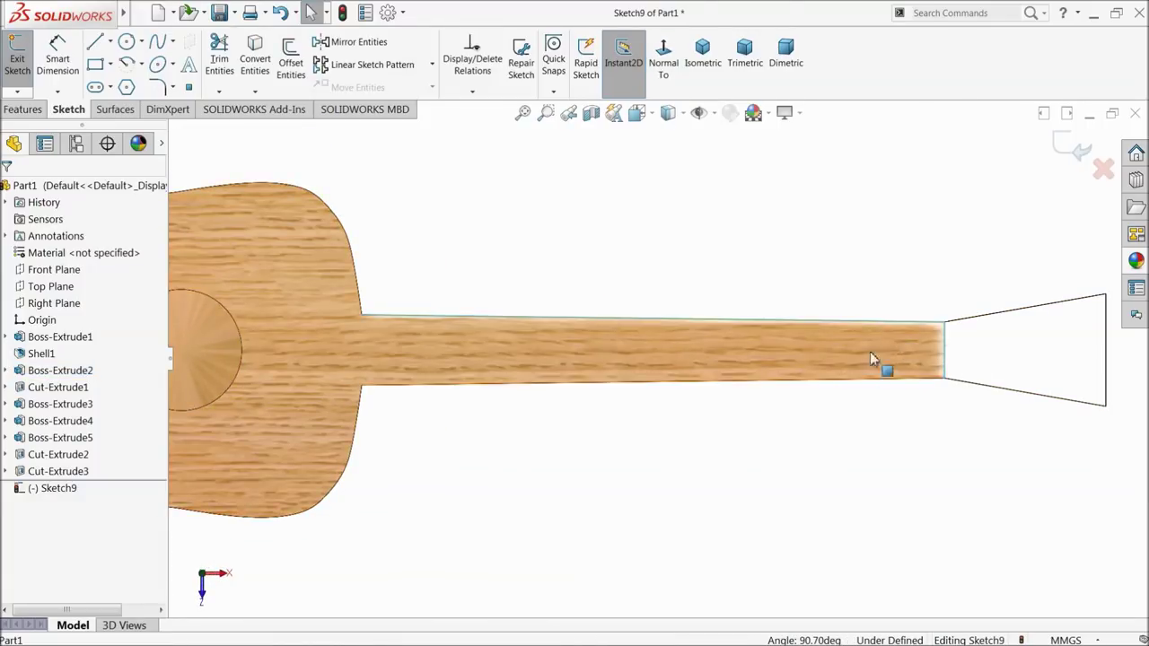
left_click(858, 386)
scroll(826, 364, "down", 1)
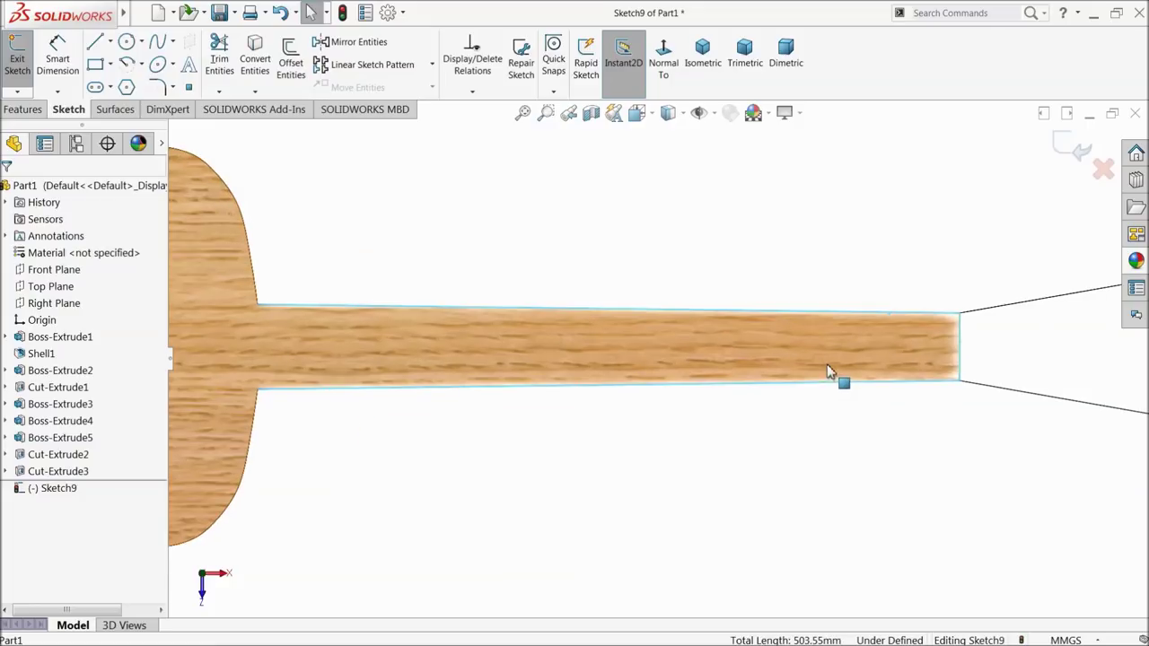
left_click(259, 61)
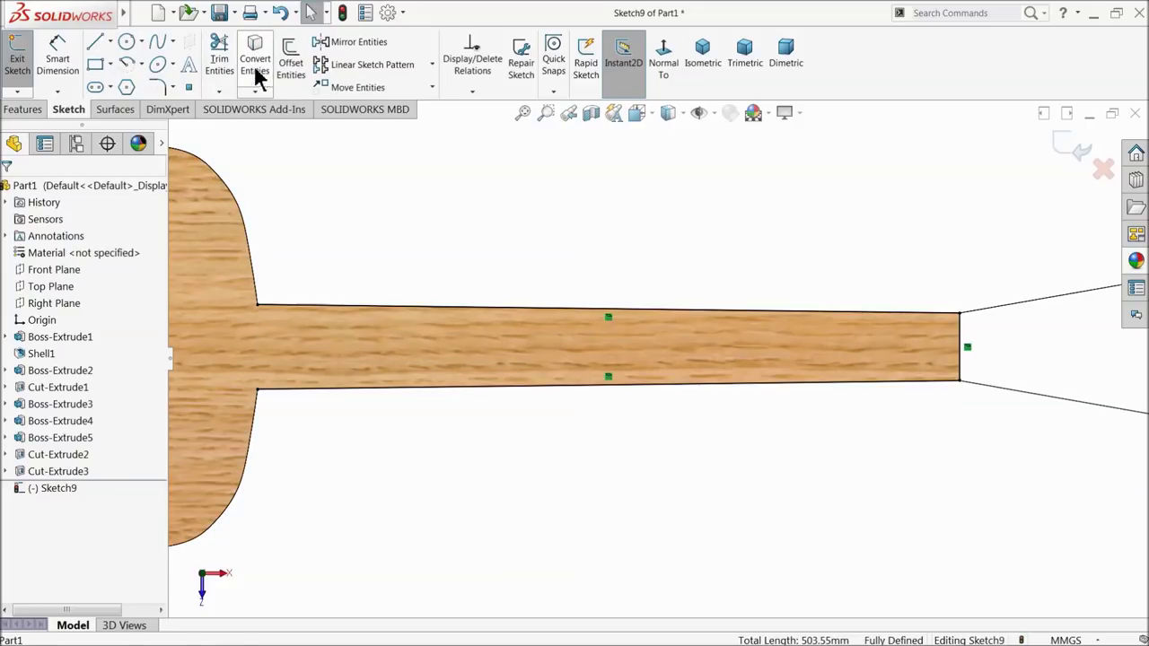
scroll(269, 324, "down", 1)
scroll(269, 324, "down", 1)
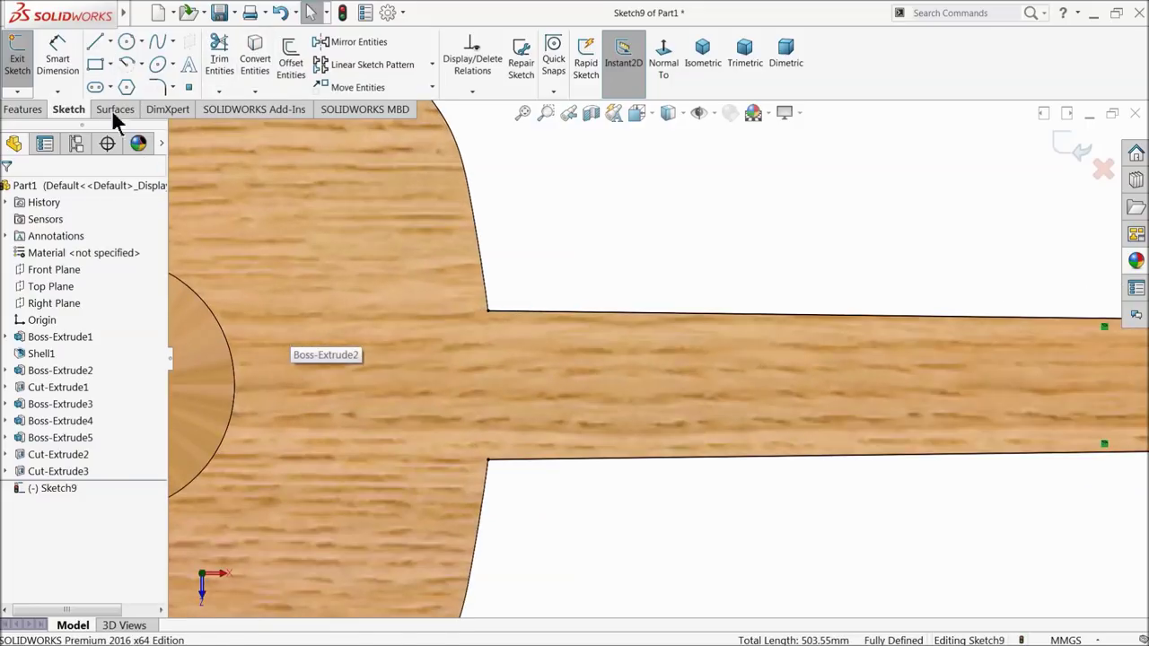
Step: Draw three lines extending the neck outline onto the body as a closed rectangle
left_click(95, 43)
left_click(487, 311)
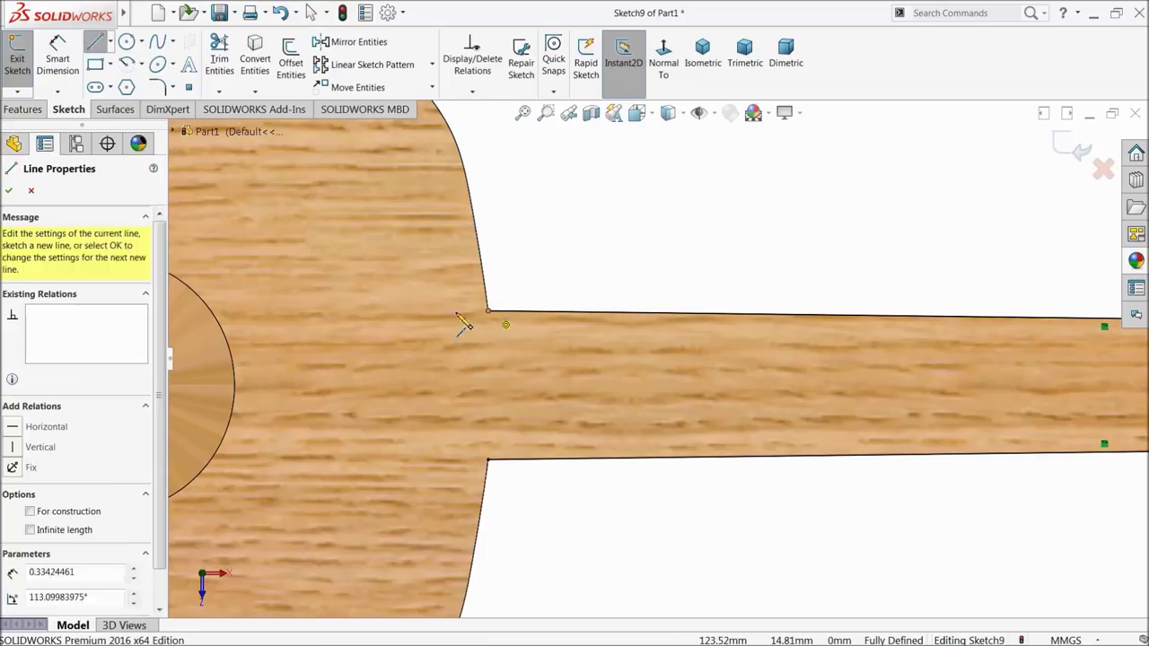
left_click(292, 312)
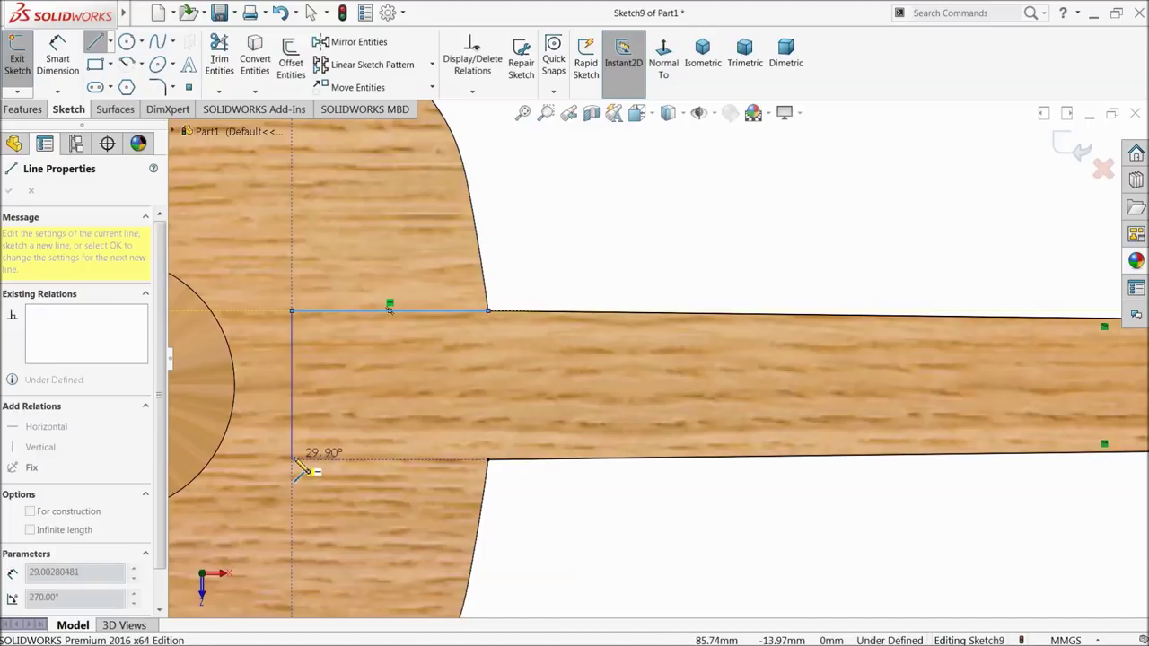
left_click(292, 459)
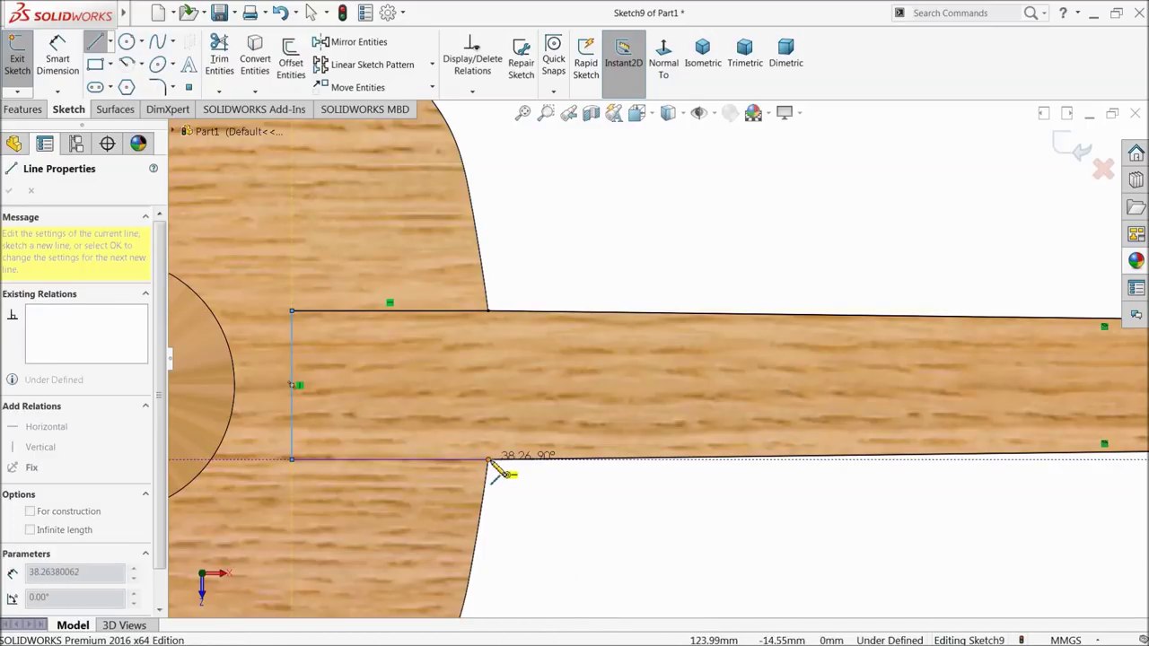
double_click(487, 459)
right_click(582, 232)
left_click(629, 246)
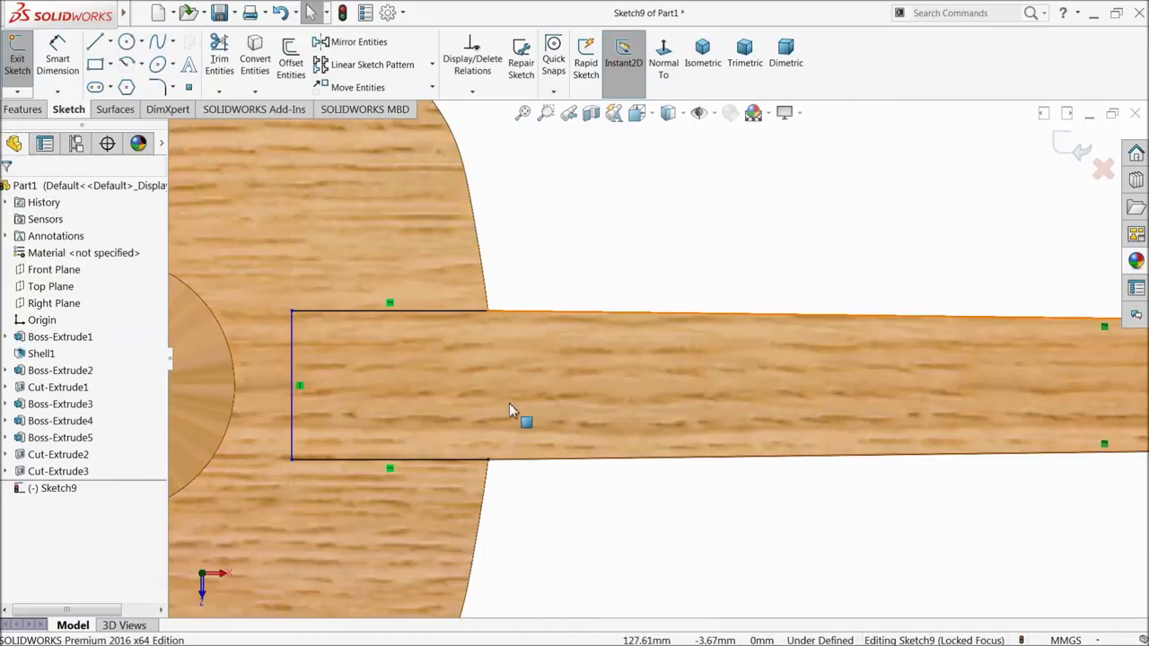
Step: Dimension the extension's end line 45.6 mm from the neck corner
left_click(57, 58)
key("z")
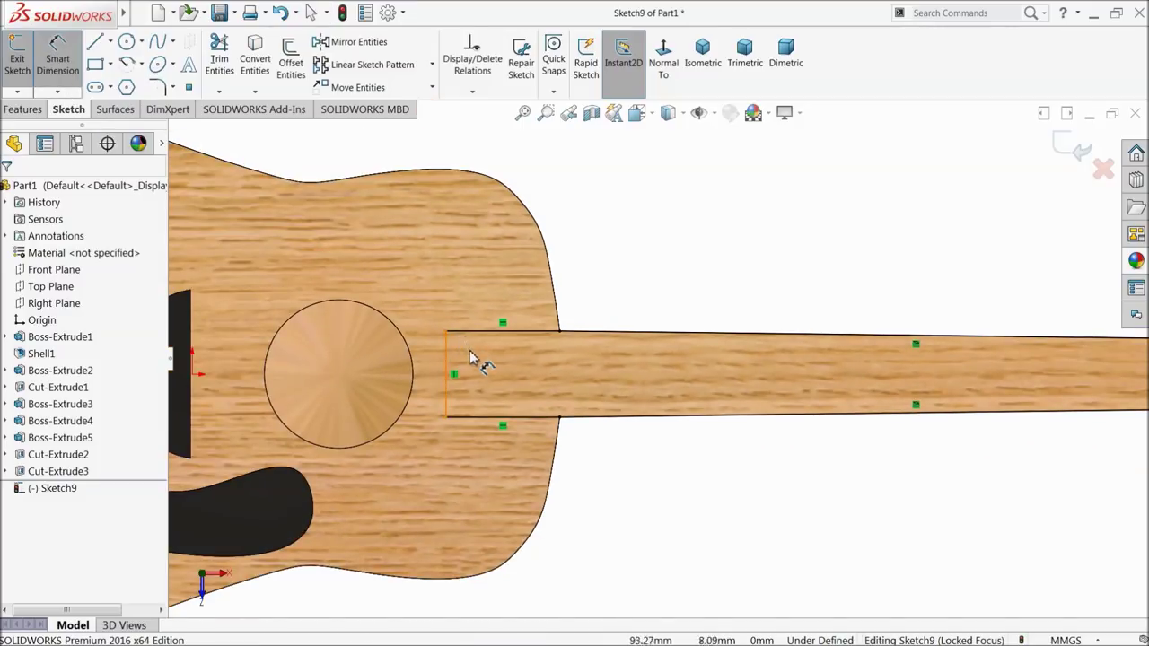
scroll(574, 459, "down", 1)
scroll(575, 460, "down", 2)
left_click(368, 359)
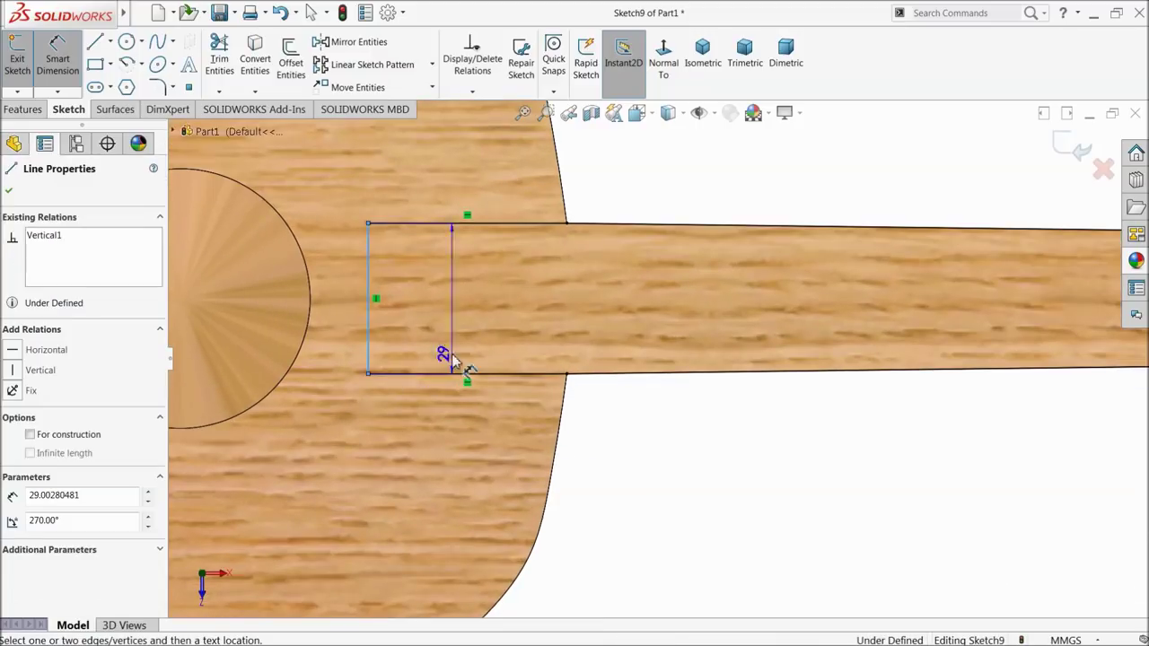
left_click(566, 375)
left_click(443, 437)
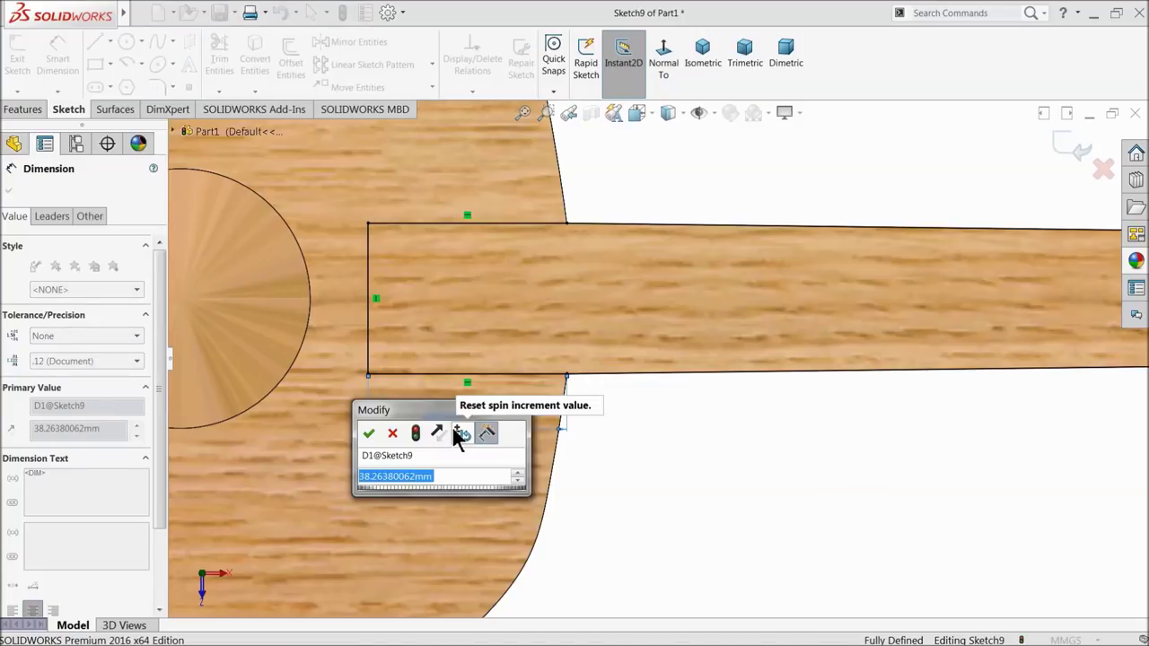
type("45.6")
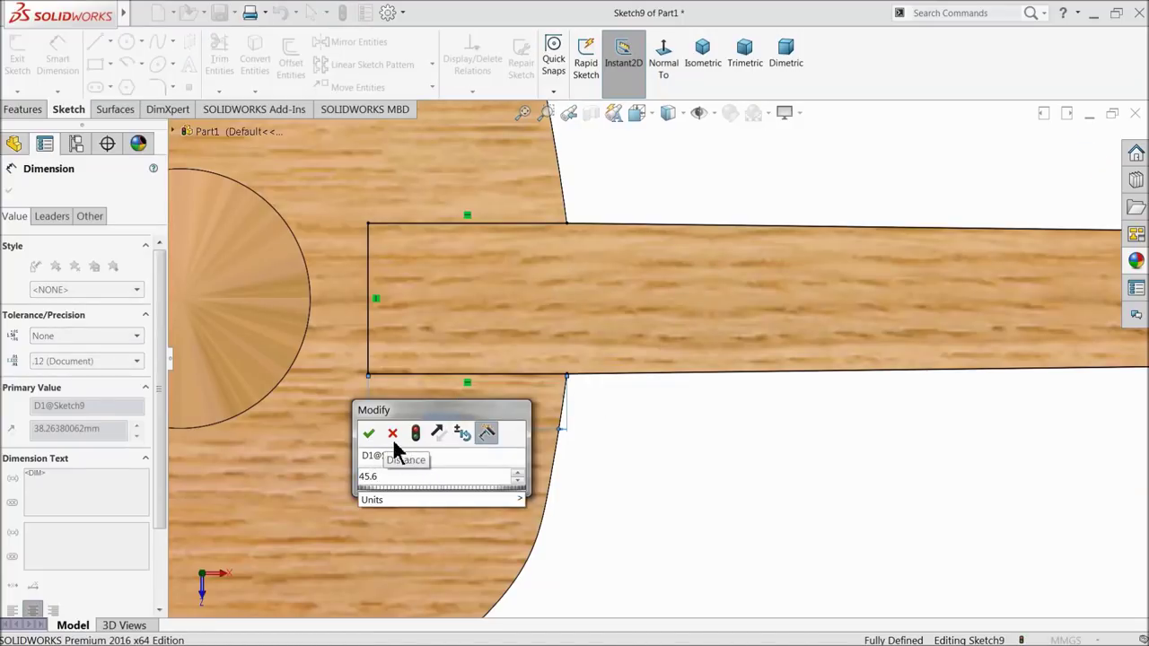
left_click(367, 434)
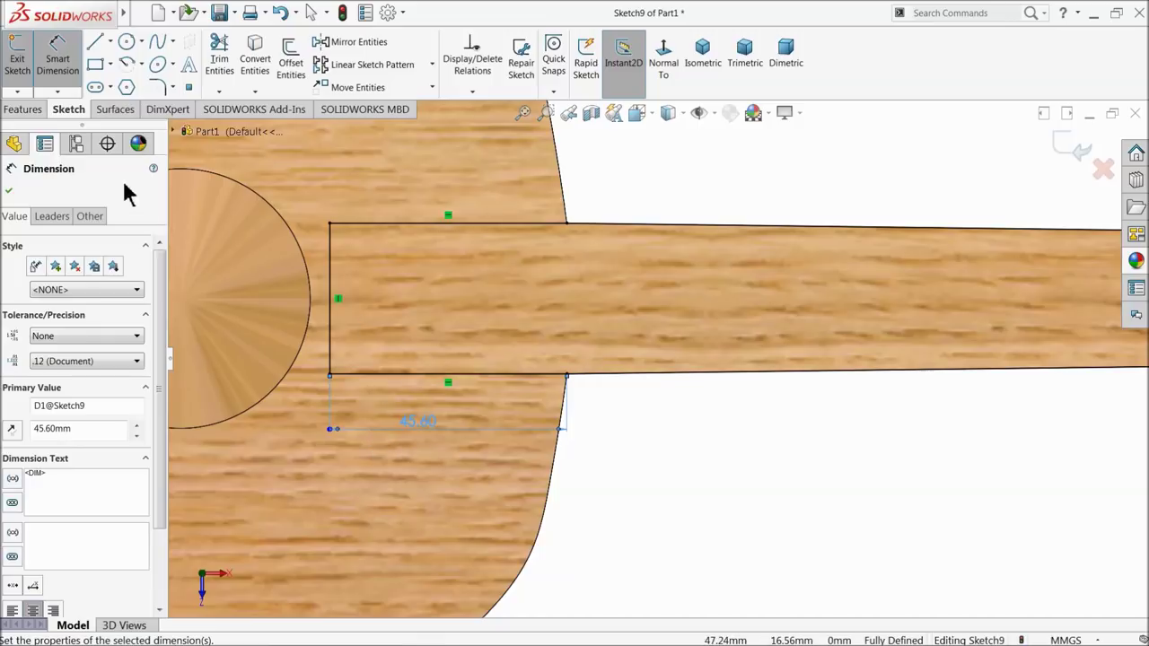
left_click(8, 191)
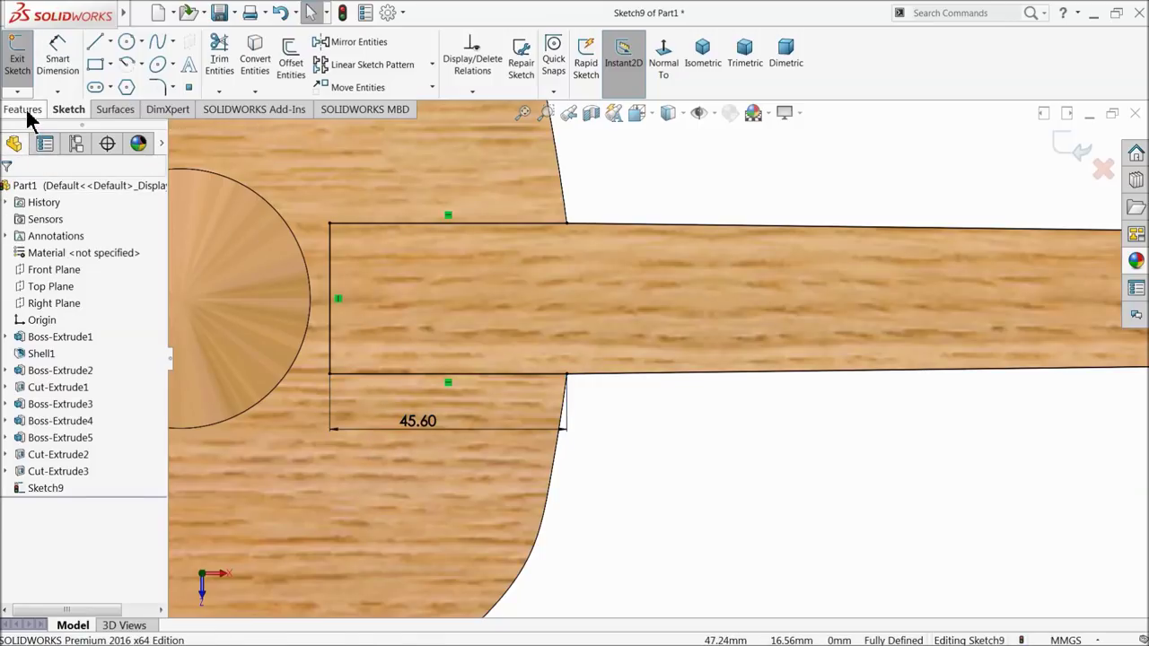
Step: Extrude Sketch9 1 mm as a fretboard strip over the neck and body
left_click(24, 108)
left_click(24, 59)
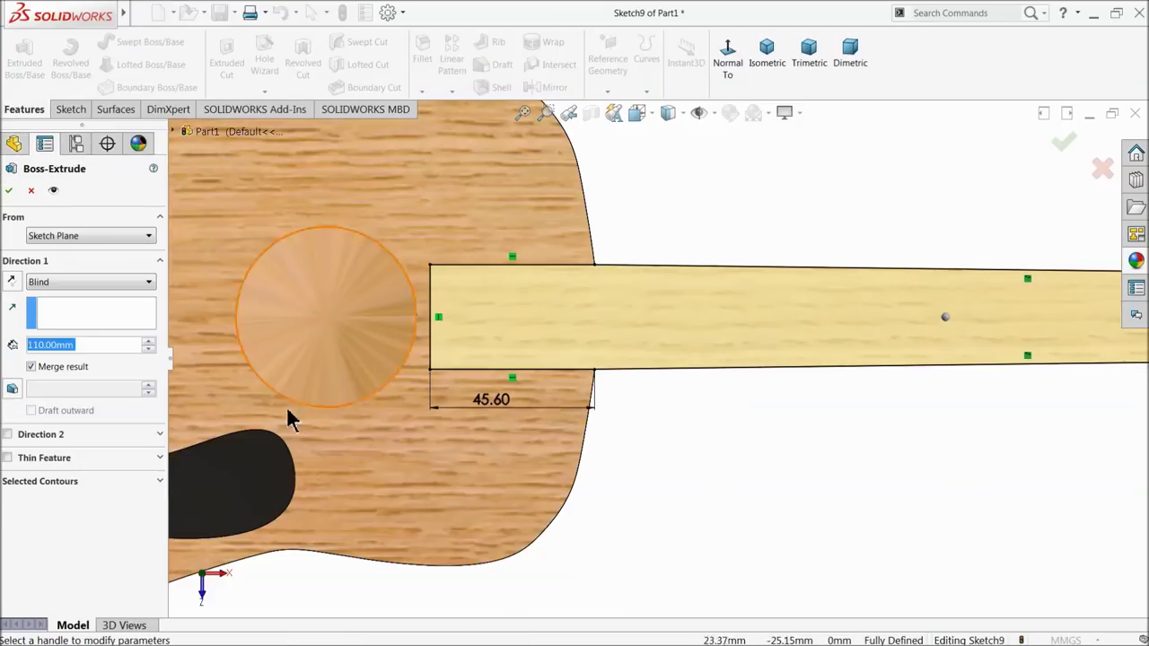
type("1")
key("Return")
scroll(677, 362, "up", 3)
mouse_move(678, 361)
middle_mouse_down()
mouse_move(677, 392)
mouse_move(672, 351)
middle_mouse_up()
scroll(1000, 290, "down", 2)
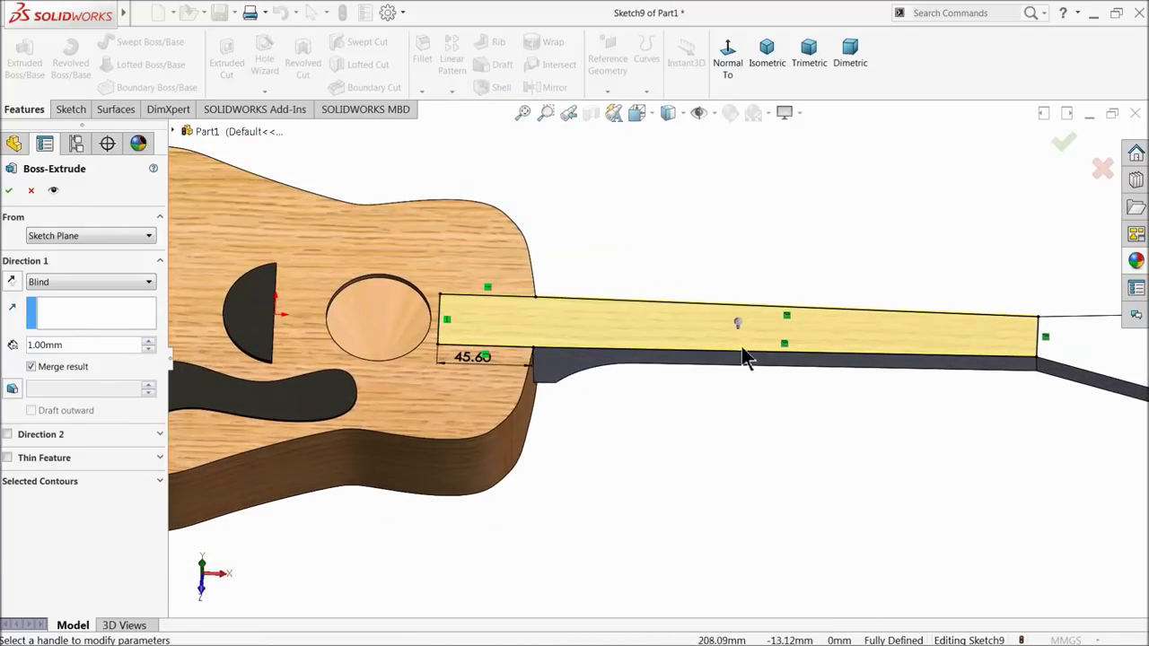
left_click(10, 191)
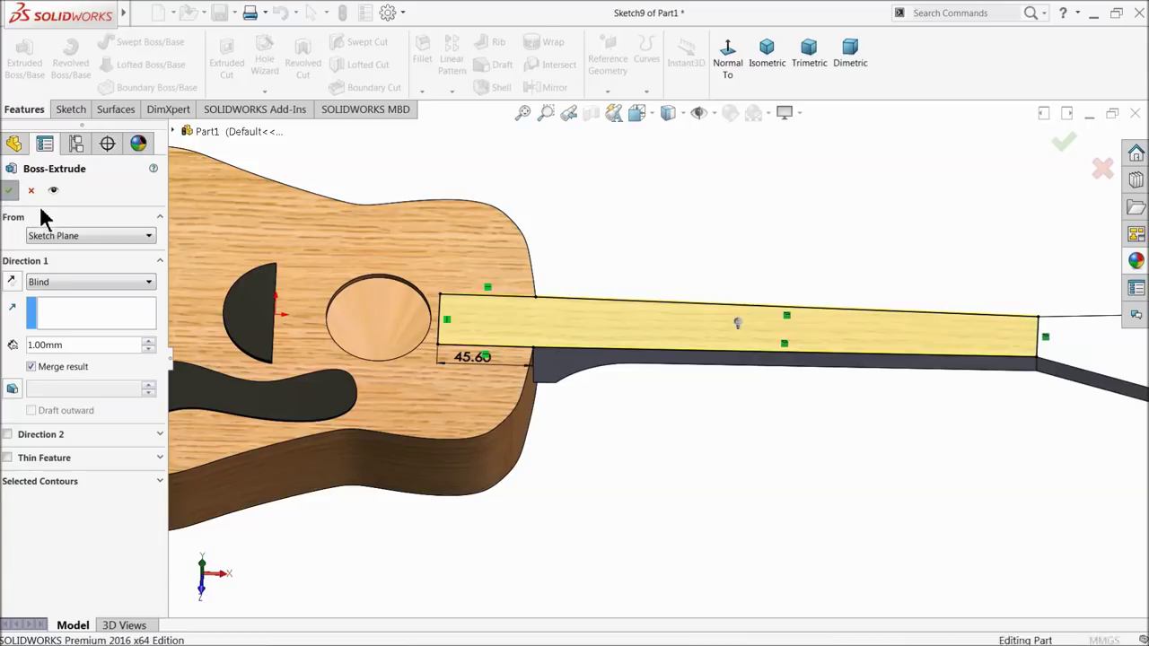
left_click(52, 491)
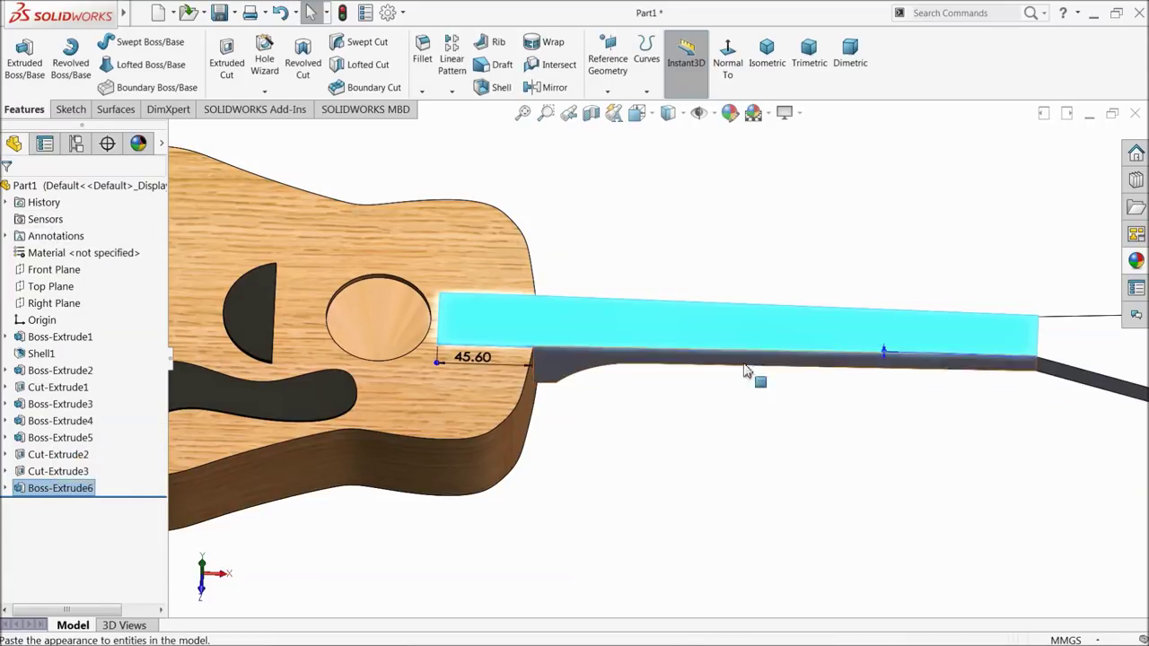
left_click(1136, 260)
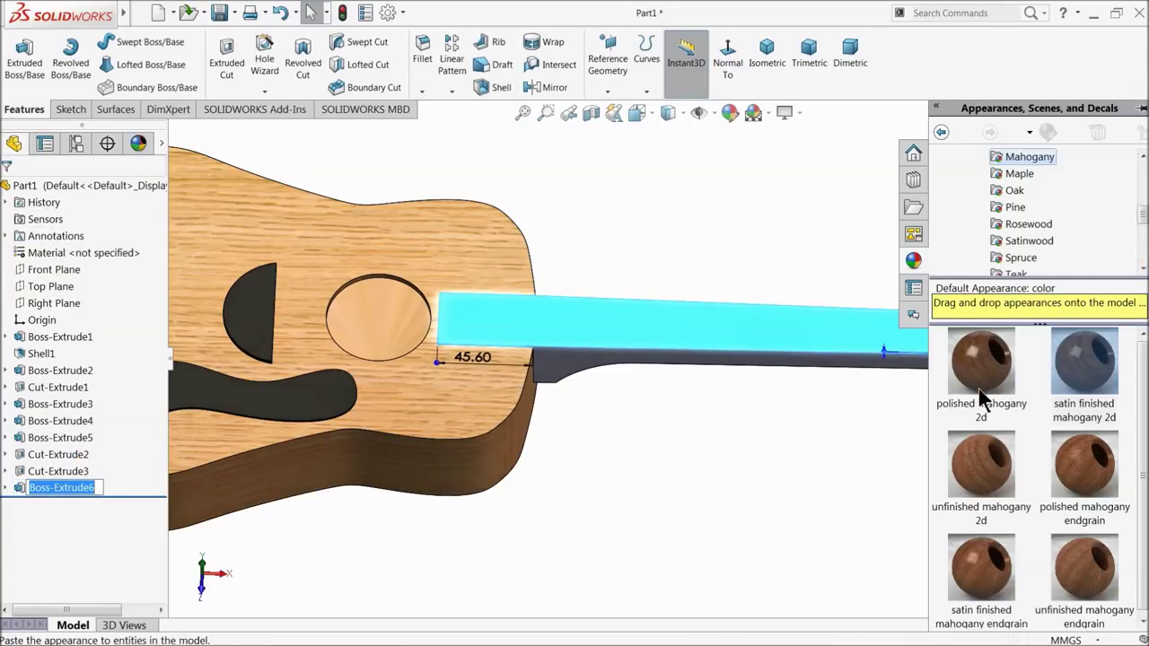
Step: Apply the 'polished mahogany 2d' wood appearance to the fretboard strip
scroll(1039, 243, "up", 2)
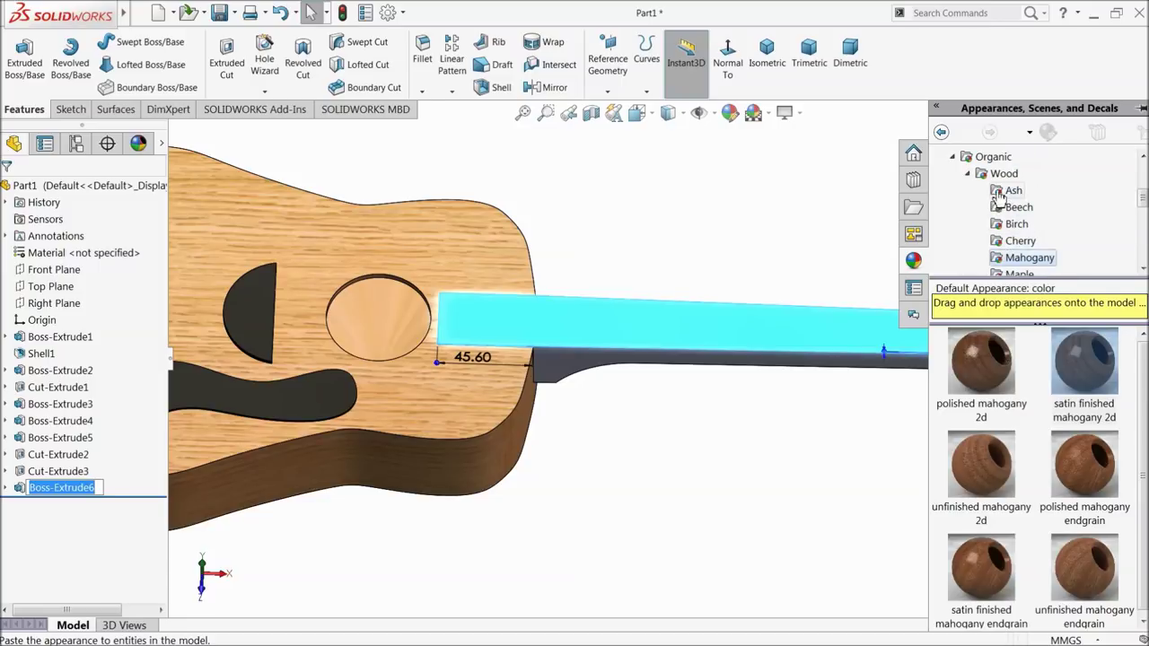
left_click(1032, 262)
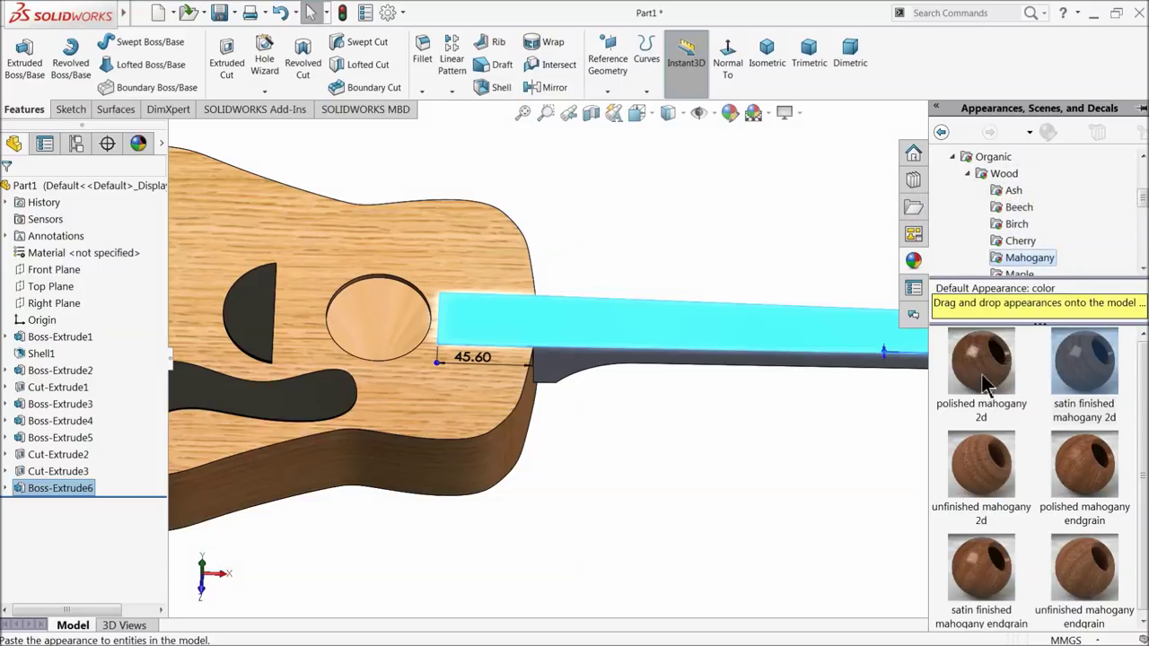
double_click(988, 384)
scroll(774, 424, "up", 3)
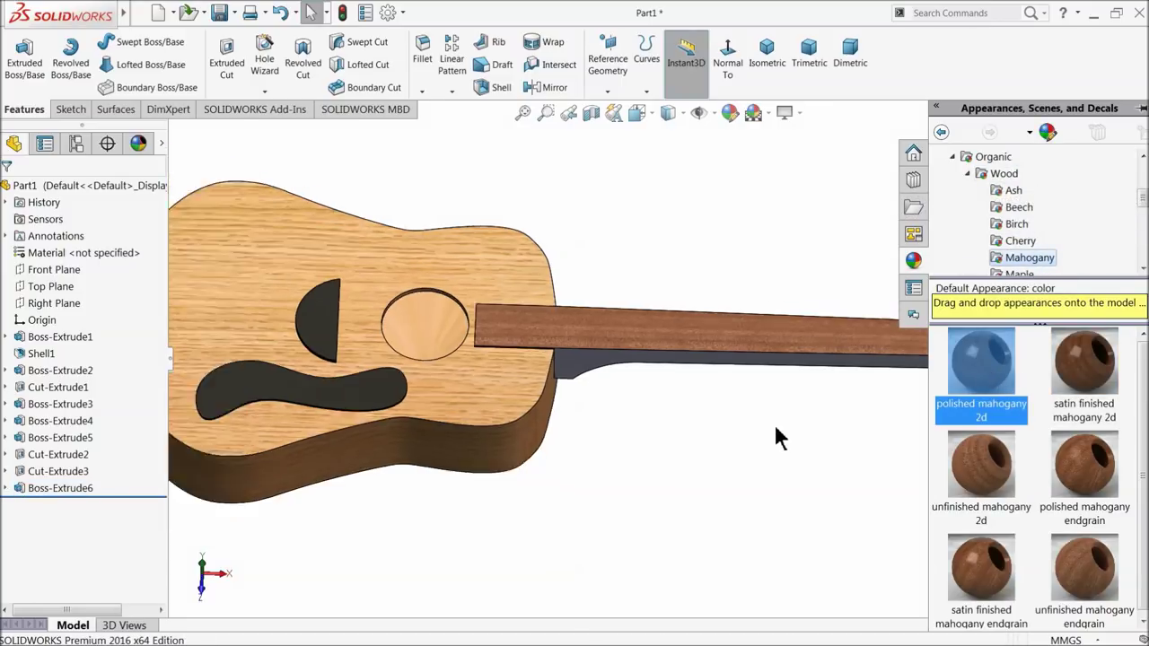
scroll(773, 423, "down", 5)
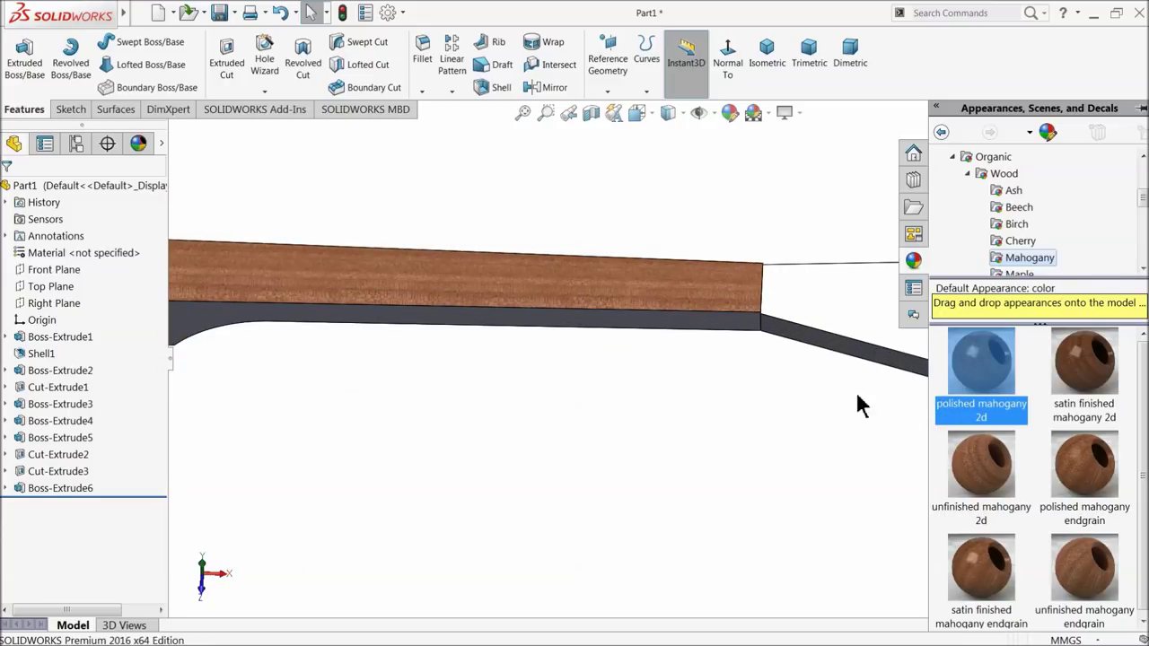
scroll(549, 311, "down", 2)
mouse_move(583, 332)
middle_mouse_down()
mouse_move(564, 357)
mouse_move(569, 321)
middle_mouse_up()
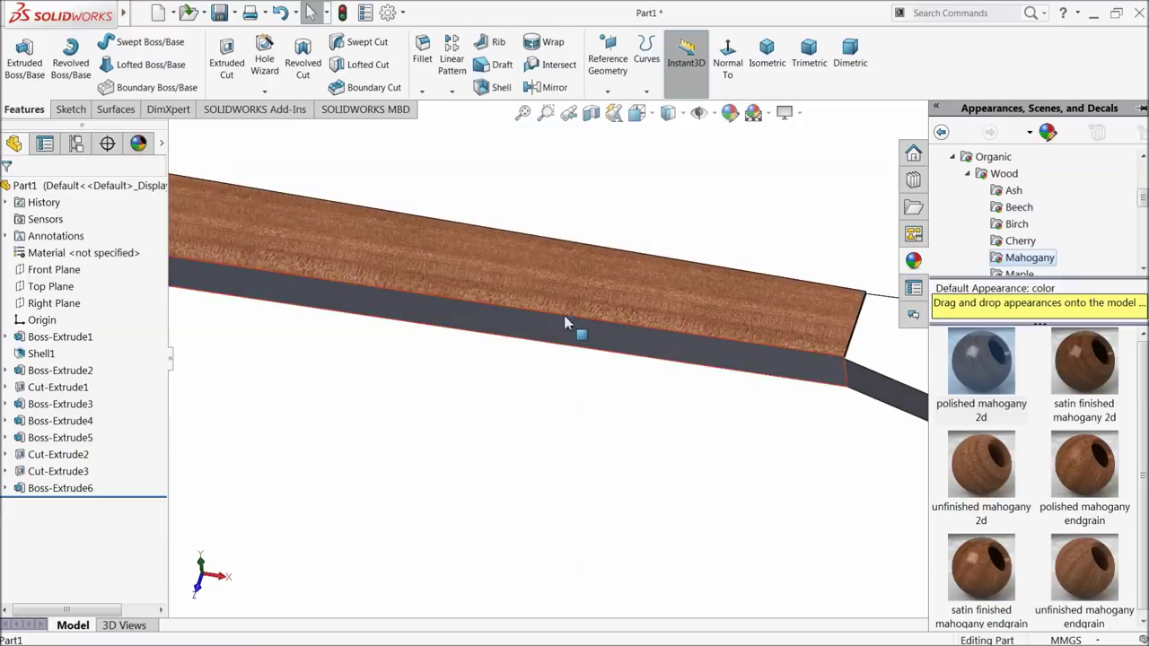
scroll(674, 225, "up", 3)
mouse_move(674, 218)
middle_mouse_down()
mouse_move(499, 292)
mouse_move(456, 293)
middle_mouse_up()
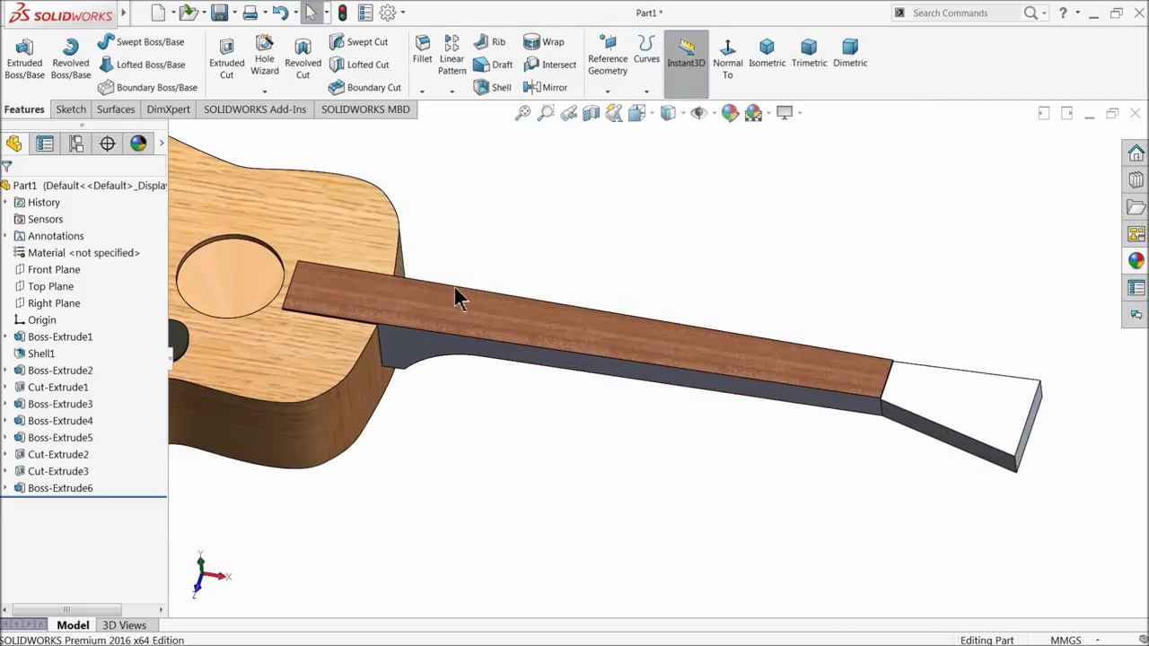
scroll(777, 341, "down", 5)
scroll(920, 461, "down", 2)
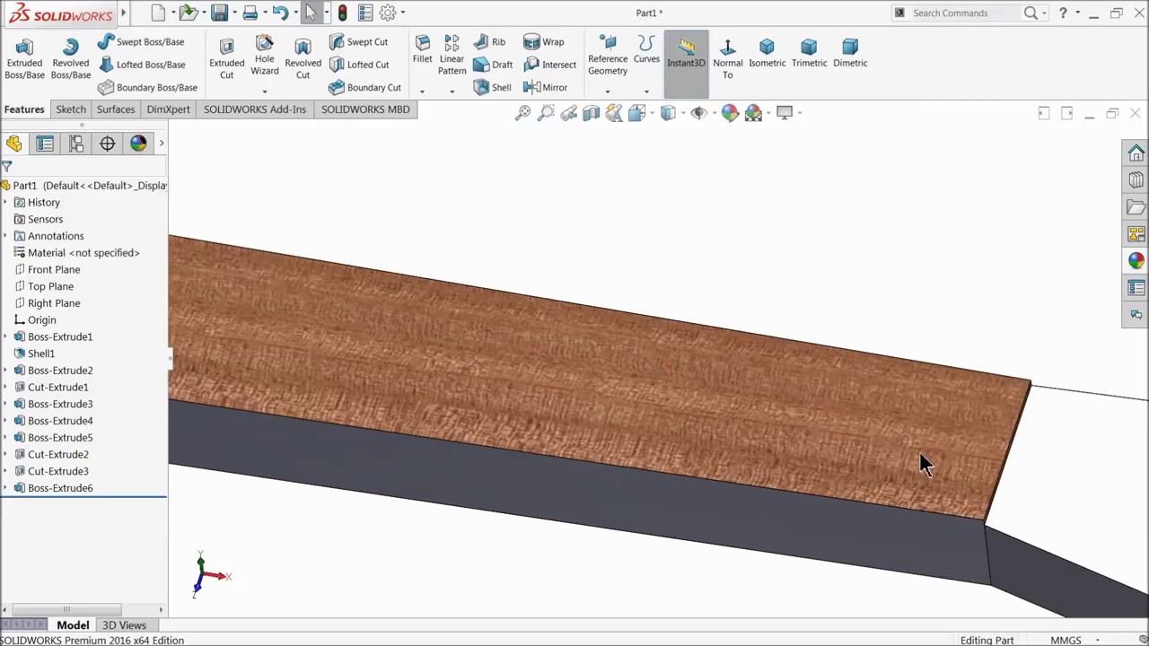
left_click(921, 462)
Step: Start a sketch on the fretboard top and convert its top and bottom edges
left_click(963, 414)
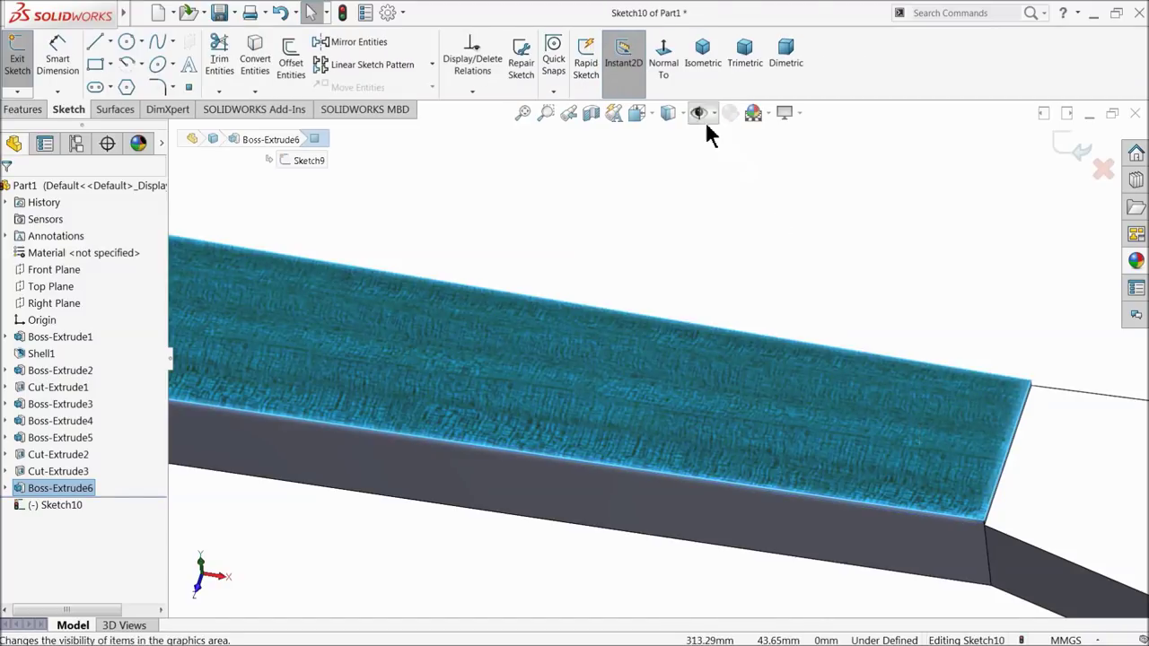
left_click(662, 52)
scroll(881, 381, "down", 3)
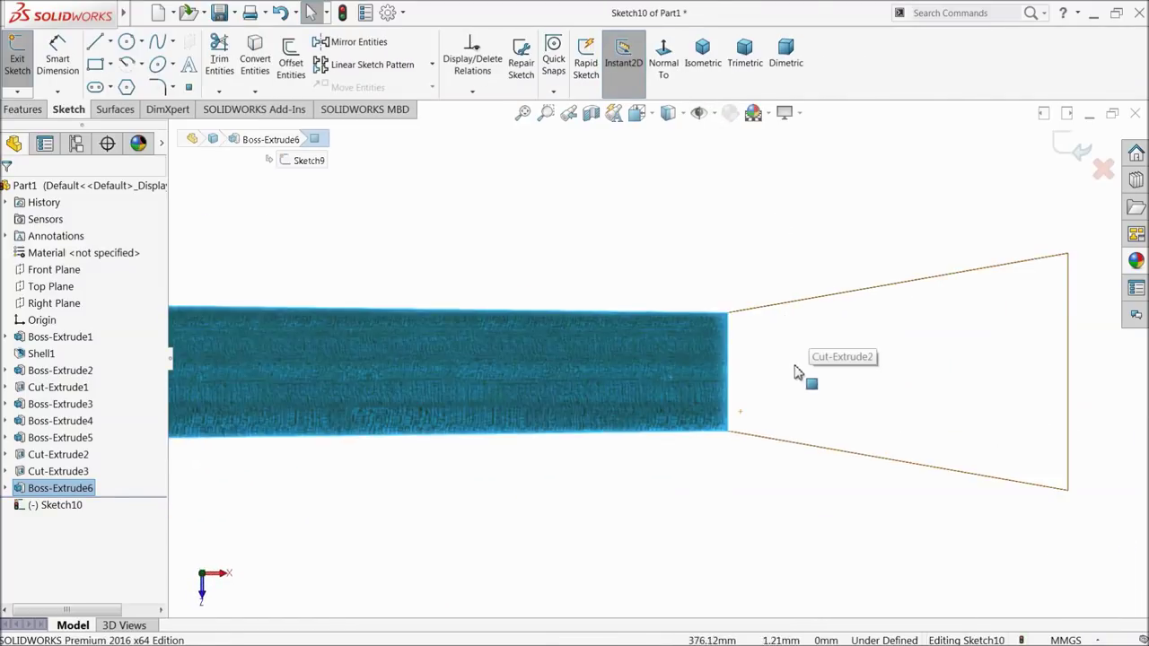
scroll(800, 377, "down", 3)
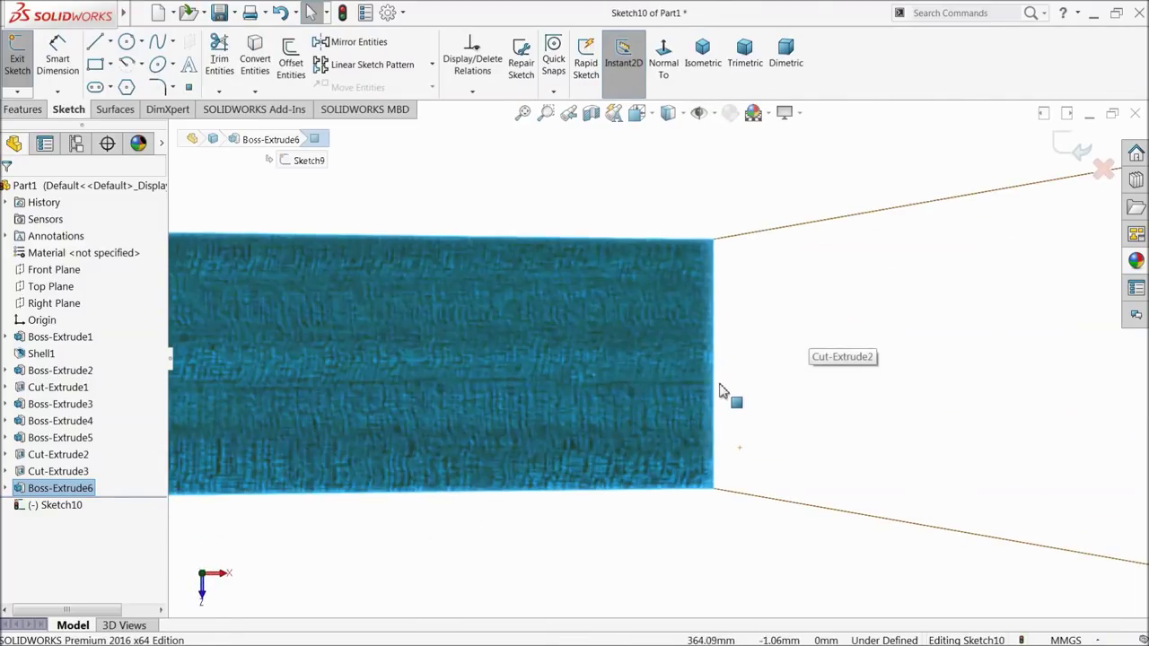
left_click(670, 241)
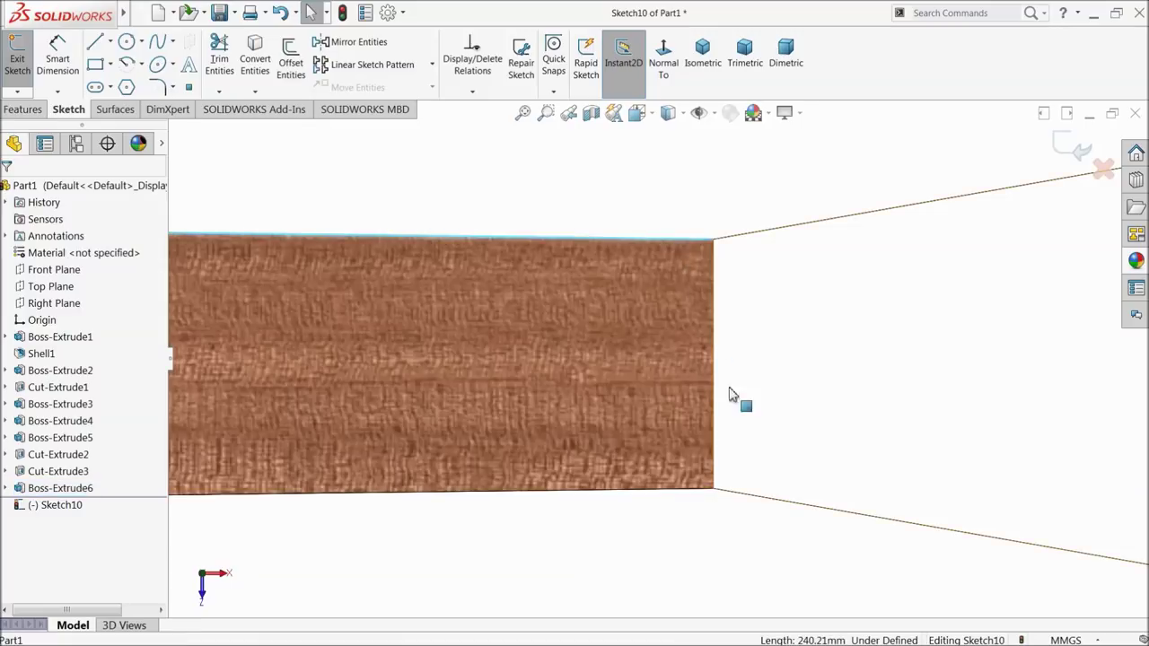
left_click(684, 491, "ctrl")
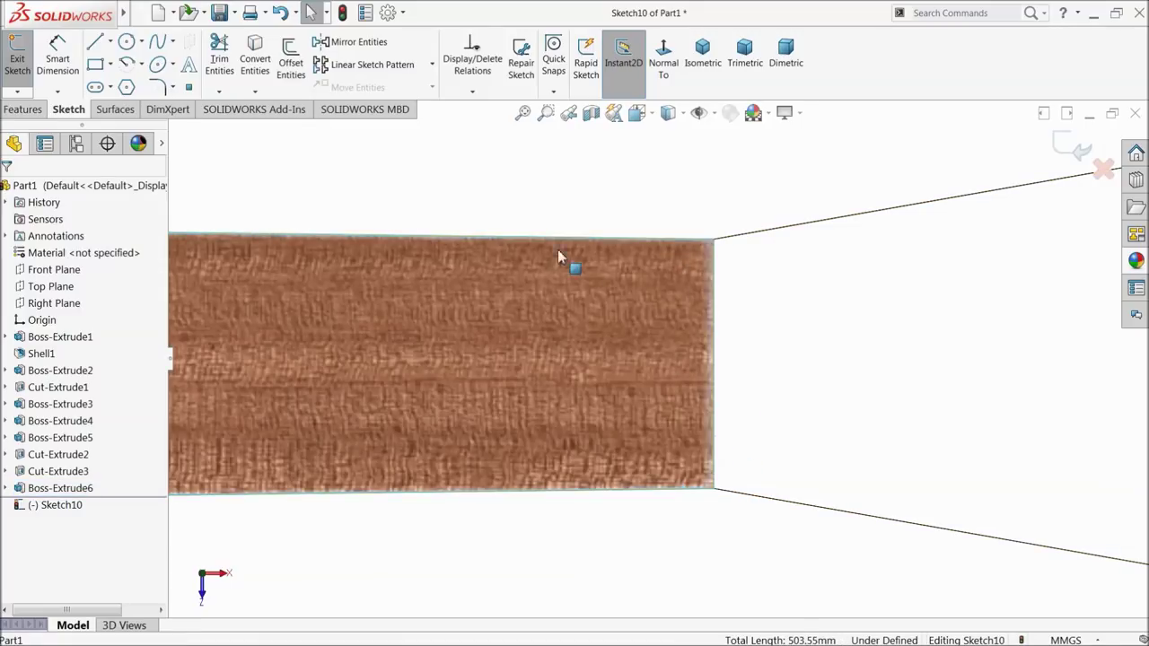
left_click(256, 63)
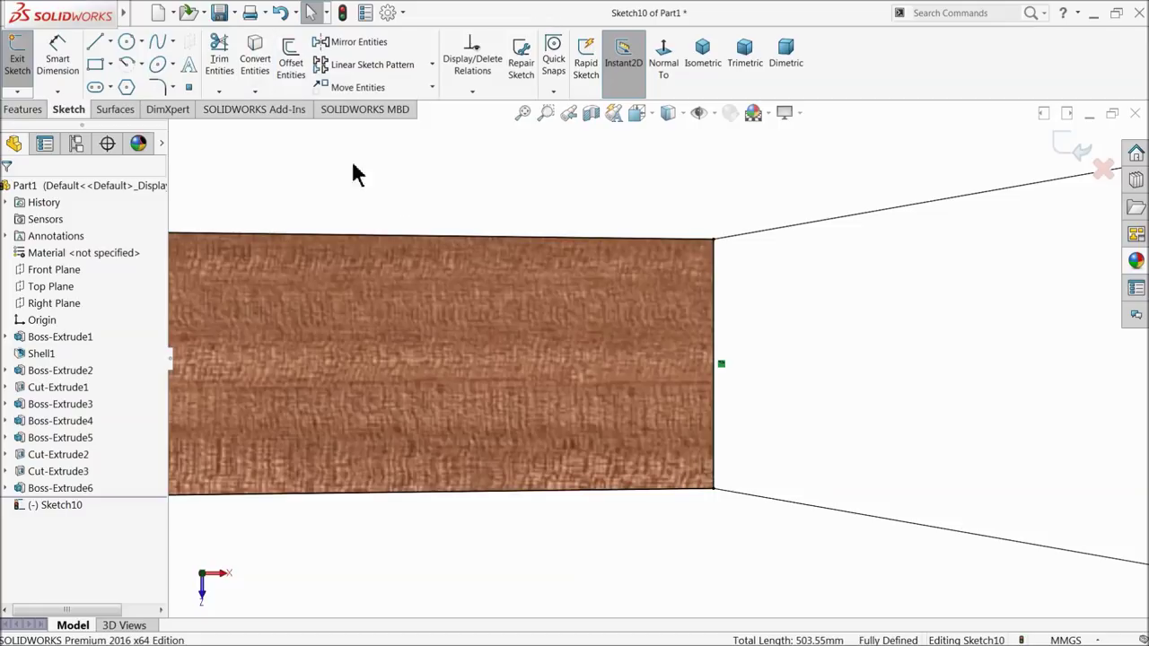
Step: Draw a vertical line across the board, removing its conflicting relations
left_click(95, 43)
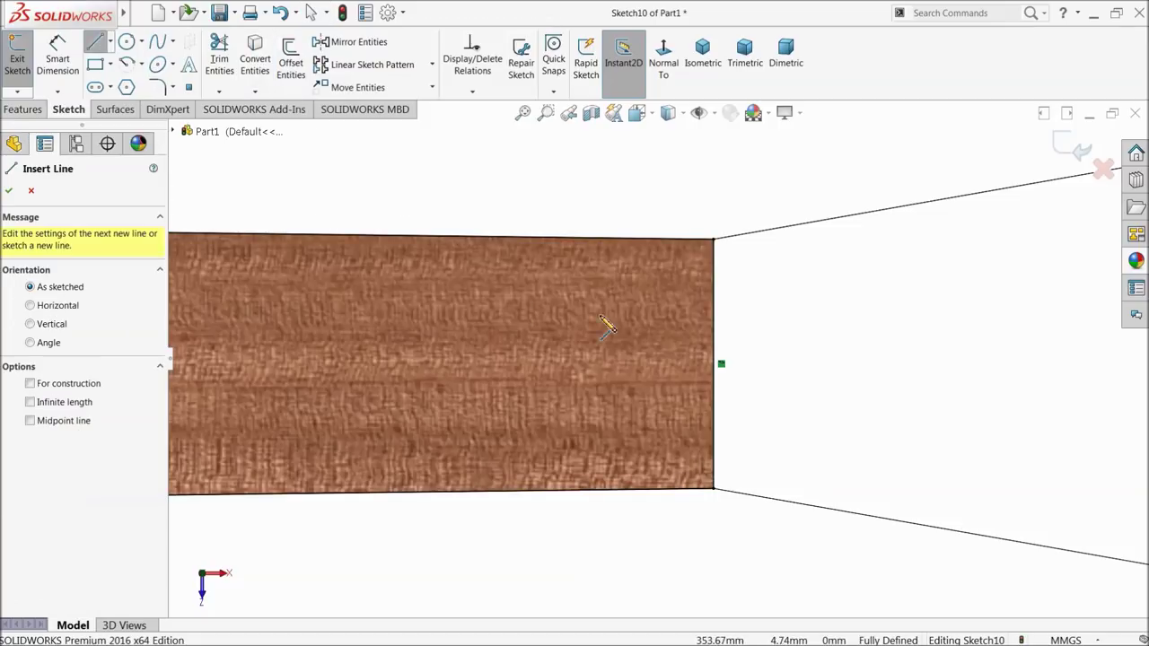
left_click(666, 240)
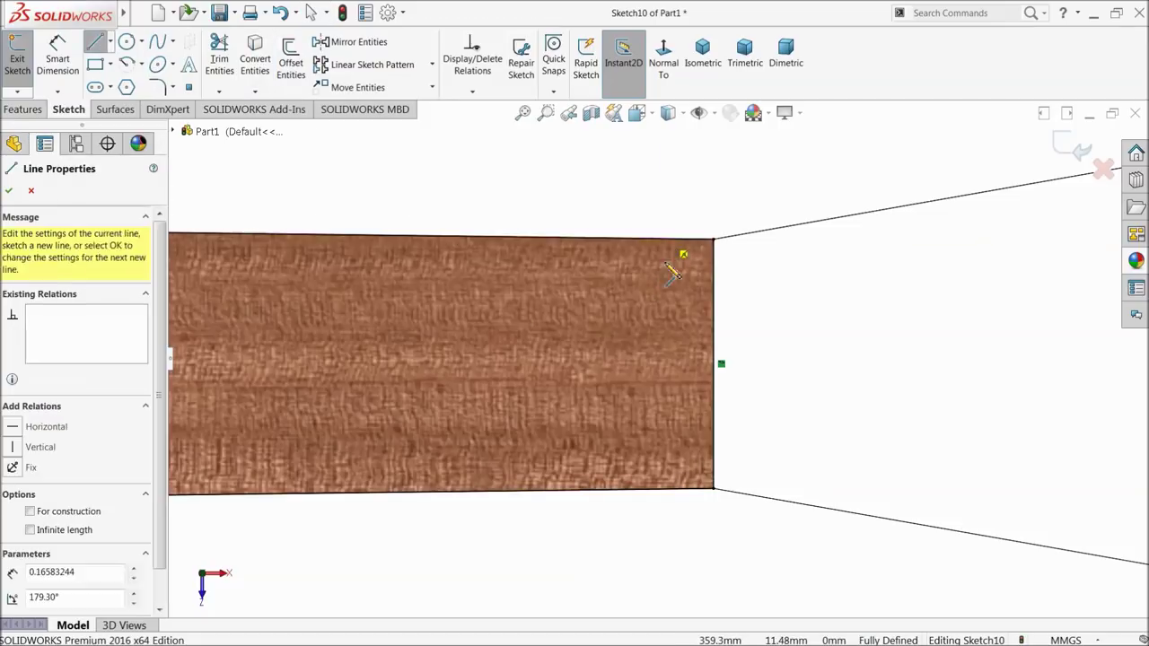
left_click(669, 489)
right_click(680, 430)
left_click(741, 444)
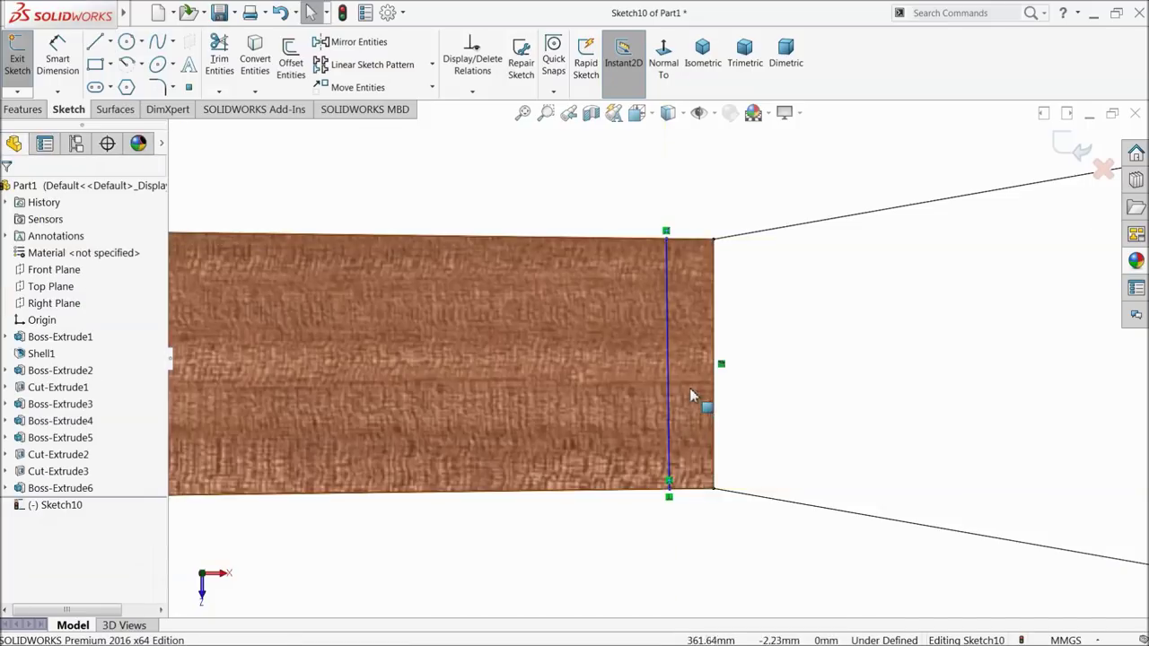
left_click(668, 386)
left_click(718, 334)
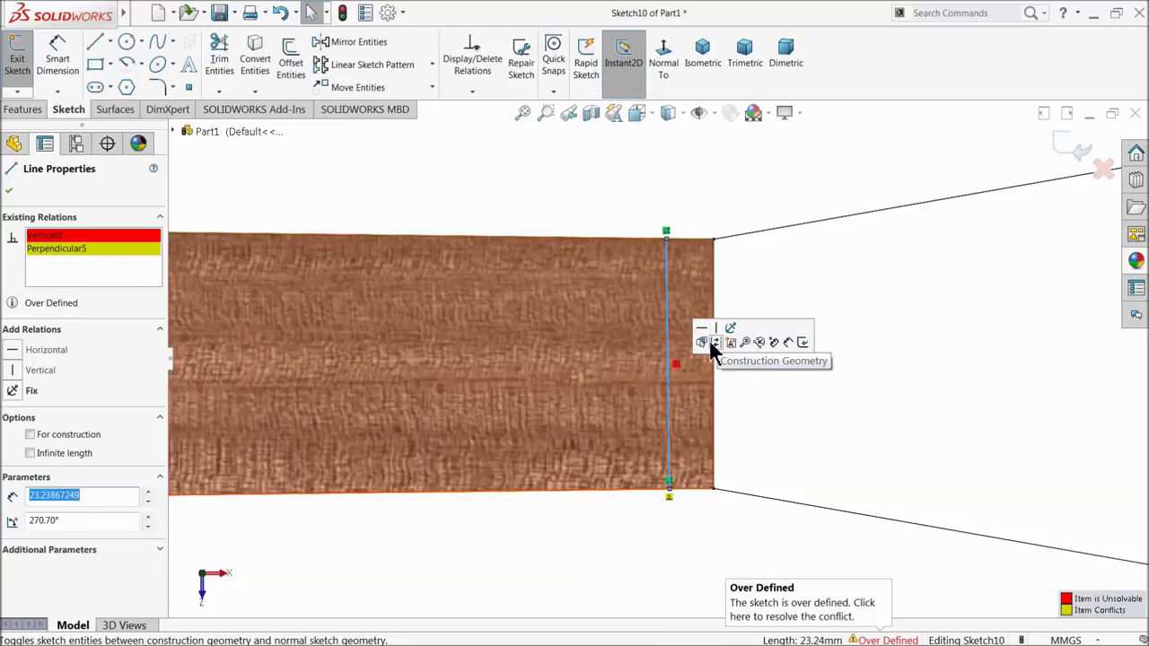
right_click(65, 249)
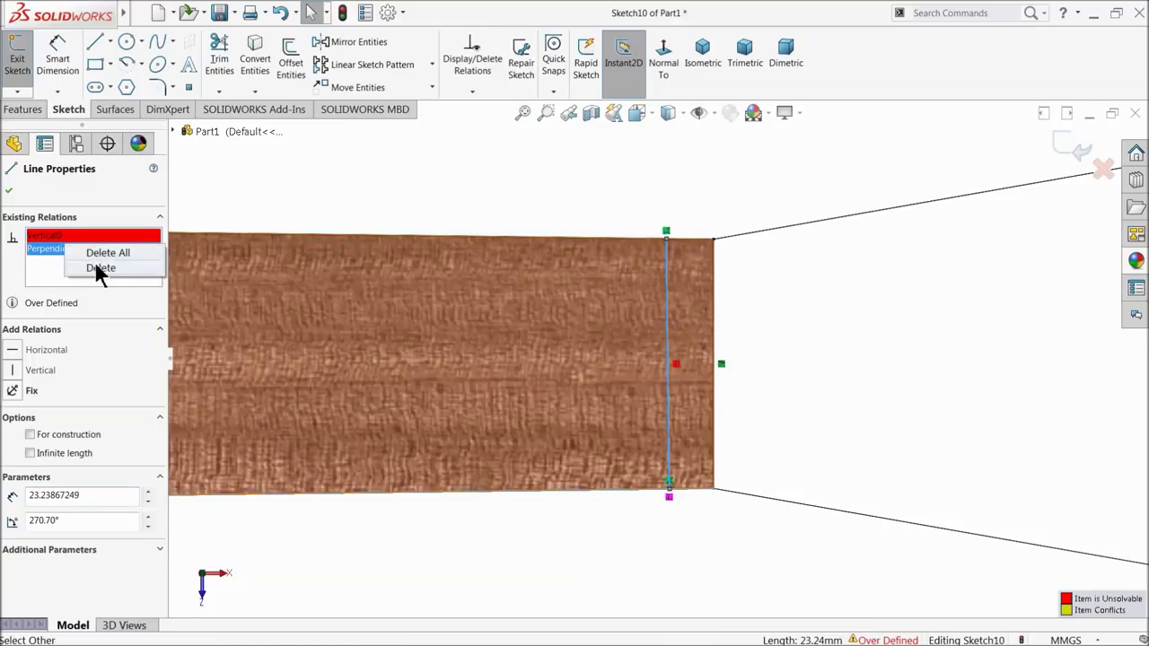
left_click(108, 254)
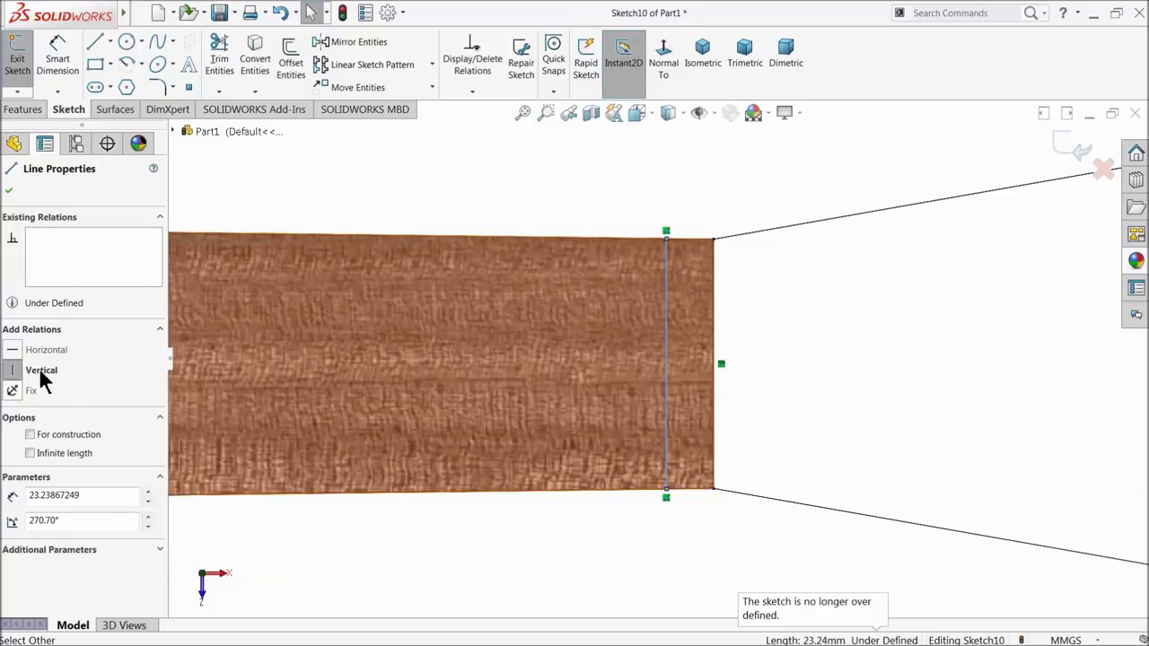
left_click(11, 191)
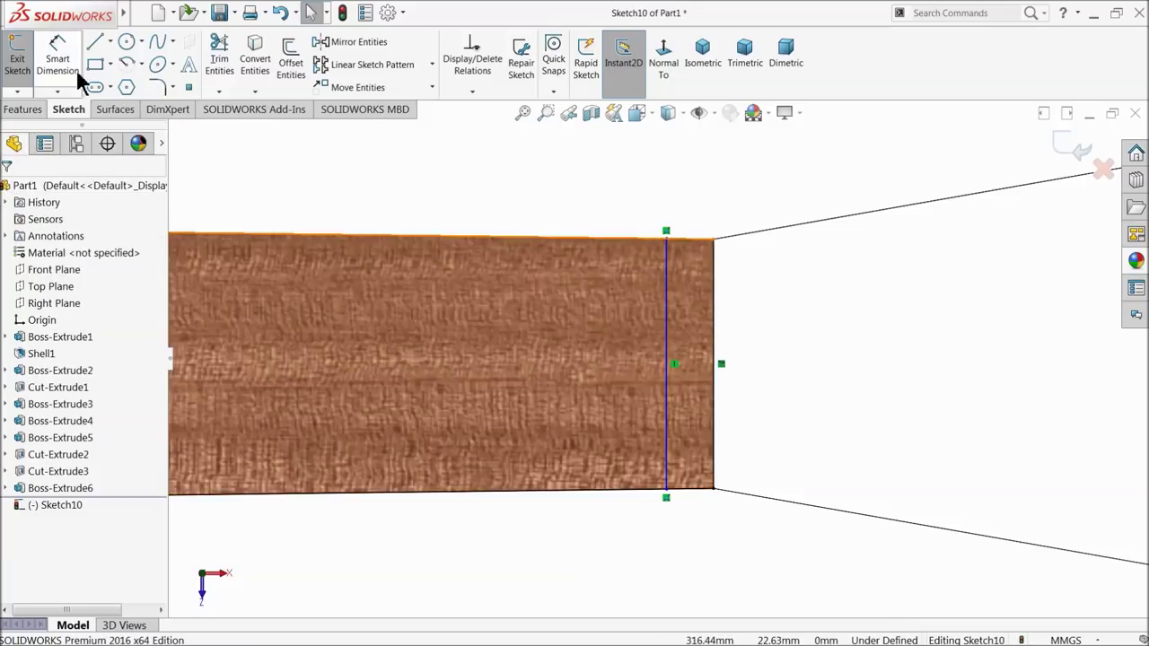
Step: Dimension the vertical line 2 mm from the fretboard's end edge
left_click(58, 55)
left_click(715, 354)
left_click(666, 350)
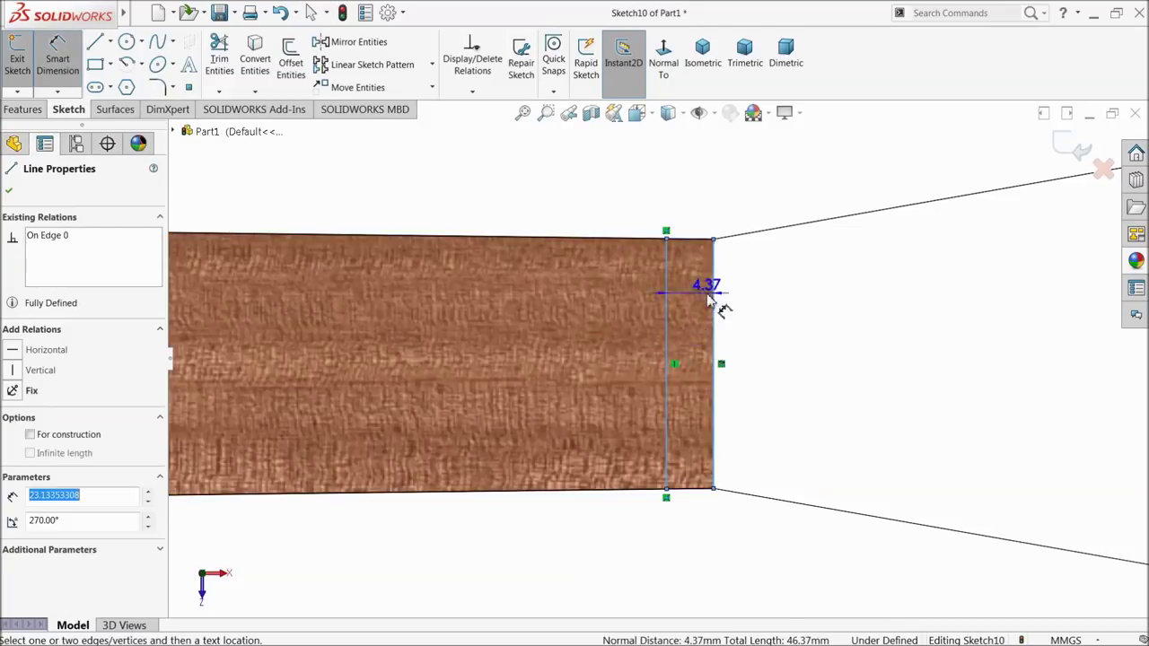
left_click(686, 185)
type("2")
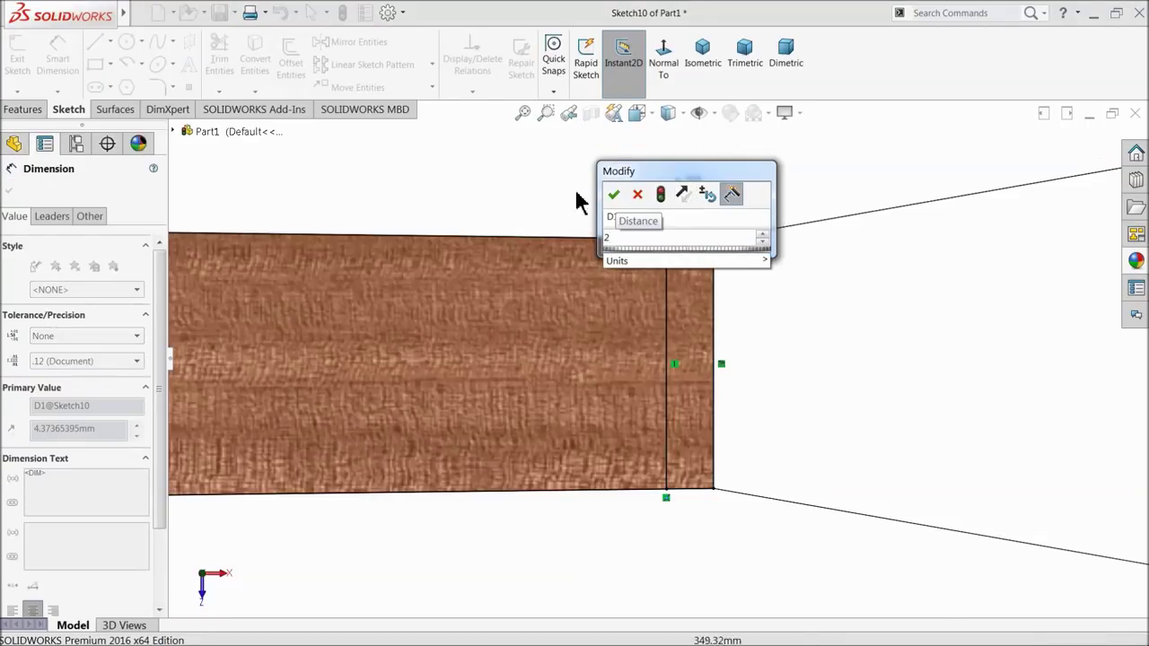
left_click(613, 194)
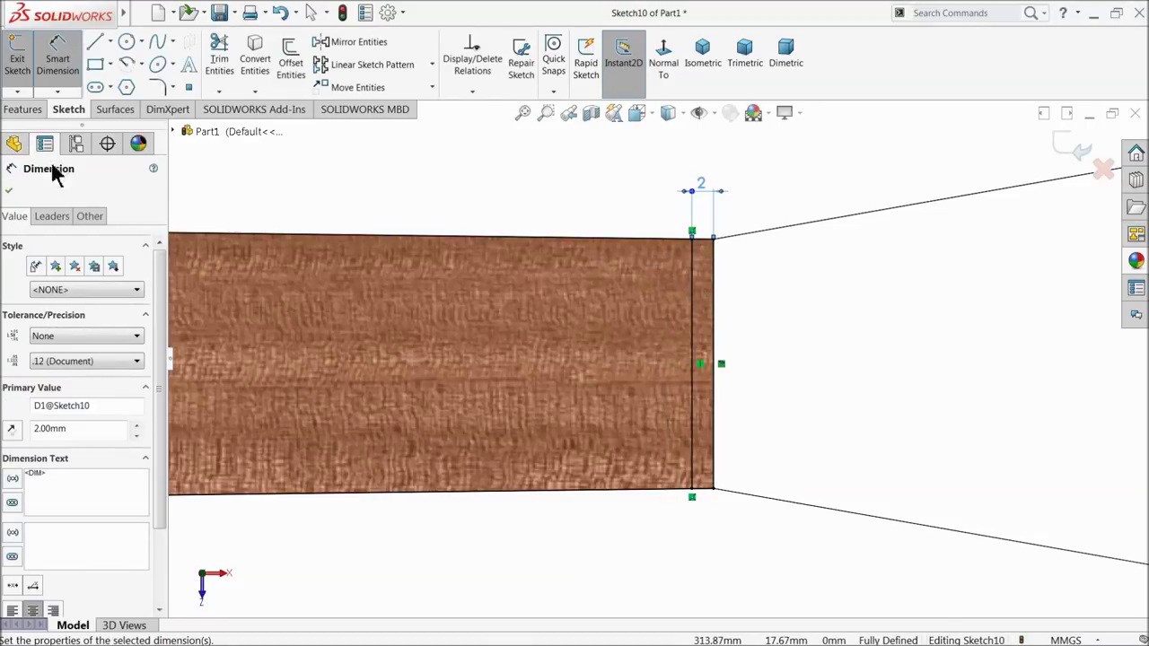
left_click(9, 192)
Step: Trim away the long top and bottom lines, leaving only the 2 mm strip
left_click(219, 58)
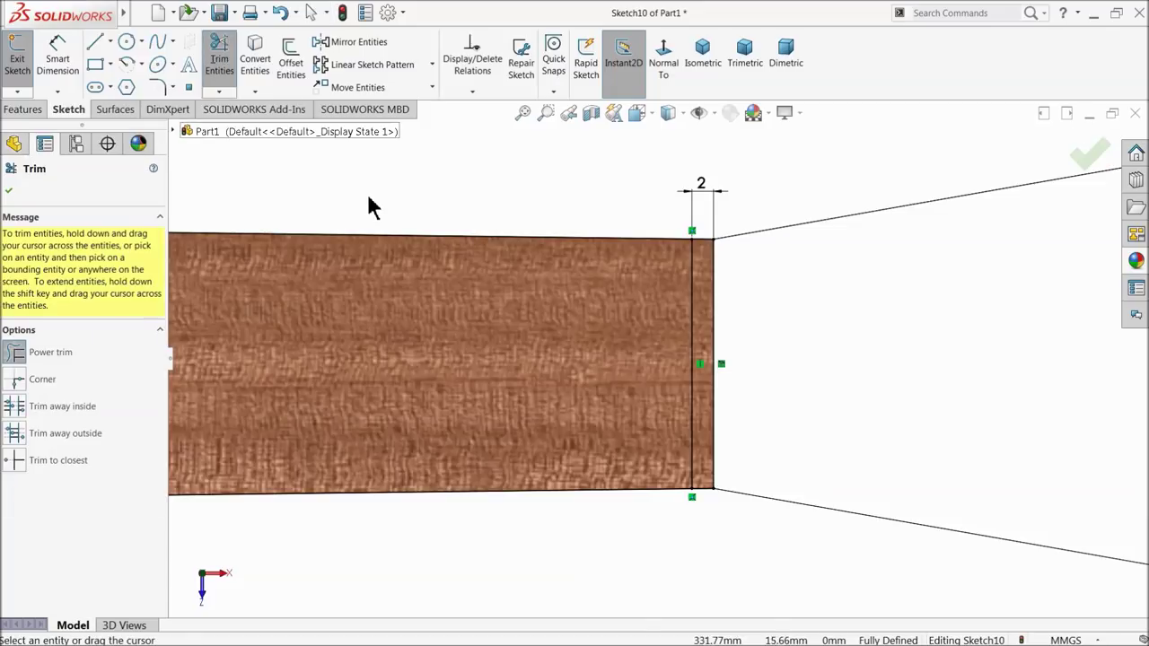
left_click_drag(378, 232, 384, 244)
left_click_drag(478, 484, 490, 506)
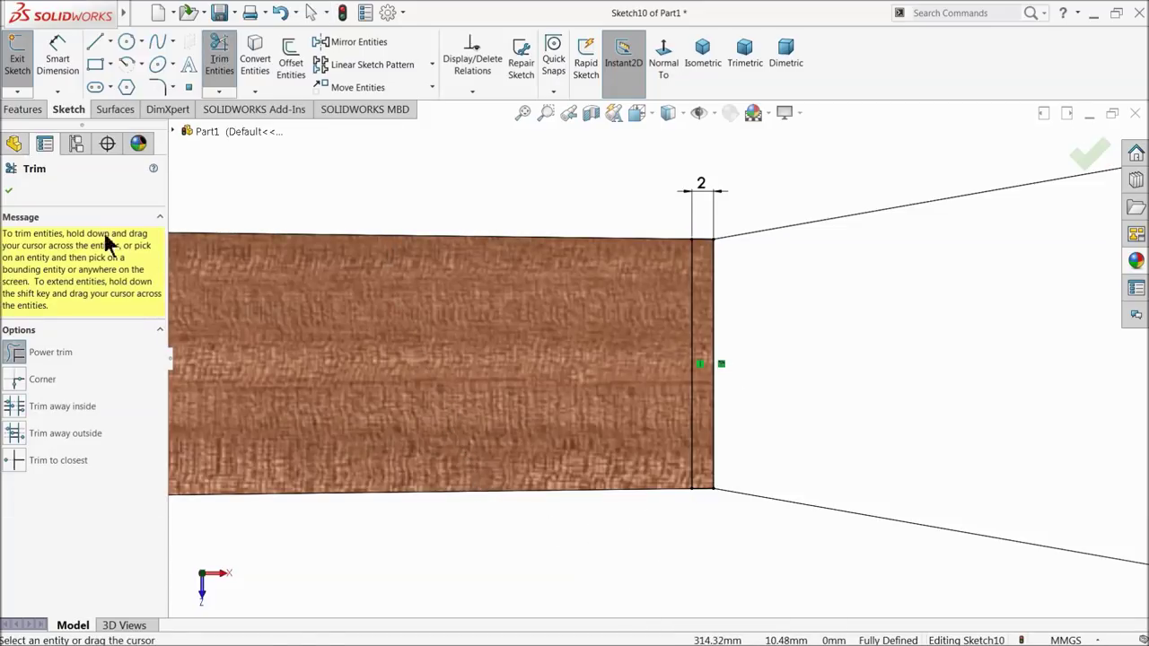
left_click(10, 192)
left_click(23, 109)
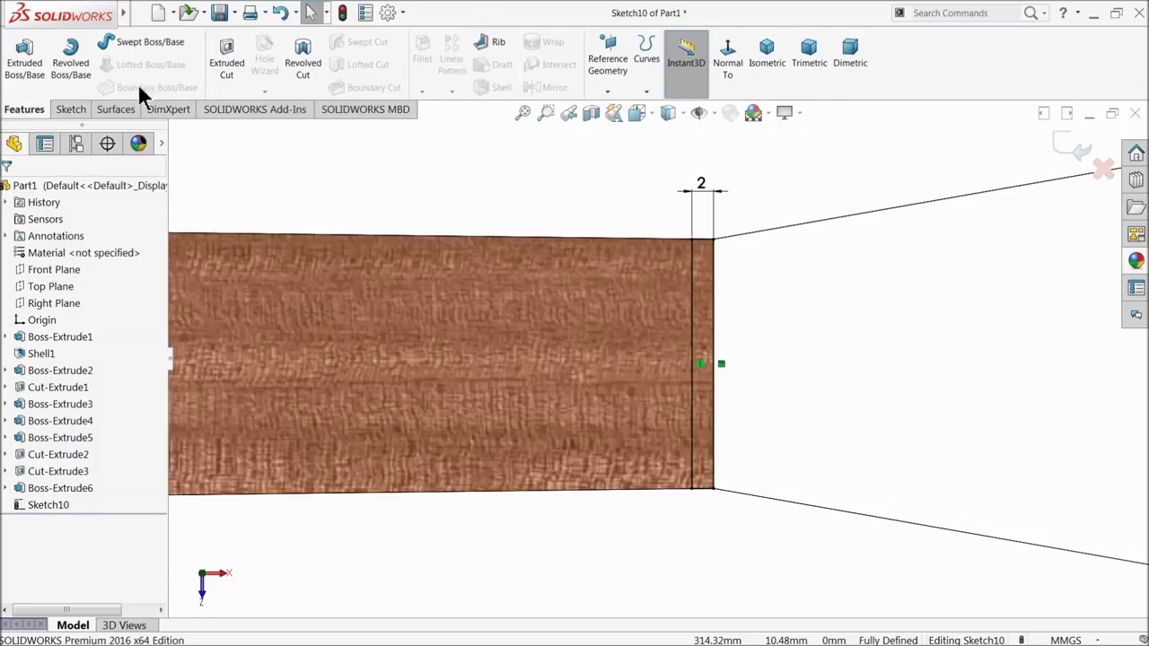
left_click(26, 59)
Step: Extrude the strip 2 mm deep to form the nut
mouse_move(687, 405)
middle_mouse_down()
mouse_move(685, 253)
mouse_move(661, 334)
middle_mouse_up()
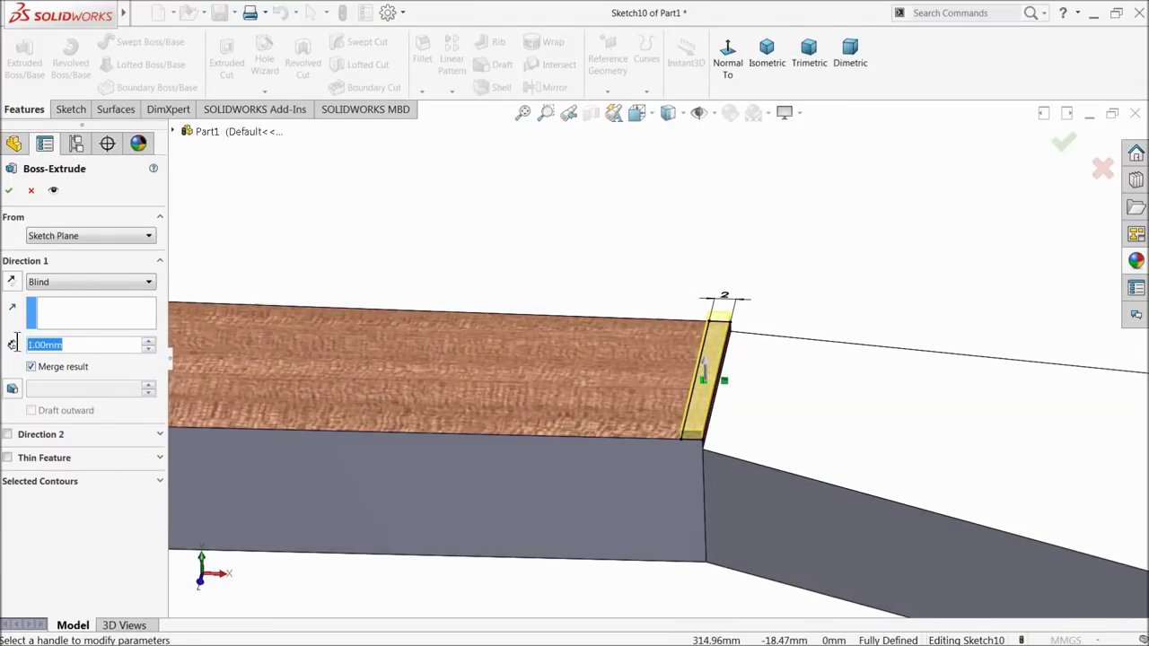
type("2")
key("Return")
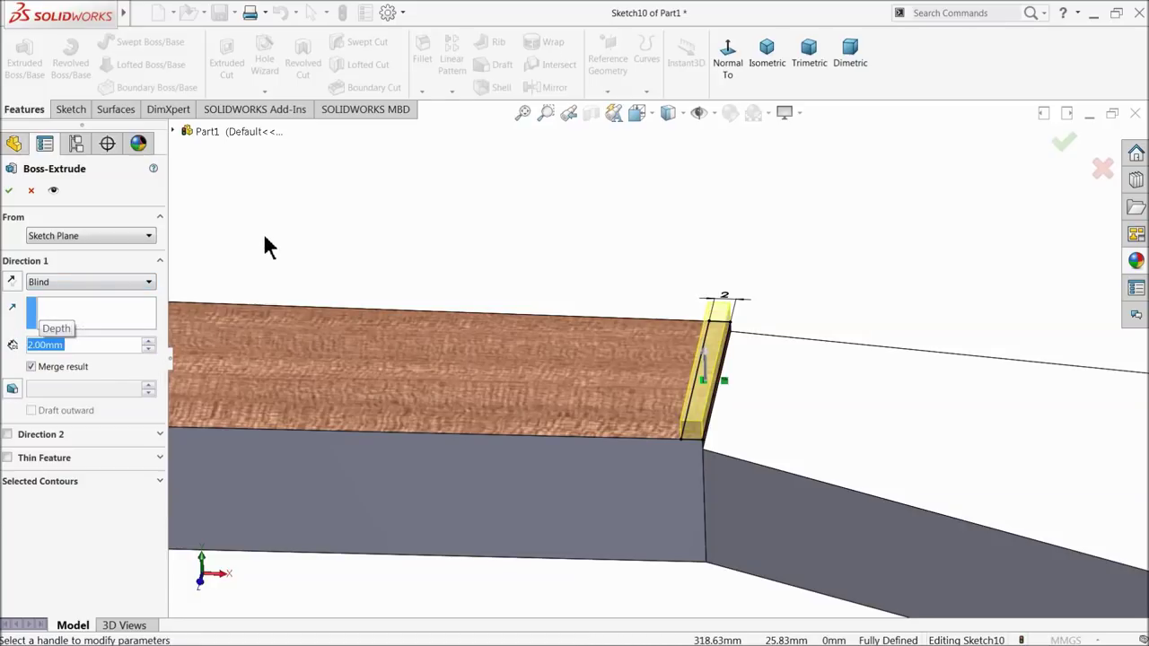
left_click(9, 192)
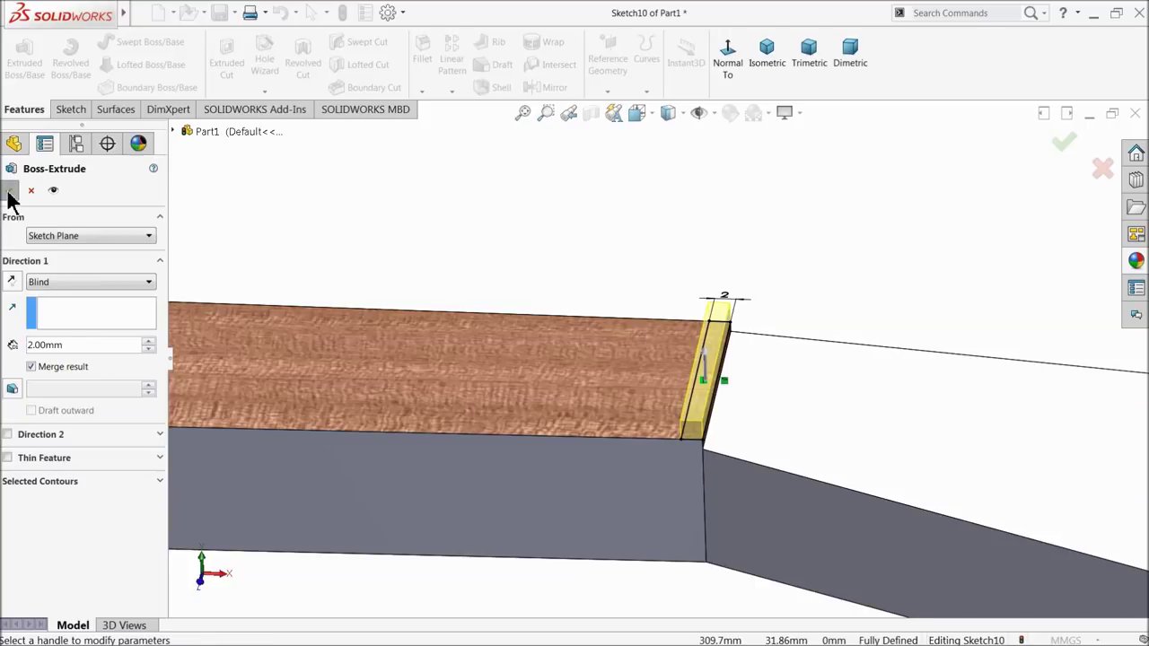
Step: Give the nut the plain 'color' appearance and start a sketch on its face
mouse_move(574, 254)
middle_mouse_down()
mouse_move(551, 224)
mouse_move(538, 225)
mouse_move(562, 236)
mouse_move(586, 221)
mouse_move(531, 236)
middle_mouse_up()
scroll(586, 382, "down", 3)
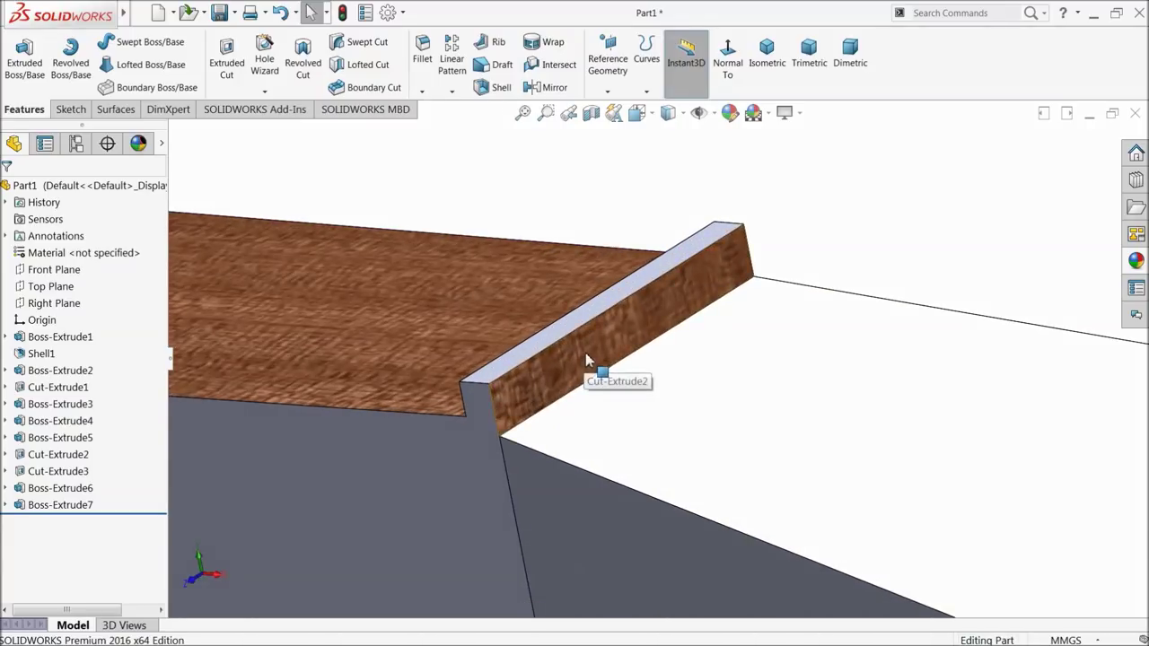
left_click(588, 353)
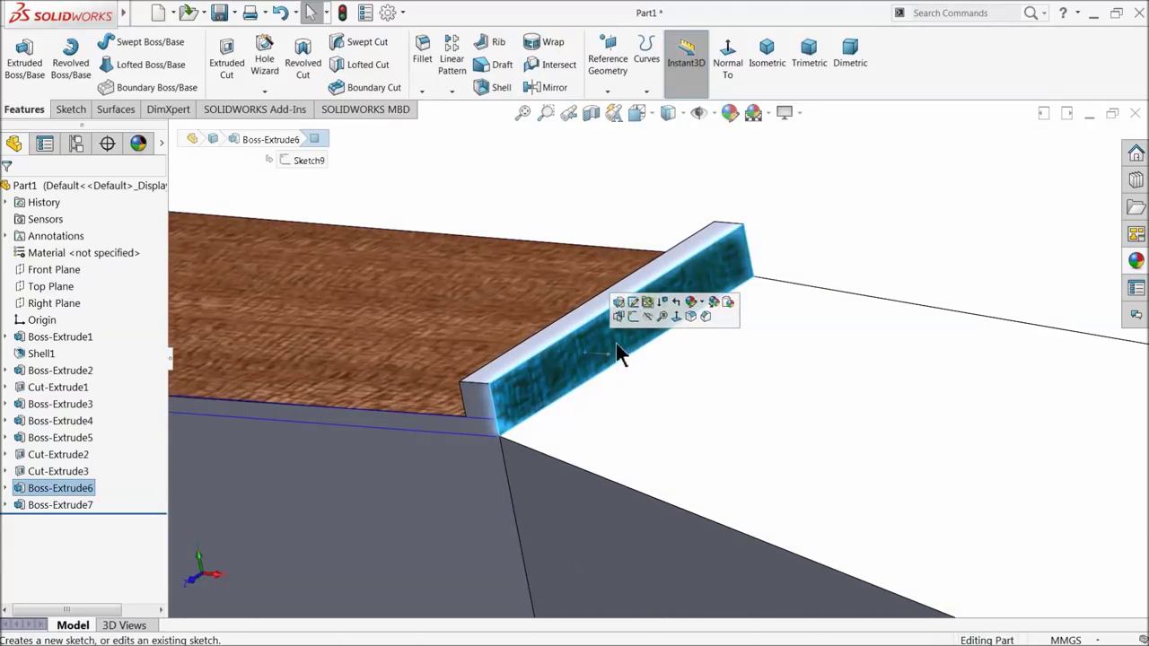
left_click(1135, 262)
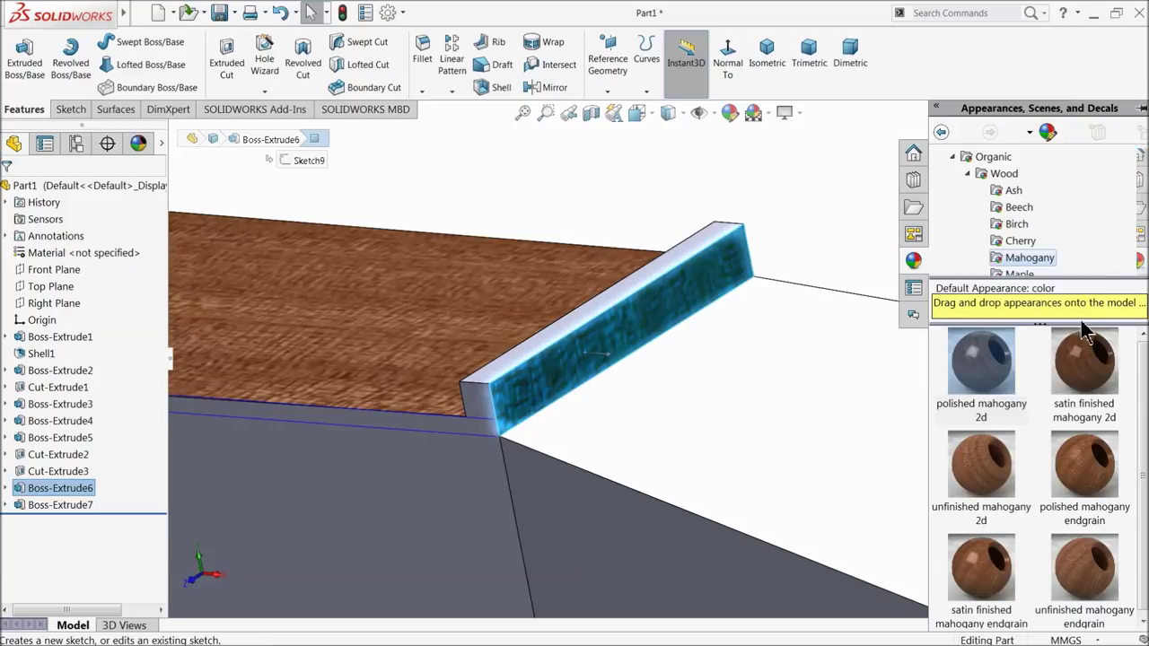
scroll(990, 188, "up", 5)
left_click(987, 158)
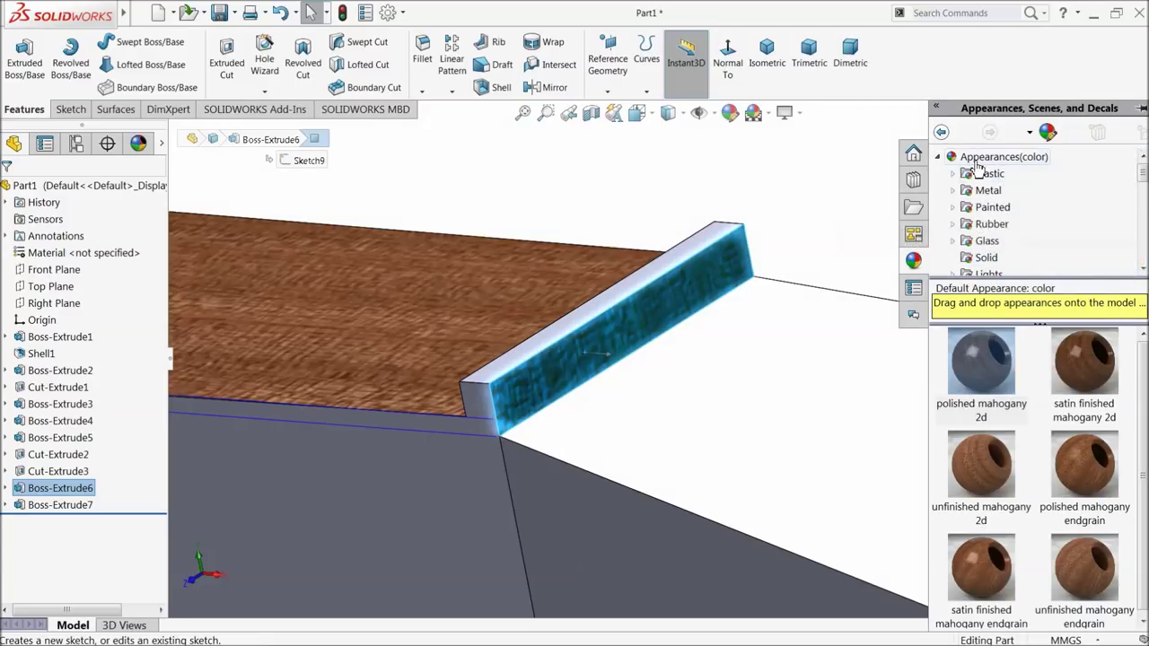
left_click(988, 377)
left_click_drag(990, 379, 612, 363)
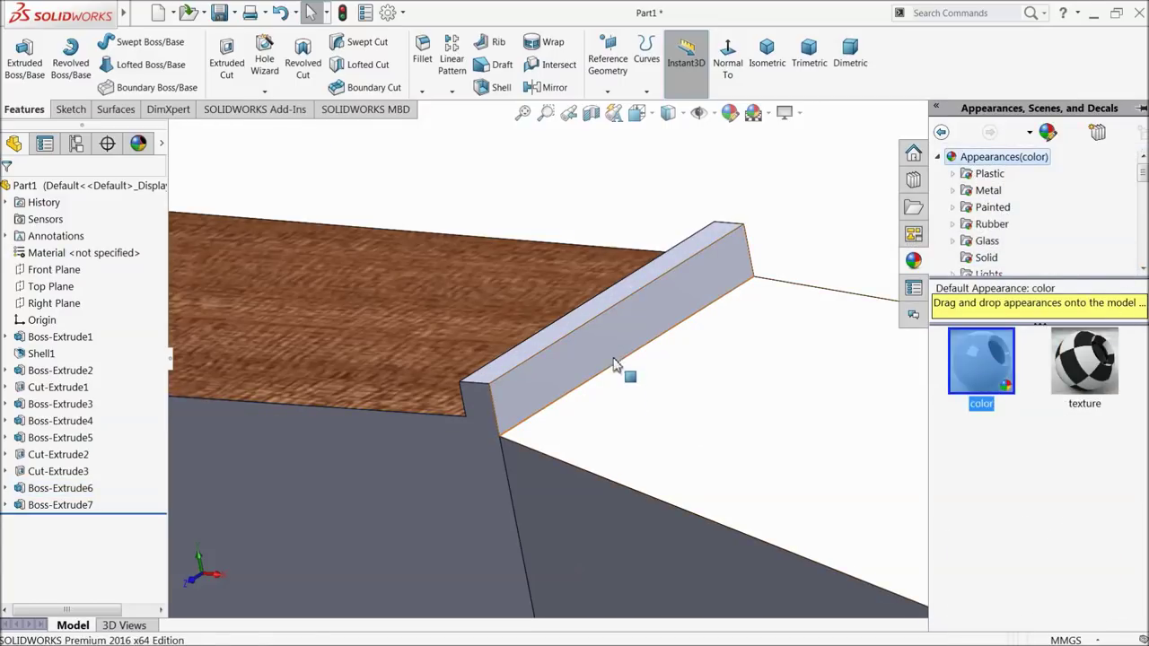
left_click(643, 306)
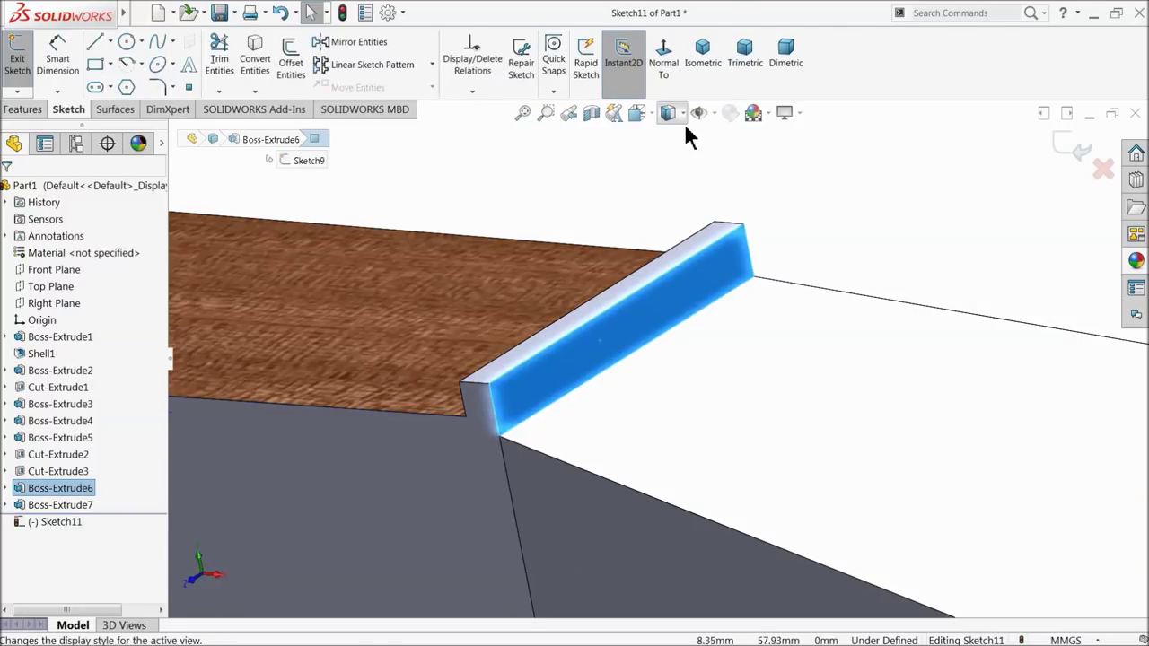
Step: Draw a horizontal centerline across the nut face from corner to corner
left_click(663, 56)
scroll(673, 346, "down", 3)
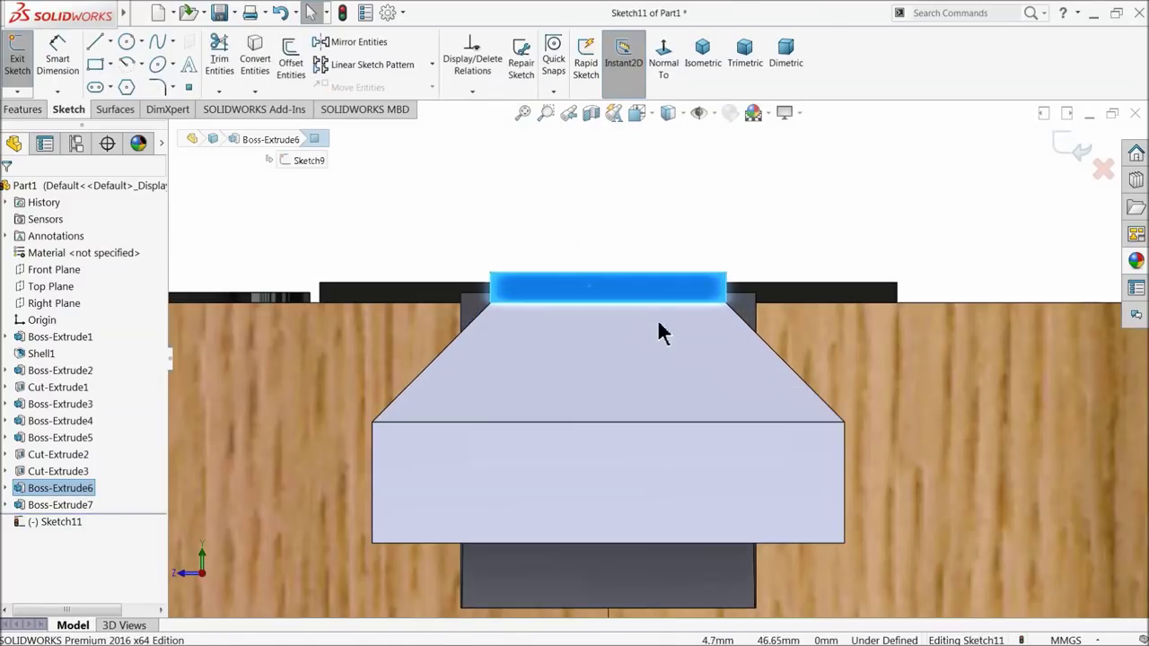
scroll(628, 283, "down", 2)
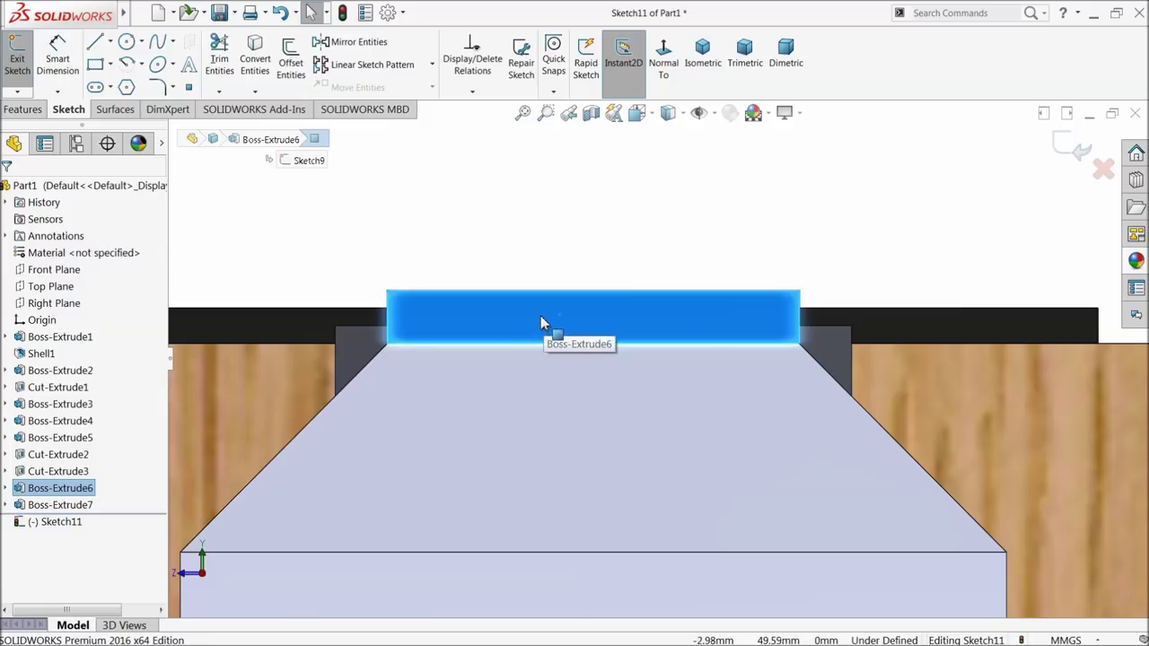
scroll(624, 310, "down", 1)
left_click(109, 42)
left_click(123, 76)
scroll(523, 335, "down", 2)
scroll(798, 384, "up", 2)
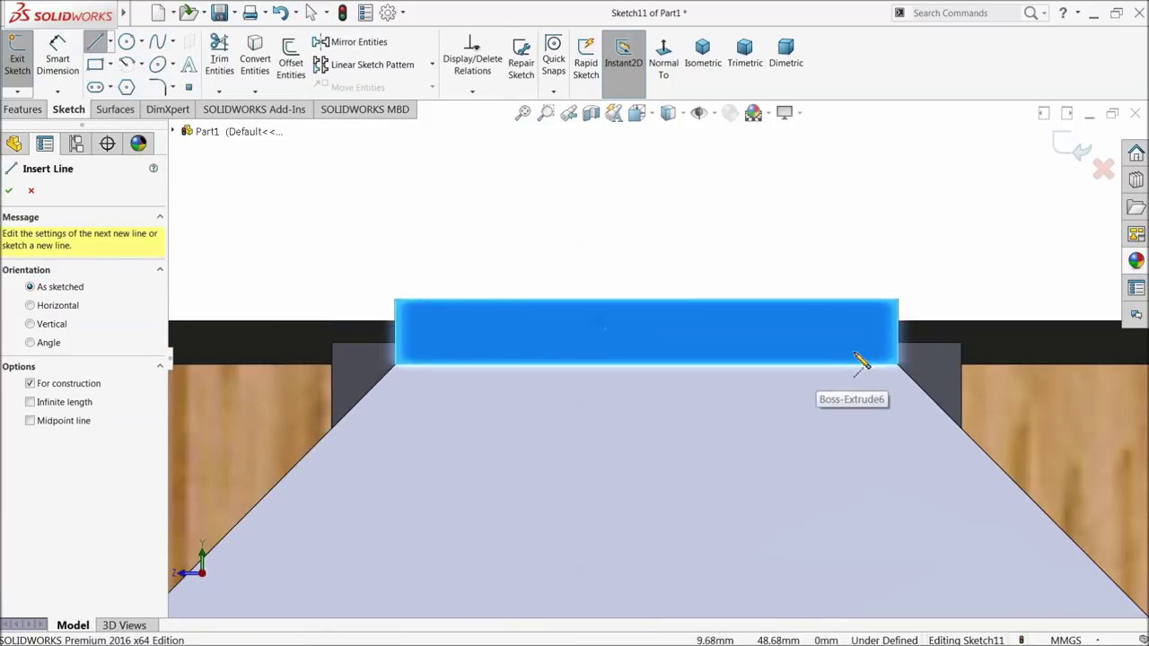
scroll(860, 360, "down", 3)
scroll(867, 342, "down", 3)
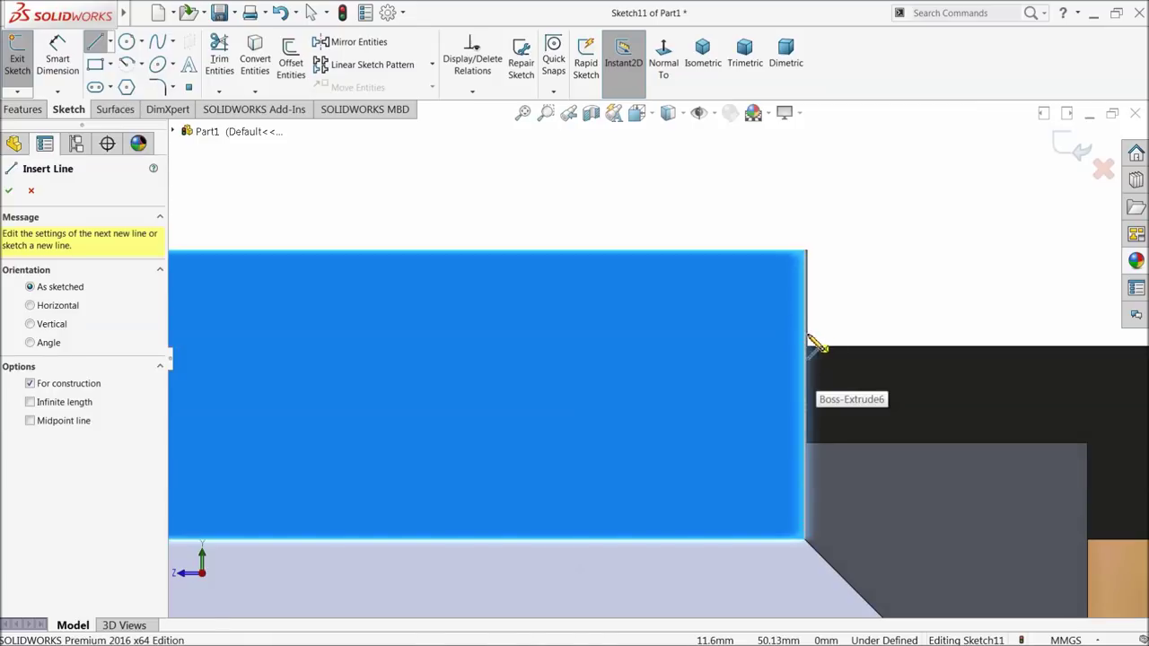
left_click(812, 341)
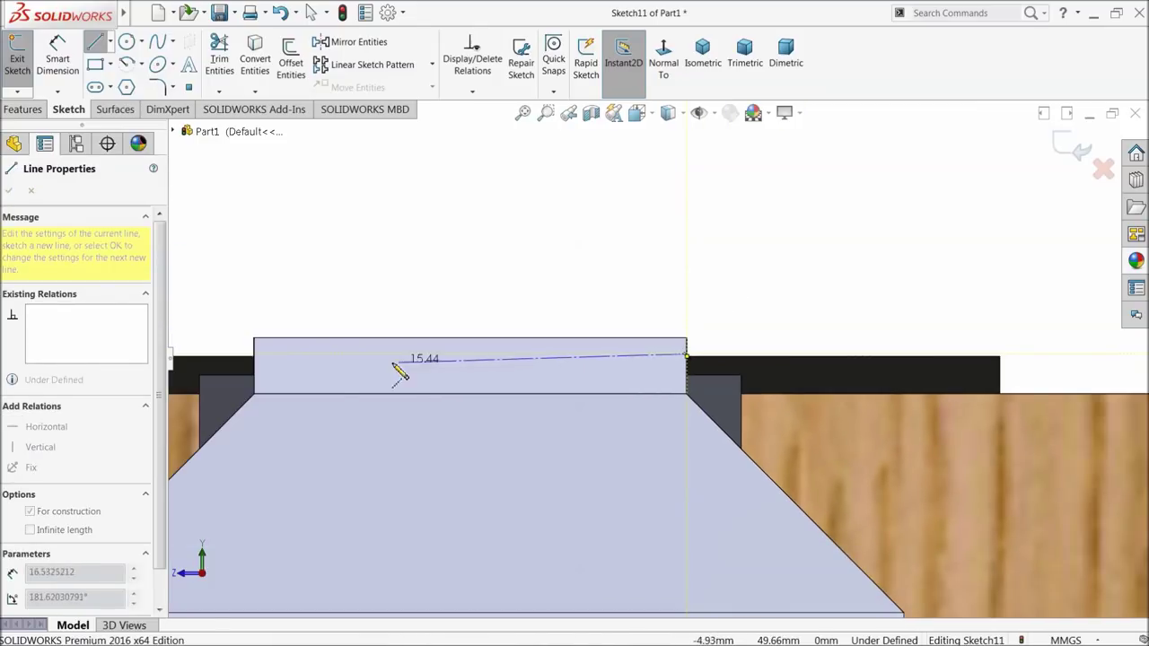
scroll(254, 357, "down", 2)
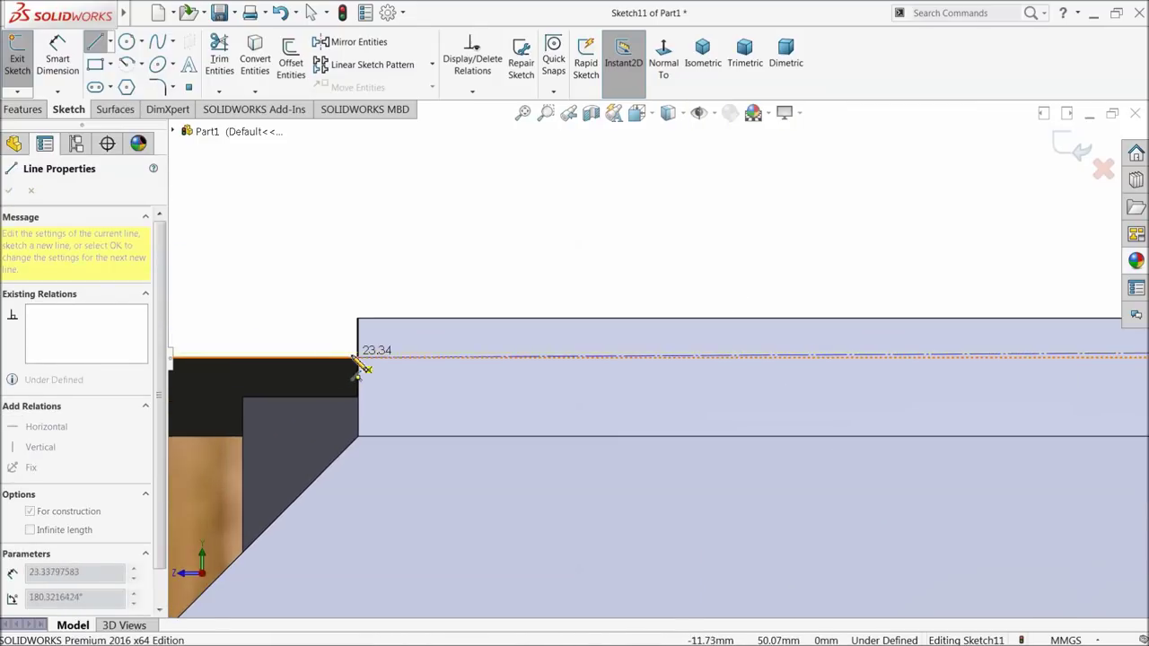
scroll(368, 363, "down", 1)
scroll(408, 364, "down", 1)
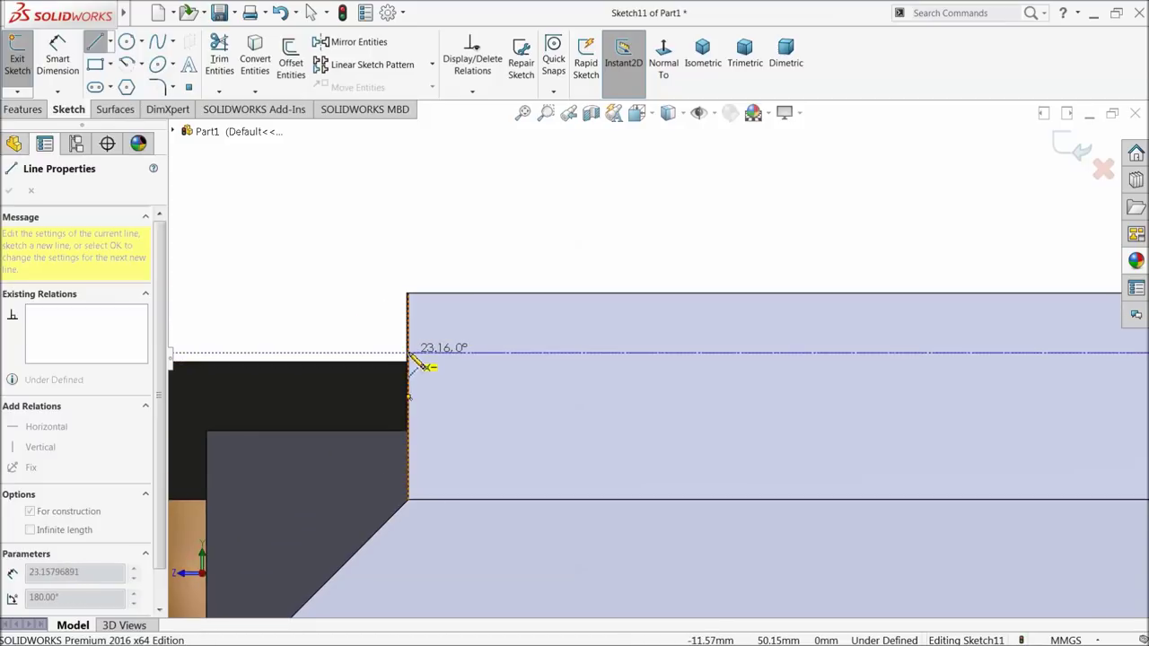
left_click(410, 354)
right_click(453, 225)
left_click(531, 250)
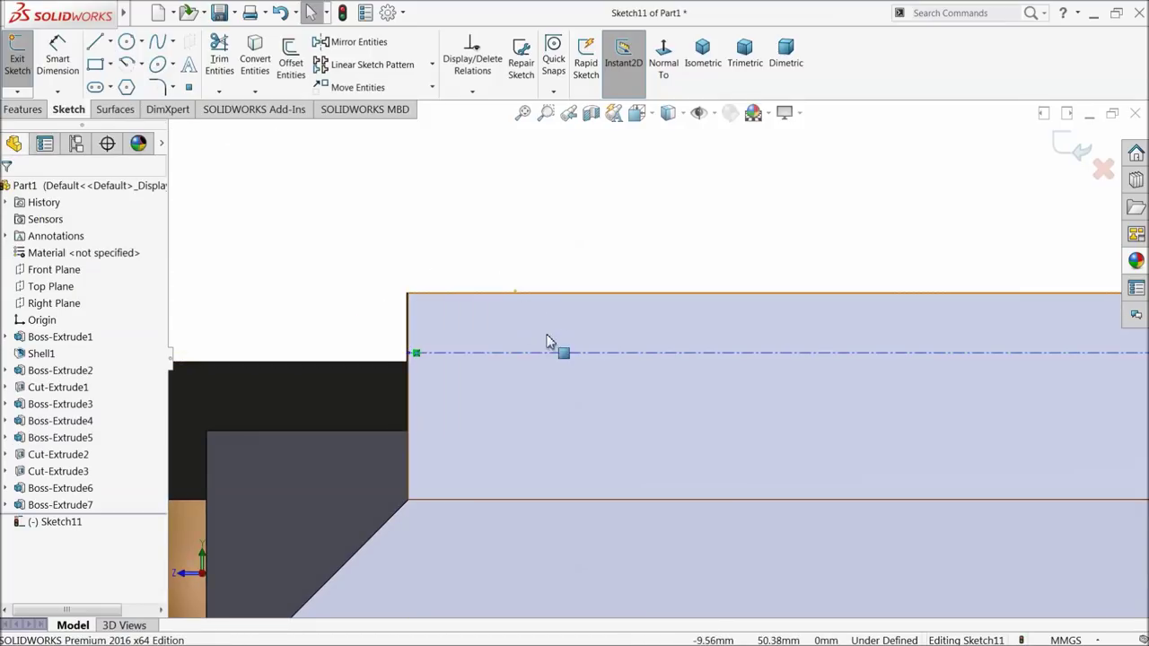
Step: Dimension the centerline endpoint from the model edge, entering 0.33
left_click(551, 353)
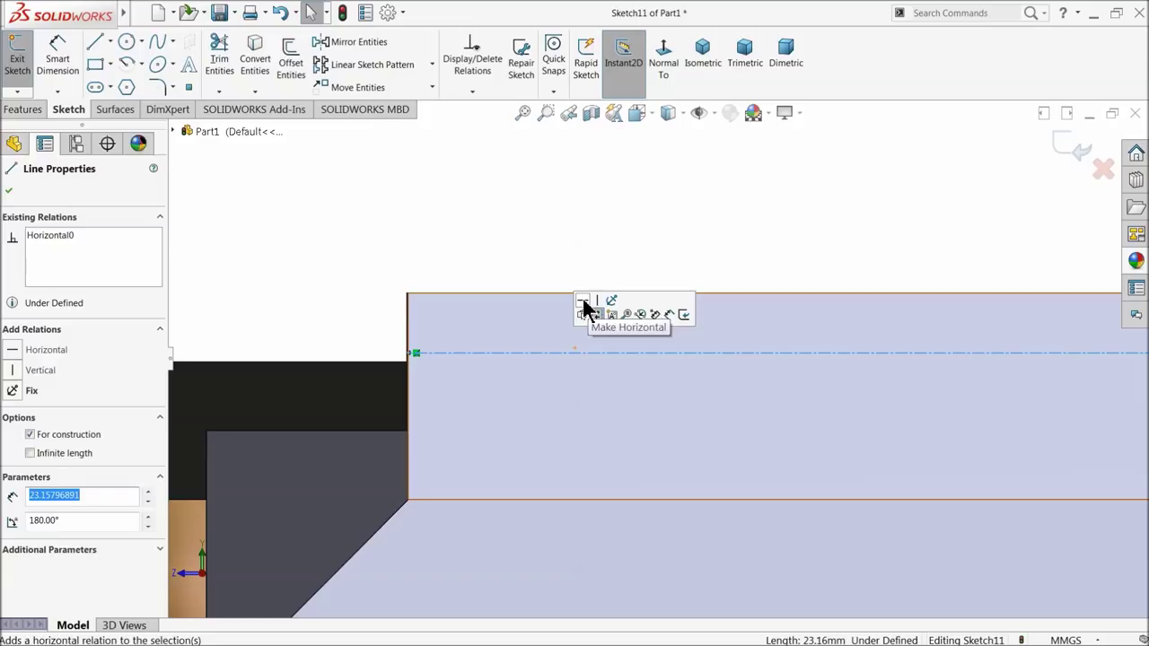
scroll(449, 370, "down", 2)
left_click(57, 55)
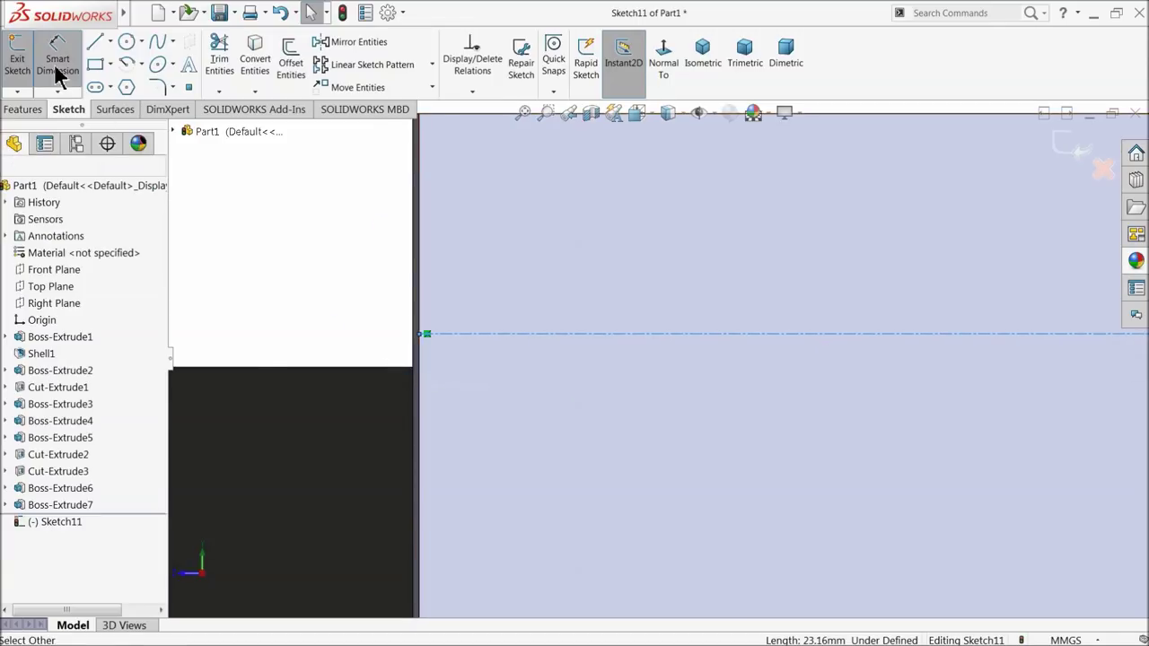
left_click(347, 364)
left_click(341, 352)
type("0.33")
left_click(264, 348)
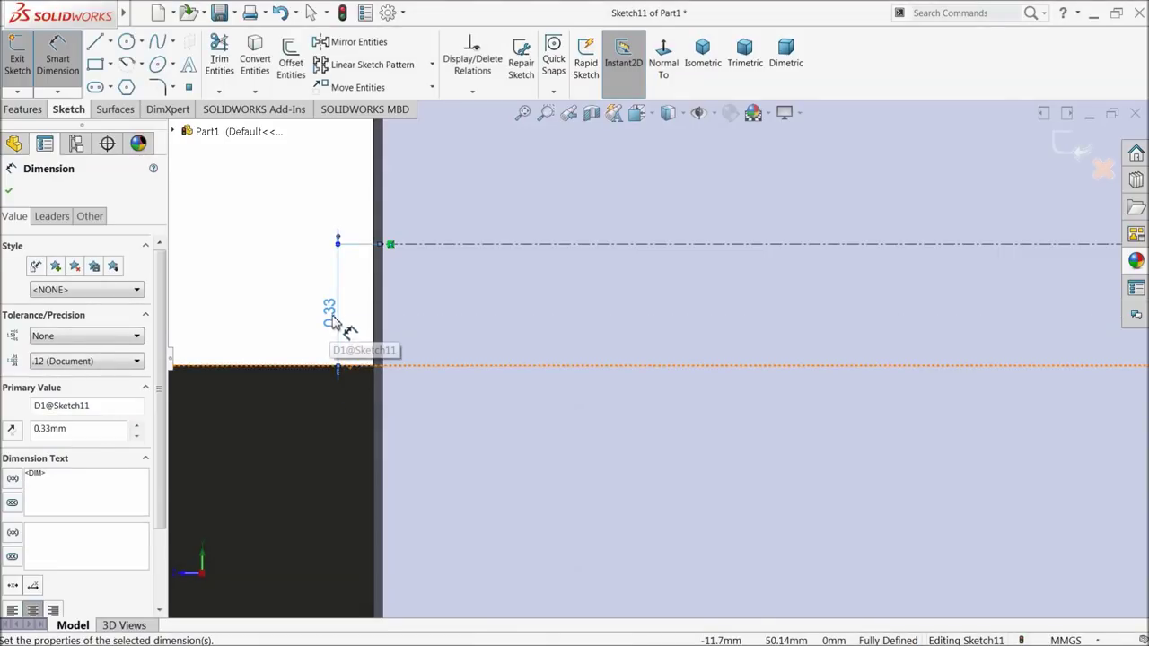
Step: Correct the centerline offset dimension to 0.033 mm
mouse_move(337, 323)
middle_mouse_down("ctrl")
mouse_move(543, 365)
mouse_move(597, 359)
middle_mouse_up("ctrl")
scroll(543, 365, "up", 2)
double_click(590, 334)
type("0.033")
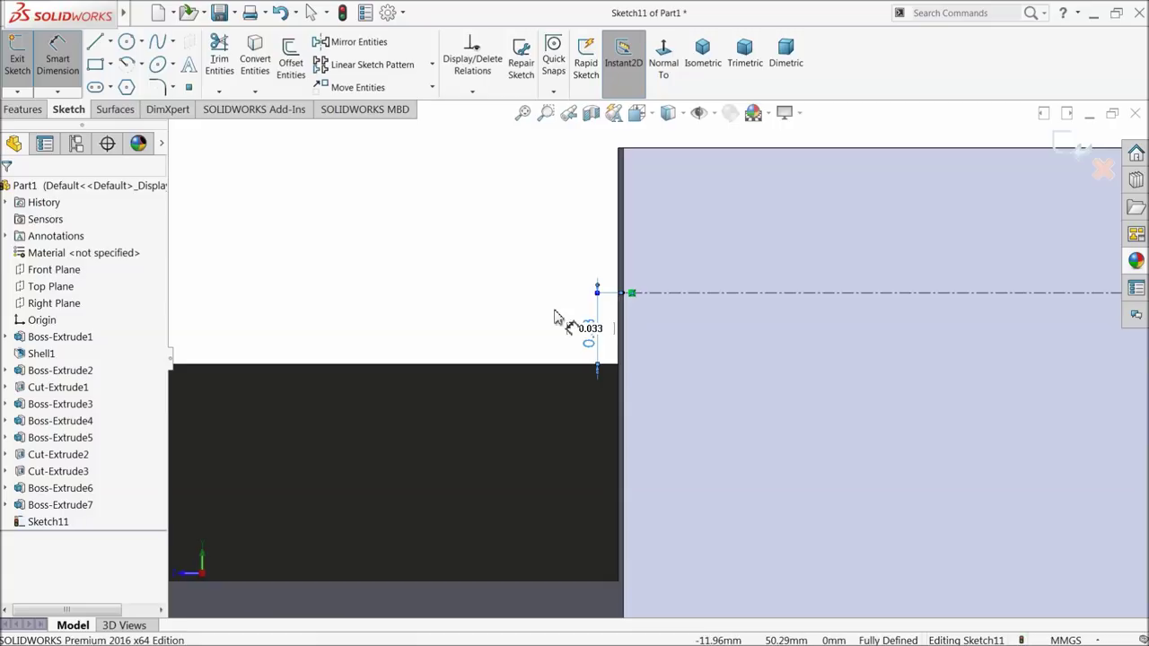
key("Return")
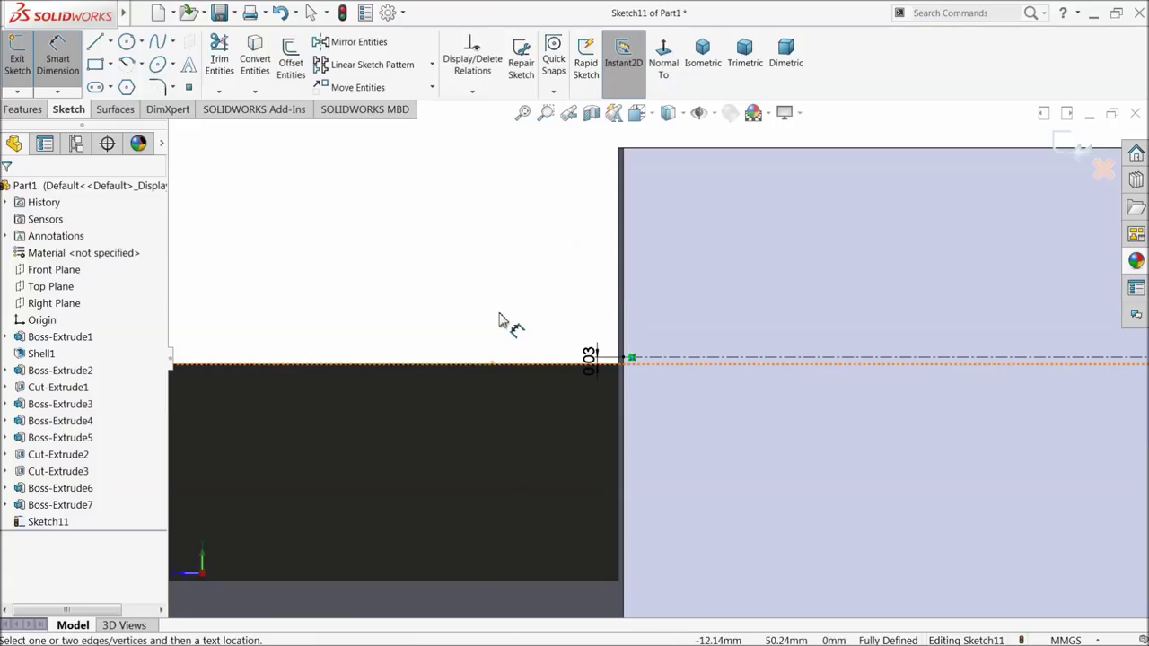
scroll(497, 303, "up", 3)
scroll(628, 323, "up", 1)
scroll(679, 337, "up", 1)
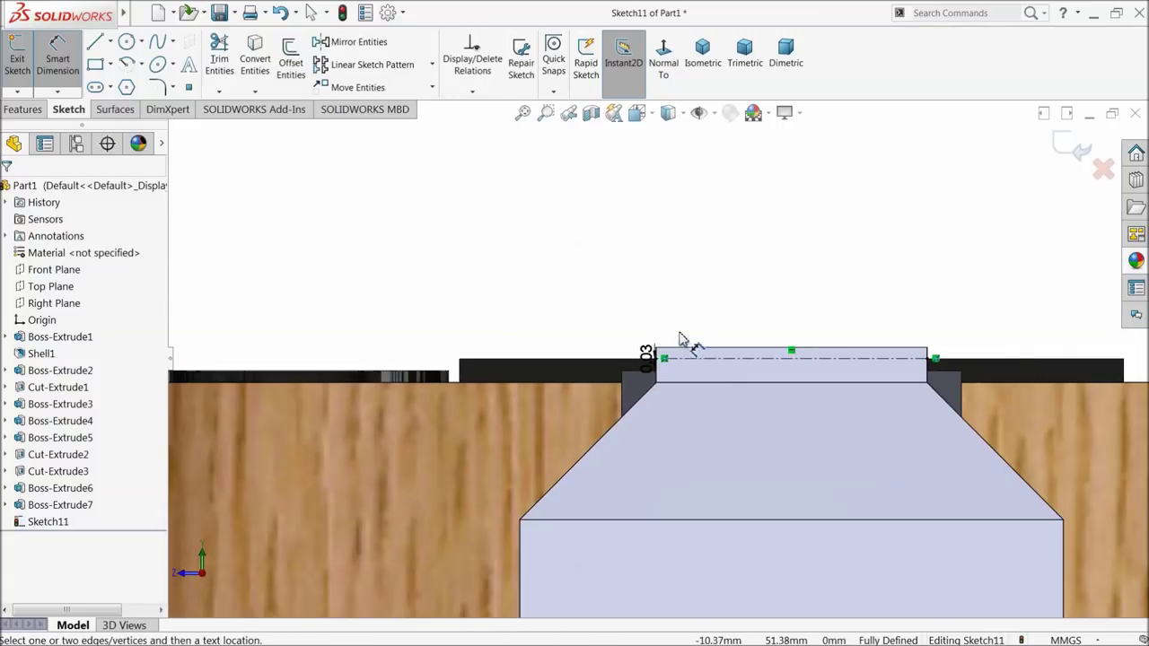
scroll(770, 329, "down", 2)
scroll(742, 351, "down", 2)
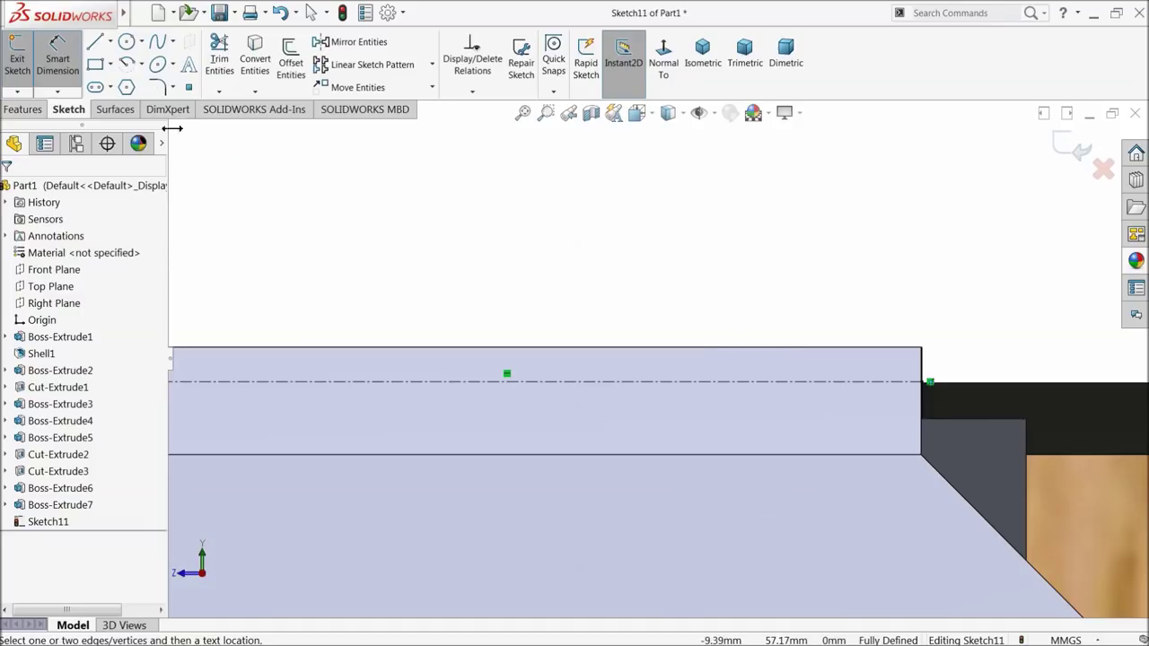
left_click(111, 64)
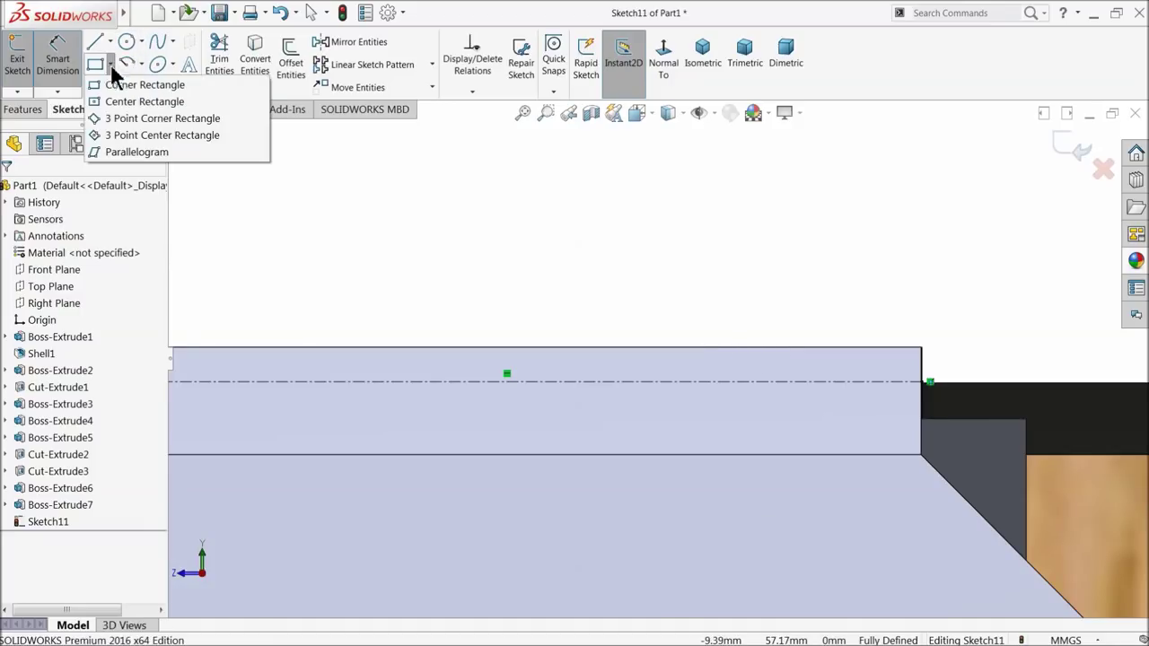
Step: Draw the first three narrow corner rectangles for string slots, bottoms on the nut centerline
left_click(111, 82)
scroll(861, 381, "down", 2)
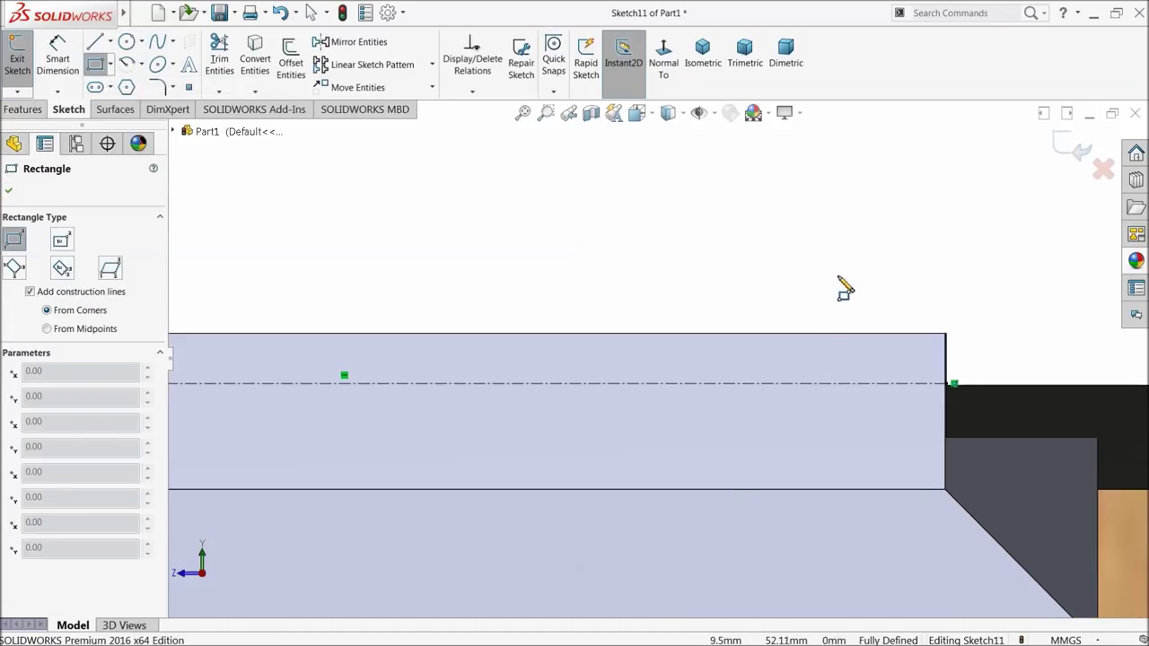
left_click(838, 249)
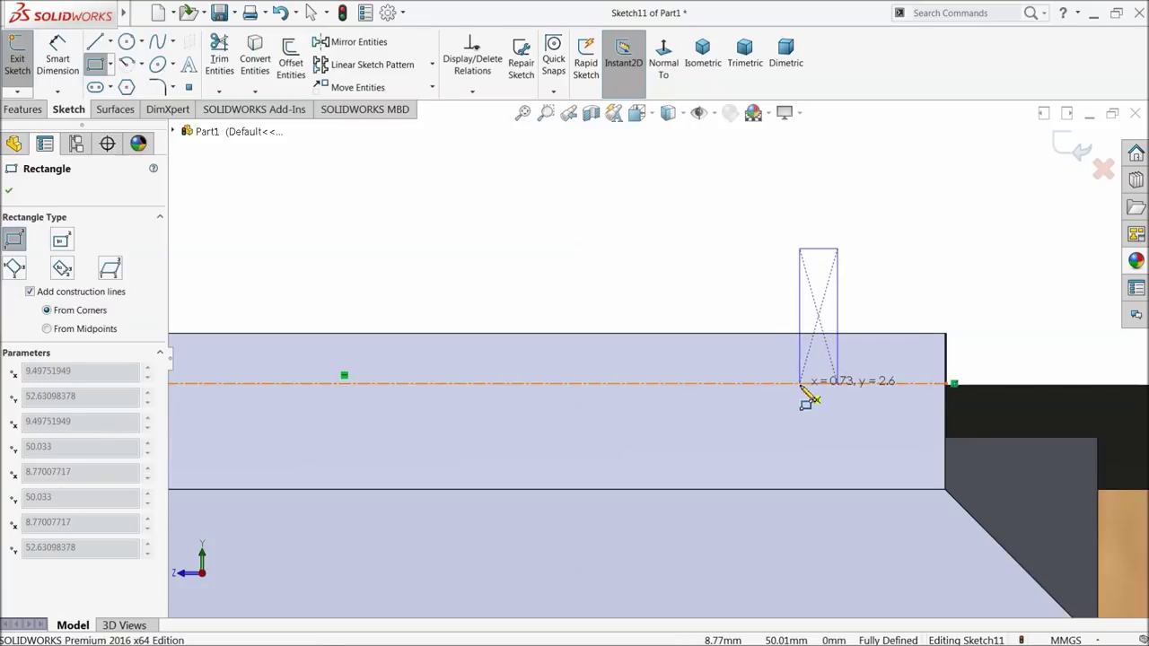
left_click(800, 383)
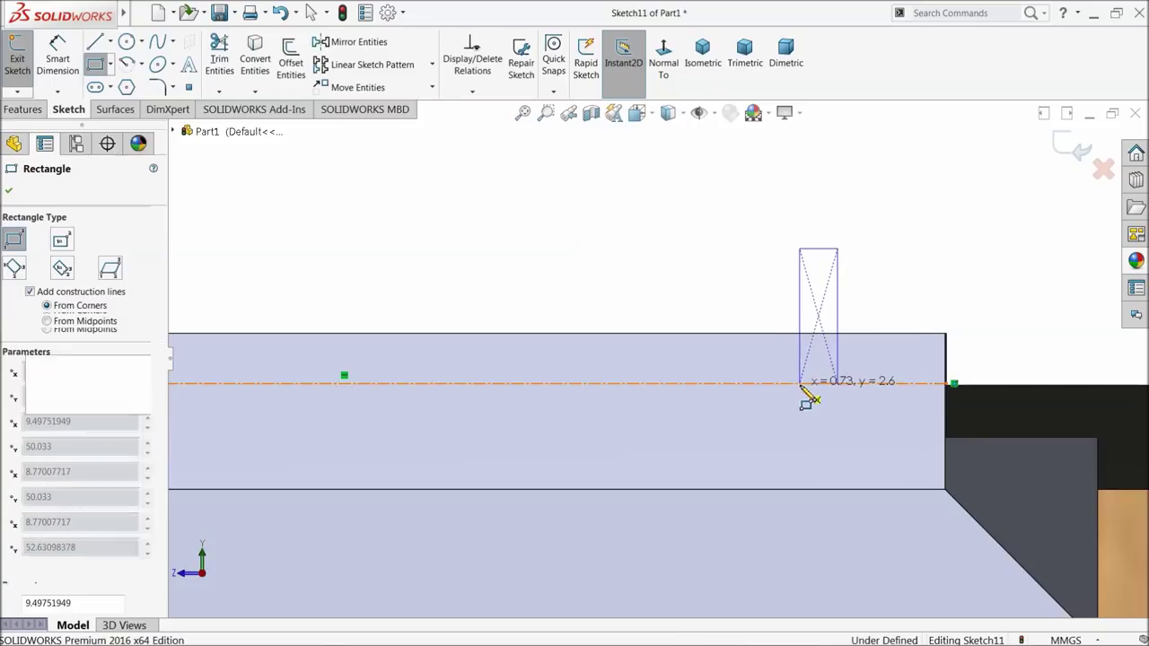
left_click(658, 249)
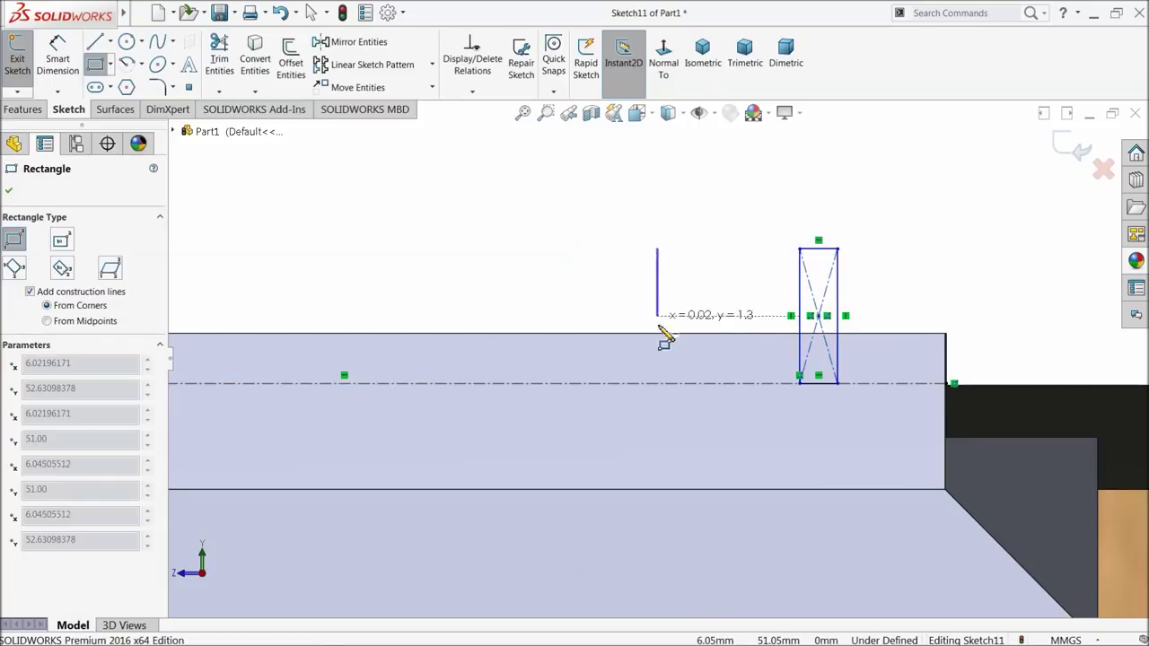
left_click(620, 383)
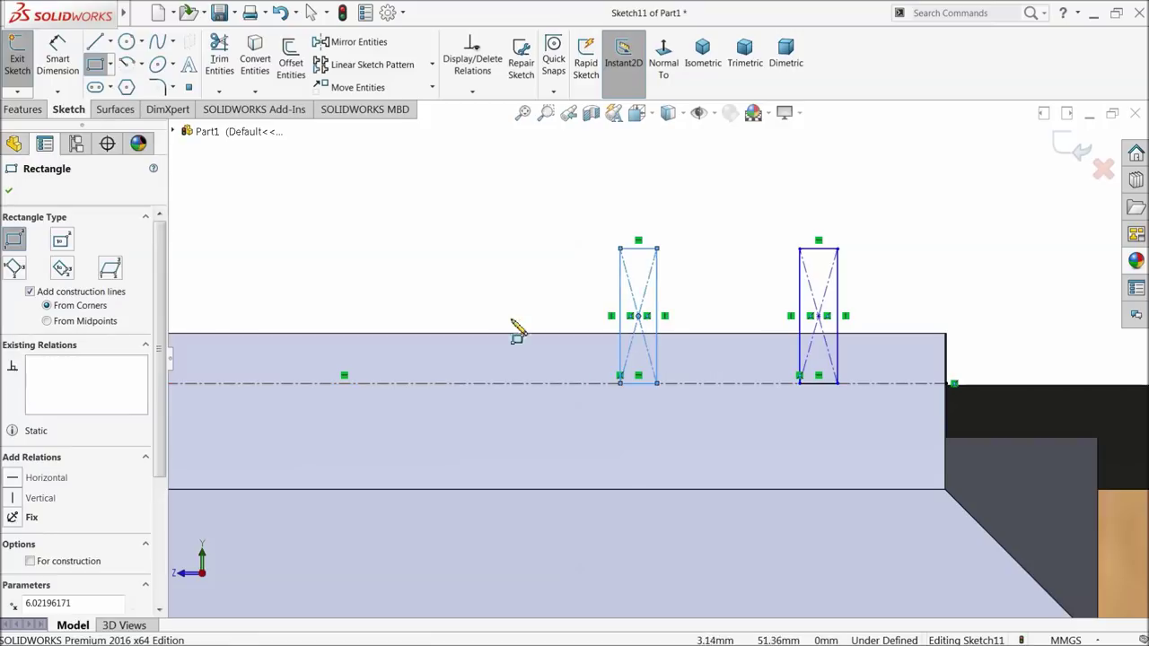
left_click(445, 244)
left_click(403, 383)
Step: Add three more slot rectangles on the centerline, making six, and exit the rectangle tool
scroll(345, 386, "up", 3)
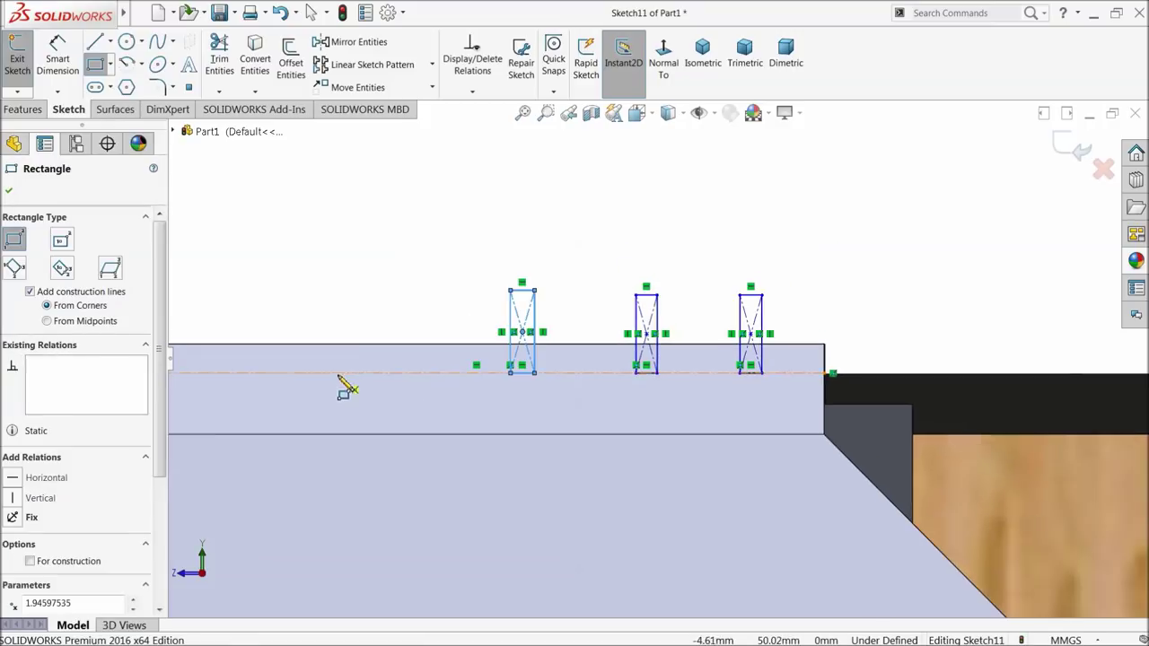
left_click(390, 286)
left_click(362, 372)
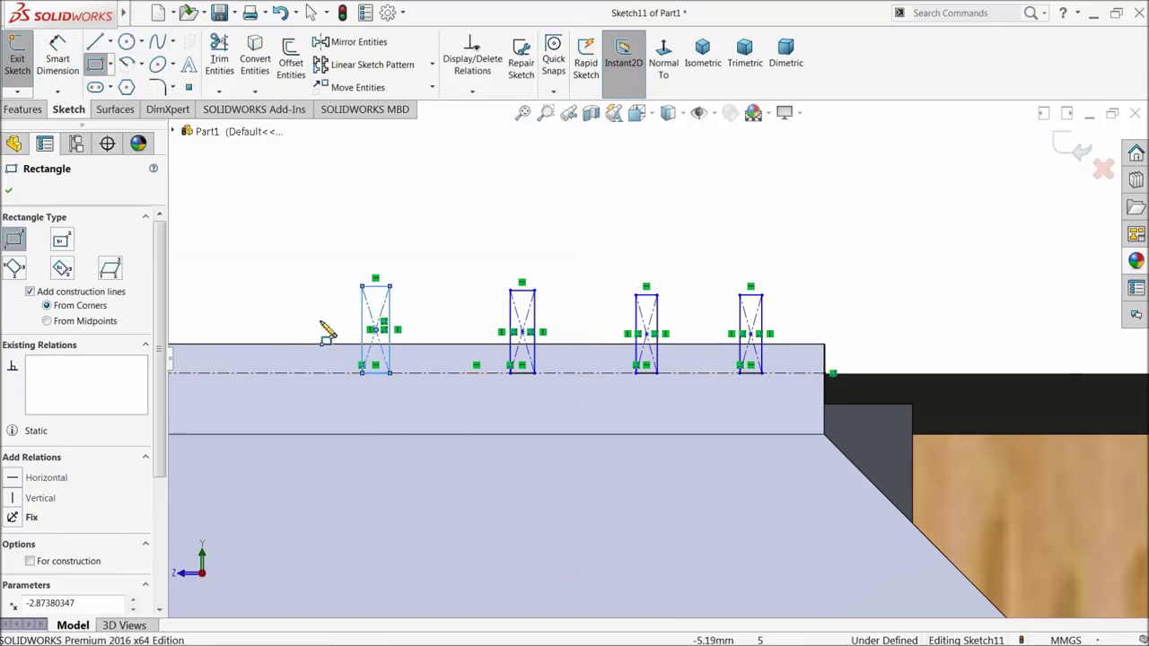
scroll(326, 332, "up", 3)
scroll(492, 331, "down", 3)
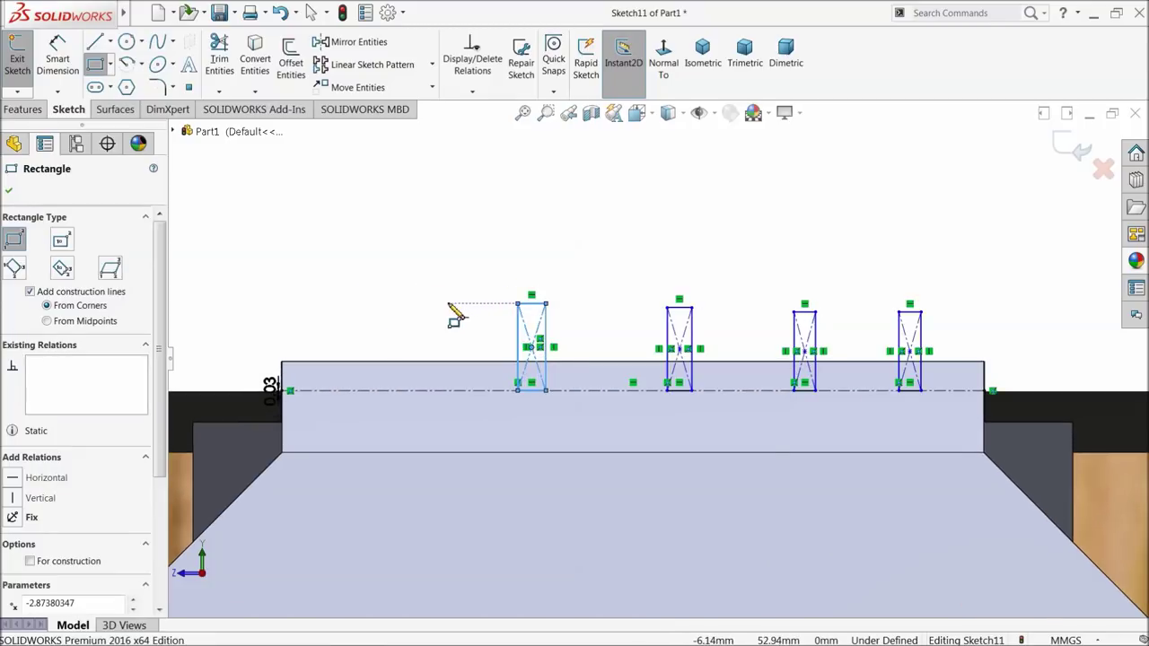
left_click(446, 303)
left_click(402, 390)
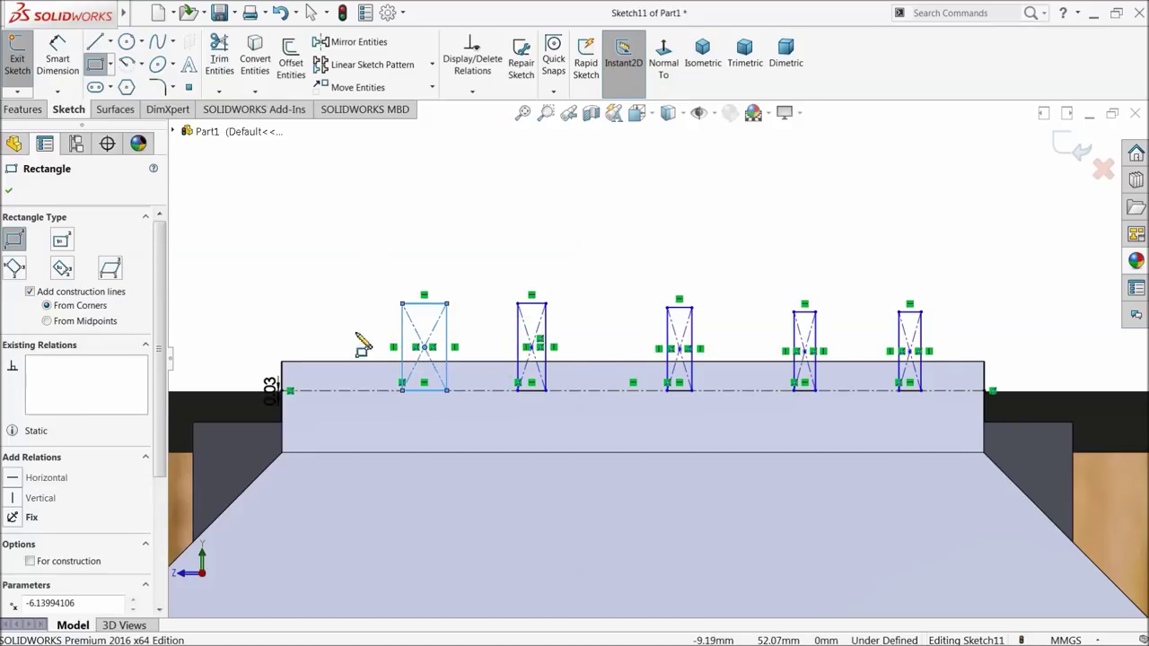
left_click(350, 297)
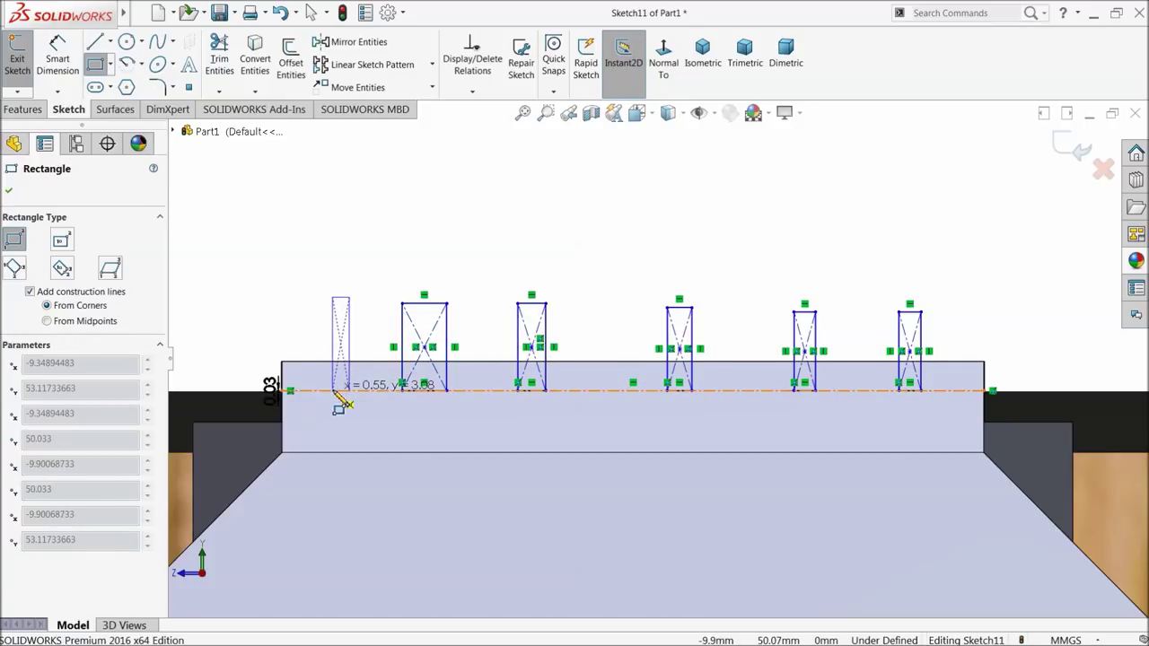
left_click(333, 392)
right_click(362, 229)
left_click(406, 241)
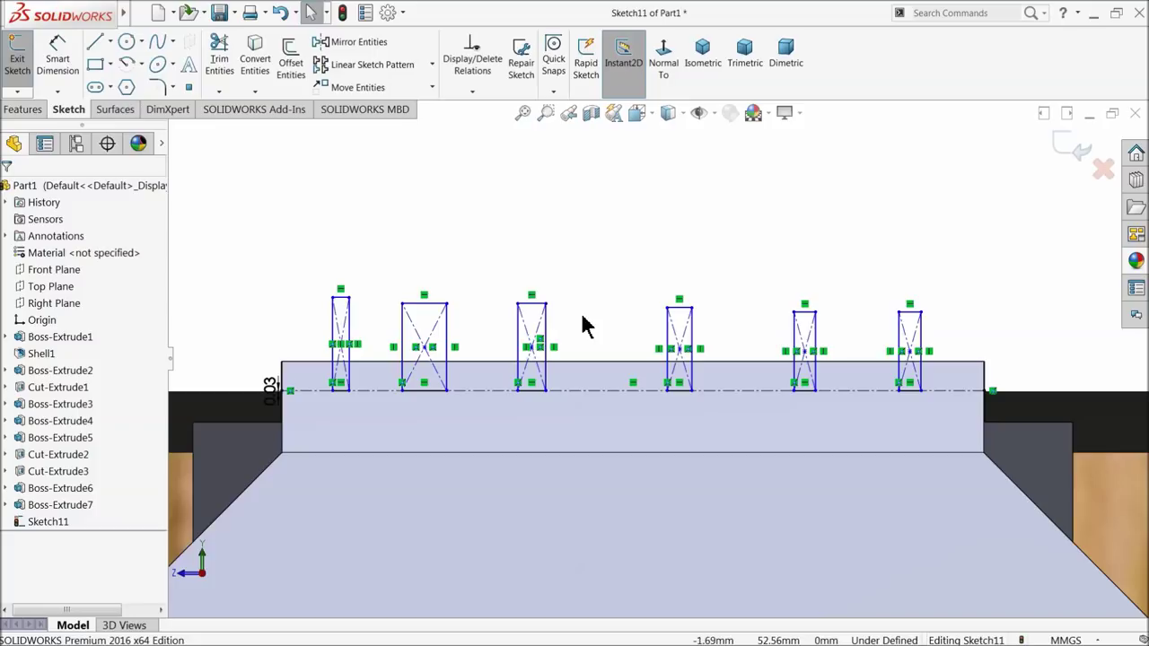
scroll(888, 395, "down", 1)
scroll(884, 397, "down", 2)
scroll(818, 374, "down", 2)
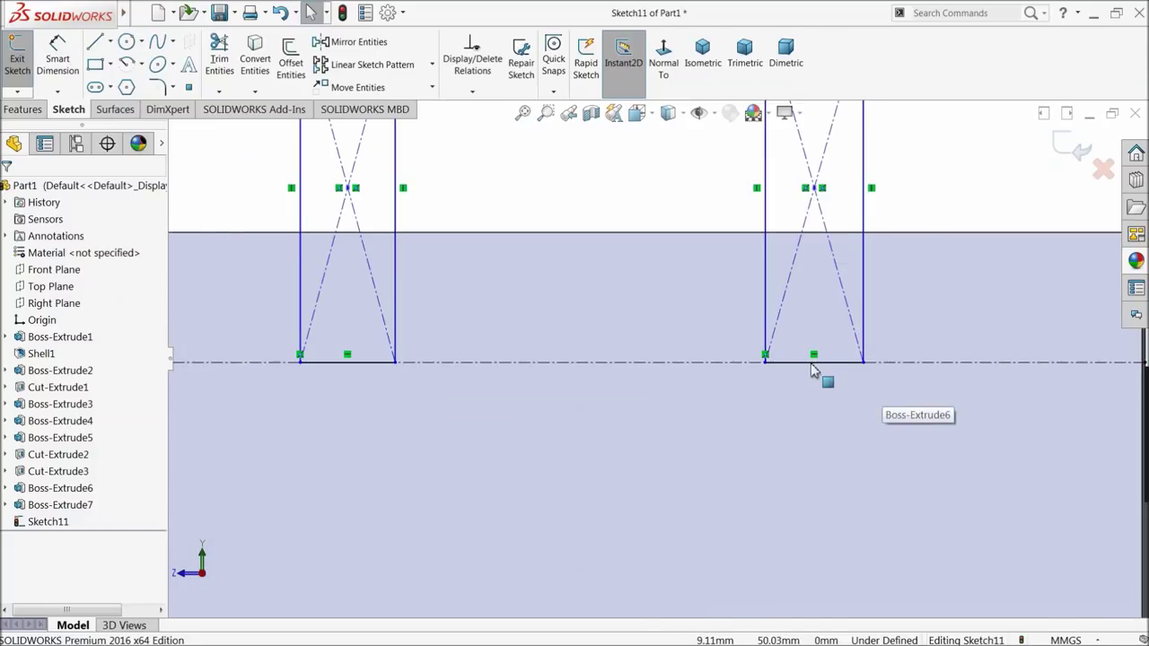
scroll(818, 375, "down", 1)
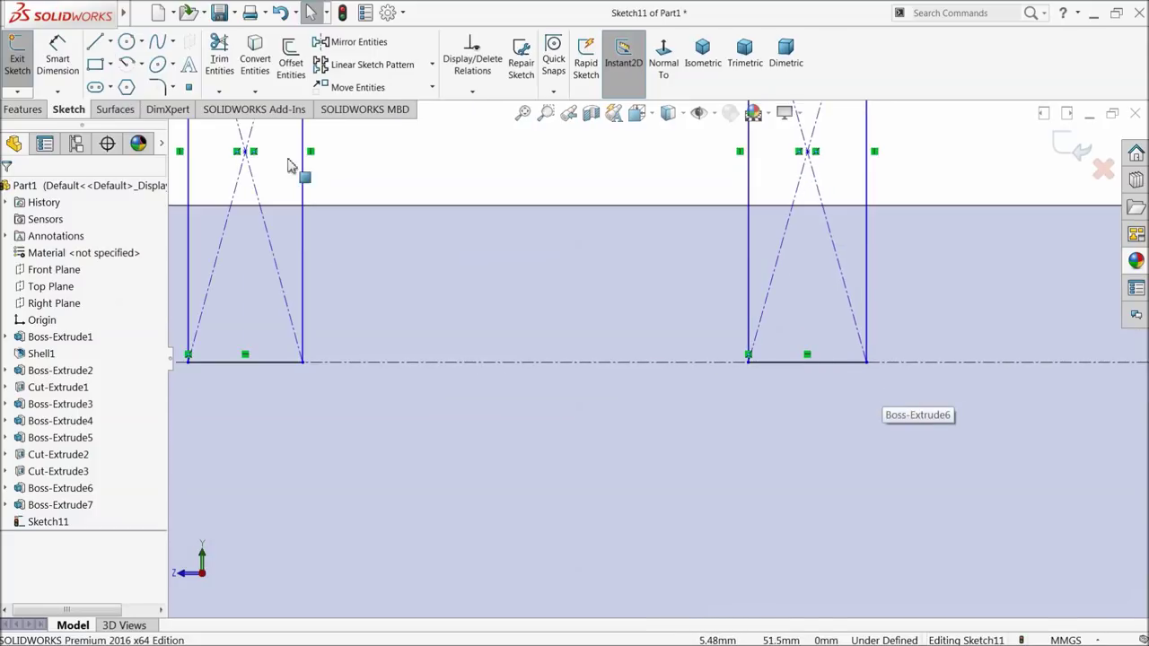
Step: Draw a half-circle centrepoint arc on the first slot's bottom edge, between its corners
left_click(128, 70)
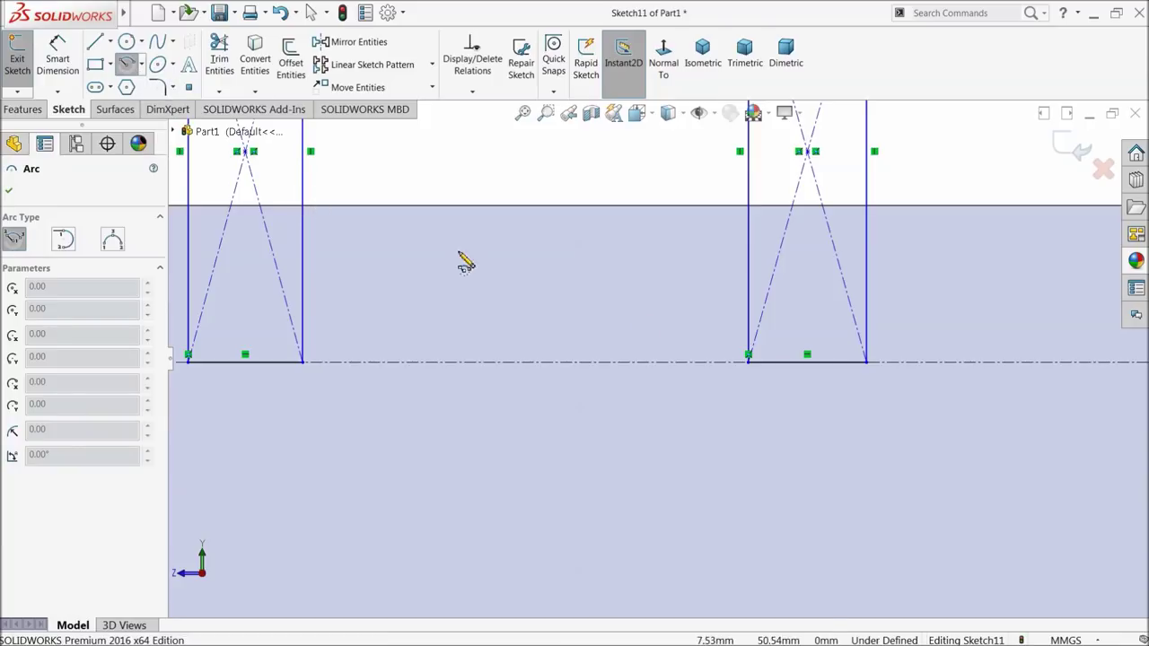
left_click(807, 360)
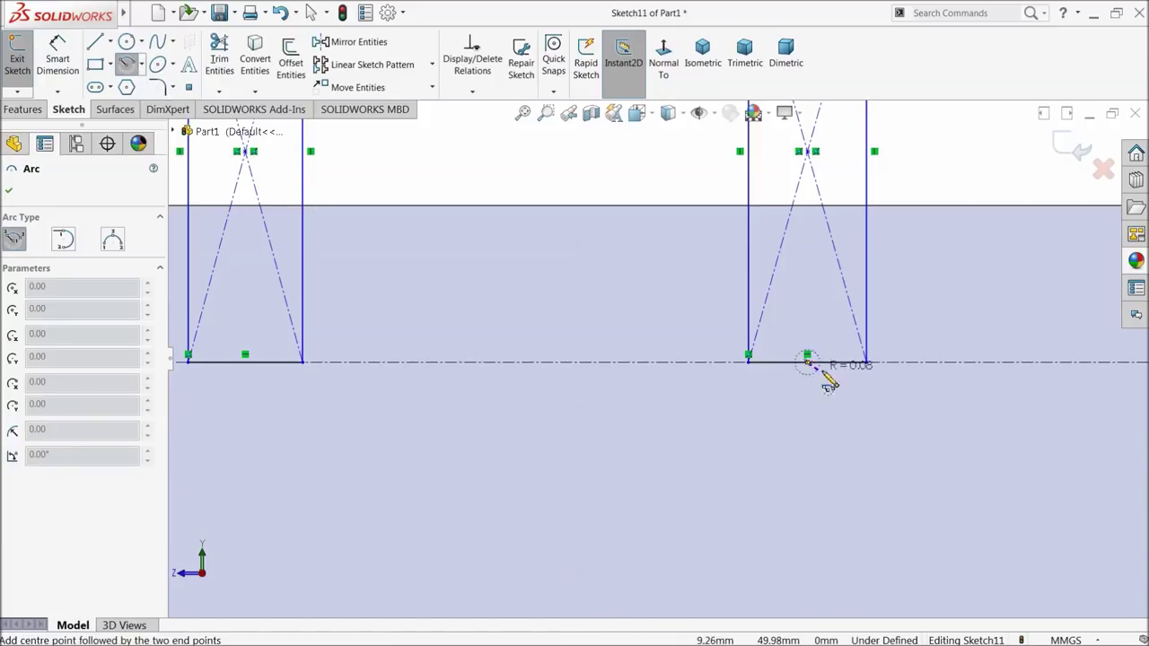
left_click(866, 361)
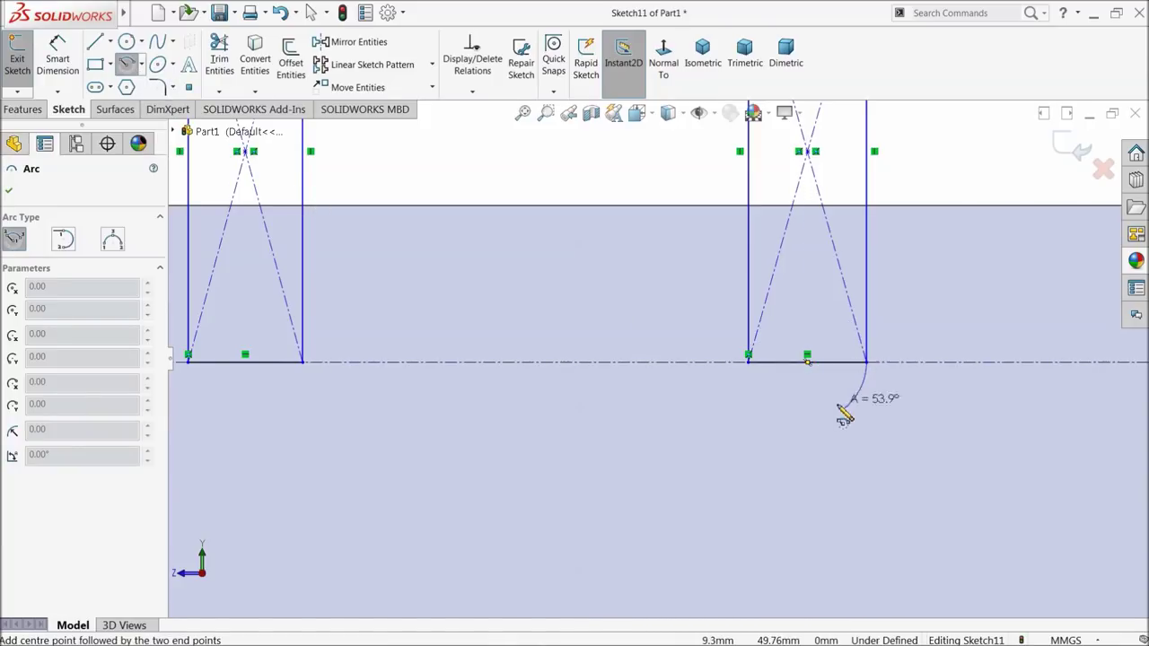
left_click(750, 370)
Step: Start a second centrepoint arc on the next slot's bottom midpoint and right corner
key("z")
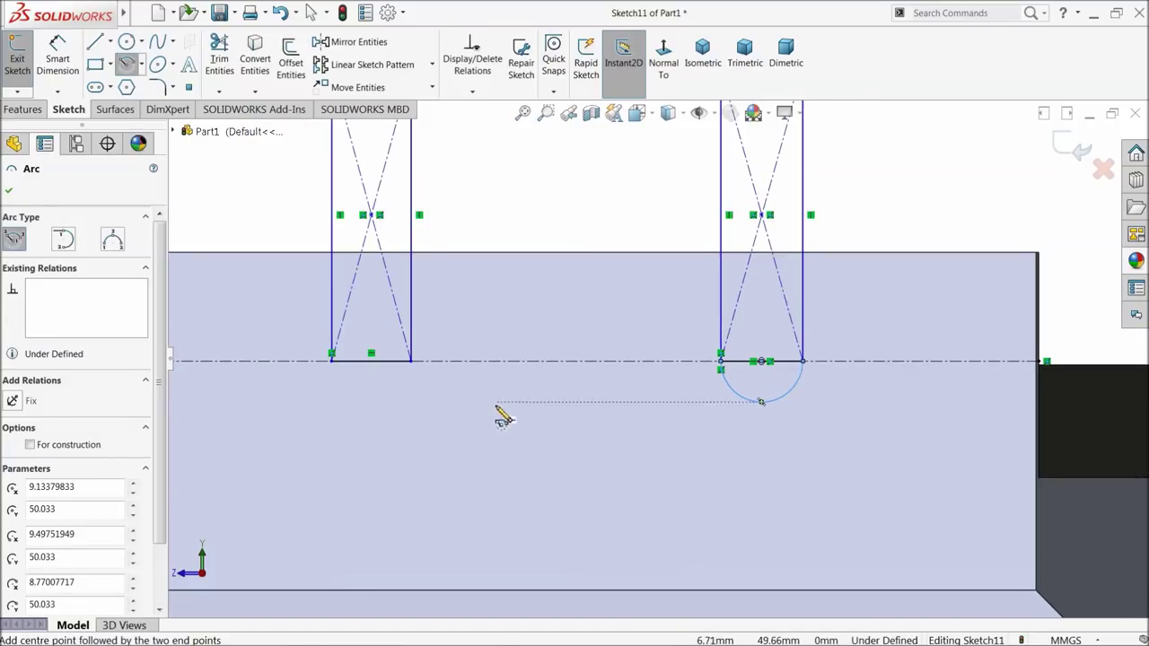
scroll(359, 364, "down", 5)
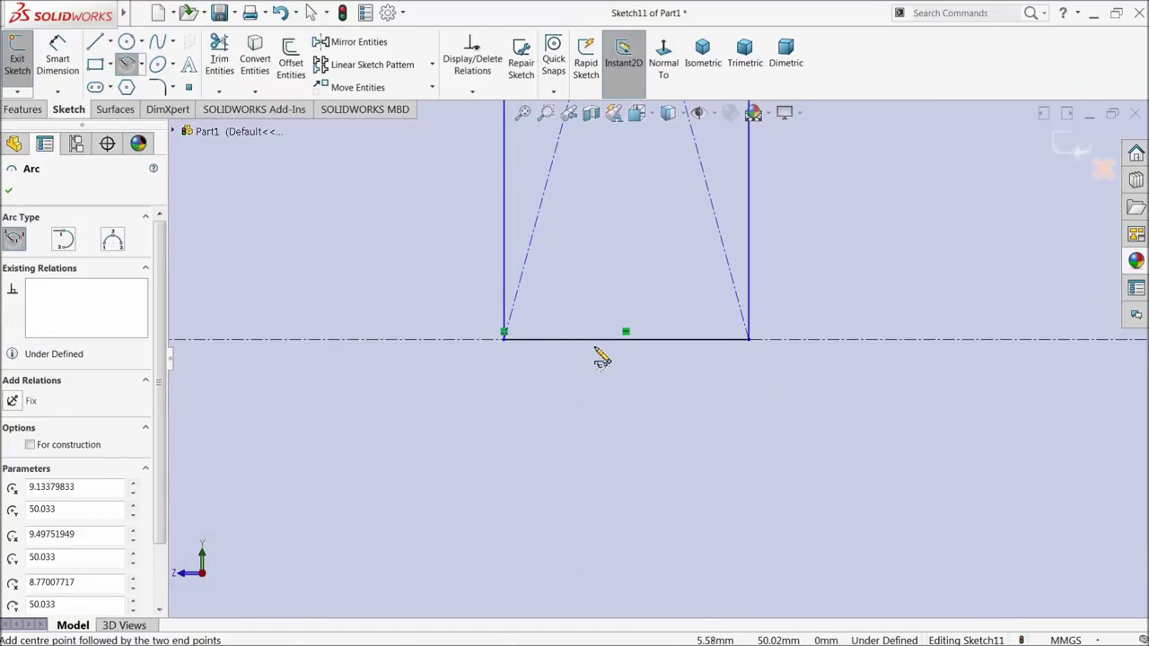
left_click(626, 334)
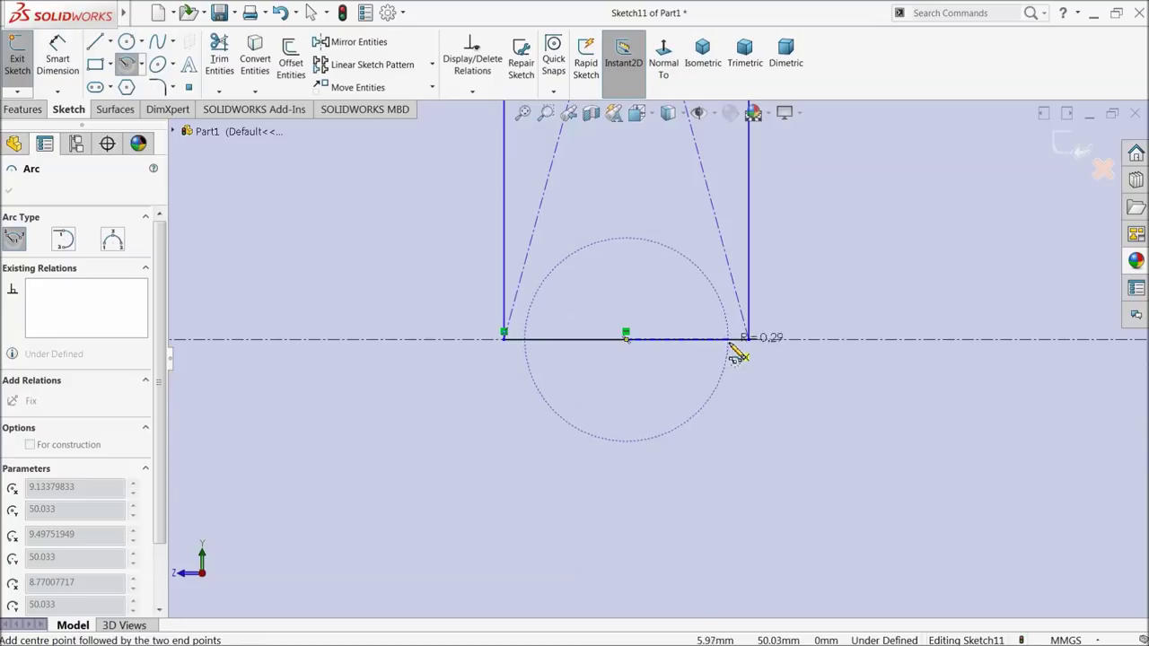
left_click(749, 340)
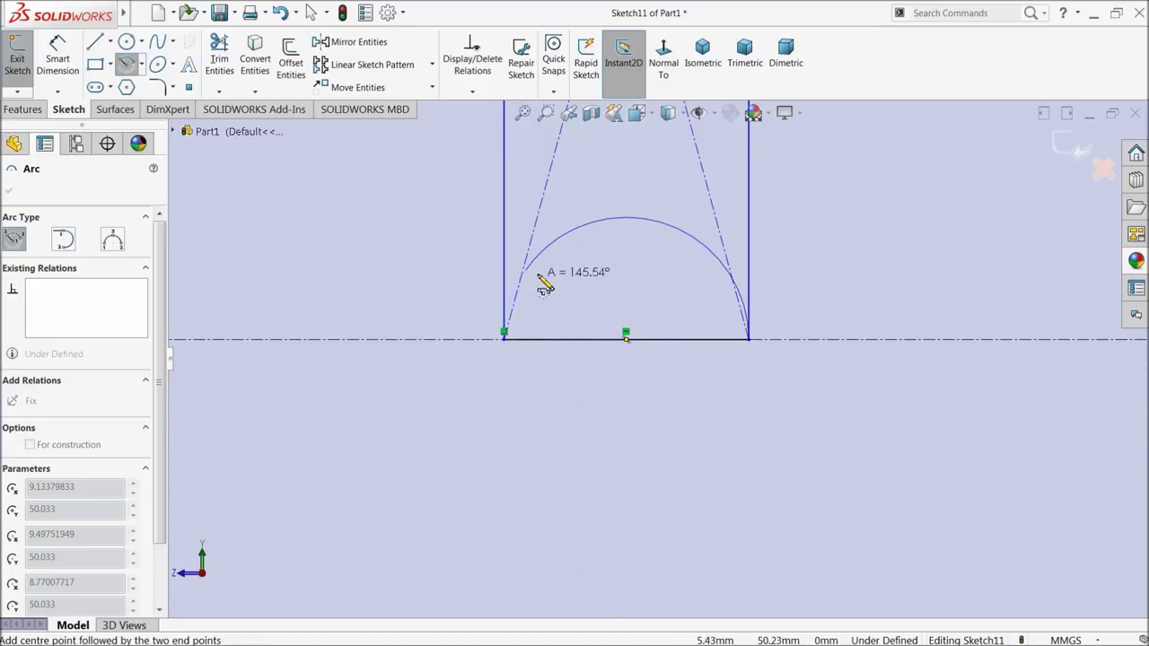
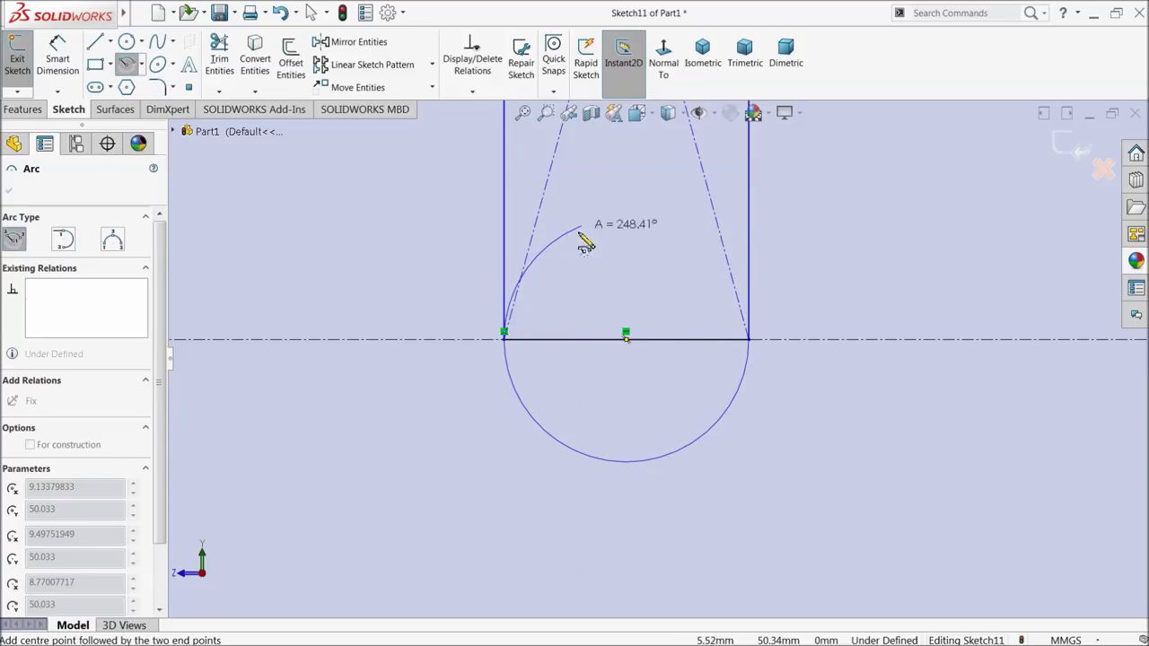
Step: Close the first slot bottoms with 180° centrepoint arcs spanning each base line
left_click(506, 348)
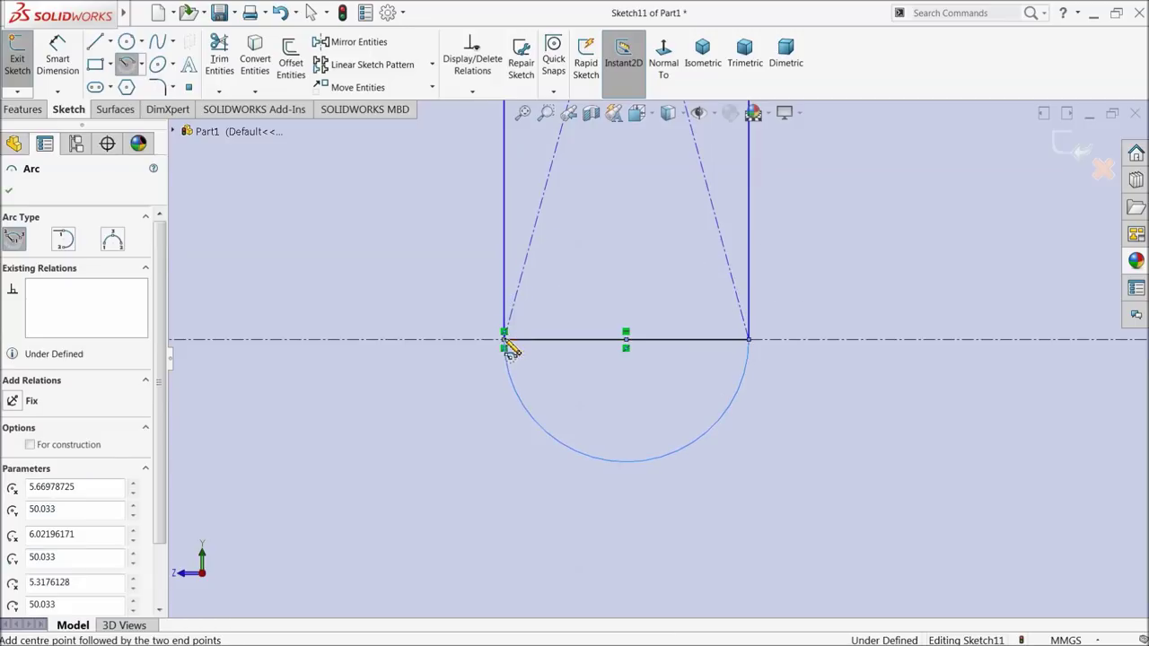
scroll(449, 395, "up", 2)
scroll(446, 387, "up", 2)
scroll(438, 386, "up", 1)
scroll(435, 377, "down", 2)
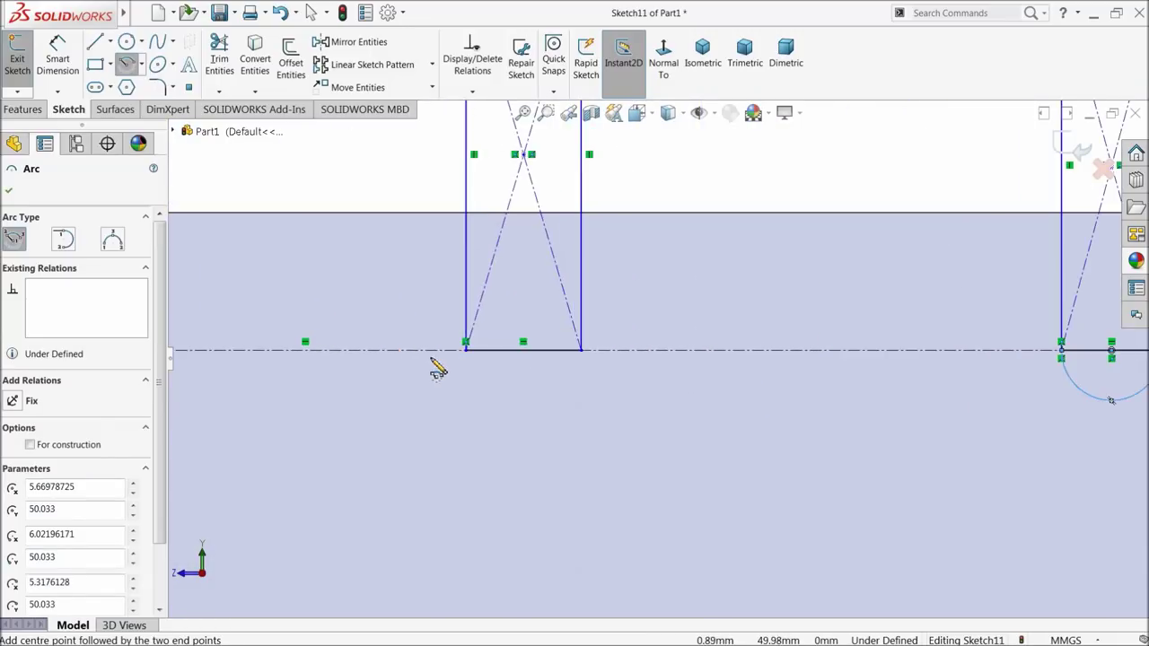
scroll(538, 361, "down", 2)
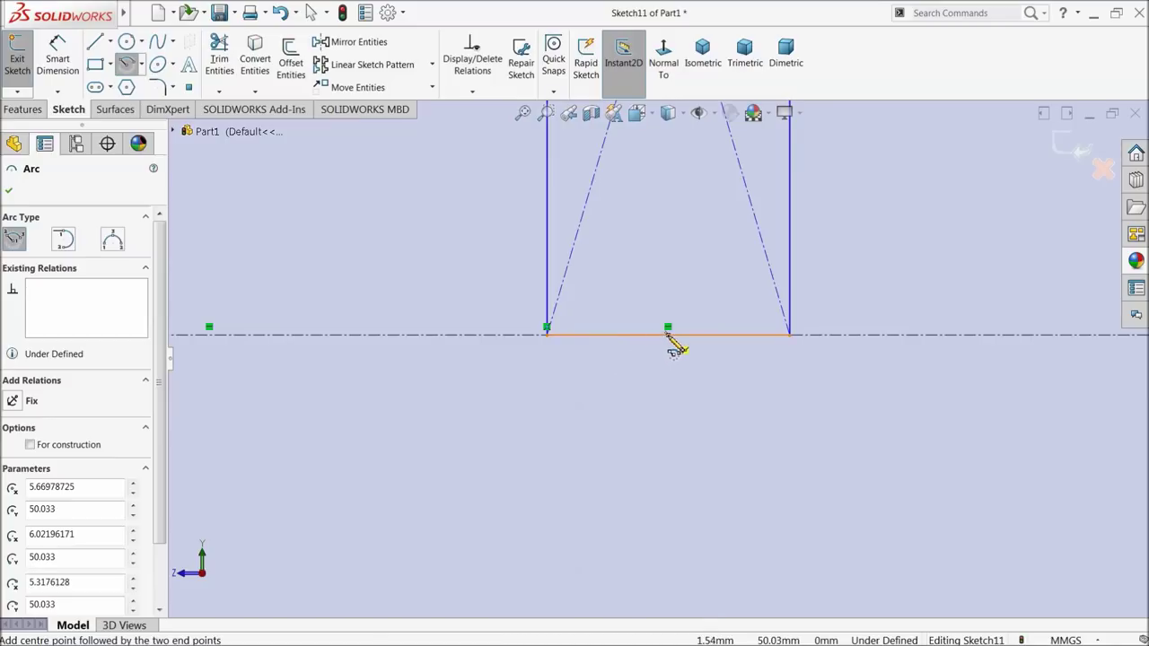
left_click(669, 336)
left_click(547, 335)
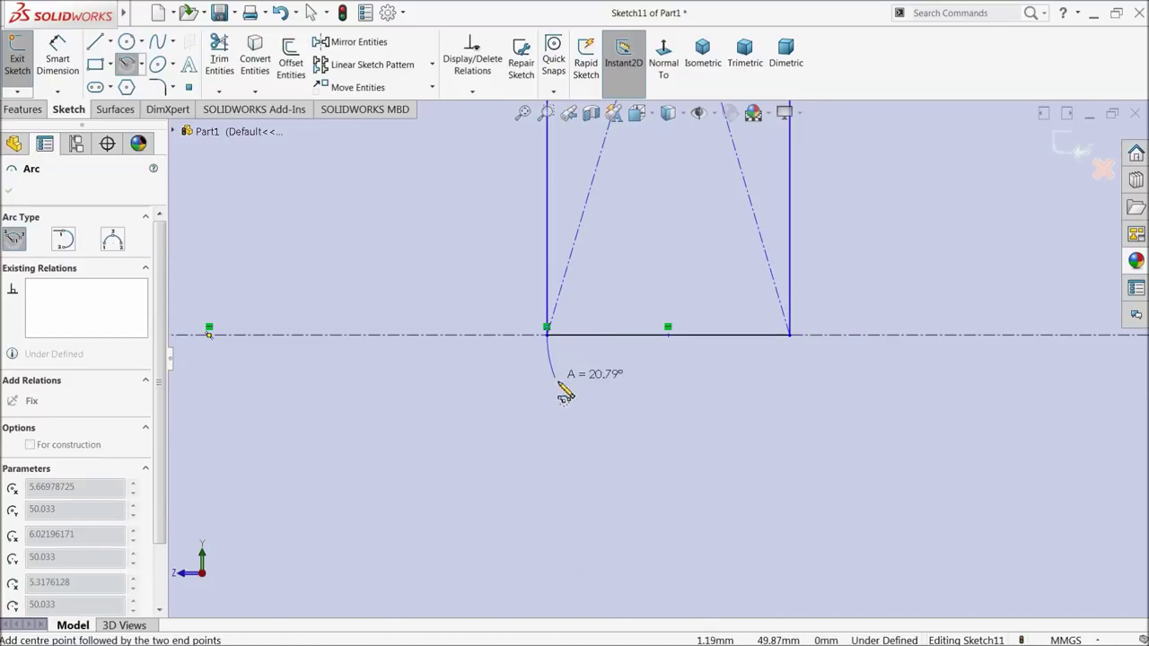
left_click(790, 335)
scroll(429, 385, "up", 3)
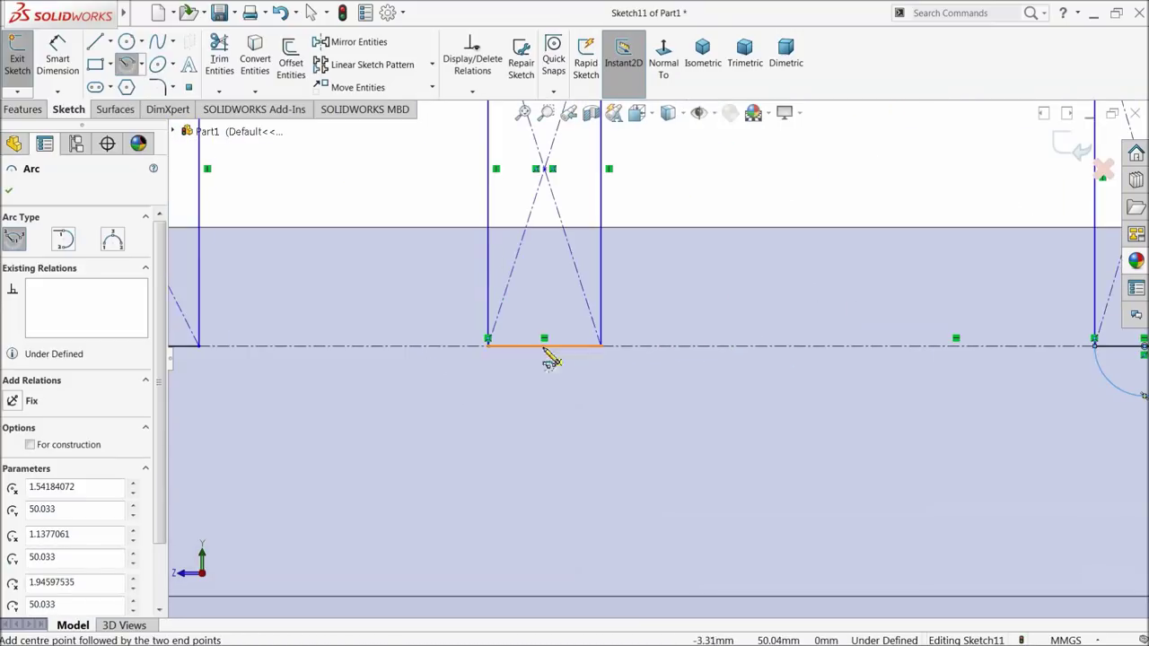
scroll(539, 370, "down", 2)
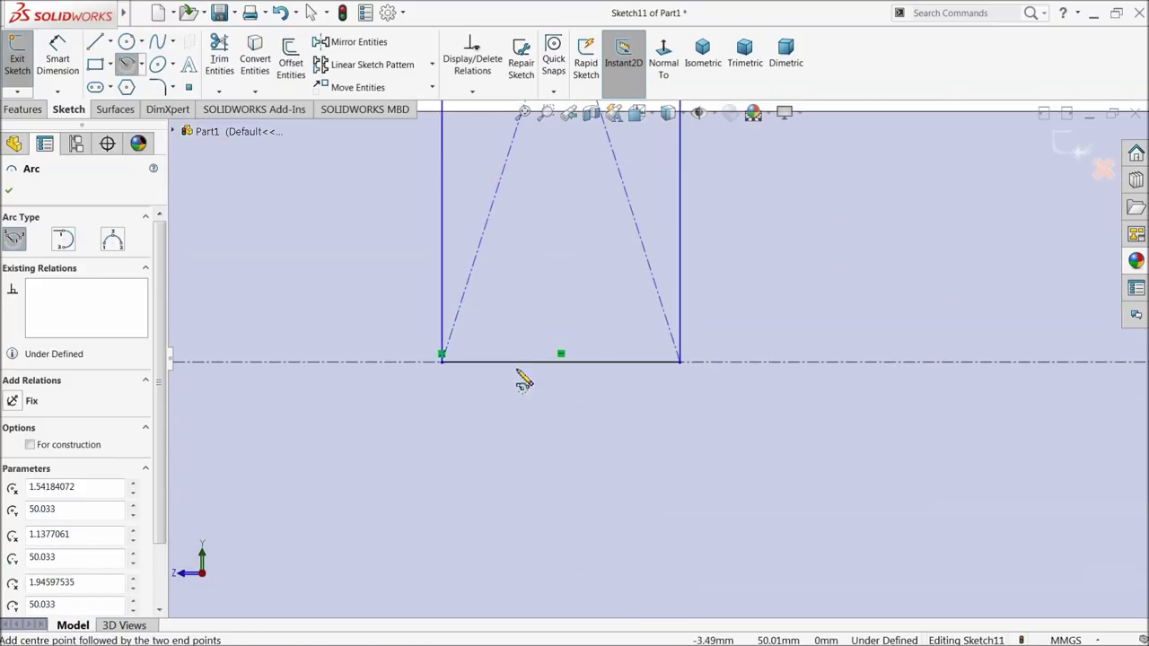
left_click(561, 359)
left_click(442, 355)
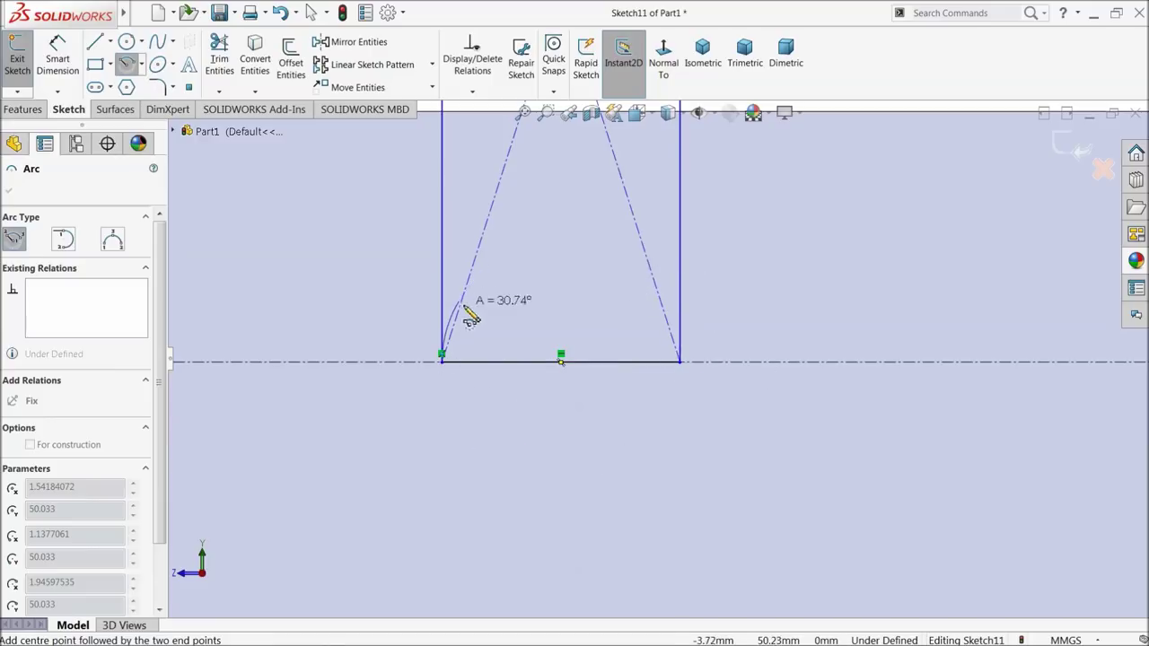
left_click(680, 361)
Step: Add semicircular arcs under the remaining two slot base lines, then exit the arc tool
scroll(535, 440, "up", 3)
scroll(533, 440, "down", 3)
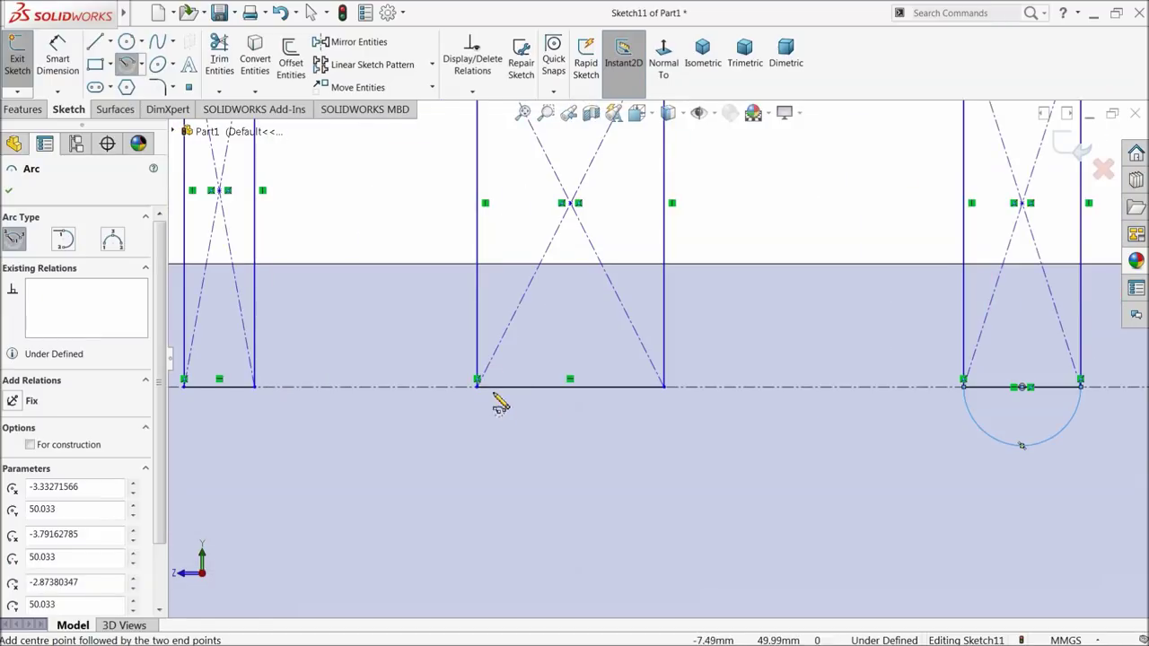
left_click(569, 383)
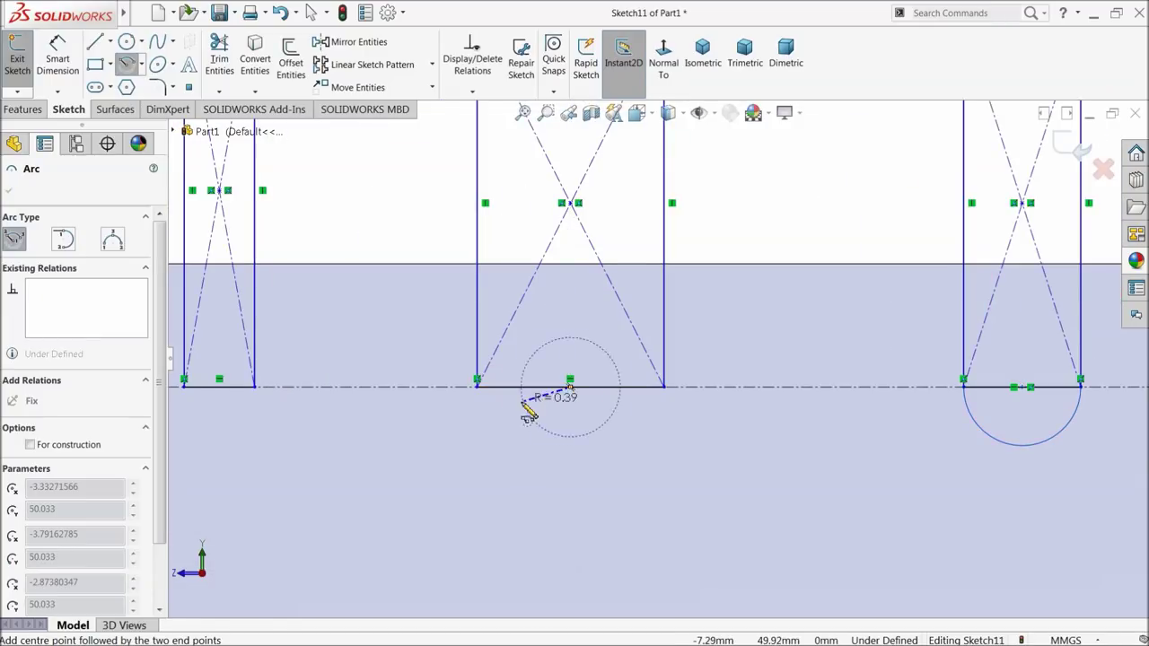
left_click(477, 386)
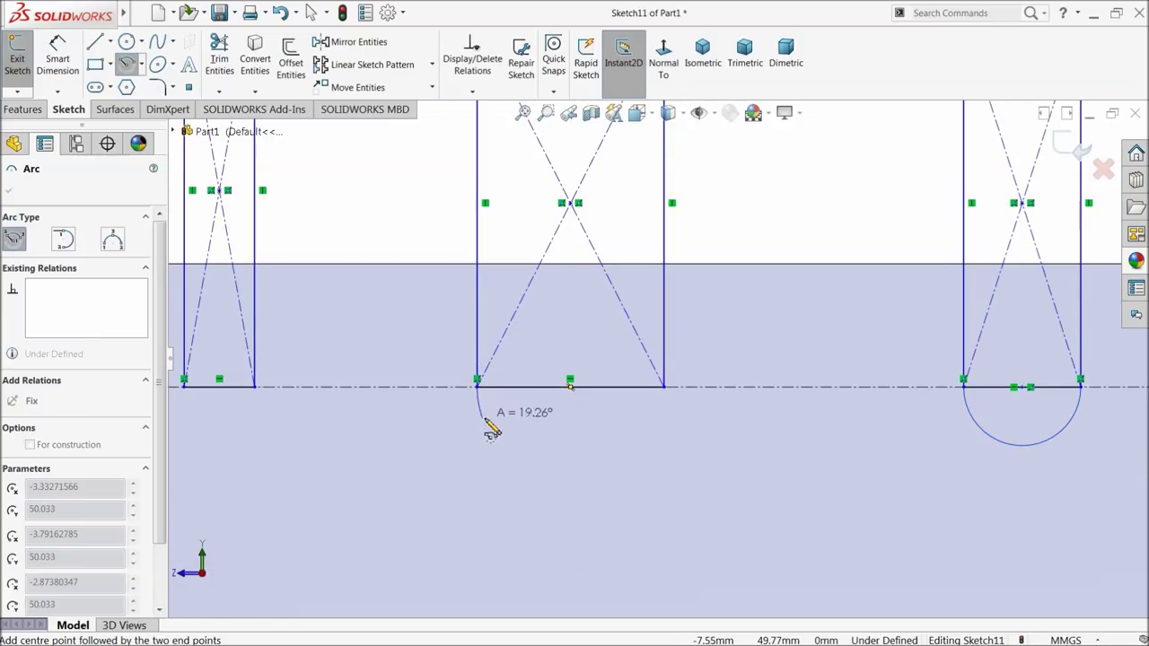
left_click(664, 387)
scroll(386, 438, "up", 2)
scroll(482, 406, "down", 3)
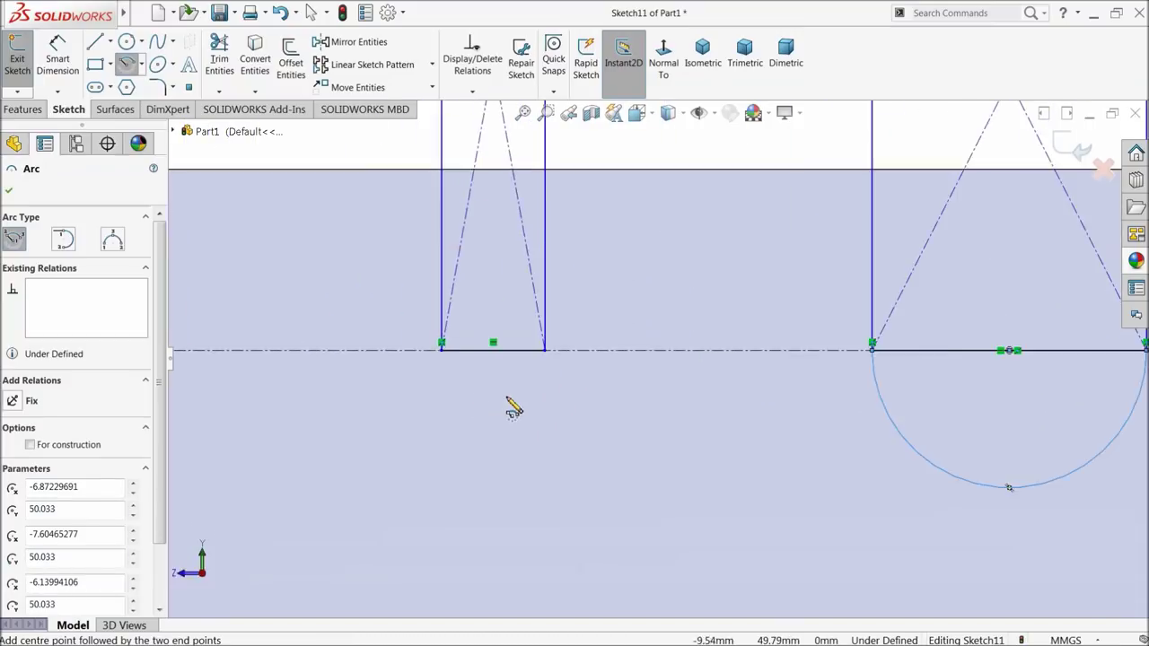
scroll(482, 407, "down", 2)
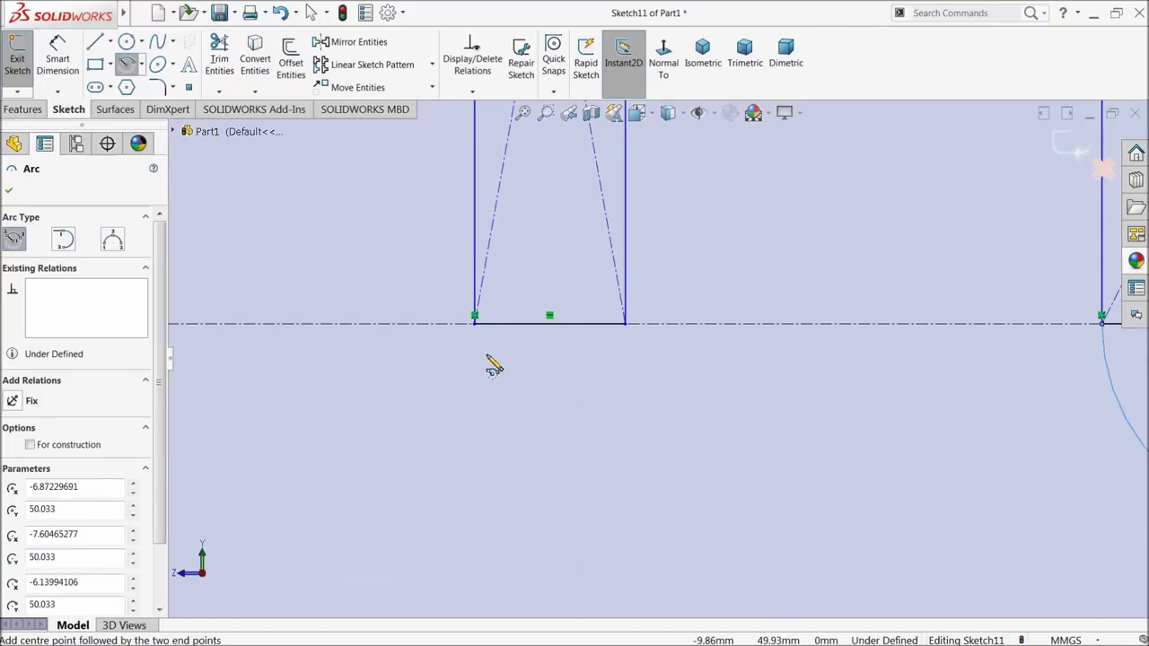
left_click(550, 319)
left_click(475, 318)
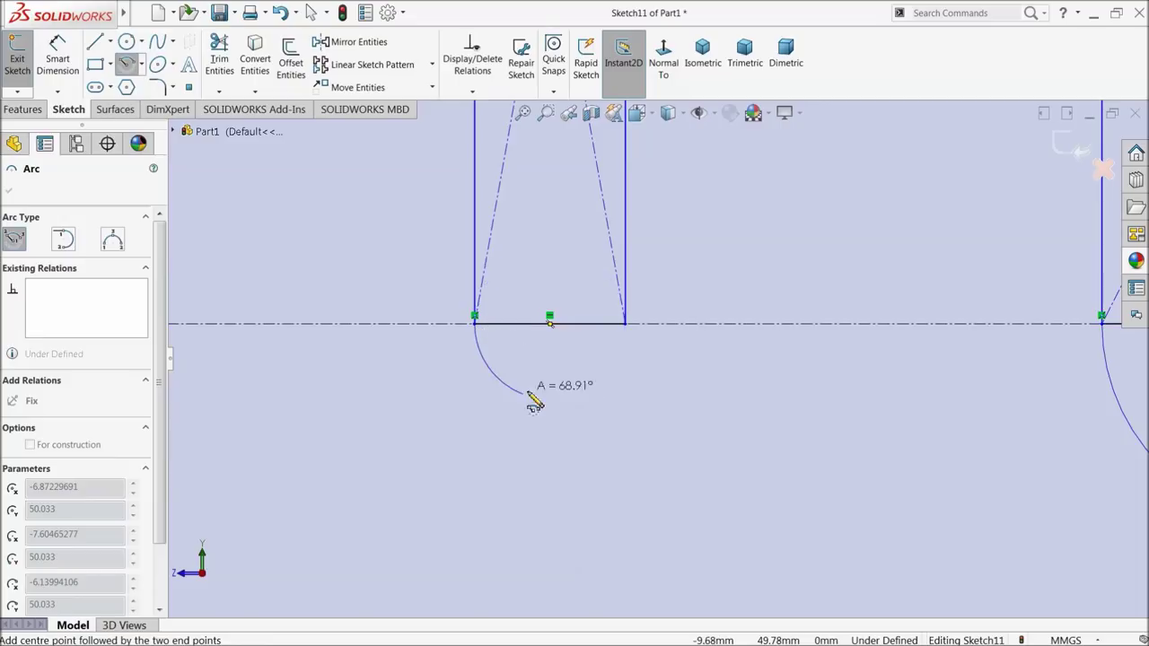
left_click(628, 328)
scroll(513, 410, "up", 3)
right_click(423, 171)
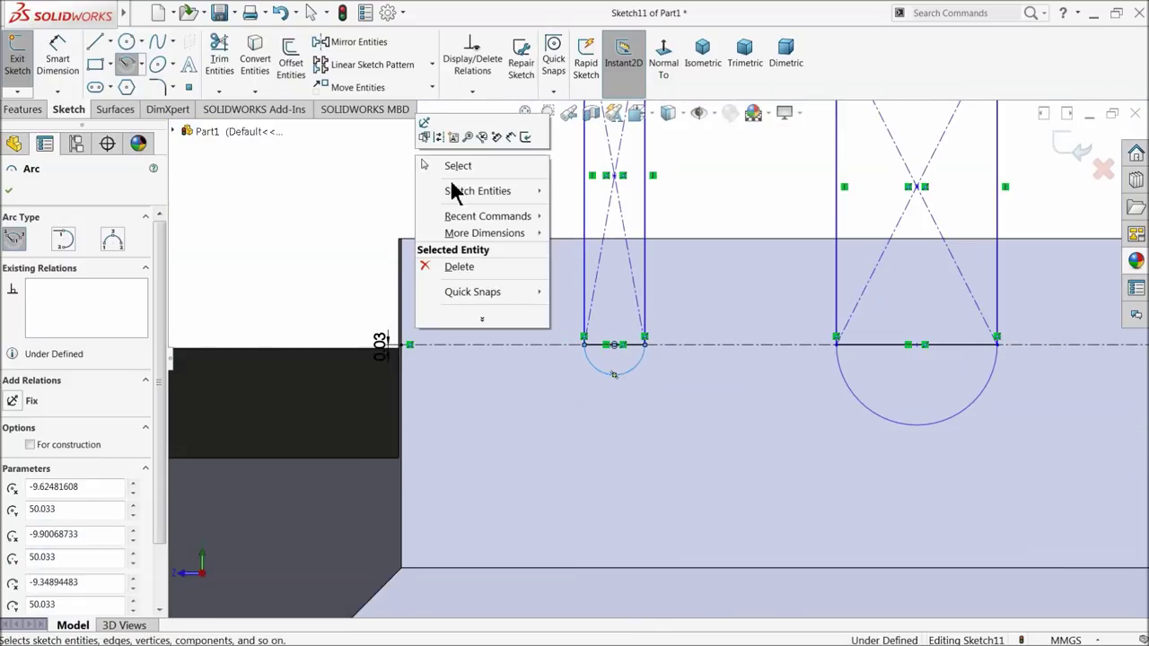
left_click(457, 167)
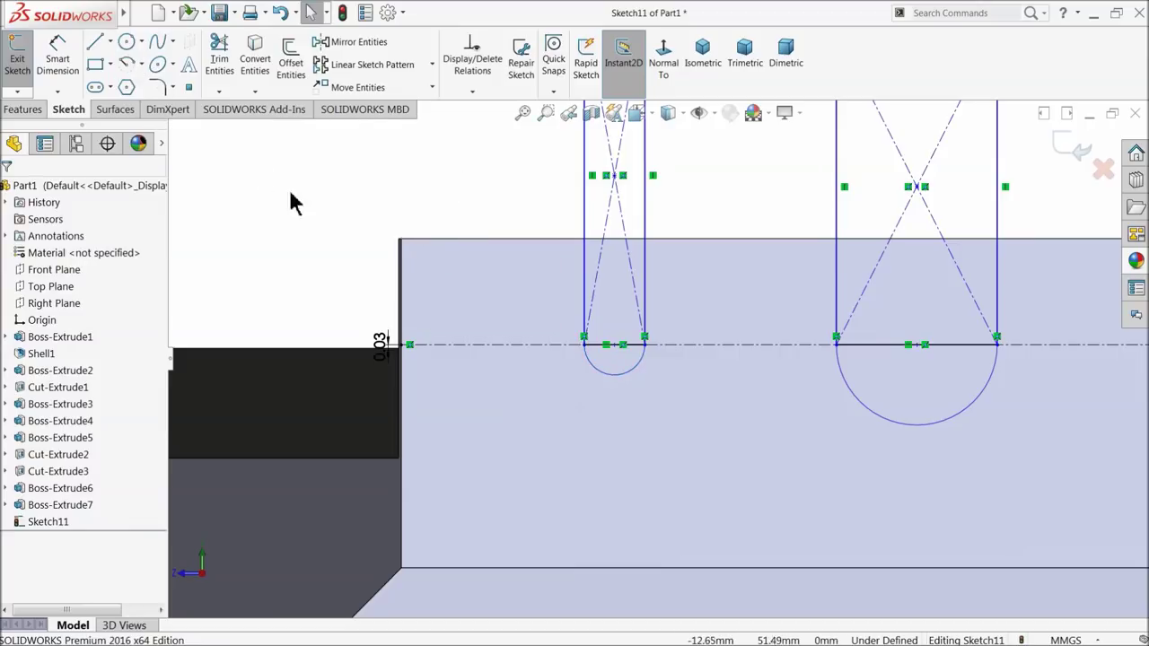
Step: Dimension the first two pairs of neighbouring slot arc centres 4 mm apart
left_click(58, 61)
scroll(607, 395, "up", 2)
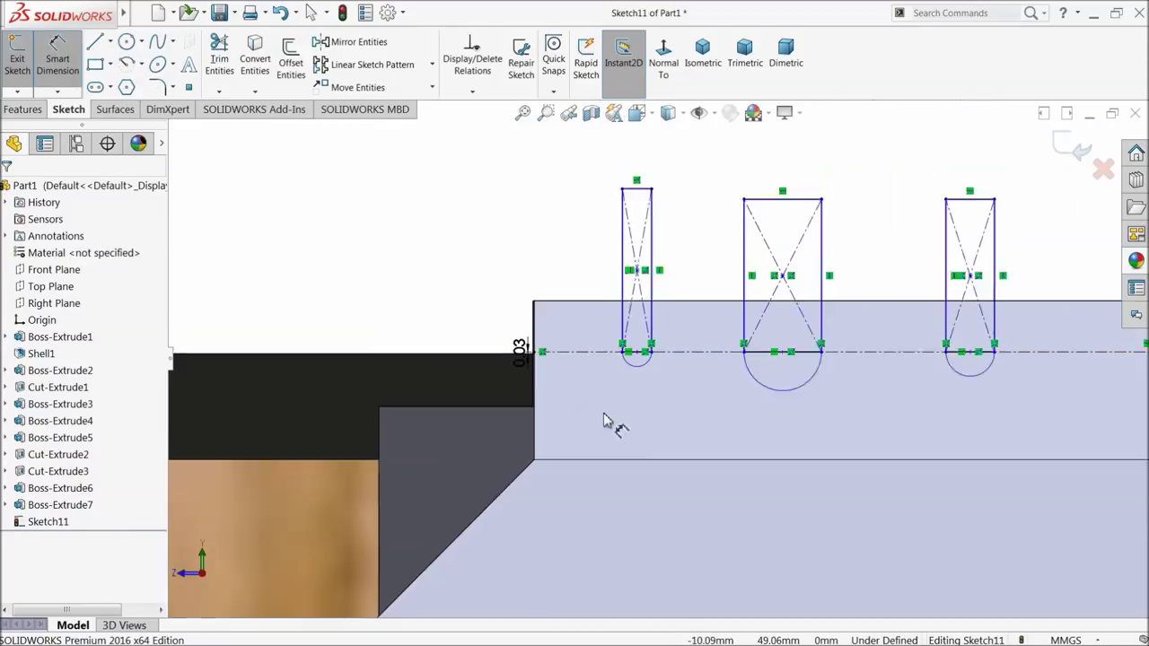
scroll(763, 440, "up", 1)
scroll(764, 441, "up", 2)
scroll(764, 441, "down", 2)
scroll(922, 359, "up", 2)
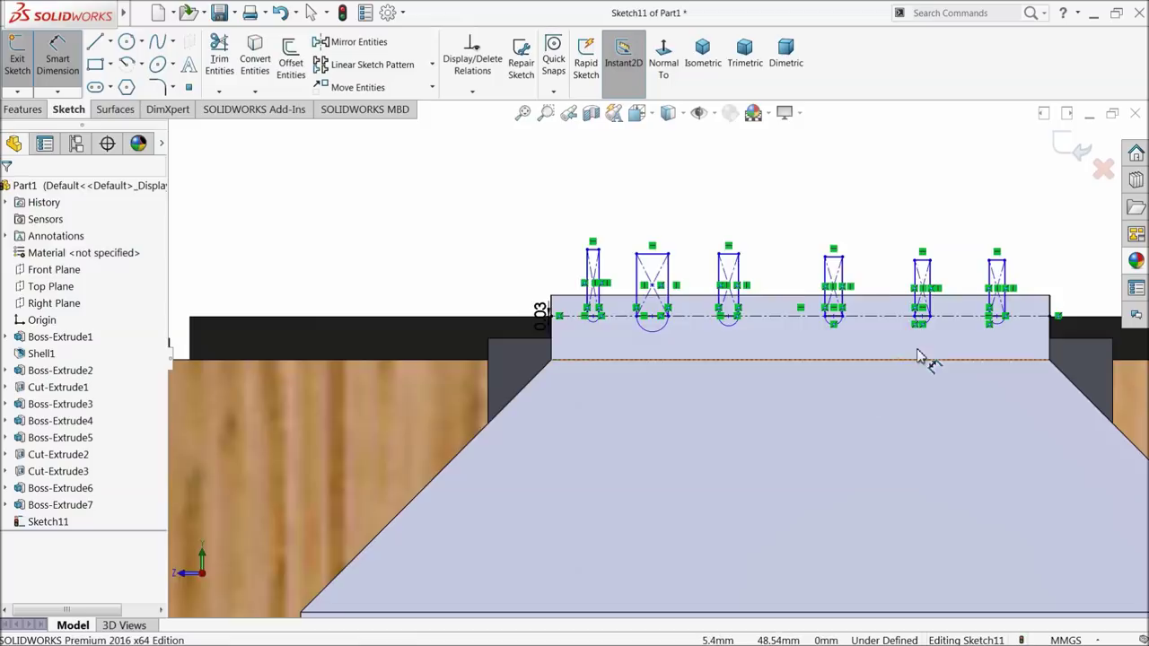
scroll(915, 359, "down", 2)
scroll(984, 325, "down", 1)
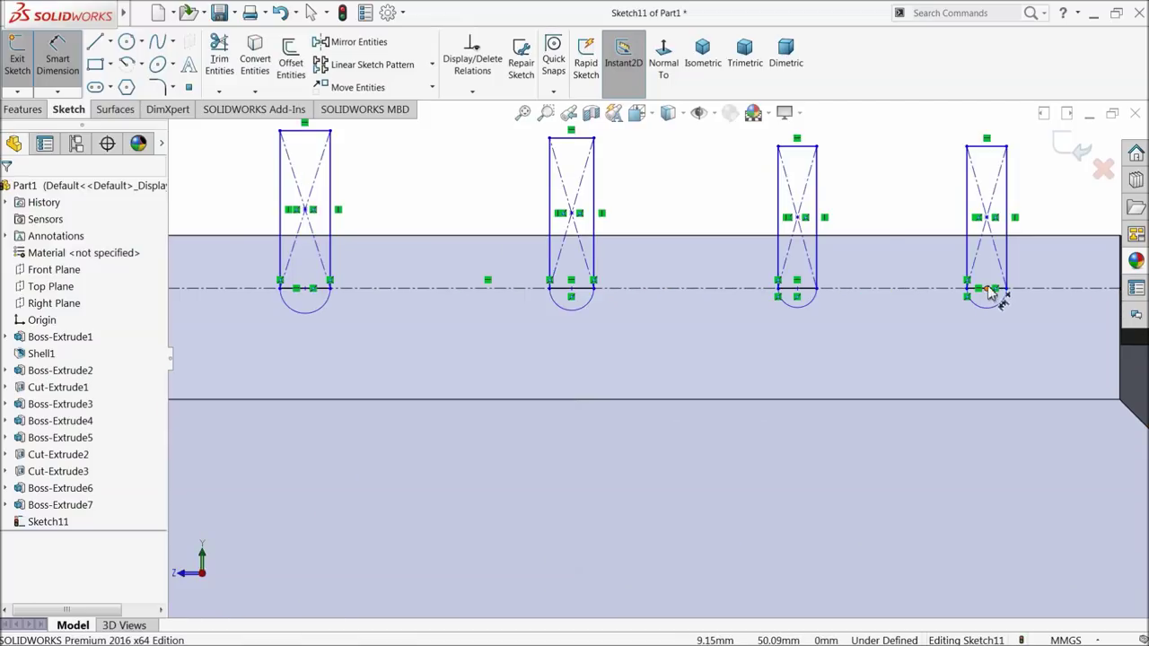
left_click(986, 291)
left_click(797, 298)
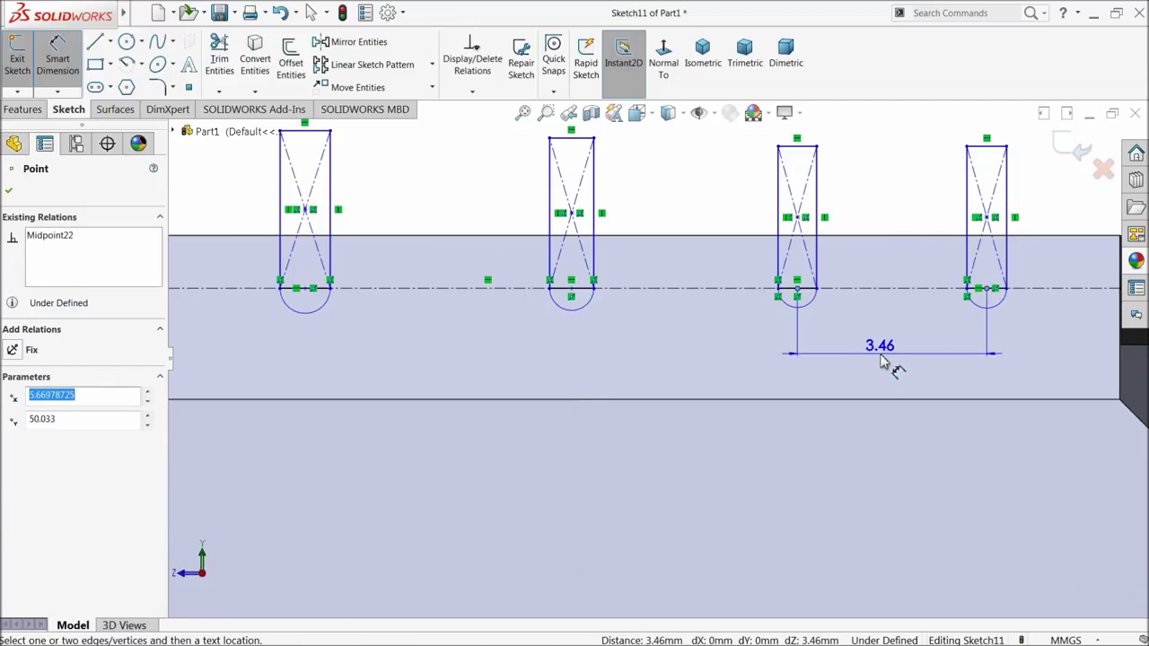
left_click(884, 361)
type("4")
left_click(807, 357)
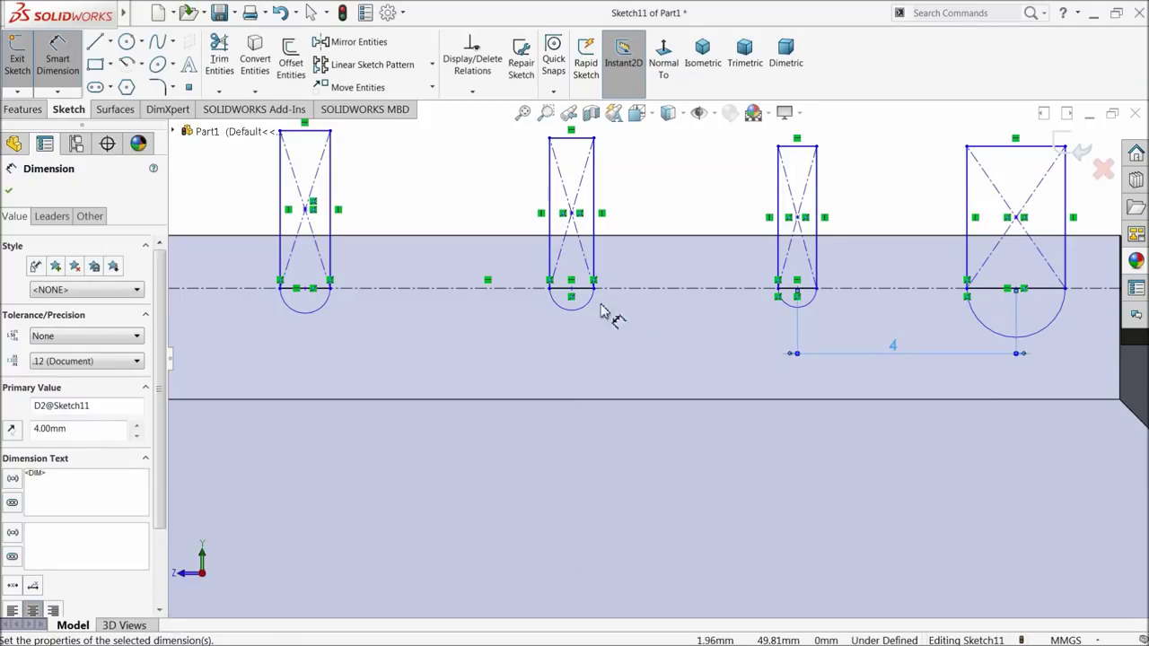
left_click(571, 291)
left_click(797, 292)
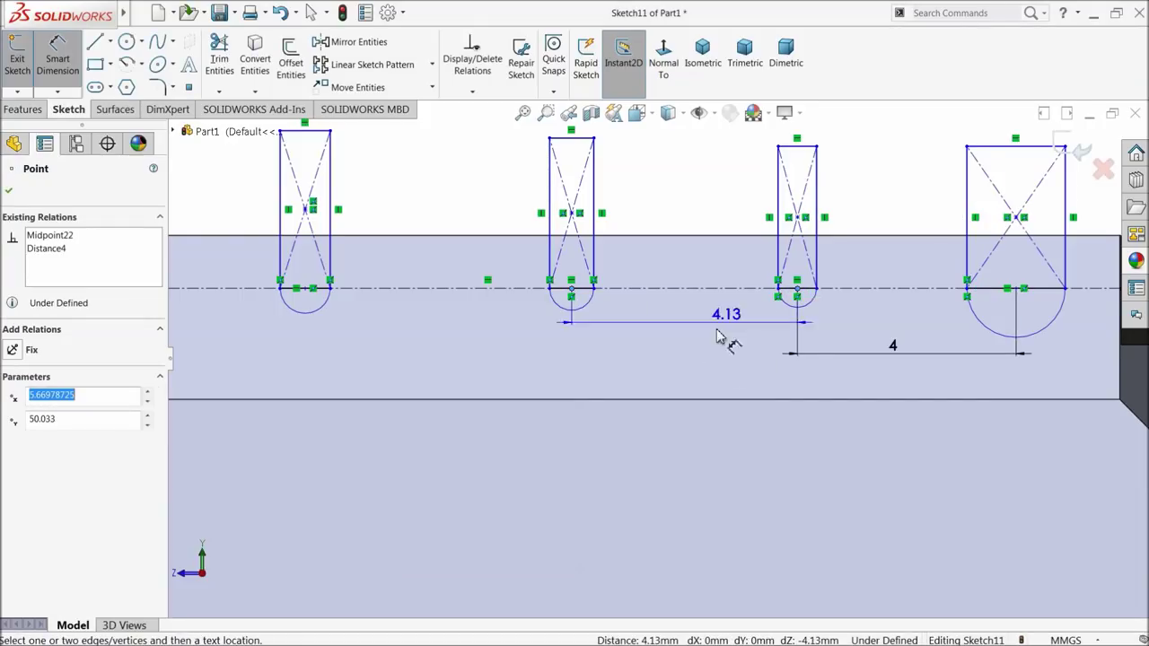
left_click(696, 359)
type("4")
left_click(616, 354)
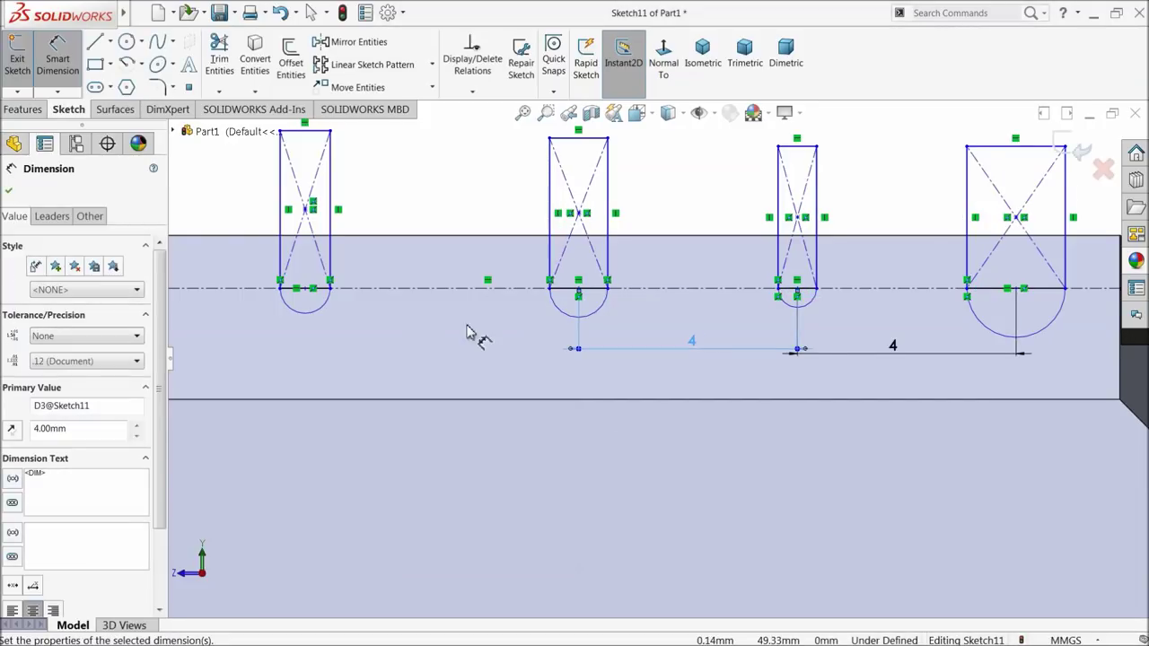
Step: Add 4 mm spacing dimensions between the remaining three slot pairs toward the left
left_click(306, 288)
left_click(581, 298)
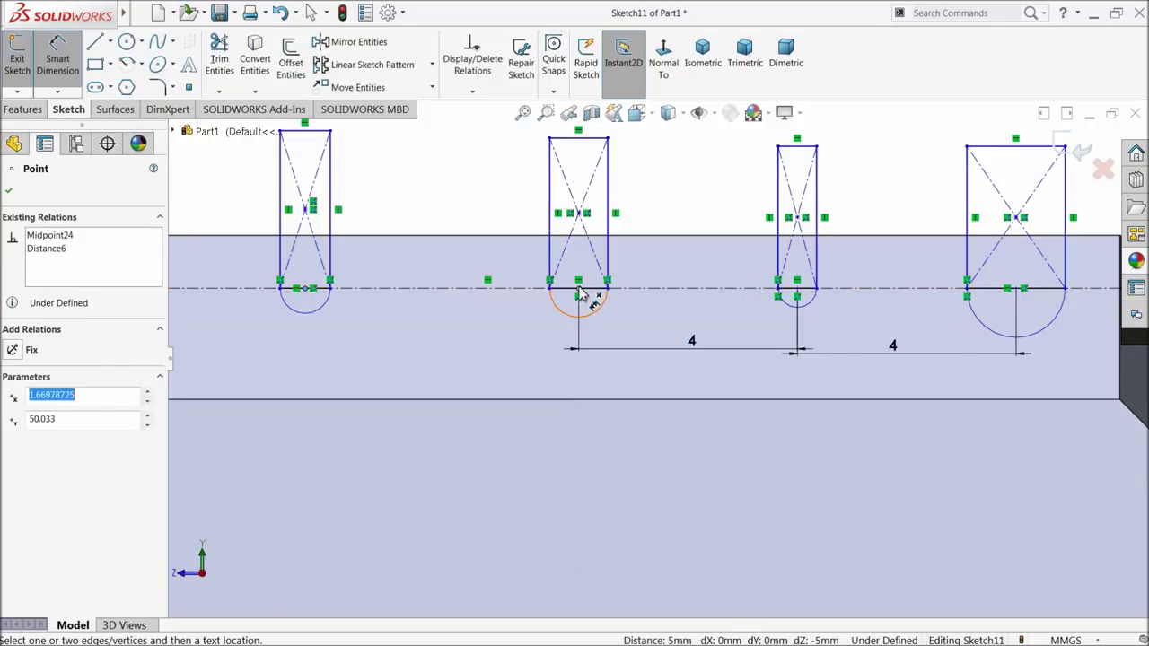
left_click(449, 360)
type("4")
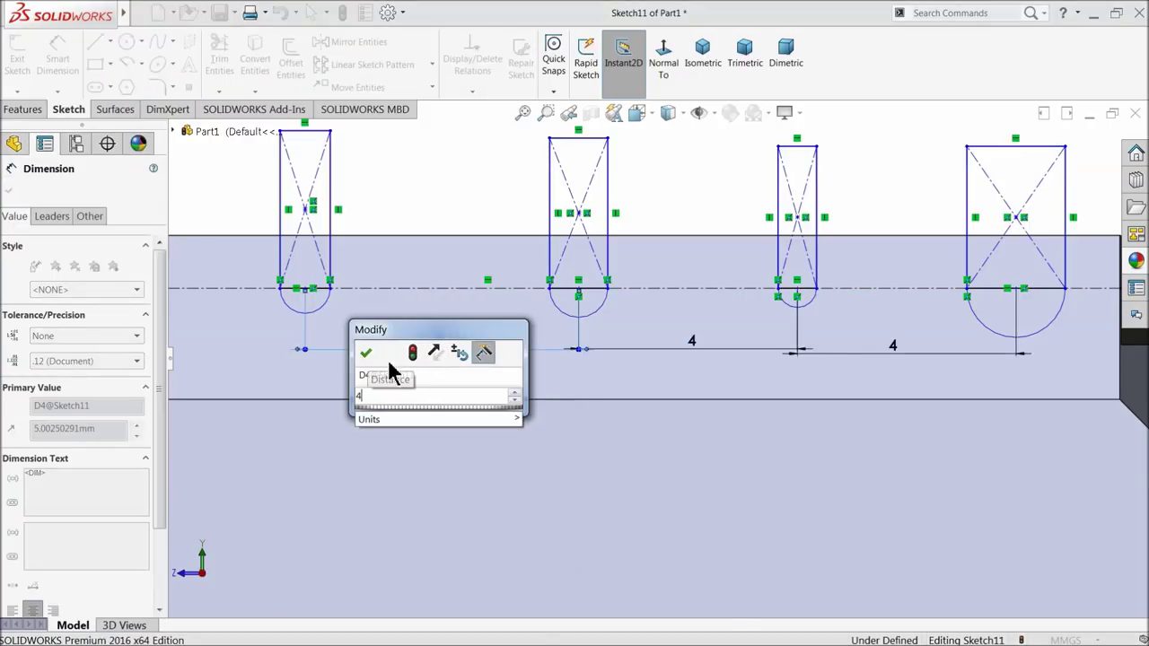
key("Return")
scroll(379, 355, "up", 3)
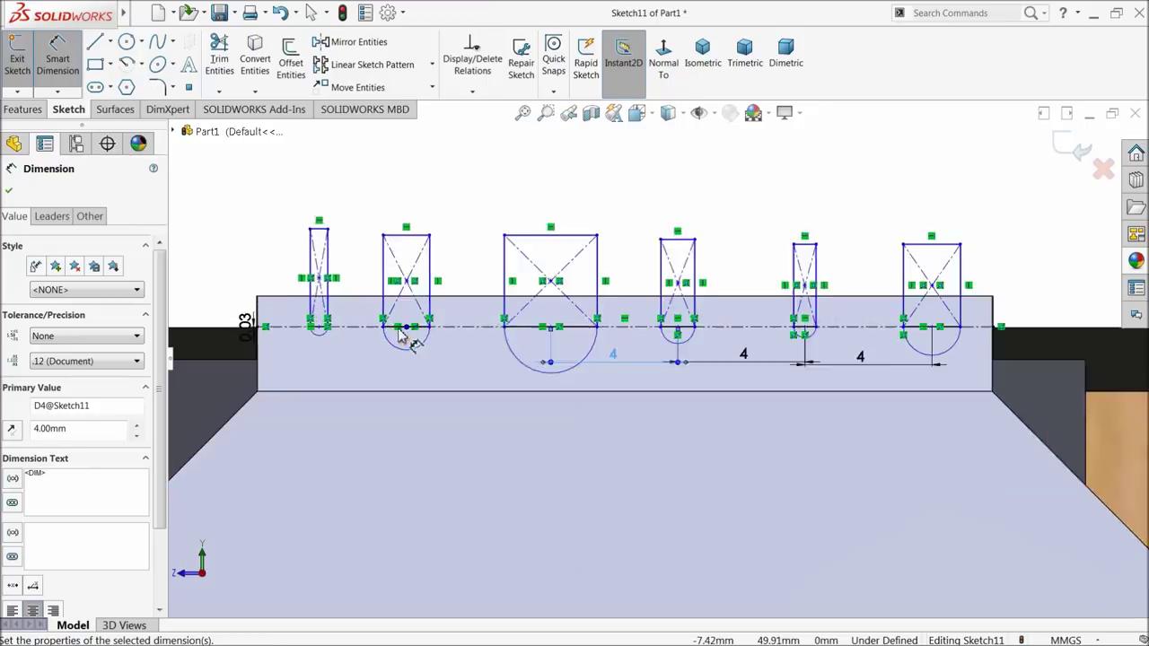
scroll(431, 350, "down", 2)
left_click(438, 329)
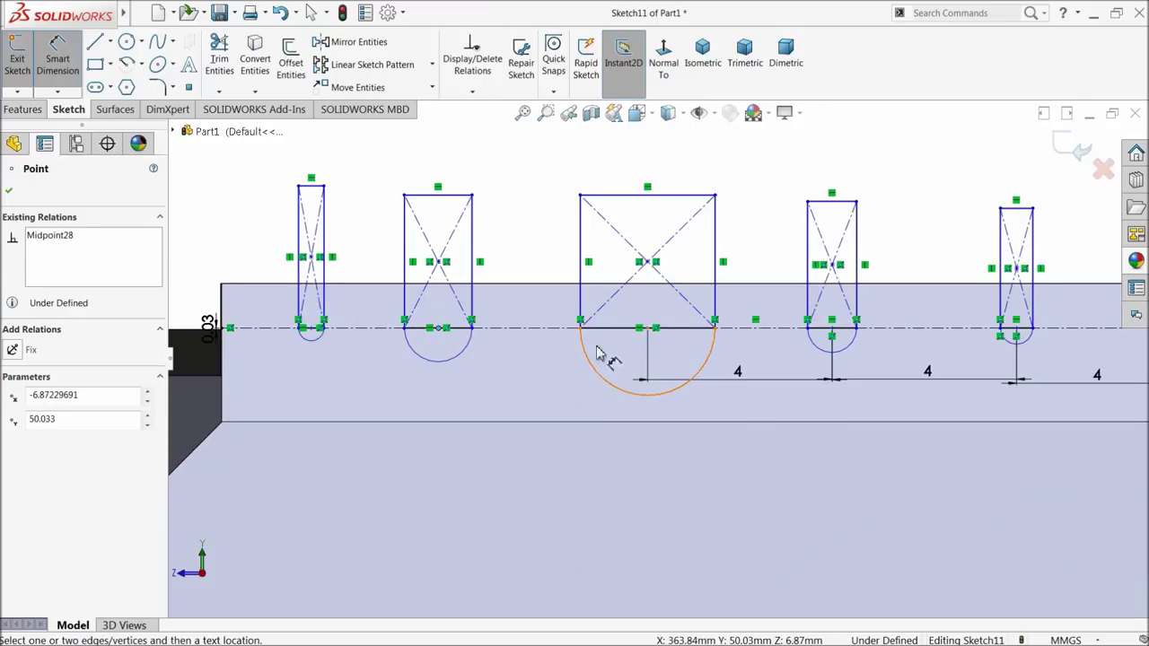
left_click(646, 329)
left_click(494, 385)
type("4")
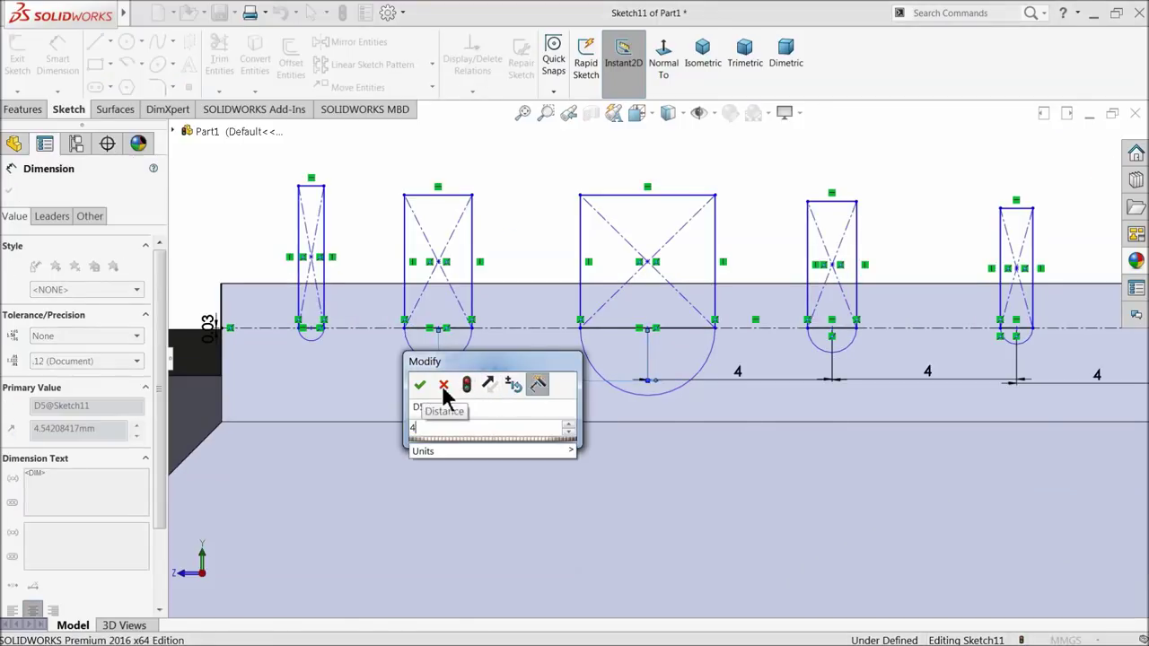
left_click(420, 385)
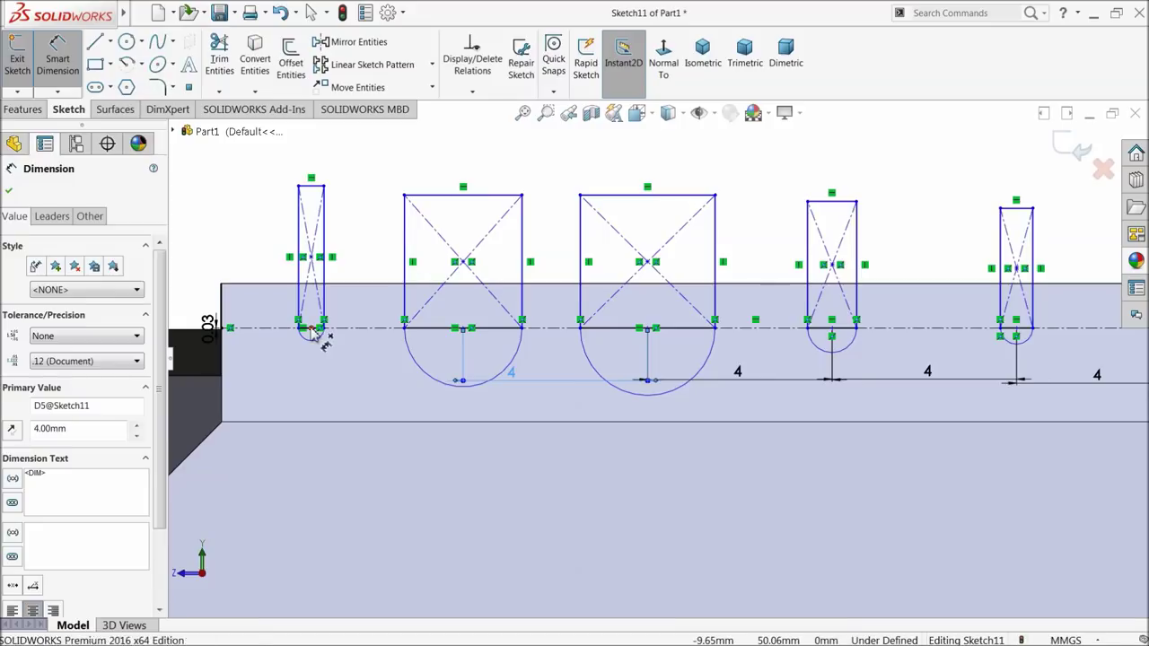
left_click(455, 330)
left_click(468, 339)
left_click(372, 380)
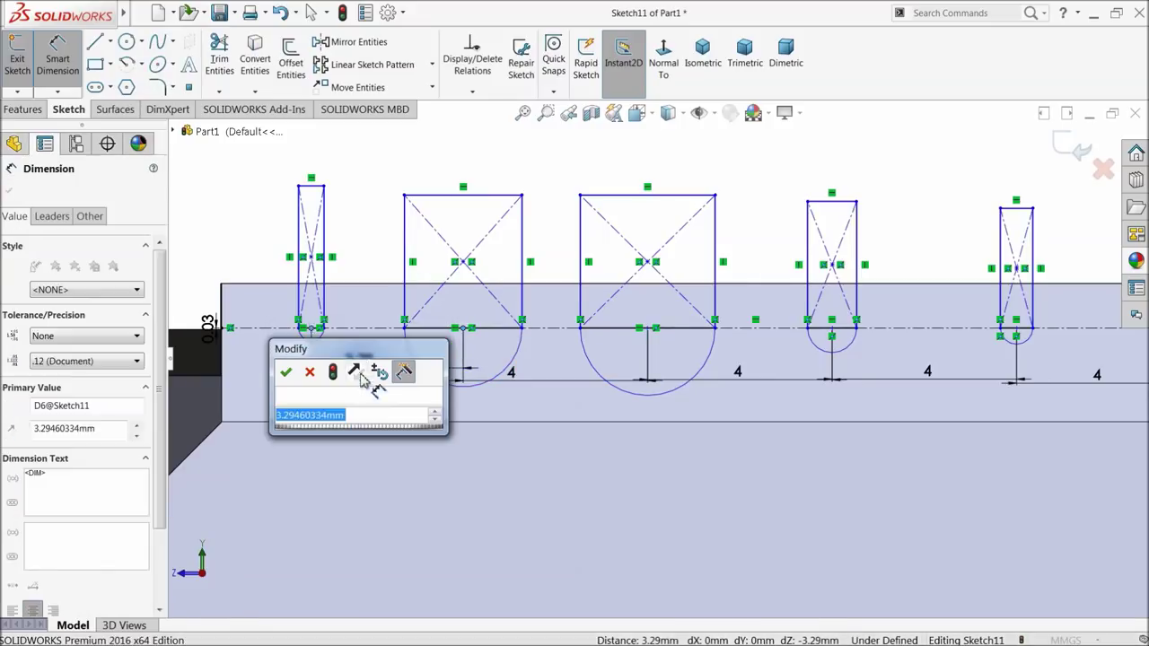
type("4")
left_click(287, 372)
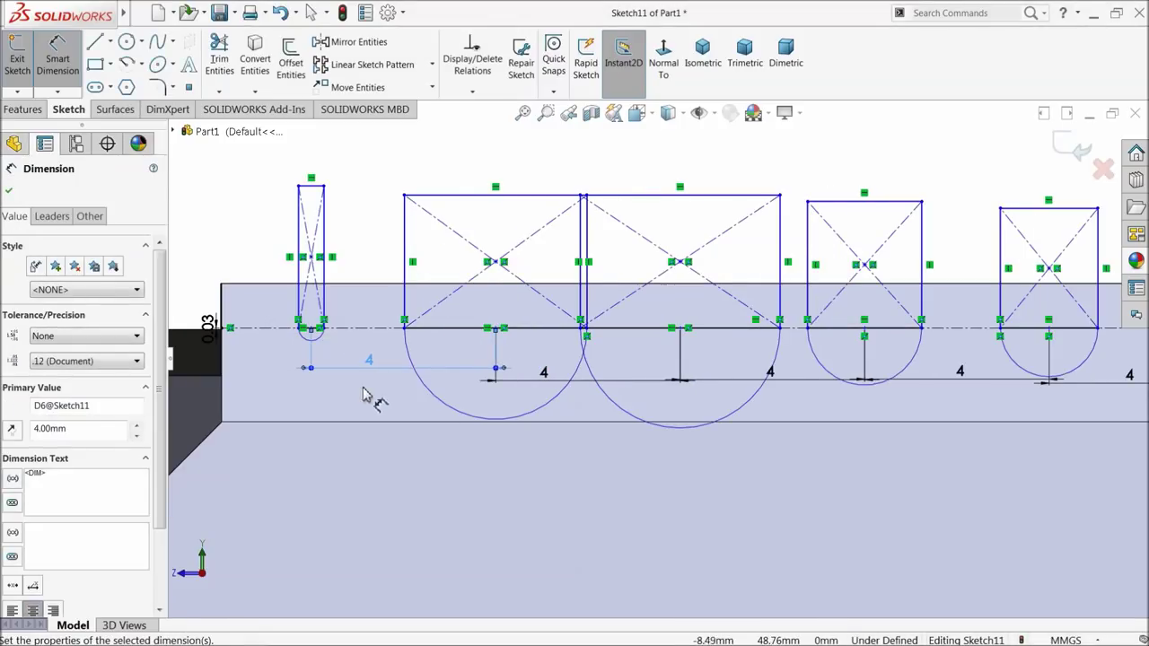
left_click(10, 191)
scroll(584, 354, "down", 2)
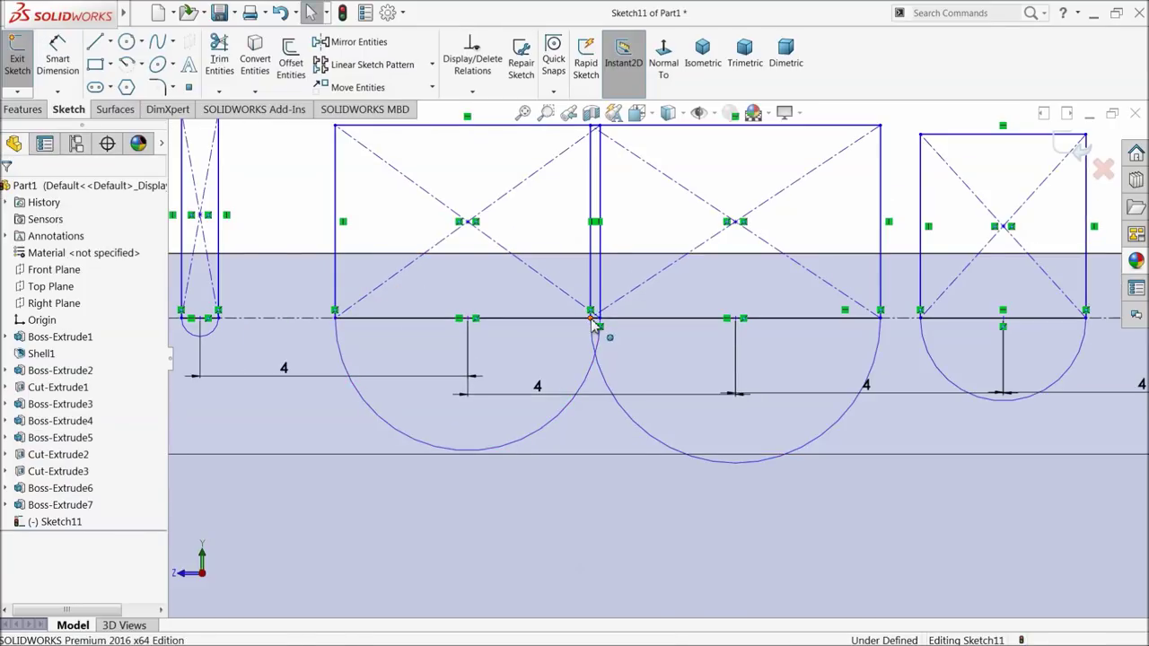
Step: Drag slot corner points along the centreline so the slots take varied, non-overlapping widths
left_click_drag(592, 325, 690, 325)
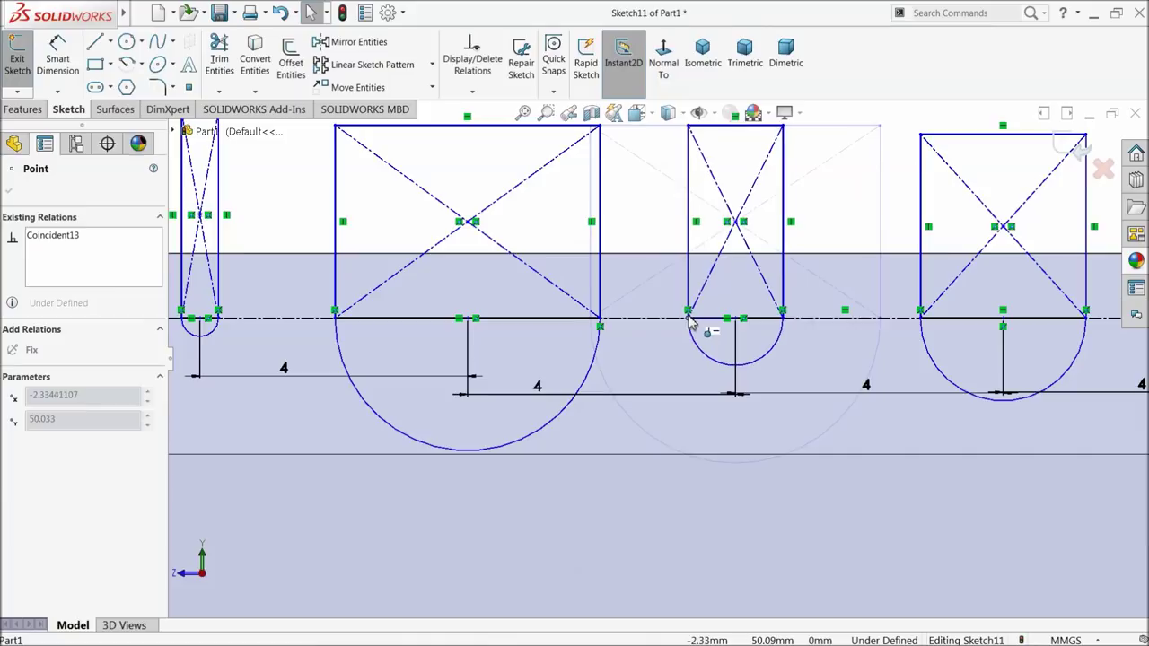
mouse_move(603, 325)
left_mouse_down()
mouse_move(512, 325)
mouse_move(492, 312)
mouse_move(505, 310)
left_mouse_up()
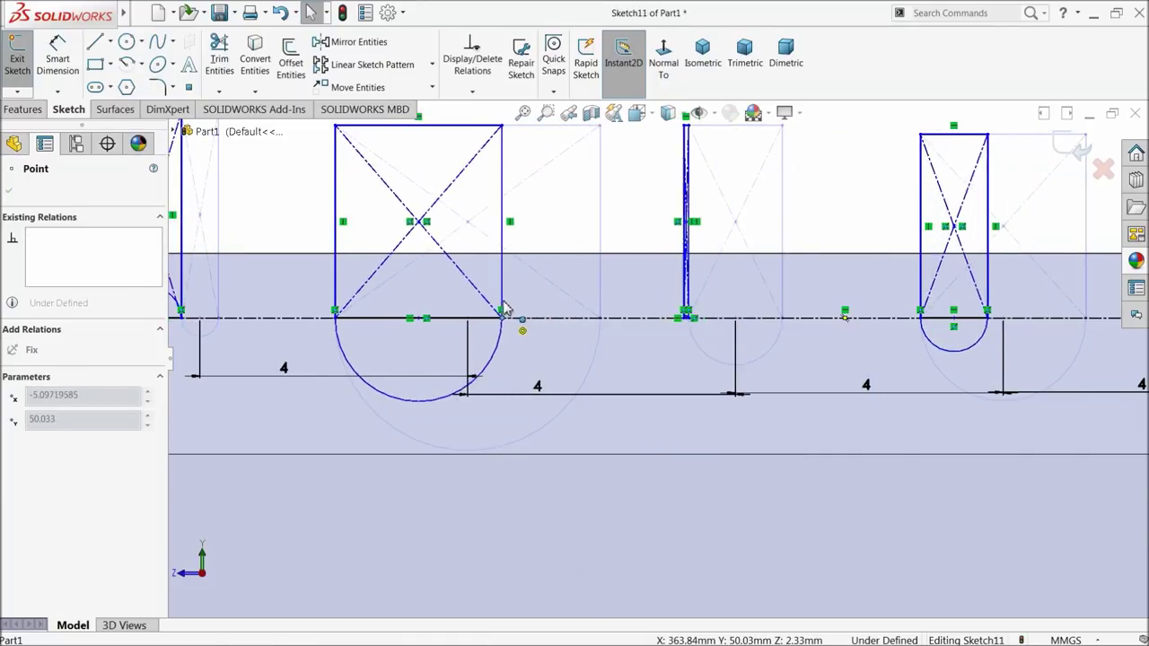
left_click_drag(505, 309, 536, 316)
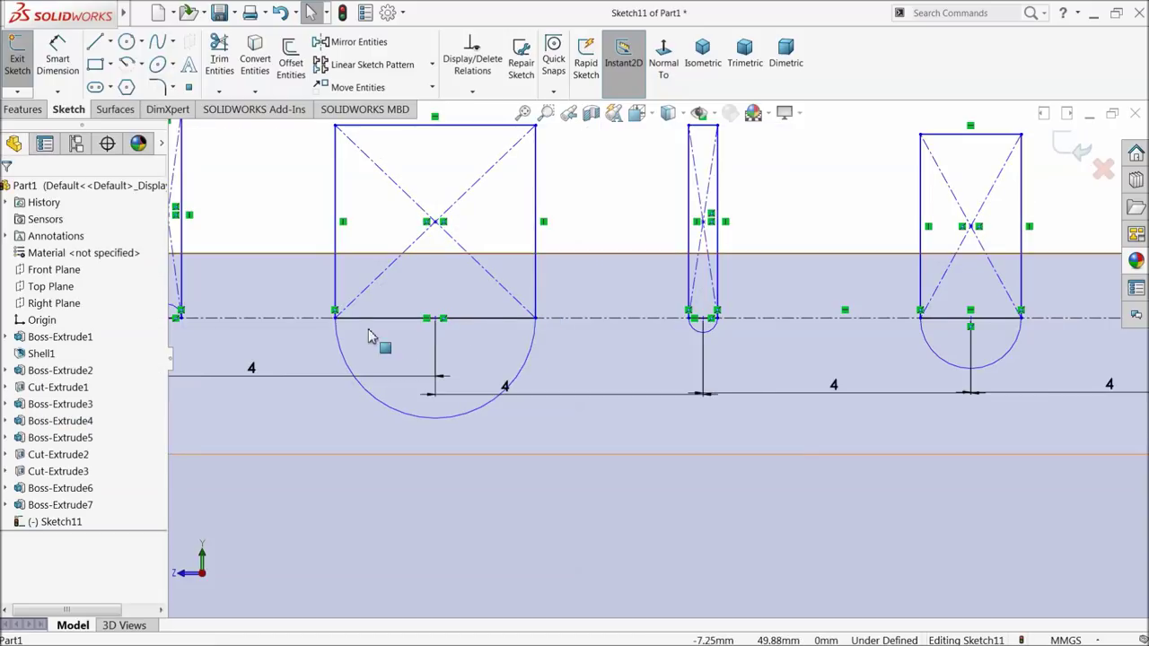
left_click_drag(336, 318, 410, 318)
scroll(992, 363, "up", 3)
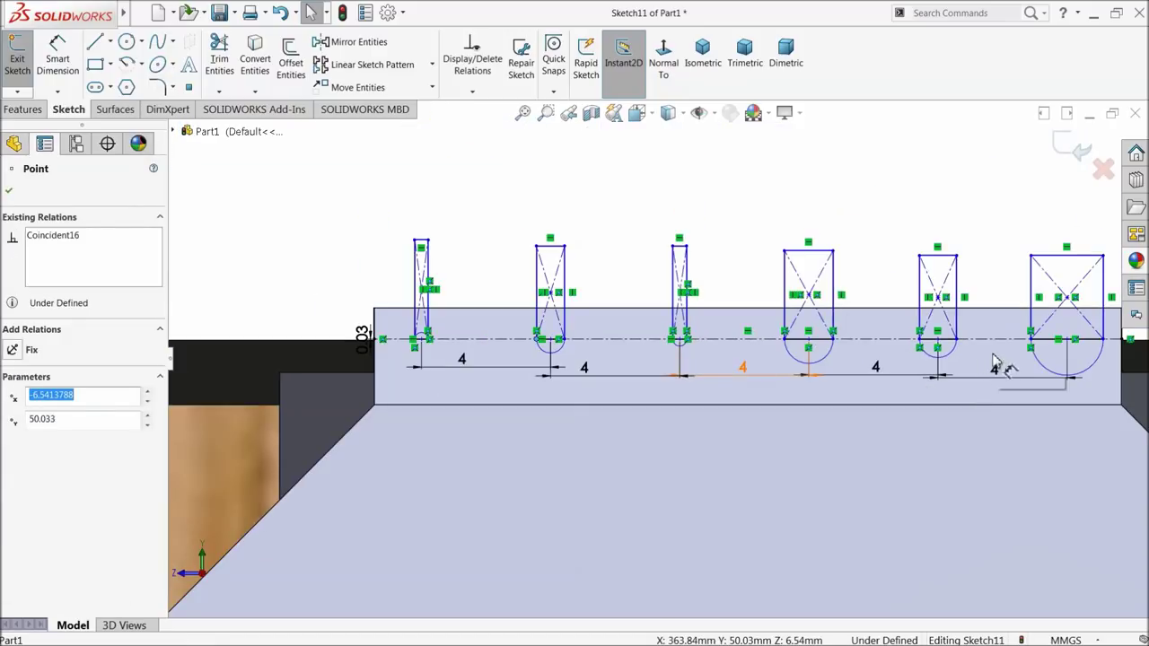
scroll(992, 363, "down", 3)
left_click_drag(862, 332, 895, 320)
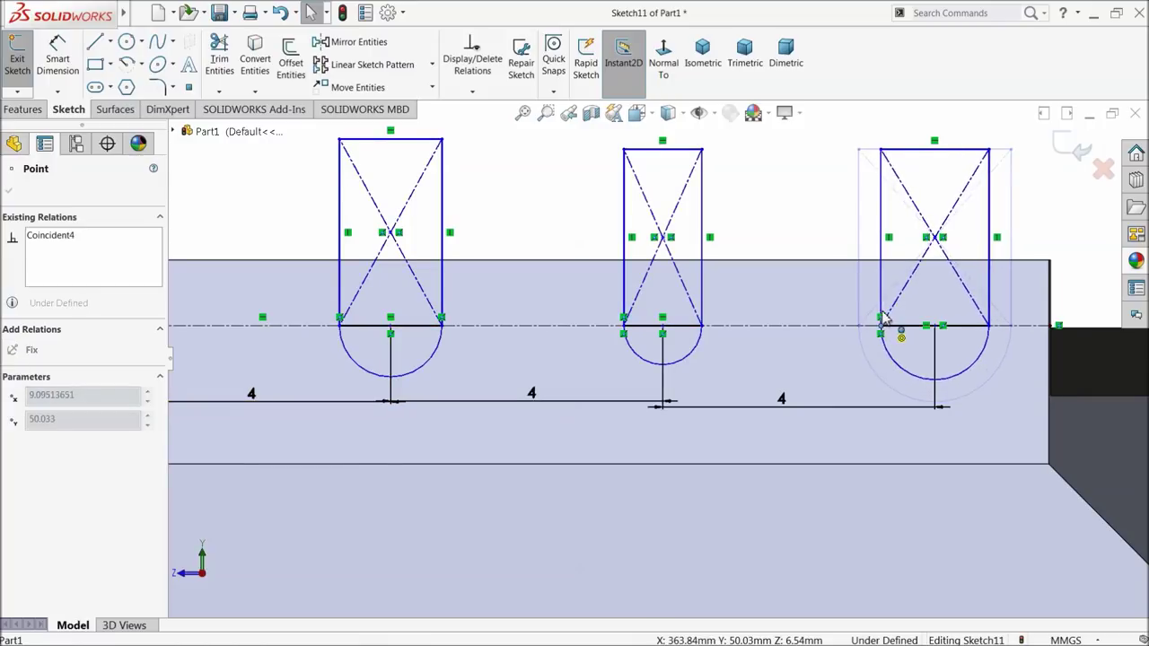
Step: Dimension the right slot's arc radius, correcting it to 0.6
left_click(56, 56)
scroll(692, 257, "up", 2)
scroll(866, 385, "down", 3)
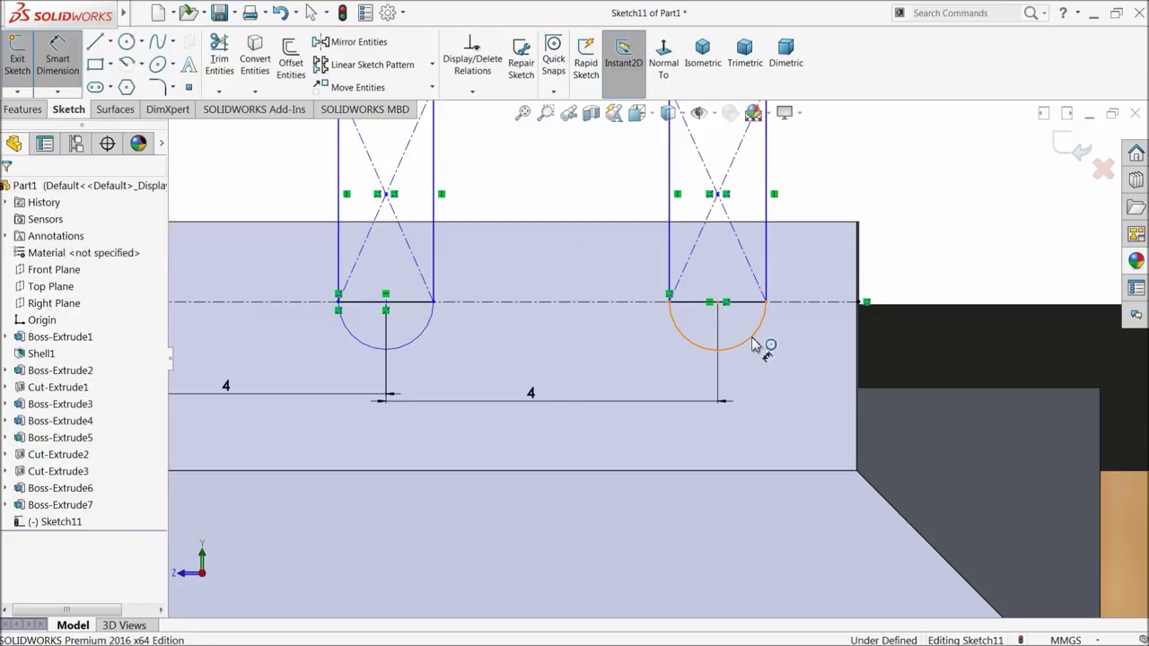
left_click(761, 348)
left_click(776, 384)
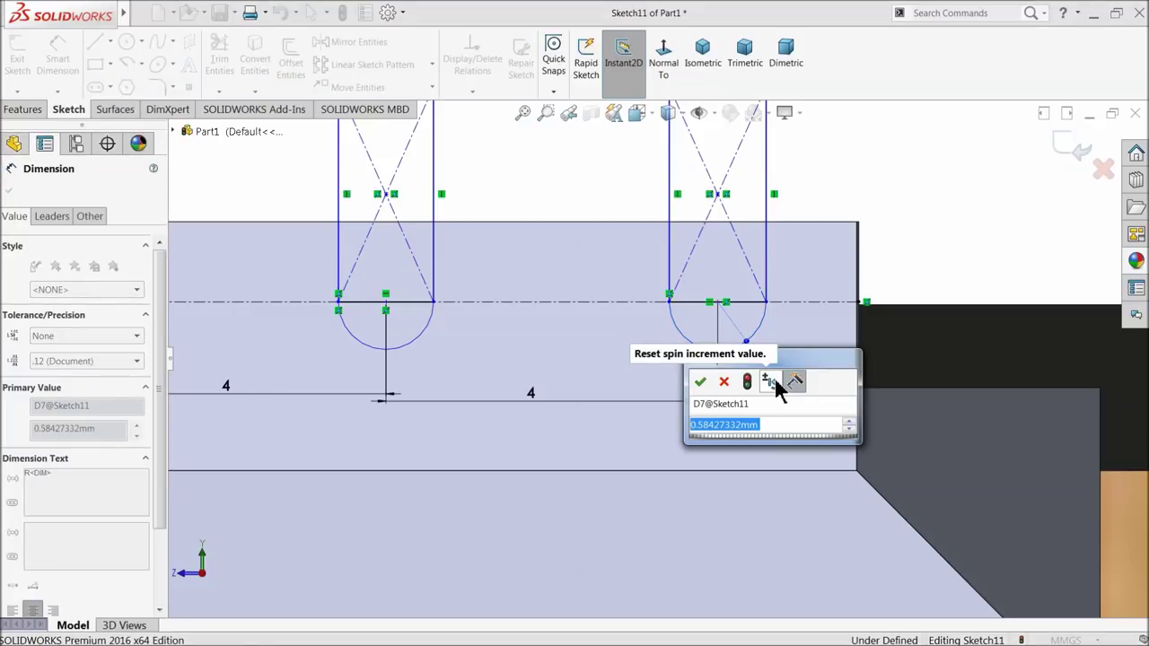
type("2.4")
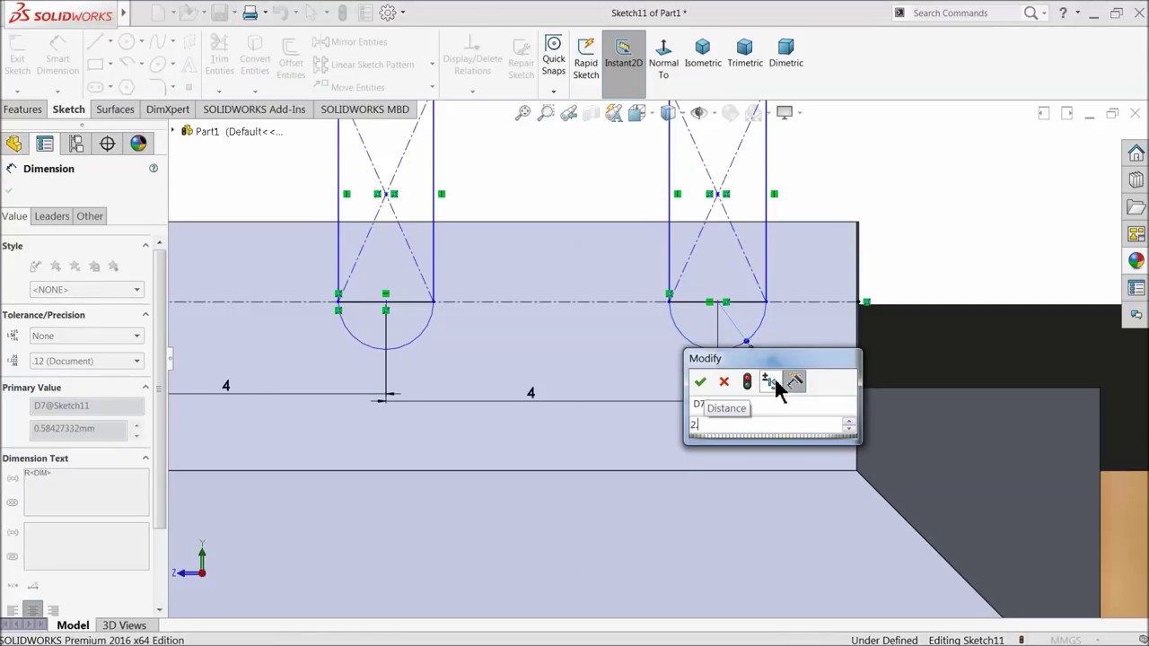
key("Return")
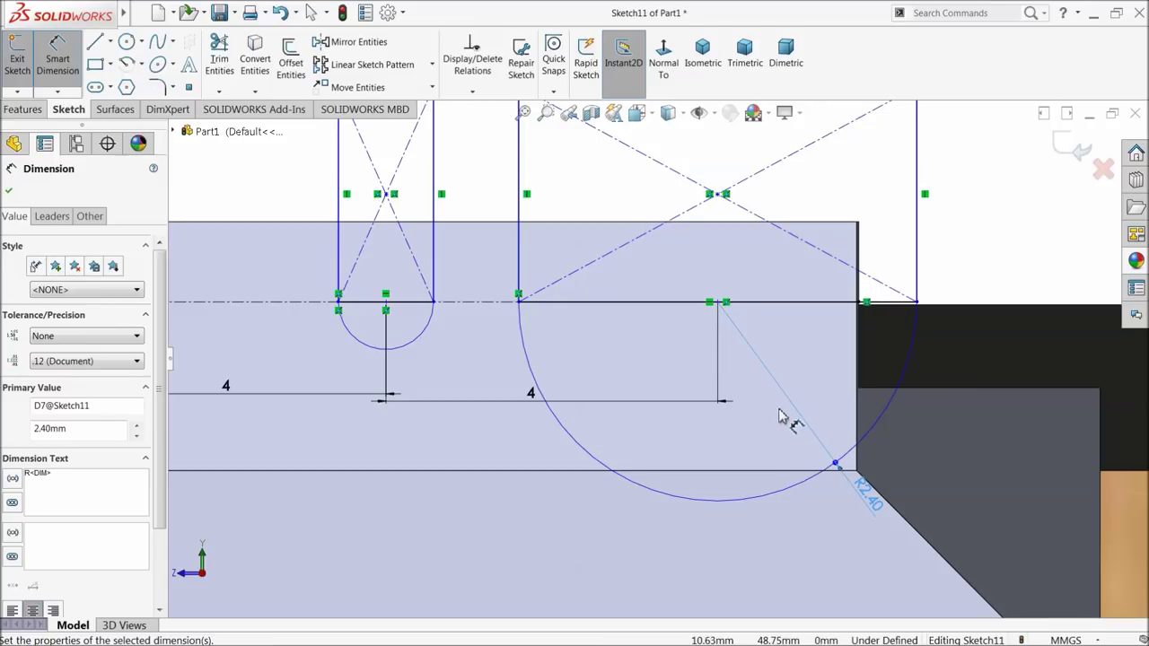
left_click(863, 499)
type("0.6")
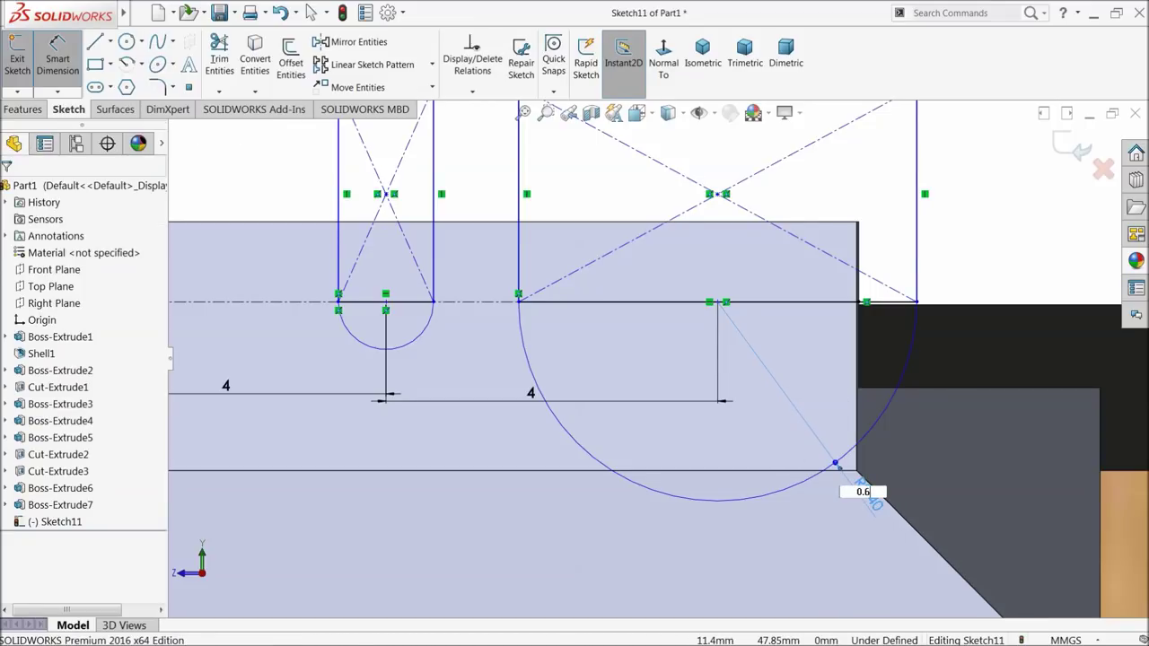
key("Return")
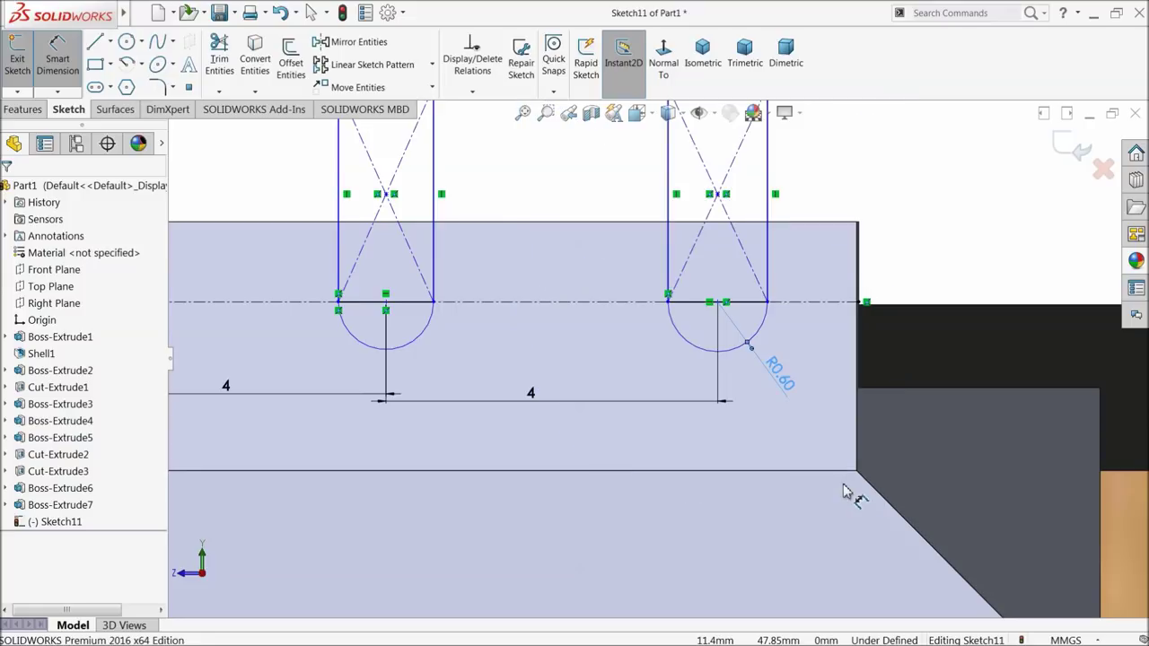
Step: Give the next two slot arcs radii of 0.5 and 0.4
left_click(418, 343)
left_click(435, 350)
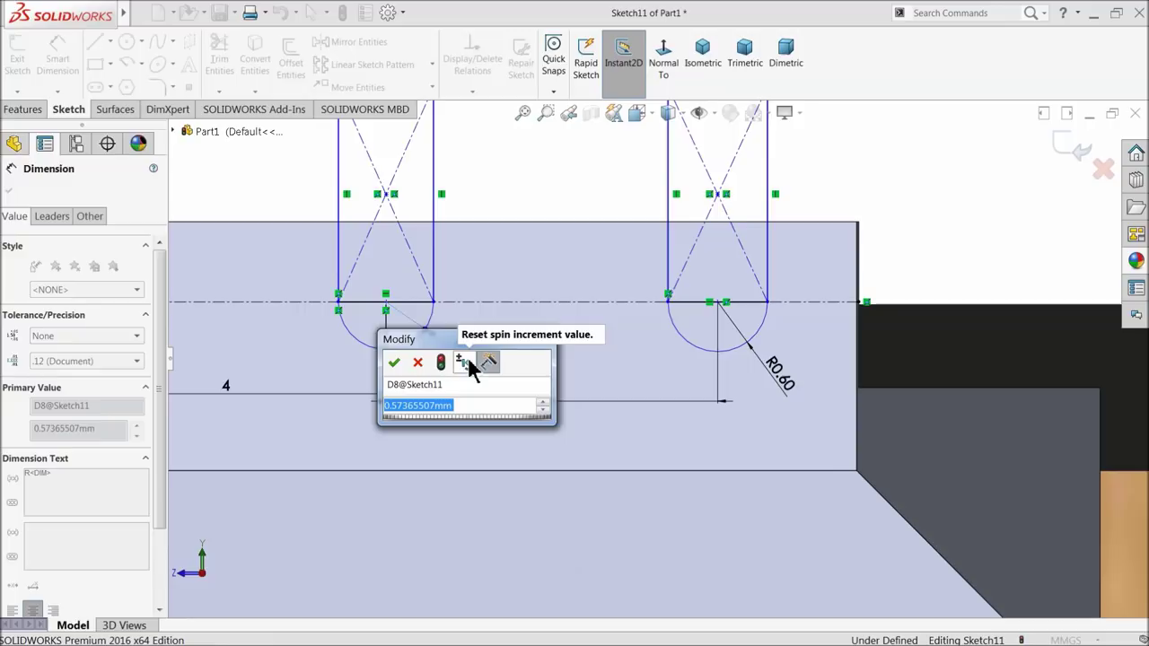
type("0.5")
key("Return")
scroll(439, 366, "up", 3)
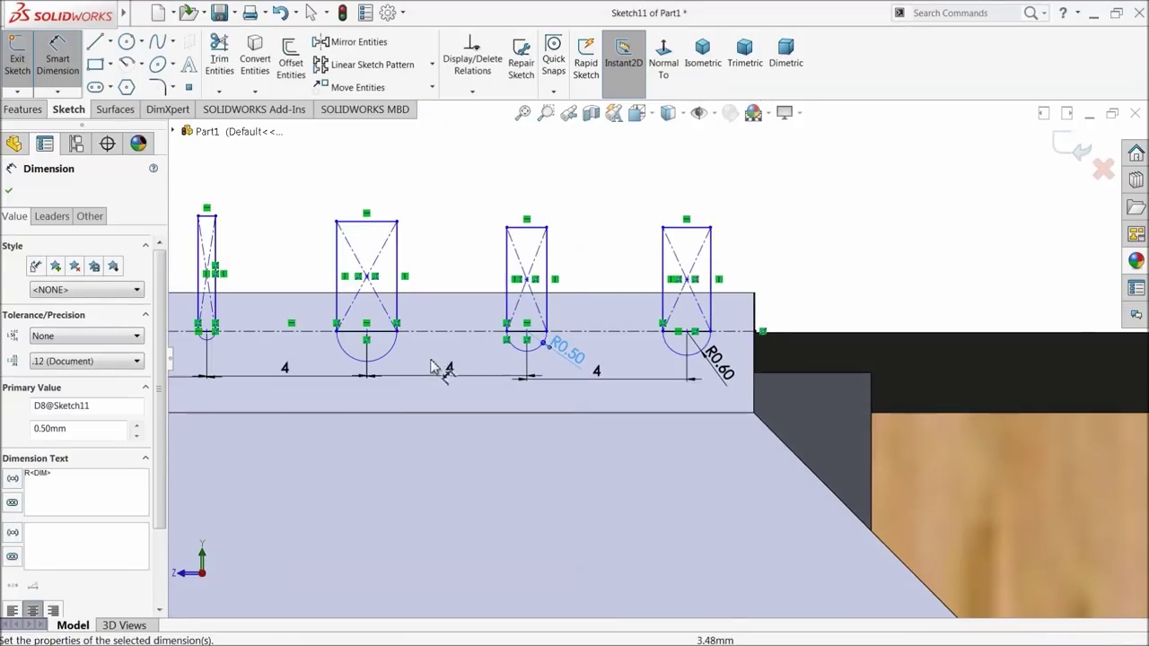
scroll(418, 366, "down", 4)
left_click(536, 367)
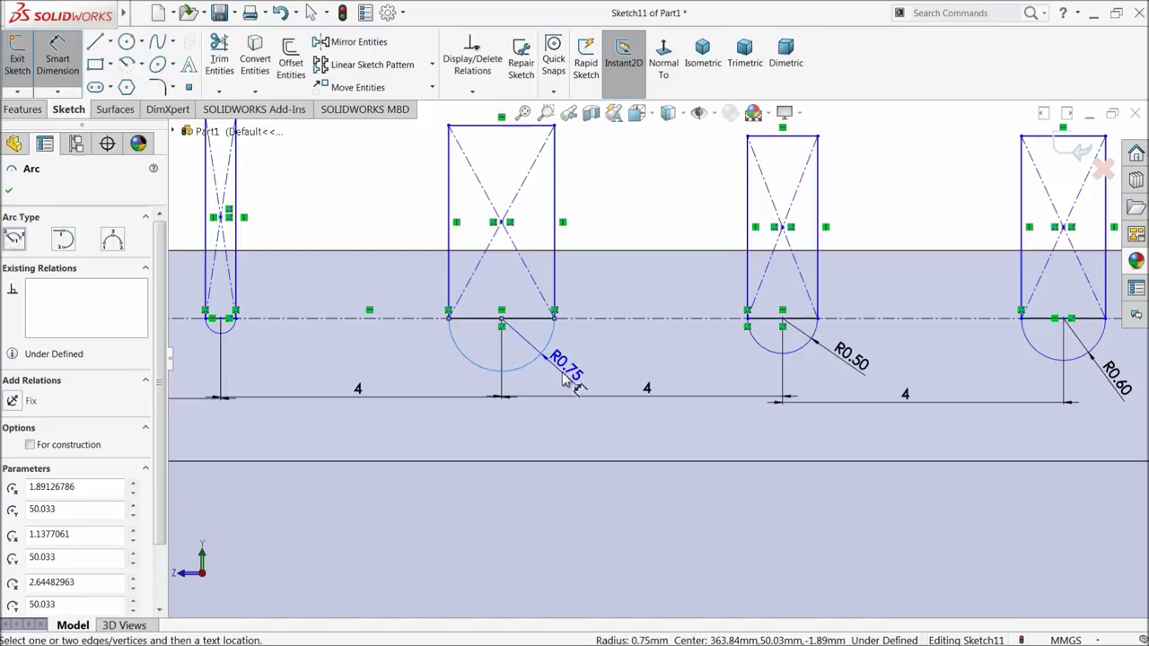
left_click(575, 381)
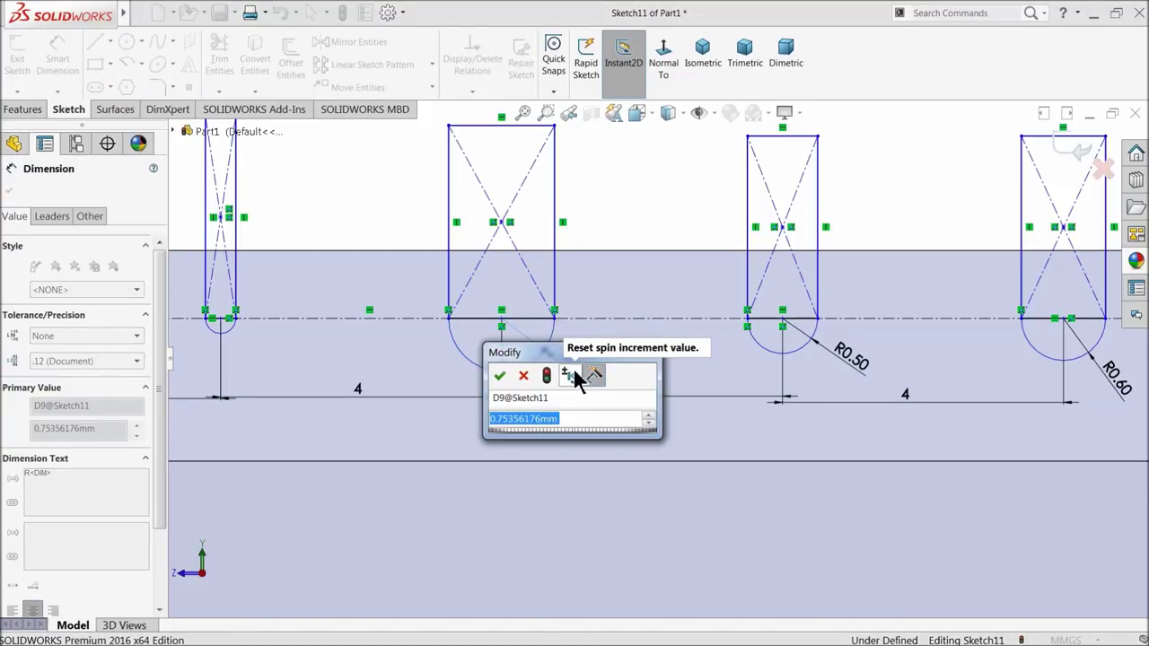
type("0.4")
key("Return")
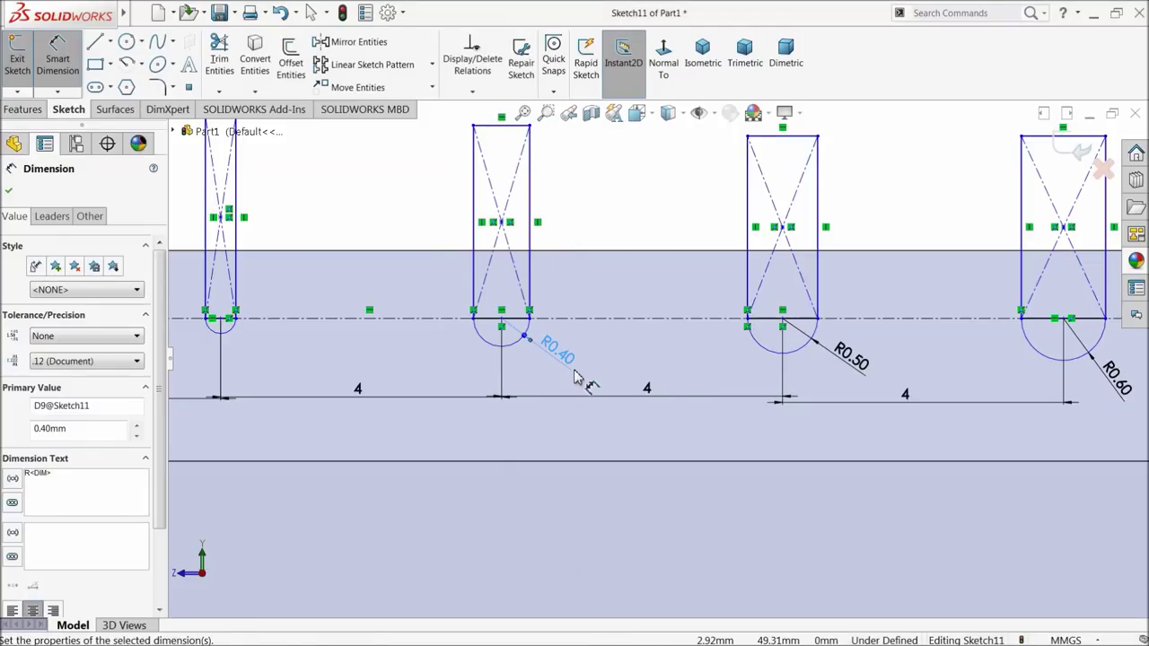
Step: Set the following two slot arc radii to 0.3 and 0.2
left_click(231, 337)
left_click(301, 376)
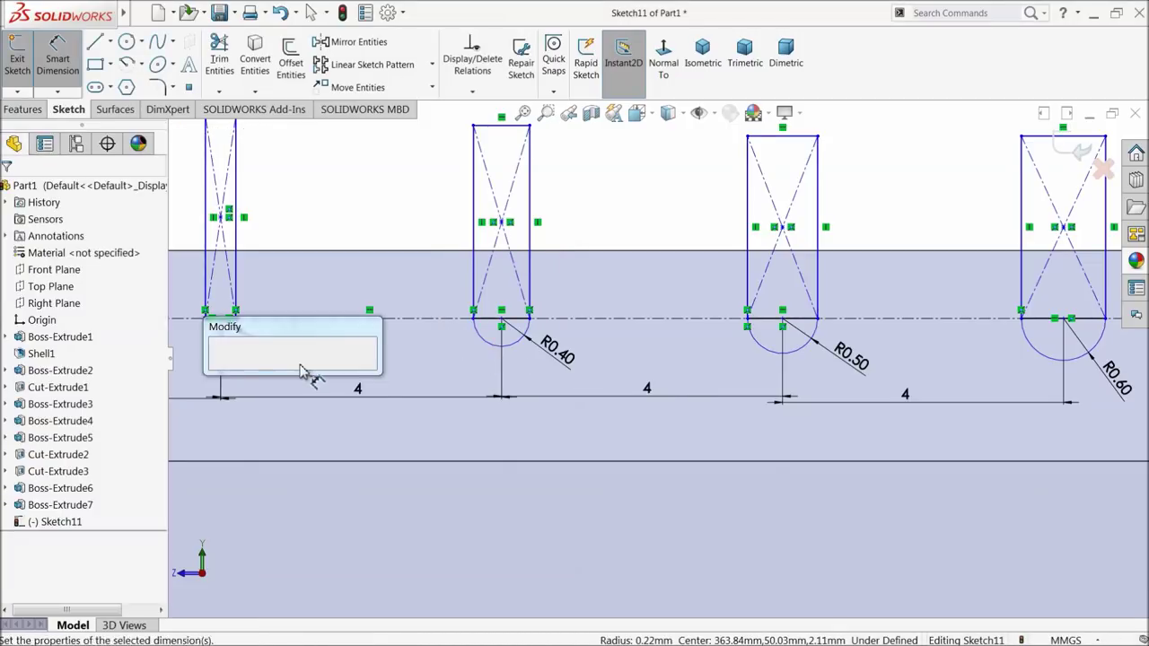
type("0.3")
key("Return")
scroll(308, 384, "up", 2)
scroll(341, 359, "down", 5)
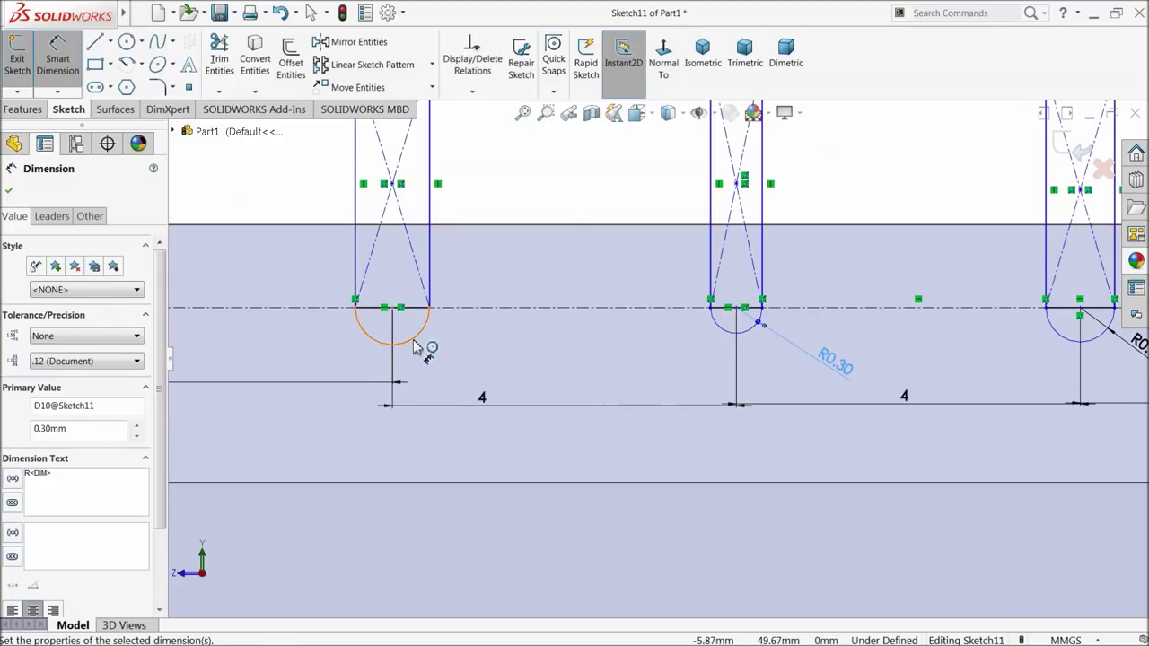
left_click(416, 346)
left_click(457, 377)
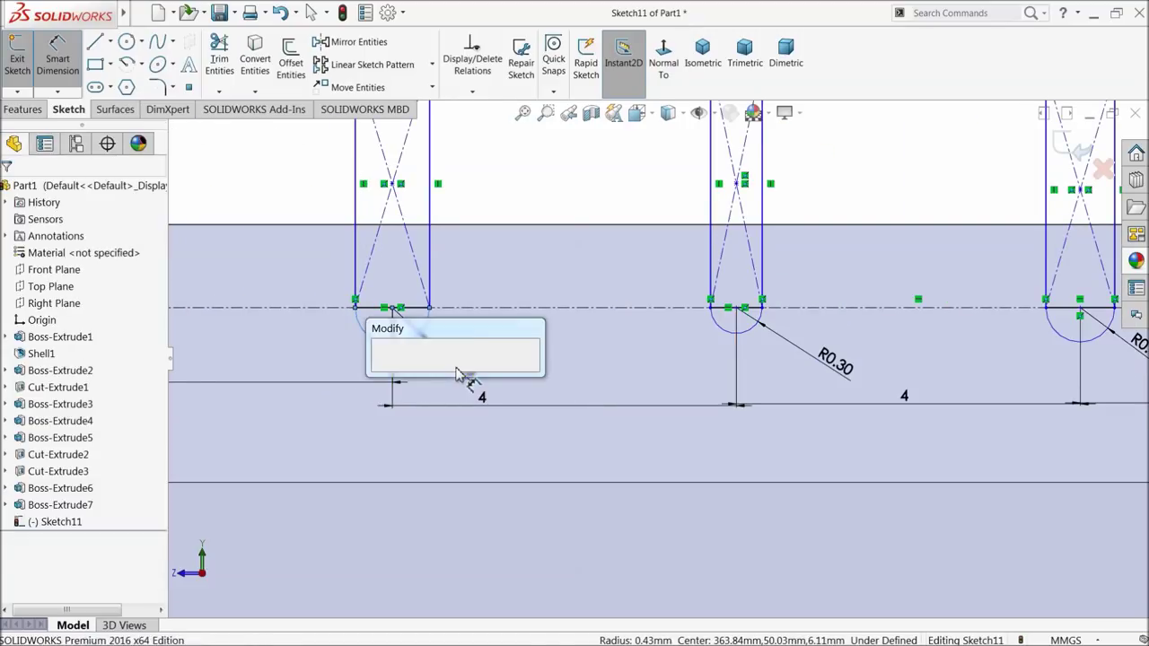
type("0.2")
key("Return")
Step: Flip the smallest slot's arc below the centreline and give it a 0.1 radius
scroll(467, 380, "up", 2)
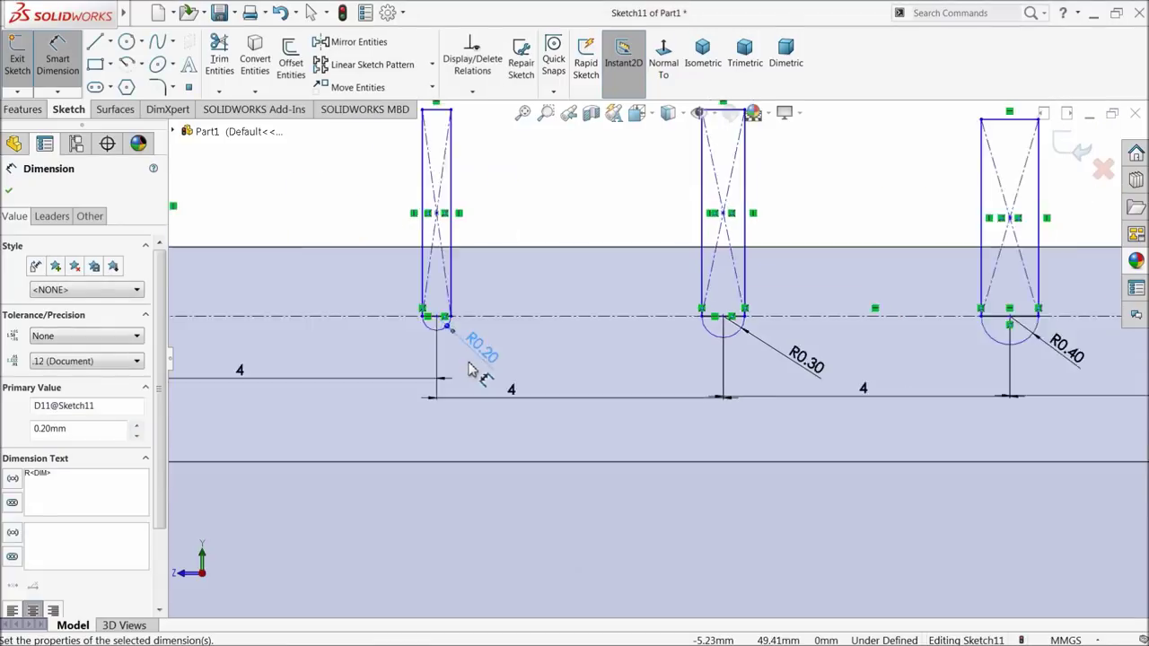
scroll(474, 372, "up", 3)
scroll(467, 390, "up", 1)
scroll(422, 374, "down", 1)
scroll(422, 374, "down", 4)
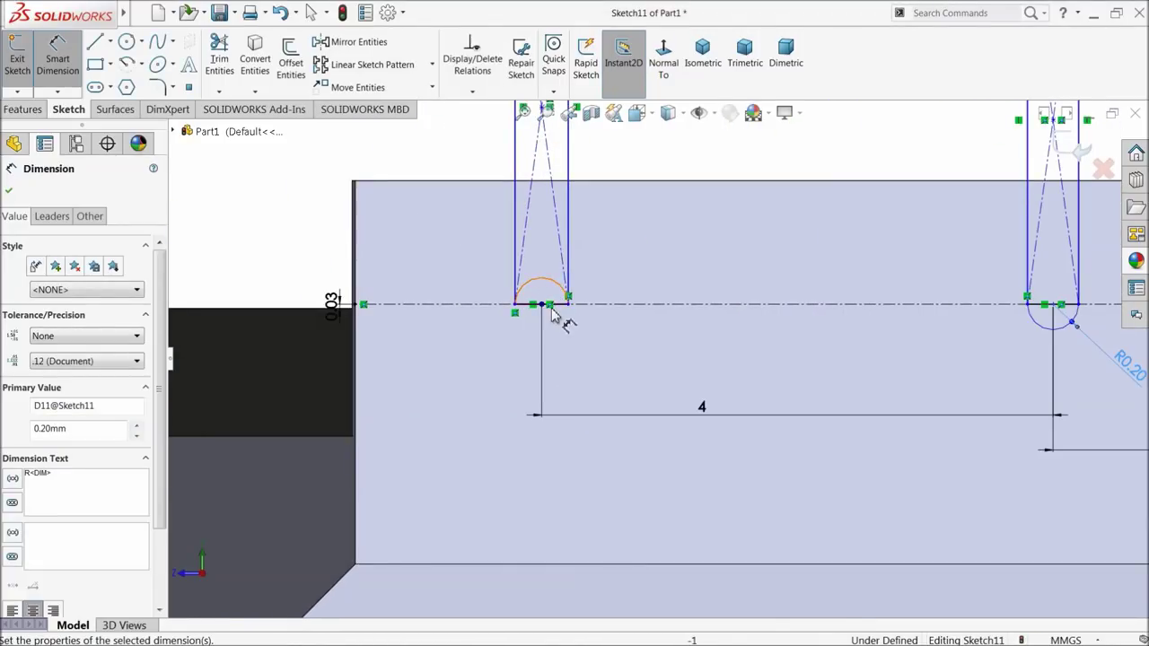
left_click(9, 190)
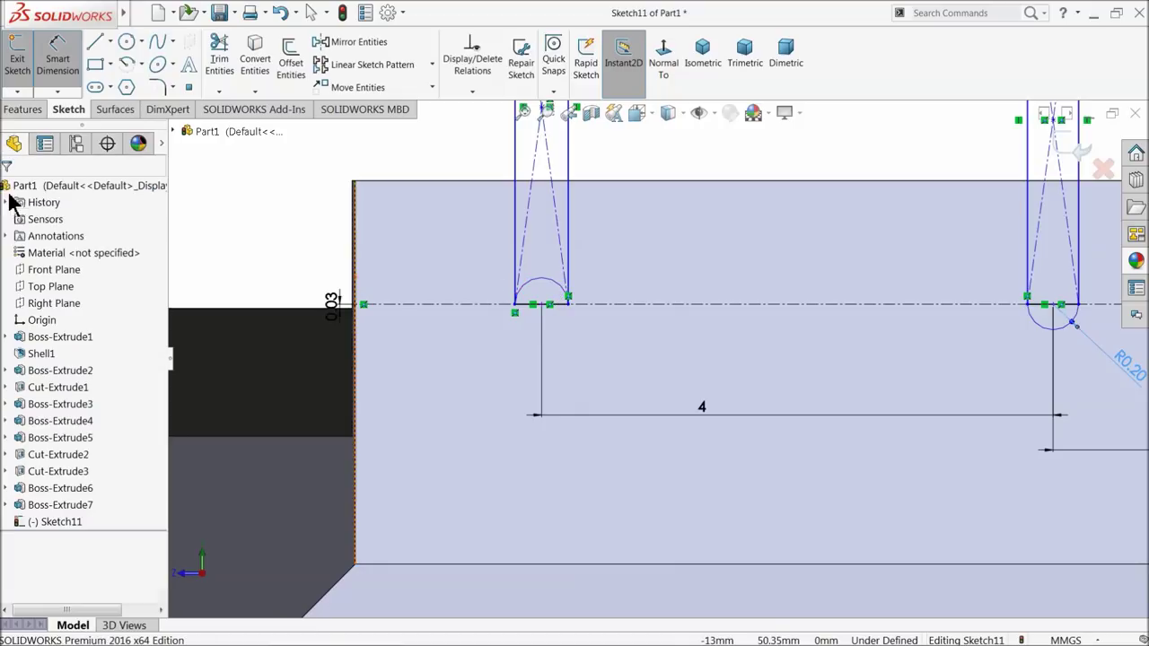
scroll(616, 304, "down", 2)
left_click_drag(437, 313, 543, 318)
left_click(58, 65)
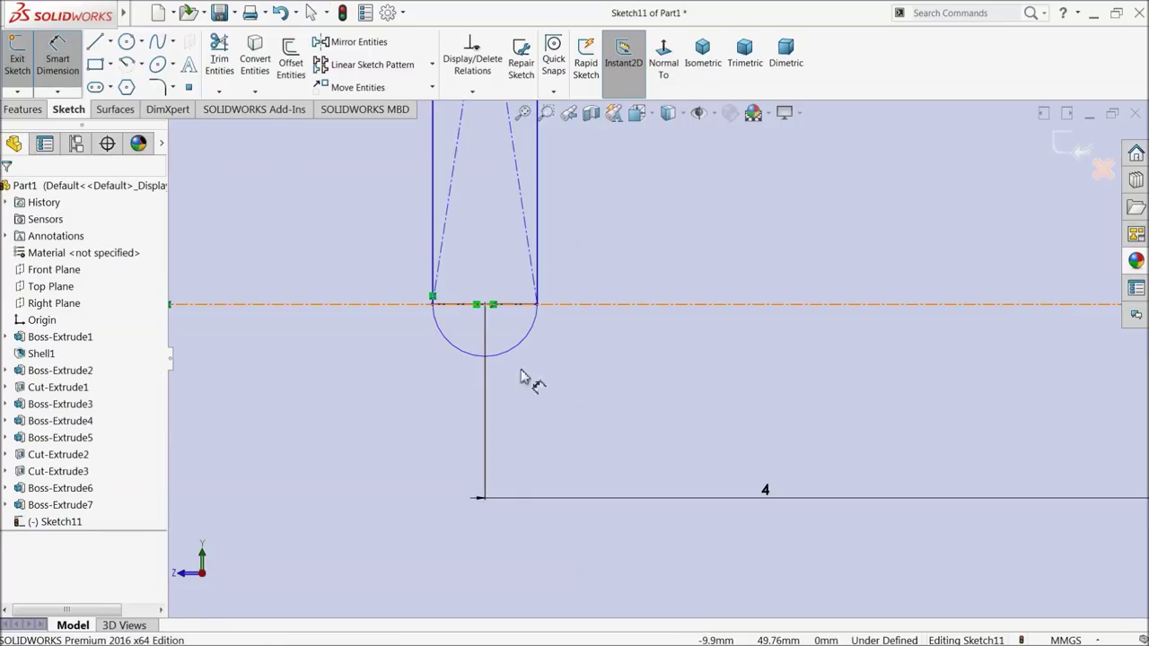
left_click(520, 352)
left_click(584, 384)
type("0.1")
key("Return")
Step: Dimension the last slot's midpoint 1.9 mm from the part's end edge
scroll(592, 384, "up", 3)
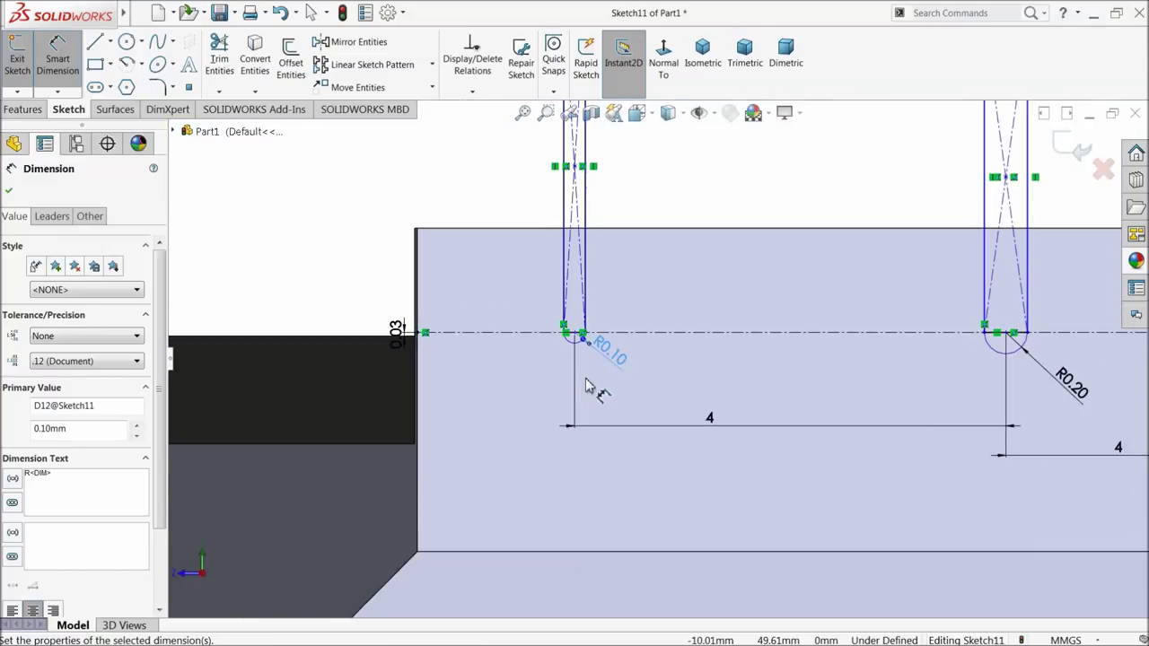
scroll(589, 386, "up", 2)
scroll(588, 386, "up", 2)
scroll(685, 398, "up", 2)
scroll(1013, 387, "down", 2)
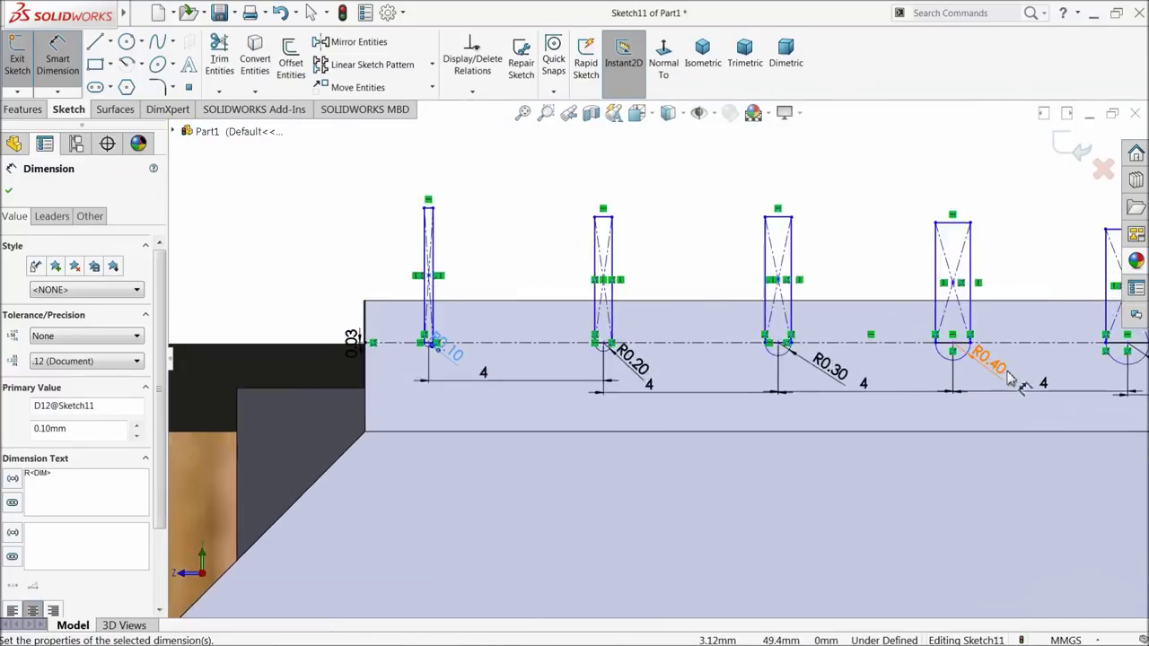
scroll(1002, 384, "down", 1)
scroll(998, 388, "up", 2)
scroll(996, 388, "down", 1)
scroll(1000, 385, "up", 1)
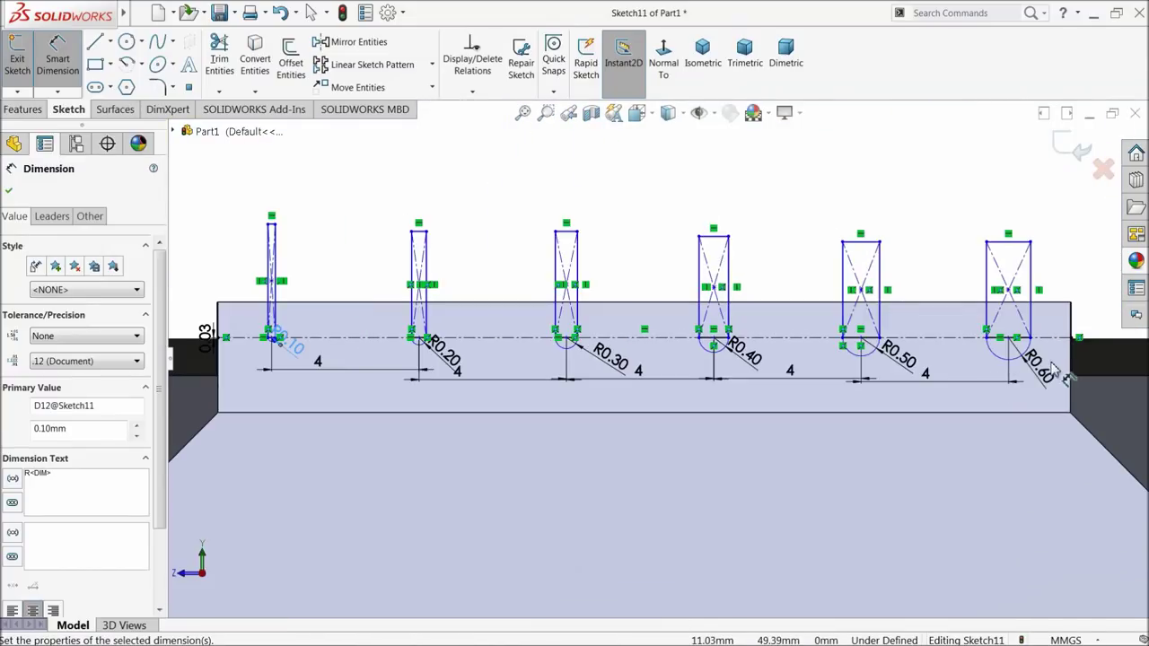
scroll(994, 368, "down", 5)
left_click(752, 297)
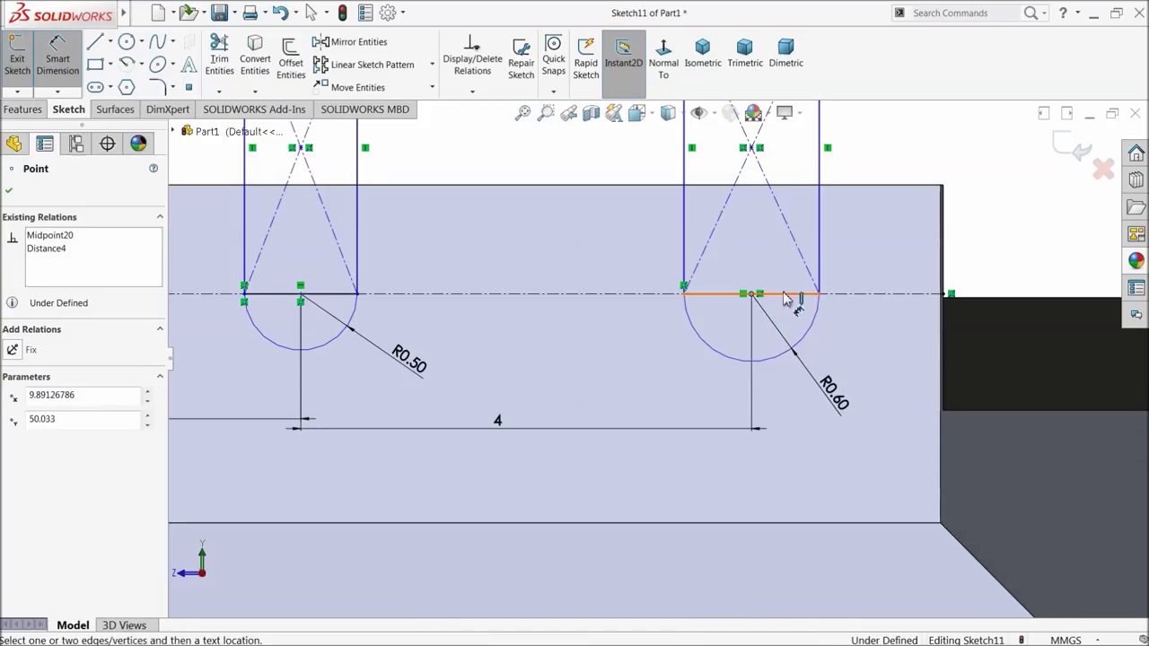
left_click(942, 220)
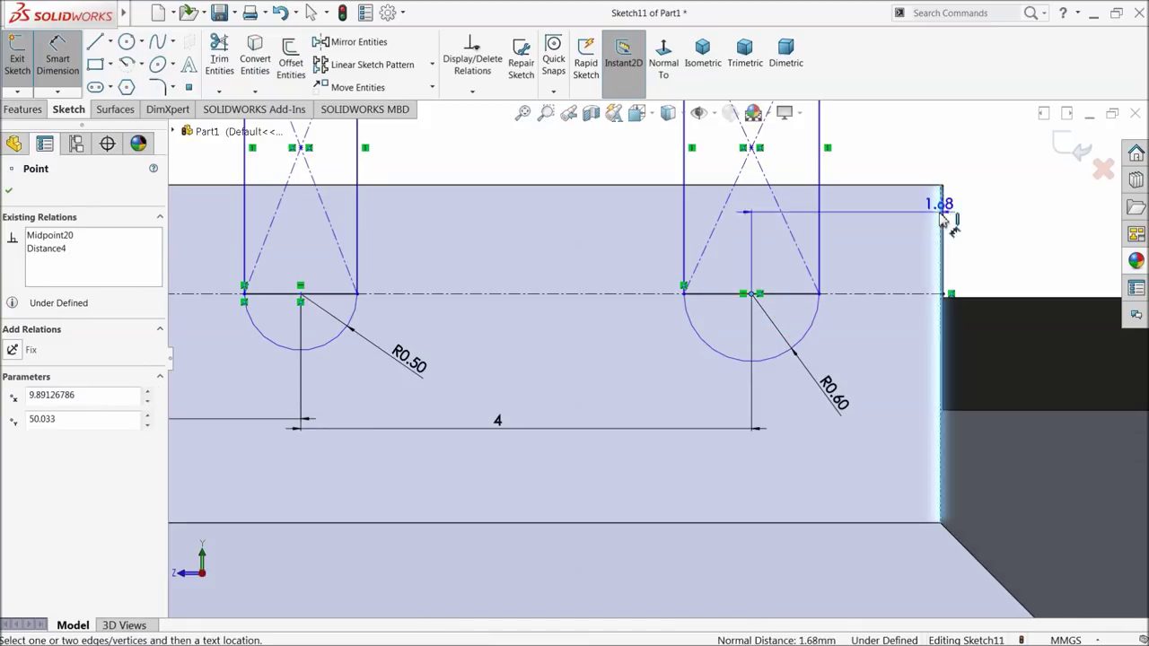
left_click(882, 142)
type("1.9")
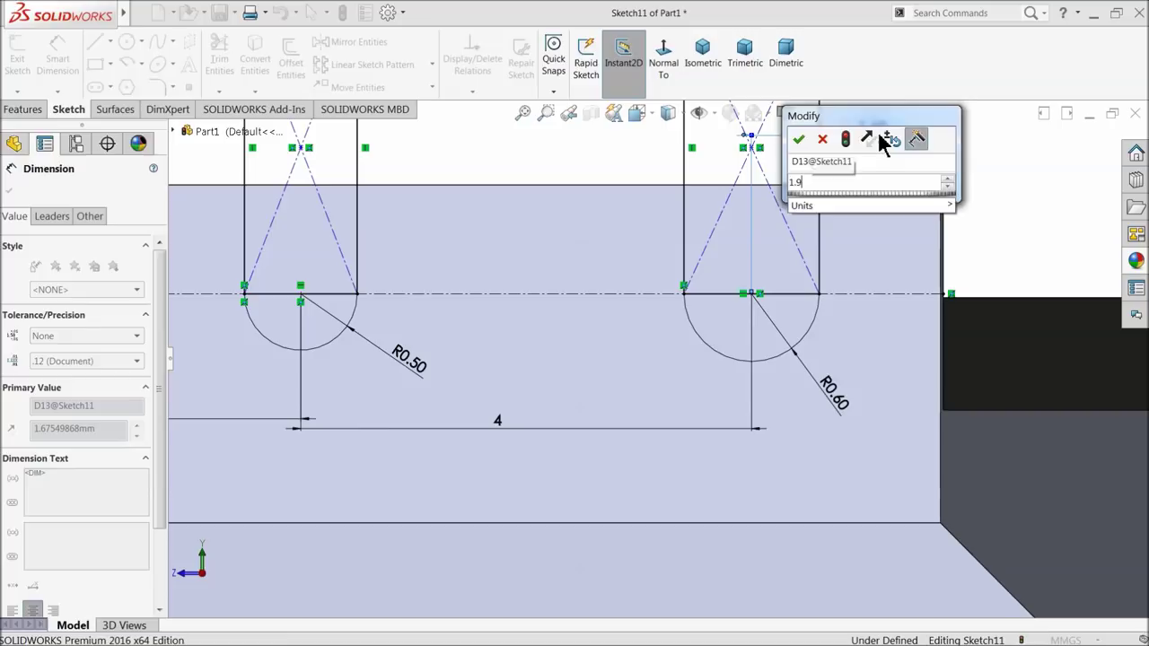
key("Return")
scroll(802, 385, "up", 3)
scroll(607, 418, "up", 3)
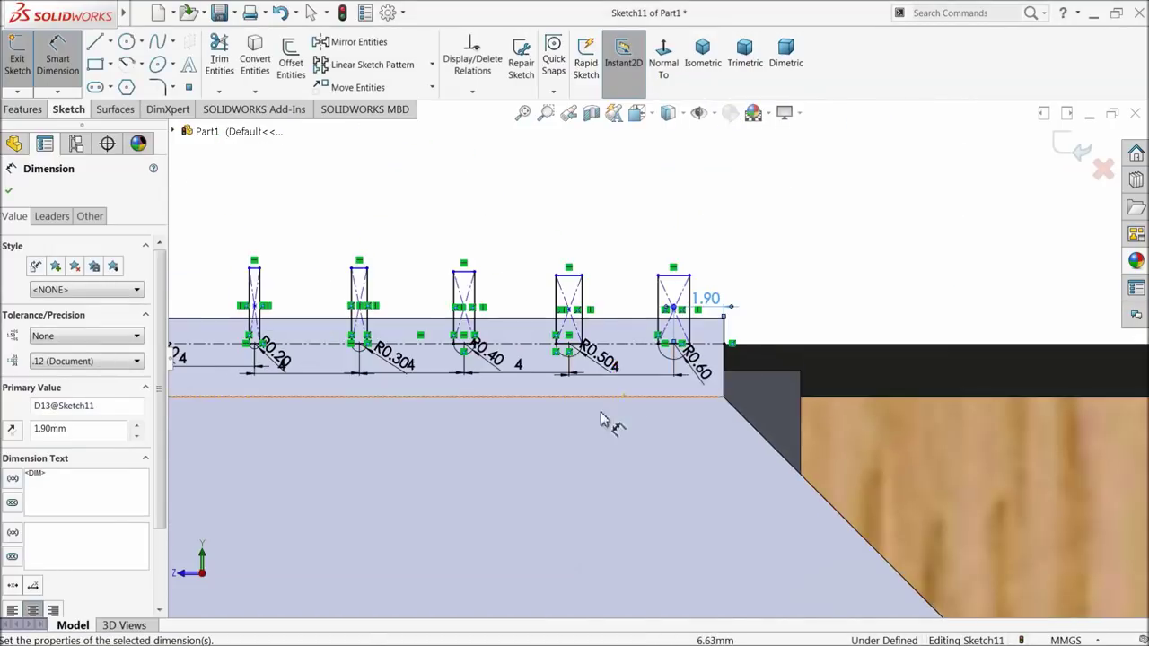
scroll(475, 385, "up", 3)
scroll(617, 359, "up", 2)
scroll(679, 390, "down", 2)
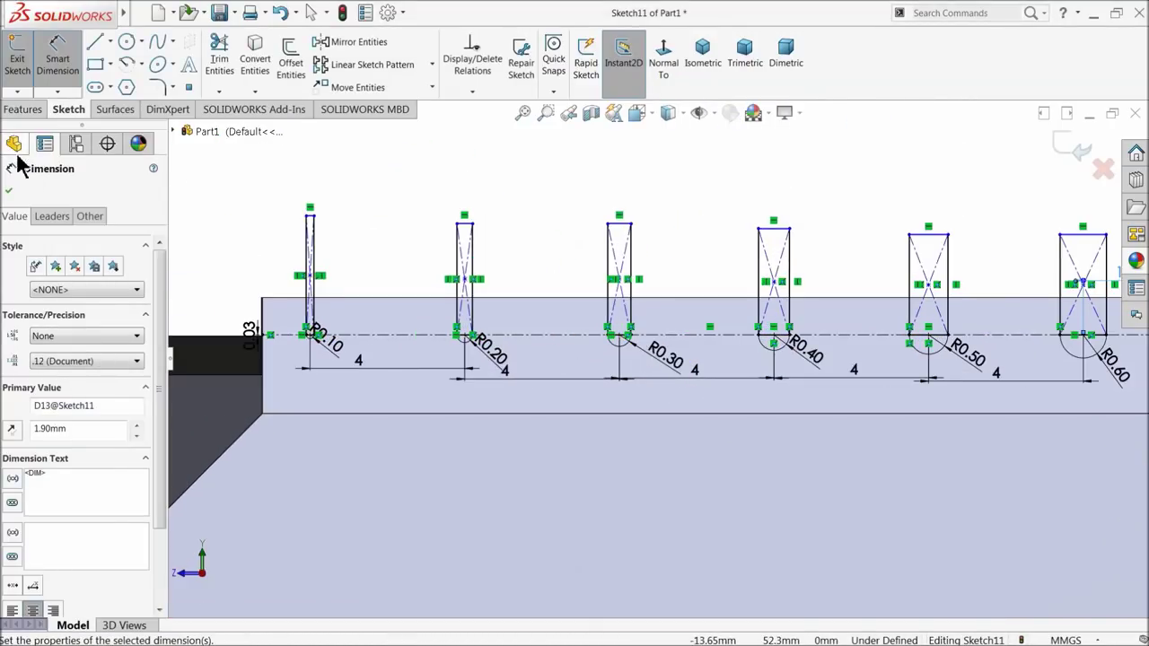
left_click(21, 112)
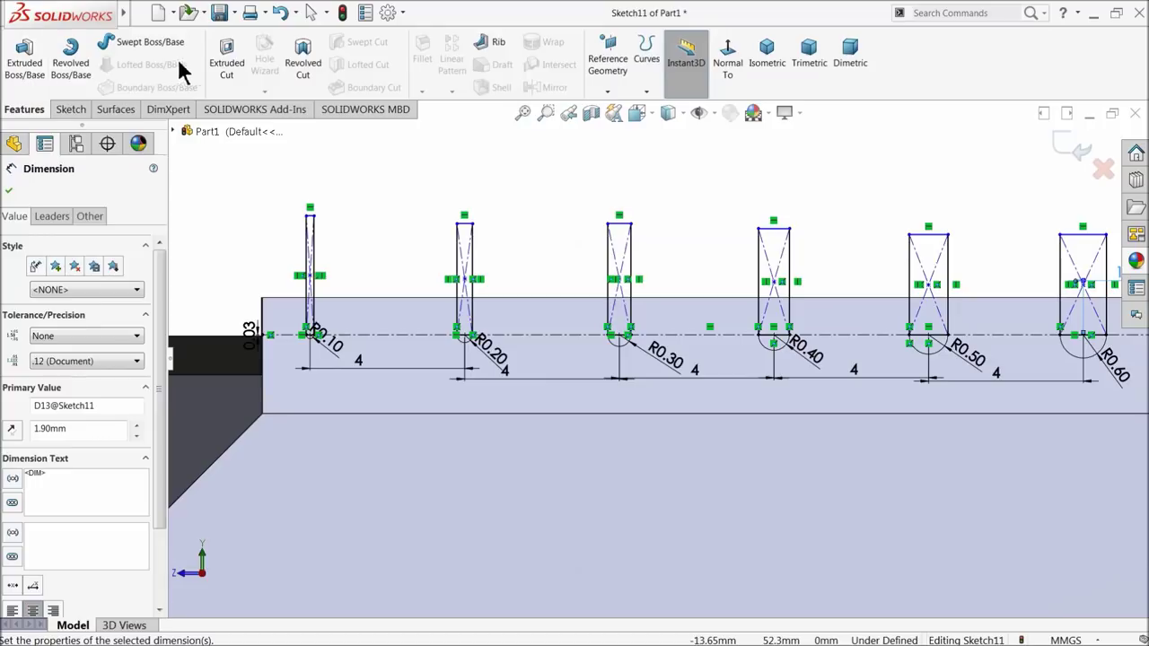
Step: Start a Cut-Extrude and select the first R0.10 slot's regions, including its rounded end, as contours
left_click(232, 68)
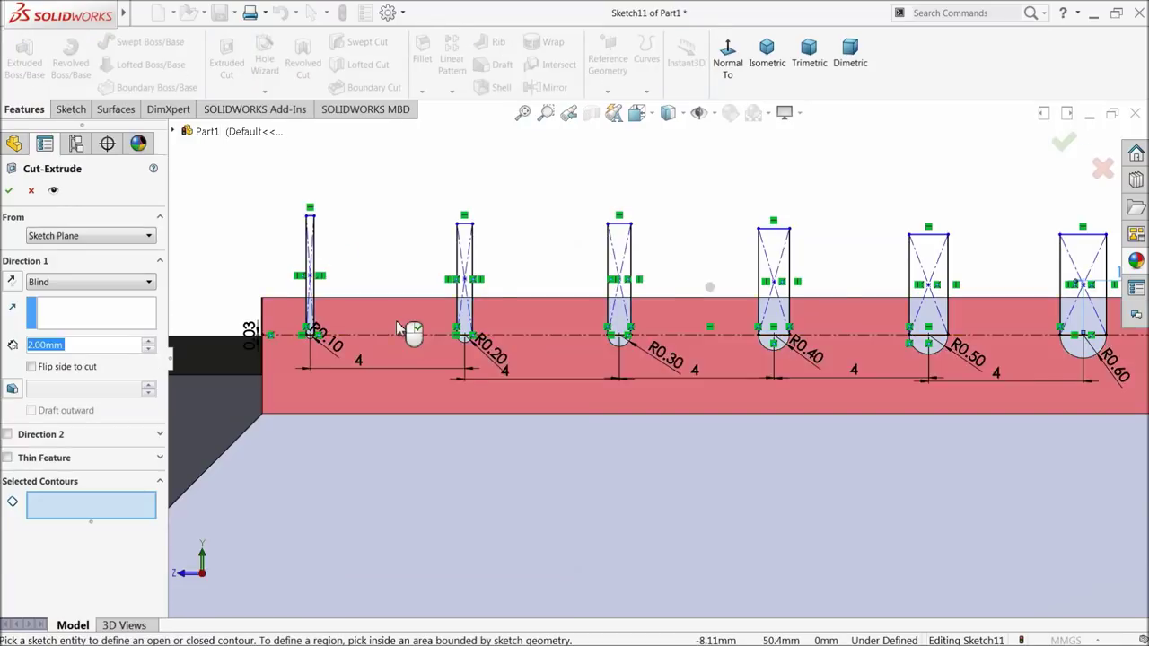
scroll(323, 301, "down", 2)
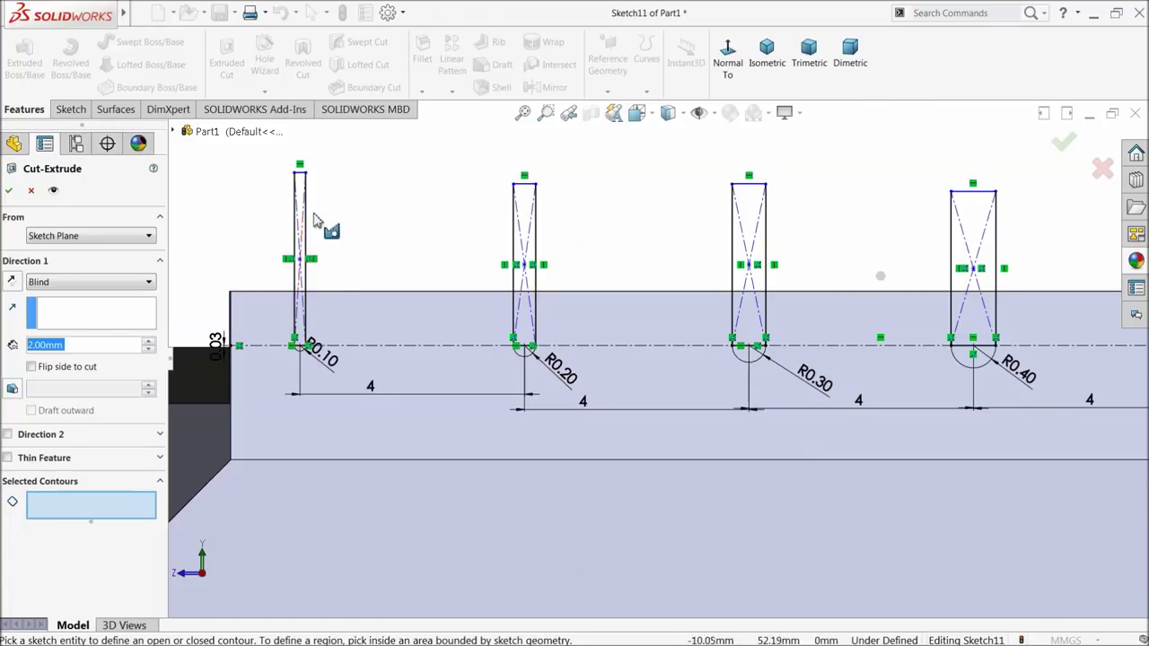
scroll(304, 337, "down", 2)
key("z")
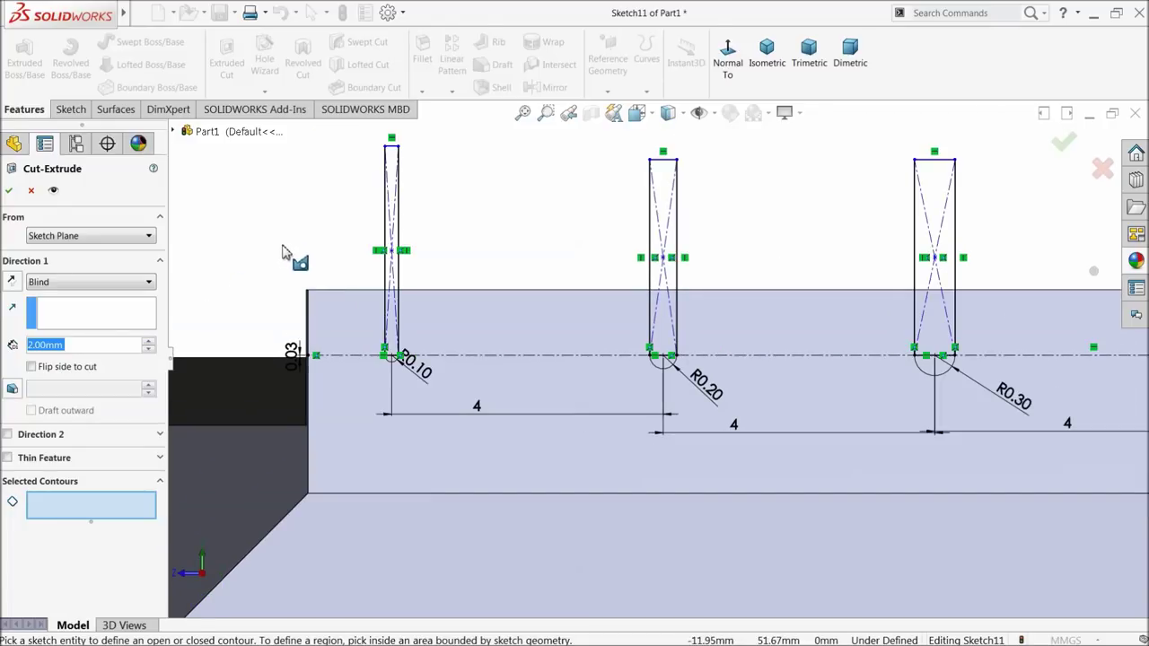
scroll(449, 318, "down", 2)
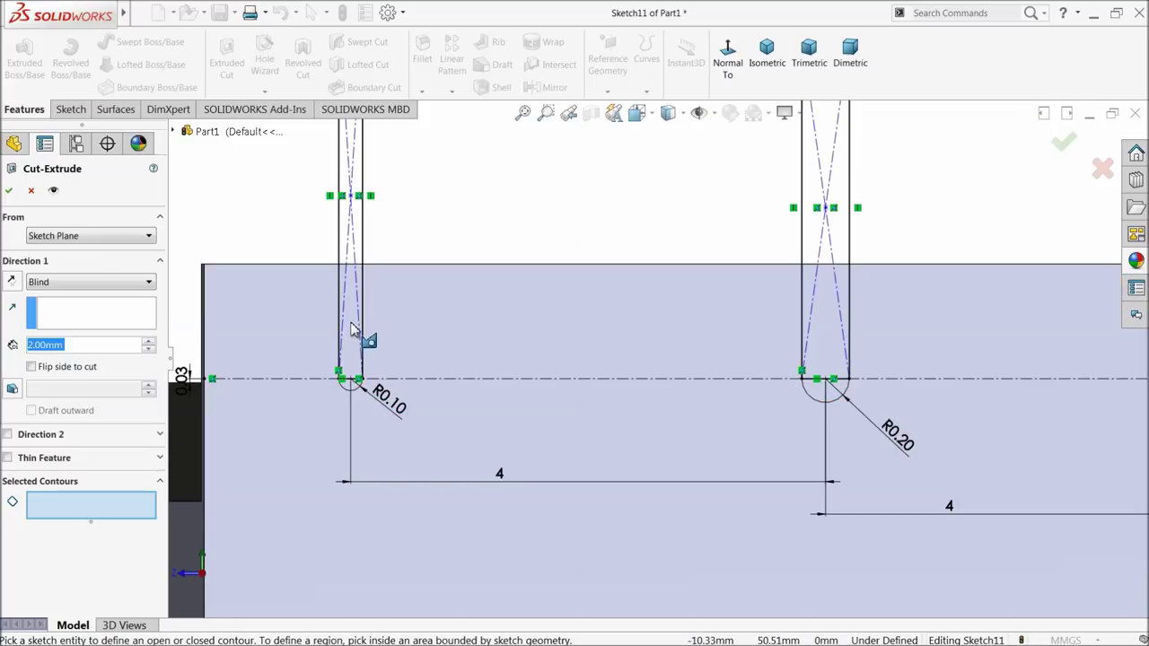
left_click(354, 330)
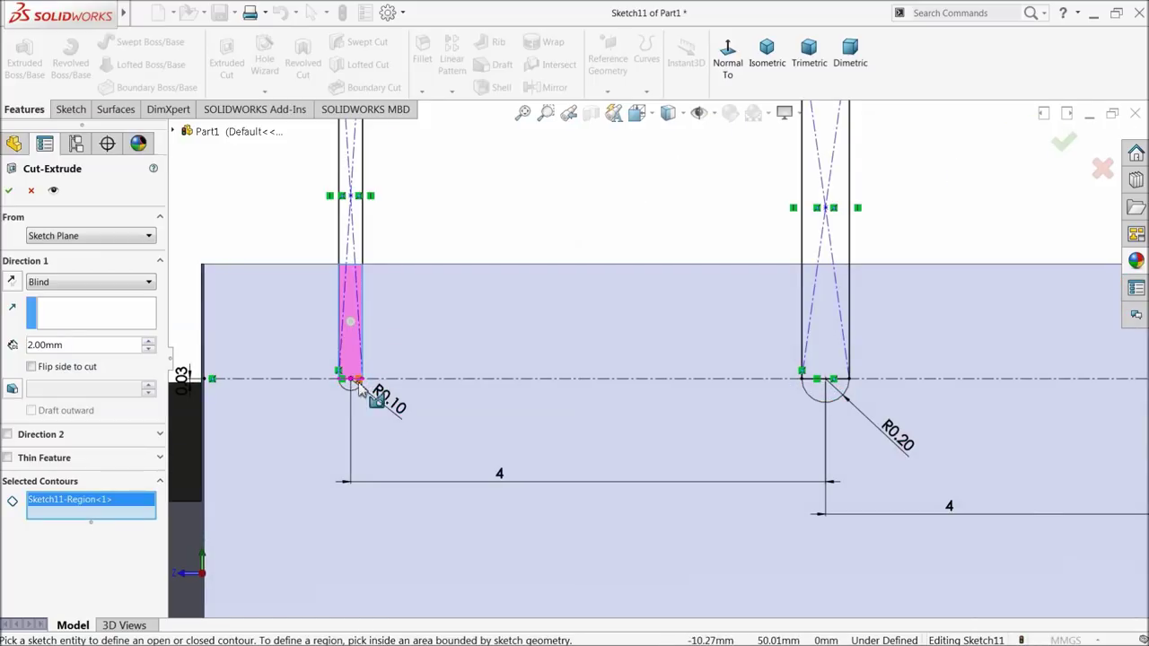
scroll(367, 384, "down", 2)
left_click(430, 386)
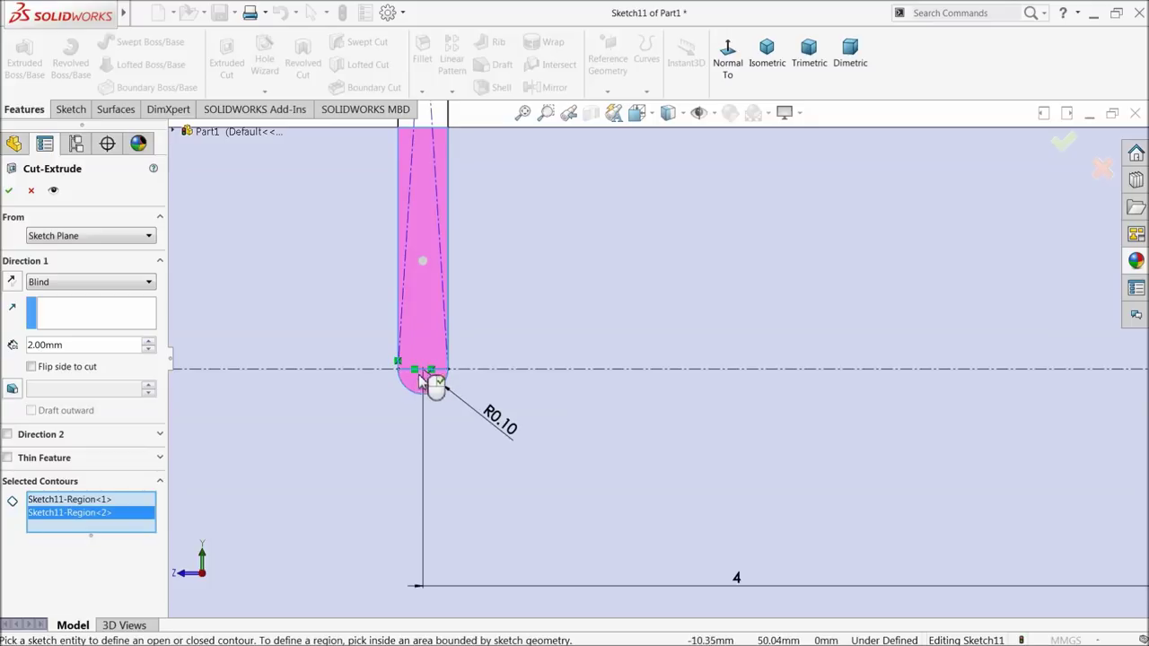
left_click(429, 128)
scroll(461, 359, "up", 2)
scroll(897, 379, "up", 2)
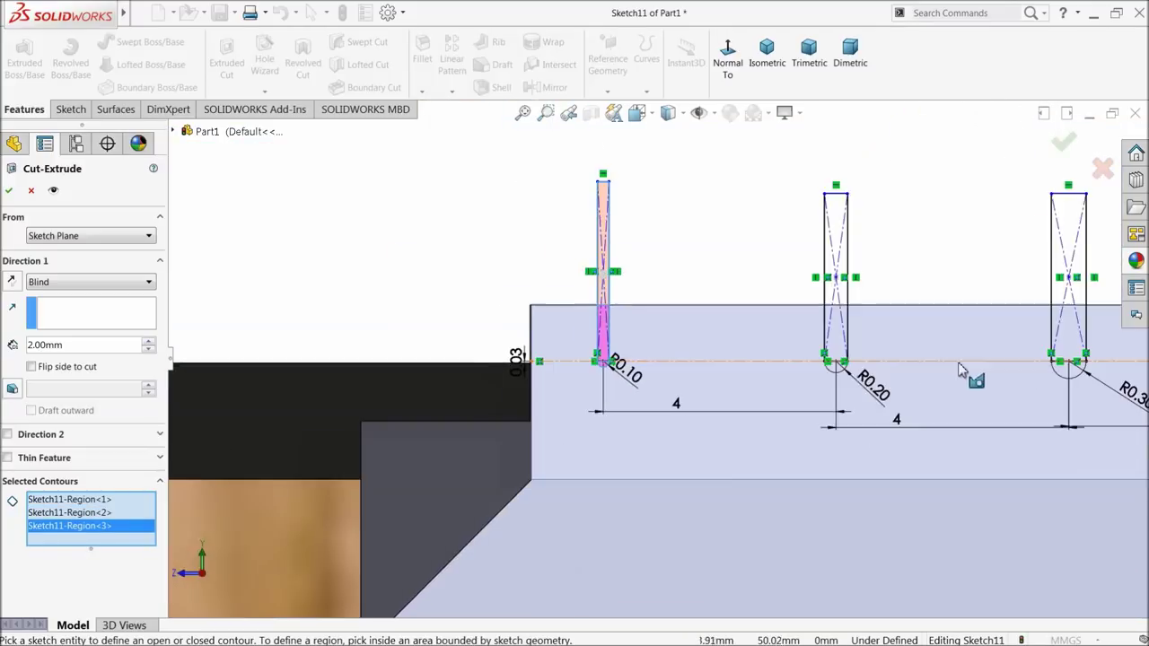
scroll(777, 296, "down", 4)
Step: Add all regions of the R0.20 and R0.30 slots to the selected contours
left_click(555, 234)
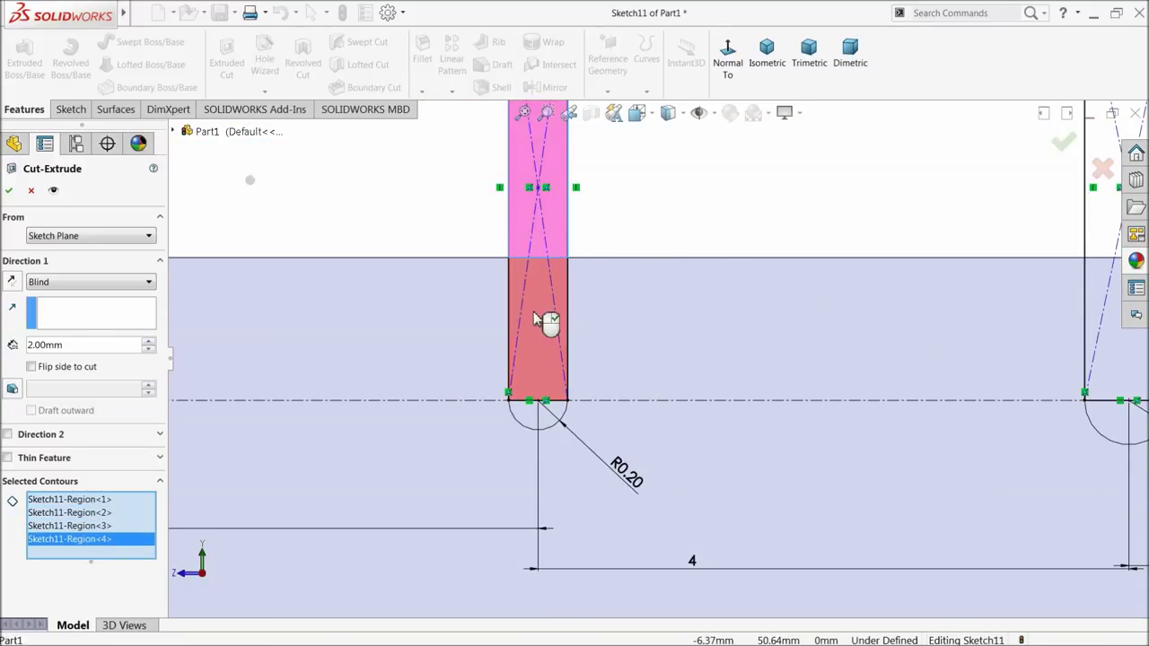
left_click(544, 320)
left_click(552, 413)
scroll(690, 431, "up", 2)
scroll(961, 368, "down", 3)
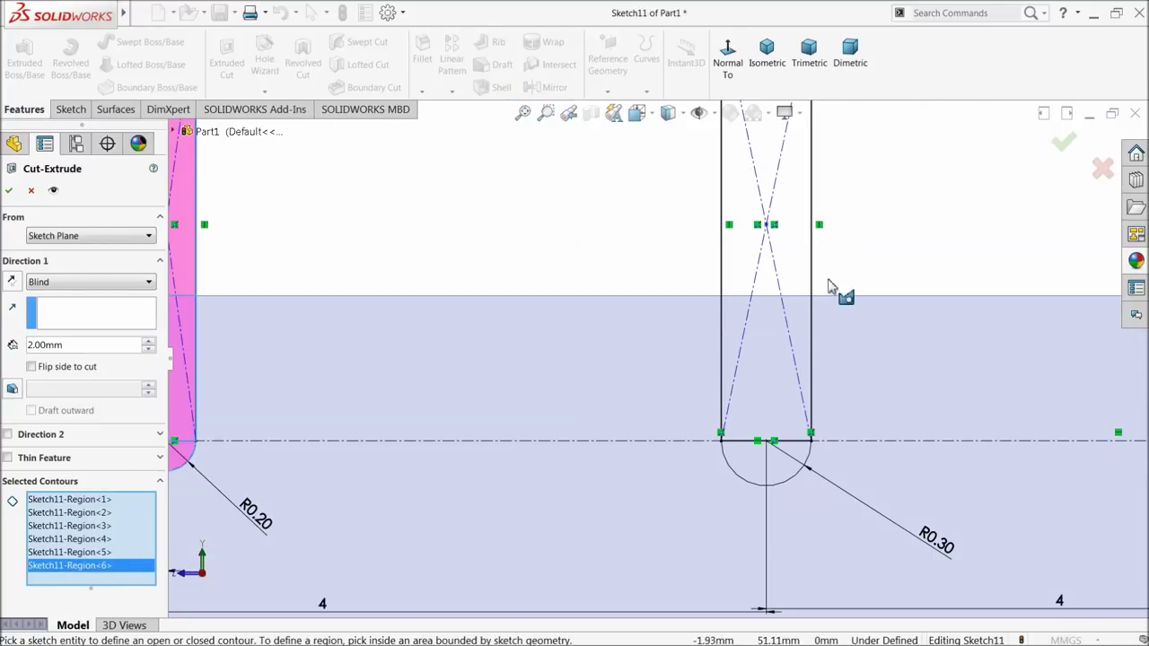
left_click(777, 274)
left_click(767, 368)
left_click(787, 470)
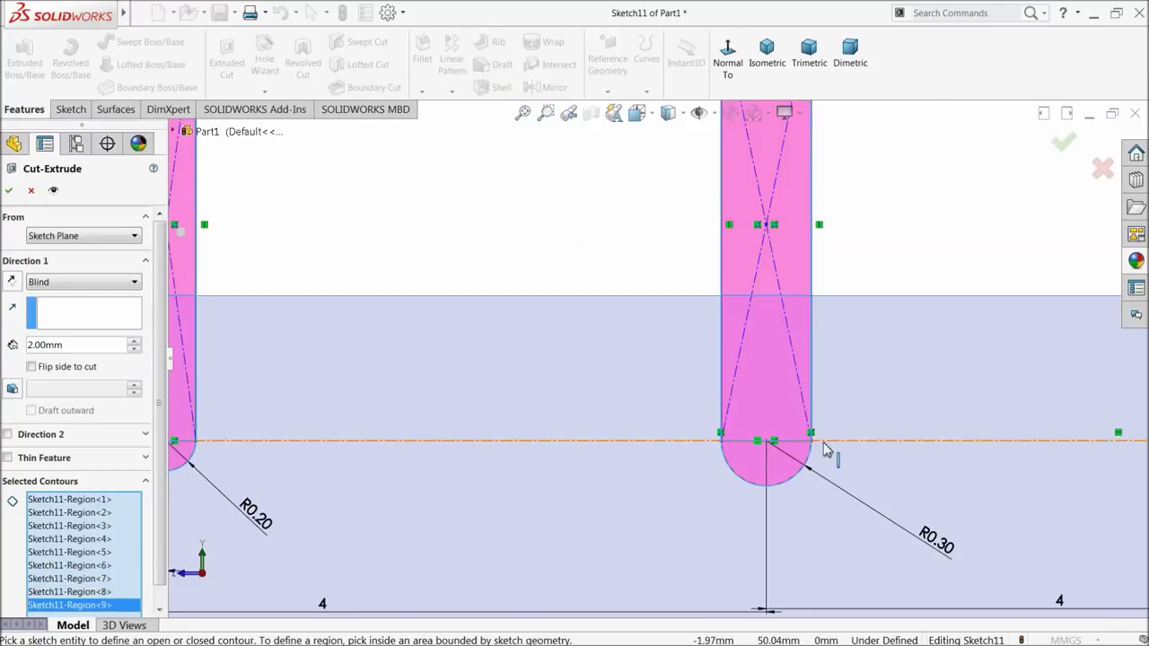
scroll(830, 449, "up", 2)
scroll(859, 375, "down", 3)
scroll(859, 375, "down", 1)
Step: Add all regions of the R0.40, R0.50 and R0.60 slots to the selected contours
left_click(744, 275)
left_click(738, 372)
left_click(751, 422)
scroll(950, 431, "up", 2)
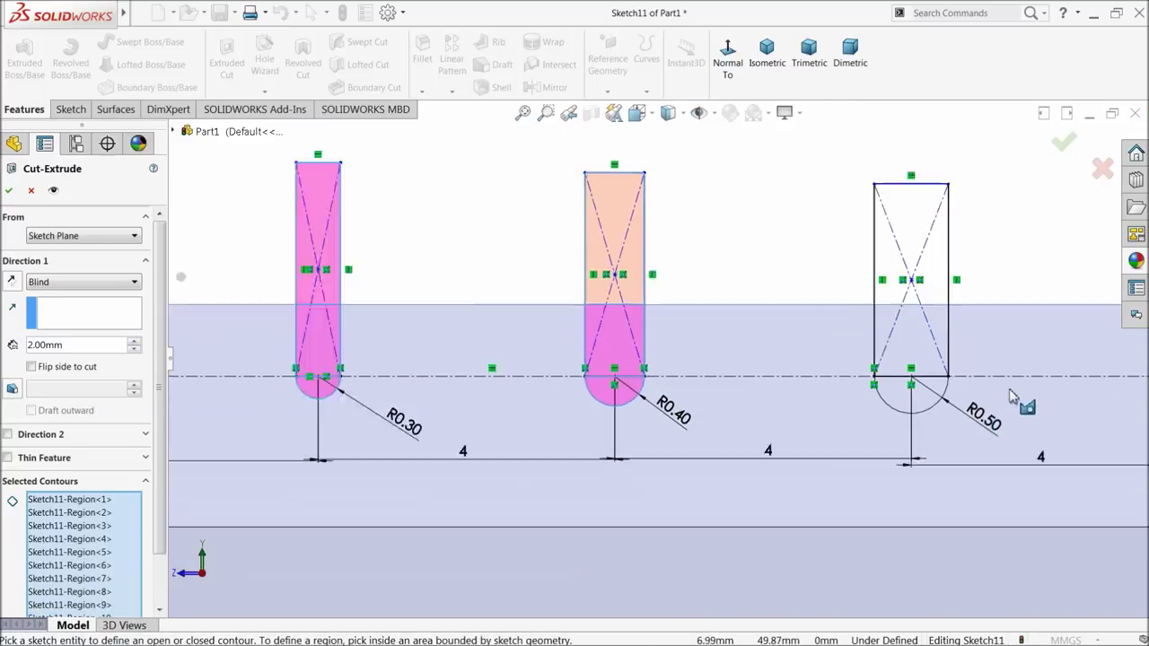
scroll(1012, 403, "down", 3)
left_click(802, 213)
left_click(803, 342)
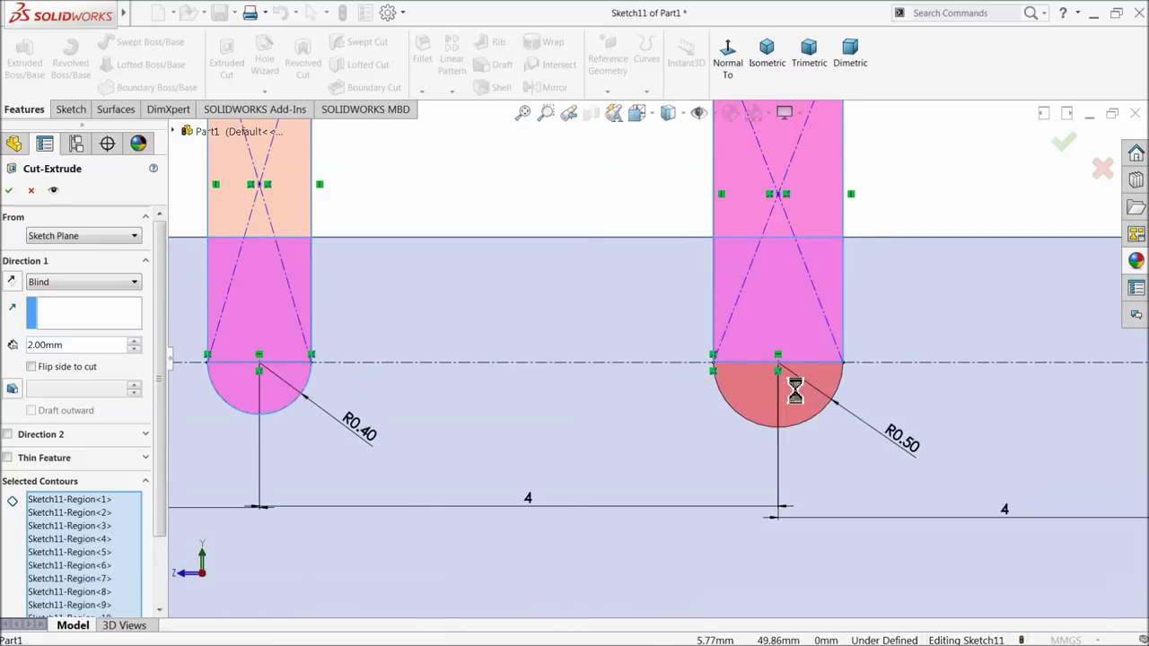
left_click(798, 390)
scroll(897, 422, "up", 3)
scroll(979, 372, "down", 2)
left_click(928, 328)
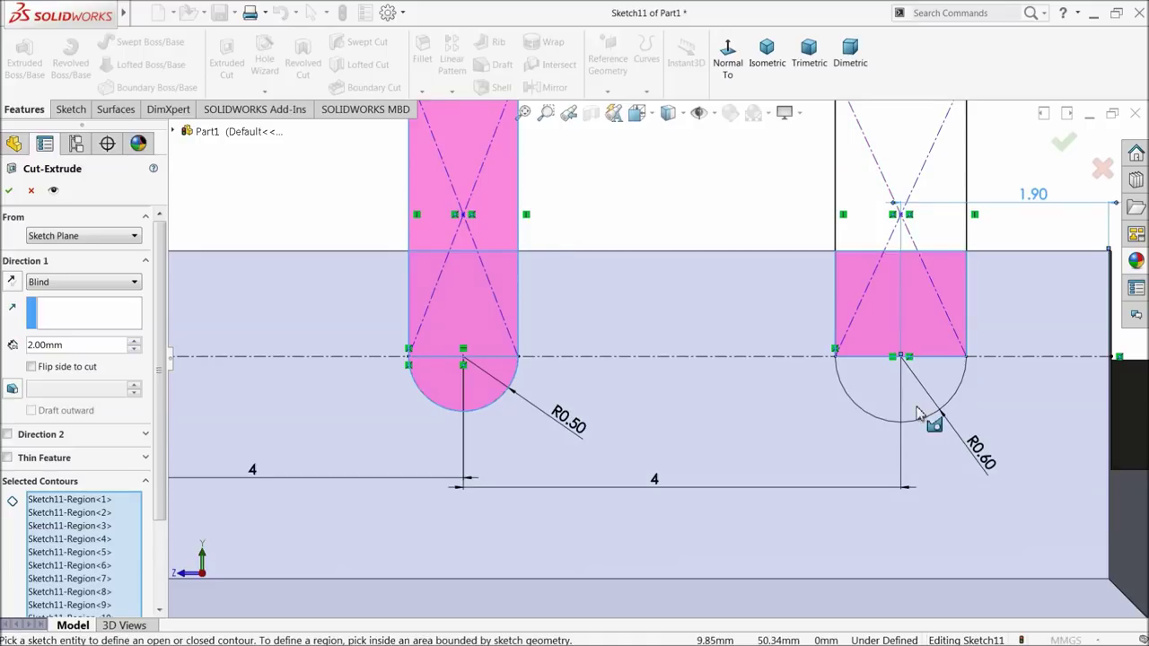
left_click(933, 410)
left_click(928, 190)
Step: Orbit and zoom around the guitar to inspect the 2.00 mm slot cut preview at the neck end
scroll(862, 296, "up", 3)
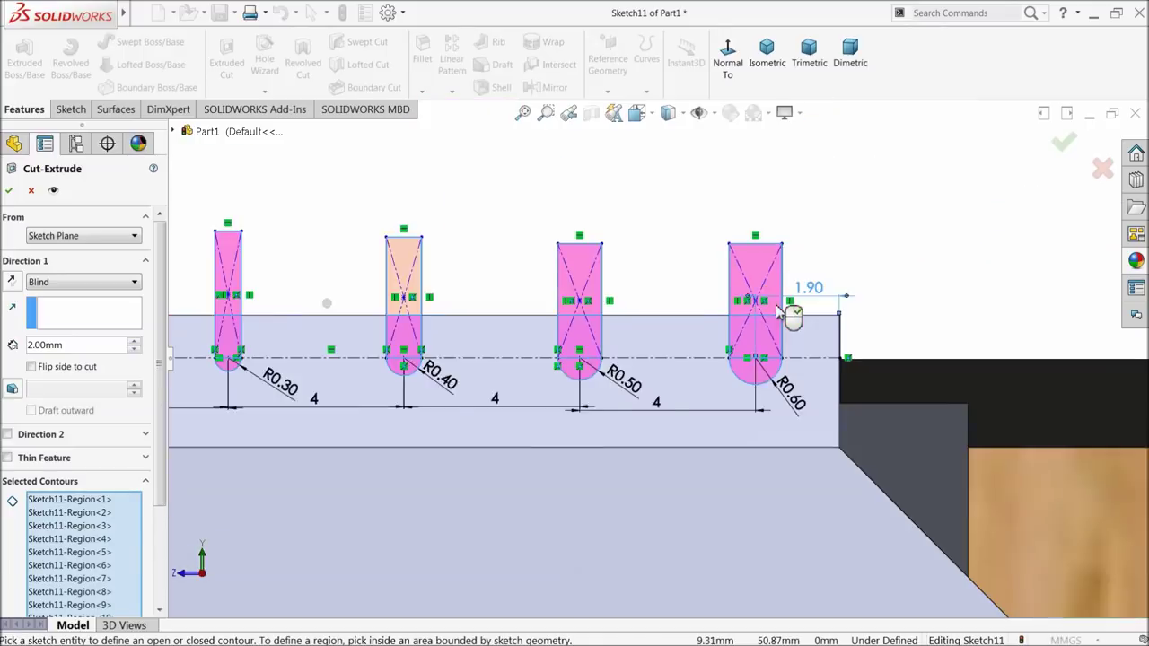
scroll(616, 288, "up", 3)
scroll(550, 278, "up", 2)
scroll(502, 278, "up", 1)
middle_click_drag(454, 277, 485, 308)
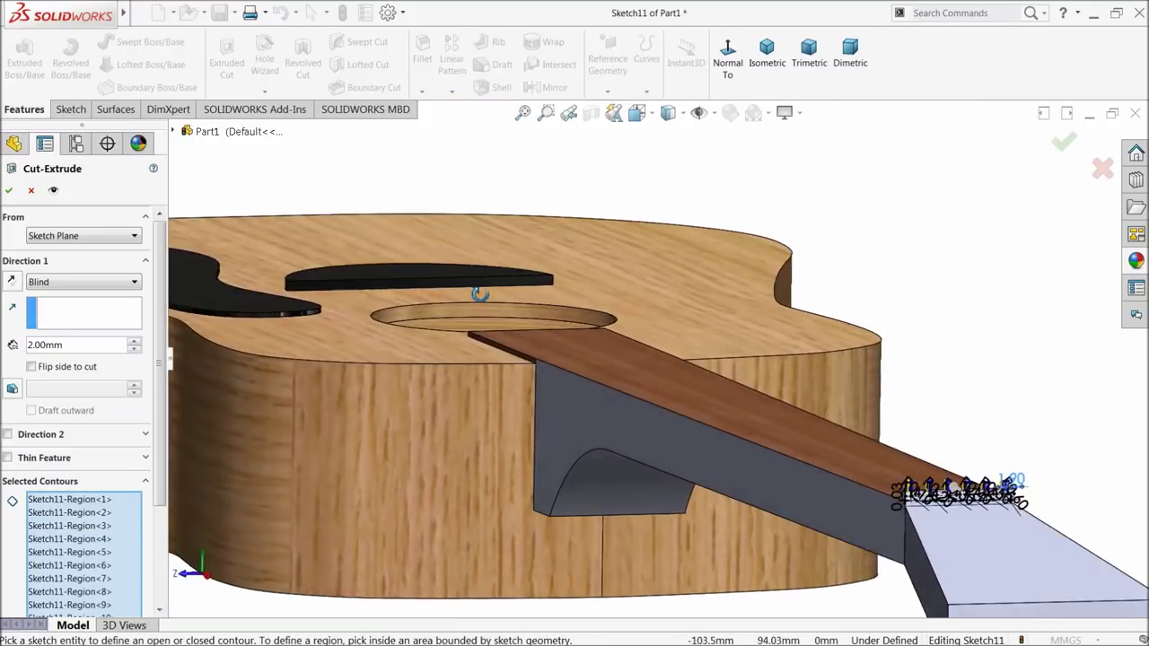
scroll(643, 380, "up", 2)
scroll(866, 440, "down", 3)
scroll(882, 451, "down", 2)
scroll(882, 452, "down", 2)
mouse_move(679, 416)
middle_mouse_down()
mouse_move(697, 408)
mouse_move(679, 418)
middle_mouse_up()
scroll(679, 413, "up", 2)
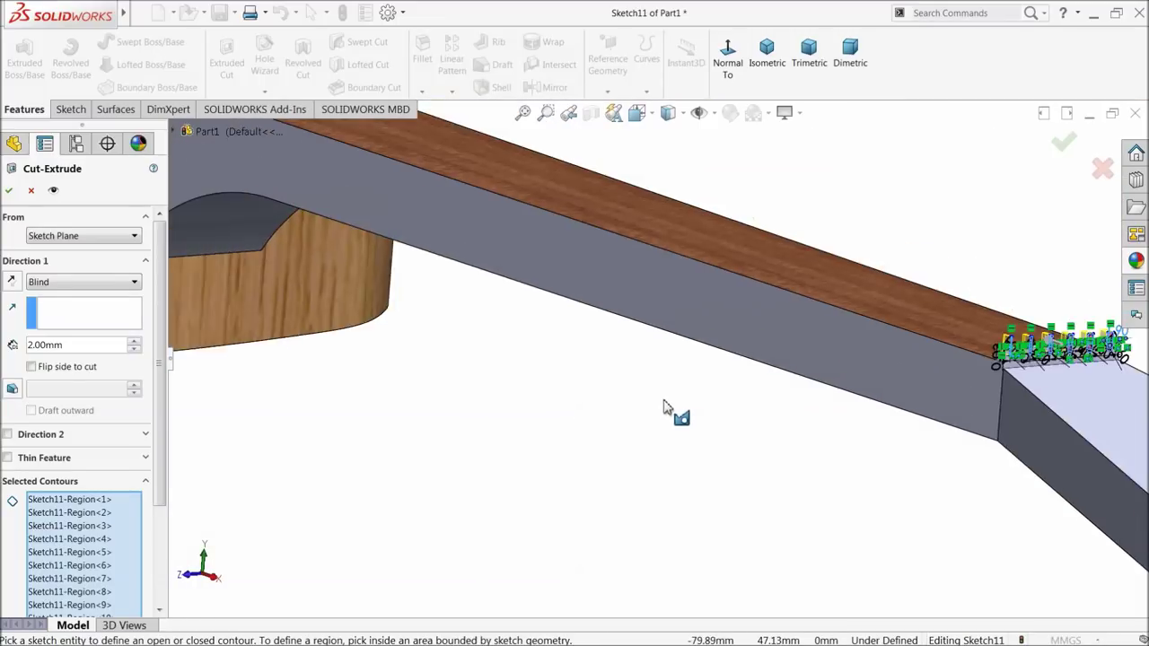
scroll(679, 411, "up", 2)
scroll(907, 359, "down", 3)
scroll(907, 359, "up", 2)
scroll(871, 384, "down", 1)
scroll(799, 371, "down", 1)
scroll(797, 368, "down", 1)
scroll(797, 368, "down", 2)
scroll(660, 453, "down", 1)
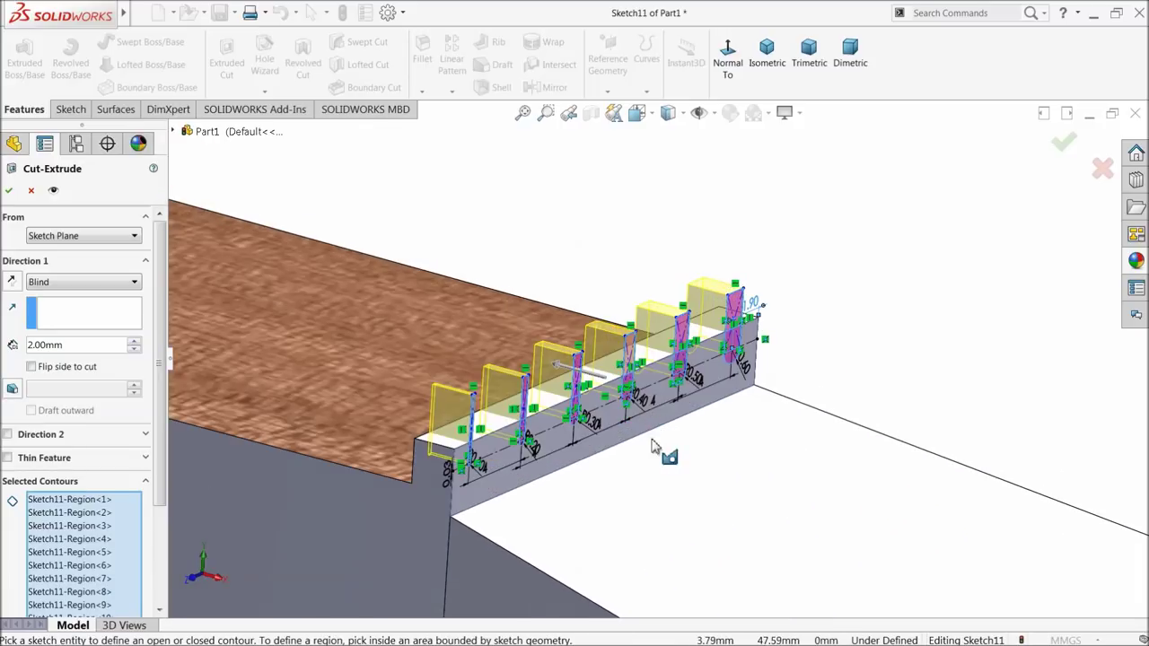
scroll(562, 435, "down", 2)
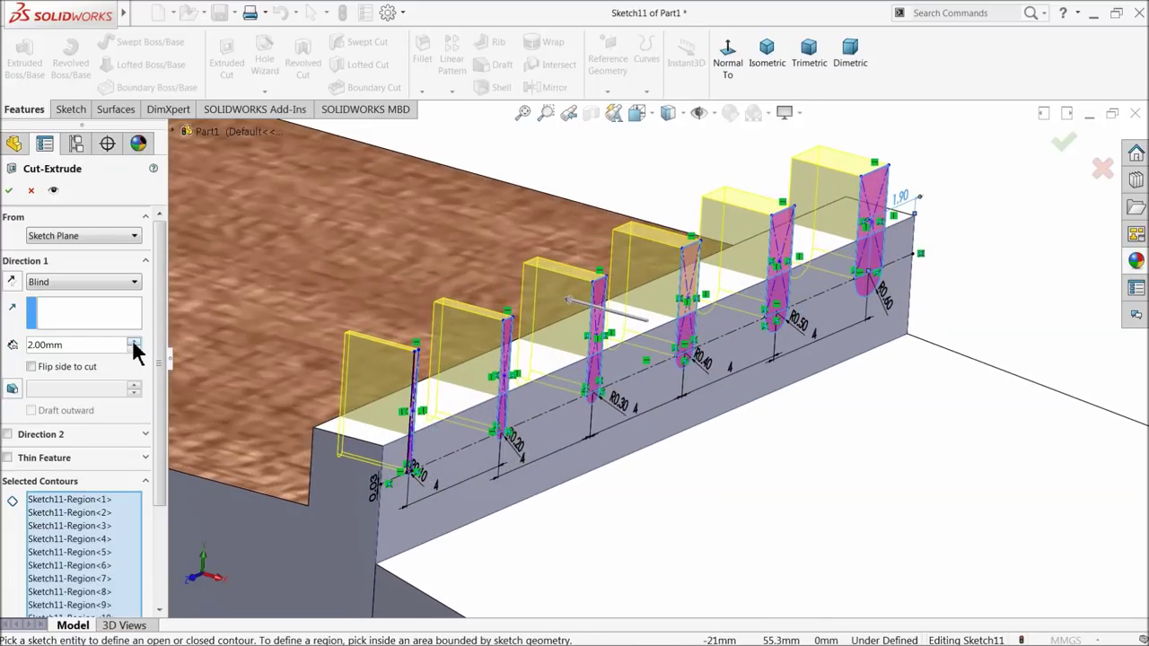
Step: Change the slot cut's end condition from Blind to Up To Next and confirm Cut-Extrude4
left_click(133, 345)
scroll(508, 398, "up", 3)
middle_click_drag(448, 370, 449, 379)
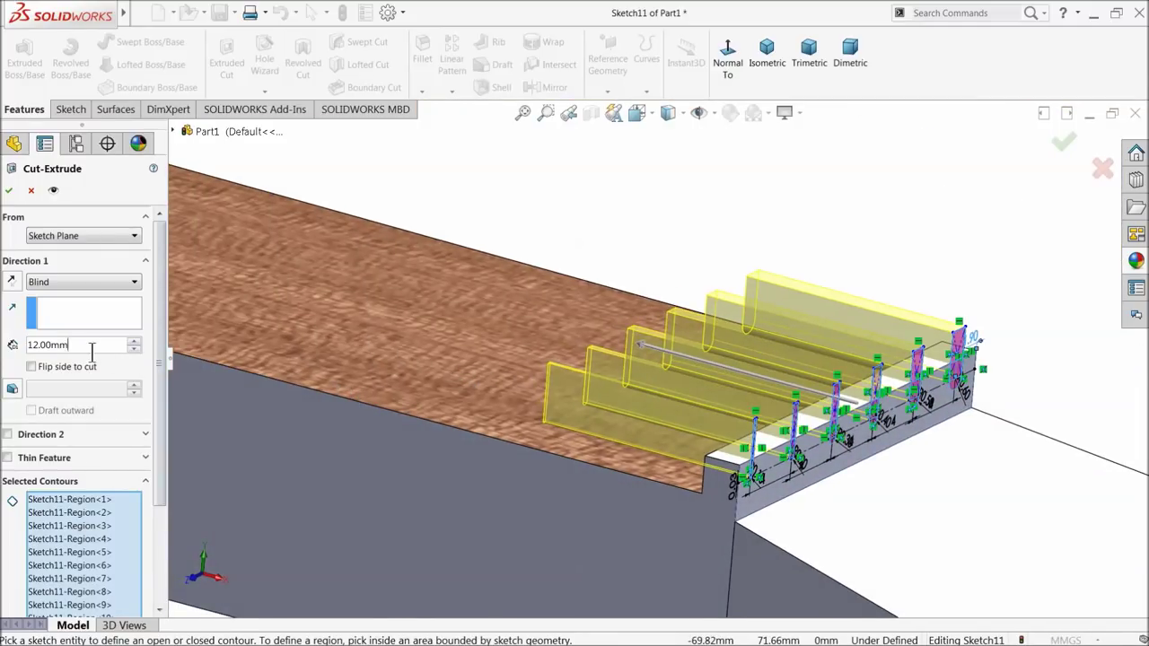
left_click(50, 285)
left_click(61, 338)
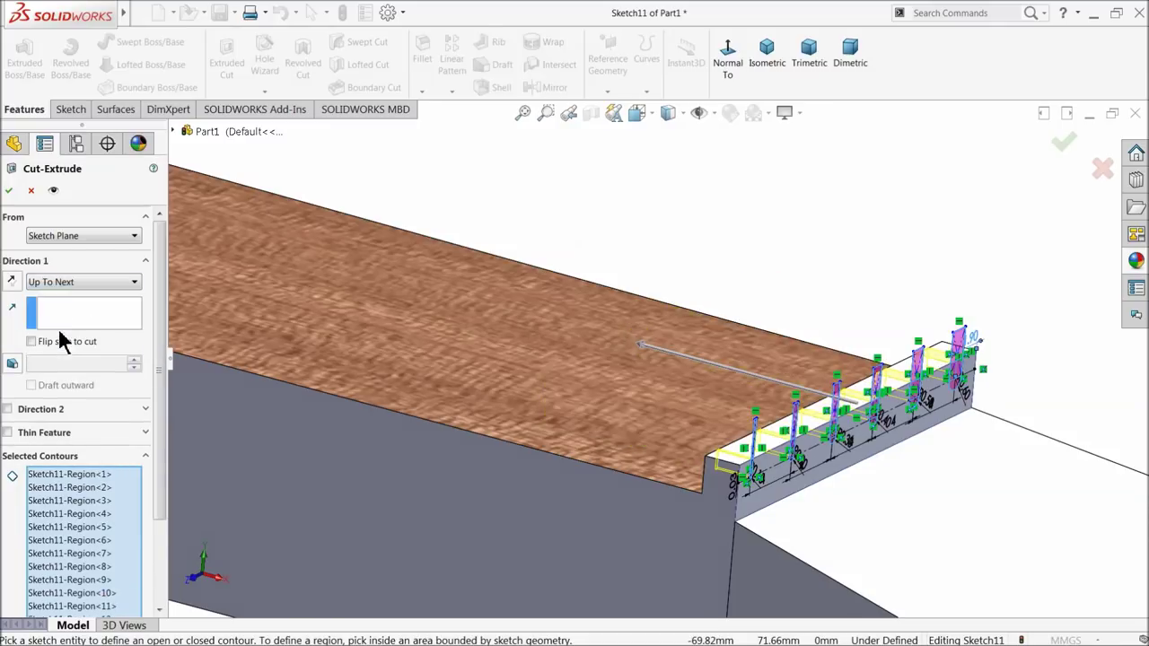
scroll(530, 485, "down", 3)
scroll(629, 453, "down", 3)
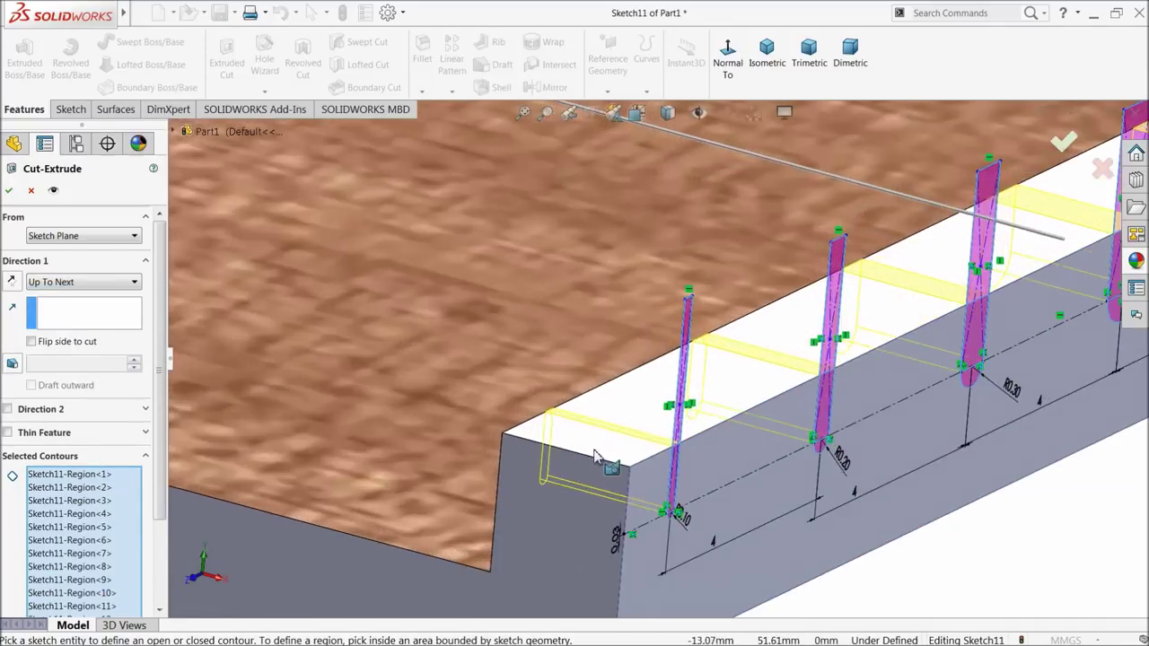
left_click(8, 190)
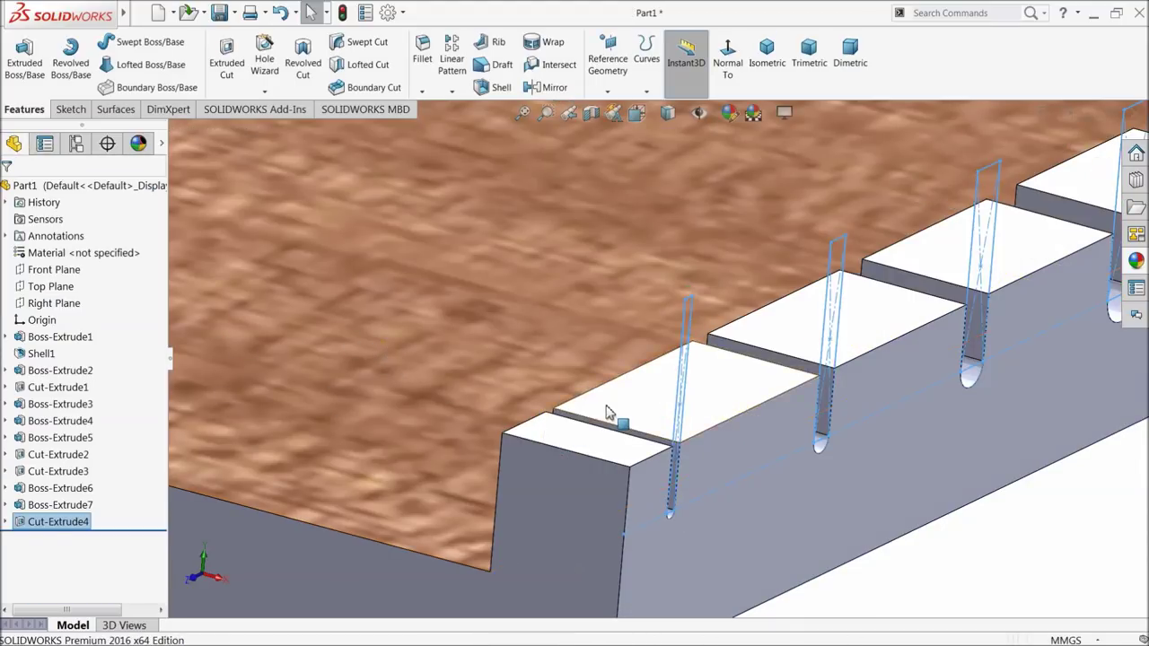
scroll(610, 412, "up", 3)
scroll(616, 410, "up", 3)
scroll(762, 310, "up", 2)
scroll(740, 325, "up", 1)
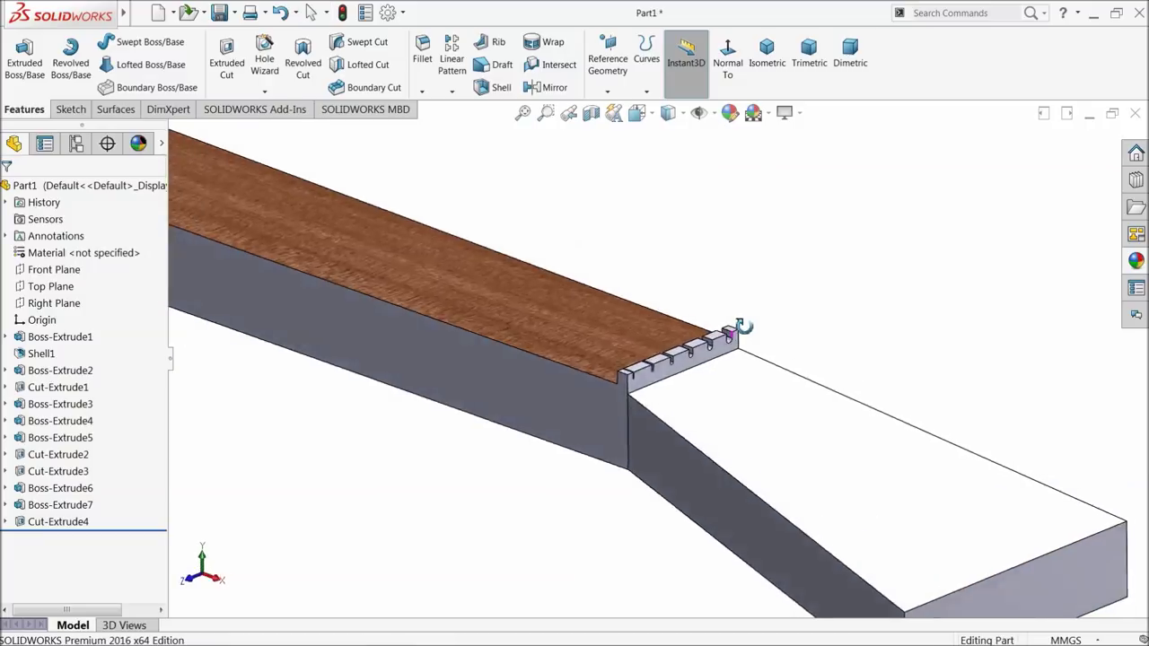
scroll(721, 354, "down", 3)
scroll(687, 380, "down", 2)
mouse_move(688, 380)
middle_mouse_down()
mouse_move(635, 354)
mouse_move(628, 297)
mouse_move(669, 345)
middle_mouse_up()
scroll(668, 345, "up", 3)
scroll(668, 345, "up", 3)
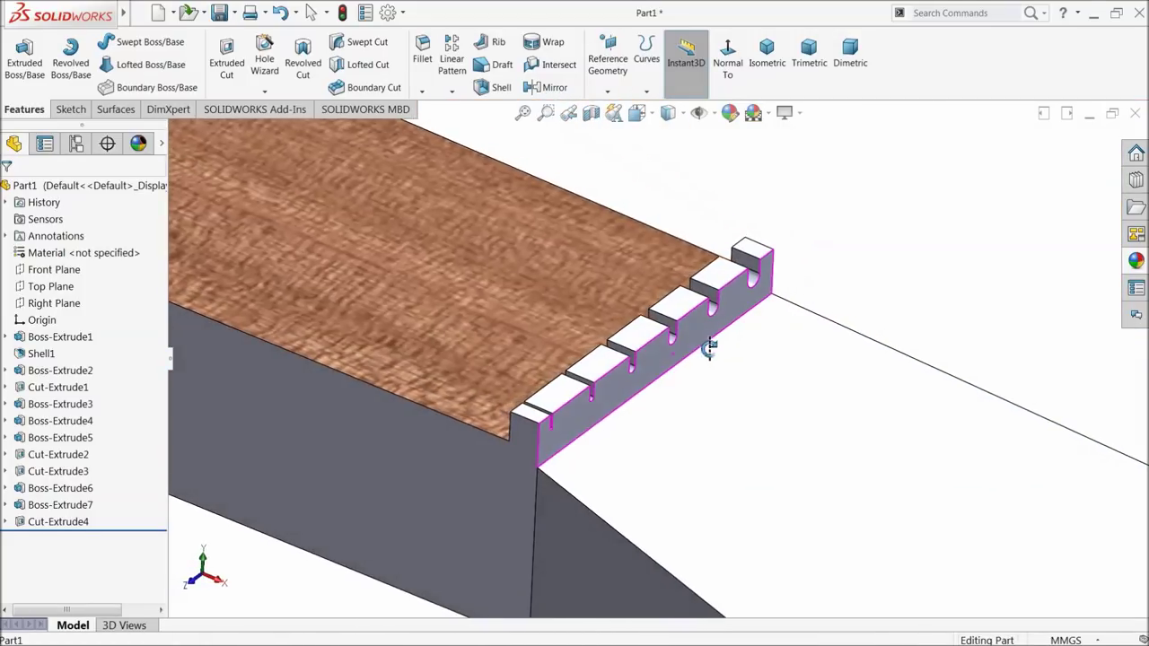
scroll(488, 360, "up", 5)
scroll(487, 360, "up", 3)
mouse_move(505, 356)
middle_mouse_down()
mouse_move(485, 364)
mouse_move(503, 349)
mouse_move(406, 303)
middle_mouse_up()
scroll(408, 314, "down", 5)
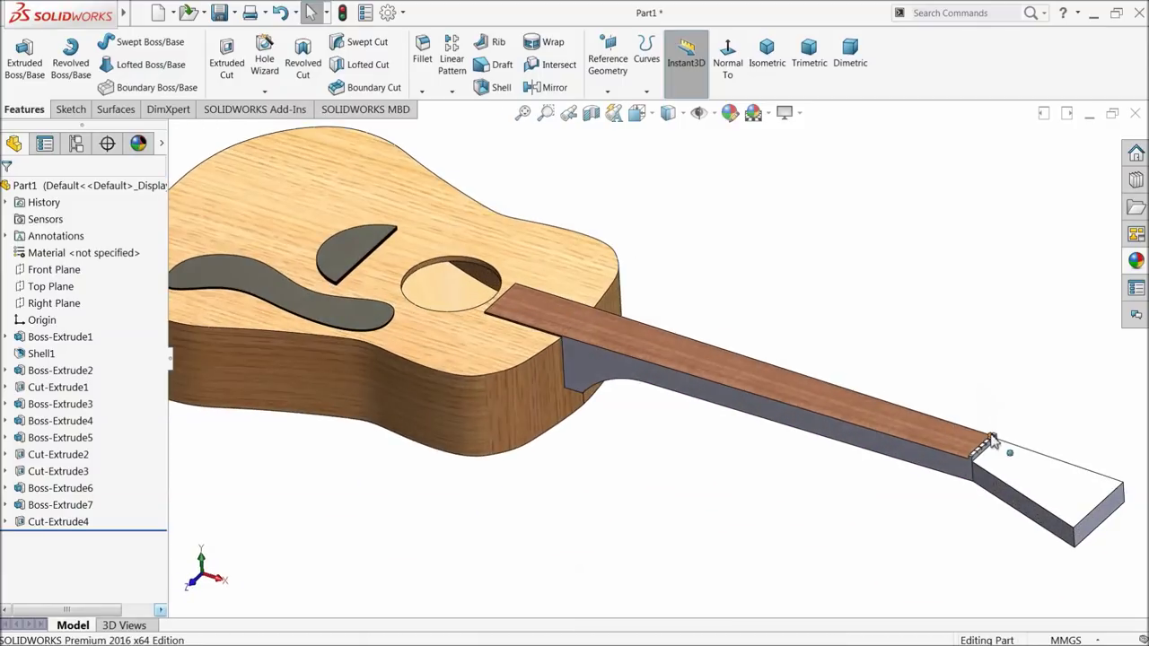
scroll(1032, 462, "up", 1)
scroll(793, 405, "down", 3)
scroll(690, 374, "down", 2)
scroll(689, 386, "down", 2)
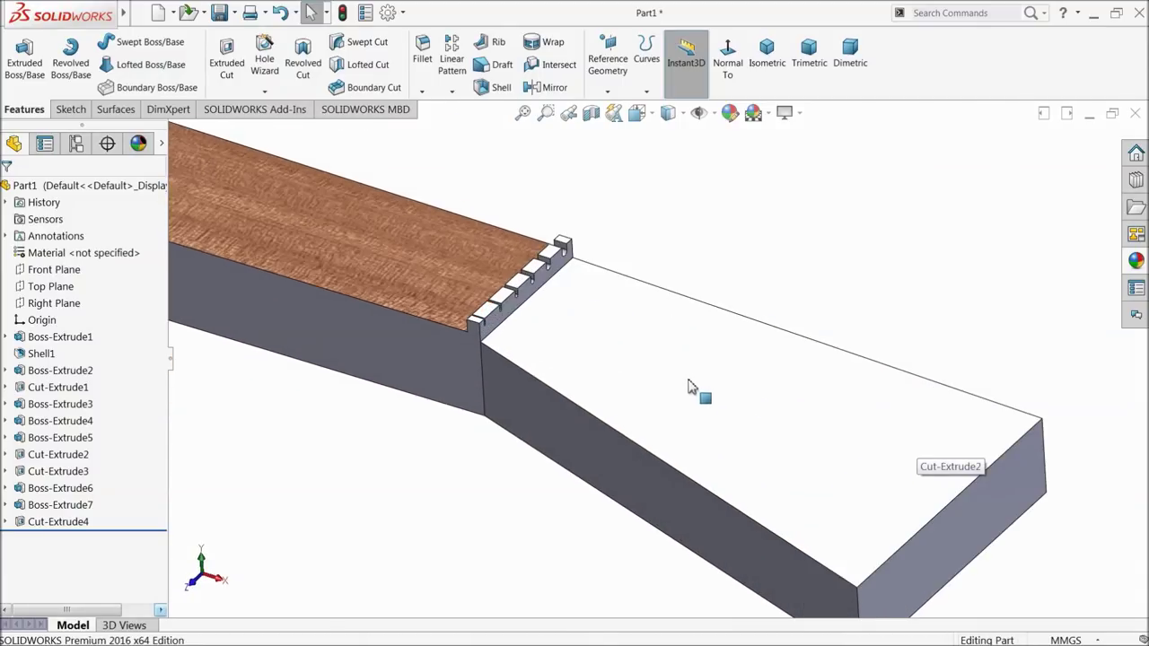
left_click(691, 388)
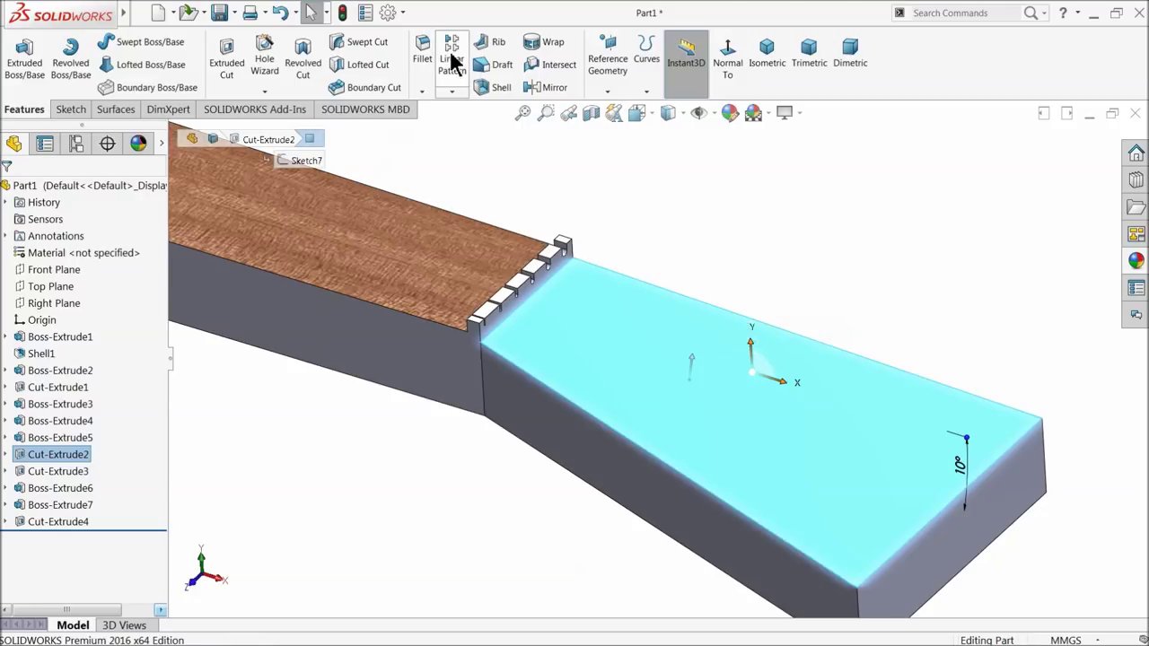
Step: Start a new sketch on the headstock face, view it normal, and draw the middle centerline
left_click(70, 109)
left_click(18, 58)
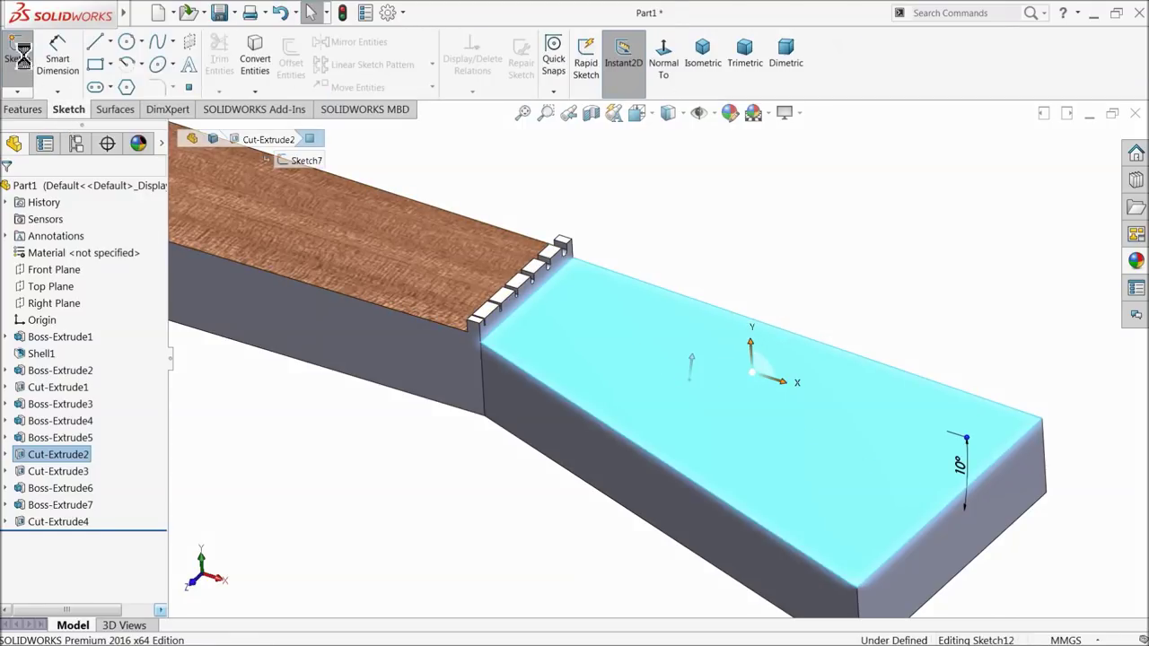
left_click(667, 67)
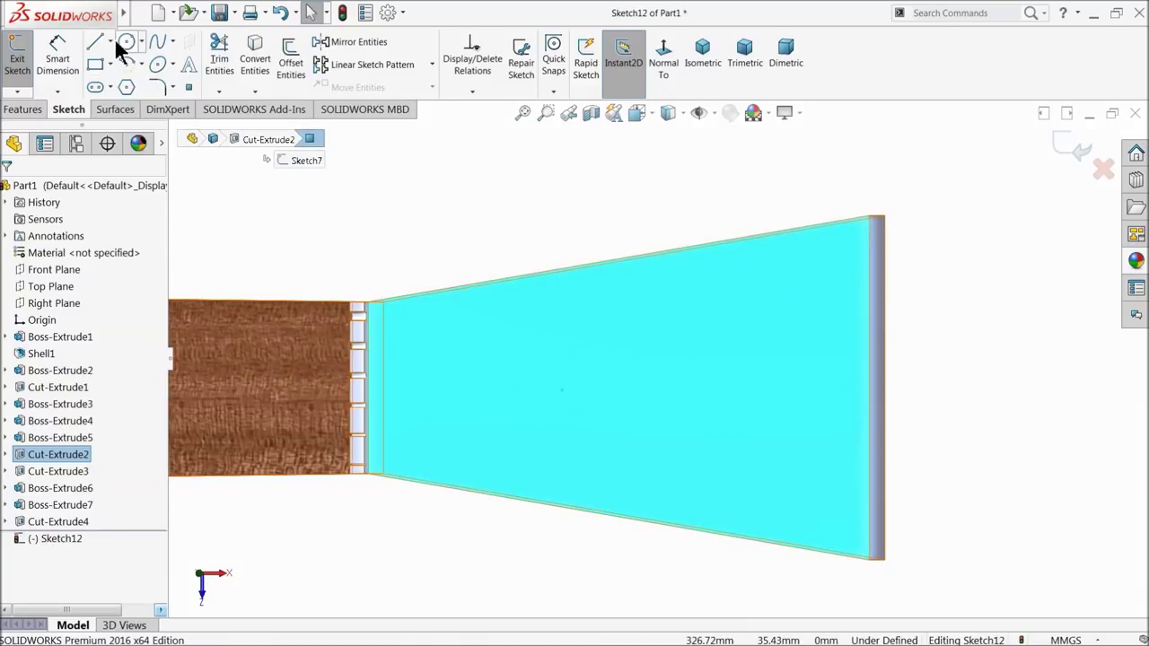
left_click(110, 41)
left_click(126, 77)
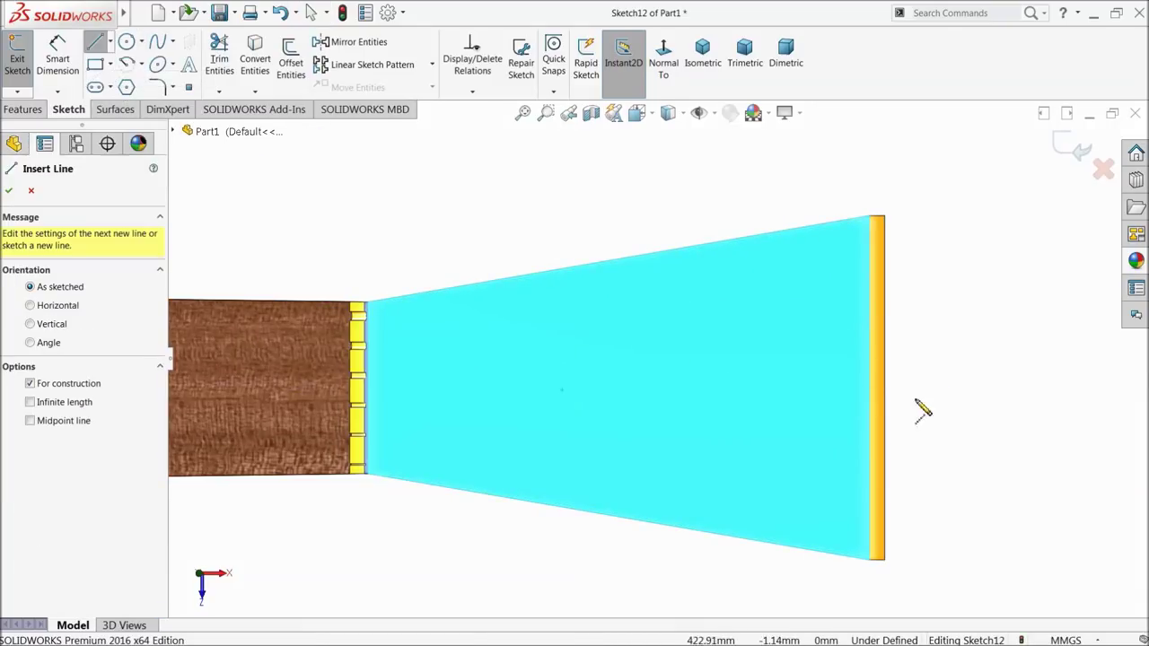
left_click(868, 387)
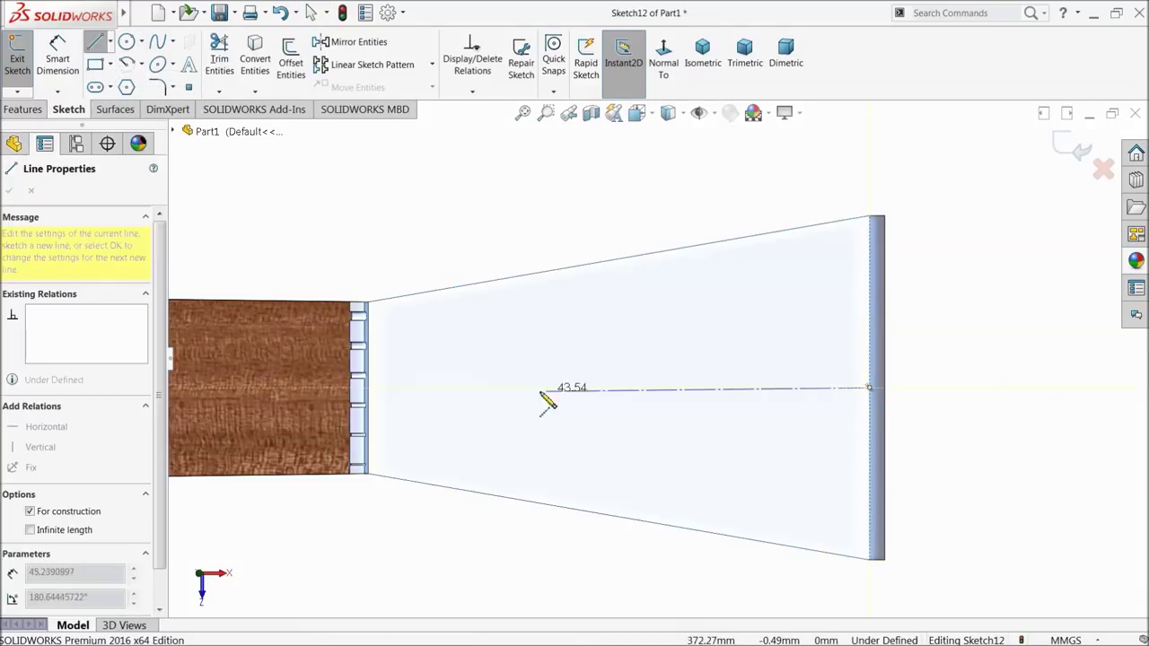
left_click(368, 388)
right_click(395, 226)
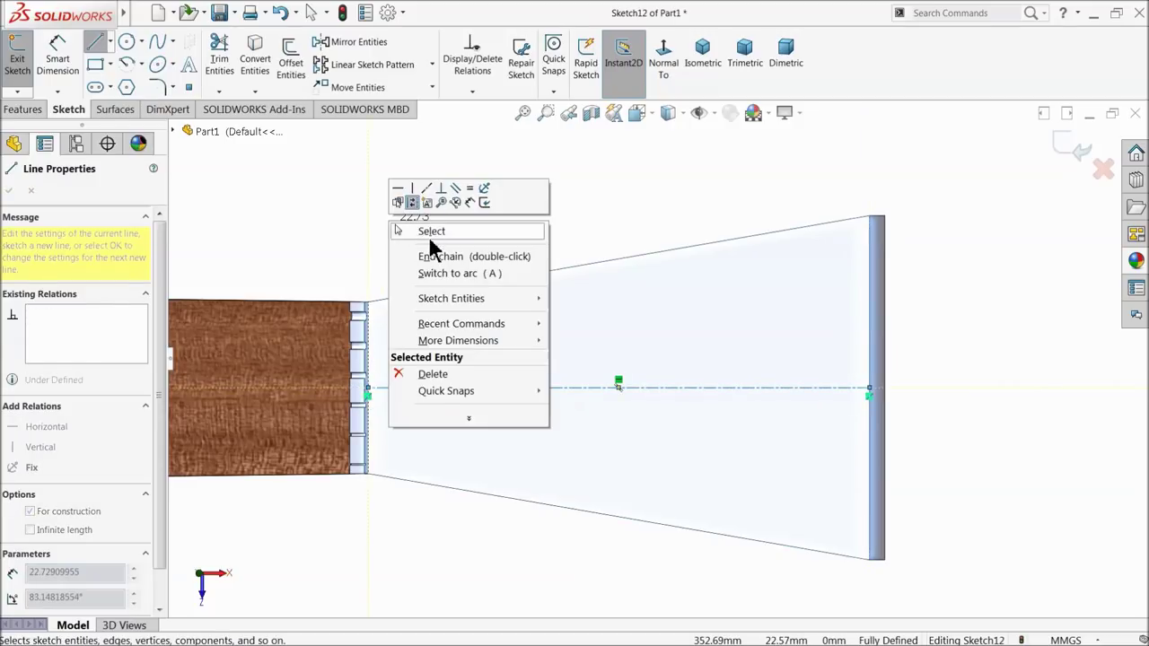
left_click(434, 235)
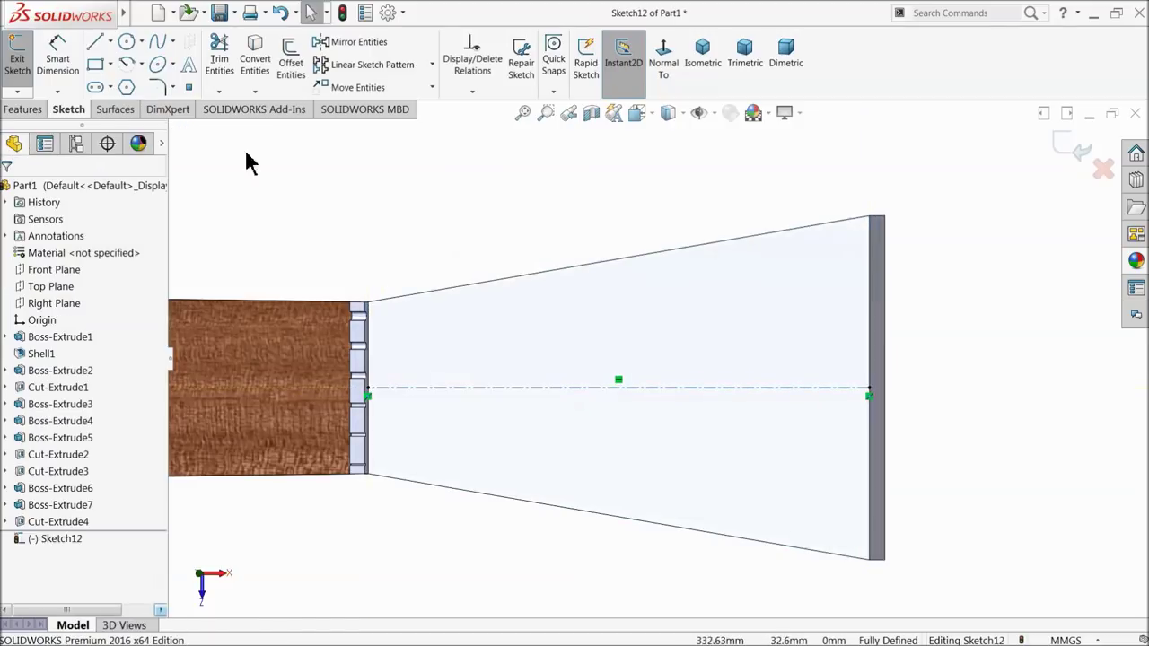
Step: Draw a horizontal construction line across the upper headstock, parallel to the middle centerline
left_click(110, 42)
left_click(125, 78)
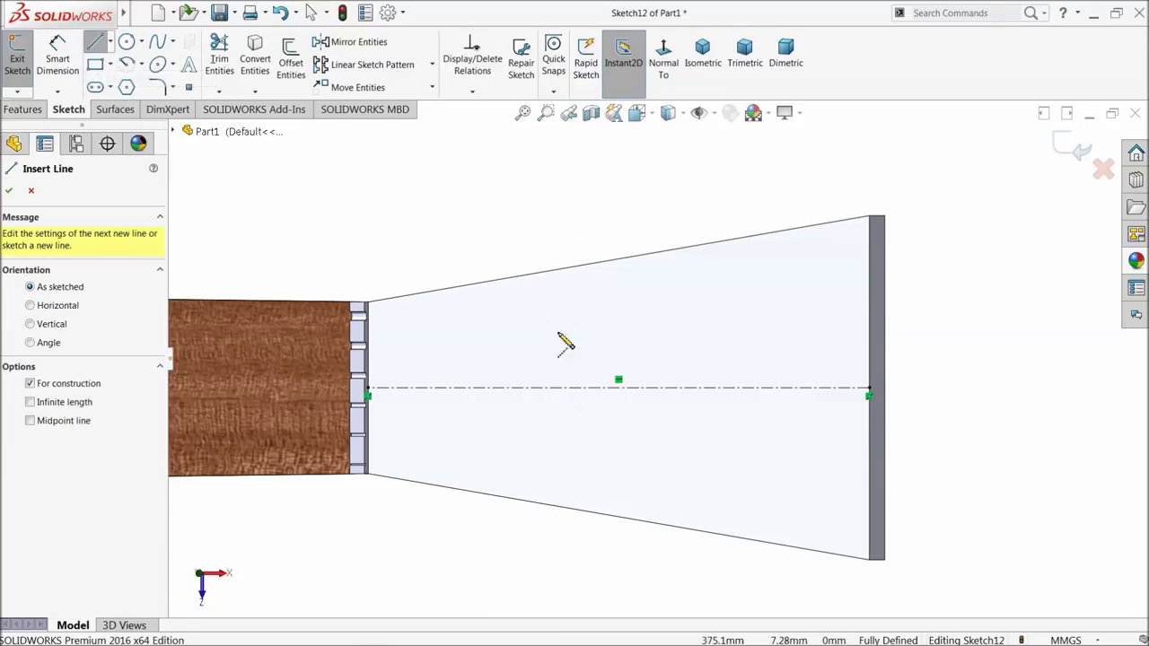
left_click(491, 318)
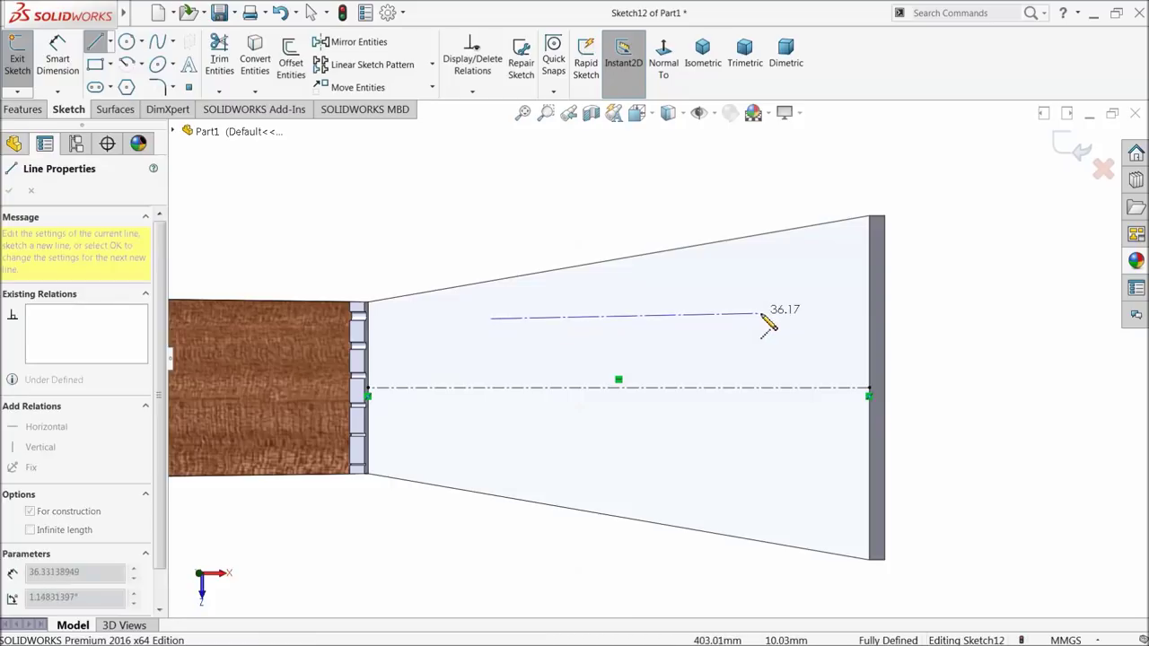
left_click(788, 318)
right_click(799, 289)
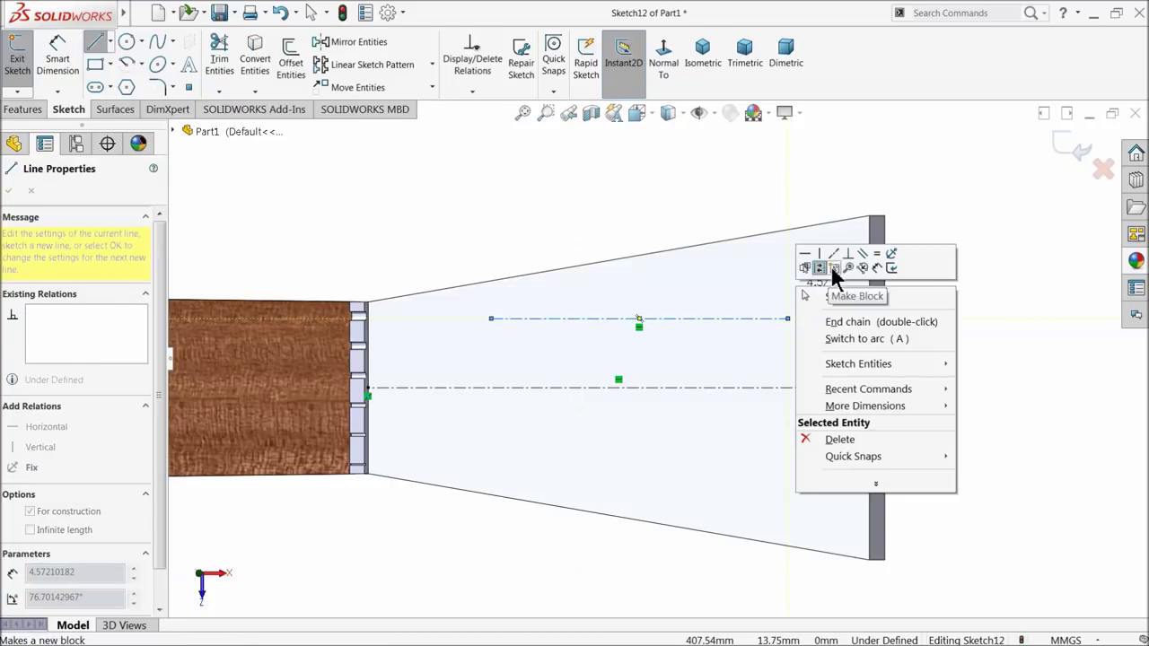
left_click(860, 304)
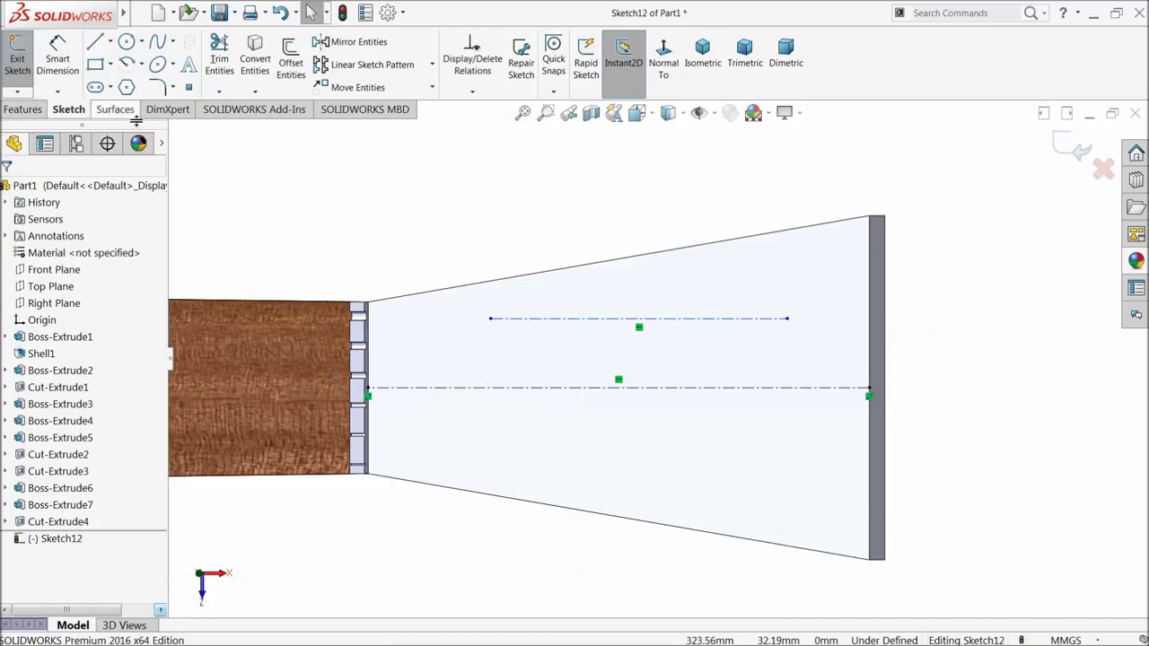
left_click(128, 44)
scroll(667, 363, "down", 2)
Step: Draw three circles centred along the upper construction line
left_click(411, 301)
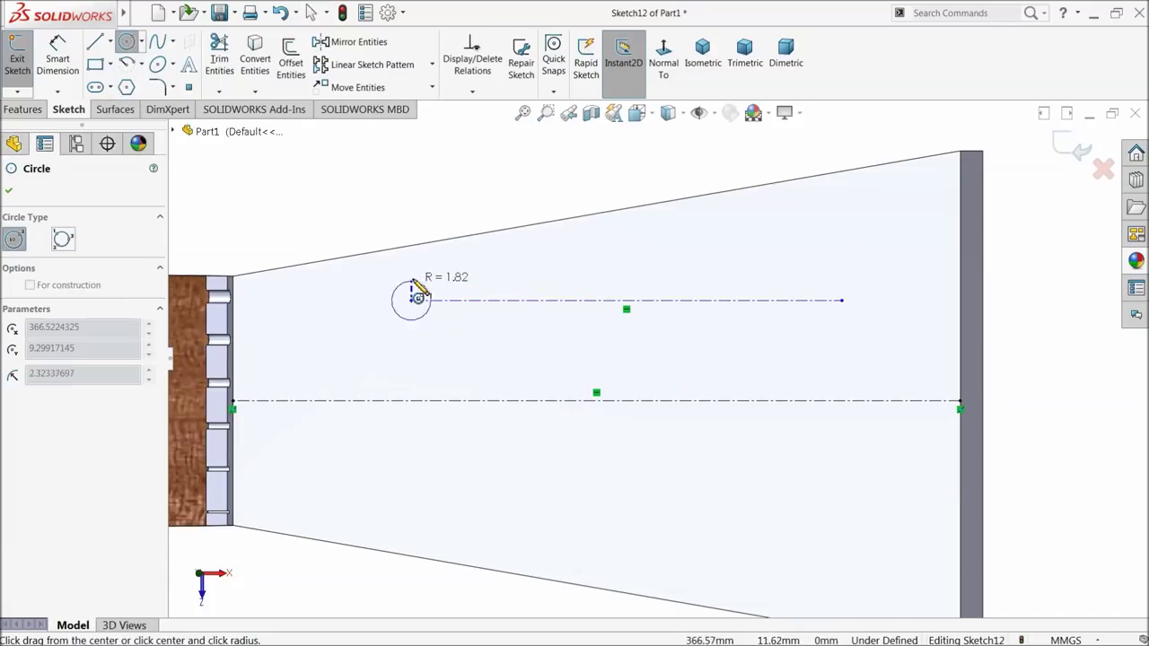
left_click(409, 262)
left_click(608, 301)
left_click(637, 271)
left_click(805, 302)
left_click(813, 250)
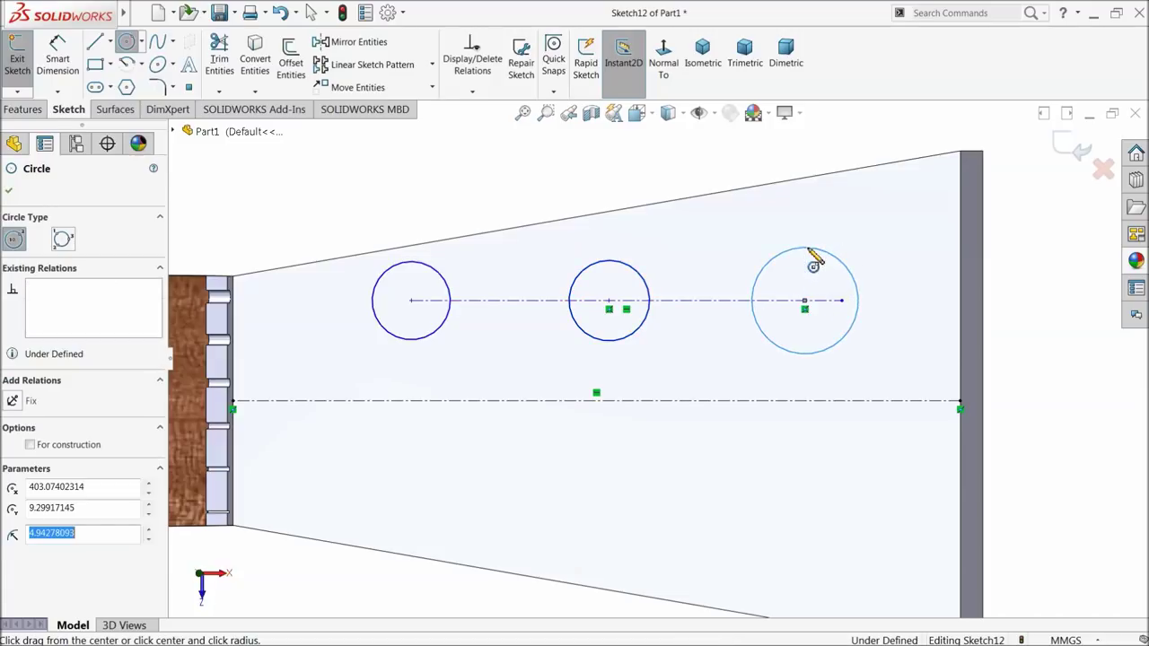
right_click(595, 168)
left_click(630, 166)
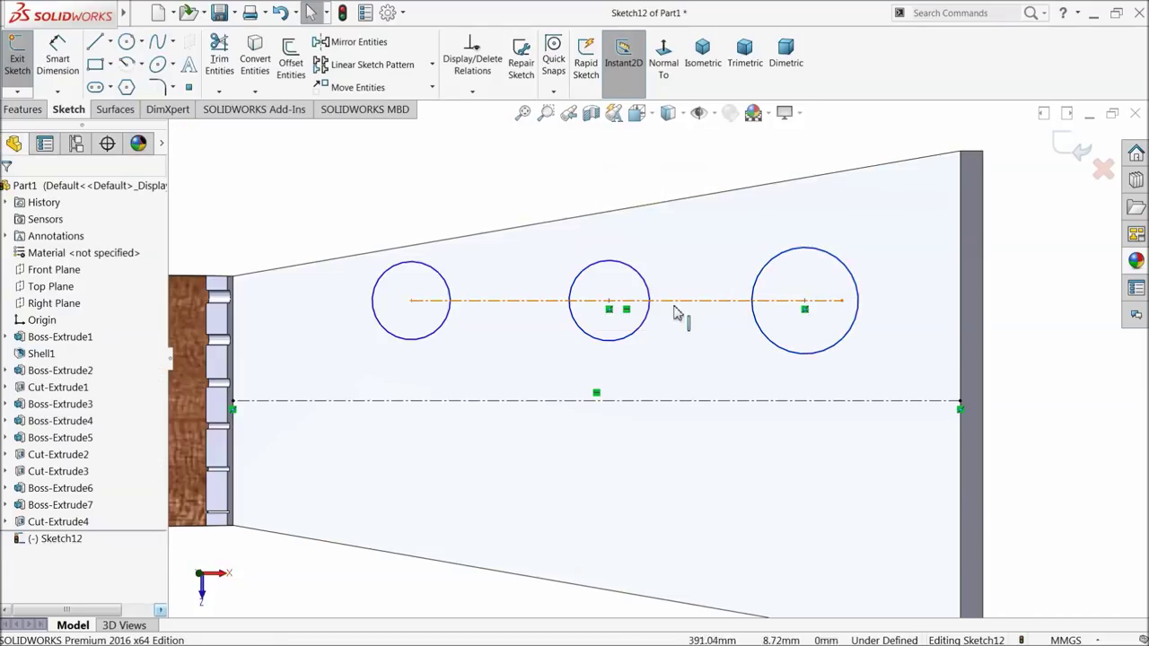
Step: Make the three circles equal and begin dimensioning the left circle's diameter
left_click(769, 346)
left_click(650, 332, "ctrl")
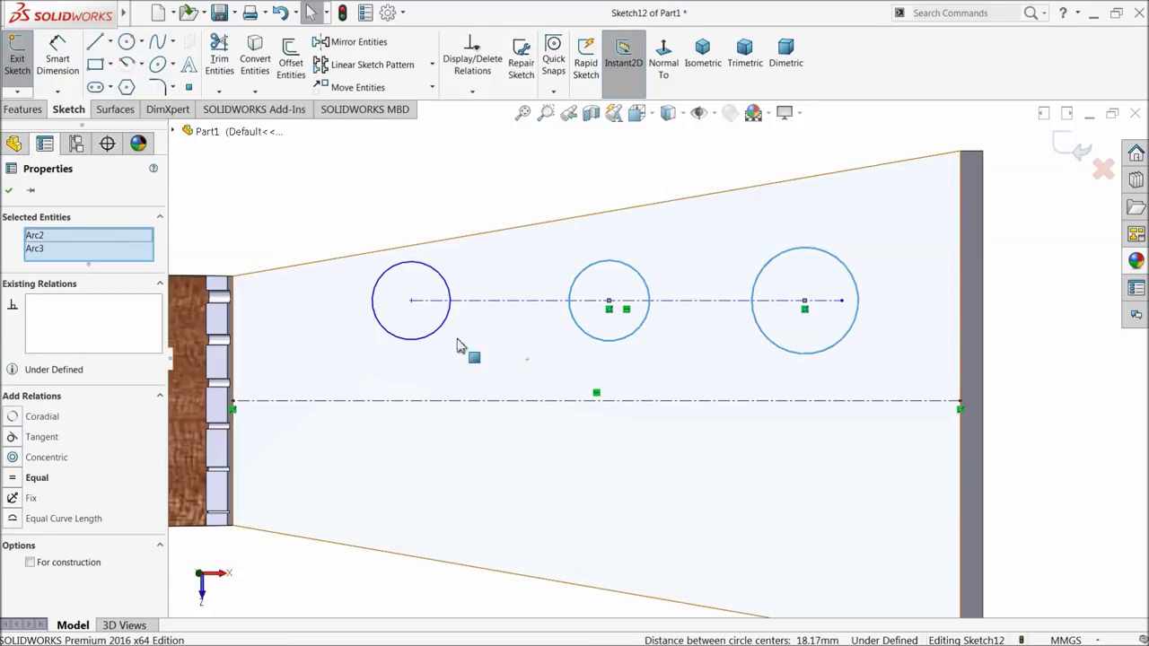
left_click(440, 337, "ctrl")
left_click(509, 292)
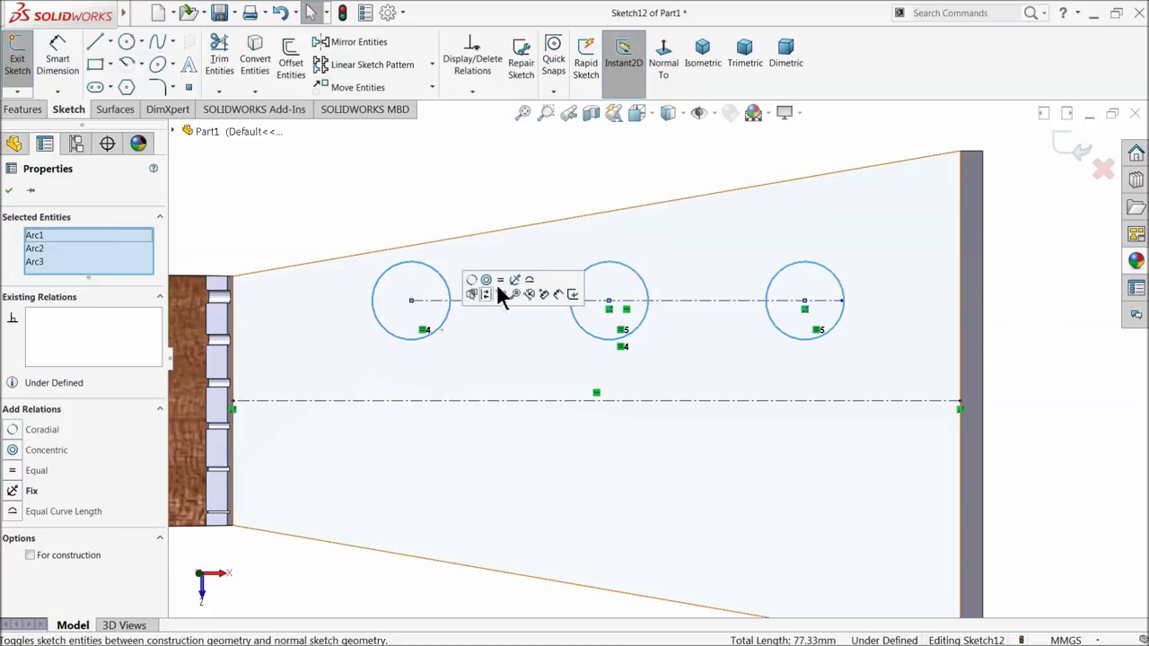
key("Escape")
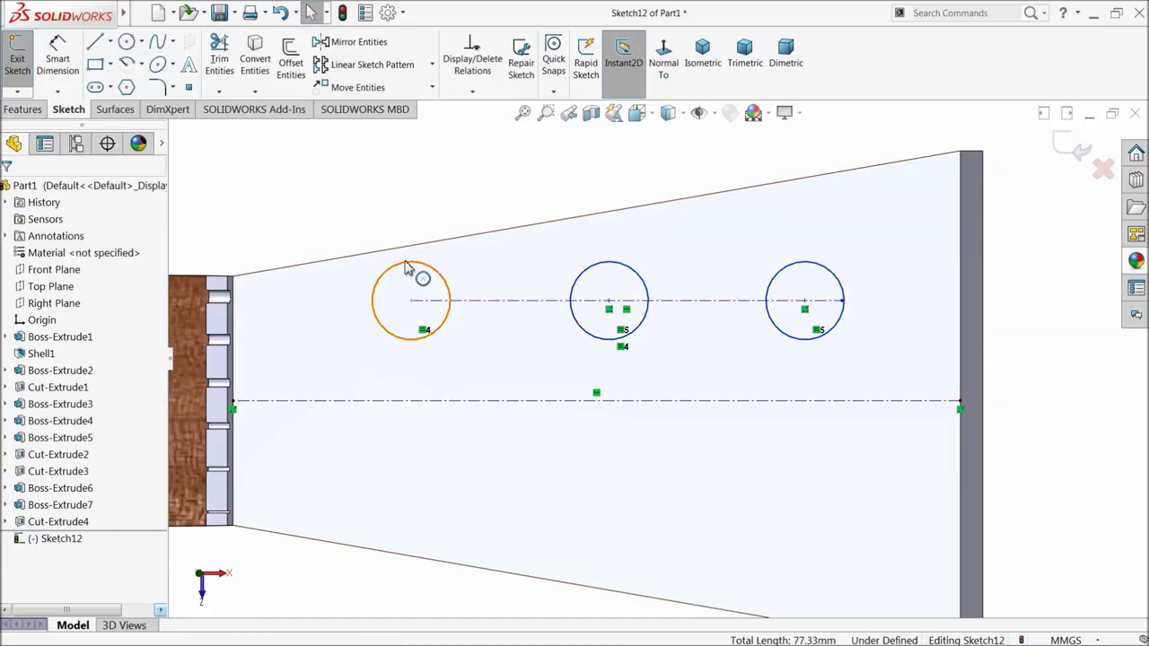
left_click(408, 259)
right_click_drag(410, 293, 405, 252)
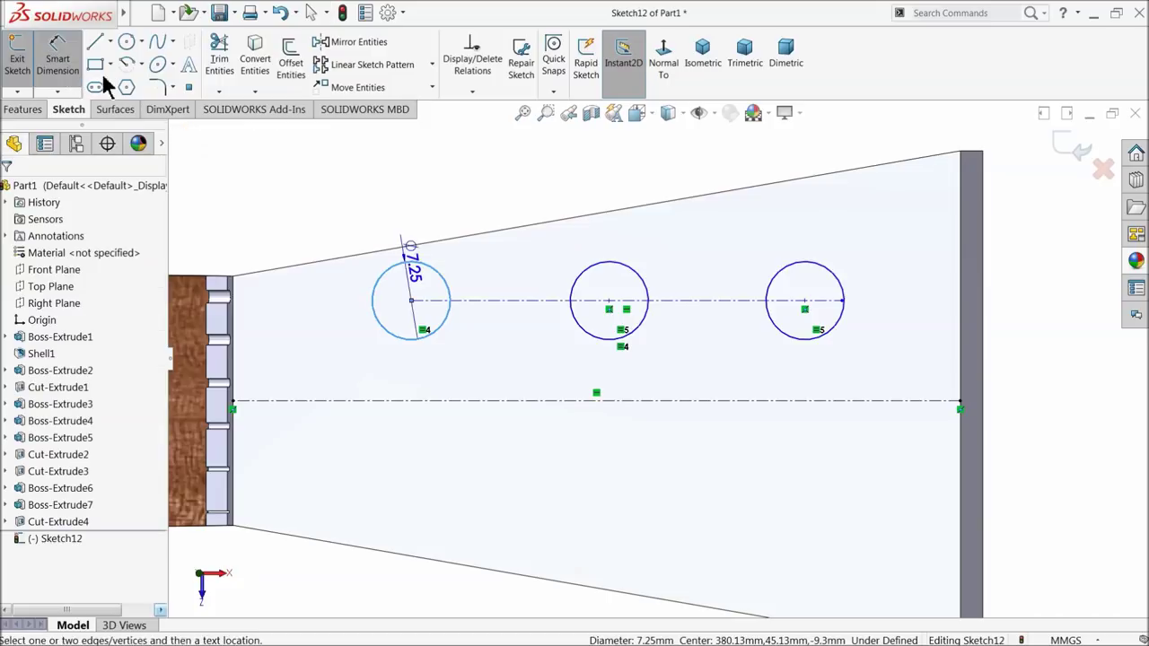
Step: Set the circle diameter to 5 mm and its centre 9.92 mm above the middle centerline
left_click(401, 192)
left_click(330, 201)
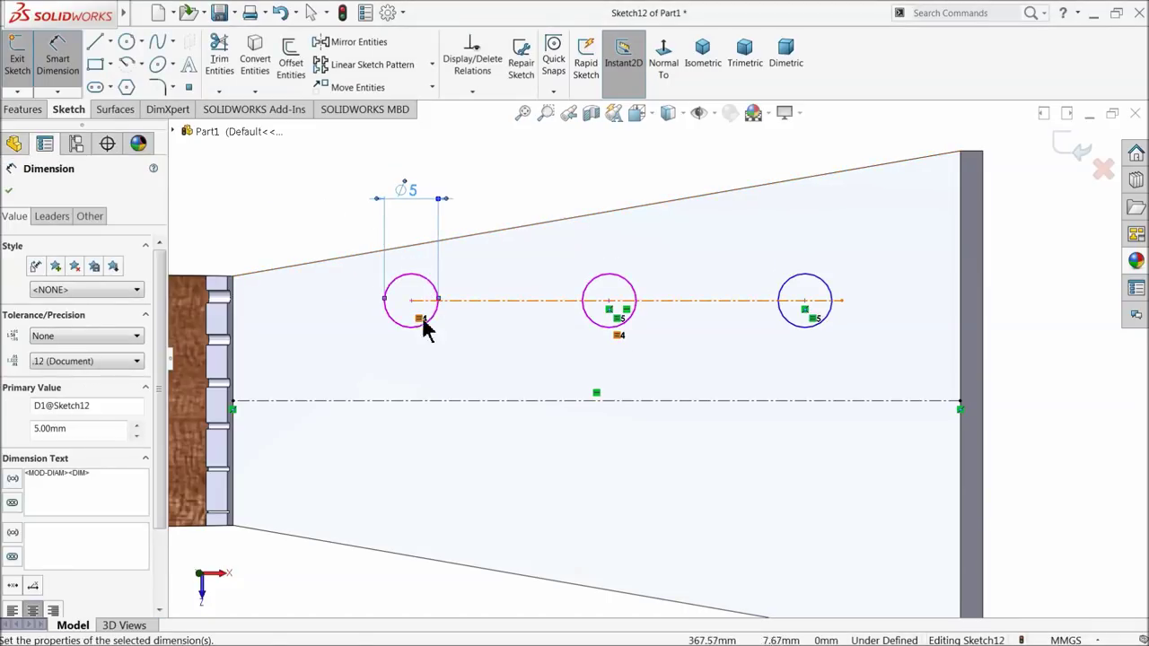
left_click(411, 302)
left_click(397, 401)
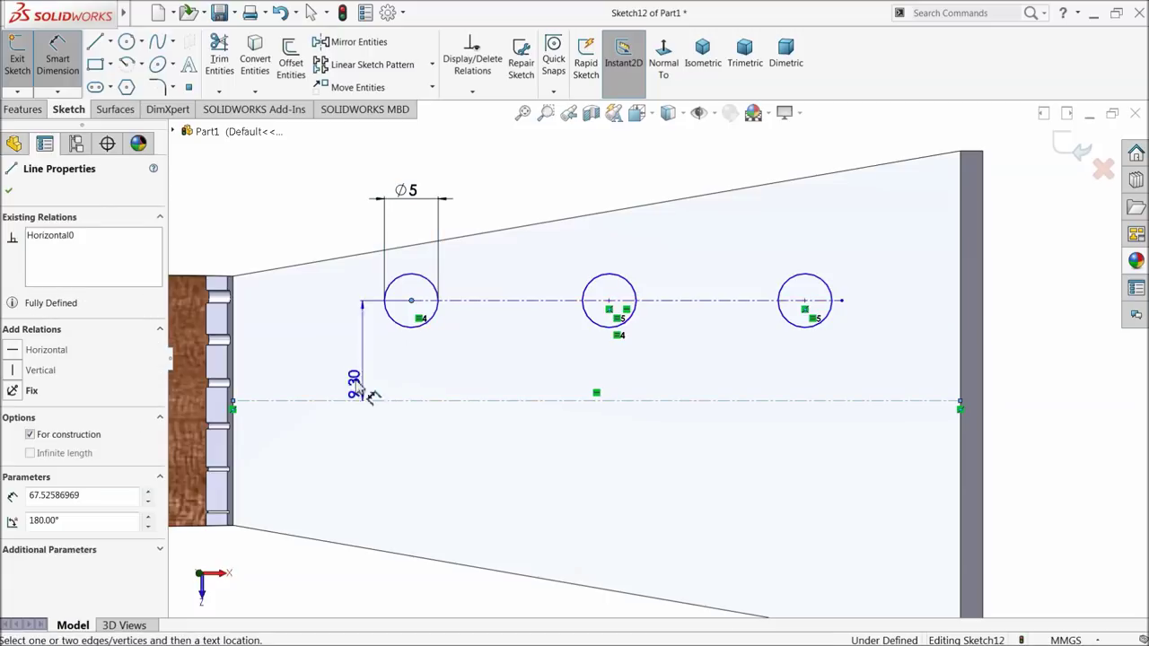
left_click(300, 346)
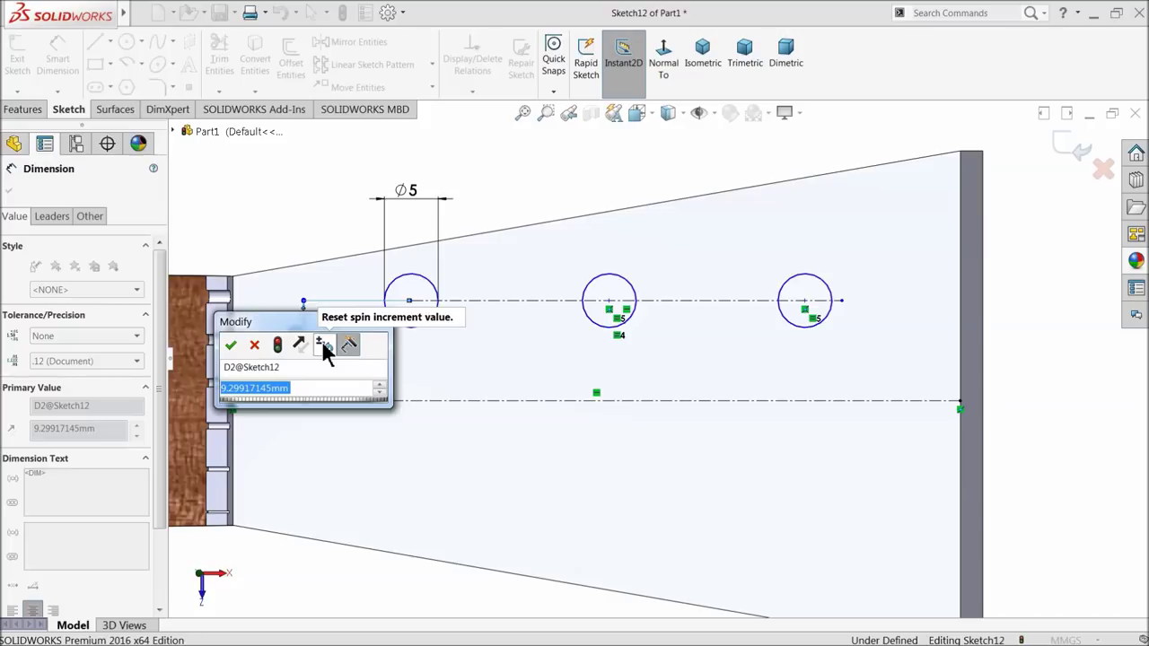
type("9.92")
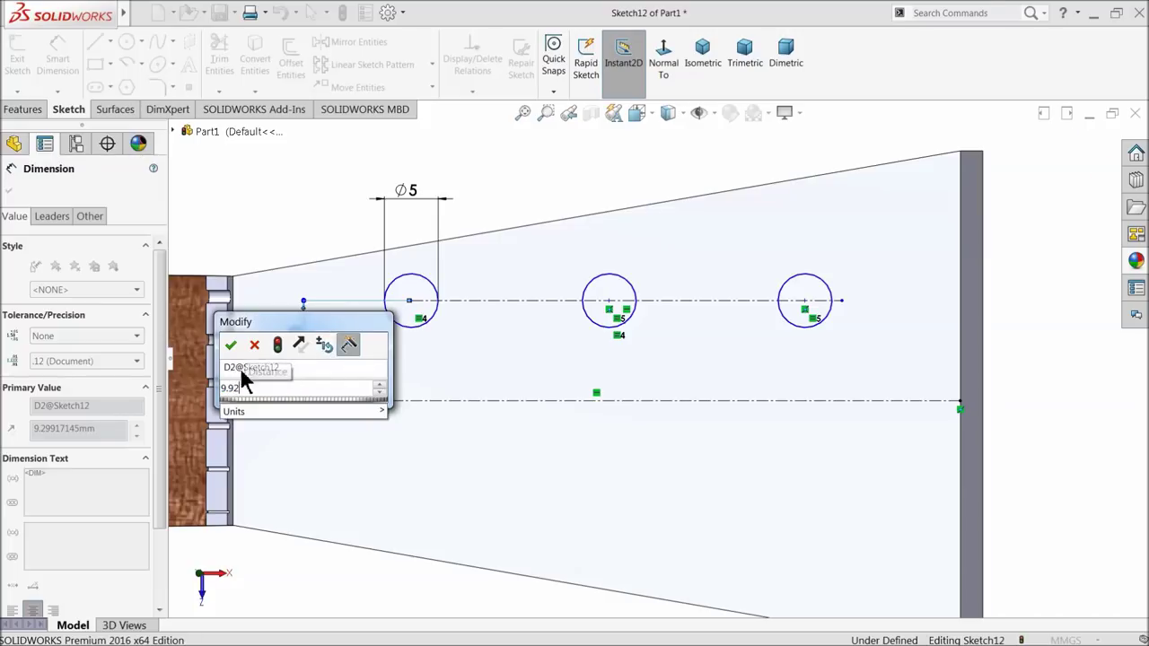
left_click(230, 345)
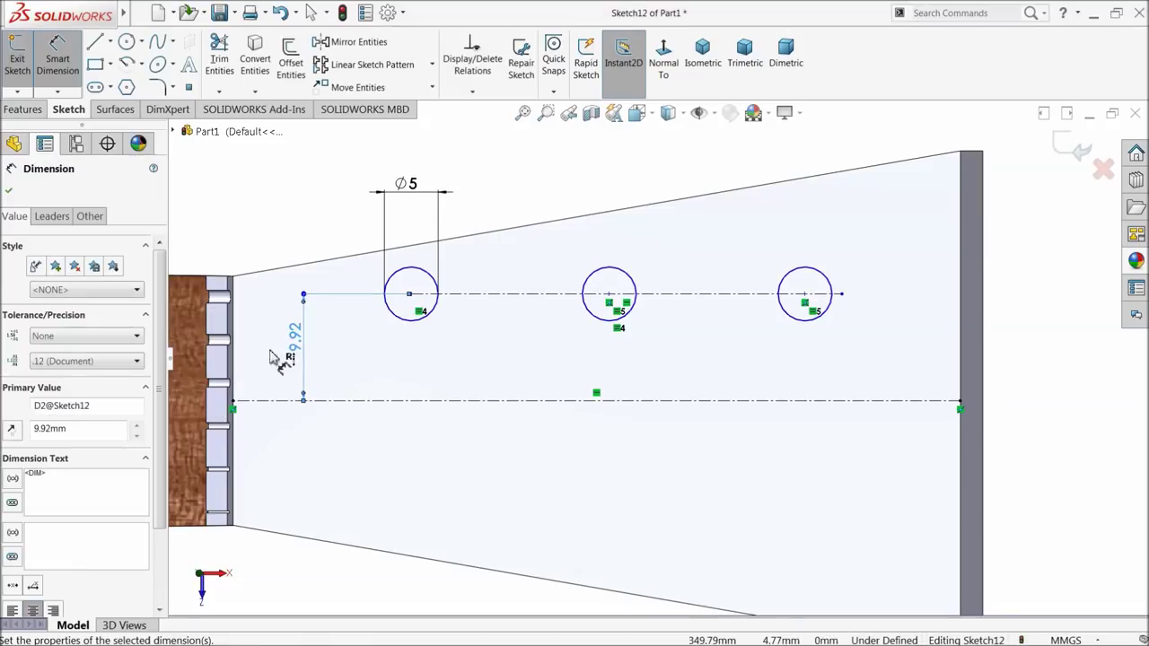
Step: Dimension the left circle's centre 14 mm from the headstock's left edge
left_click(411, 294)
left_click(232, 301)
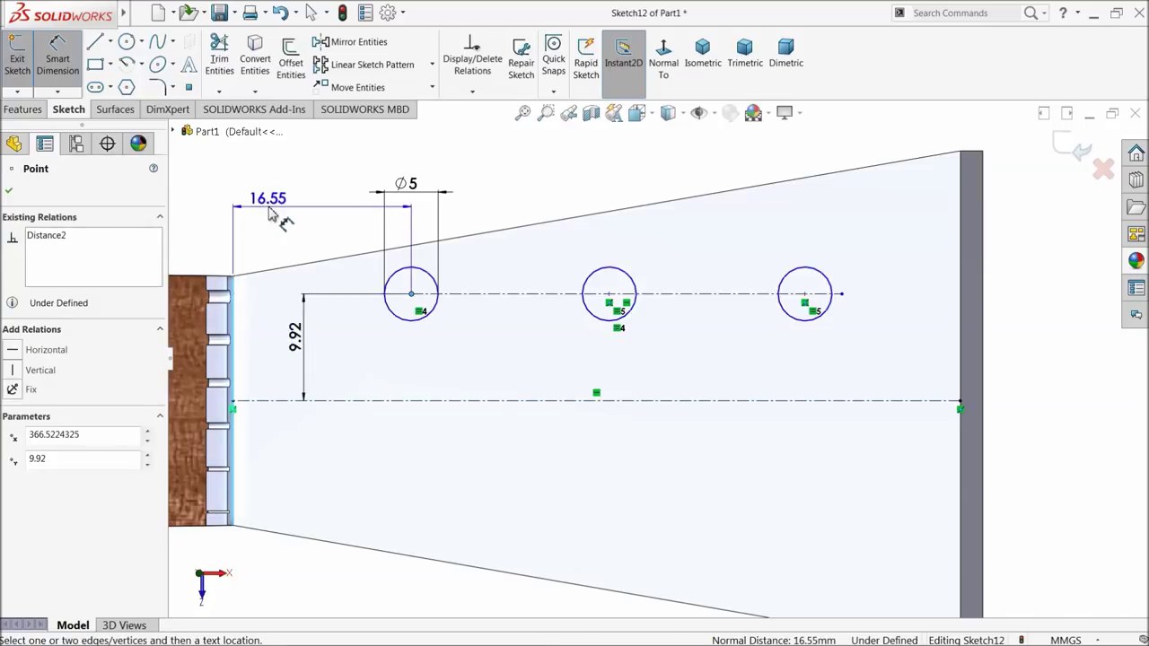
left_click(269, 211)
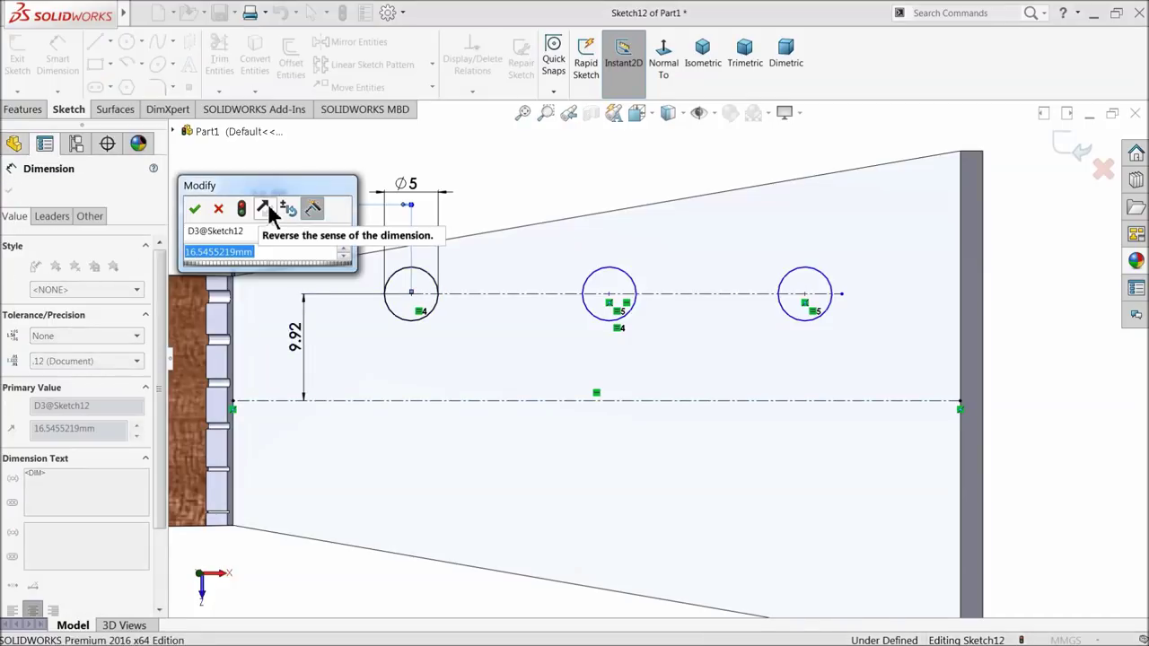
type("14")
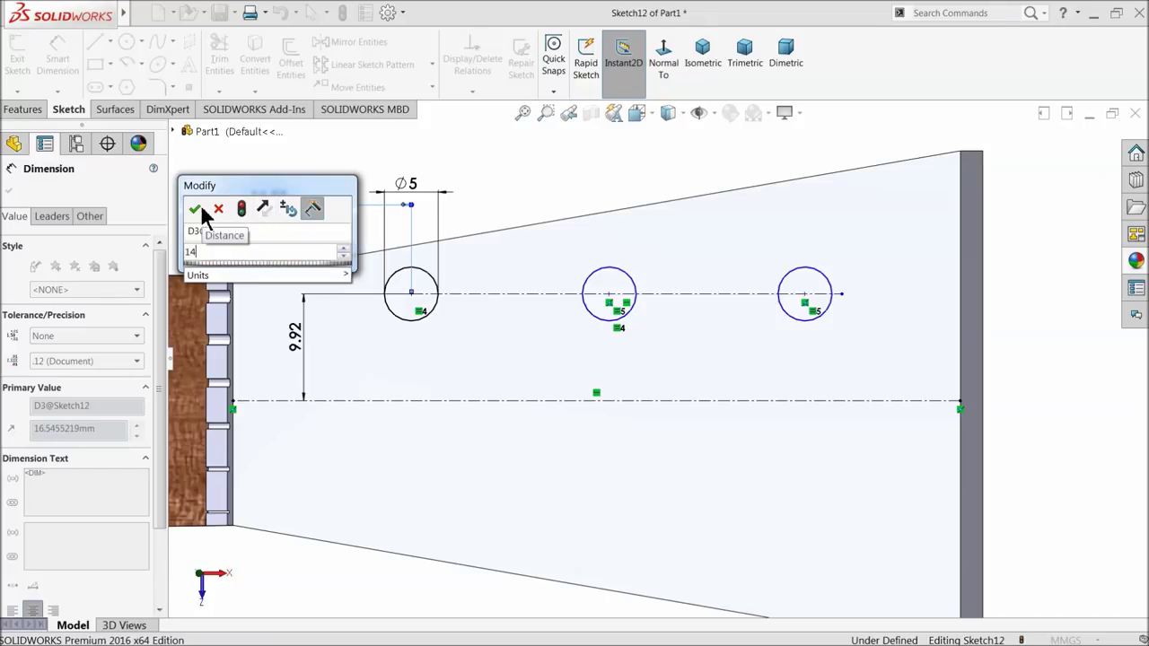
left_click(196, 210)
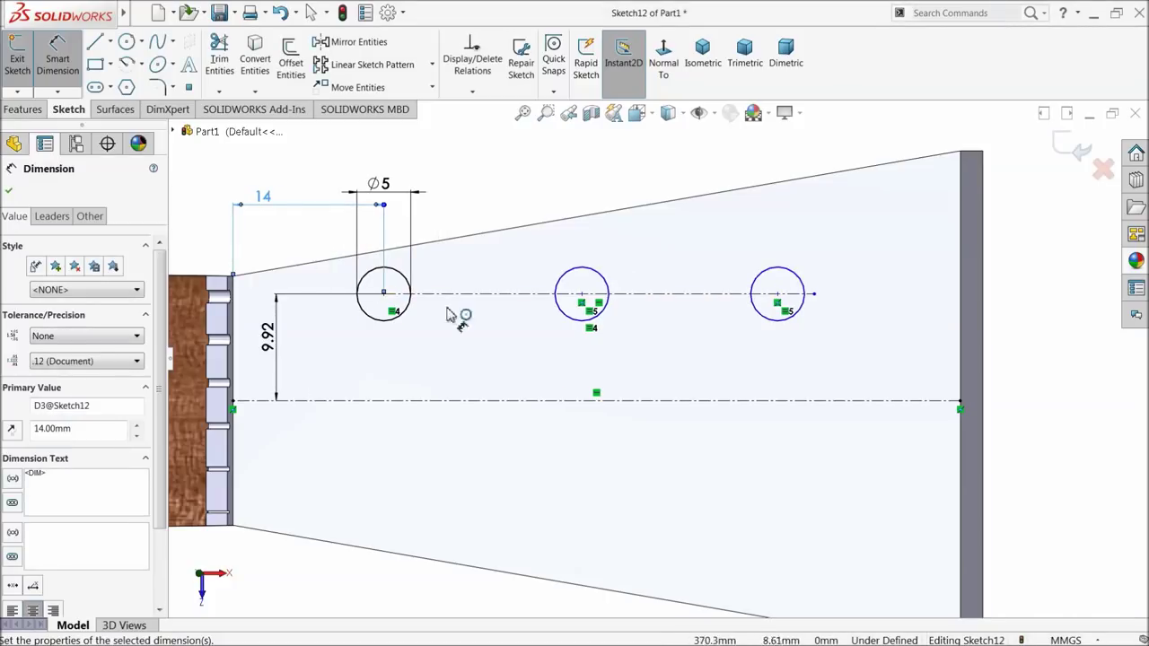
Step: Space the three circle centres 20 mm apart with two dimensions
left_click(582, 295)
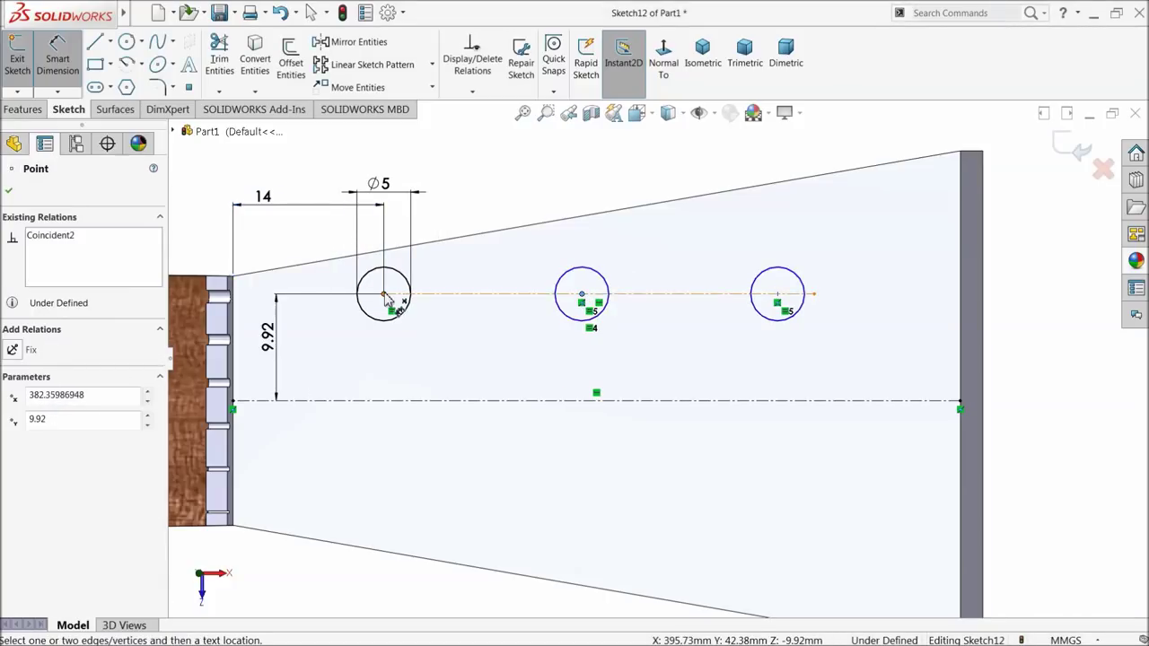
left_click(384, 295)
left_click(468, 154)
type("20")
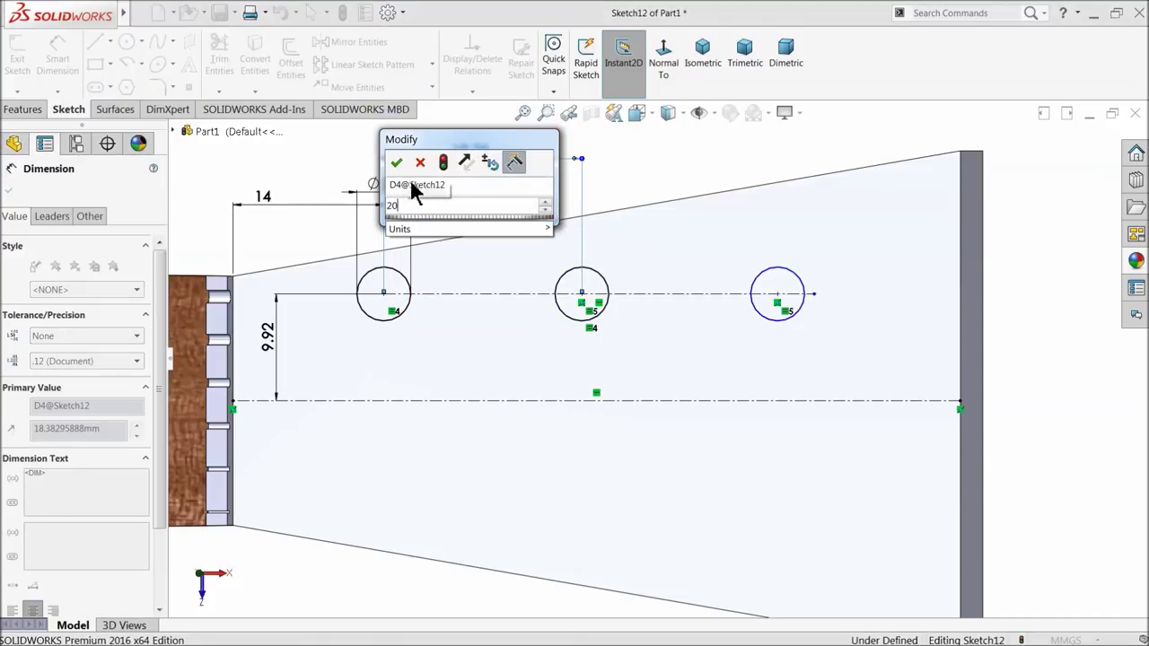
left_click(396, 163)
left_click(777, 294)
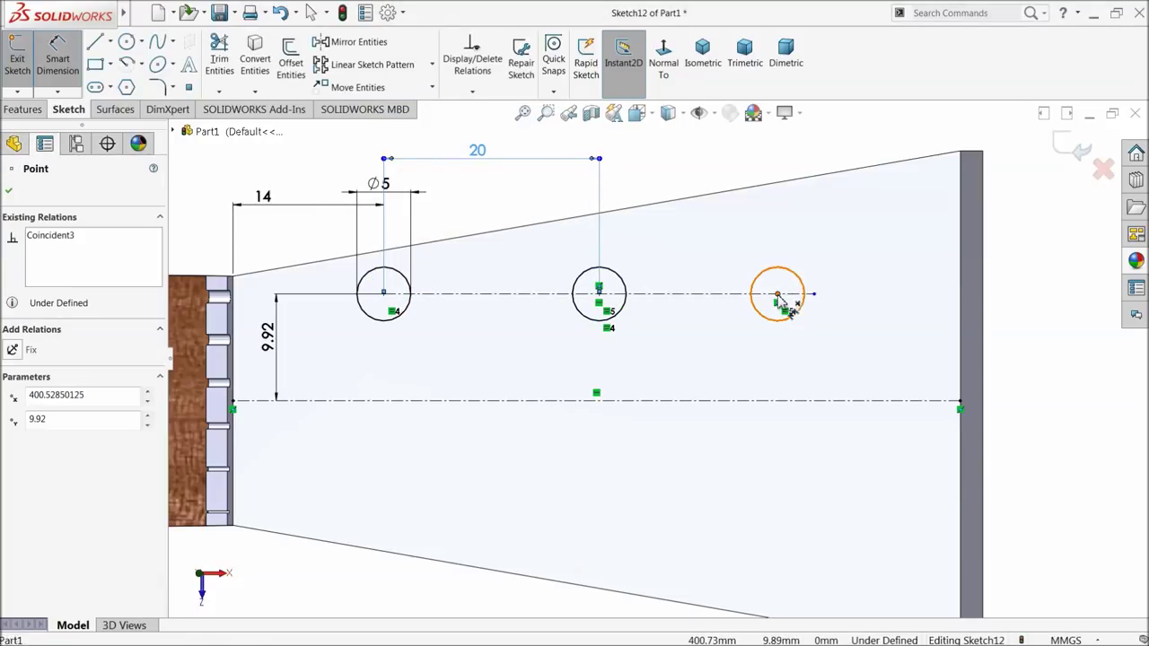
left_click(599, 291)
left_click(660, 157)
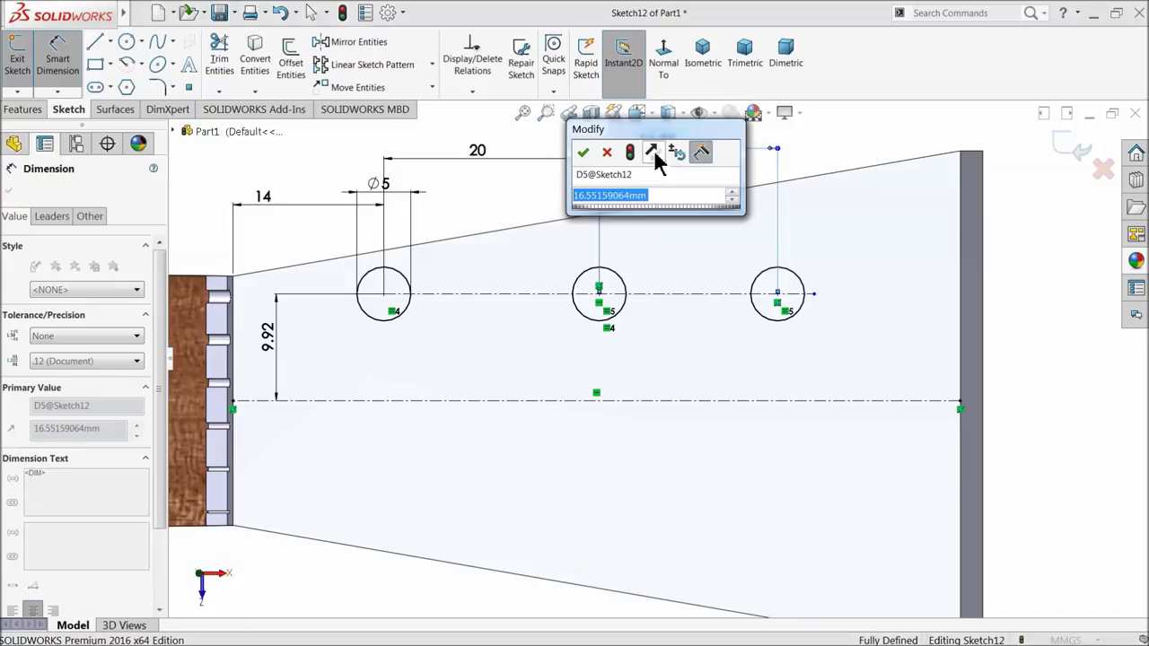
type("20")
left_click(585, 153)
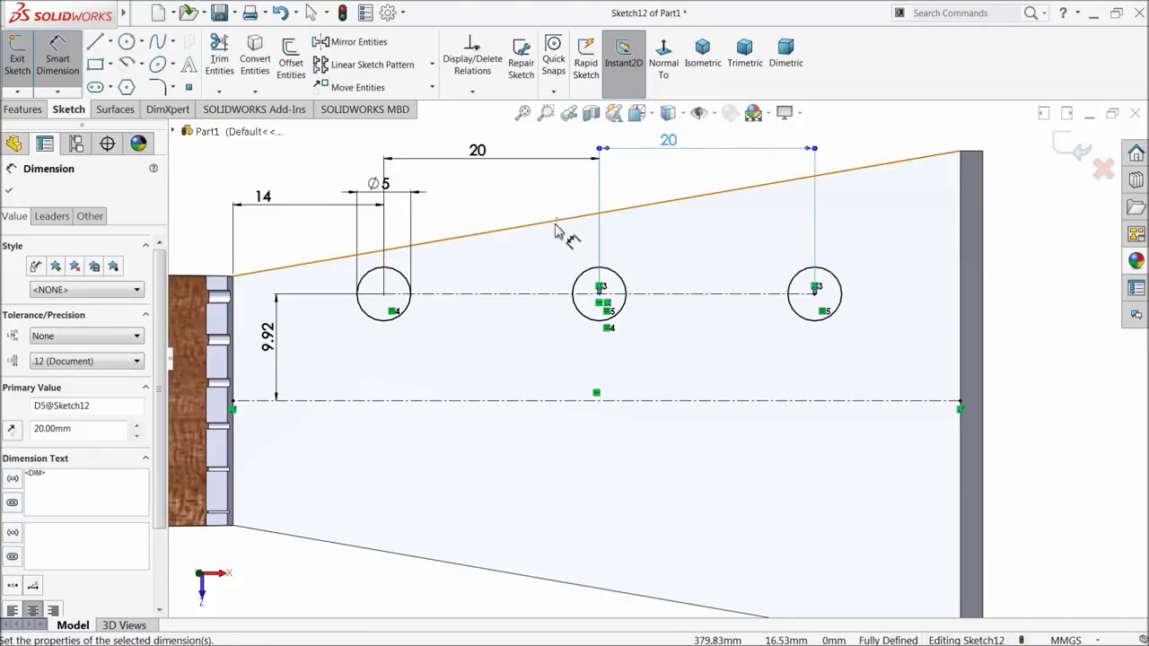
scroll(620, 382, "up", 2)
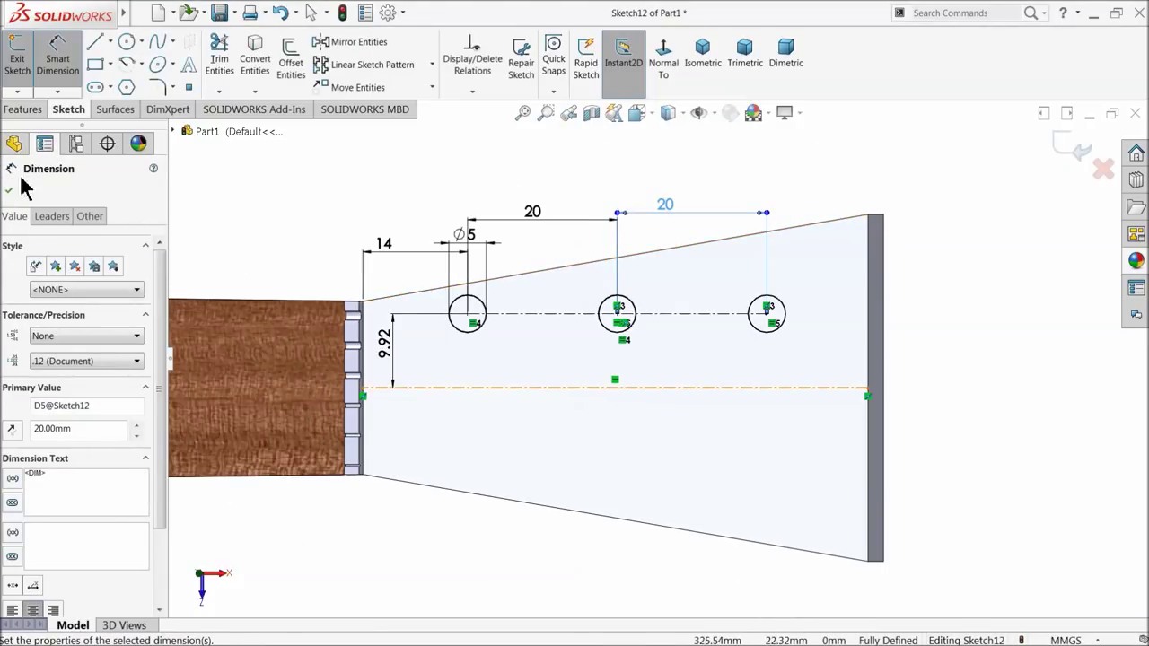
left_click(9, 192)
Step: Mirror the three circles about the middle centerline to create three lower circles
left_click(322, 41)
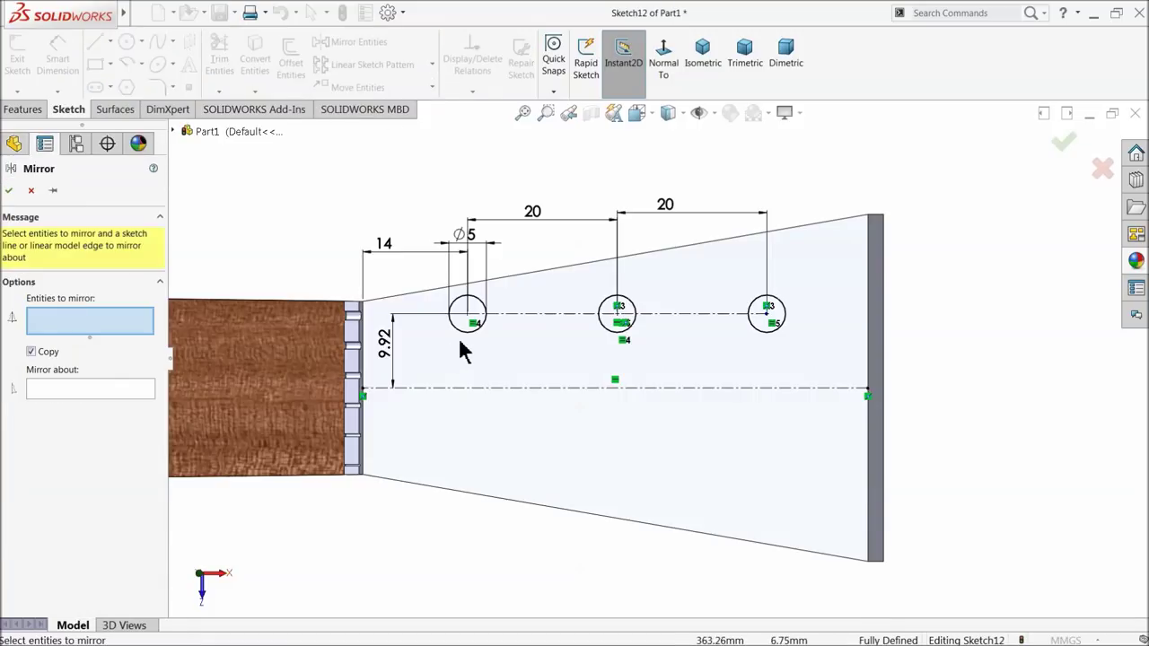
left_click(472, 334)
left_click(623, 330)
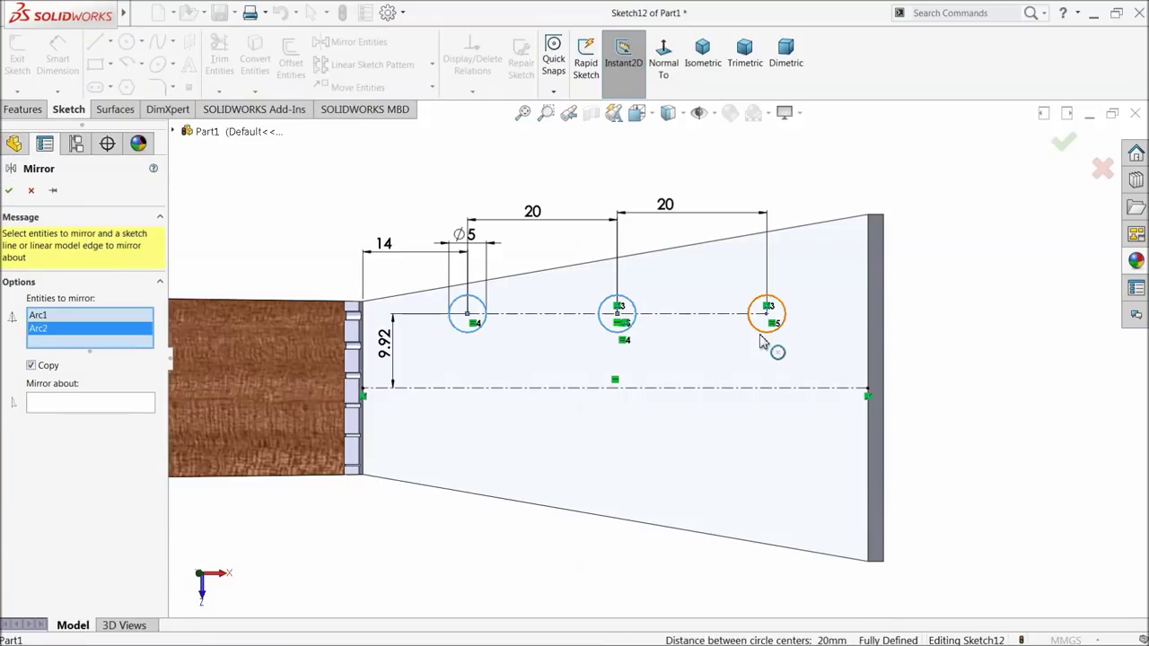
left_click(765, 333)
left_click(103, 418)
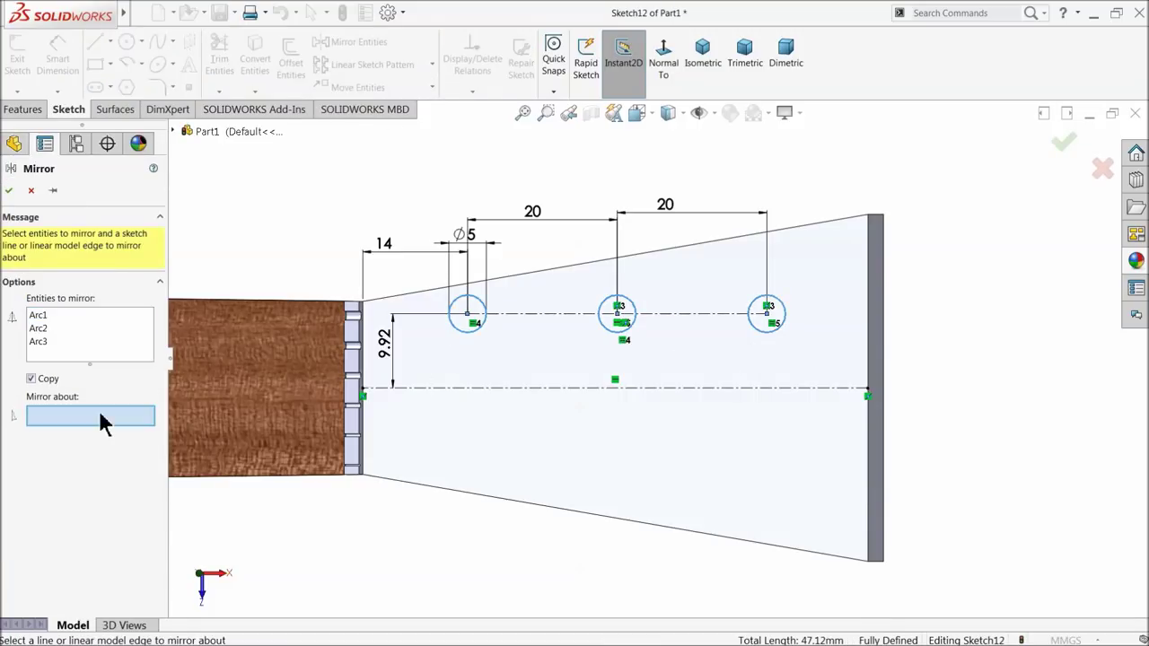
left_click(561, 389)
left_click(9, 191)
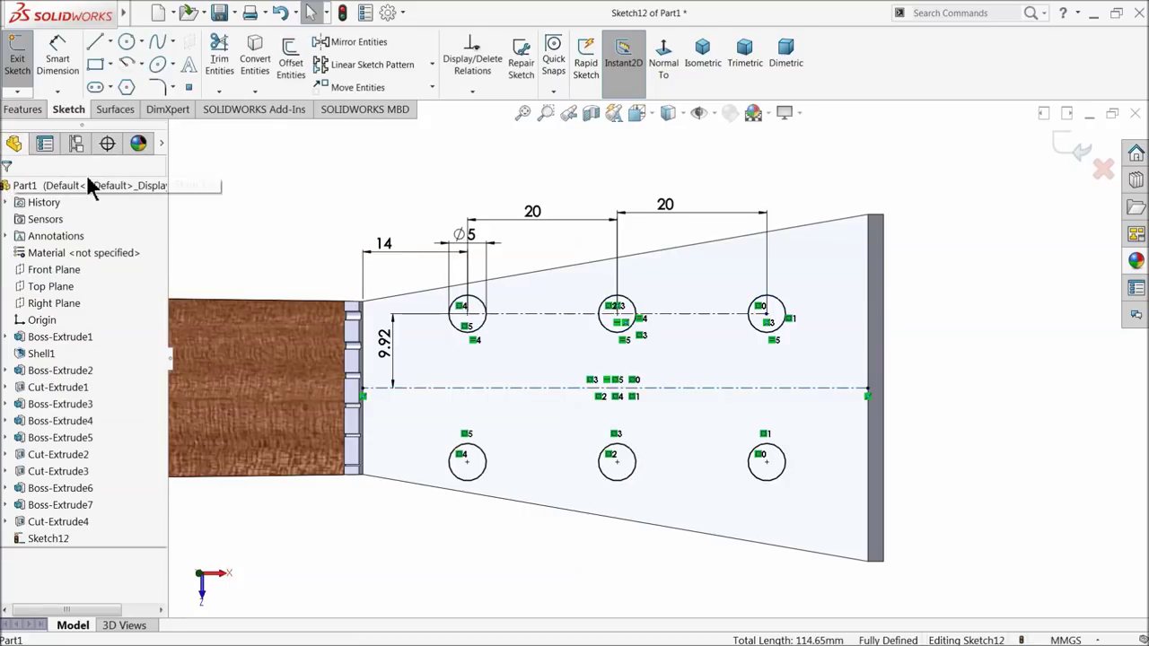
Step: Extrude the six circles 5 mm as a Blind Boss-Extrude to form the tuning pegs
left_click(30, 115)
left_click(27, 65)
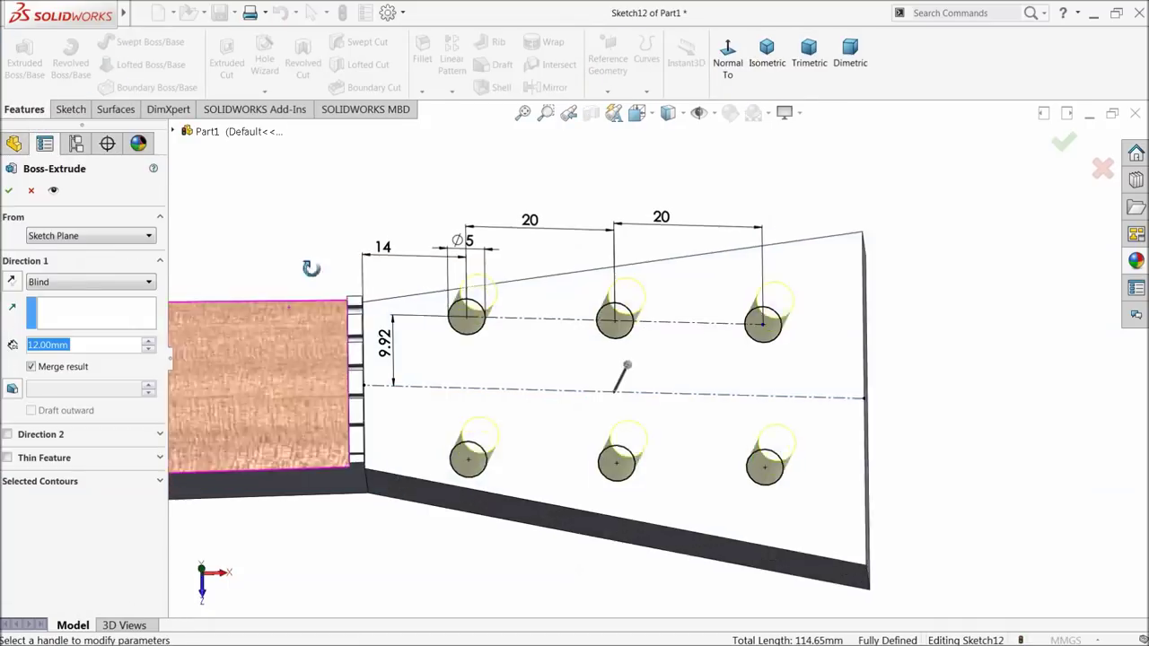
left_click_drag(75, 345, 14, 348)
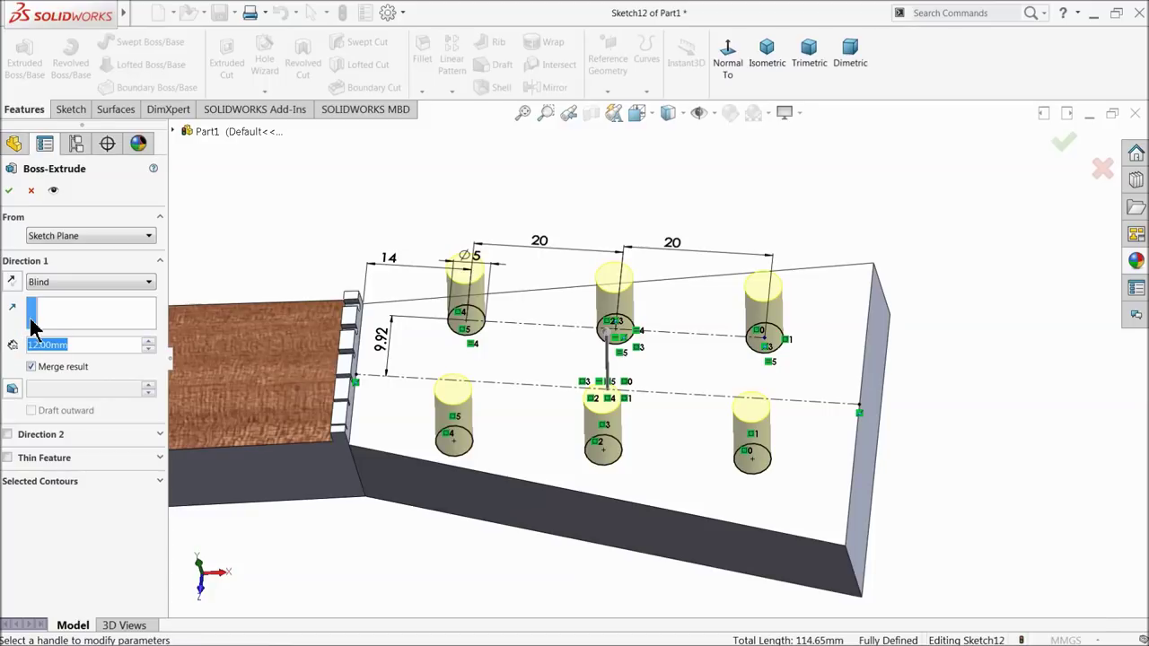
type("5")
key("Return")
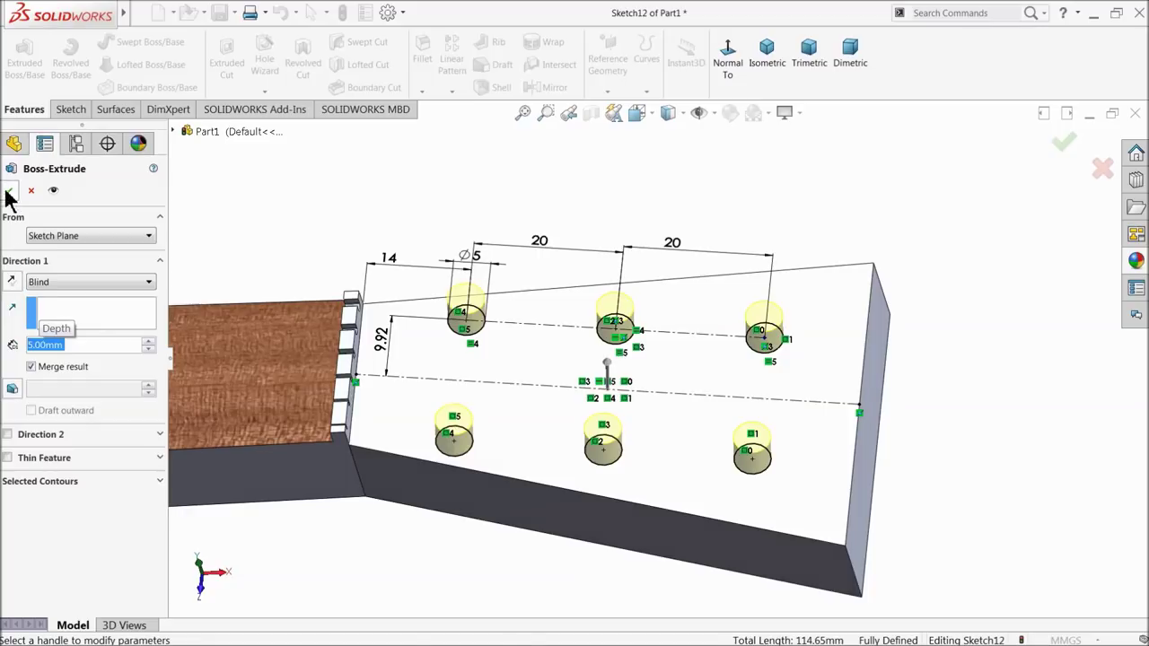
left_click(9, 192)
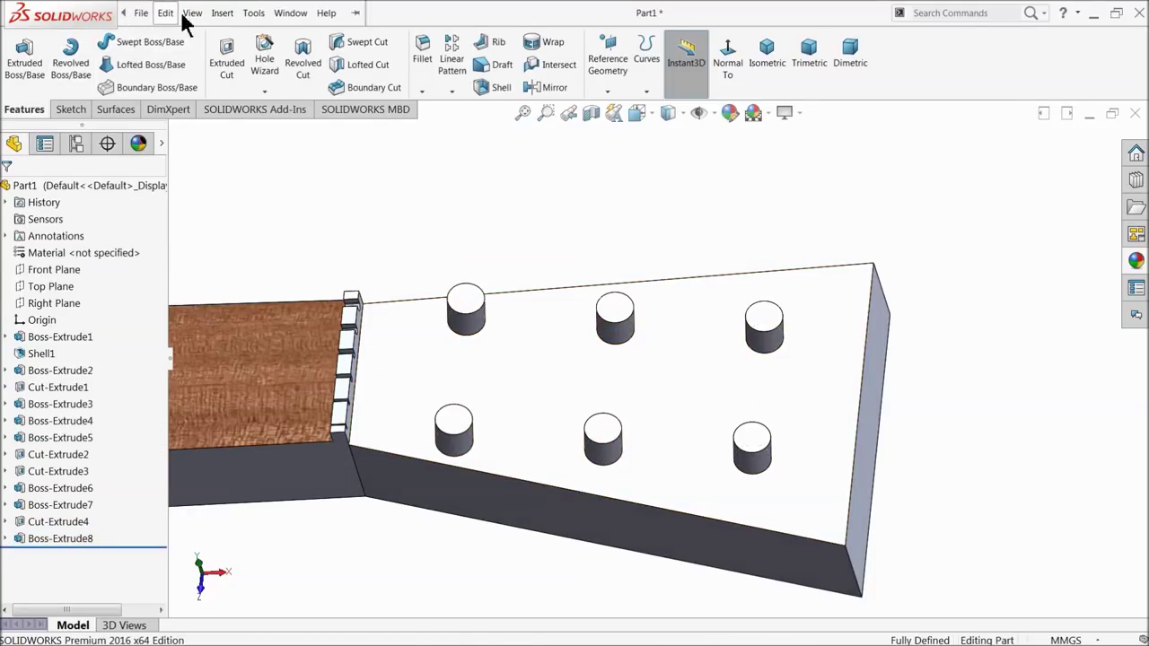
Step: Start a Dome feature with a 3 mm distance
left_click(222, 12)
mouse_move(248, 71)
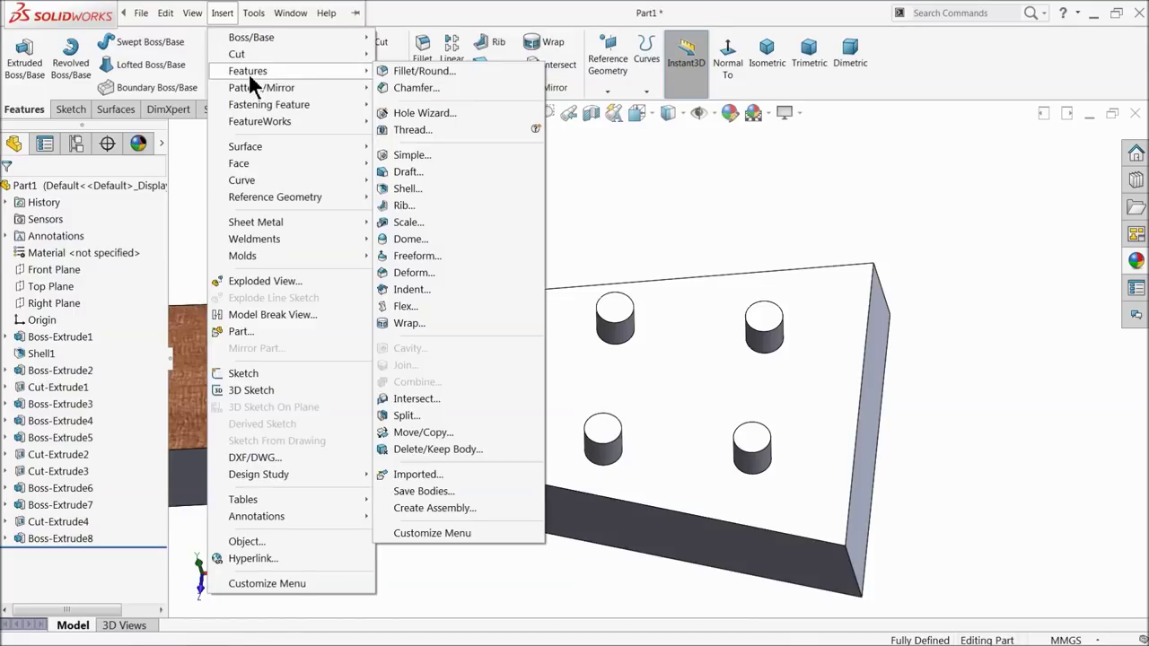
left_click(413, 239)
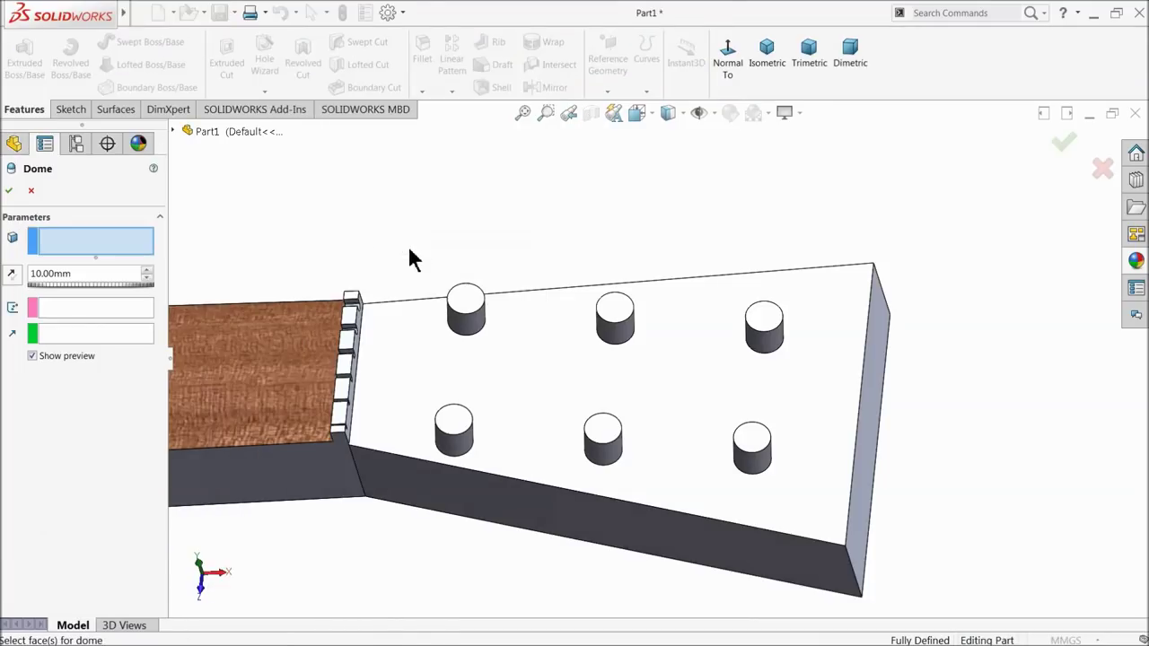
double_click(96, 273)
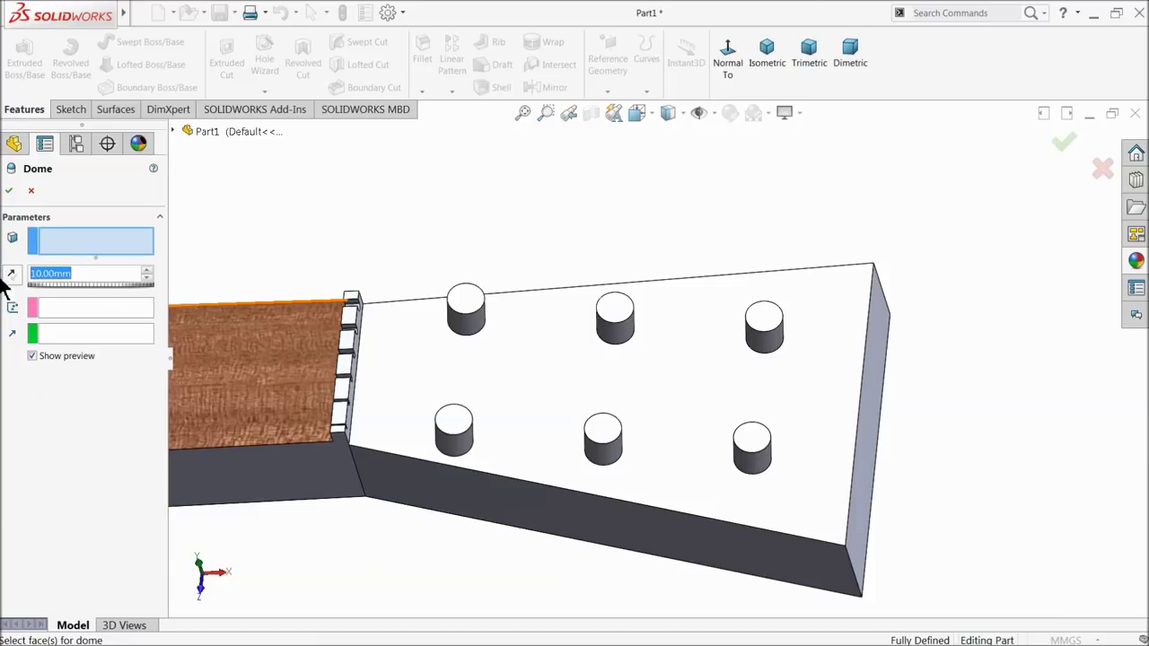
type("3")
scroll(499, 311, "down", 2)
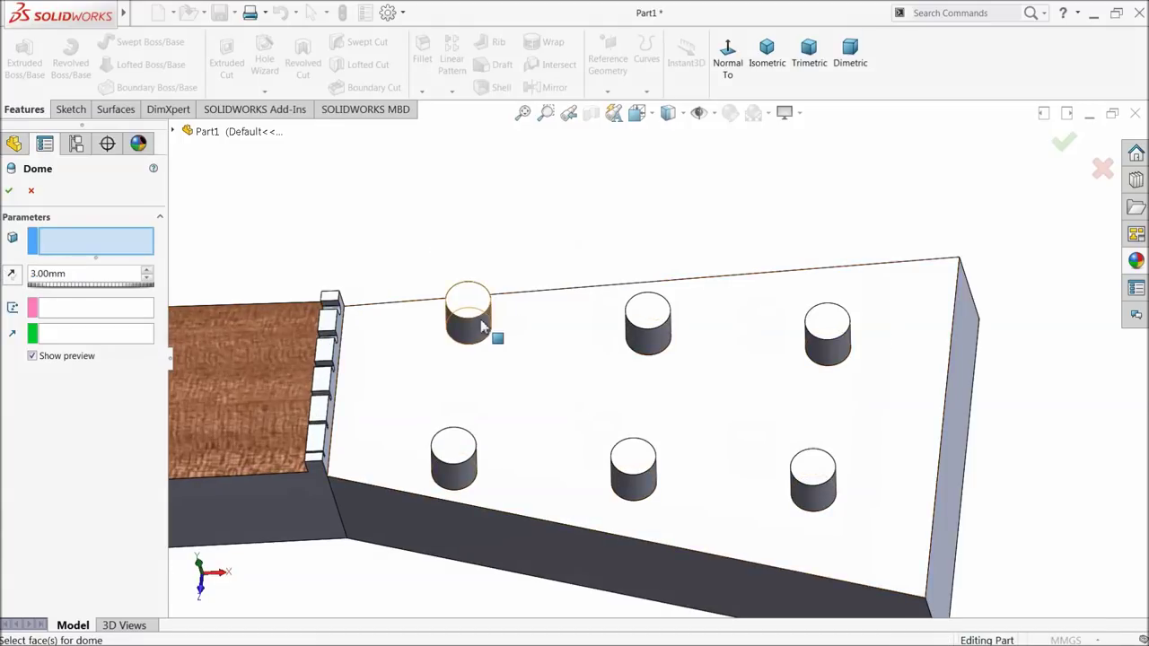
Step: Select all six peg cylinder top faces so each gets a 3 mm dome
left_click(466, 305)
left_click(658, 321)
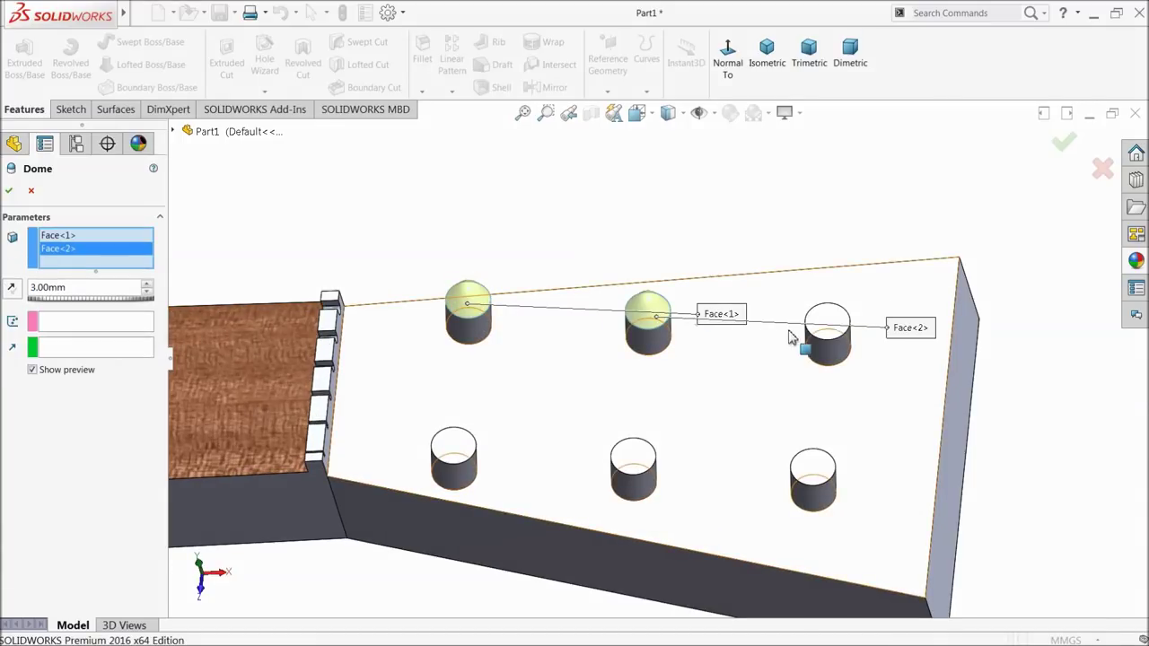
left_click(826, 331)
left_click(814, 479)
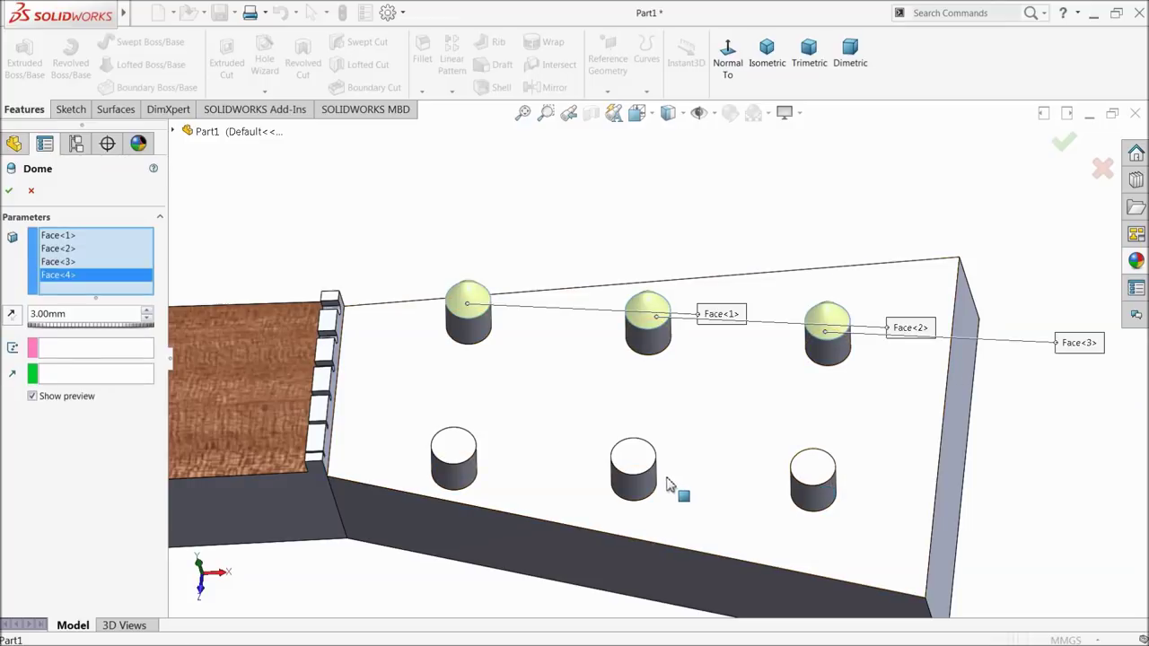
left_click(645, 467)
left_click(458, 457)
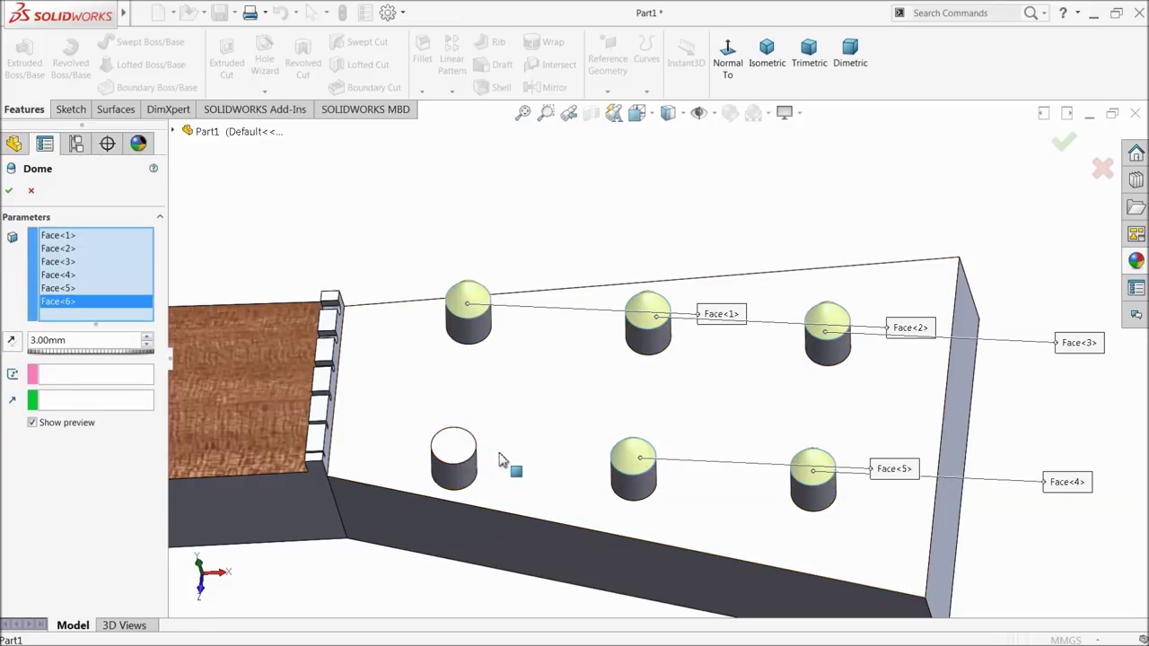
mouse_move(247, 359)
middle_mouse_down()
mouse_move(487, 358)
mouse_move(470, 295)
mouse_move(476, 319)
middle_mouse_up()
scroll(646, 341, "down", 3)
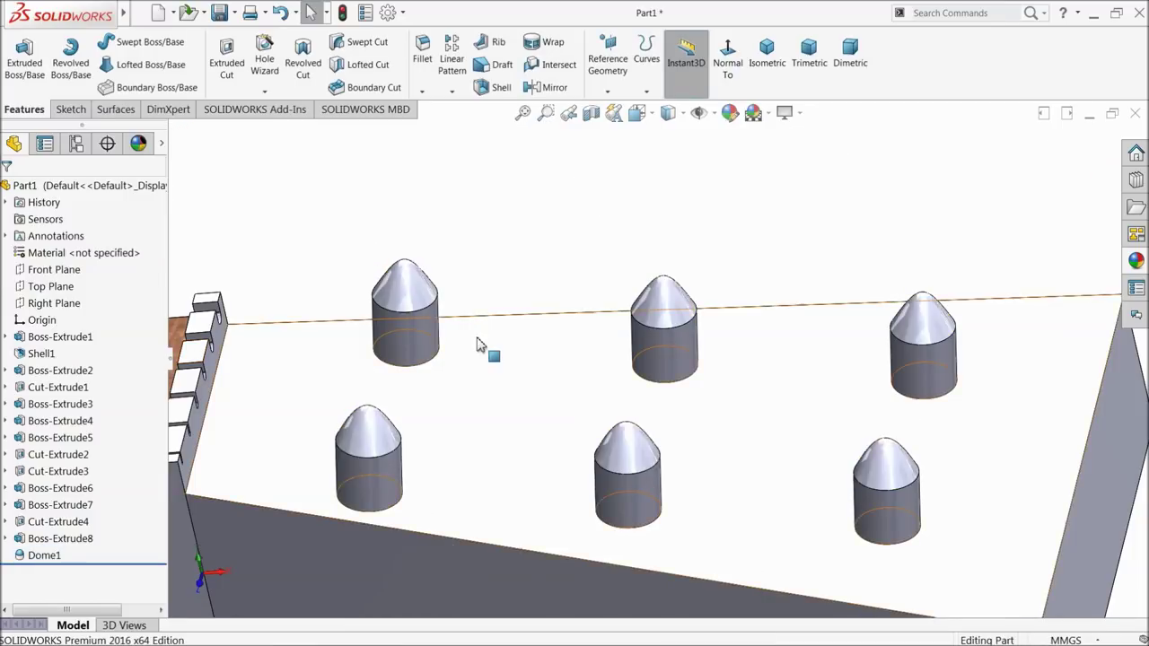
left_click(41, 538)
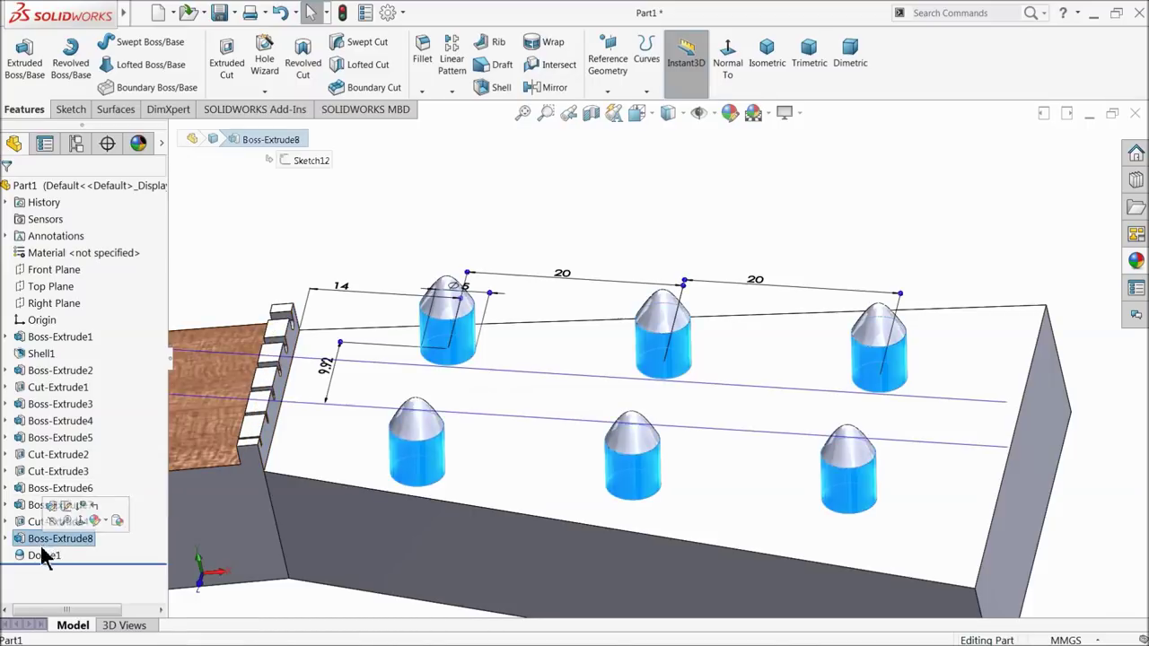
Step: Apply Metal > Steel satin finish stainless steel to the peg extrusion
left_click(1133, 263)
scroll(992, 224, "up", 5)
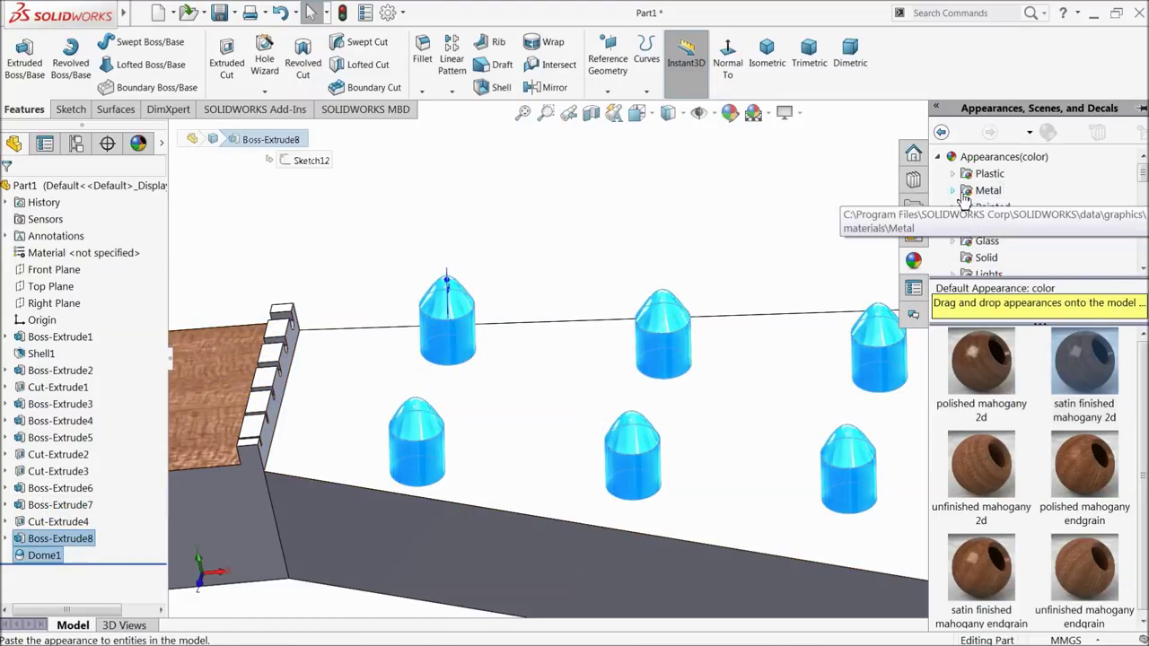
left_click(963, 193)
left_click(1000, 173)
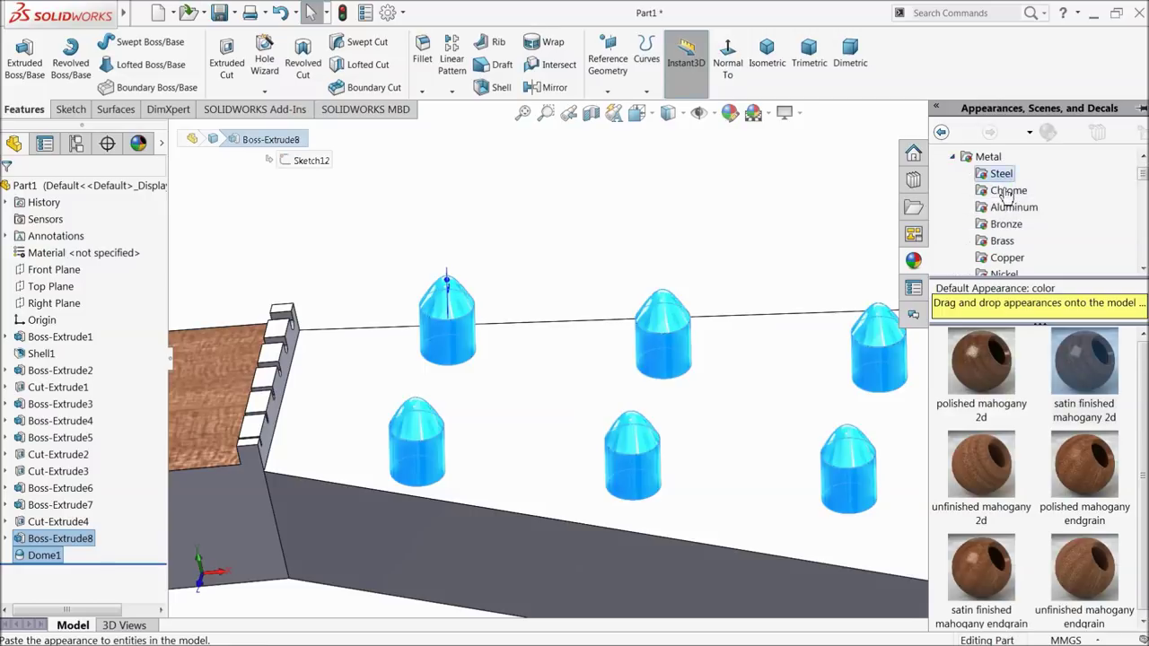
double_click(987, 478)
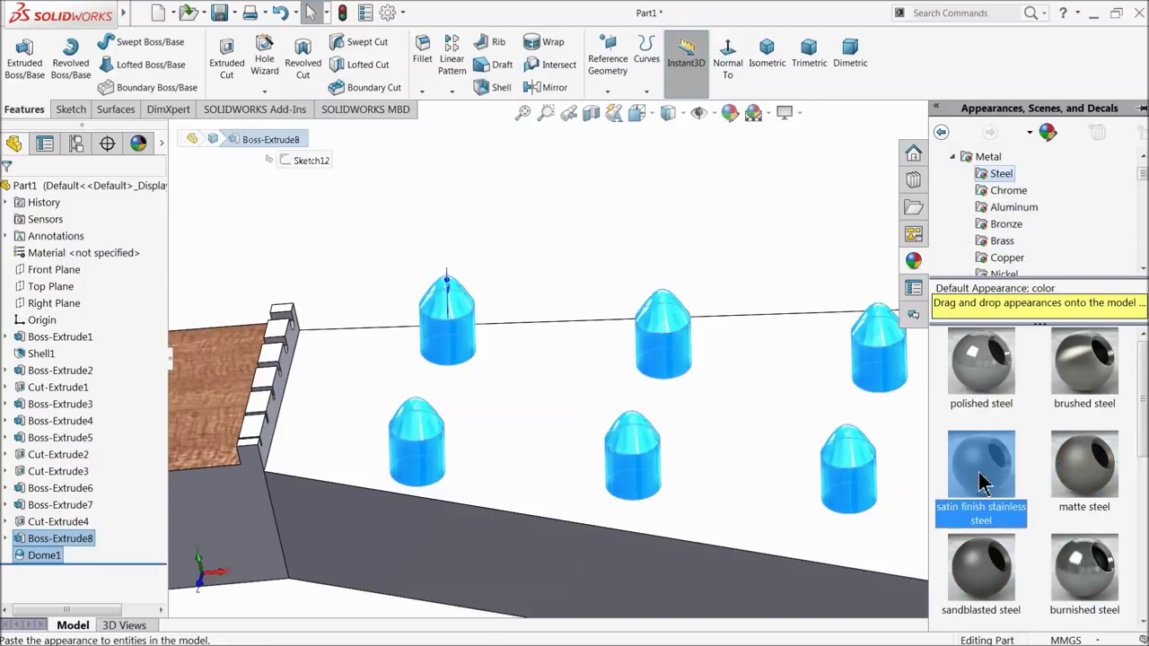
scroll(861, 385, "down", 3)
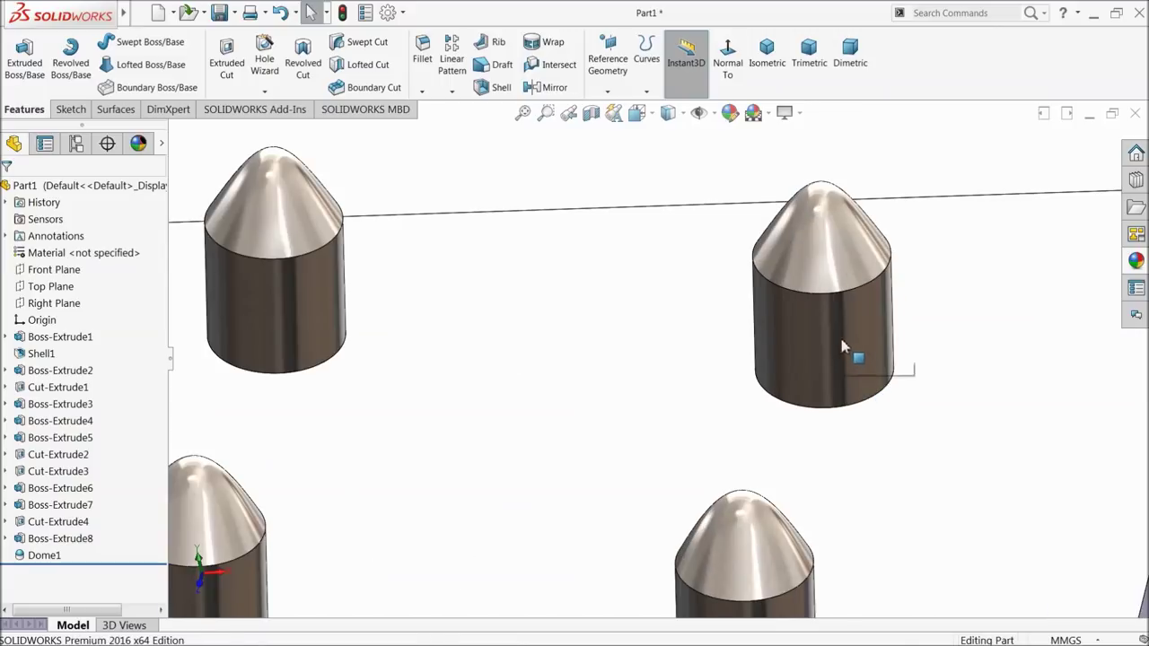
scroll(854, 354, "down", 2)
scroll(789, 368, "down", 2)
scroll(705, 377, "up", 4)
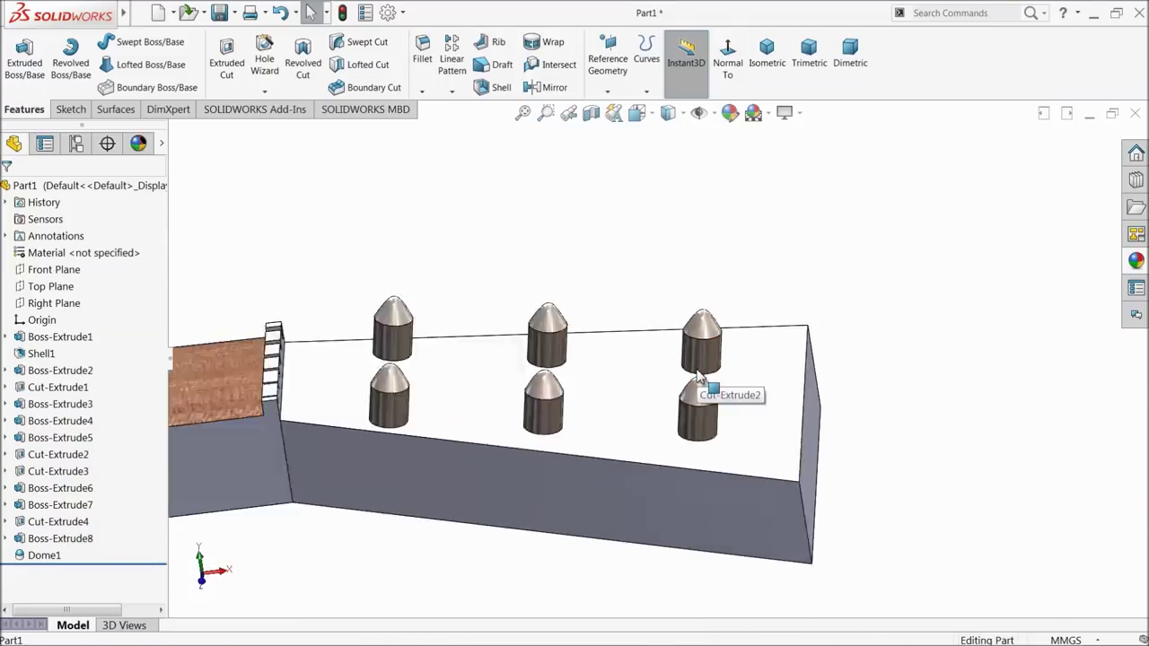
Step: Start a new sketch on the headstock's underside face, viewed normal to it
scroll(704, 382, "up", 2)
left_click(552, 413)
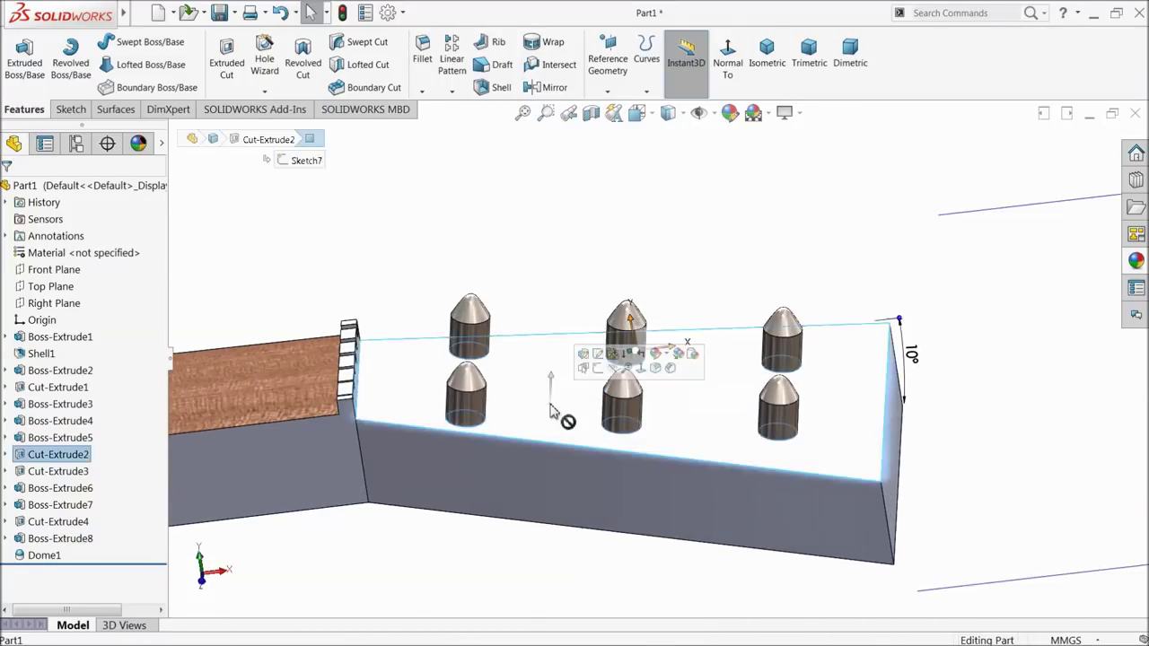
left_click(574, 479)
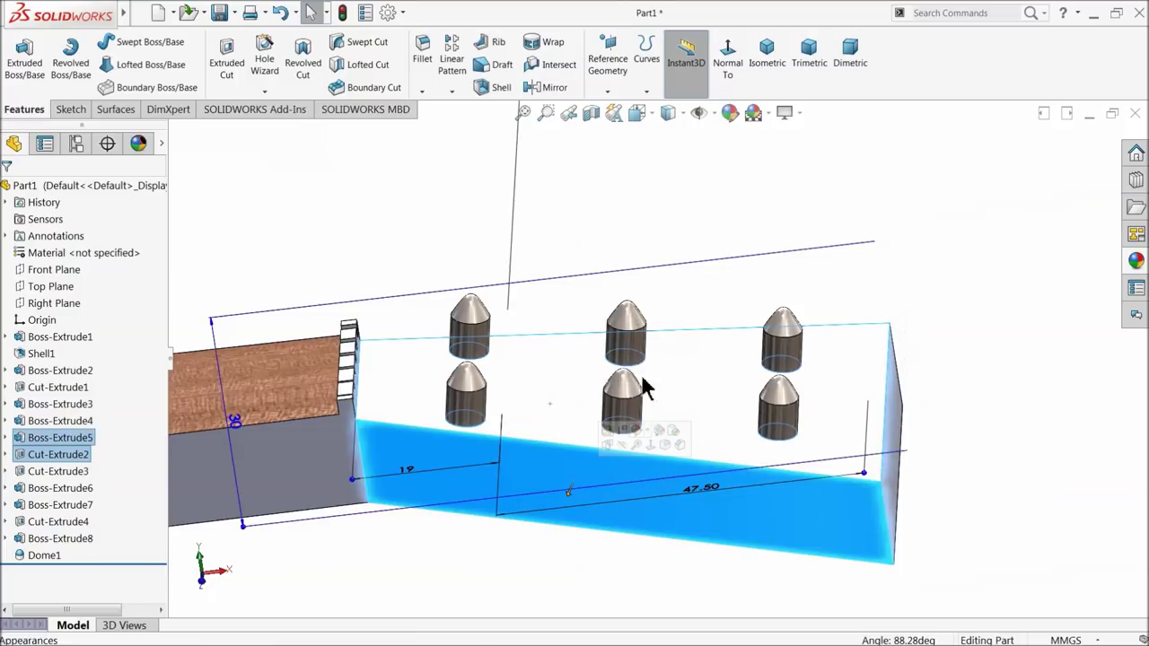
left_click(656, 208)
middle_click_drag(656, 208, 630, 417)
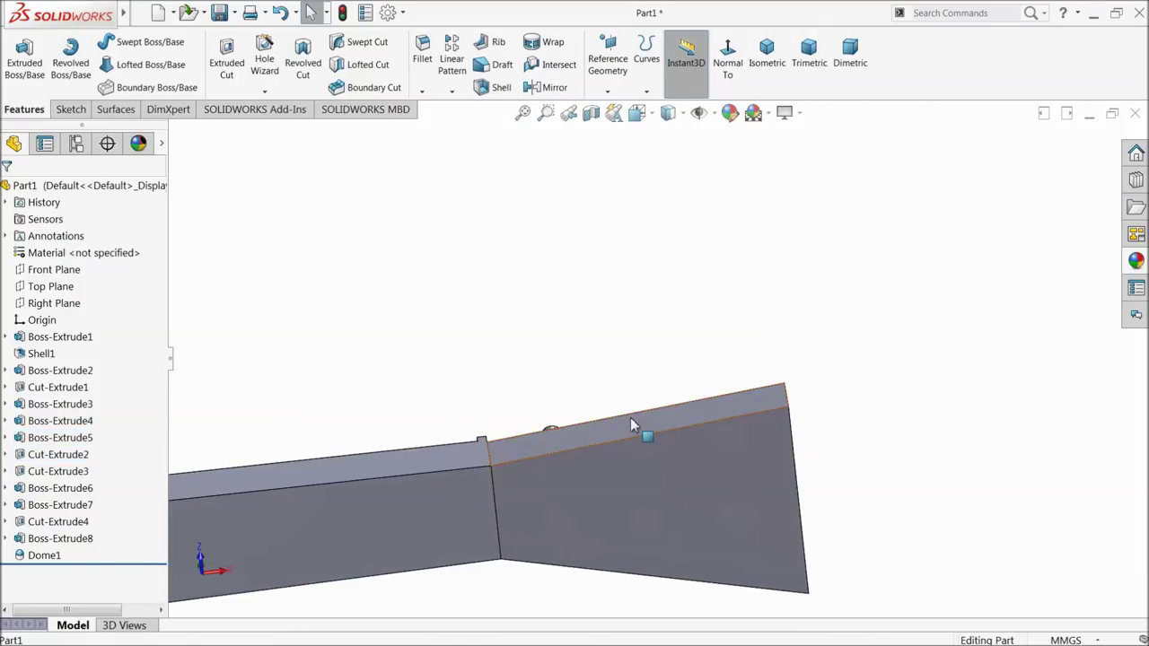
left_click(630, 508)
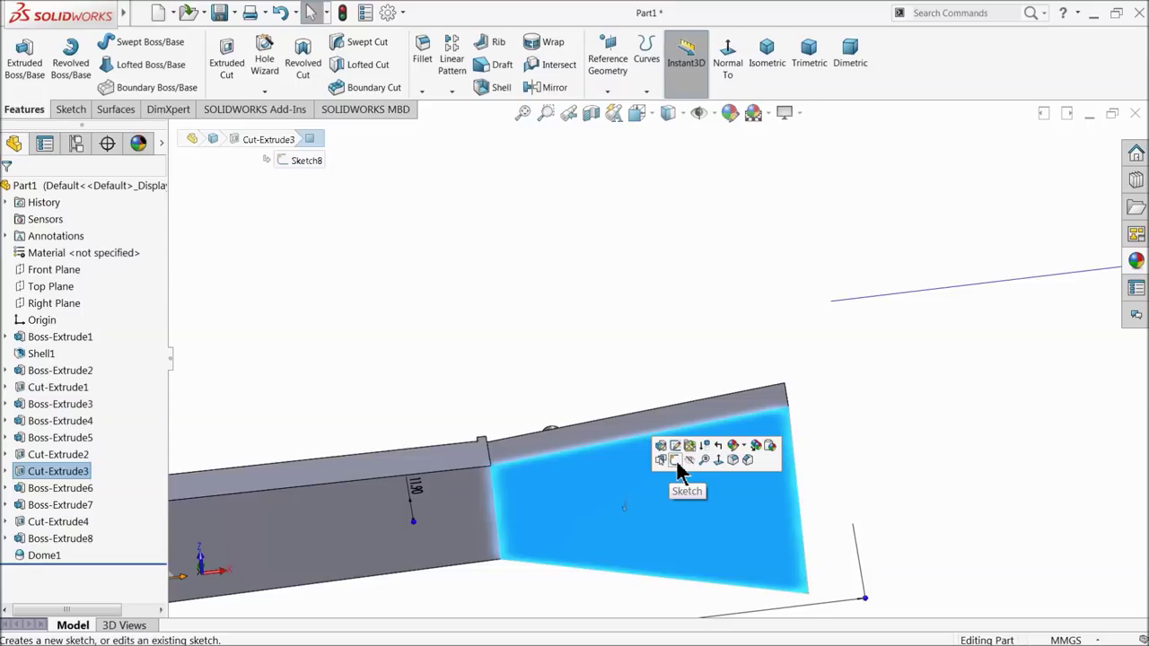
left_click(679, 471)
left_click(664, 54)
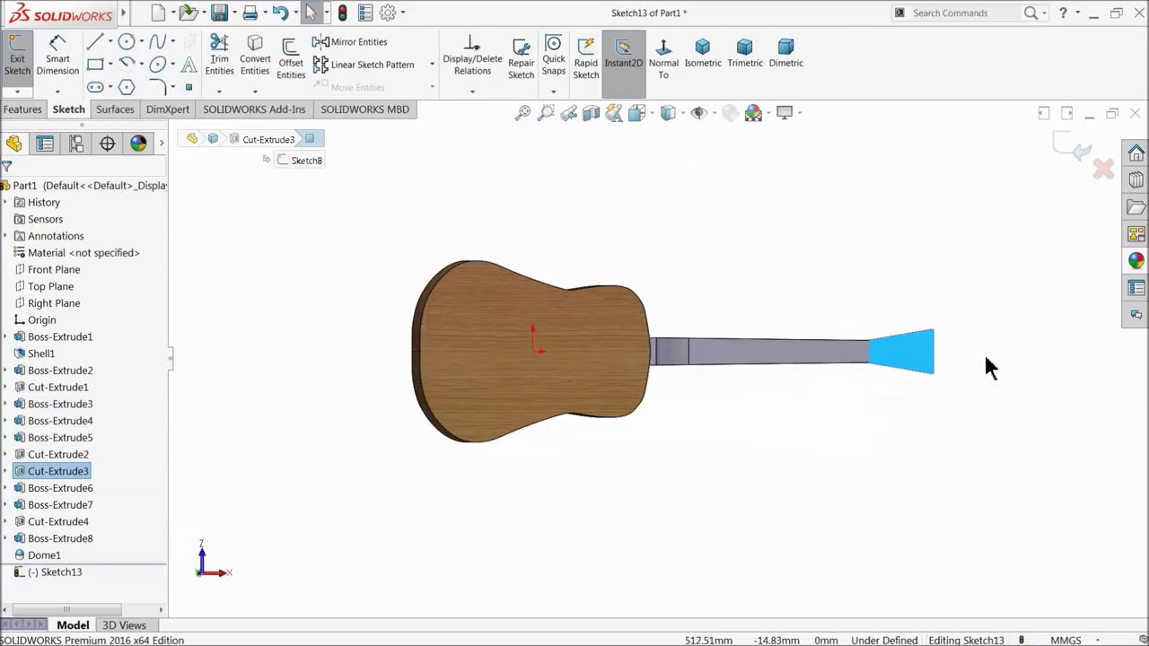
Step: Switch the display style to Hidden Lines Visible
scroll(943, 367, "down", 1)
scroll(730, 362, "down", 1)
scroll(720, 361, "down", 1)
scroll(608, 366, "down", 1)
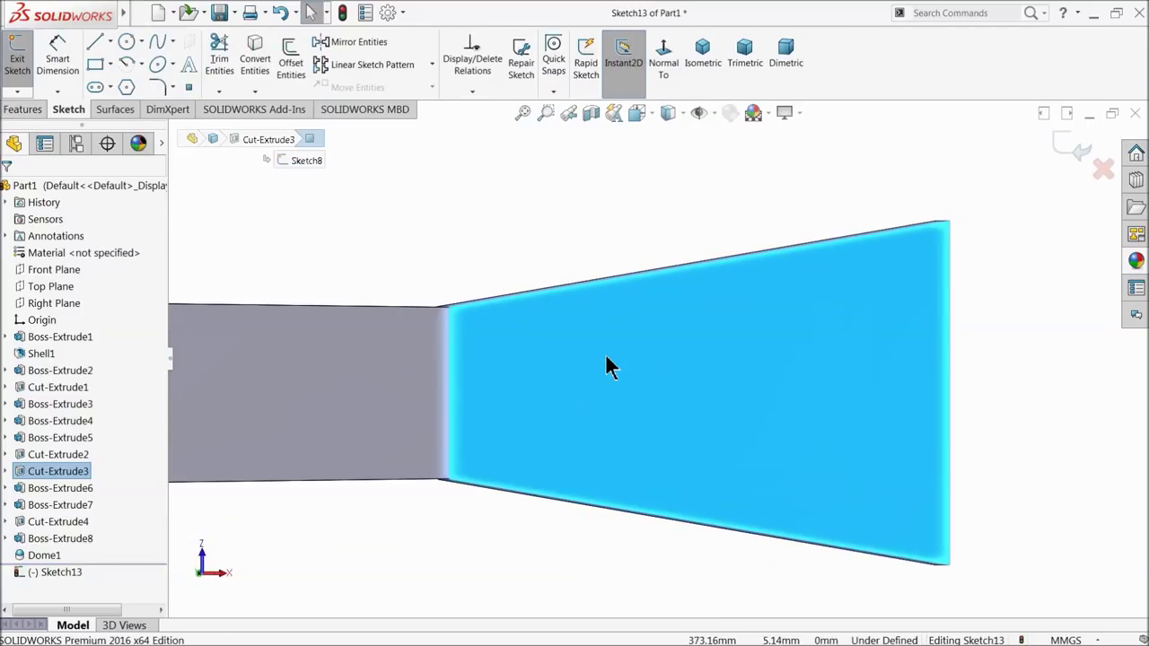
left_click(681, 112)
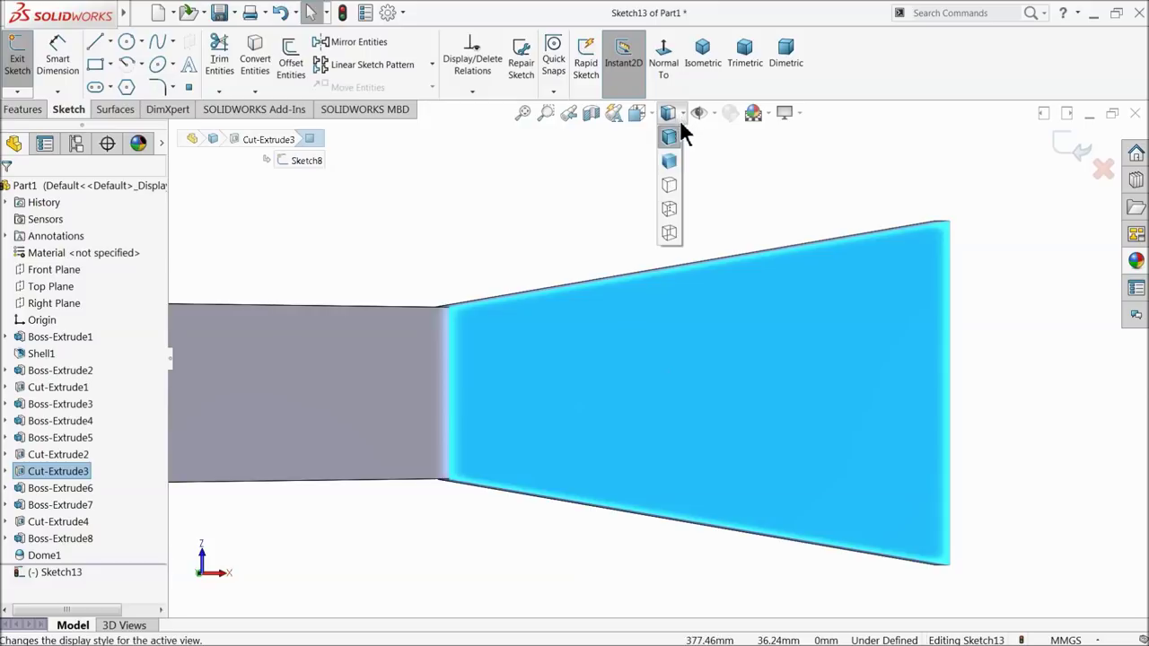
left_click(668, 210)
scroll(551, 321, "down", 1)
scroll(588, 352, "down", 2)
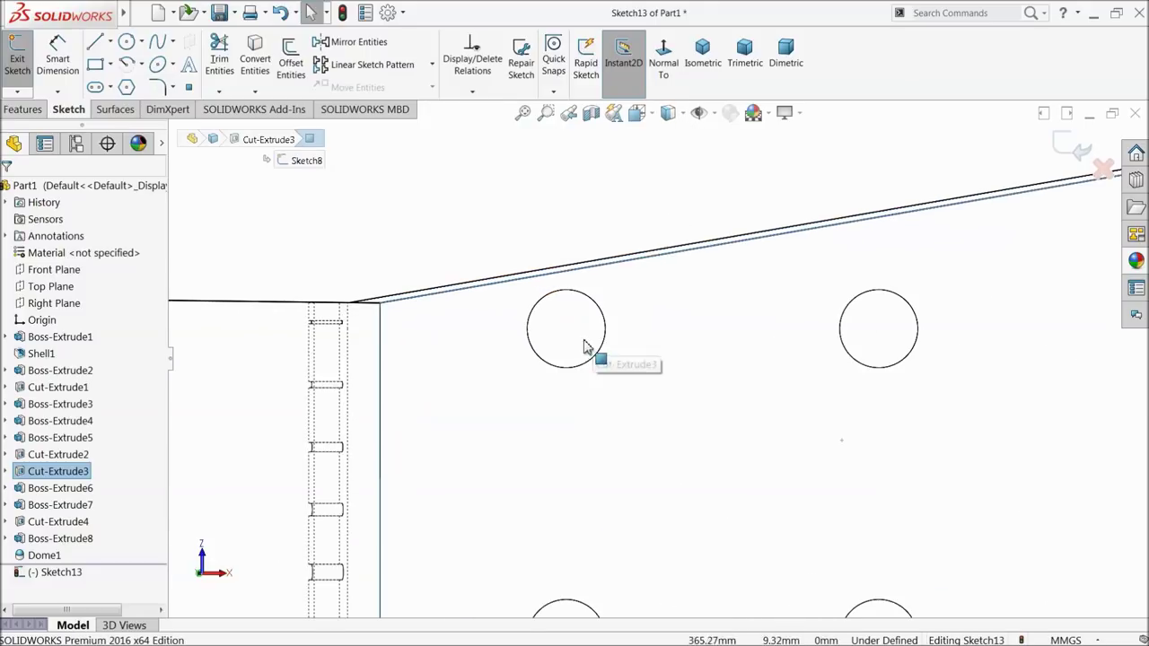
left_click(681, 115)
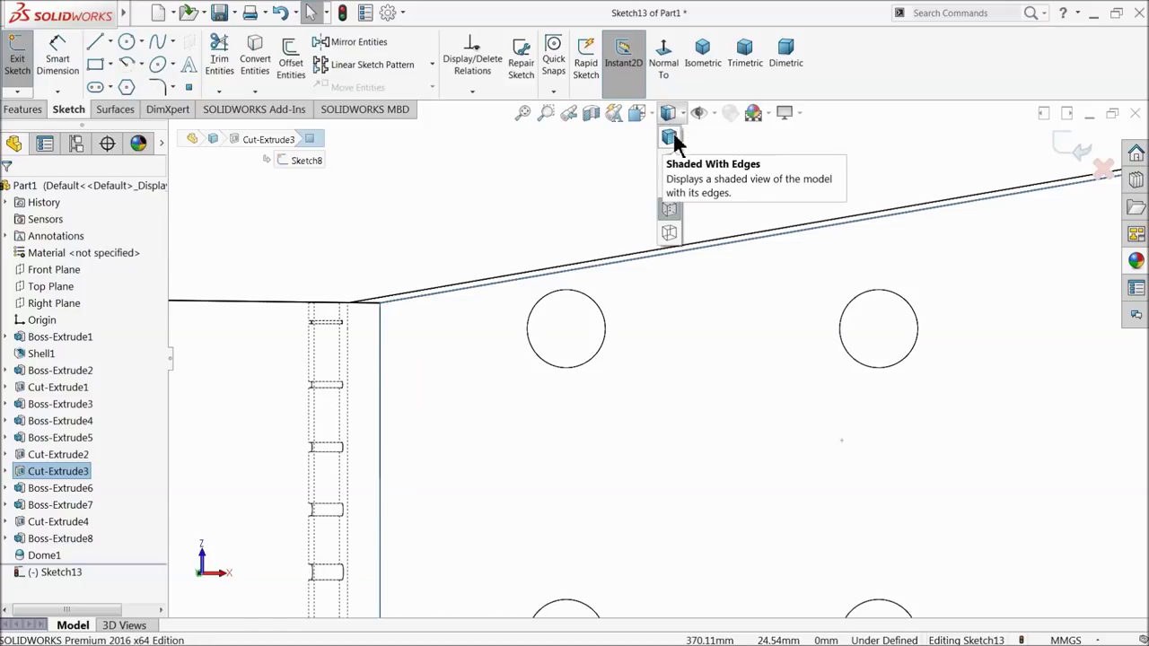
Step: Draw a centre-point rectangle centred on the peg circle
left_click(110, 64)
left_click(111, 101)
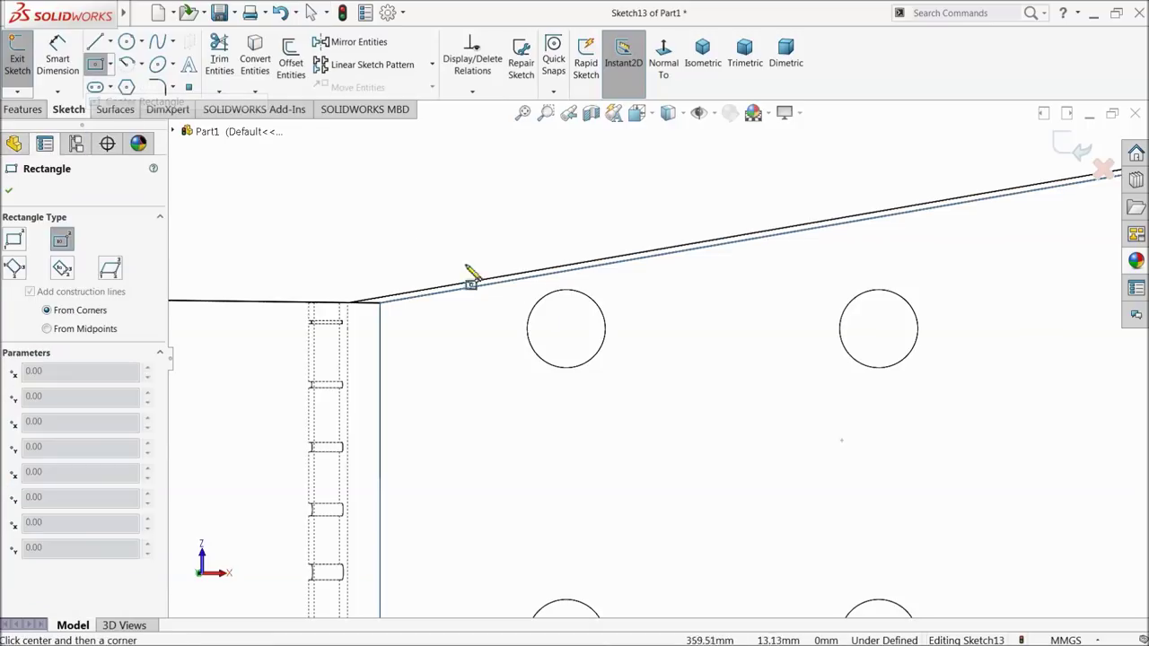
scroll(521, 291, "down", 3)
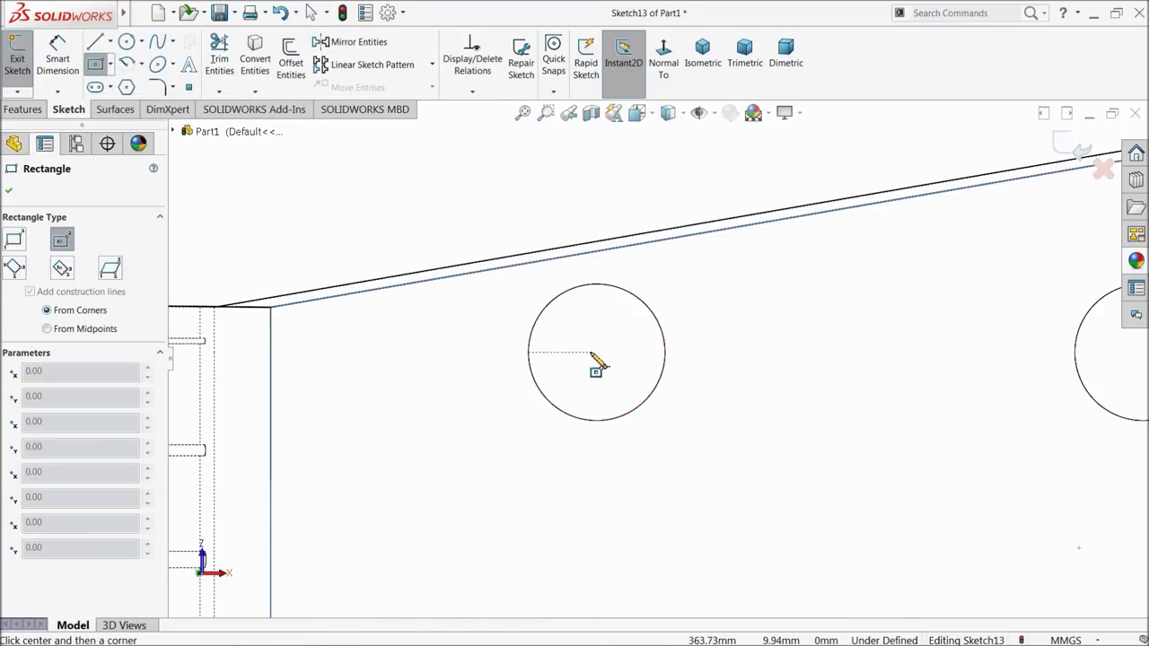
left_click(594, 352)
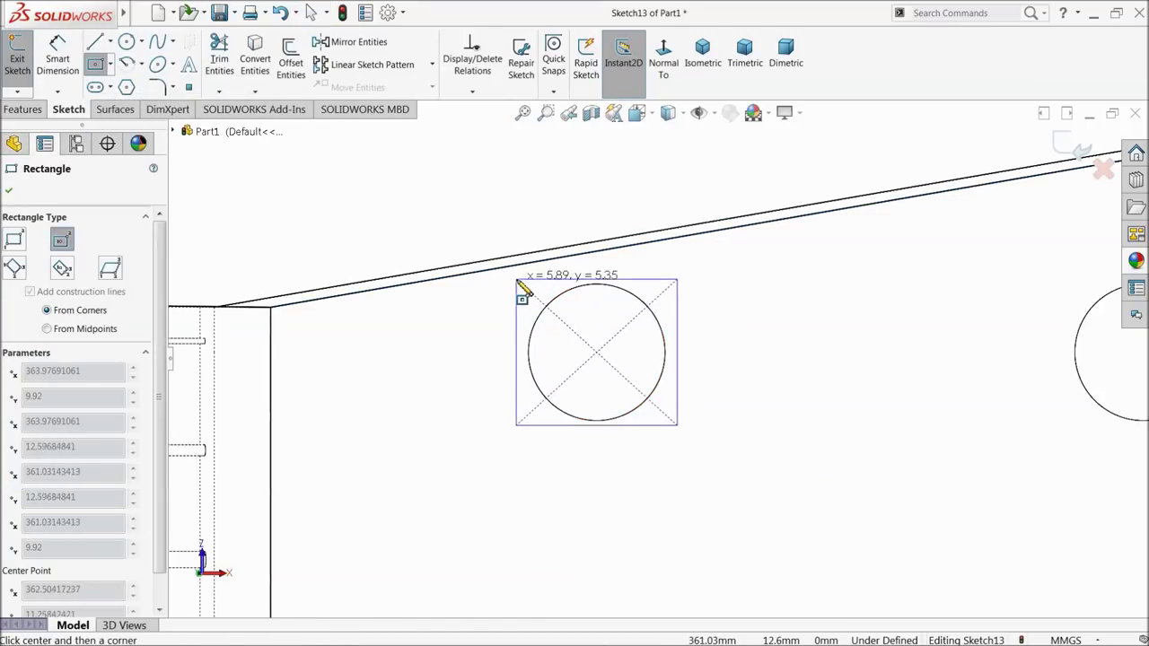
left_click(515, 275)
right_click(403, 208)
left_click(440, 208)
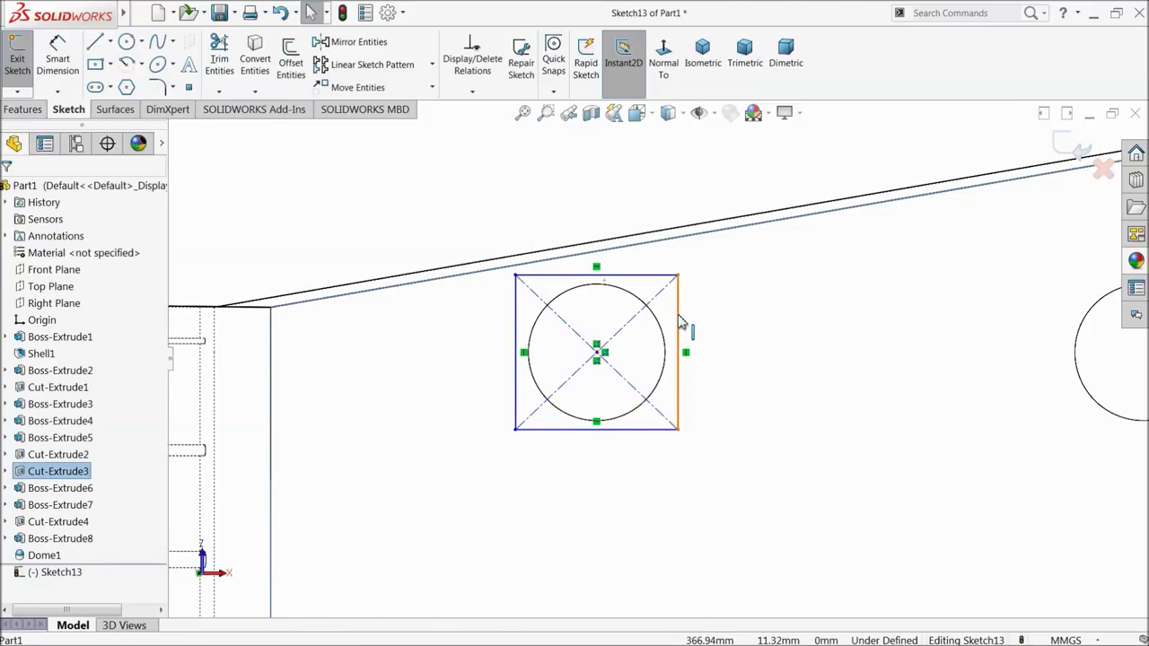
Step: Make the rectangle's top and side edges equal to form a square
left_click(656, 274)
left_click(654, 283, "ctrl")
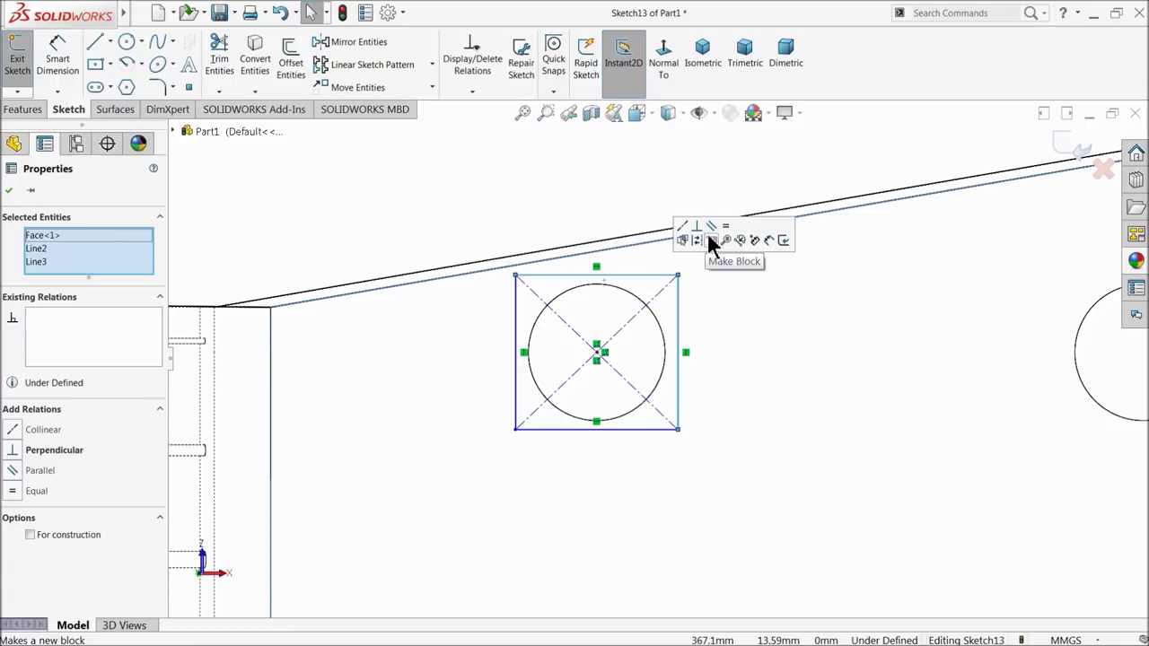
left_click(731, 229)
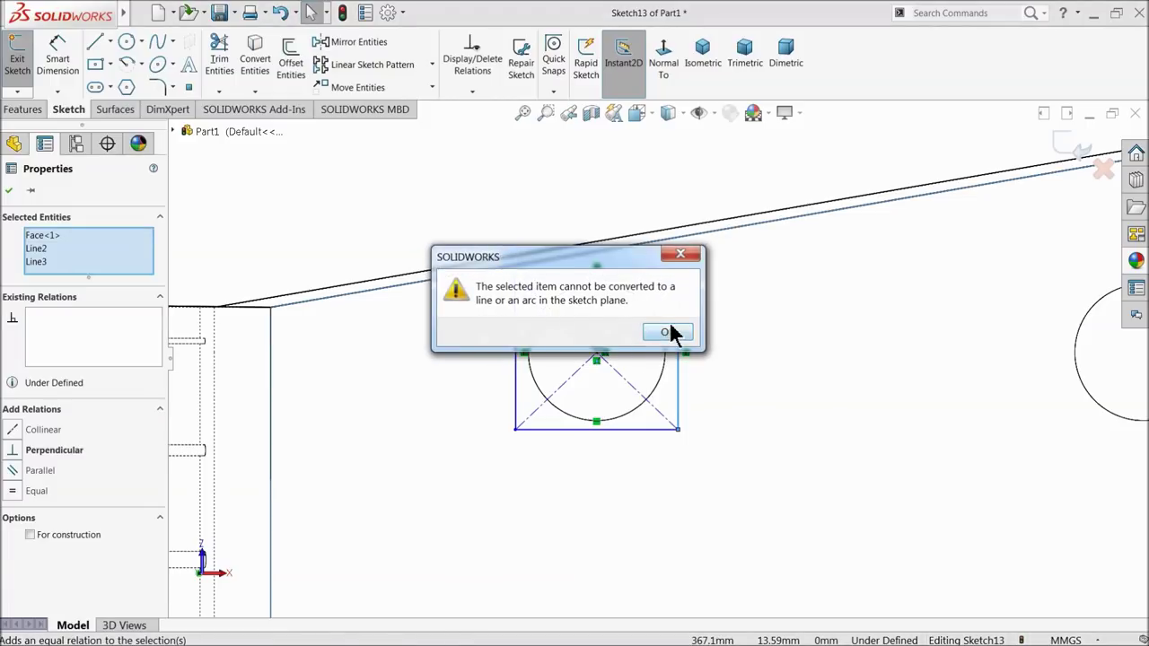
left_click(673, 333)
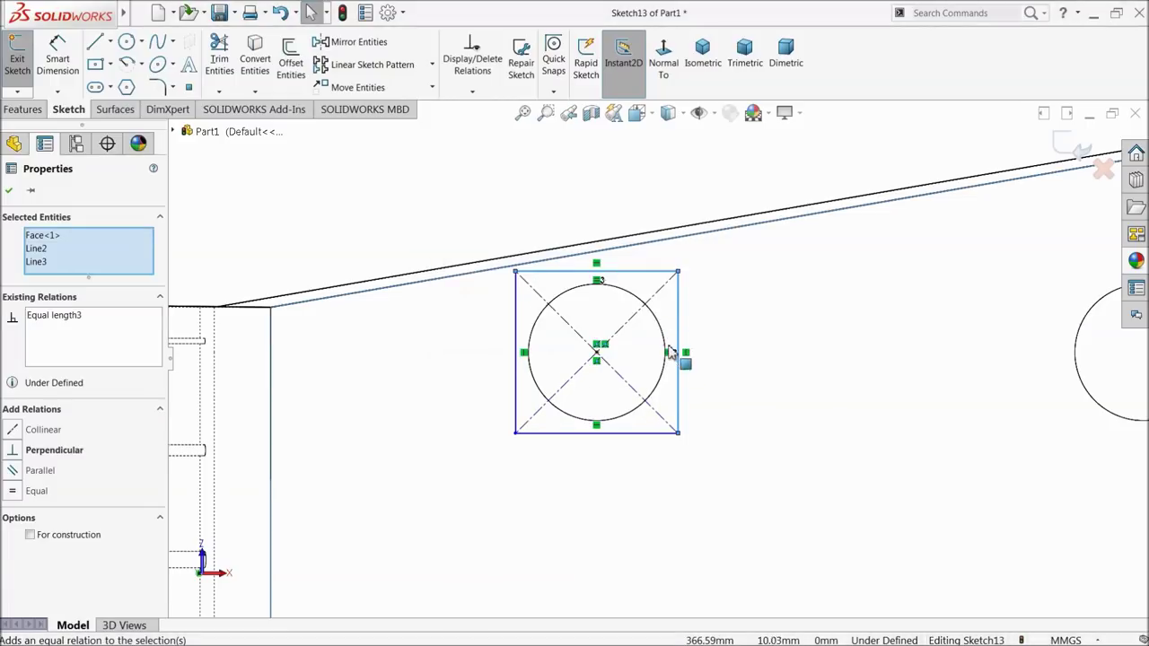
left_click(9, 190)
Step: Dimension the square's top line to 6.5, then correct it to 6.25
left_click(57, 56)
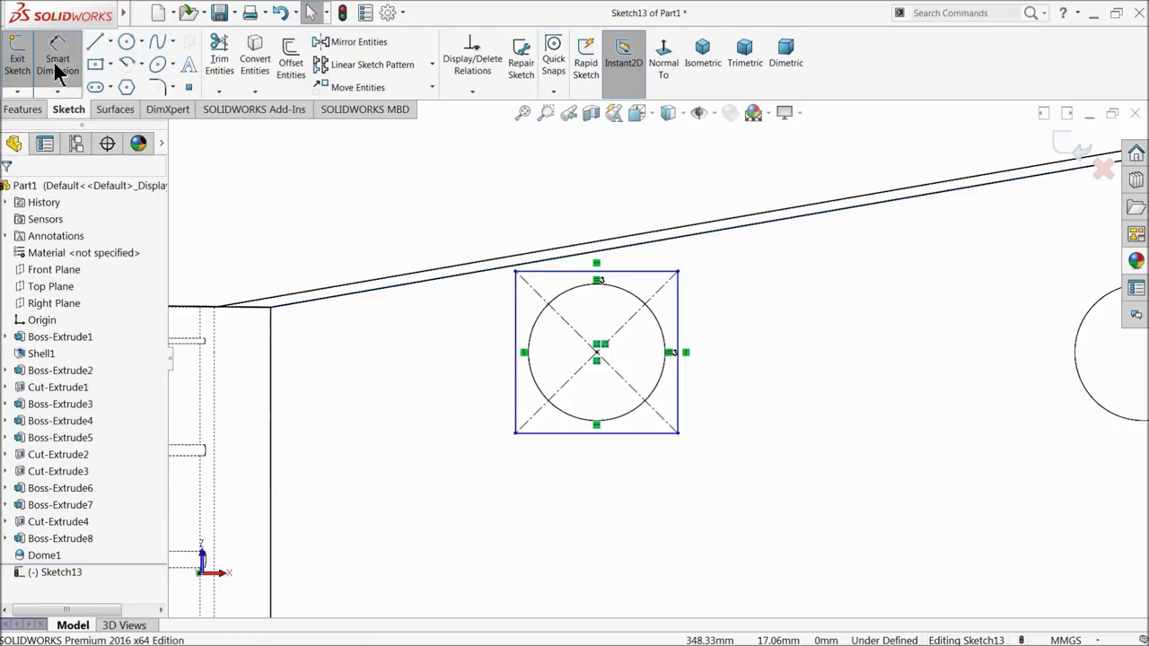
left_click(582, 273)
left_click(583, 215)
type("6.5")
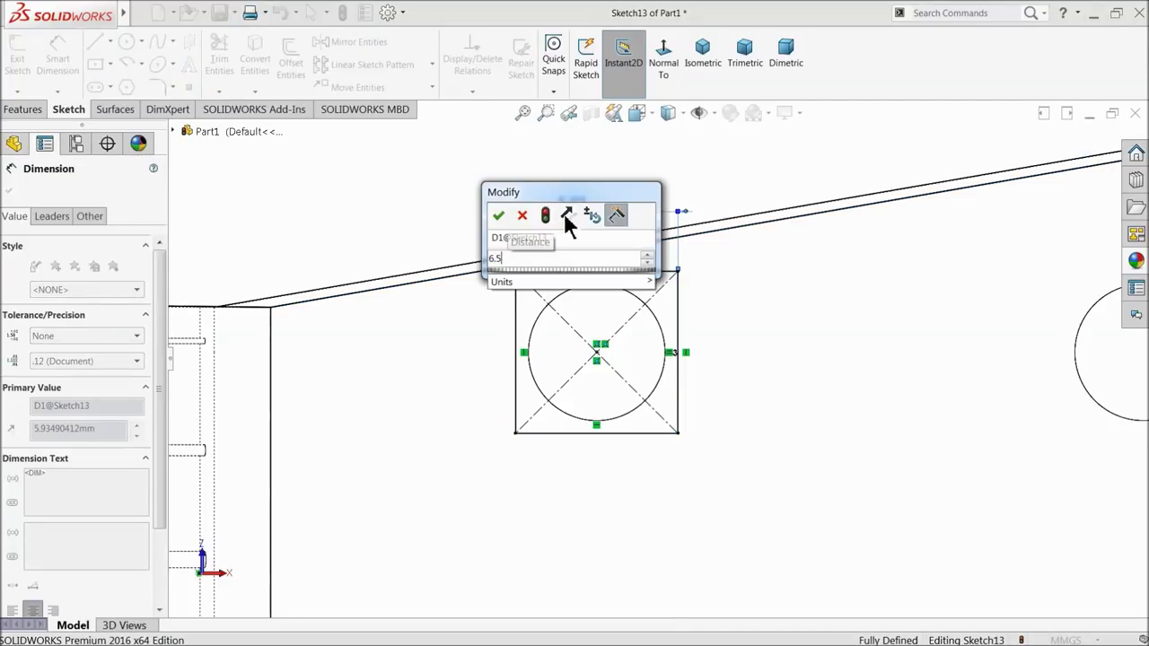
left_click(499, 217)
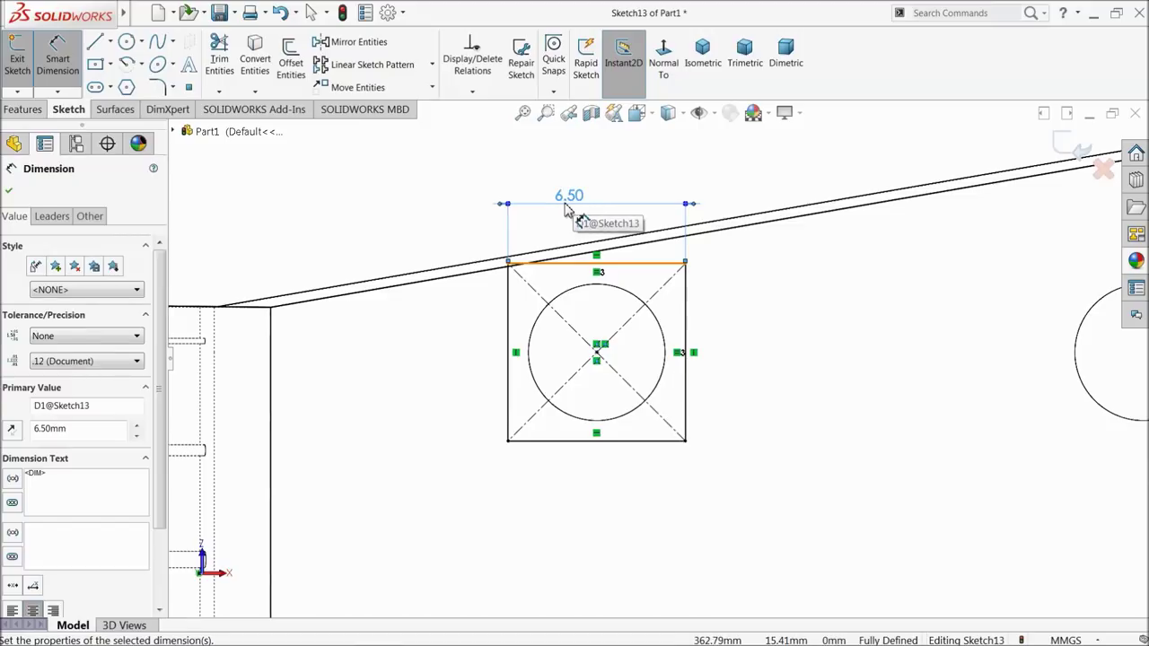
double_click(565, 209)
left_click_drag(582, 209, 564, 205)
type("6.25")
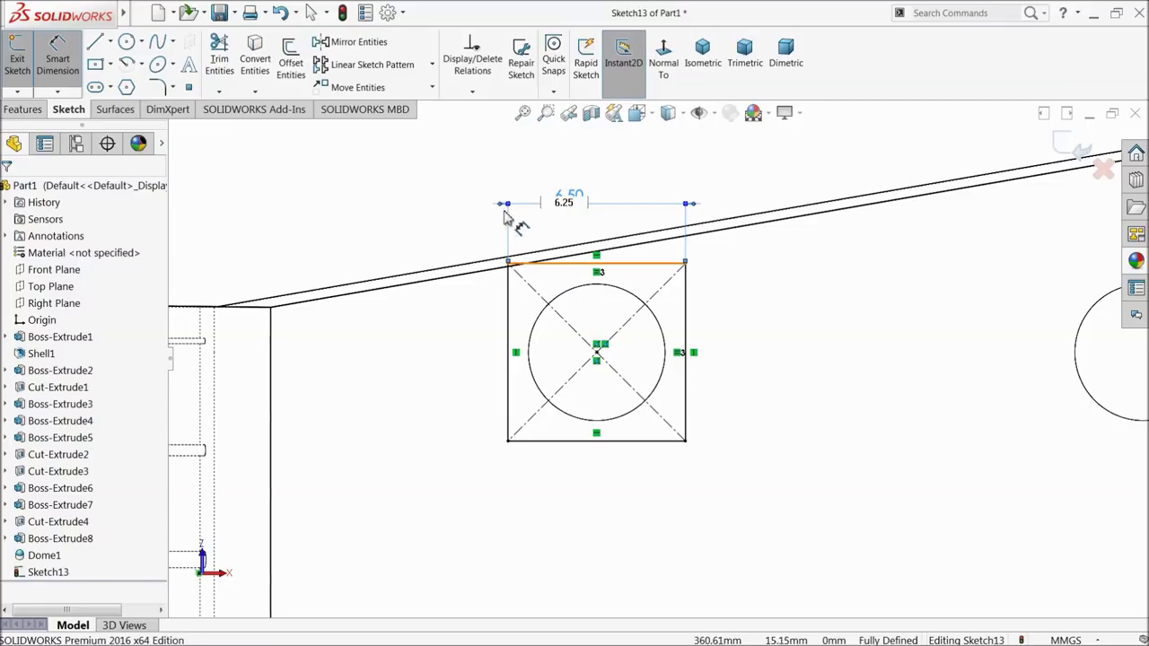
key("Return")
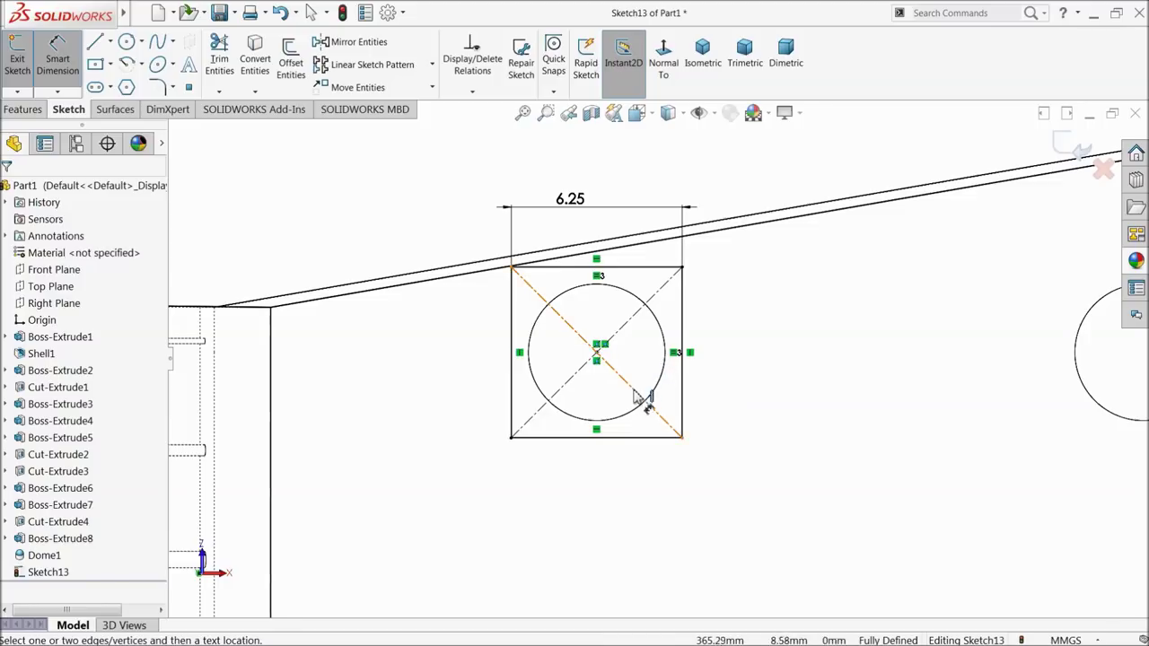
scroll(502, 287, "up", 4)
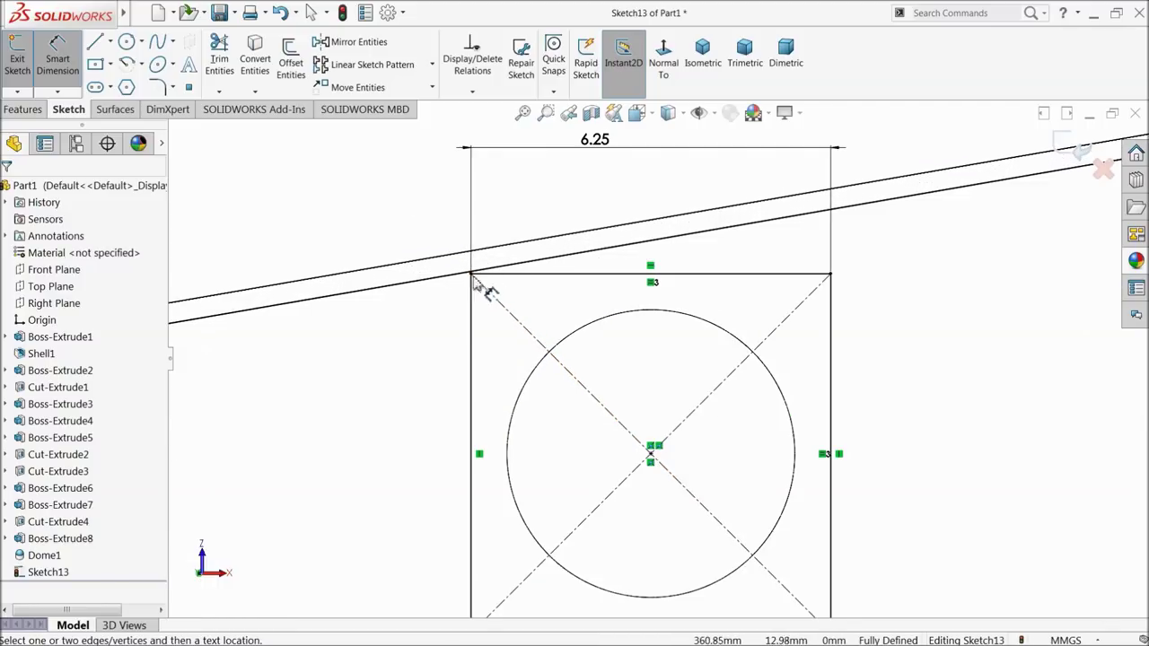
scroll(664, 368, "down", 5)
scroll(723, 414, "down", 2)
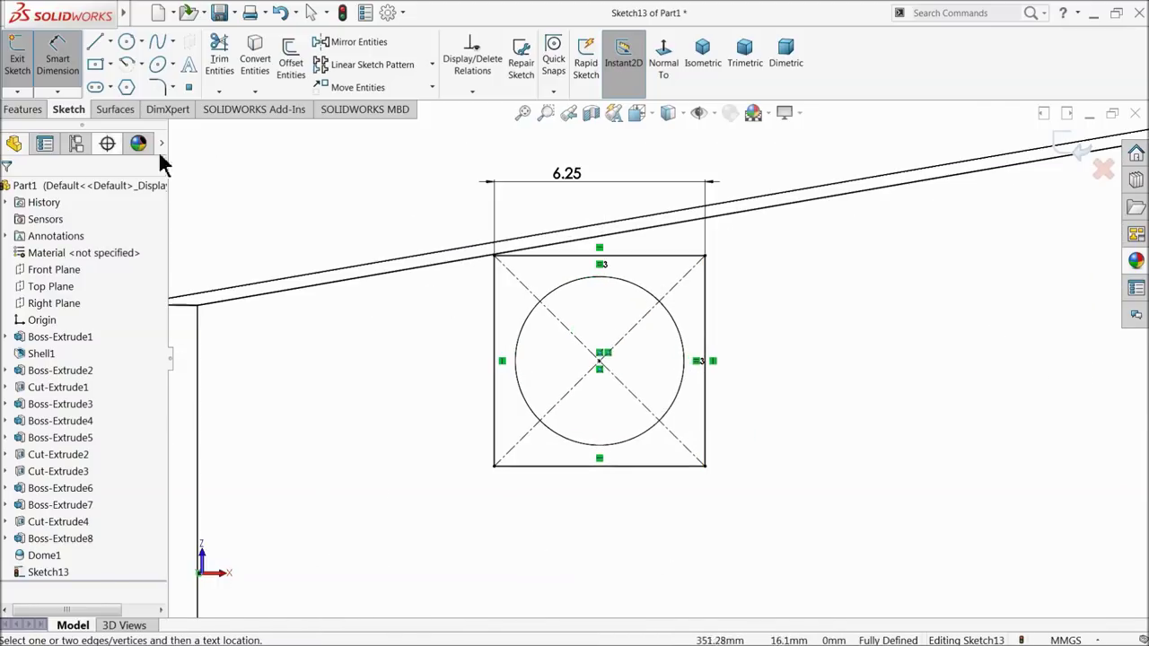
Step: Round all four square corners with 1 mm sketch fillets
left_click(158, 87)
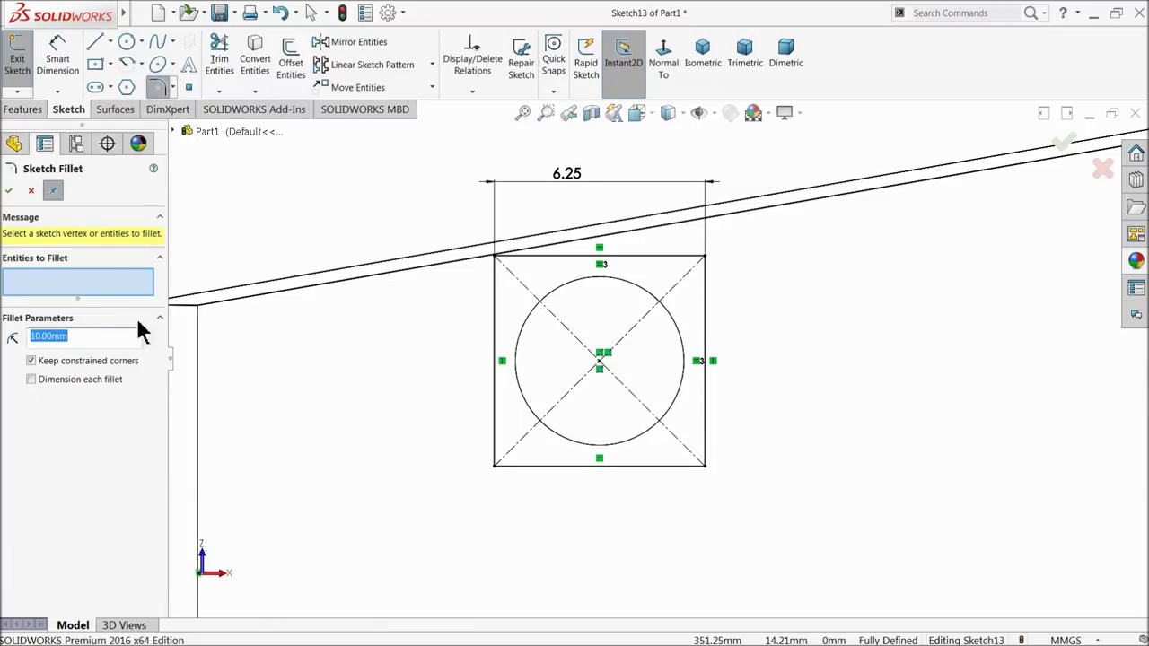
type("1")
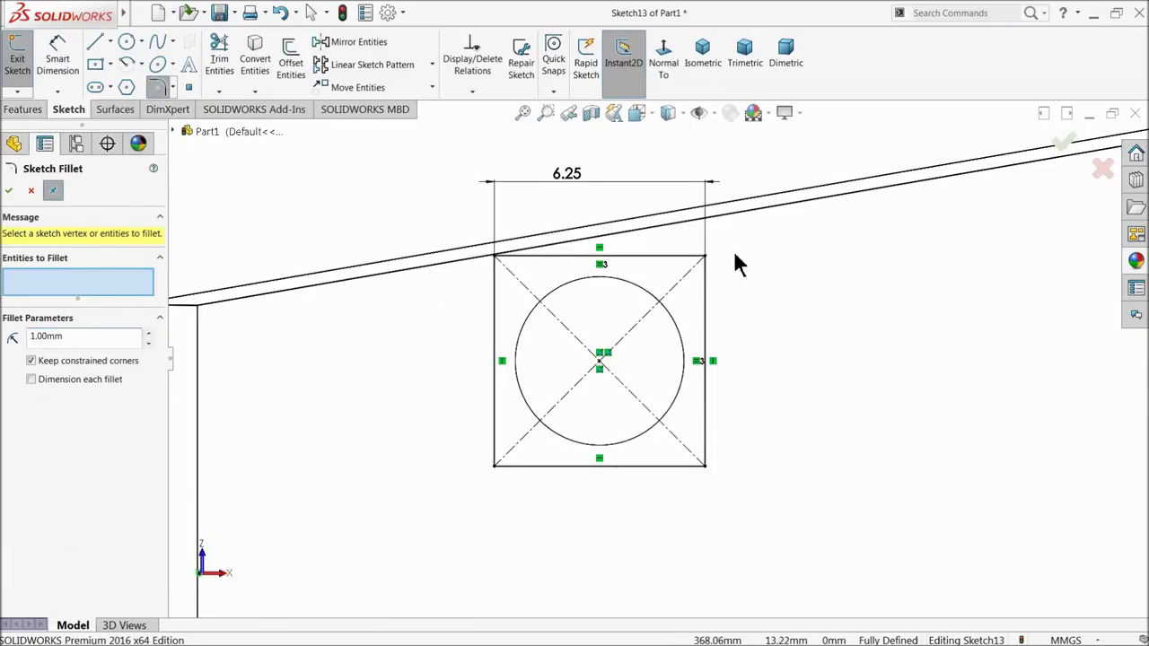
left_click_drag(753, 225, 466, 476)
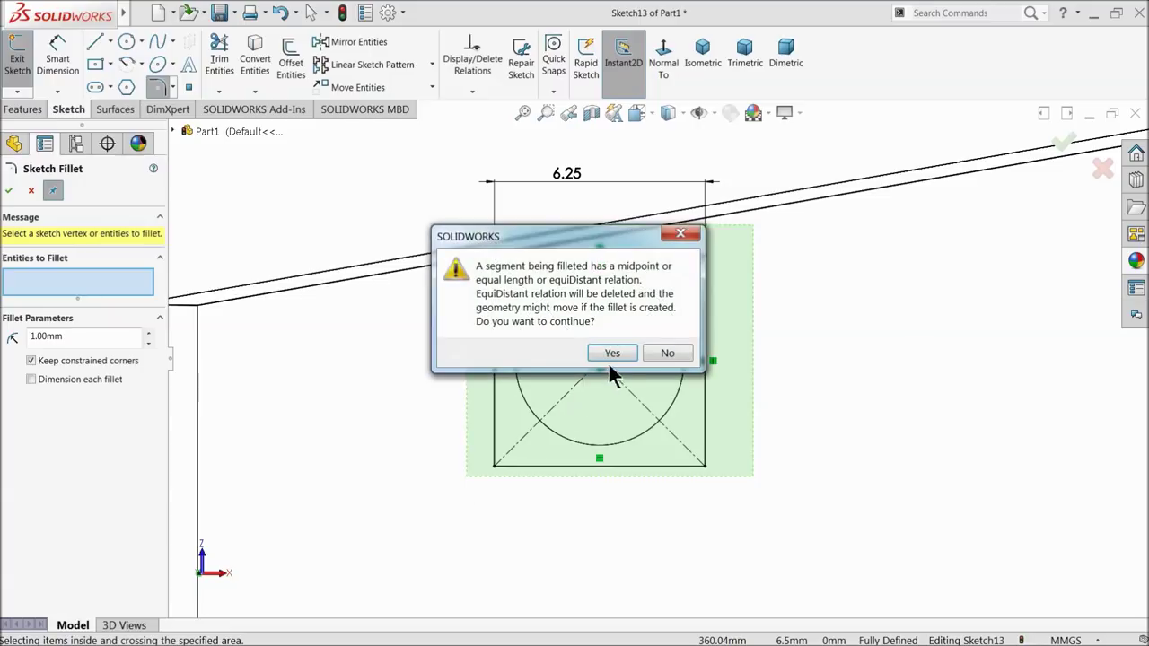
left_click(613, 355)
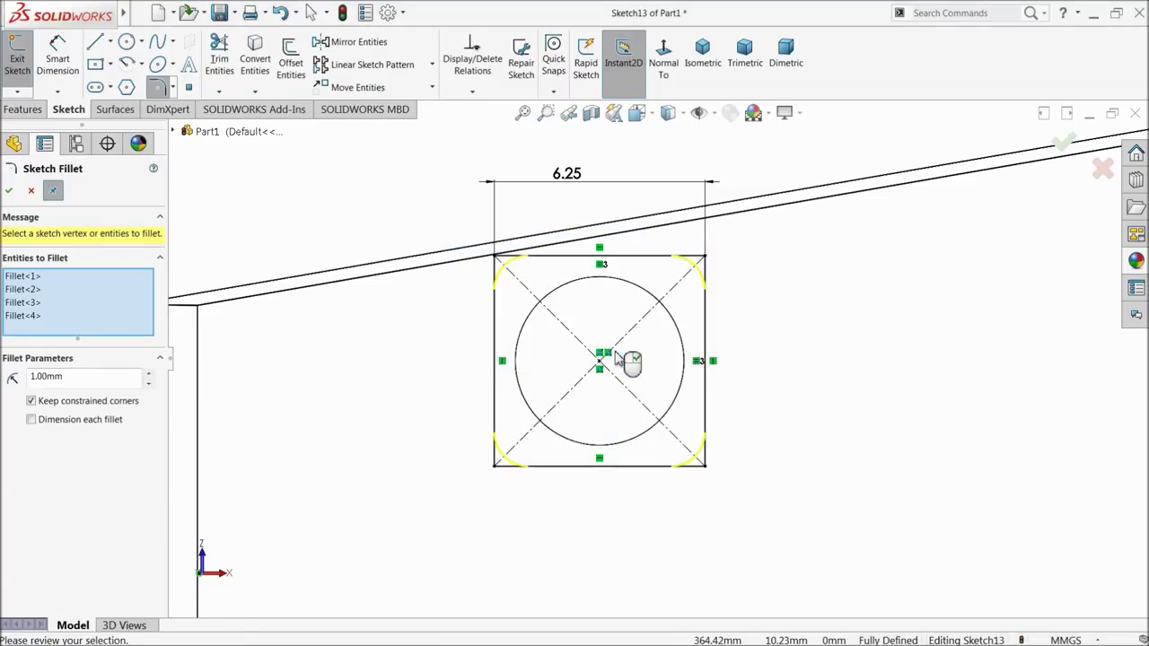
left_click(9, 191)
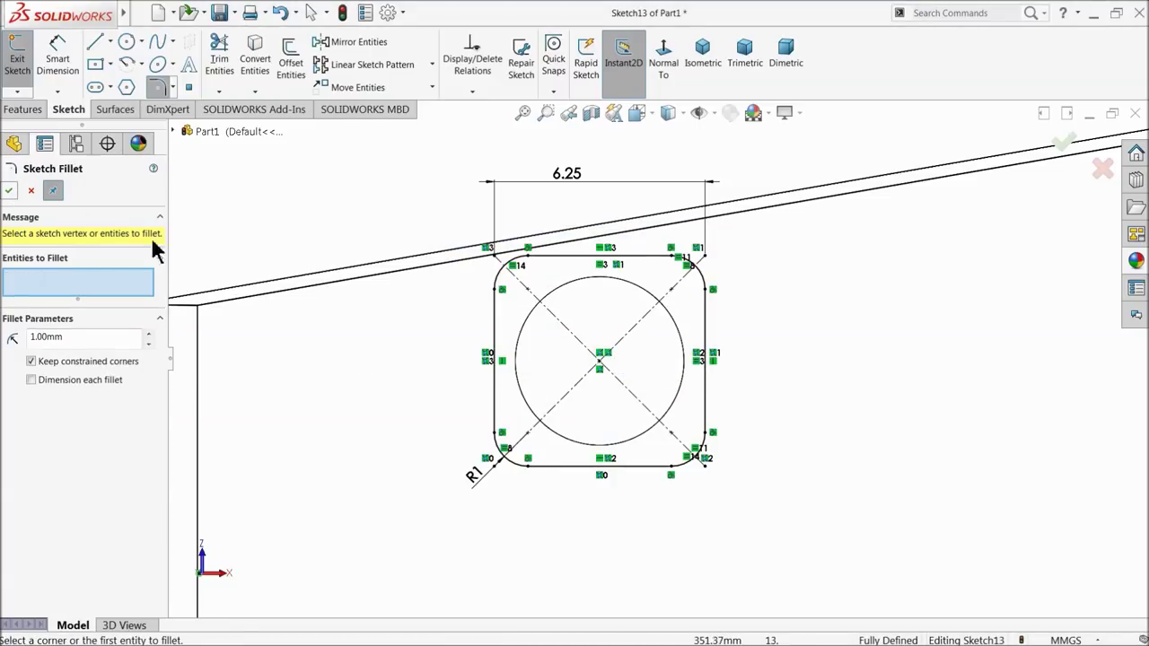
left_click(9, 192)
left_click(23, 108)
left_click(27, 63)
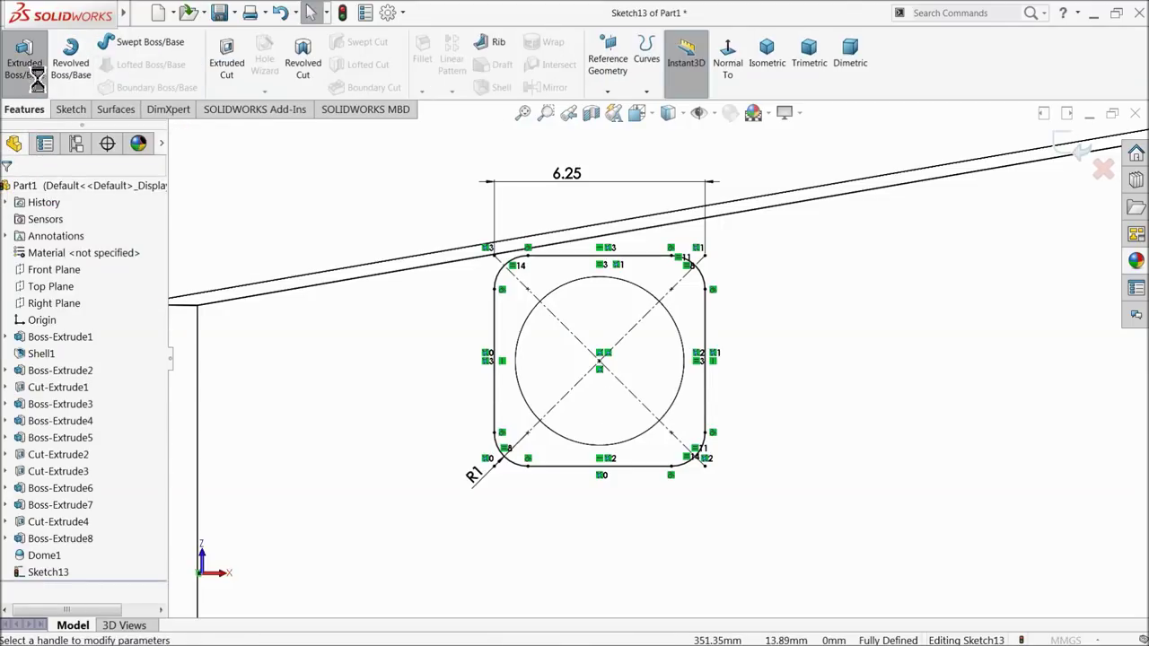
Step: Switch to Shaded With Edges and extrude the rounded square 6 mm as a boss
left_click(678, 115)
left_click(669, 137)
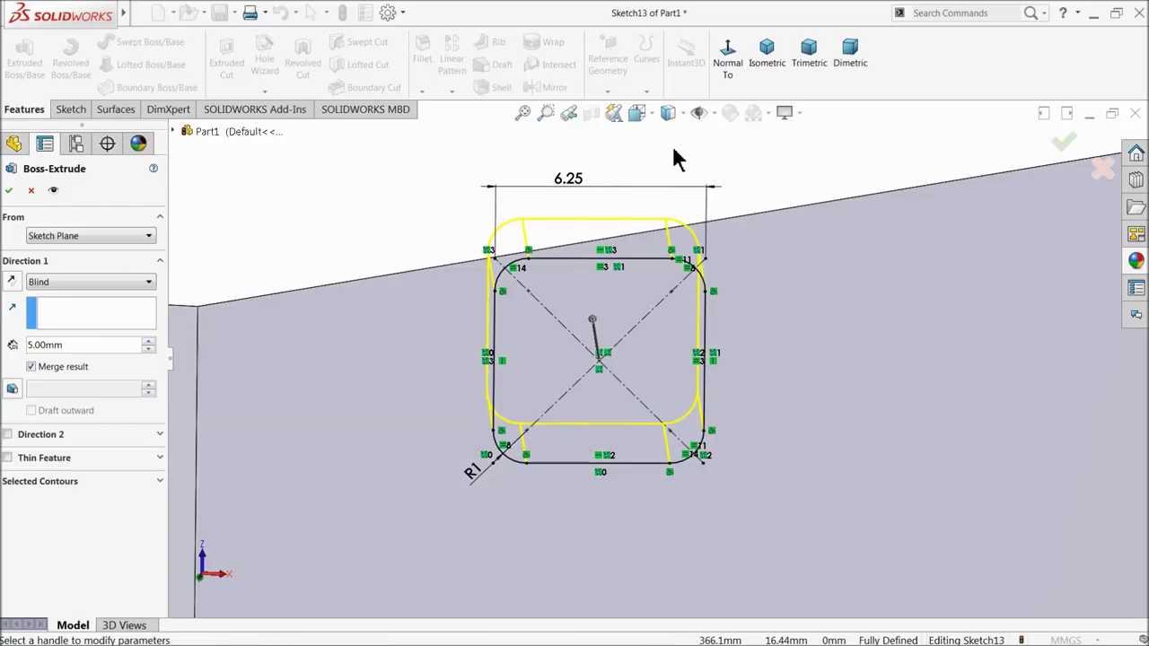
middle_click_drag(680, 179, 826, 292)
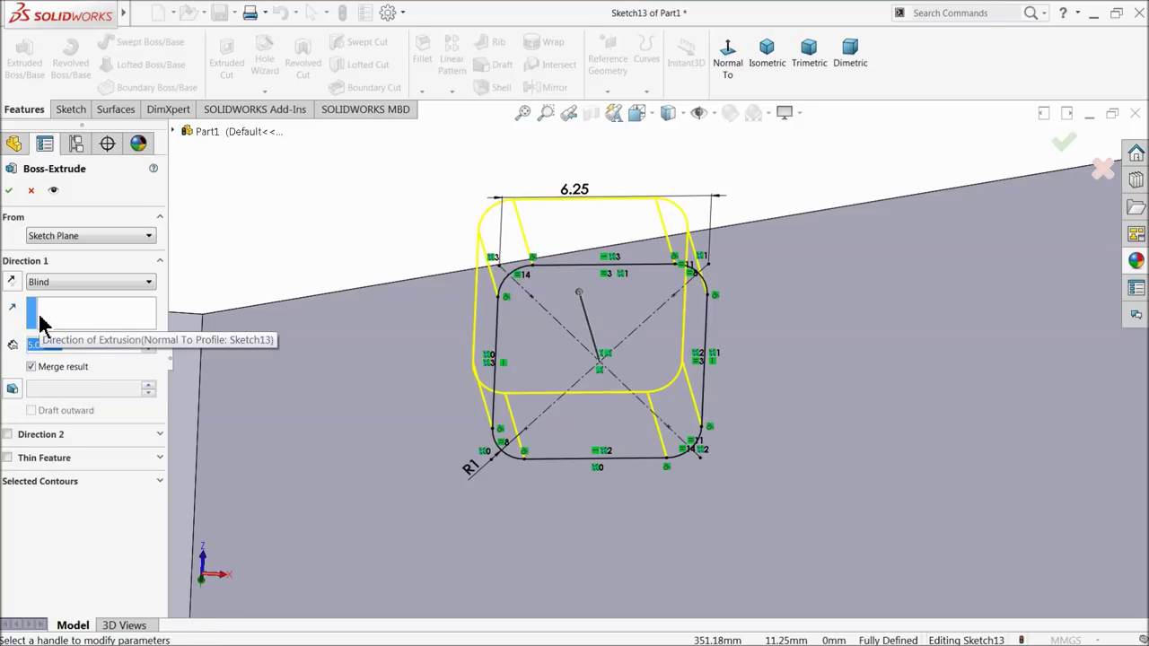
type("6")
key("Return")
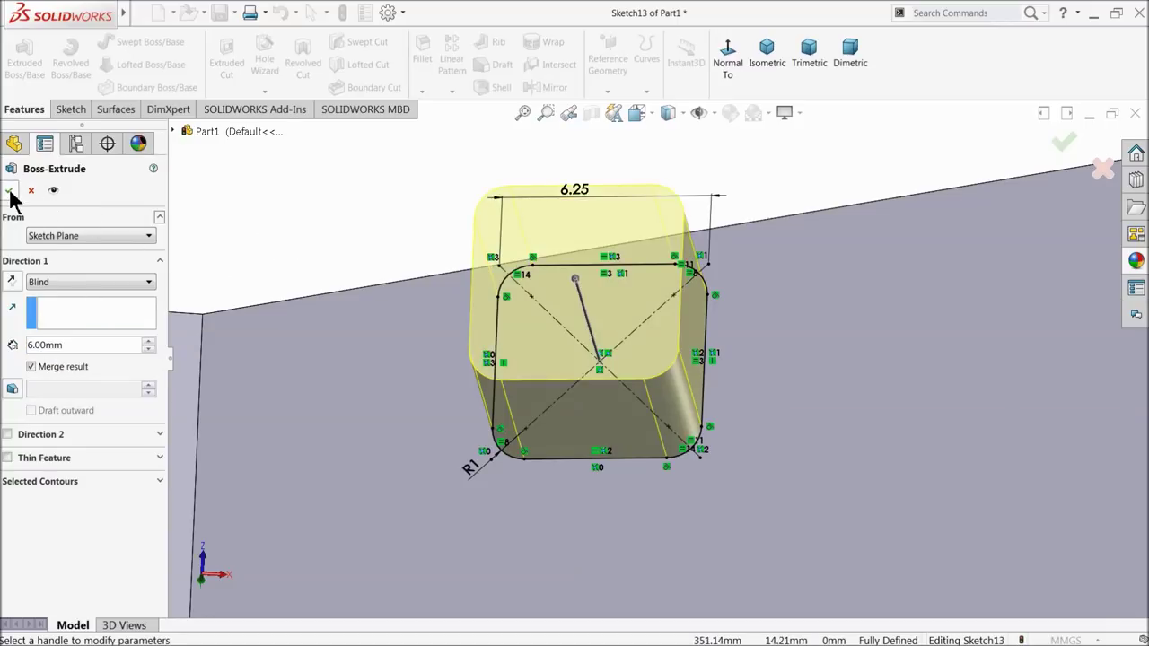
left_click(10, 191)
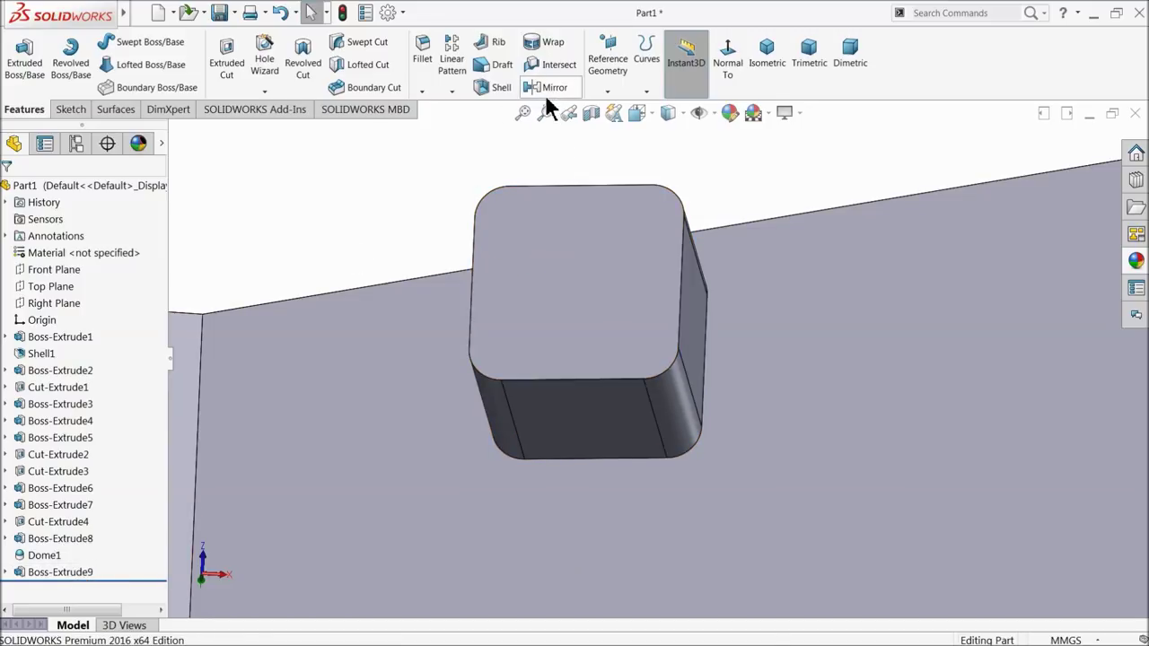
left_click(423, 54)
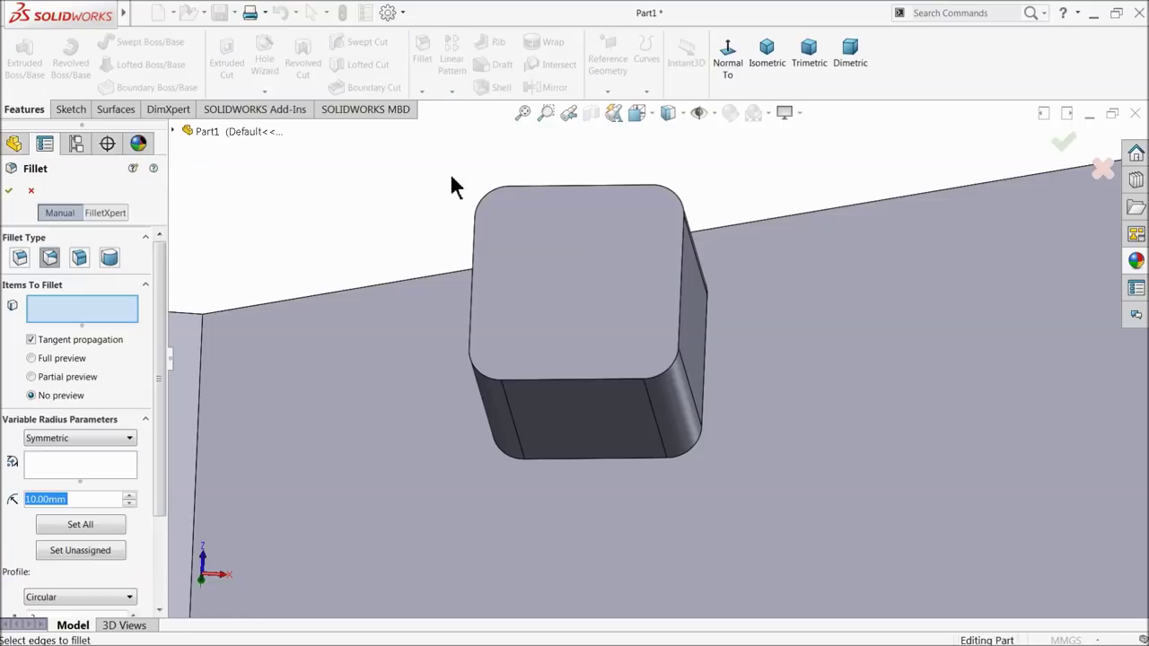
Step: Fillet the edges of the boss's top face with a constant 2 mm radius
type("2")
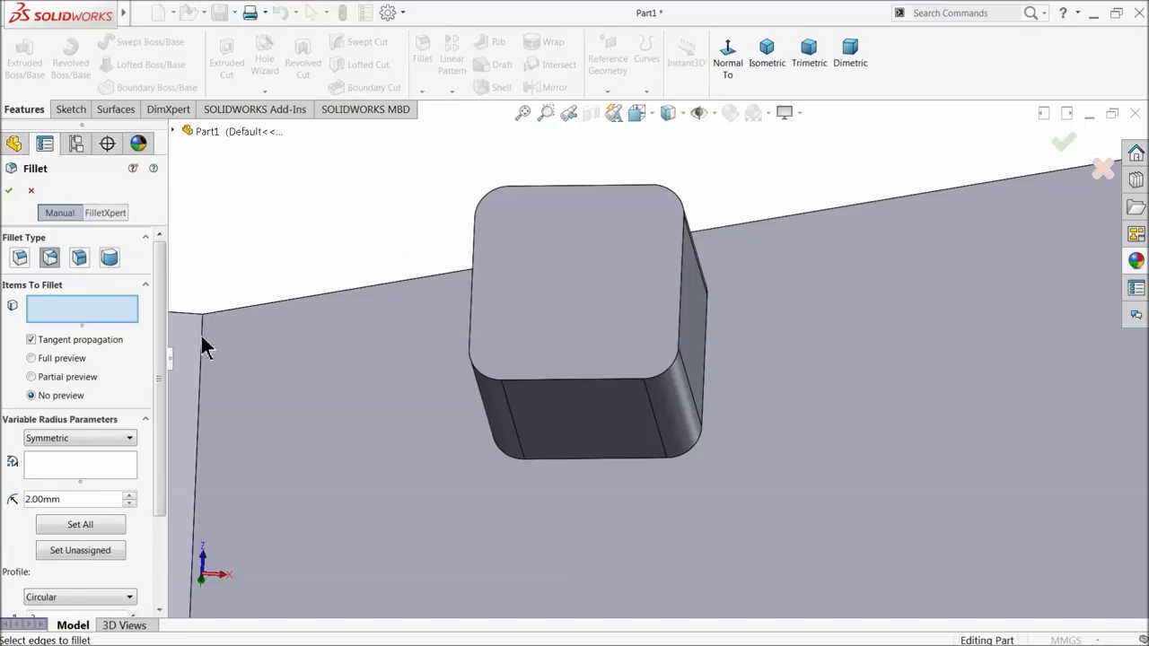
left_click(20, 259)
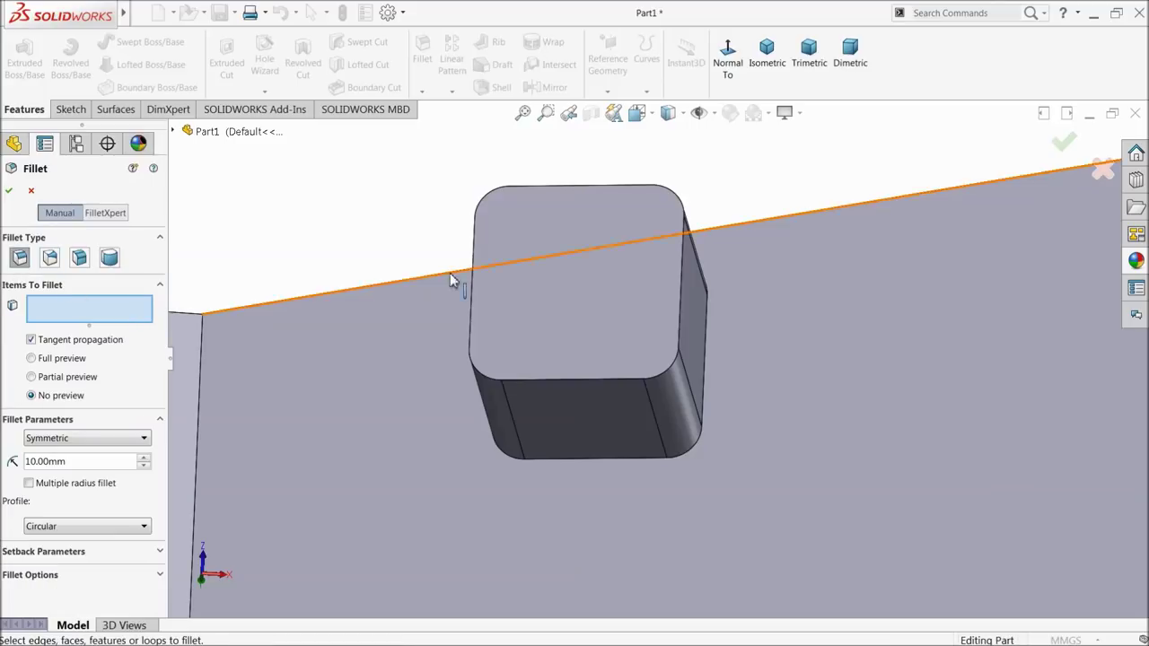
left_click(567, 266)
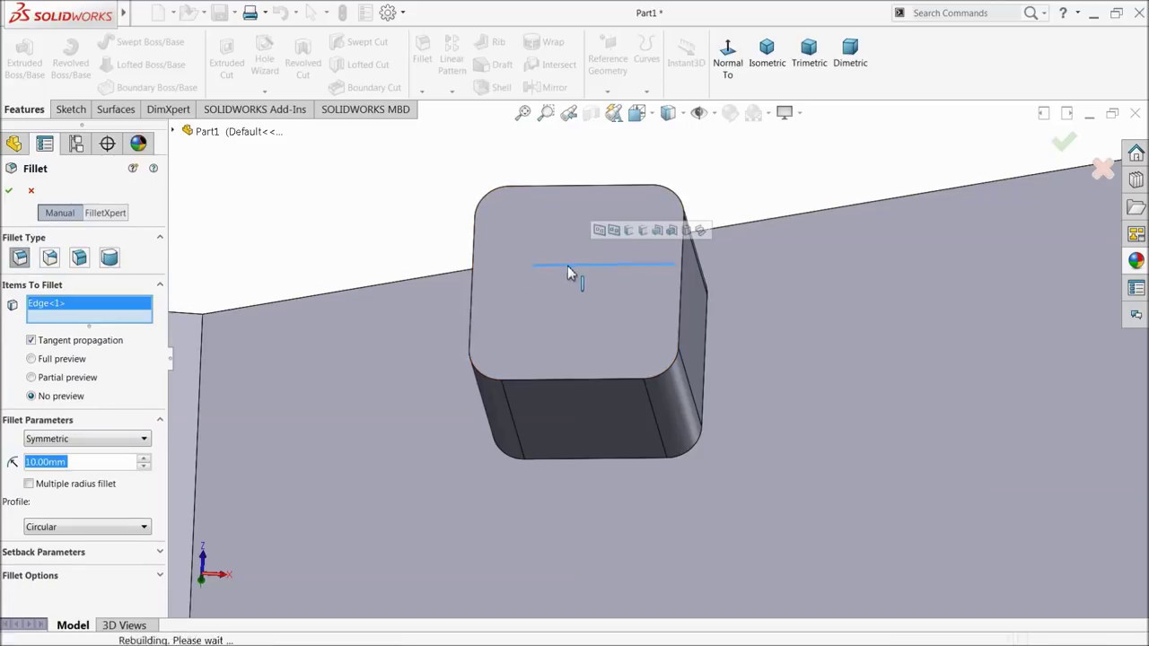
right_click(114, 306)
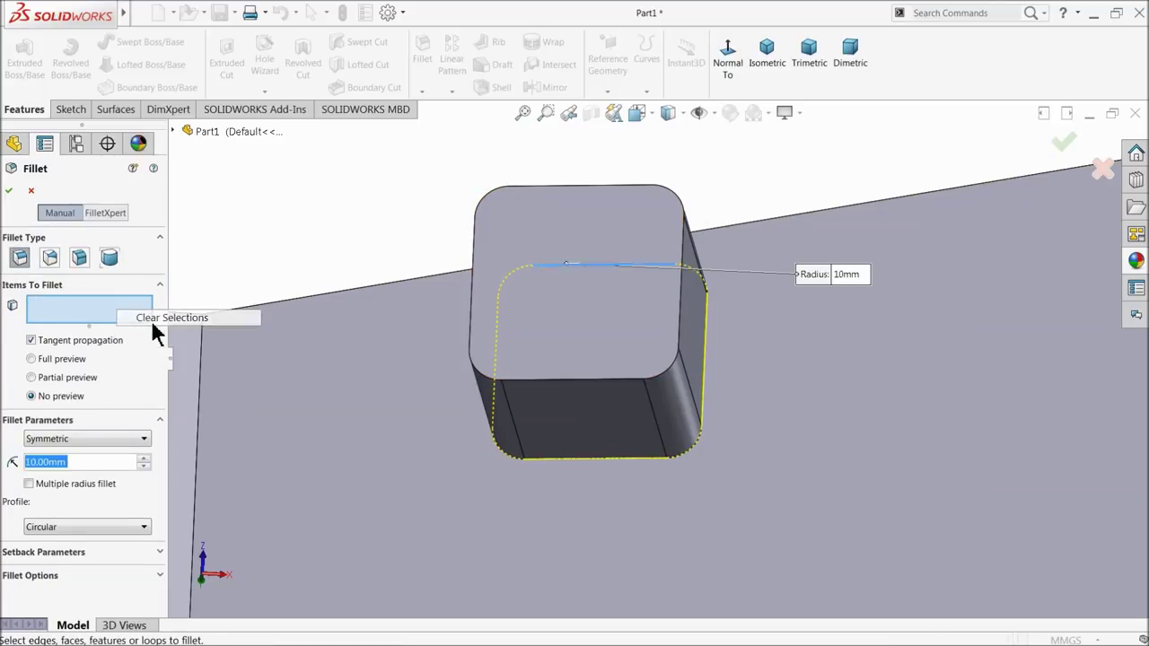
left_click(151, 320)
left_click(602, 293)
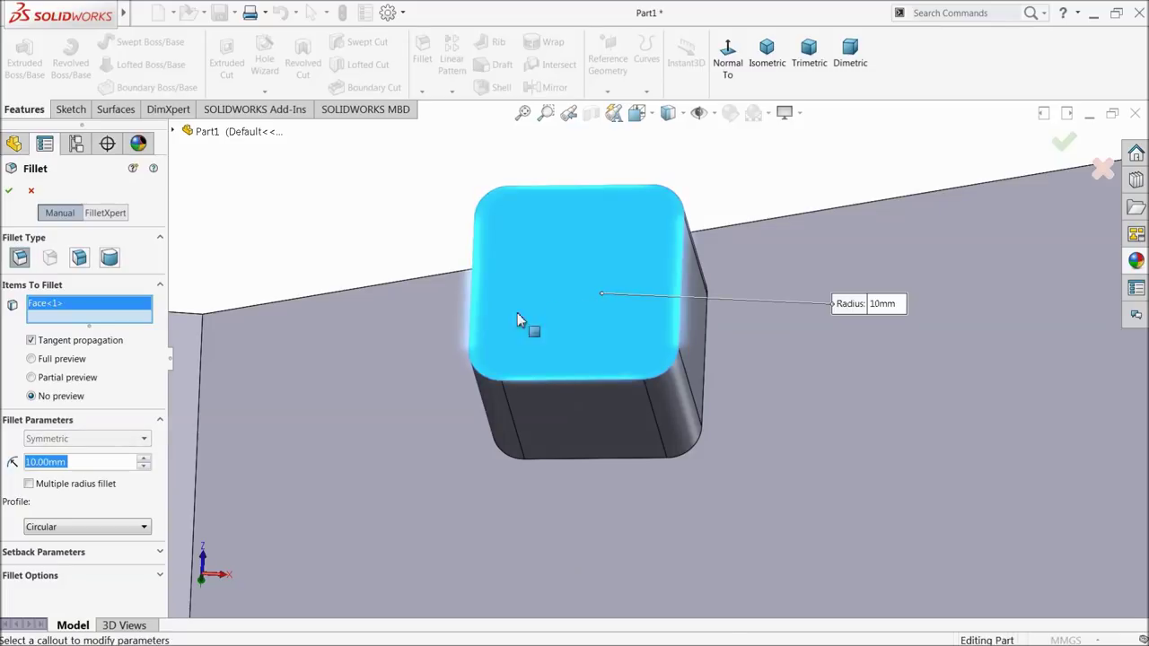
type("2")
key("Return")
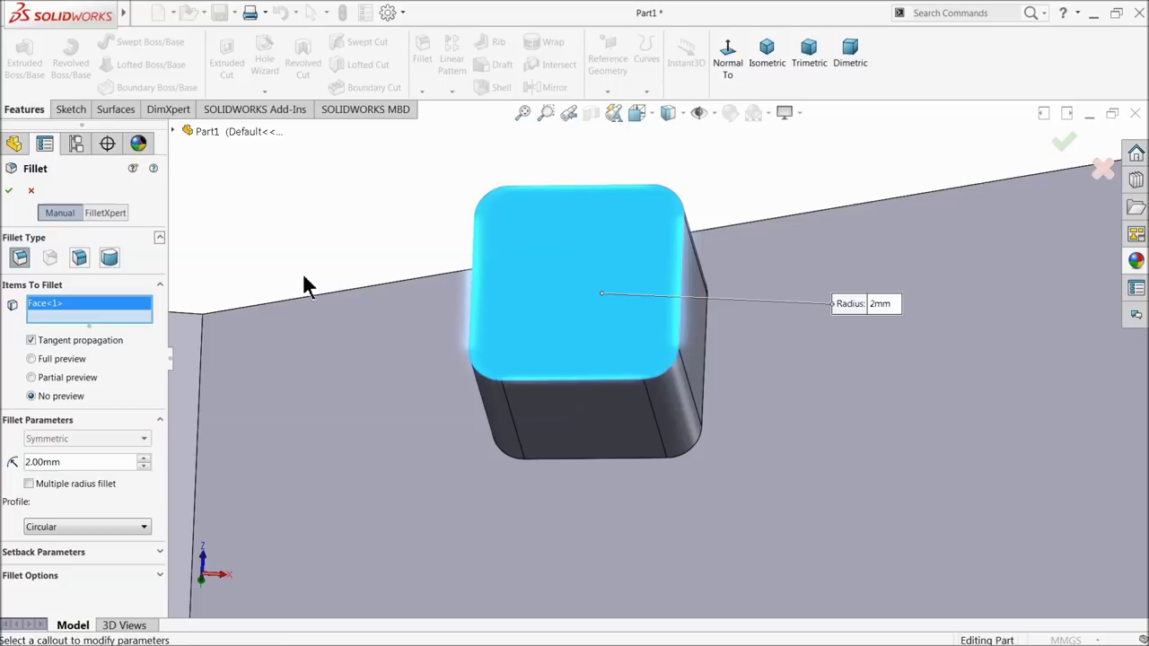
key("z")
left_click(11, 191)
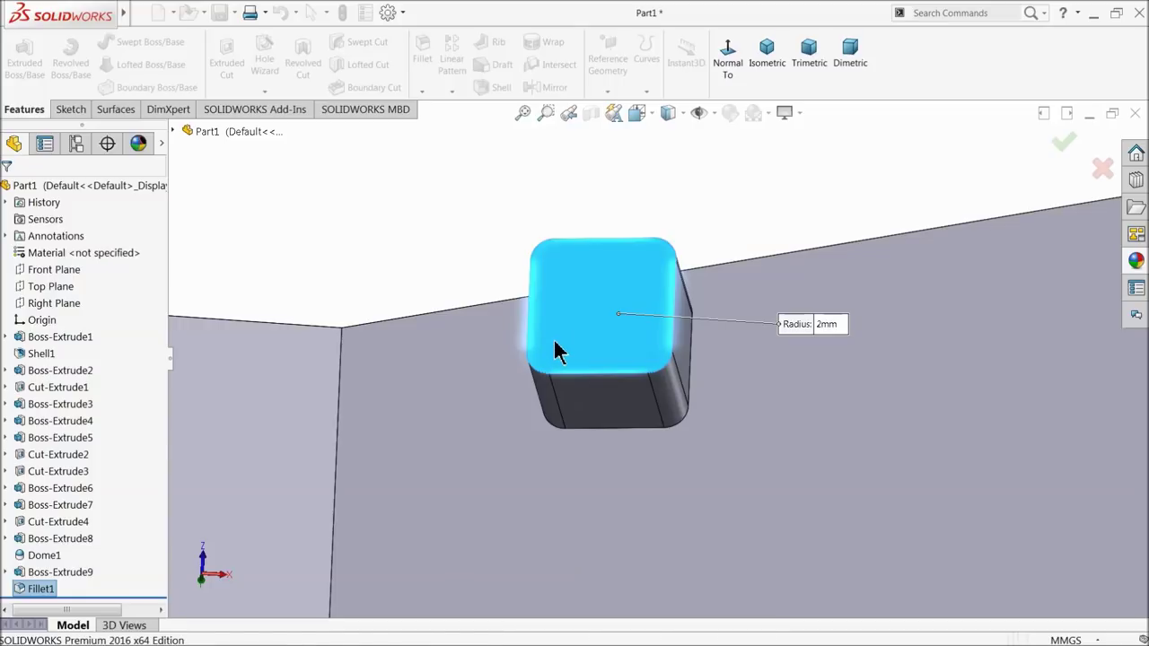
key("Return")
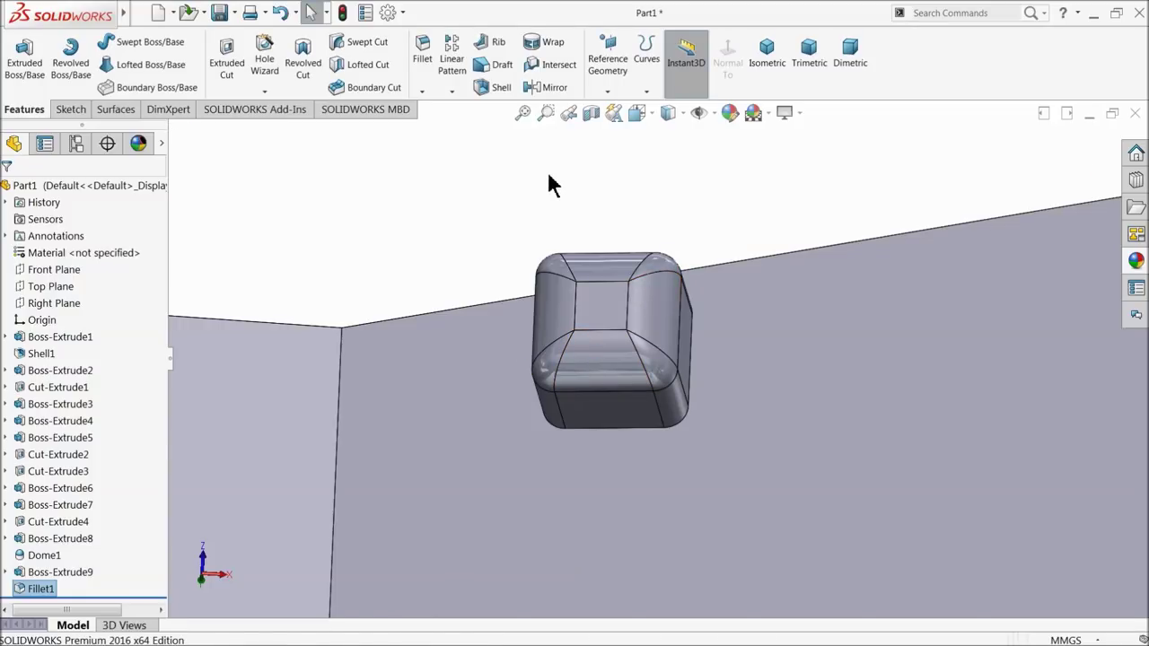
Step: Give the boss and its fillet a satin finish stainless steel appearance
left_click(51, 572, "ctrl")
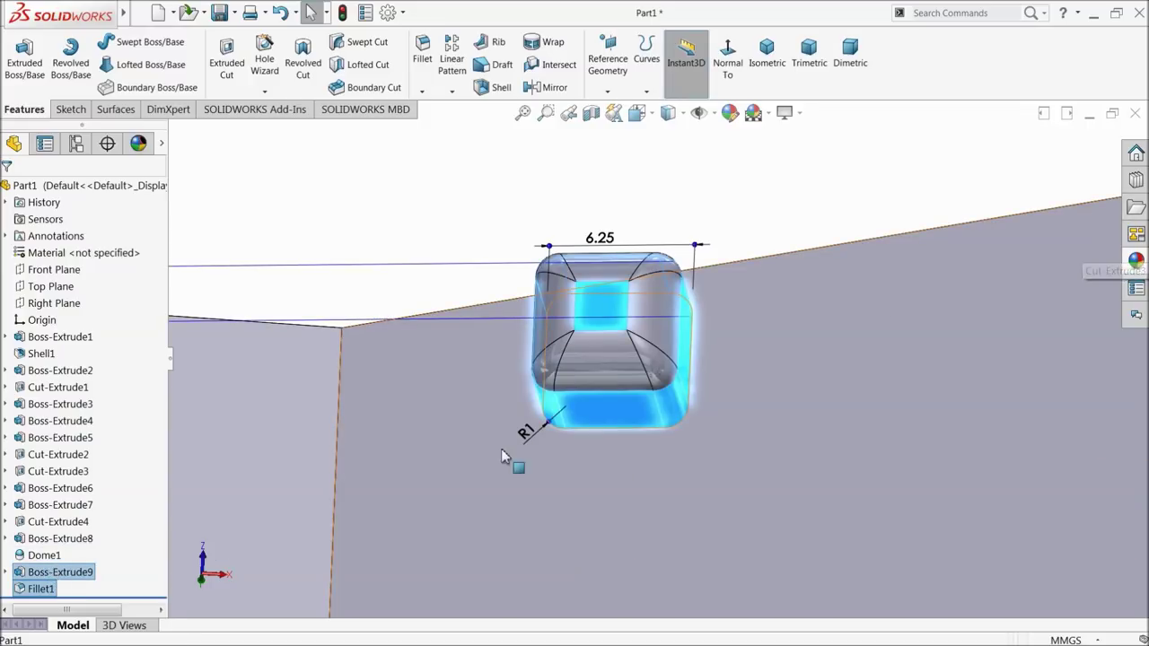
left_click(1137, 260)
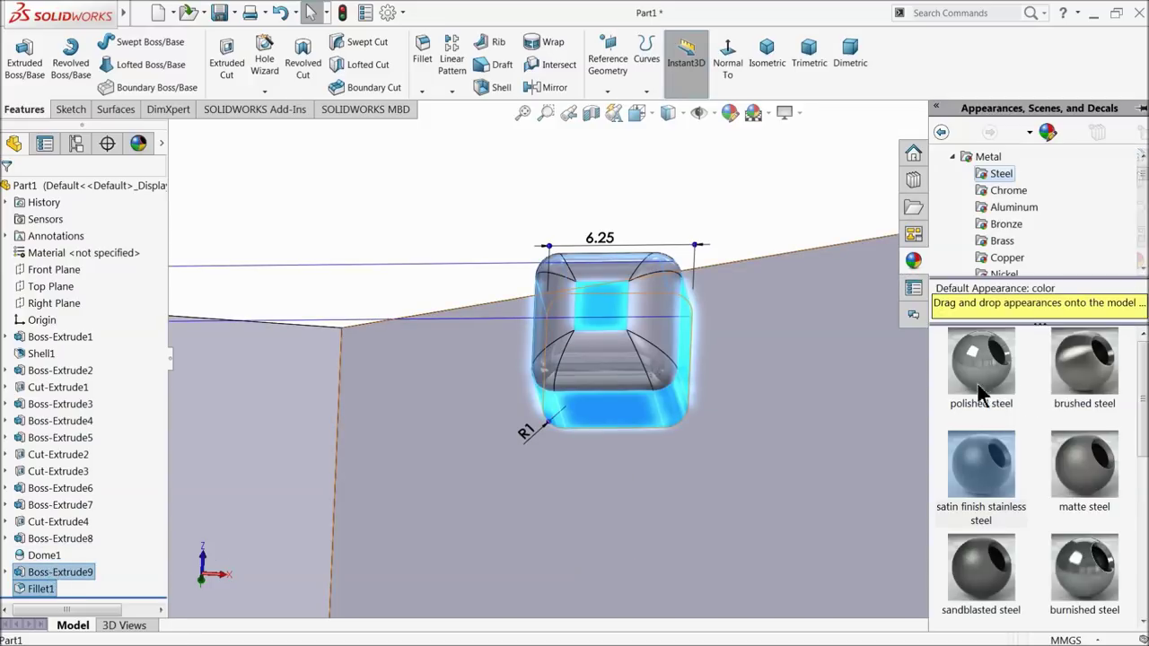
left_click(966, 496)
Step: Start a new sketch on the peg block's top face
mouse_move(599, 268)
middle_mouse_down()
mouse_move(615, 410)
mouse_move(706, 336)
mouse_move(688, 415)
middle_mouse_up()
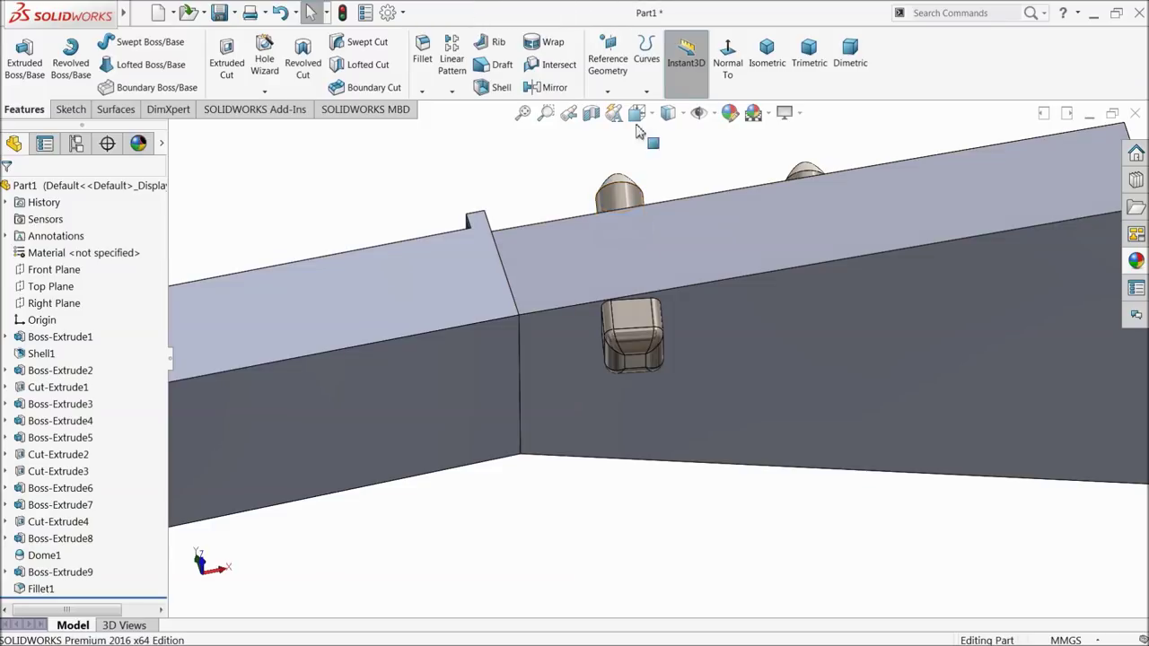
scroll(629, 282, "down", 2)
scroll(655, 359, "down", 2)
scroll(679, 406, "down", 2)
scroll(628, 395, "down", 2)
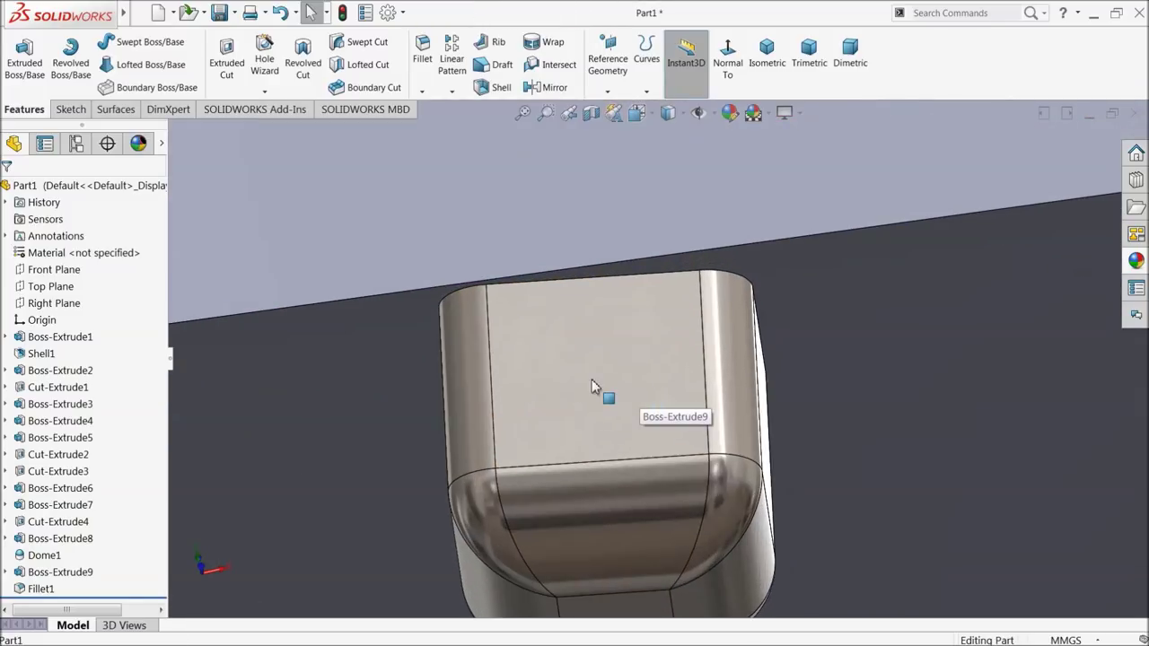
left_click(592, 379)
left_click(628, 344)
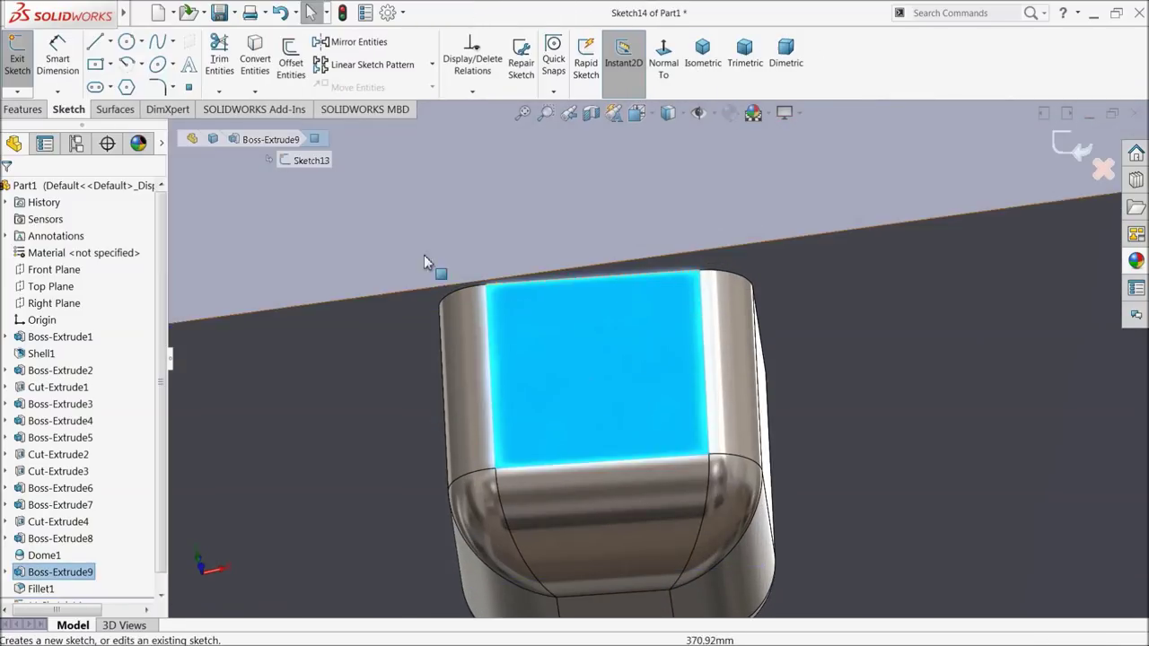
Step: Draw a diagonal centerline from the face's lower-left to top-right corner
left_click(127, 42)
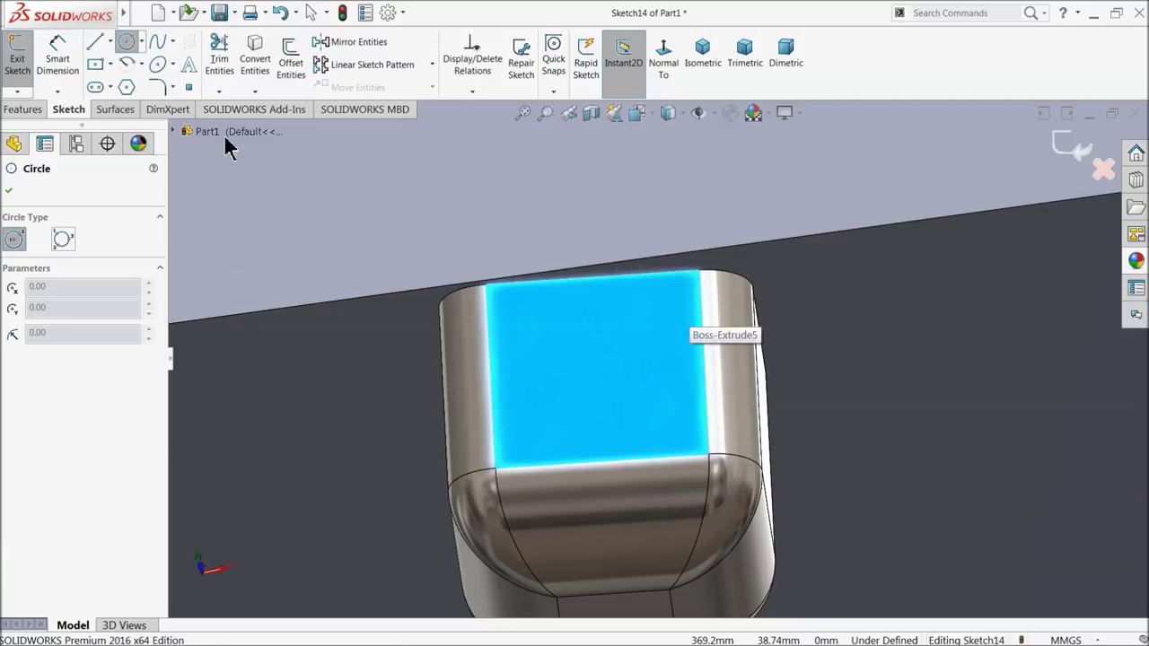
left_click(110, 42)
left_click(121, 75)
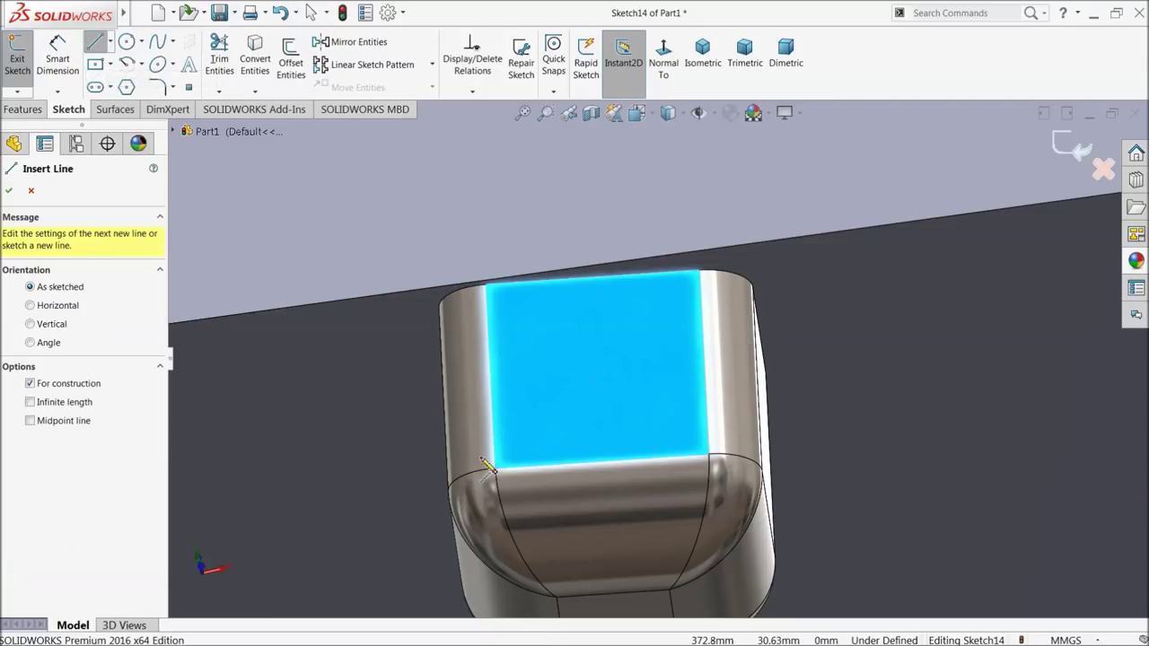
left_click(496, 467)
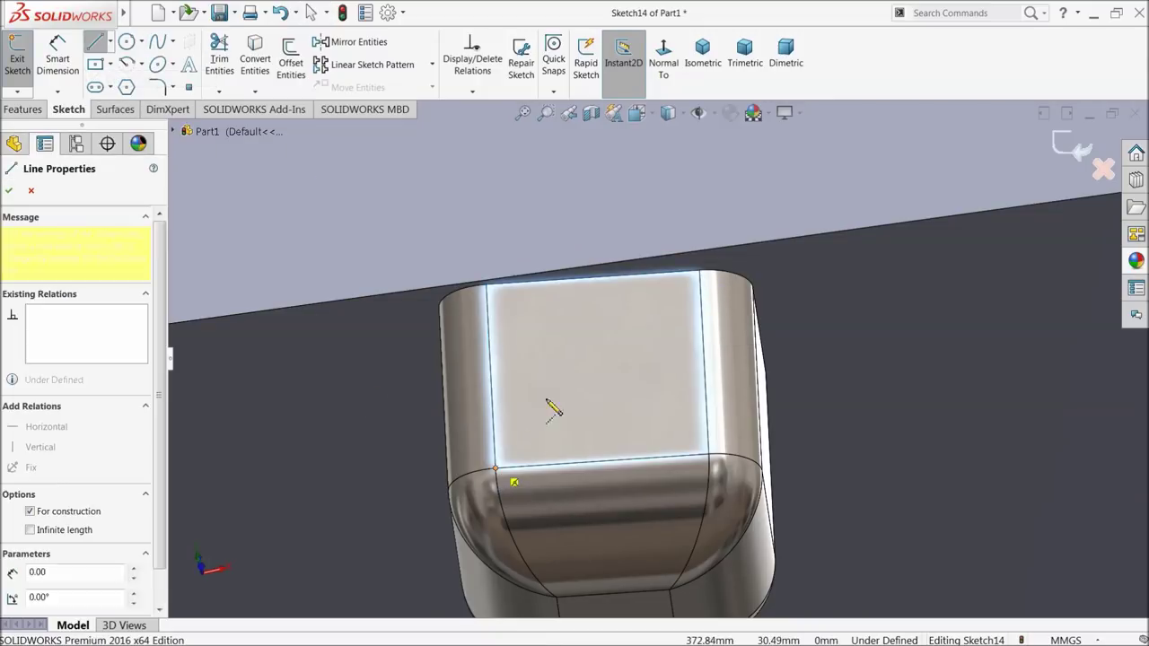
left_click(699, 272)
right_click(617, 322)
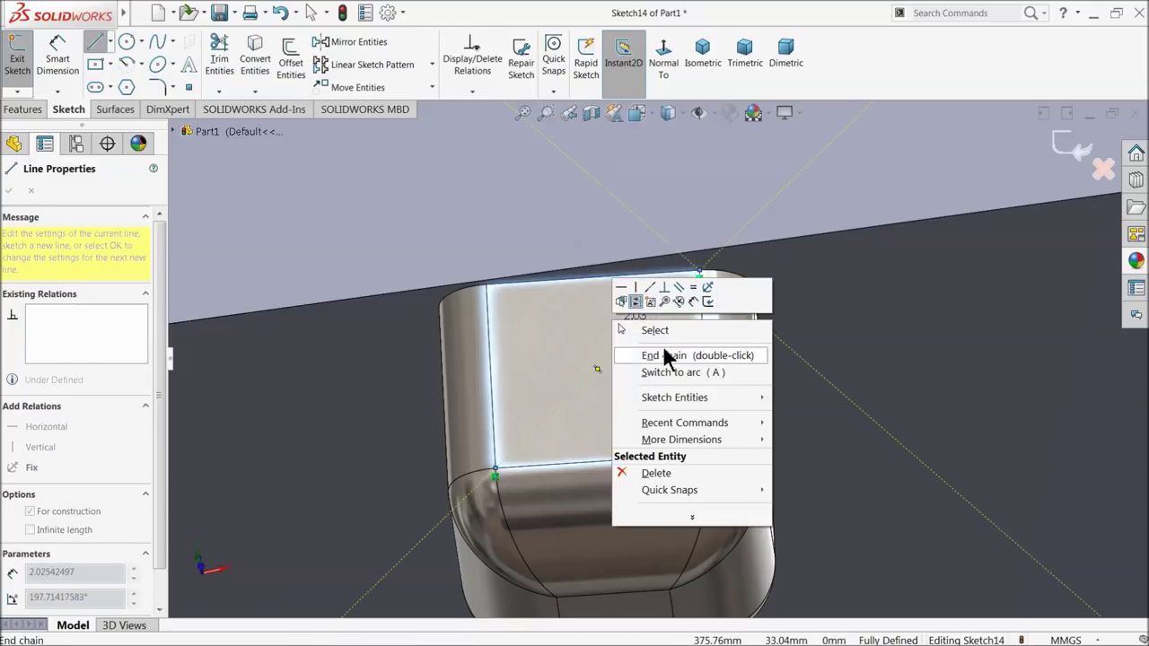
left_click(656, 330)
Step: Draw a circle centred on the centerline and dimension it to 2 mm diameter
left_click(128, 44)
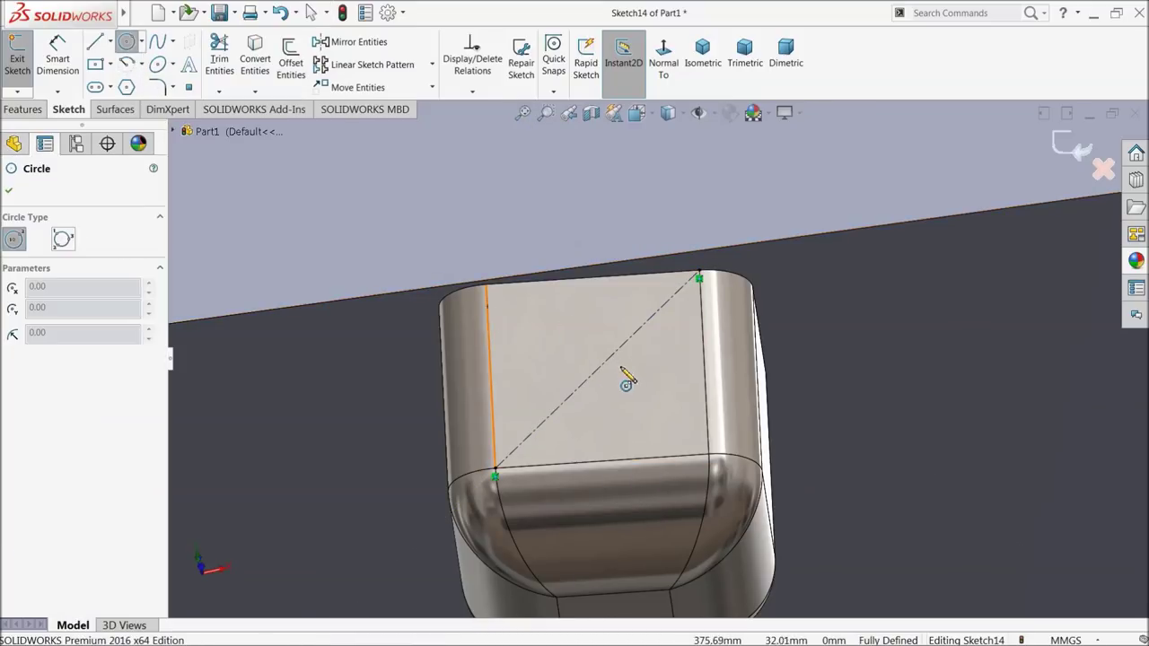
left_click(595, 363)
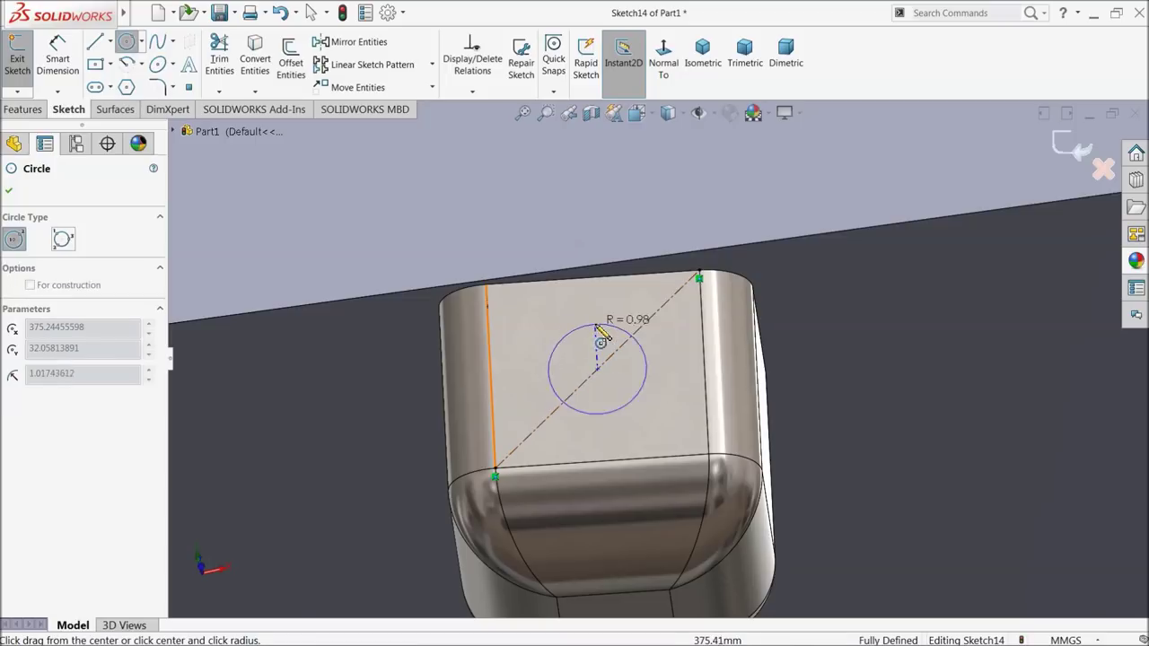
left_click(597, 311)
left_click(57, 52)
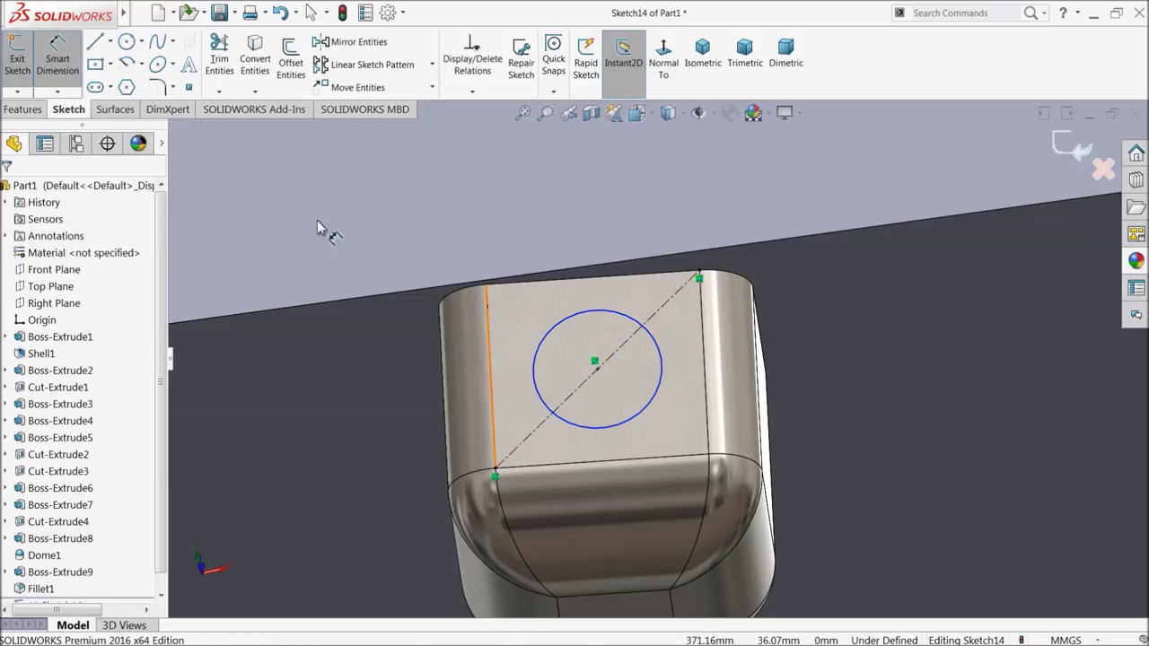
left_click(569, 321)
left_click(586, 302)
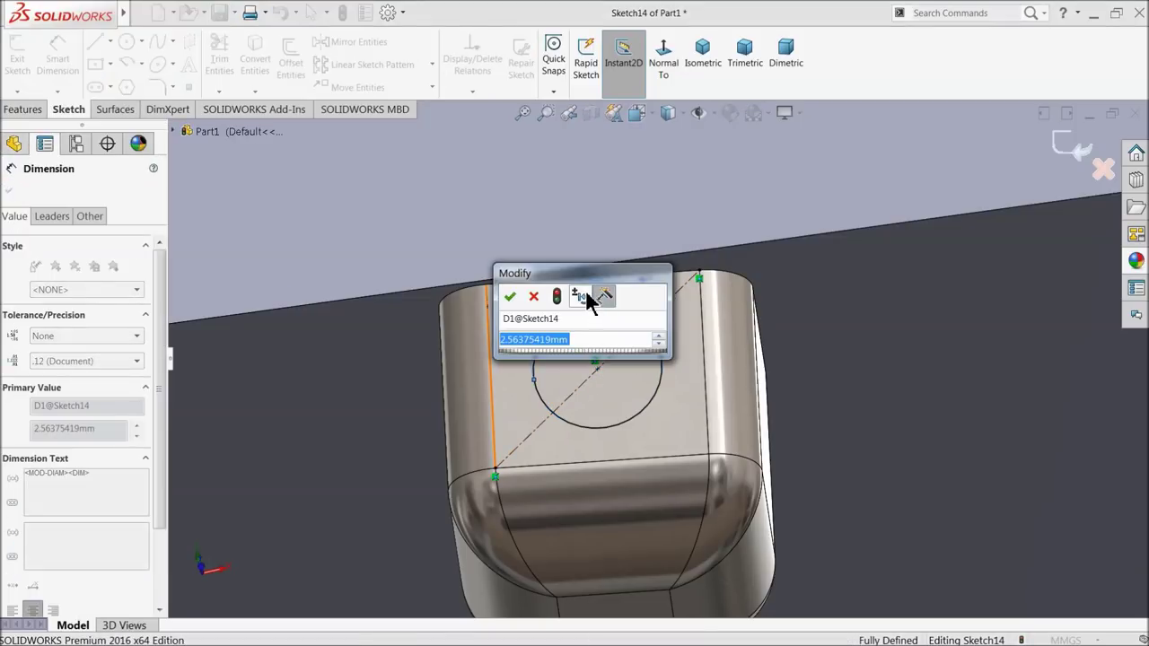
type("2")
left_click(509, 298)
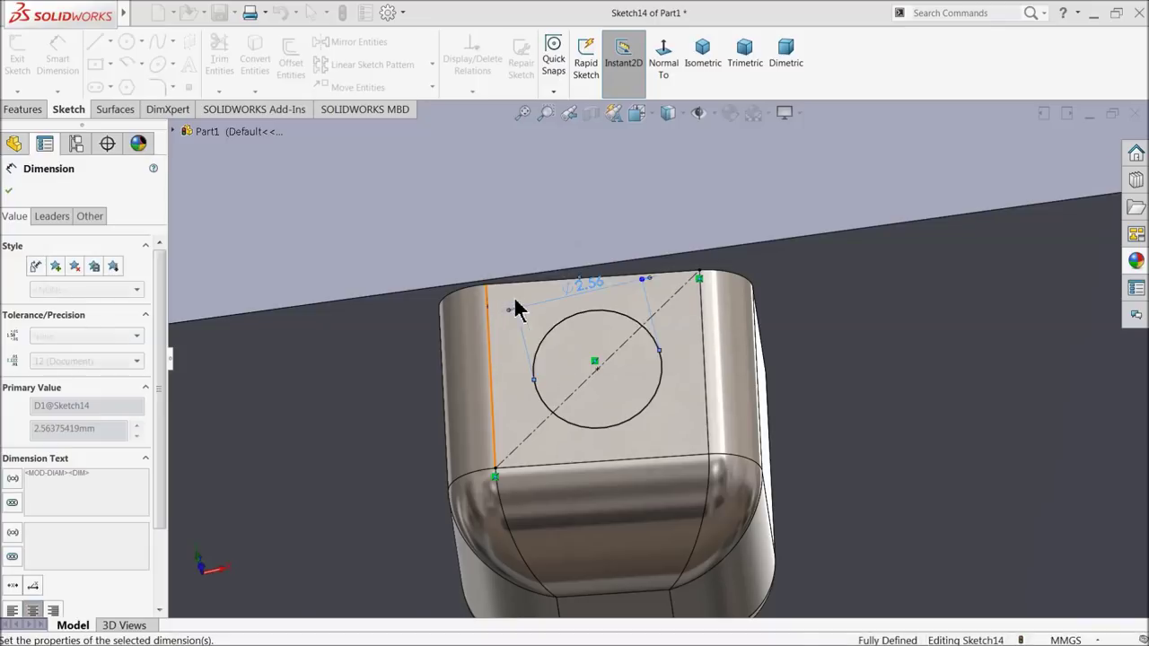
left_click(24, 109)
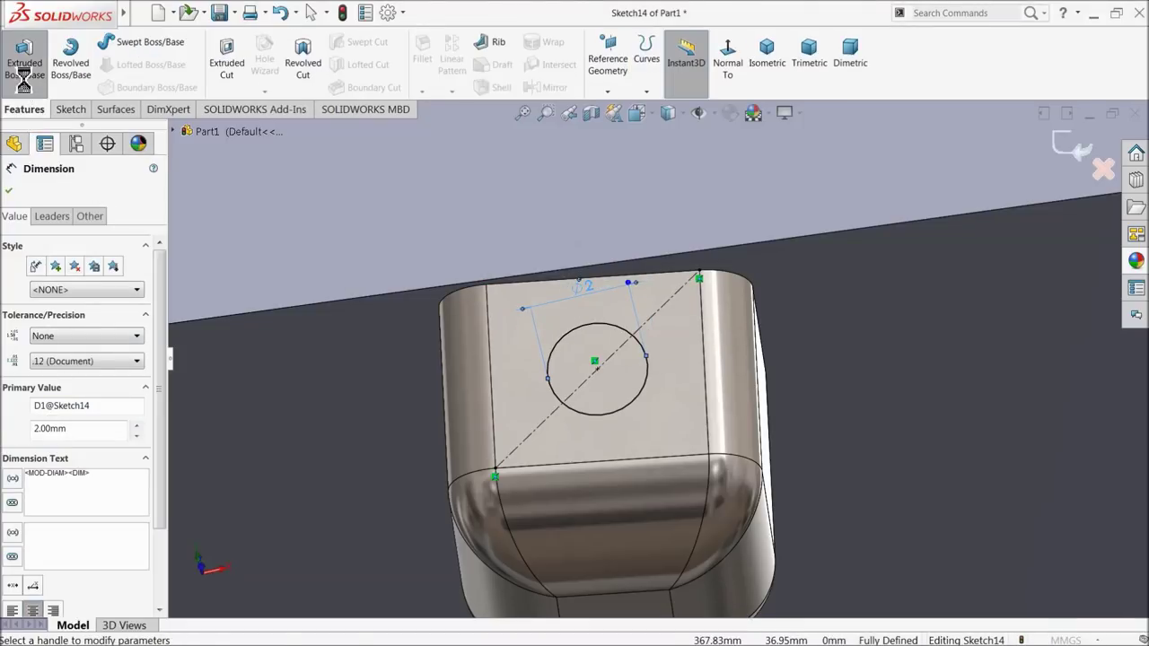
Step: Extrude the Ø2 circle 1.5 mm as a thin feature with a 0.25 mm inward wall
left_click(24, 56)
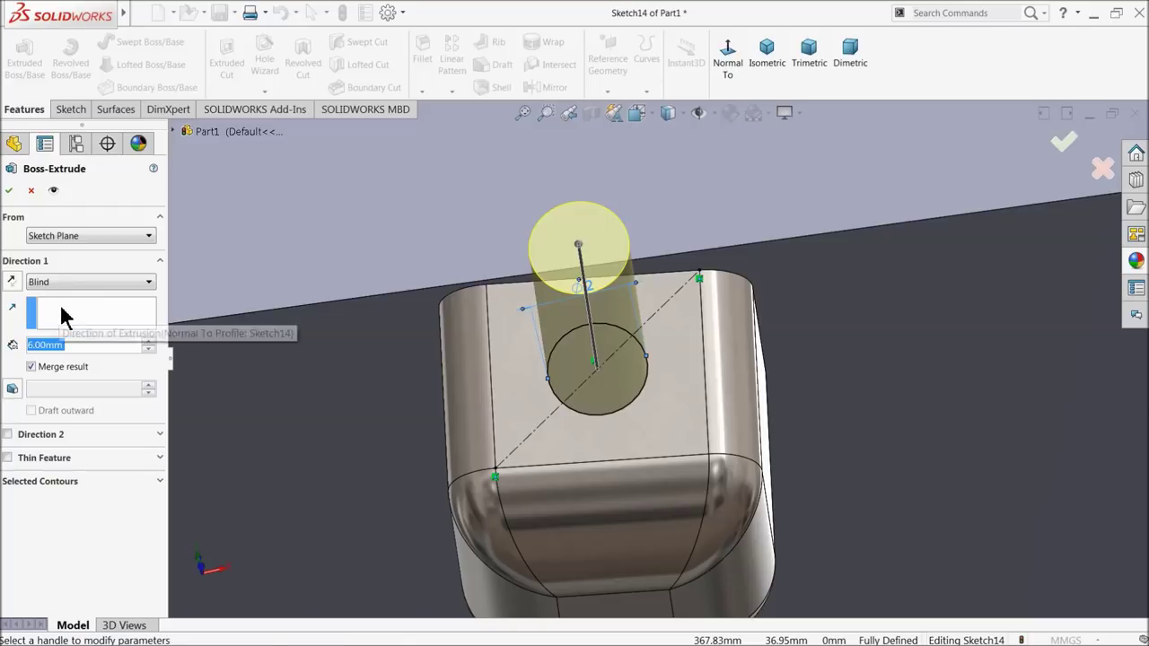
type("1.5")
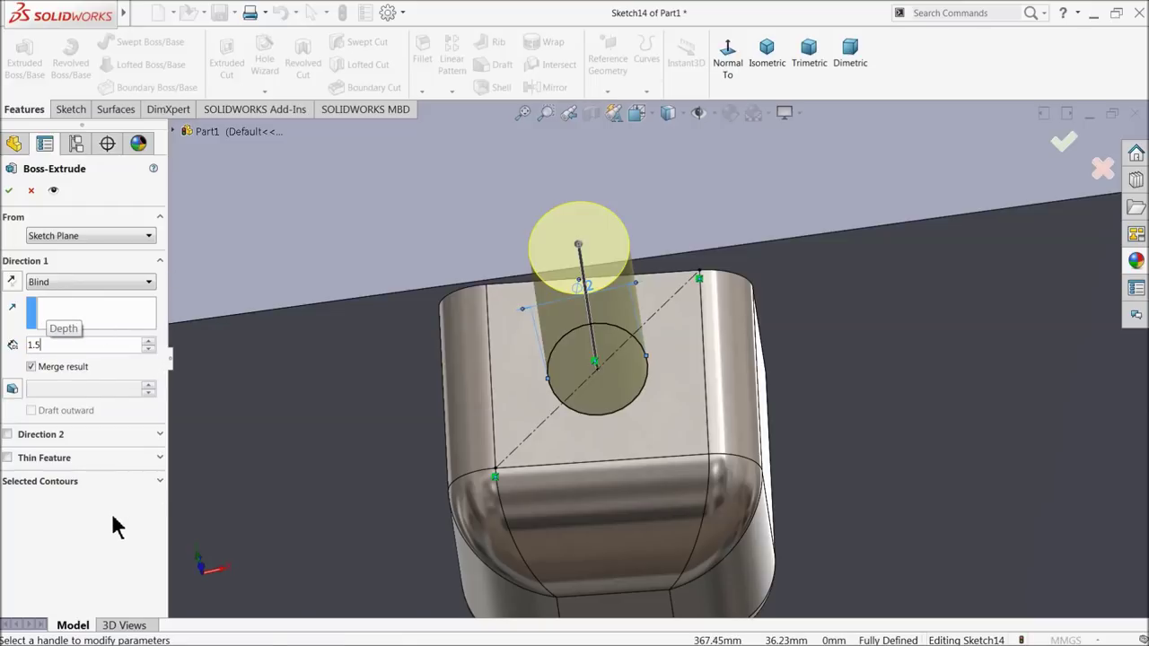
key("Return")
left_click(9, 458)
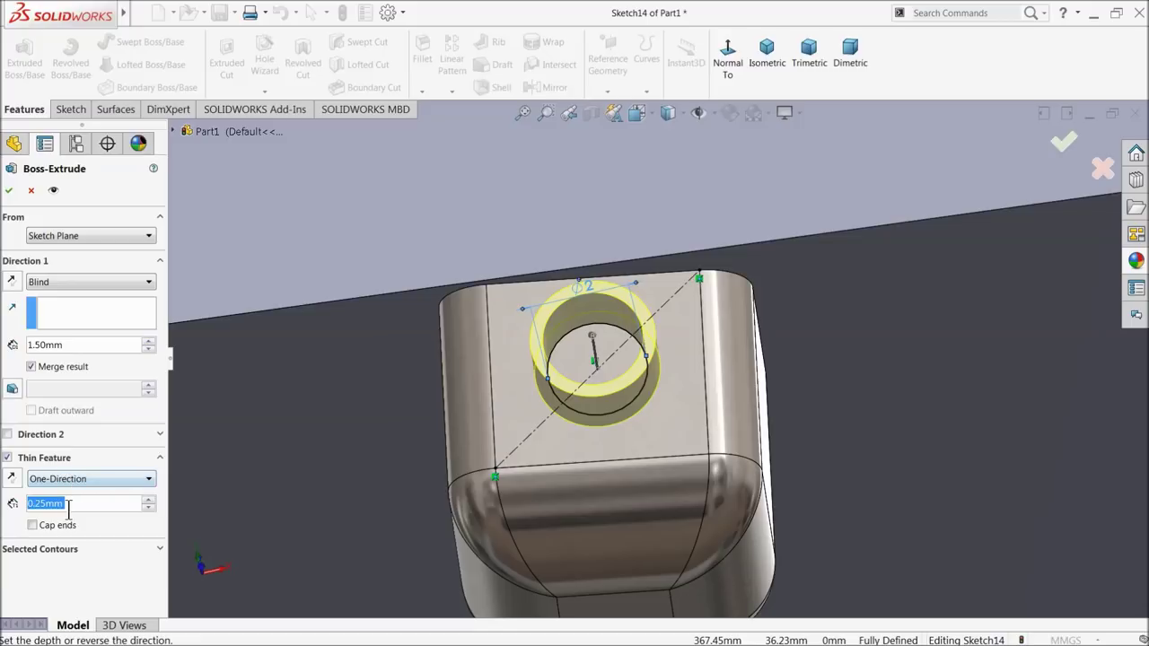
left_click(9, 480)
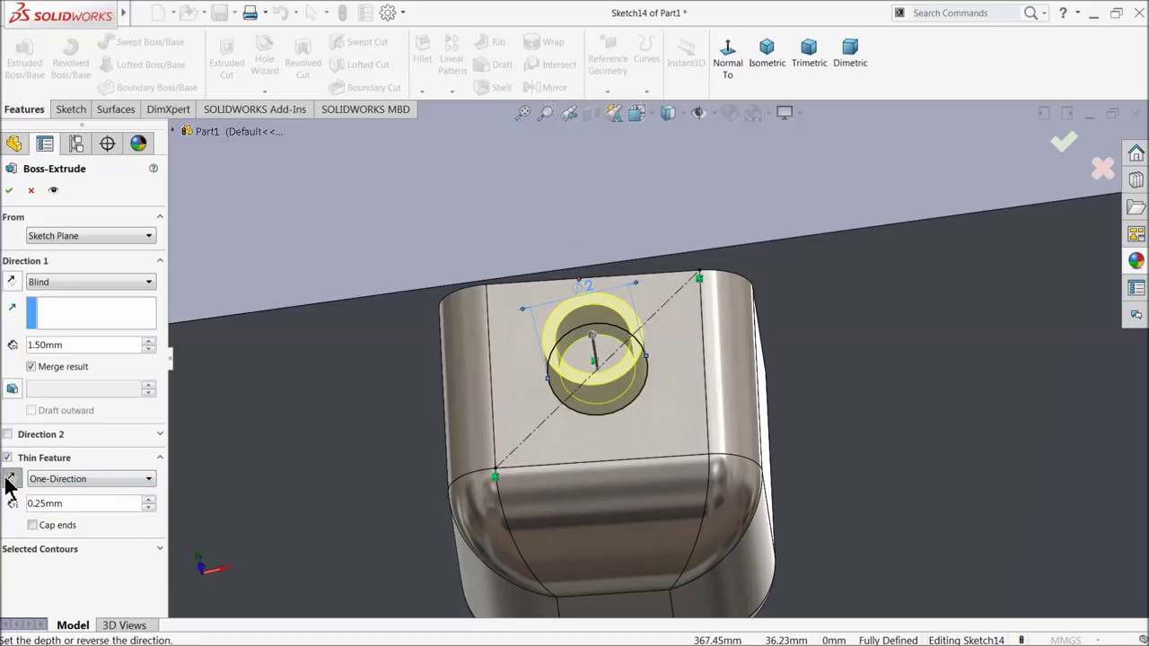
left_click(10, 189)
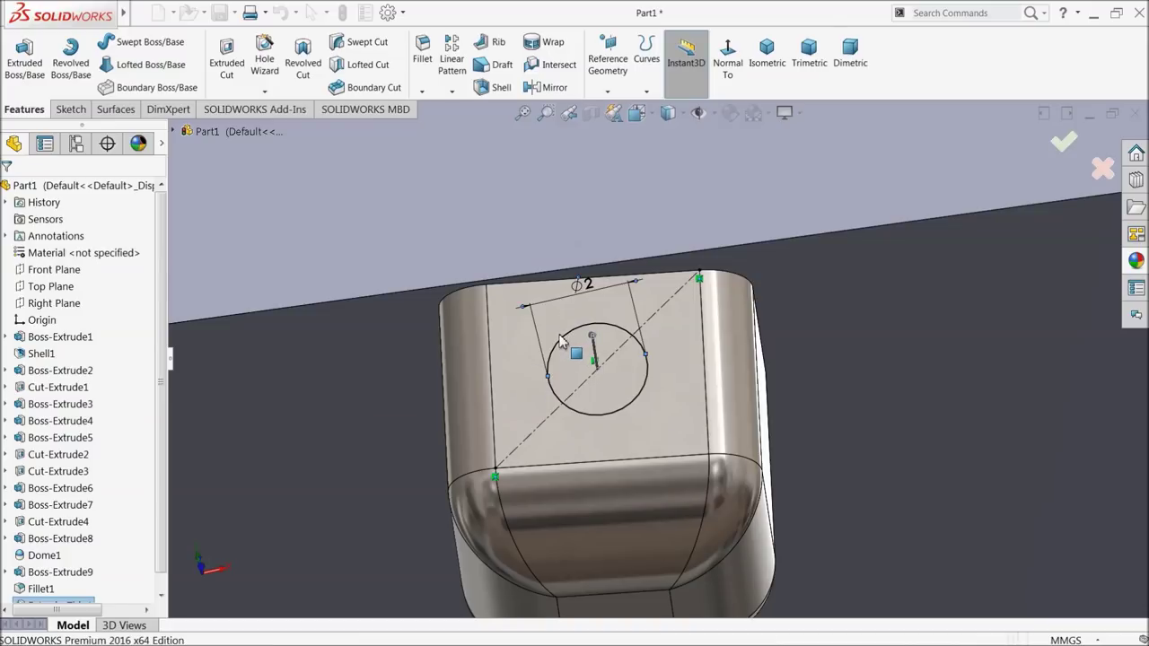
scroll(575, 337, "up", 2)
scroll(592, 332, "up", 2)
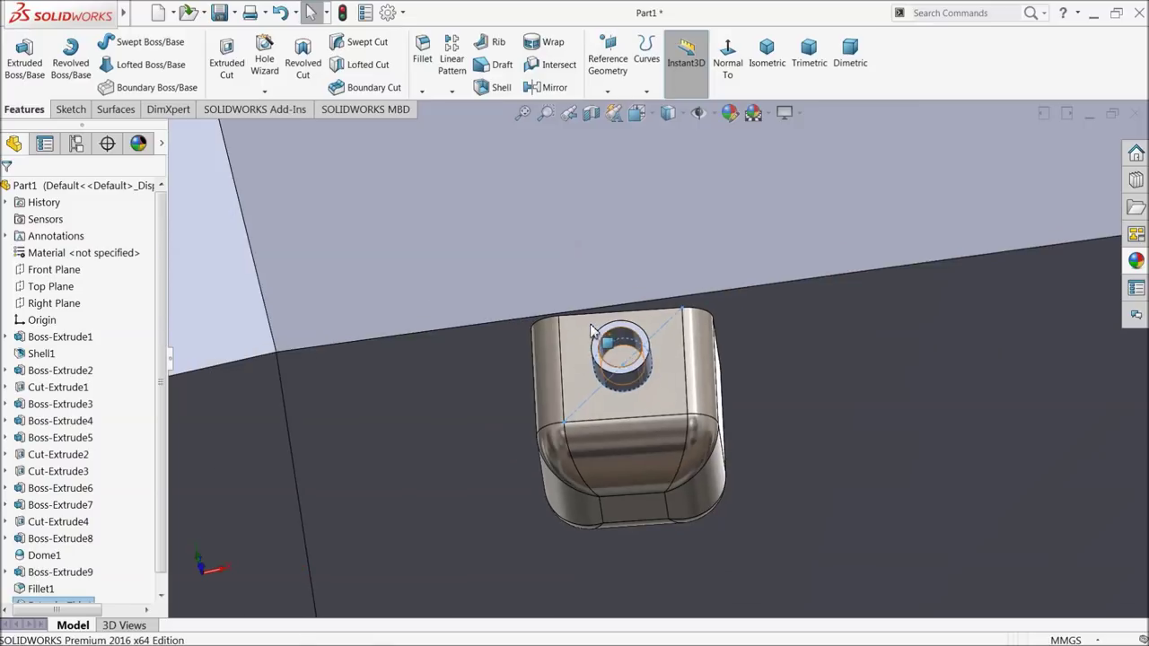
Step: Apply a satin stainless steel appearance to the part
left_click(1137, 261)
mouse_move(981, 464)
left_mouse_down()
mouse_move(684, 369)
mouse_move(670, 377)
left_mouse_up()
scroll(684, 370, "up", 3)
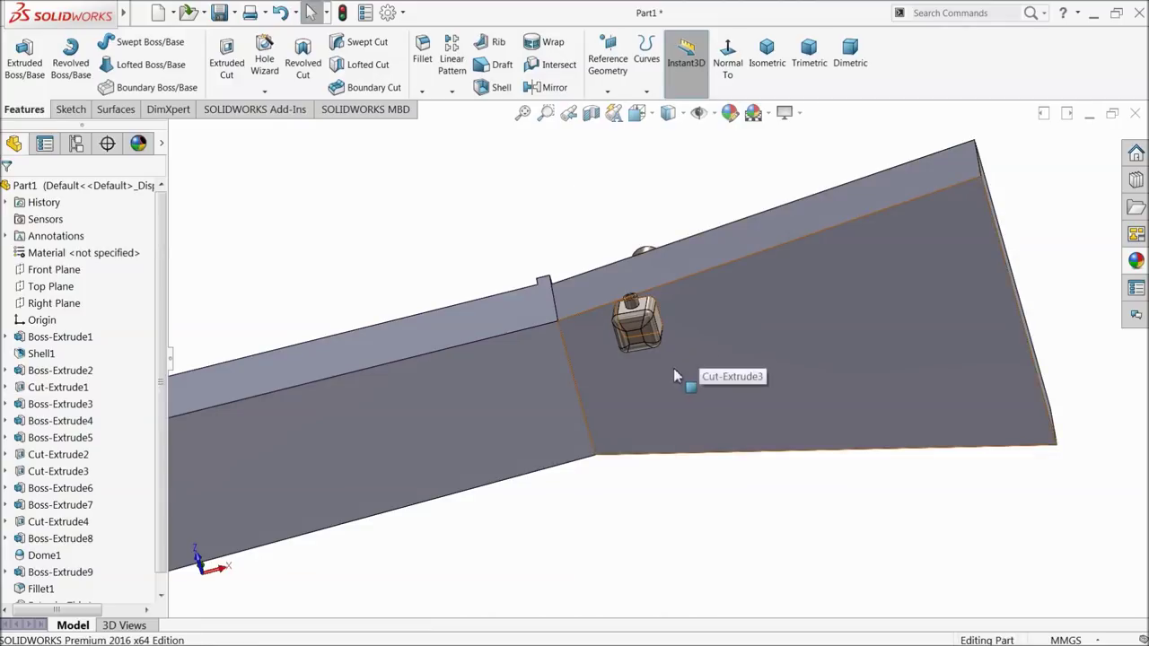
Step: Start a sketch on the headstock's side face and view it Normal To
left_click_drag(674, 369, 722, 368)
scroll(722, 368, "down", 2)
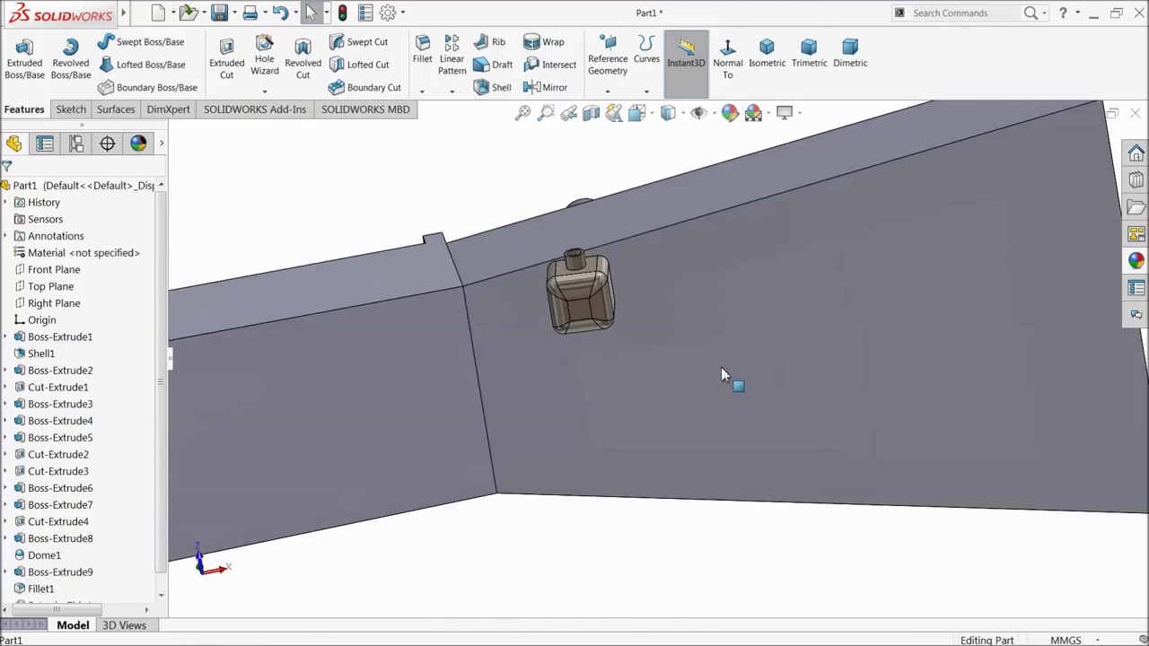
left_click(721, 375)
left_click(767, 332)
left_click(665, 65)
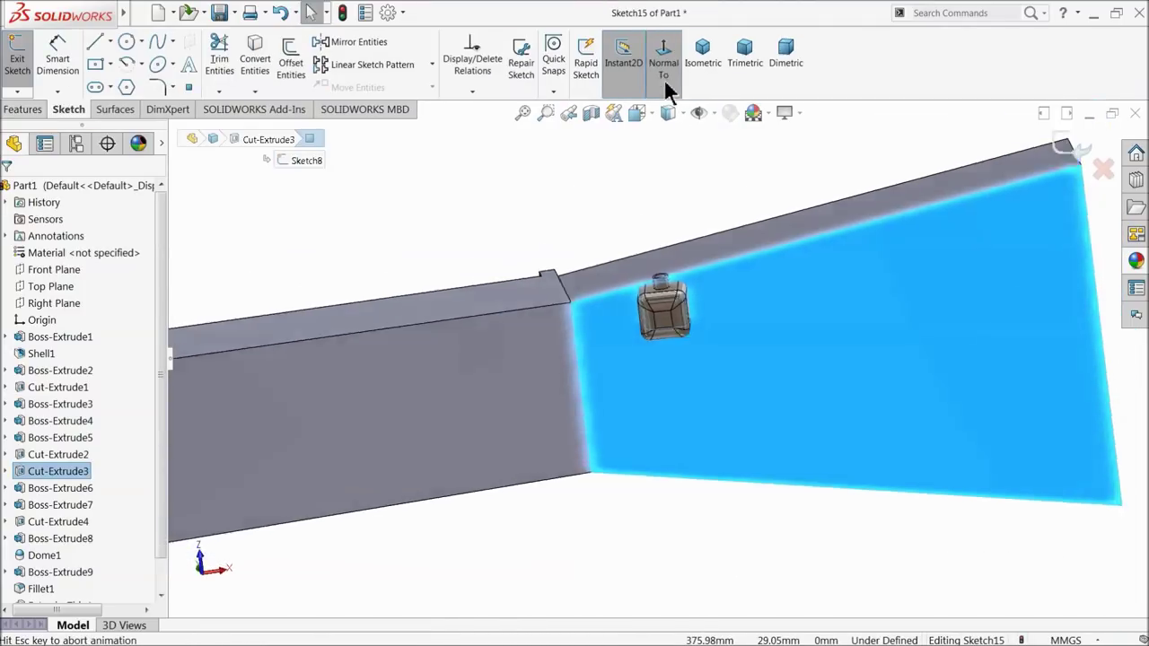
scroll(820, 339, "down", 3)
scroll(777, 359, "down", 2)
scroll(777, 359, "down", 2)
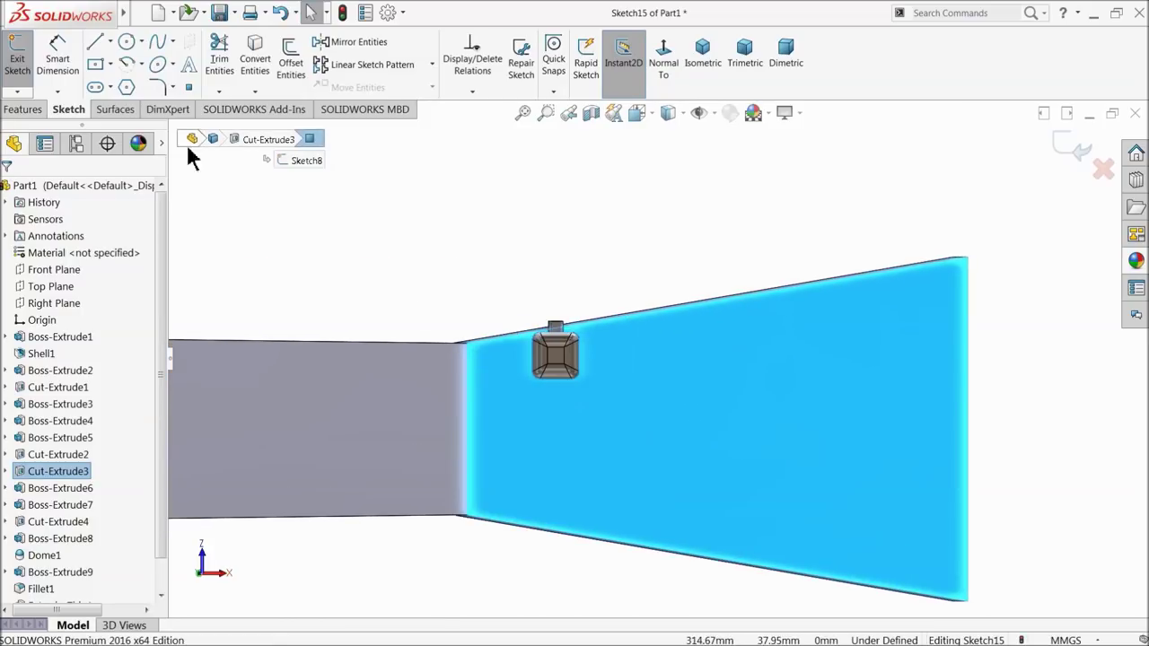
Step: Draw a horizontal centerline rightward from the peg block's inner corner, then exit the sketch
left_click(110, 43)
left_click(117, 80)
scroll(577, 403, "down", 2)
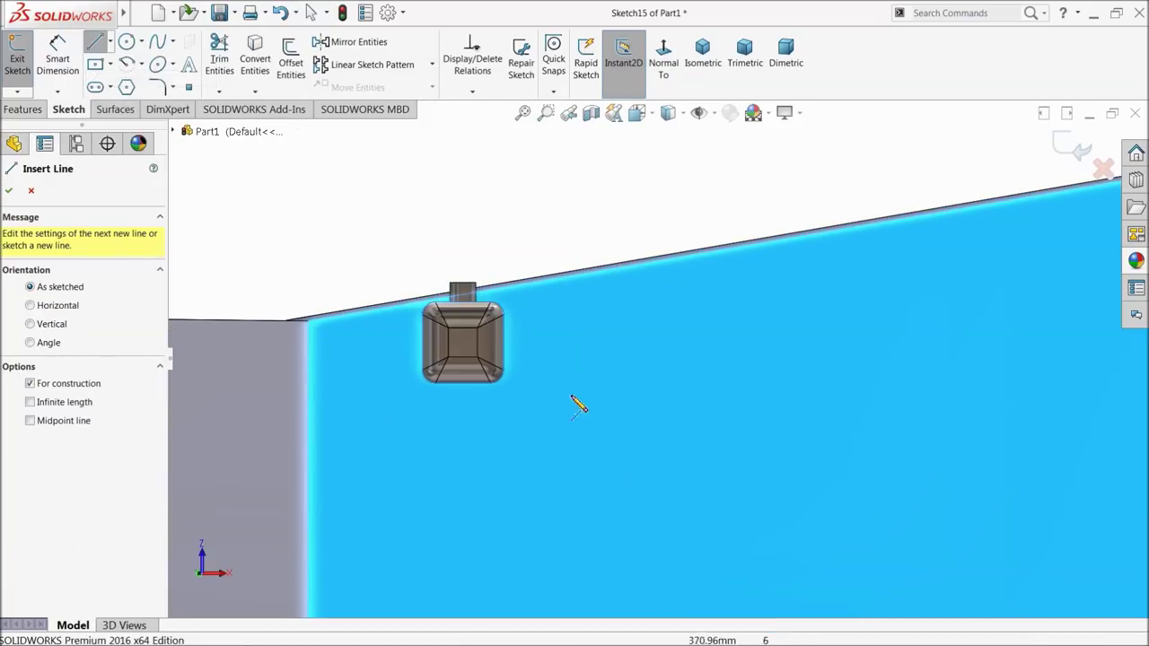
scroll(485, 372, "down", 2)
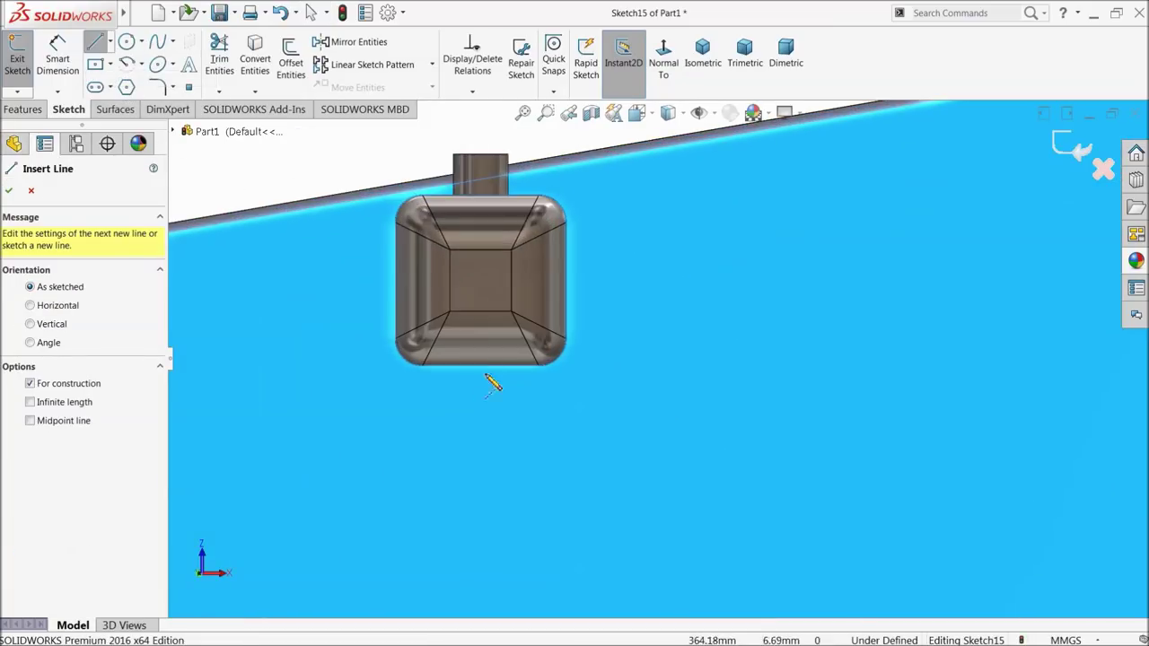
left_click(511, 312)
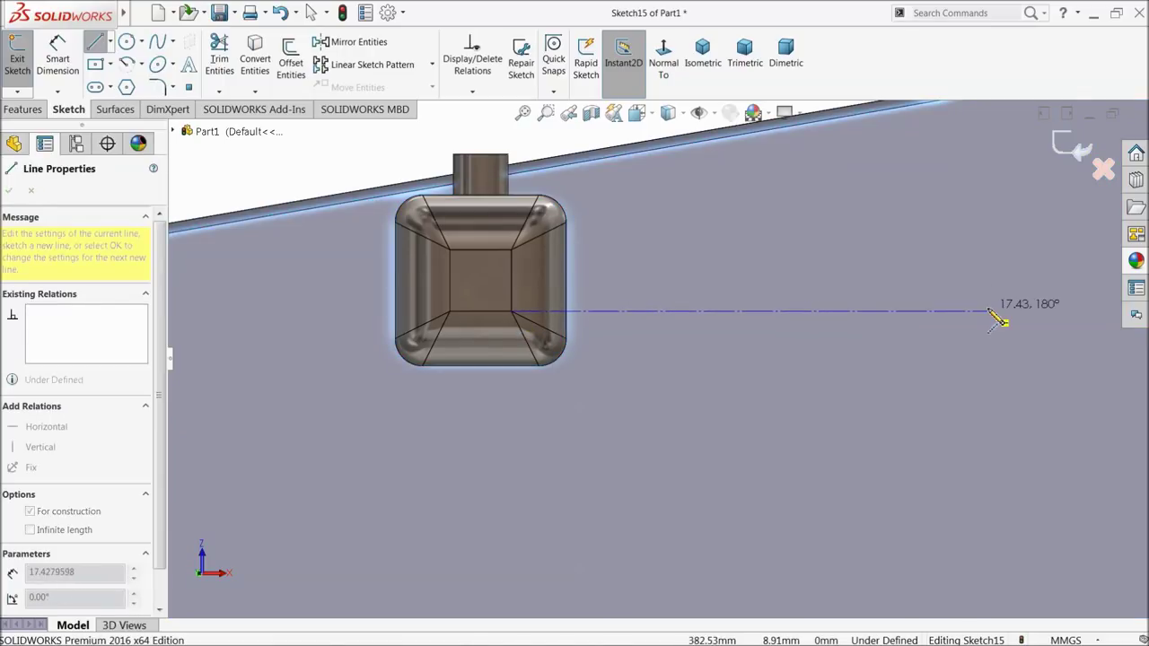
left_click(1059, 311)
right_click(976, 259)
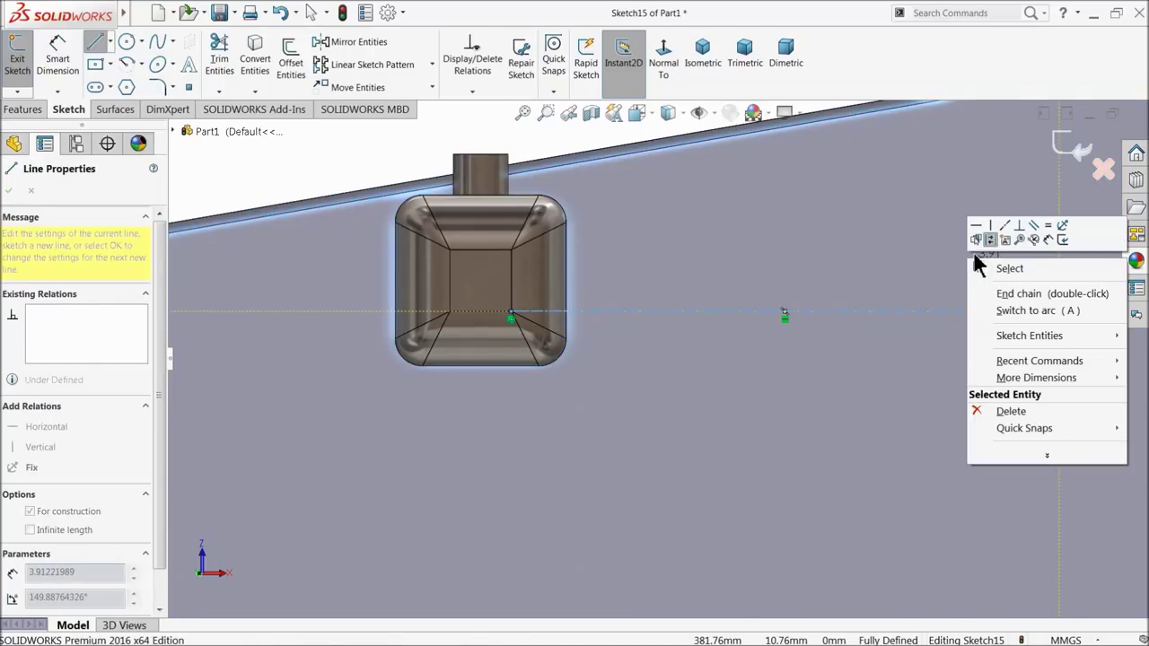
left_click(980, 266)
key("Escape")
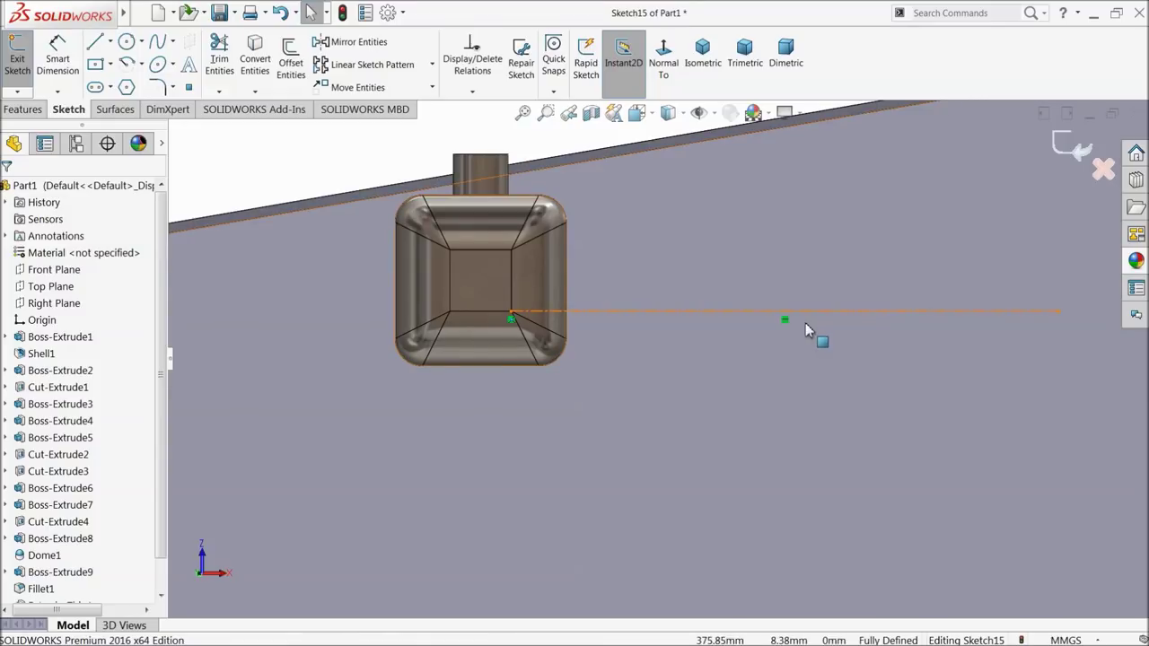
scroll(786, 315, "up", 3)
scroll(835, 285, "up", 2)
left_click(1068, 152)
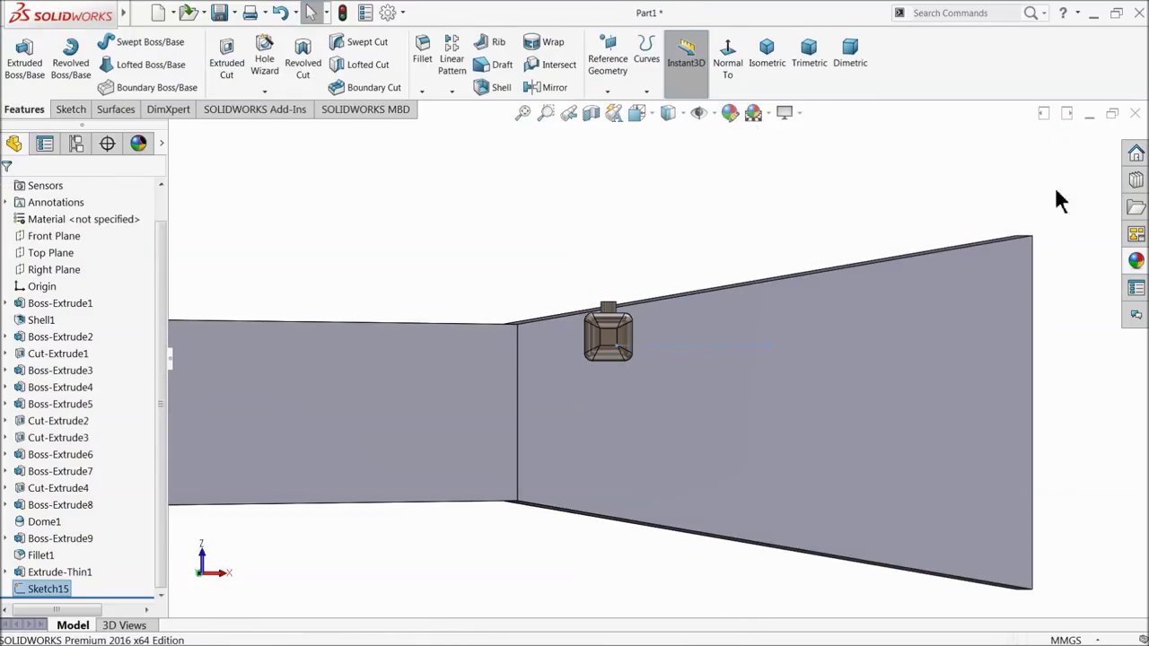
Step: Start a Linear Pattern along the sketch centerline with 20 mm spacing
scroll(824, 341, "down", 2)
scroll(762, 324, "down", 2)
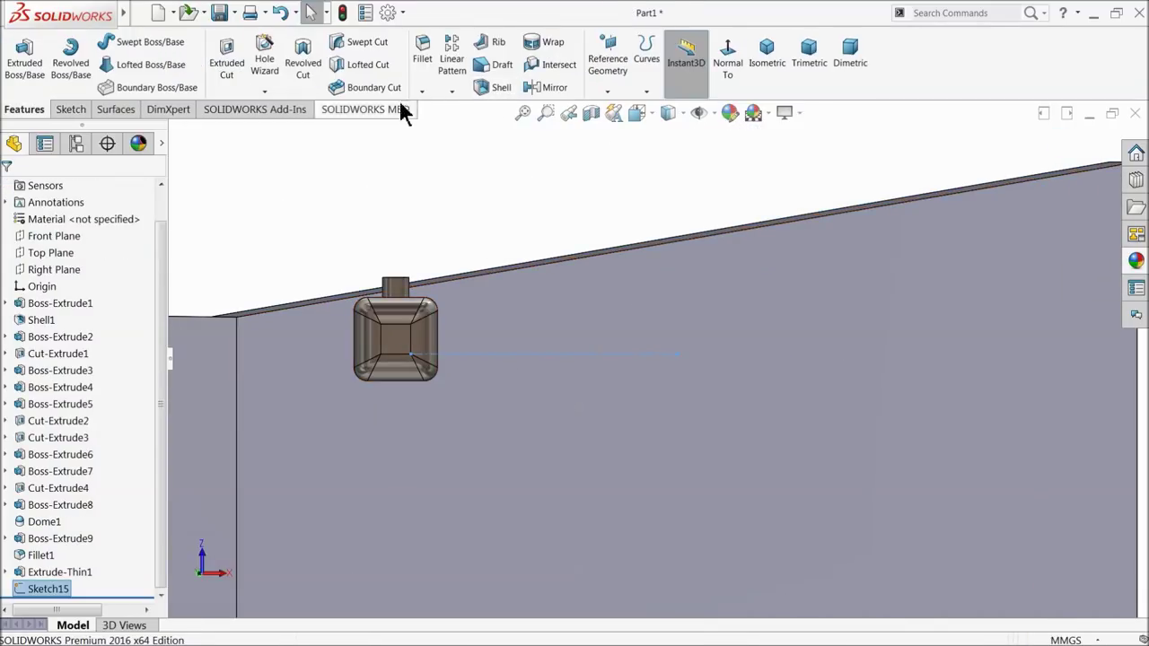
left_click(451, 93)
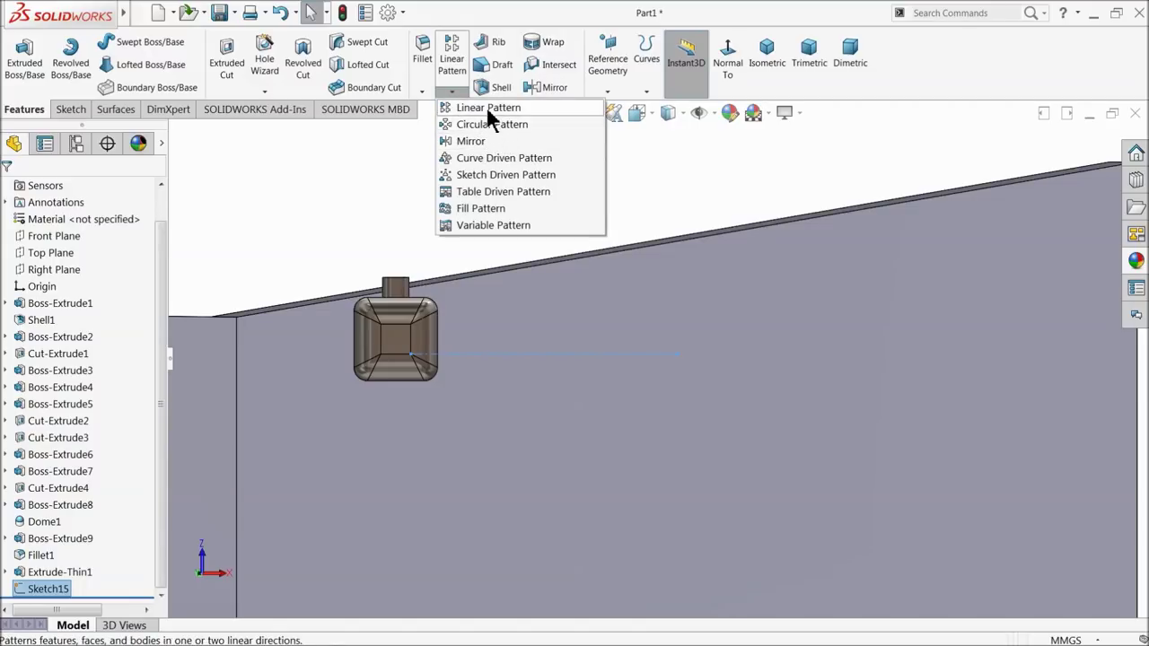
left_click(489, 110)
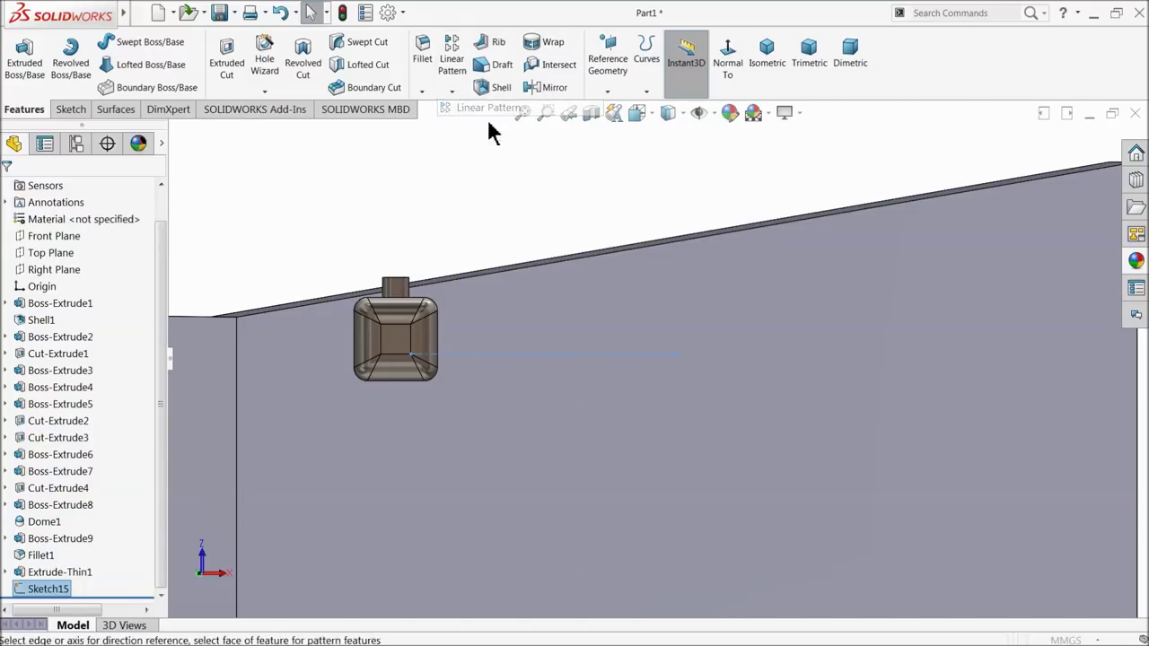
left_click(471, 353)
type("20")
key("Return")
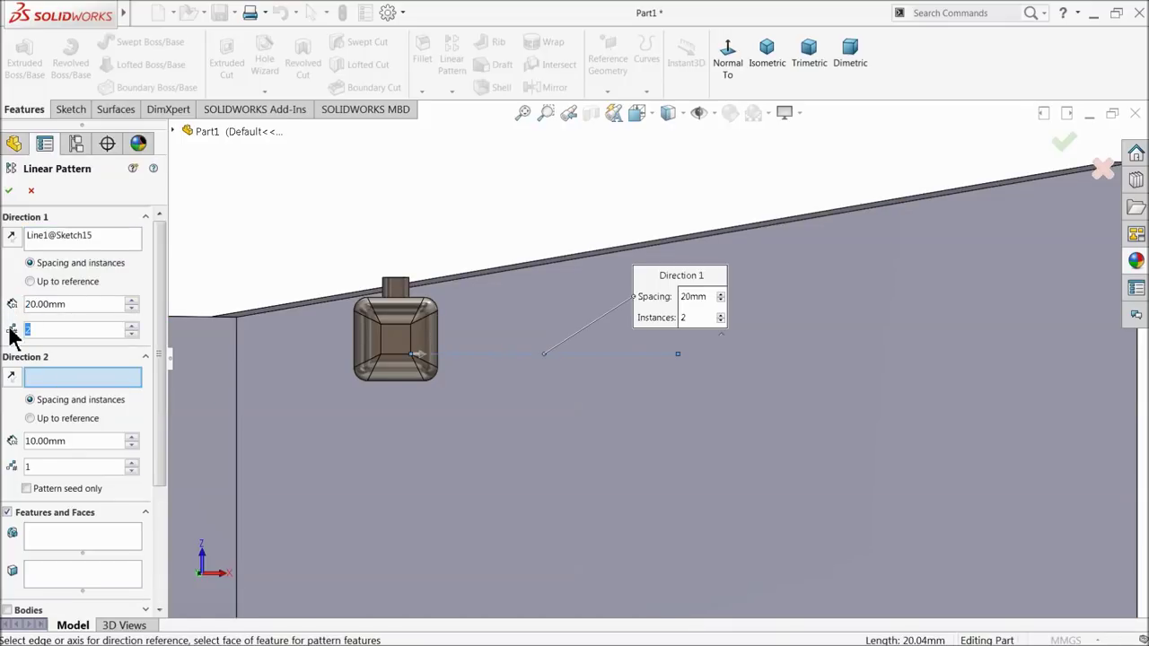
scroll(300, 221, "up", 3)
scroll(415, 209, "up", 2)
Step: Pattern the ring boss, fillet and Extrude-Thin1 as 3 instances and confirm
middle_click_drag(415, 209, 406, 328)
left_click(54, 535)
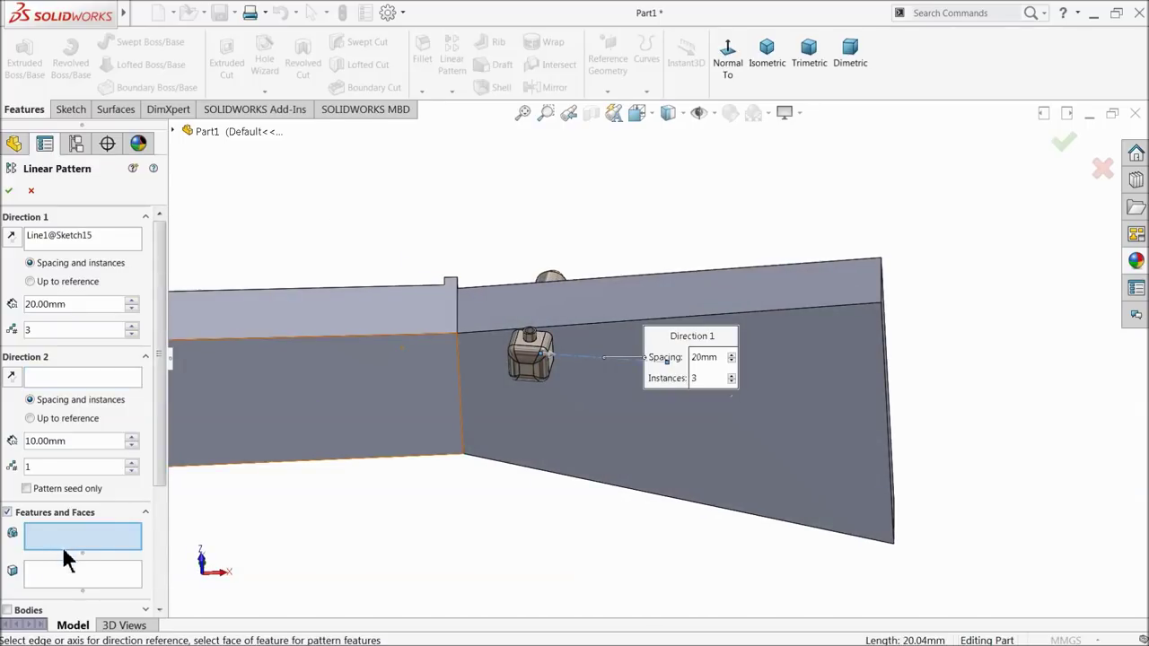
scroll(533, 389, "down", 3)
scroll(626, 298, "down", 3)
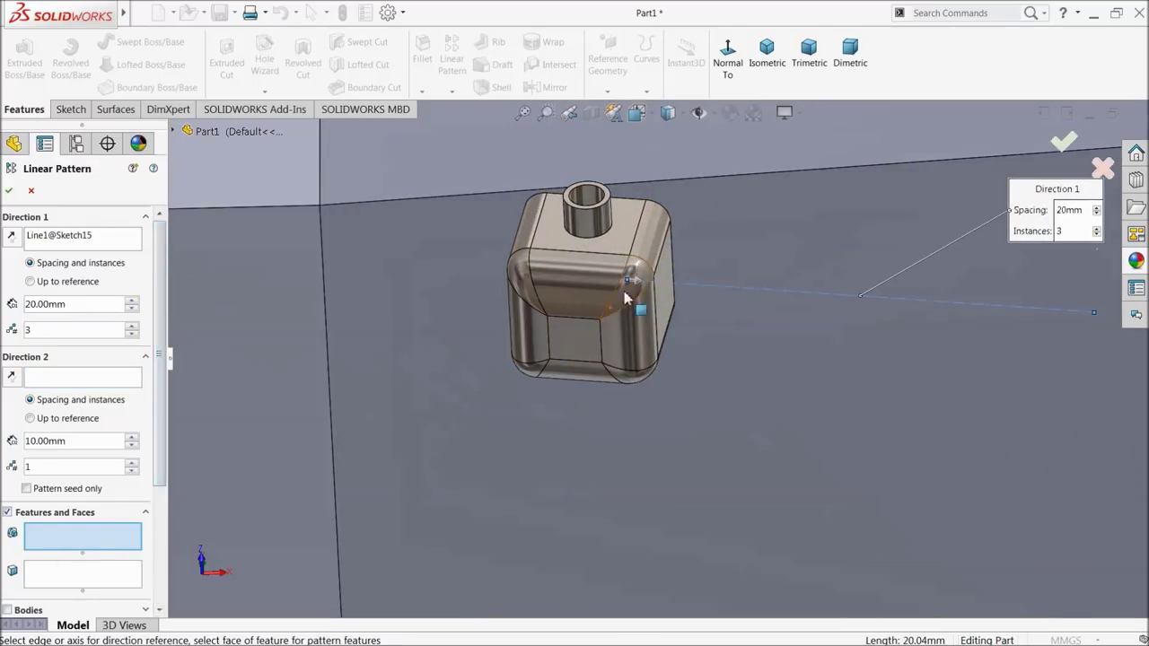
left_click(642, 262)
left_click(587, 294)
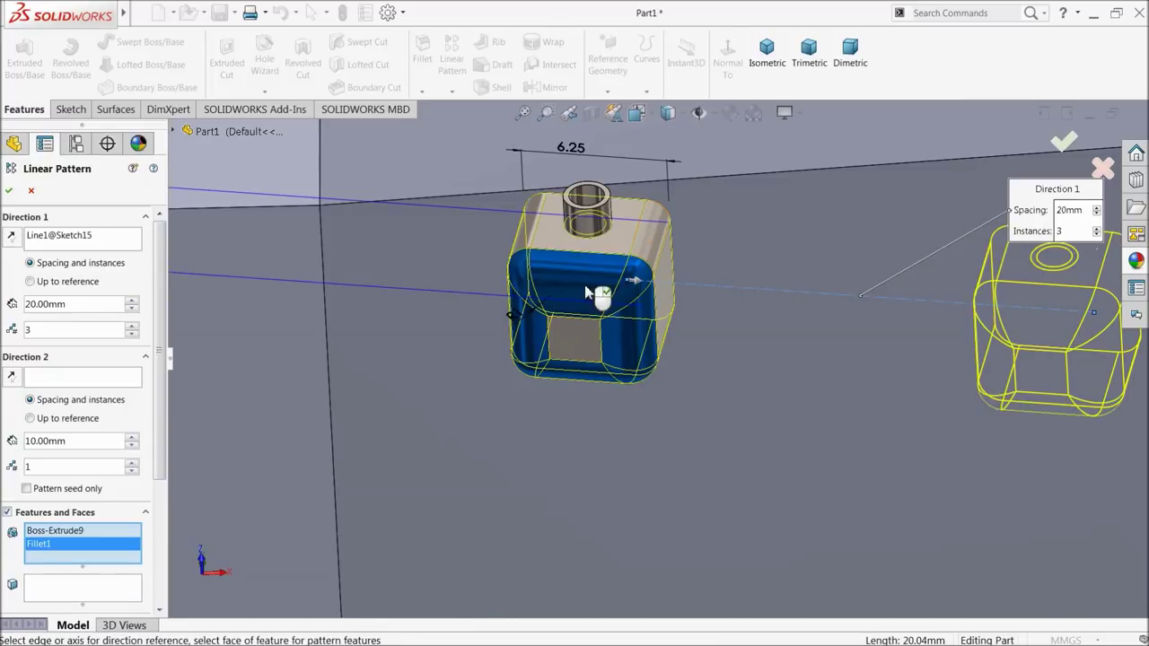
left_click(595, 228)
scroll(601, 296, "up", 3)
mouse_move(600, 296)
middle_mouse_down()
mouse_move(734, 372)
mouse_move(872, 364)
middle_mouse_up()
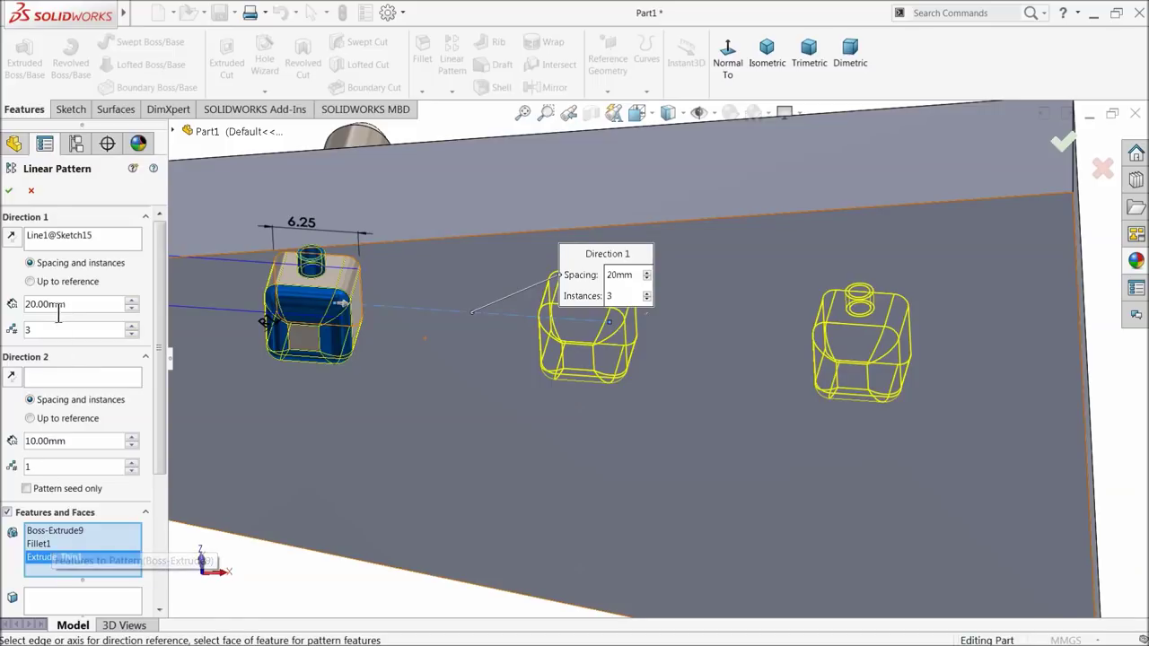
left_click(10, 192)
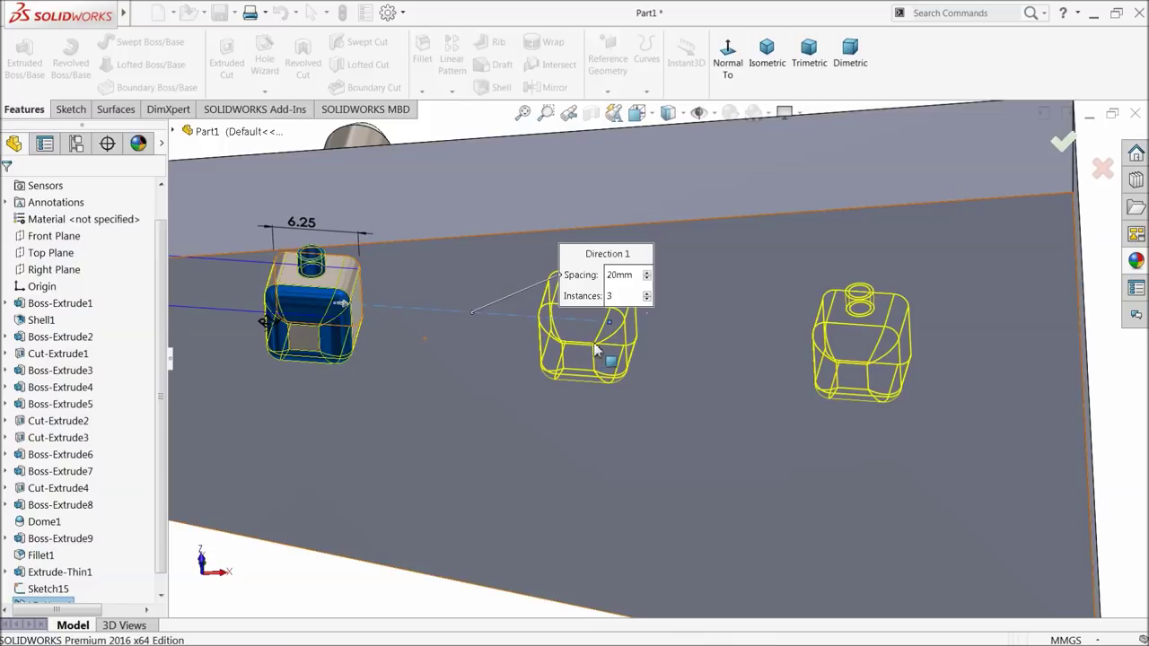
scroll(672, 335, "up", 3)
middle_click_drag(500, 353, 576, 291)
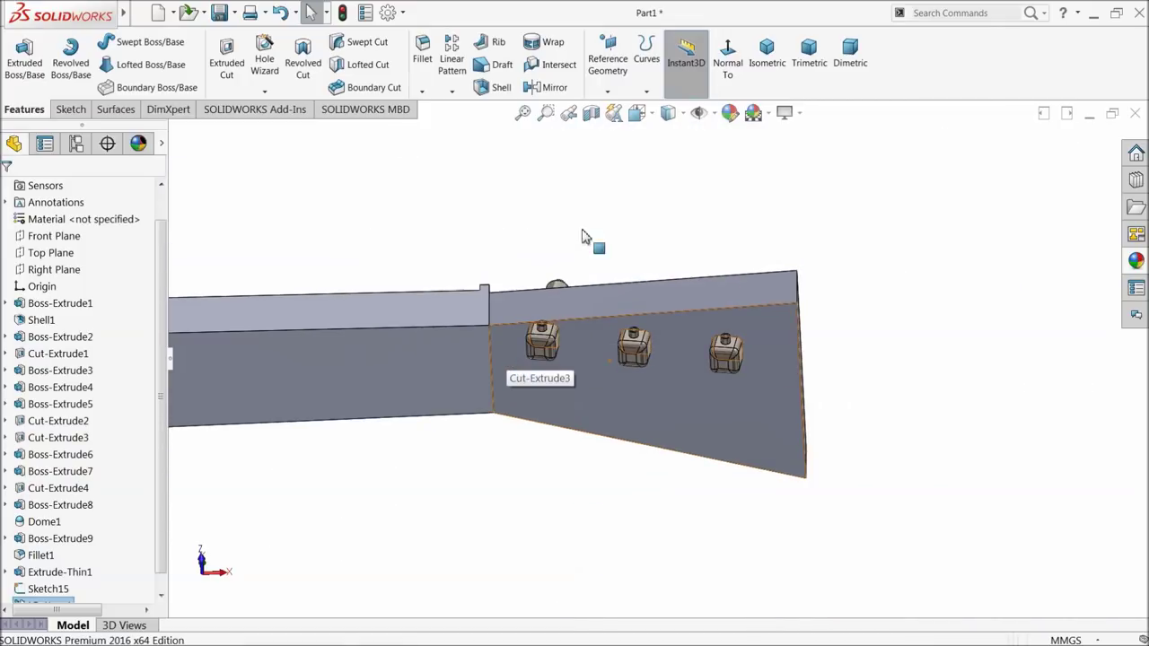
Step: Mirror LPattern1 about the Front Plane to add a second row of three pegs
scroll(568, 371, "down", 2)
scroll(567, 370, "down", 2)
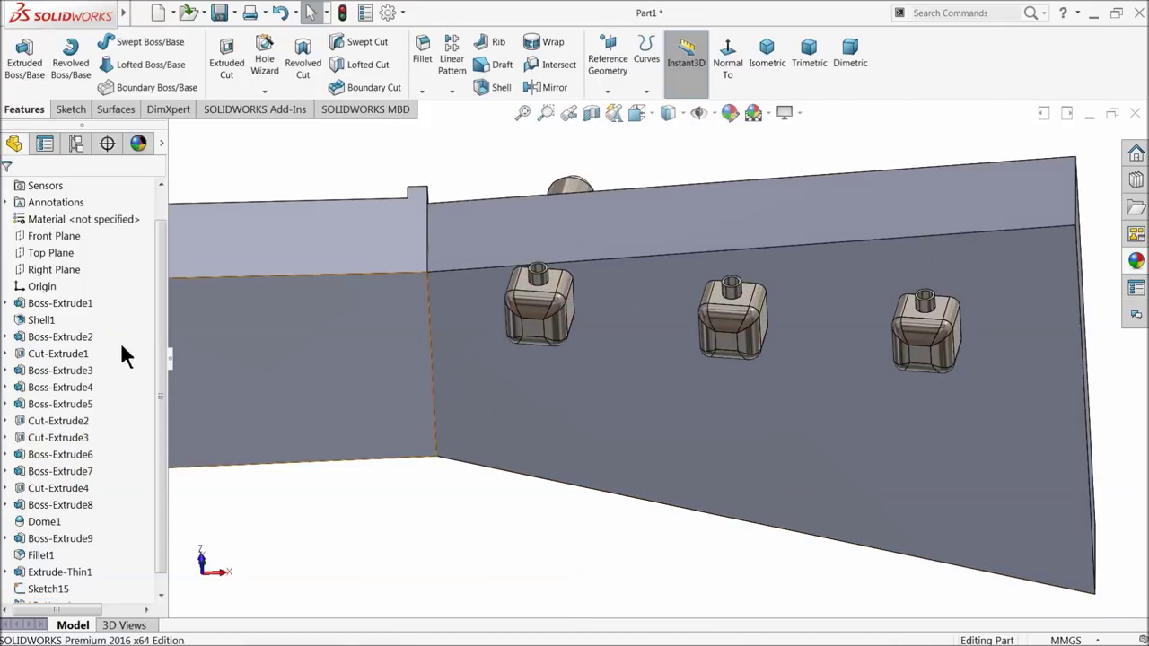
scroll(346, 345, "up", 4)
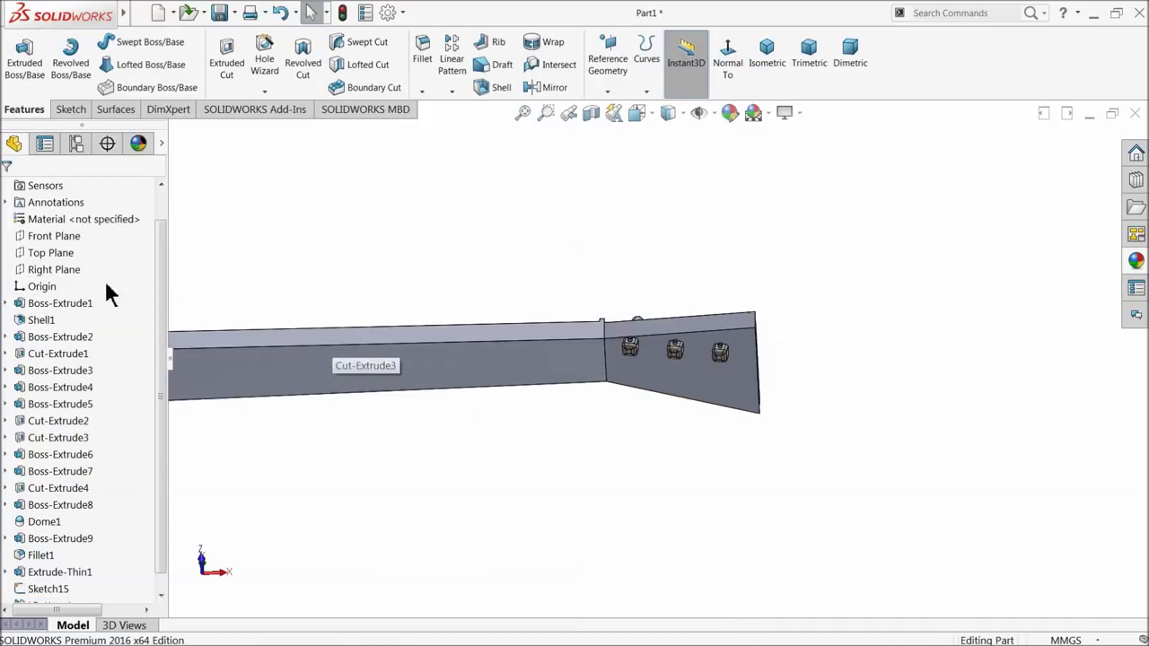
left_click(43, 234)
mouse_move(526, 385)
middle_mouse_down()
mouse_move(572, 345)
mouse_move(584, 216)
mouse_move(569, 302)
middle_mouse_up()
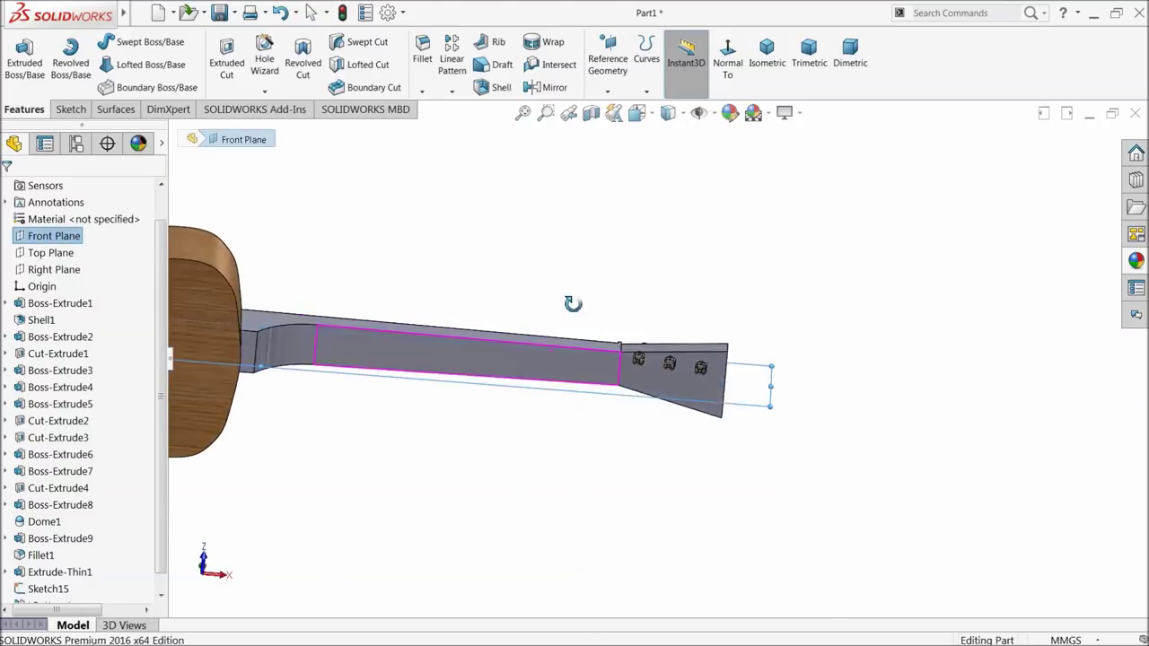
scroll(653, 379, "down", 3)
scroll(654, 378, "down", 3)
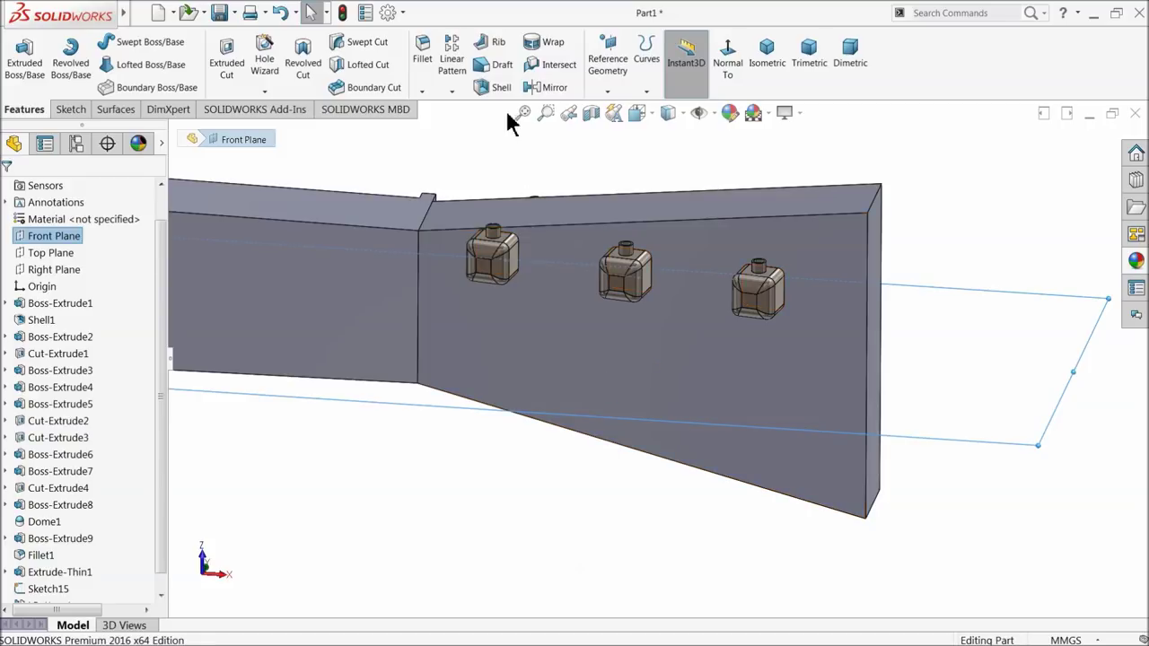
left_click(539, 88)
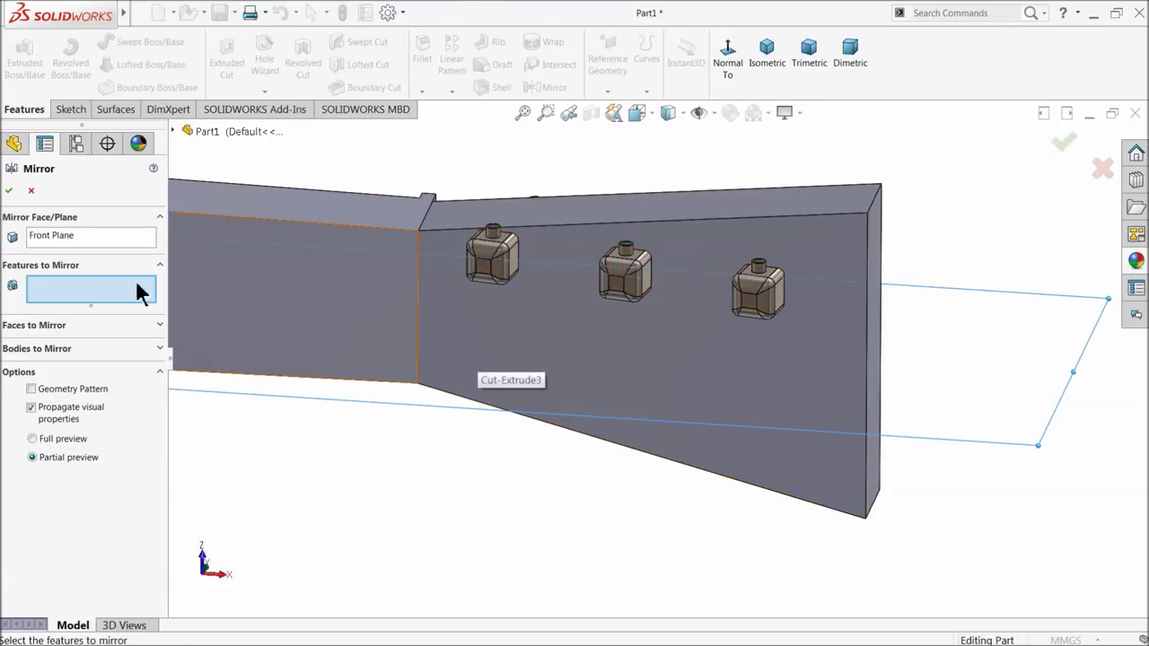
left_click(175, 131)
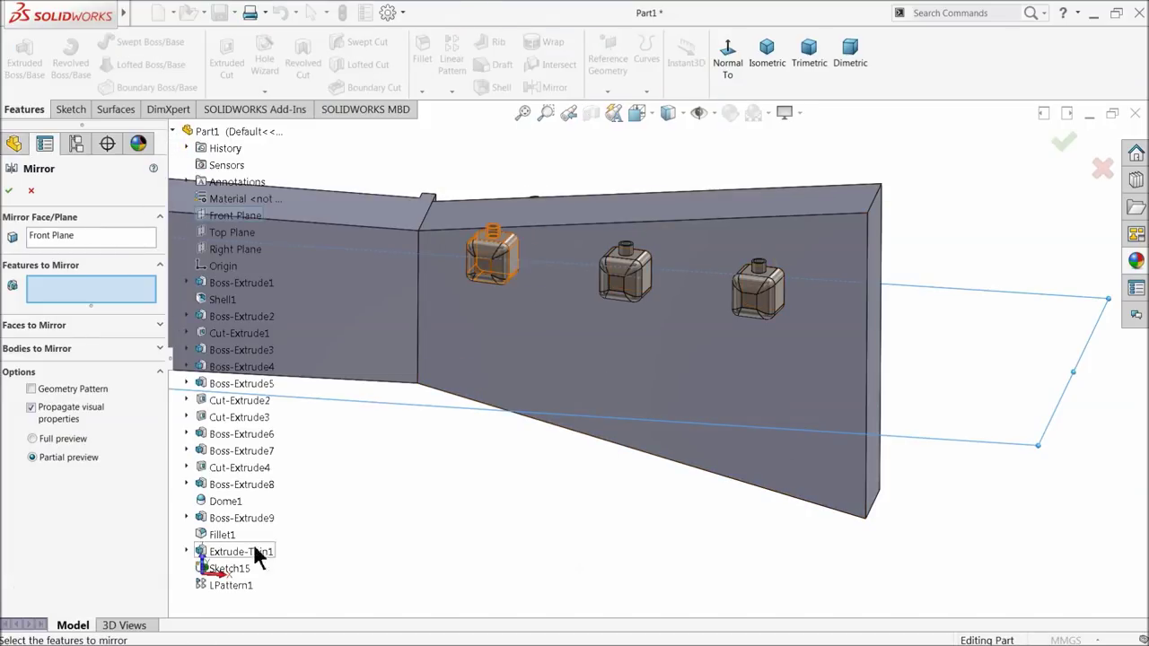
left_click(226, 588)
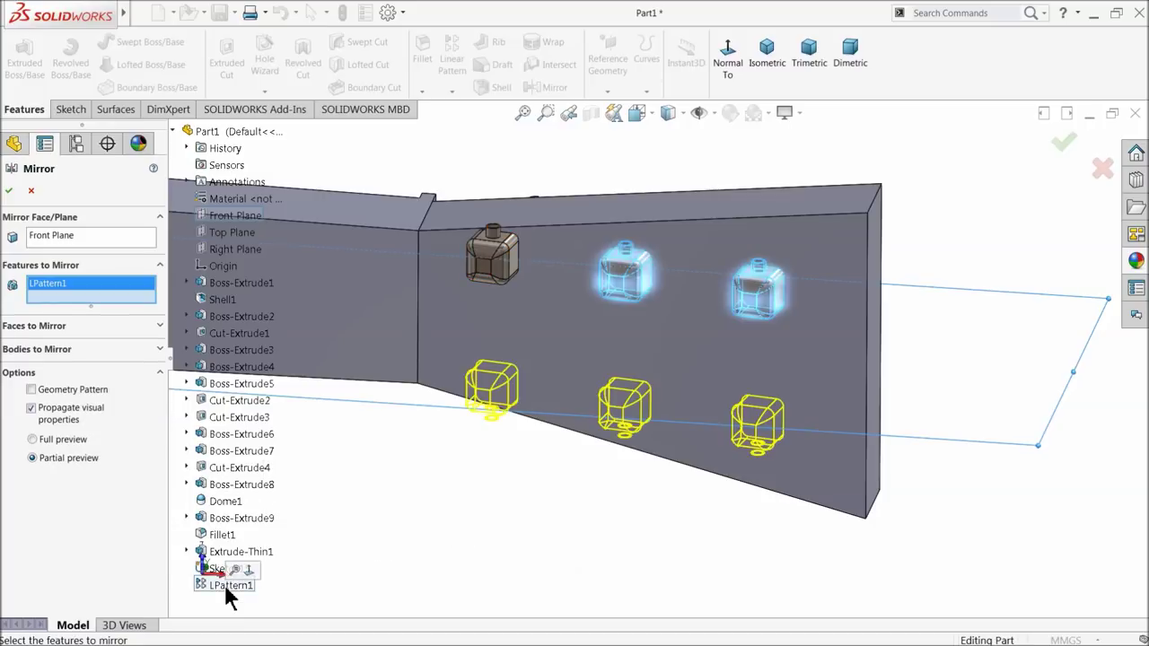
left_click(9, 191)
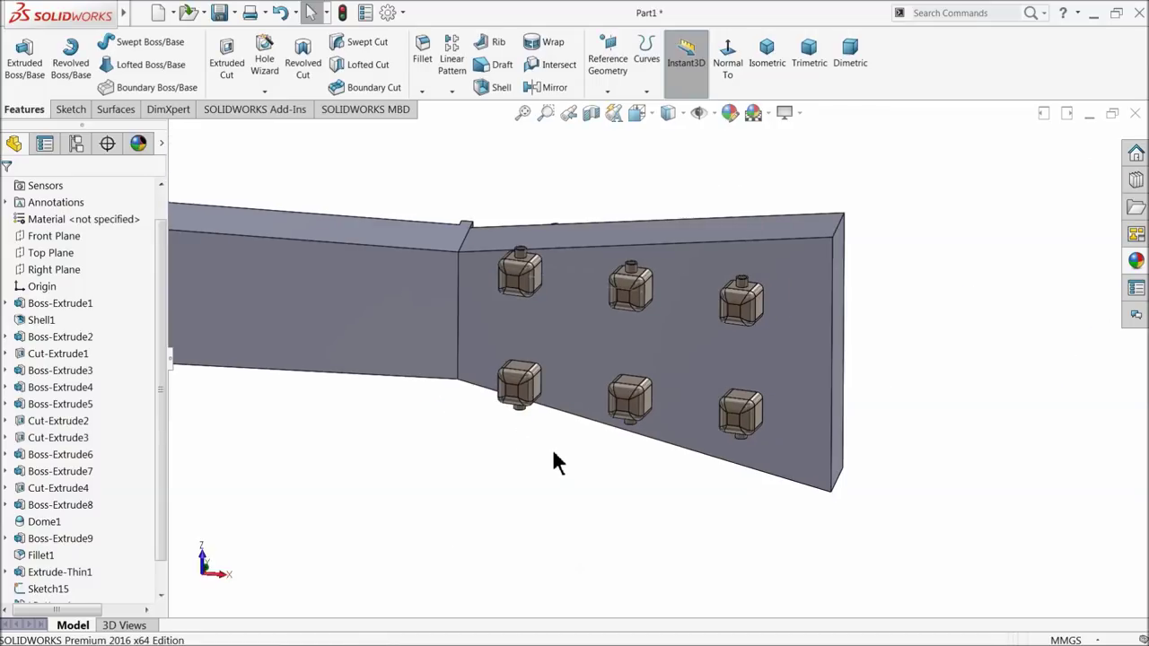
Step: Hide Sketch15, the guide centerline running through the pegs
middle_click_drag(554, 464, 583, 370)
left_click(582, 270)
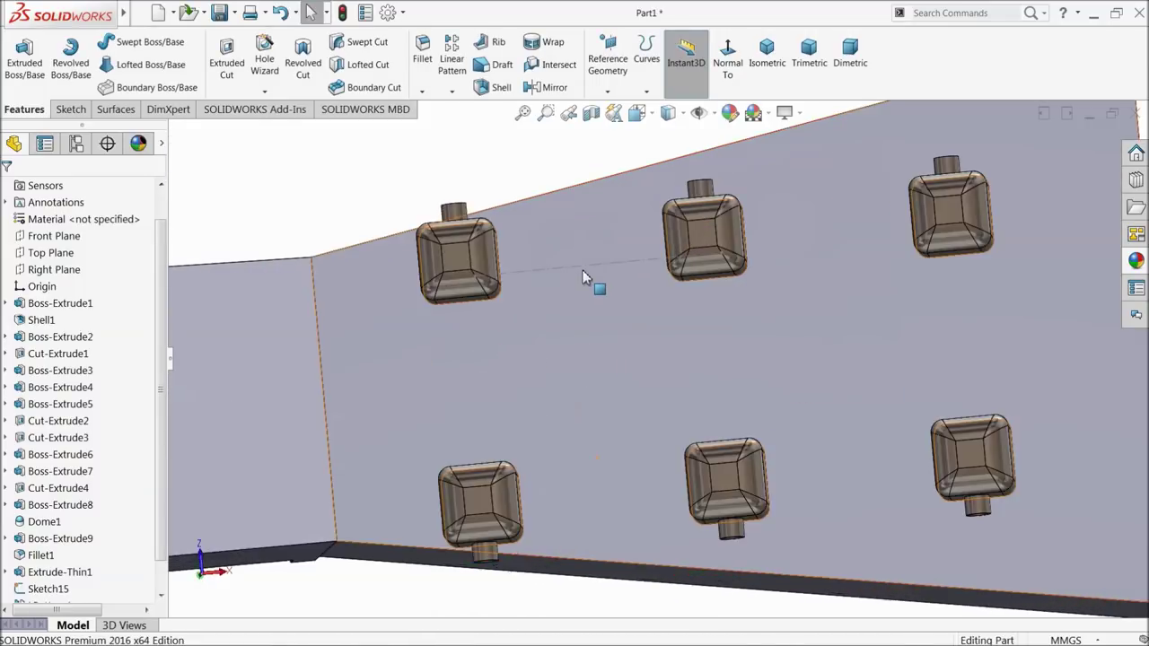
left_click(572, 281)
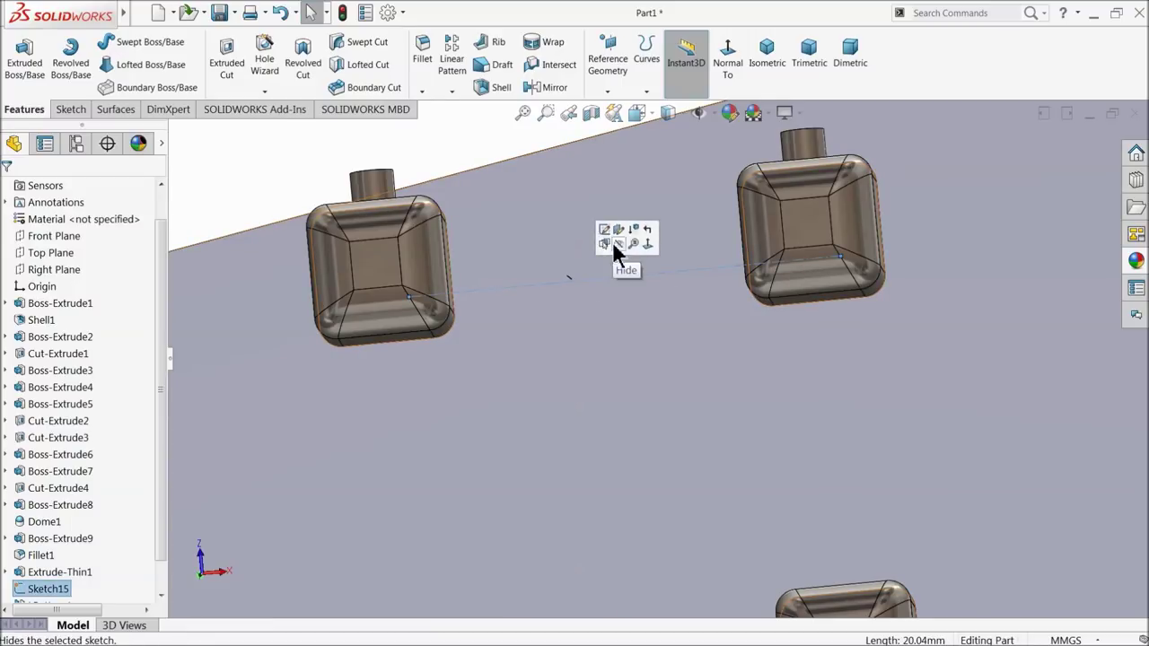
left_click(618, 248)
Step: Select the fretboard and bring up the Appearances, Scenes, and Decals library
scroll(579, 332, "up", 3)
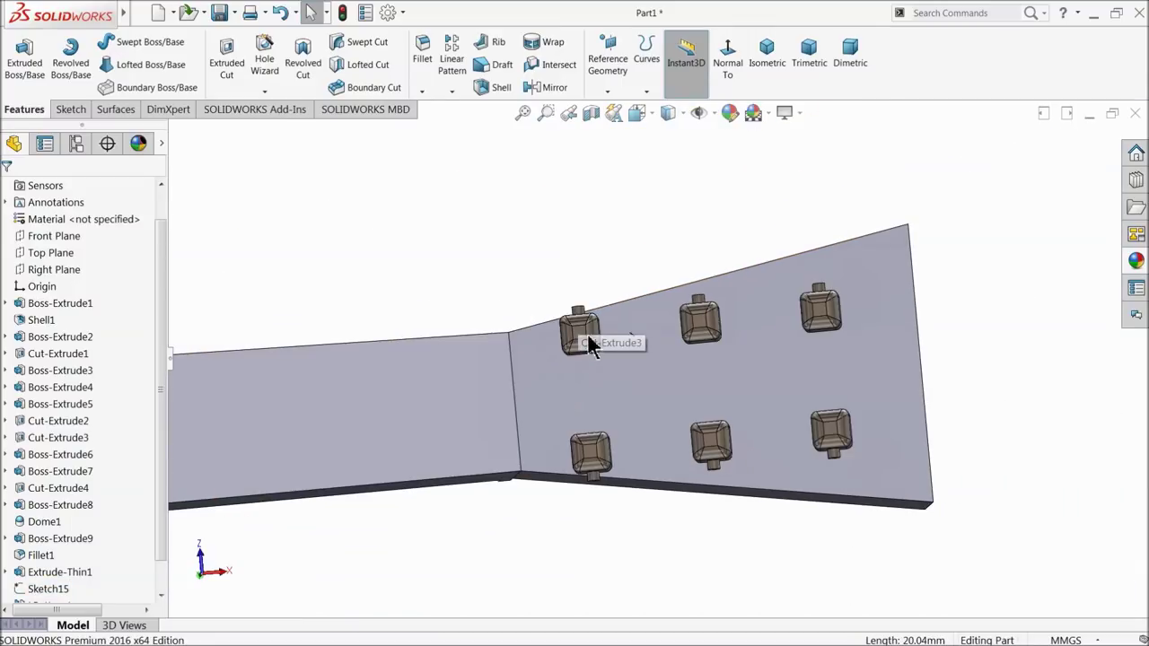
mouse_move(598, 248)
middle_mouse_down()
mouse_move(542, 272)
mouse_move(546, 243)
mouse_move(600, 530)
mouse_move(574, 346)
mouse_move(564, 475)
mouse_move(580, 464)
mouse_move(587, 479)
middle_mouse_up()
scroll(575, 458, "up", 3)
scroll(461, 290, "up", 2)
mouse_move(462, 289)
middle_mouse_down()
mouse_move(505, 360)
mouse_move(616, 403)
middle_mouse_up()
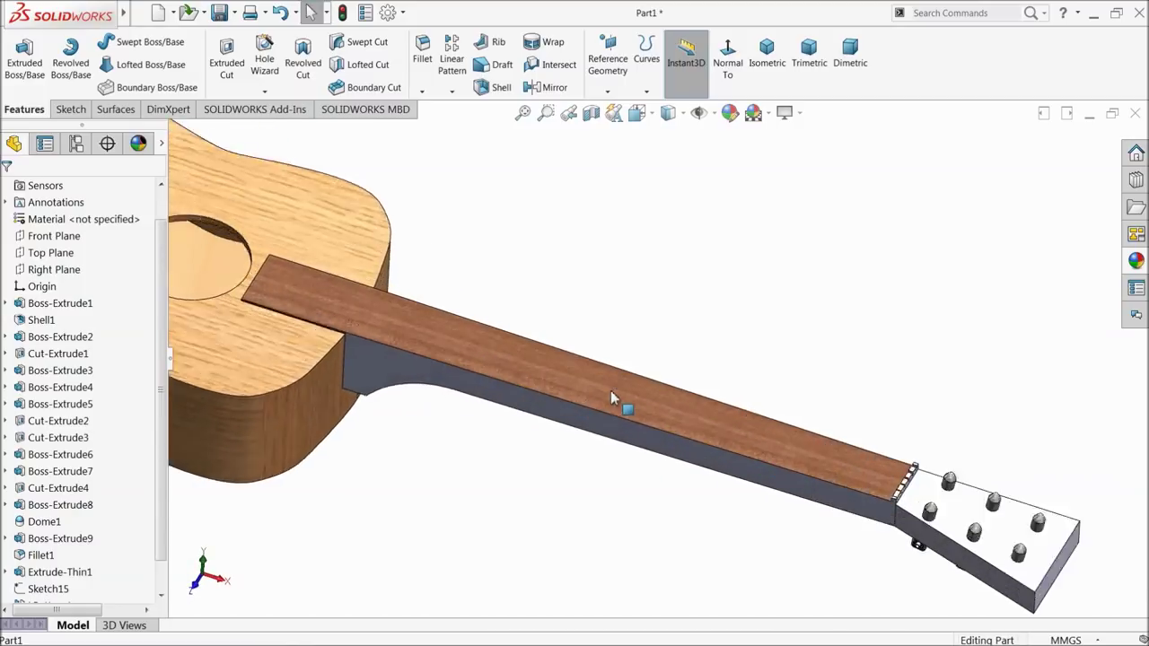
scroll(587, 400, "down", 3)
left_click(586, 377)
left_click(1134, 263)
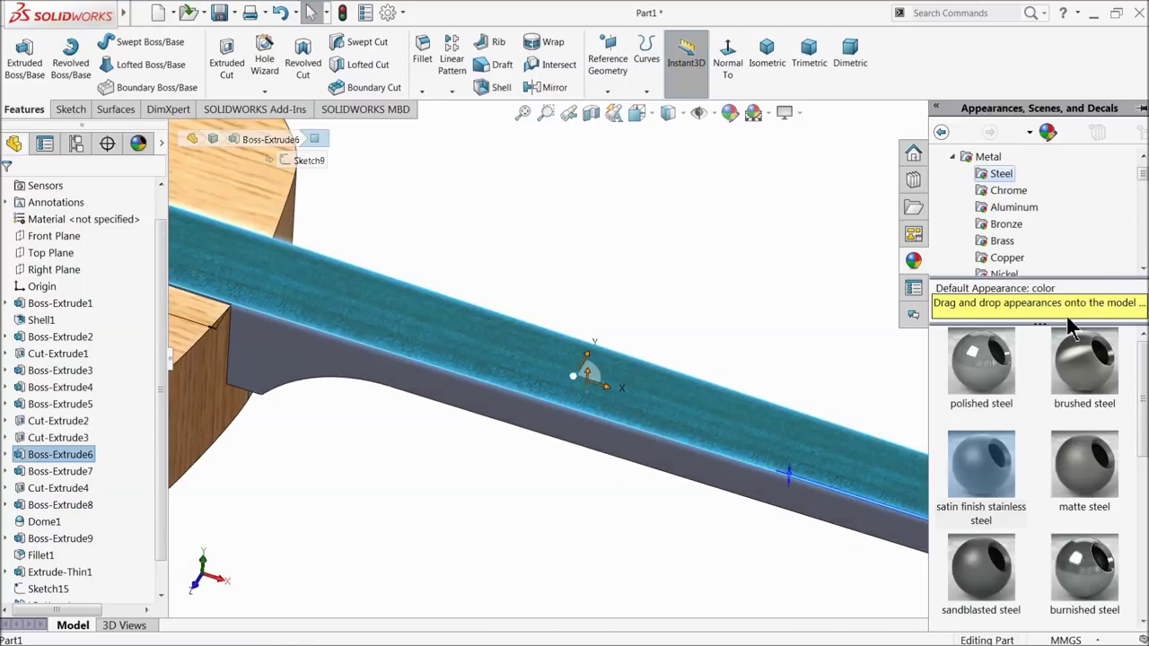
Step: Apply satin finished mahogany 2d from Organic > Wood > Mahogany to the fretboard
scroll(1002, 216, "down", 5)
scroll(1005, 225, "down", 3)
scroll(1010, 242, "down", 3)
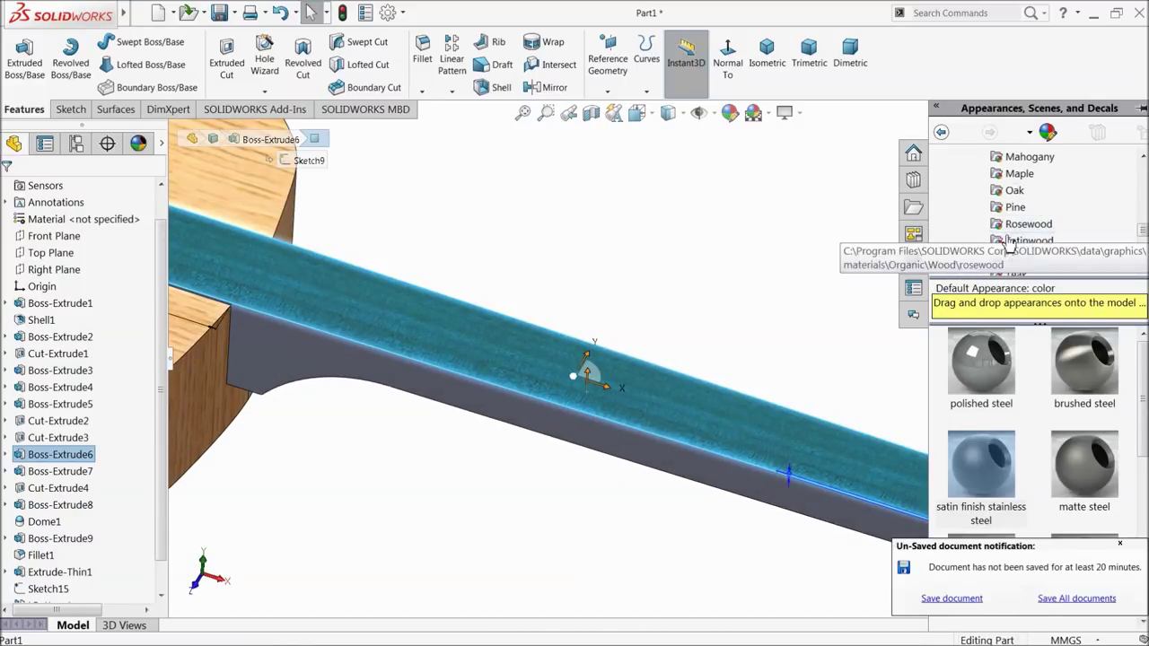
scroll(1018, 262, "down", 1)
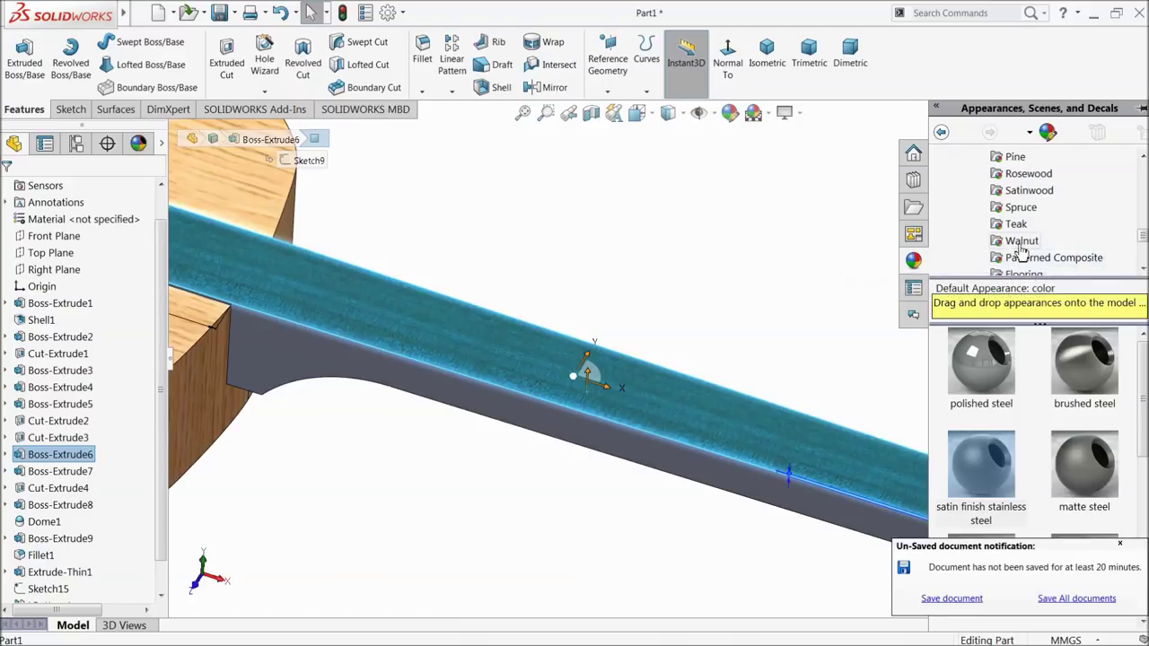
scroll(1016, 260, "down", 1)
scroll(1016, 261, "up", 2)
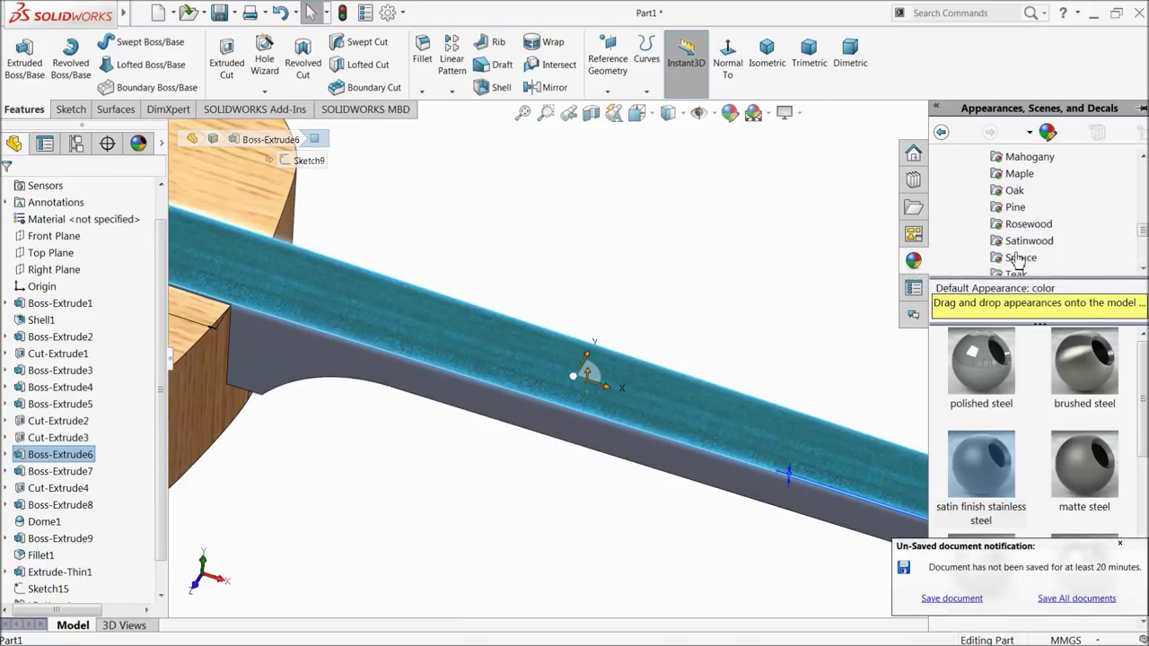
scroll(1016, 261, "up", 2)
left_click(1029, 258)
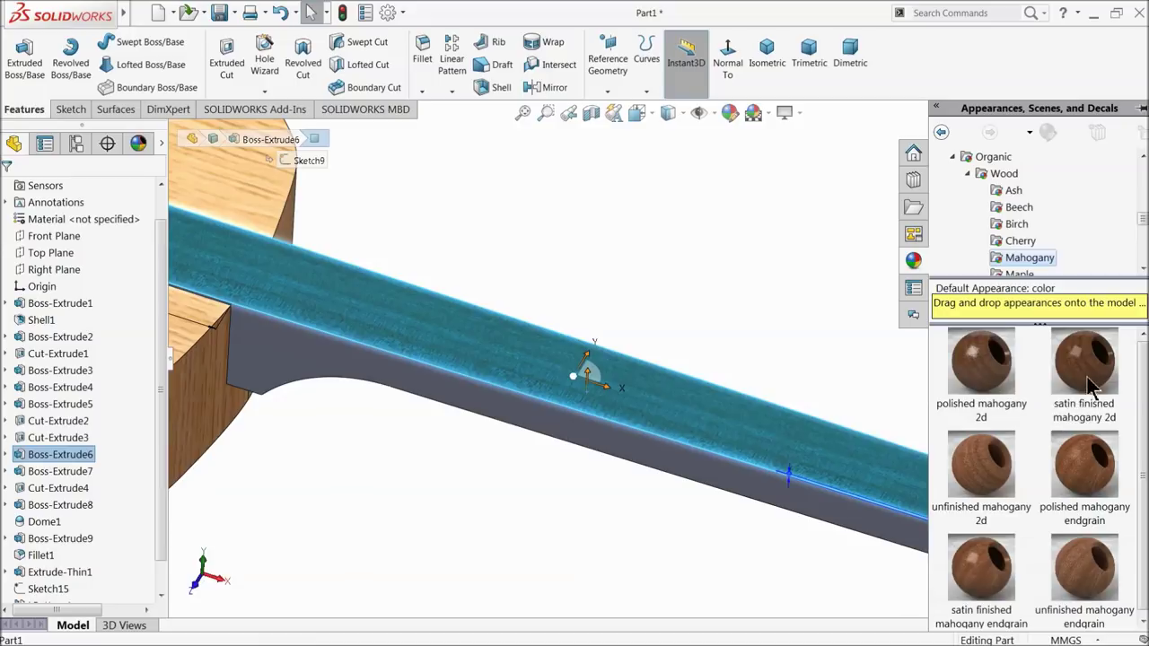
left_click_drag(1087, 377, 834, 431)
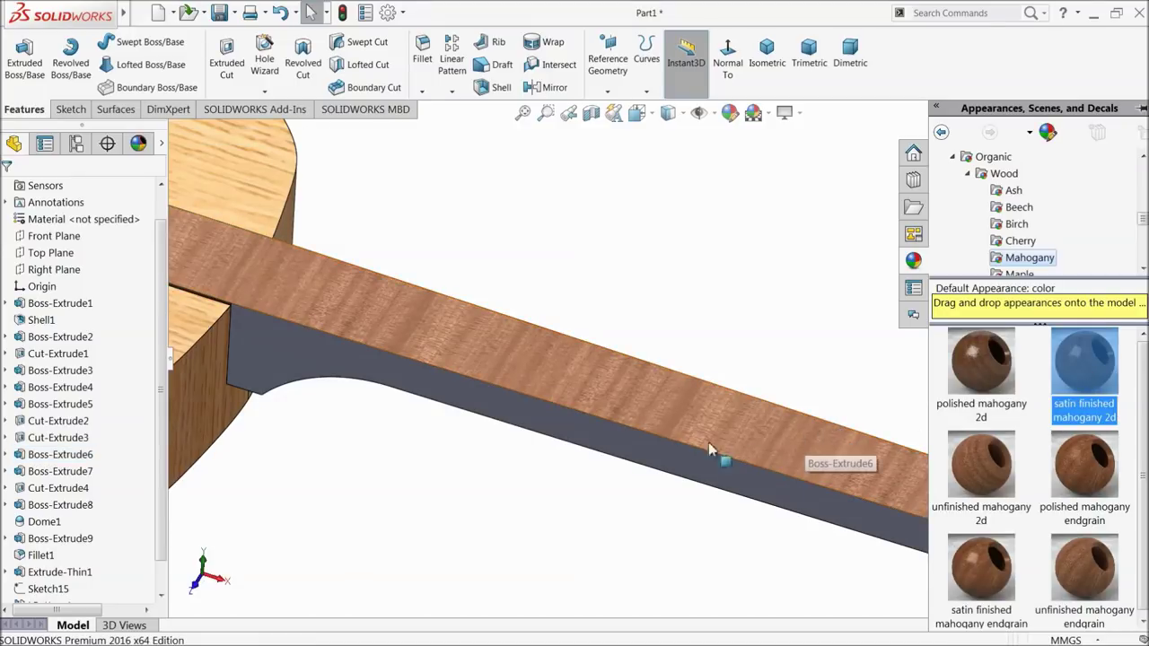
Step: Start a new sketch on the fretboard's top face
scroll(682, 440, "down", 5)
left_click_drag(708, 441, 627, 441)
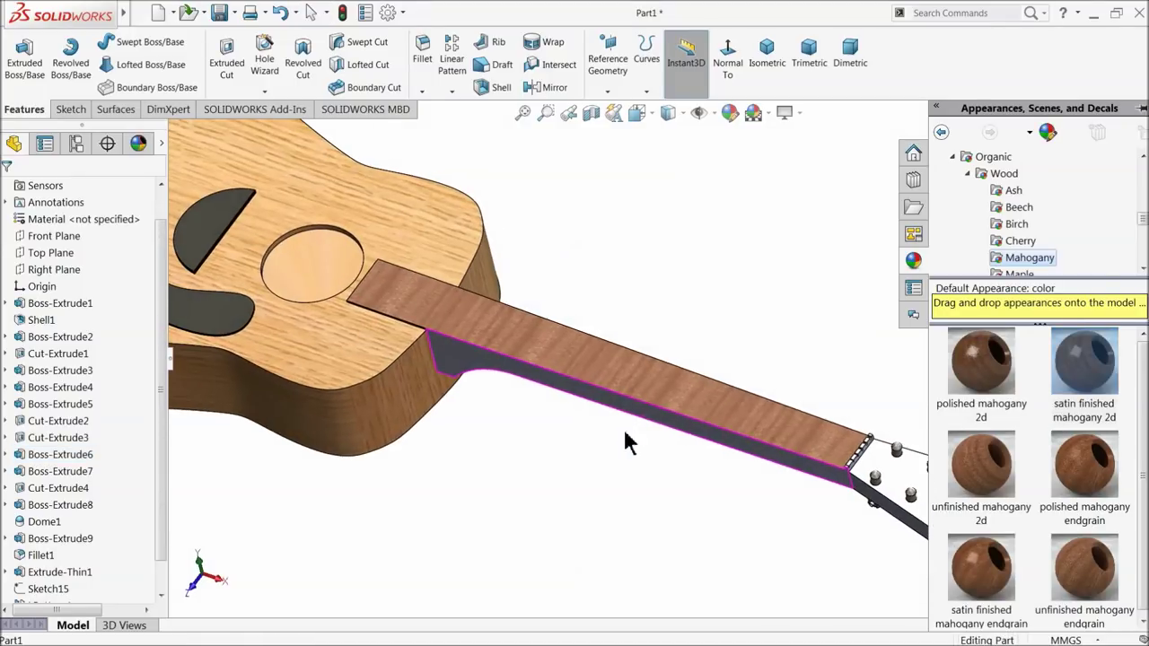
scroll(626, 438, "down", 3)
scroll(628, 435, "down", 3)
mouse_move(663, 302)
middle_mouse_down()
mouse_move(686, 326)
mouse_move(682, 346)
middle_mouse_up()
scroll(764, 380, "up", 3)
scroll(703, 425, "up", 2)
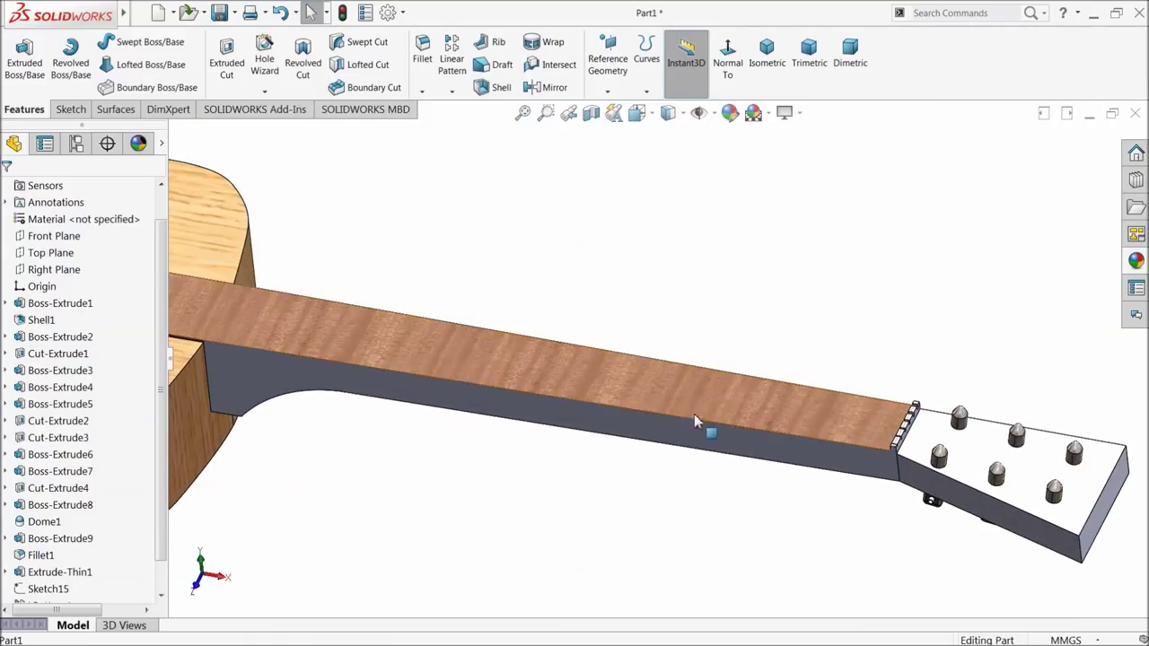
left_click(508, 371)
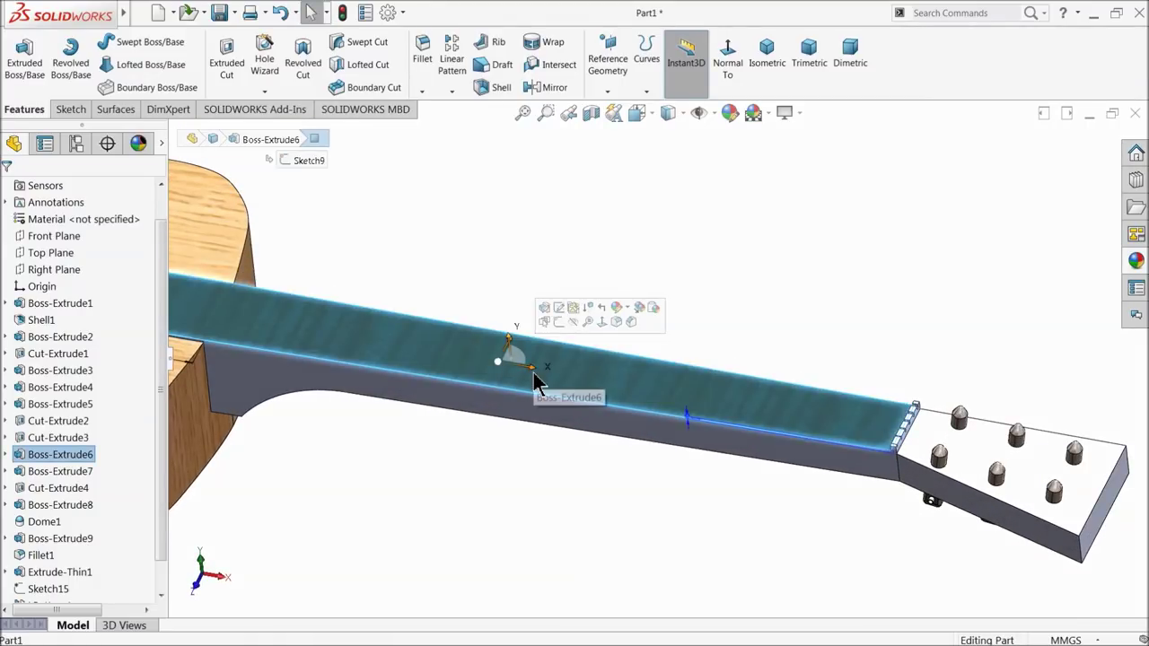
left_click(558, 321)
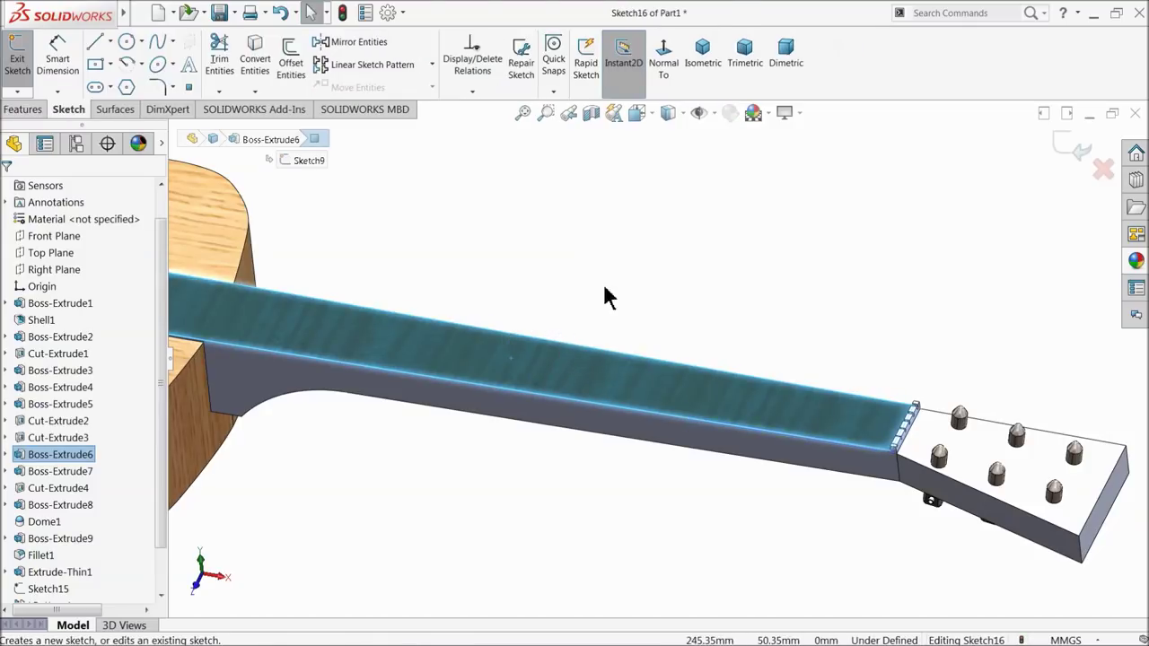
Step: Draw a thin corner rectangle across the fretboard, viewed Normal To
left_click(670, 77)
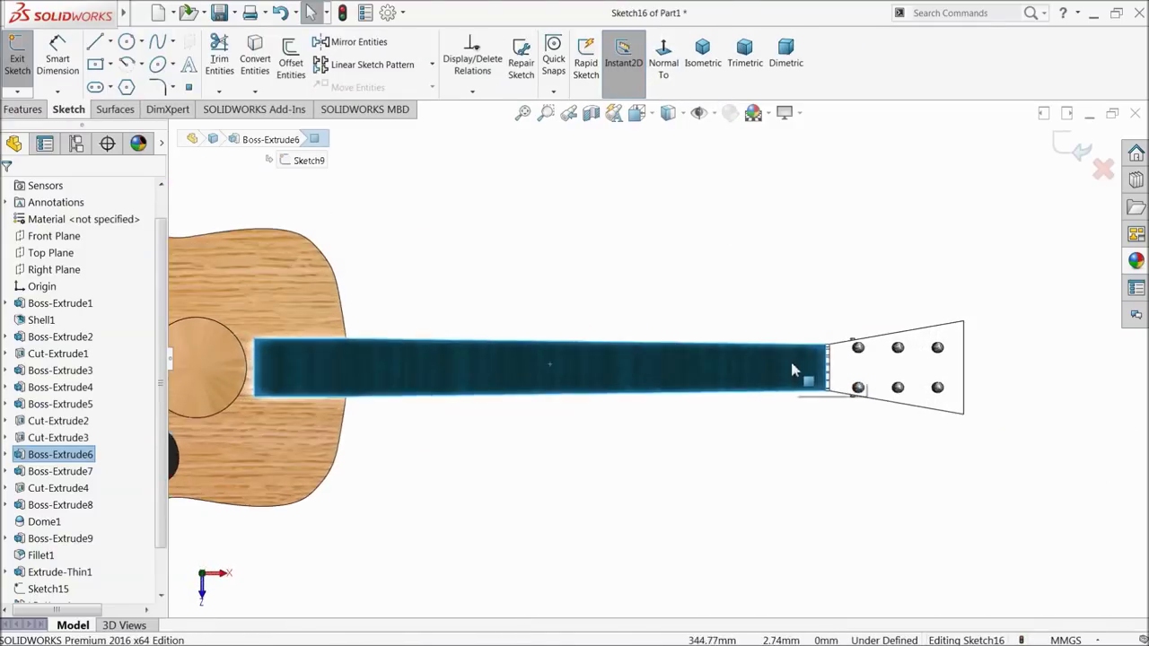
left_click(111, 66)
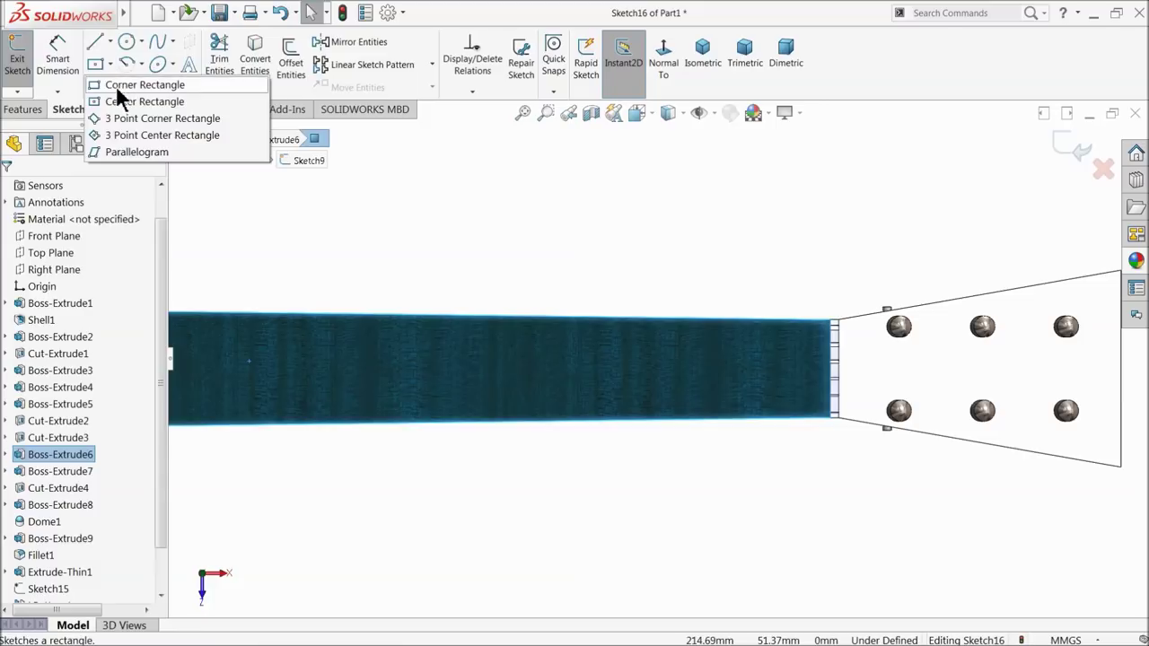
left_click(121, 86)
scroll(754, 367, "down", 3)
left_click(740, 216)
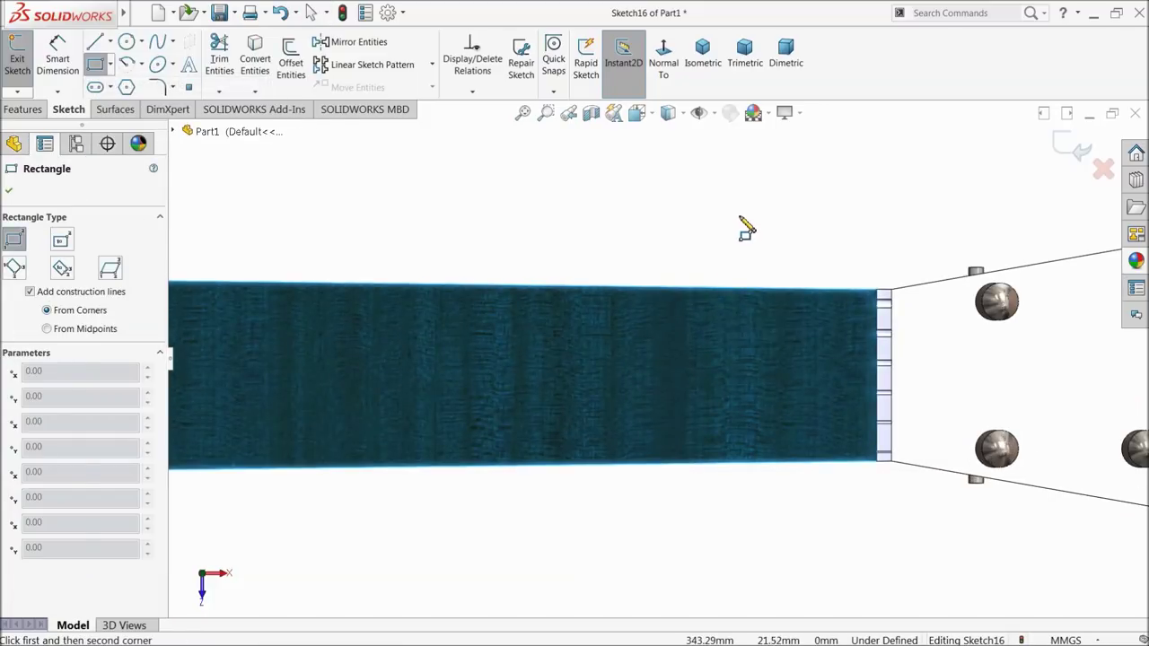
left_click(752, 518)
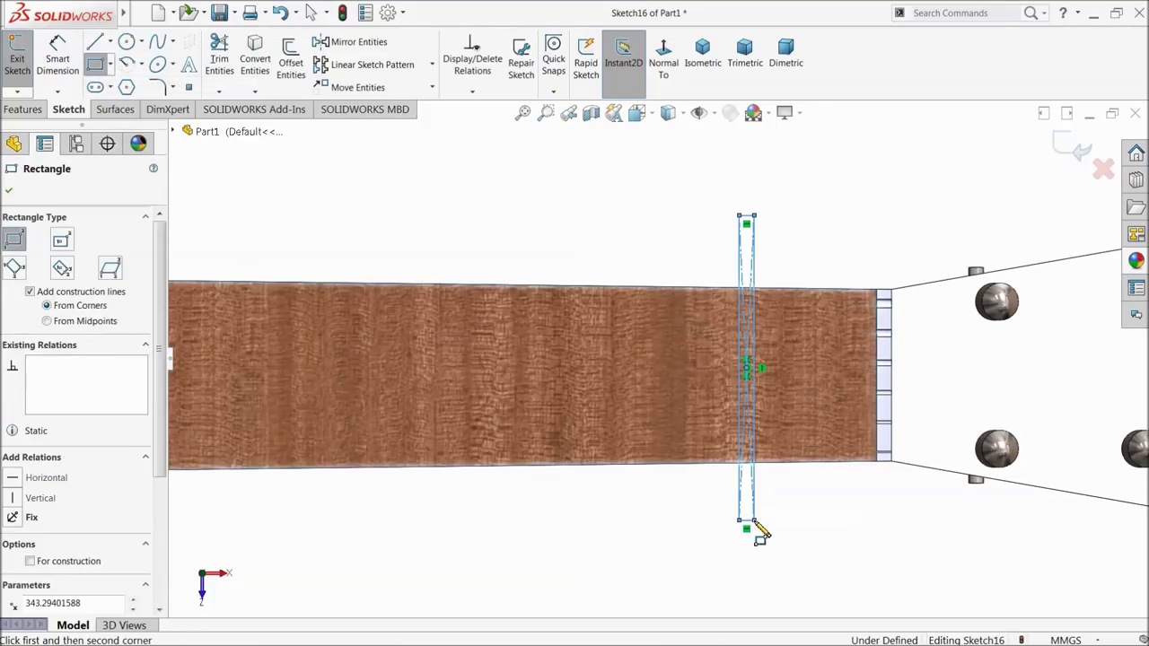
Step: Dimension the fret rectangle's width to 2 mm
left_click(58, 54)
scroll(736, 439, "up", 2)
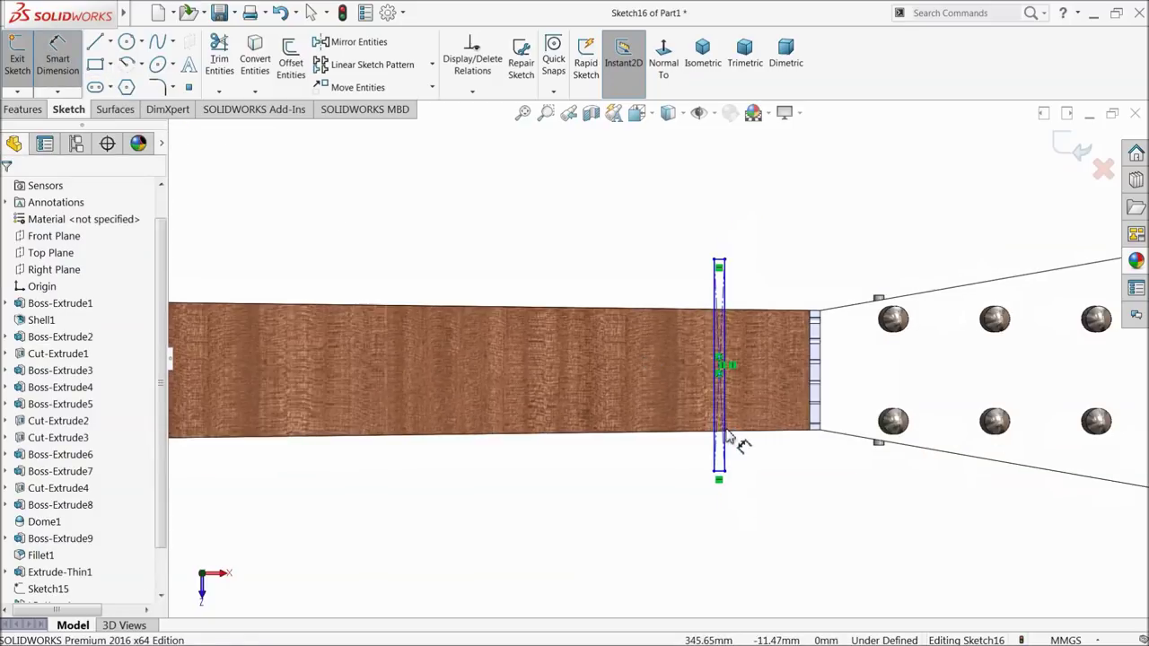
scroll(718, 464, "down", 5)
scroll(718, 464, "down", 2)
left_click(664, 529)
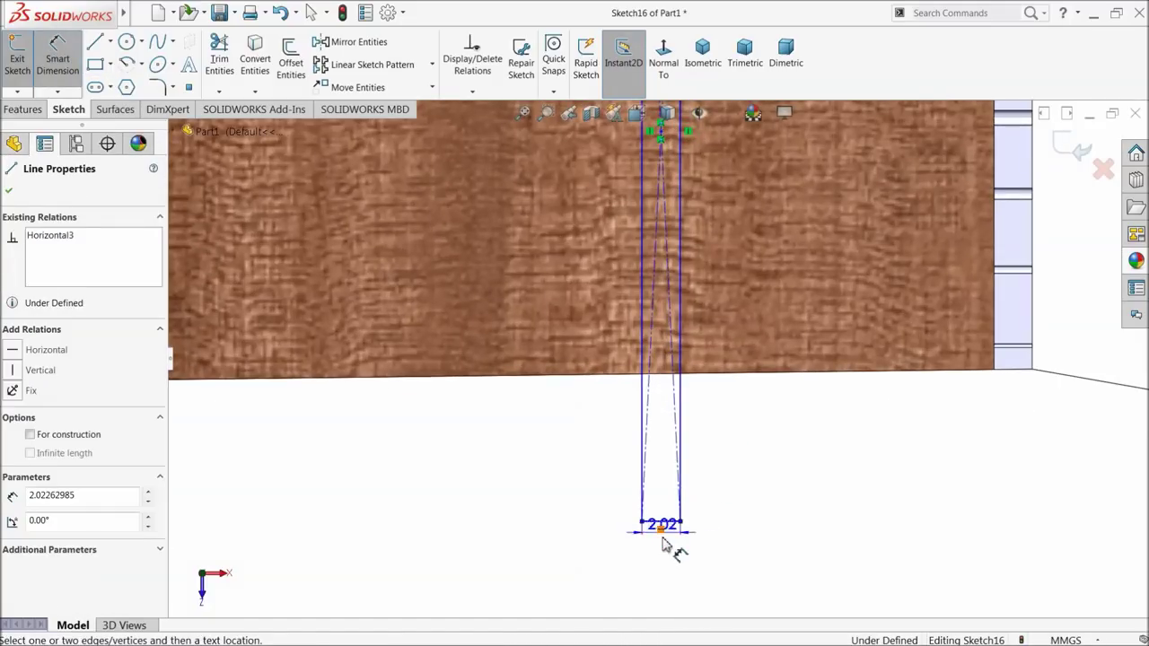
left_click(668, 557)
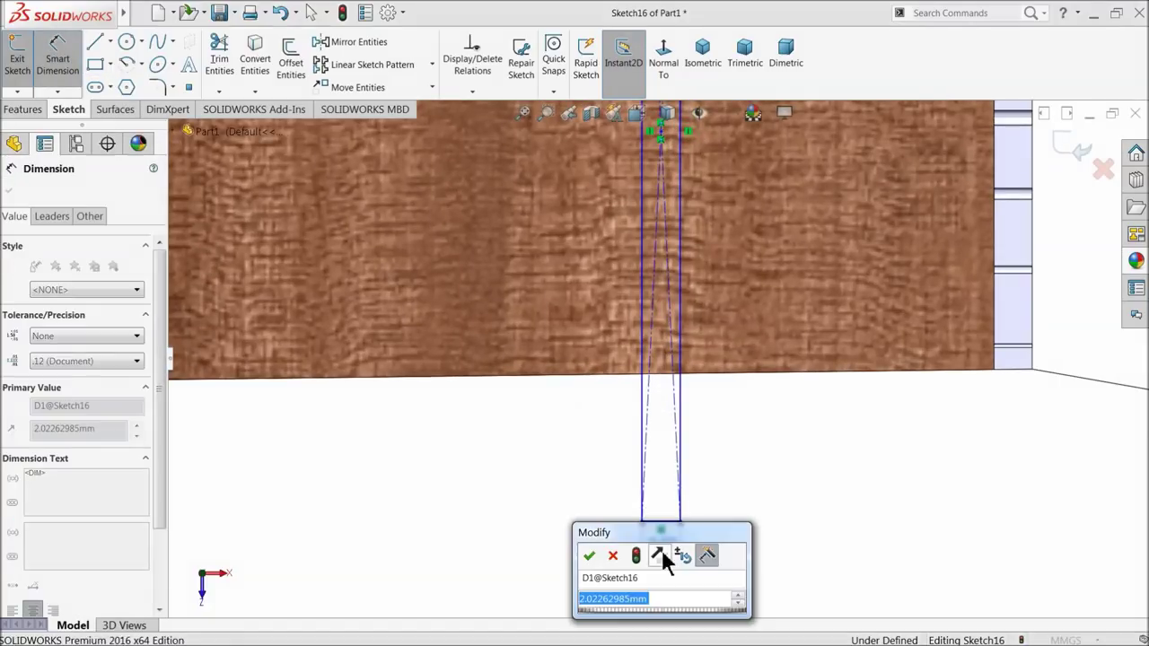
left_click(590, 556)
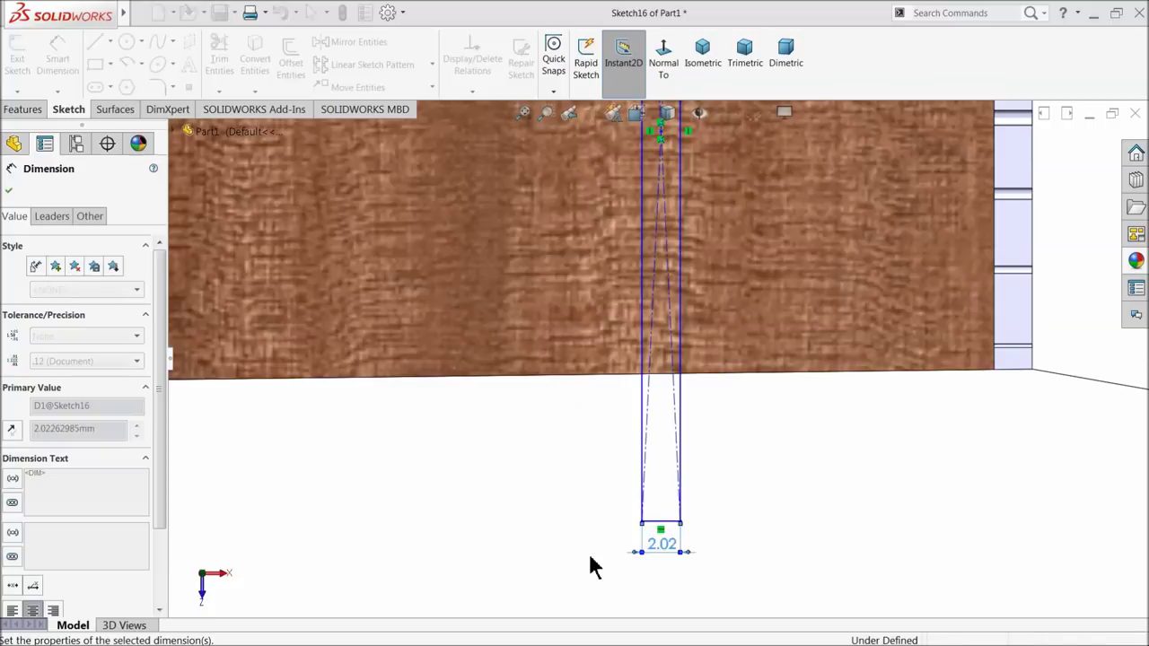
Step: Set the fret rectangle 8 mm from the neck's end corner
left_click(679, 413)
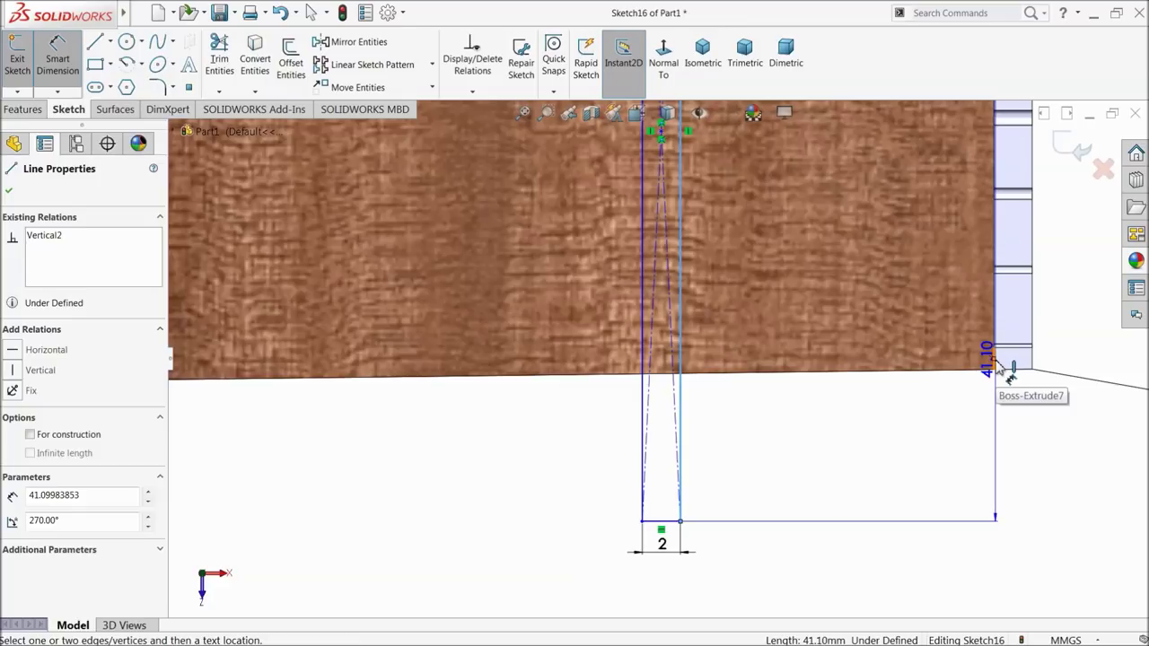
left_click(995, 360)
left_click(879, 464)
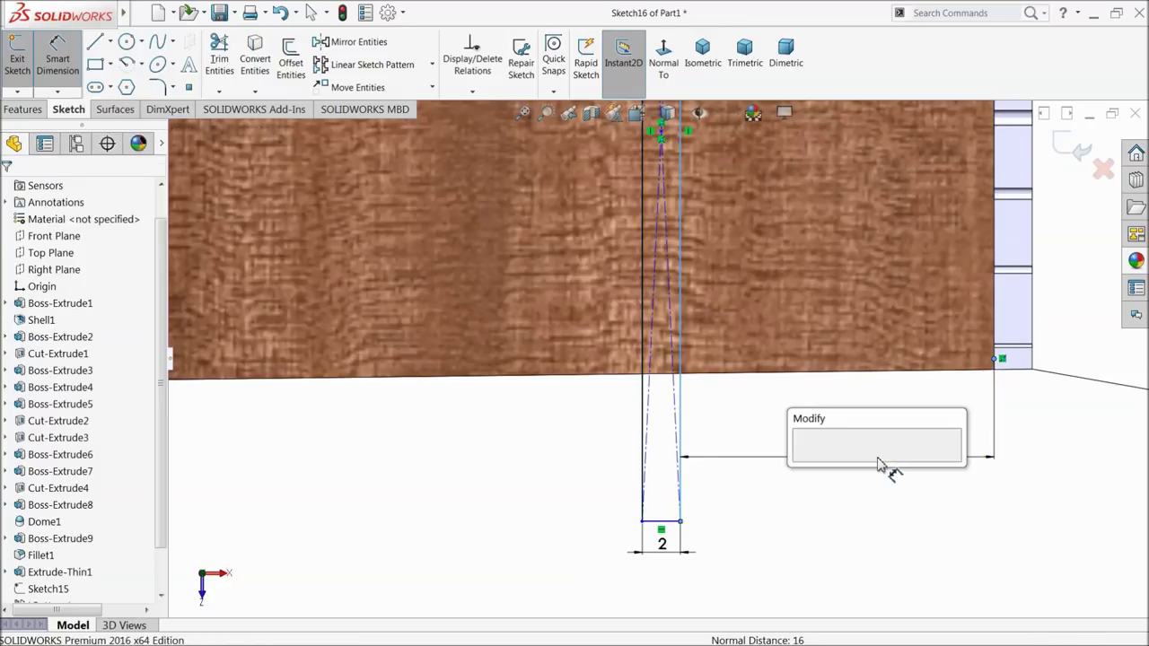
type("8")
key("Return")
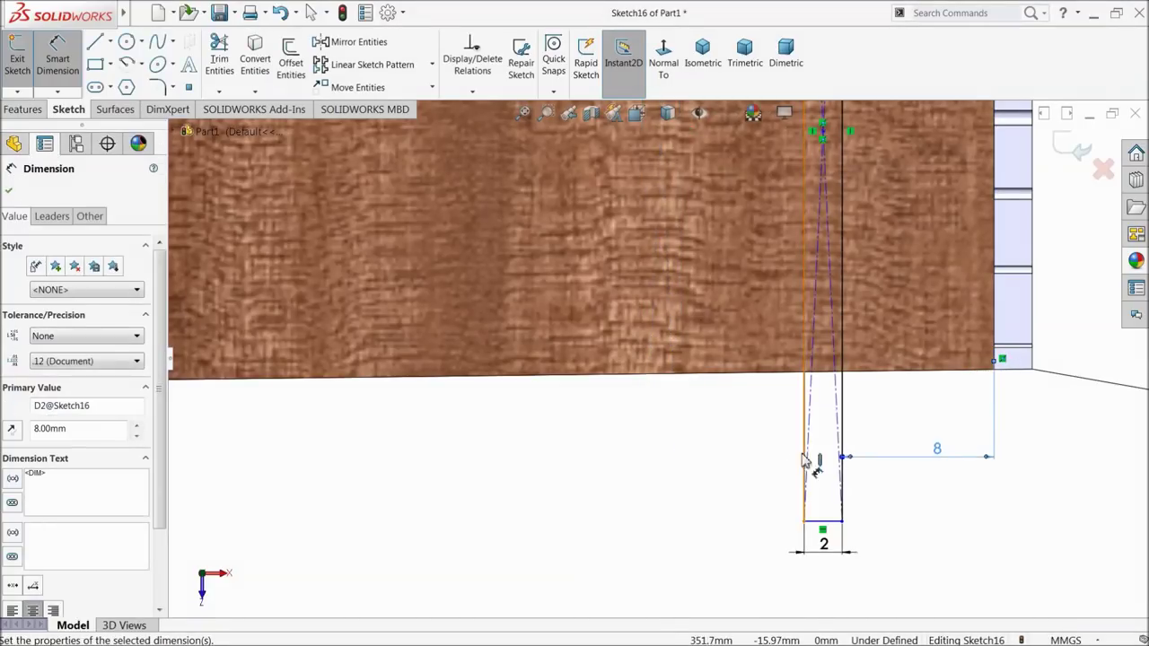
left_click(10, 193)
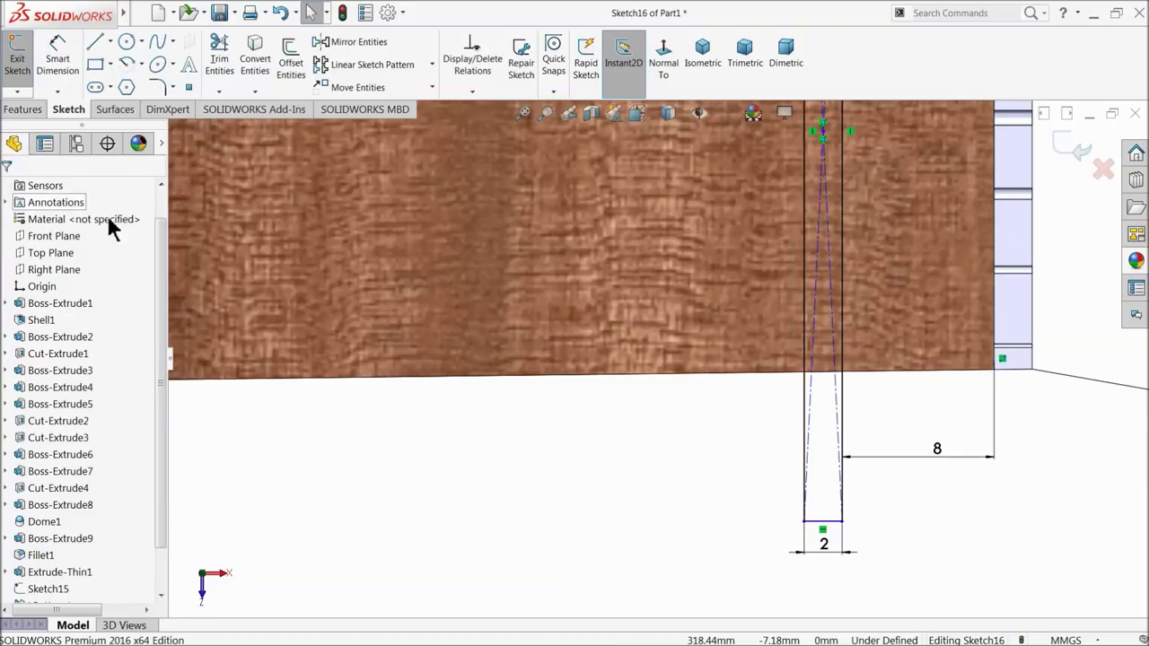
scroll(411, 337, "up", 3)
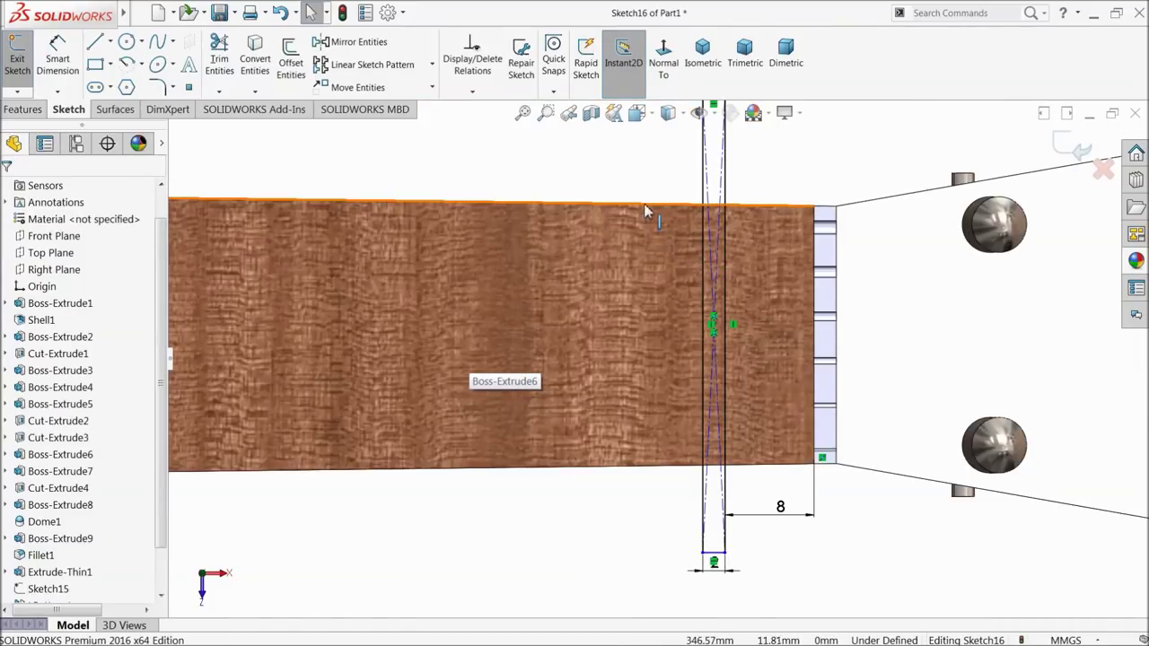
Step: Convert the neck's top and bottom edges into the sketch with Convert Entities
left_click(645, 207)
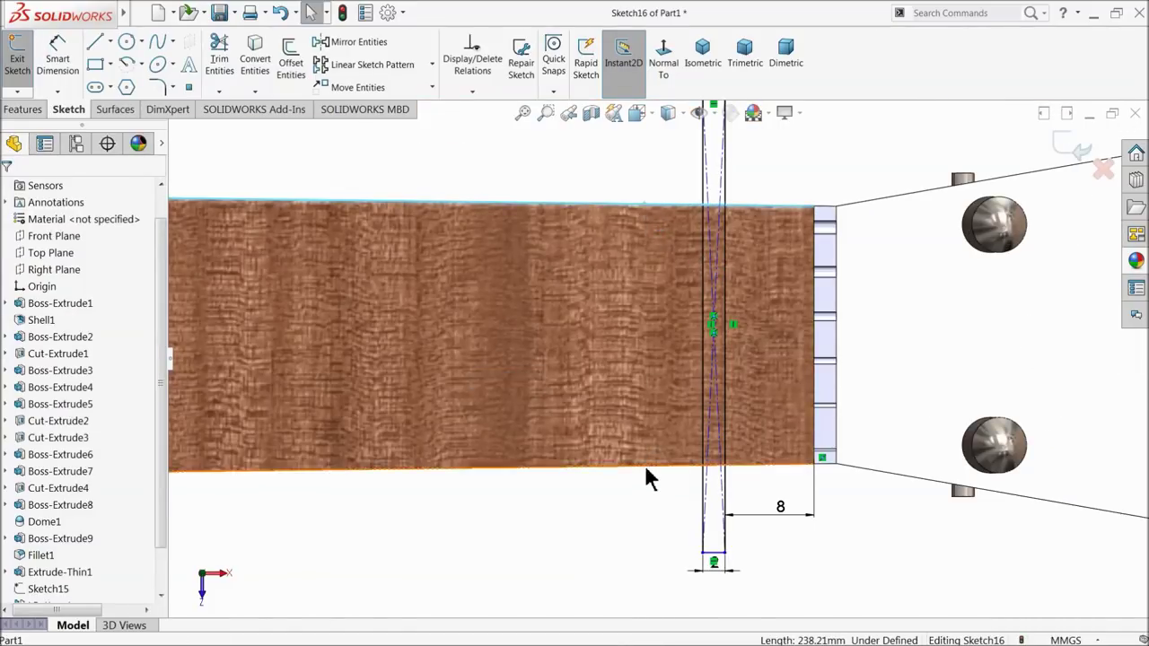
left_click(647, 467, "ctrl")
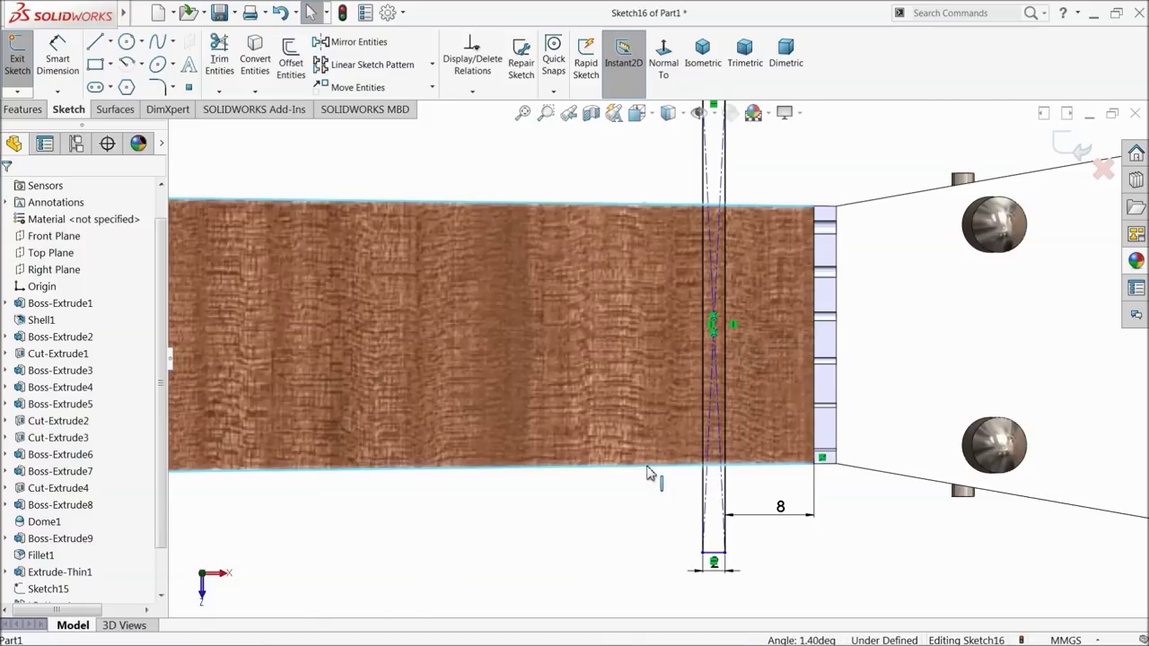
left_click(254, 75)
scroll(616, 277, "up", 3)
scroll(615, 287, "up", 2)
scroll(607, 301, "up", 2)
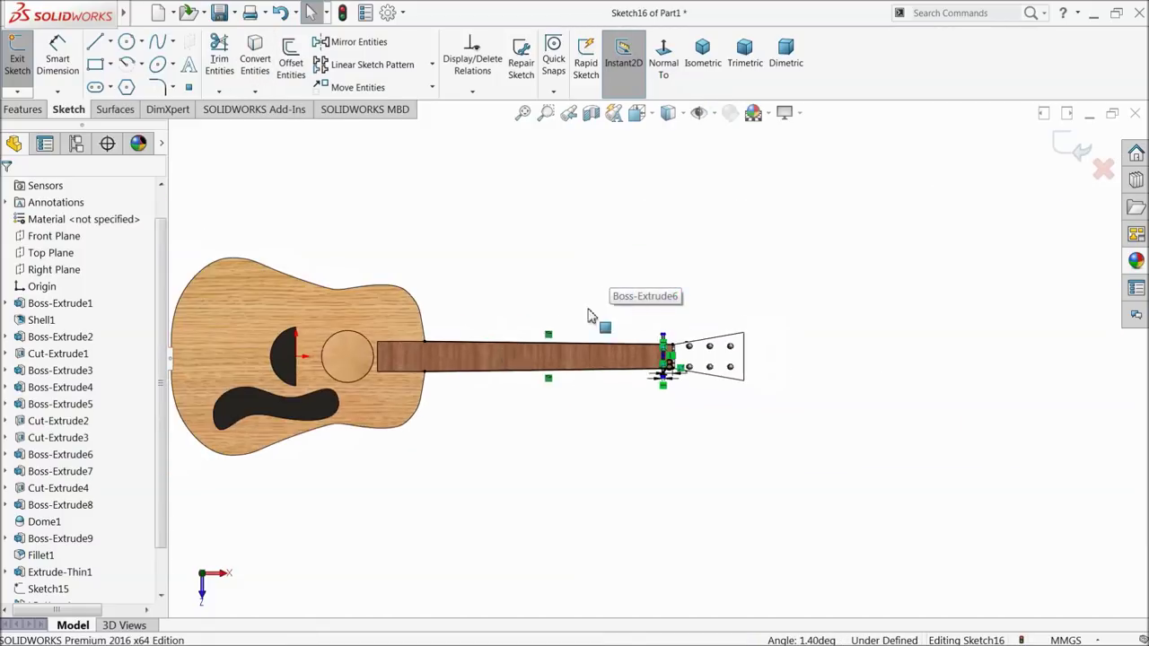
scroll(449, 368, "down", 2)
scroll(447, 332, "down", 4)
Step: Convert the neck's top and bottom edges nearer the body as well
left_click(473, 289)
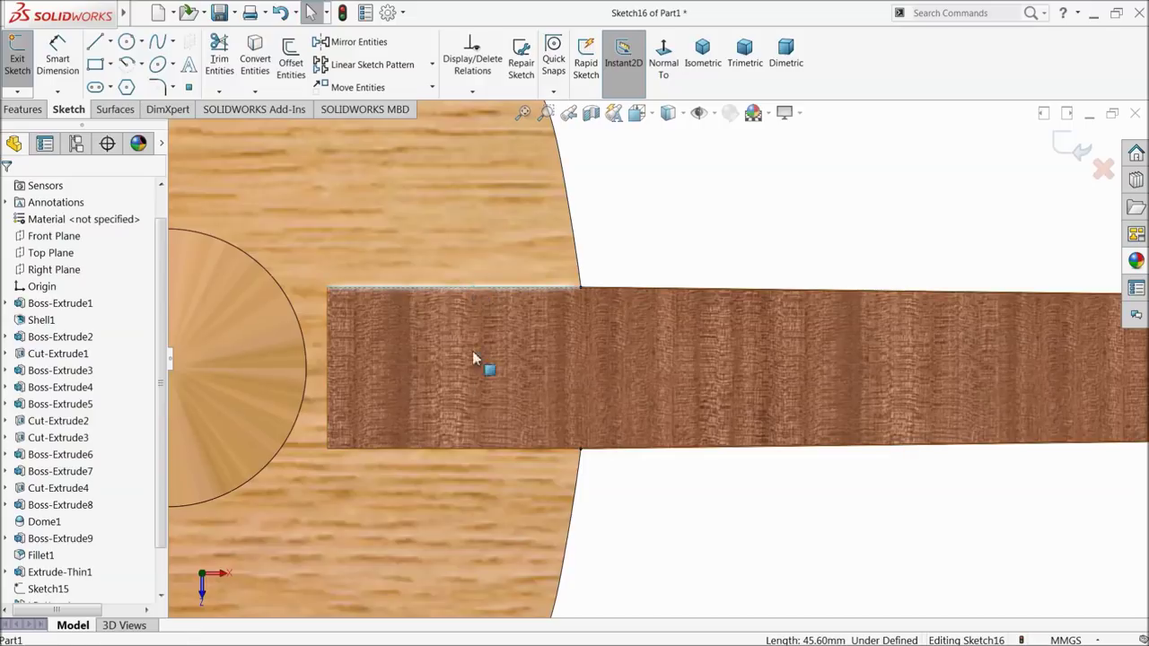
left_click(479, 449, "ctrl")
left_click(254, 61)
scroll(489, 328, "up", 4)
scroll(492, 334, "up", 3)
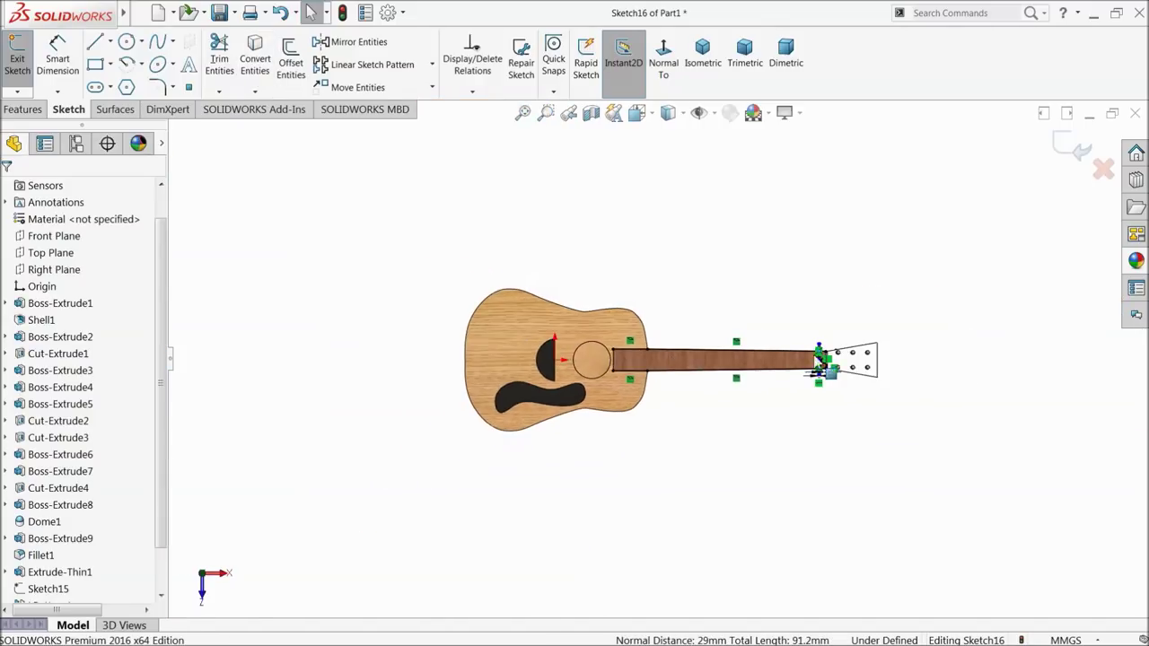
scroll(754, 377, "down", 3)
scroll(754, 377, "down", 2)
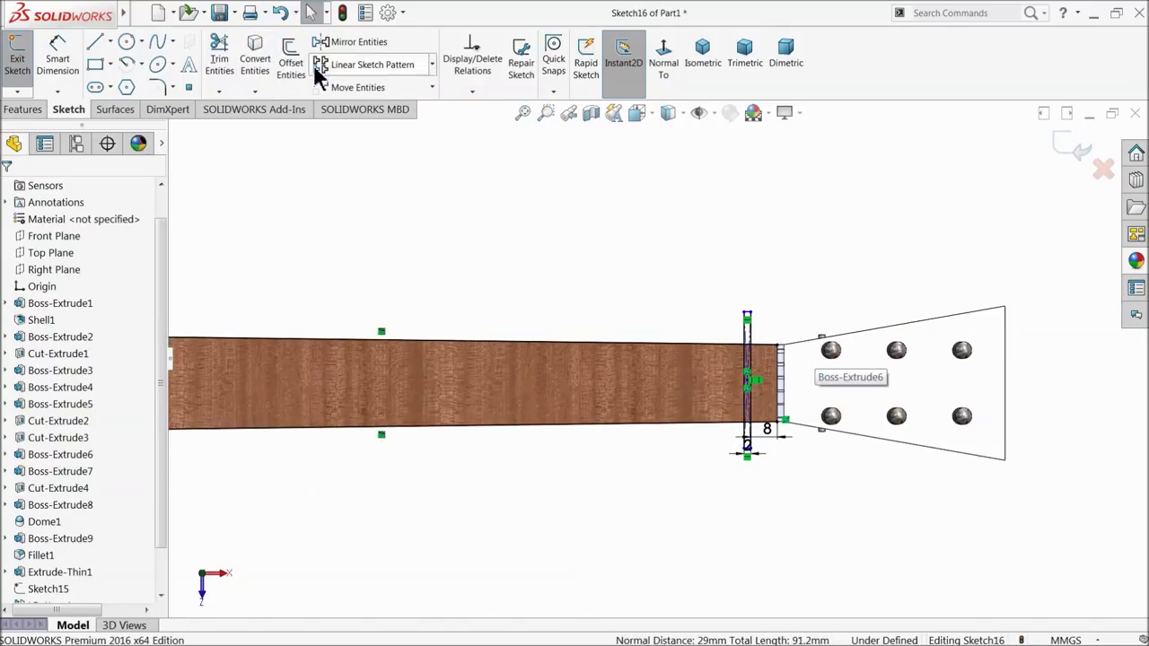
Step: Start a linear sketch pattern and select the fret rectangle's two sides, top and bottom lines
left_click(406, 67)
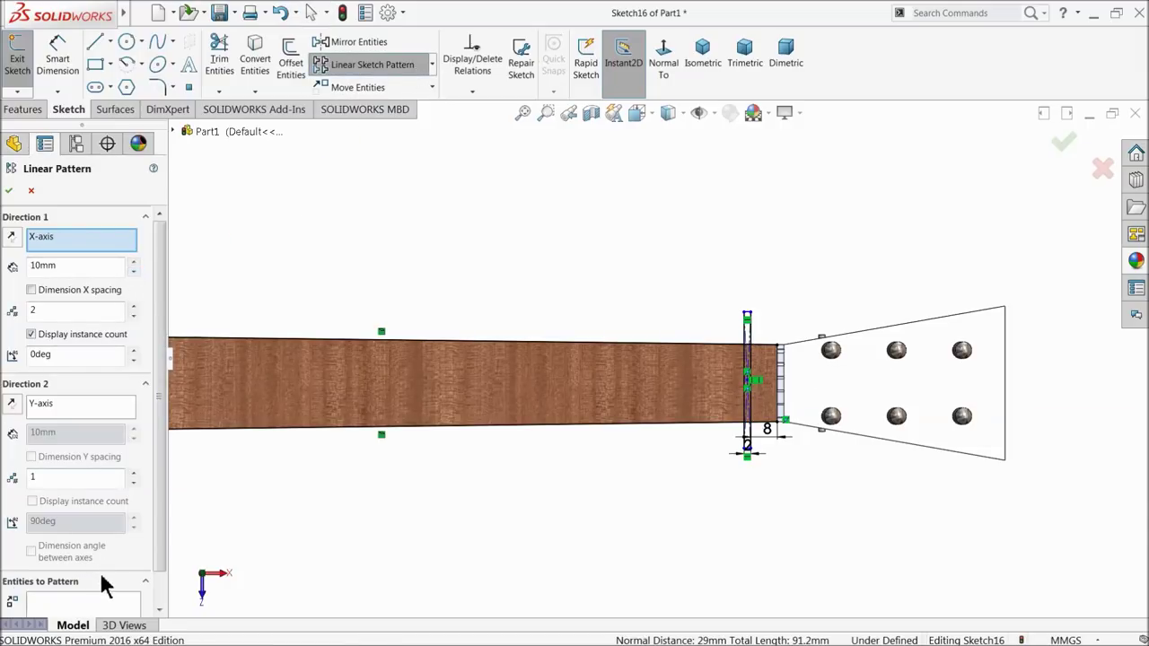
left_click(41, 239)
scroll(736, 399, "down", 1)
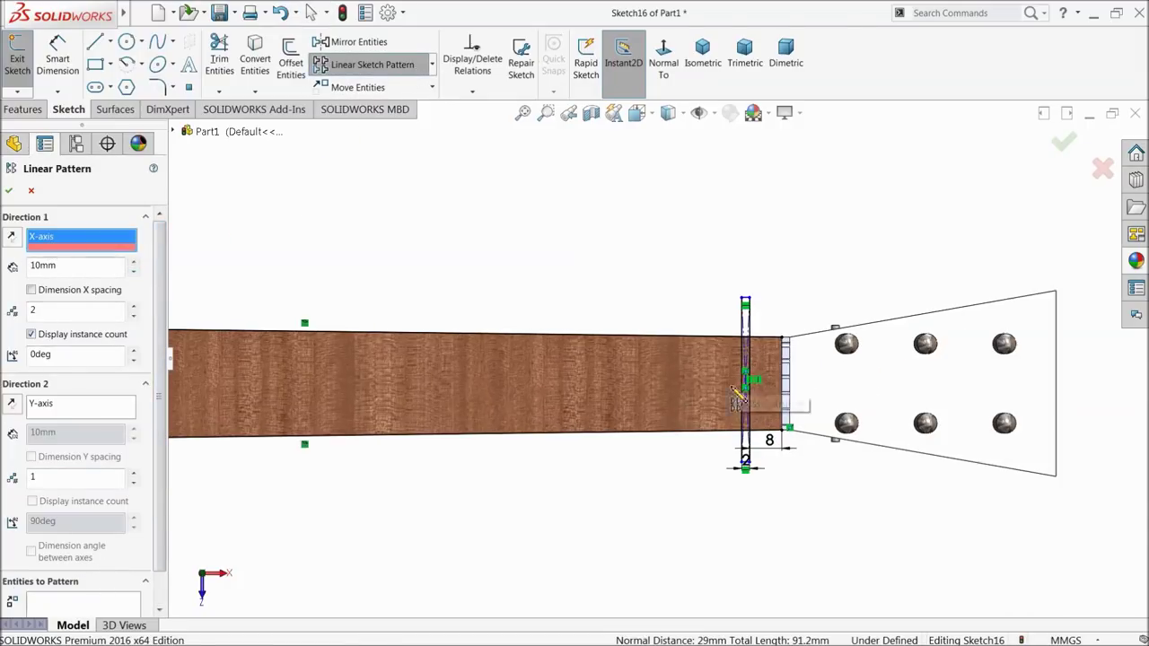
scroll(157, 561, "down", 1)
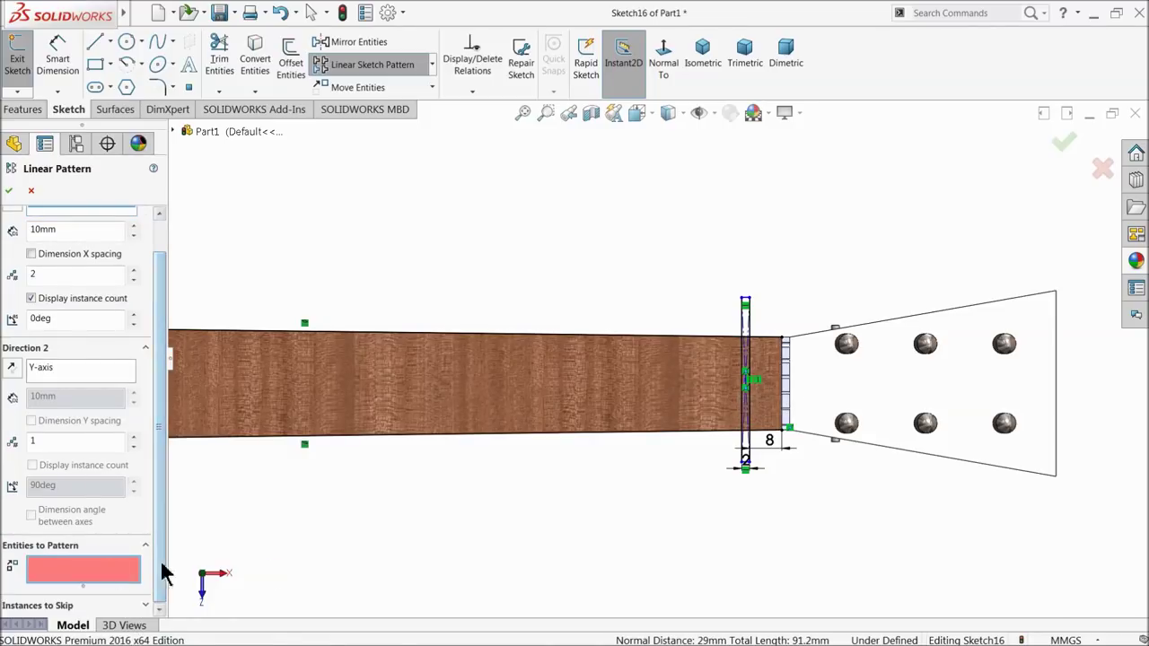
scroll(718, 475, "down", 3)
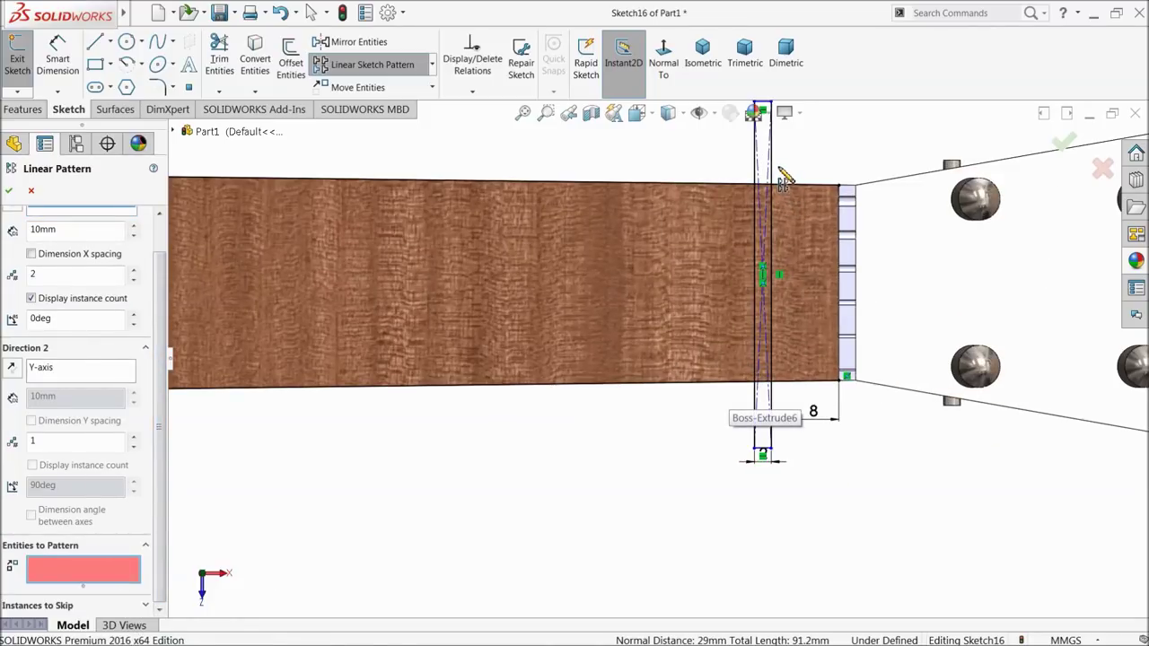
left_click(770, 175)
left_click(761, 176)
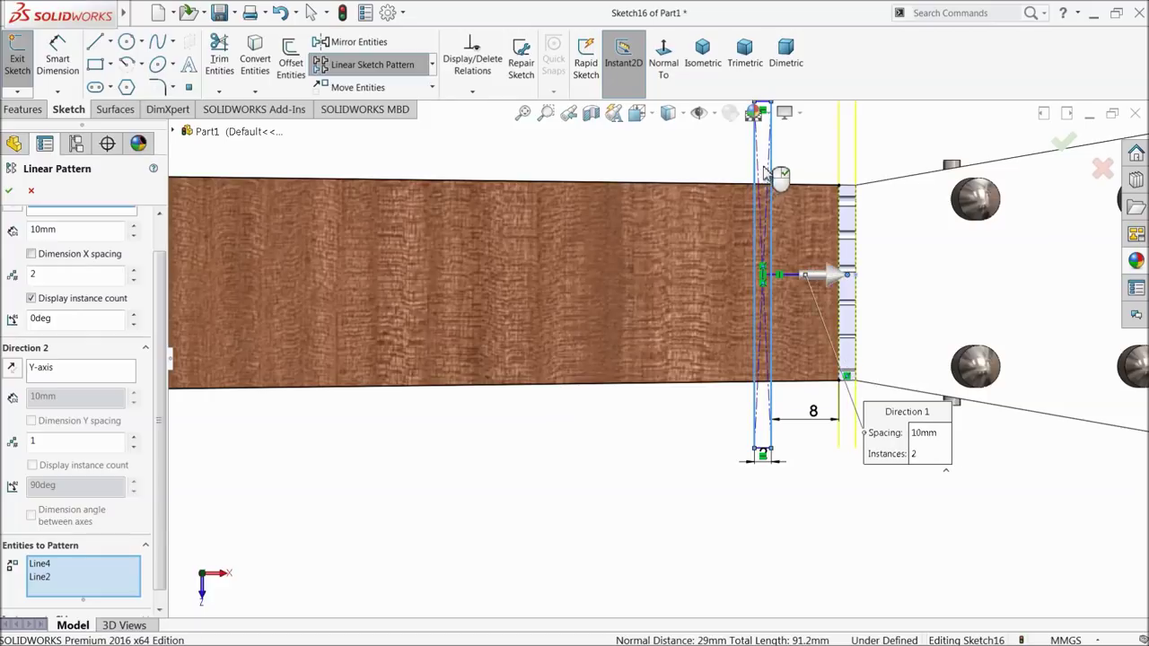
scroll(778, 172, "up", 1)
scroll(770, 172, "down", 3)
left_click(675, 230)
scroll(661, 359, "up", 3)
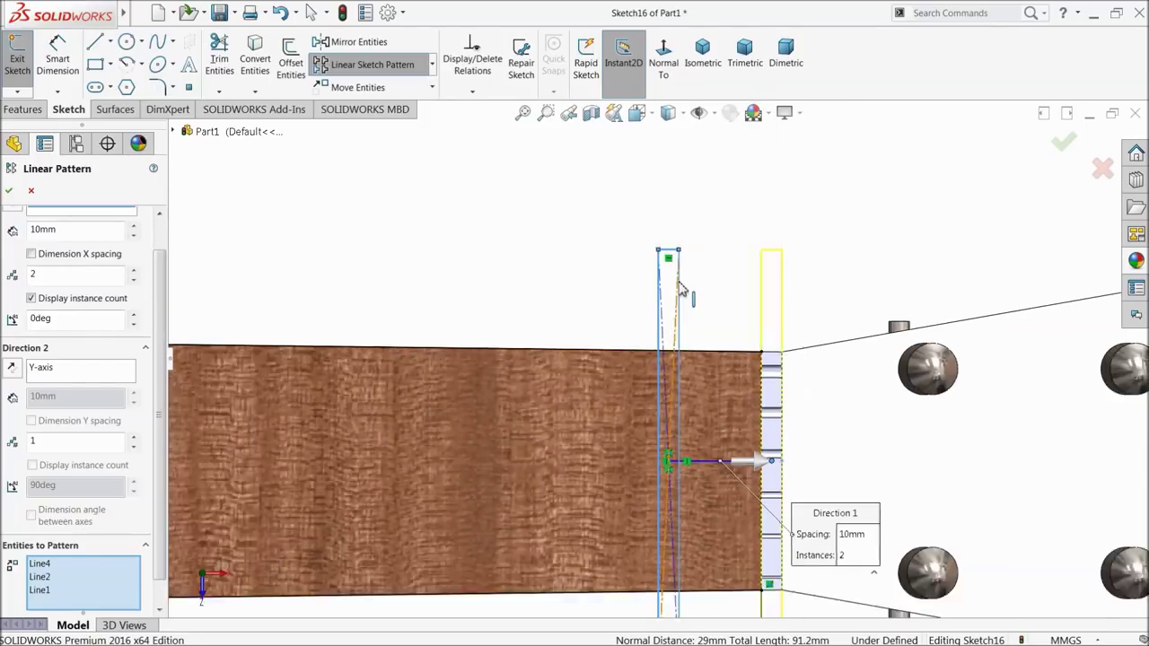
scroll(669, 547, "down", 3)
scroll(653, 471, "down", 1)
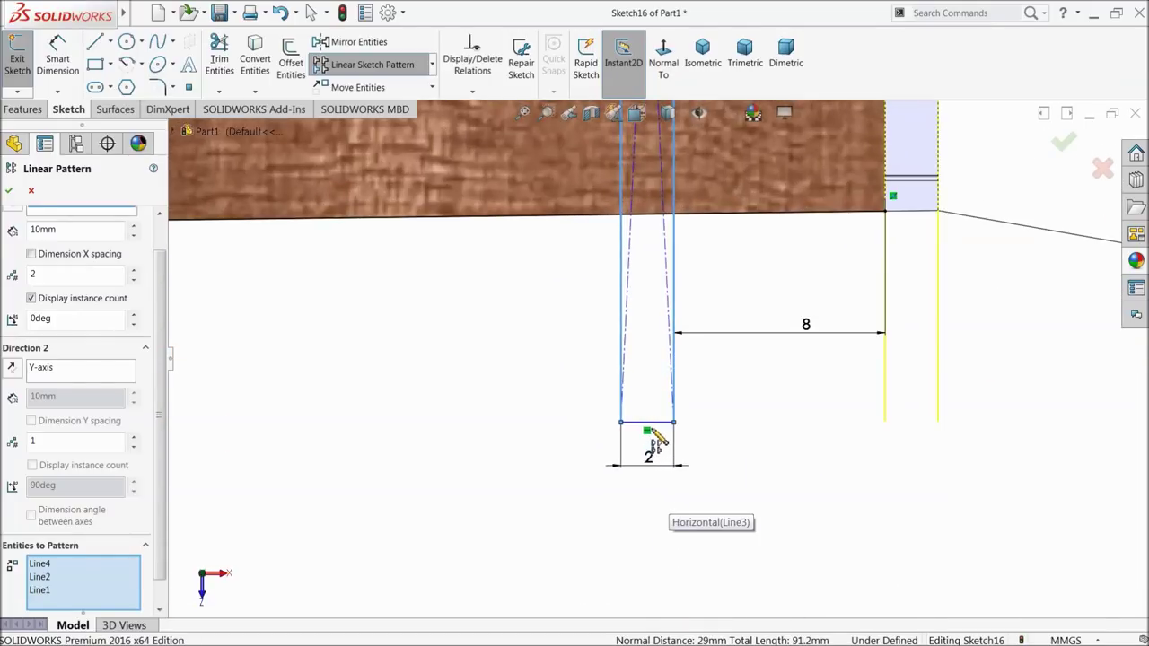
left_click(655, 425)
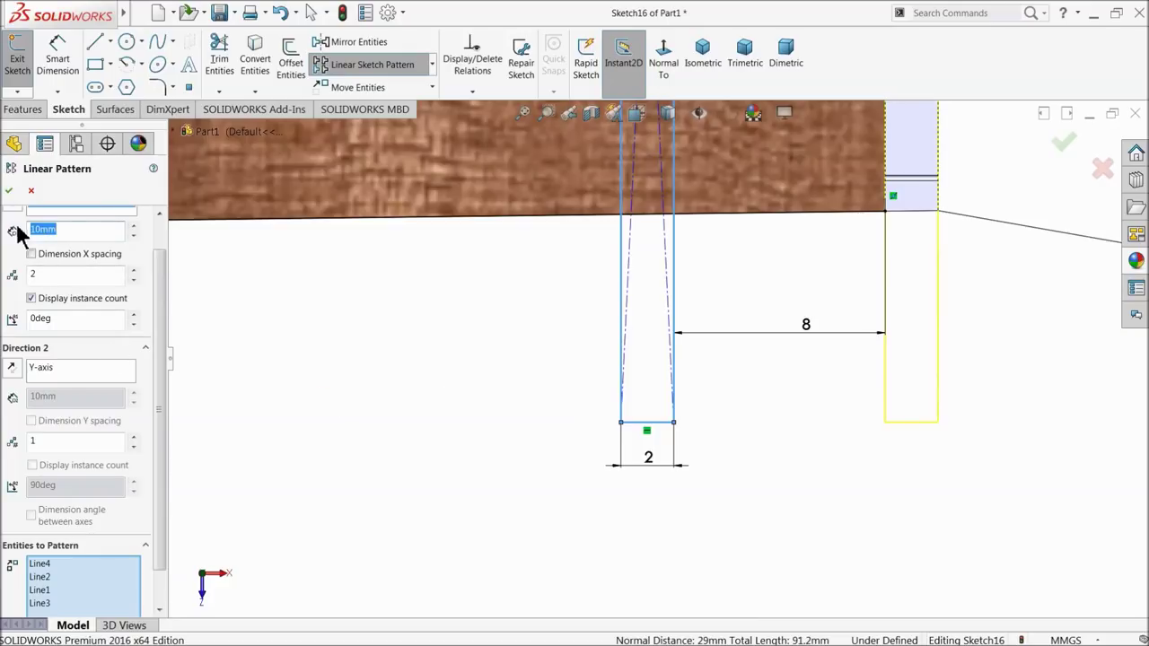
left_click(83, 230)
type("8")
Step: Enter an initial 8 mm spacing and reverse the direction to 180° toward the body
key("Tab")
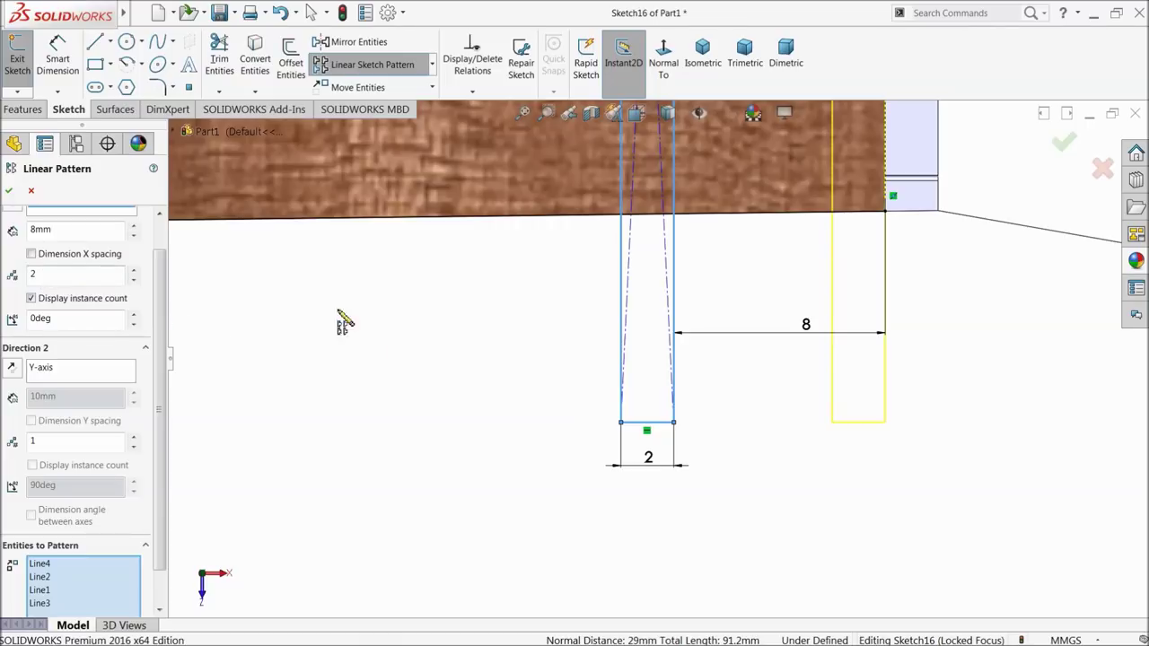
scroll(154, 308, "up", 2)
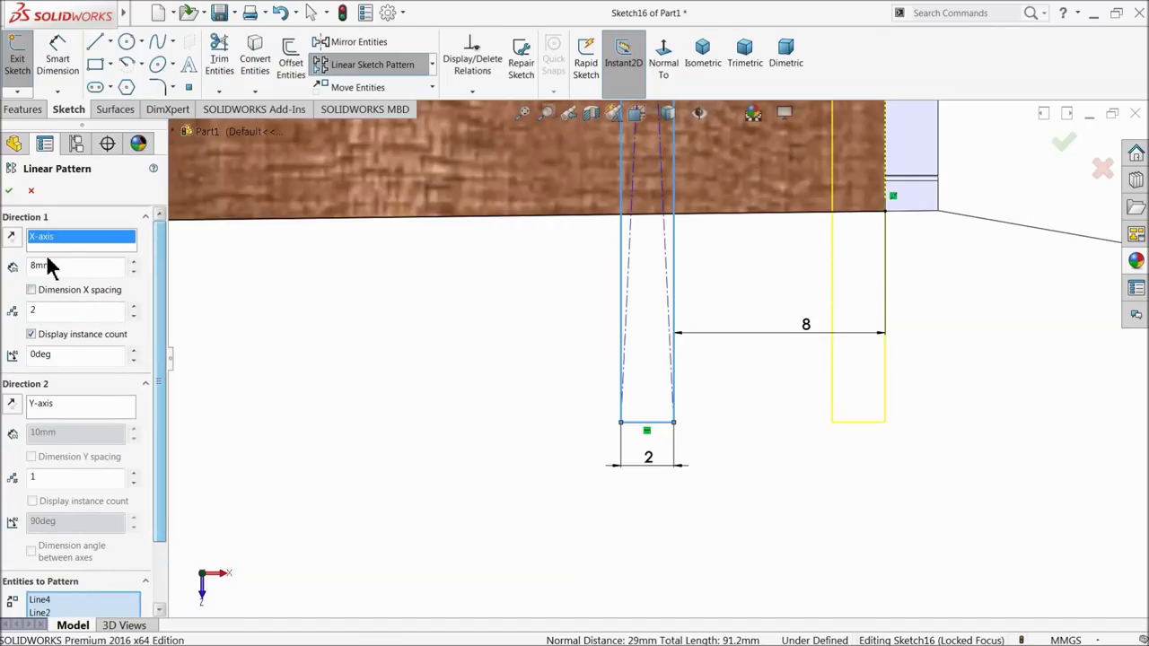
left_click(11, 236)
key("ctrl+8")
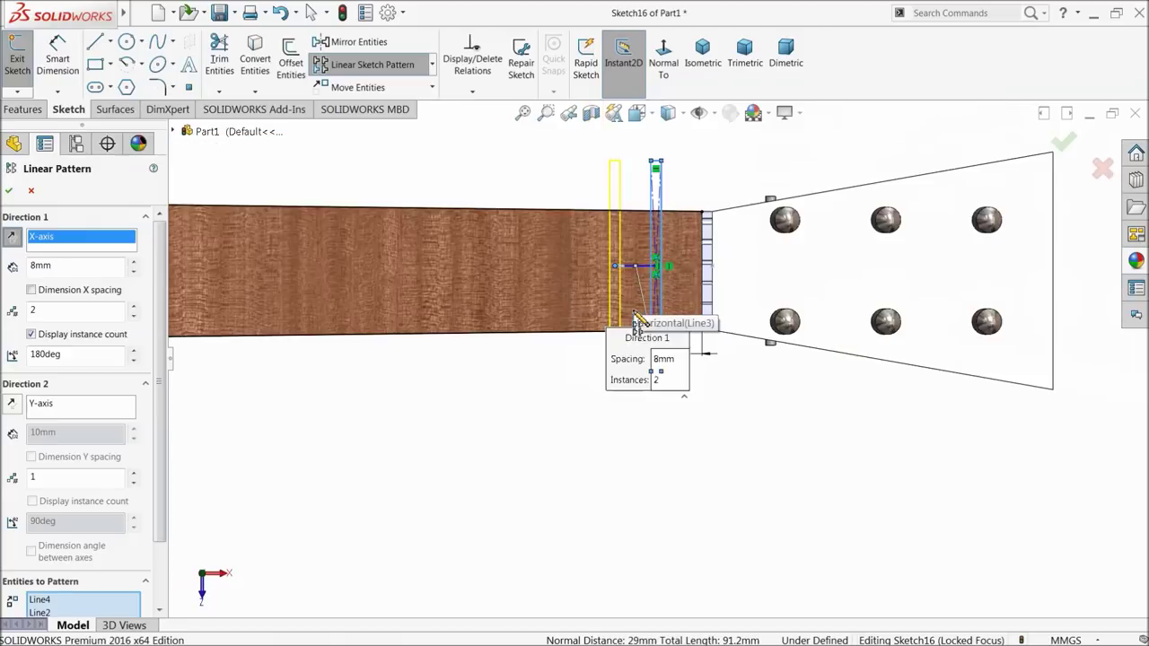
Step: Raise the pattern to 12 fret instances and set the spacing to 10 mm
left_click(132, 306)
left_click(132, 306)
left_click(132, 306)
left_click(132, 306)
left_click(132, 306)
left_click(132, 306)
left_click(132, 306)
left_click(132, 306)
left_click(132, 306)
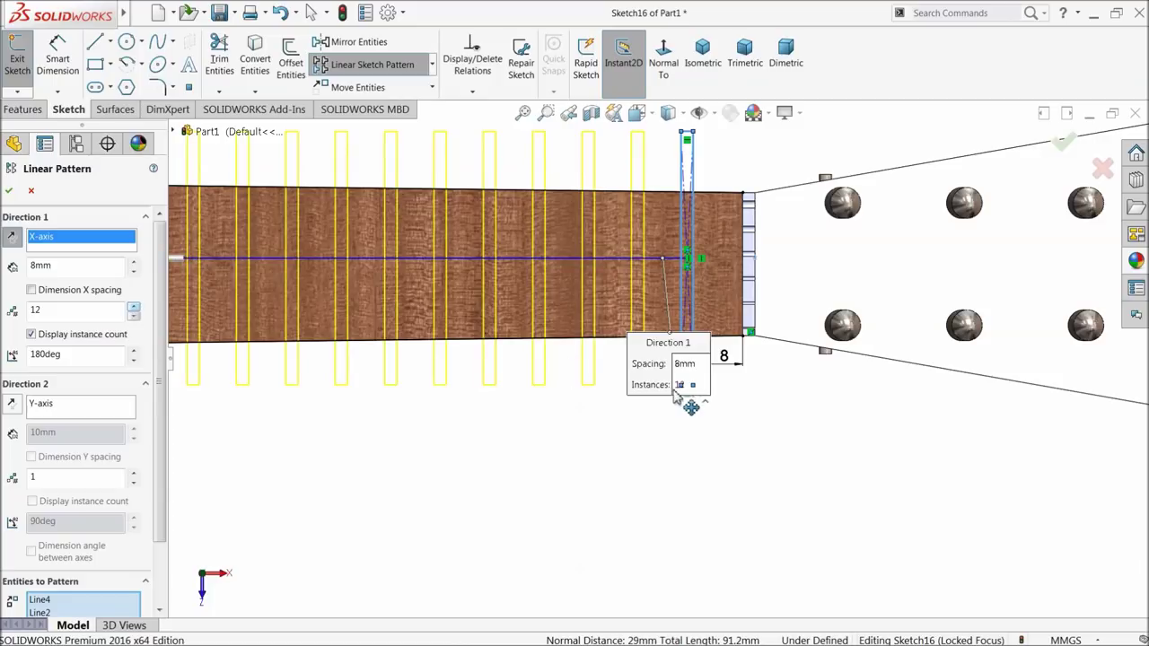
scroll(679, 395, "down", 2)
scroll(505, 405, "down", 2)
scroll(500, 389, "down", 1)
scroll(556, 363, "up", 1)
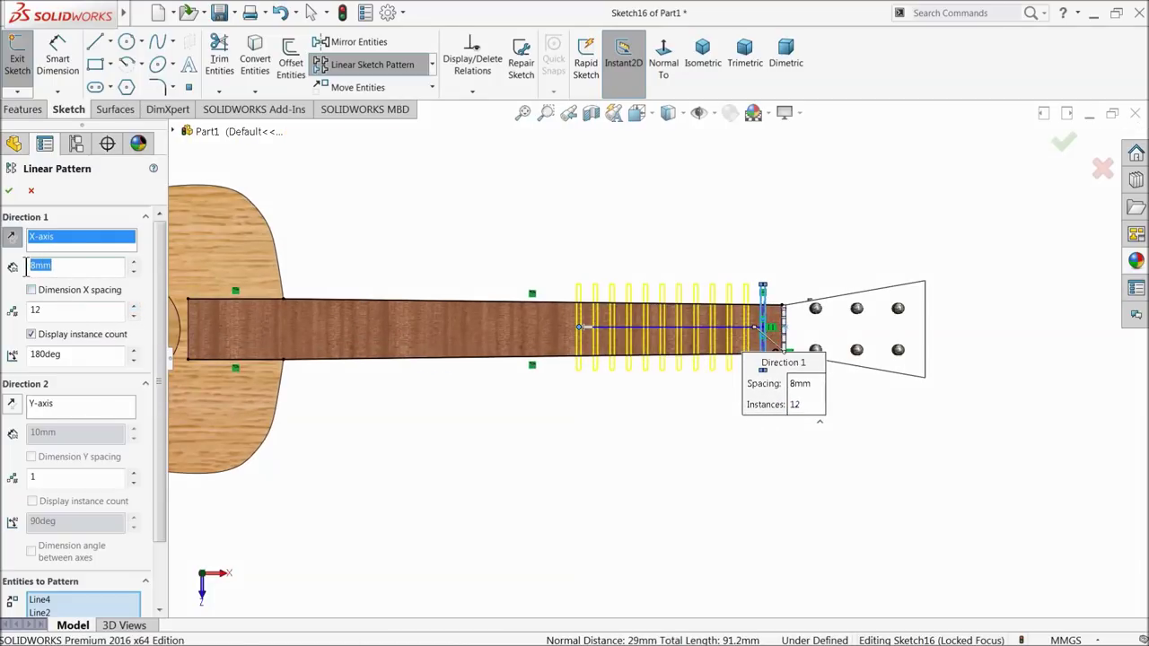
left_click(77, 265)
type("10")
key("Return")
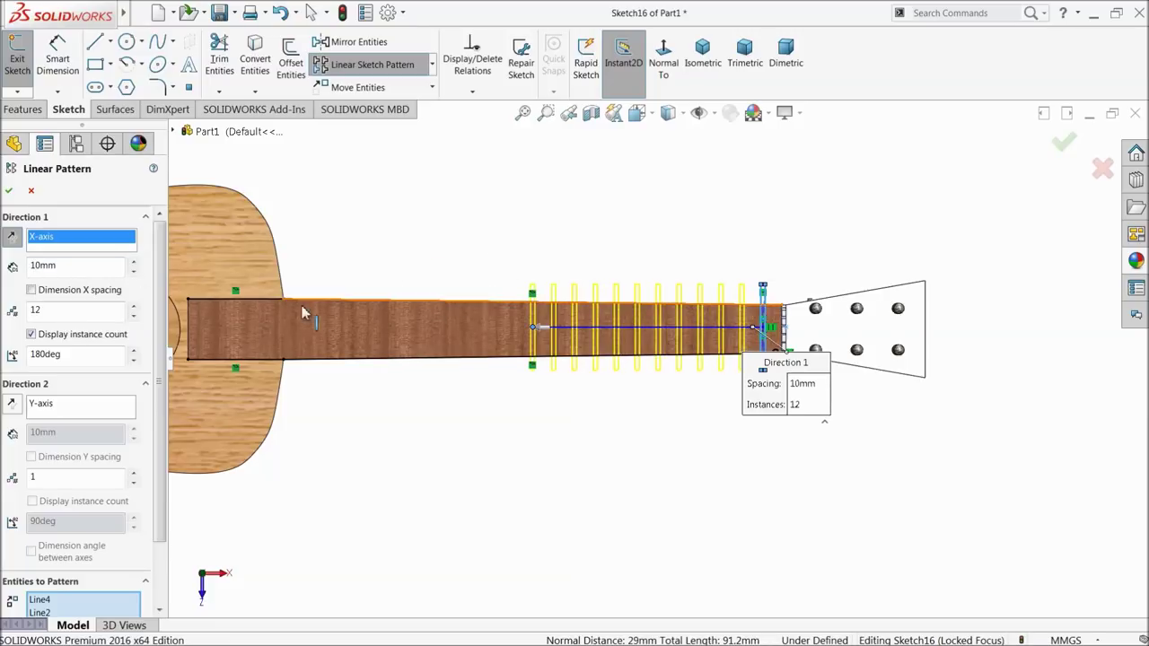
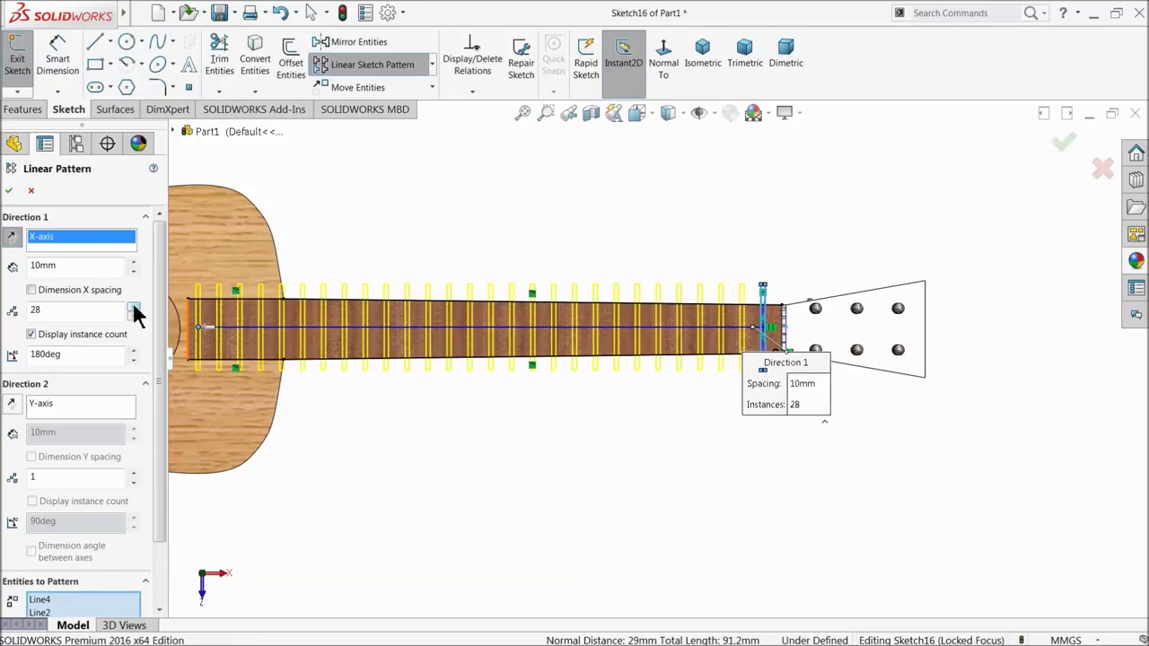
Step: Commit the 28-instance fret-slot linear pattern spaced 10mm along the neck
left_click(11, 193)
scroll(661, 330, "down", 3)
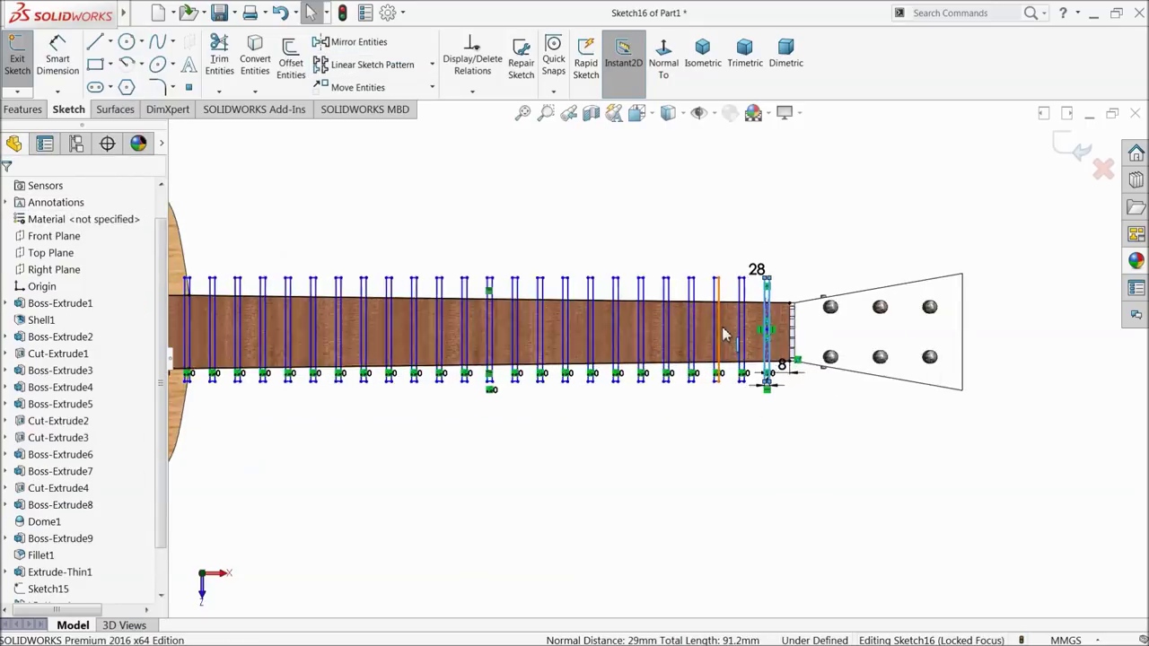
left_click(222, 73)
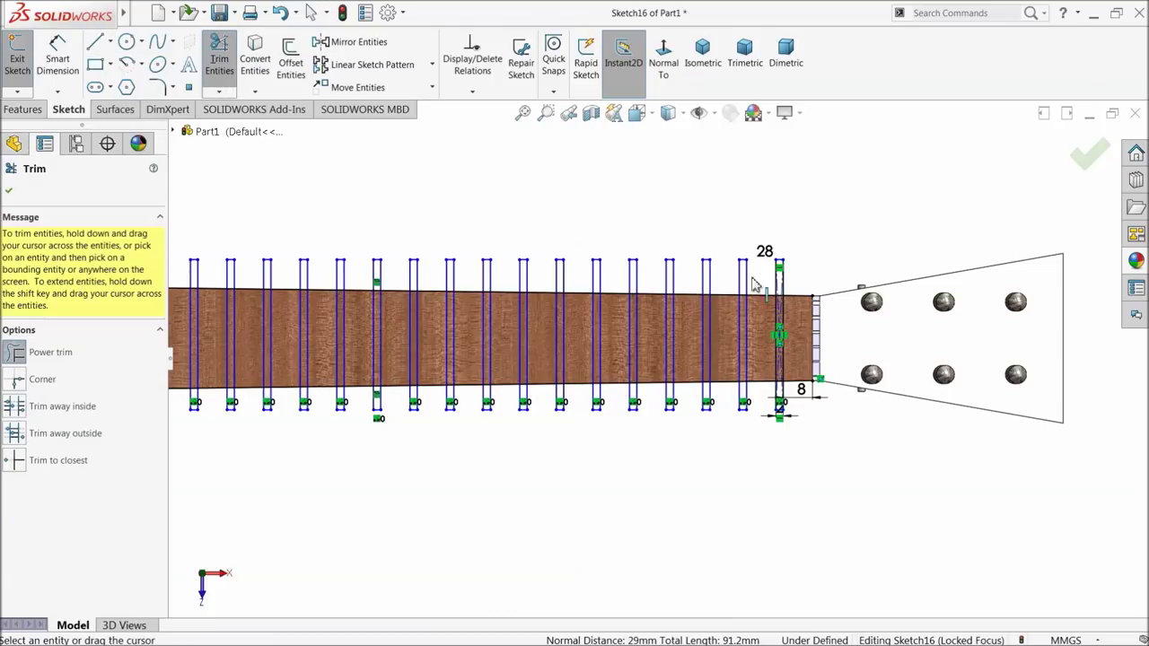
Step: Power-trim the fret-slot lines sticking out above the neck's top edge near the headstock
scroll(808, 256, "down", 3)
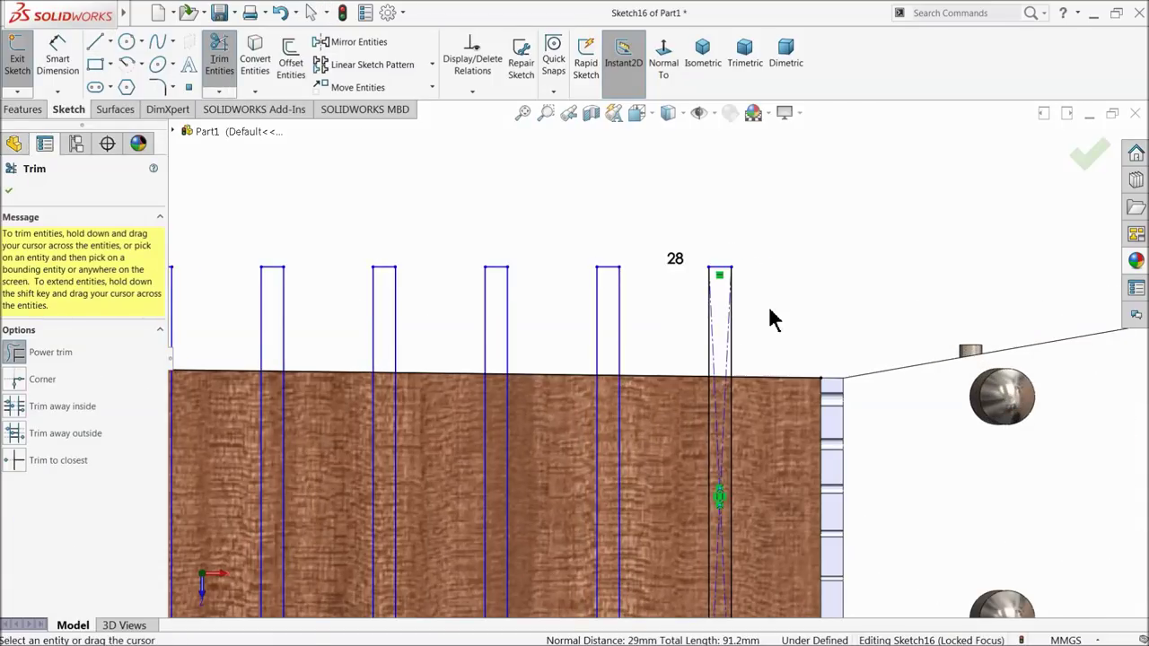
mouse_move(679, 323)
left_mouse_down()
mouse_move(345, 323)
mouse_move(341, 395)
left_mouse_up()
left_click_drag(412, 325, 453, 400)
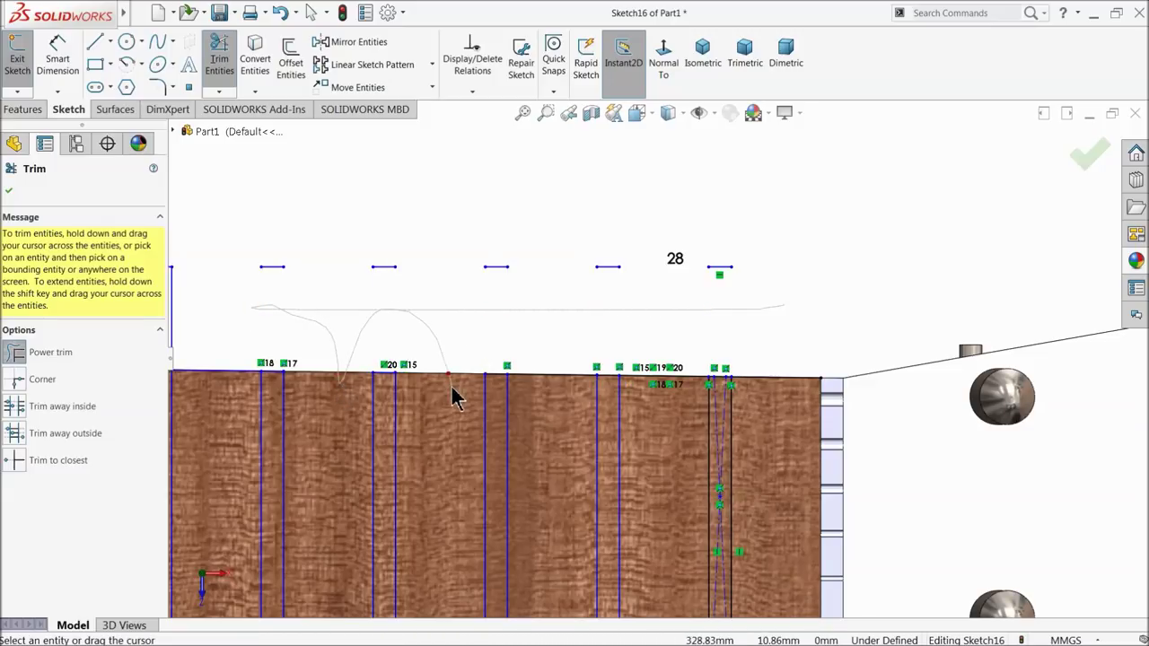
left_click_drag(570, 353, 574, 391)
left_click_drag(635, 341, 653, 404)
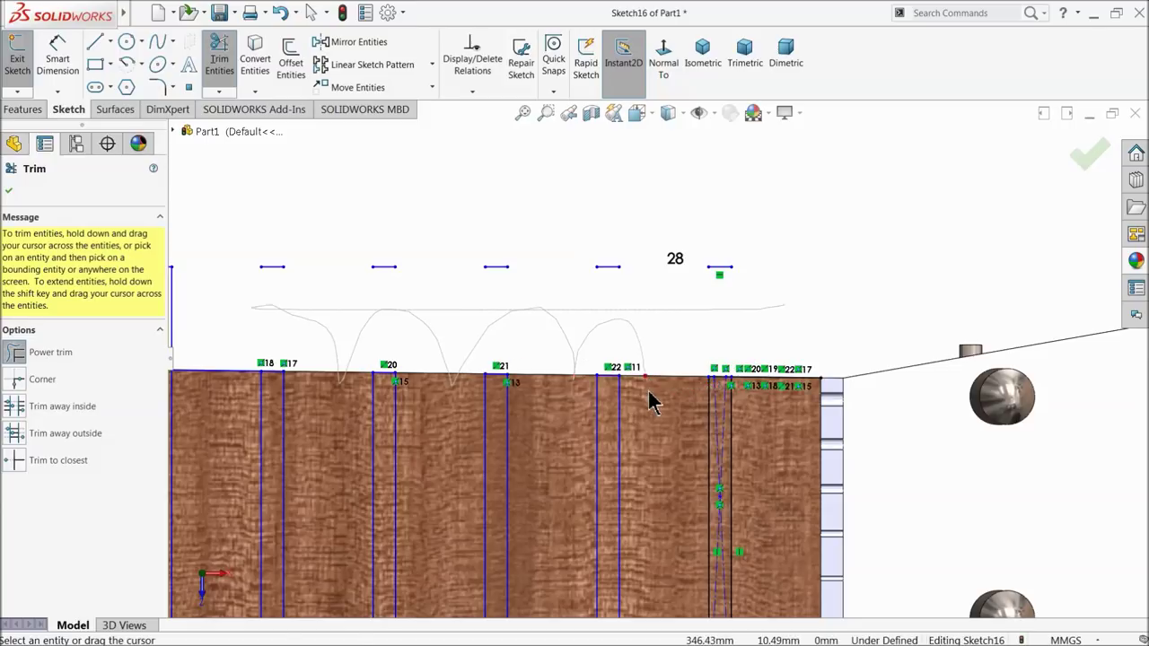
scroll(667, 295, "up", 2)
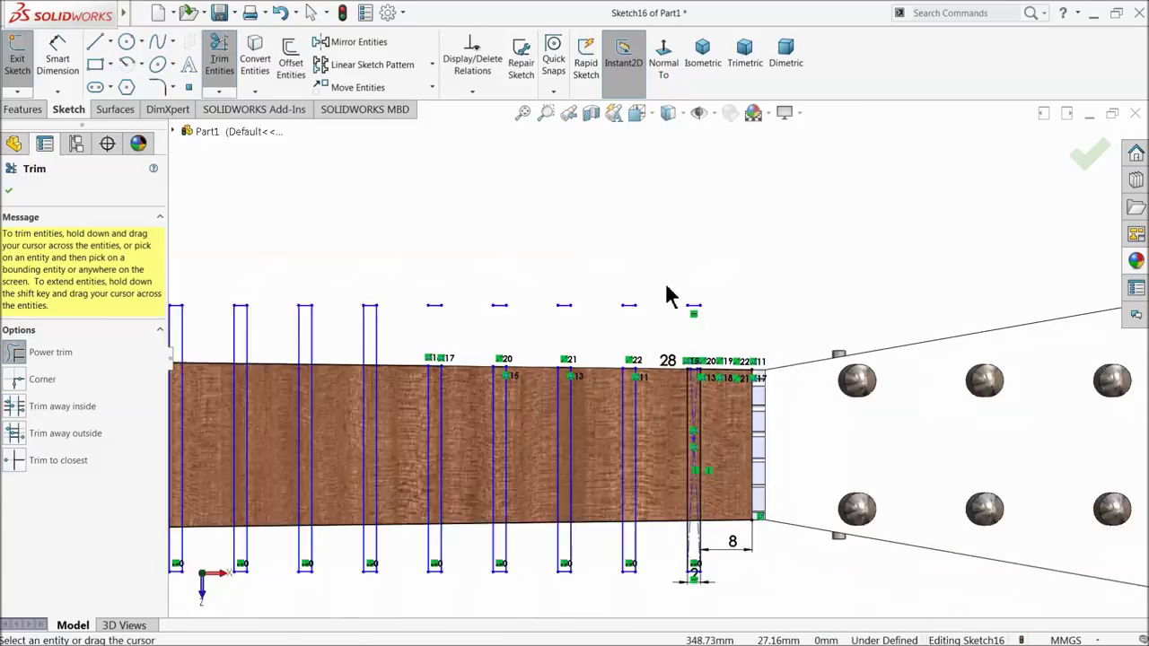
scroll(640, 329, "up", 2)
scroll(599, 364, "up", 1)
scroll(600, 363, "up", 2)
scroll(486, 375, "down", 1)
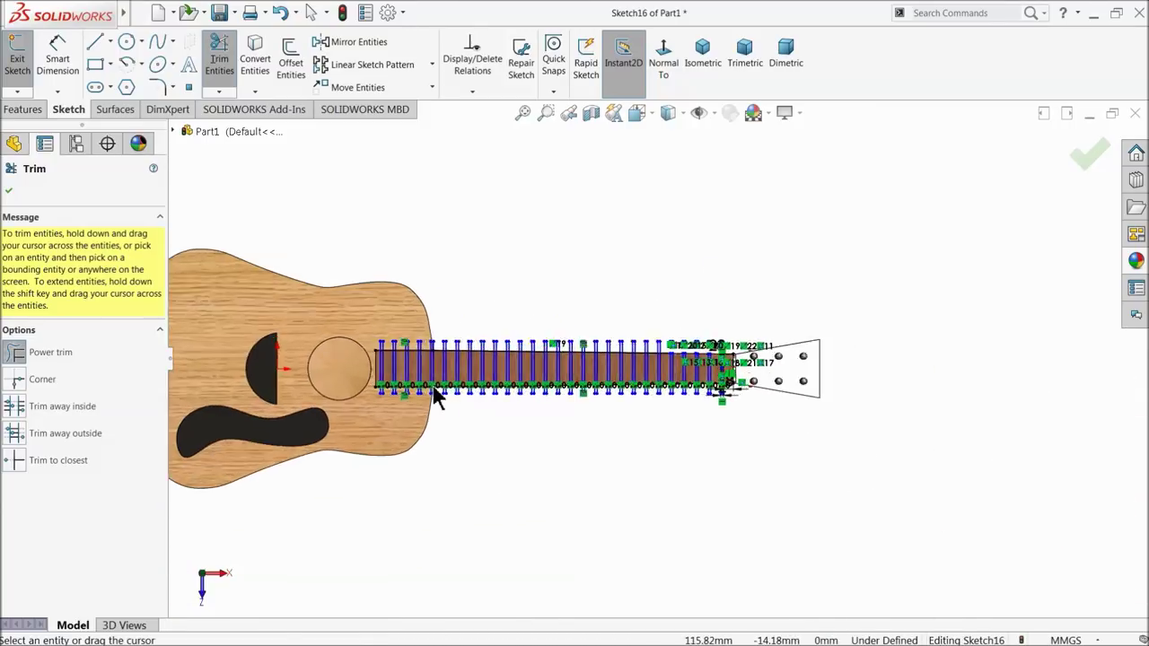
scroll(559, 371, "down", 3)
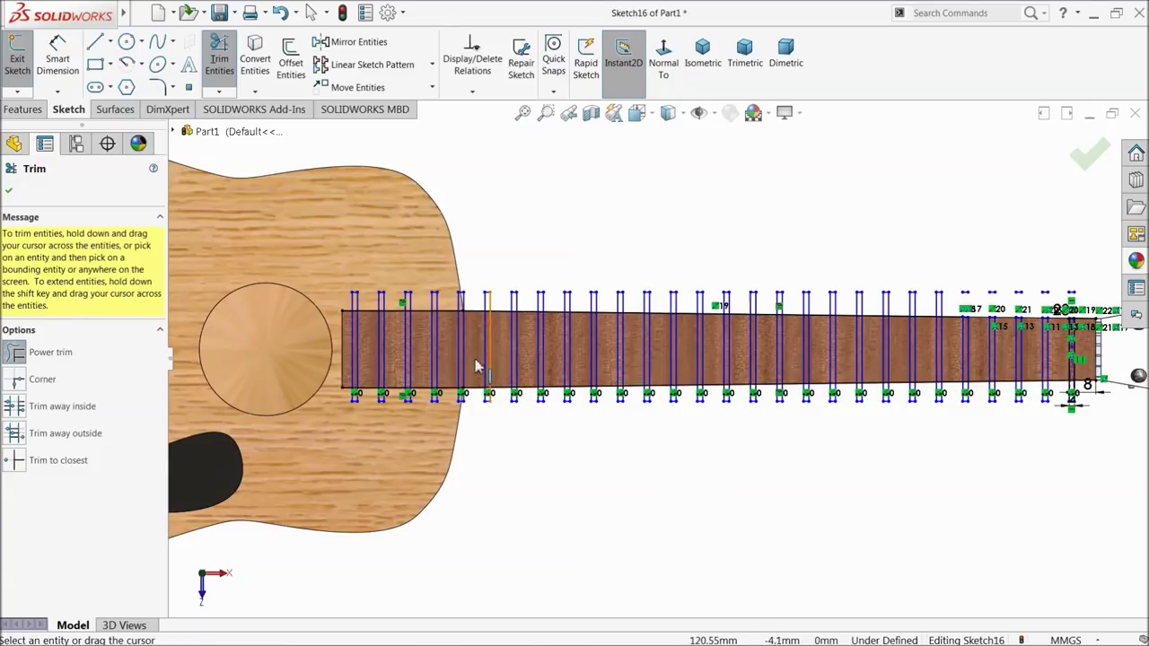
left_click(11, 192)
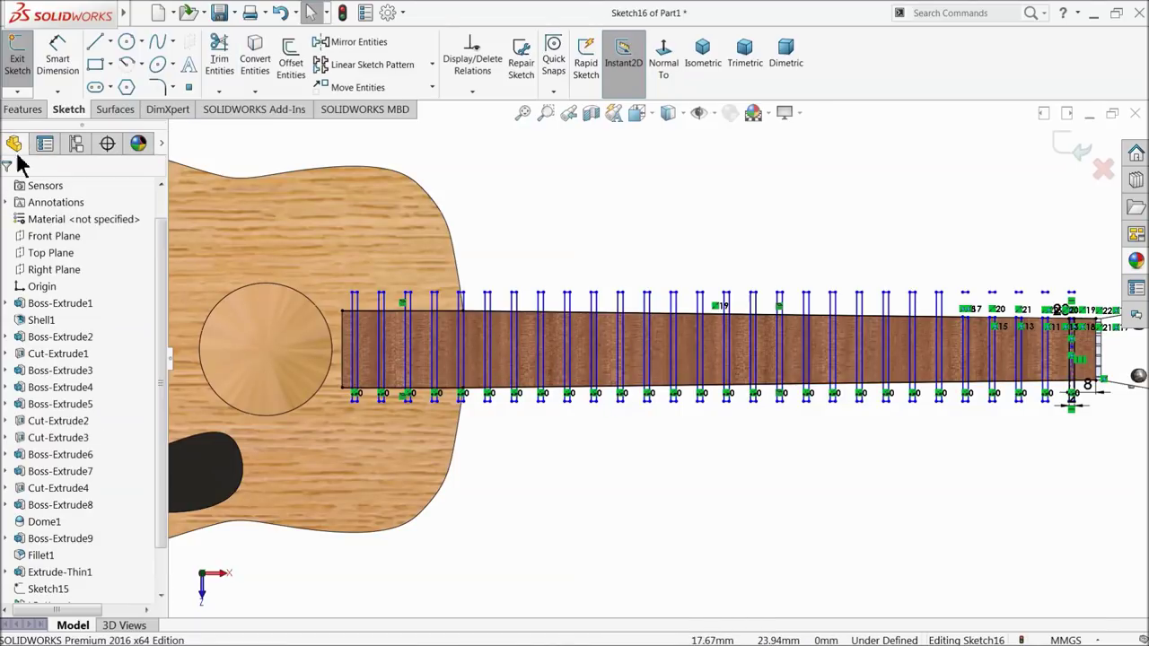
left_click(23, 111)
Step: Start a solid (non-thin) Boss-Extrude on Sketch16 using the first four fret-slot regions
left_click(24, 61)
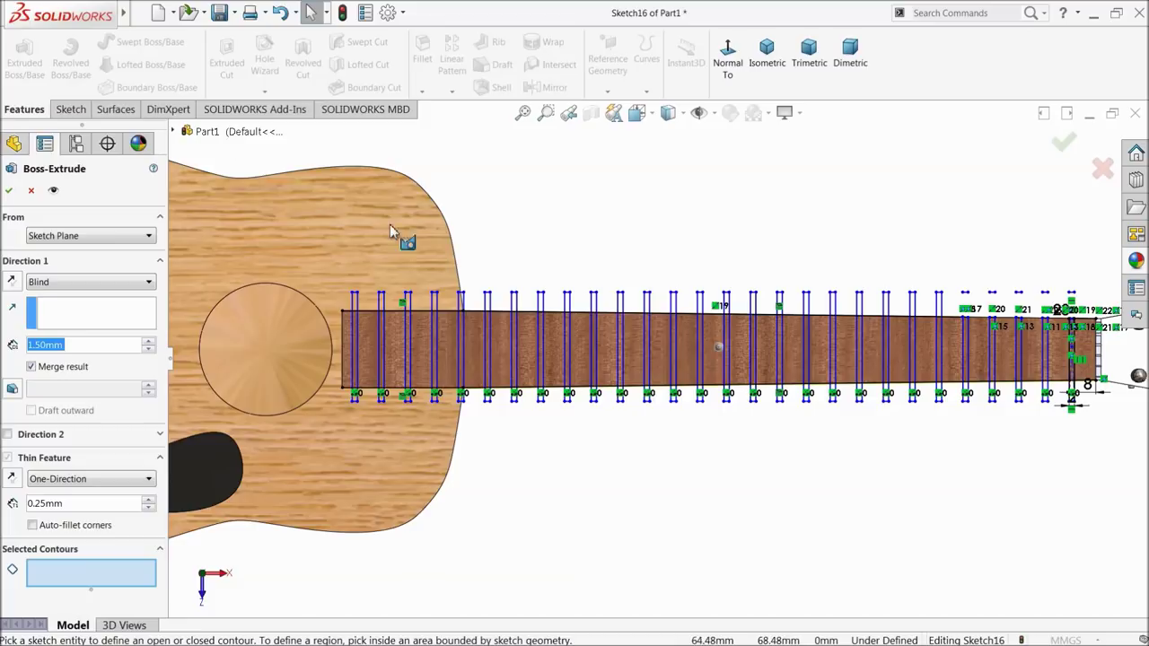
scroll(987, 359, "down", 5)
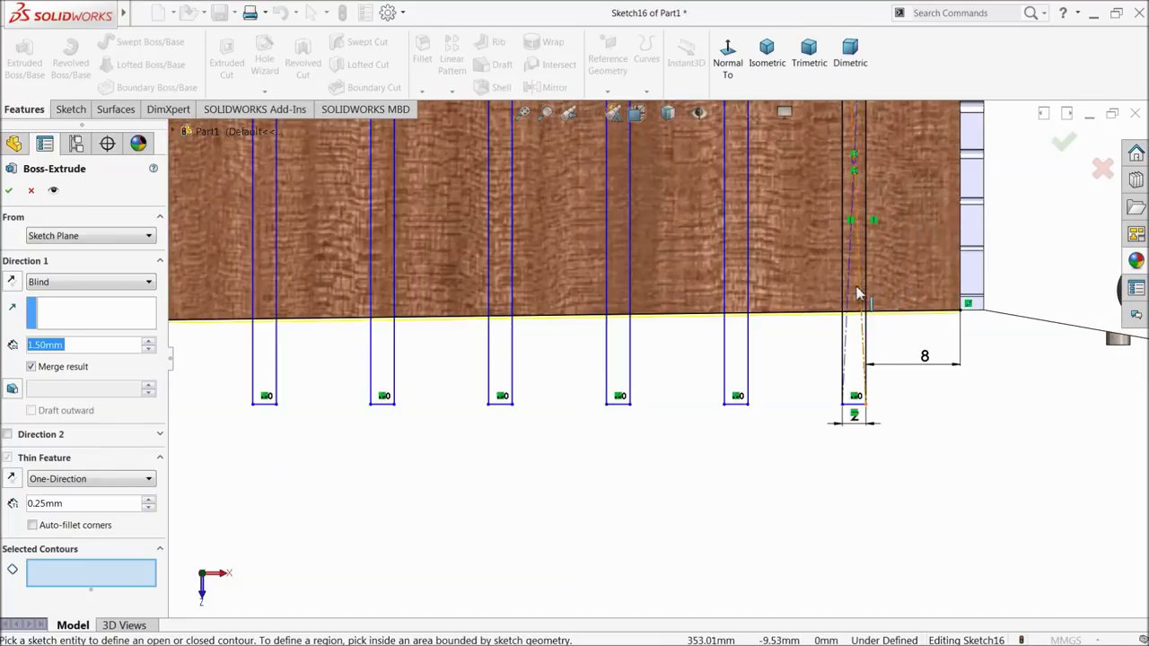
left_click(857, 294)
left_click(735, 292)
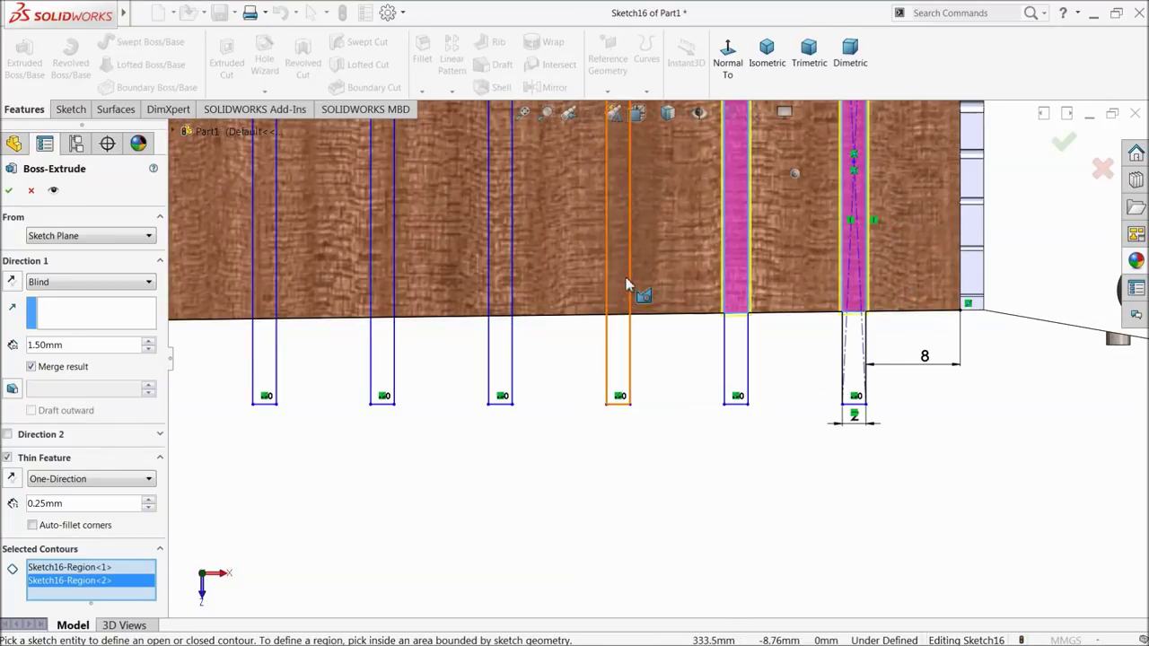
left_click(626, 283)
left_click(507, 280)
scroll(510, 283, "up", 2)
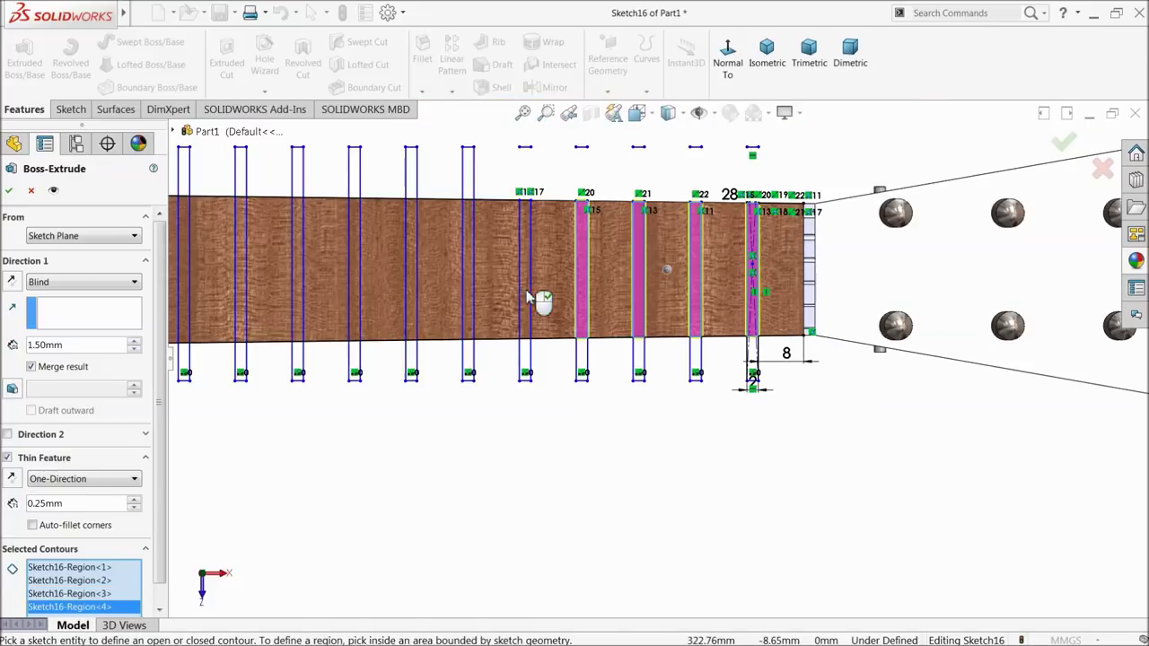
scroll(529, 298, "down", 2)
scroll(526, 296, "down", 1)
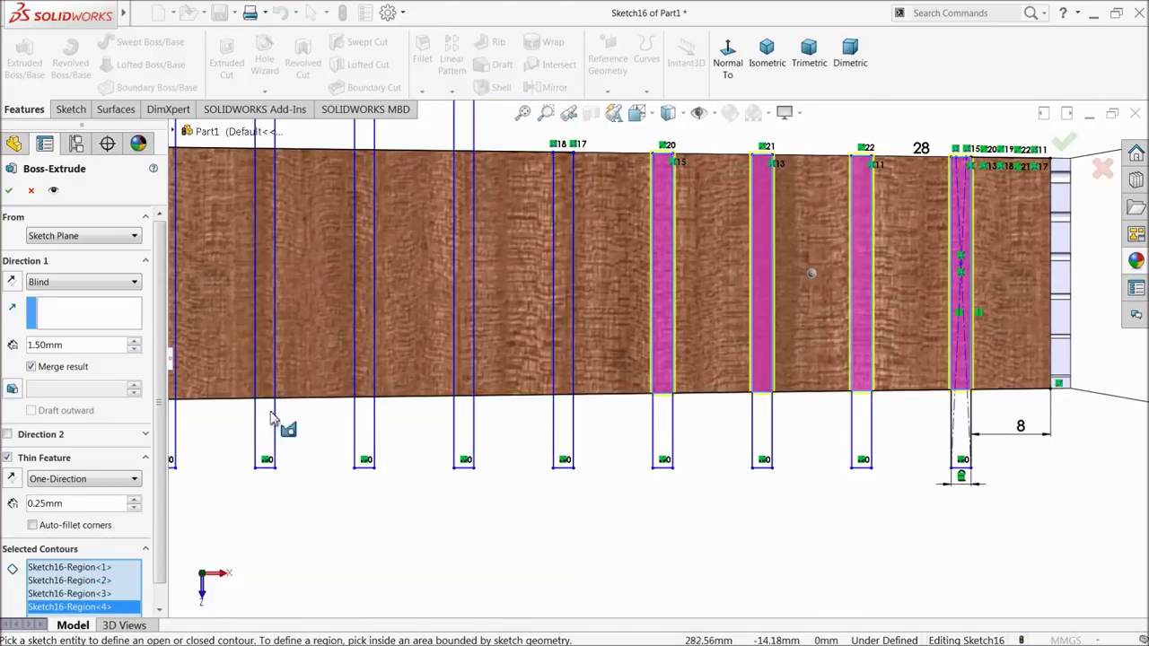
left_click(7, 459)
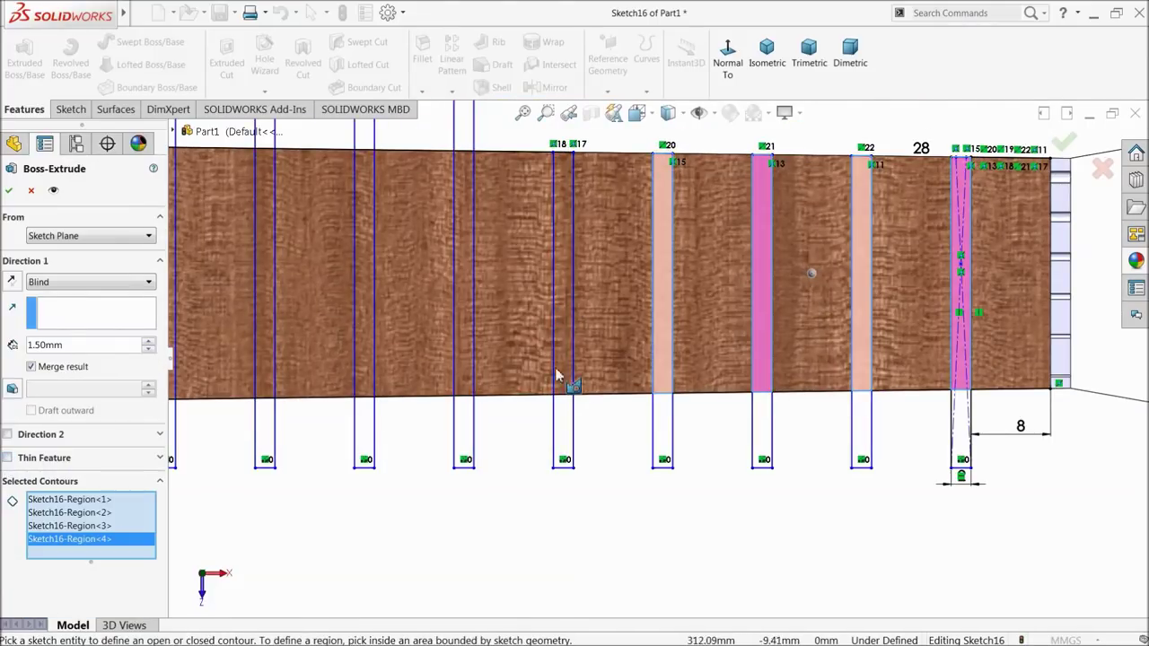
Step: Add the next nine fret-slot regions along the neck to the selected contours
left_click(561, 340)
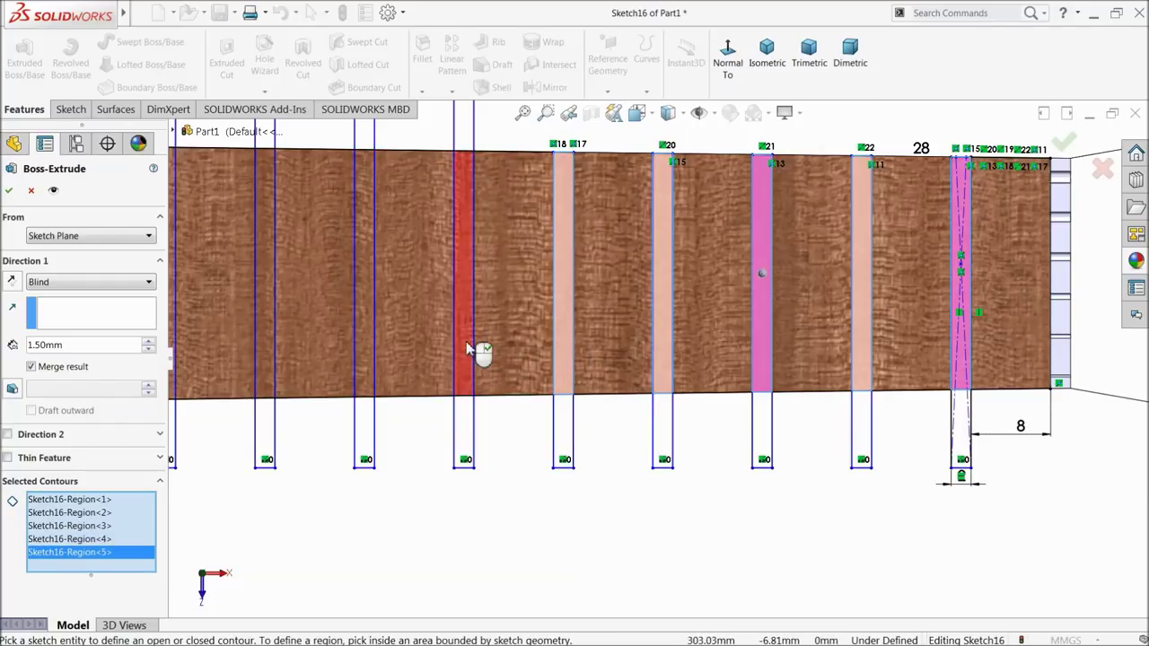
left_click(464, 341)
left_click(362, 341)
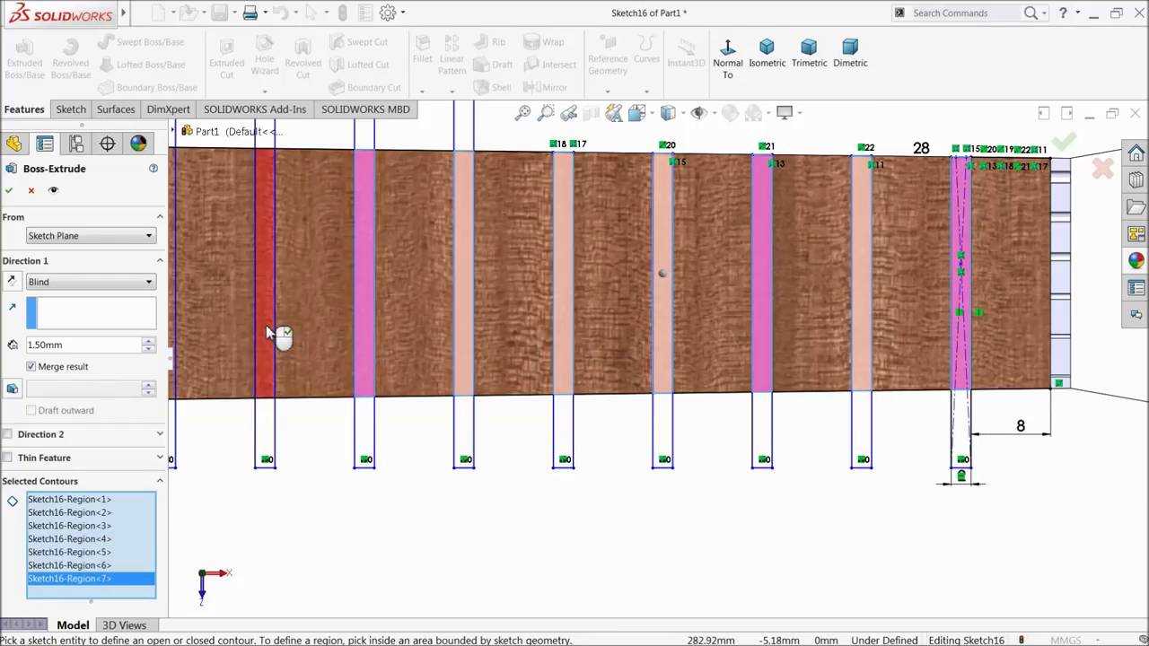
left_click(266, 325)
scroll(359, 357, "up", 2)
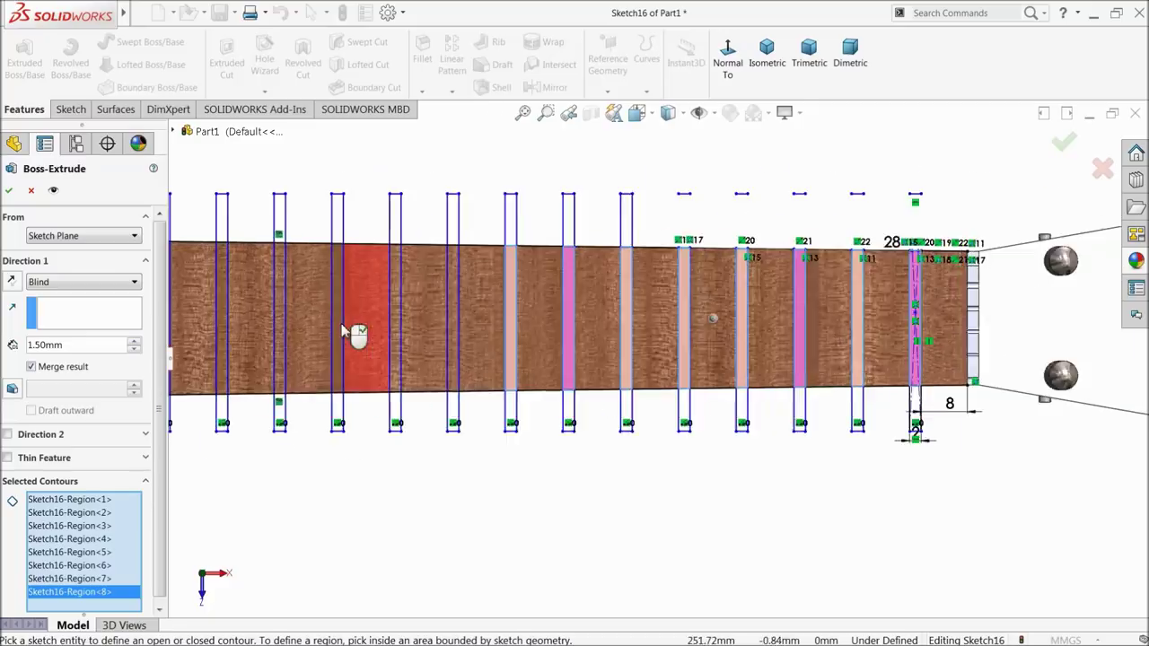
scroll(359, 333, "down", 4)
left_click(588, 287)
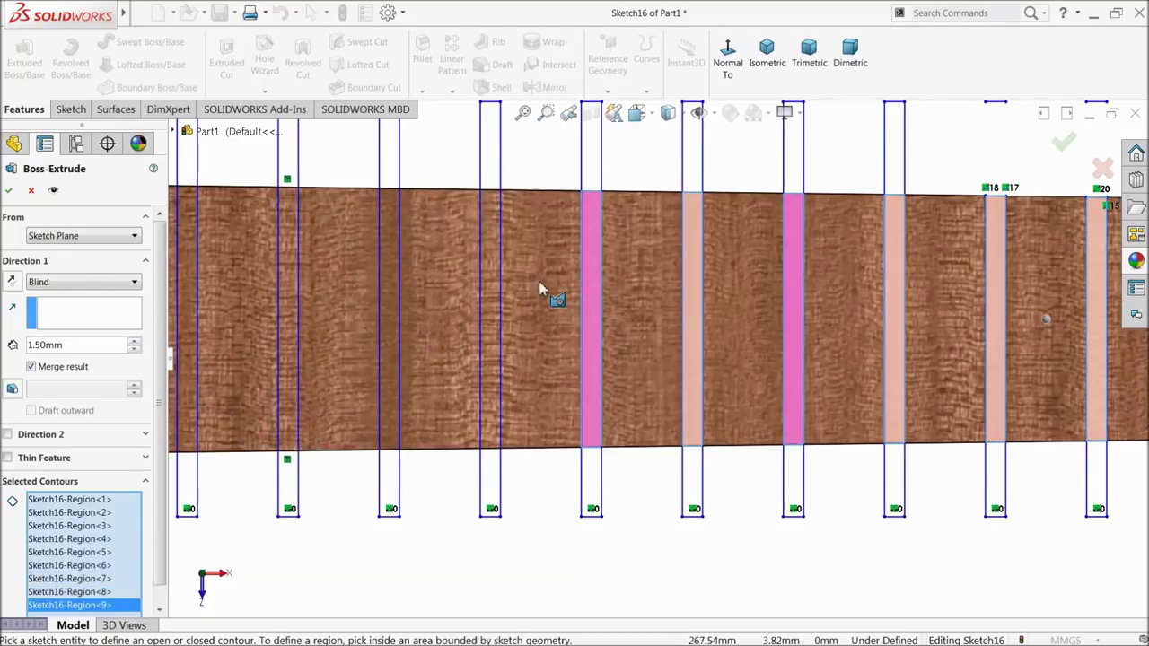
left_click(493, 284)
left_click(387, 289)
left_click(288, 298)
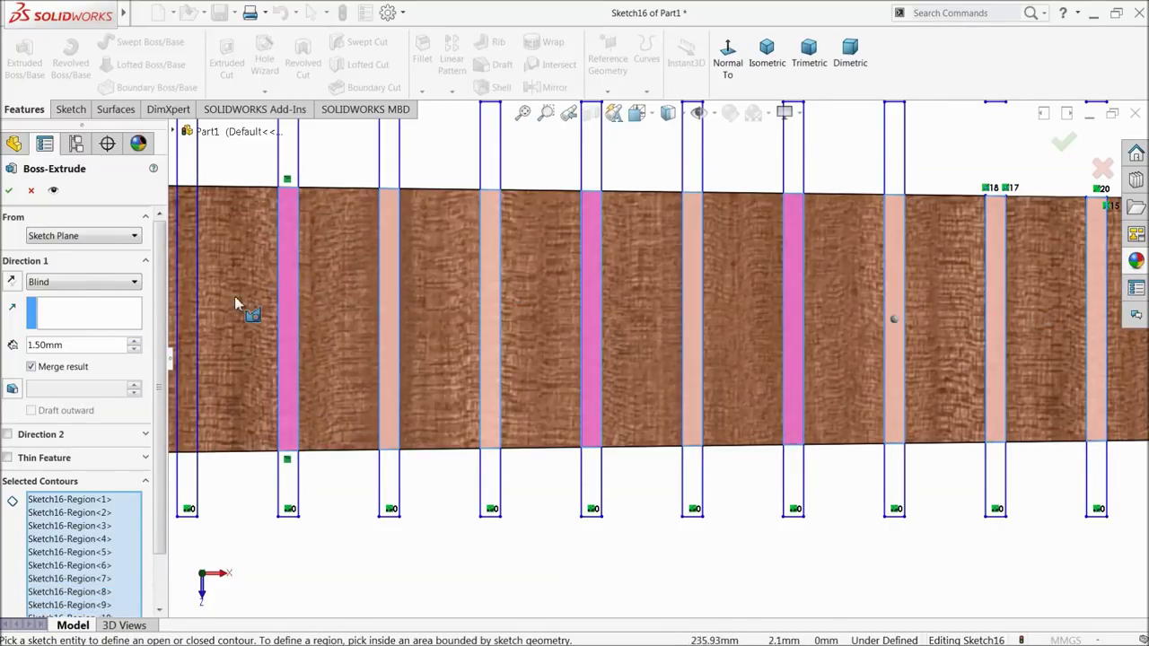
left_click(189, 300)
Step: Add a further run of slot regions, including one slot's top region, to the contours
scroll(375, 372, "up", 1)
scroll(375, 372, "up", 1)
scroll(287, 368, "down", 2)
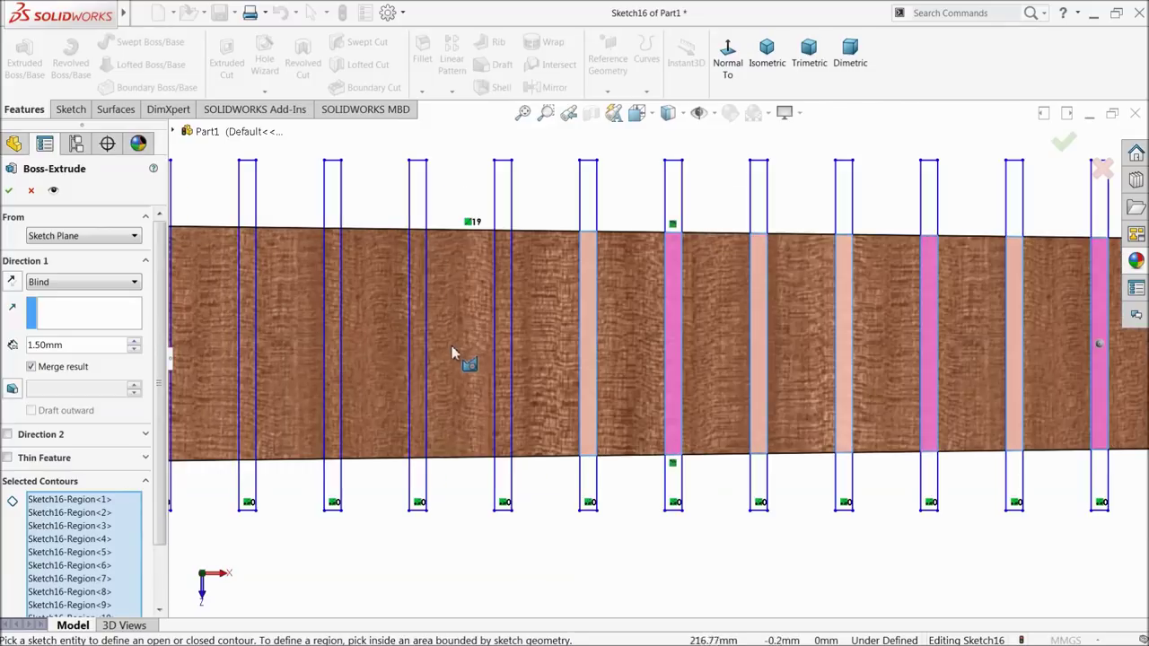
left_click(503, 348)
left_click(420, 330)
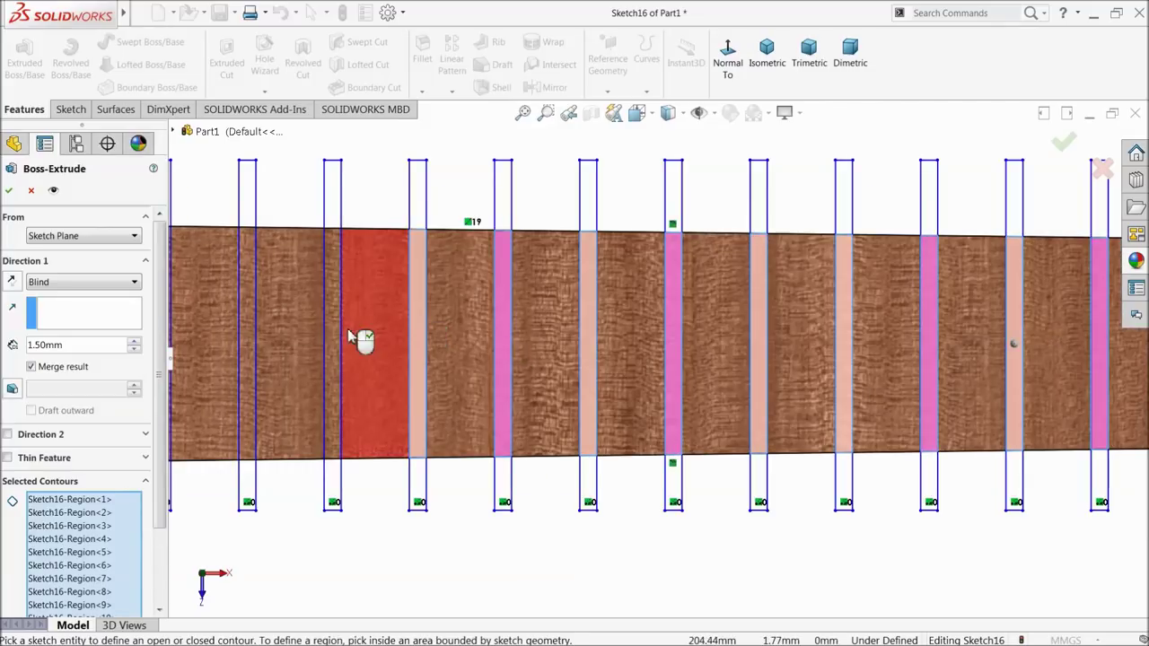
left_click(337, 334)
left_click(248, 332)
scroll(318, 371, "up", 2)
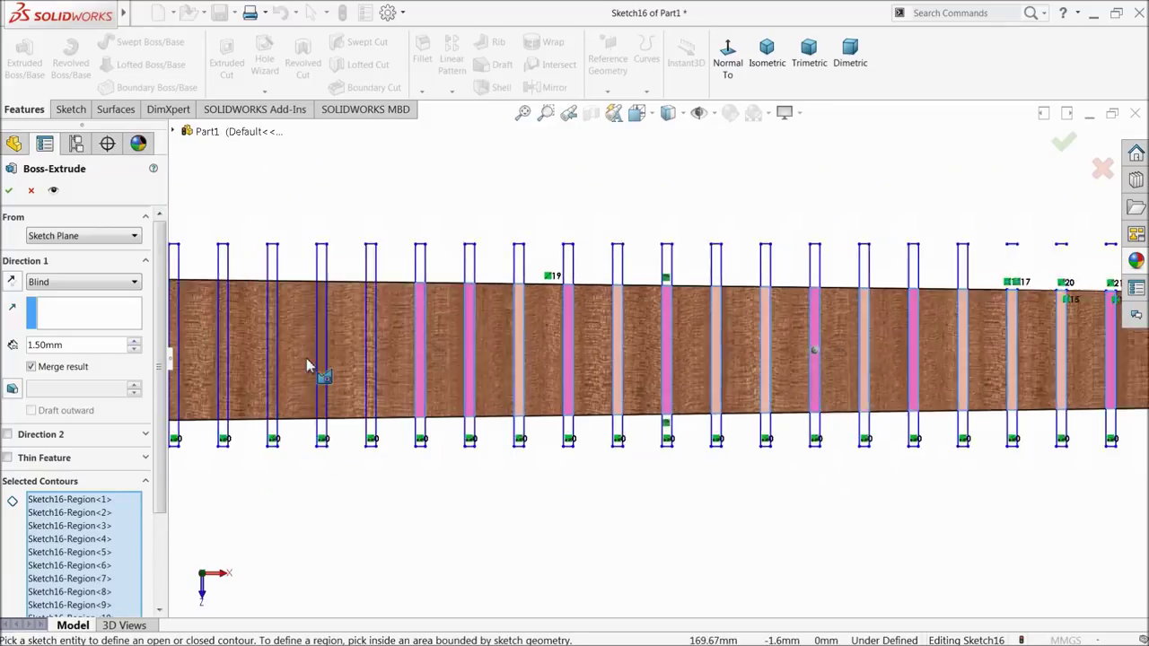
scroll(475, 367, "down", 2)
left_click(610, 363)
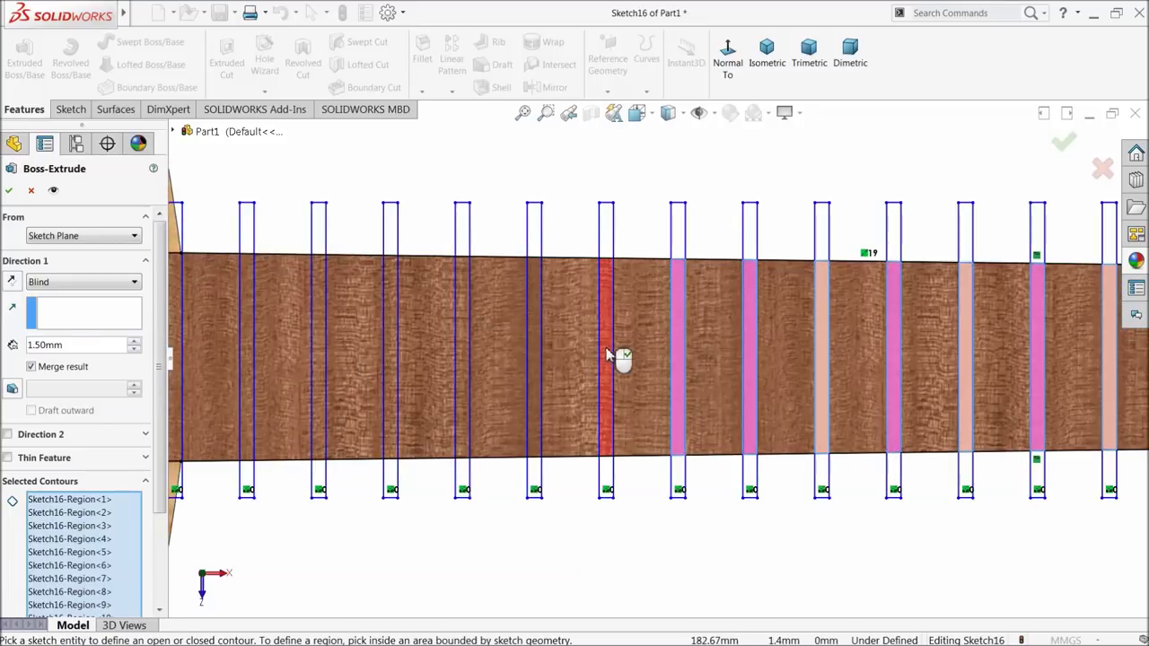
left_click(534, 350)
left_click(463, 352)
left_click(391, 352)
left_click(320, 349)
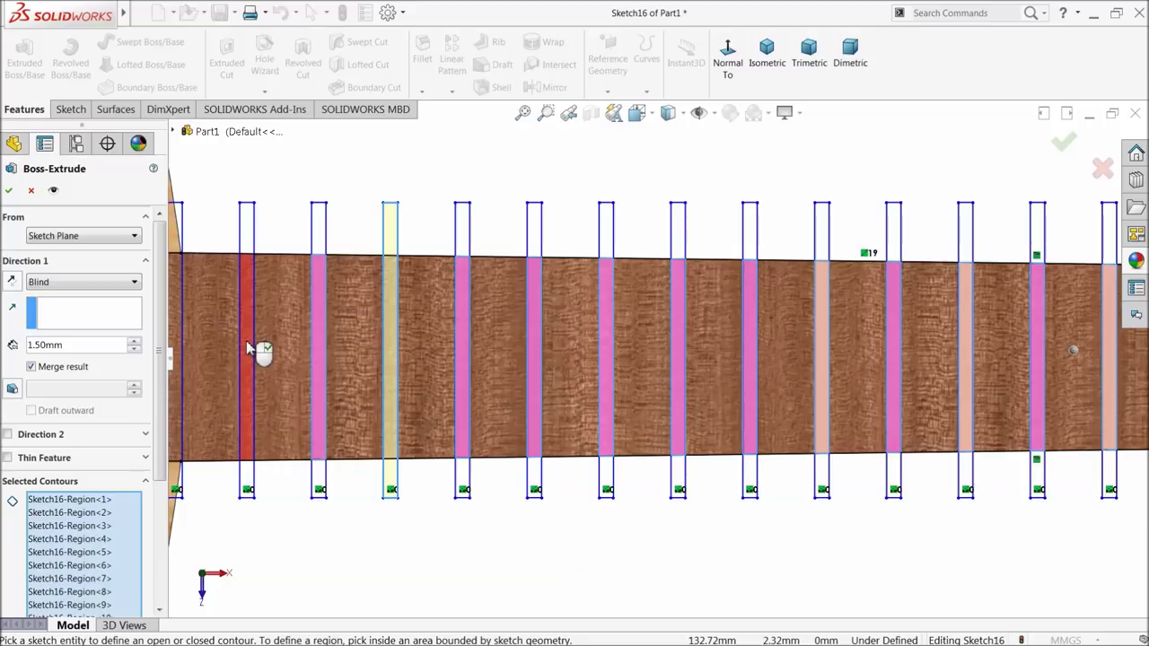
left_click(250, 349)
left_click(392, 348)
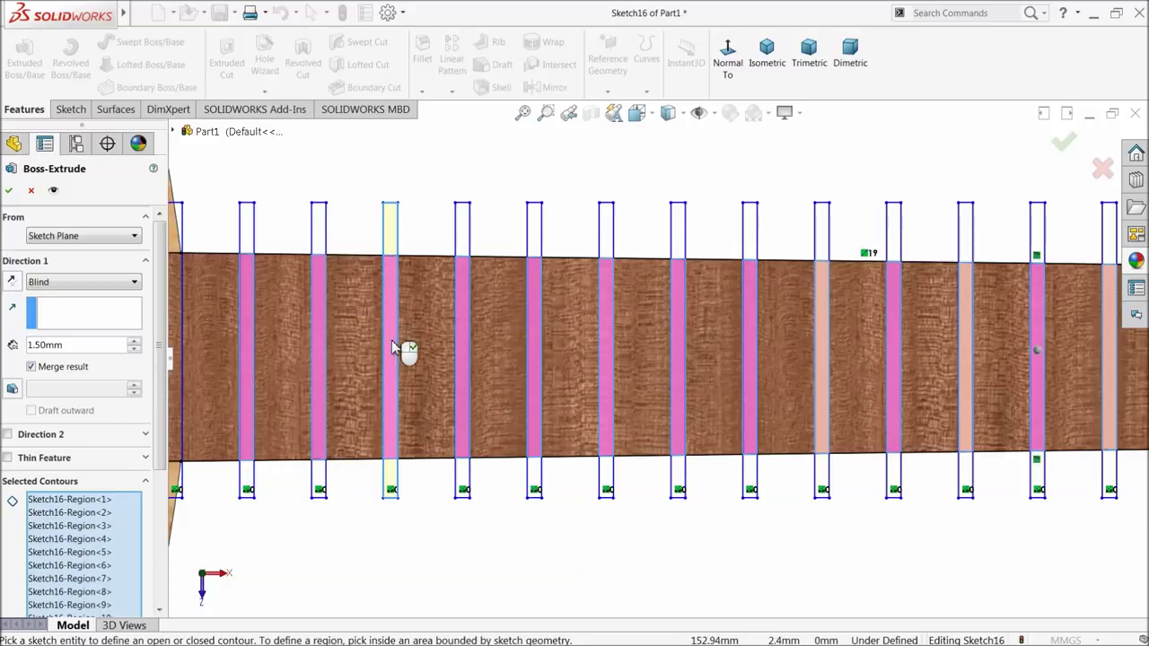
left_click(392, 239)
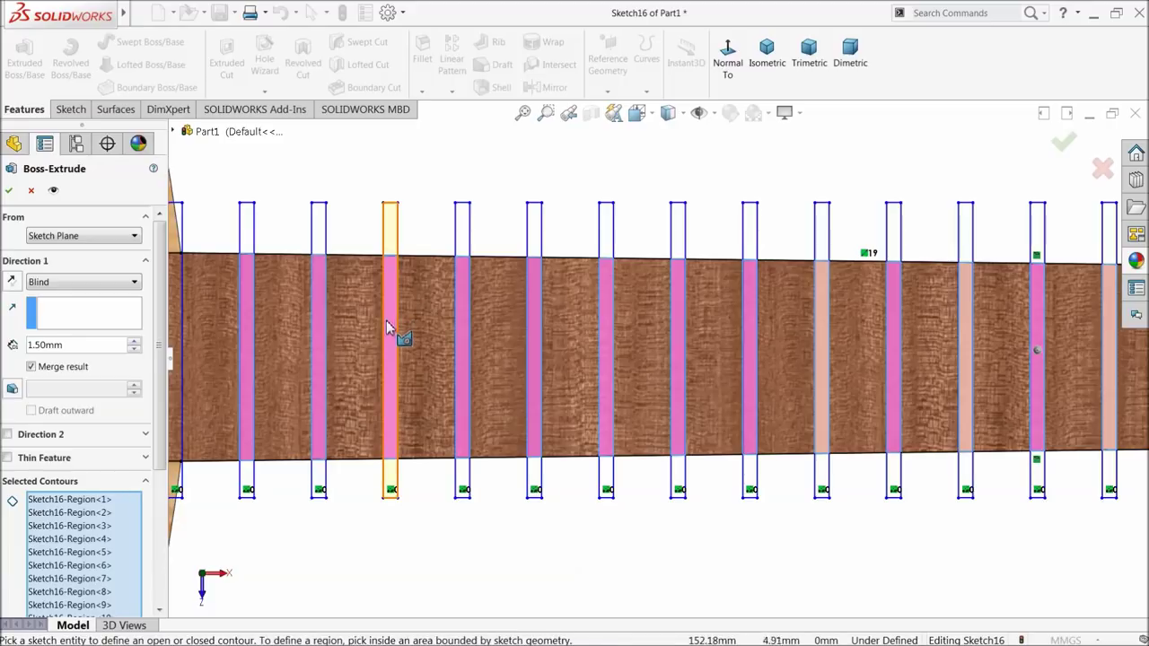
Step: Add the last slot regions on the left and the one next to the body
key("z")
key("z")
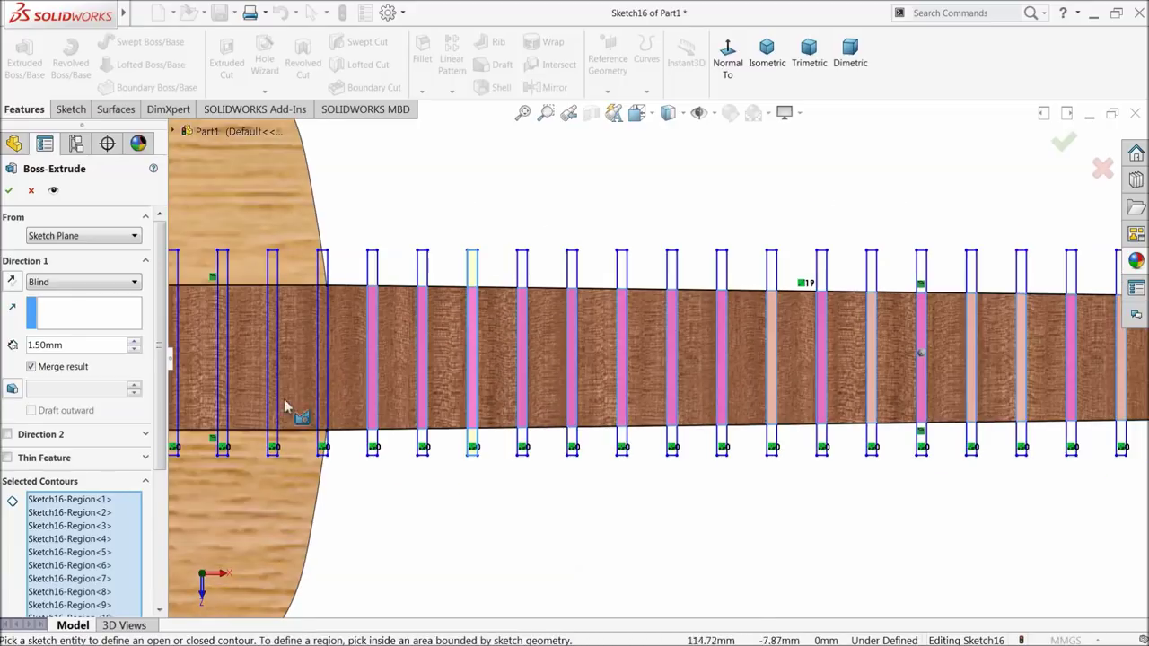
scroll(295, 398, "down", 2)
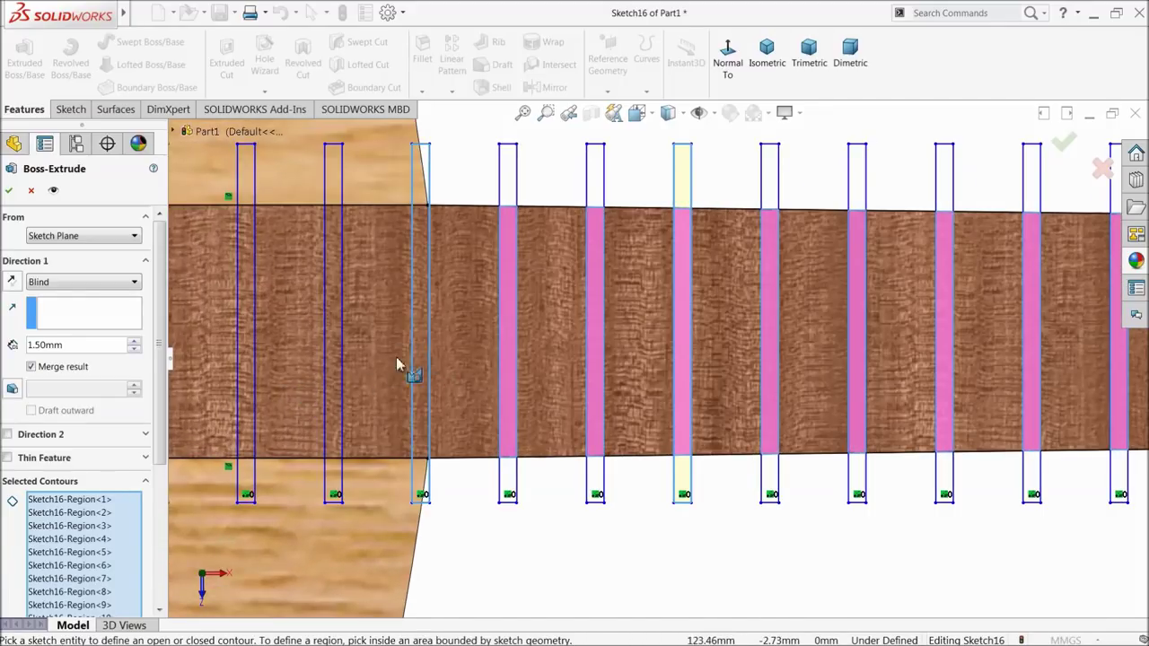
left_click(336, 351)
left_click(249, 341)
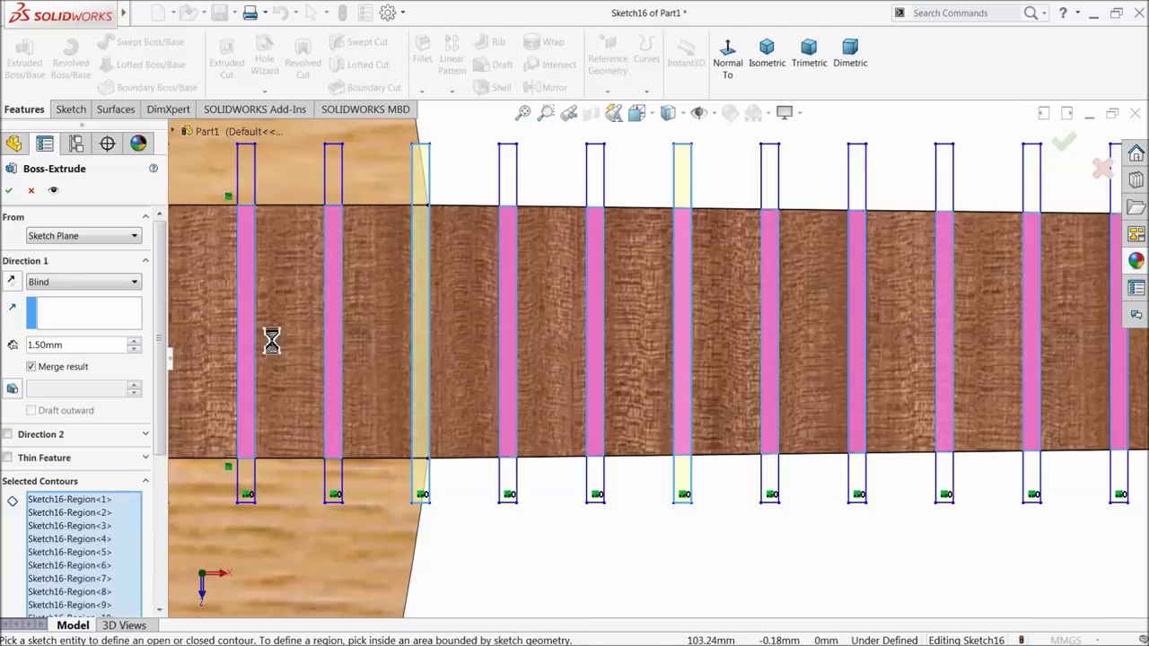
scroll(282, 350, "up", 2)
scroll(299, 367, "down", 2)
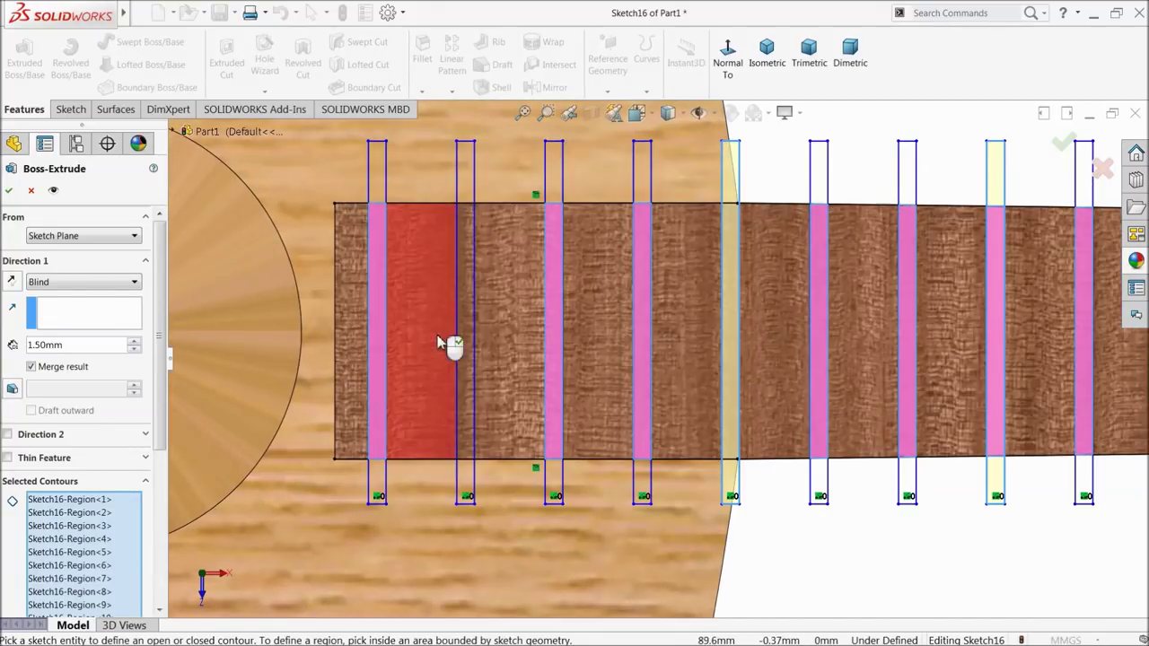
left_click(467, 334)
scroll(718, 438, "up", 2)
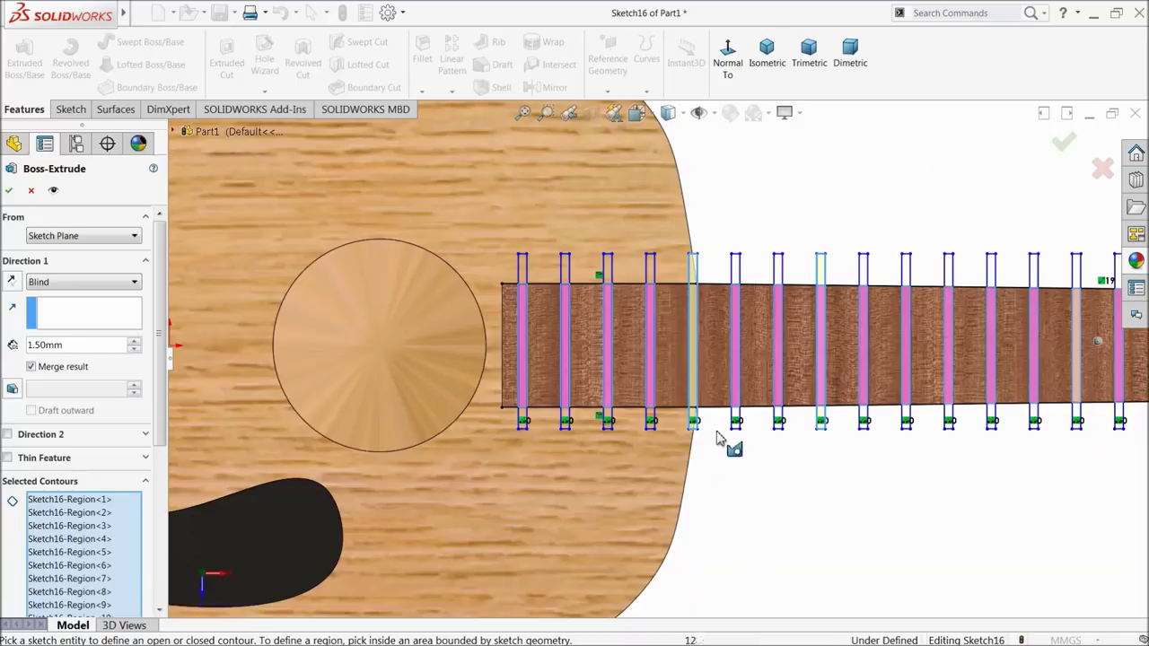
scroll(718, 438, "up", 3)
middle_click_drag(769, 495, 754, 377)
Step: Set the Direction 1 extrusion depth to 1.00mm
scroll(748, 398, "up", 2)
scroll(759, 362, "down", 3)
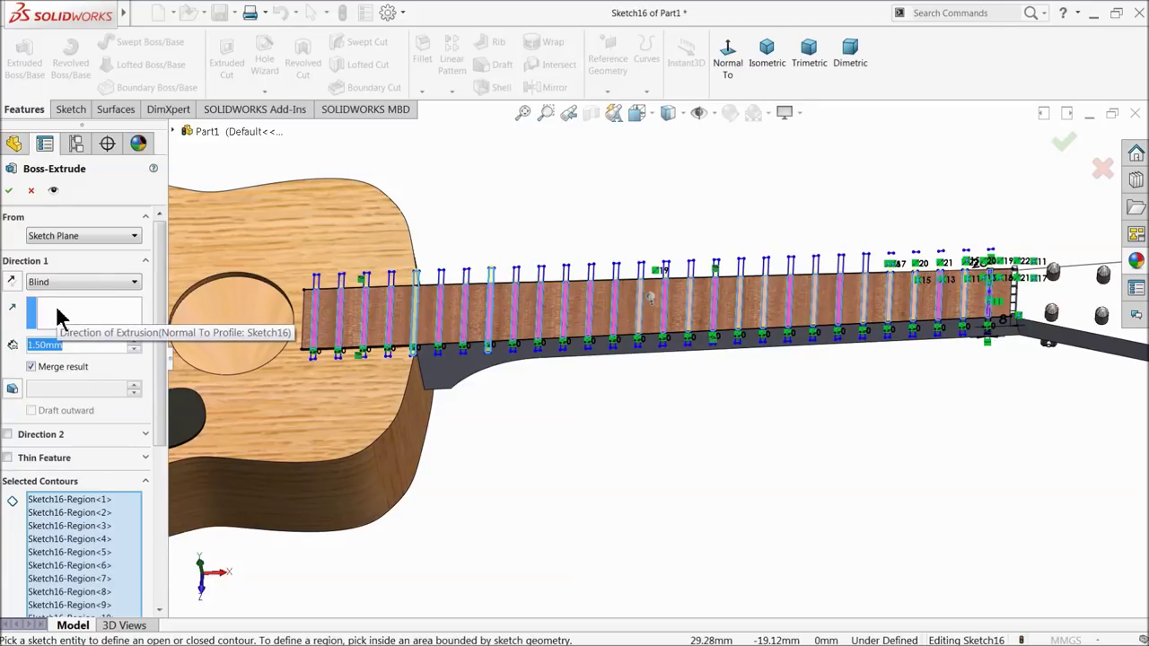
type("1")
key("Return")
Step: Add the slot region at the neck-body joint and confirm the fret extrusion
scroll(464, 408, "down", 3)
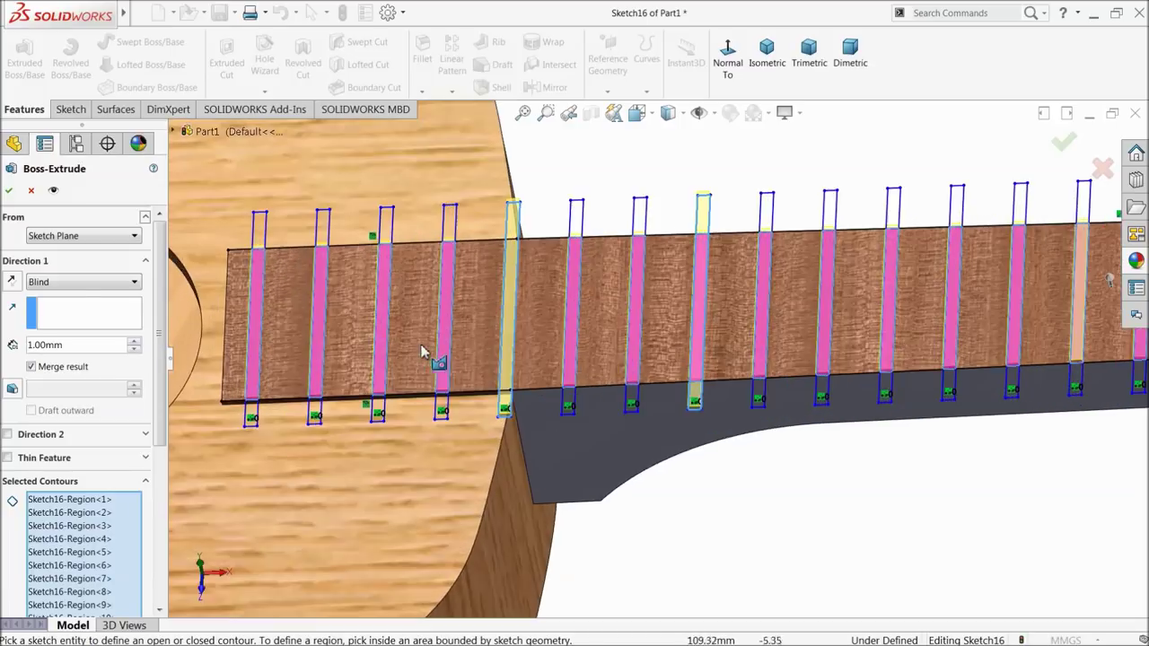
scroll(464, 409, "down", 3)
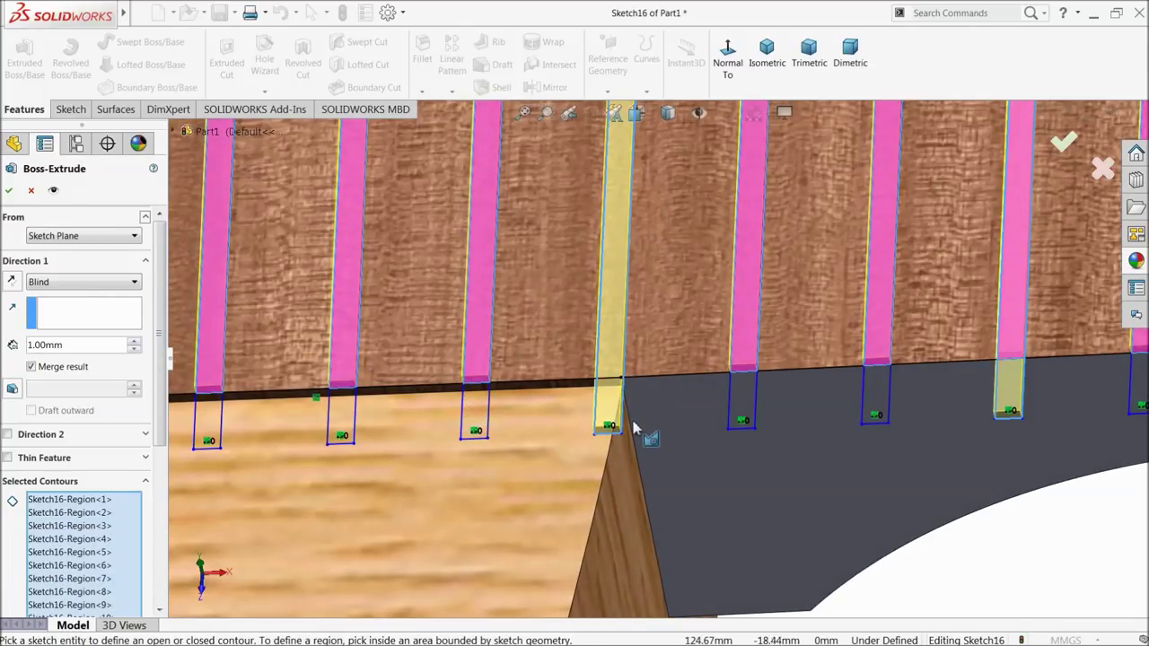
scroll(639, 435, "up", 2)
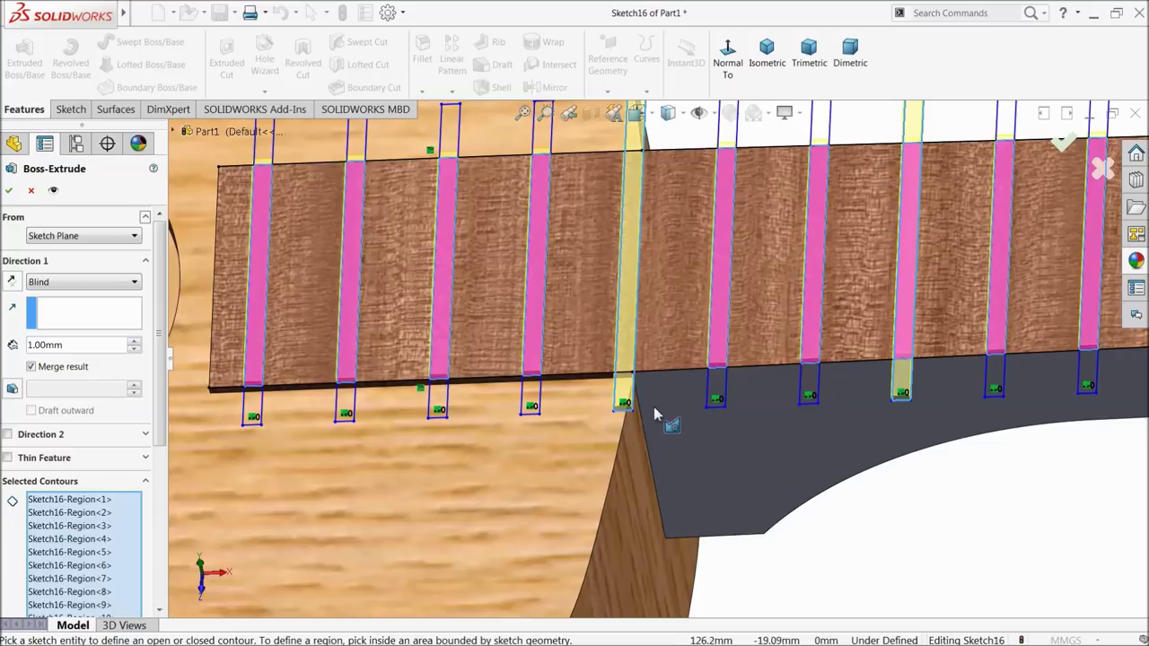
scroll(655, 415, "up", 2)
scroll(733, 323, "down", 2)
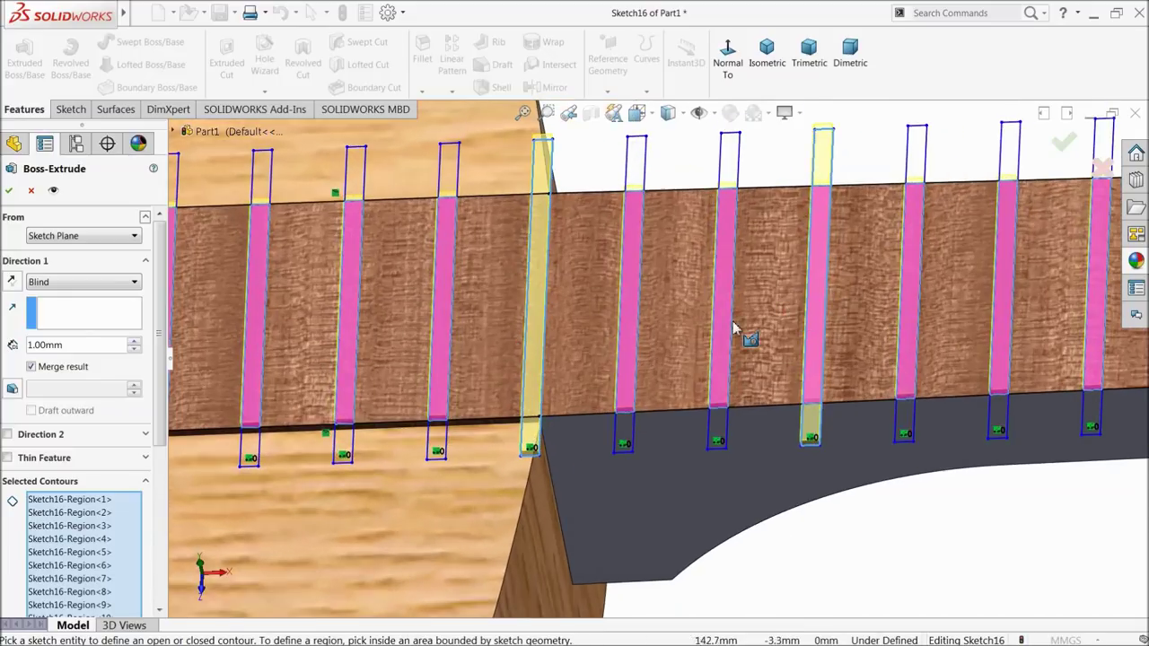
left_click(542, 397)
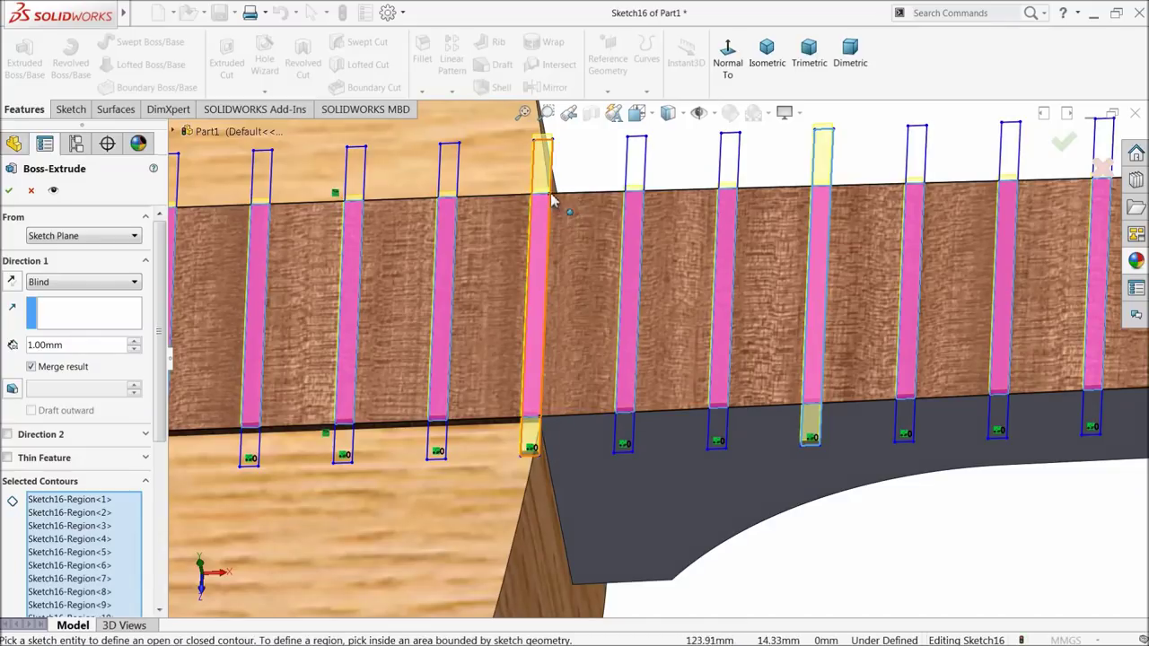
scroll(821, 508, "down", 3)
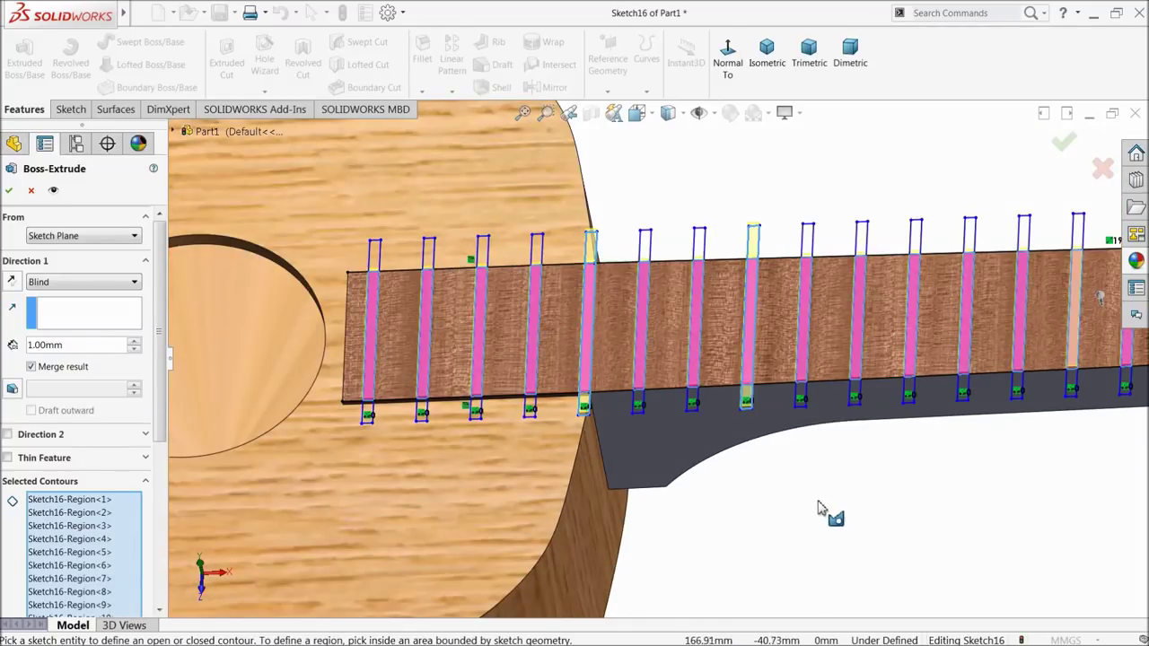
middle_click_drag(818, 507, 807, 492)
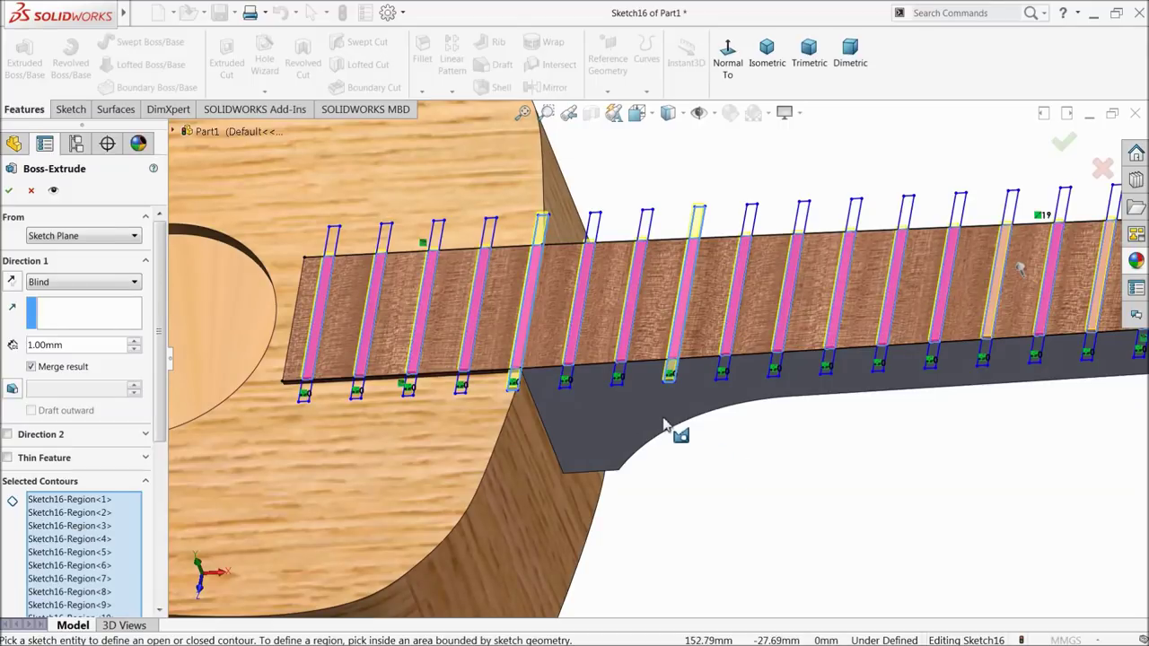
scroll(705, 398, "up", 2)
scroll(711, 398, "up", 2)
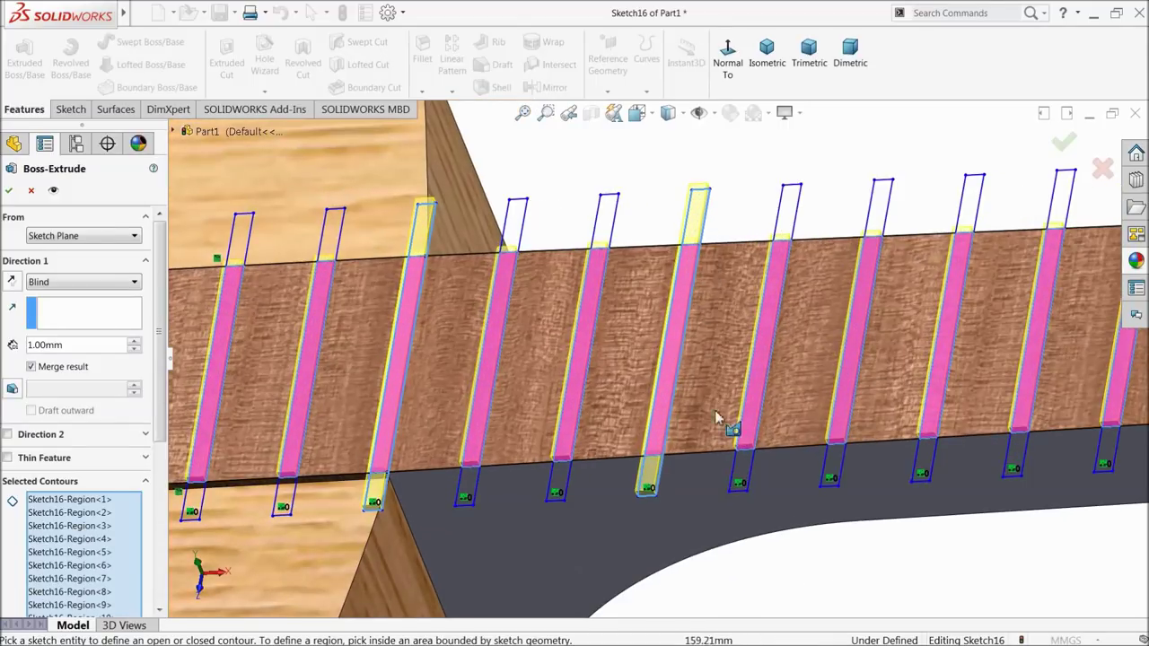
left_click(9, 190)
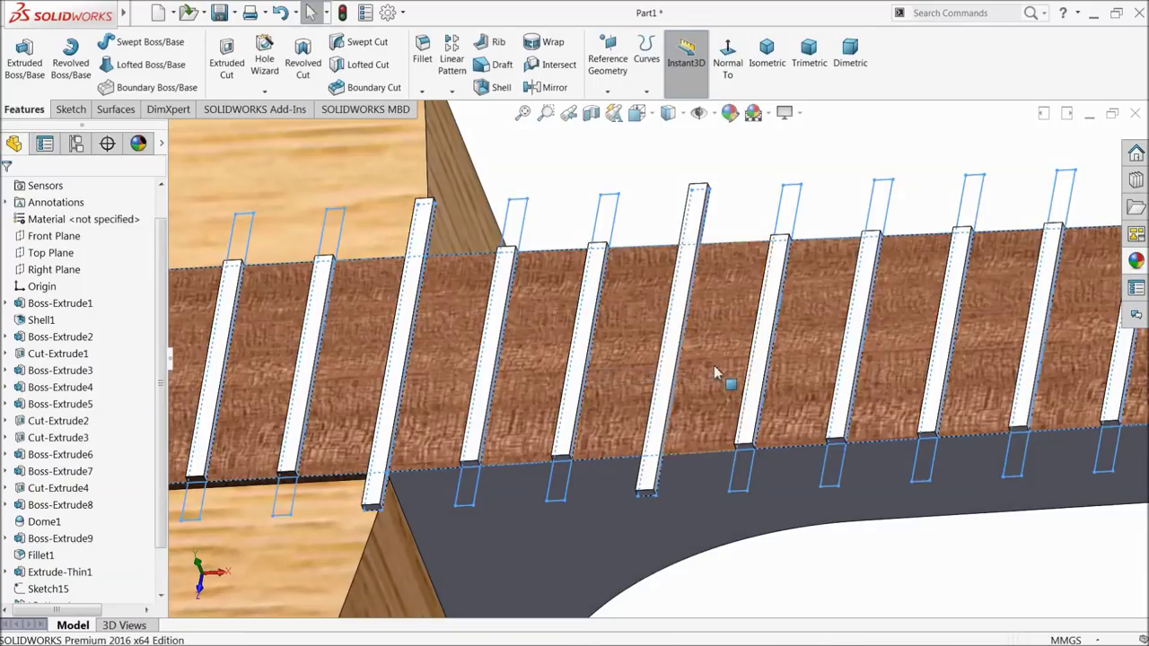
Step: Zoom and orbit around the new raised frets to inspect the fretboard
scroll(715, 372, "up", 3)
scroll(718, 373, "up", 2)
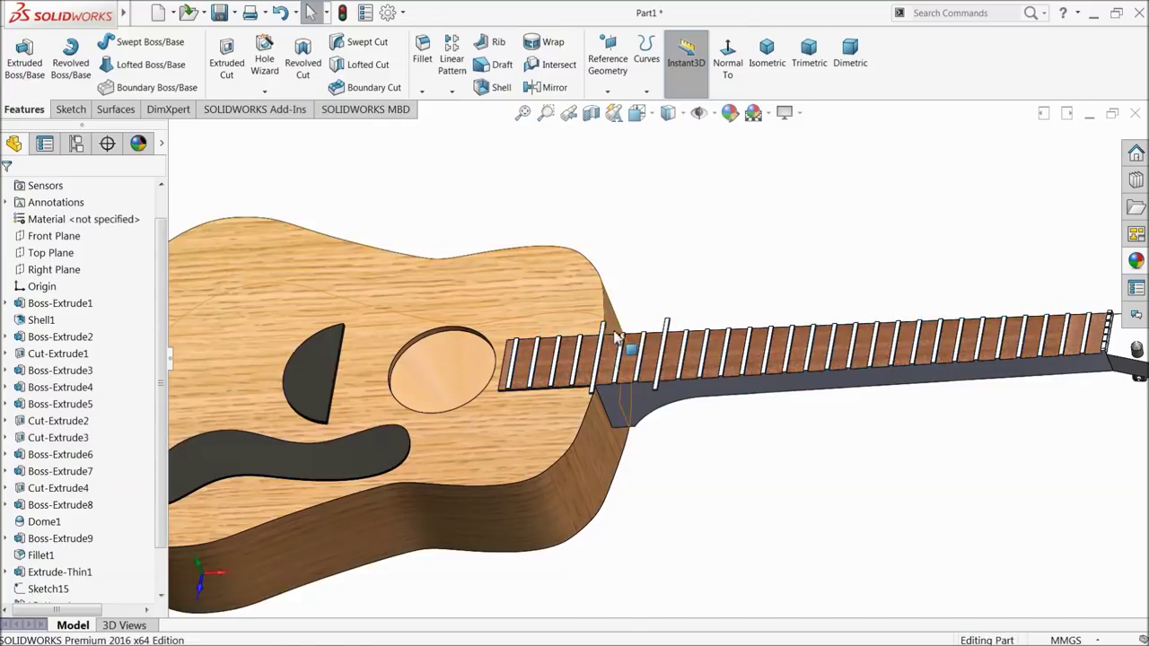
scroll(616, 337, "down", 2)
scroll(593, 328, "down", 3)
mouse_move(605, 333)
middle_mouse_down()
mouse_move(569, 365)
mouse_move(567, 422)
middle_mouse_up()
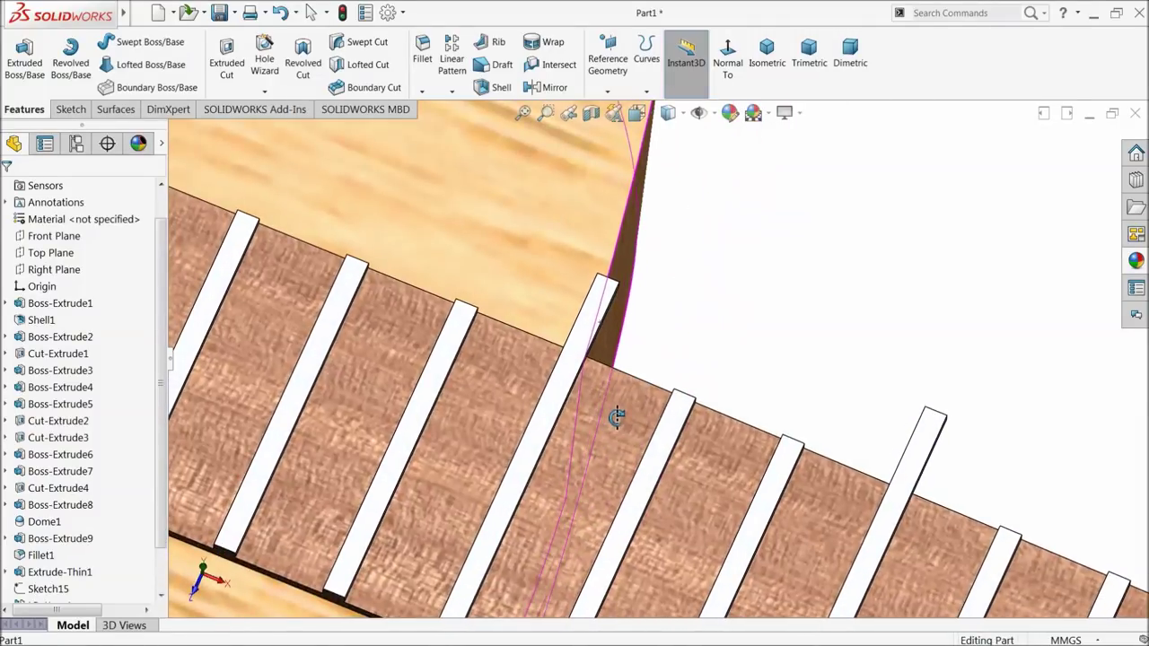
Step: Open Sketch17 on the fret face at the neck-body joint, viewed normal to it
middle_click_drag(567, 421, 589, 437)
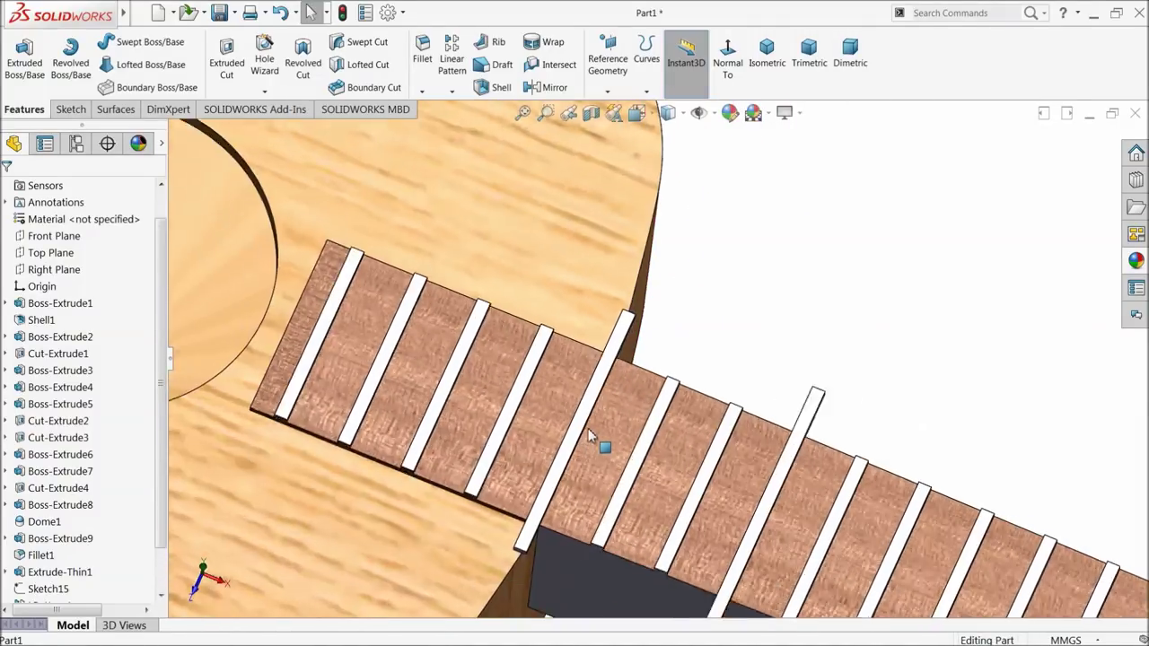
scroll(589, 437, "down", 2)
scroll(579, 453, "down", 1)
scroll(529, 511, "down", 2)
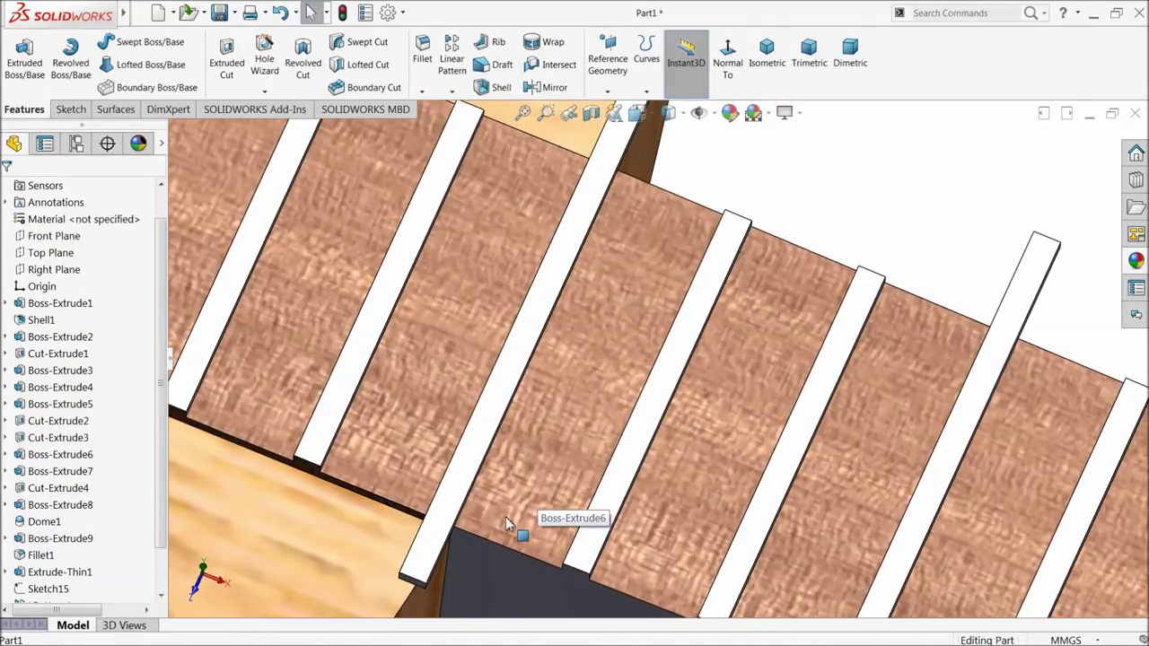
scroll(613, 375, "up", 1)
left_click(567, 352)
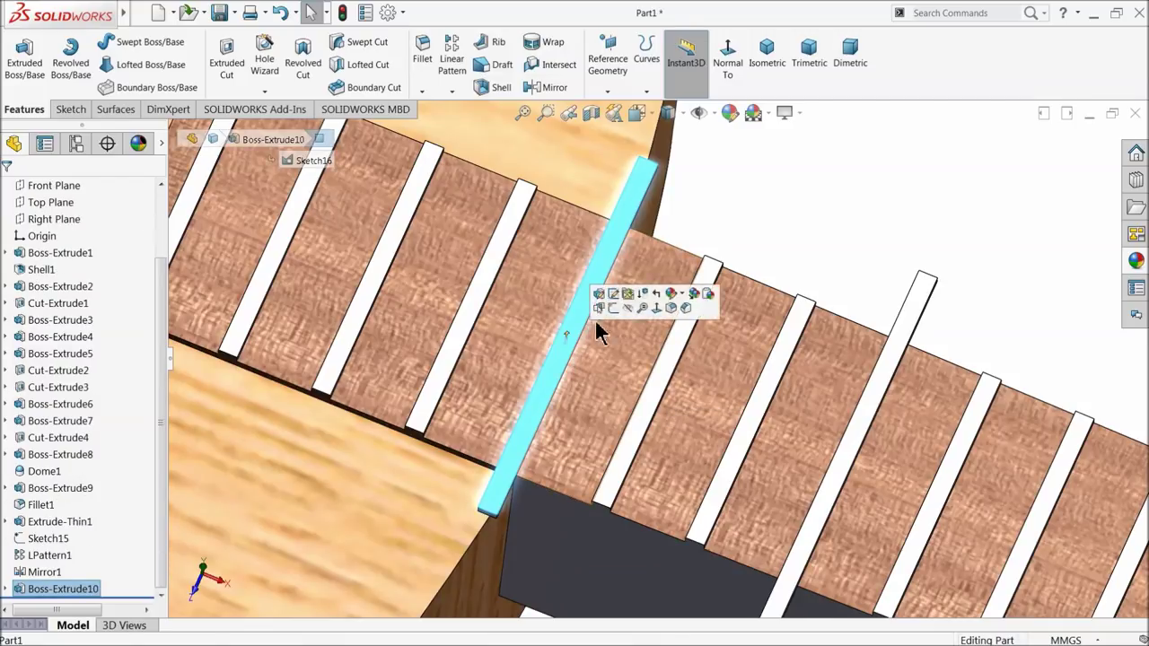
left_click(618, 302)
left_click(664, 79)
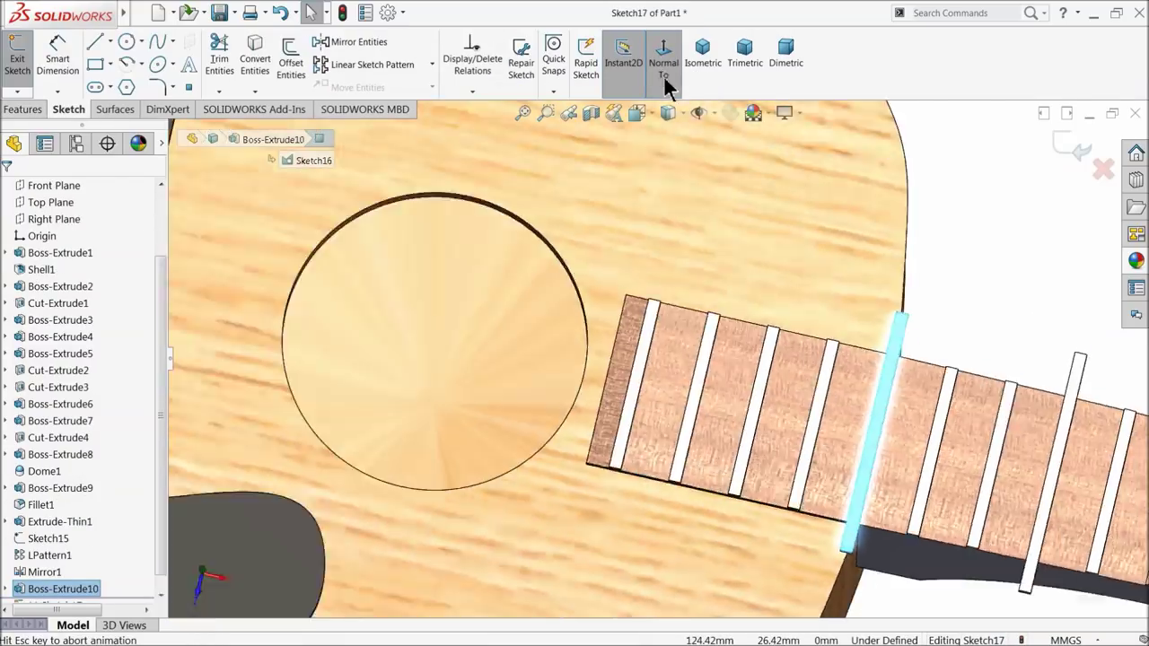
Step: Convert the fret face's edges into Sketch17
scroll(866, 388, "down", 3)
scroll(651, 368, "down", 3)
scroll(664, 351, "down", 2)
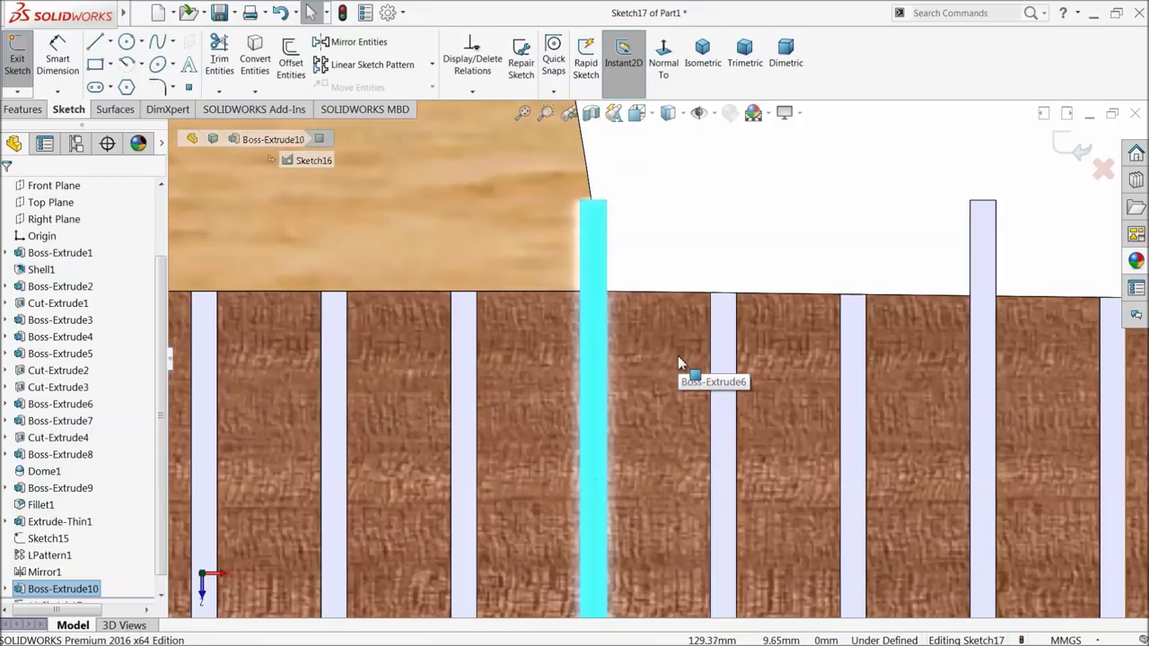
scroll(635, 333, "down", 2)
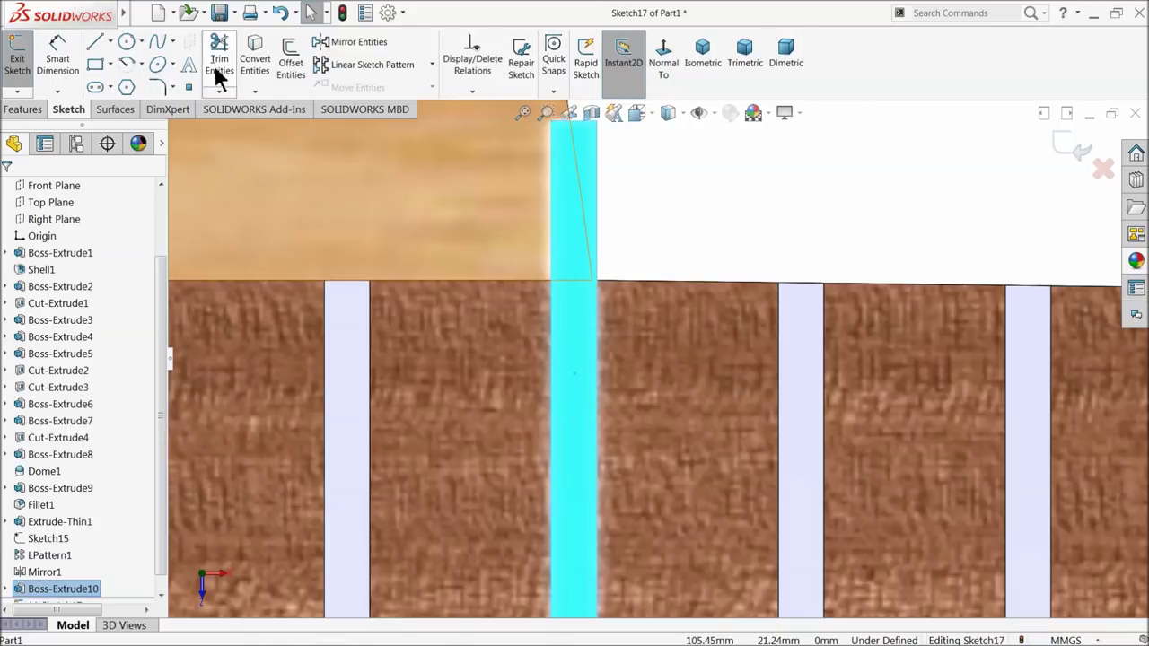
left_click(256, 57)
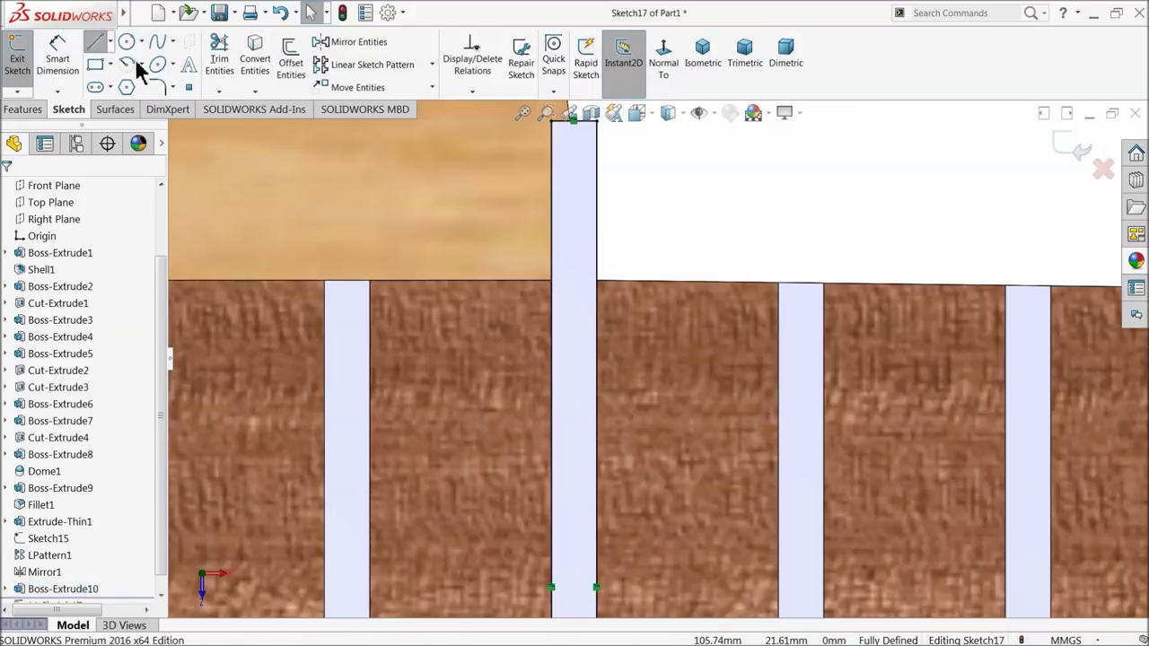
Step: Draw lines across the first strip's top and lower ends at the fretboard edges
left_click(100, 45)
scroll(574, 350, "down", 2)
scroll(532, 238, "down", 2)
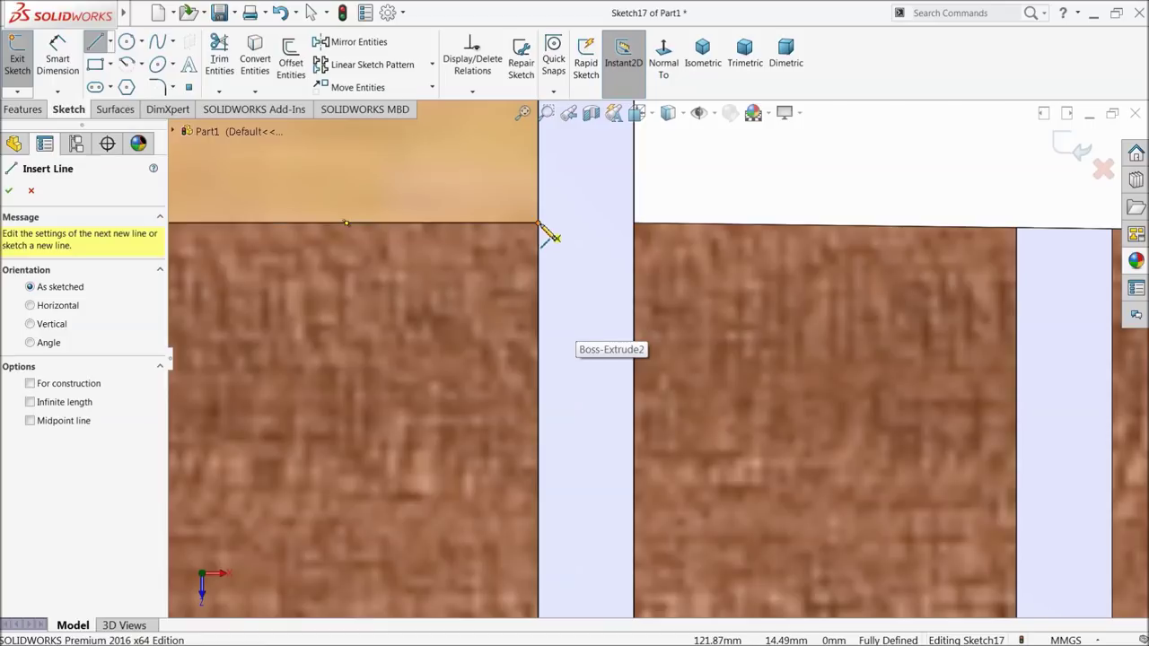
left_click(539, 223)
left_click(634, 224)
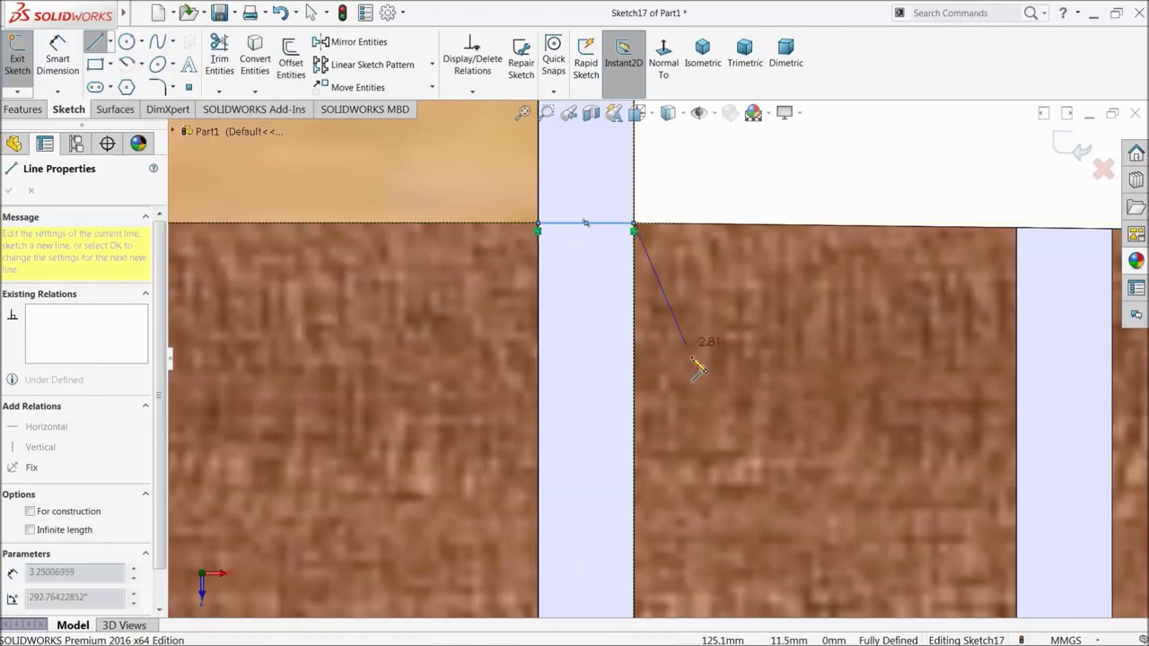
scroll(658, 363, "up", 3)
key("Escape")
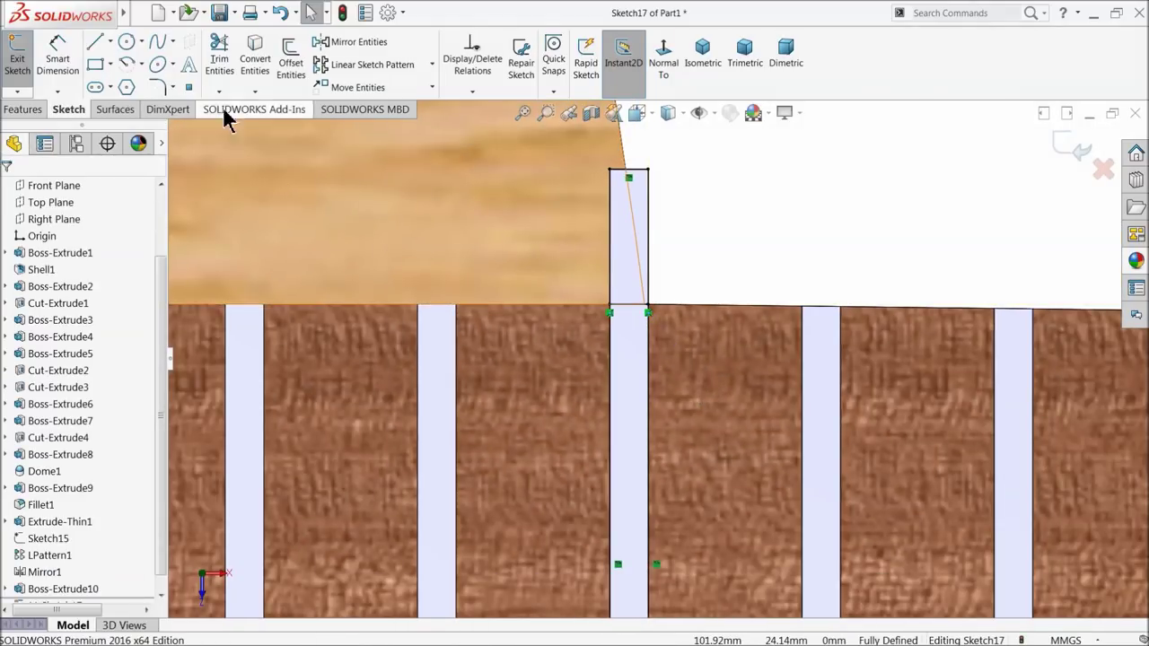
left_click(95, 43)
scroll(574, 350, "up", 4)
scroll(661, 410, "down", 3)
scroll(688, 493, "down", 2)
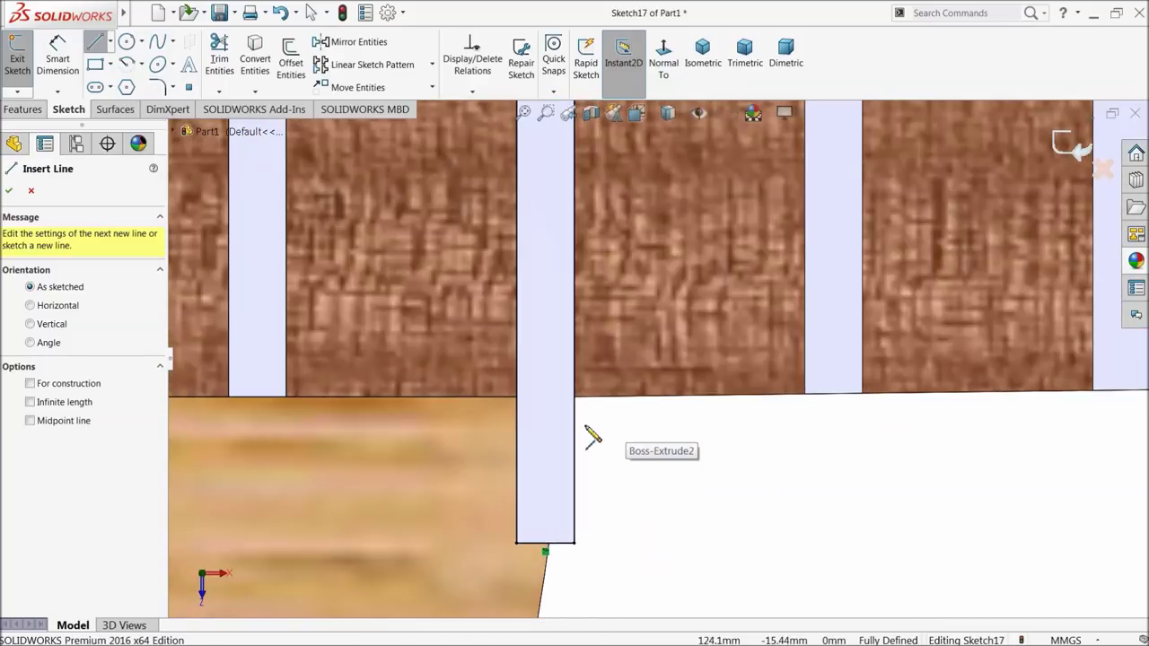
left_click(517, 398)
left_click(574, 396)
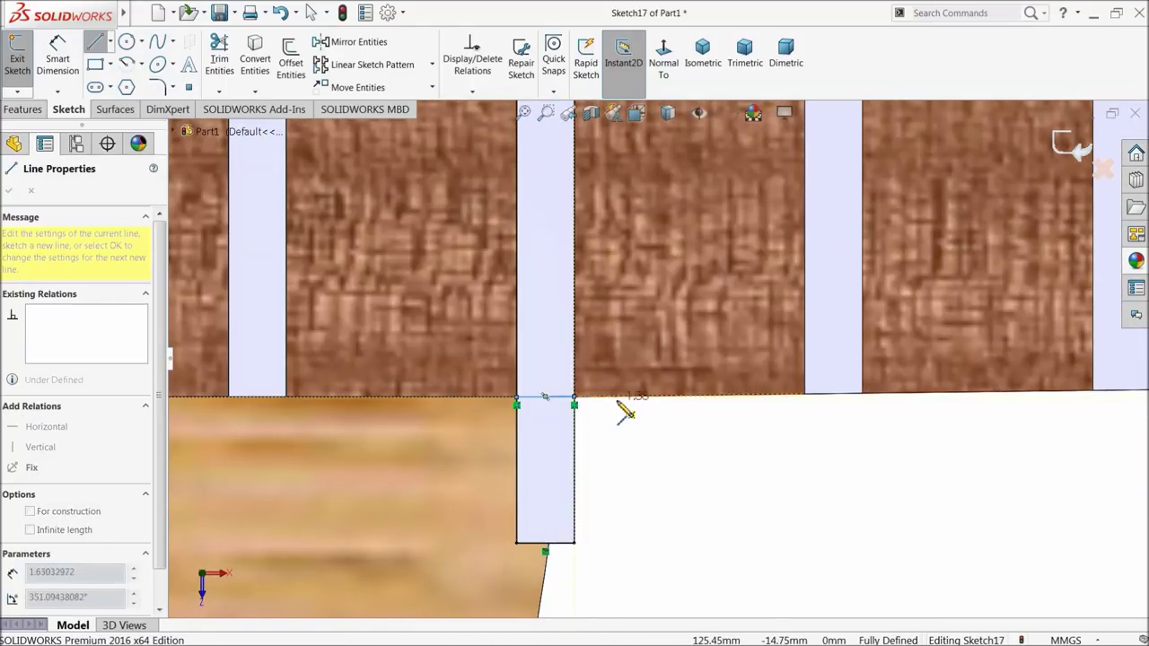
key("Escape")
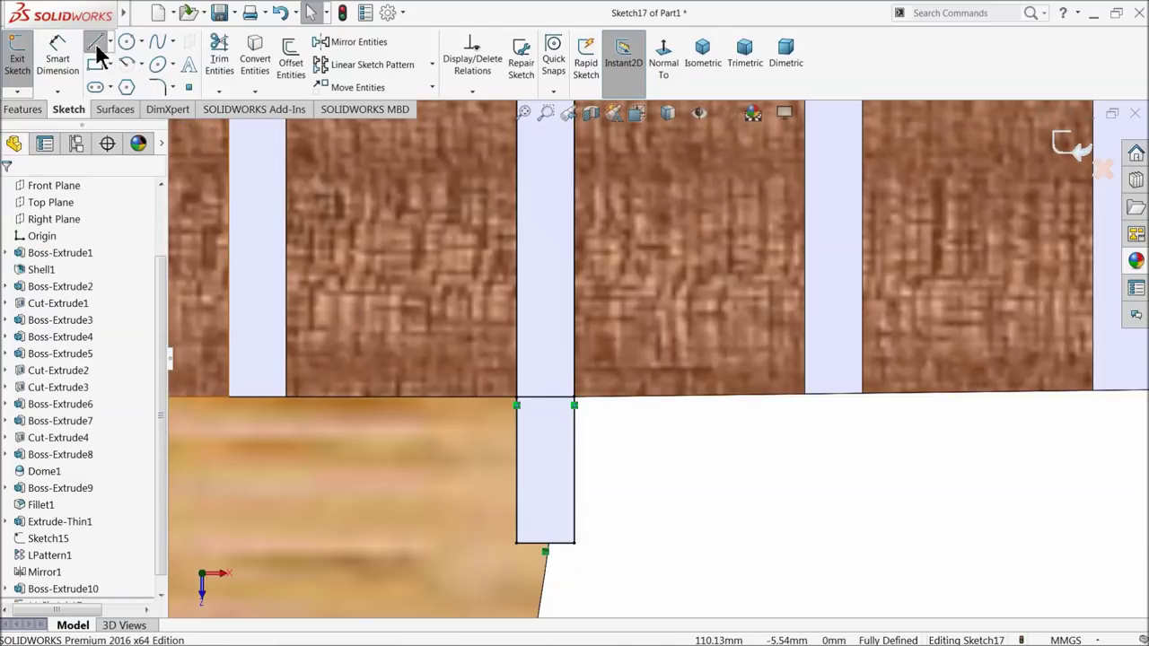
Step: Draw a line closing the second strip along the fretboard edge
left_click(97, 49)
scroll(826, 320, "up", 1)
scroll(826, 320, "up", 2)
scroll(987, 353, "down", 2)
scroll(829, 345, "down", 3)
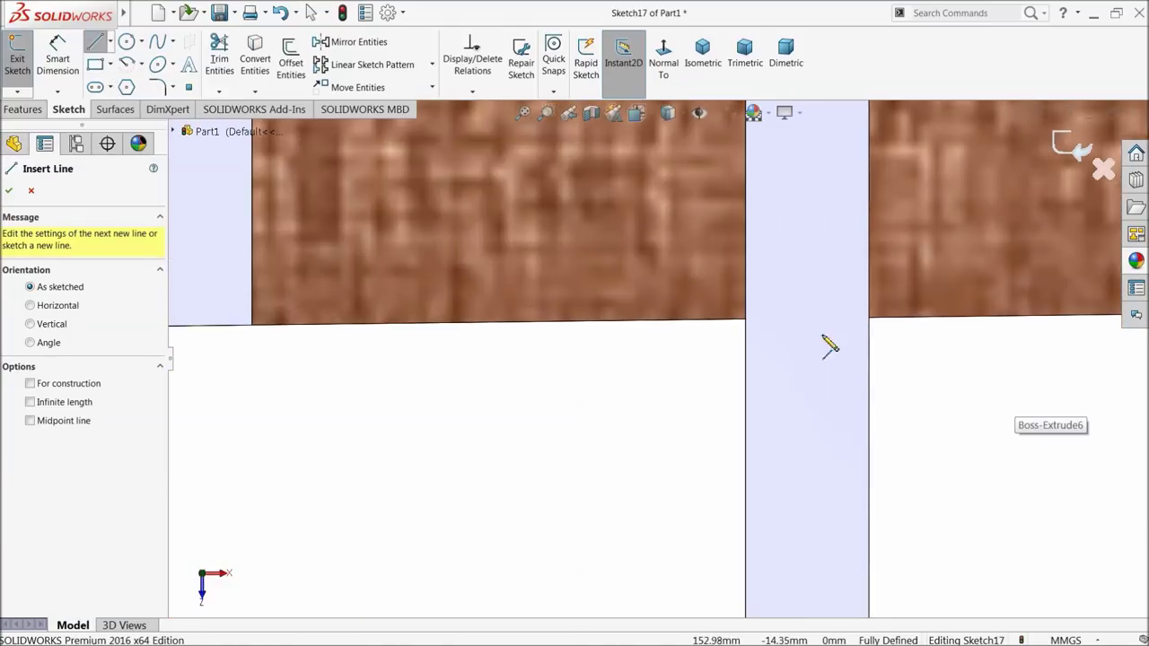
left_click(746, 319)
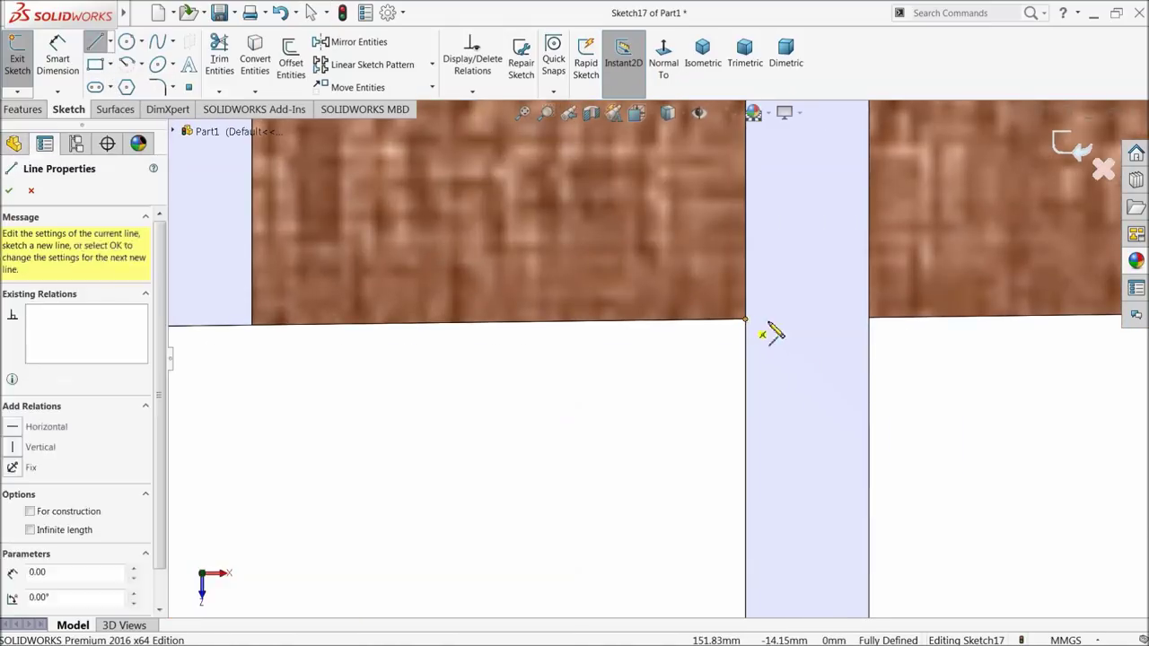
left_click(869, 317)
scroll(881, 395, "up", 1)
scroll(891, 431, "up", 1)
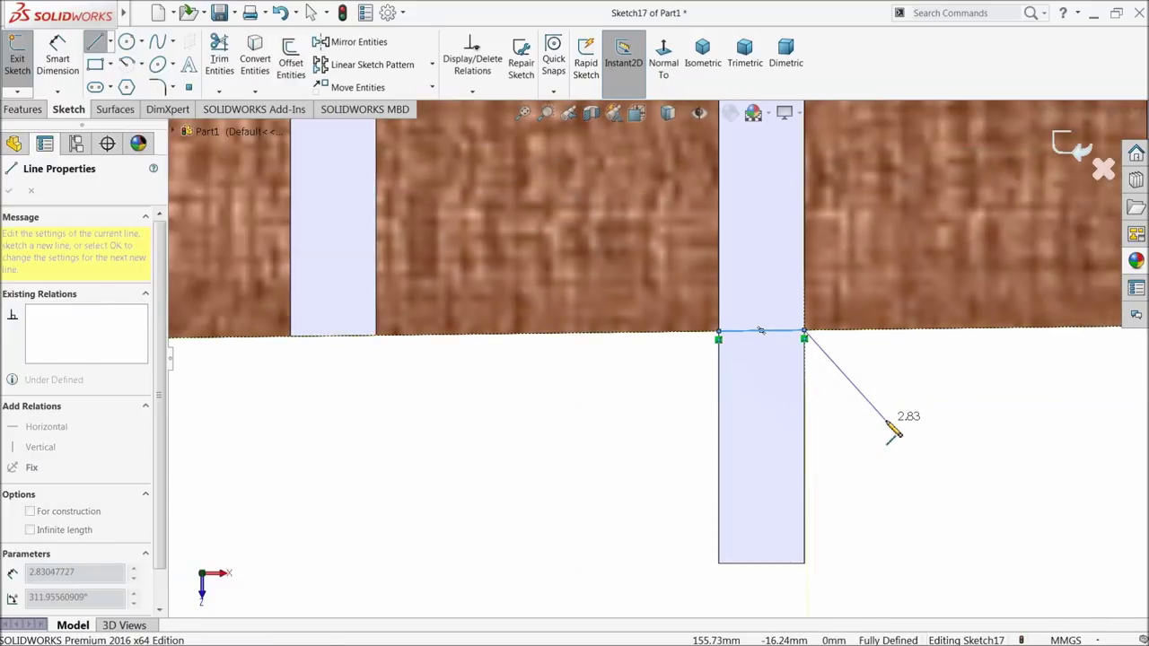
scroll(847, 363, "up", 1)
key("Escape")
scroll(790, 359, "up", 4)
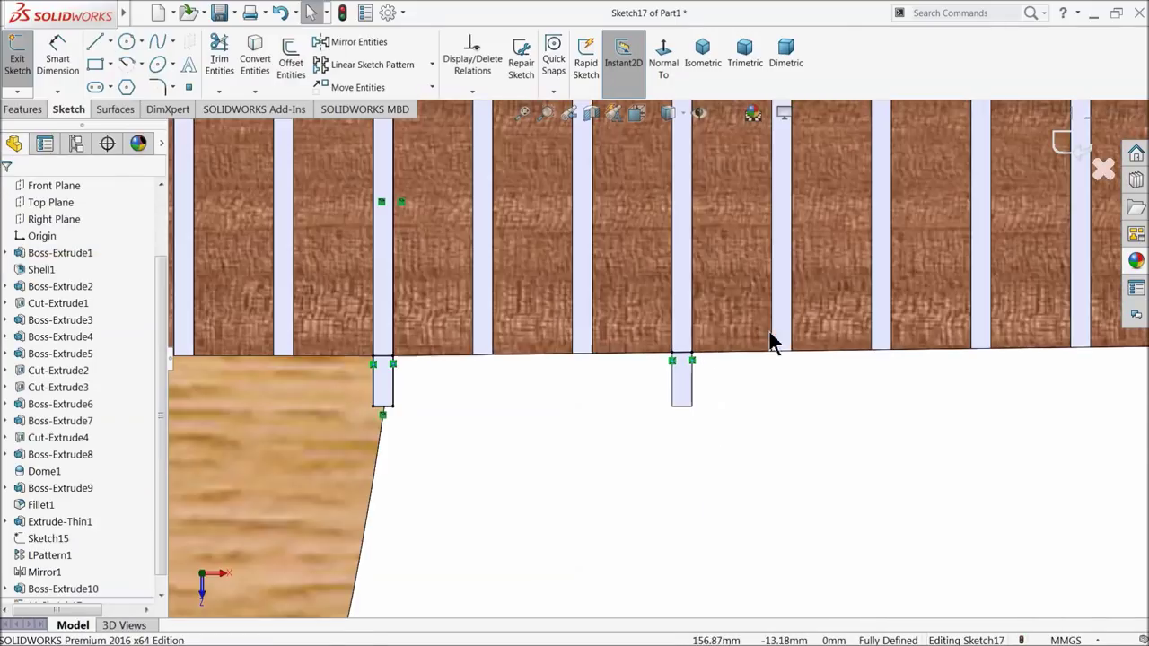
scroll(679, 337, "down", 3)
left_click(684, 332)
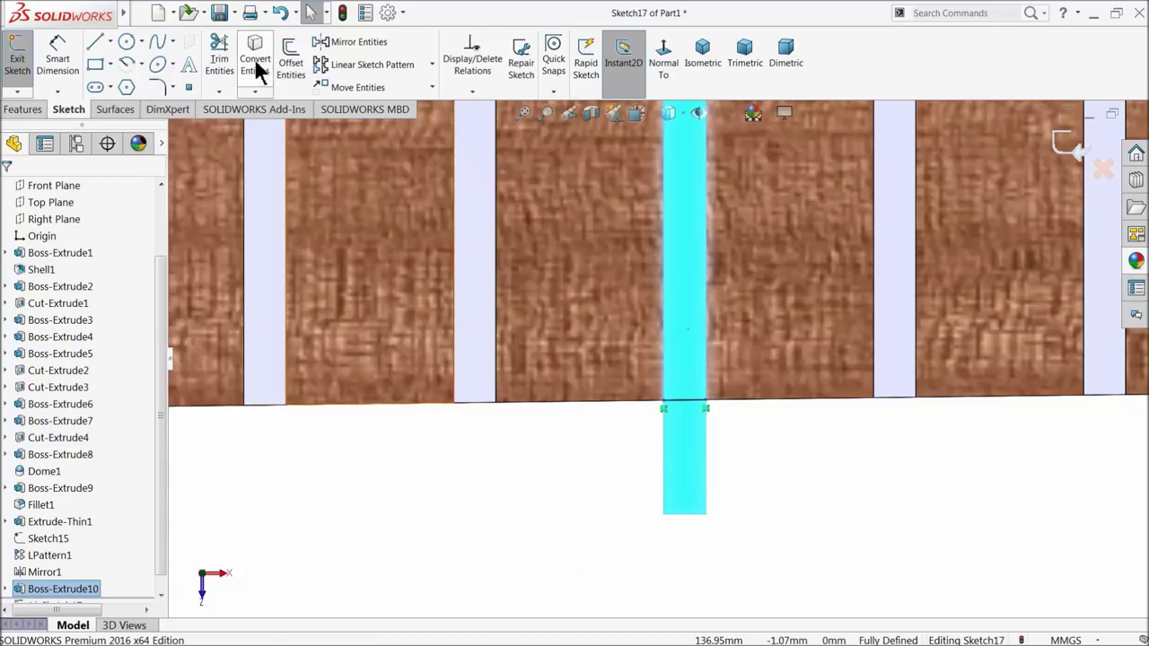
key("Escape")
Step: Draw one more line where the strip meets the fretboard edge and end the line chain
scroll(718, 294, "up", 2)
scroll(684, 236, "up", 1)
scroll(674, 225, "down", 2)
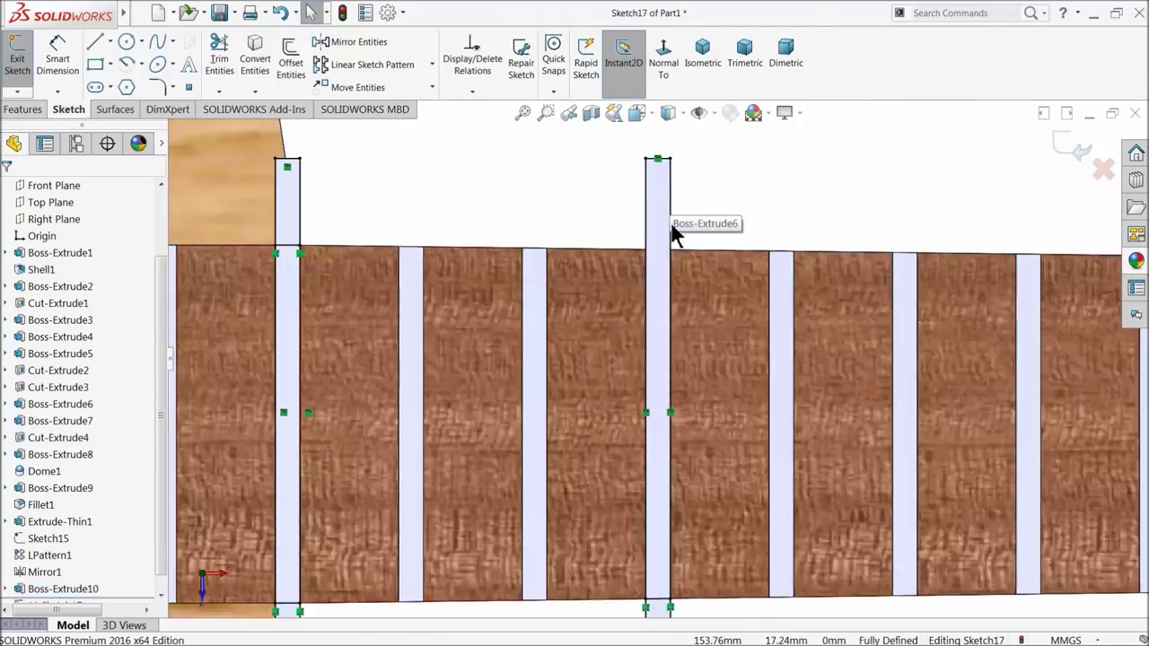
scroll(408, 243, "down", 3)
left_click(95, 41)
scroll(613, 337, "down", 2)
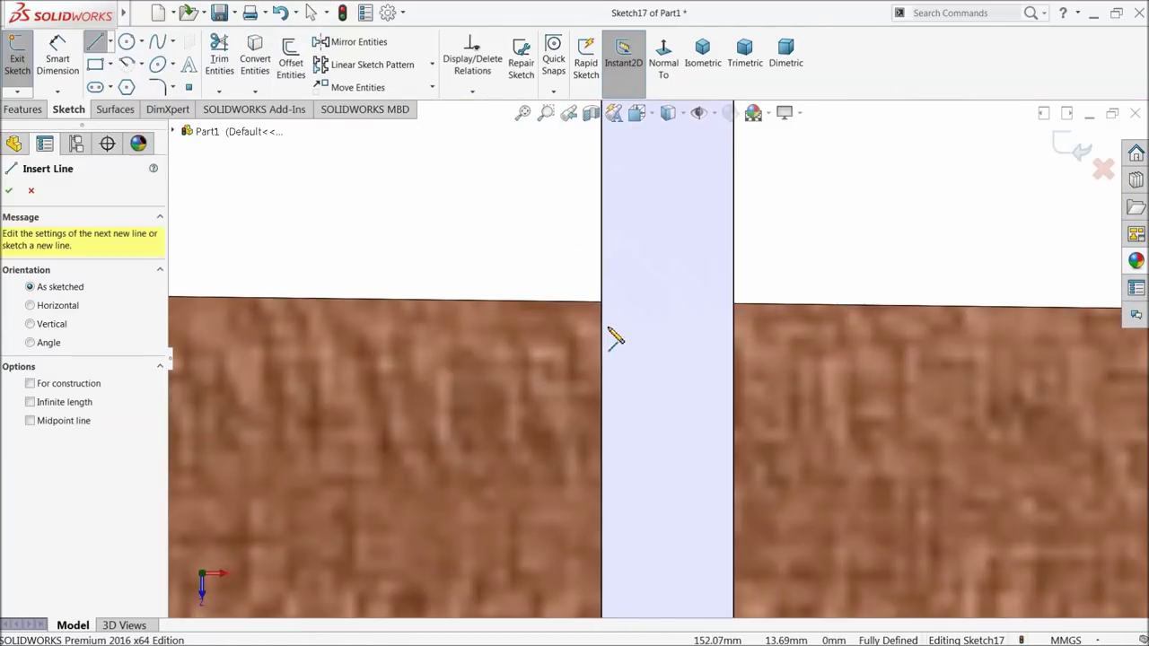
left_click(601, 305)
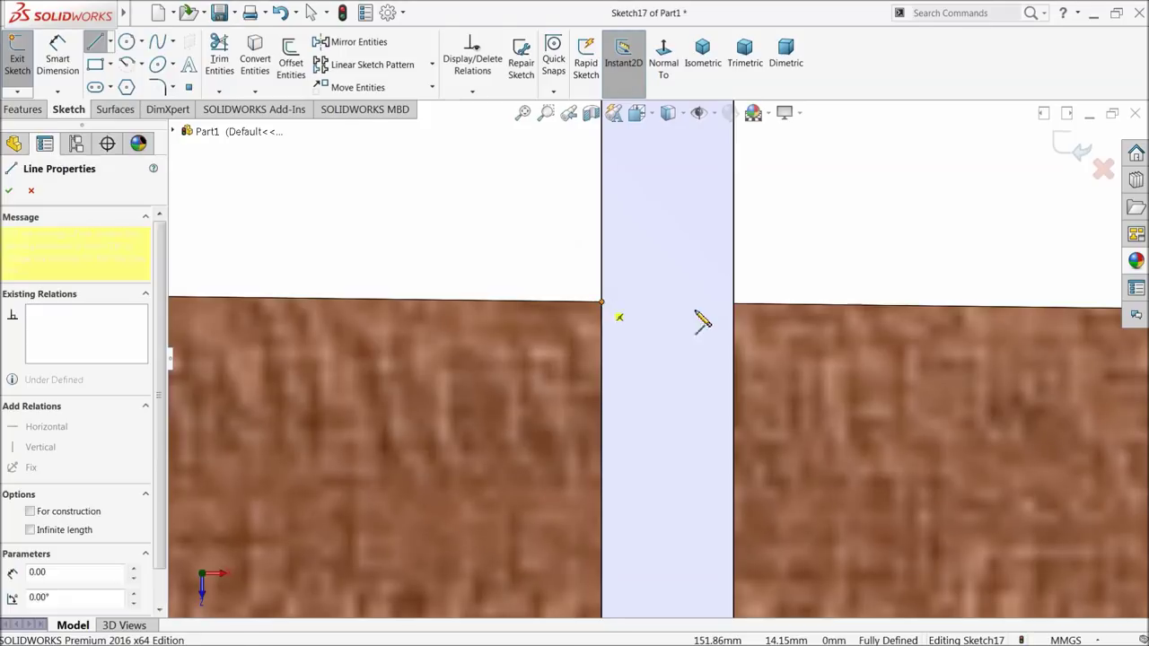
left_click(734, 305)
right_click(758, 262)
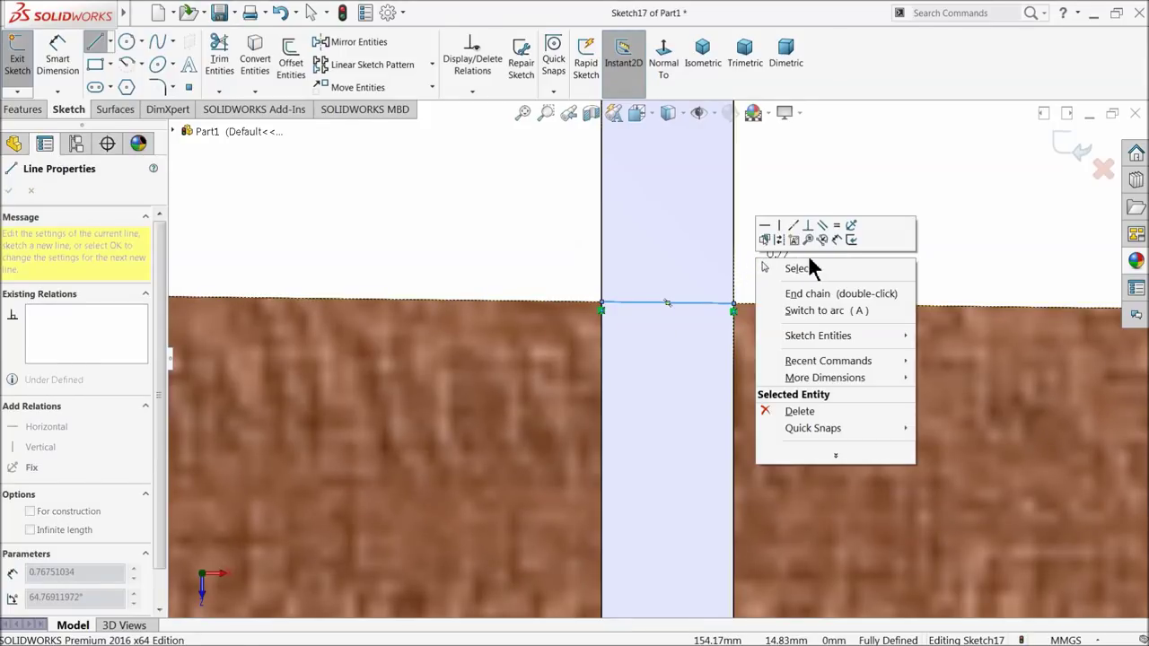
left_click(803, 269)
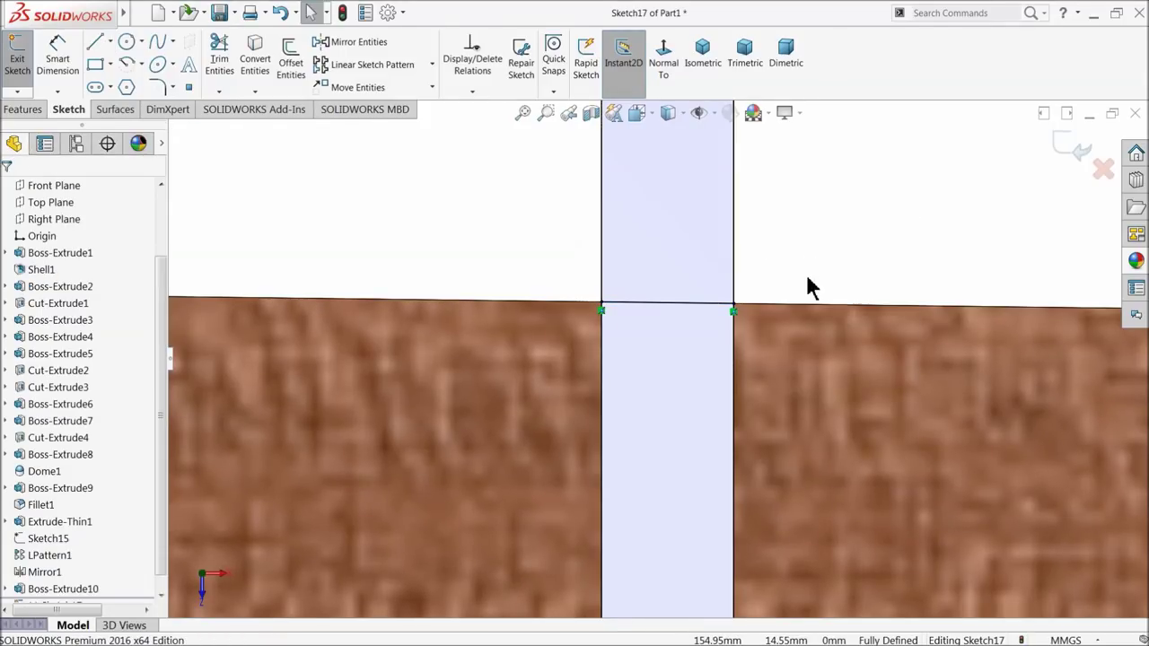
left_click(22, 112)
left_click(231, 63)
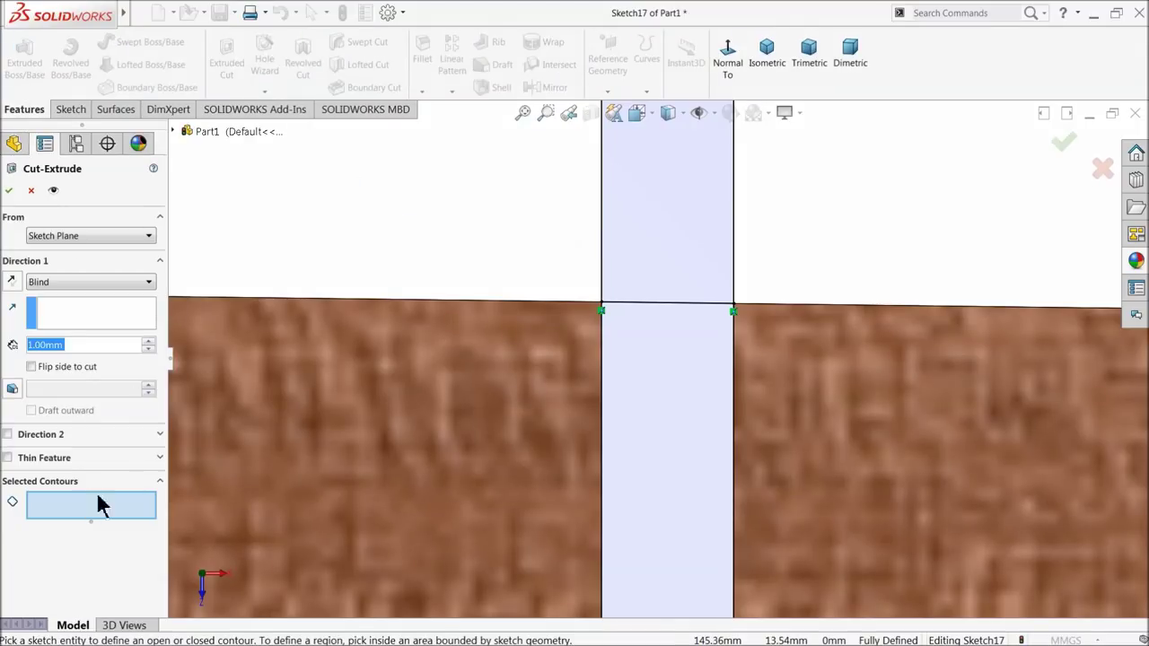
Step: Pick the four Sketch17 slot regions as contours and apply the 1.00 mm blind cut
left_click(661, 220)
scroll(709, 287, "up", 3)
scroll(709, 350, "up", 3)
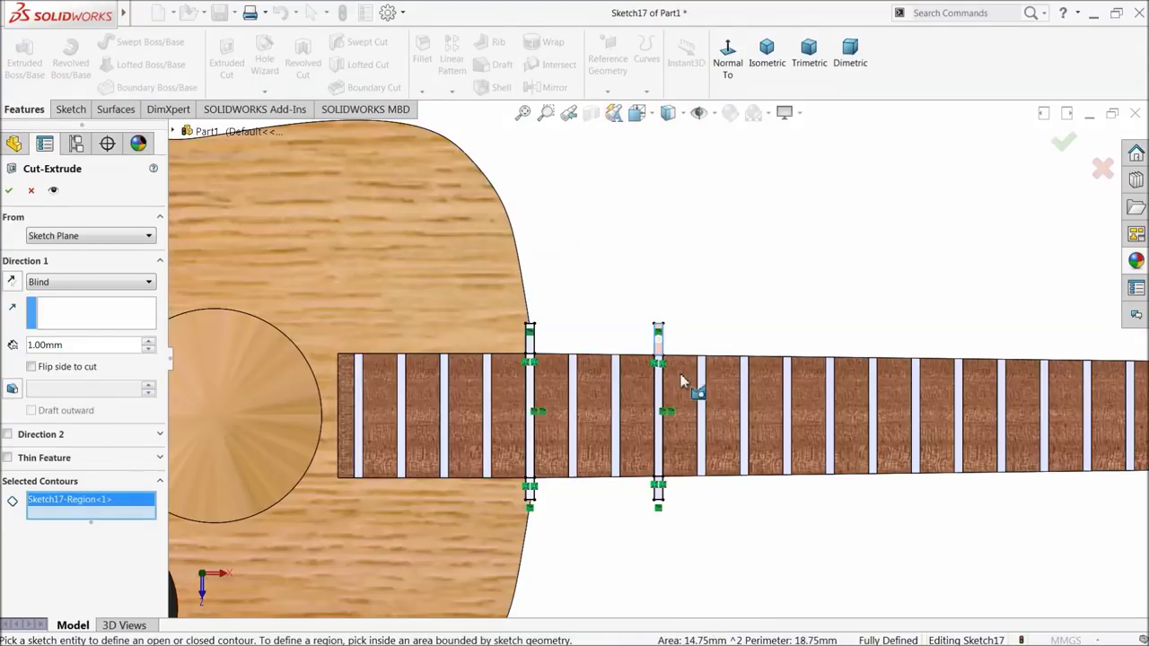
scroll(678, 508, "down", 3)
left_click(718, 507)
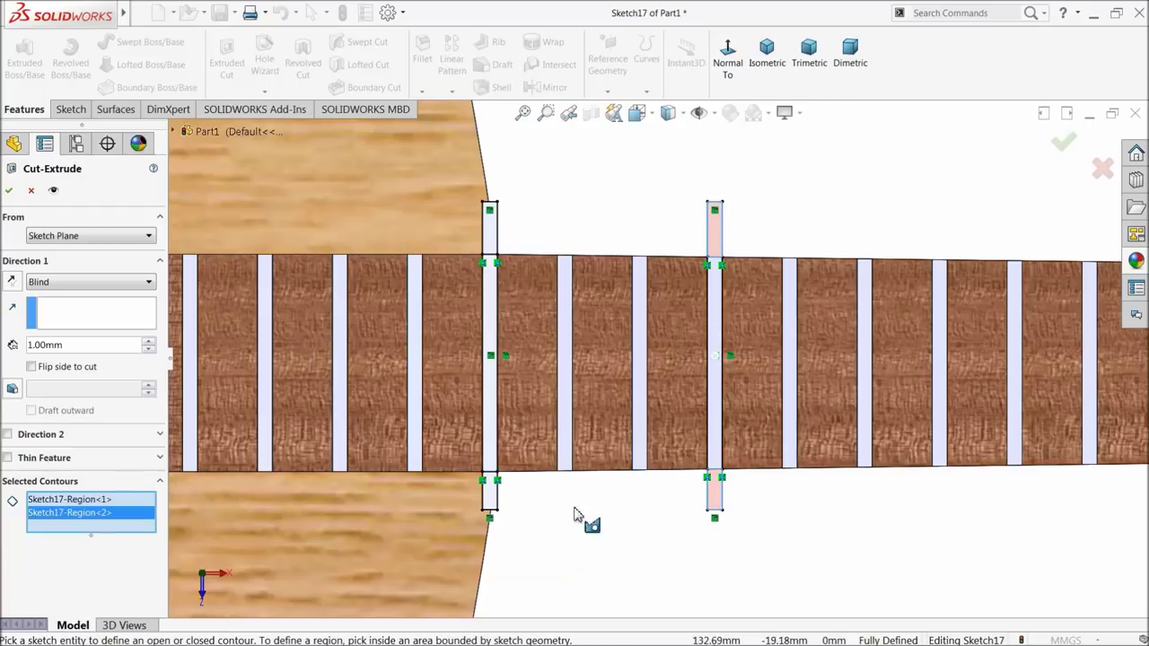
left_click(490, 495)
left_click(490, 238)
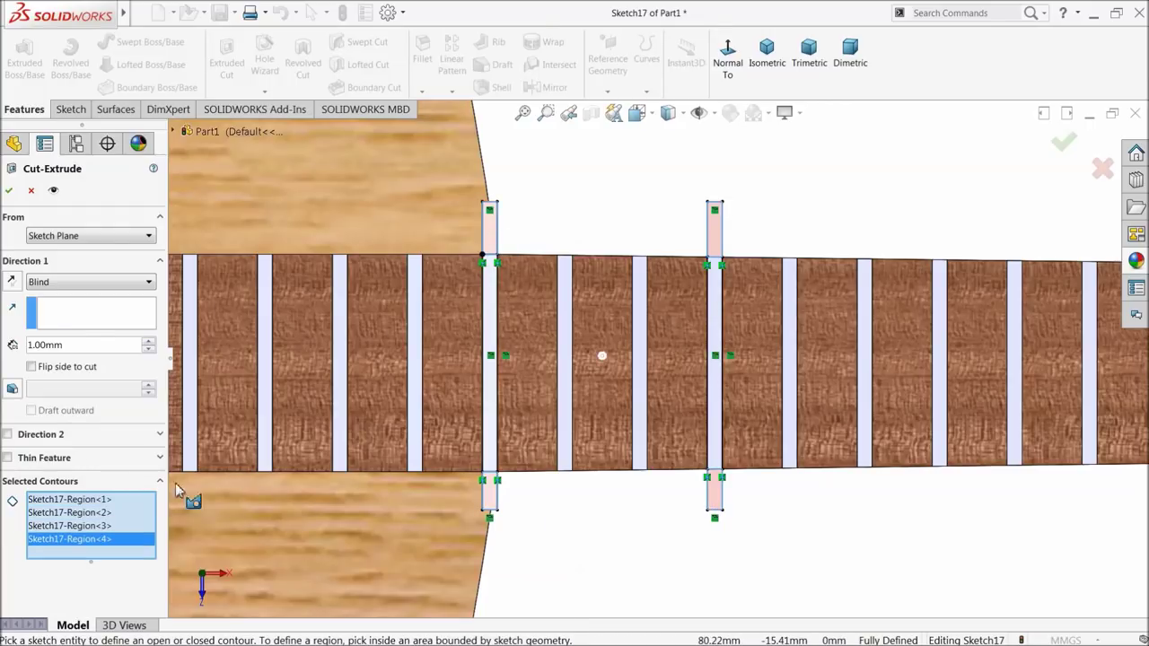
left_click(8, 191)
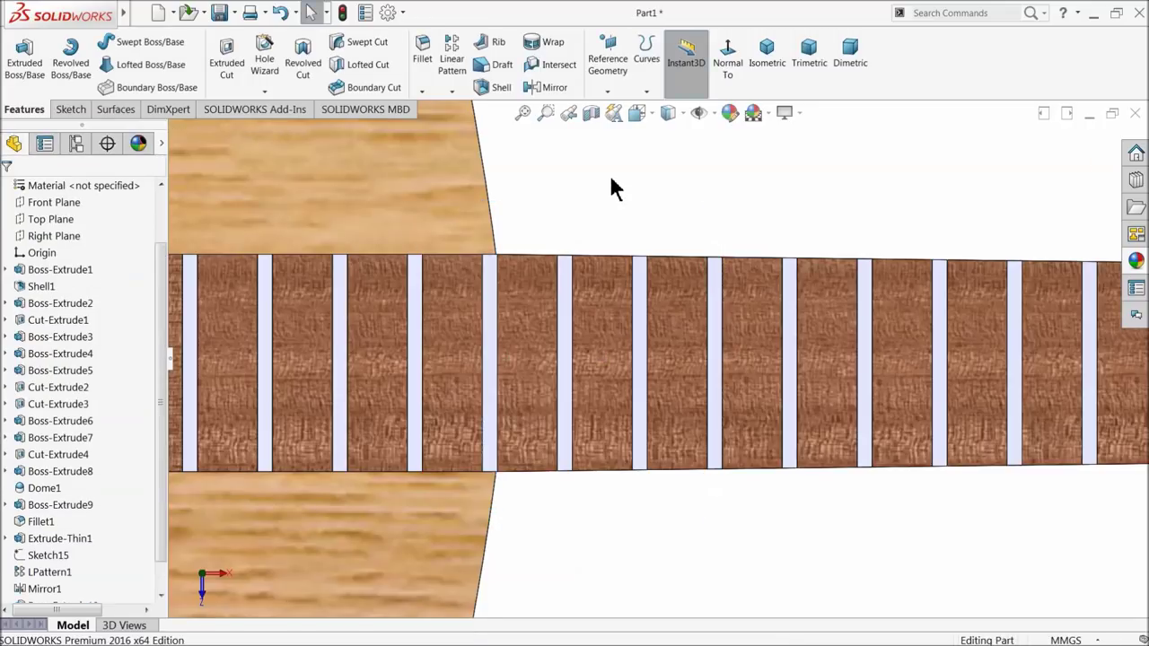
Step: Orbit to the neck and select Cut-Extrude5 together with Boss-Extrude10 in the tree
scroll(723, 444, "up", 2)
scroll(718, 464, "up", 2)
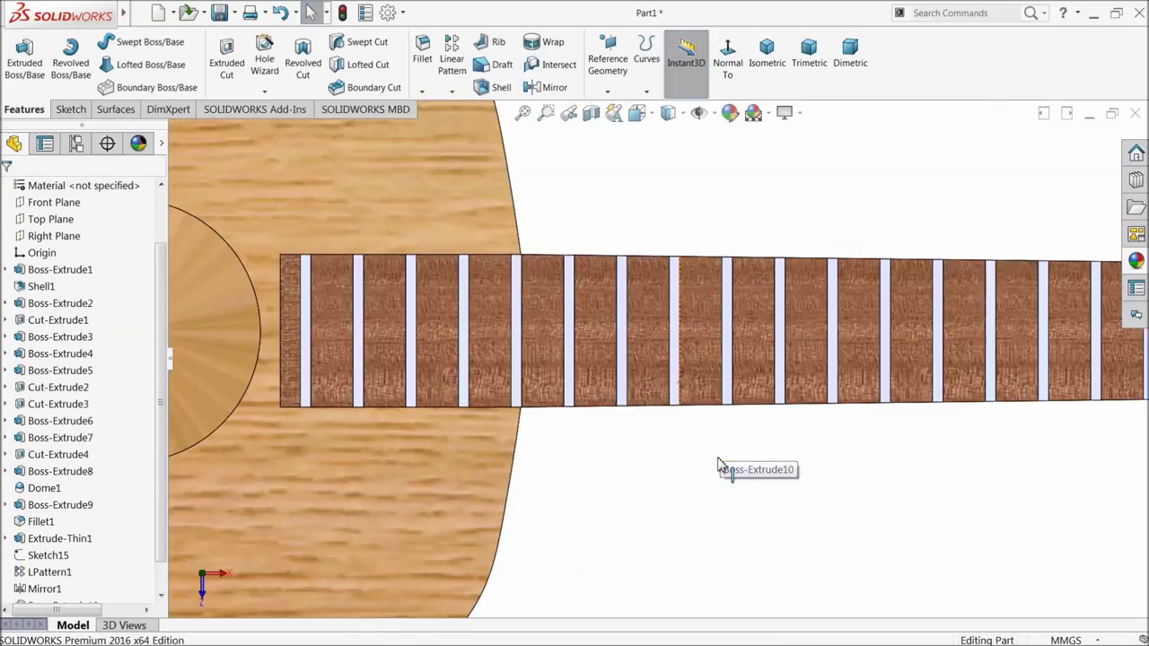
scroll(718, 467, "up", 2)
middle_click_drag(718, 494, 685, 311)
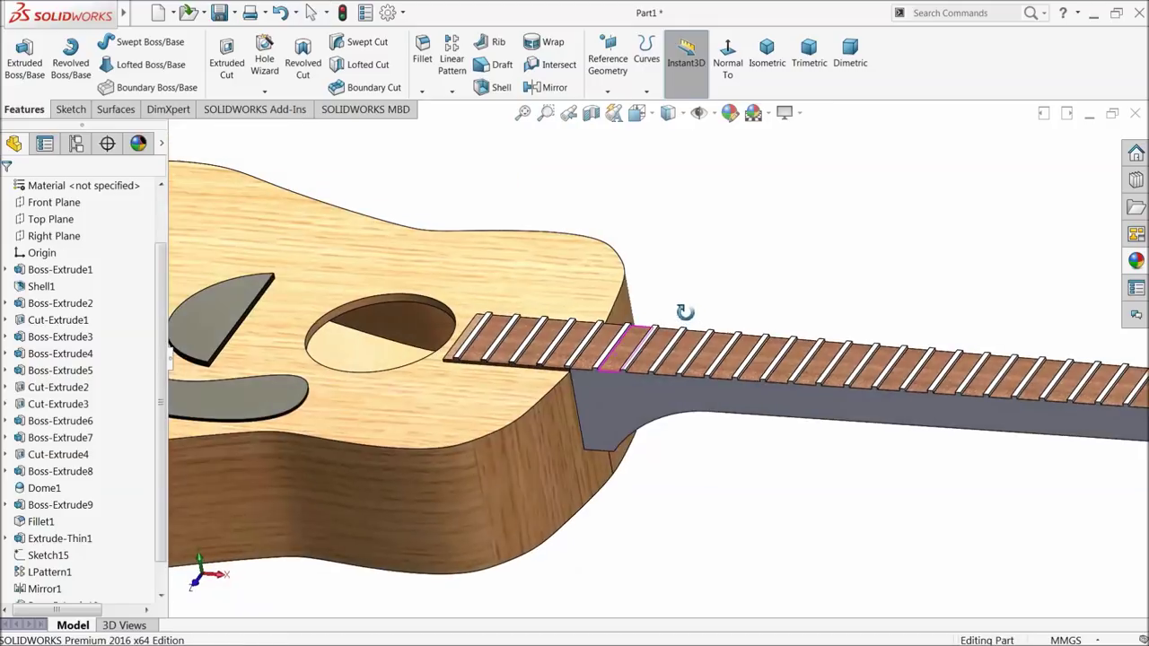
scroll(708, 400, "up", 3)
scroll(802, 422, "down", 3)
middle_click_drag(802, 423, 782, 423)
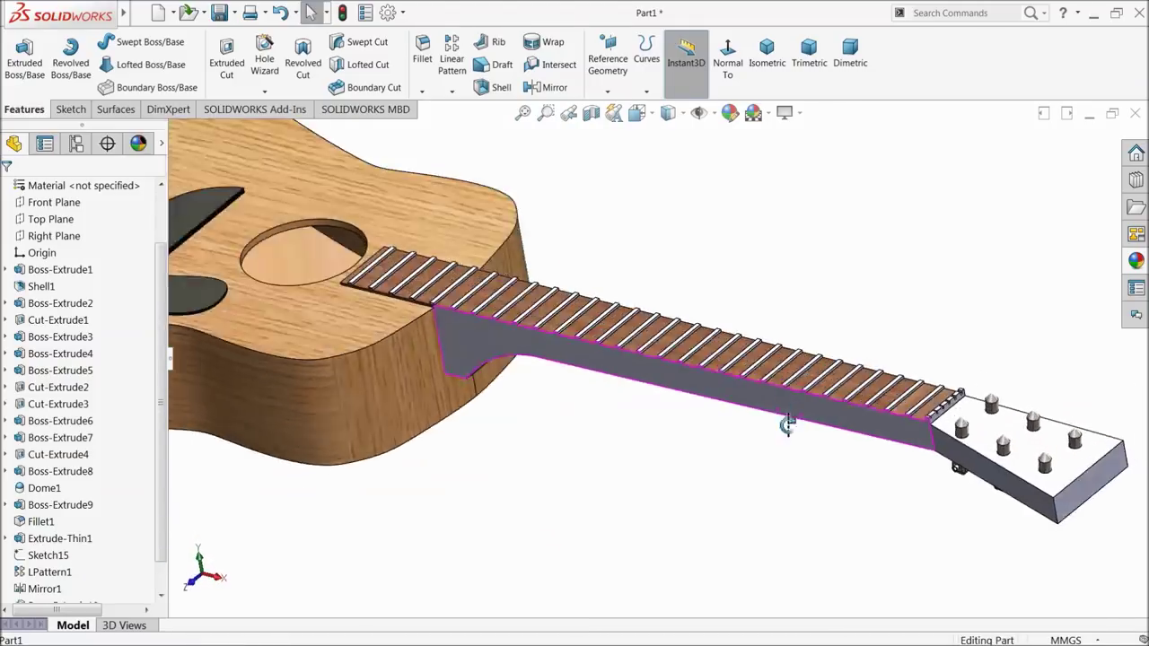
scroll(816, 436, "down", 2)
scroll(159, 538, "down", 2)
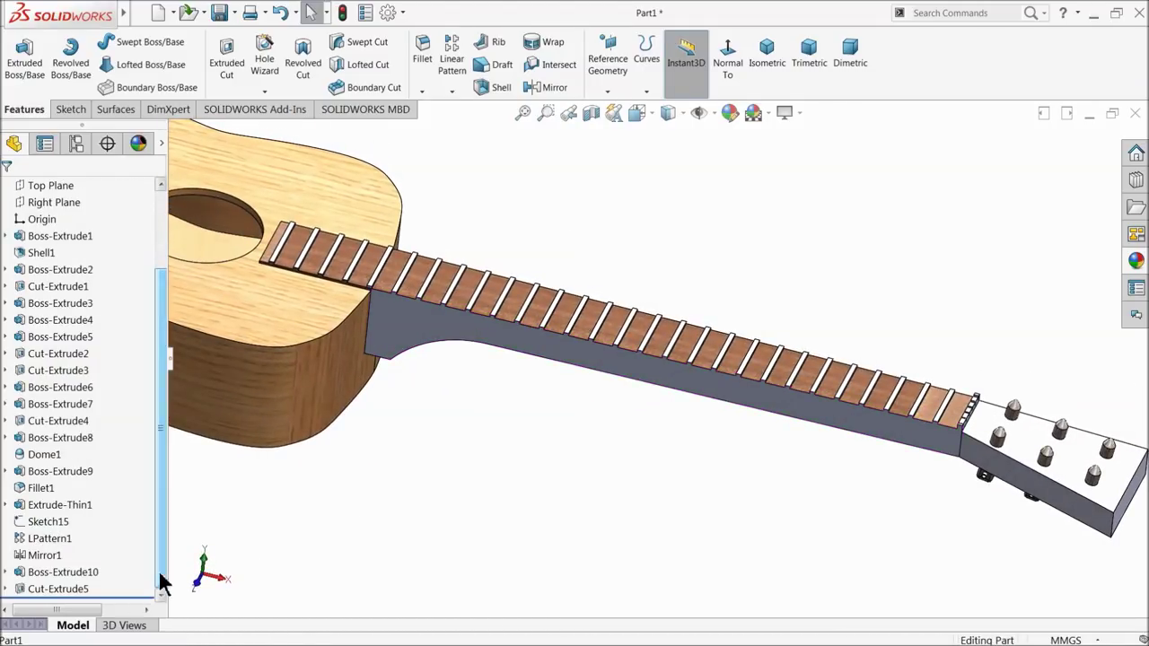
left_click(40, 593)
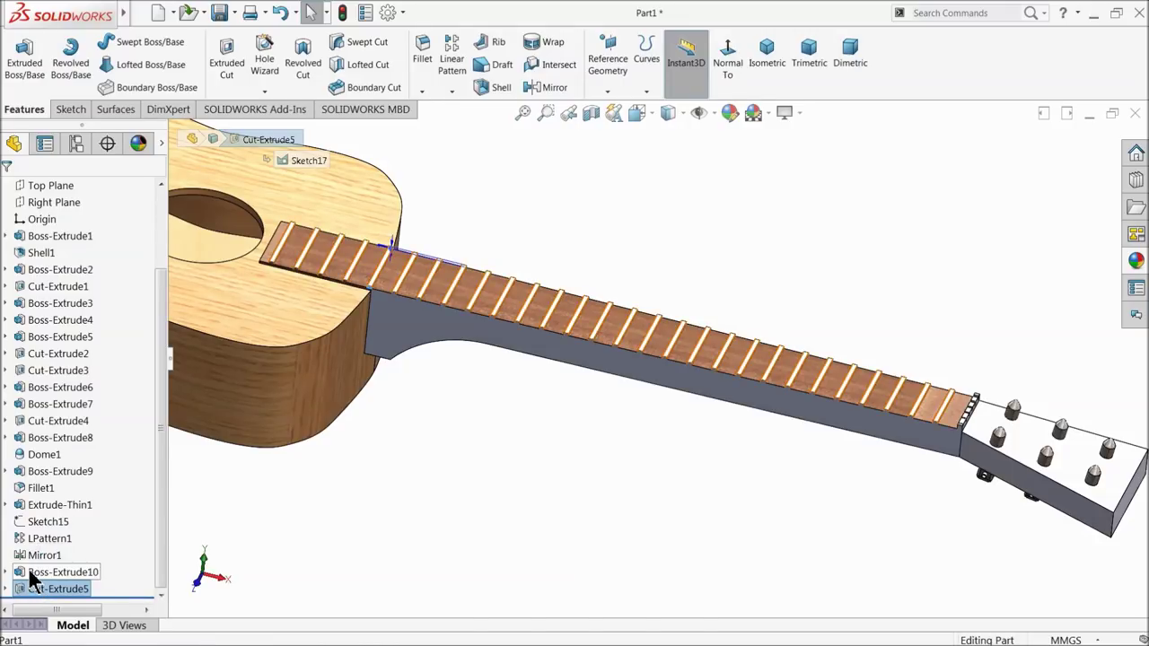
left_click(31, 572, "ctrl")
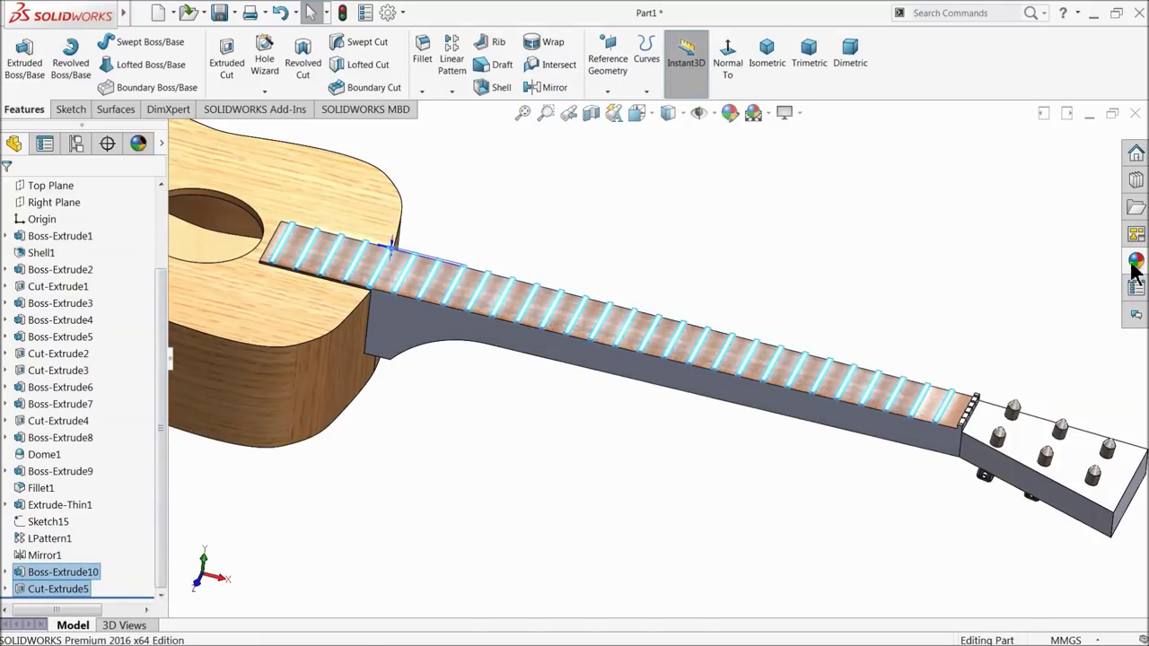
Step: Apply the Metal > Steel satin finish stainless steel appearance to the frets
left_click(1133, 263)
scroll(1014, 233, "up", 5)
scroll(1005, 220, "up", 5)
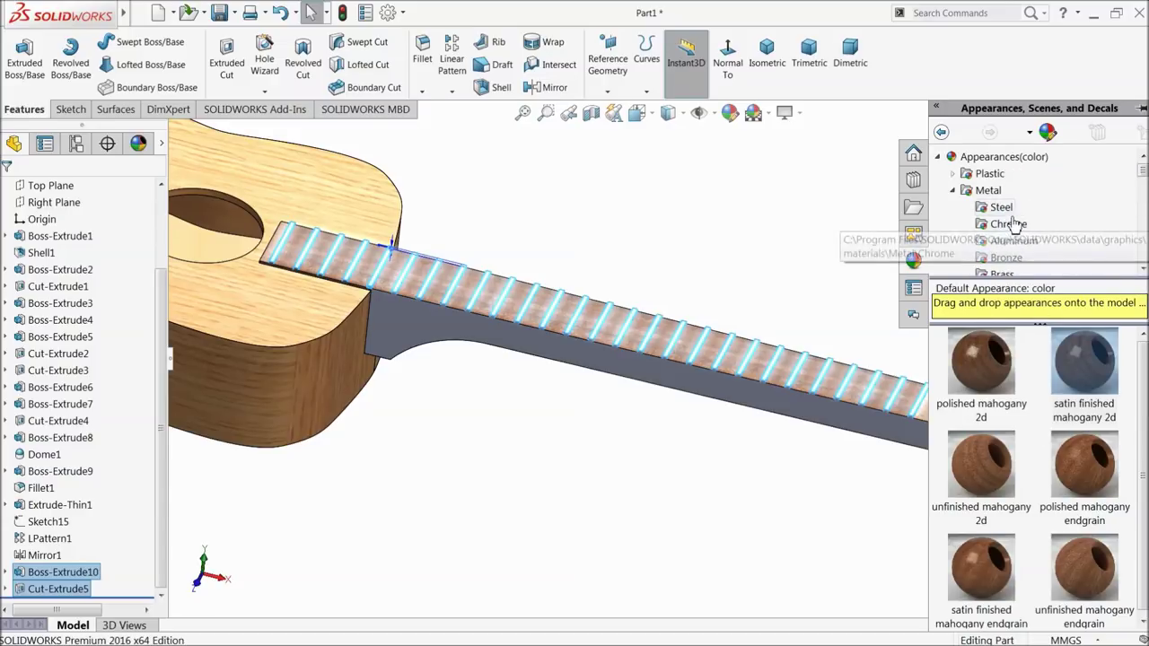
left_click(1001, 208)
left_click(996, 482)
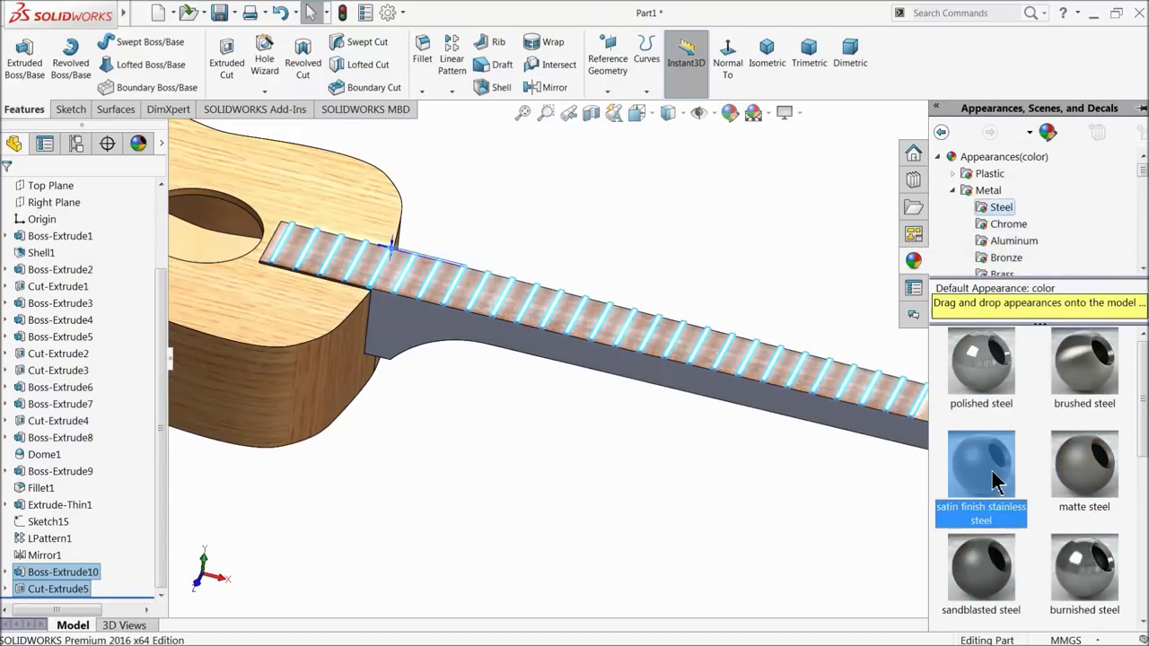
Step: Zoom in on the guitar top and select the D-shaped face
scroll(744, 269, "up", 3)
scroll(512, 329, "down", 5)
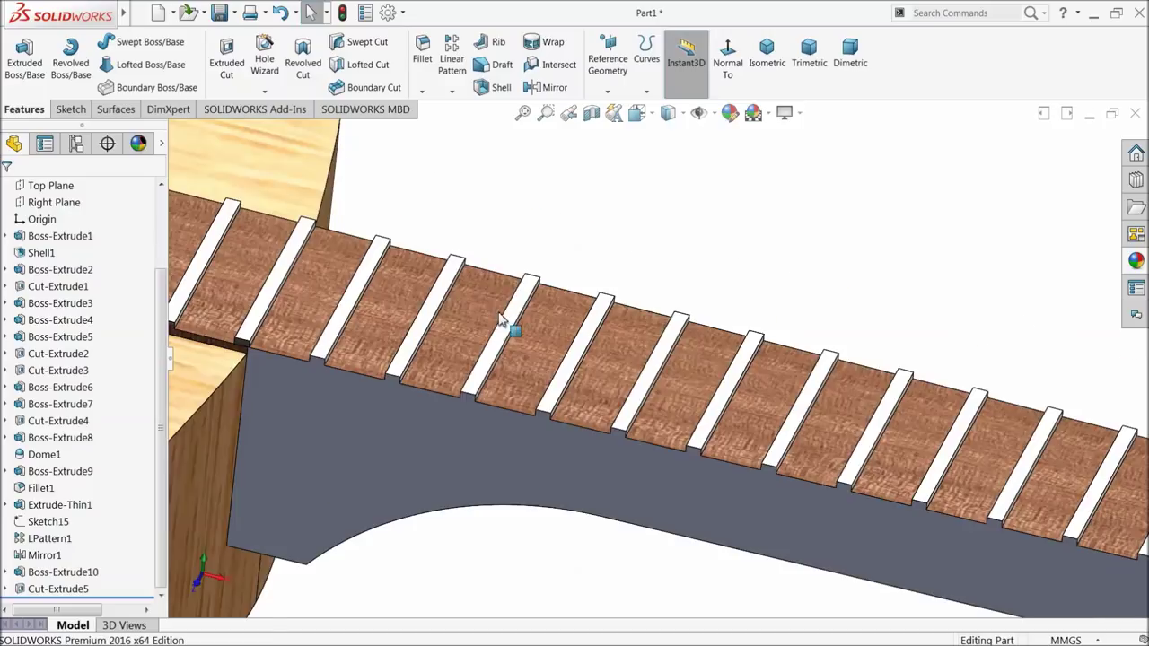
scroll(562, 441, "down", 4)
scroll(513, 417, "down", 2)
scroll(513, 417, "up", 2)
scroll(526, 423, "up", 2)
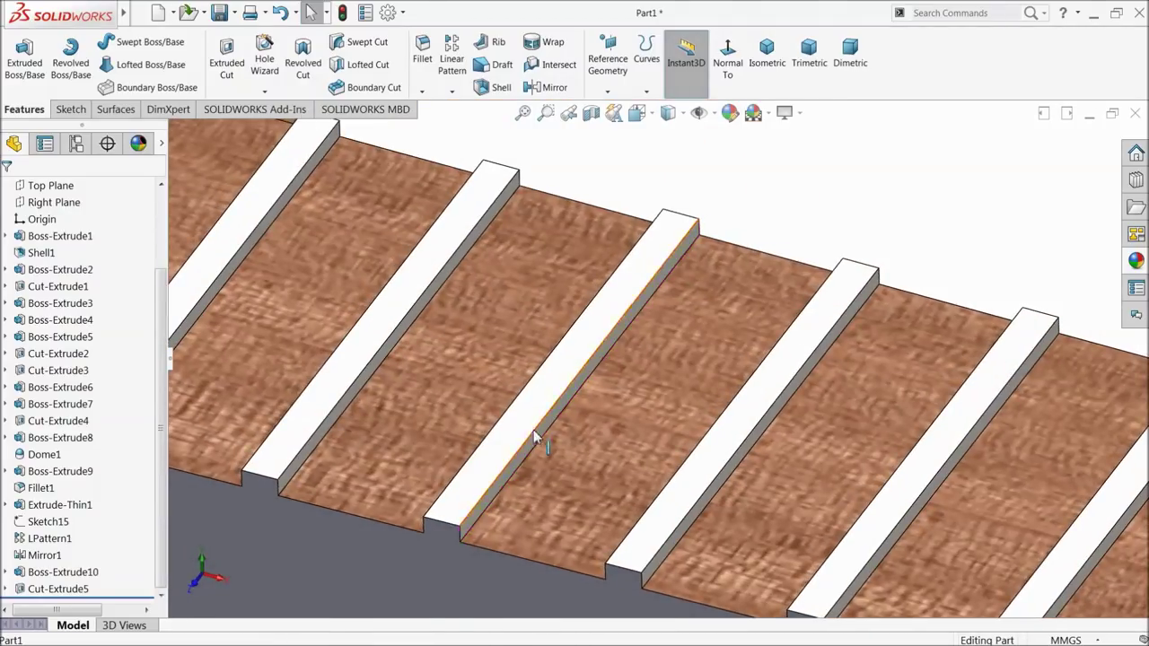
scroll(544, 441, "up", 3)
scroll(530, 437, "up", 3)
scroll(528, 439, "up", 2)
scroll(616, 423, "up", 2)
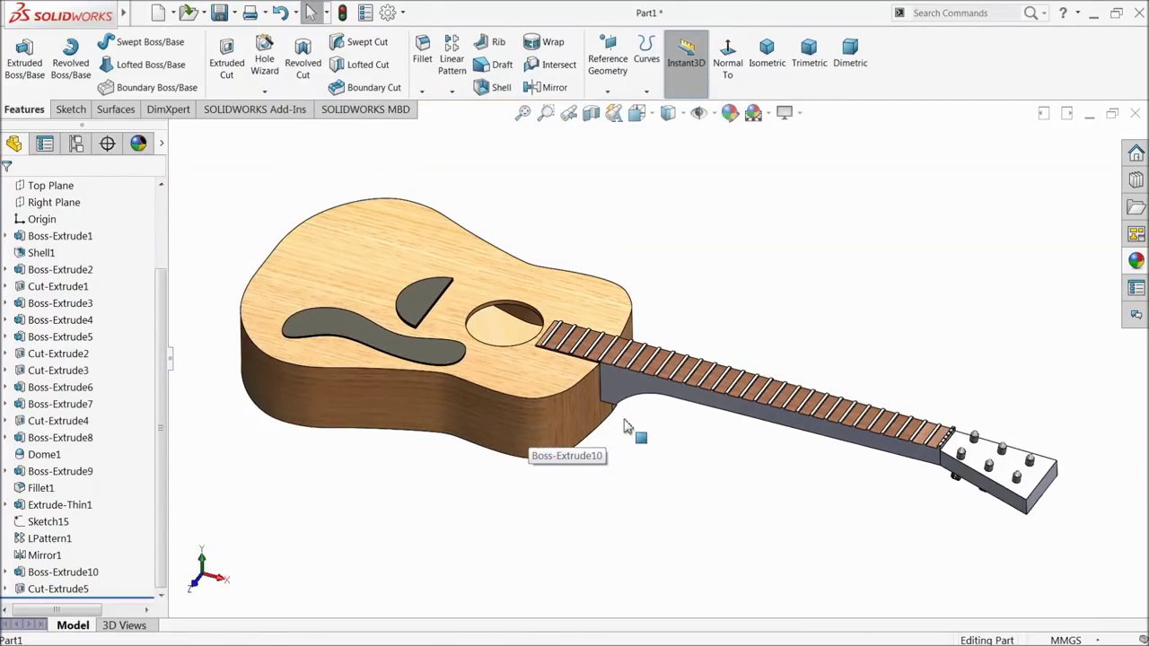
scroll(770, 398, "down", 2)
scroll(613, 395, "down", 2)
scroll(613, 395, "up", 2)
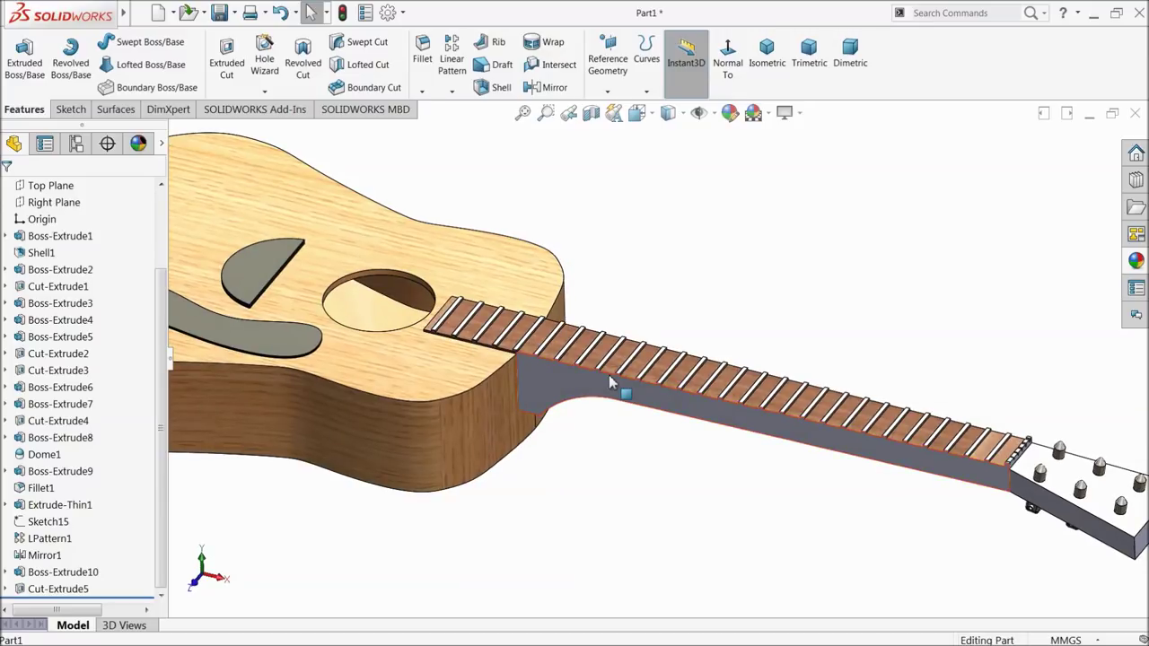
scroll(610, 381, "up", 1)
scroll(610, 382, "down", 2)
scroll(629, 390, "down", 2)
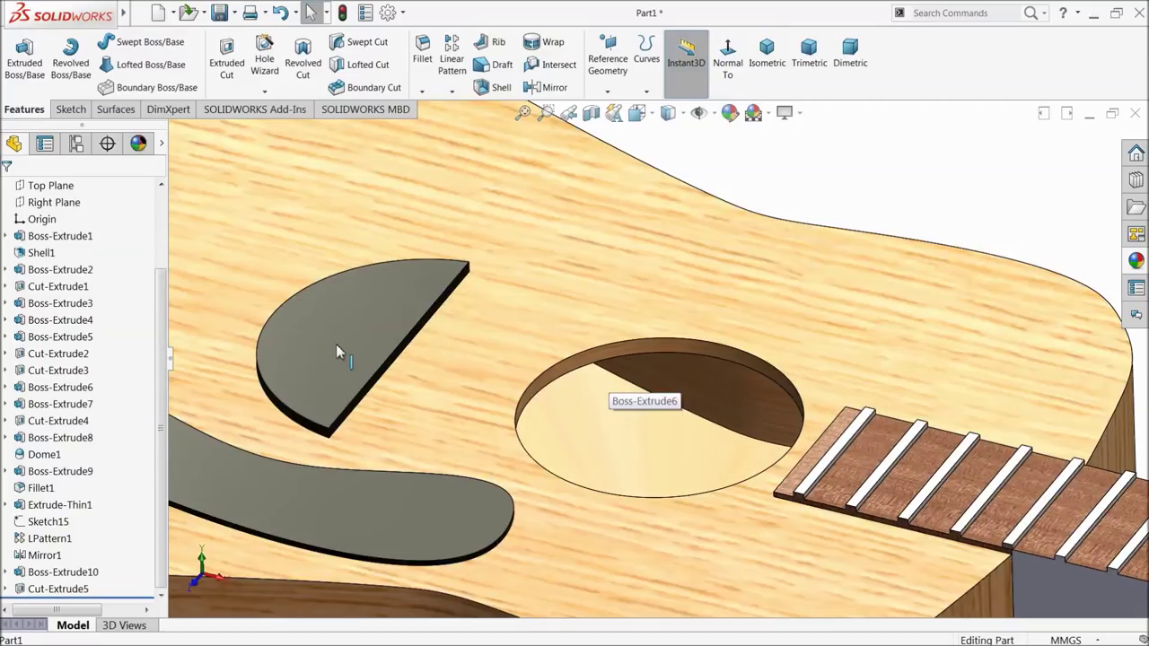
left_click(359, 330)
Step: Start a sketch on the D-shaped face, view it normal, and draw a horizontal centerline from the origin
left_click(394, 310)
left_click(663, 56)
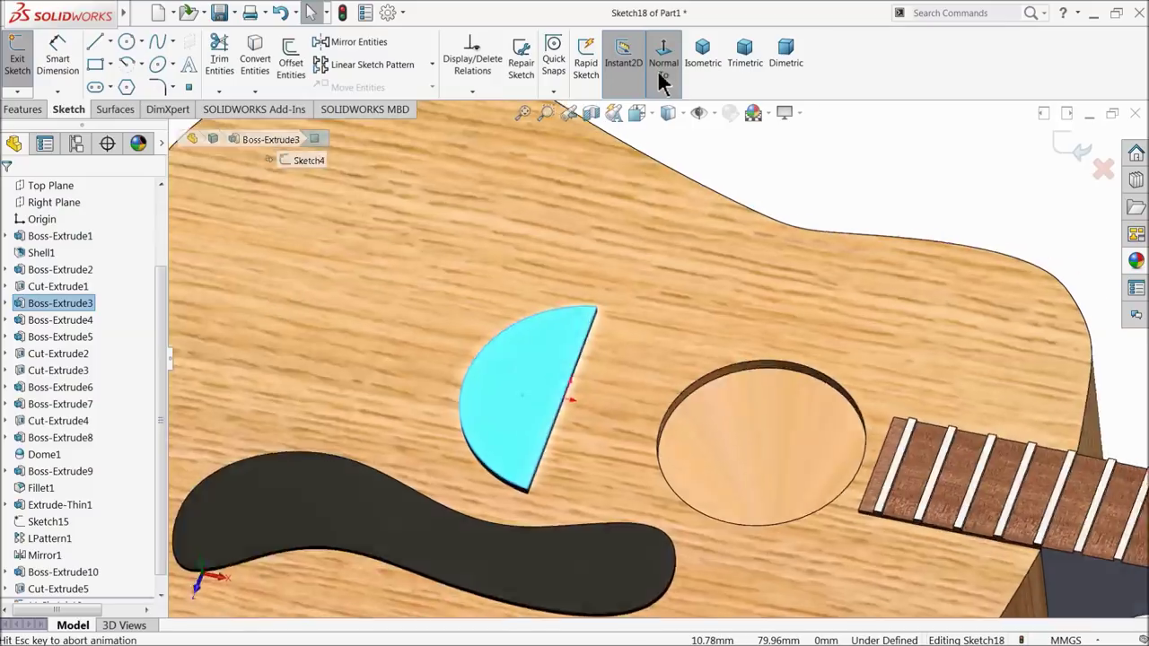
scroll(534, 368, "down", 3)
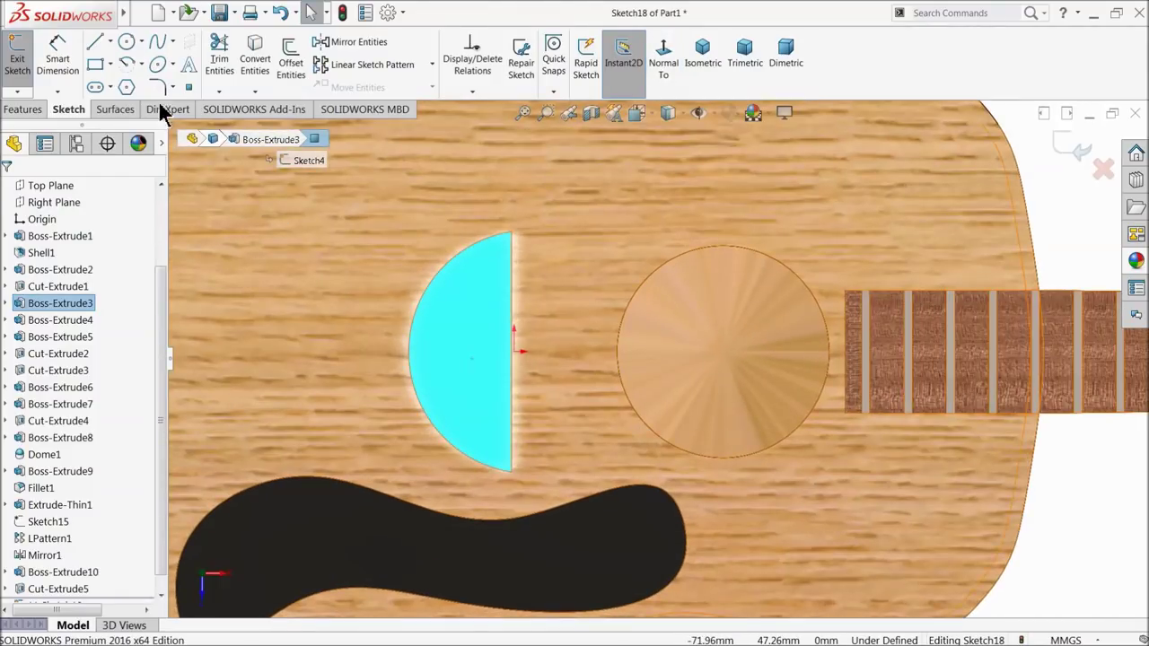
left_click(111, 40)
left_click(114, 76)
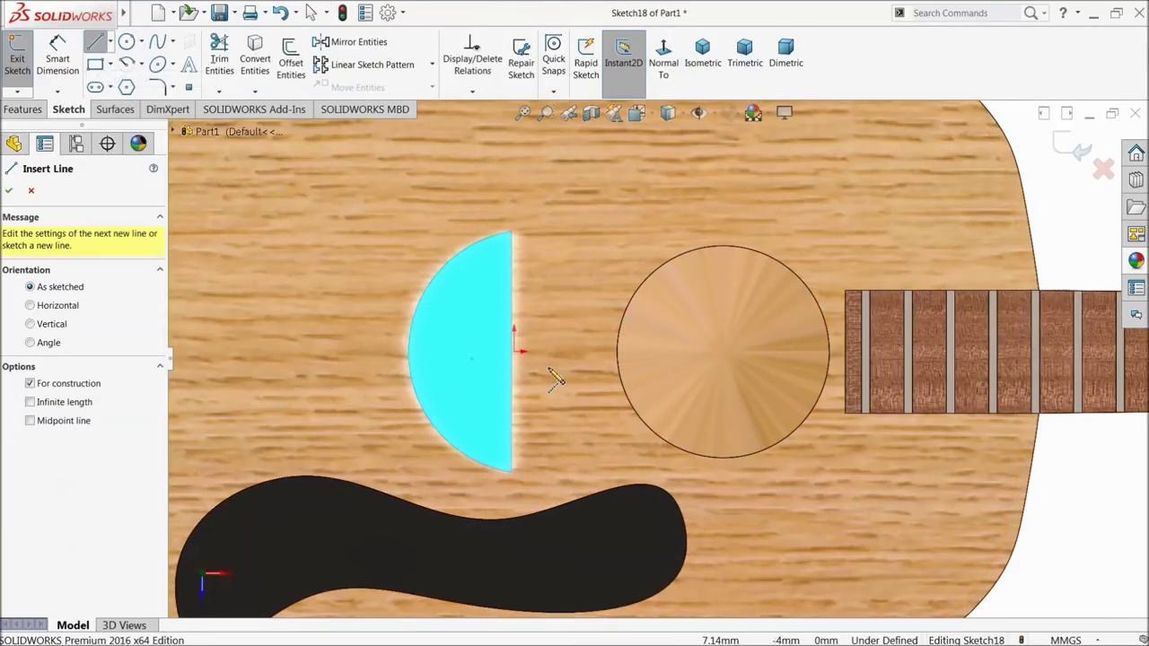
scroll(520, 358, "down", 2)
left_click(511, 344)
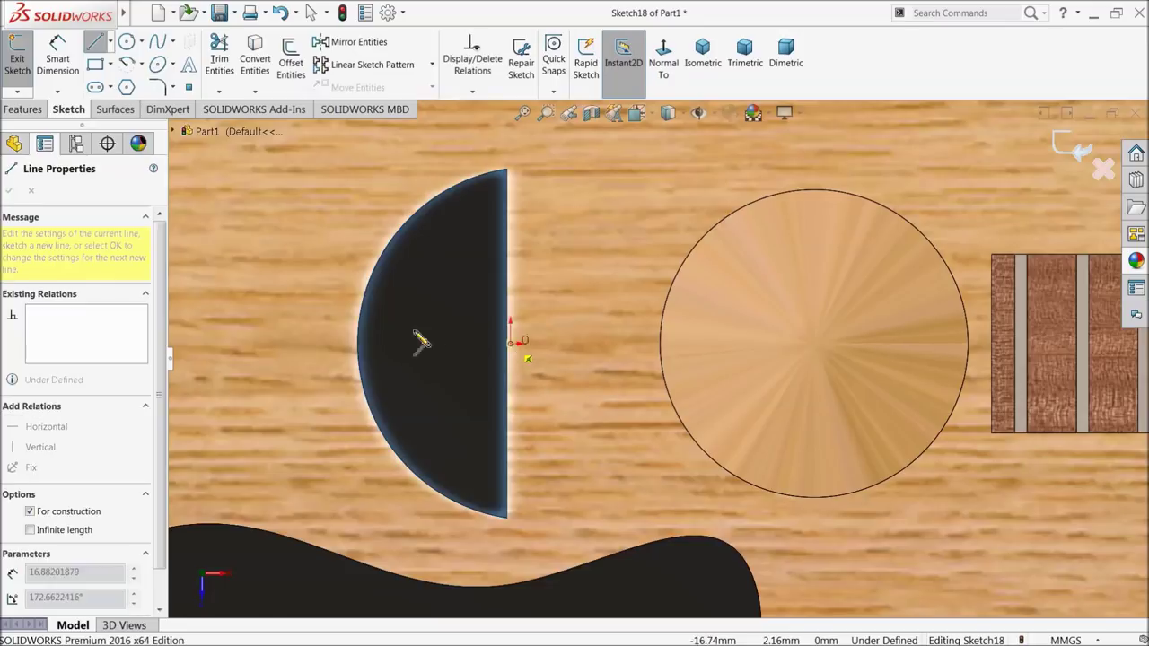
left_click(334, 345)
right_click(328, 298)
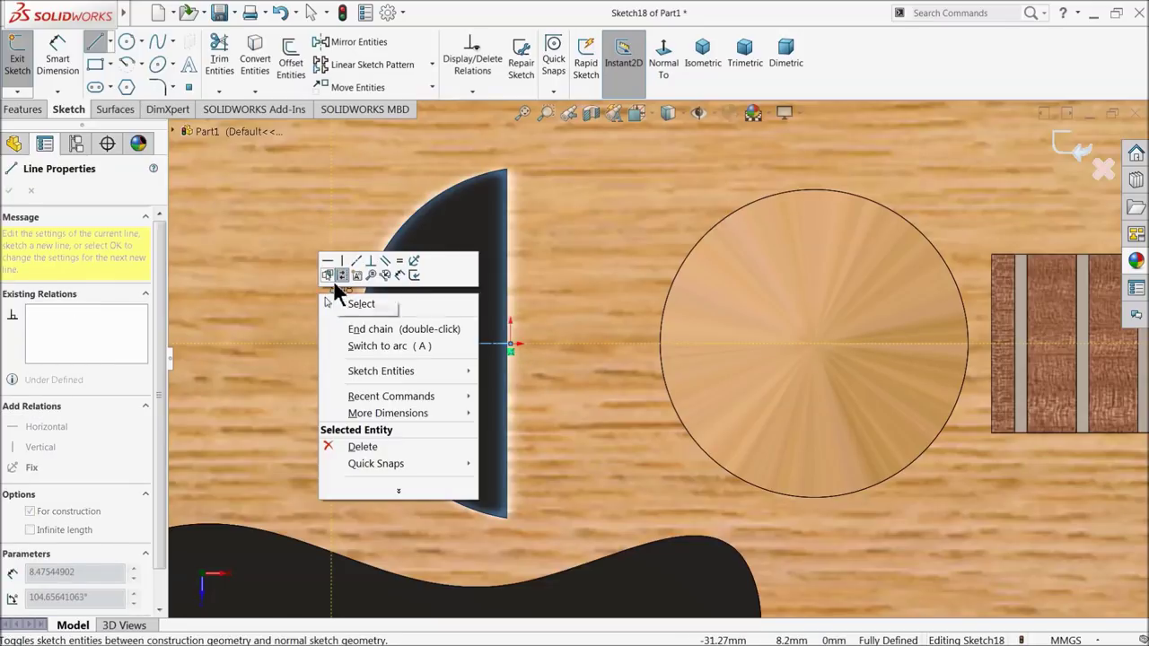
left_click(333, 301)
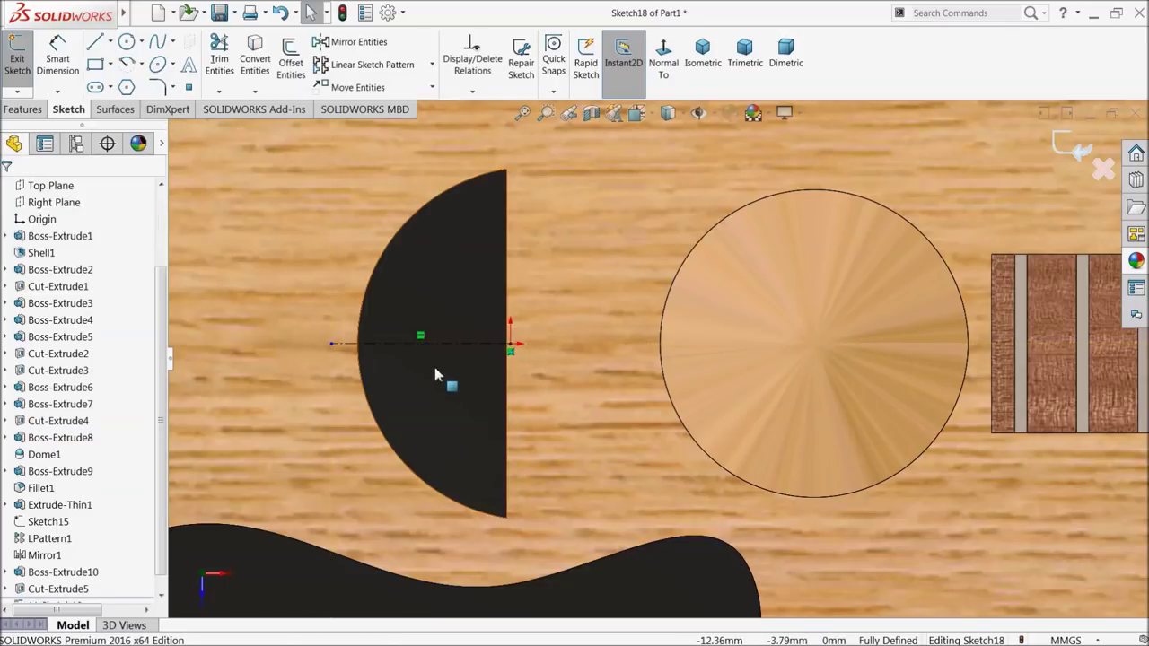
Step: Draw a second, angled centerline crossing the horizontal one
left_click(109, 42)
left_click(130, 75)
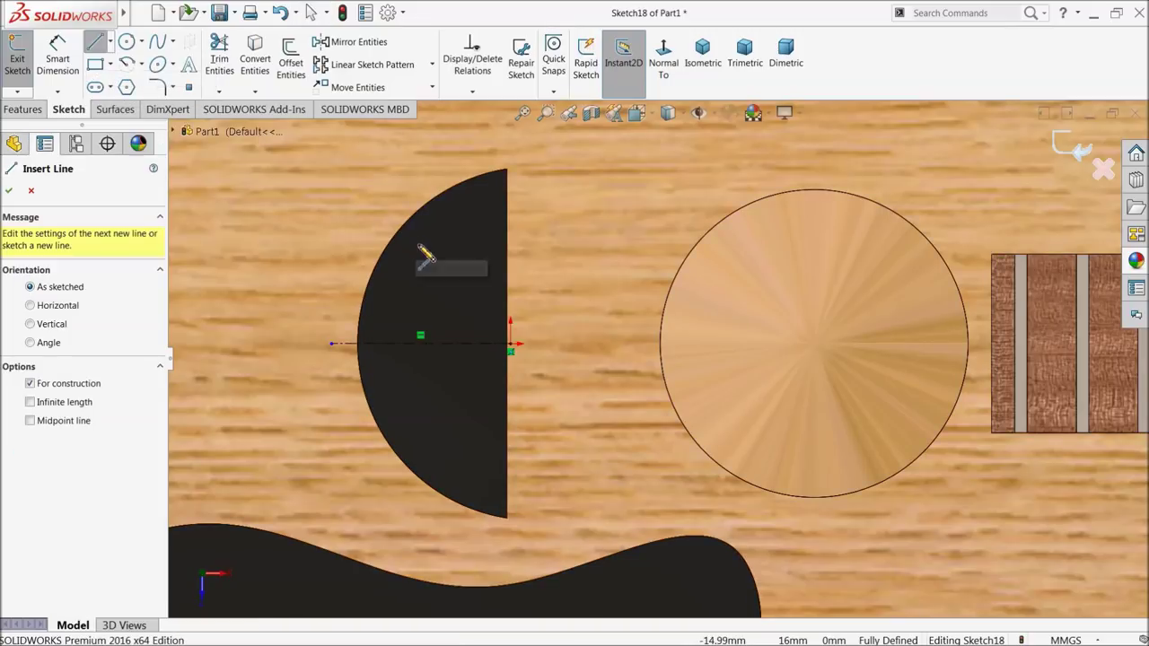
left_click(440, 293)
left_click(462, 435)
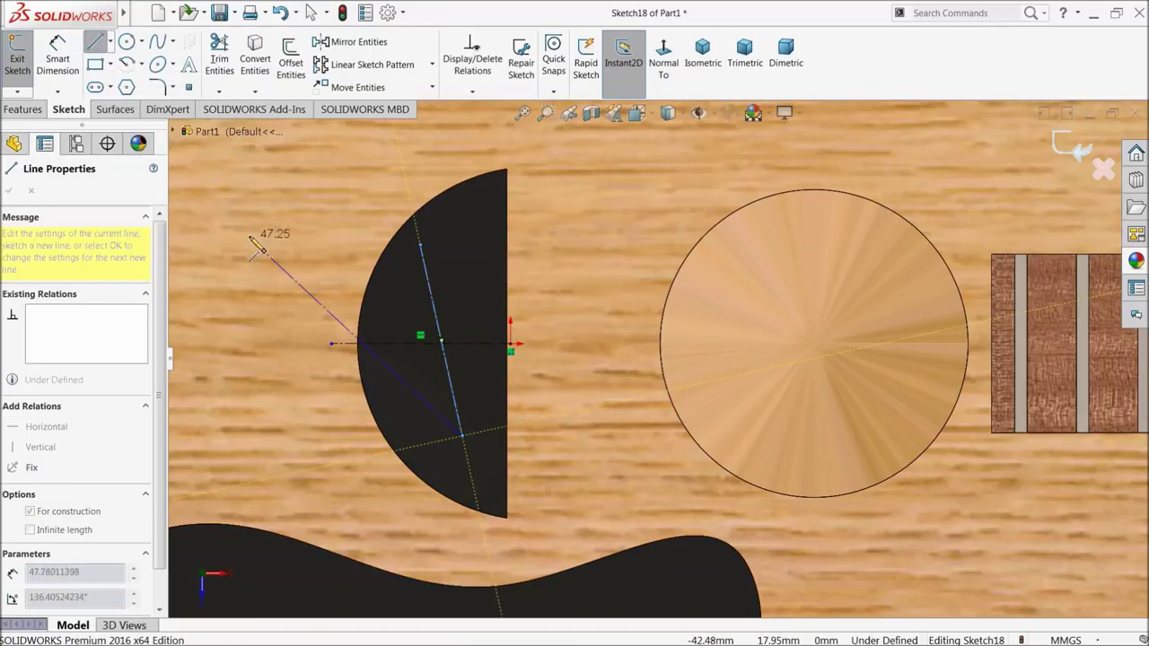
right_click(253, 224)
left_click(296, 237)
Step: Dimension the angle between the two centerlines to 80.6°
left_click(57, 54)
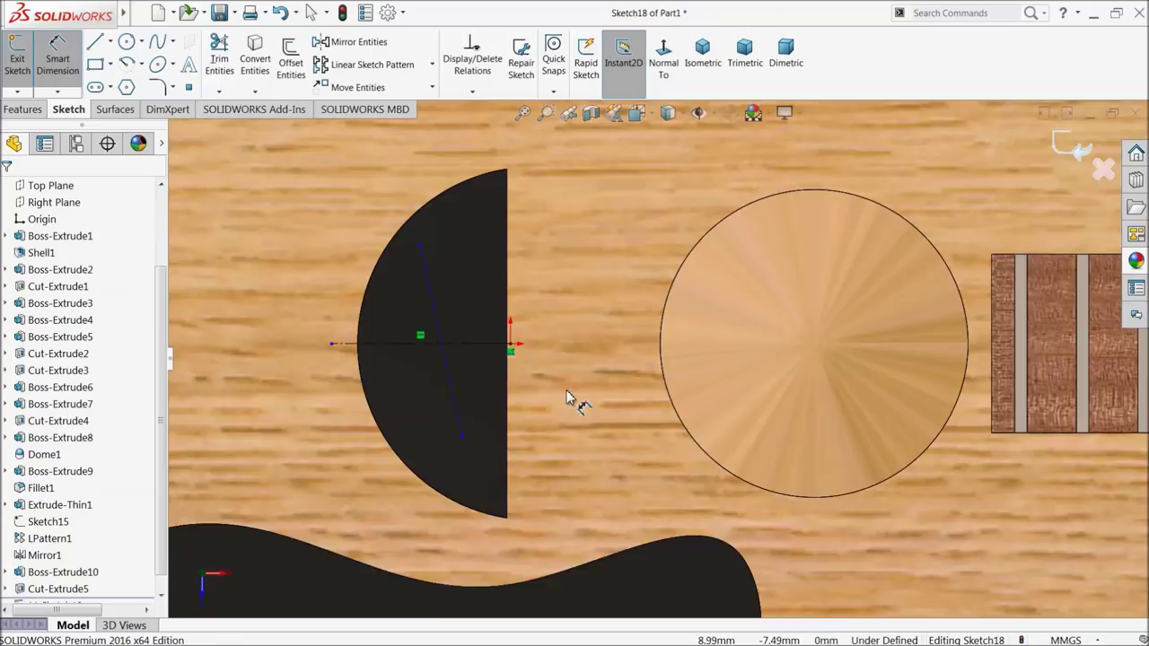
scroll(575, 397, "down", 3)
left_click(404, 306)
left_click(381, 345)
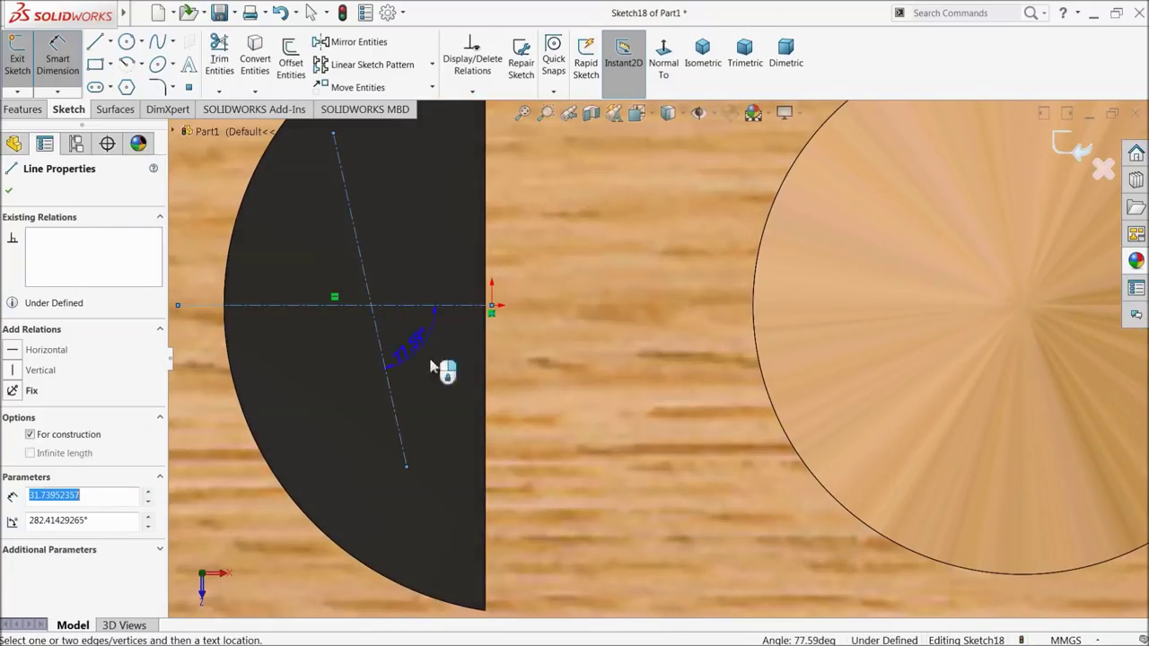
left_click(577, 446)
type("80.")
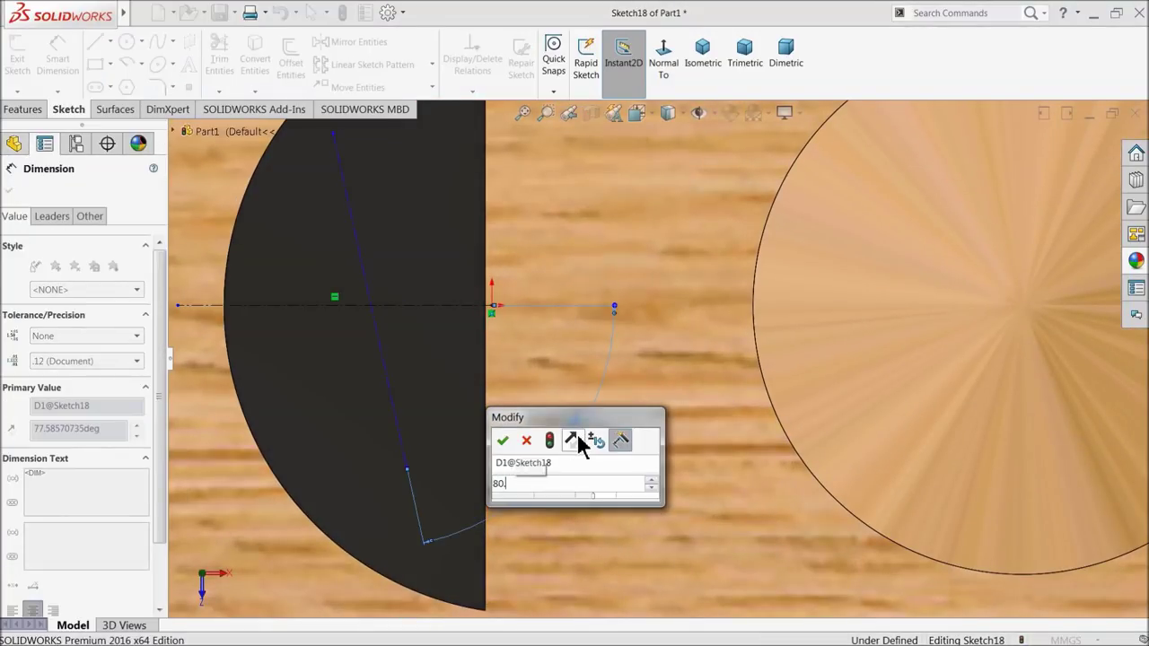
type("6")
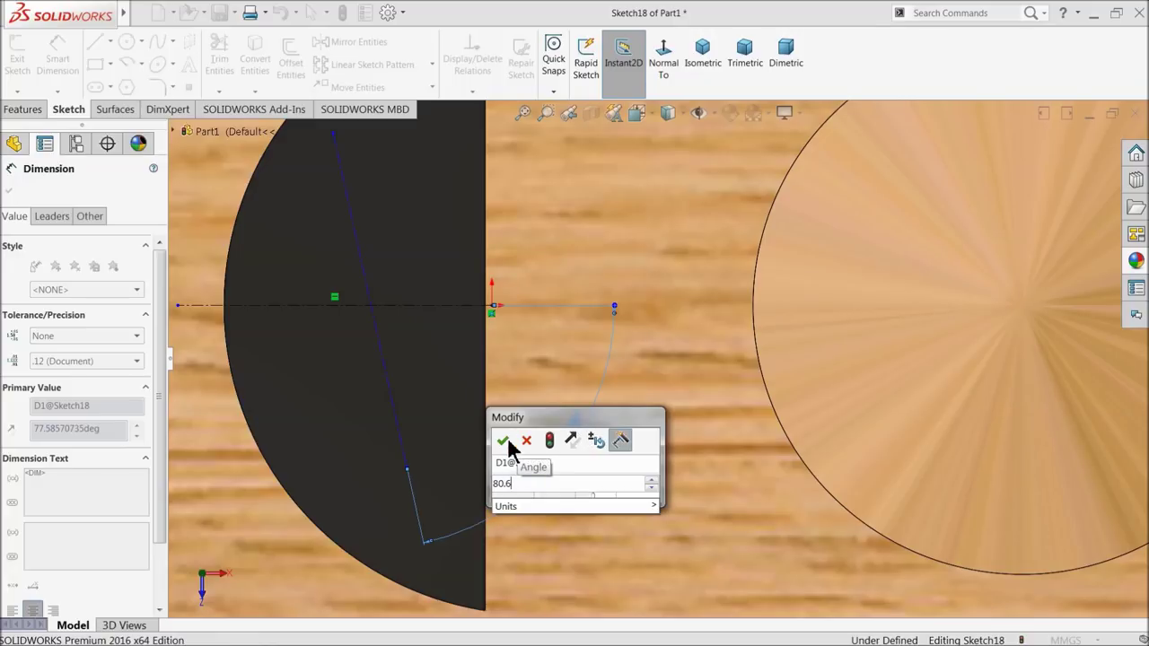
left_click(504, 441)
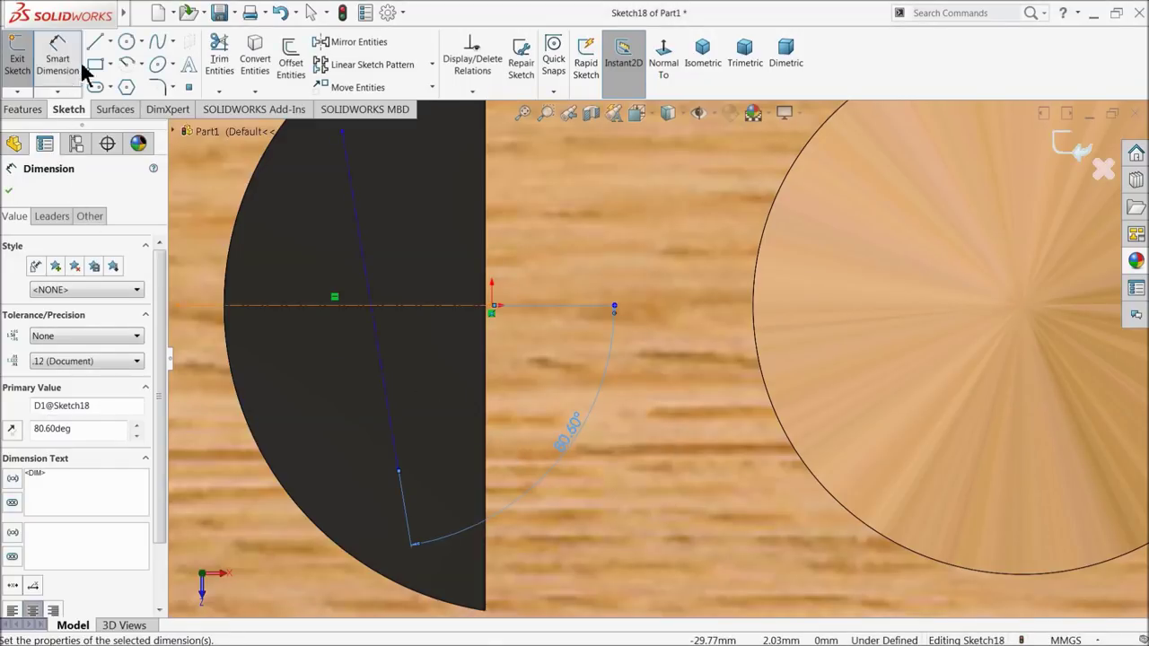
Step: Draw a circle centred on the top end of the angled centerline
left_click(127, 41)
left_click(349, 149)
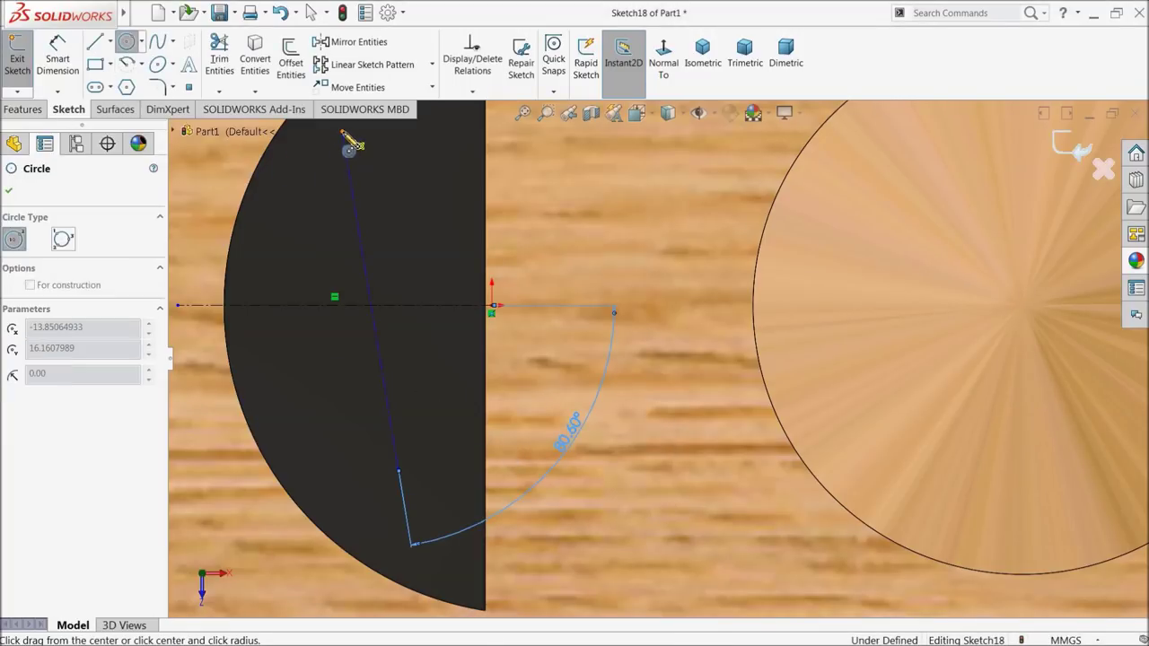
left_click(372, 171)
scroll(487, 257, "up", 2)
scroll(359, 225, "down", 3)
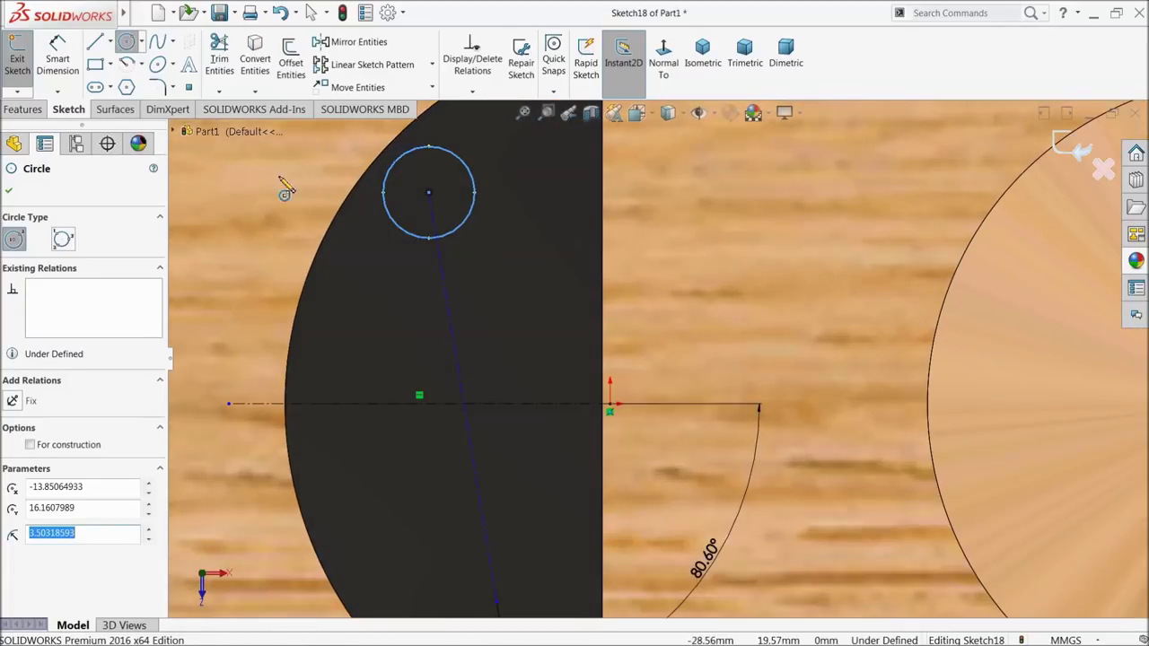
Step: Dimension the circle centre 13.77 mm above the horizontal centerline
left_click(59, 59)
left_click(429, 193)
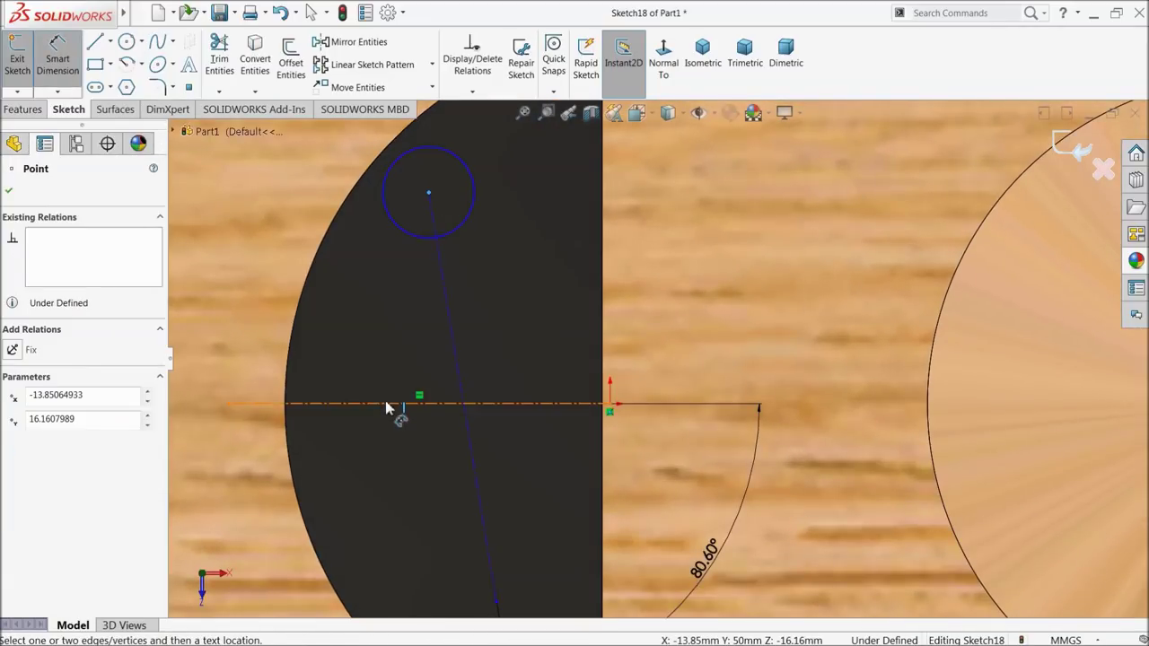
left_click(387, 403)
left_click(247, 301)
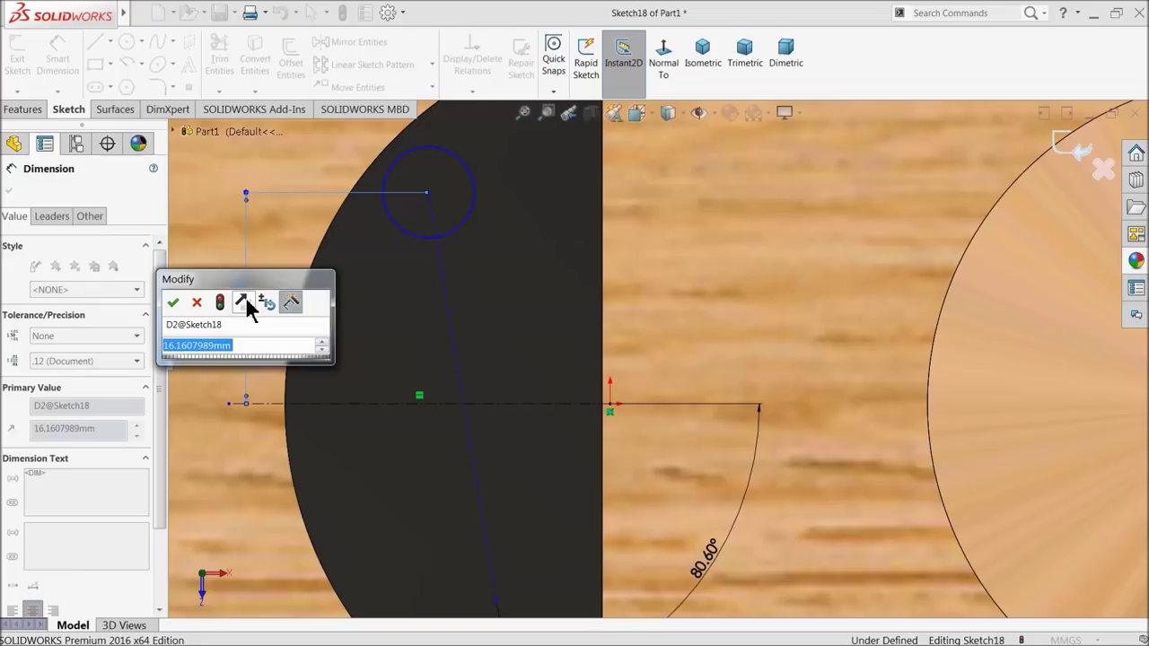
type("13.77")
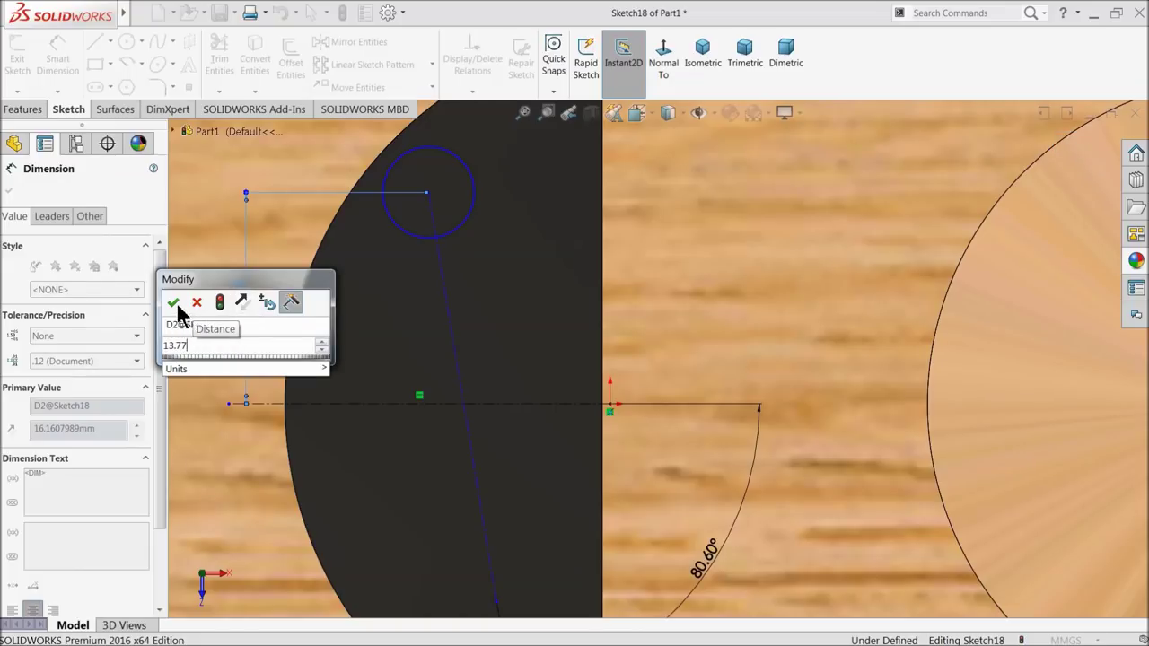
left_click(175, 303)
Step: Set the circle diameter to 4 mm and finish dimensioning
left_click(476, 228)
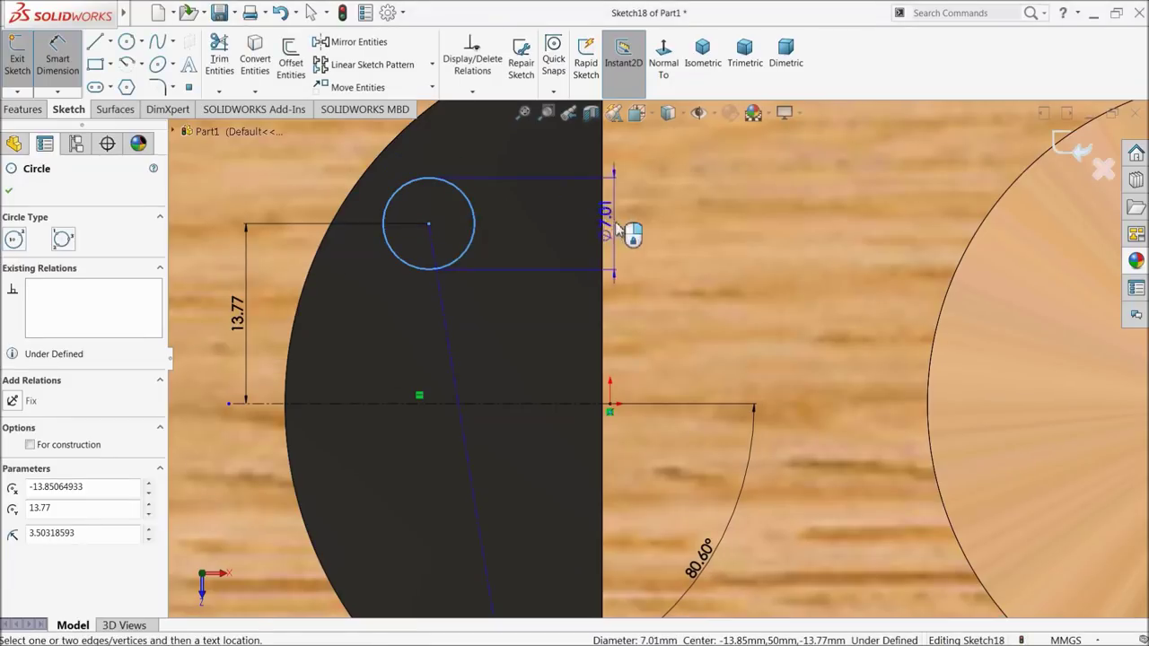
left_click(615, 227)
type("4")
left_click(567, 226)
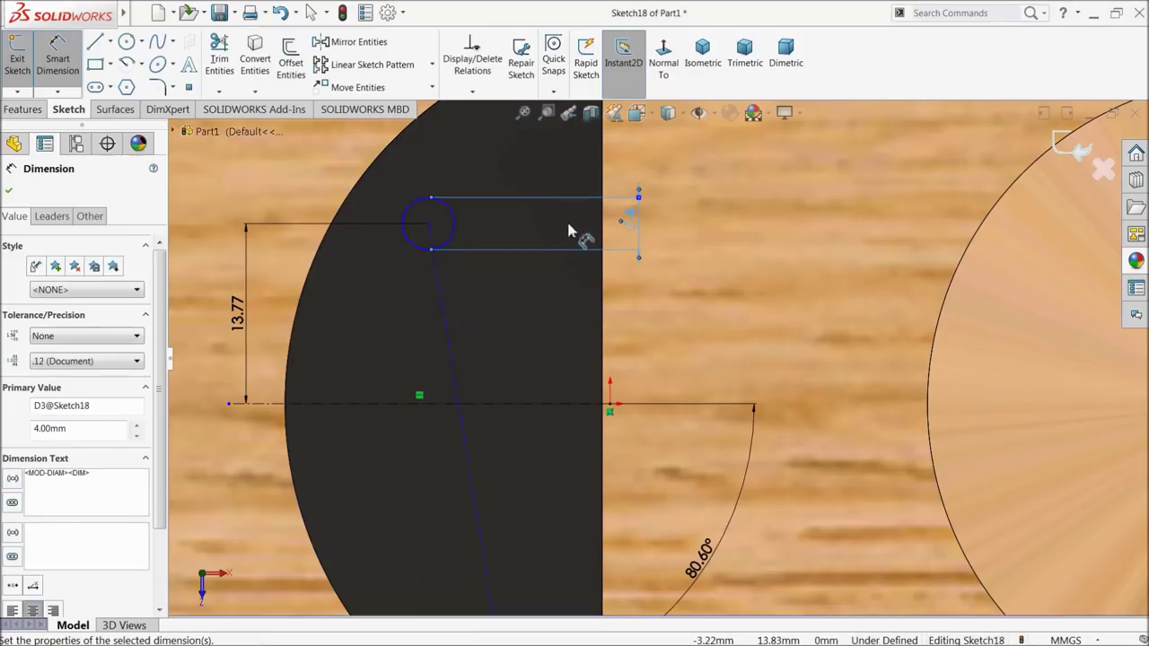
left_click(11, 190)
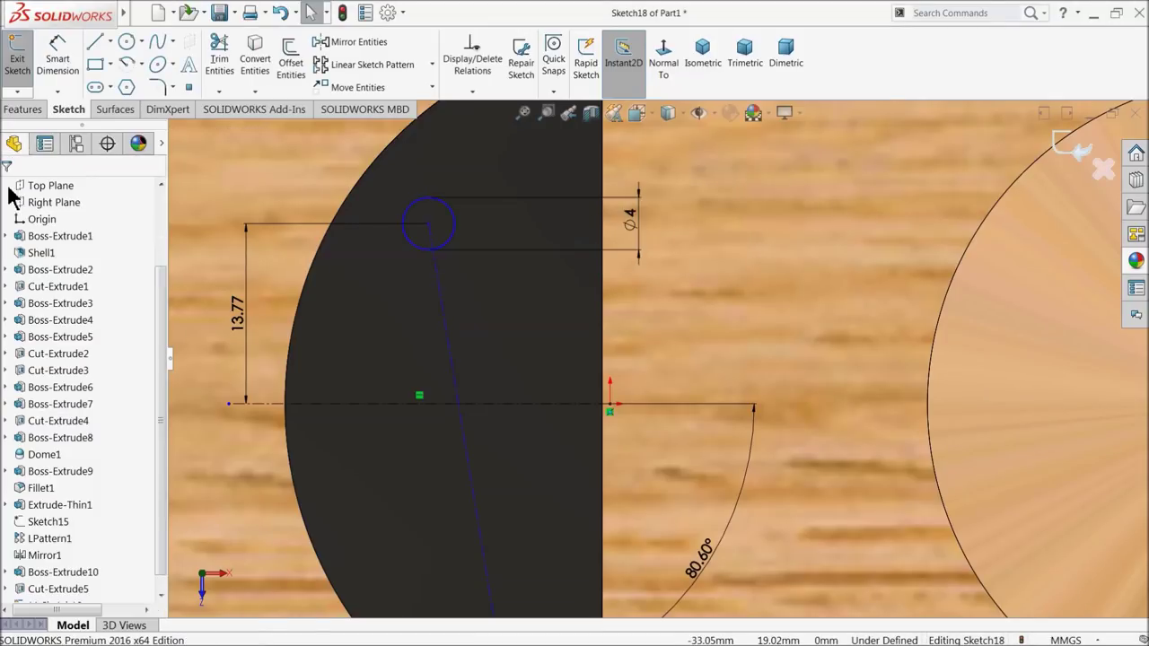
left_click(24, 108)
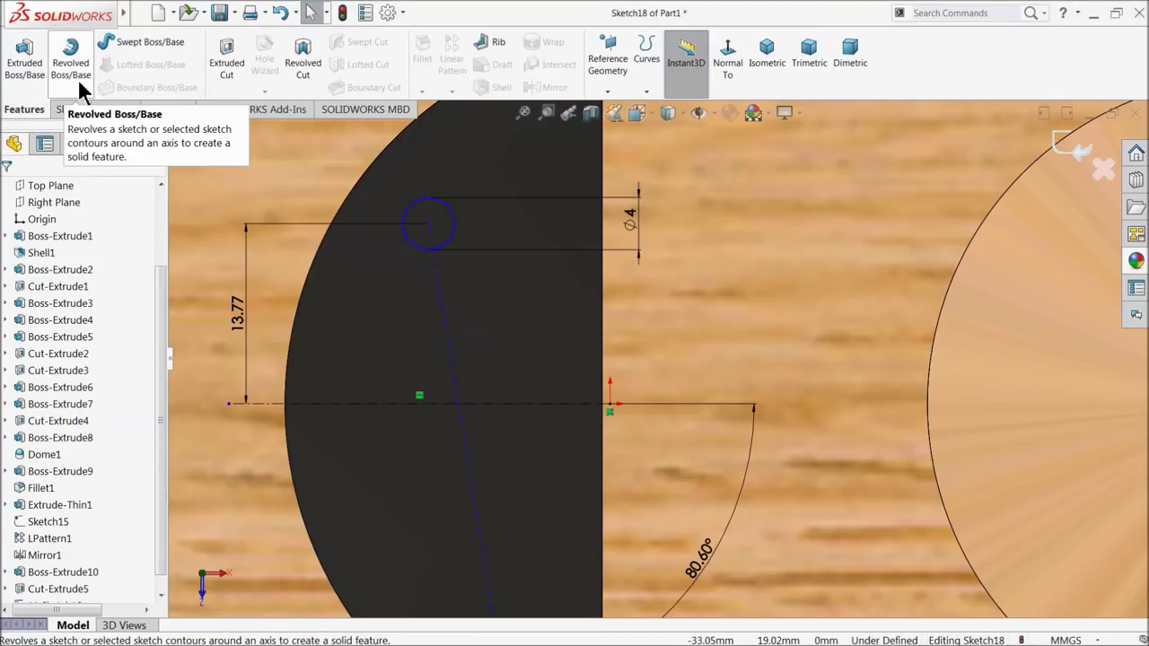
Step: Extrude the 4 mm circle 5 mm as Boss-Extrude11 to form the peg
left_click(22, 65)
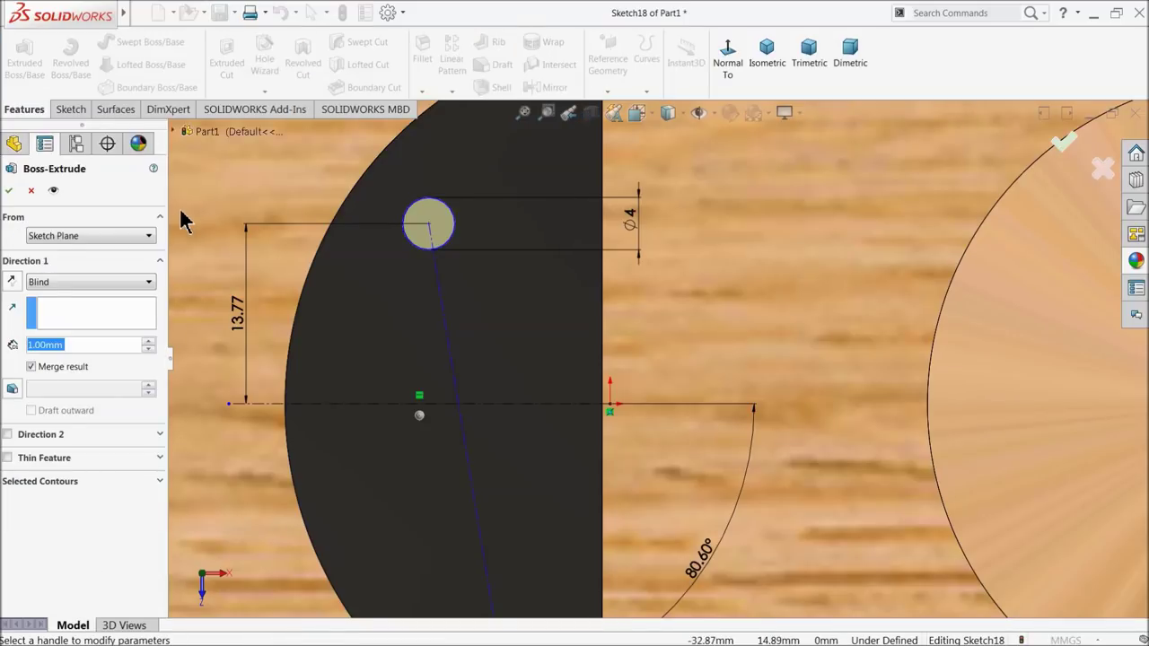
type("5")
scroll(297, 303, "up", 2)
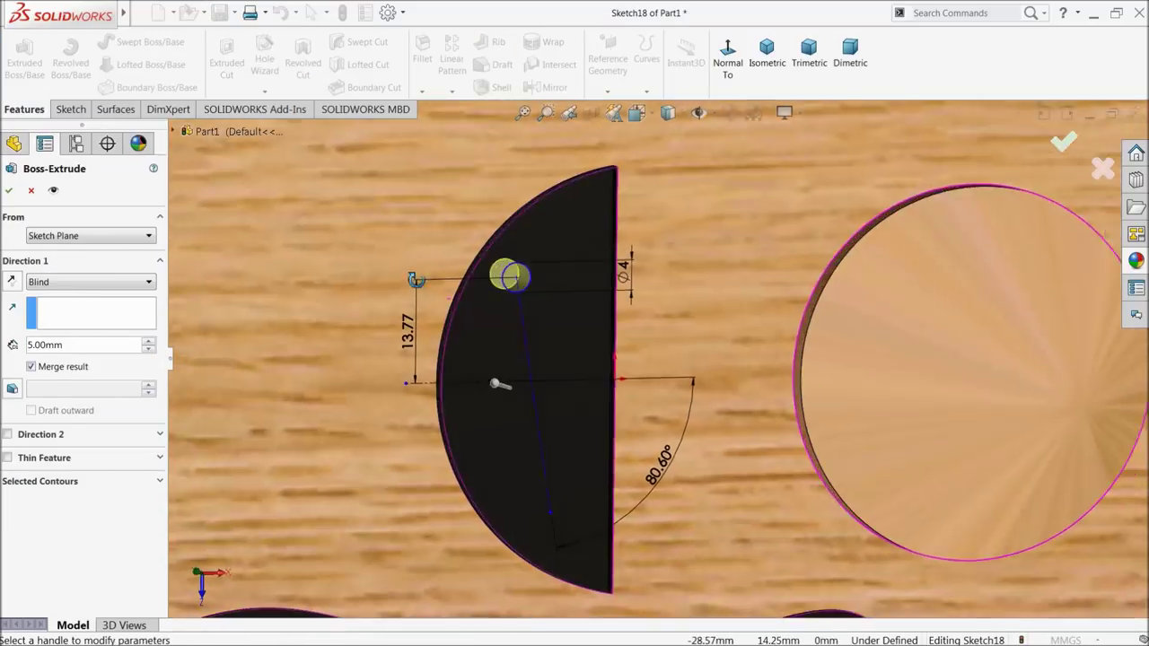
middle_click_drag(297, 302, 392, 262)
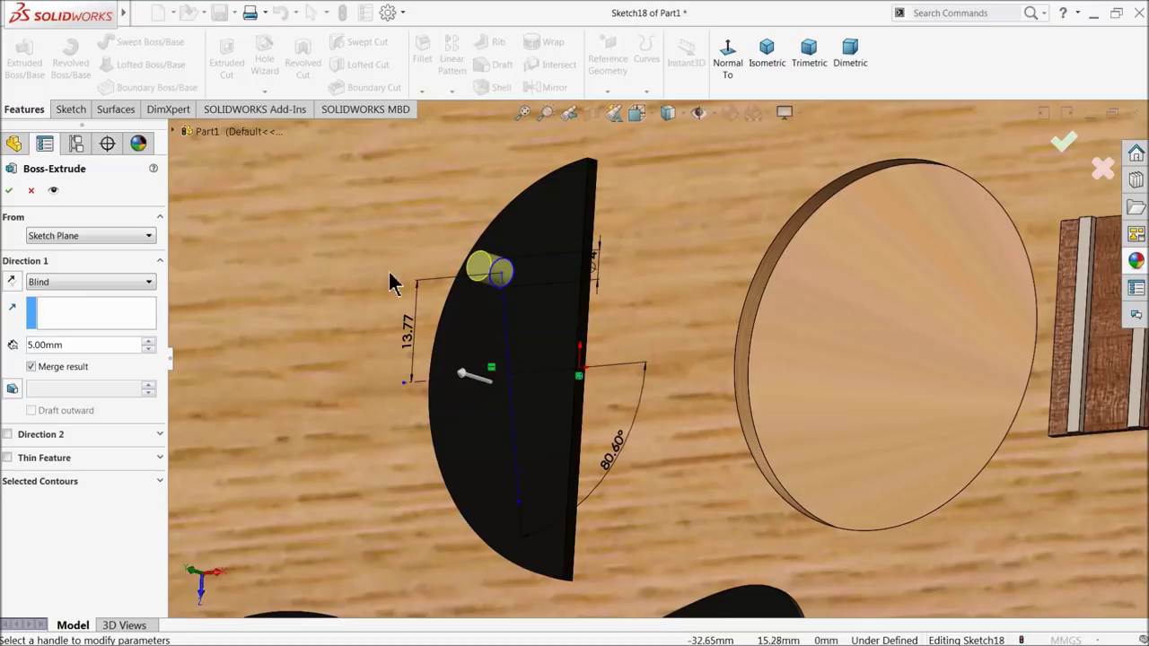
left_click(11, 191)
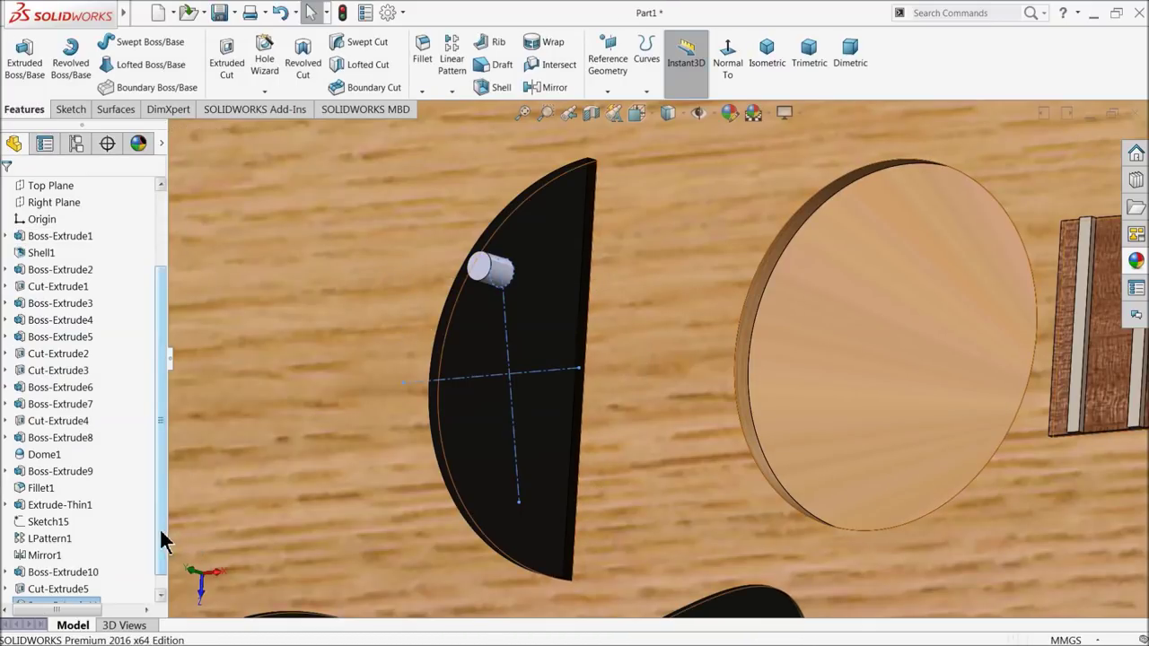
scroll(161, 547, "down", 1)
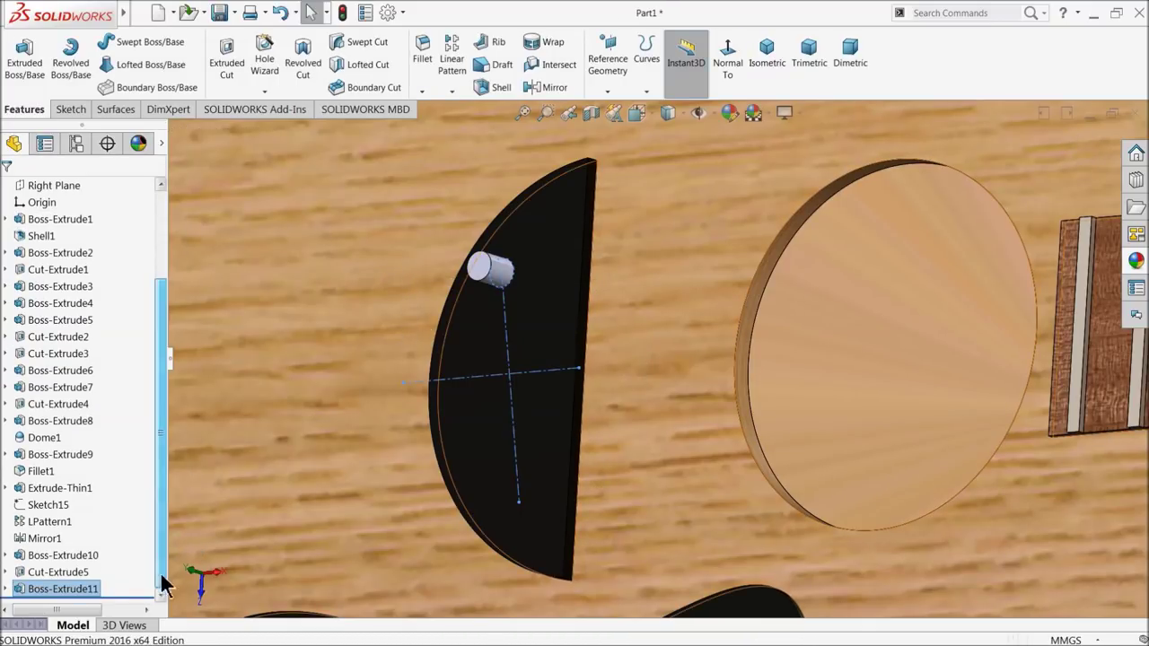
left_click(192, 13)
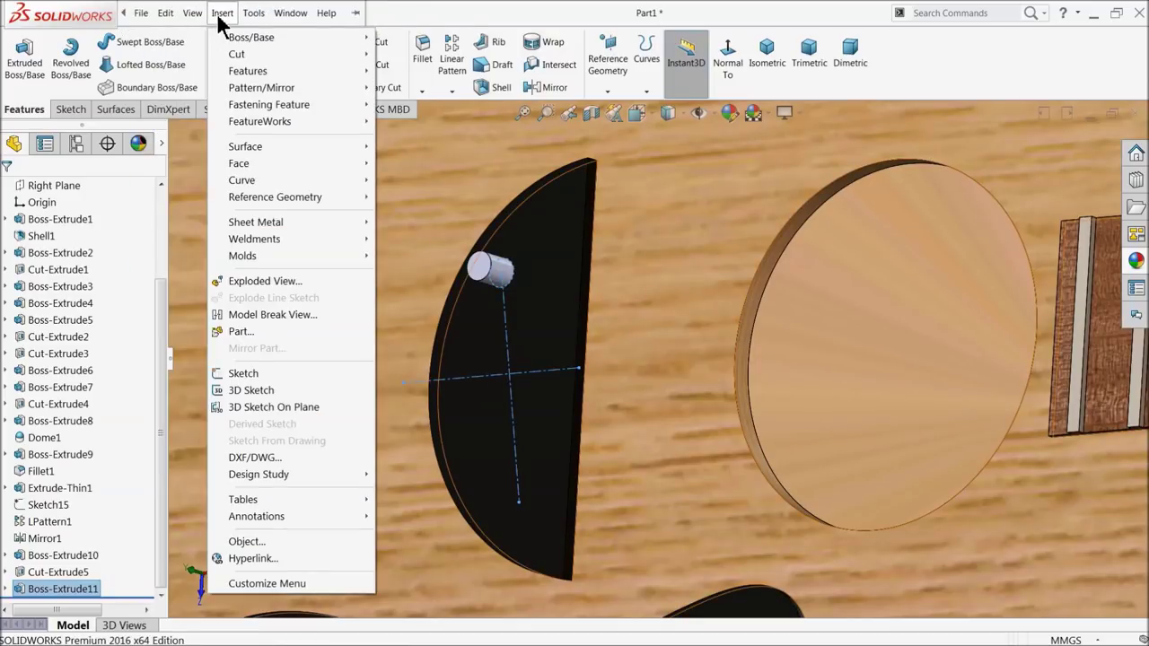
Step: Add a 2 mm dome to the peg's end face
mouse_move(248, 71)
left_click(410, 239)
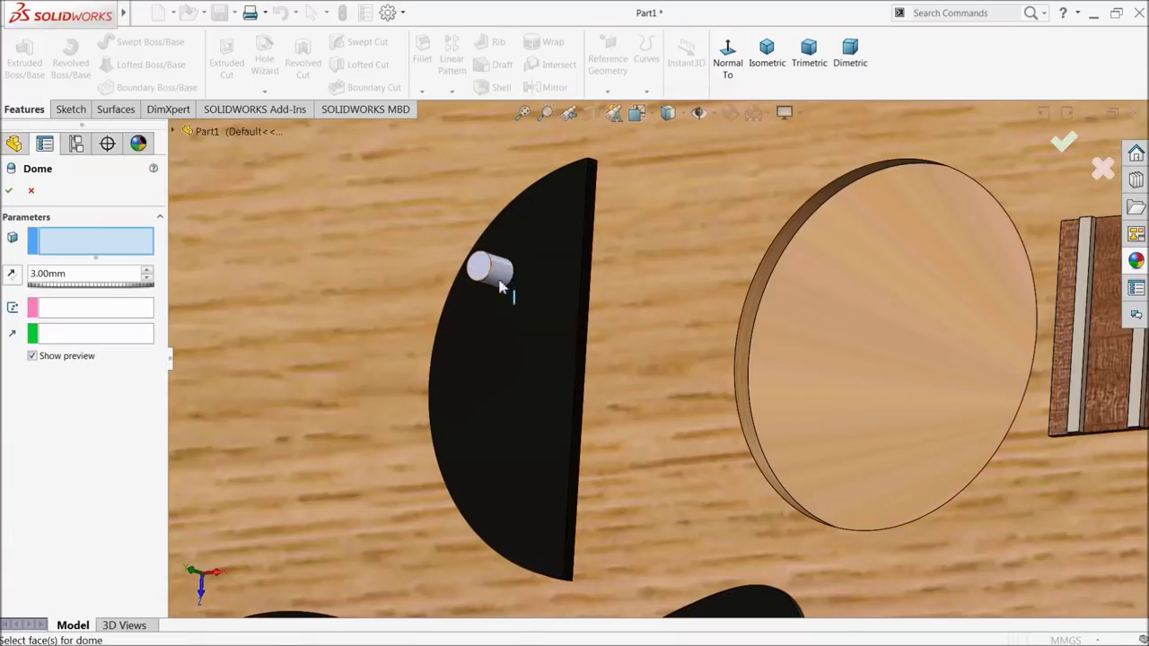
scroll(501, 284, "down", 5)
left_click(501, 283)
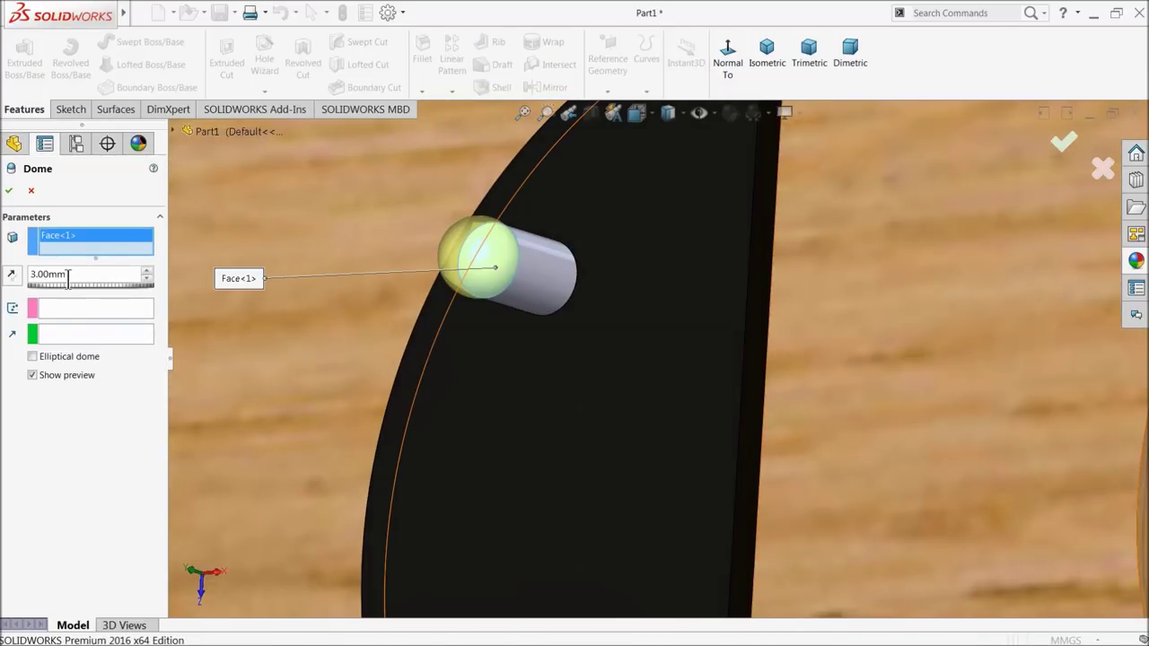
left_click(90, 274)
type("2")
key("Return")
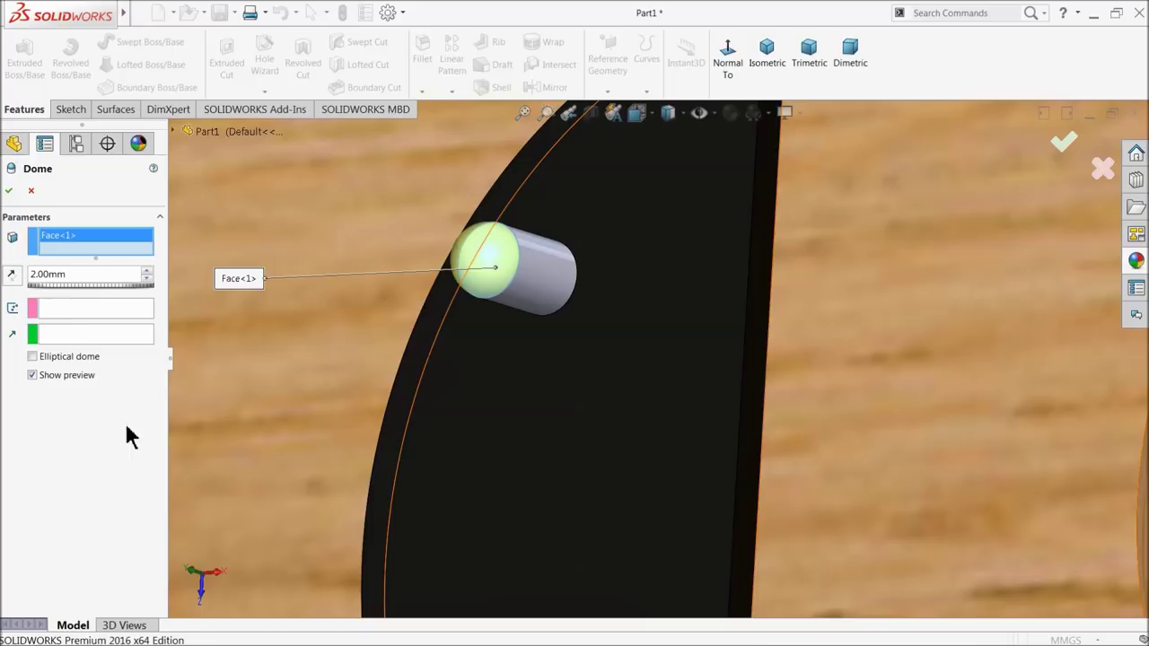
left_click(11, 192)
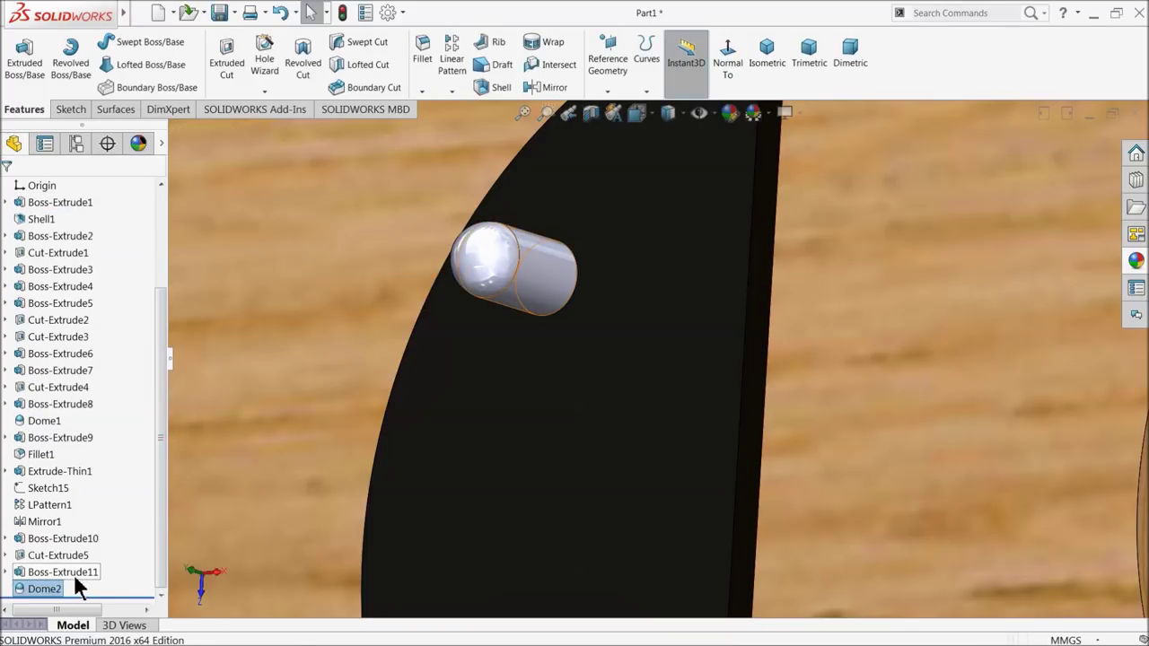
Step: Give the peg cylinder the satin finish stainless steel appearance
left_click(502, 296)
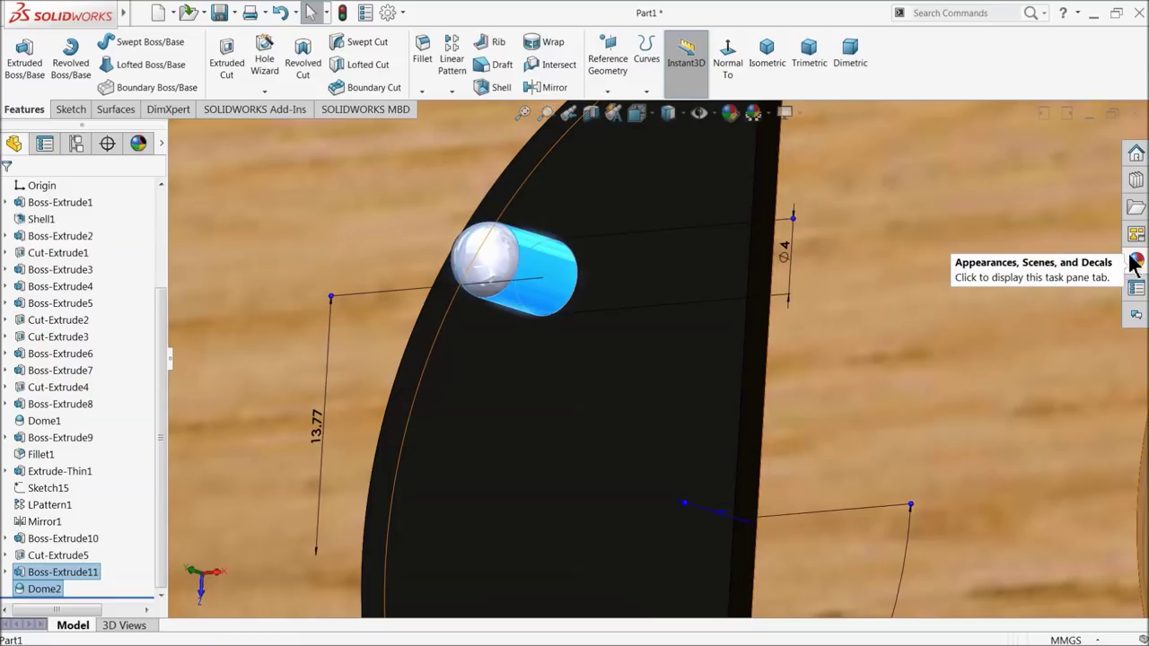
left_click(1136, 260)
left_click(981, 494)
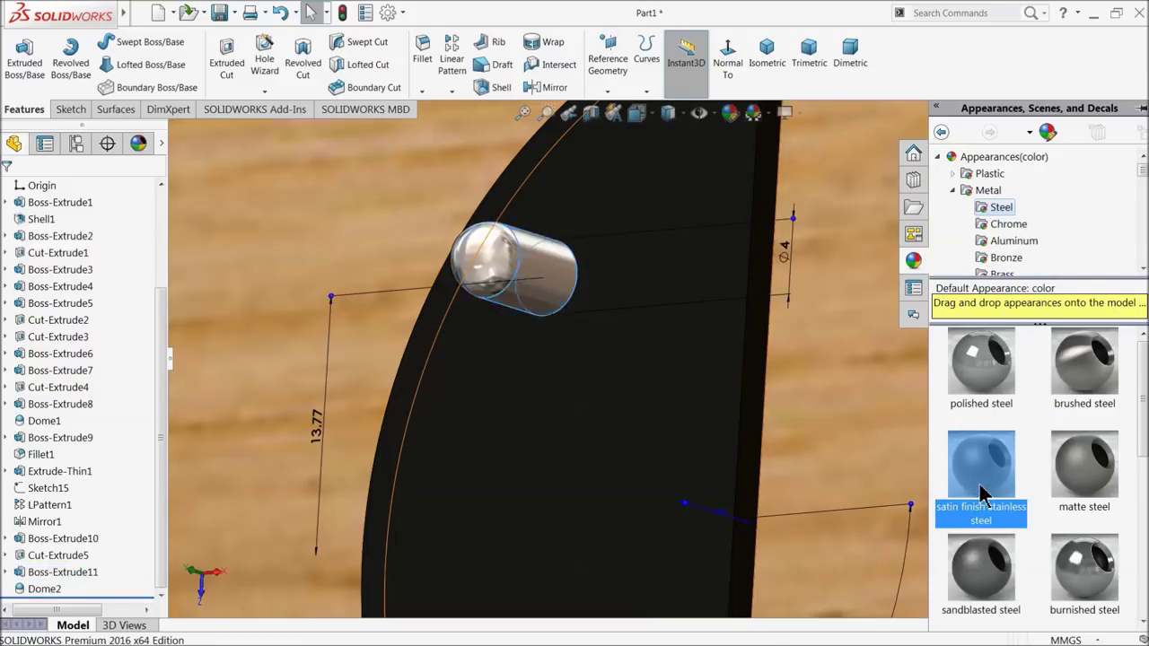
scroll(623, 314, "up", 3)
scroll(620, 359, "up", 3)
left_click(619, 366)
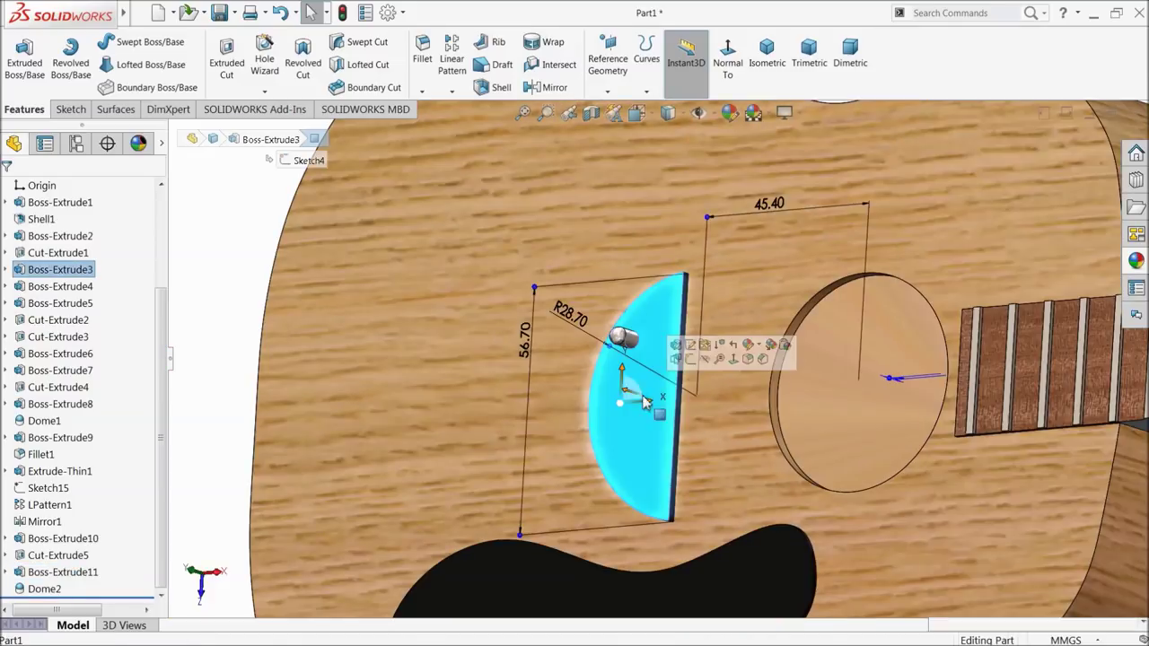
Step: On the half-disc face, convert Sketch18's line into a construction line and close the sketch
left_click(693, 364)
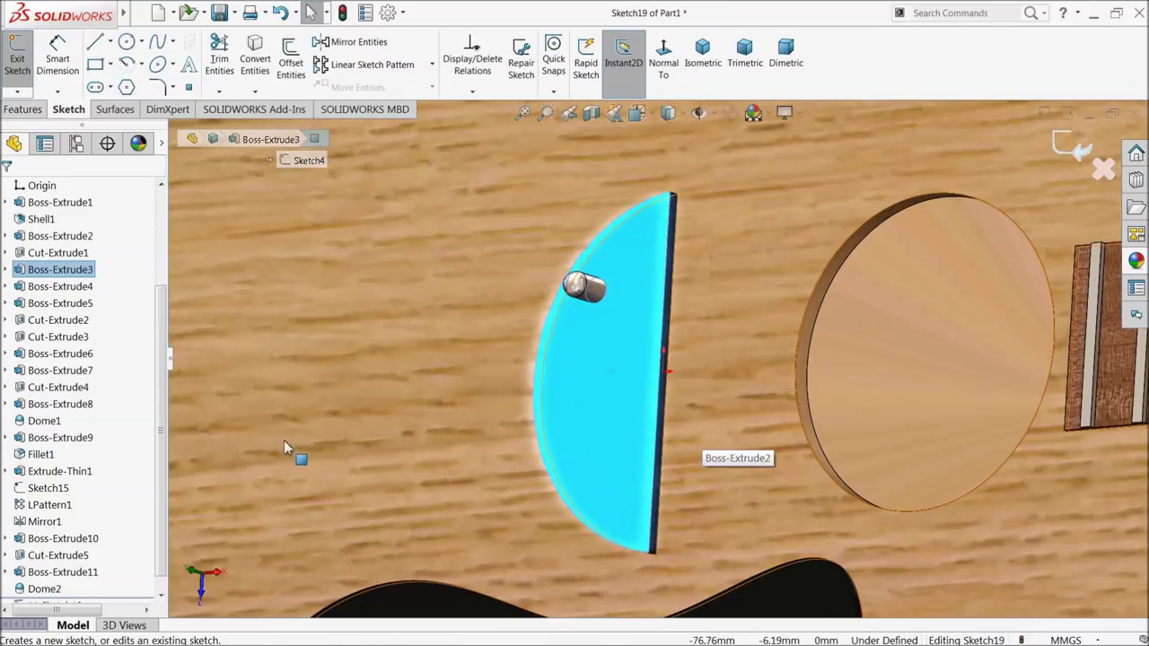
left_click(5, 556)
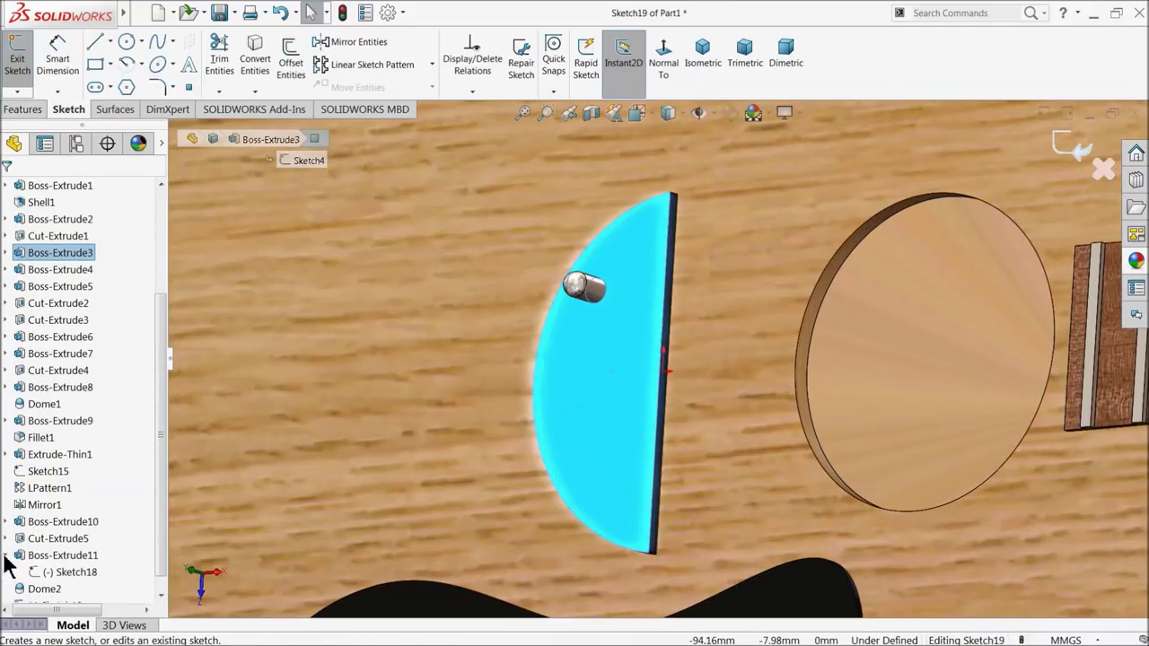
scroll(701, 408, "down", 1)
scroll(530, 368, "down", 2)
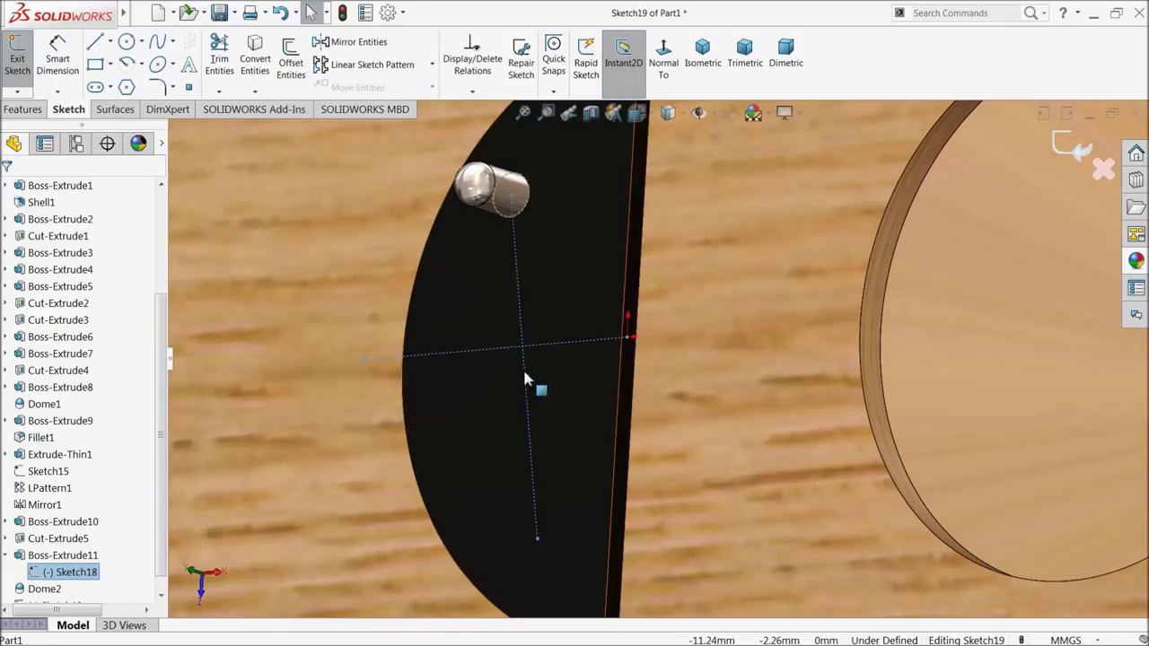
left_click(37, 572)
left_click(42, 557)
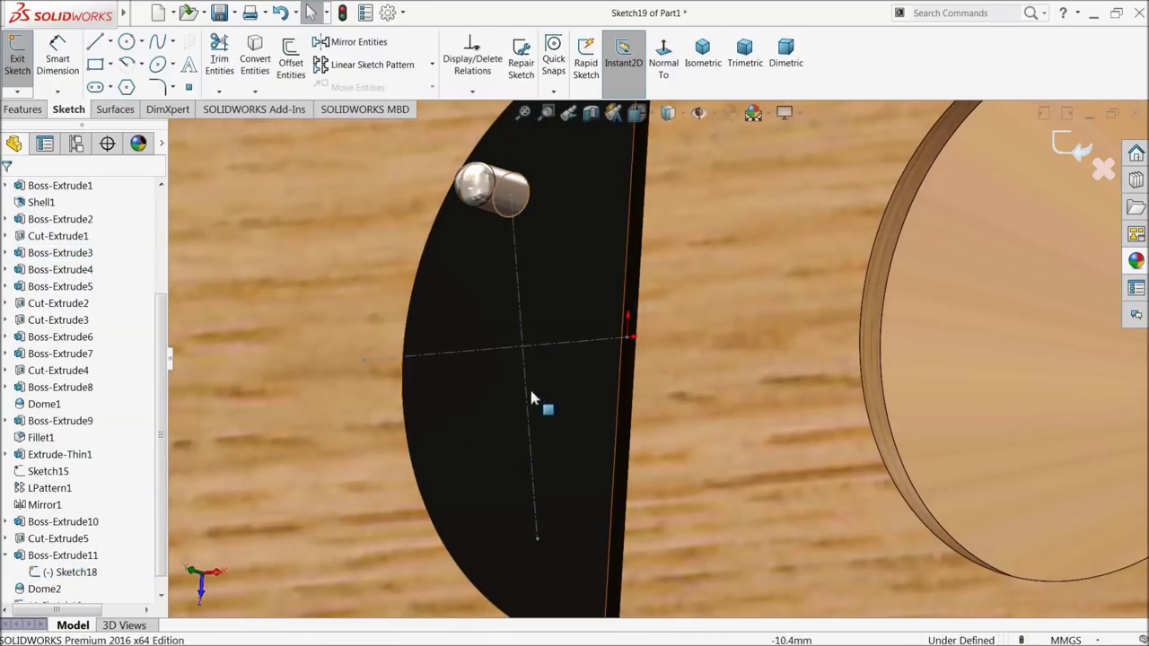
left_click(529, 361)
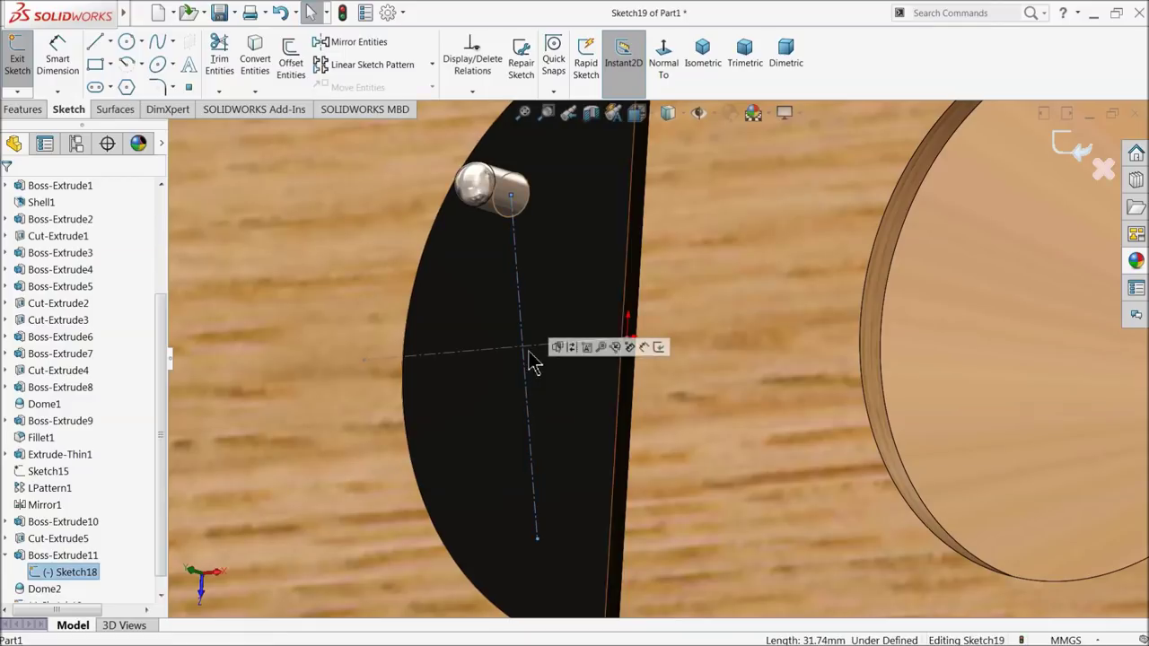
left_click(256, 71)
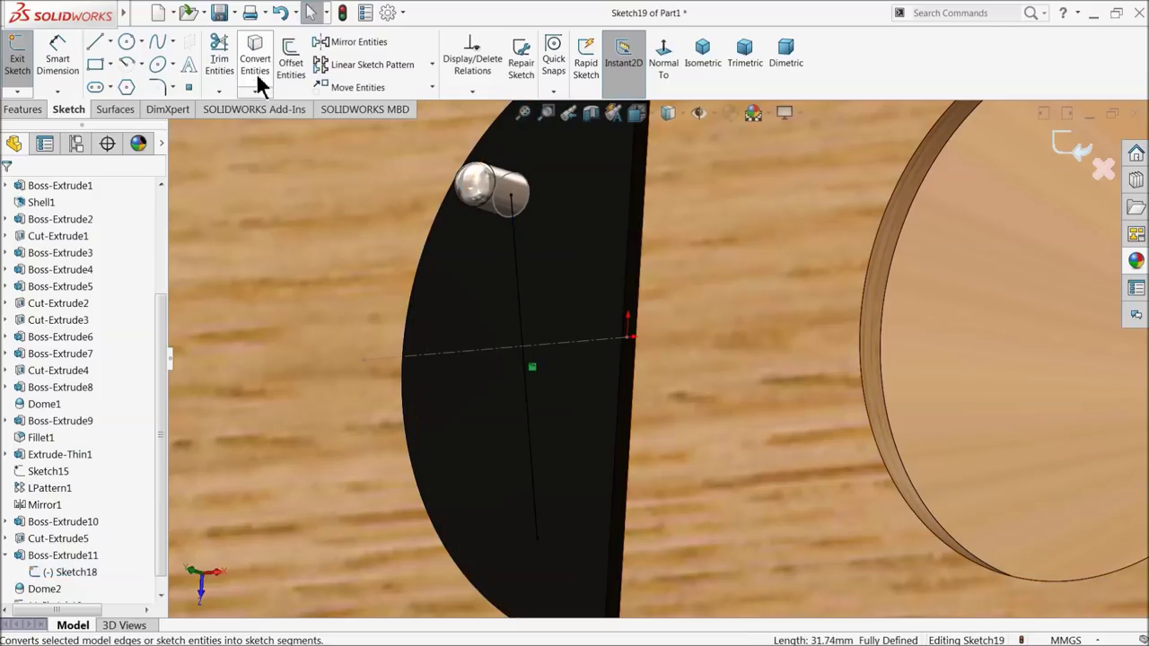
left_click(524, 319)
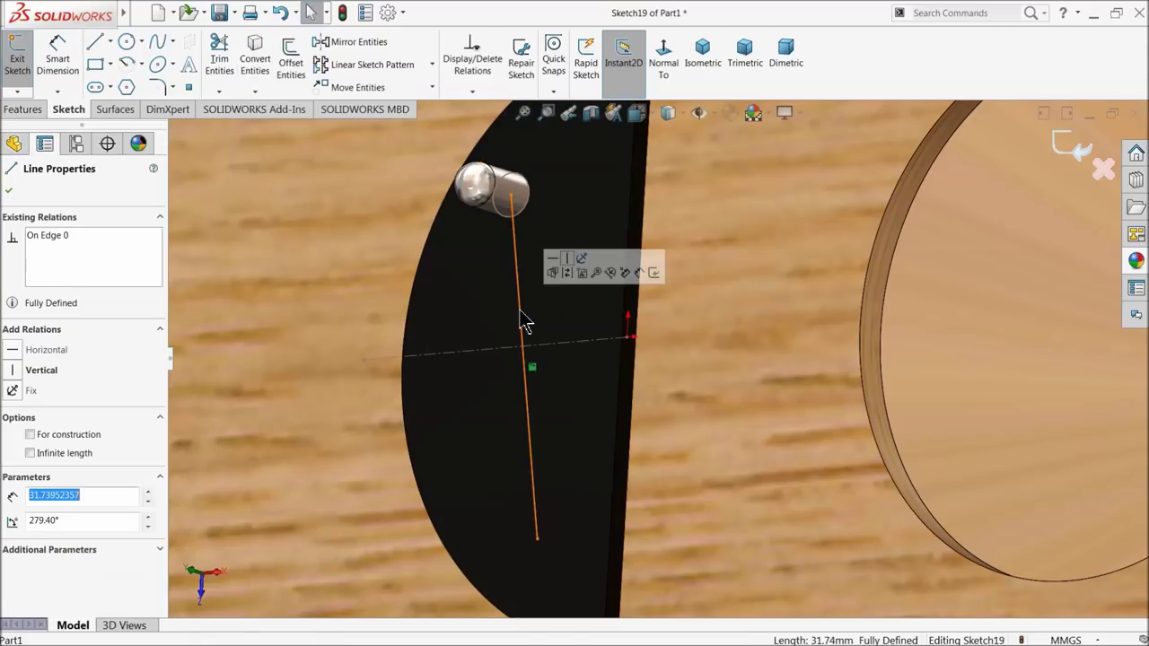
left_click(567, 271)
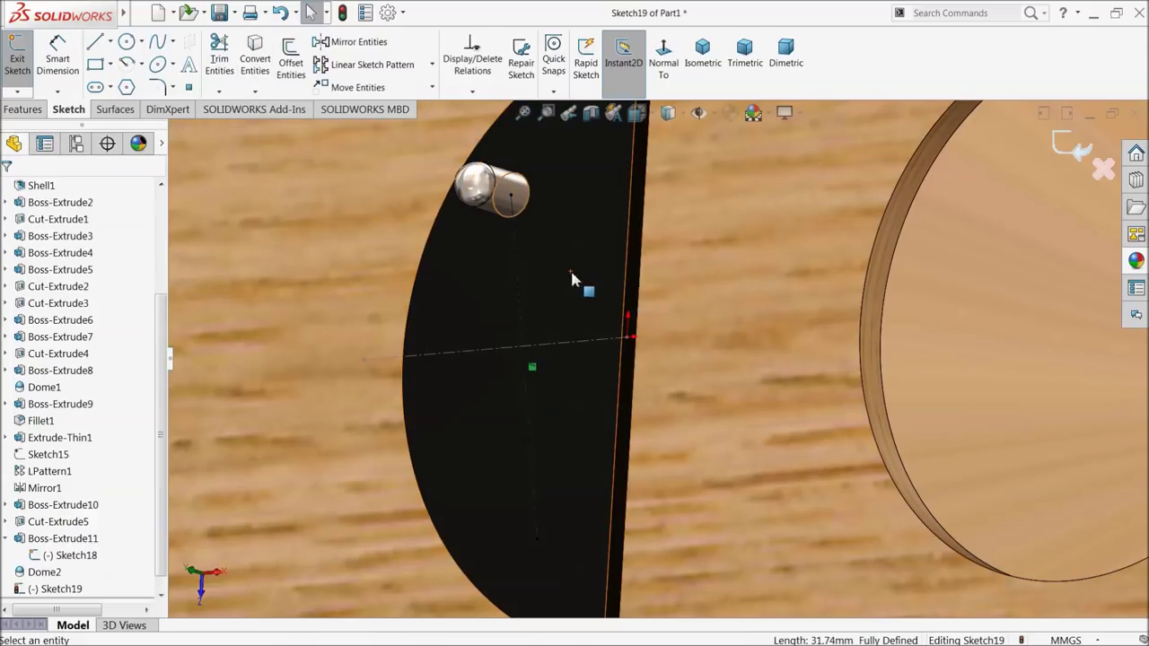
left_click(1070, 148)
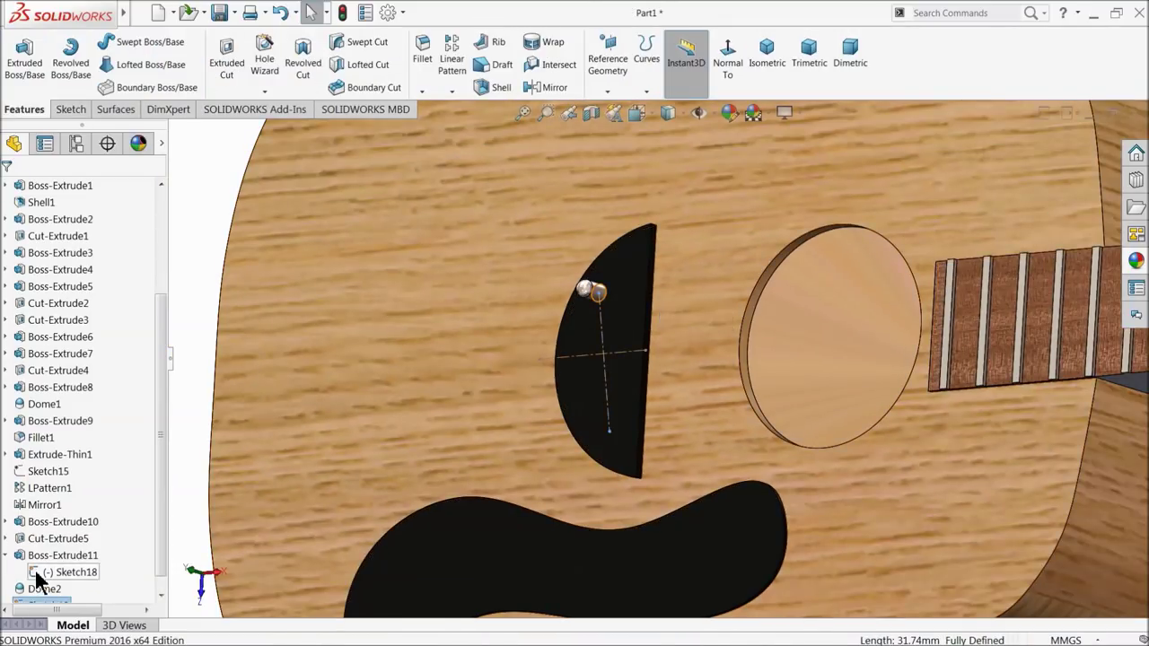
Step: Hide Sketch18, view the half-disc face normal, and launch Linear Pattern
left_click(45, 574)
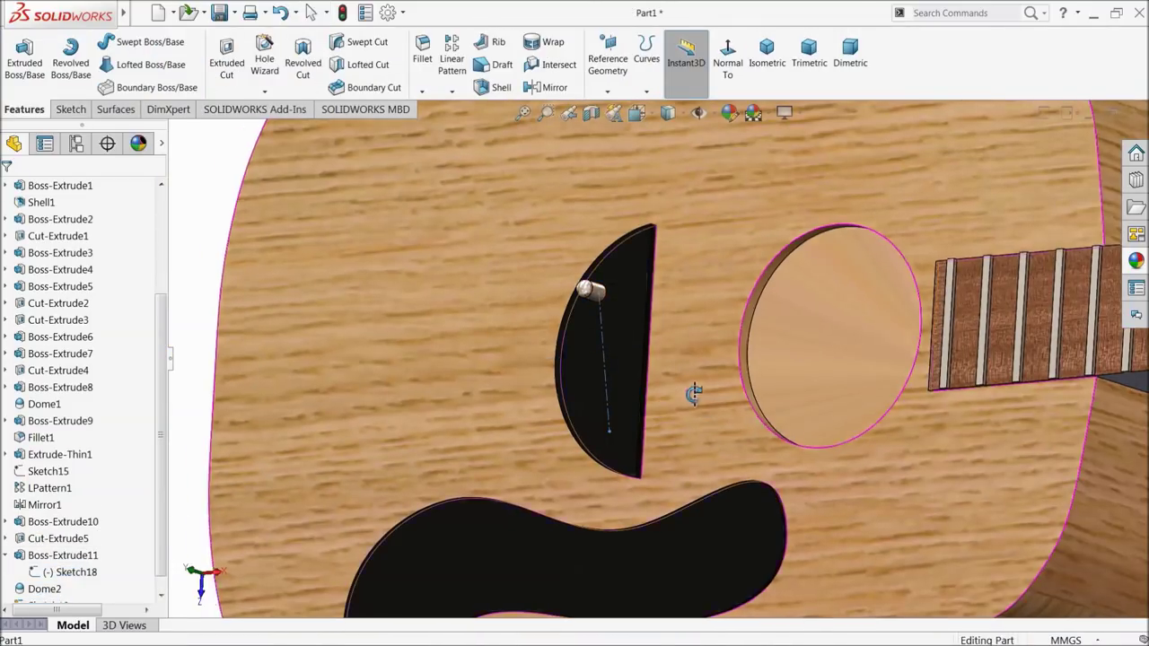
key("ctrl+8")
scroll(617, 366, "down", 3)
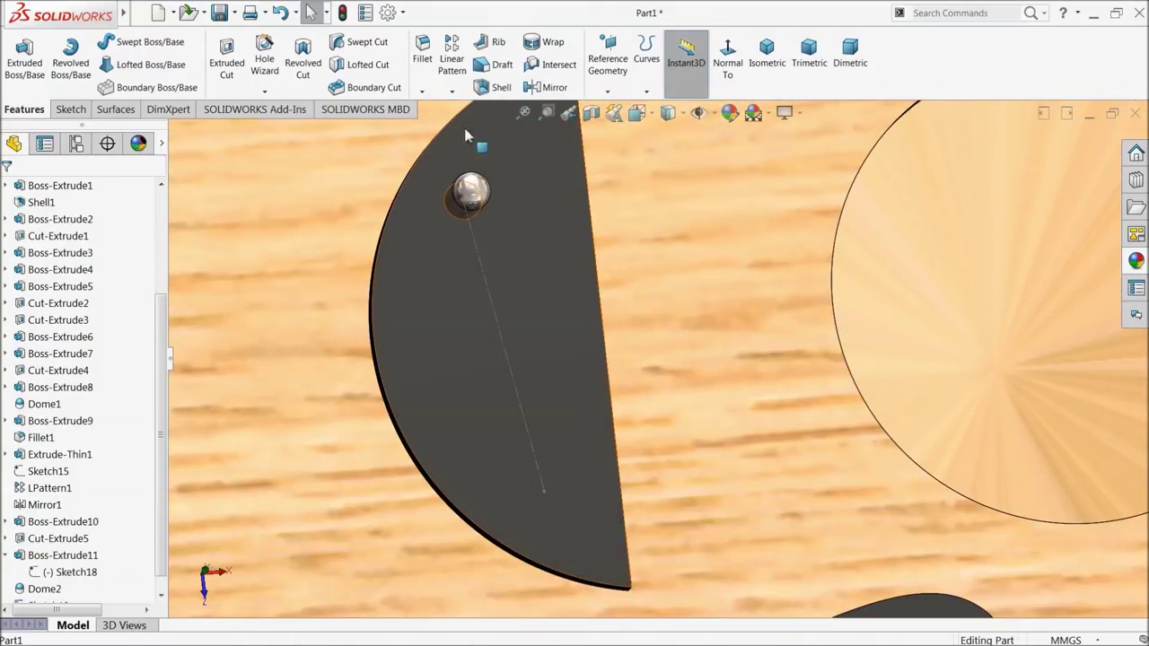
left_click(453, 90)
left_click(471, 102)
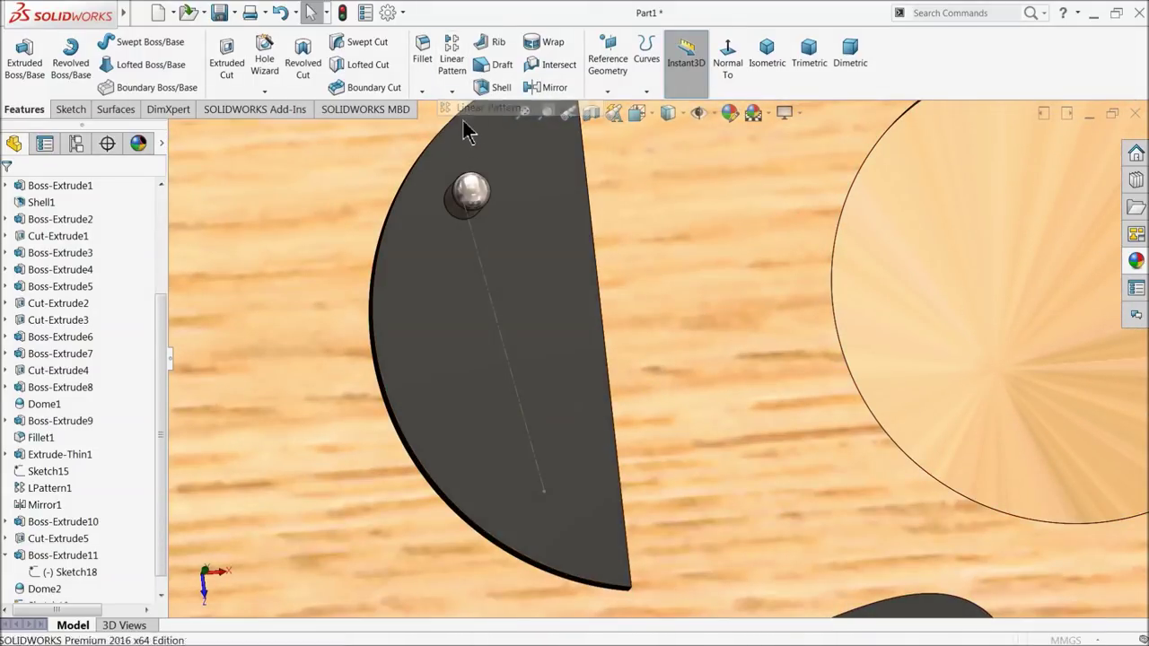
Step: Pattern Boss-Extrude11 and Dome2 along the Sketch19 line: 6 instances, 5 mm apart
left_click(486, 269)
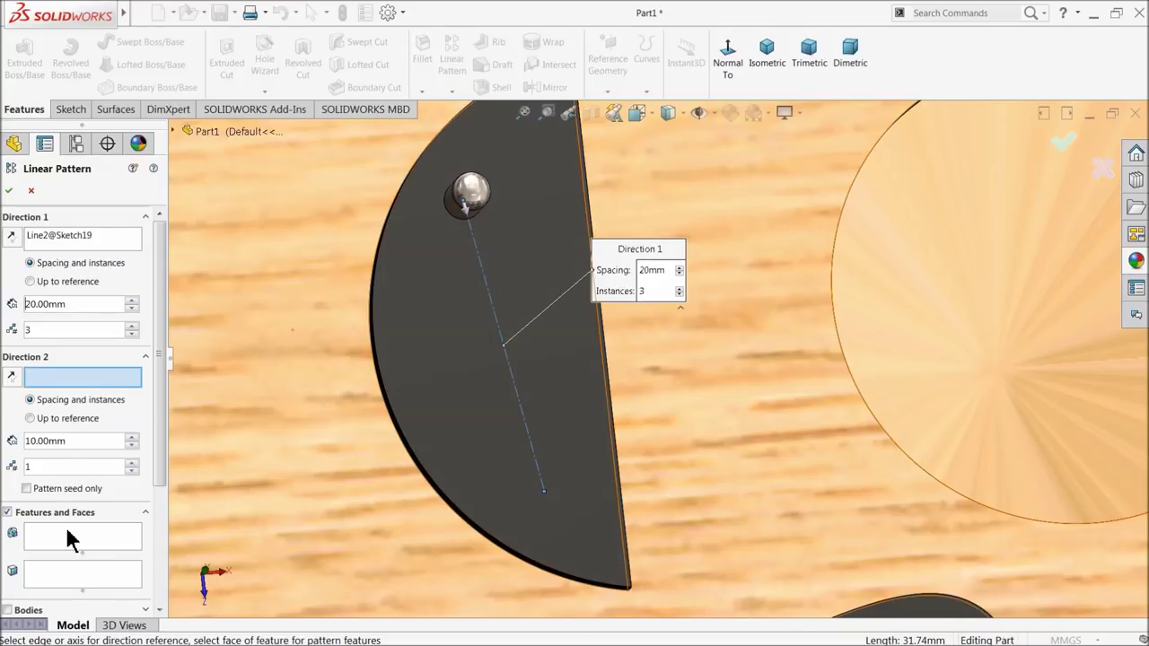
left_click(72, 539)
left_click(461, 211)
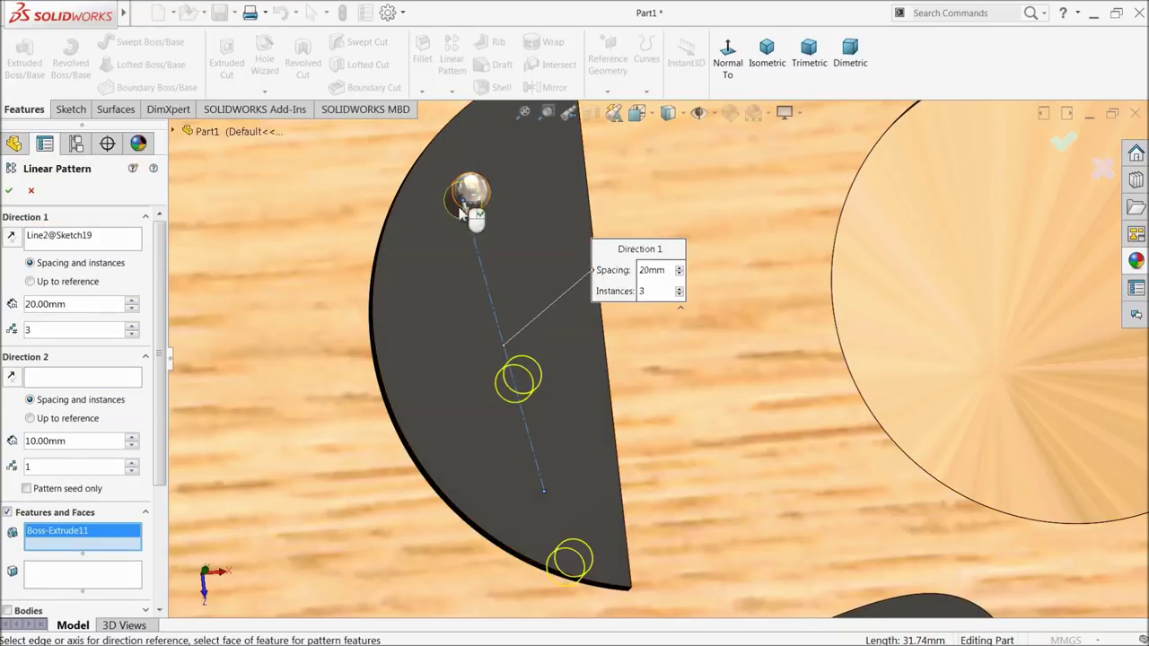
left_click(469, 203)
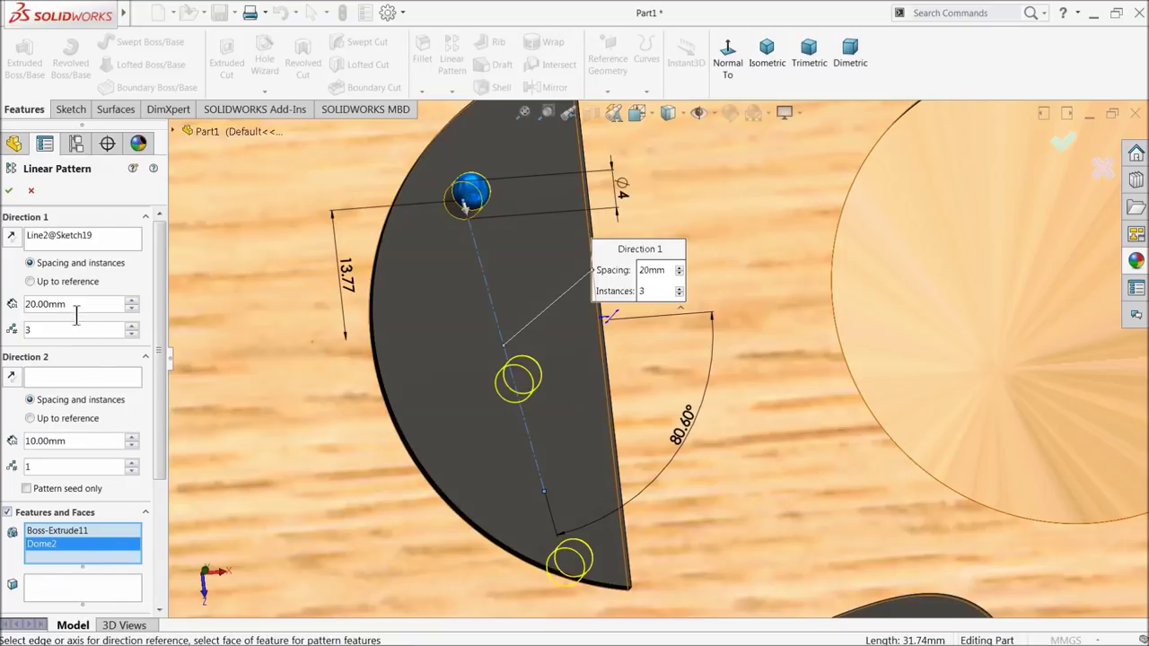
type("5")
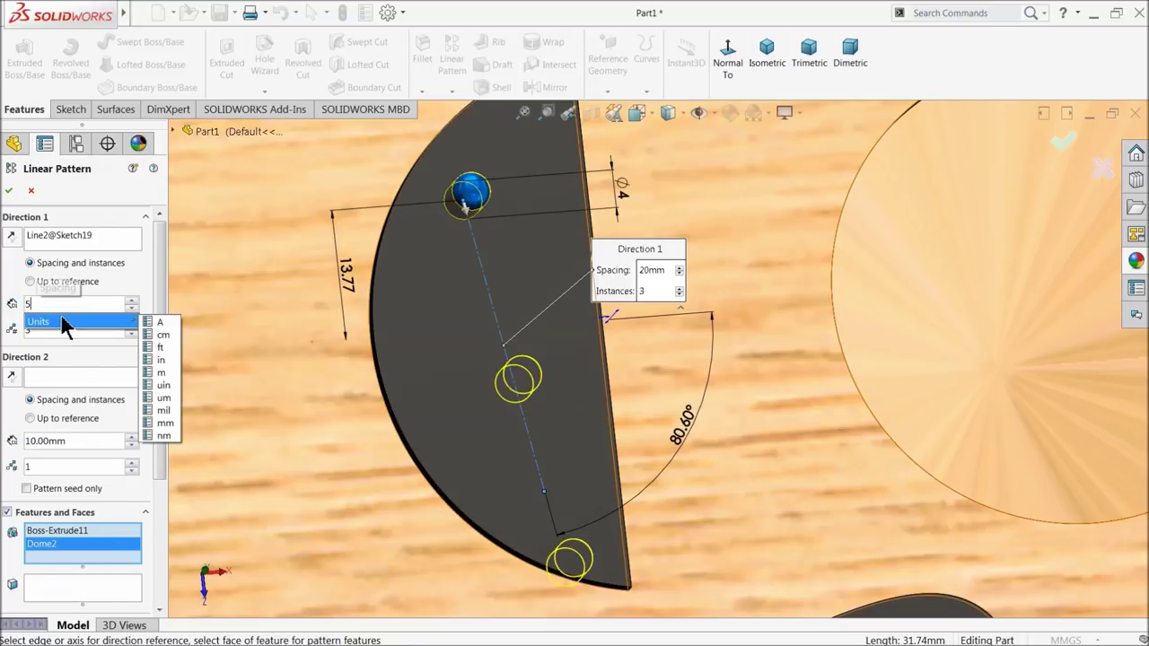
key("Return")
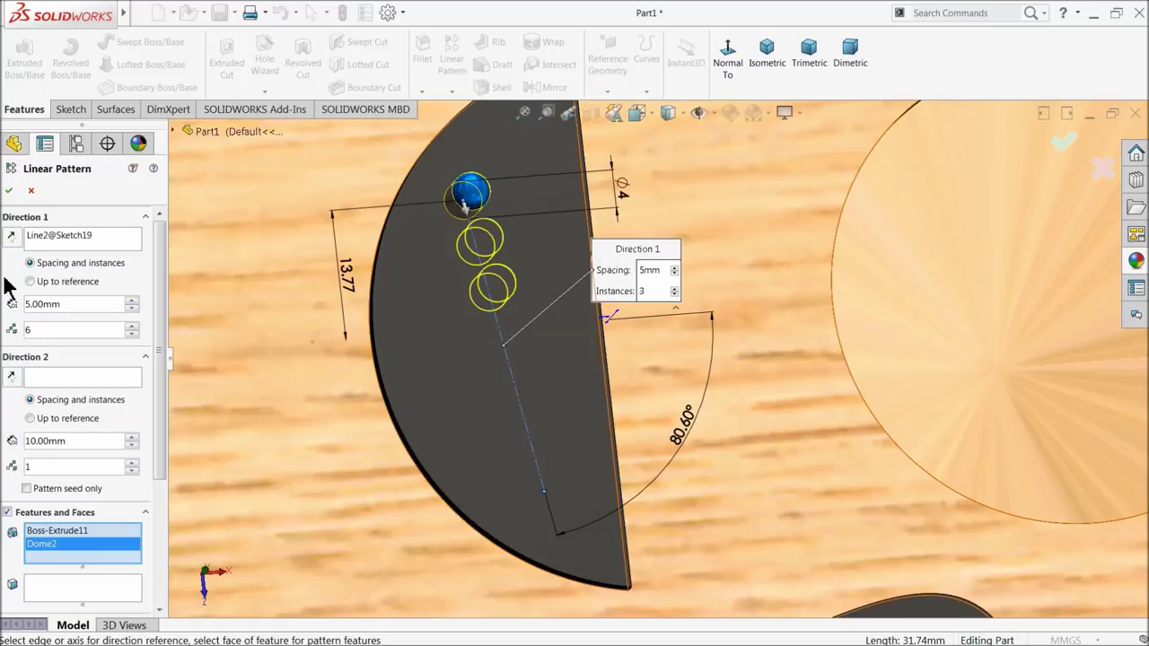
left_click(207, 323)
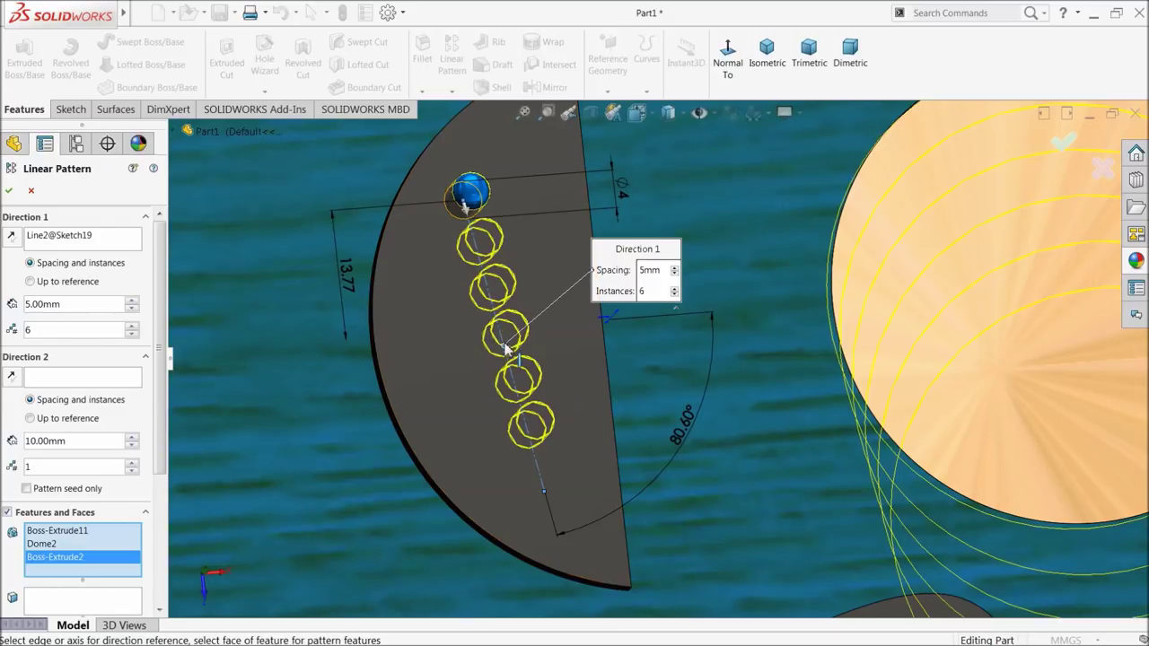
left_click(8, 191)
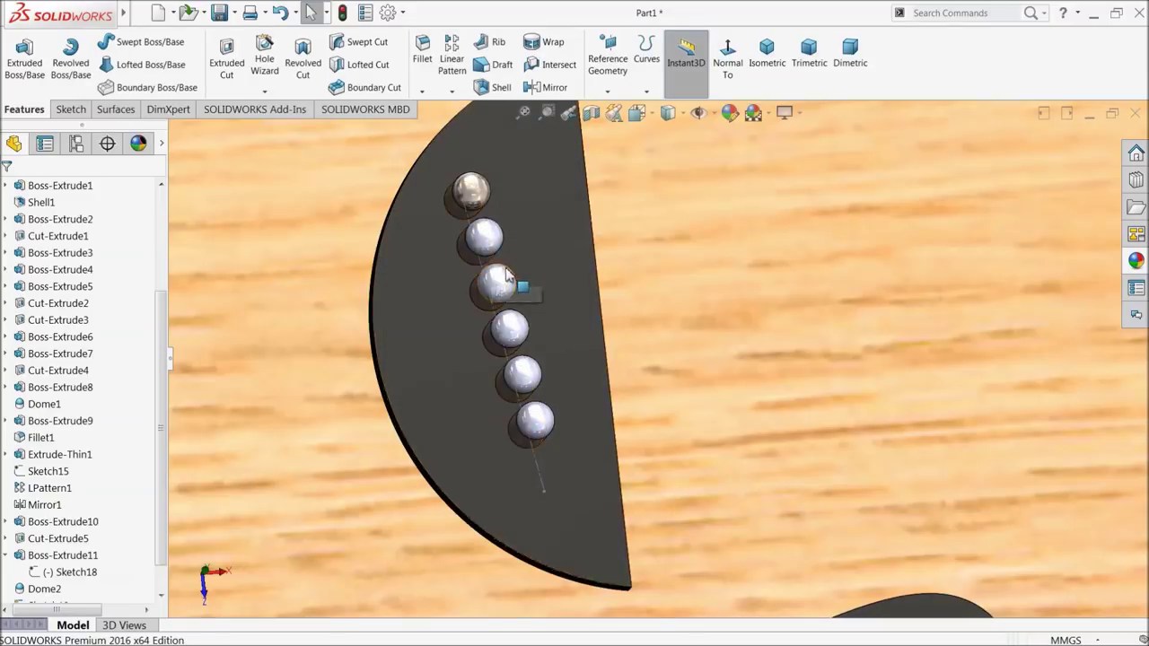
scroll(516, 301, "down", 2)
mouse_move(545, 331)
middle_mouse_down()
mouse_move(574, 313)
mouse_move(595, 275)
mouse_move(580, 295)
middle_mouse_up()
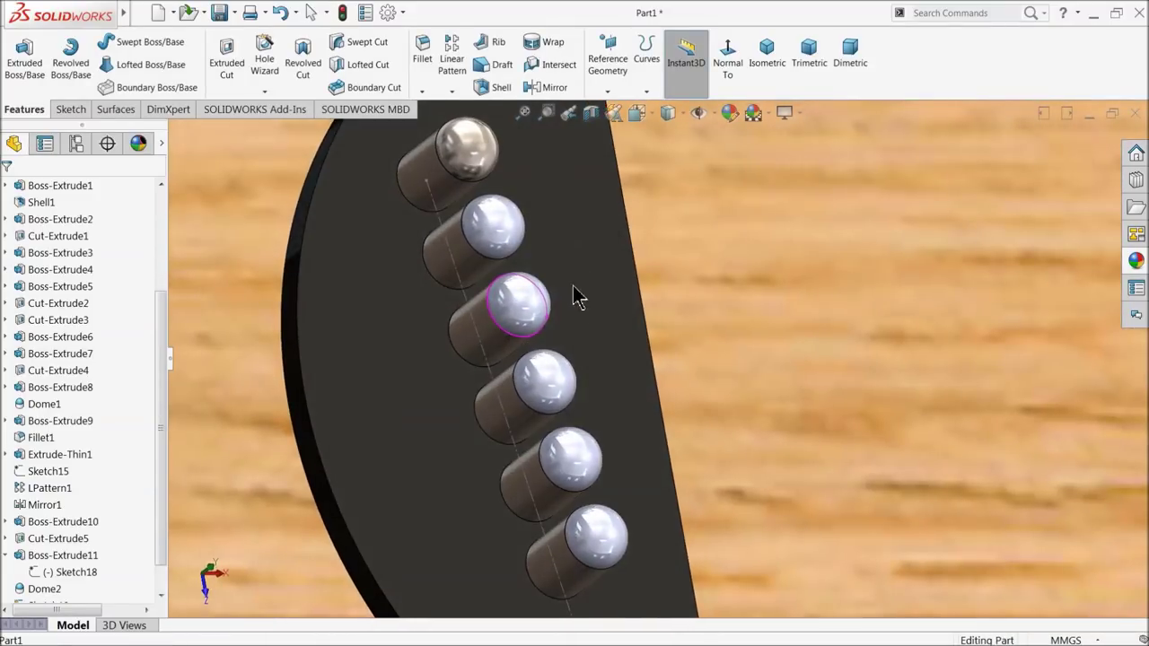
Step: Apply the satin finish stainless steel appearance to the five copied tuning pegs
left_click(592, 538)
left_click(570, 458, "ctrl")
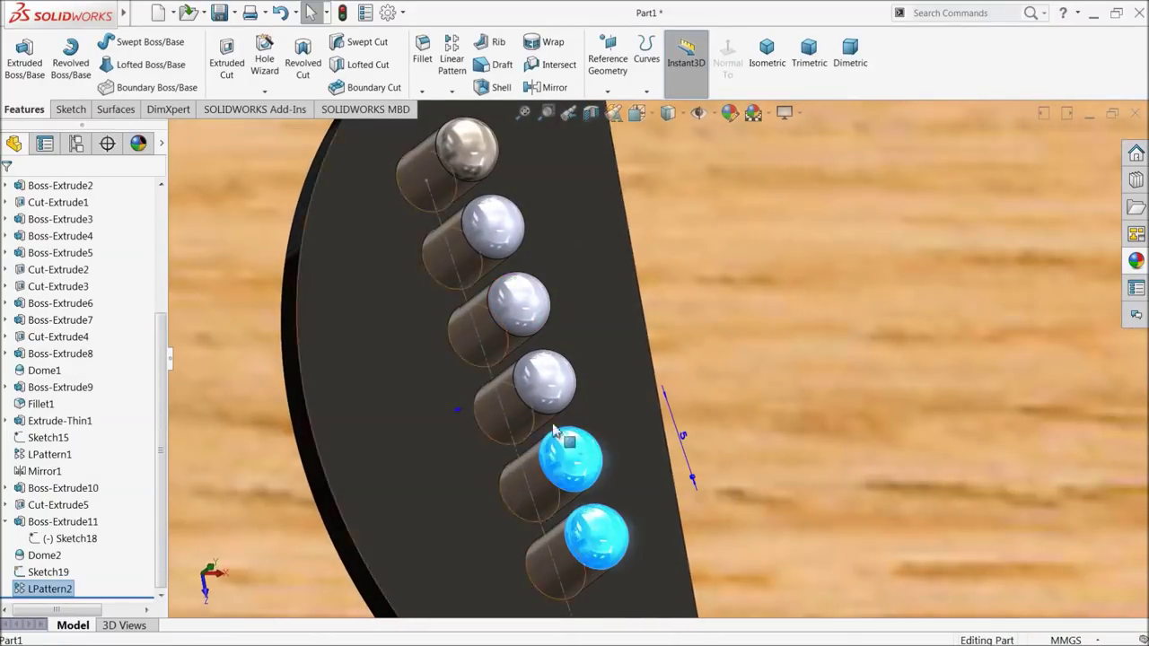
left_click(544, 382, "ctrl")
left_click(519, 303, "ctrl")
left_click(497, 265, "ctrl")
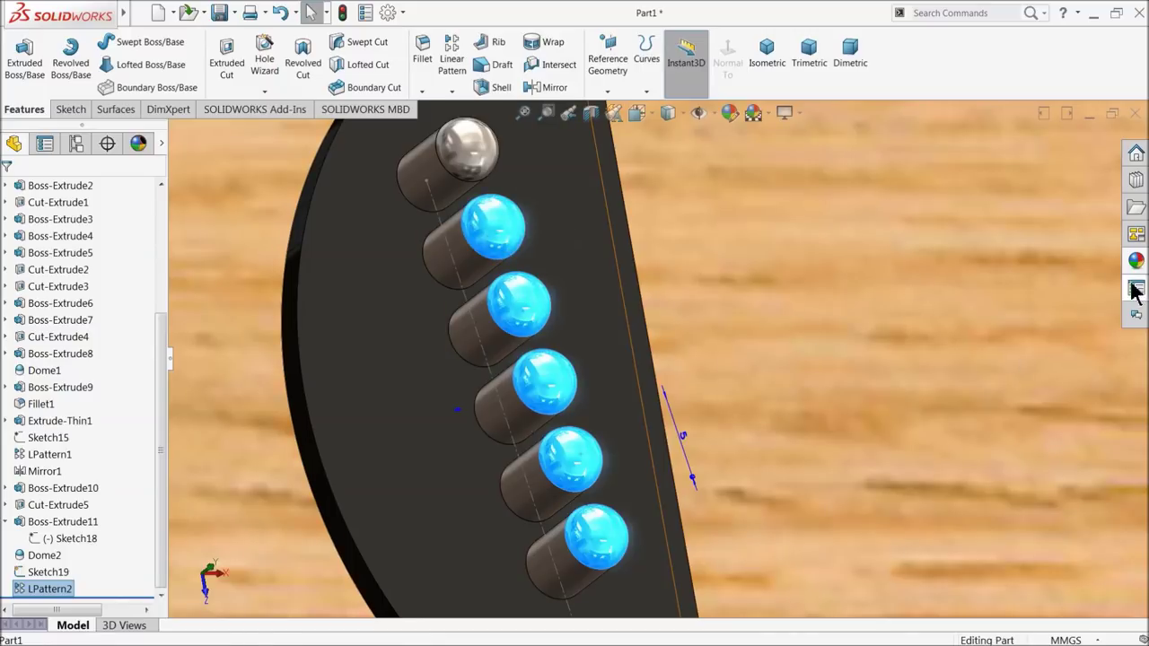
left_click(1137, 260)
left_click(987, 471)
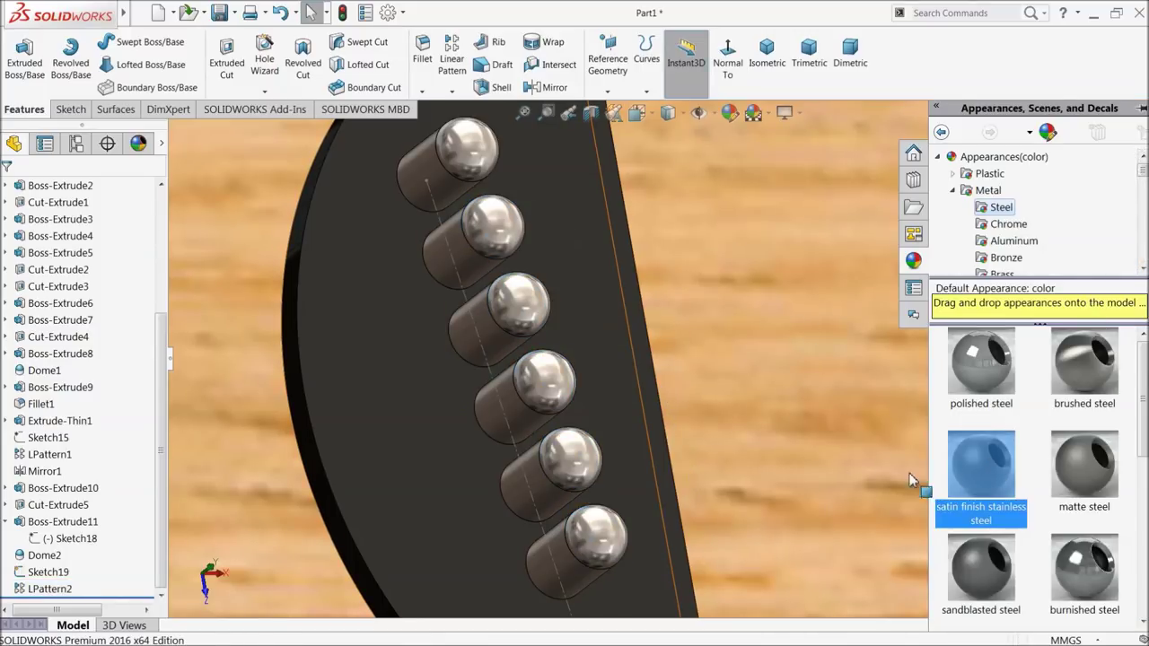
Step: Hide Sketch19's pin-row guide line, then zoom out to a three-quarter view of the guitar
scroll(679, 470, "up", 3)
scroll(539, 294, "down", 3)
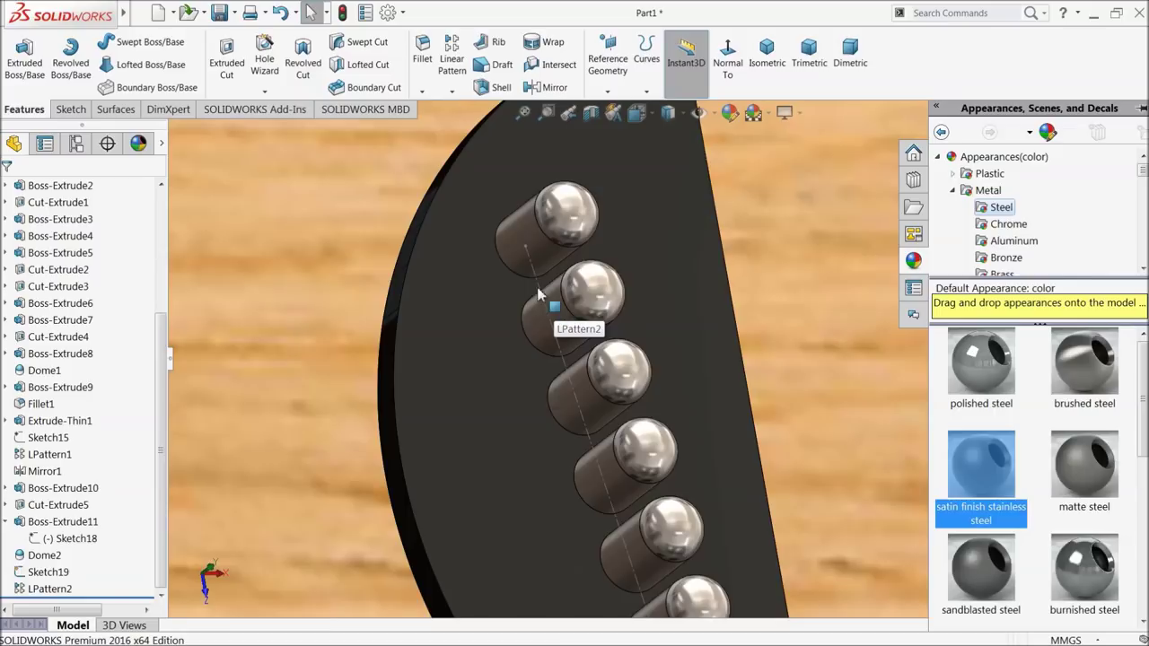
left_click(542, 290)
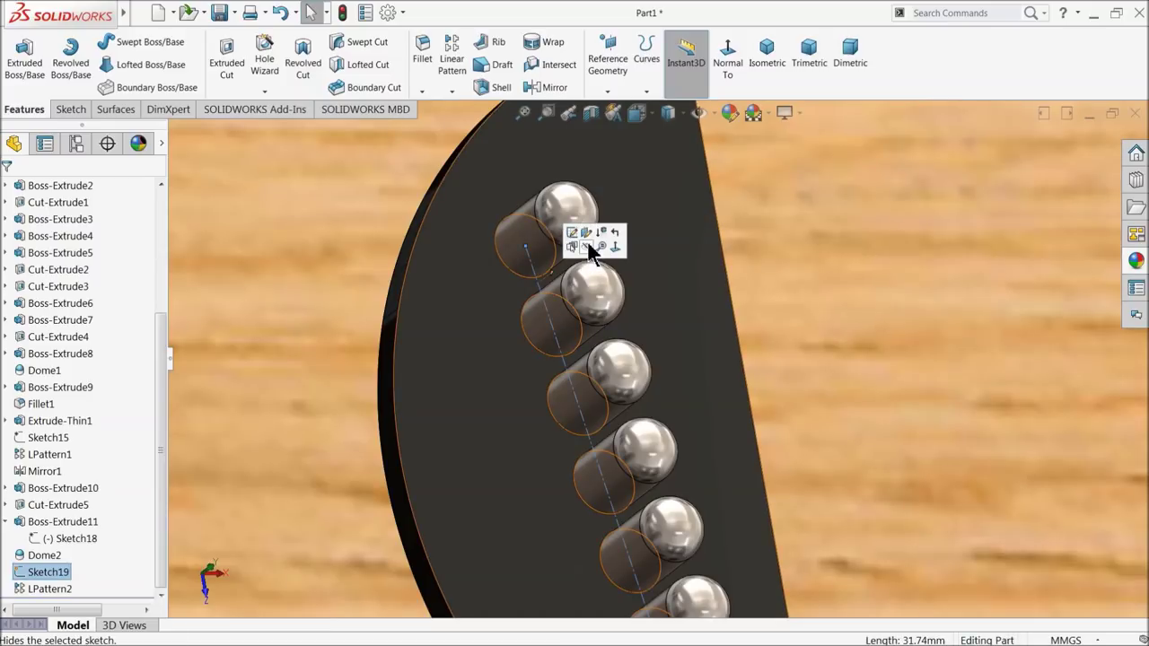
left_click(591, 249)
scroll(714, 296, "up", 3)
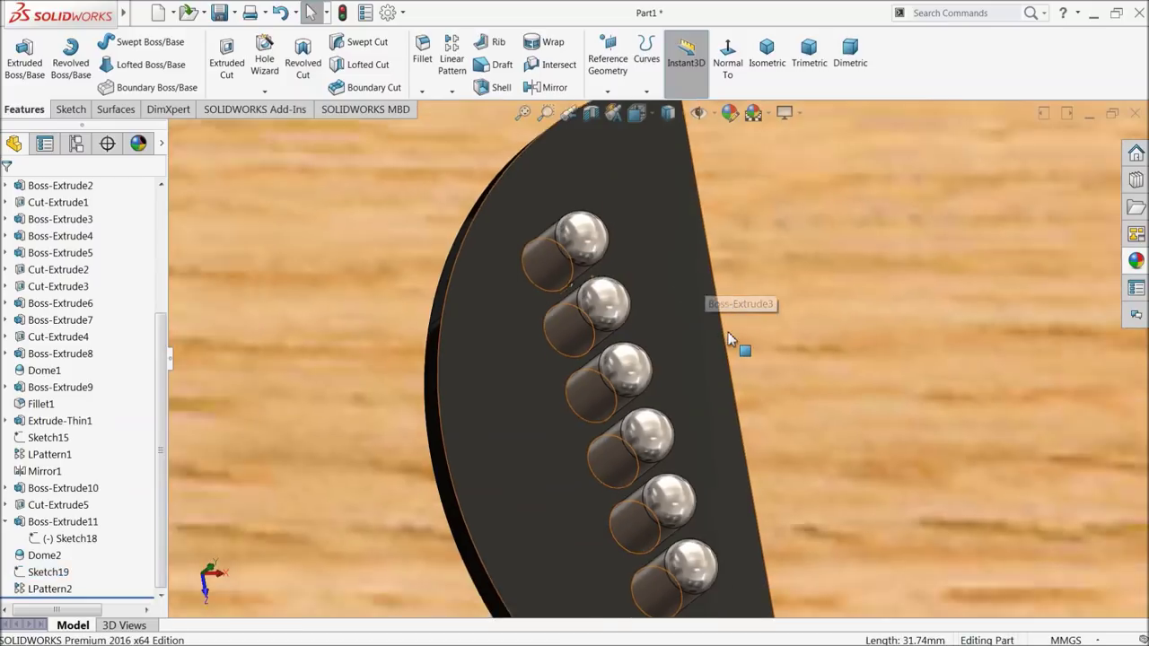
scroll(723, 332, "up", 4)
scroll(723, 350, "up", 2)
scroll(727, 368, "up", 2)
middle_click_drag(729, 376, 674, 263)
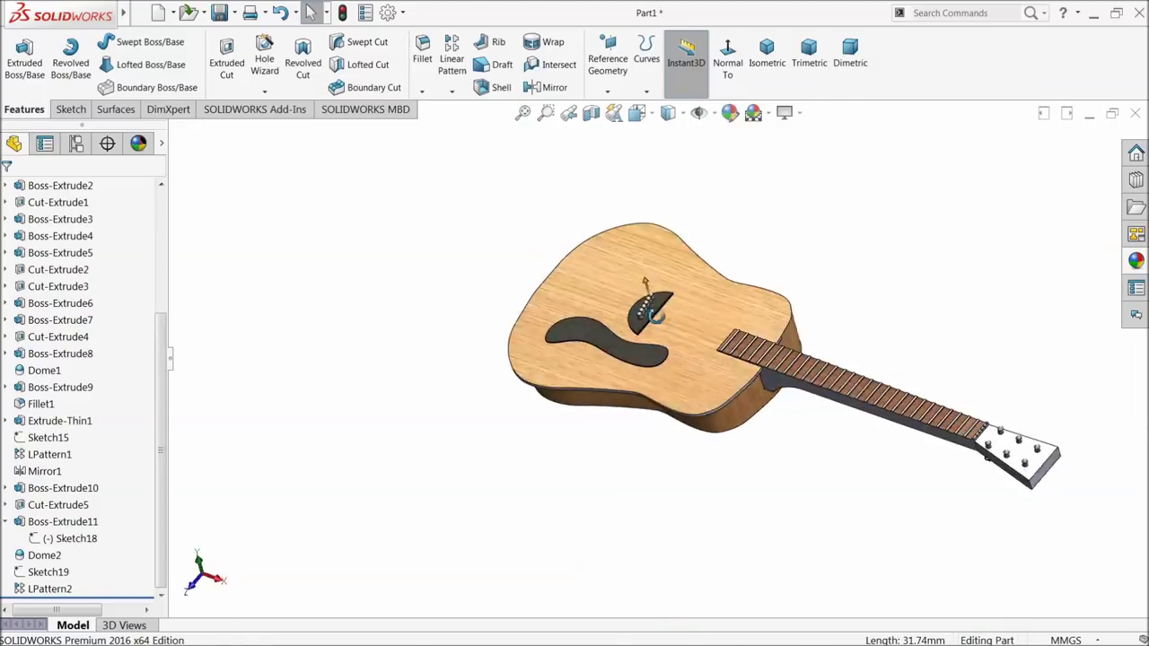
Step: Orbit around the guitar body, neck and headstock to inspect the model
scroll(658, 398, "down", 5)
scroll(658, 398, "down", 2)
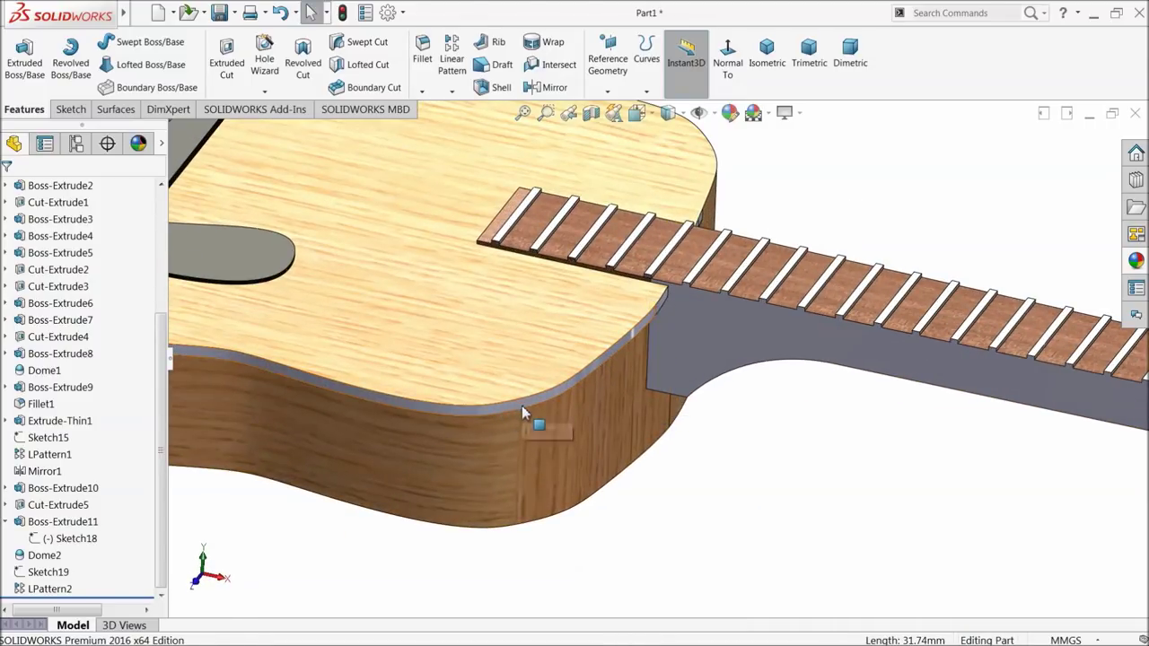
scroll(521, 405, "up", 5)
scroll(522, 406, "up", 2)
mouse_move(489, 399)
middle_mouse_down()
mouse_move(329, 210)
mouse_move(298, 381)
middle_mouse_up()
scroll(329, 210, "down", 3)
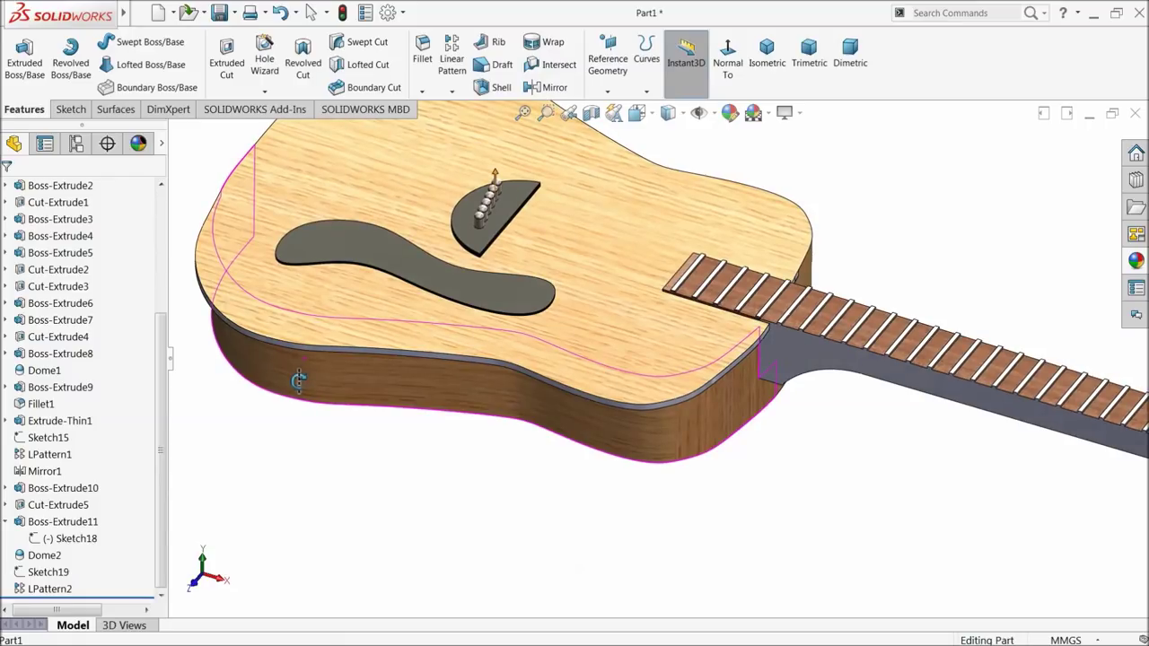
middle_click_drag(299, 381, 240, 339)
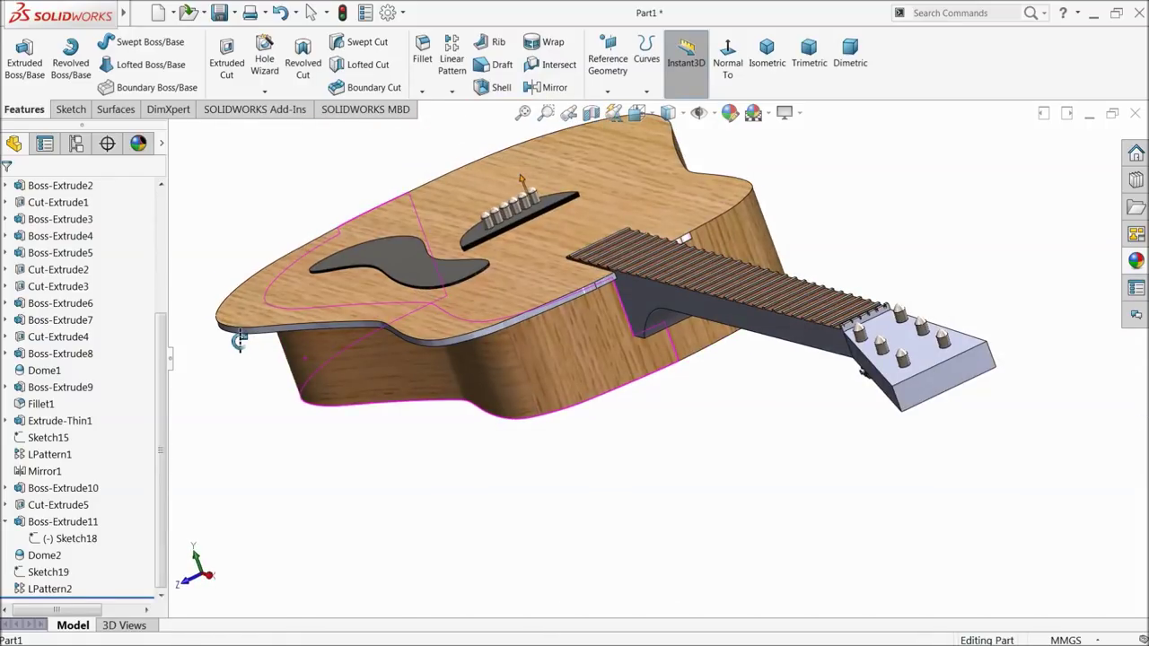
mouse_move(240, 339)
middle_mouse_down()
mouse_move(260, 233)
mouse_move(259, 351)
mouse_move(298, 405)
mouse_move(645, 453)
mouse_move(645, 377)
mouse_move(646, 466)
middle_mouse_up()
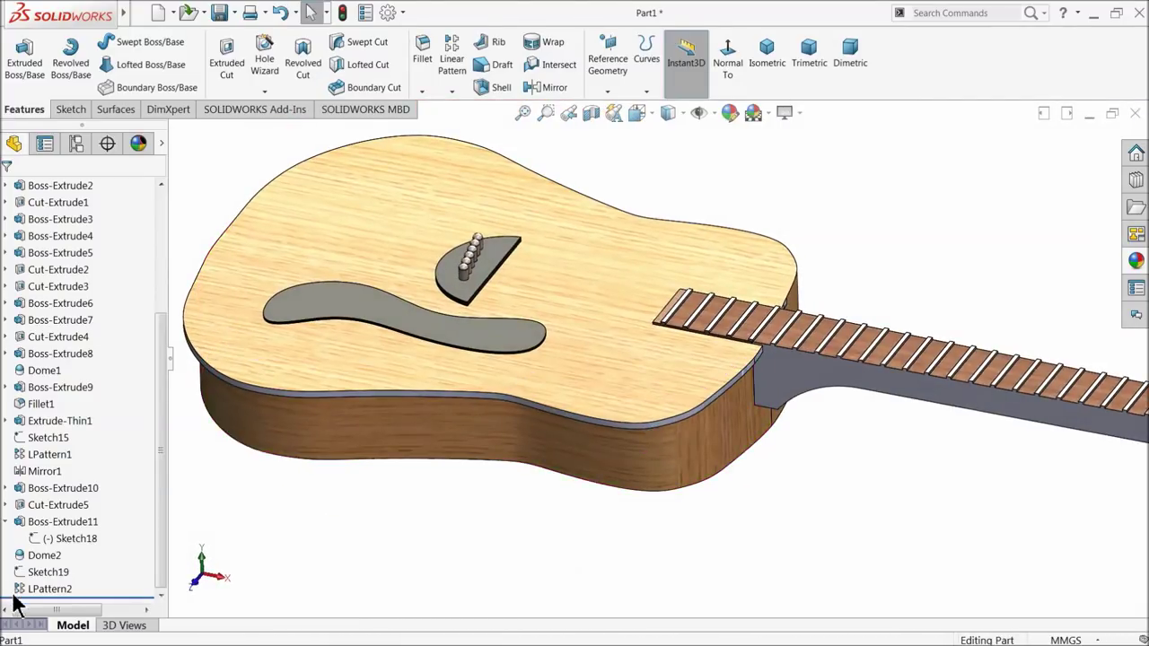
Step: Edit LPattern2 and delete its third feature, keeping only Boss-Extrude11 and Dome2
left_click(18, 590)
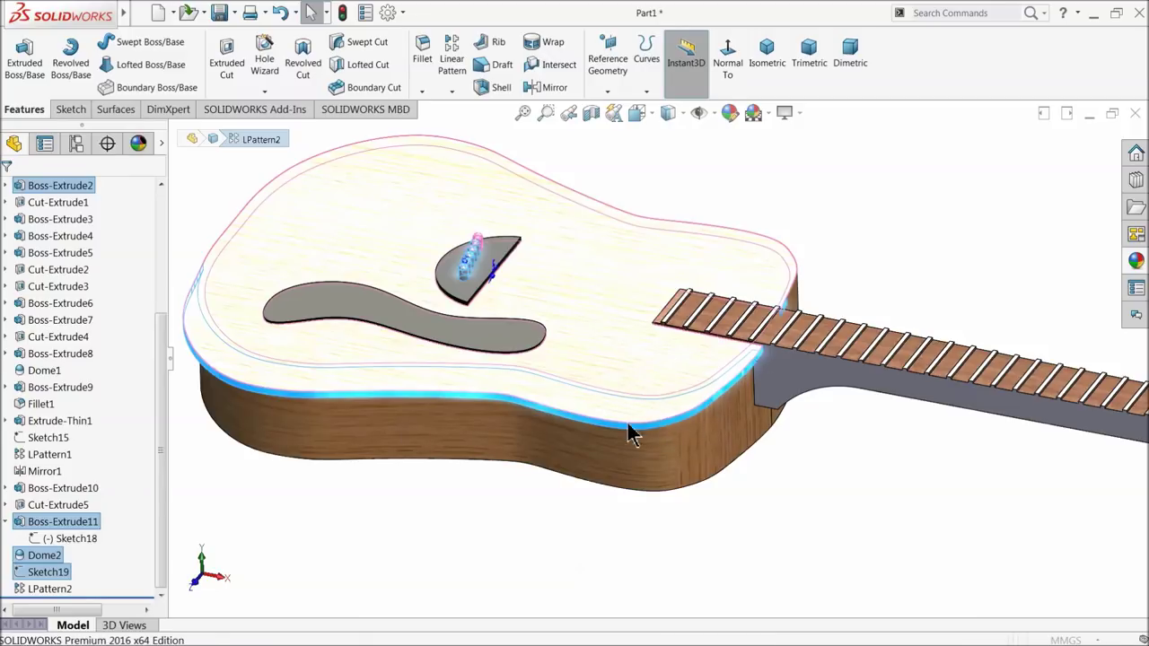
left_click(47, 423)
right_click(49, 422)
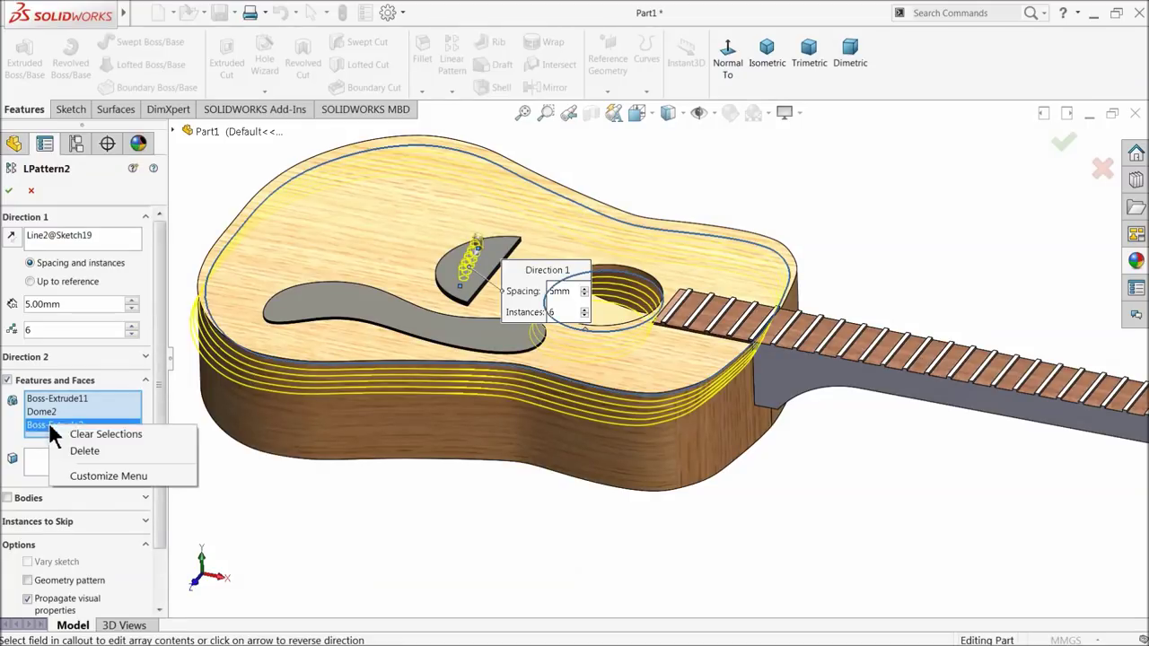
left_click(82, 451)
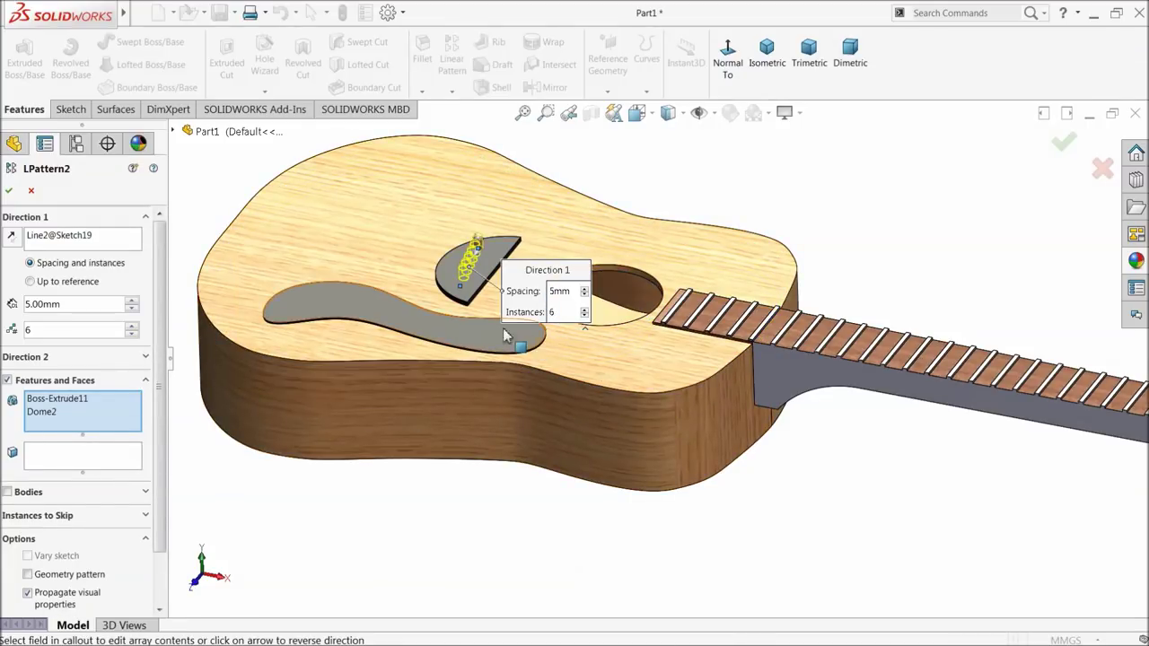
scroll(504, 336, "down", 3)
left_click(8, 191)
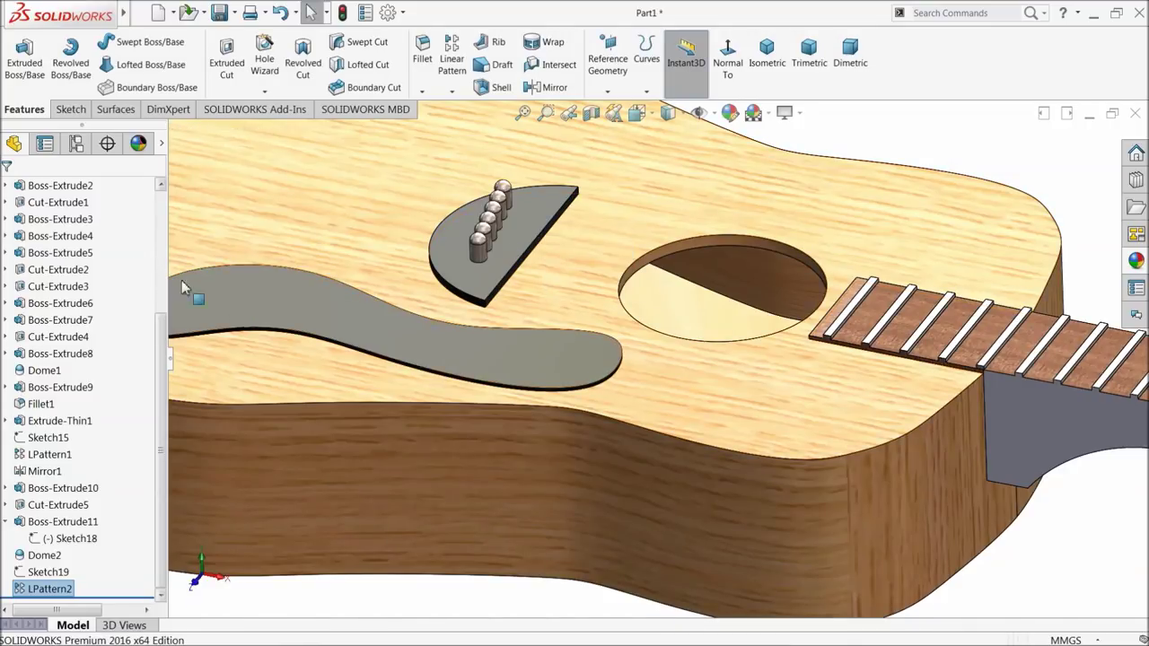
Step: Zoom in on the nut and start Sketch20 on the side face of Boss-Extrude6
scroll(408, 352, "up", 3)
scroll(512, 380, "up", 2)
scroll(786, 403, "up", 2)
scroll(943, 404, "down", 2)
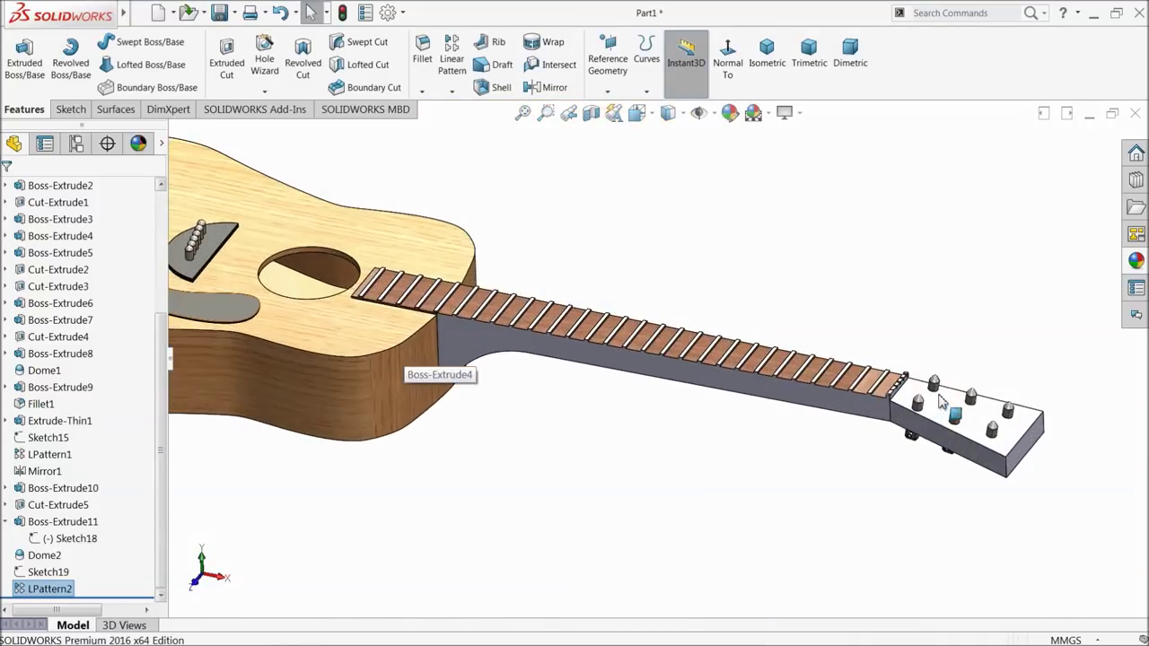
scroll(942, 403, "down", 2)
scroll(868, 387, "down", 2)
scroll(744, 398, "down", 2)
scroll(706, 392, "down", 2)
scroll(637, 350, "down", 2)
scroll(570, 294, "down", 2)
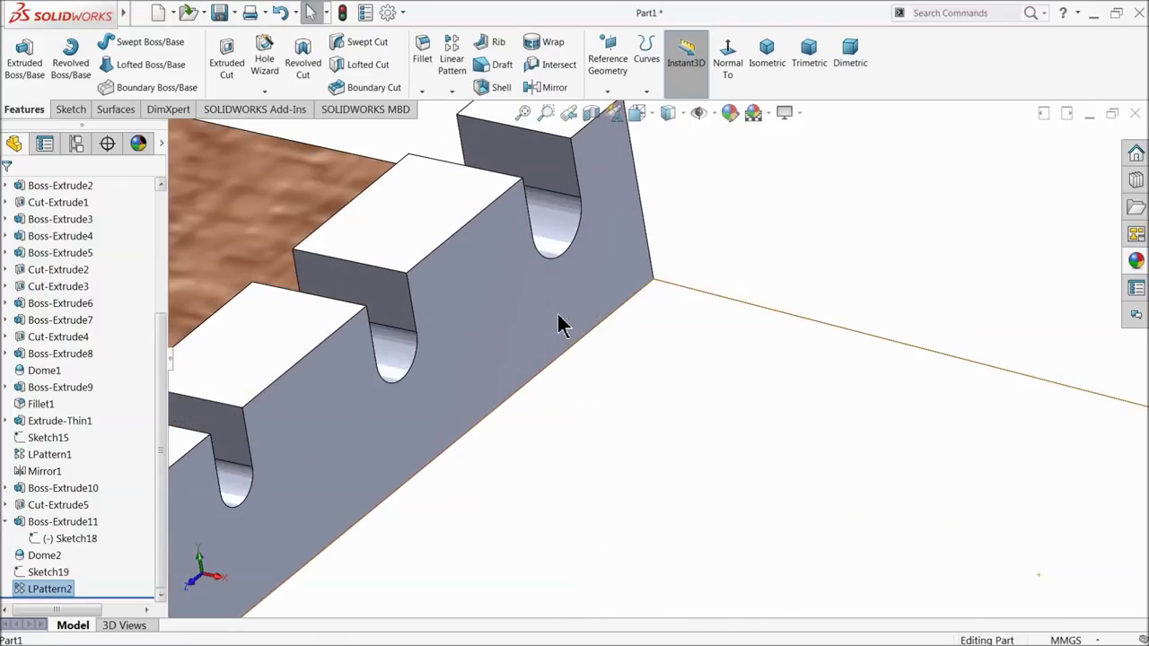
left_click(561, 306)
left_click(619, 280)
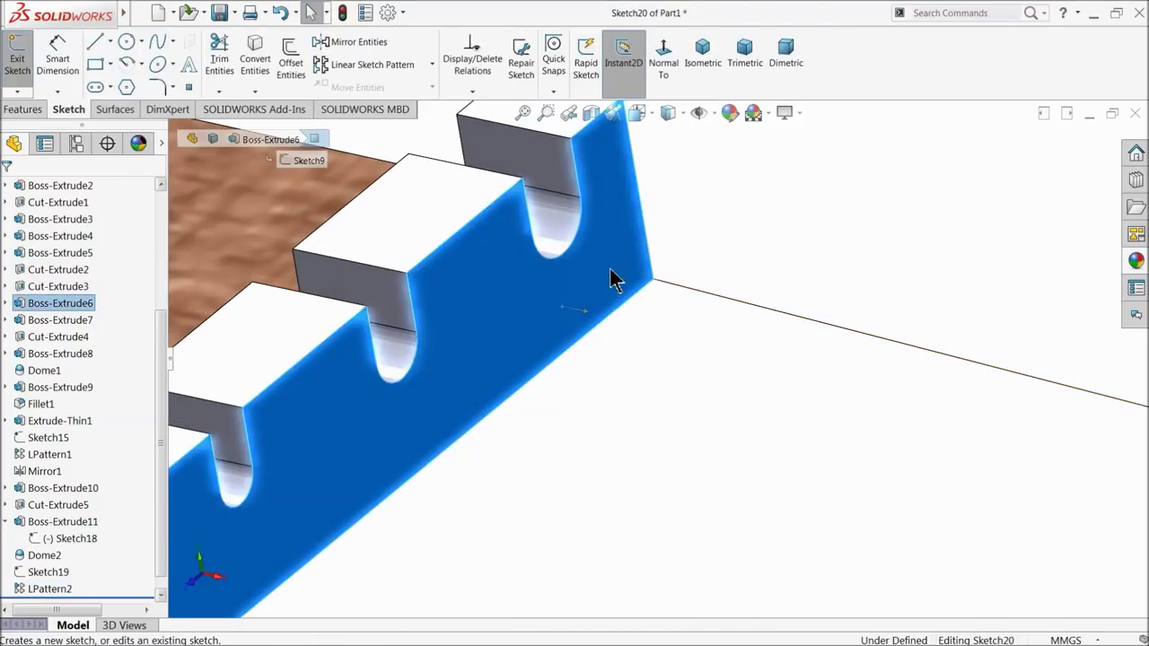
Step: Draw a circle centred inside the nut's end slot
left_click(126, 43)
scroll(555, 258, "down", 2)
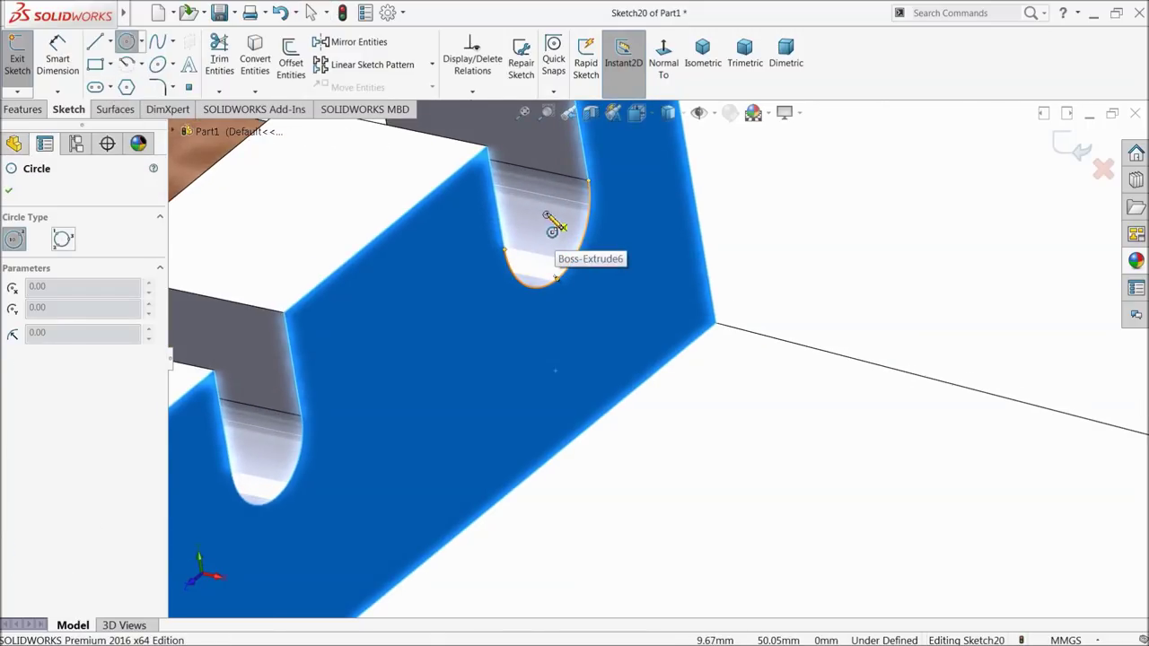
left_click(546, 215)
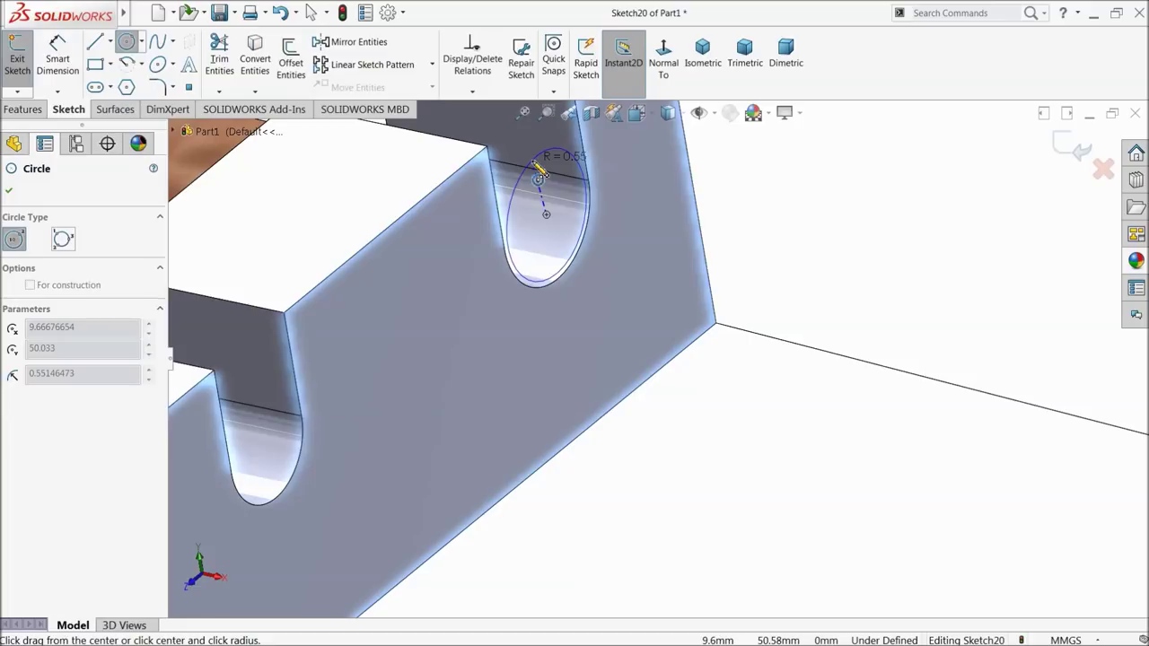
left_click(538, 177)
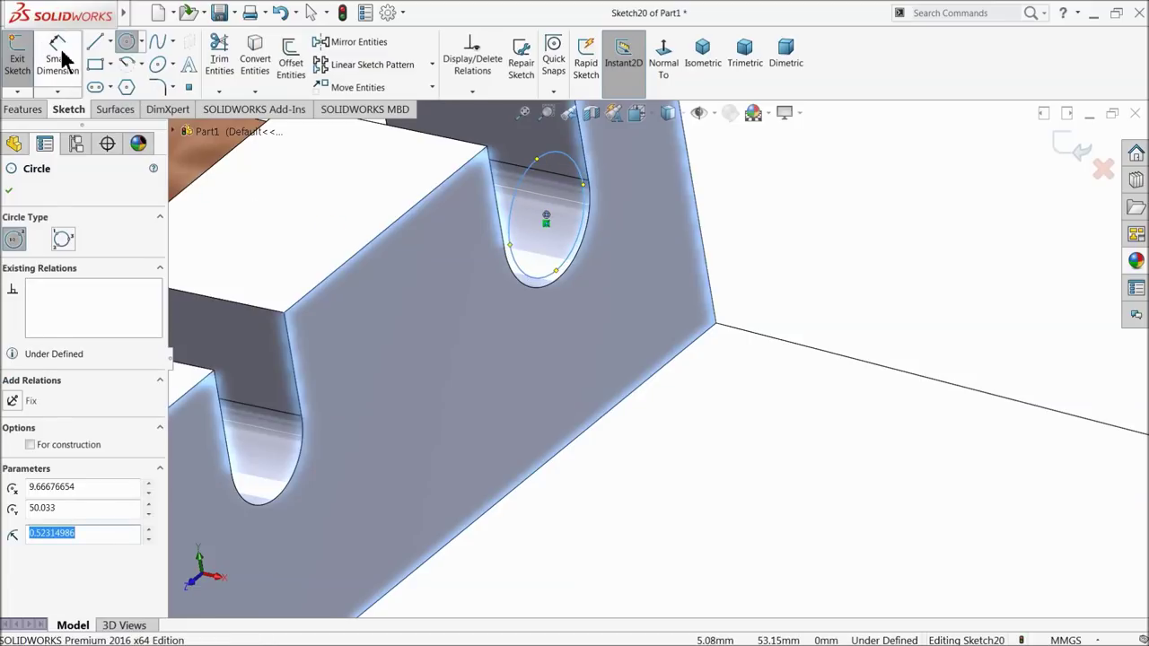
Step: Dimension the circle's diameter to 1.03 mm and close Sketch20
left_click(57, 49)
left_click(591, 212)
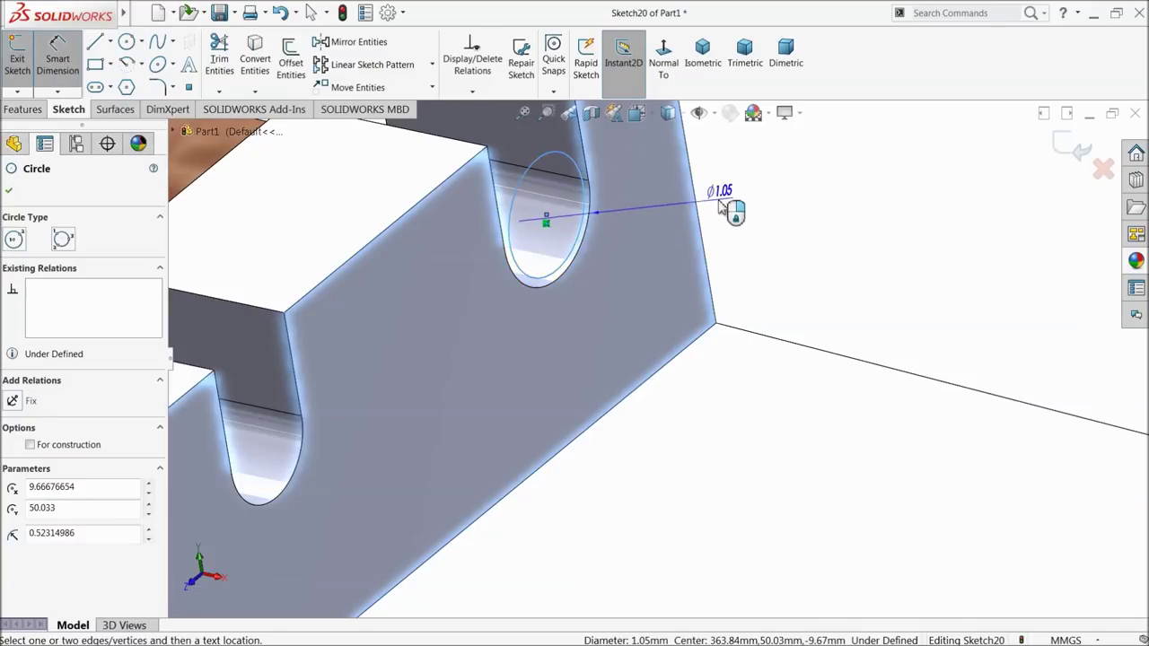
left_click(732, 192)
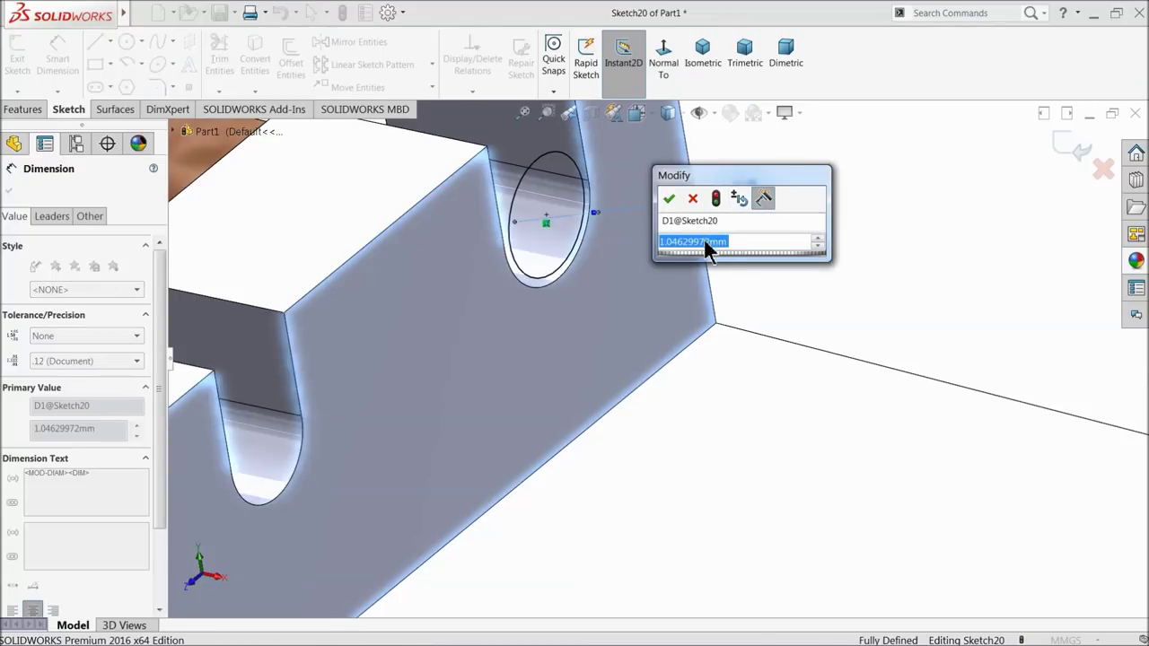
type("1.03")
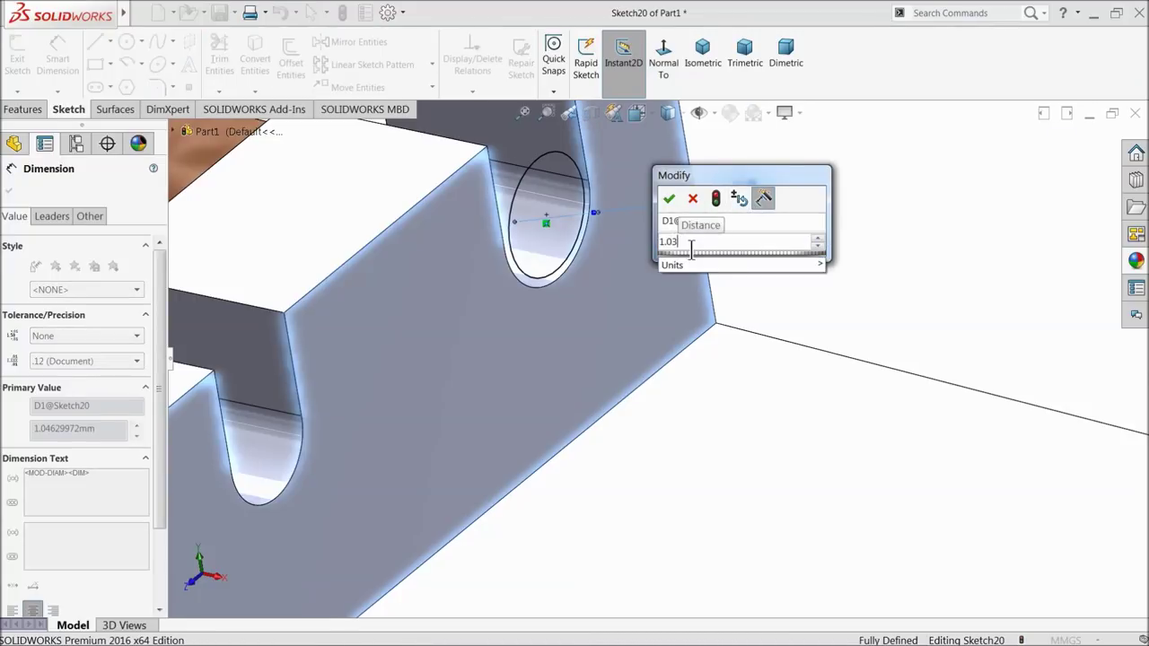
left_click(671, 201)
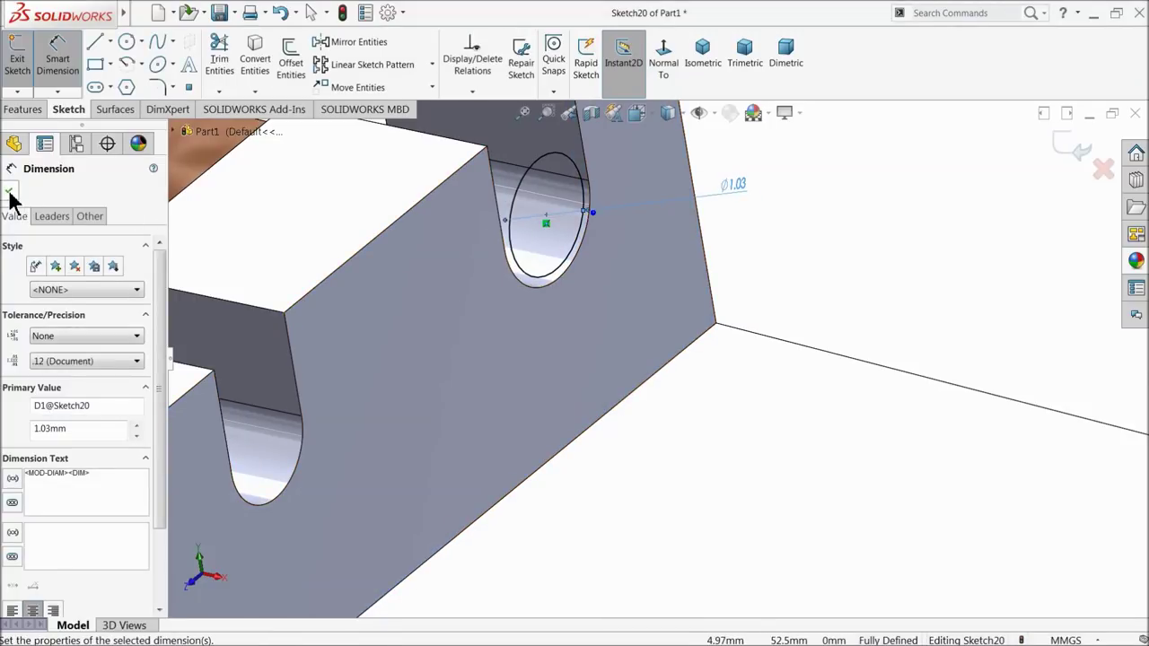
left_click(11, 193)
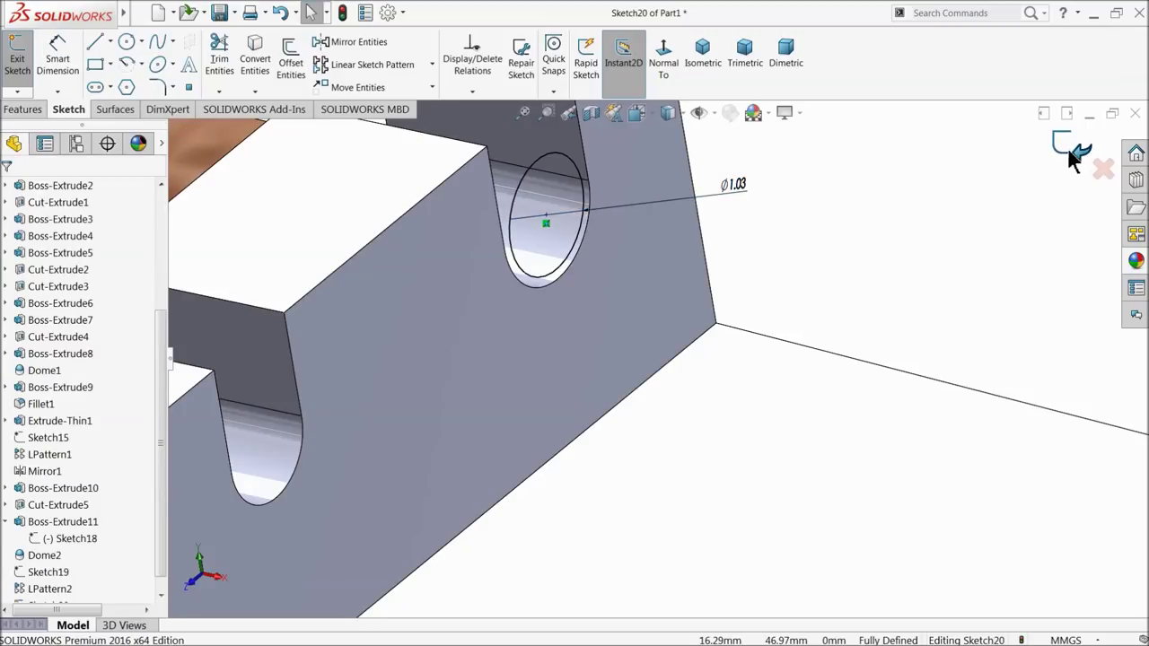
left_click(1072, 151)
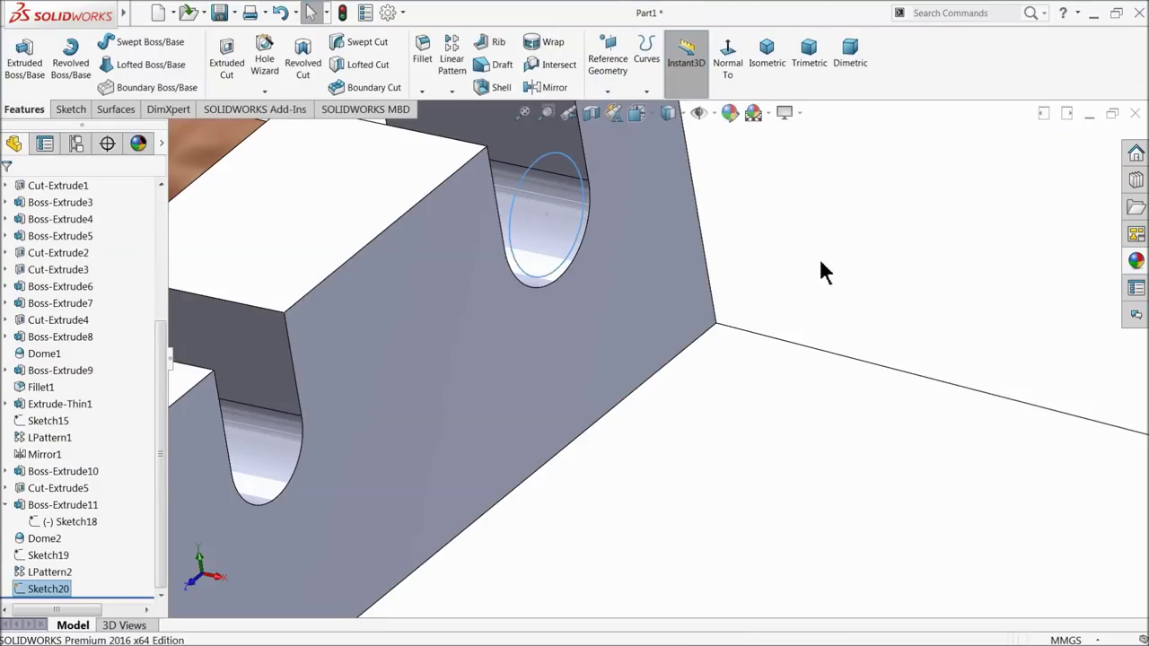
scroll(818, 256, "up", 3)
scroll(812, 287, "up", 3)
scroll(821, 333, "down", 3)
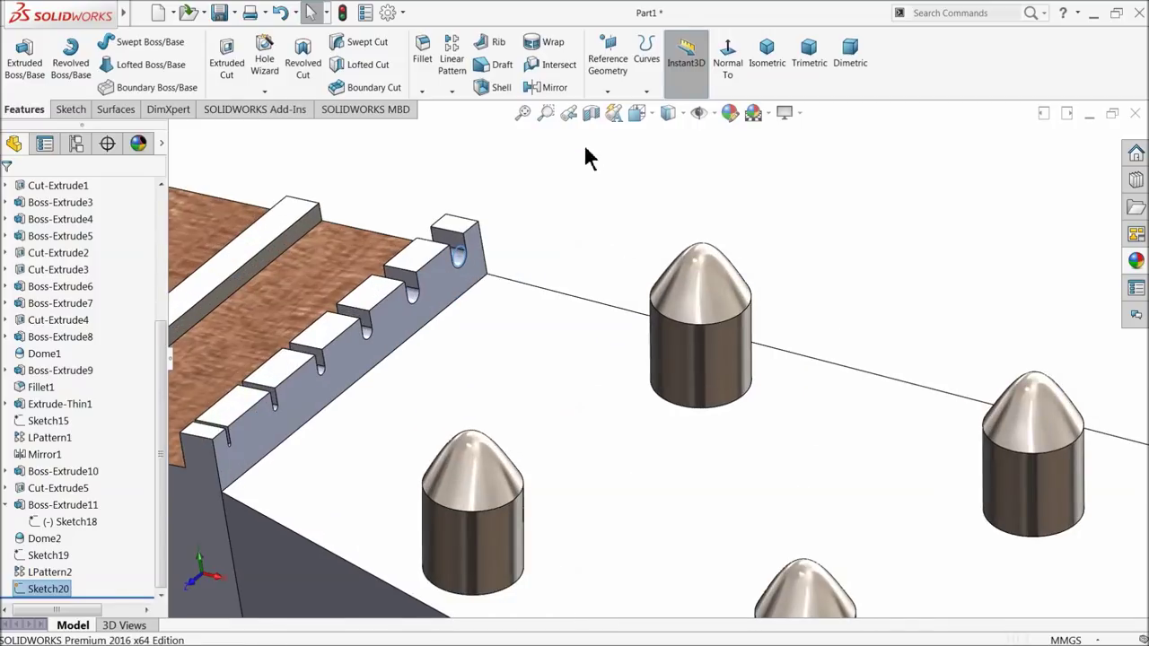
Step: Show sketches to reveal the peg centre lines, orbit toward the headstock, and start 3DSketch1
left_click(716, 113)
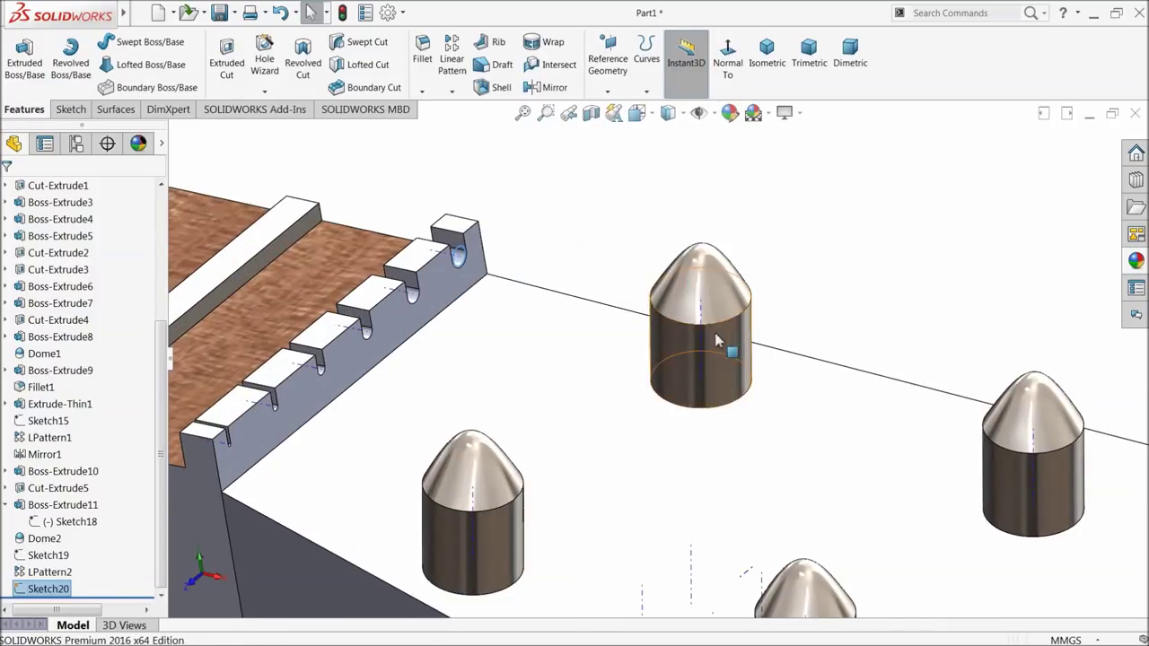
mouse_move(582, 310)
middle_mouse_down()
mouse_move(595, 243)
mouse_move(605, 246)
mouse_move(565, 247)
mouse_move(423, 325)
middle_mouse_up()
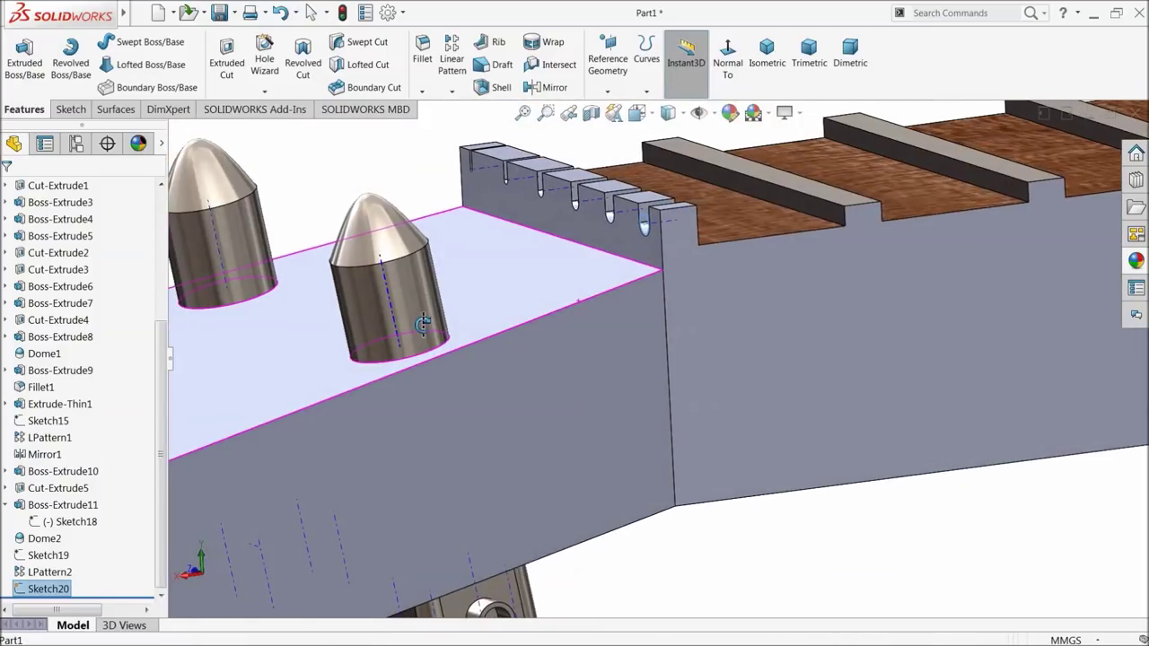
left_click(68, 109)
left_click(20, 93)
left_click(37, 125)
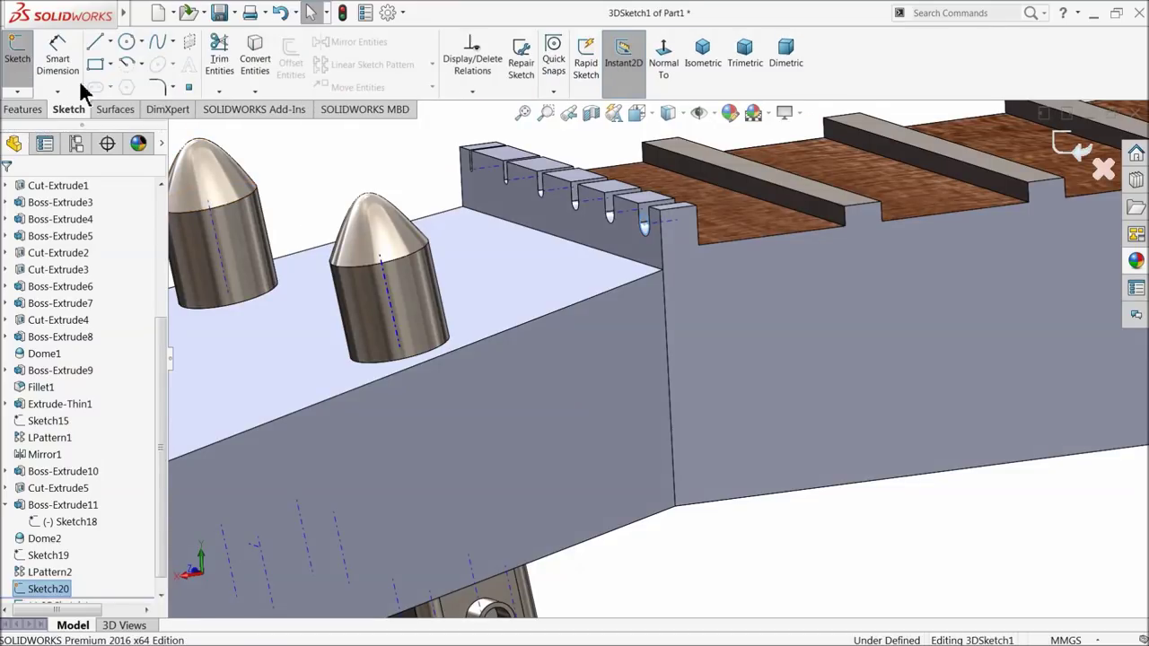
Step: Draw a 3D line from the nut's end slot to the nearest peg's centre line and close 3DSketch1
left_click(95, 40)
scroll(635, 311, "down", 3)
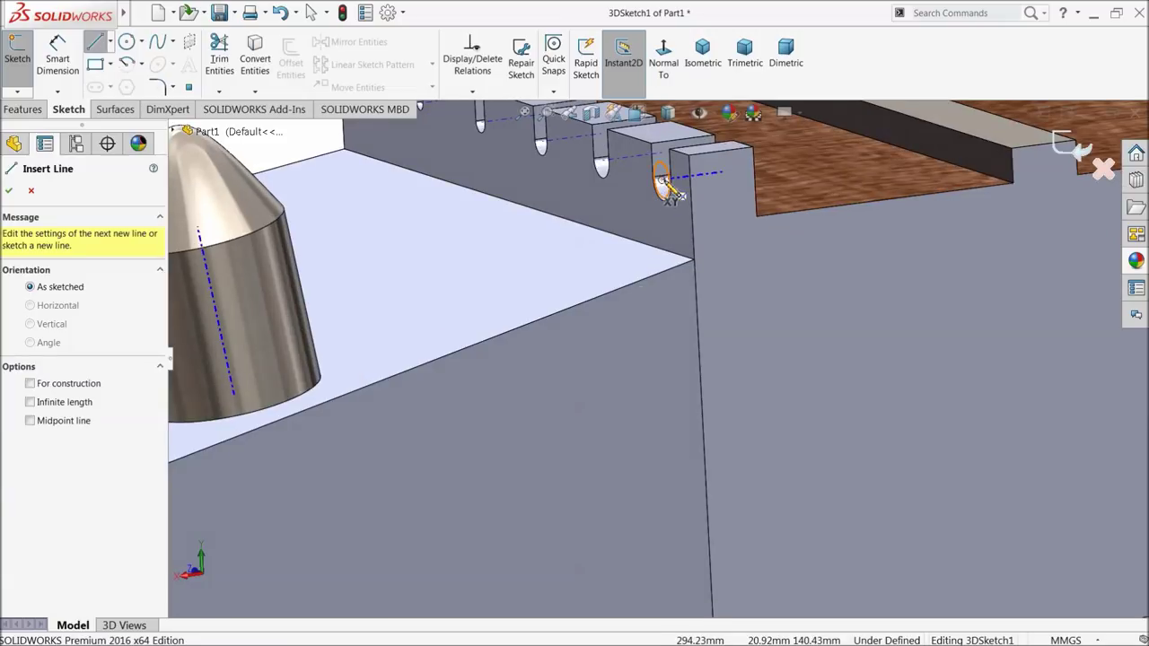
left_click(662, 184)
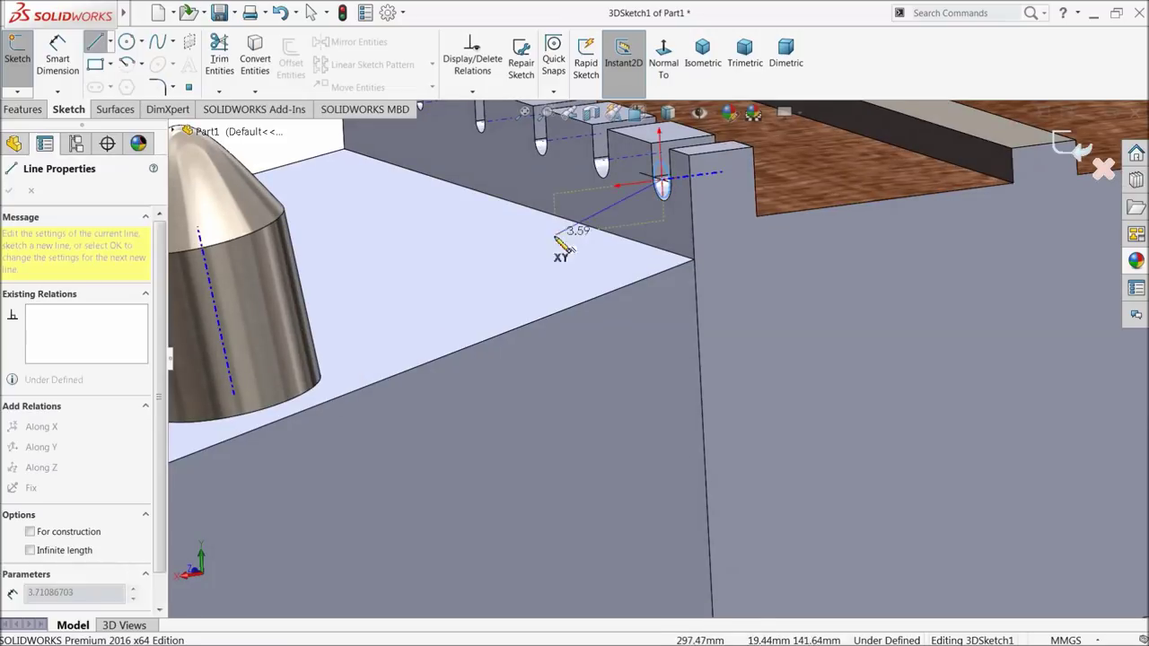
left_click(221, 333)
right_click(476, 336)
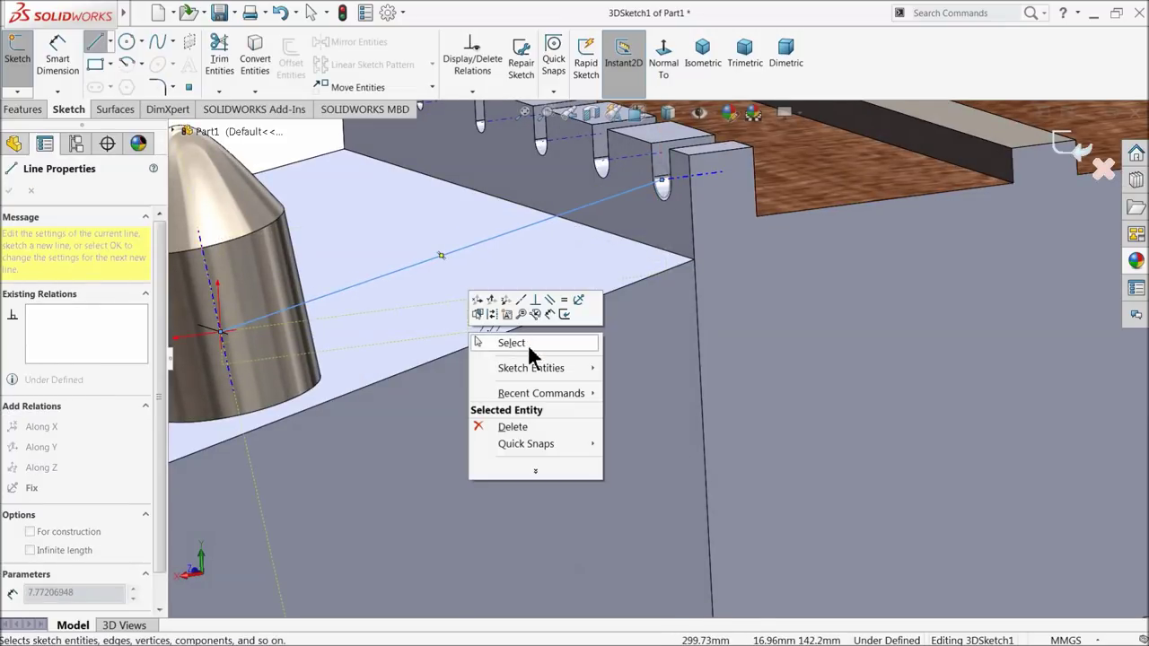
left_click(519, 342)
mouse_move(528, 350)
middle_mouse_down()
mouse_move(582, 347)
mouse_move(605, 369)
mouse_move(485, 337)
middle_mouse_up()
scroll(604, 369, "up", 3)
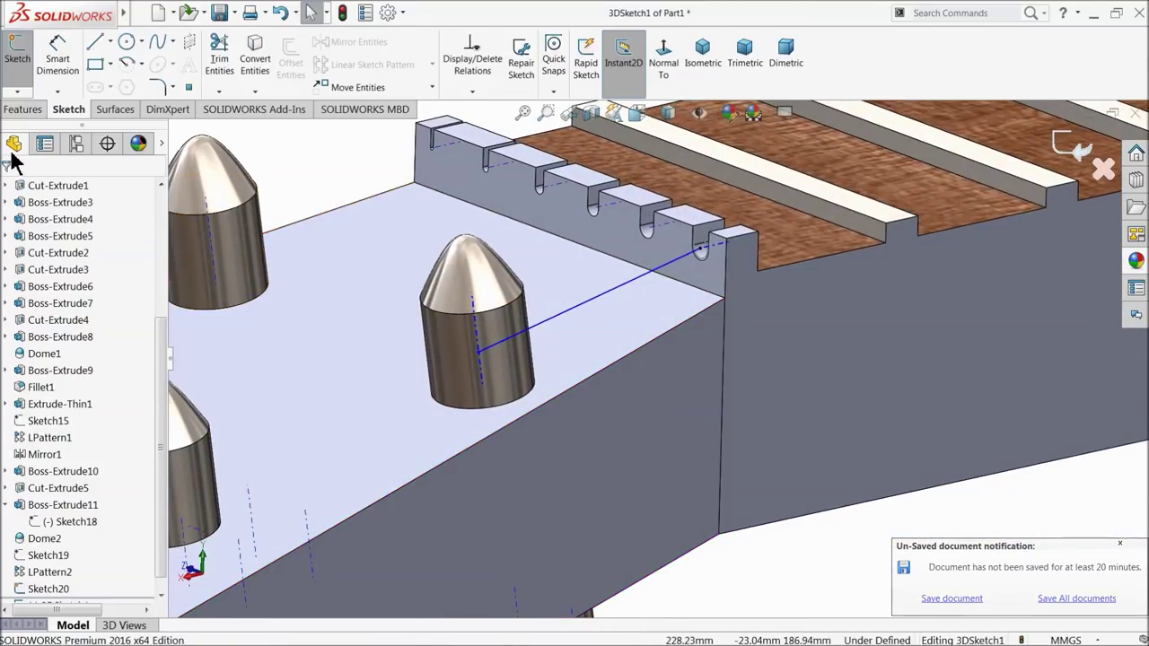
left_click(1119, 544)
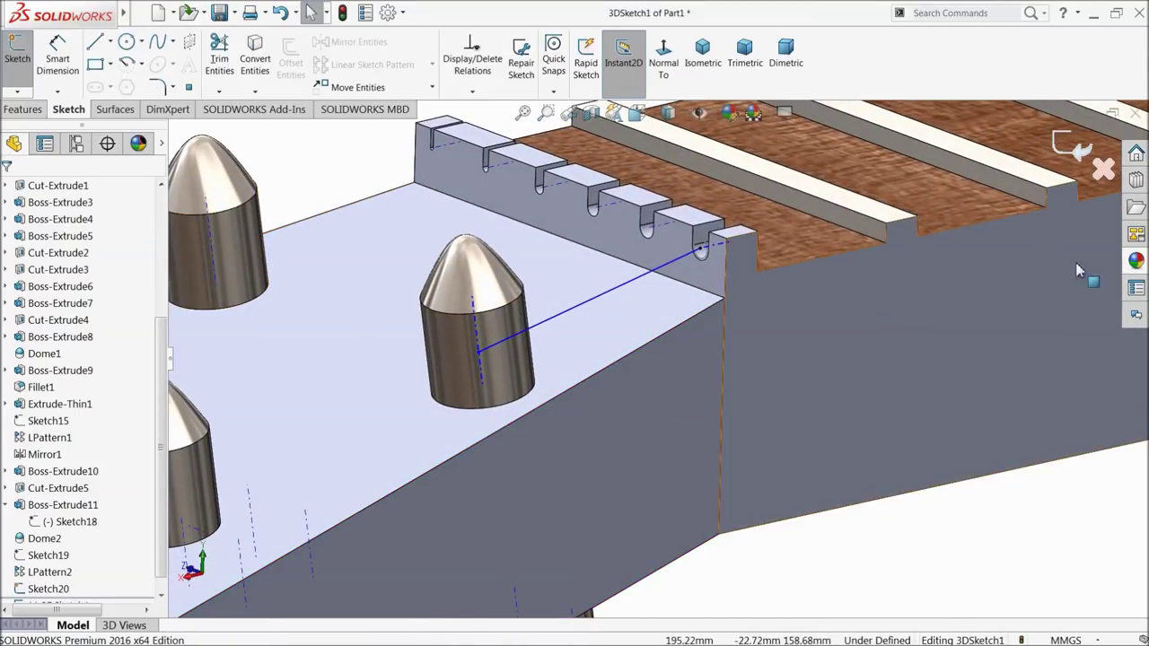
left_click(1078, 154)
scroll(676, 274, "down", 3)
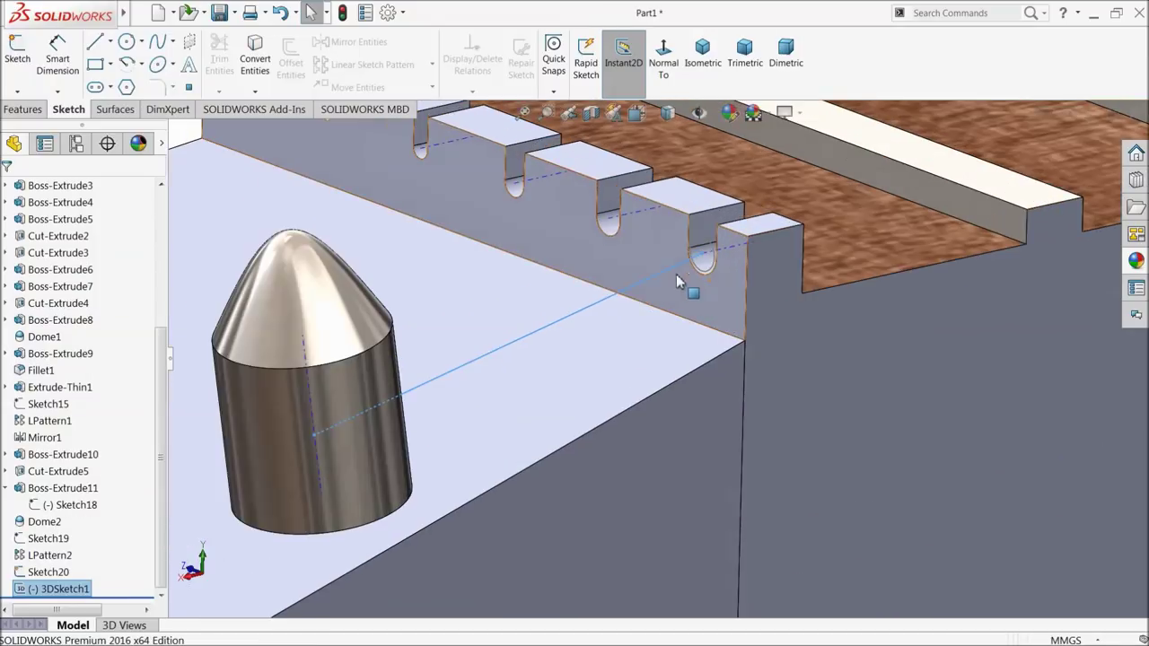
left_click(25, 109)
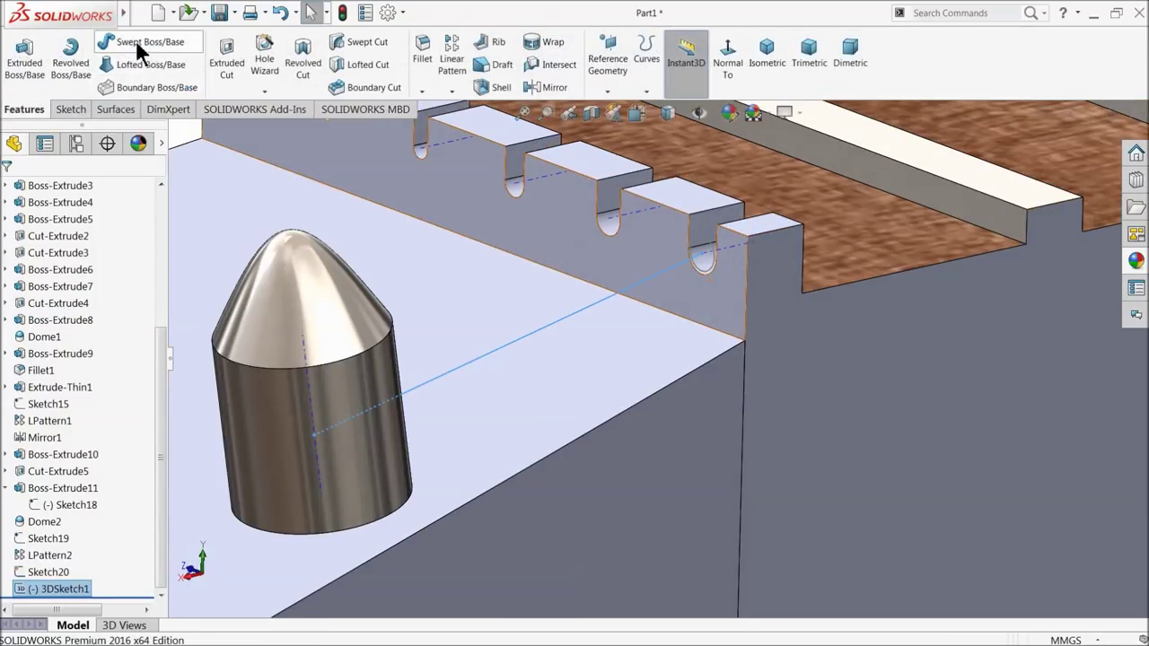
Step: Sweep the Sketch20 circle along 3DSketch1 to create the rod Sweep1
left_click(142, 40)
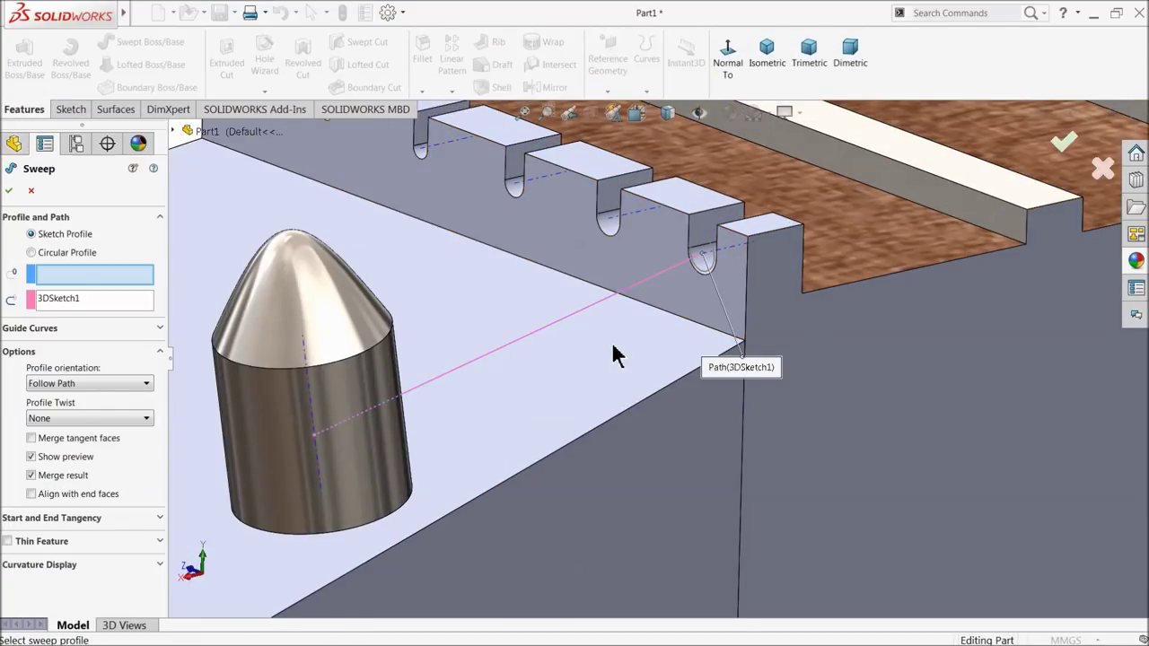
scroll(616, 354, "down", 2)
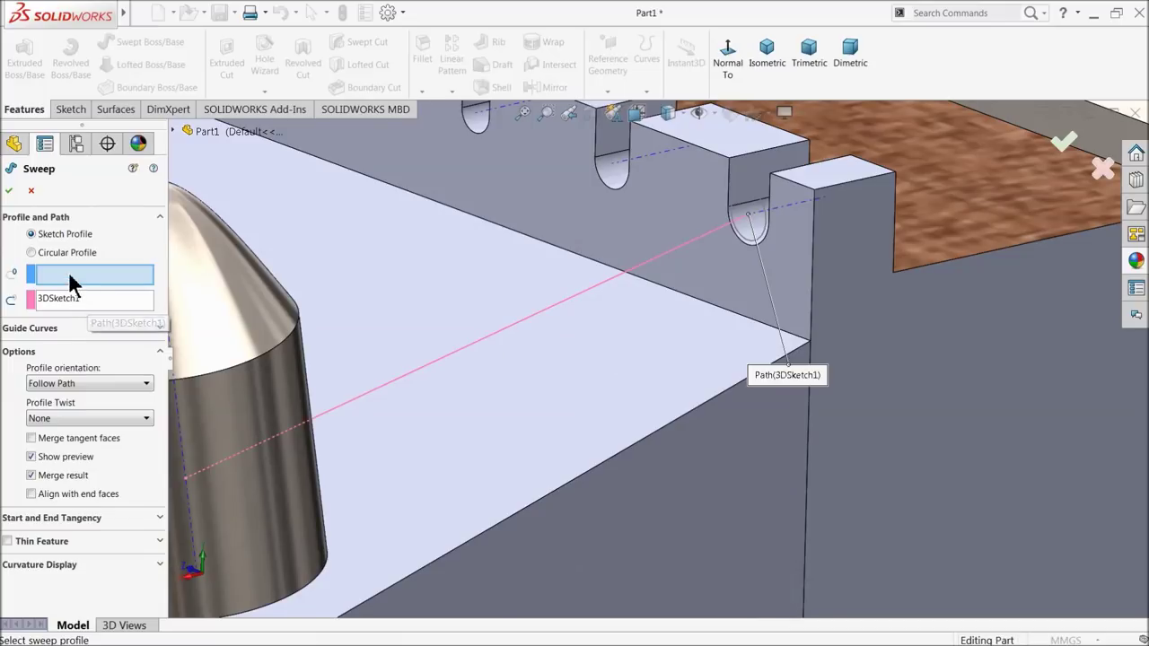
left_click(763, 235)
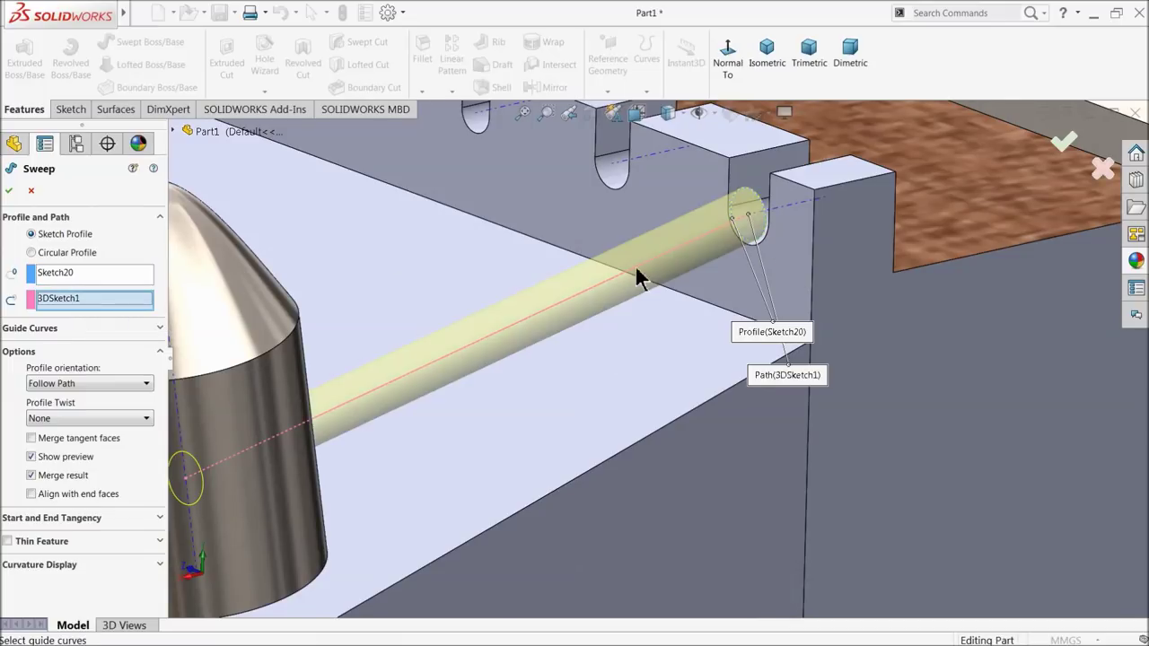
scroll(635, 265, "up", 3)
scroll(624, 325, "down", 1)
scroll(583, 350, "down", 1)
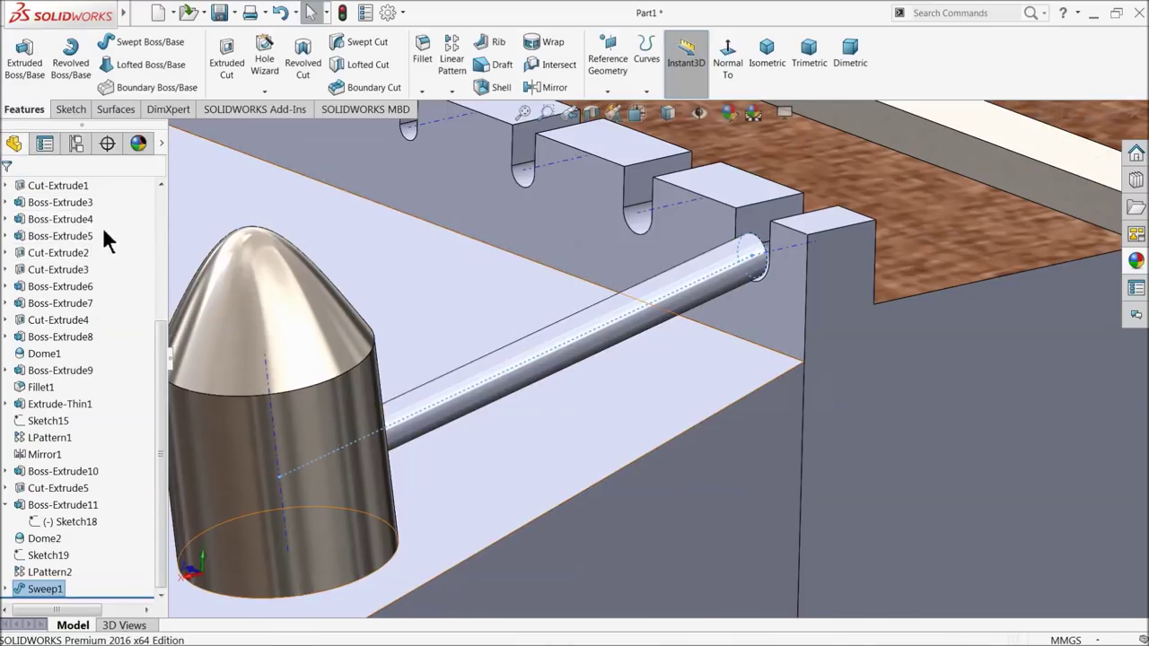
Step: Give the new rod the satin finish stainless steel appearance
left_click(1136, 261)
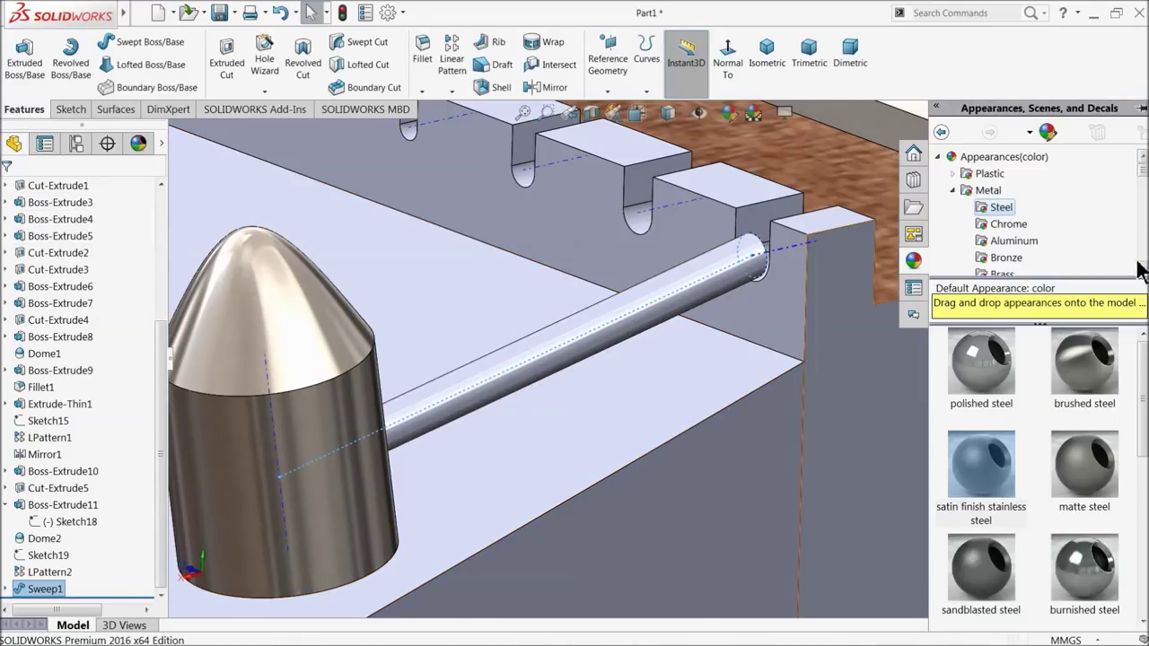
left_click_drag(1010, 449, 503, 392)
scroll(628, 462, "up", 3)
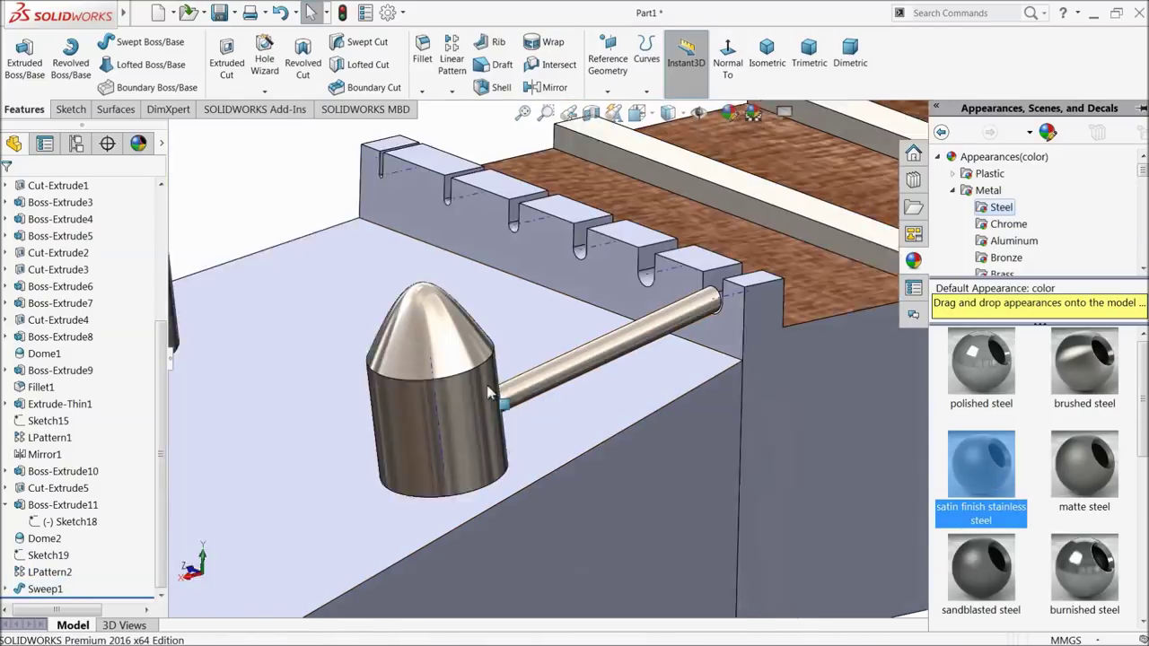
scroll(664, 332, "down", 3)
scroll(714, 344, "down", 2)
left_click(704, 346)
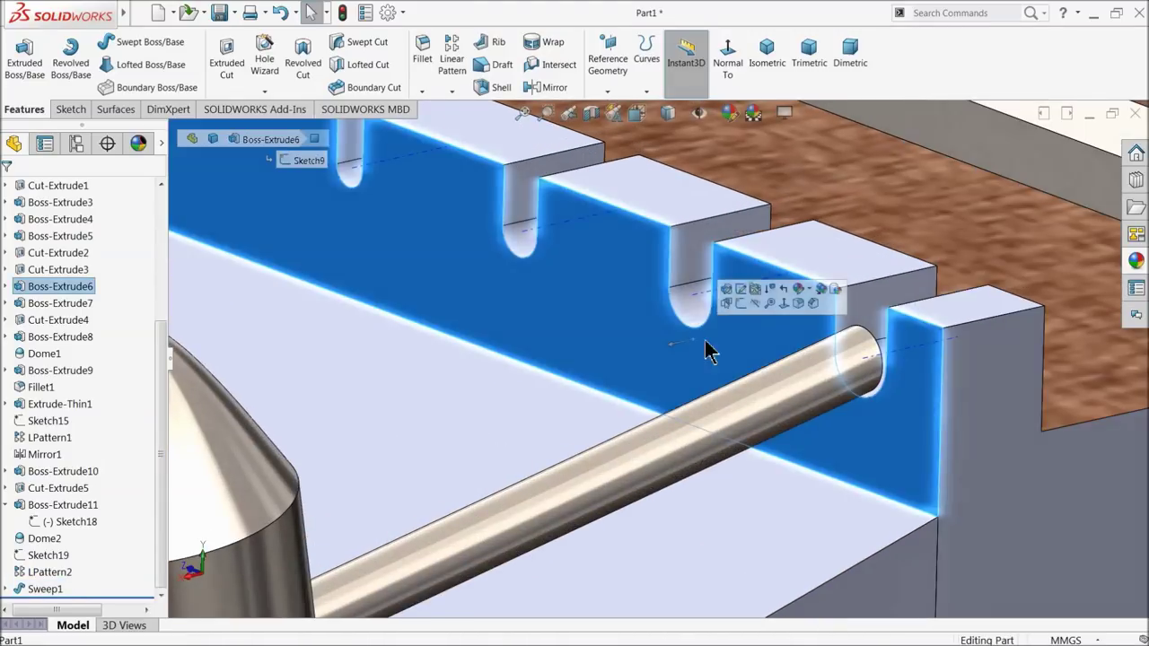
Step: Create Sketch21 on the slotted wall with a roughly 0.44 mm radius circle centred in the next slot
left_click(735, 309)
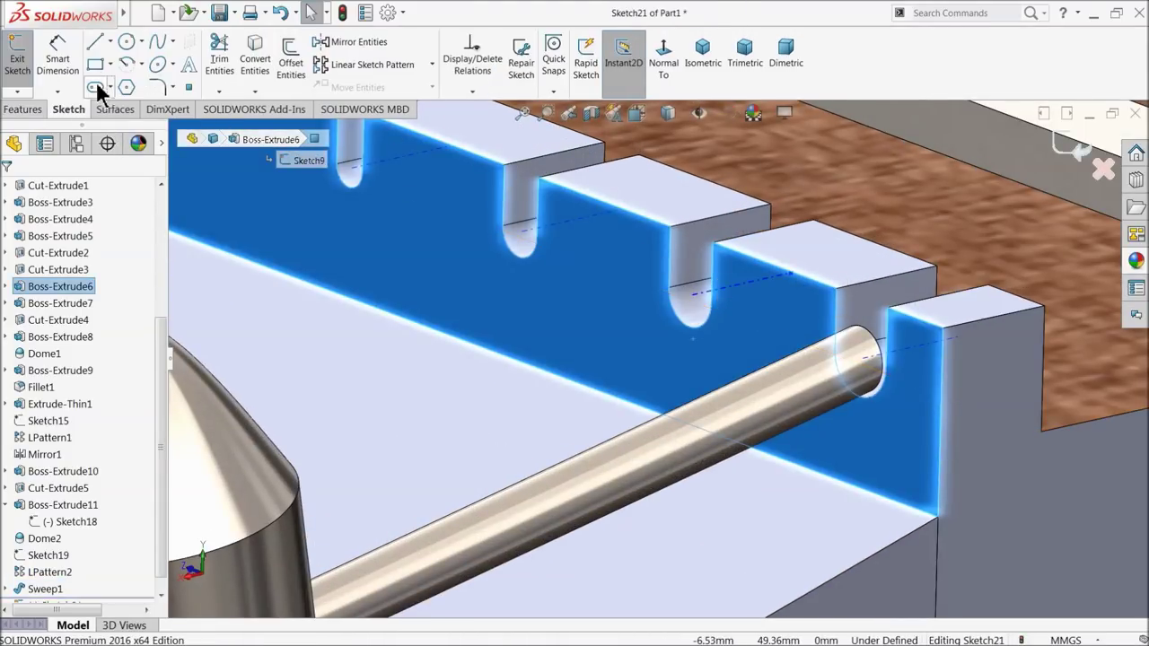
left_click(126, 45)
scroll(713, 320, "down", 1)
scroll(689, 352, "down", 3)
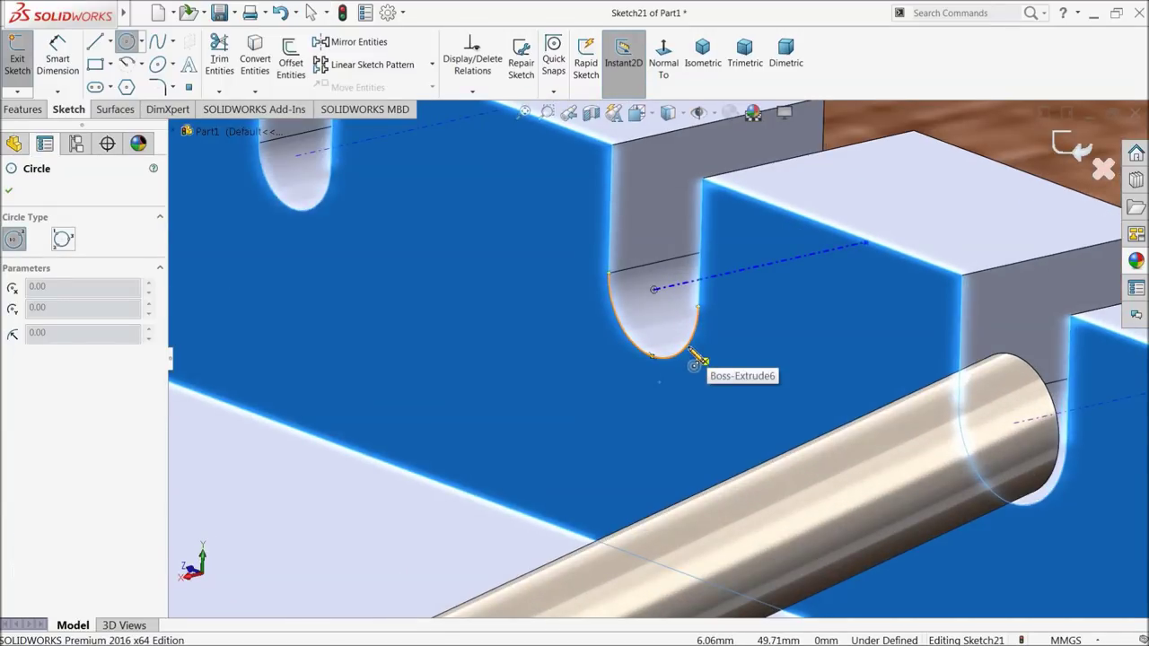
left_click(653, 290)
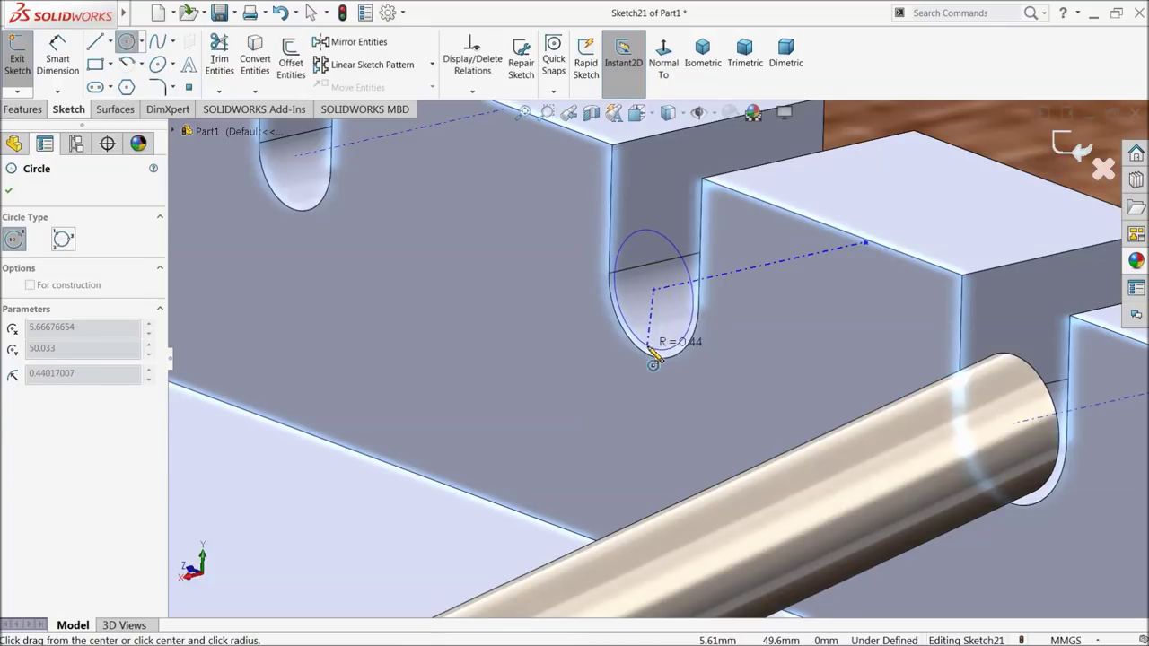
left_click(652, 355)
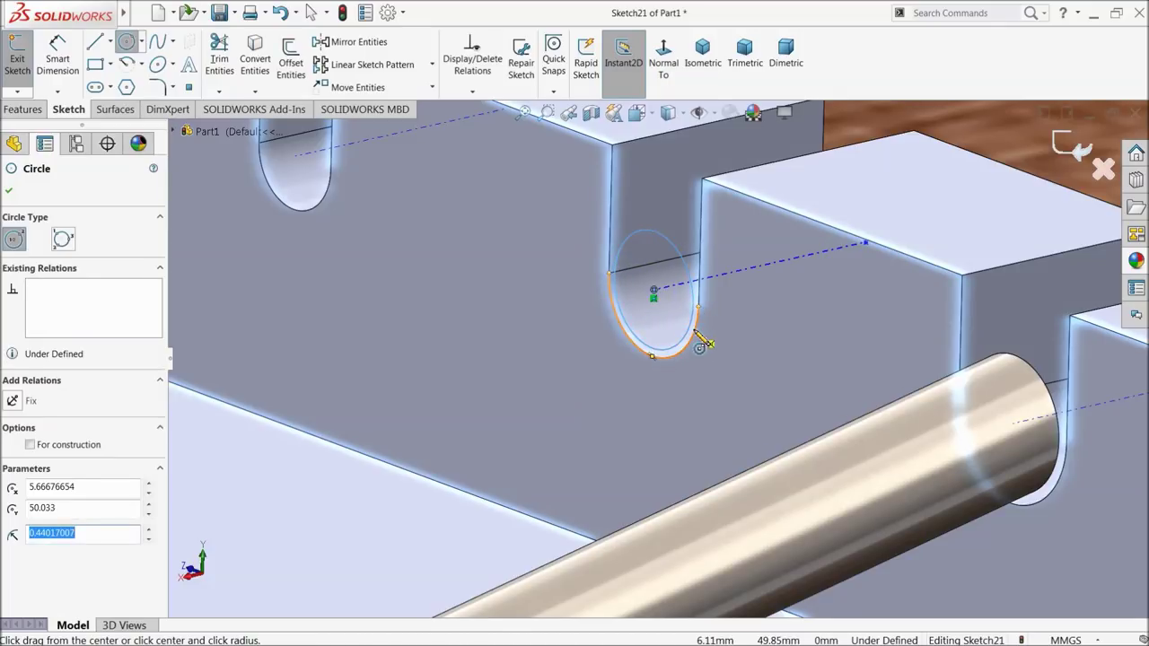
middle_click_drag(704, 342, 691, 343)
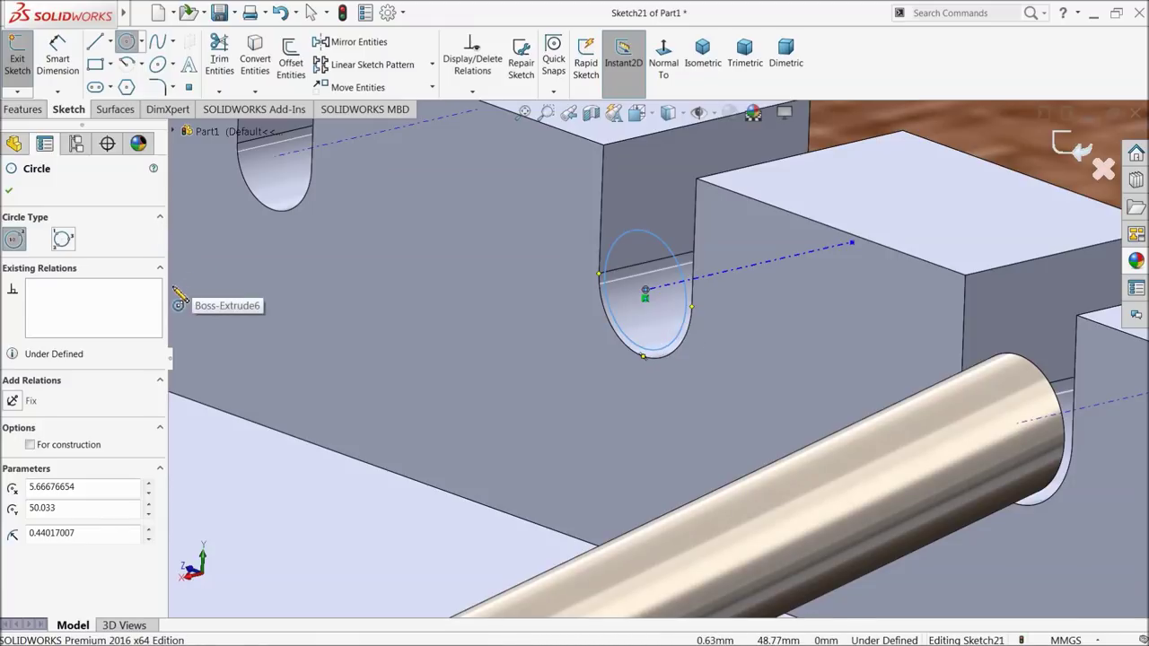
left_click(1068, 145)
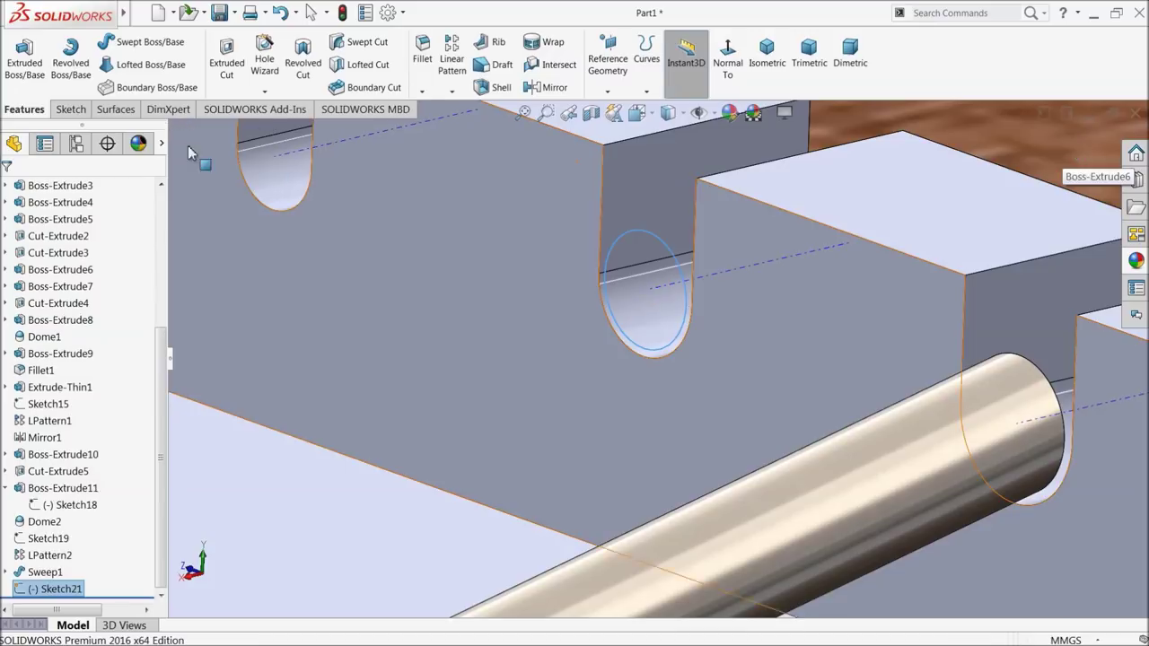
left_click(70, 109)
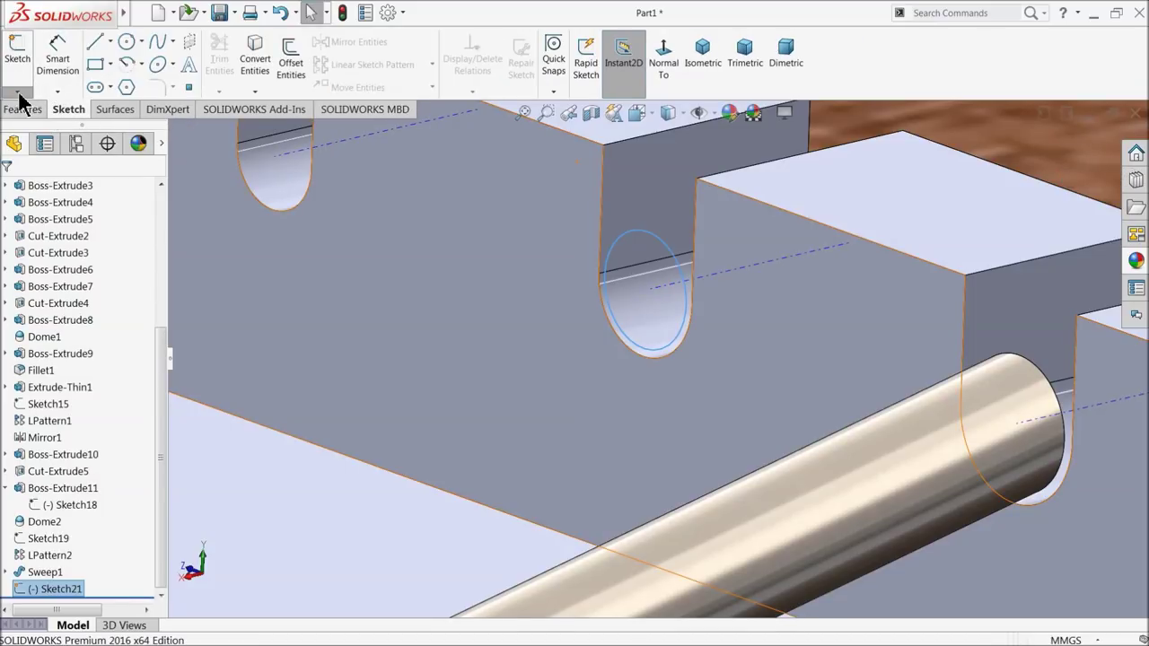
Step: Start 3DSketch2 and draw a line from the next nut slot centre to its tuning peg
left_click(17, 92)
left_click(36, 123)
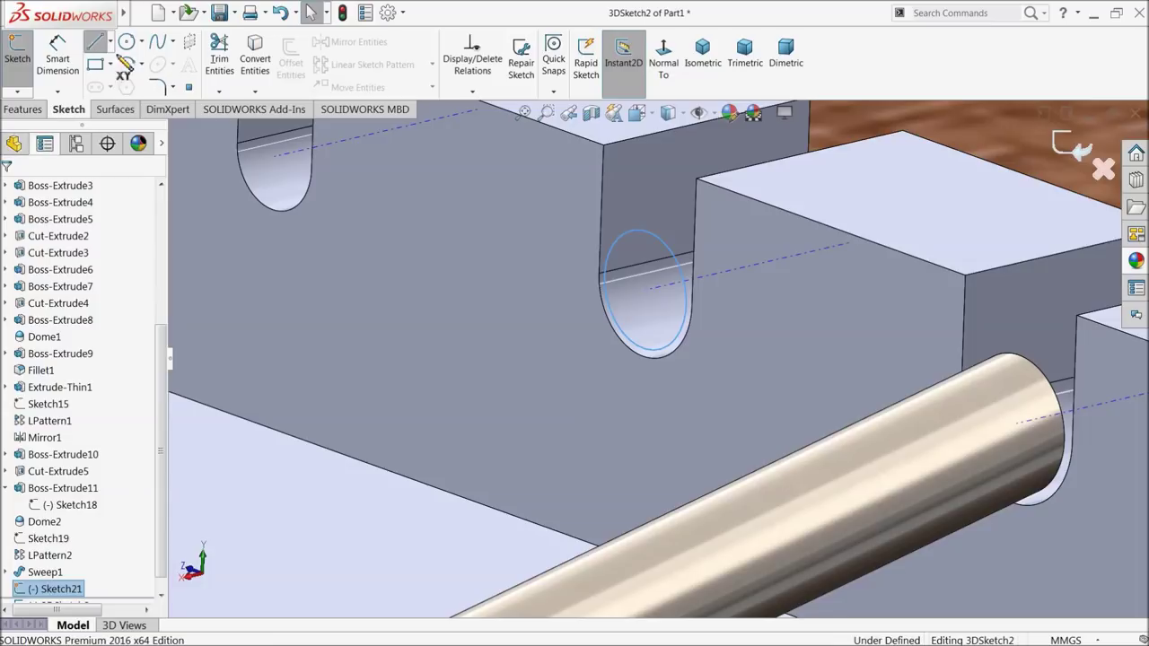
scroll(646, 296, "up", 3)
scroll(636, 333, "up", 3)
scroll(641, 385, "up", 2)
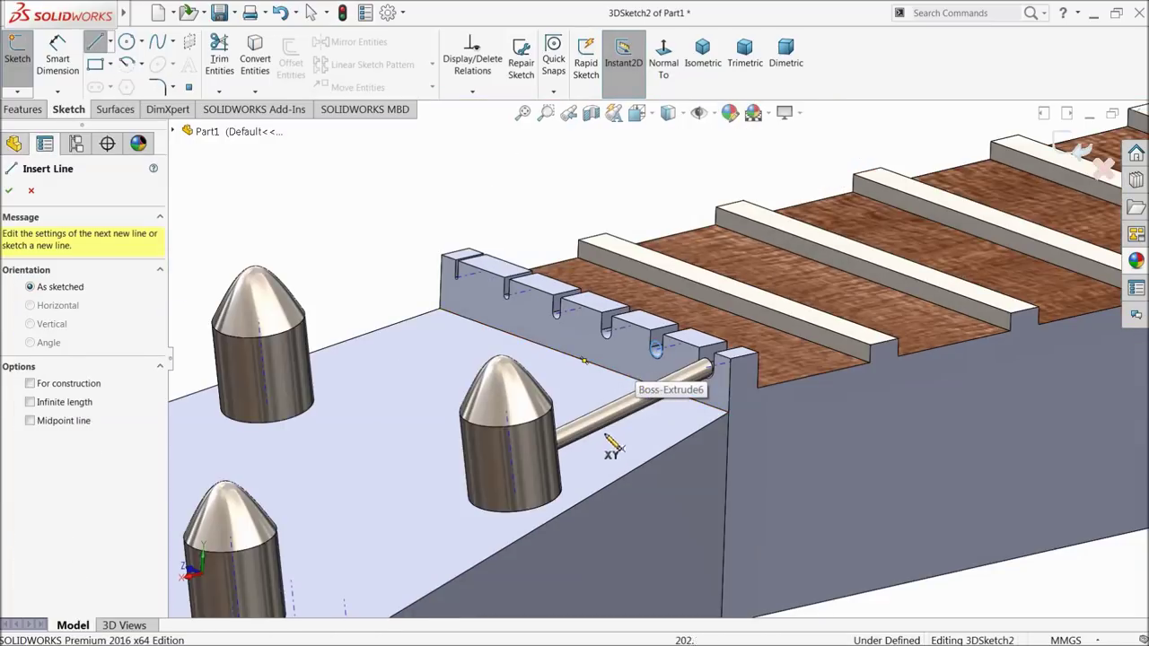
scroll(610, 446, "up", 2)
scroll(608, 446, "up", 2)
scroll(606, 446, "up", 1)
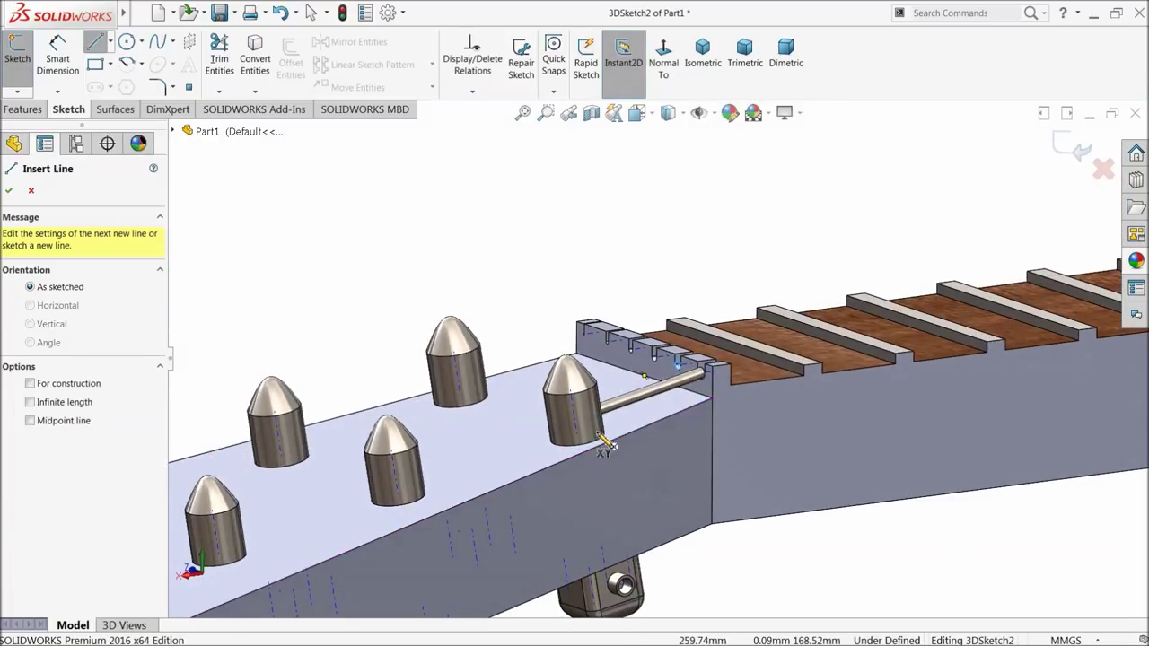
scroll(603, 444, "down", 3)
left_click(784, 281)
scroll(327, 474, "up", 2)
left_click(330, 464)
right_click(341, 274)
left_click(371, 296)
Step: Orbit around the pegs to check the path, then close 3DSketch2
mouse_move(473, 396)
middle_mouse_down()
mouse_move(521, 441)
mouse_move(494, 326)
mouse_move(485, 387)
mouse_move(470, 368)
mouse_move(480, 395)
middle_mouse_up()
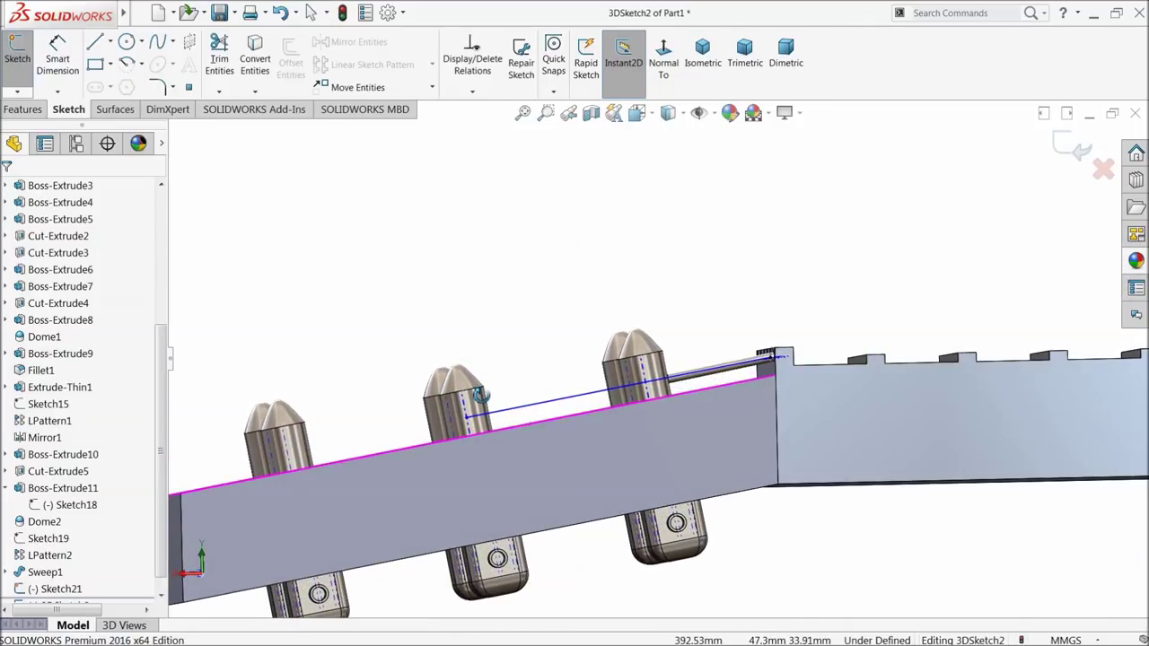
scroll(542, 425, "down", 3)
scroll(595, 390, "up", 3)
scroll(602, 393, "down", 3)
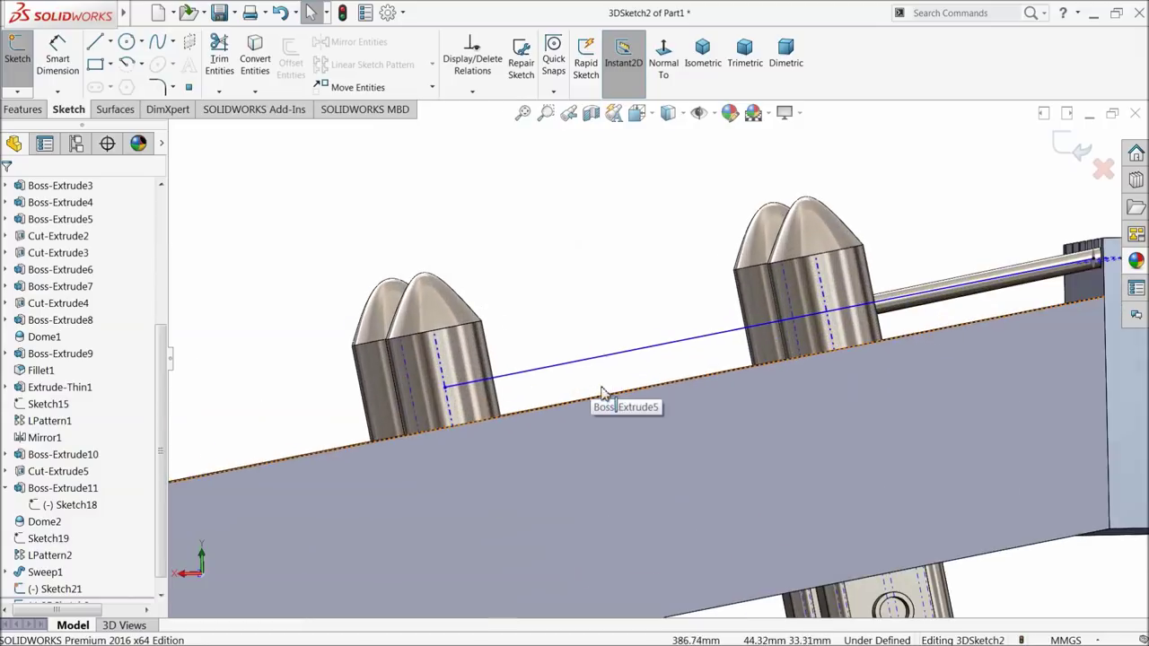
mouse_move(601, 393)
middle_mouse_down()
mouse_move(648, 353)
mouse_move(648, 410)
mouse_move(787, 315)
mouse_move(748, 432)
mouse_move(721, 371)
mouse_move(726, 333)
middle_mouse_up()
scroll(787, 315, "down", 3)
scroll(843, 242, "down", 3)
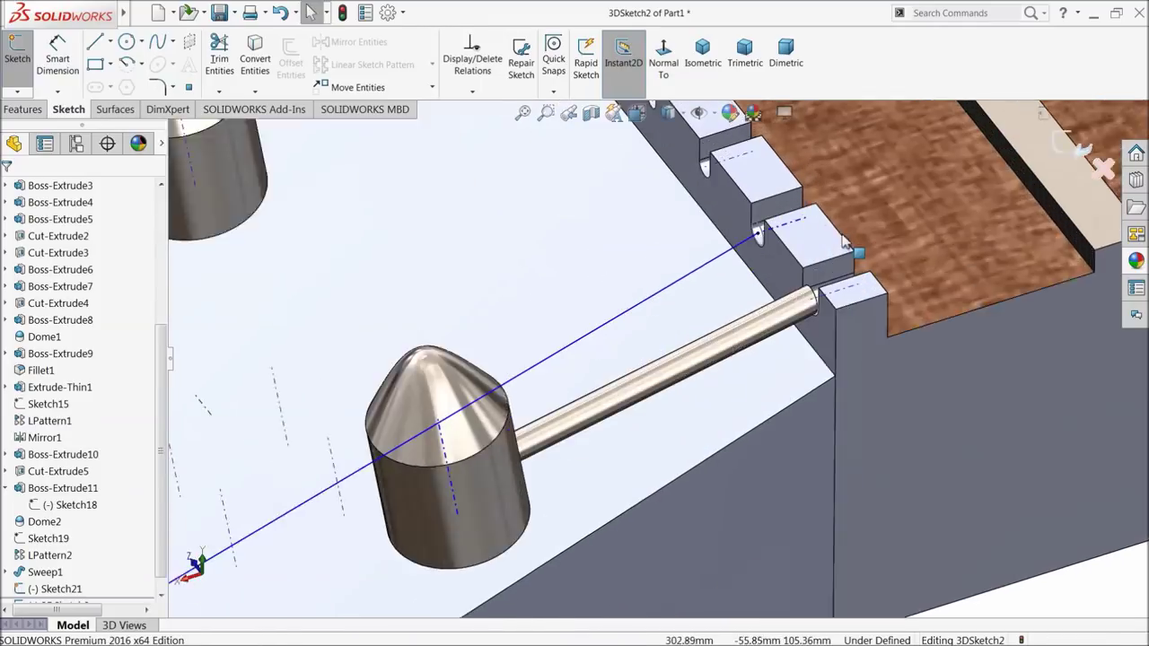
scroll(844, 243, "down", 3)
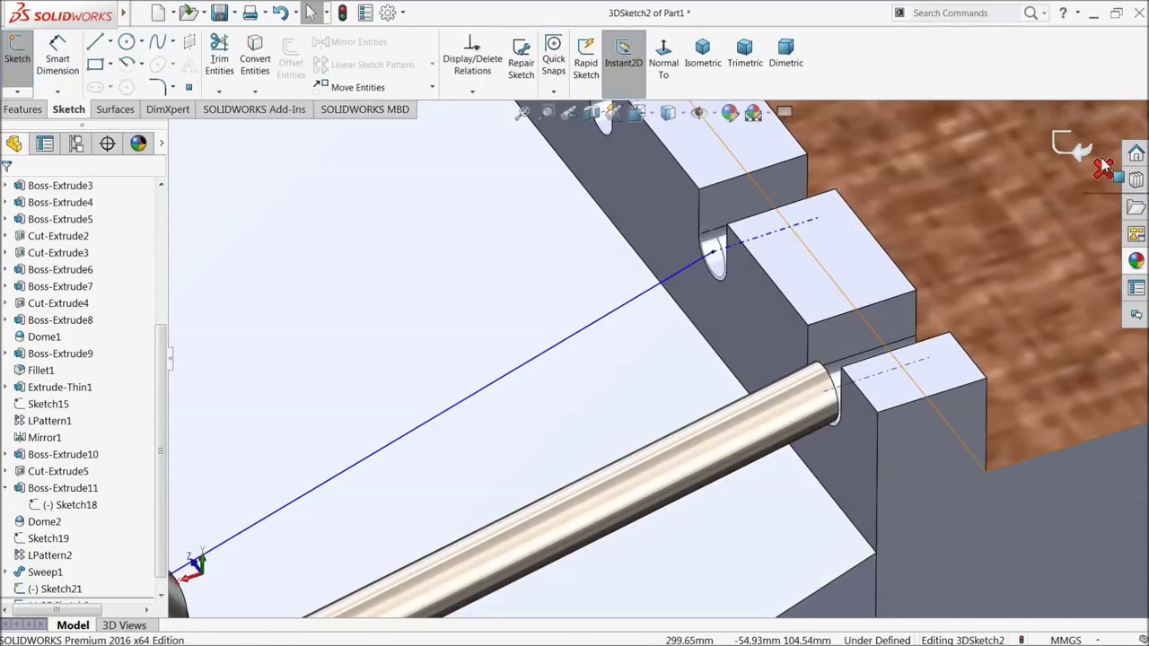
left_click(1070, 147)
left_click(31, 110)
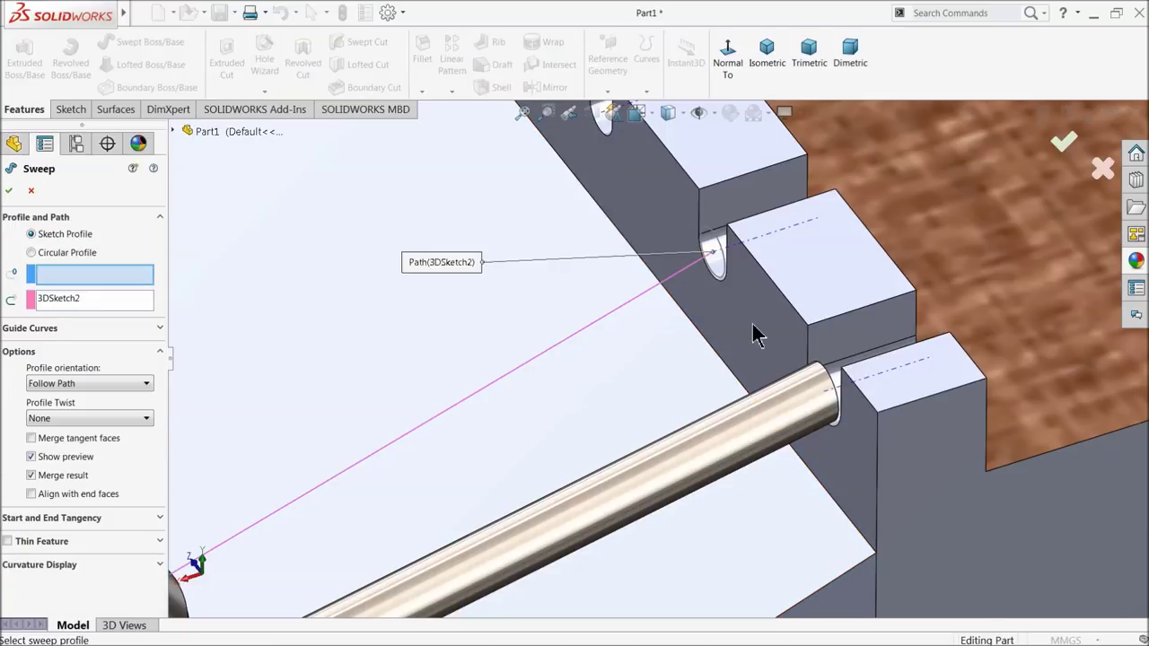
Step: Sweep the Sketch21 circle along 3DSketch2 to create Sweep2
scroll(753, 334, "down", 3)
left_click(679, 257)
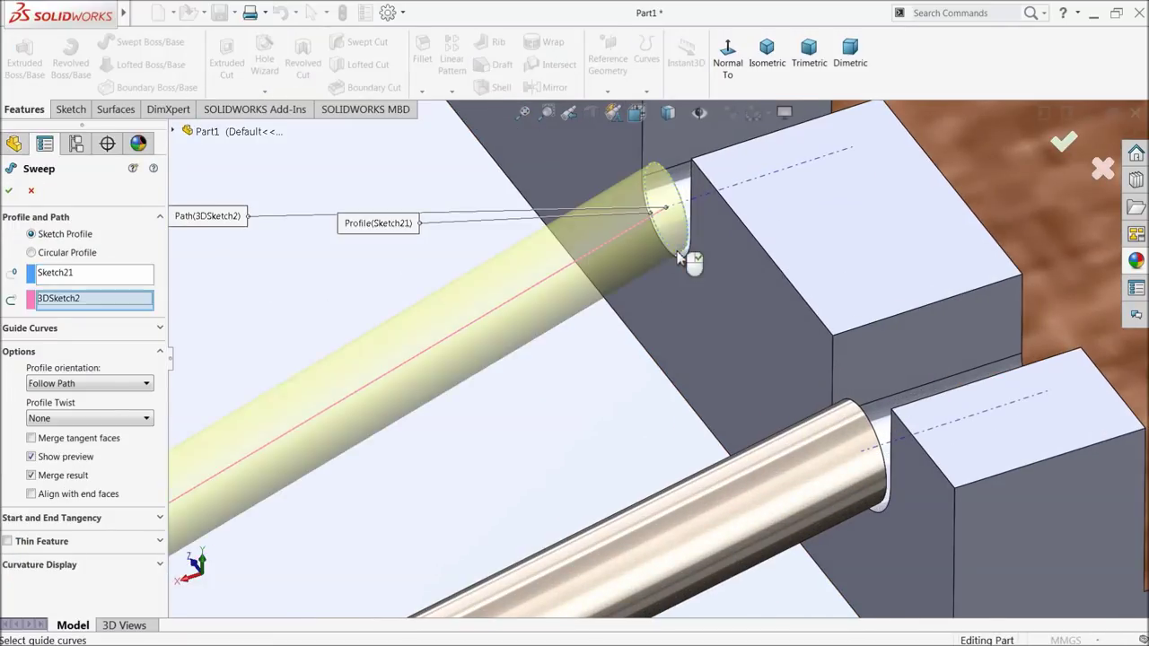
scroll(402, 350, "up", 5)
scroll(441, 498, "down", 3)
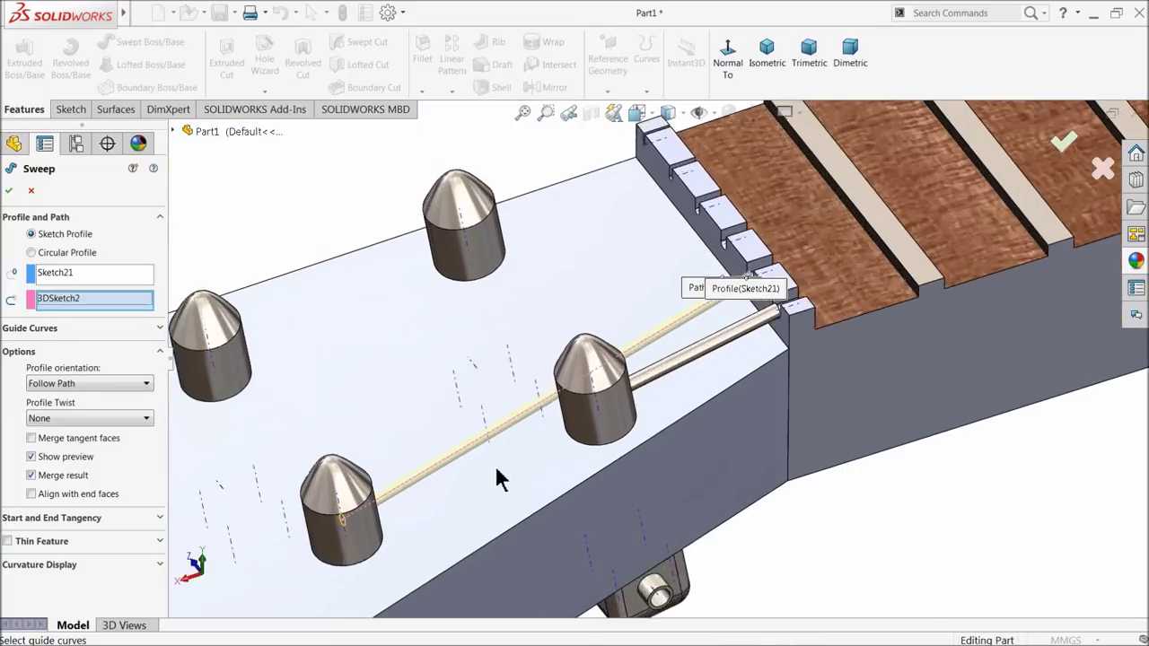
scroll(499, 480, "down", 2)
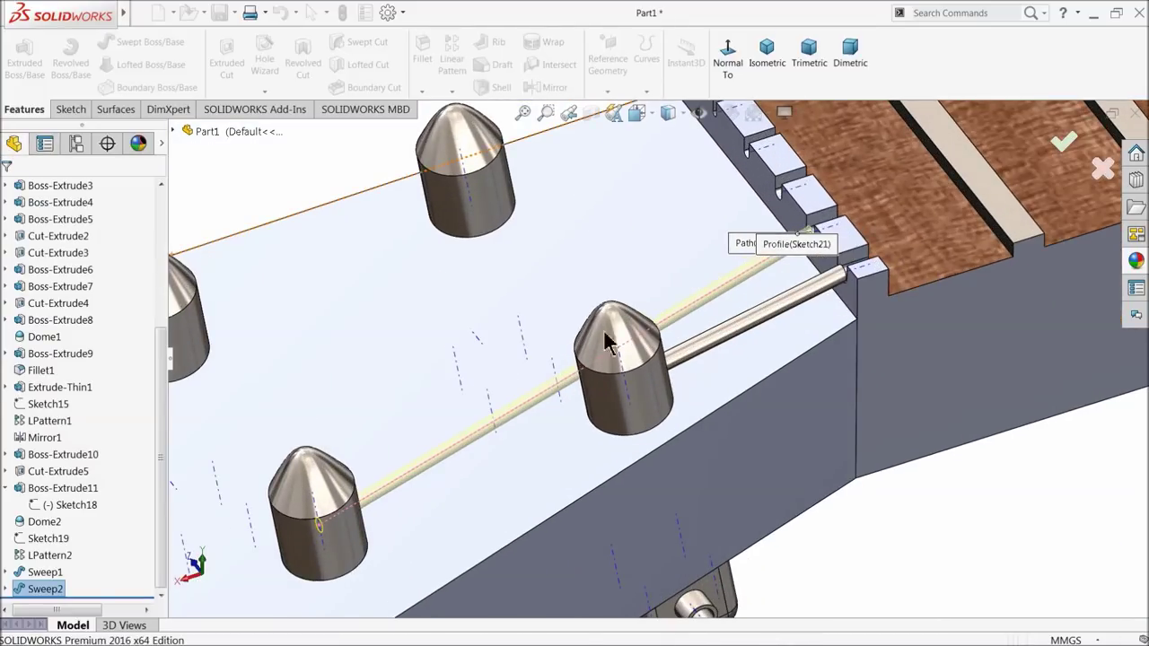
Step: Apply the satin finish stainless steel appearance to the second string rod
left_click(1137, 260)
left_click_drag(981, 463, 705, 363)
scroll(704, 363, "up", 2)
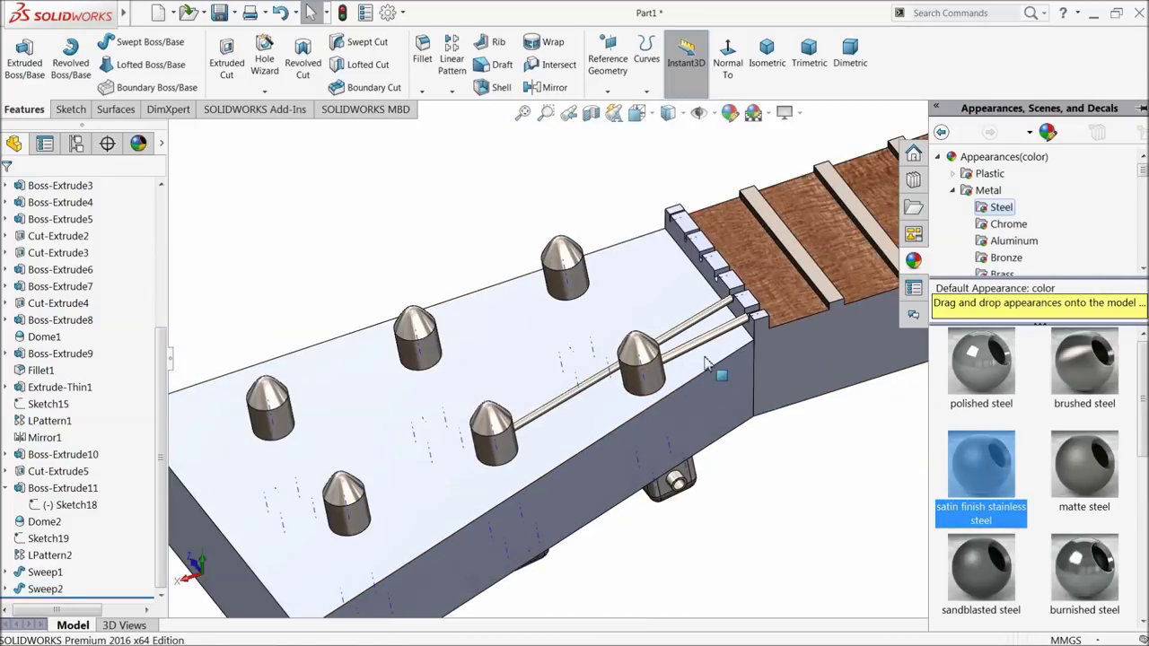
scroll(763, 404, "down", 2)
scroll(652, 308, "down", 3)
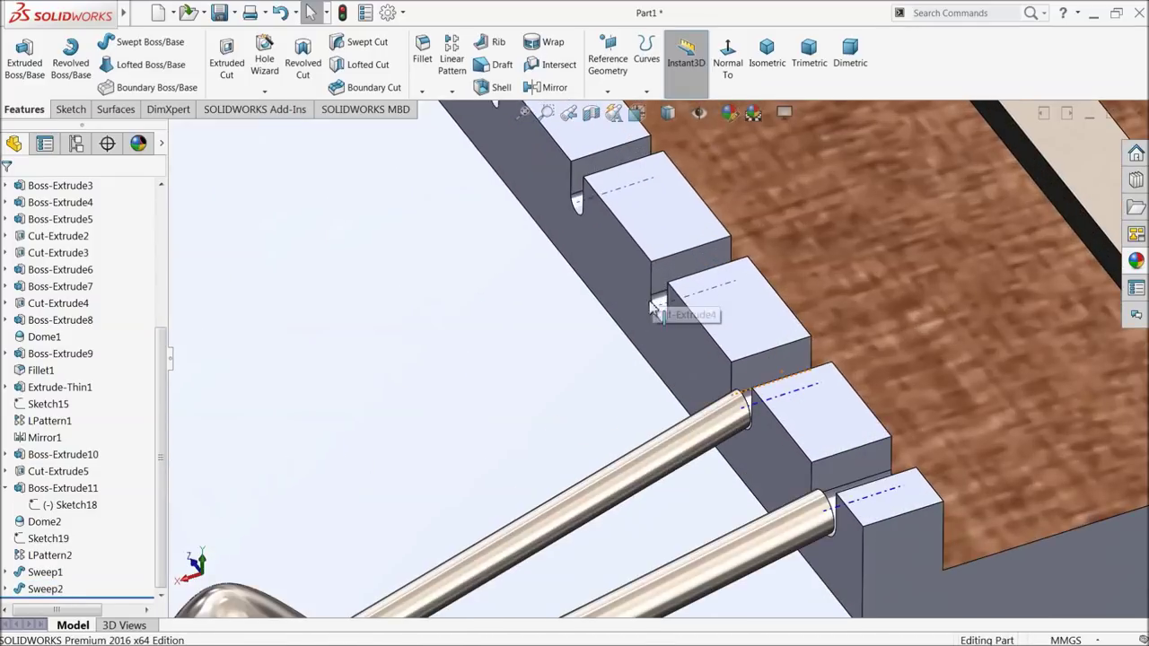
left_click(682, 348)
scroll(709, 327, "down", 2)
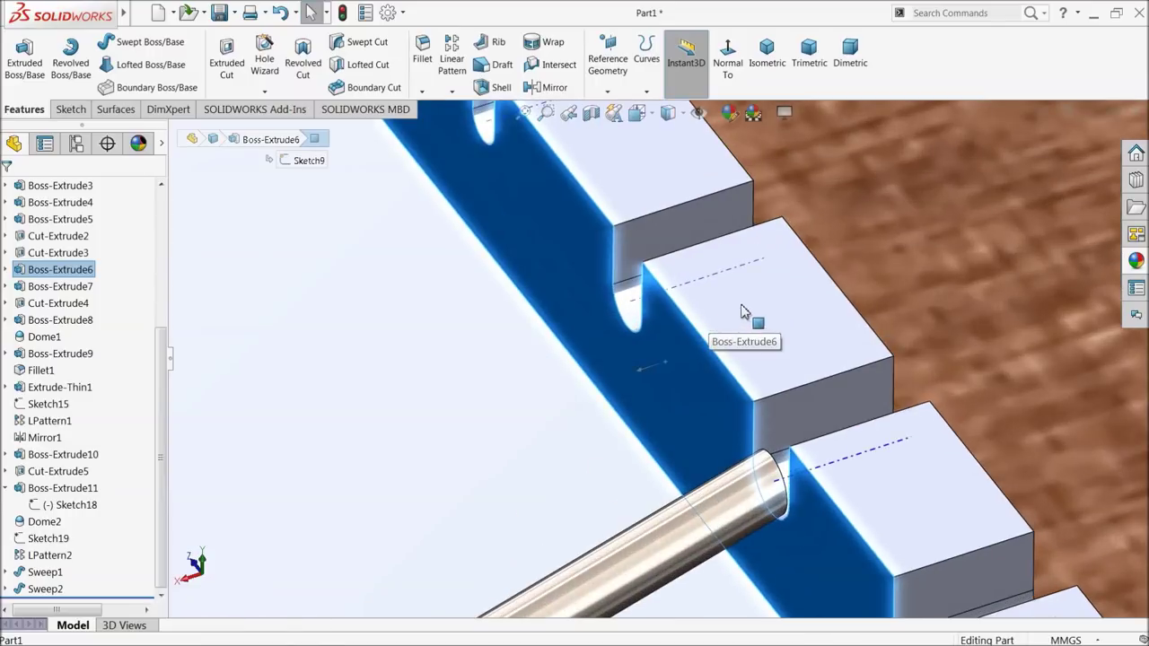
Step: Sketch a circle of about 0.34mm radius in the third nut slot on the slotted bar's side face
left_click(70, 109)
left_click(20, 61)
left_click(128, 44)
scroll(664, 313, "down", 3)
scroll(646, 328, "down", 3)
scroll(718, 412, "down", 3)
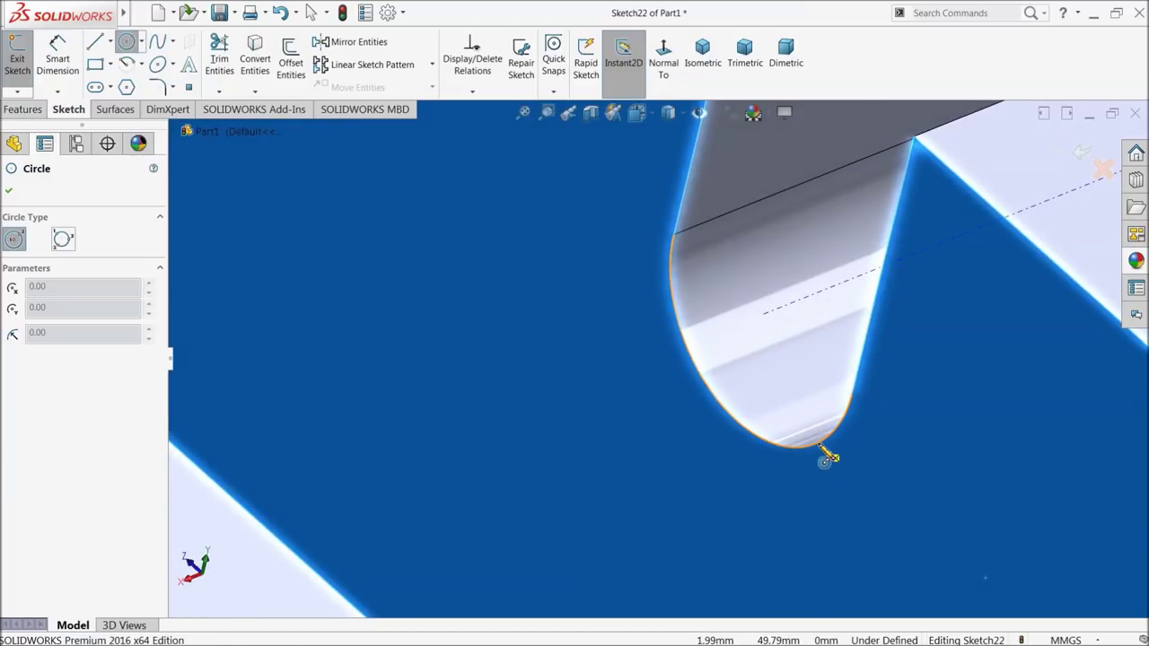
left_click_drag(762, 316, 709, 246)
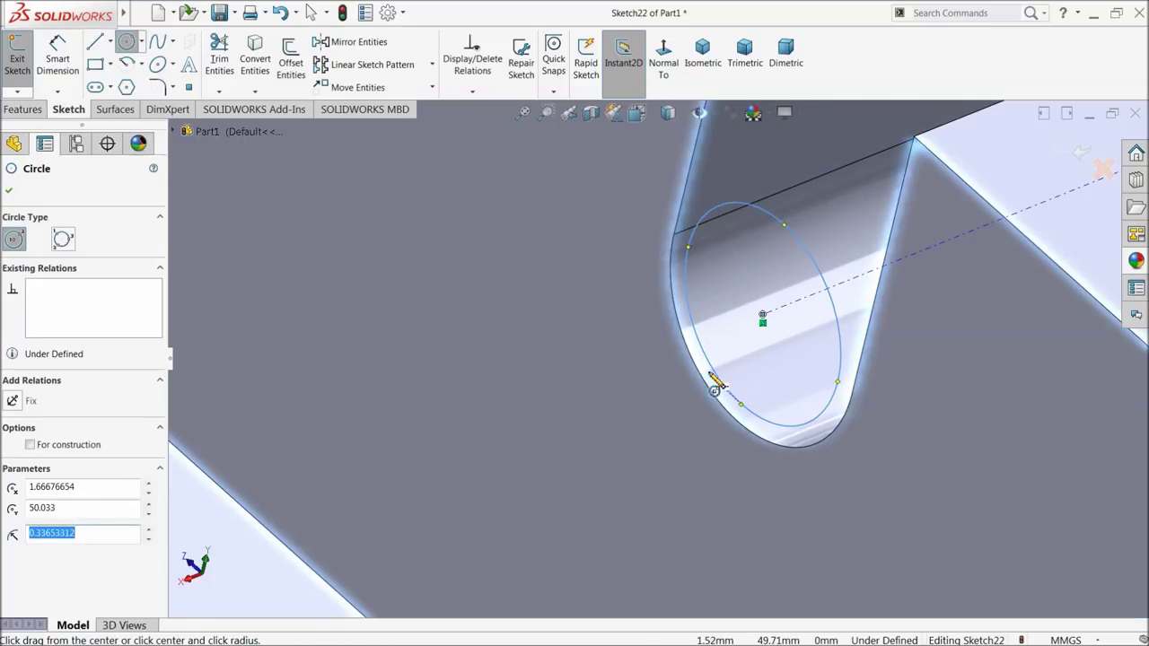
scroll(714, 386, "up", 5)
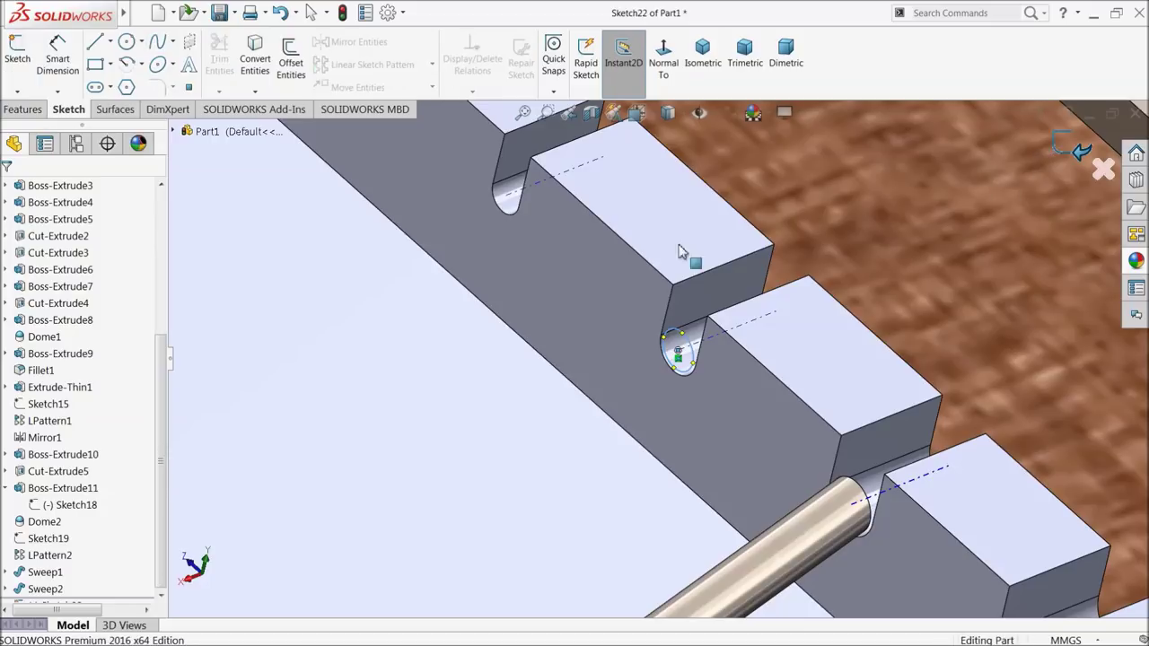
left_click(17, 92)
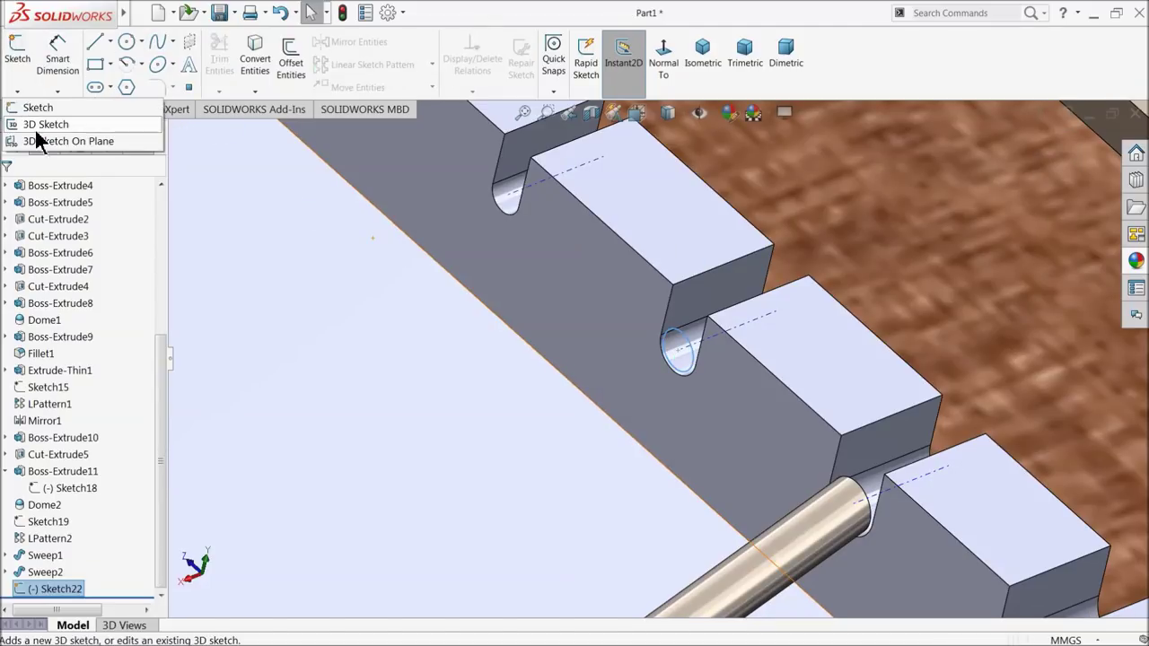
Step: Start a new 3D sketch with the headstock brought into view
left_click(36, 119)
scroll(495, 329, "up", 2)
scroll(549, 404, "up", 3)
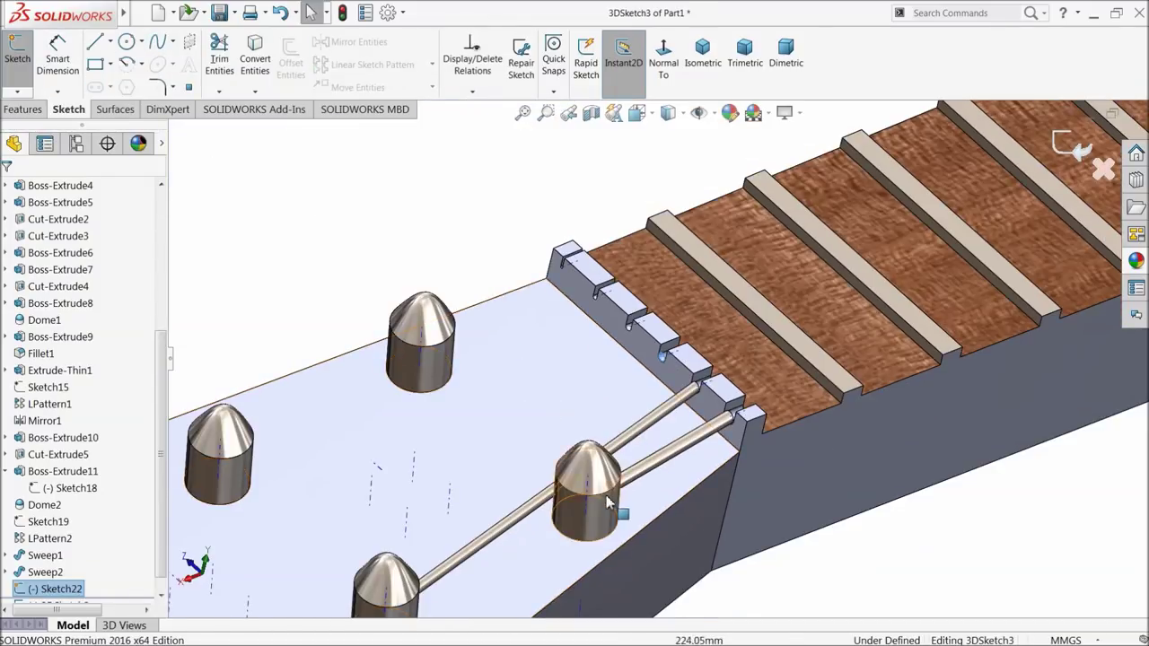
scroll(549, 404, "up", 3)
middle_click_drag(575, 410, 650, 456)
scroll(650, 456, "down", 3)
scroll(709, 305, "down", 3)
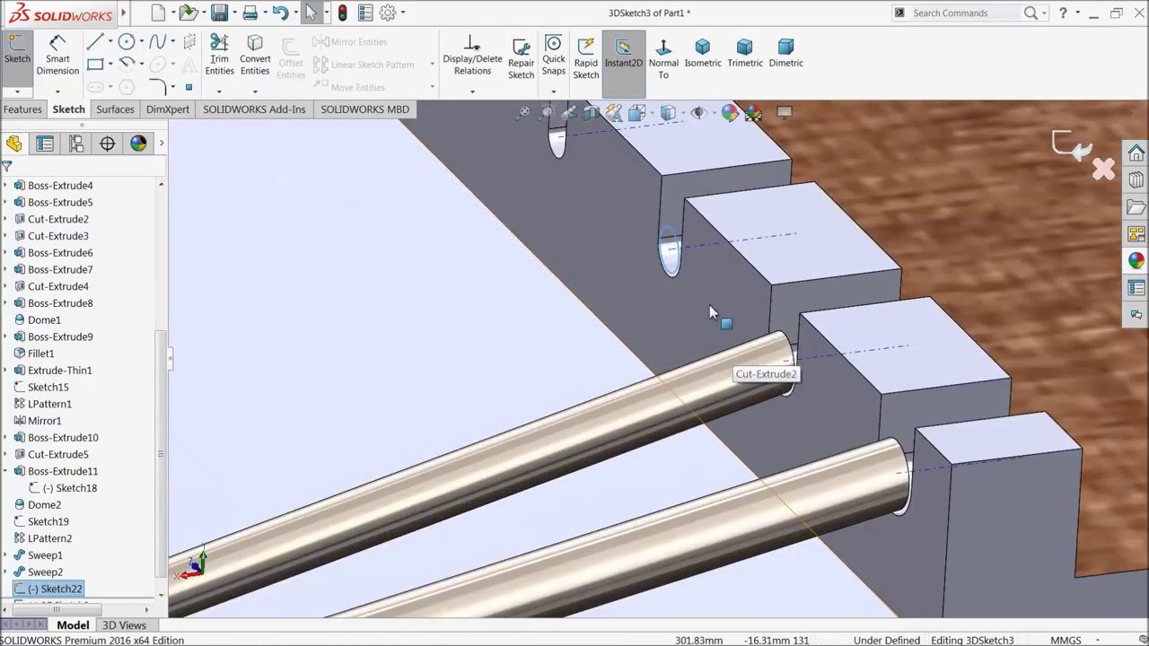
Step: Draw a 3D line from the third nut slot circle to the front-left tuning peg
left_click(95, 43)
left_click(671, 252)
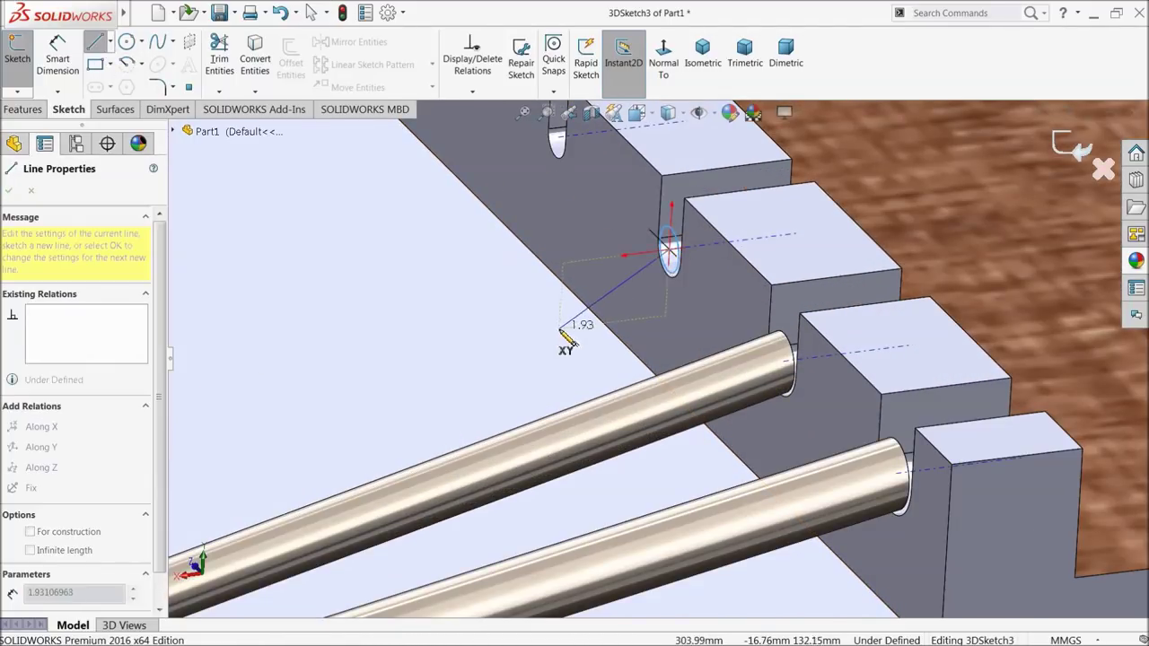
scroll(569, 328, "up", 2)
scroll(545, 359, "up", 2)
scroll(513, 371, "up", 1)
scroll(422, 464, "down", 2)
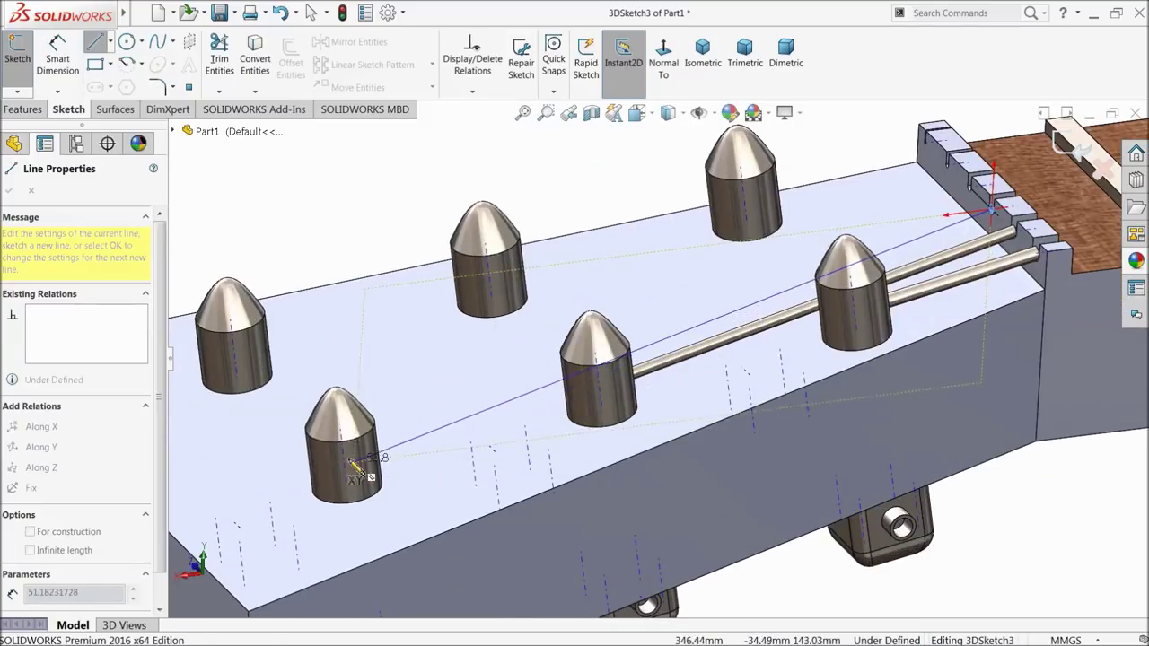
left_click(350, 471)
right_click(354, 208)
left_click(384, 228)
Step: Check the new line, close 3DSketch3, and begin a sweep along it
mouse_move(520, 366)
middle_mouse_down()
mouse_move(635, 423)
mouse_move(603, 359)
middle_mouse_up()
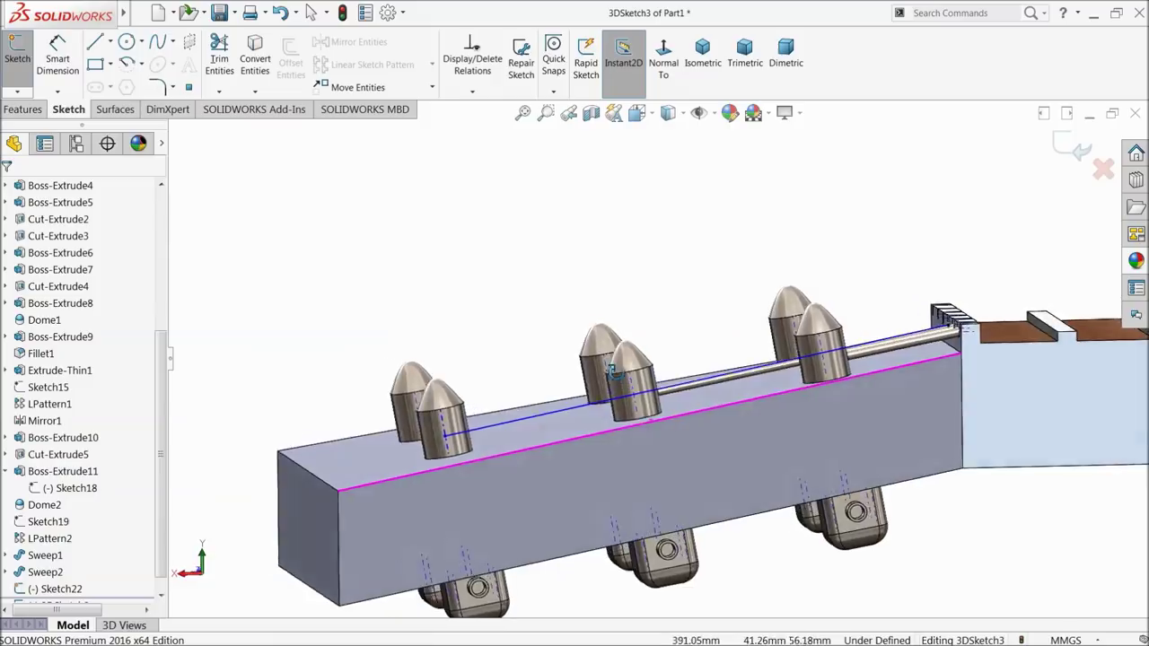
middle_click_drag(603, 359, 795, 367)
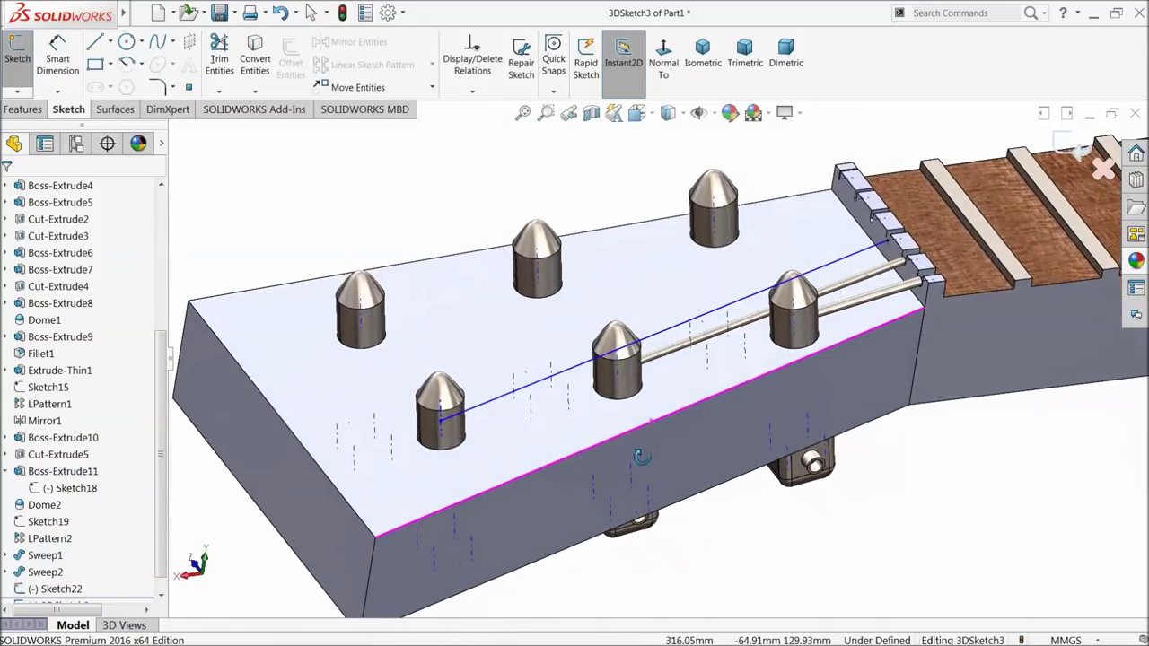
scroll(799, 350, "down", 3)
left_click(1068, 145)
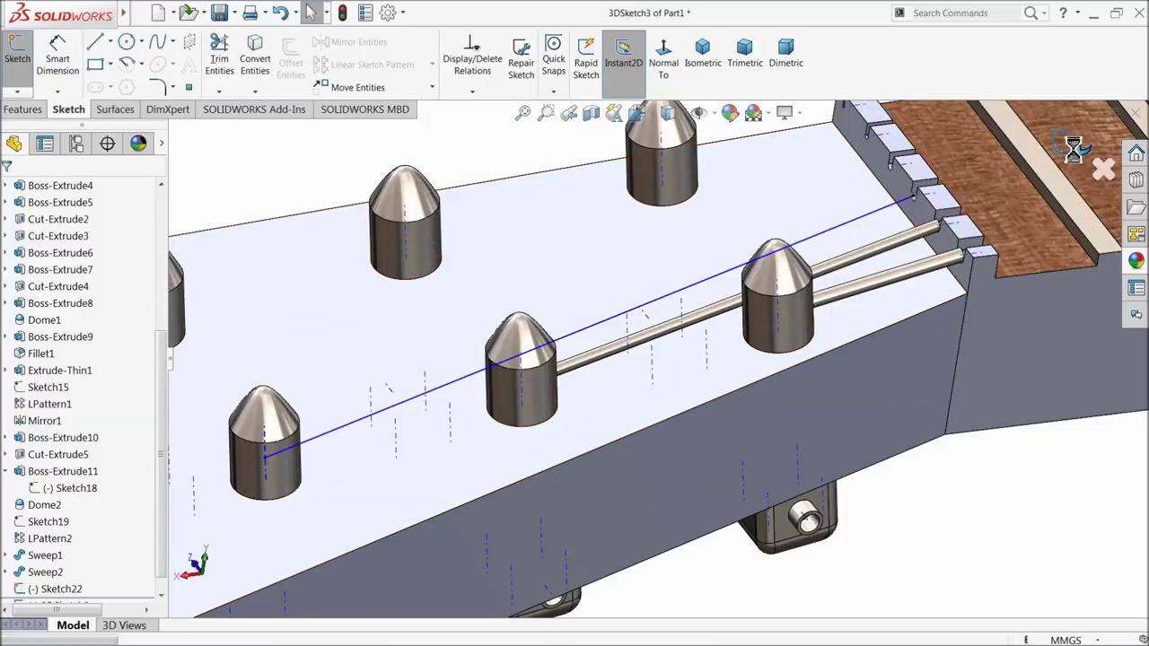
left_click(24, 109)
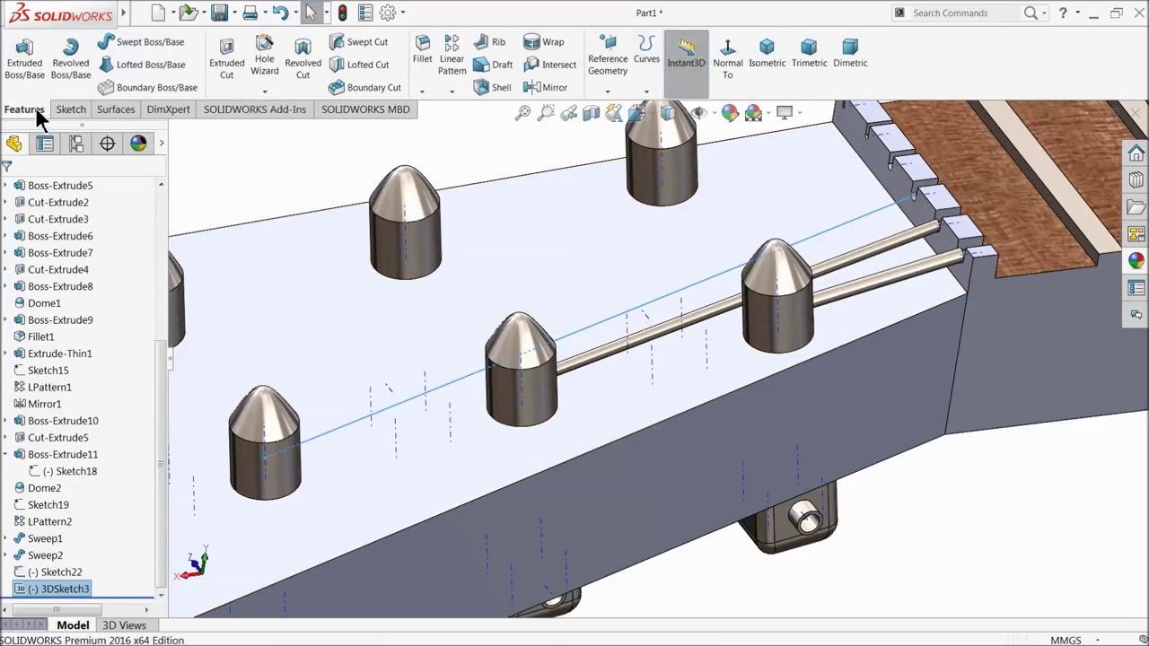
left_click(140, 43)
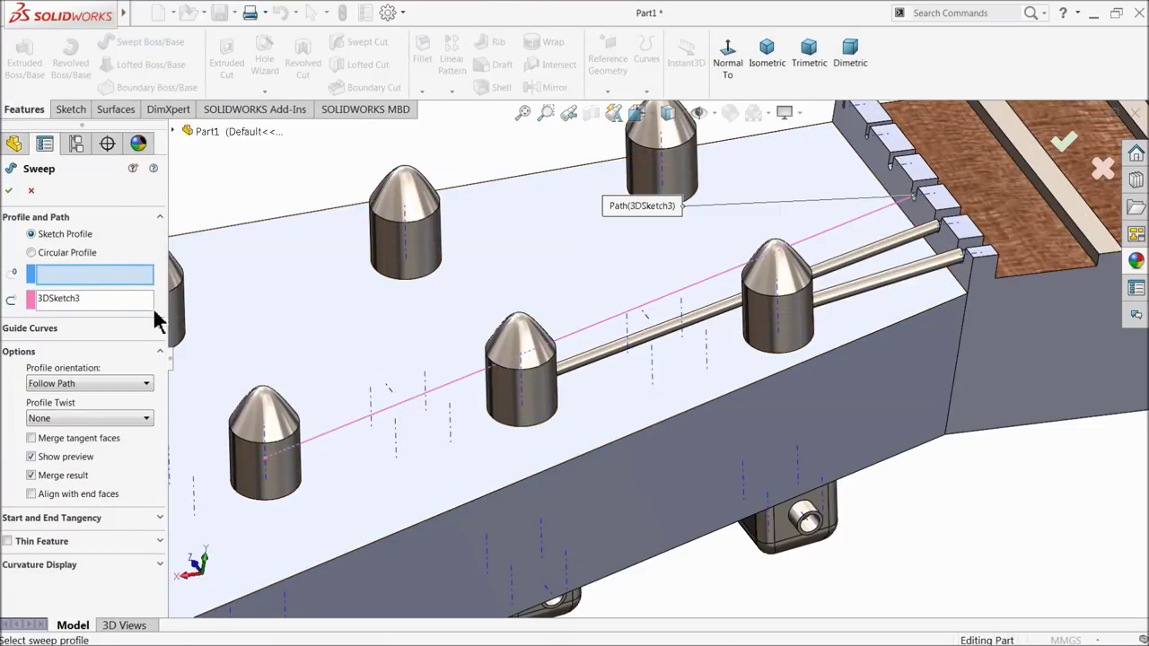
Step: Sweep the Sketch22 circle along 3DSketch3 to create Sweep3, the third string rod
scroll(848, 231, "down", 3)
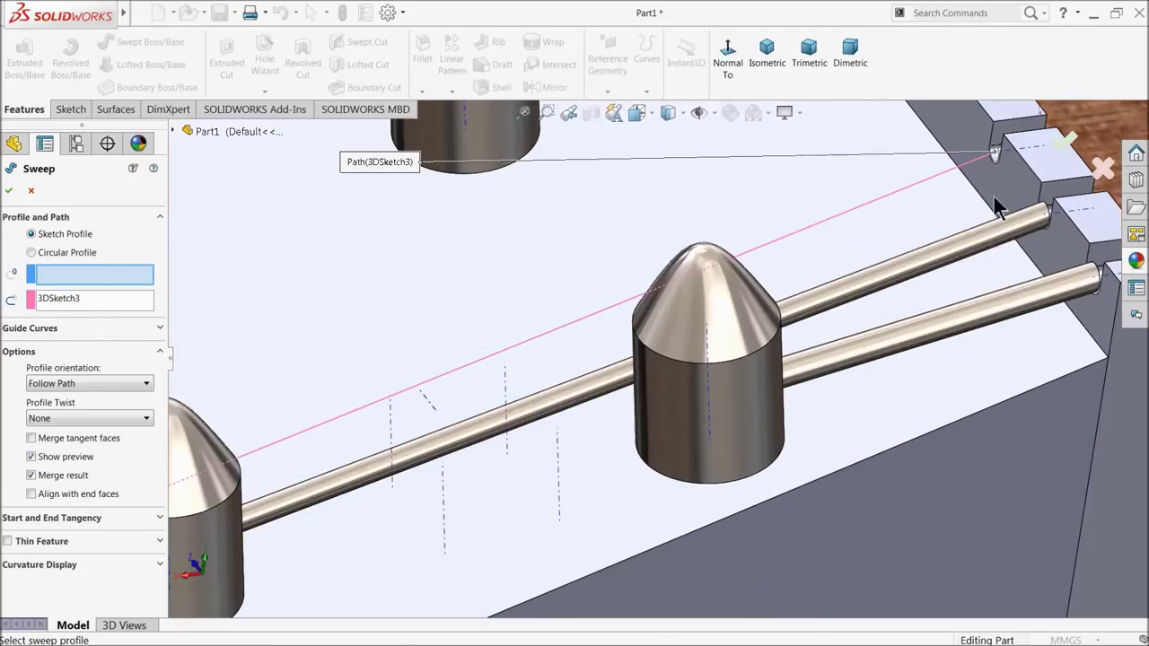
scroll(1004, 175, "down", 3)
scroll(936, 197, "down", 3)
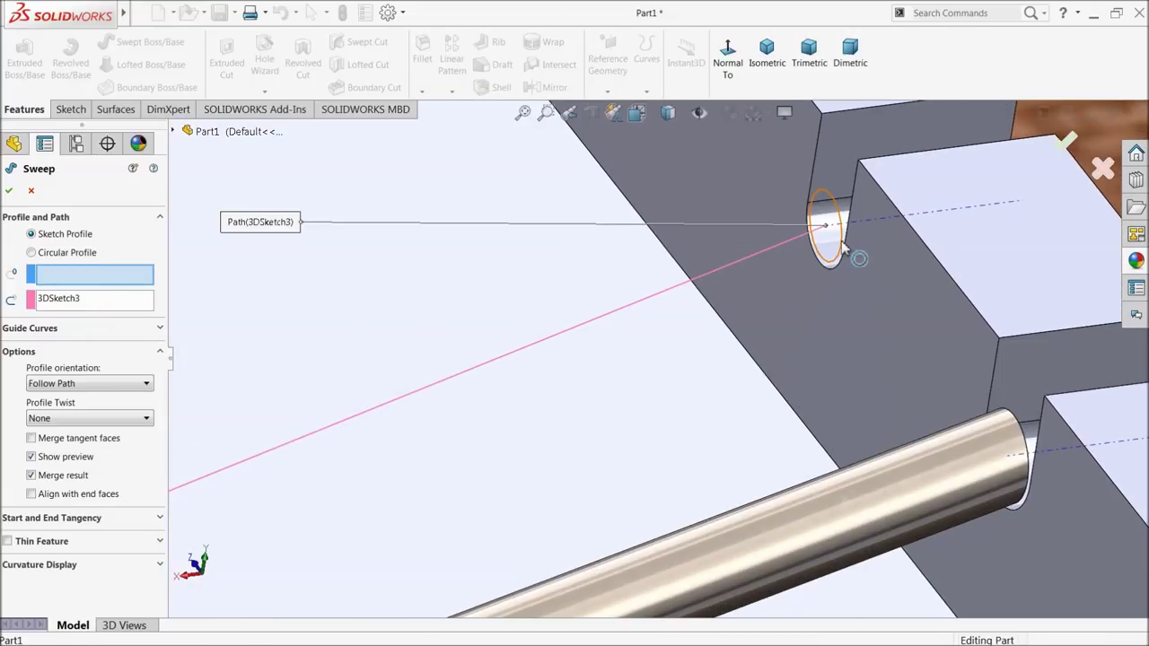
left_click(843, 247)
scroll(763, 280, "up", 3)
scroll(628, 341, "up", 3)
scroll(484, 395, "up", 3)
mouse_move(485, 395)
middle_mouse_down()
mouse_move(530, 473)
mouse_move(512, 456)
mouse_move(480, 489)
middle_mouse_up()
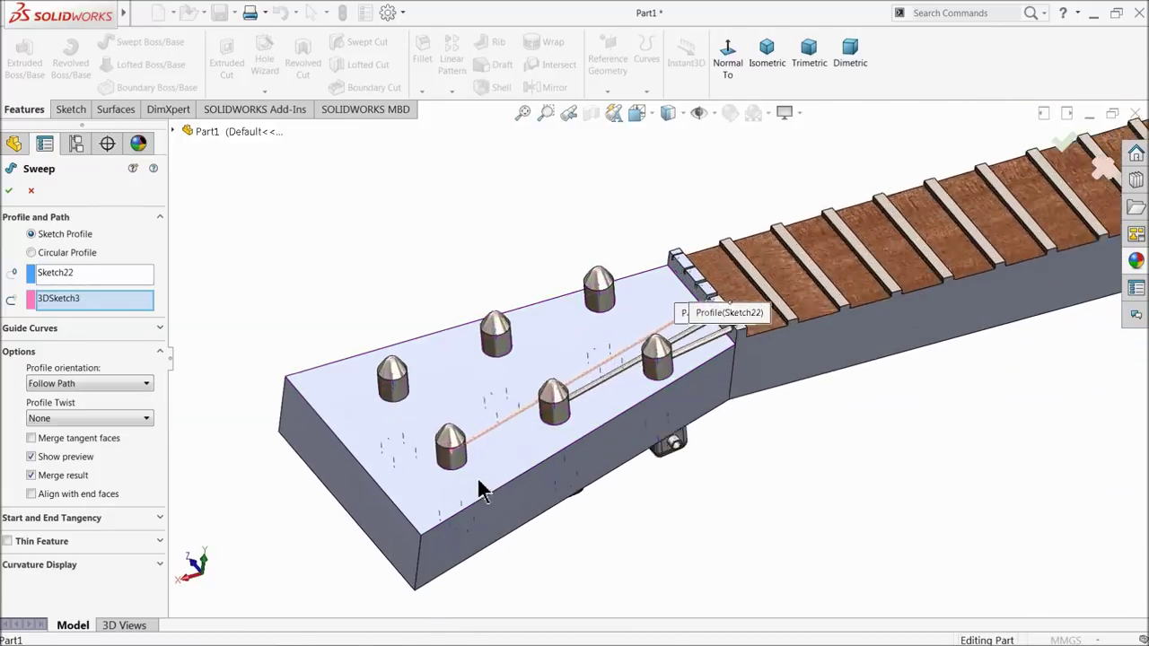
scroll(480, 489, "down", 3)
left_click(9, 191)
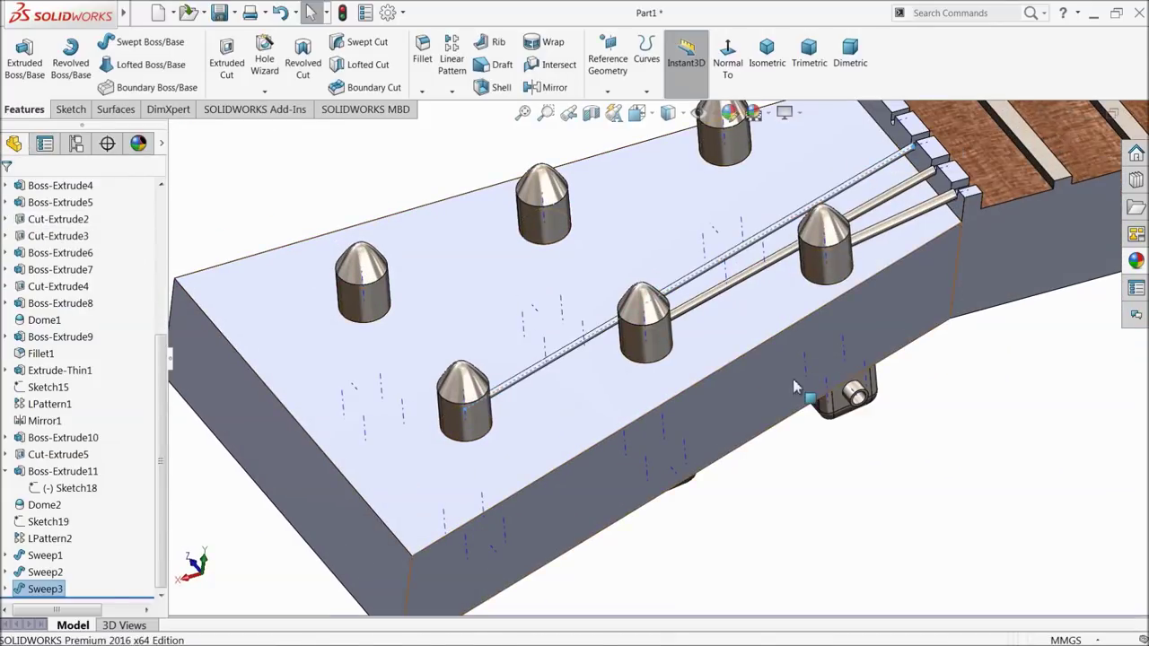
Step: Apply satin finish stainless steel to Sweep3 and inspect it around the headstock pegs
left_click(1136, 266)
left_click(982, 457)
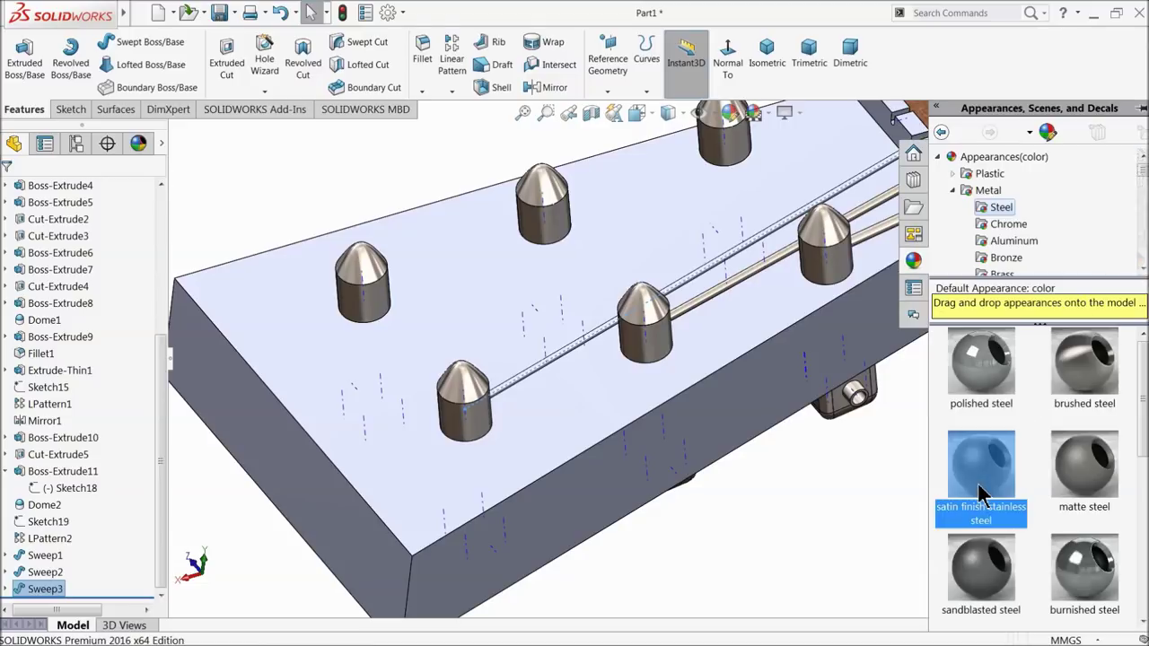
scroll(805, 485, "down", 3)
mouse_move(805, 485)
middle_mouse_down()
mouse_move(536, 290)
mouse_move(546, 308)
mouse_move(642, 361)
mouse_move(807, 282)
mouse_move(857, 485)
mouse_move(854, 464)
middle_mouse_up()
scroll(643, 362, "up", 5)
scroll(656, 368, "up", 3)
scroll(823, 377, "down", 3)
scroll(752, 370, "down", 3)
scroll(686, 466, "down", 3)
scroll(687, 467, "up", 2)
scroll(667, 437, "up", 3)
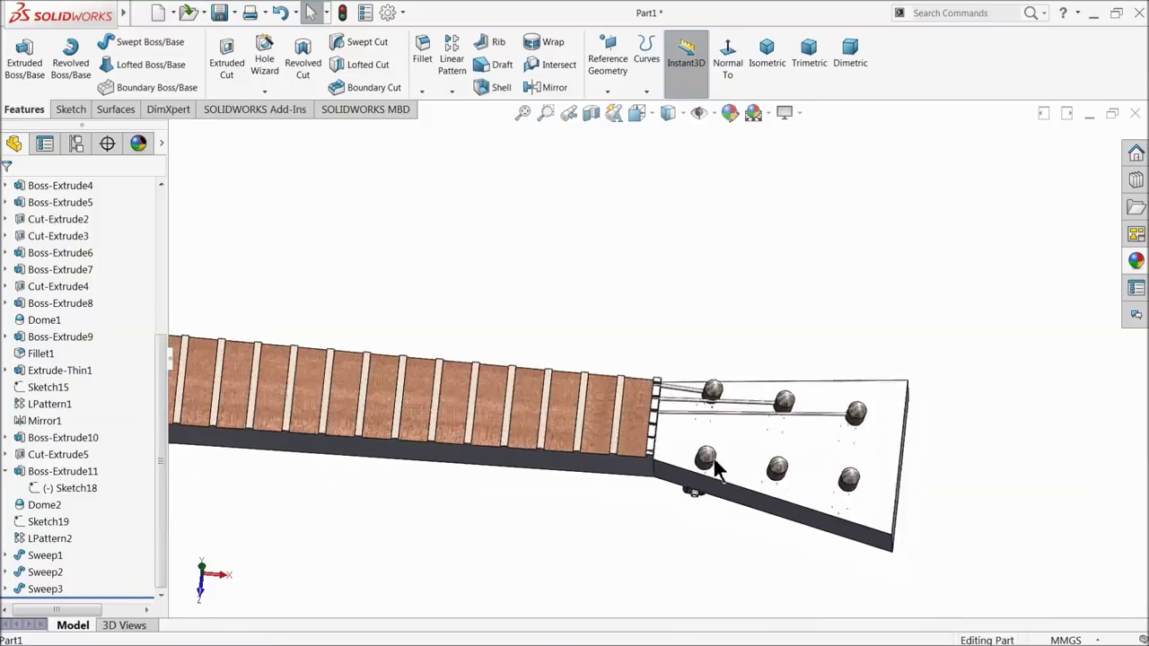
scroll(710, 467, "down", 5)
Step: Select the flat face beside the nut slots
mouse_move(674, 436)
middle_mouse_down()
mouse_move(602, 399)
mouse_move(569, 362)
mouse_move(565, 333)
middle_mouse_up()
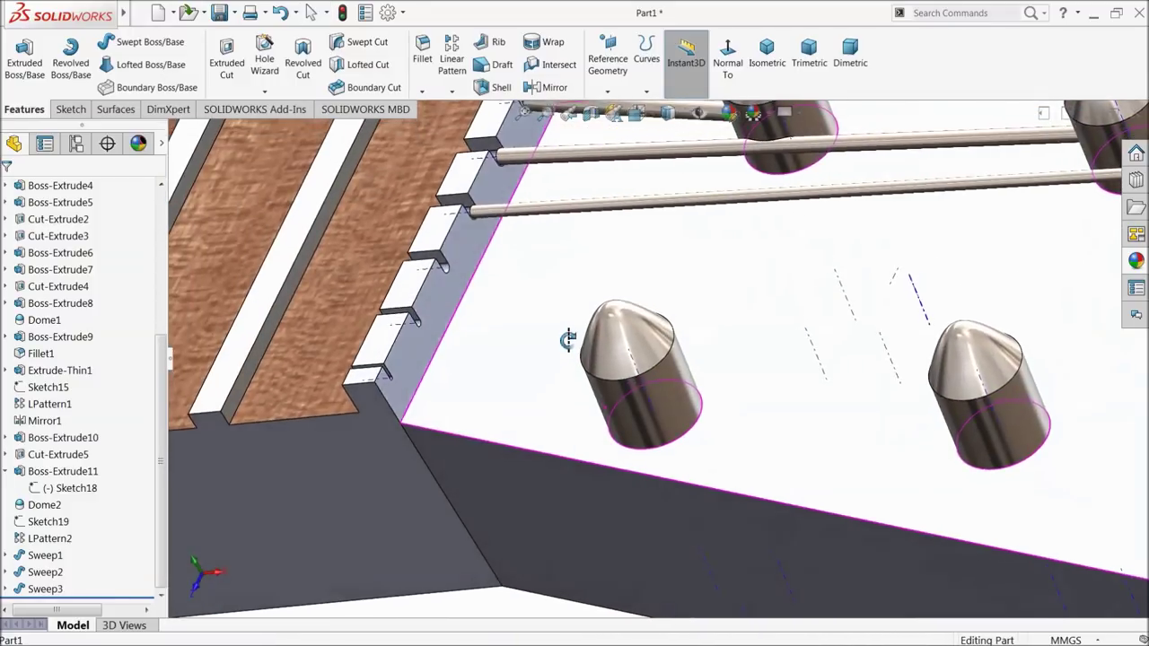
scroll(478, 420, "down", 3)
scroll(478, 419, "down", 3)
left_click(461, 375)
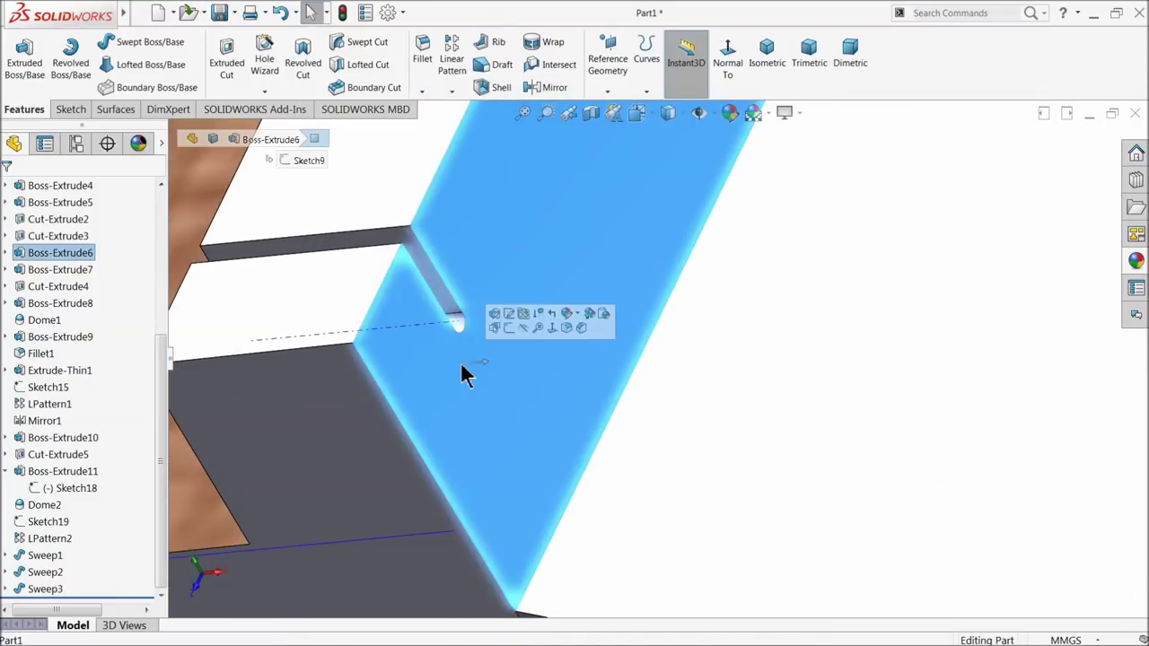
Step: Draw a circle of about 0.08mm radius in the fourth nut slot as Sketch23
left_click(516, 331)
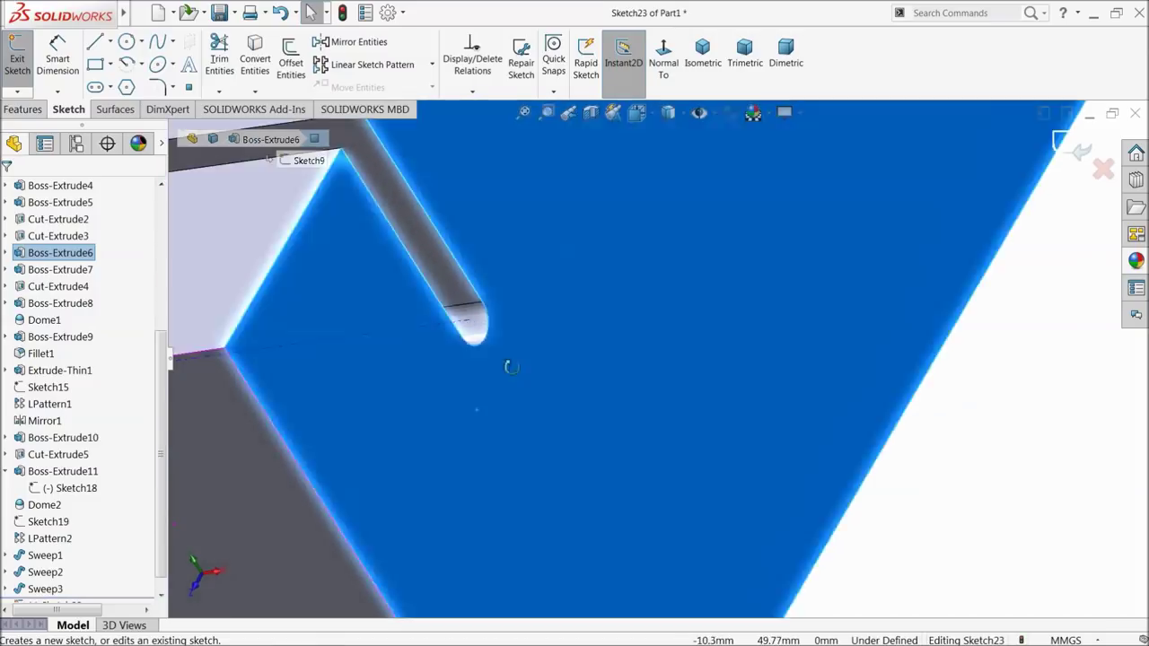
mouse_move(495, 332)
middle_mouse_down()
mouse_move(506, 365)
mouse_move(481, 376)
middle_mouse_up()
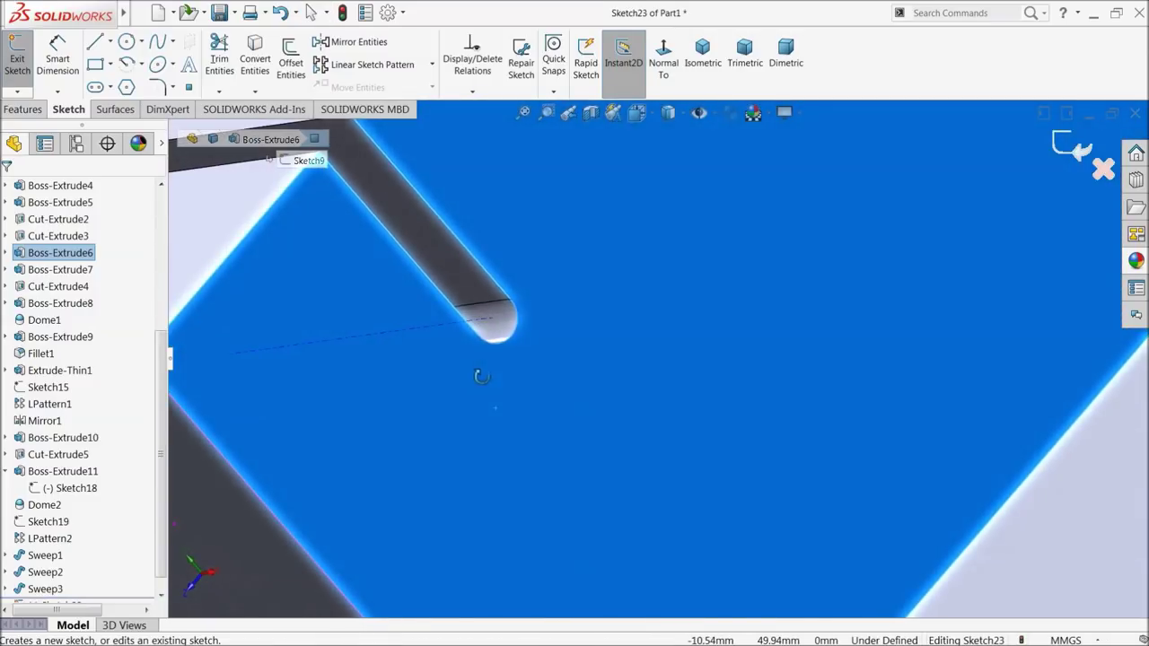
left_click(127, 42)
scroll(521, 350, "down", 2)
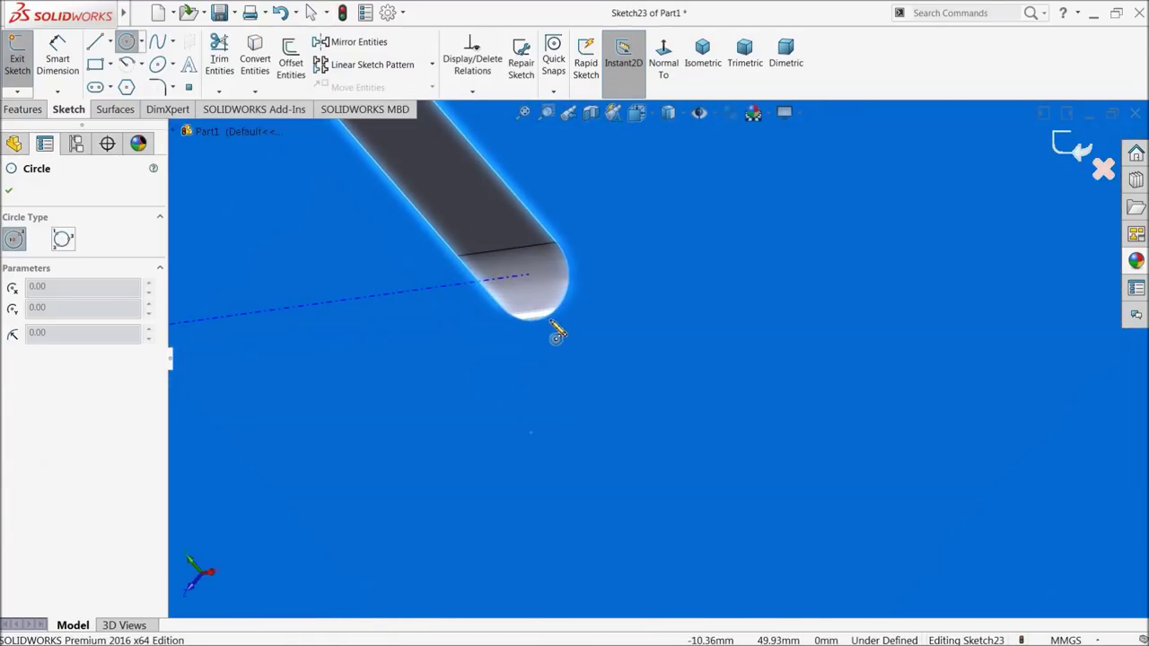
left_click(528, 275)
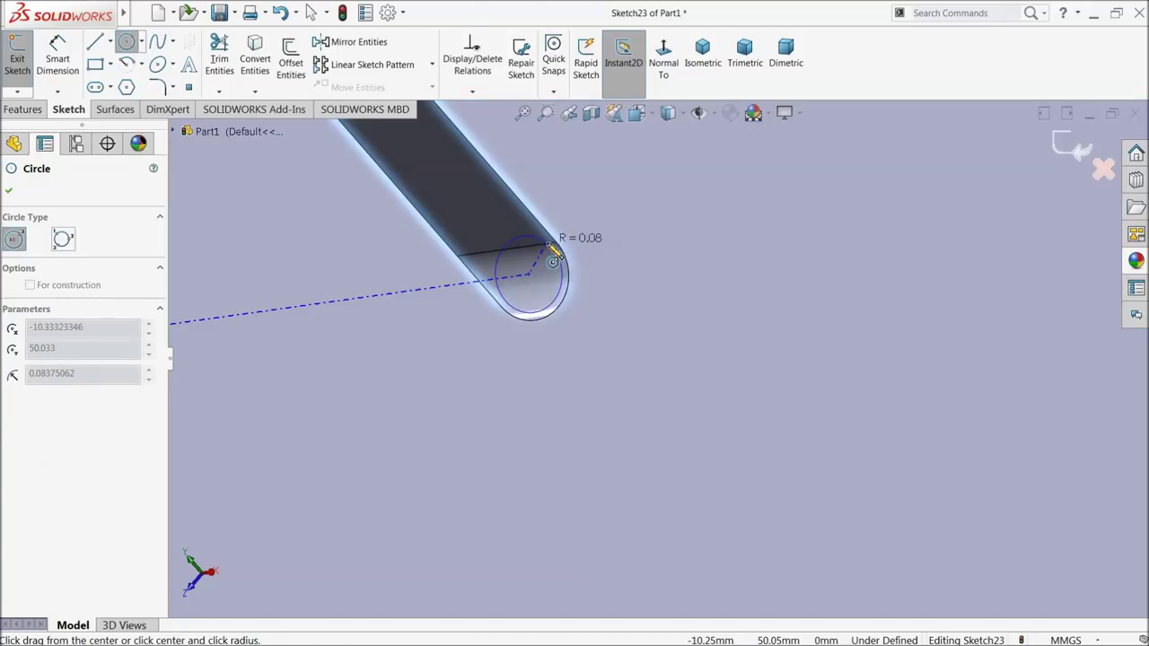
left_click(554, 254)
left_click(1068, 148)
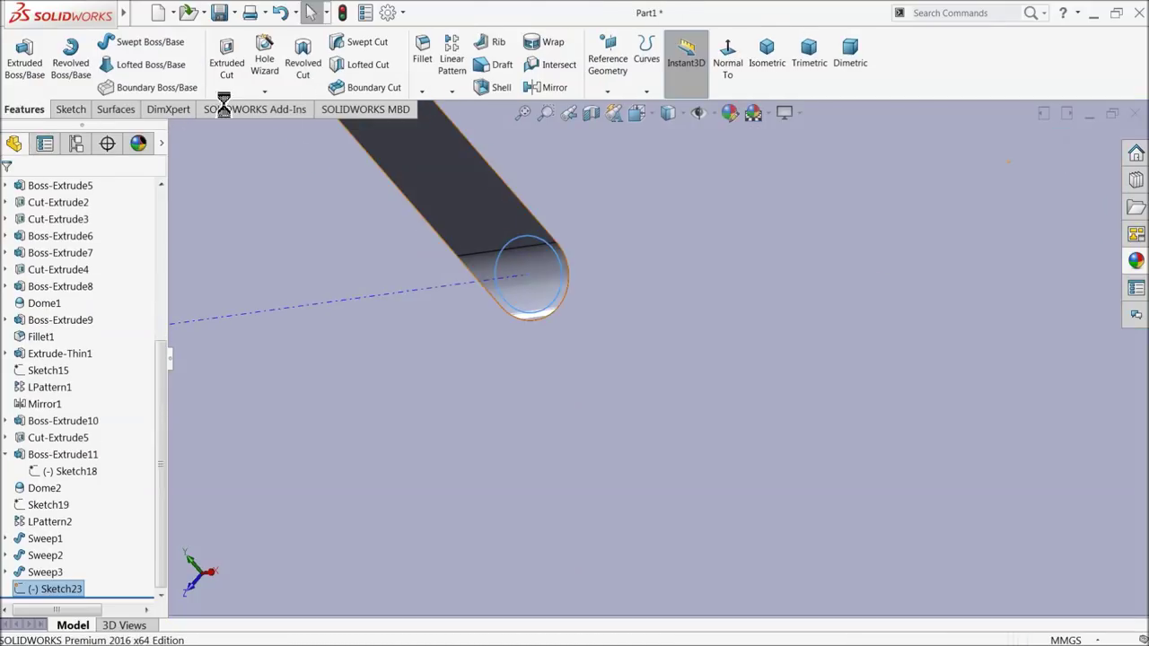
left_click(18, 93)
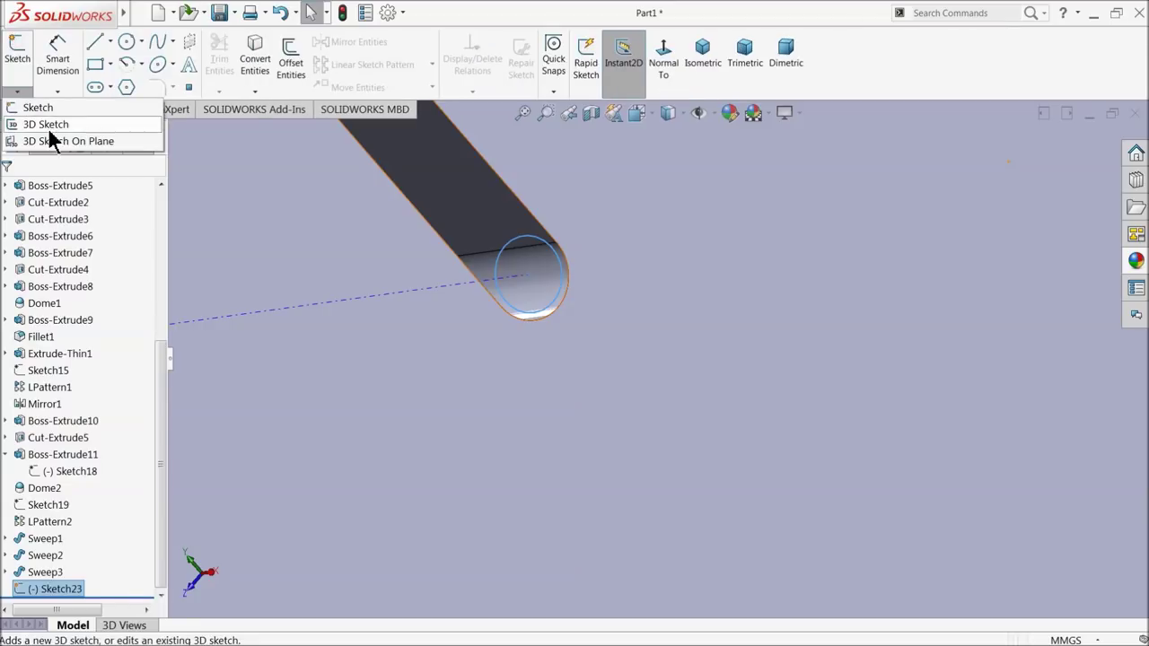
Step: In a new 3D sketch, draw a line from the fourth nut slot to the tuning peg
left_click(49, 125)
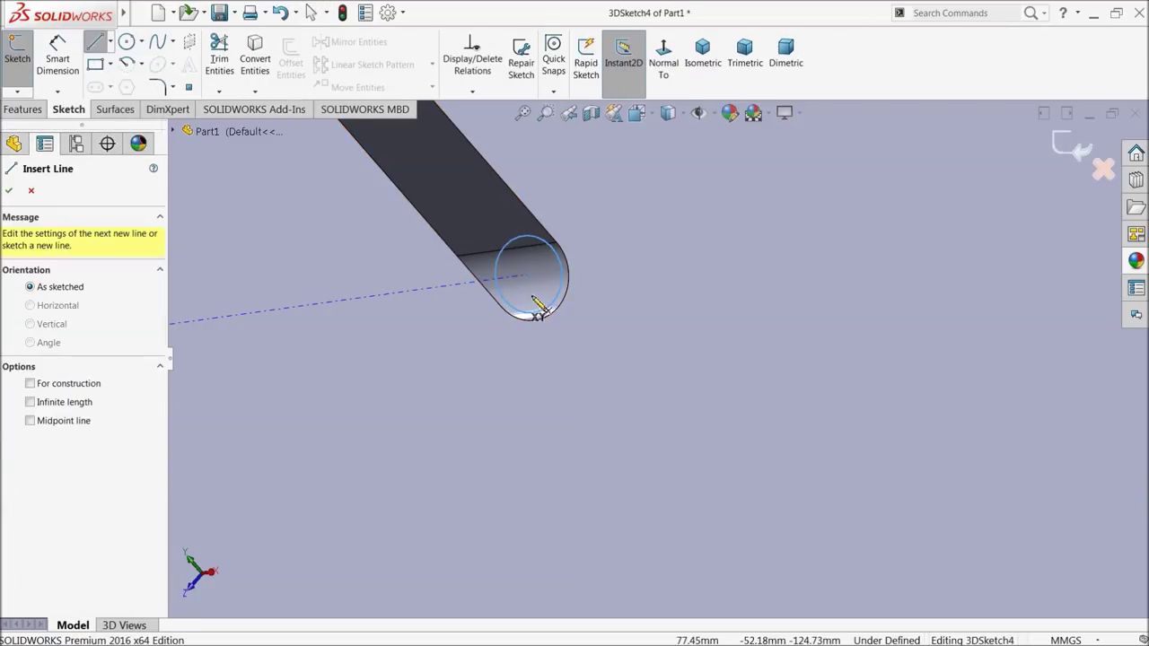
left_click(527, 274)
scroll(787, 418, "up", 6)
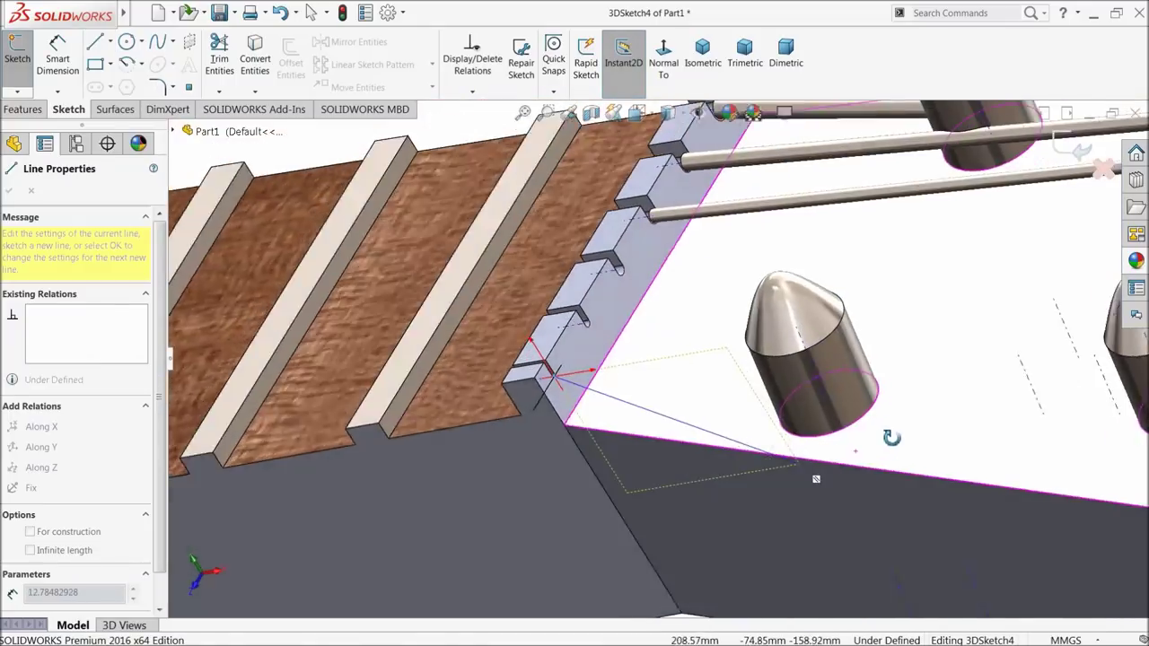
middle_click_drag(891, 437, 812, 416)
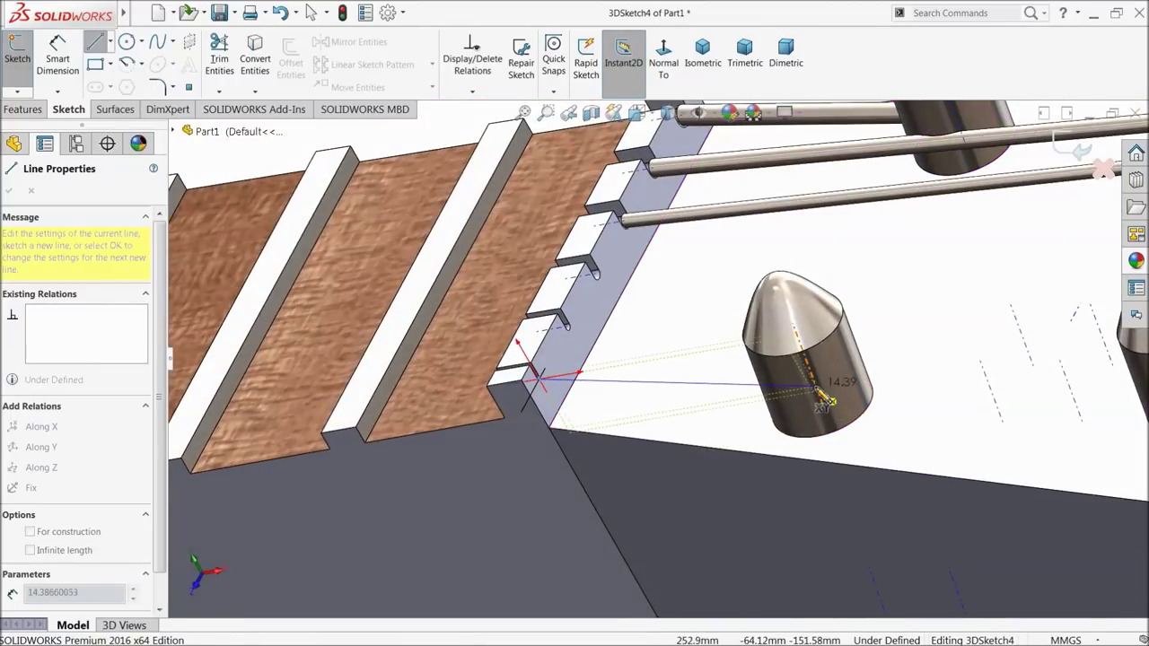
left_click(815, 386)
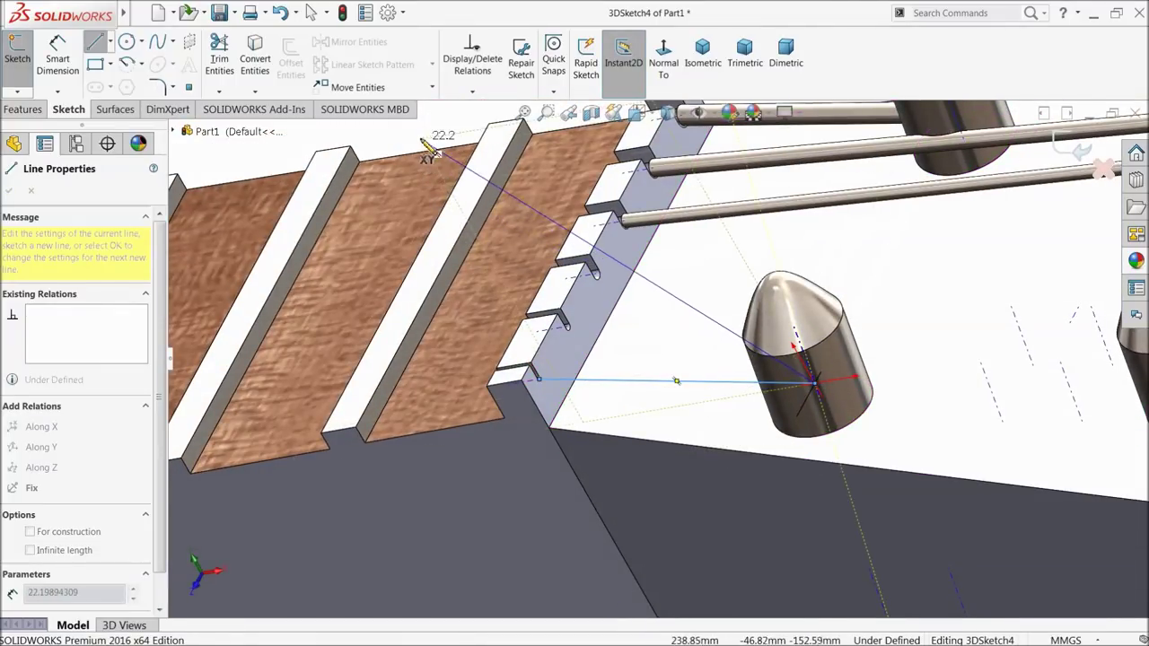
right_click(440, 126)
left_click(451, 144)
Step: Snap the line's end onto the peg's centre axis and close 3DSketch4
mouse_move(532, 187)
middle_mouse_down()
mouse_move(799, 417)
mouse_move(835, 290)
middle_mouse_up()
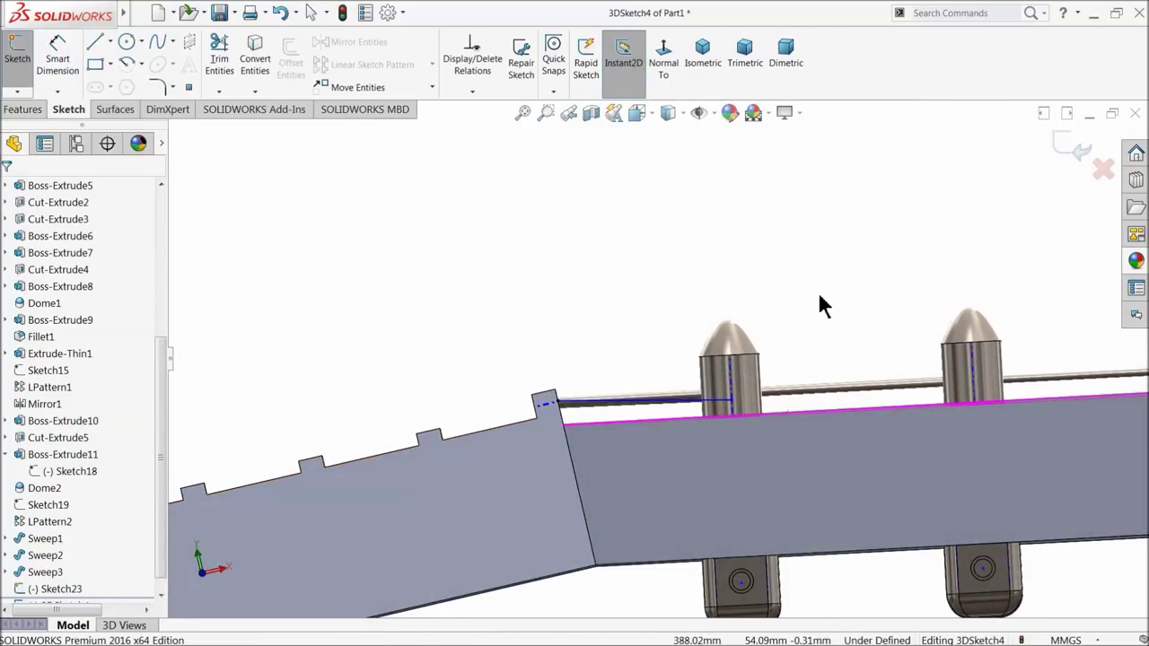
scroll(718, 414, "down", 3)
scroll(718, 414, "down", 3)
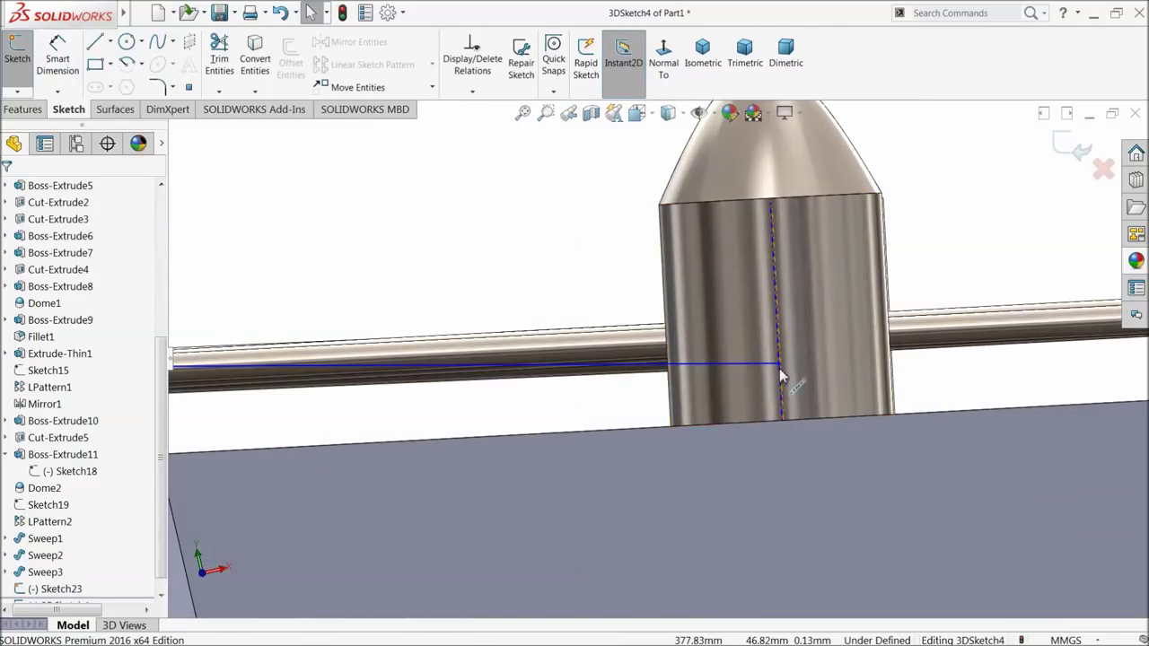
left_click_drag(778, 363, 780, 354)
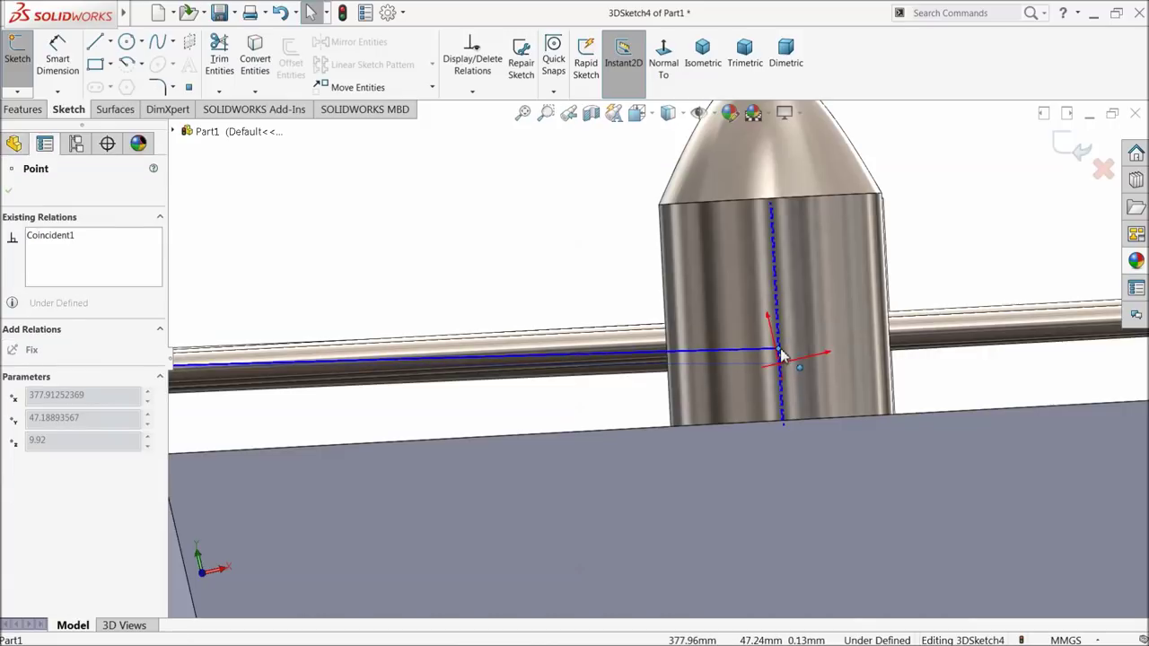
left_click_drag(779, 350, 781, 350)
left_click(667, 340)
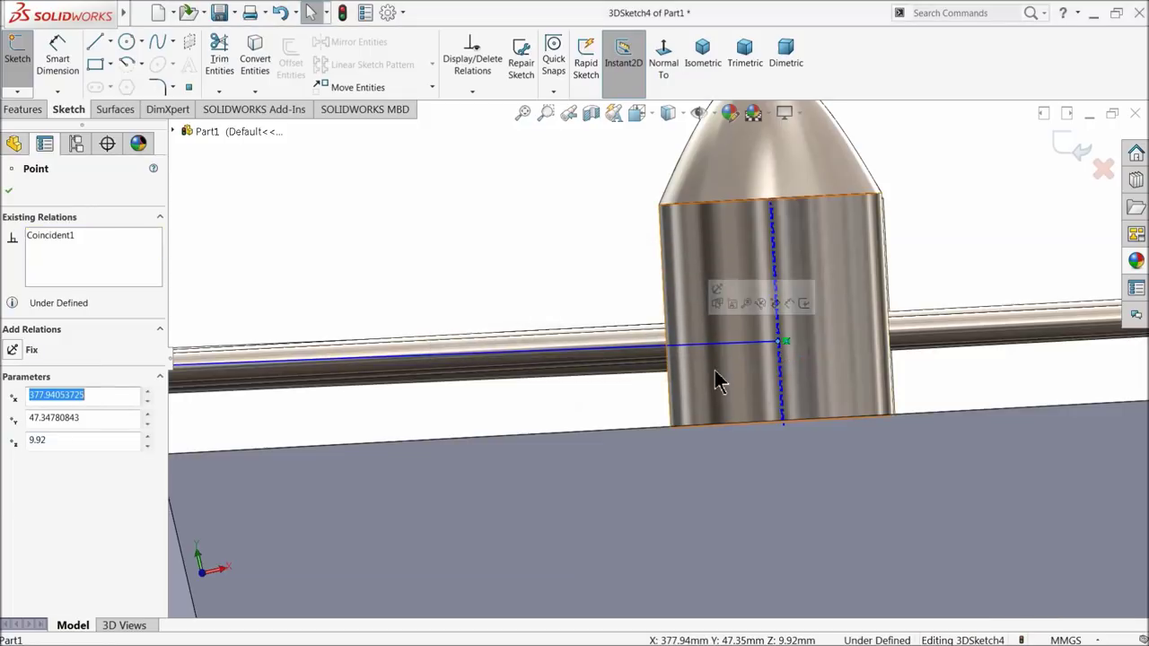
scroll(706, 355, "up", 3)
mouse_move(516, 282)
middle_mouse_down()
mouse_move(526, 321)
mouse_move(492, 350)
middle_mouse_up()
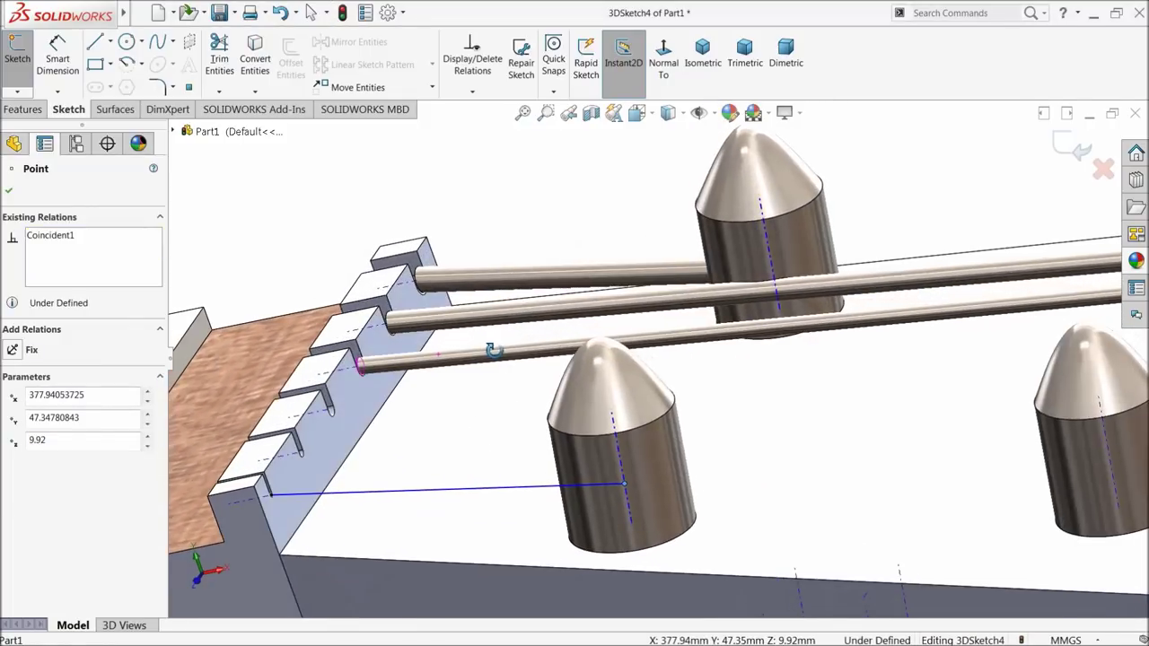
mouse_move(628, 482)
middle_mouse_down()
mouse_move(647, 422)
mouse_move(650, 322)
mouse_move(743, 408)
middle_mouse_up()
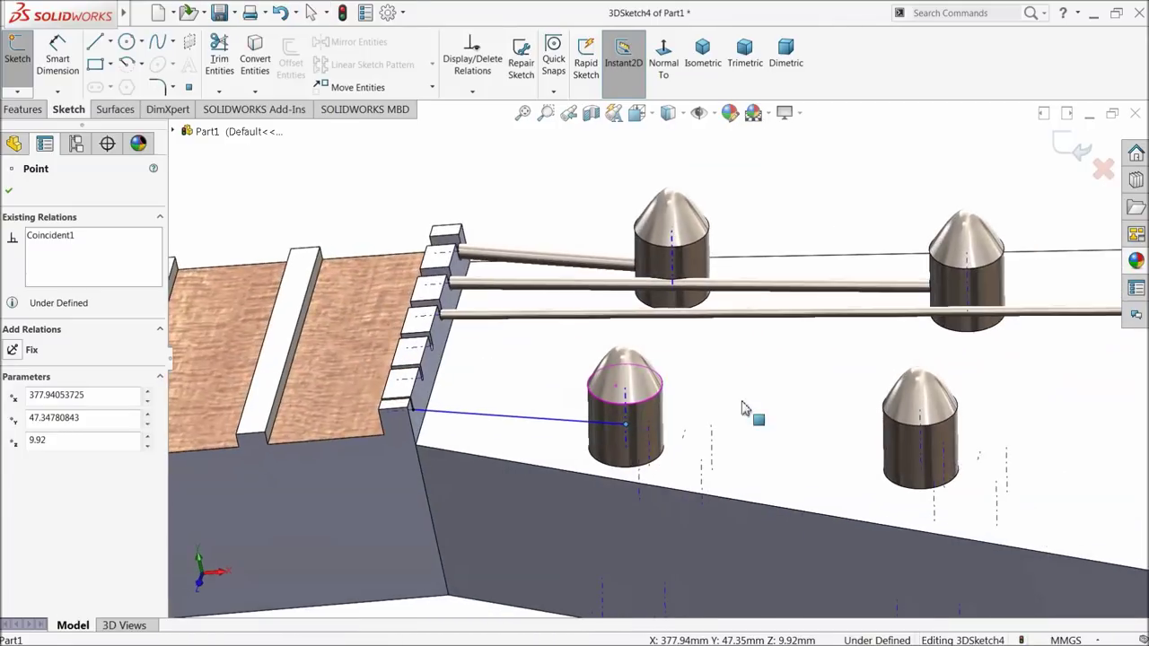
left_click(1080, 151)
scroll(515, 402, "down", 3)
scroll(453, 436, "down", 3)
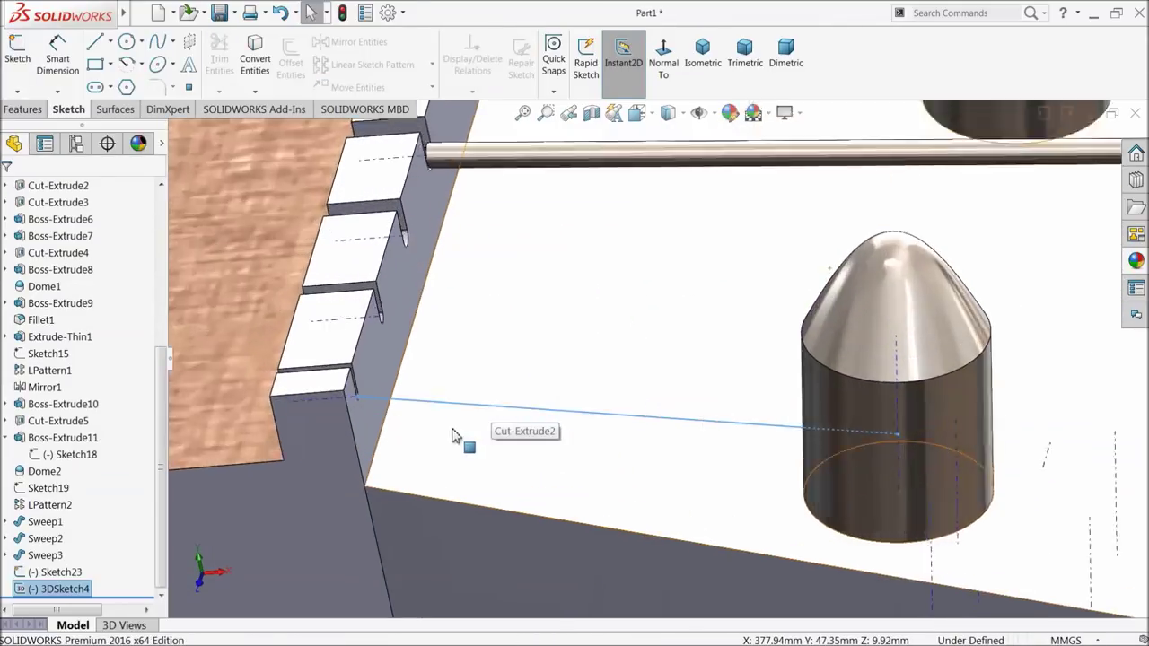
scroll(454, 436, "down", 2)
Step: Sweep the Sketch23 circle along 3DSketch4 to create Sweep4, the fourth string rod
left_click(24, 110)
left_click(123, 42)
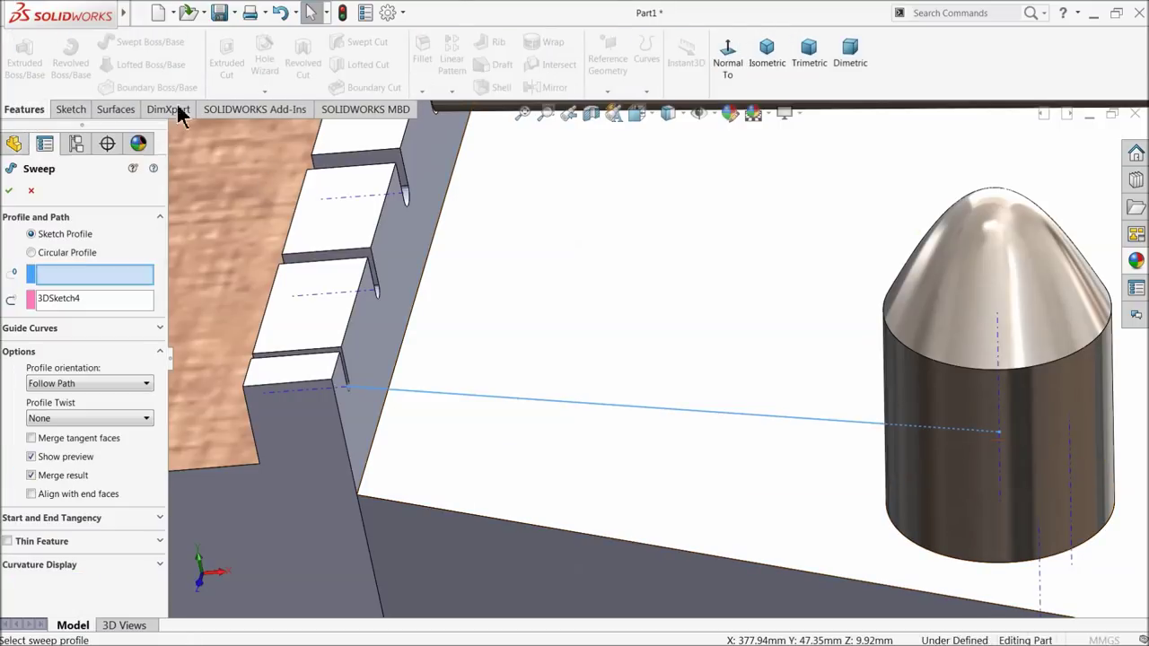
scroll(412, 453, "down", 3)
scroll(412, 453, "down", 2)
scroll(408, 453, "down", 3)
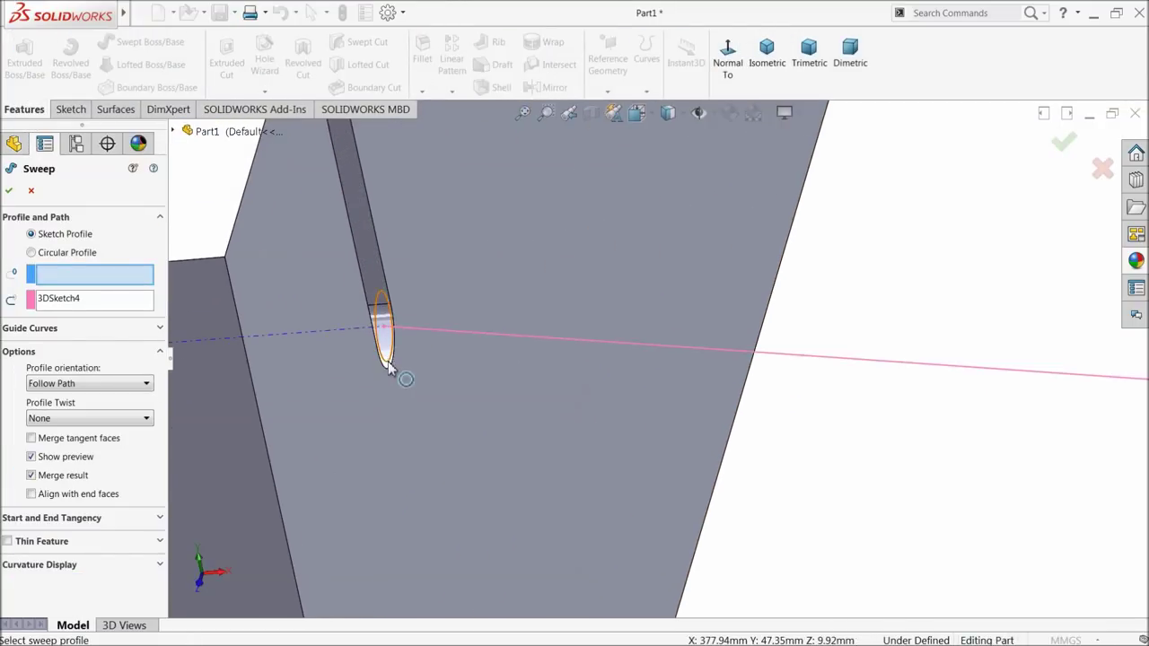
left_click(386, 359)
scroll(578, 385, "up", 3)
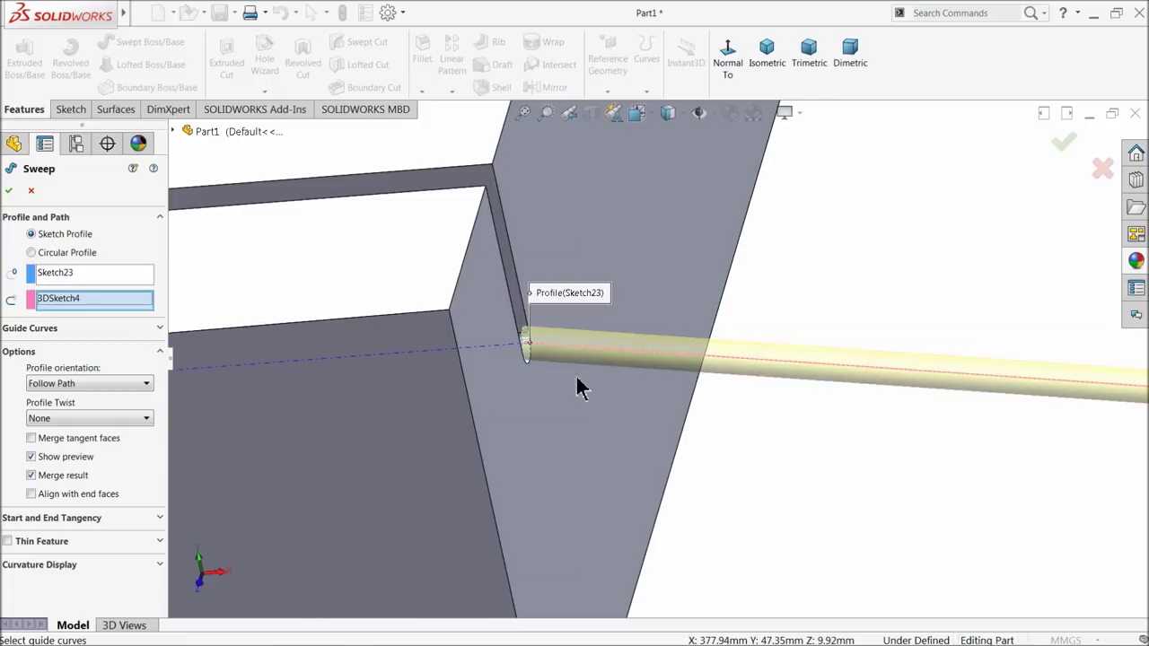
scroll(774, 423, "up", 5)
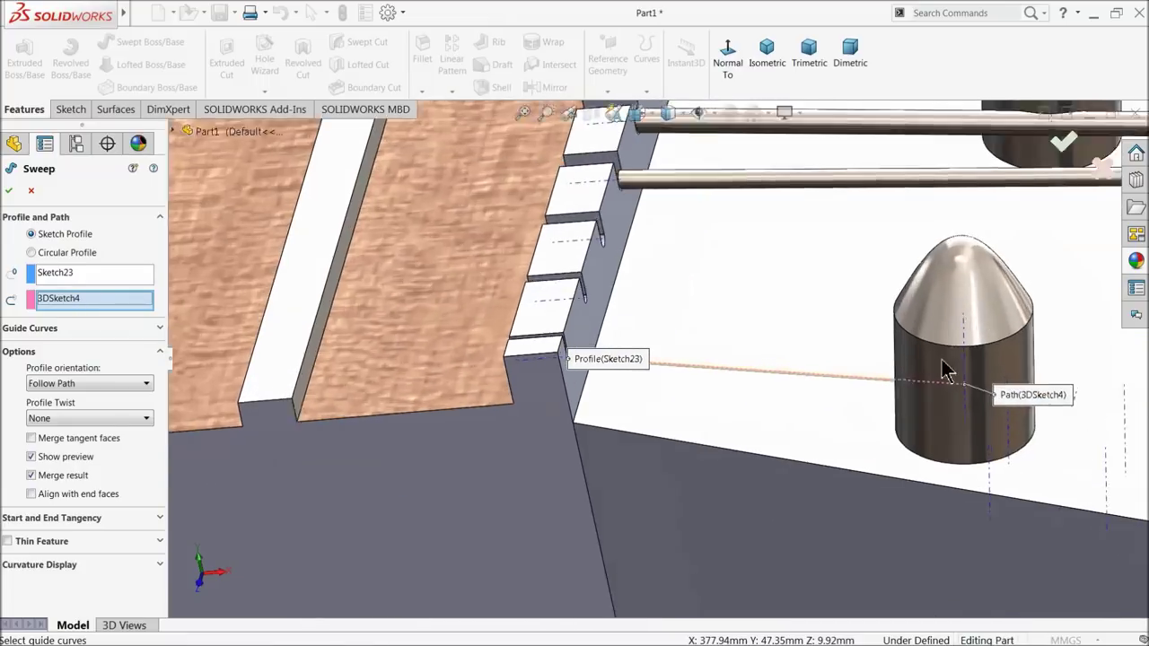
scroll(639, 409, "down", 2)
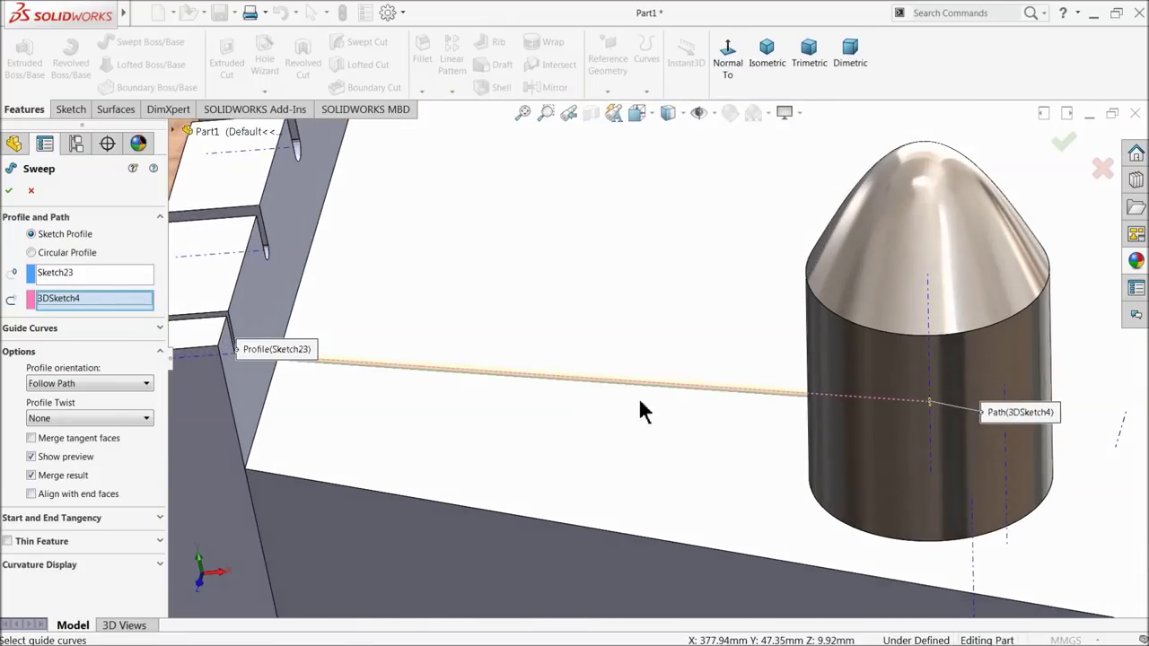
left_click(9, 192)
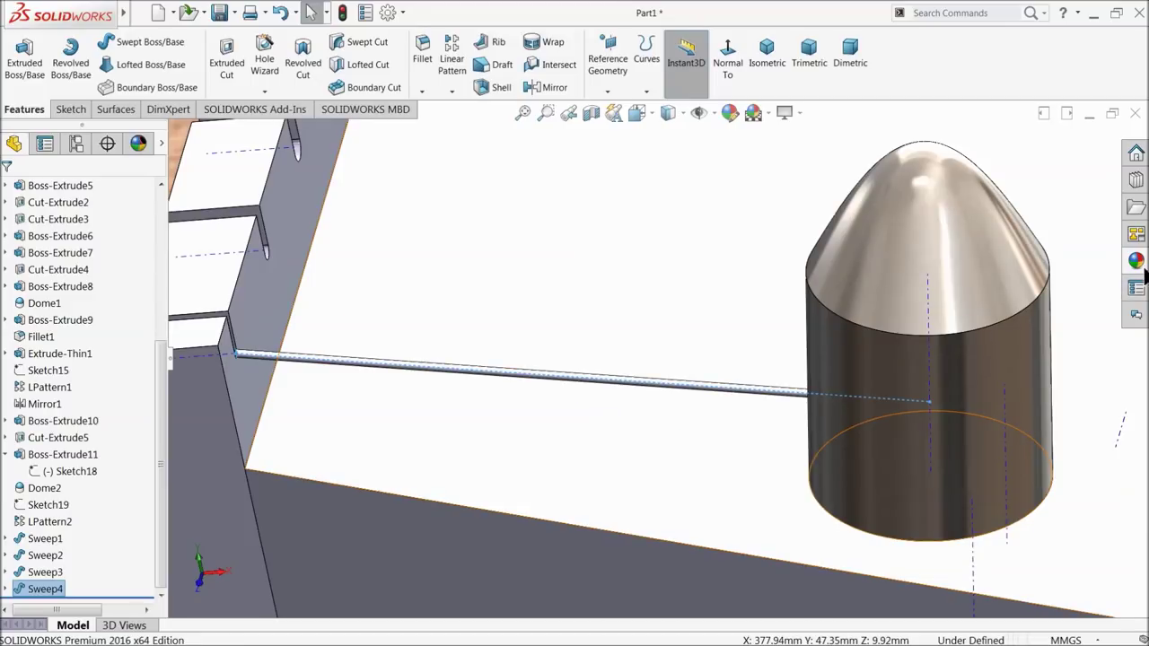
Step: Give Sweep4 the satin finish stainless steel appearance
left_click(1136, 260)
left_click_drag(978, 476, 712, 464)
scroll(709, 457, "up", 3)
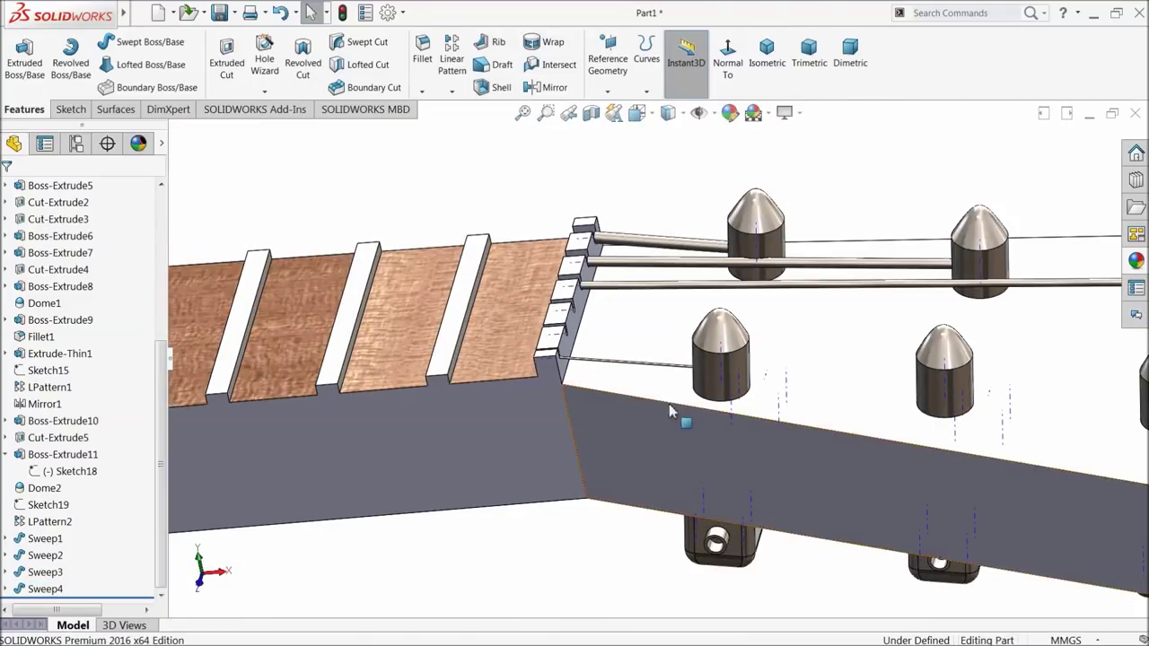
Step: Sketch a circle of about 0.17mm radius in the fifth nut slot as Sketch24
scroll(547, 305, "down", 2)
scroll(496, 251, "down", 2)
scroll(500, 264, "down", 3)
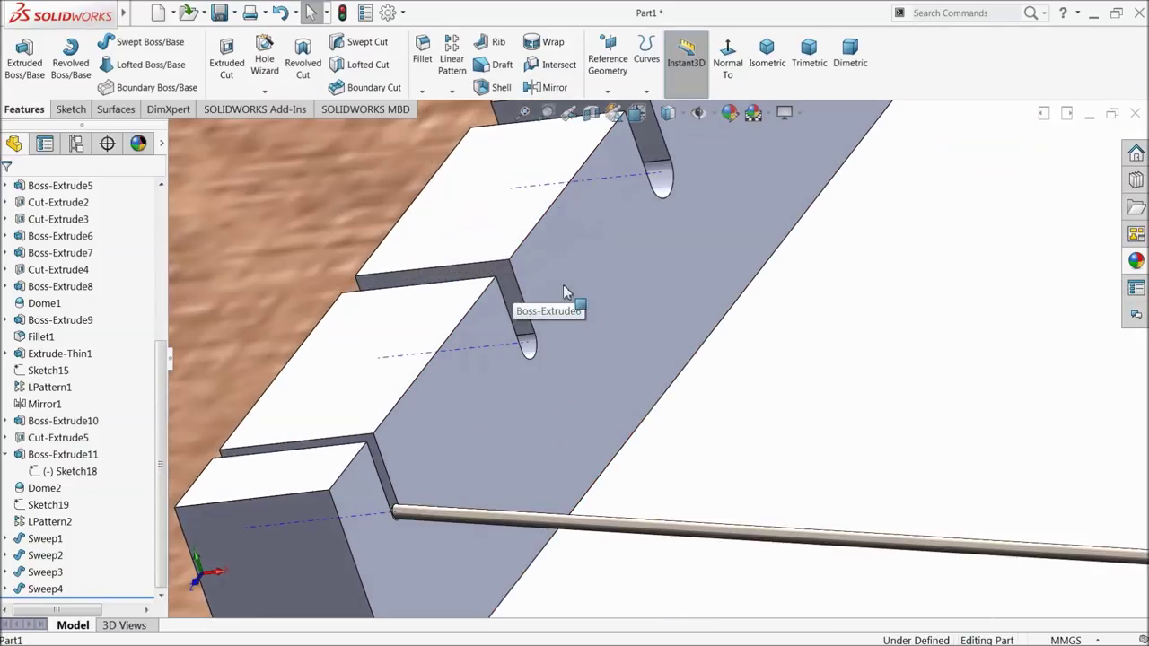
left_click(557, 394)
left_click(603, 357)
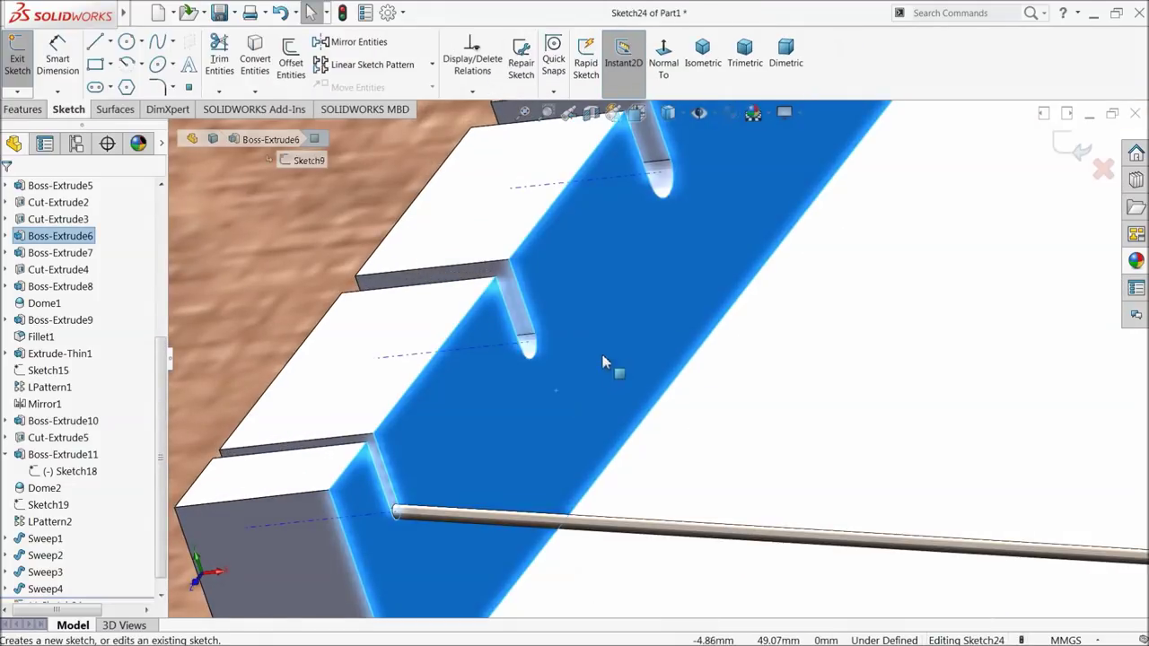
left_click(125, 43)
scroll(560, 395, "down", 2)
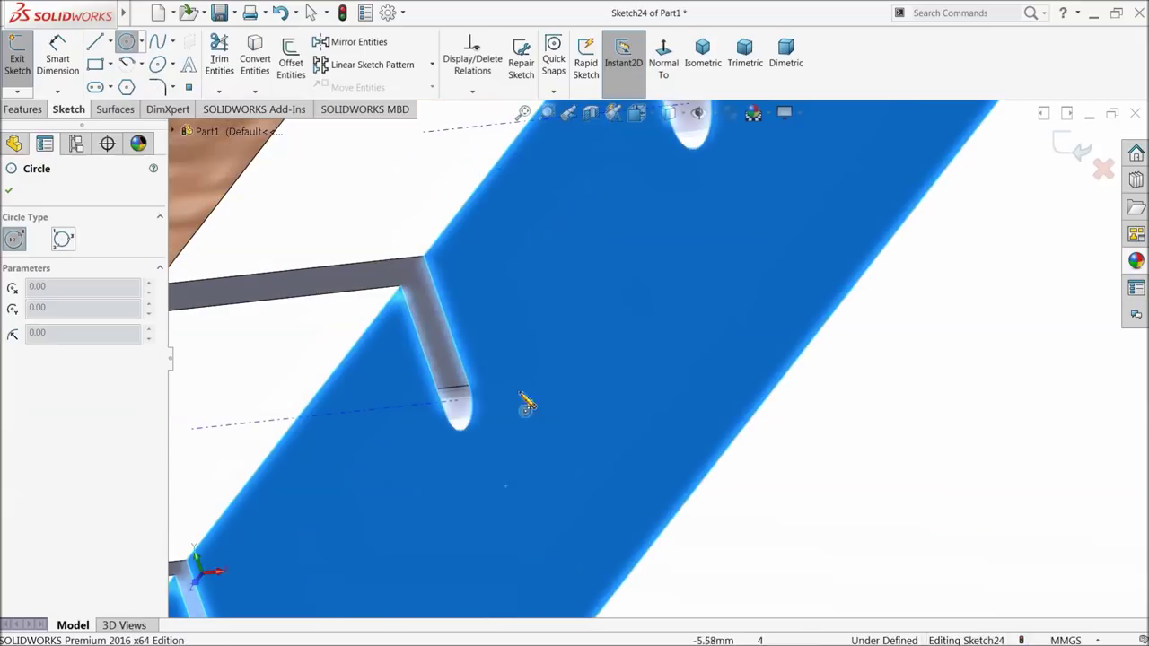
scroll(473, 432, "down", 2)
scroll(520, 434, "down", 1)
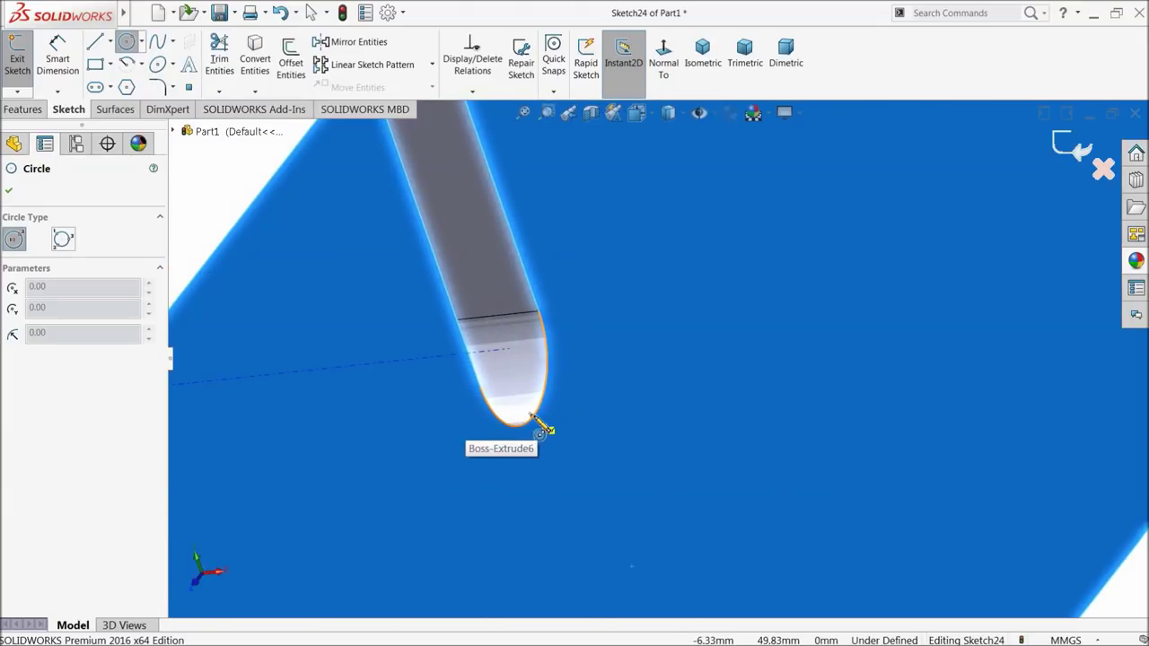
left_click(509, 349)
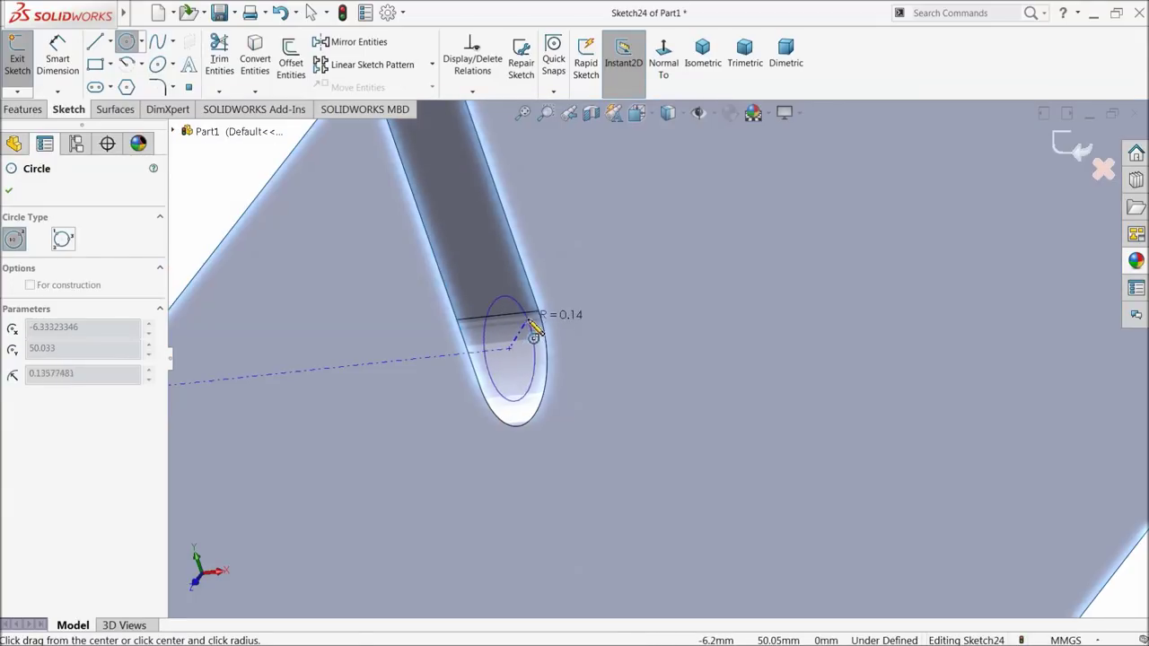
left_click(540, 321)
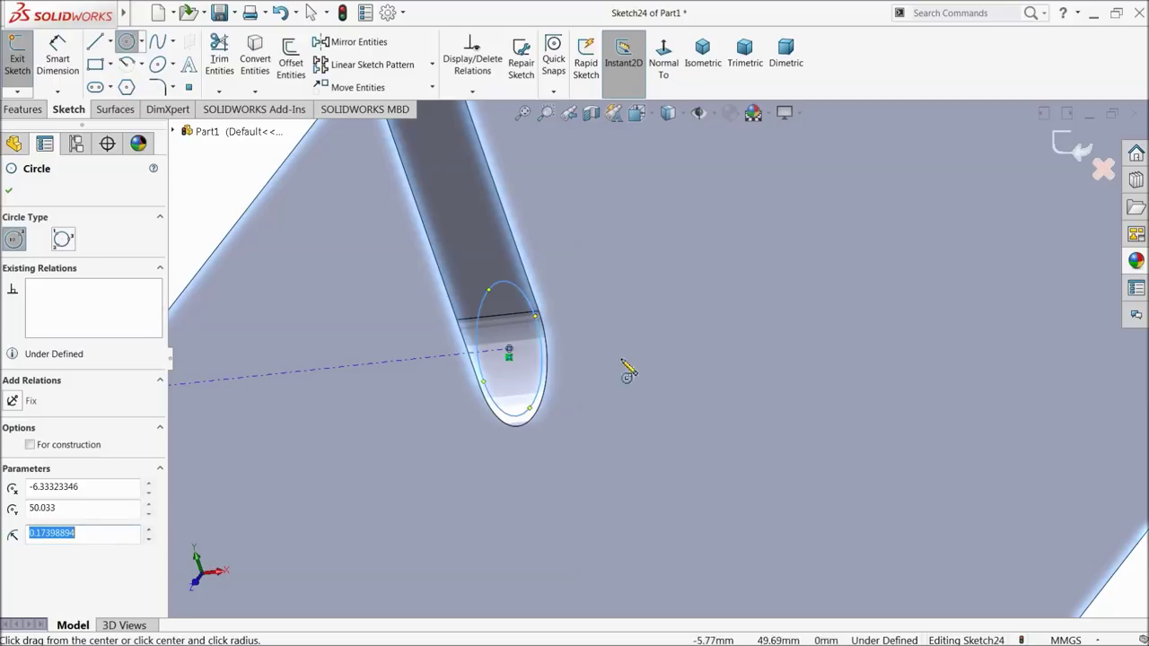
left_click(1076, 160)
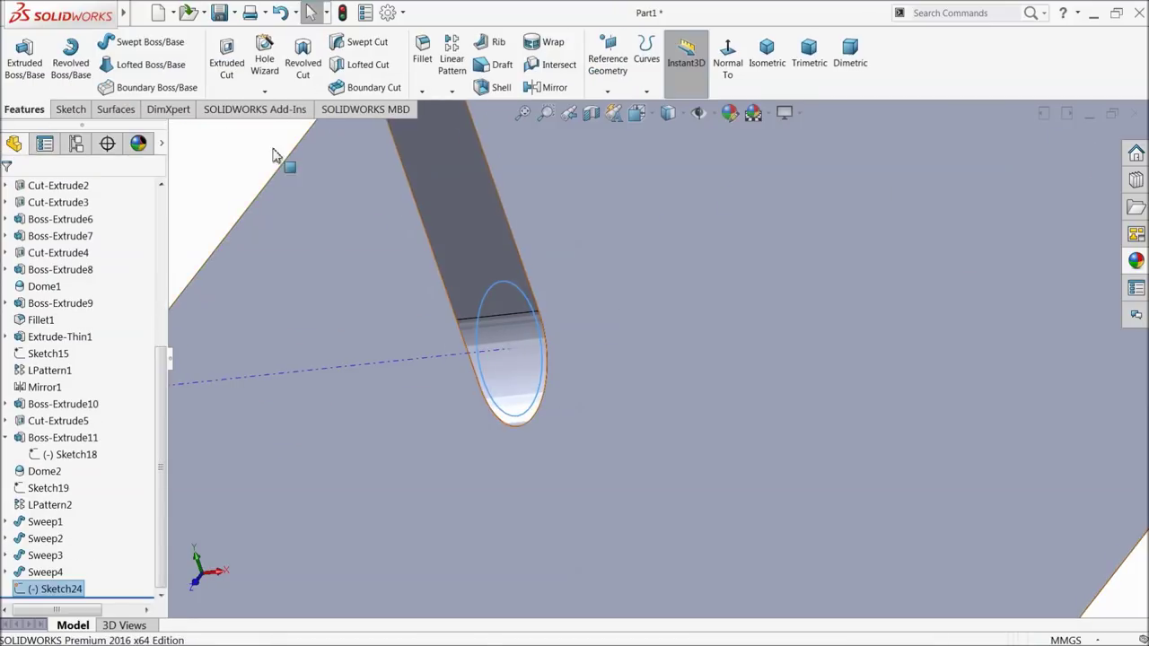
Step: Open a new 3D sketch, 3DSketch5, with the Line tool active
left_click(72, 109)
left_click(18, 91)
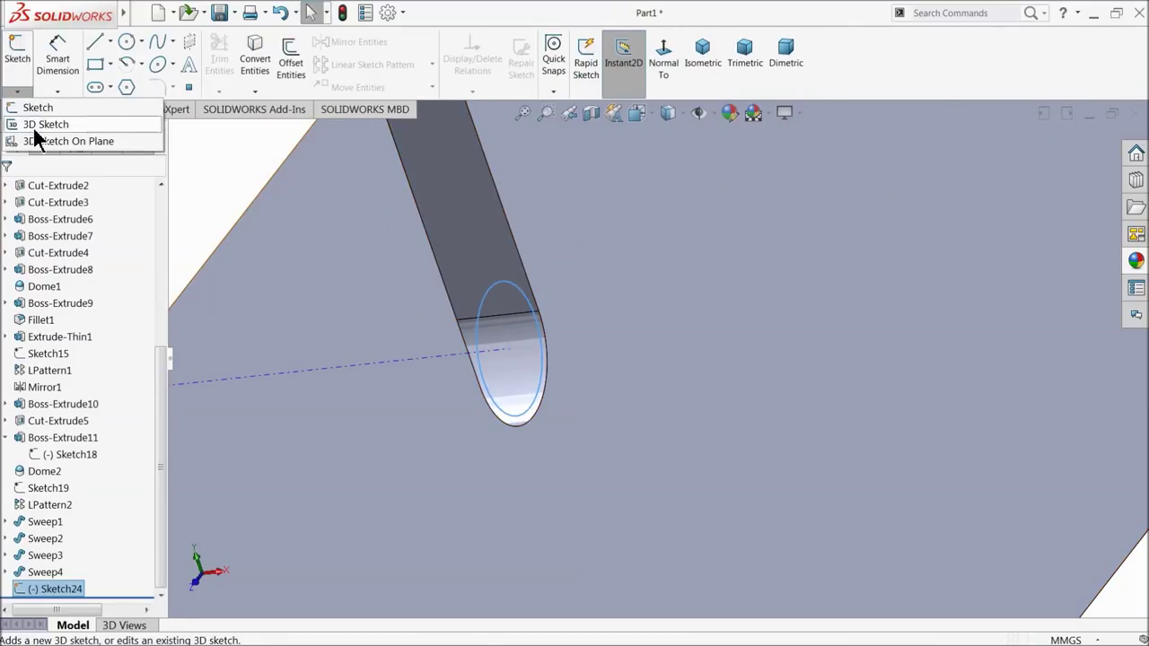
left_click(36, 122)
left_click(95, 43)
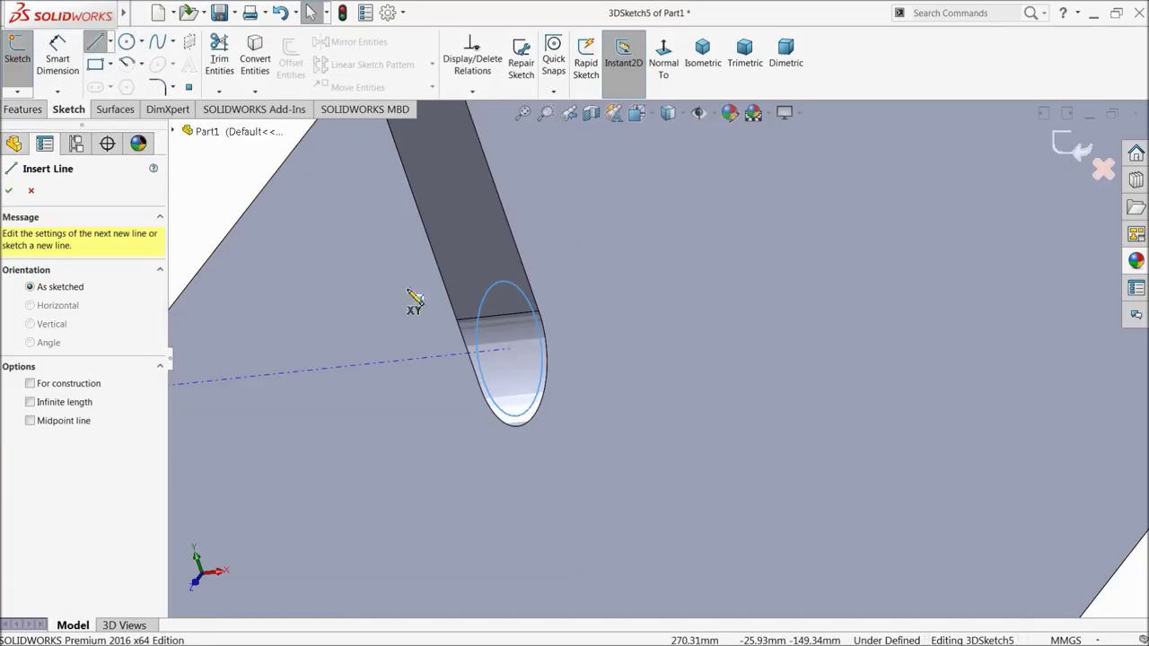
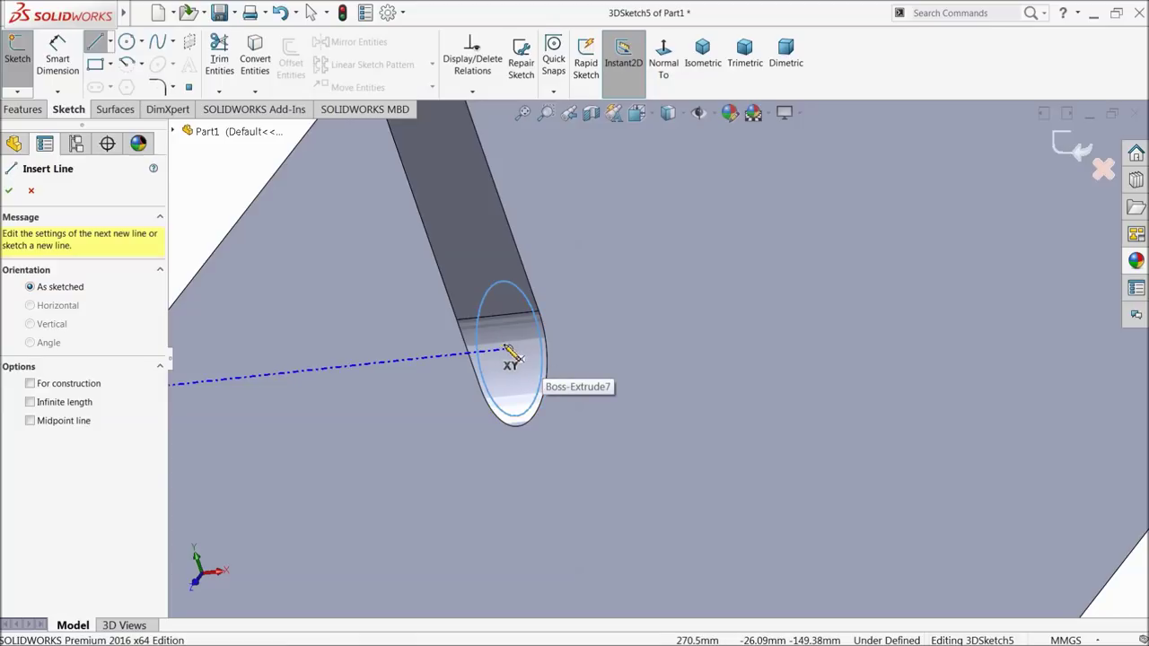
Step: Draw a single 3D line from the string slot's rod end to the right tuning post
left_click(509, 350)
scroll(687, 403, "up", 2)
scroll(738, 436, "up", 3)
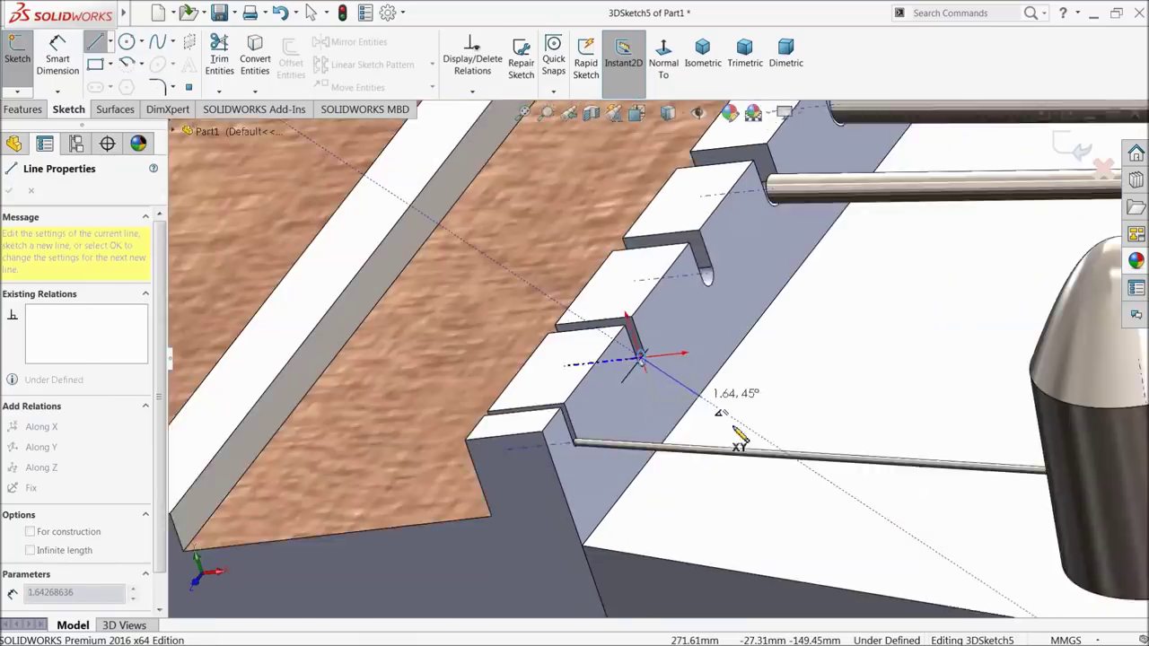
scroll(757, 433, "up", 1)
scroll(1077, 413, "down", 3)
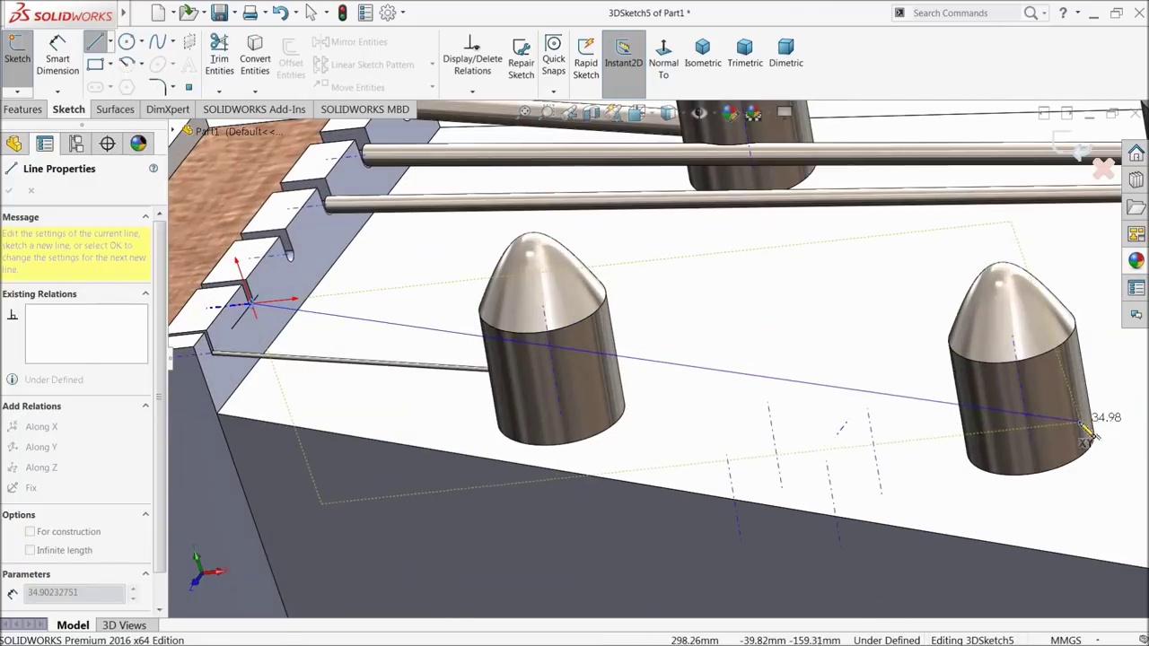
left_click(1025, 395)
right_click(700, 424)
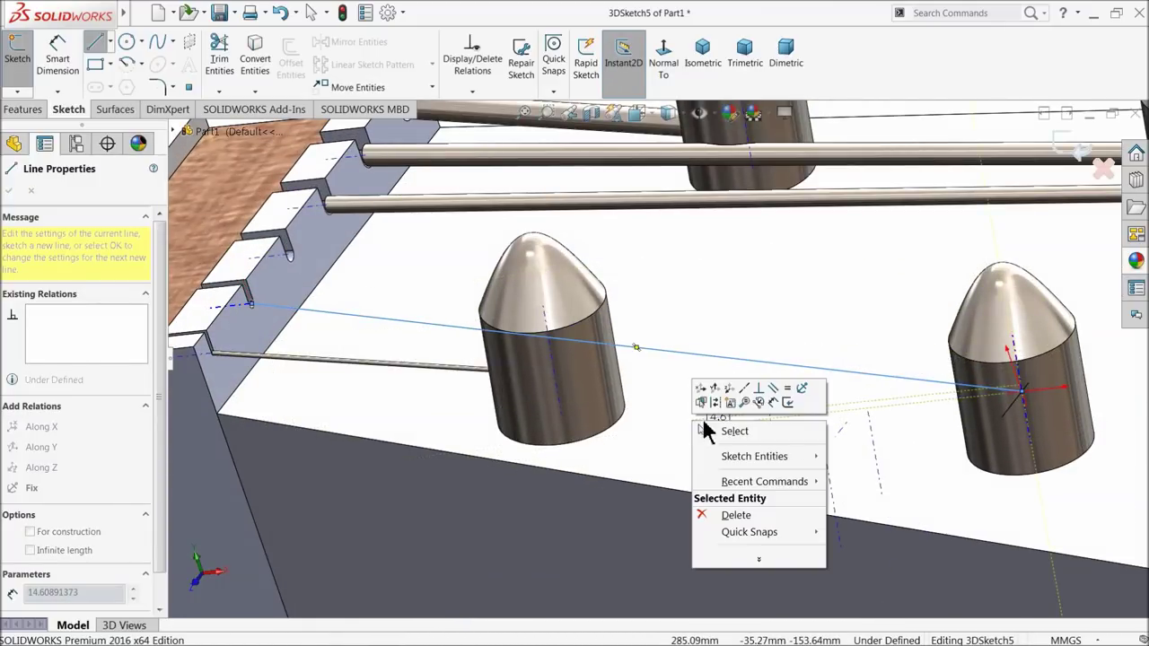
left_click(736, 433)
Step: Exit the 3D sketch, keeping the path as 3DSketch5
mouse_move(834, 440)
middle_mouse_down()
mouse_move(893, 347)
mouse_move(879, 389)
mouse_move(664, 330)
middle_mouse_up()
scroll(661, 328, "down", 5)
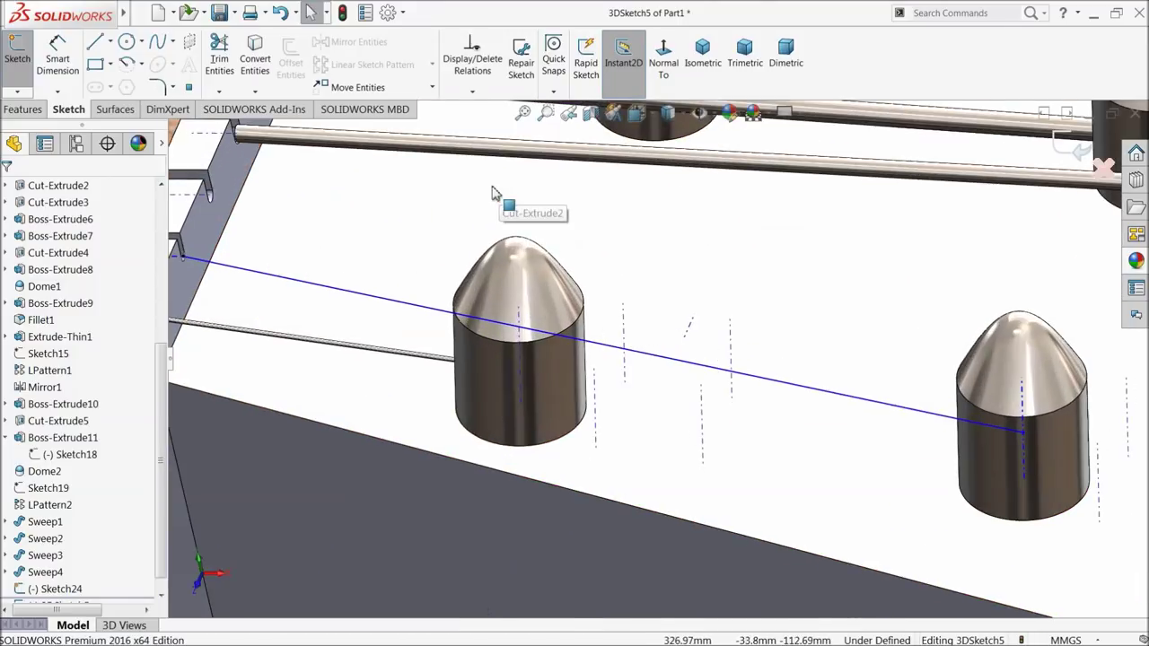
left_click(1082, 151)
left_click(24, 109)
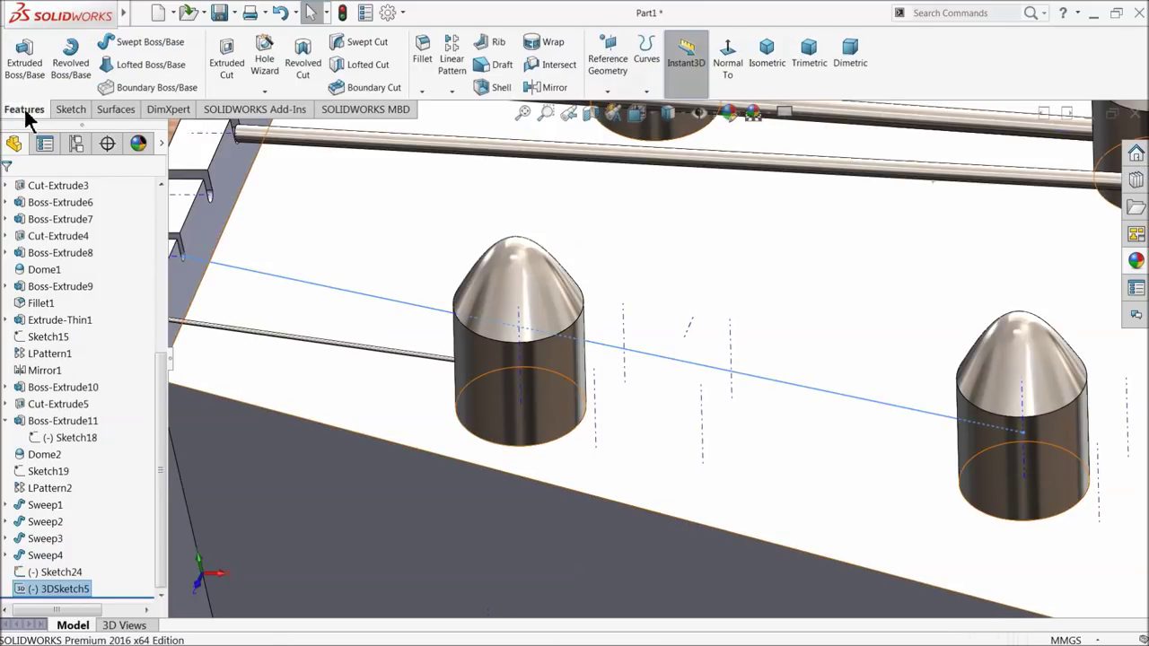
Step: Sweep the small circle profile along 3DSketch5 to create the Sweep5 string
left_click(150, 42)
scroll(249, 282, "down", 5)
scroll(343, 311, "down", 3)
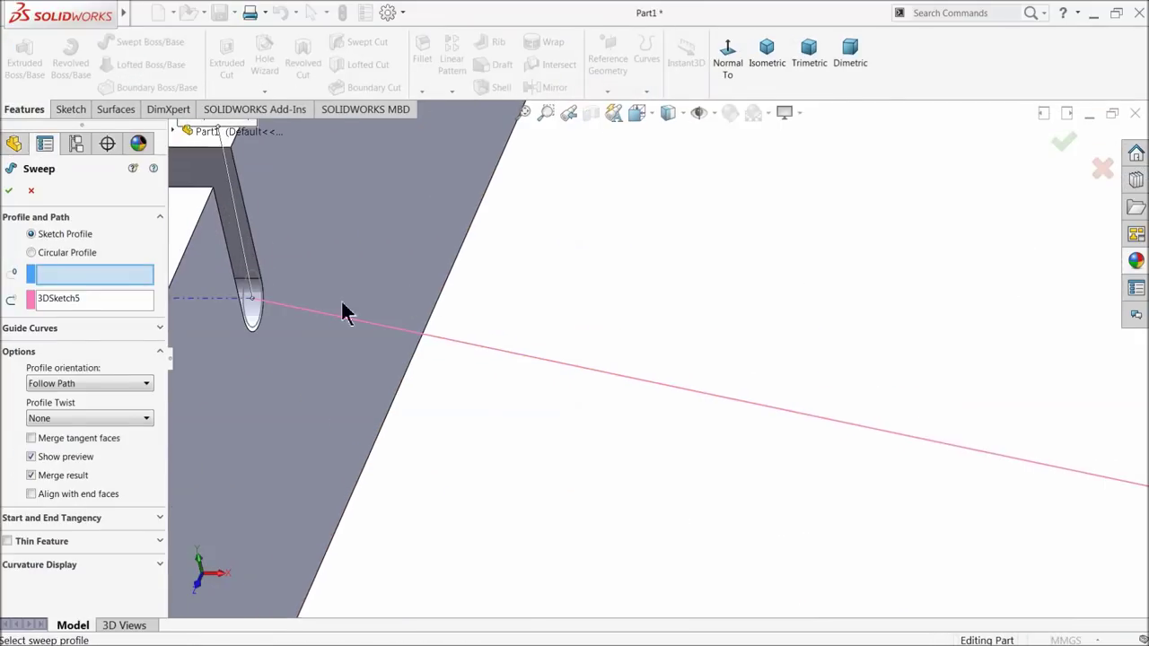
scroll(269, 350, "down", 3)
left_click(294, 350)
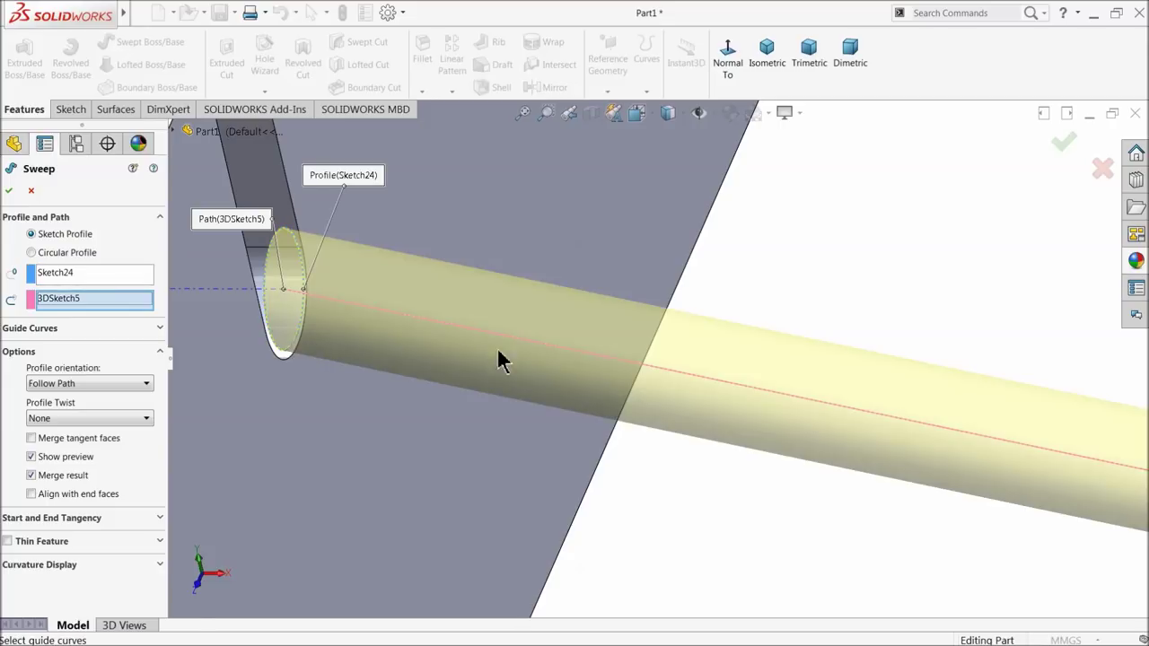
scroll(454, 351, "up", 5)
scroll(544, 385, "up", 4)
scroll(759, 359, "up", 2)
scroll(963, 436, "down", 4)
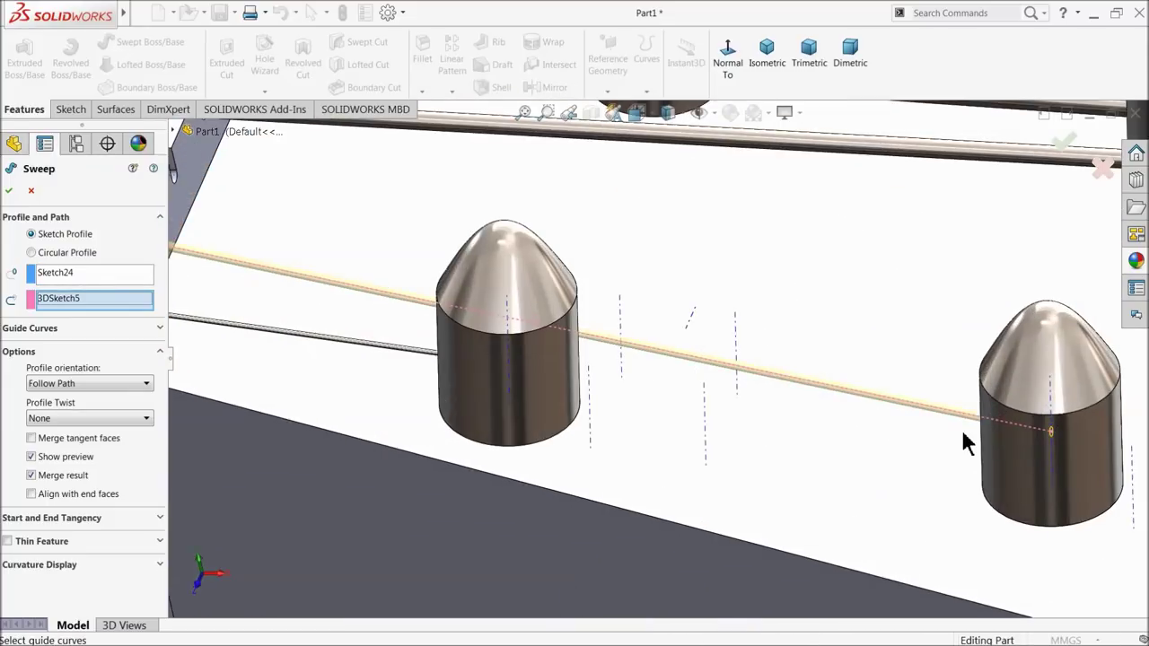
left_click(14, 191)
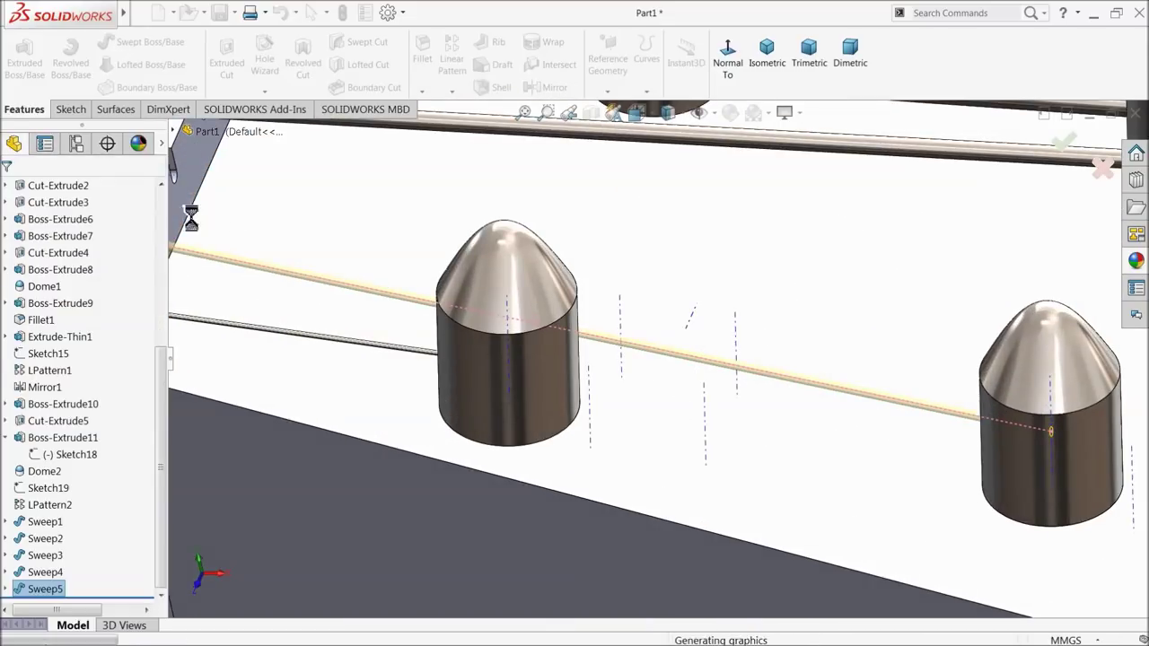
Step: Give the new string a satin finish stainless steel appearance
left_click(1136, 260)
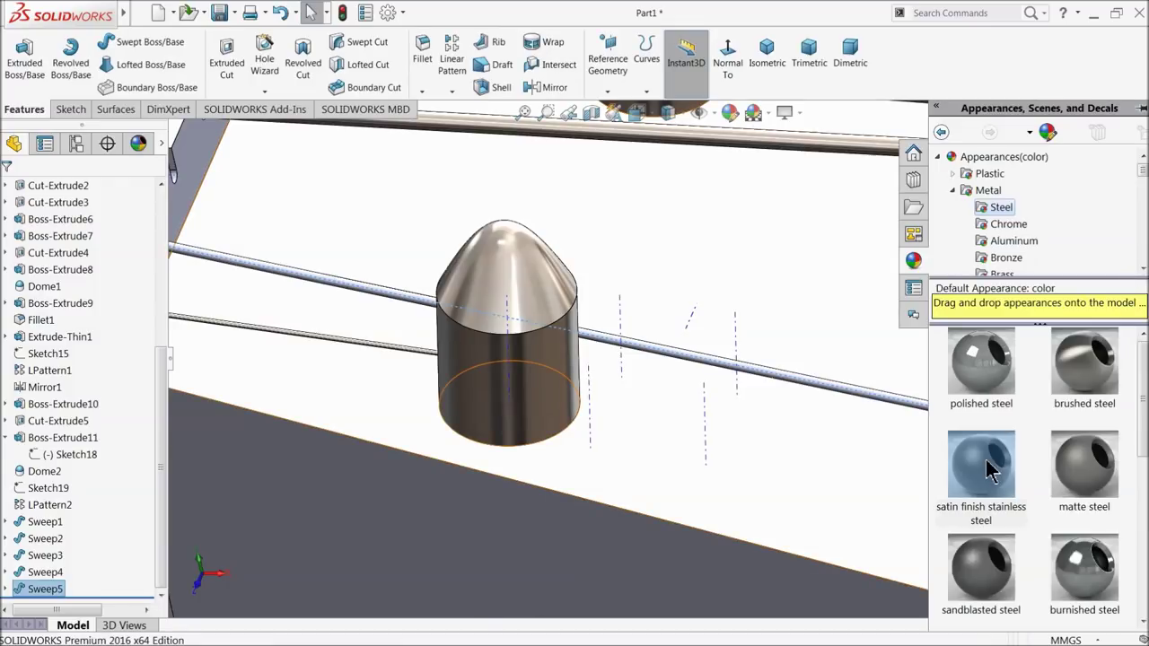
left_click_drag(988, 468, 752, 195)
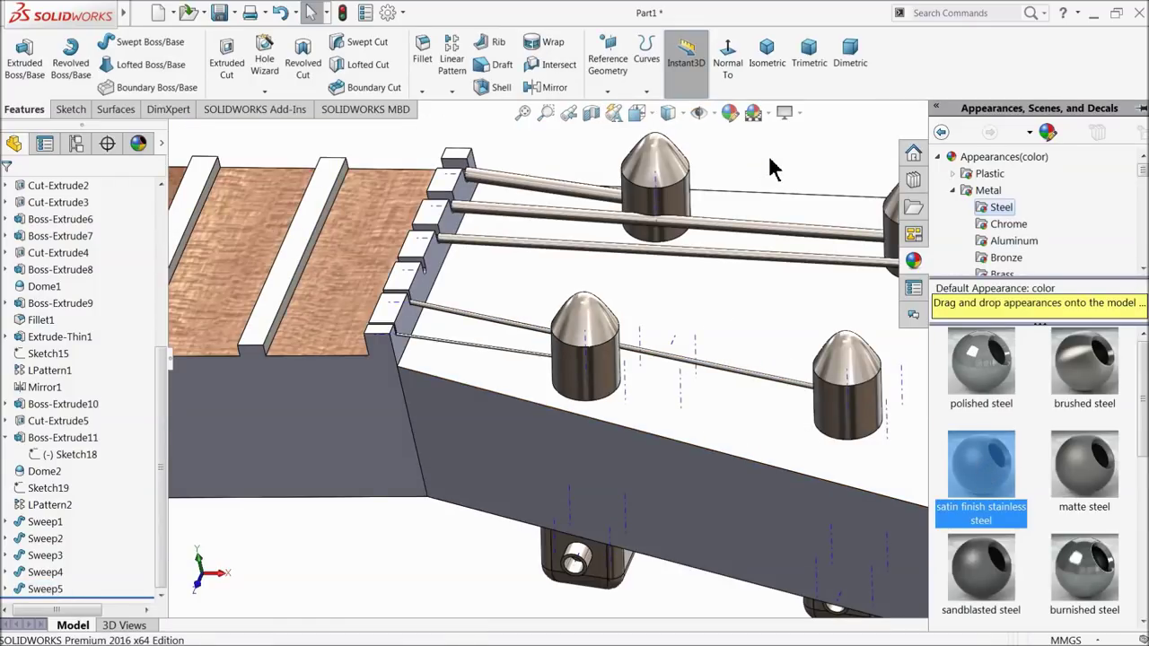
scroll(744, 422, "down", 3)
scroll(389, 270, "up", 3)
scroll(425, 319, "down", 5)
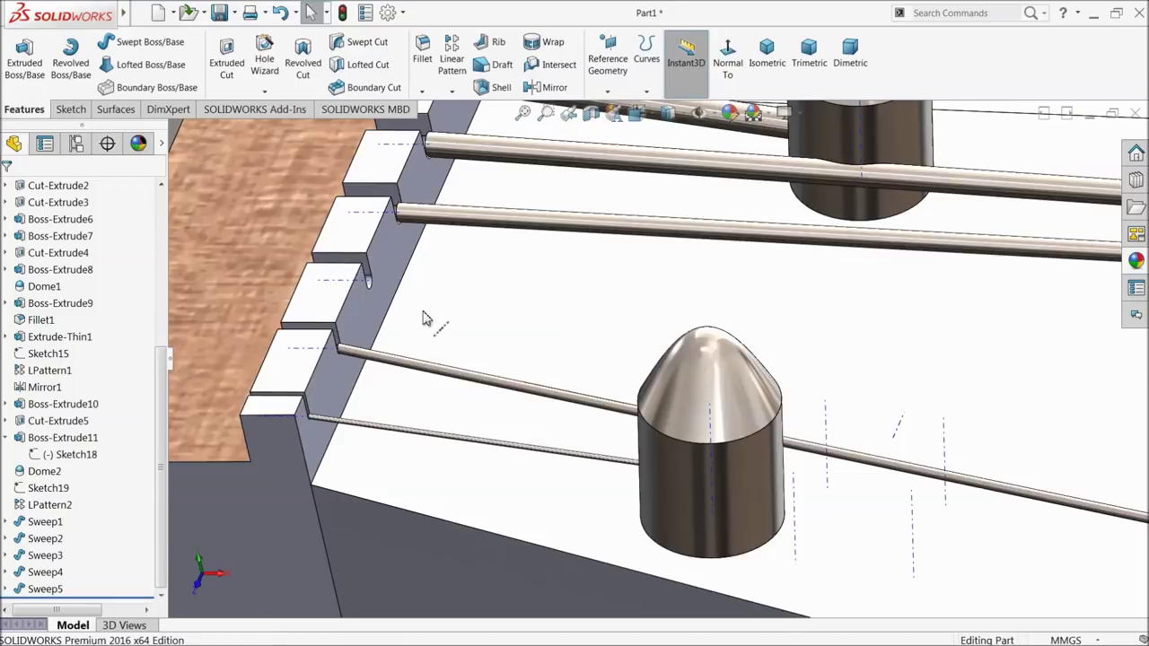
scroll(426, 318, "down", 2)
scroll(426, 319, "down", 2)
scroll(426, 323, "down", 2)
left_click(425, 342)
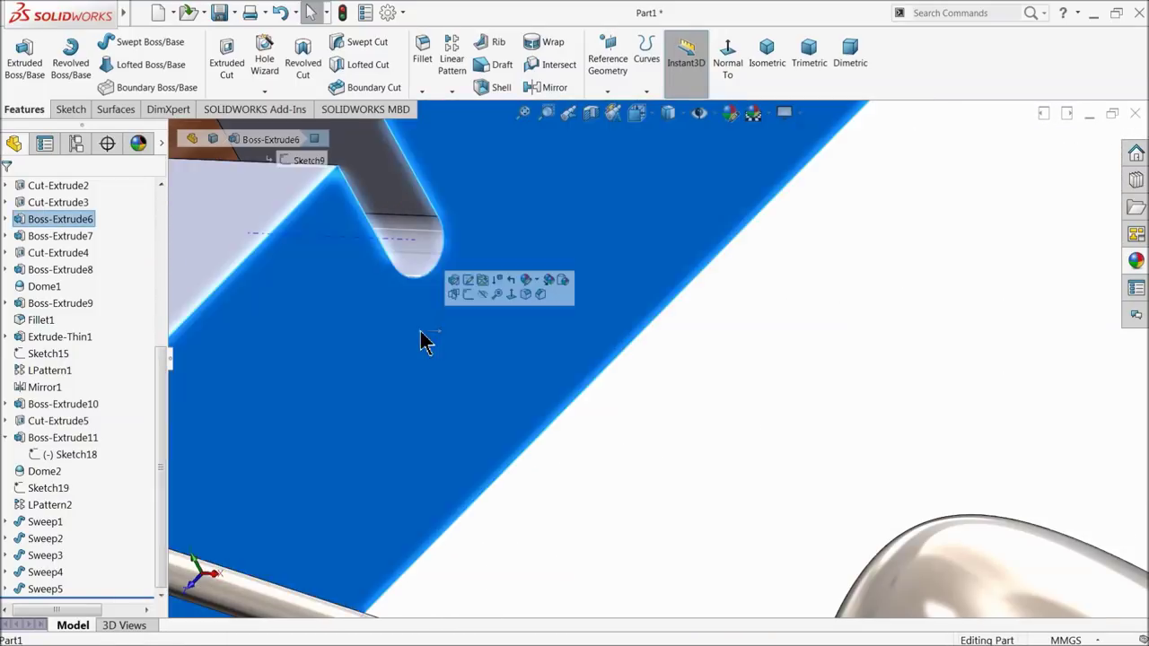
Step: Sketch a small circle at the next nut slot on the peg block face, saved as Sketch25
left_click(482, 296)
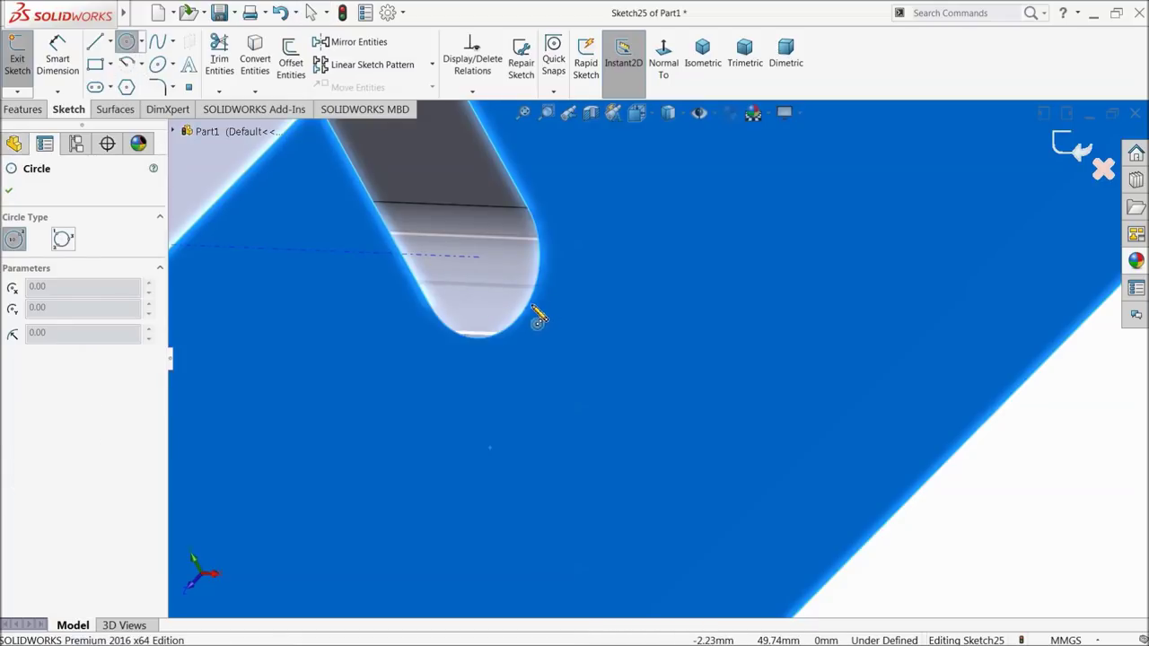
left_click(479, 257)
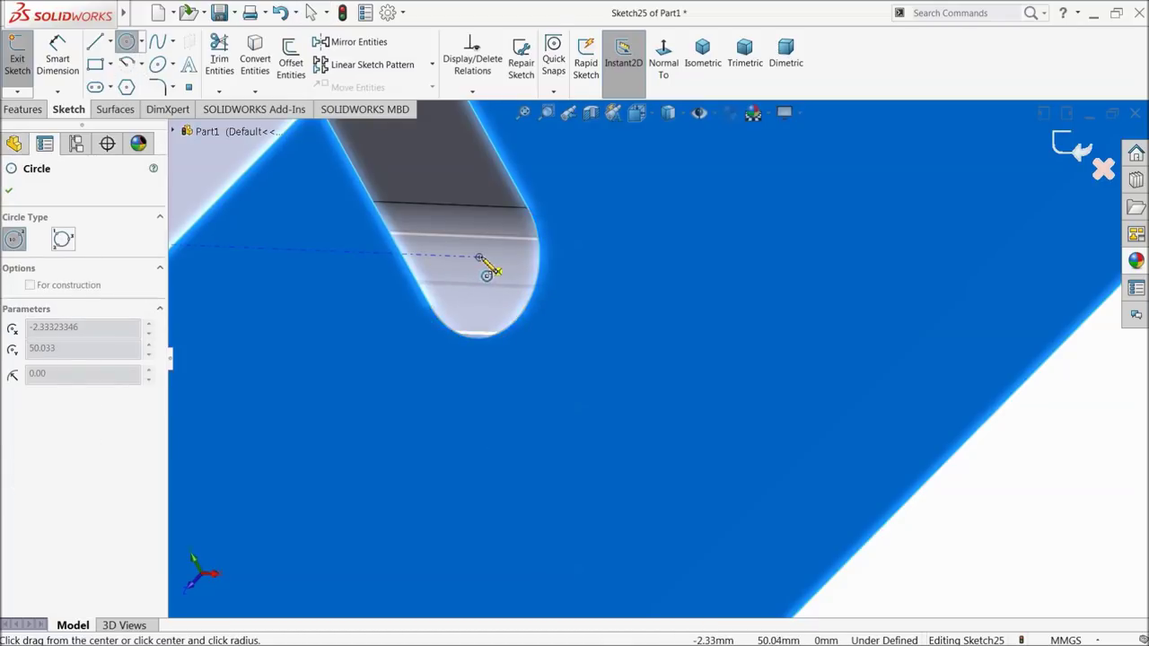
left_click(478, 189)
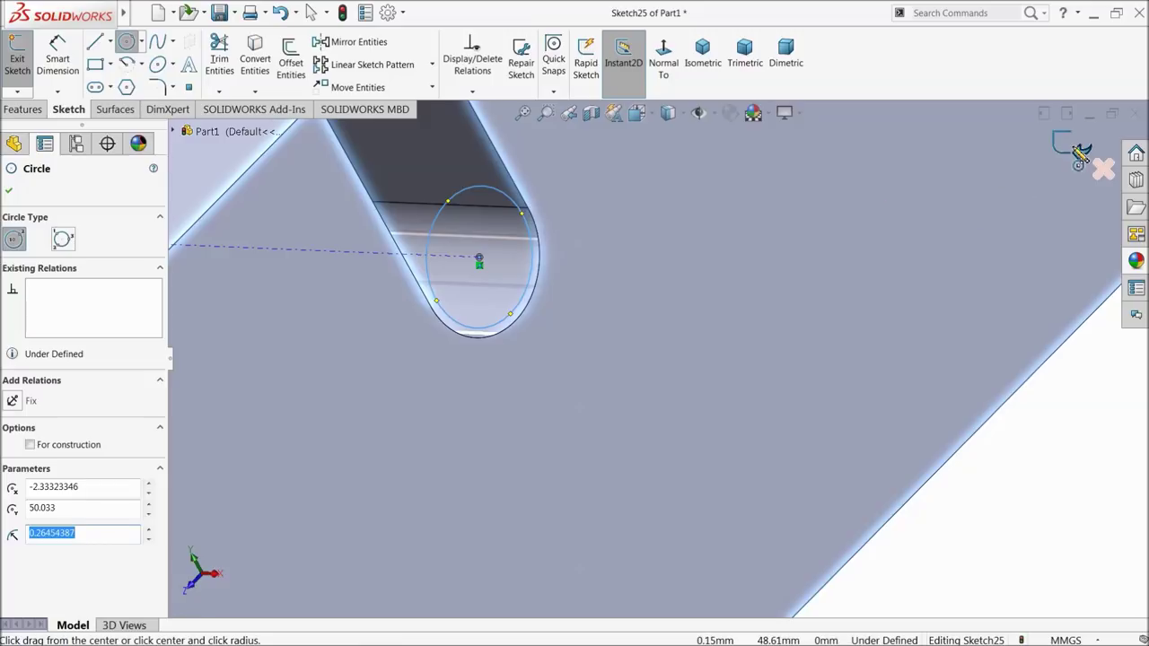
left_click(1072, 149)
Step: In a new 3D sketch, draw a line from the circle's centre to a tuning peg
left_click(70, 110)
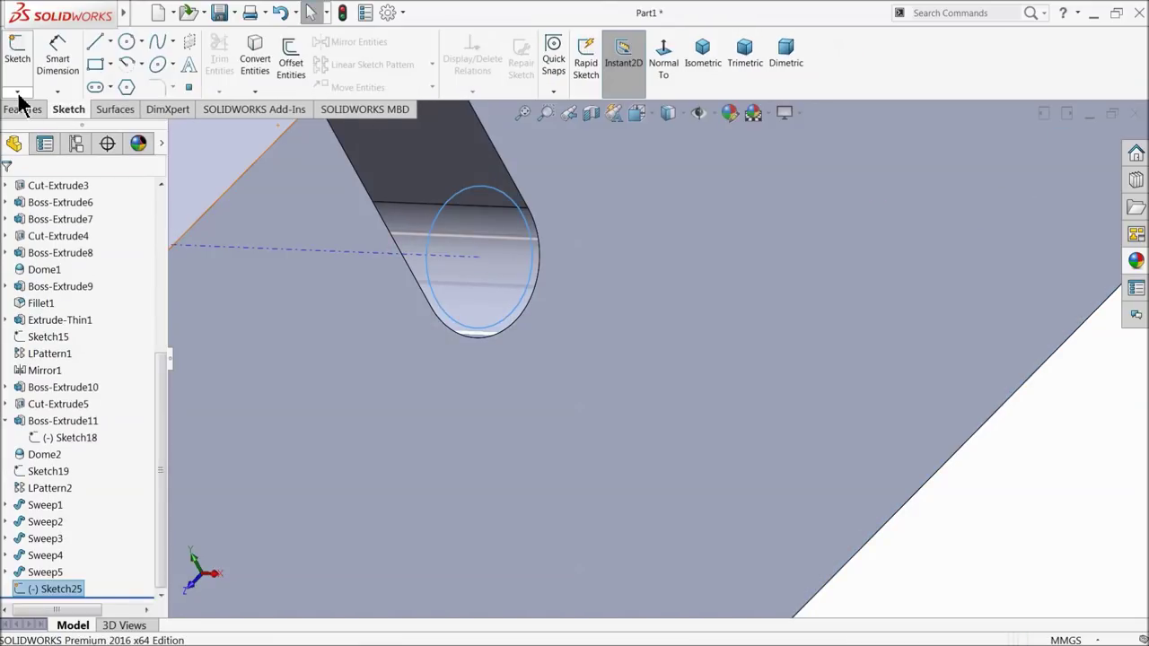
left_click(17, 90)
left_click(45, 124)
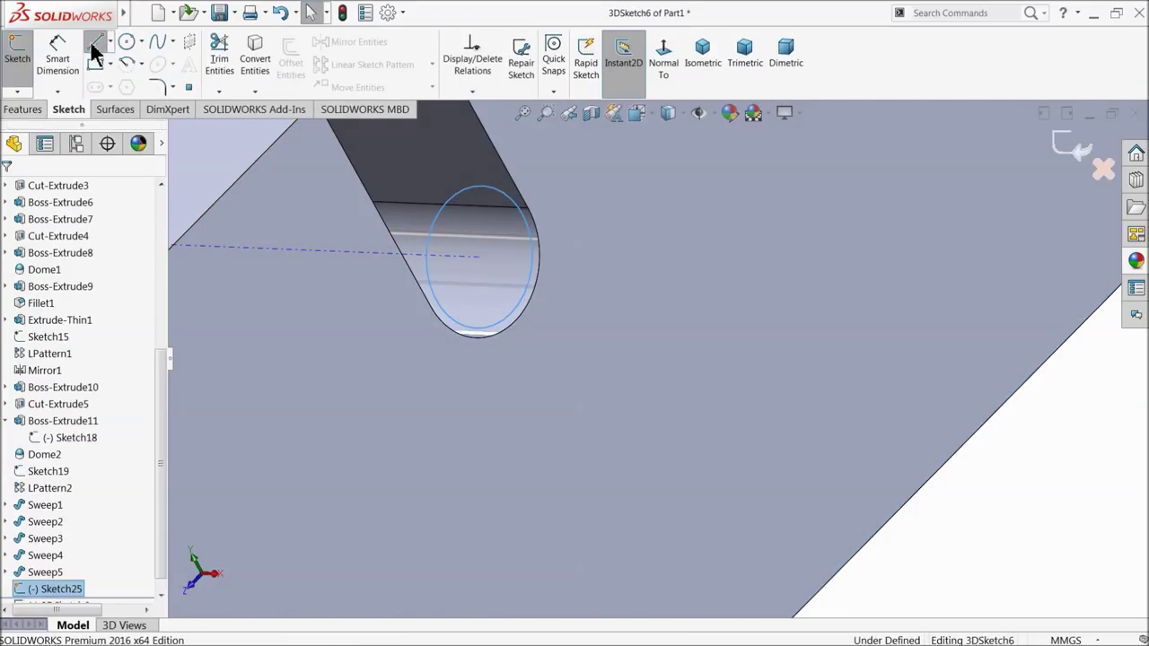
left_click(95, 45)
left_click(481, 259)
scroll(628, 341, "up", 3)
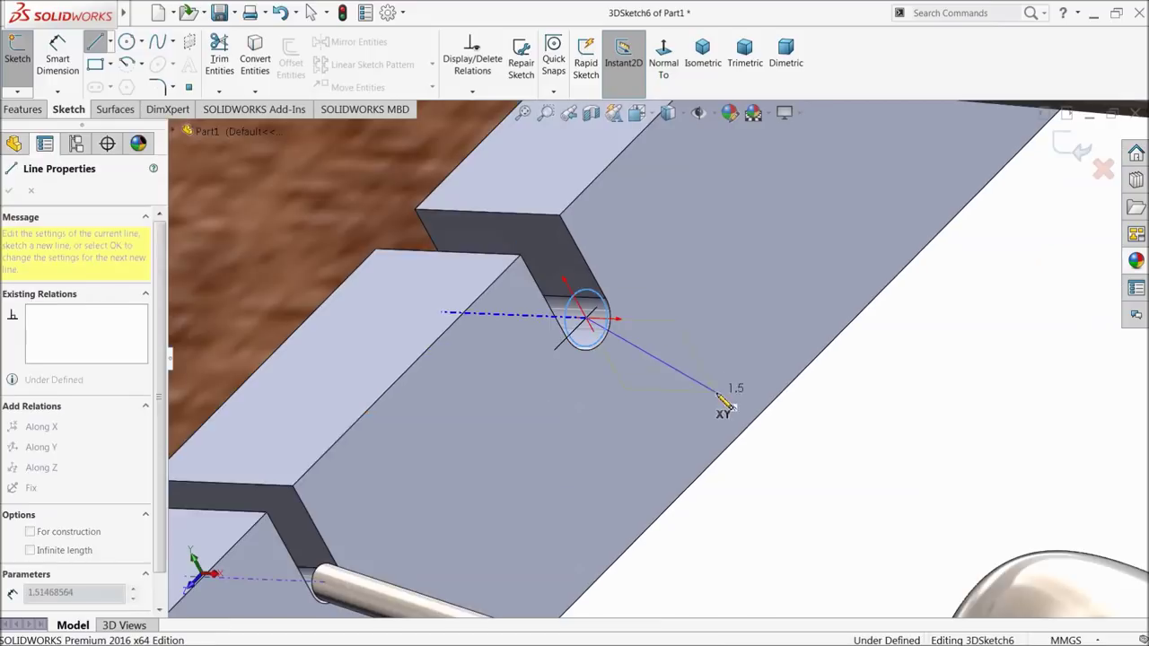
scroll(725, 403, "up", 3)
scroll(808, 449, "up", 2)
scroll(841, 476, "down", 3)
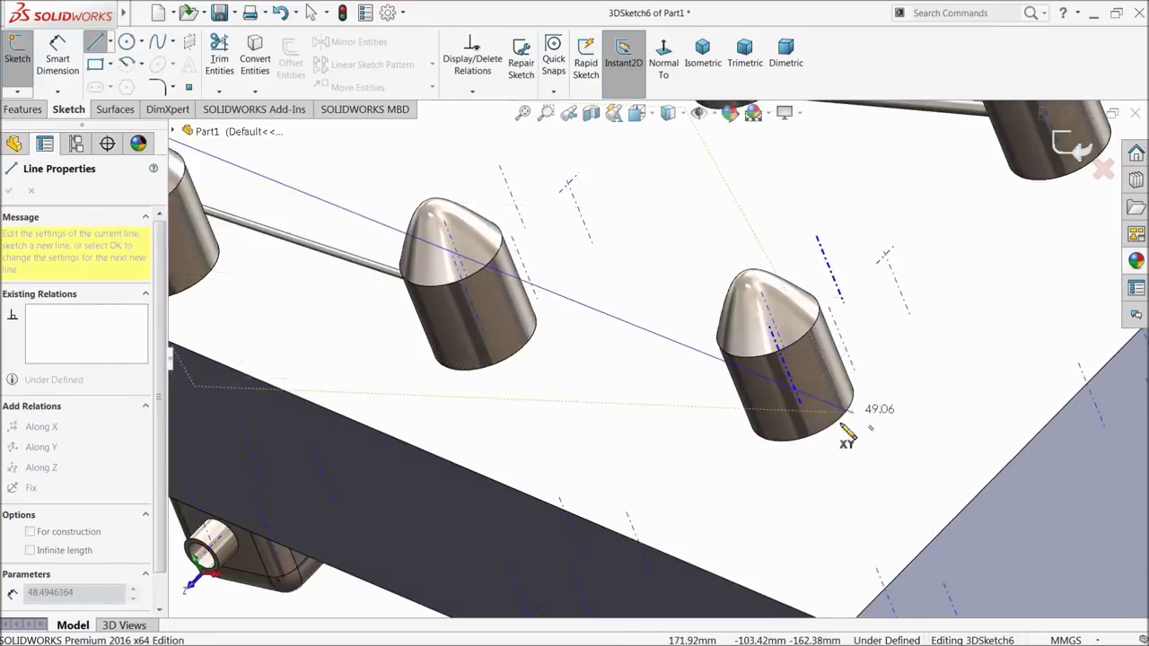
scroll(816, 413, "down", 2)
left_click(761, 353)
right_click(875, 329)
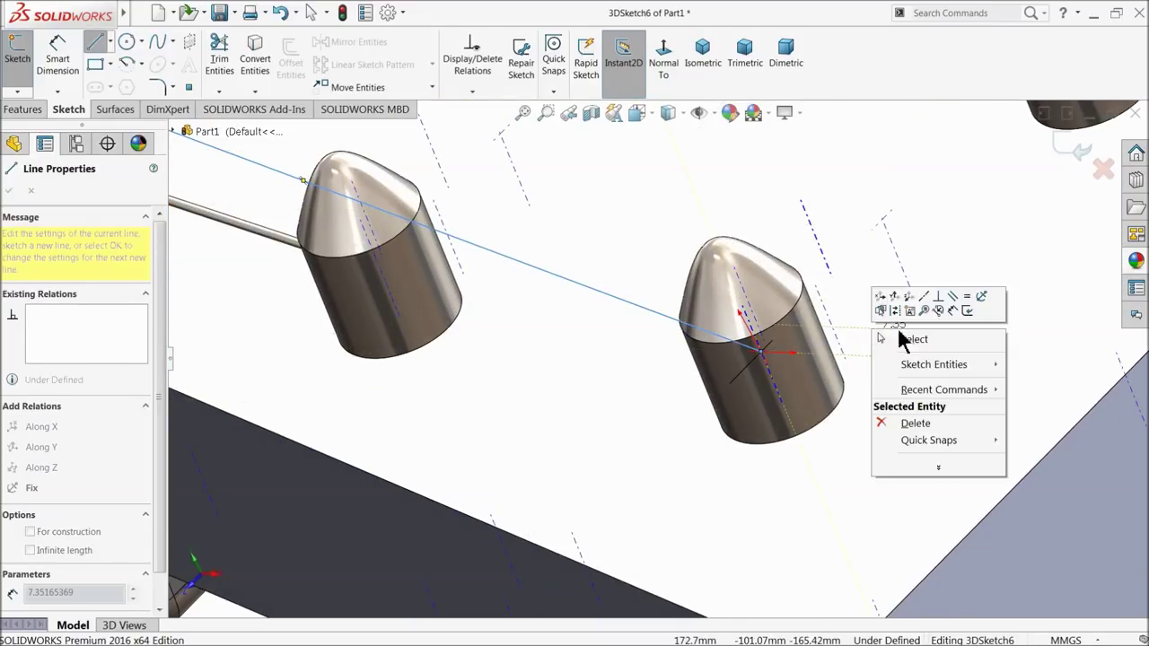
left_click(915, 340)
Step: Check the path around the headstock and exit the 3D sketch as 3DSketch6
scroll(787, 439, "up", 3)
mouse_move(759, 456)
middle_mouse_down()
mouse_move(840, 331)
mouse_move(830, 320)
middle_mouse_up()
scroll(559, 320, "down", 3)
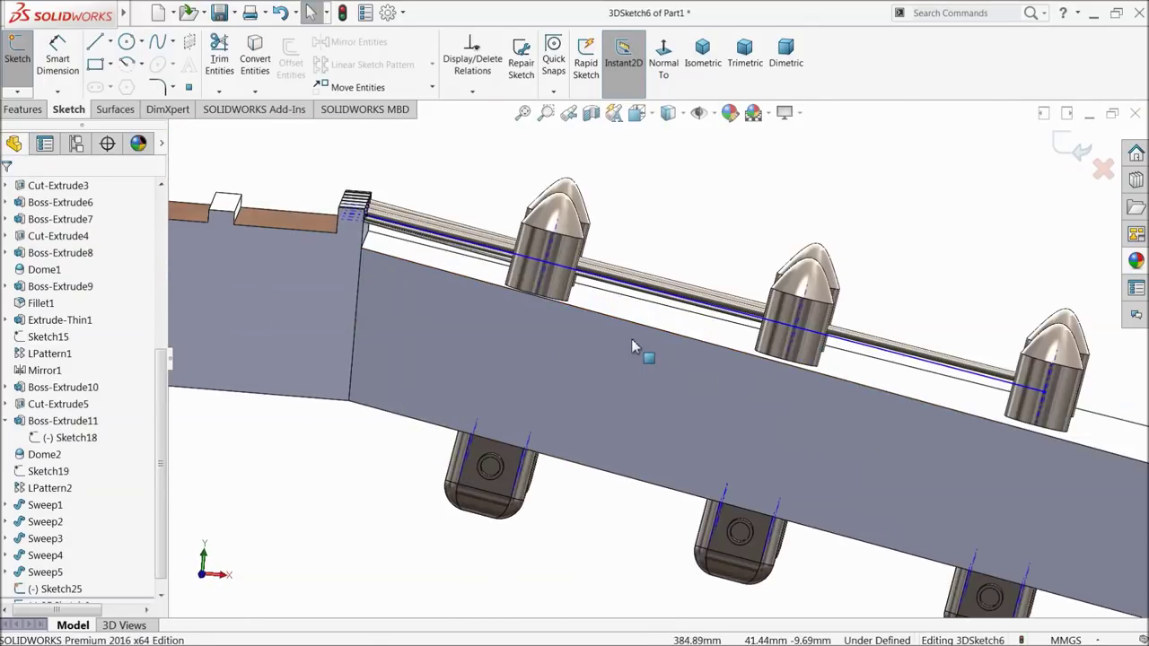
scroll(893, 350, "up", 3)
middle_click_drag(893, 350, 847, 410)
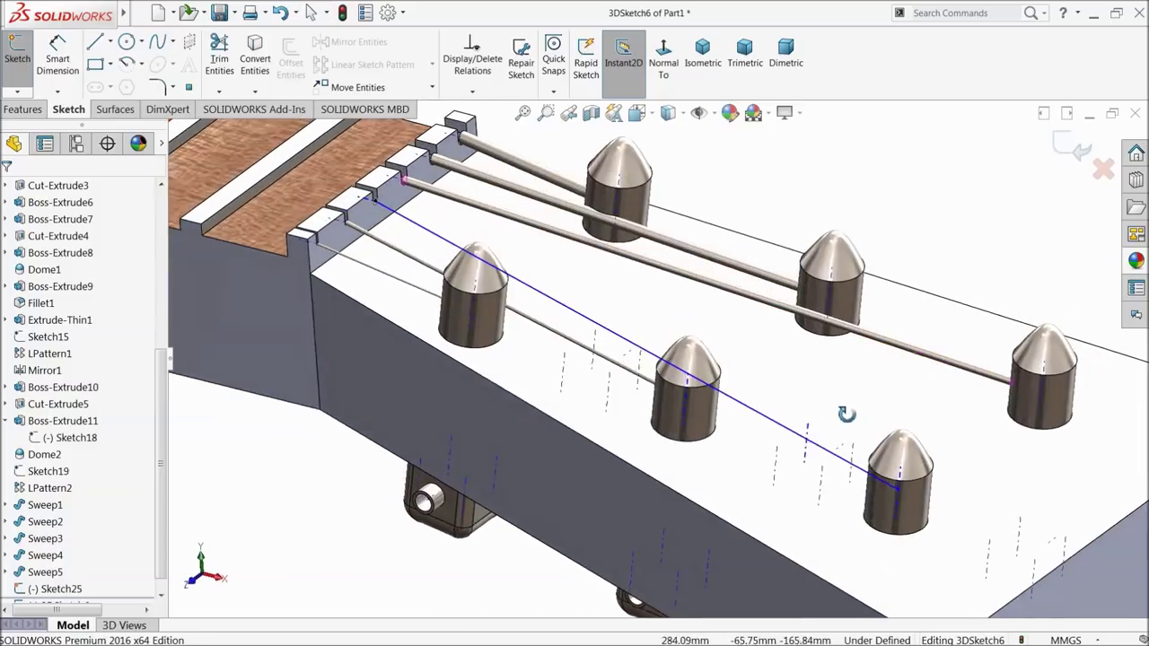
scroll(475, 175, "down", 3)
scroll(571, 255, "down", 2)
scroll(571, 255, "down", 2)
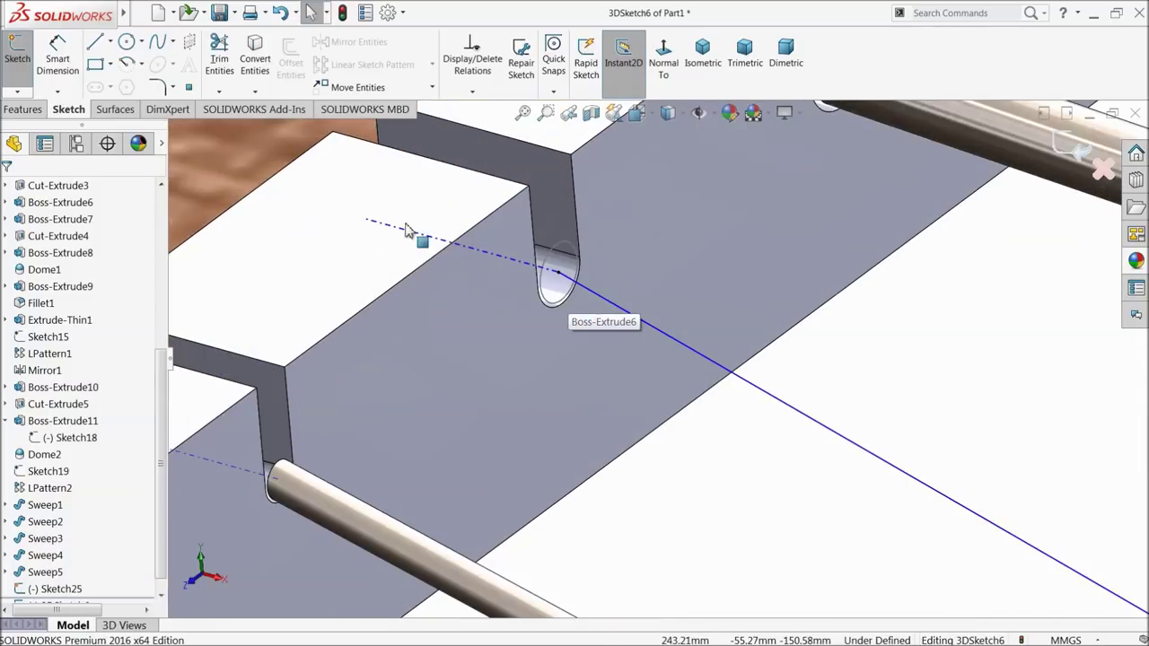
left_click(1075, 149)
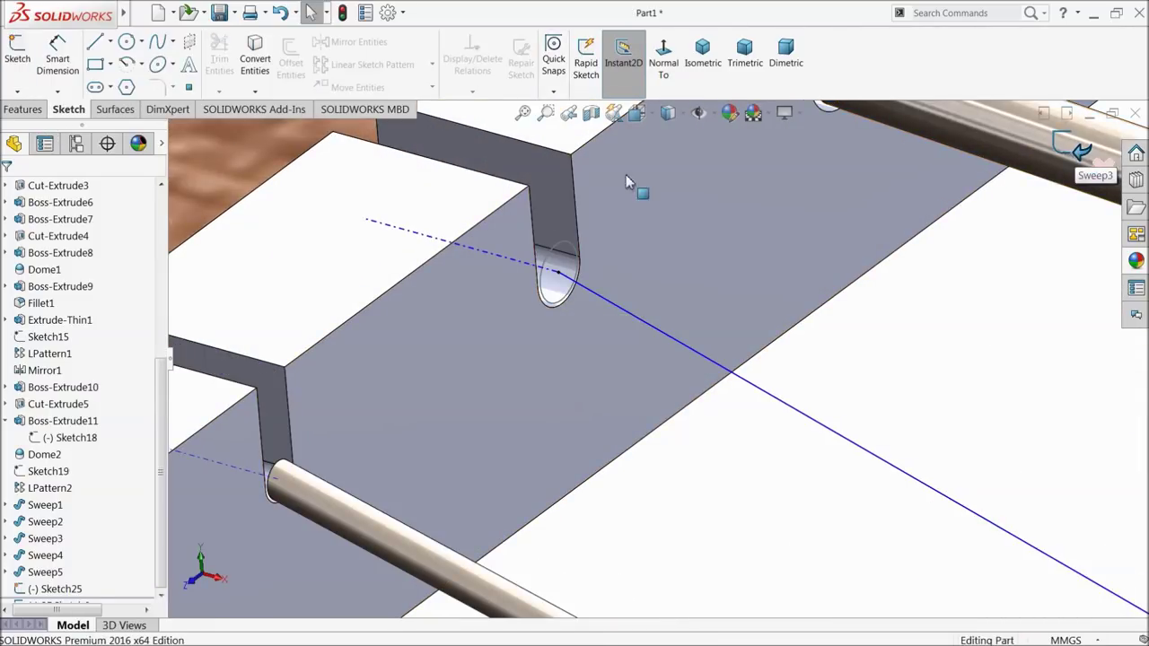
left_click(22, 109)
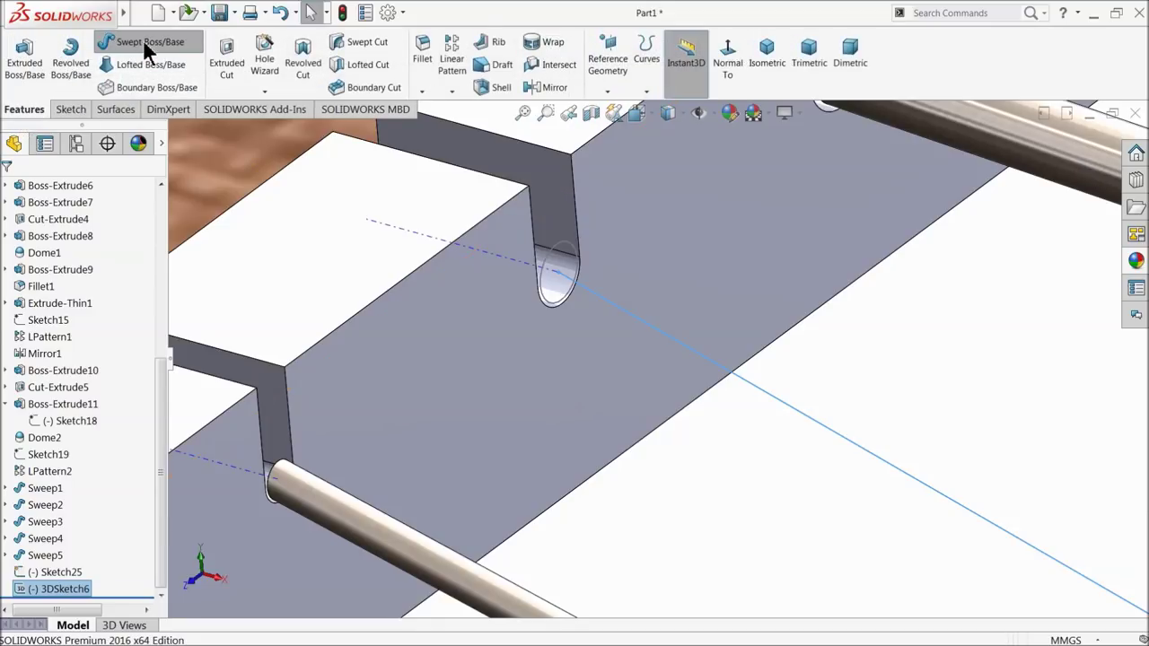
Step: Sweep the small circle profile along 3DSketch6 to create the Sweep6 string rod
left_click(146, 45)
scroll(699, 289, "down", 3)
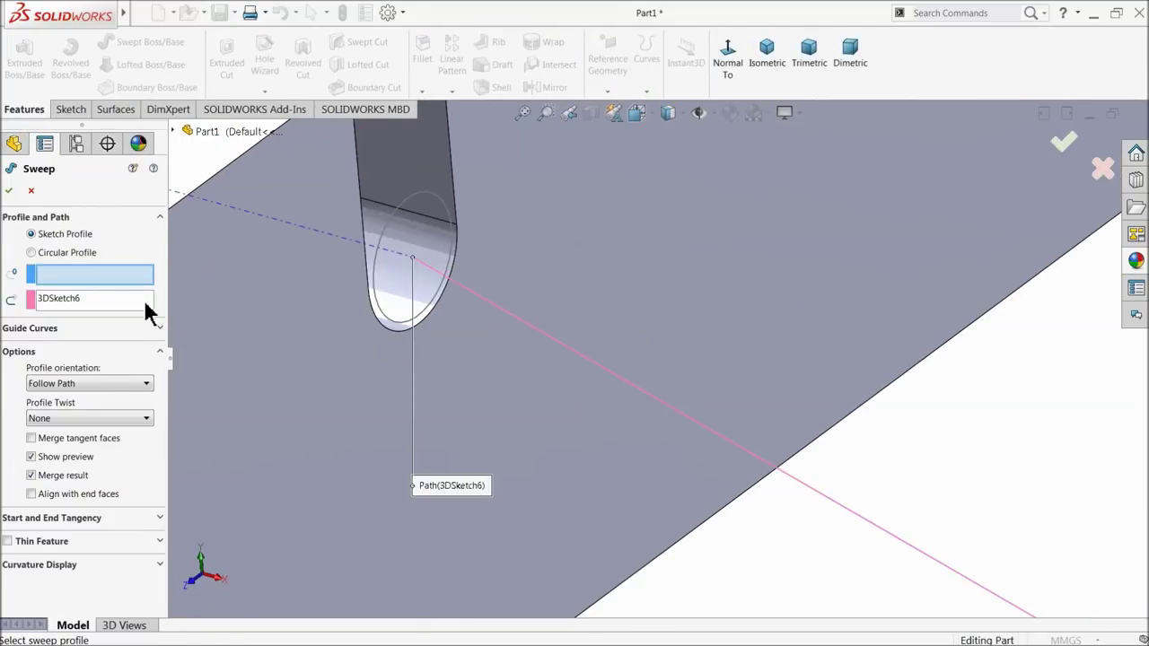
left_click(388, 236)
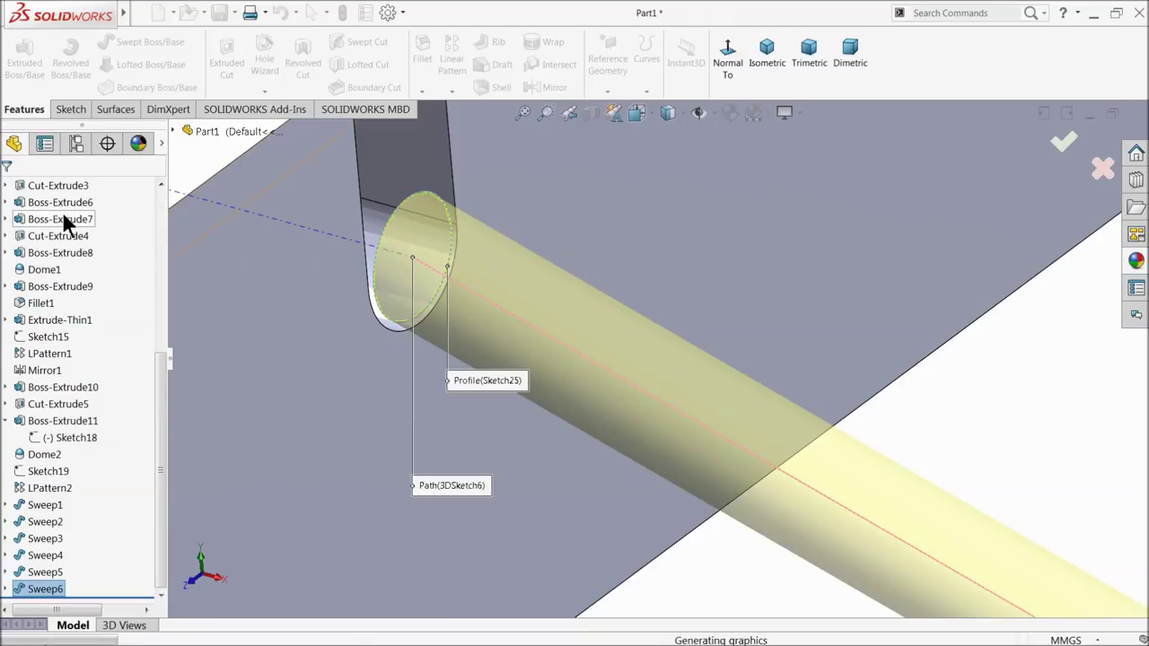
Step: Apply satin finish stainless steel to Sweep6 and inspect the headstock pegs
left_click(1133, 262)
left_click_drag(969, 479, 691, 357)
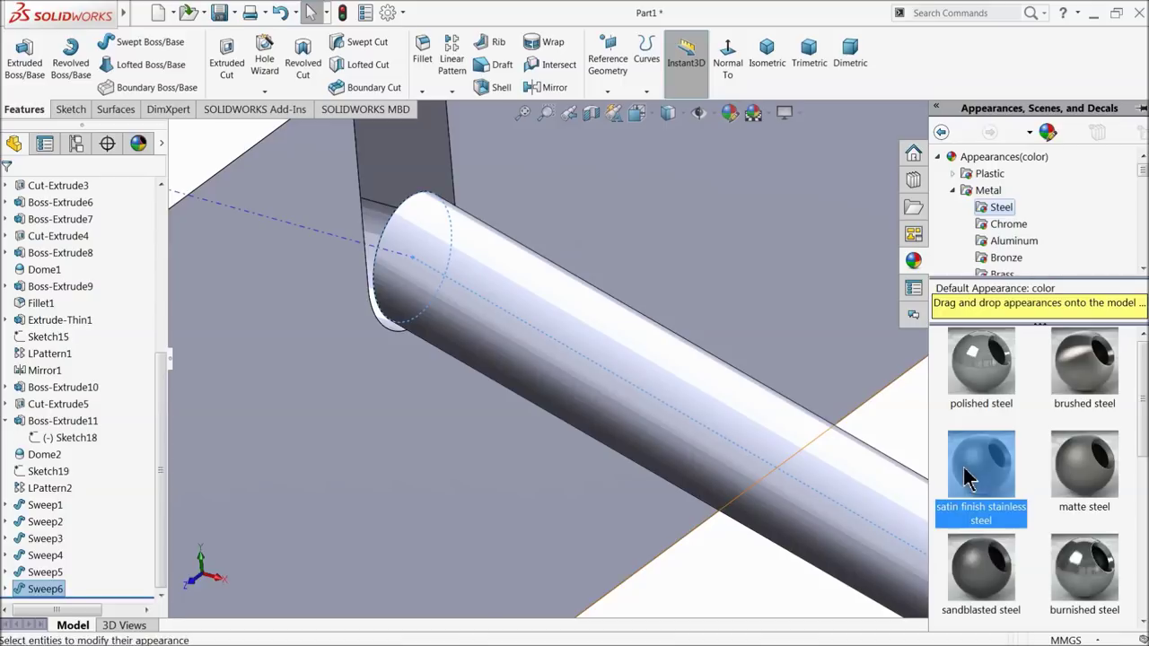
scroll(691, 356, "up", 10)
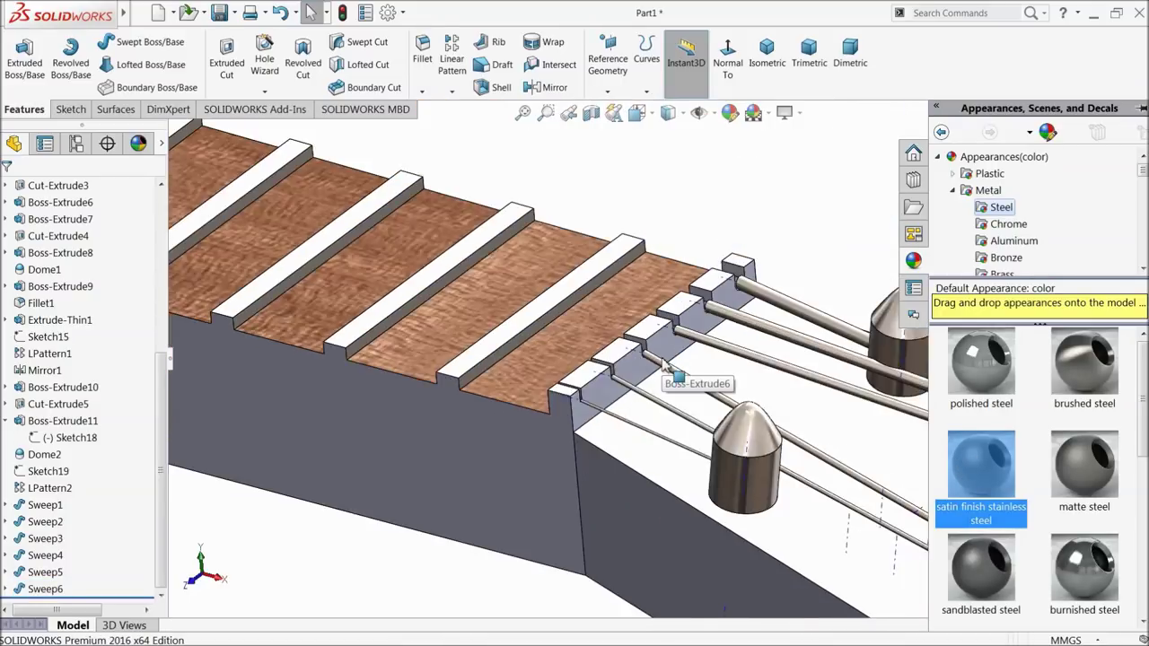
scroll(770, 423, "down", 5)
mouse_move(677, 379)
middle_mouse_down()
mouse_move(645, 377)
mouse_move(669, 362)
mouse_move(610, 379)
mouse_move(670, 406)
mouse_move(654, 399)
middle_mouse_up()
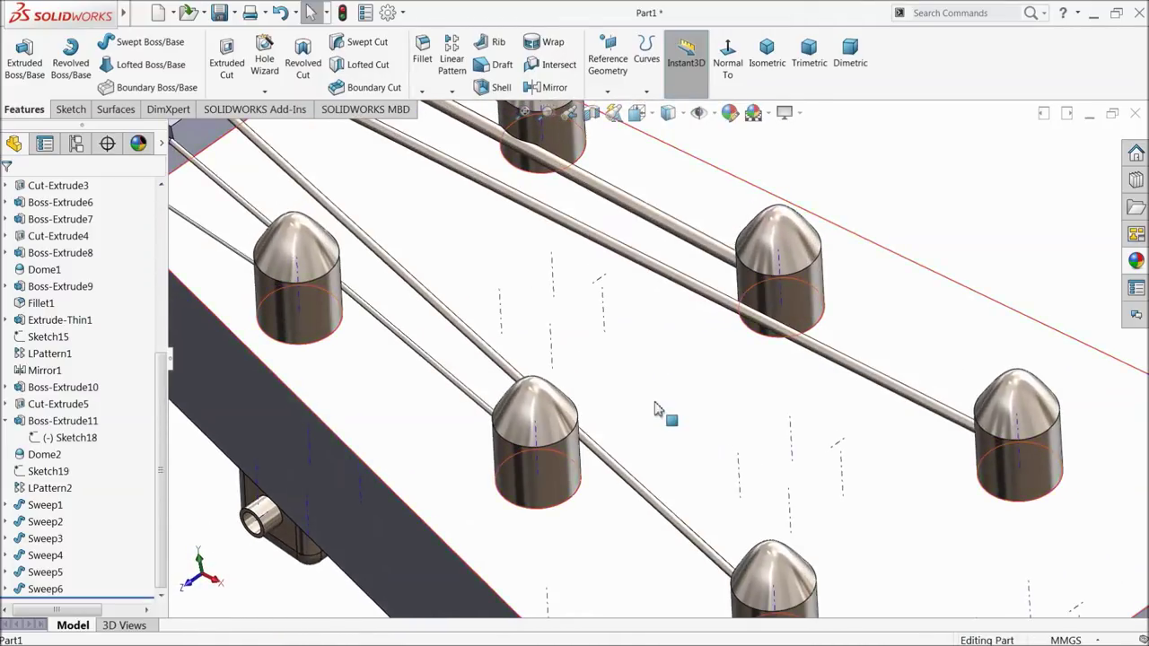
scroll(653, 398, "up", 5)
scroll(619, 382, "up", 3)
scroll(582, 368, "up", 1)
scroll(487, 325, "down", 2)
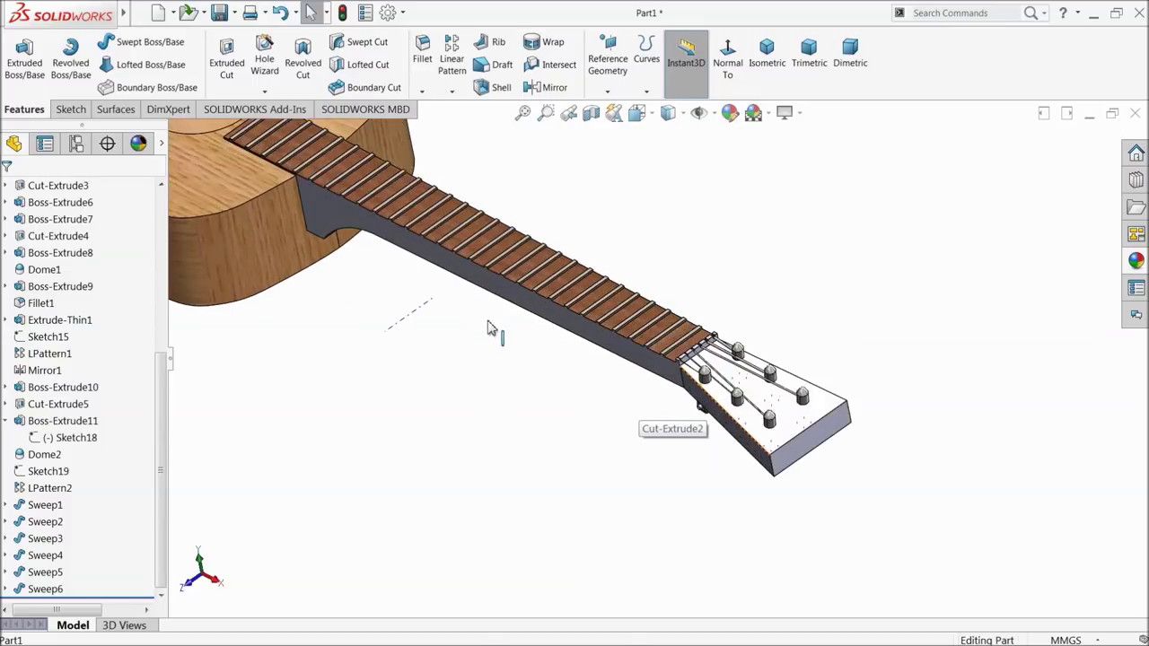
scroll(487, 332, "up", 3)
scroll(774, 410, "down", 4)
scroll(314, 226, "up", 1)
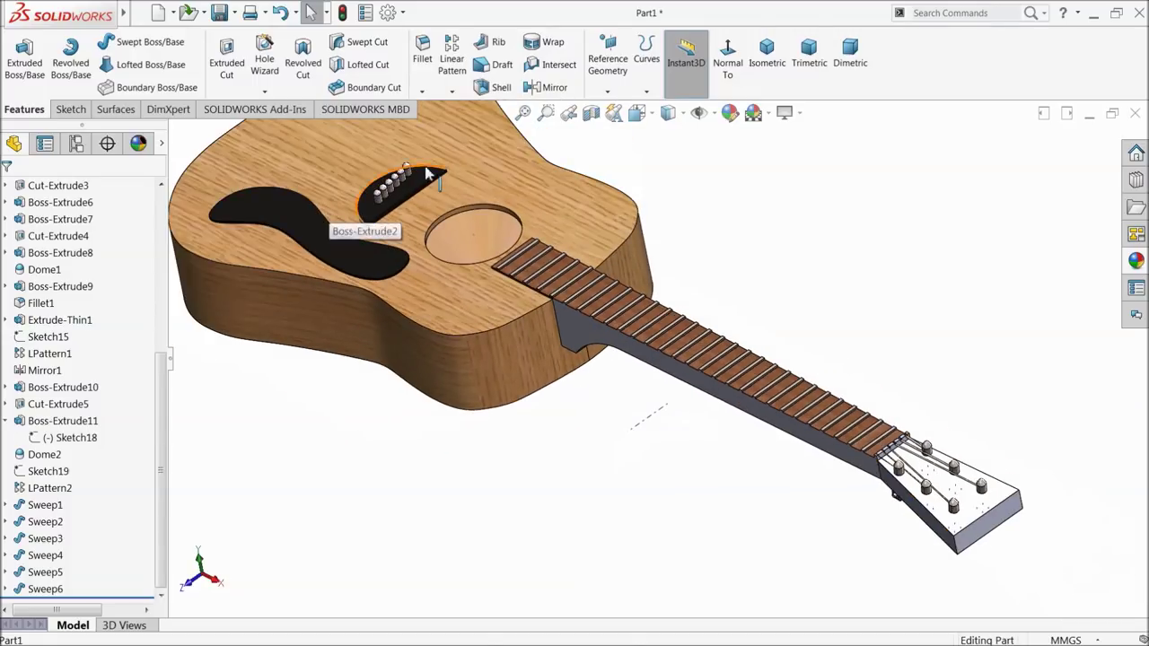
scroll(427, 173, "down", 3)
scroll(588, 299, "down", 3)
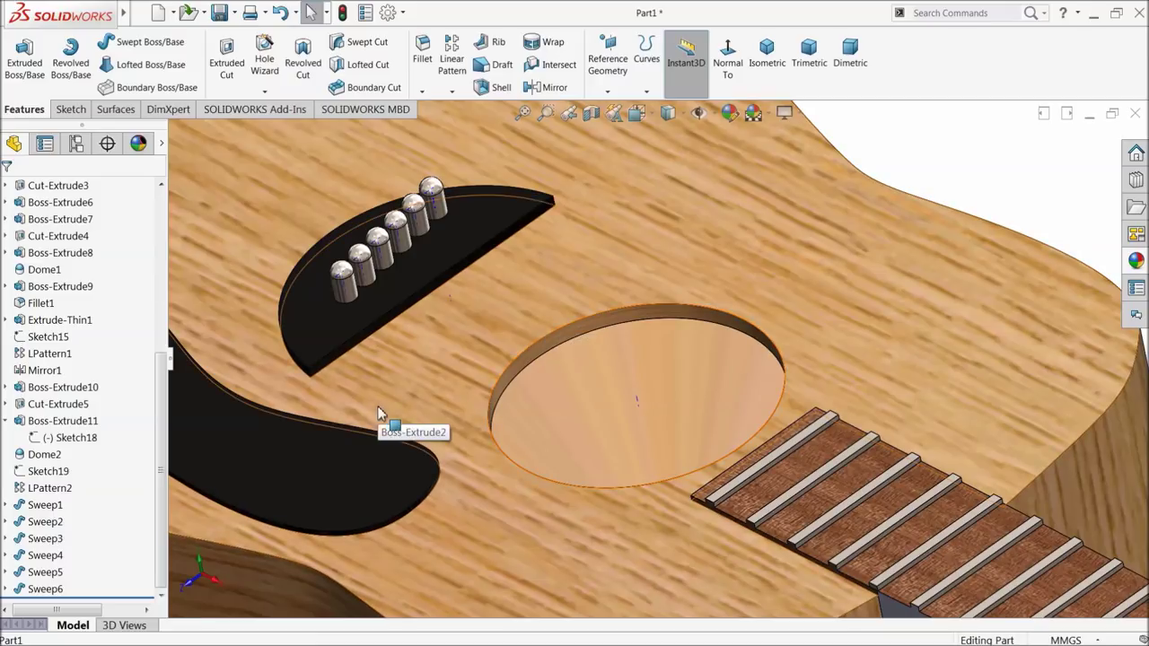
scroll(808, 359, "up", 5)
scroll(825, 415, "up", 3)
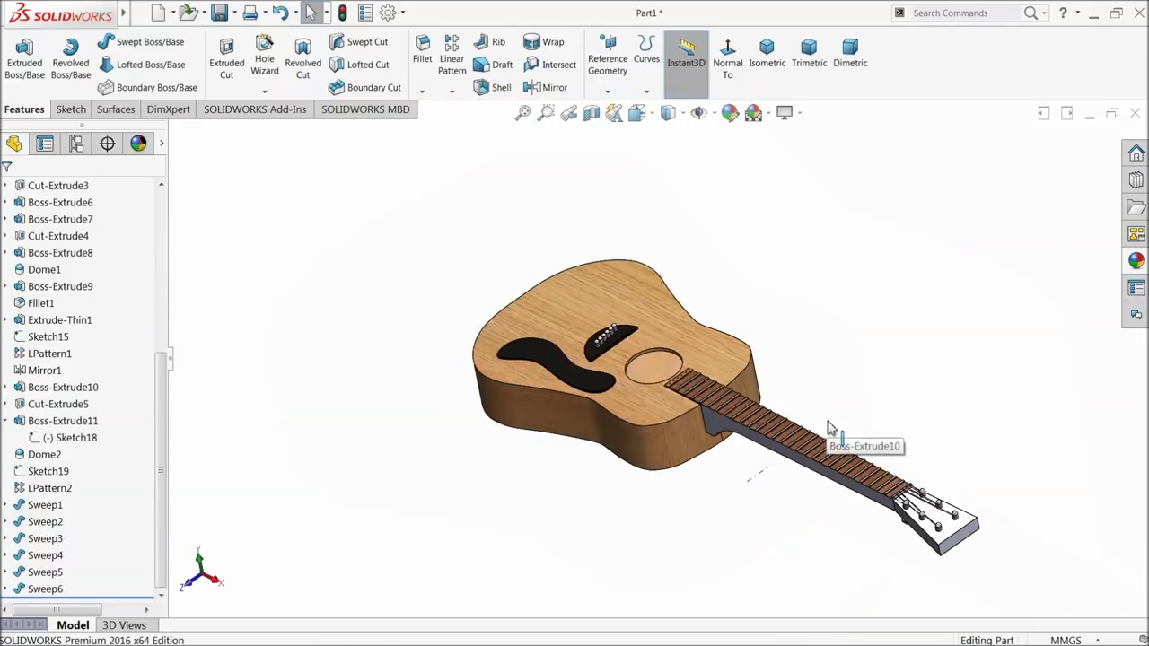
middle_click_drag(835, 431, 922, 443)
scroll(922, 443, "down", 3)
scroll(848, 408, "down", 3)
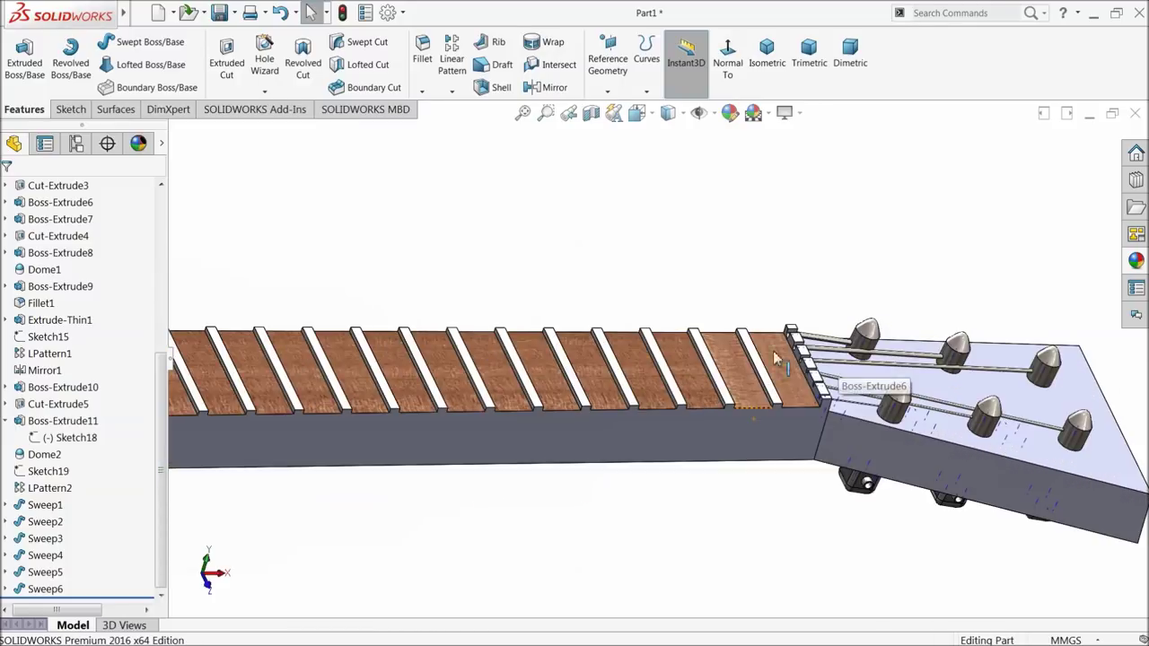
scroll(839, 386, "down", 3)
scroll(866, 433, "down", 3)
scroll(866, 433, "down", 2)
scroll(835, 377, "down", 3)
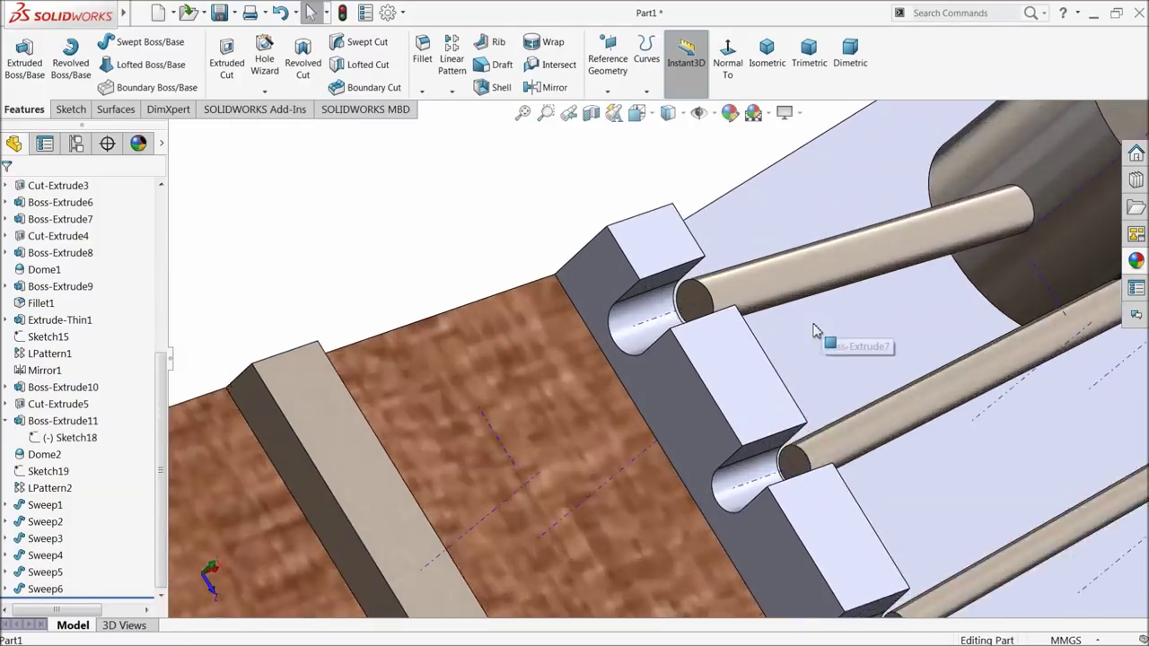
scroll(815, 328, "down", 3)
left_click(633, 300)
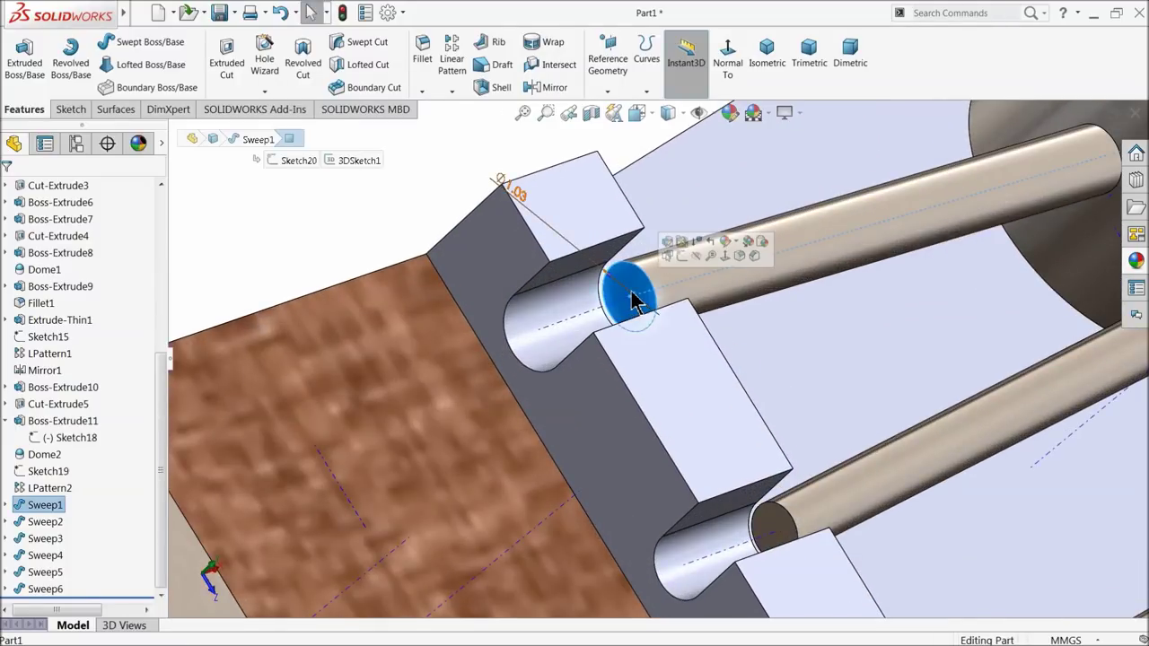
Step: Convert the rod end's circular edge into a circle profile sketch
left_click(688, 259)
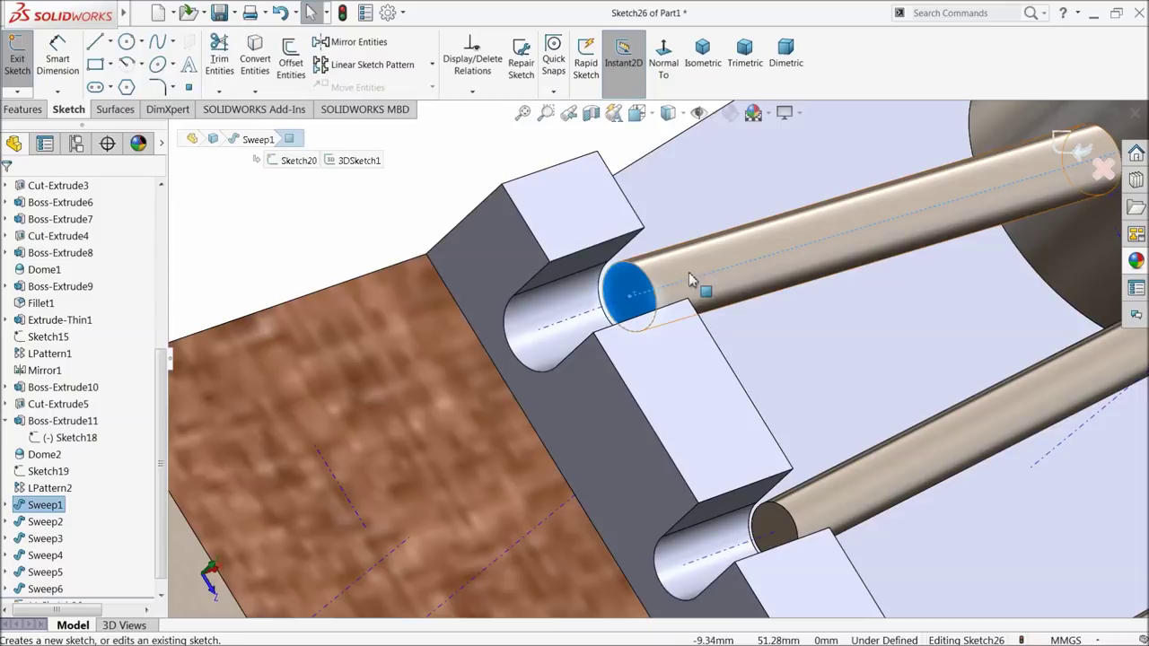
left_click(256, 62)
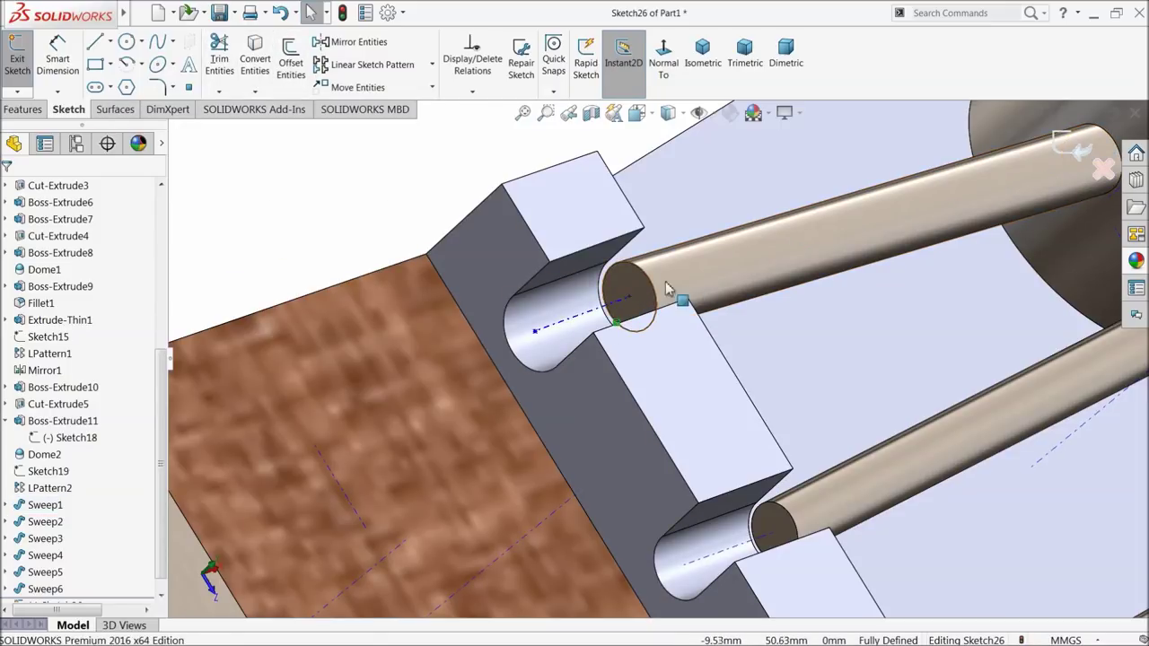
left_click(1080, 152)
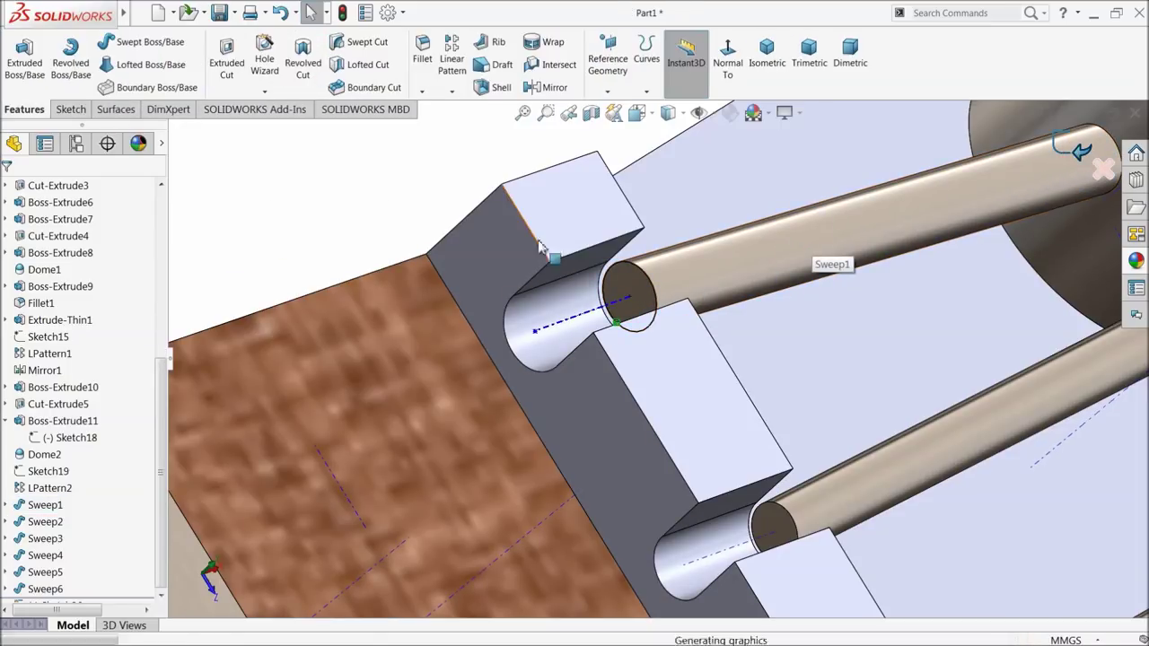
Step: In a new 3D sketch, draw a line from the rod end along the fretboard to the bridge pin
left_click(69, 110)
left_click(18, 91)
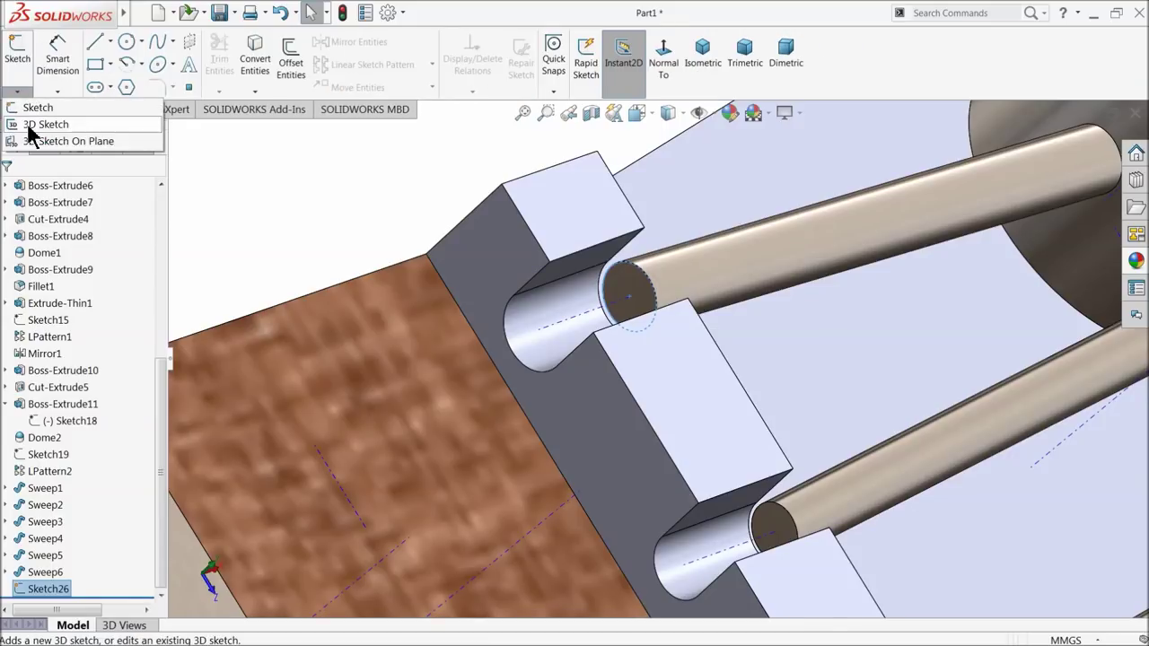
left_click(32, 125)
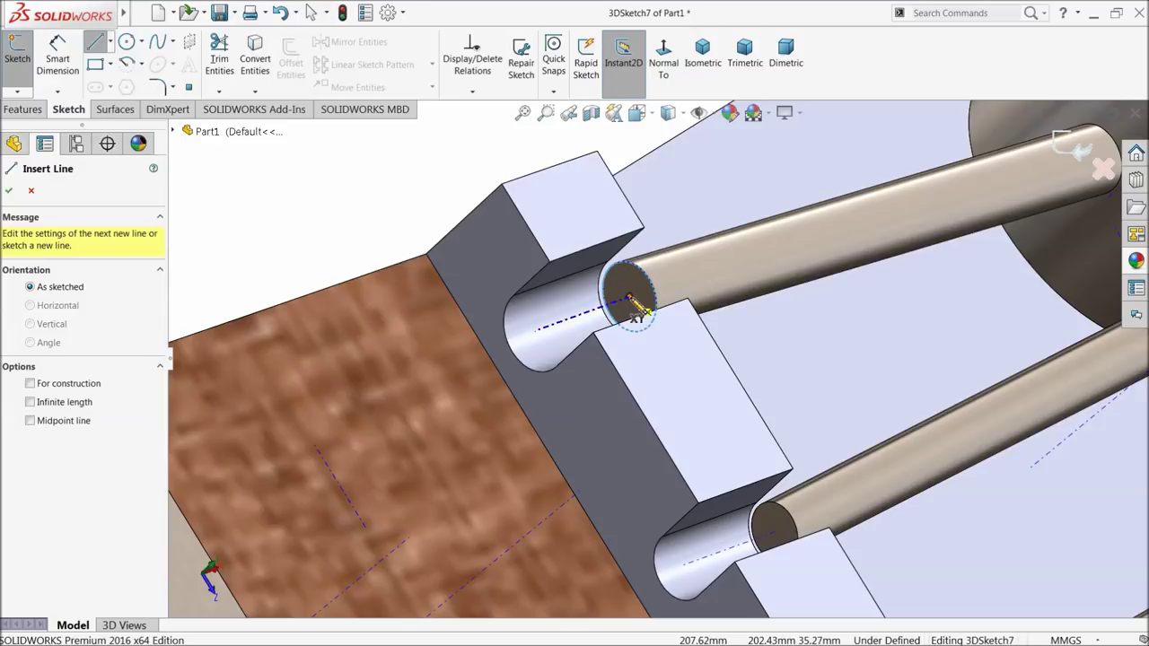
left_click(631, 300)
scroll(642, 314, "up", 3)
scroll(659, 325, "up", 3)
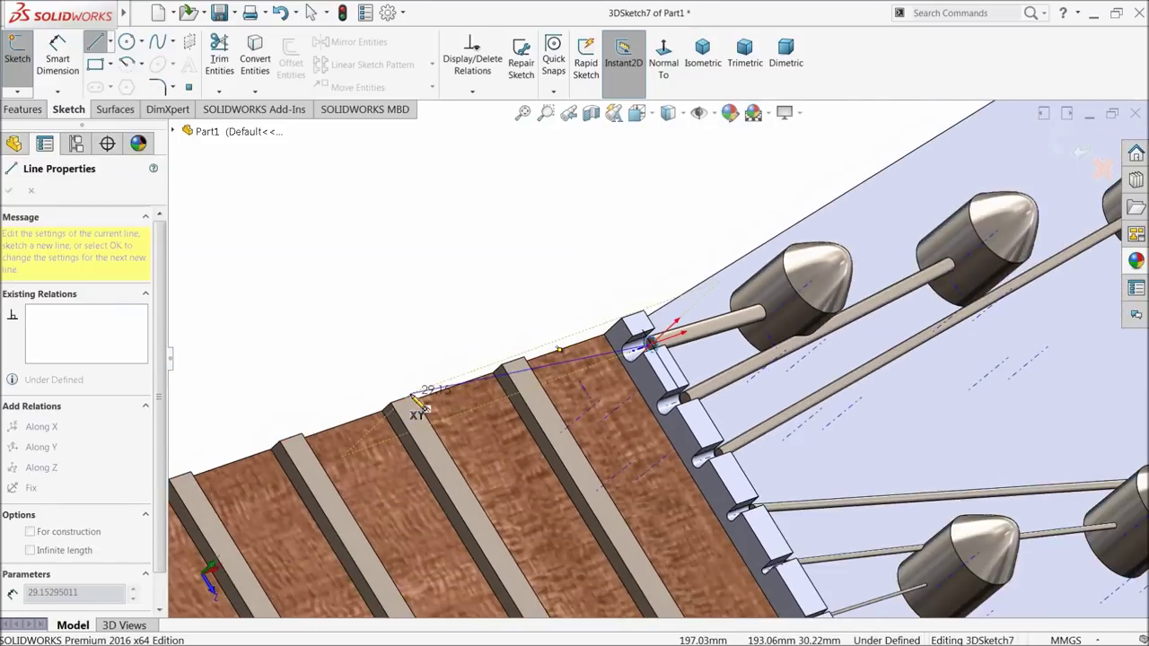
scroll(673, 327, "up", 2)
mouse_move(312, 429)
middle_mouse_down()
mouse_move(264, 403)
mouse_move(251, 356)
mouse_move(218, 349)
mouse_move(269, 422)
middle_mouse_up()
scroll(368, 398, "down", 3)
scroll(470, 326, "down", 3)
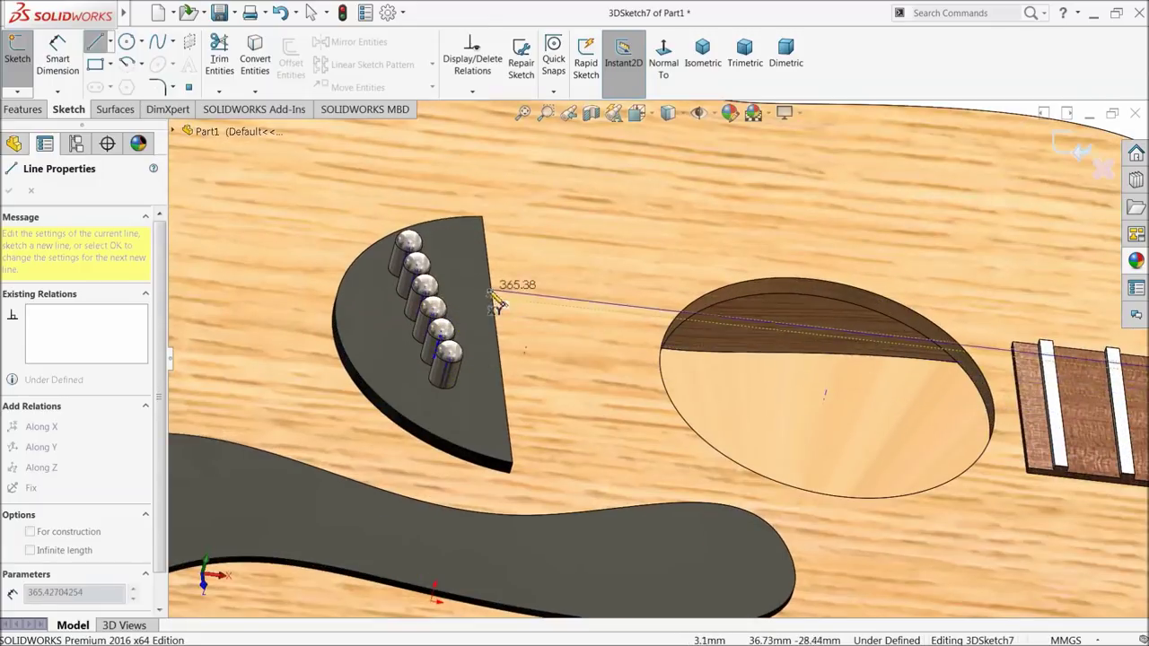
scroll(496, 296, "down", 2)
mouse_move(496, 296)
middle_mouse_down()
mouse_move(454, 256)
mouse_move(457, 292)
middle_mouse_up()
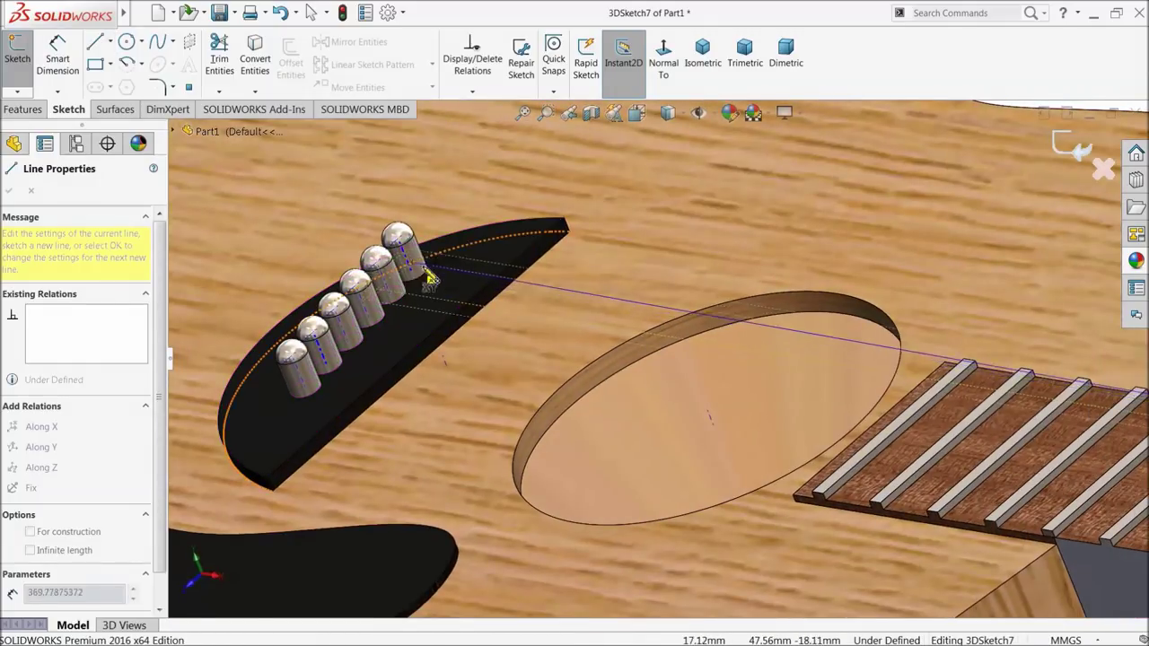
scroll(451, 283, "down", 3)
left_click(435, 260)
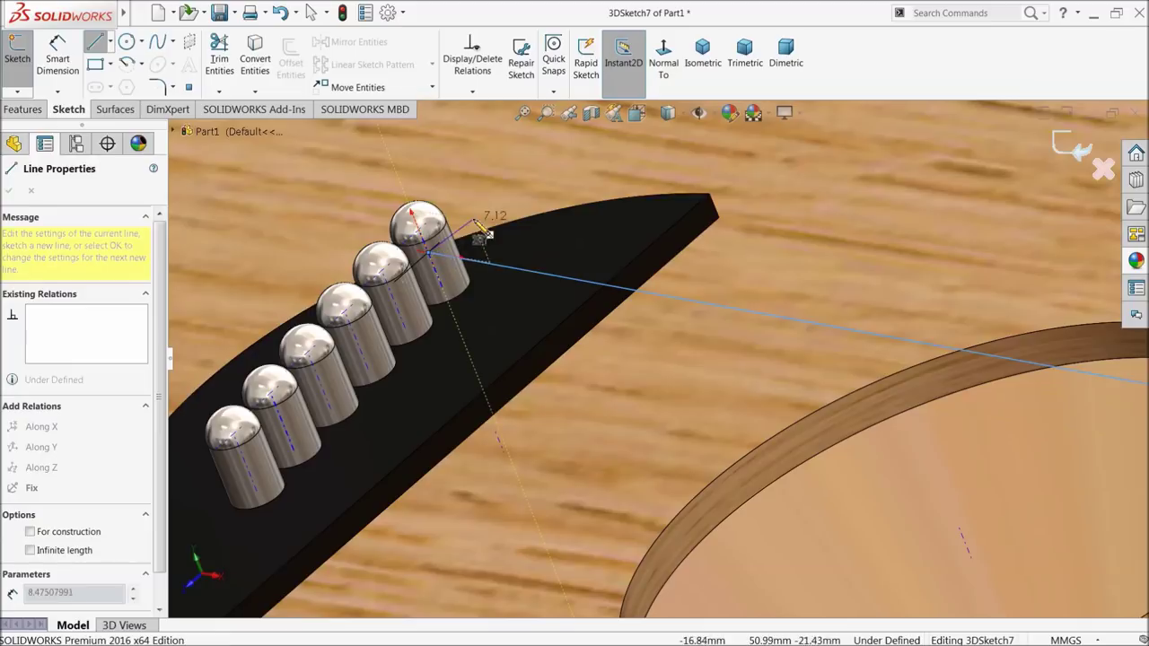
right_click(516, 183)
left_click(544, 184)
Step: Review the path along the neck and exit the 3D sketch as 3DSketch7
scroll(539, 321, "up", 3)
mouse_move(539, 321)
middle_mouse_down()
mouse_move(540, 226)
mouse_move(544, 256)
middle_mouse_up()
scroll(583, 296, "up", 2)
scroll(937, 329, "up", 5)
scroll(978, 345, "up", 3)
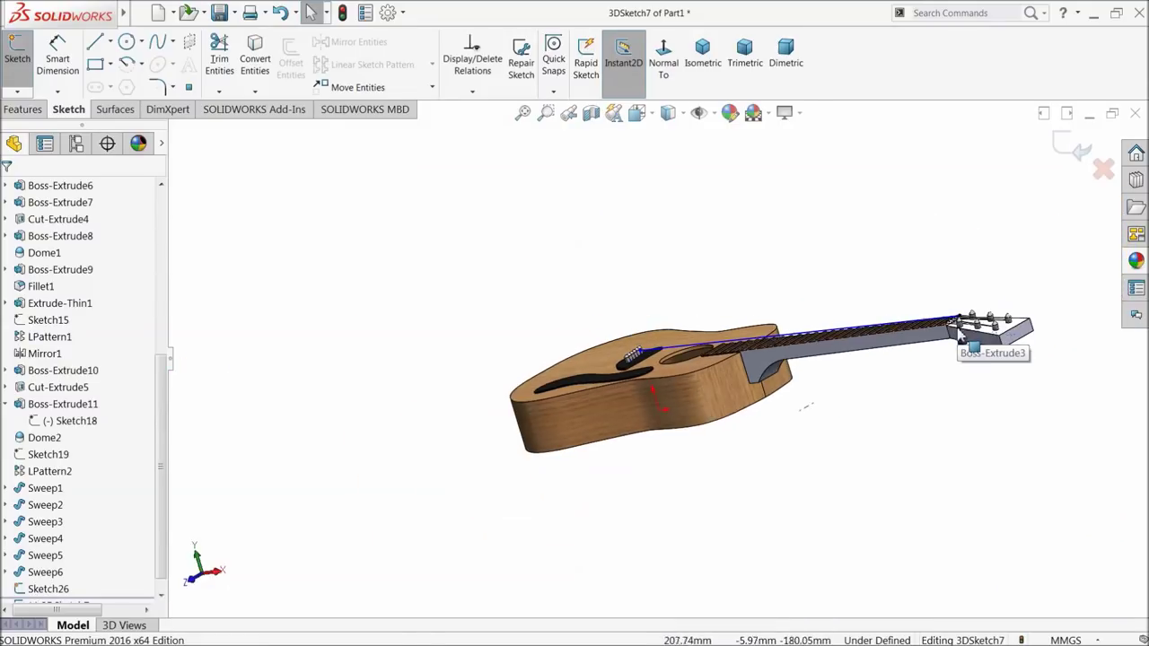
scroll(787, 337, "down", 5)
mouse_move(781, 351)
middle_mouse_down()
mouse_move(761, 359)
mouse_move(853, 368)
mouse_move(830, 341)
mouse_move(762, 343)
mouse_move(726, 314)
mouse_move(715, 283)
middle_mouse_up()
scroll(830, 339, "down", 3)
scroll(830, 339, "down", 3)
scroll(754, 343, "down", 3)
scroll(738, 343, "down", 3)
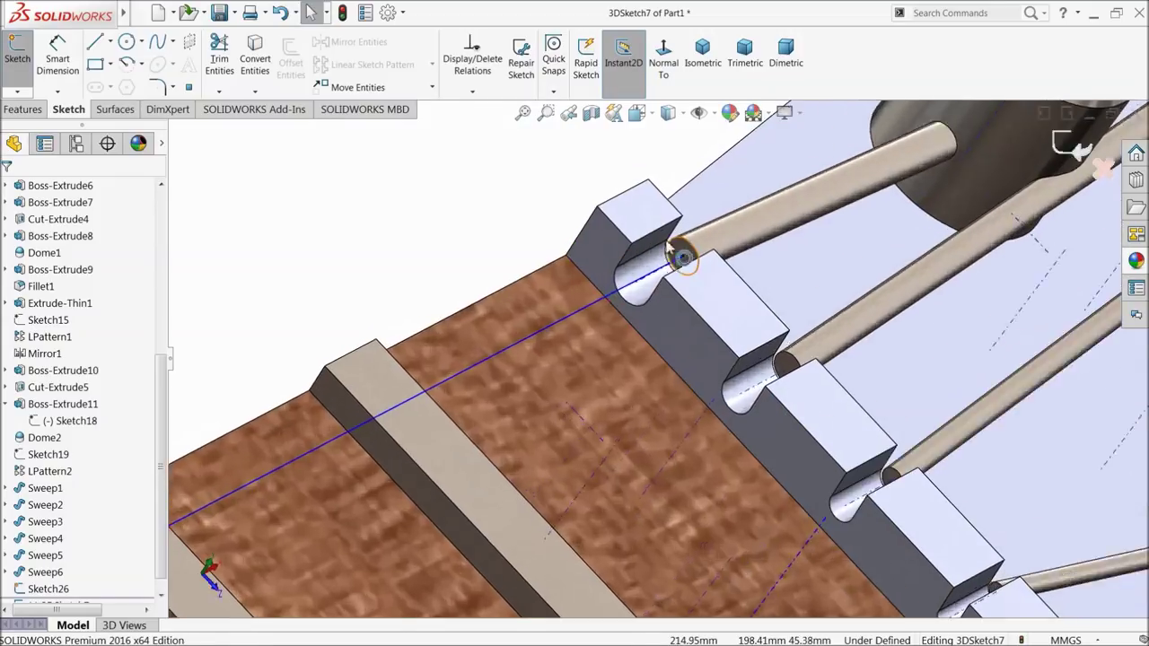
scroll(715, 281, "down", 3)
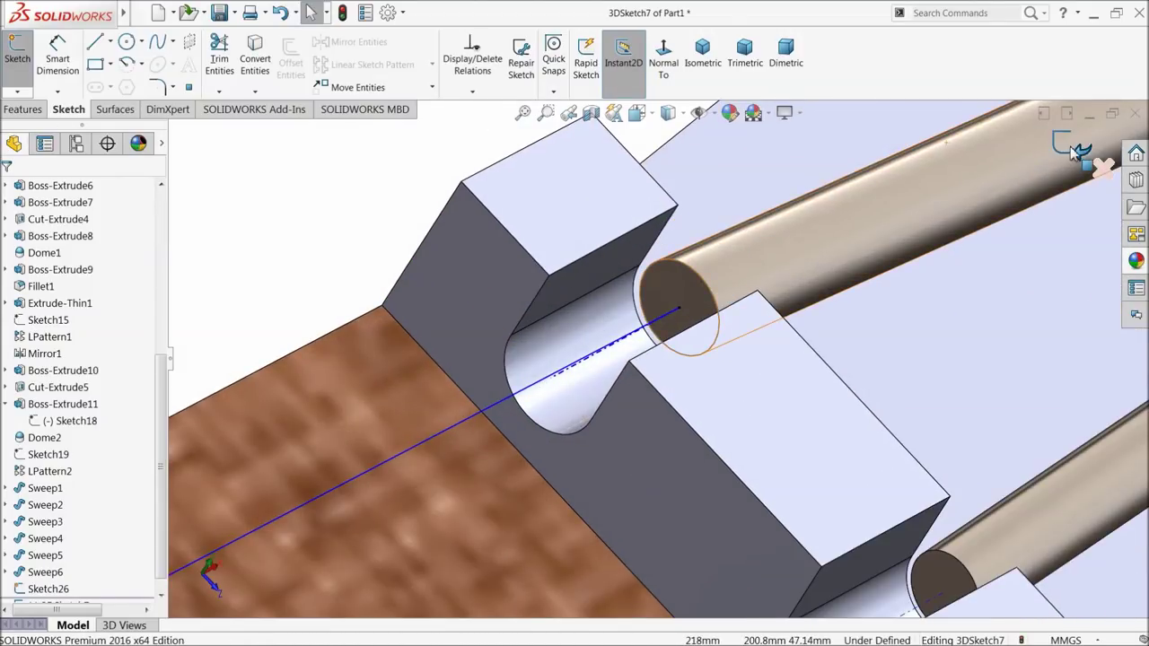
left_click(1070, 147)
left_click(23, 109)
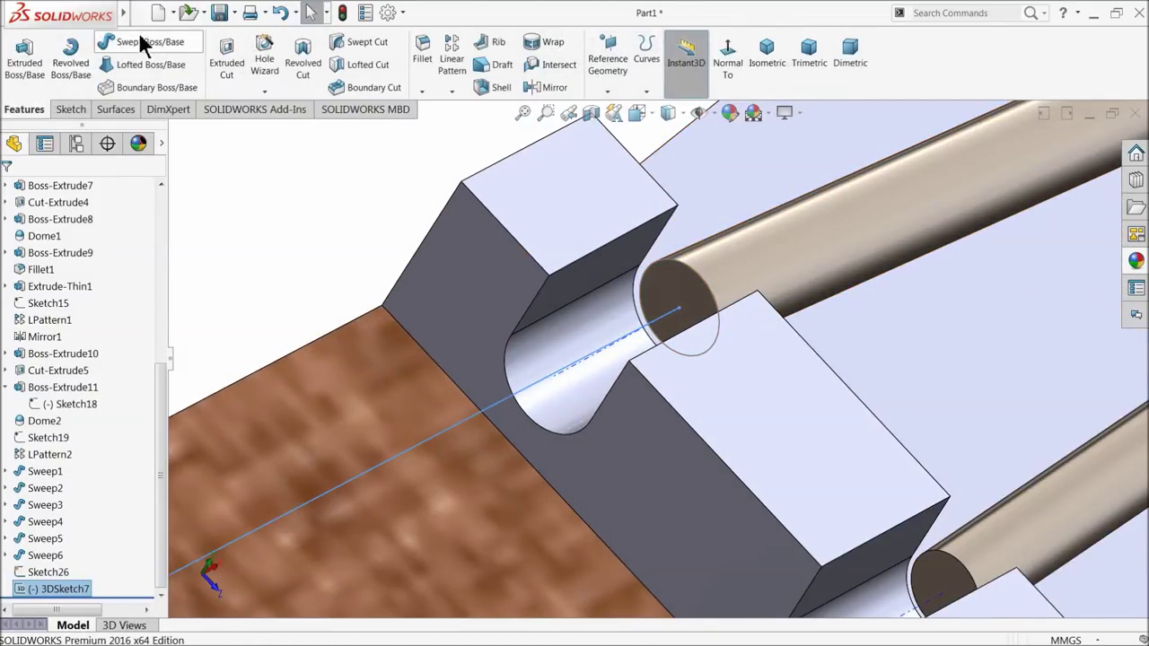
left_click(141, 45)
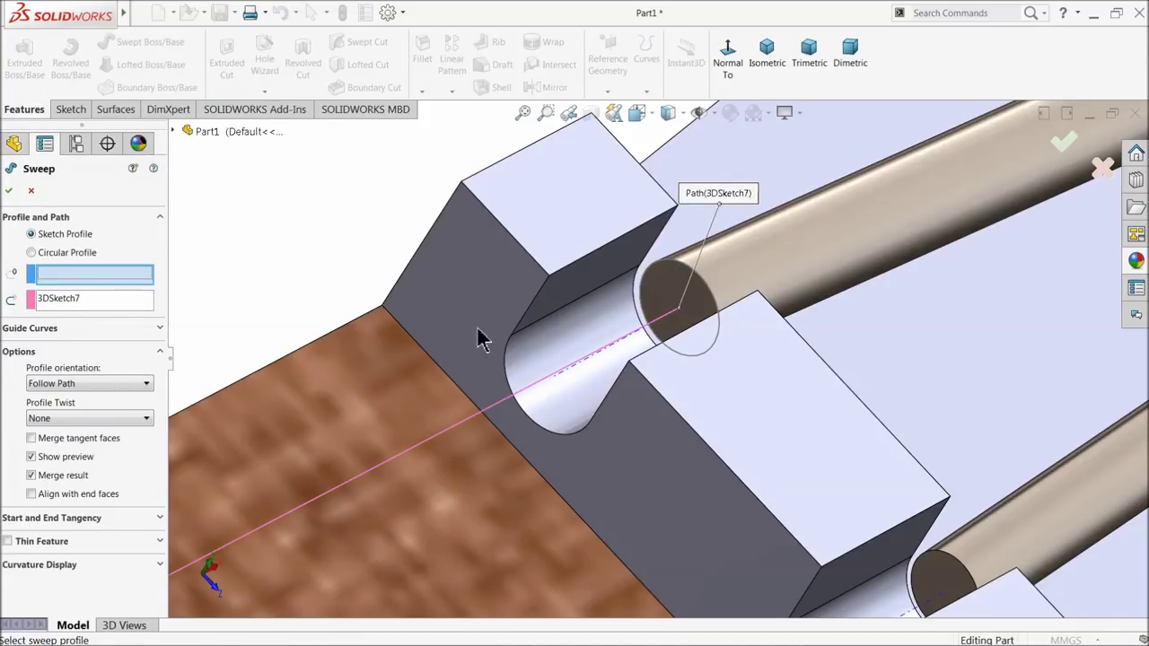
left_click(718, 349)
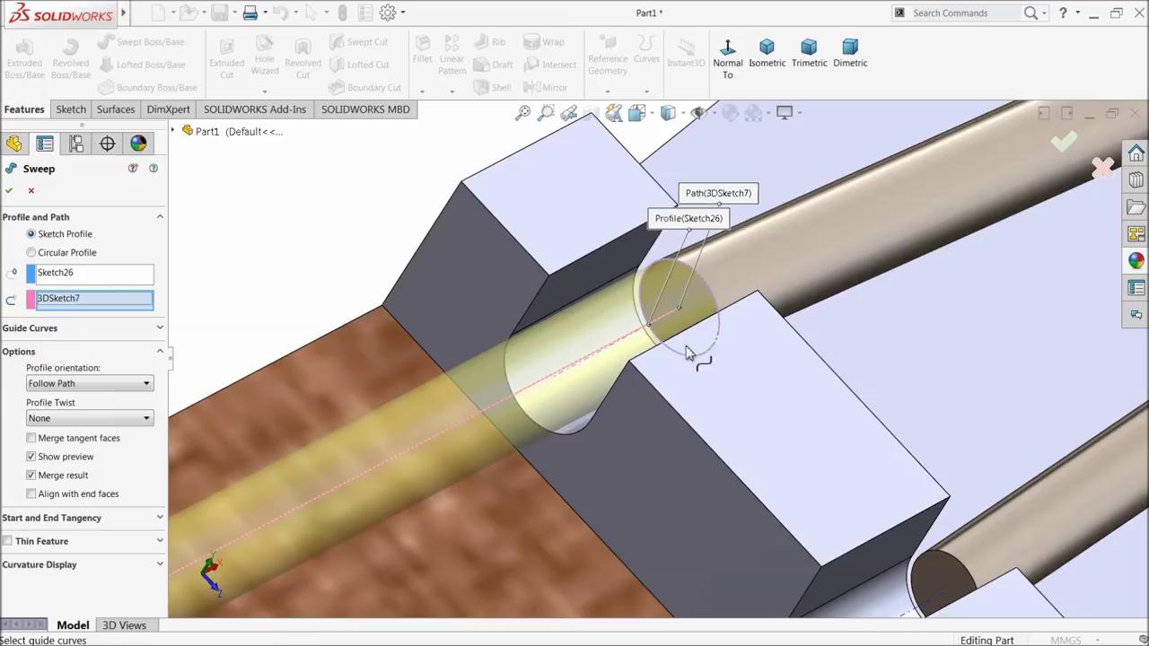
scroll(457, 359, "up", 3)
scroll(436, 423, "up", 3)
scroll(433, 467, "up", 3)
scroll(434, 467, "up", 3)
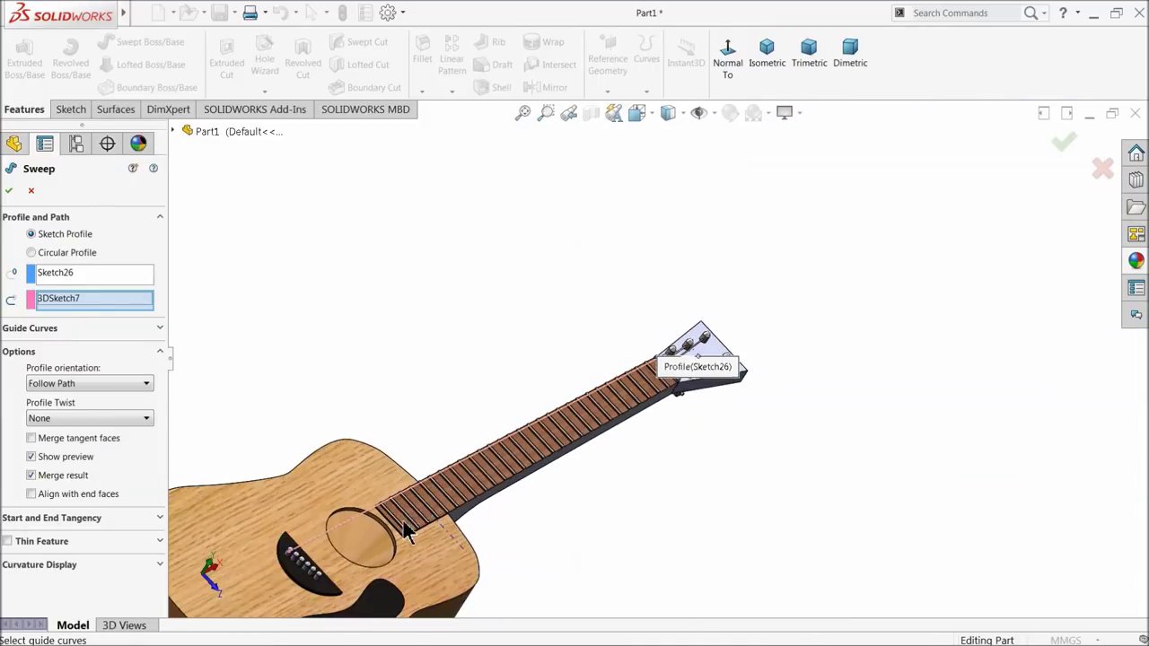
scroll(377, 532, "down", 5)
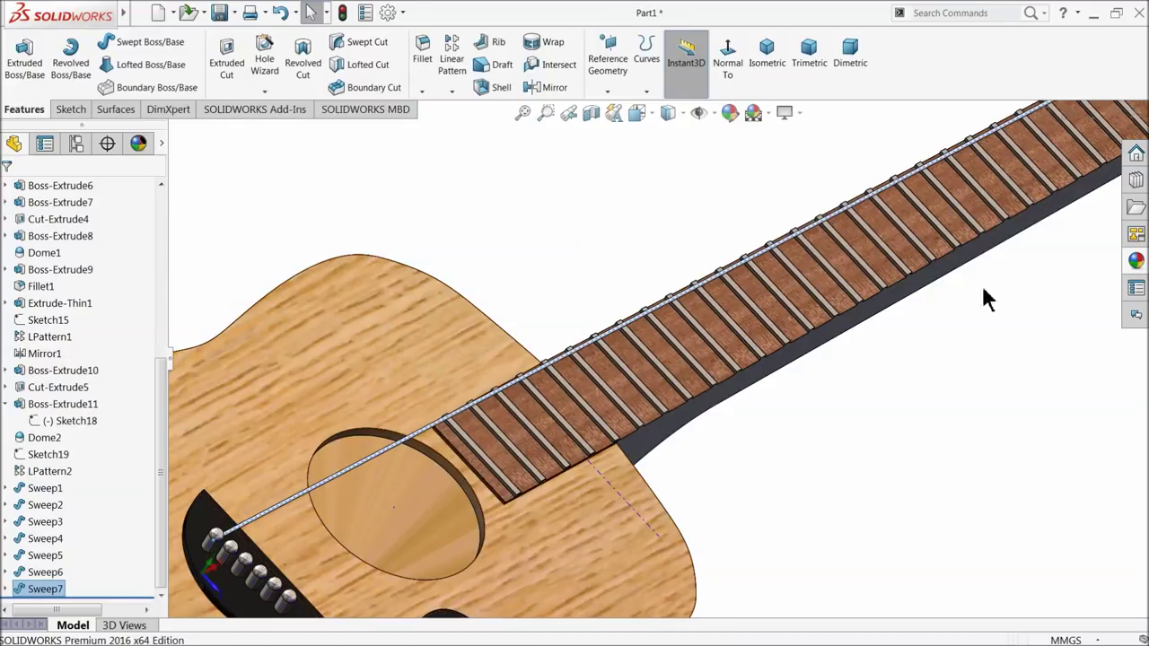
left_click(1136, 261)
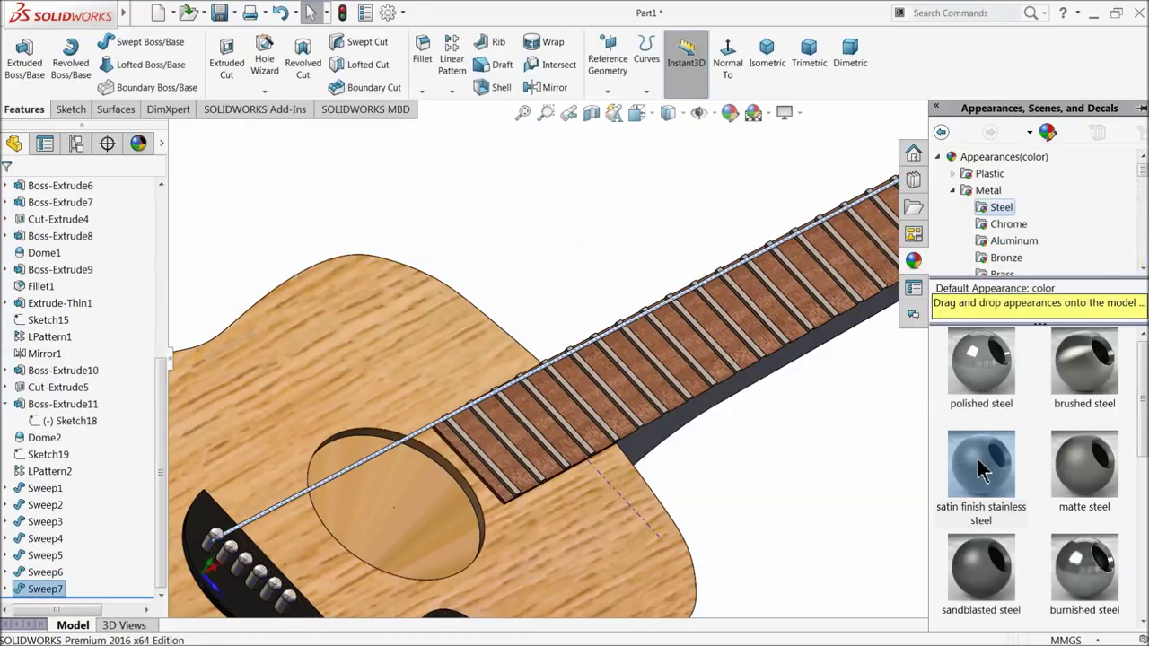
scroll(464, 398, "down", 3)
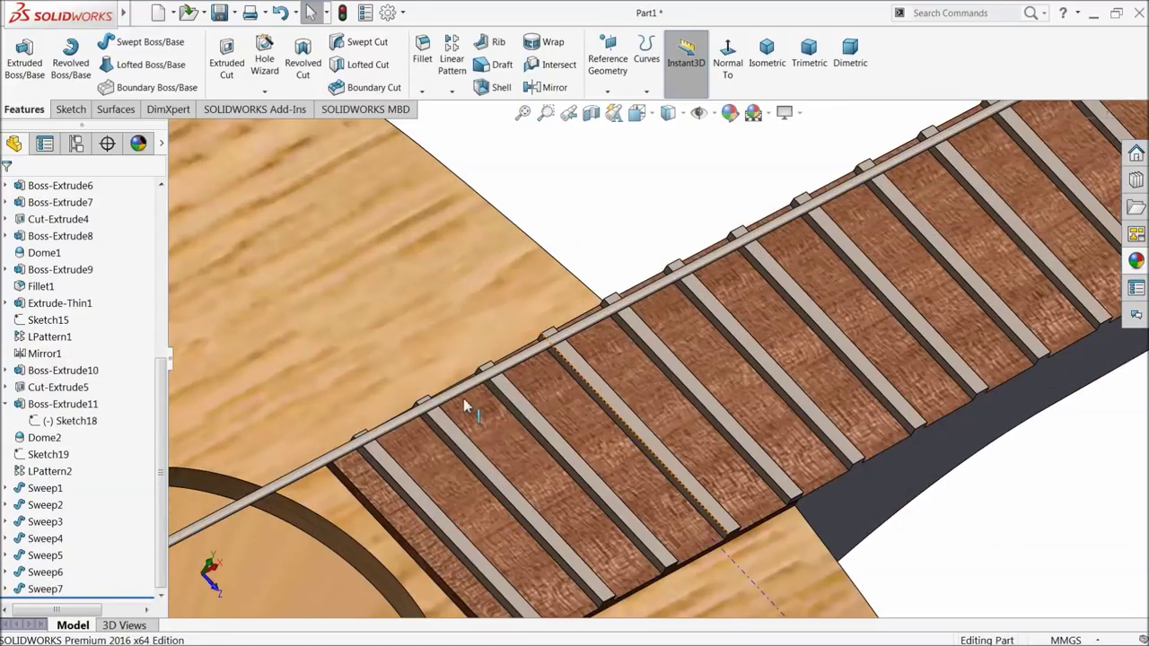
scroll(460, 408, "down", 2)
middle_click_drag(457, 417, 442, 402)
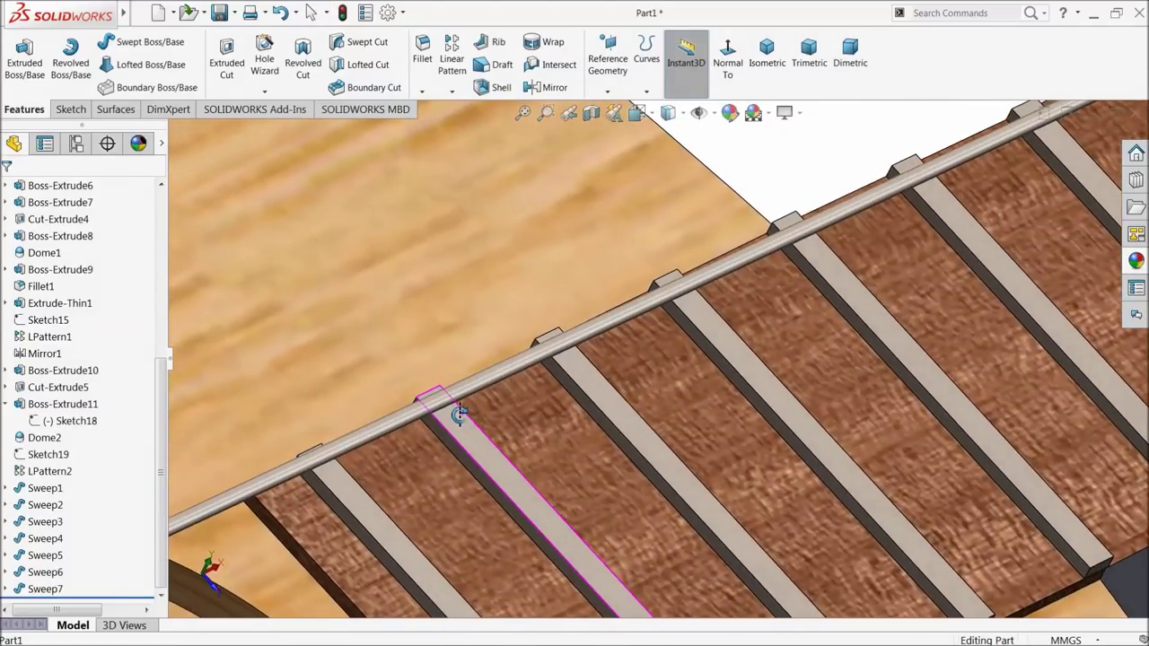
scroll(444, 403, "up", 2)
scroll(453, 405, "up", 3)
scroll(476, 403, "up", 2)
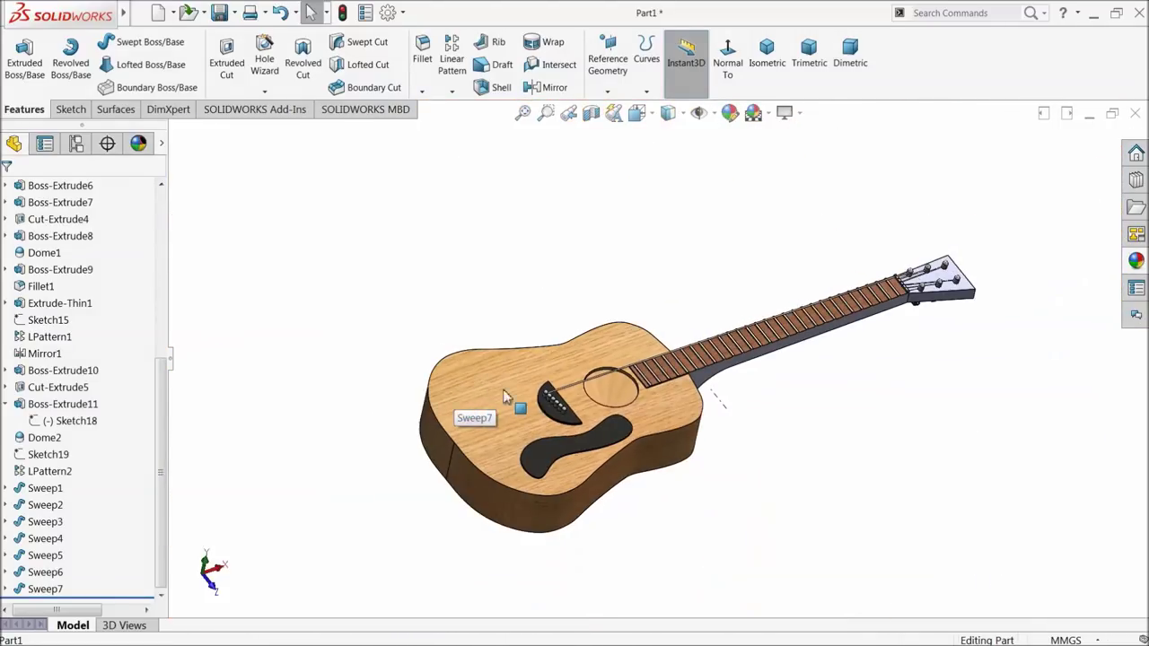
scroll(790, 352, "down", 2)
scroll(790, 354, "down", 2)
scroll(788, 359, "down", 2)
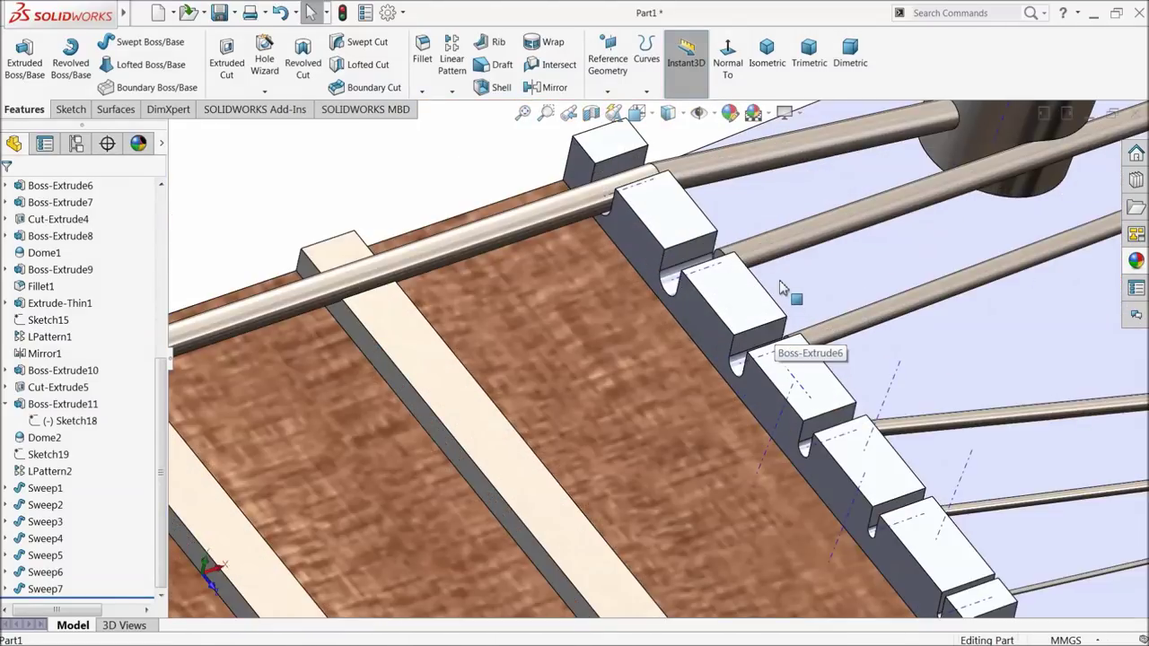
scroll(813, 306, "down", 2)
scroll(814, 306, "down", 3)
left_click(673, 275)
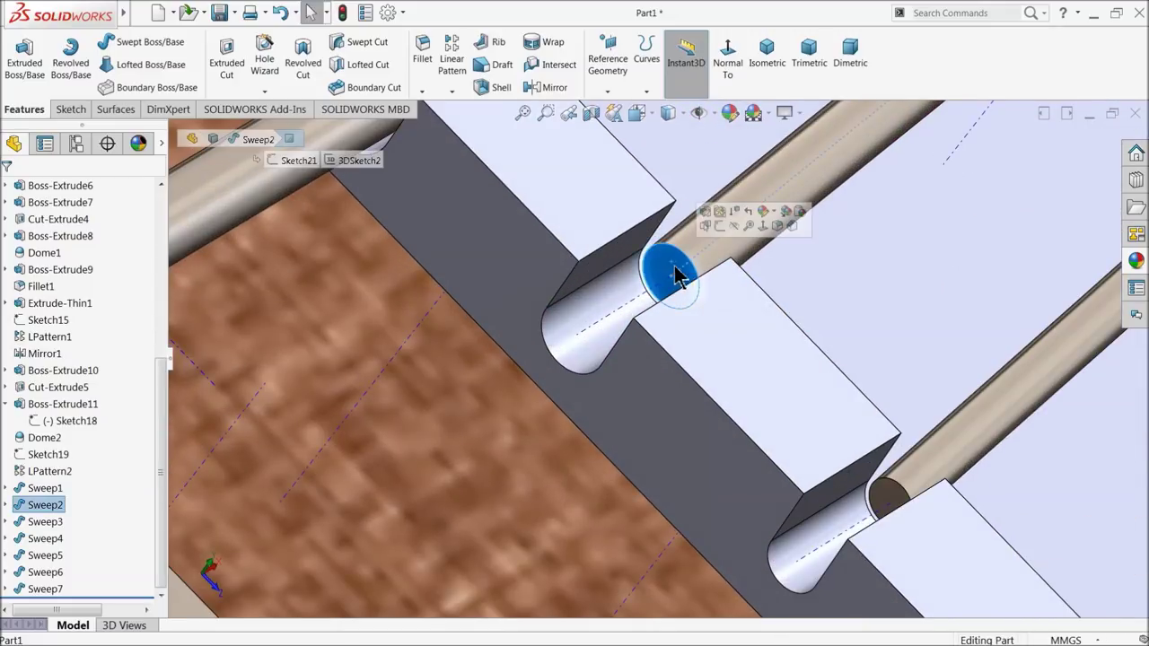
Step: Convert the string end face's edge into a circle sketch, Sketch27
left_click(719, 225)
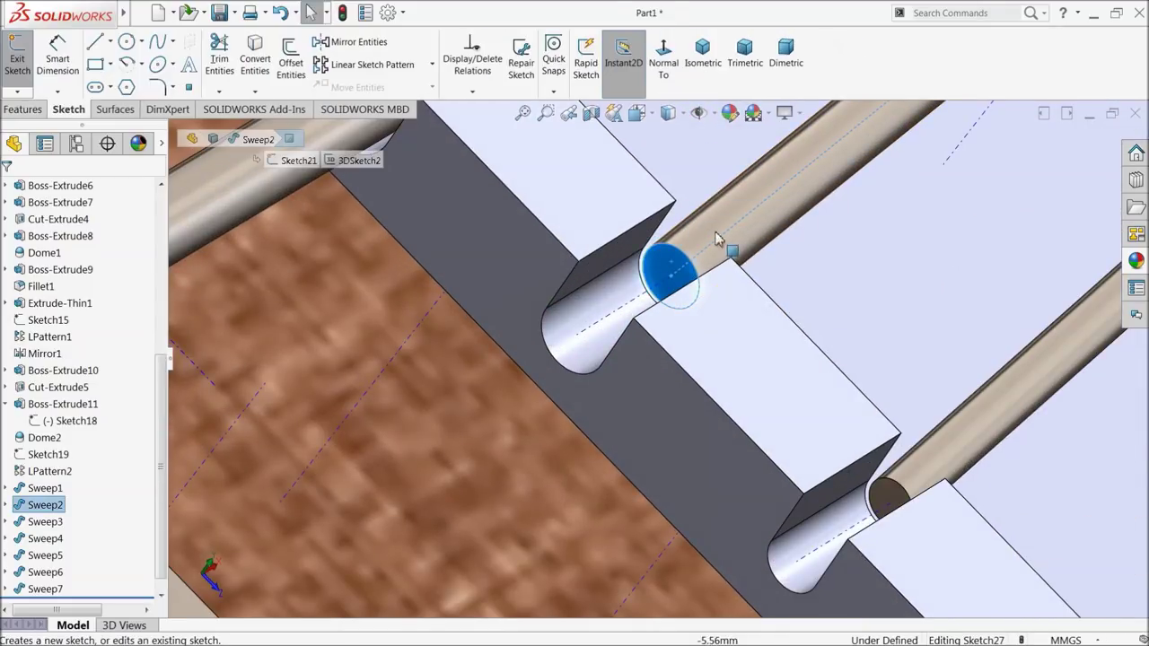
left_click(260, 65)
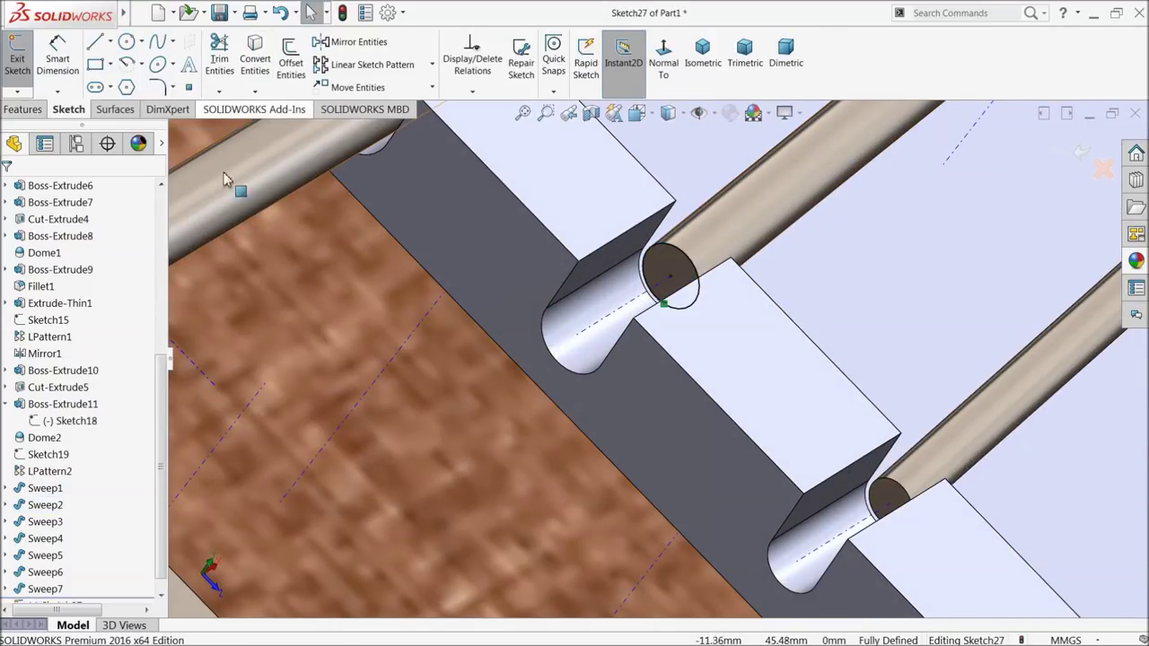
left_click(1082, 153)
Step: In a new 3D sketch, draw a line from the string's end at the nut to a bridge pin
left_click(59, 112)
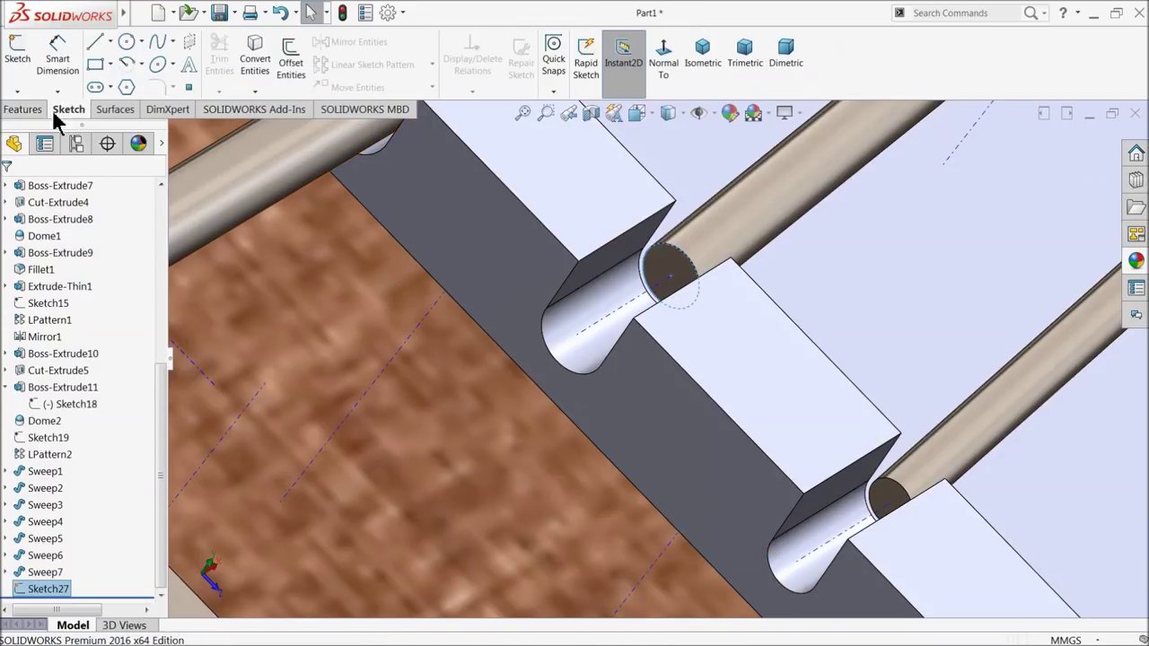
left_click(16, 92)
left_click(36, 122)
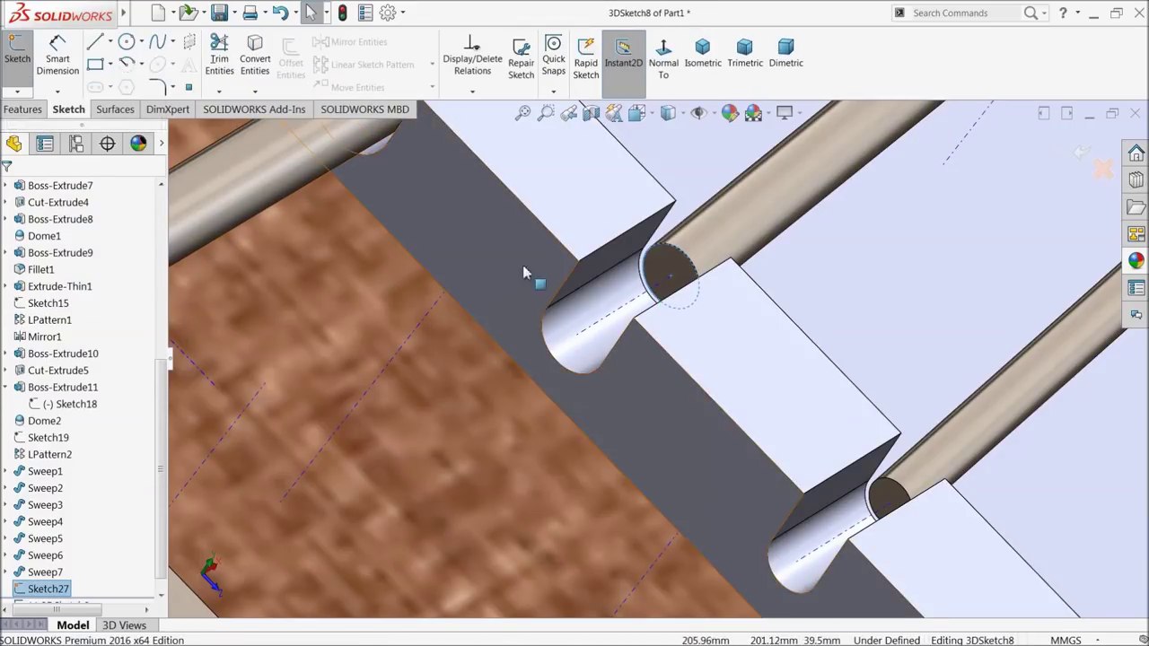
left_click(95, 42)
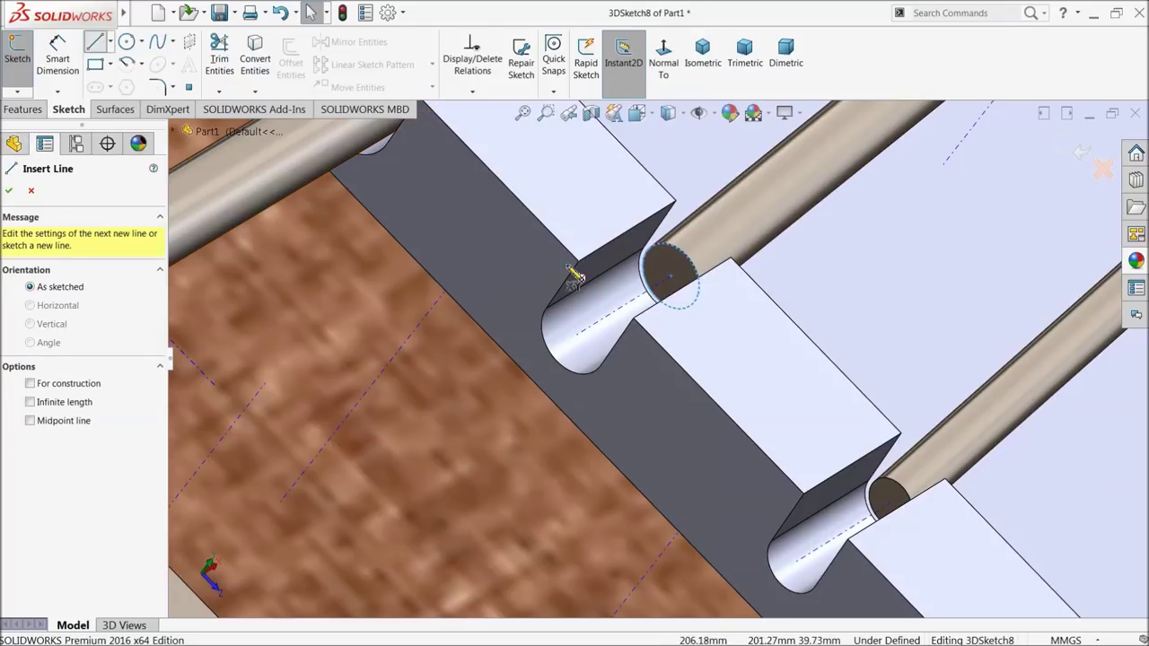
left_click(680, 285)
scroll(488, 372, "up", 4)
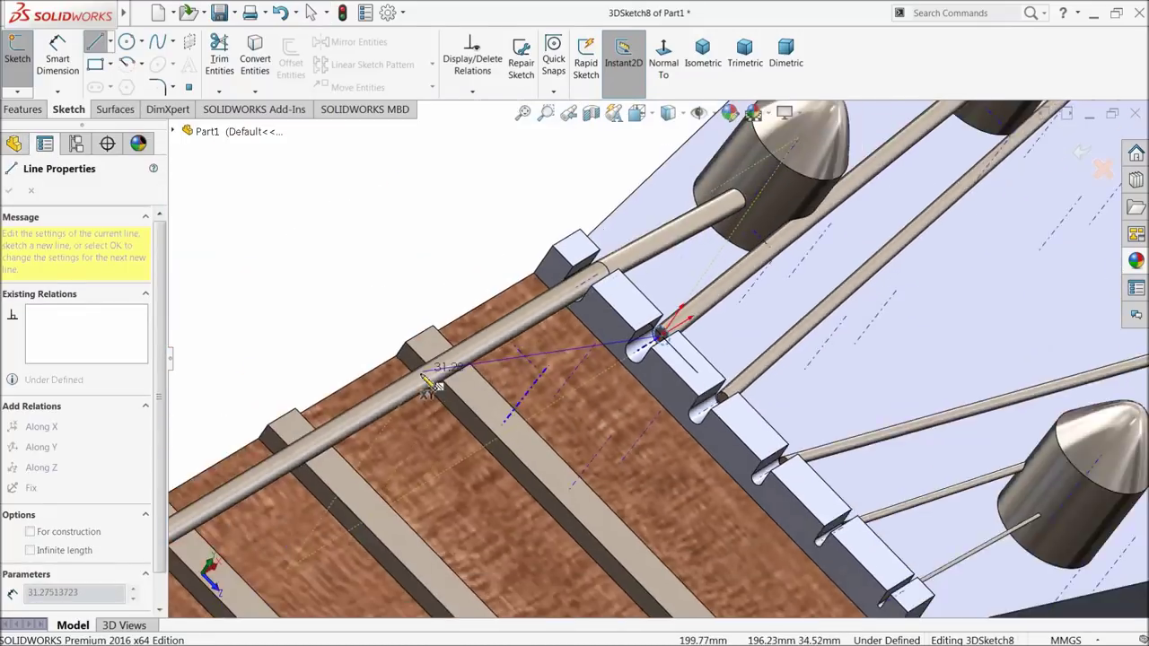
scroll(410, 398, "up", 4)
scroll(401, 401, "up", 2)
mouse_move(364, 536)
middle_mouse_down()
mouse_move(290, 423)
mouse_move(308, 449)
mouse_move(386, 404)
middle_mouse_up()
scroll(431, 386, "down", 3)
scroll(460, 377, "down", 4)
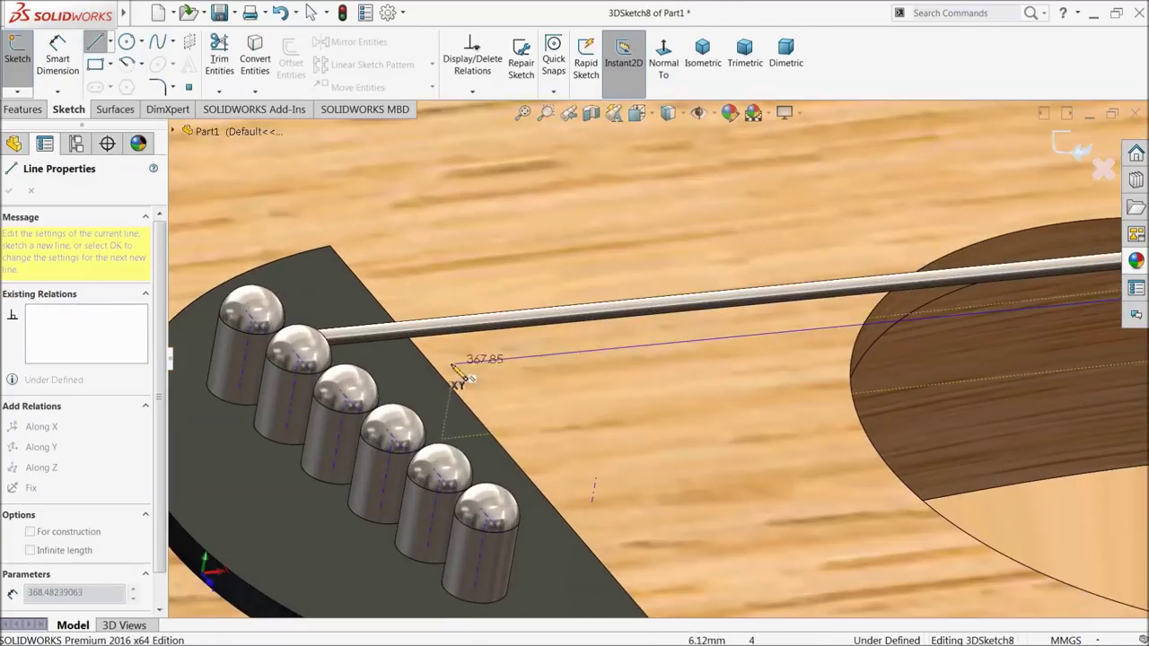
left_click(296, 381)
right_click(330, 199)
left_click(333, 206)
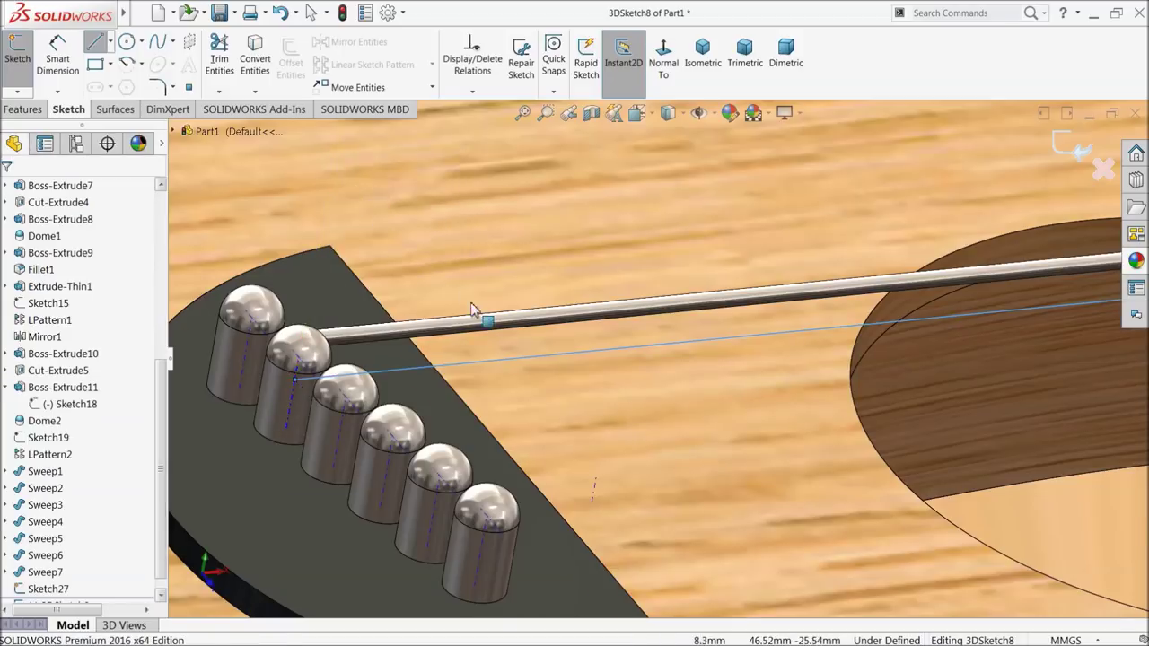
Step: Review the whole guitar and exit the 3D sketch as 3DSketch8
scroll(593, 395, "up", 5)
mouse_move(595, 398)
middle_mouse_down()
mouse_move(551, 333)
mouse_move(558, 321)
mouse_move(497, 300)
mouse_move(489, 309)
middle_mouse_up()
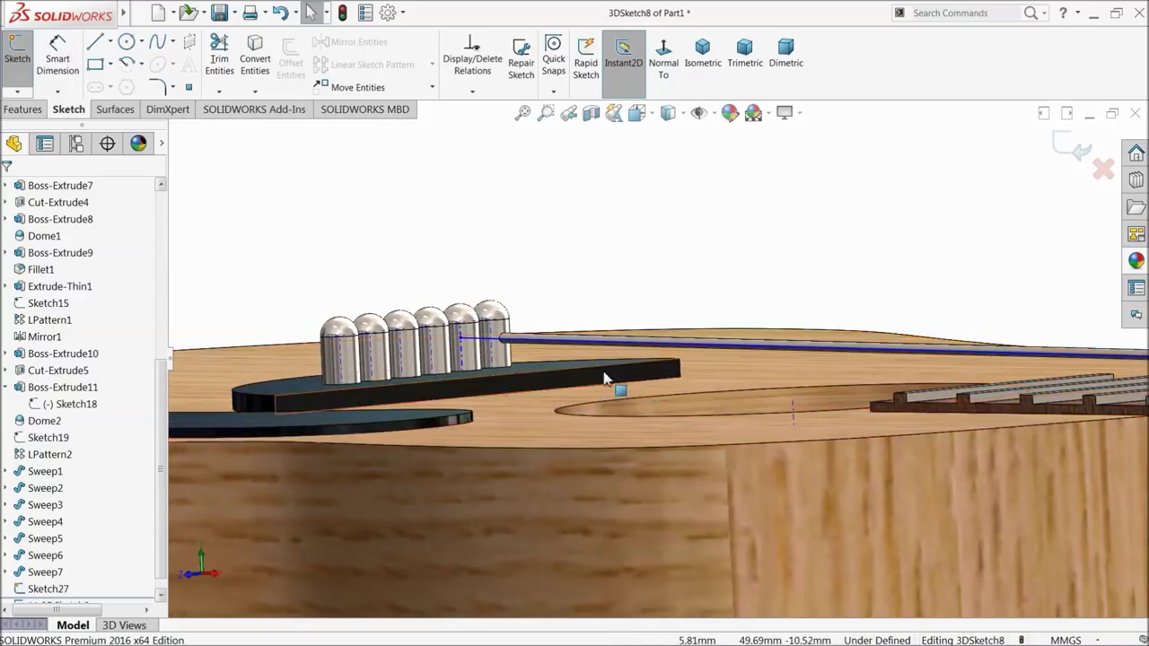
scroll(604, 380, "up", 5)
middle_click_drag(967, 366, 861, 381)
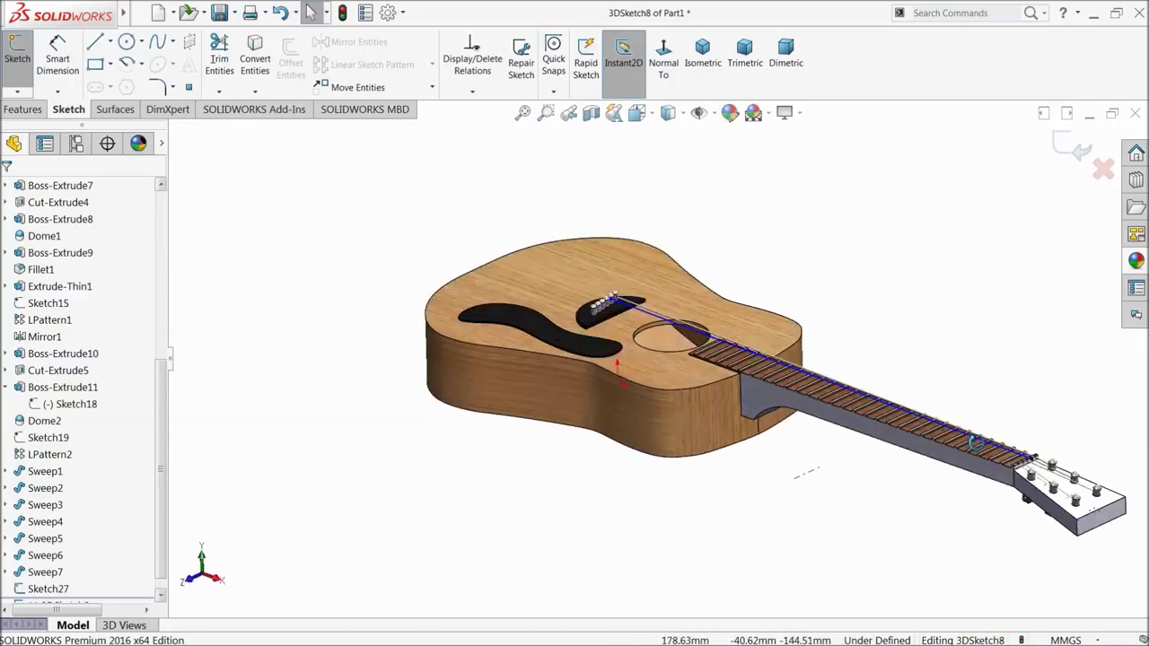
scroll(808, 359, "down", 5)
scroll(767, 336, "down", 3)
scroll(768, 337, "down", 2)
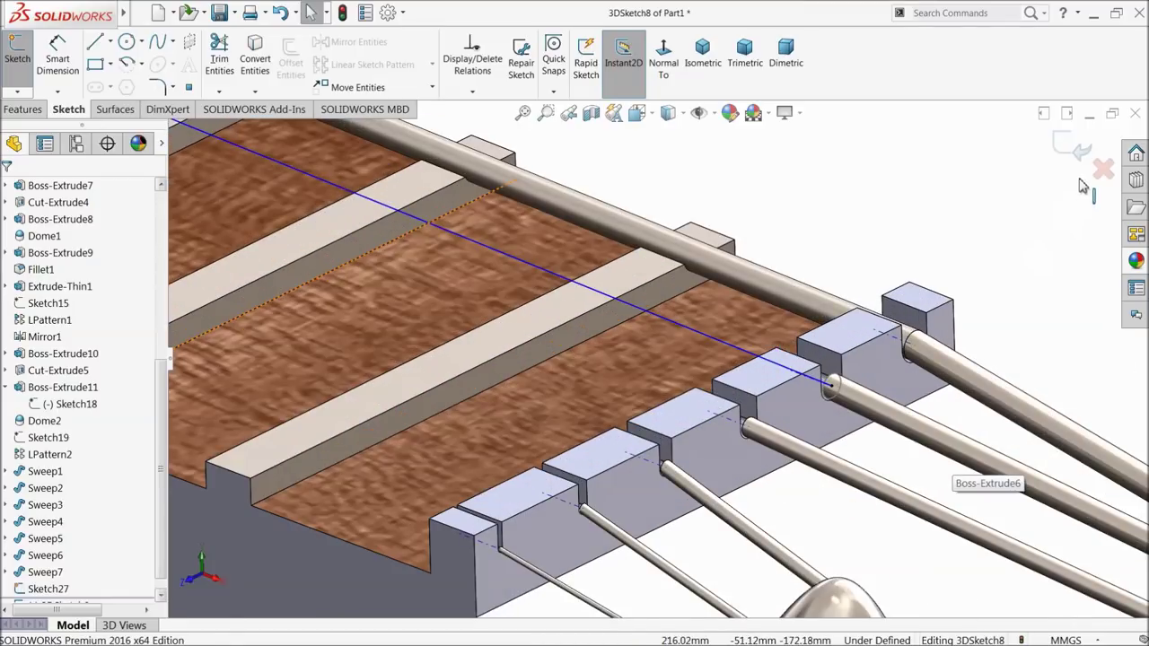
left_click(17, 54)
left_click(27, 111)
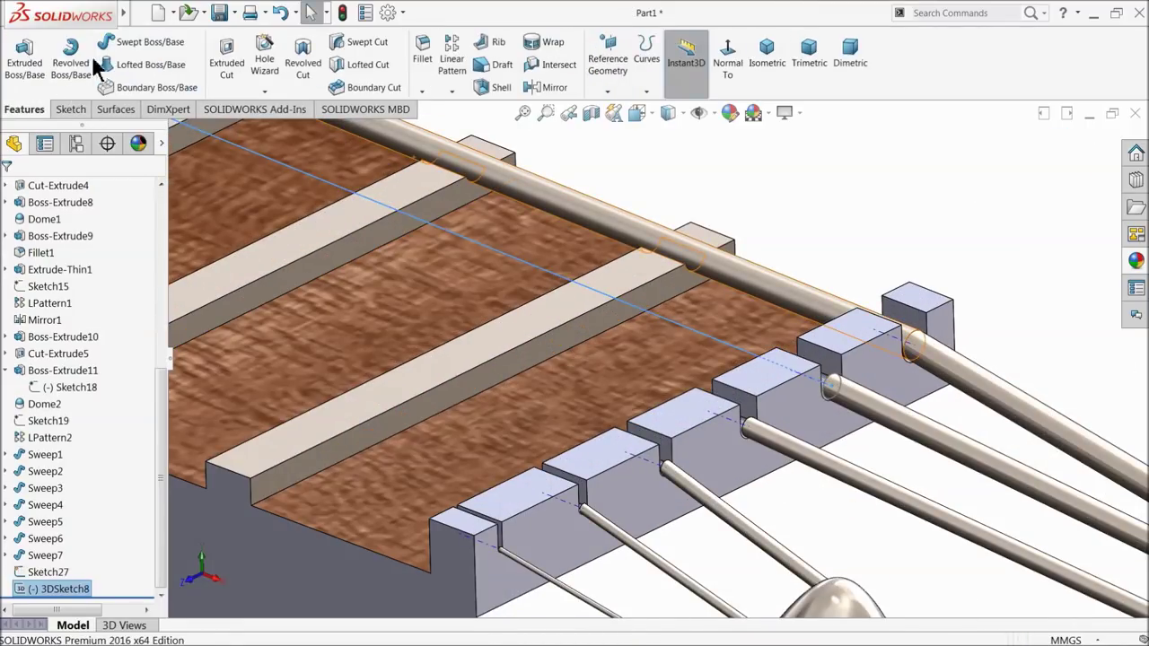
Step: Sweep the Sketch27 circle along 3DSketch8 into Sweep8 and give it satin finish stainless steel
left_click(153, 42)
scroll(743, 359, "down", 3)
scroll(743, 359, "up", 3)
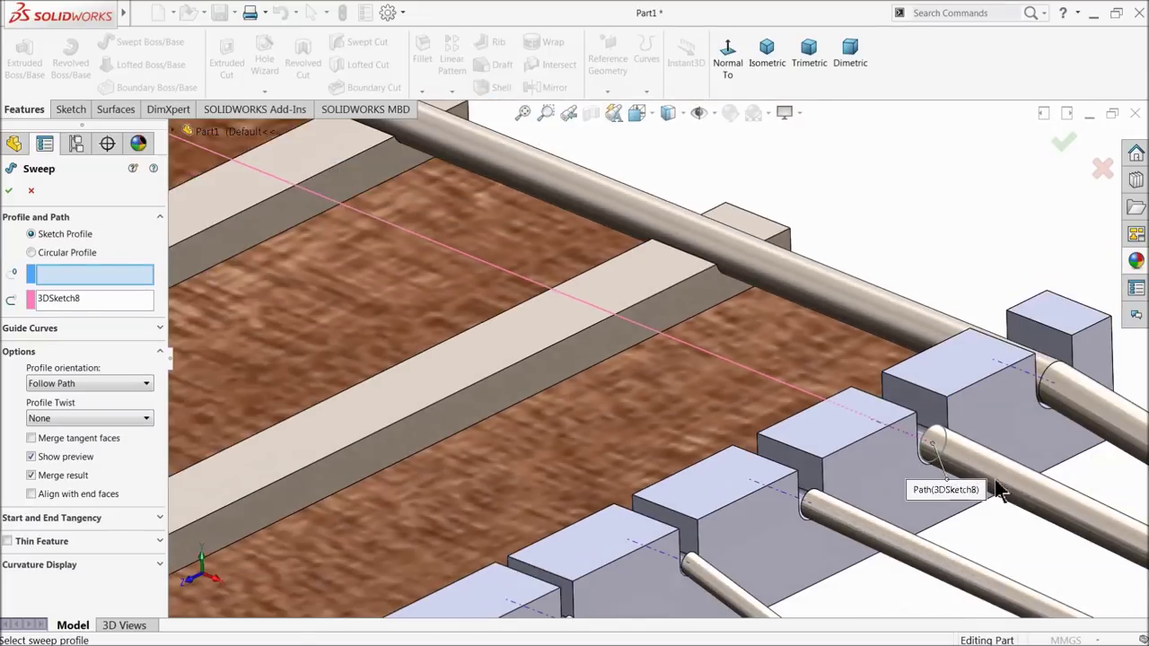
scroll(808, 451, "down", 4)
left_click(607, 377)
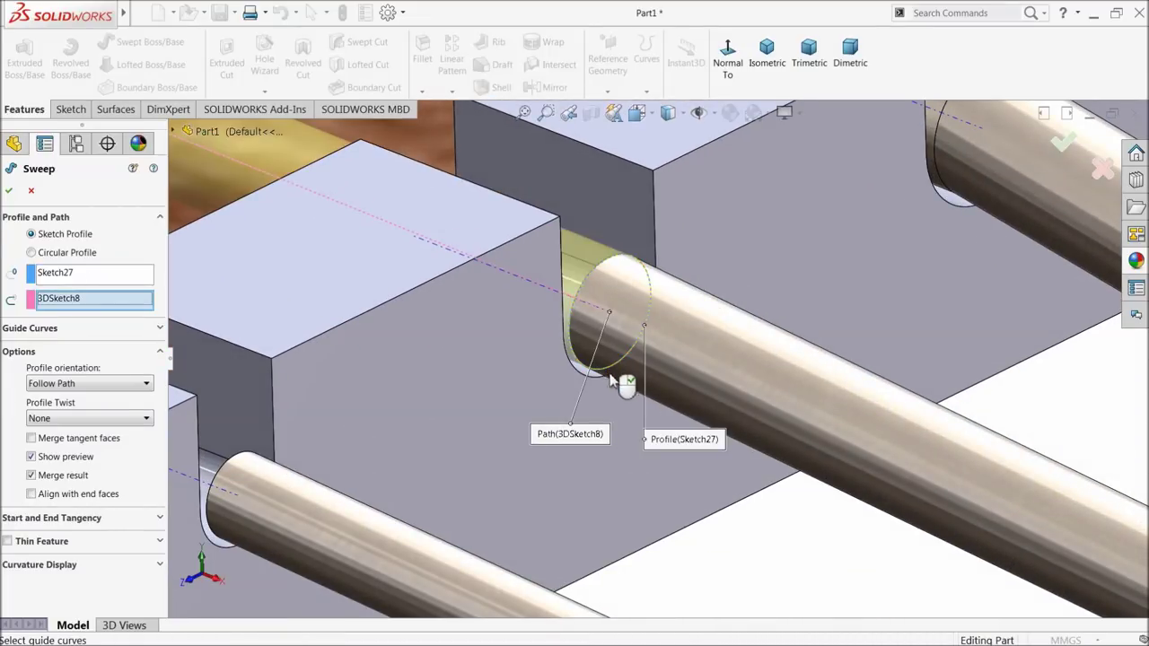
scroll(354, 326, "up", 5)
scroll(559, 308, "down", 2)
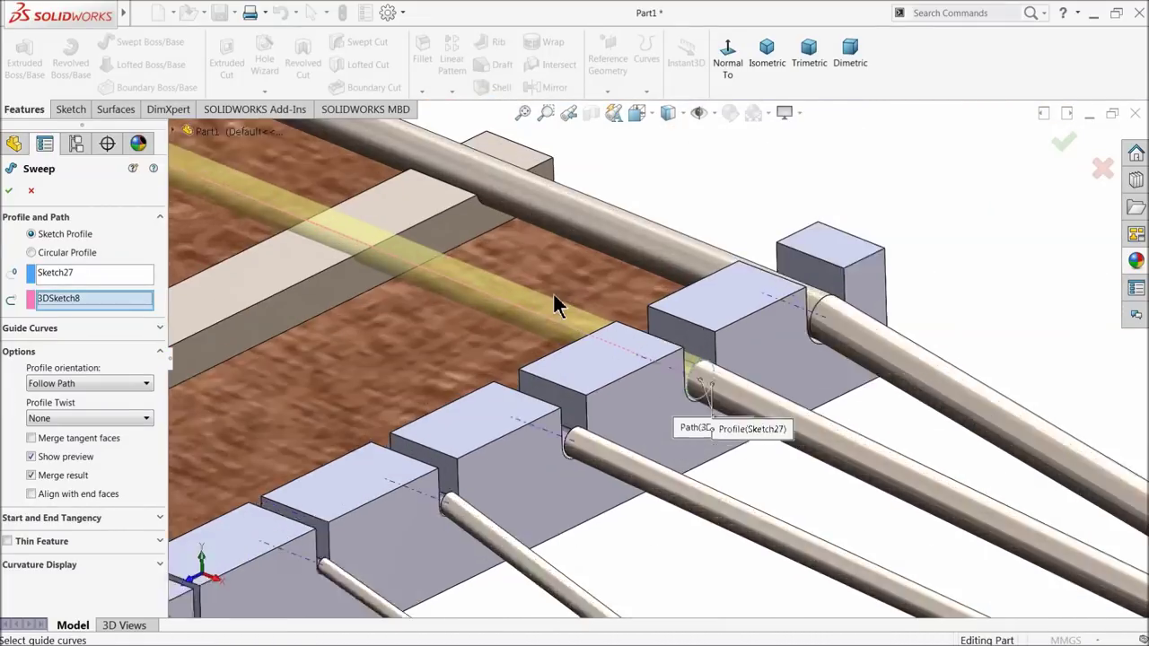
scroll(458, 310, "down", 2)
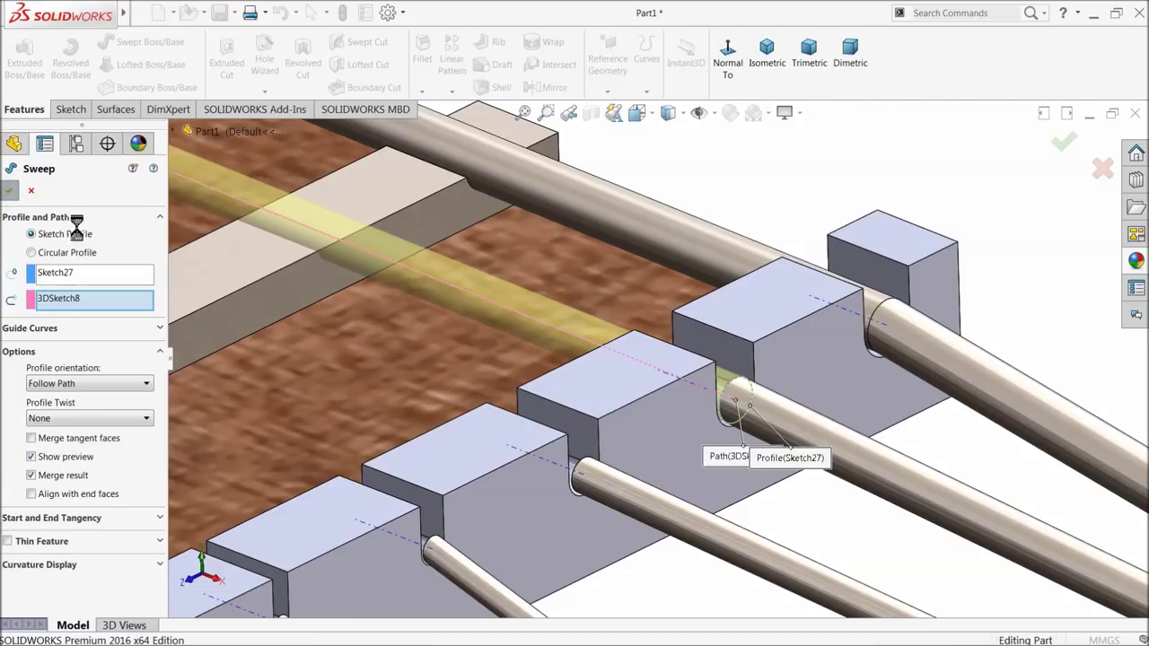
left_click(1136, 260)
left_click(981, 466)
left_click_drag(808, 395, 745, 254)
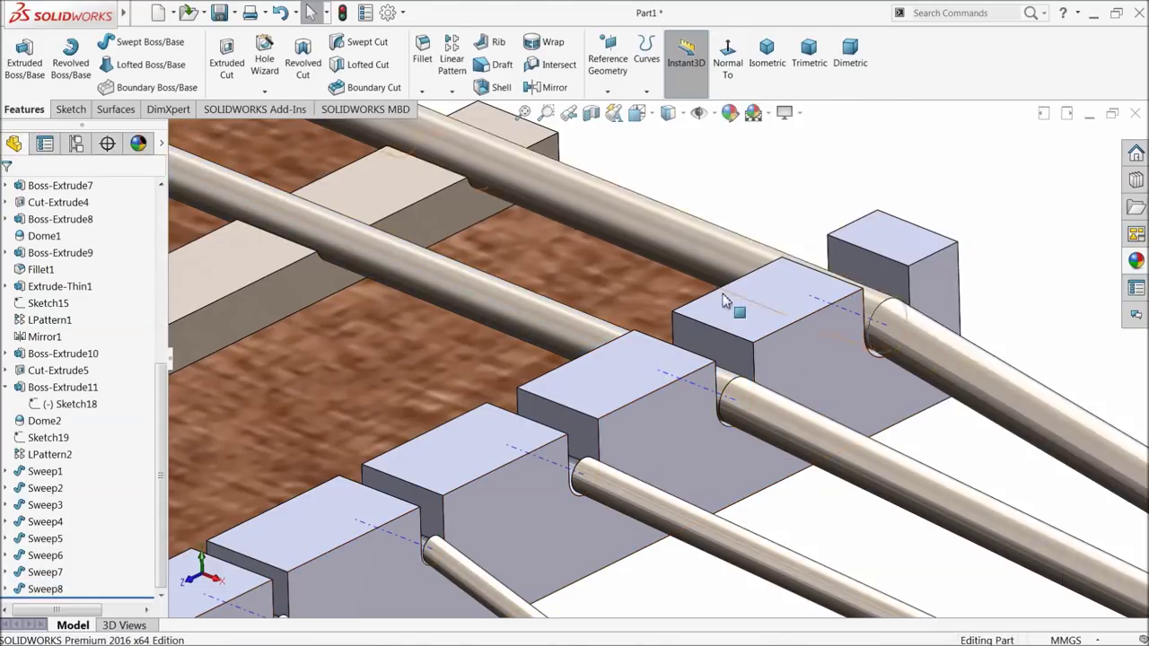
Step: Select the next string's own end face at the nut, viewed normal to the face
left_click(548, 437)
key("ctrl+8")
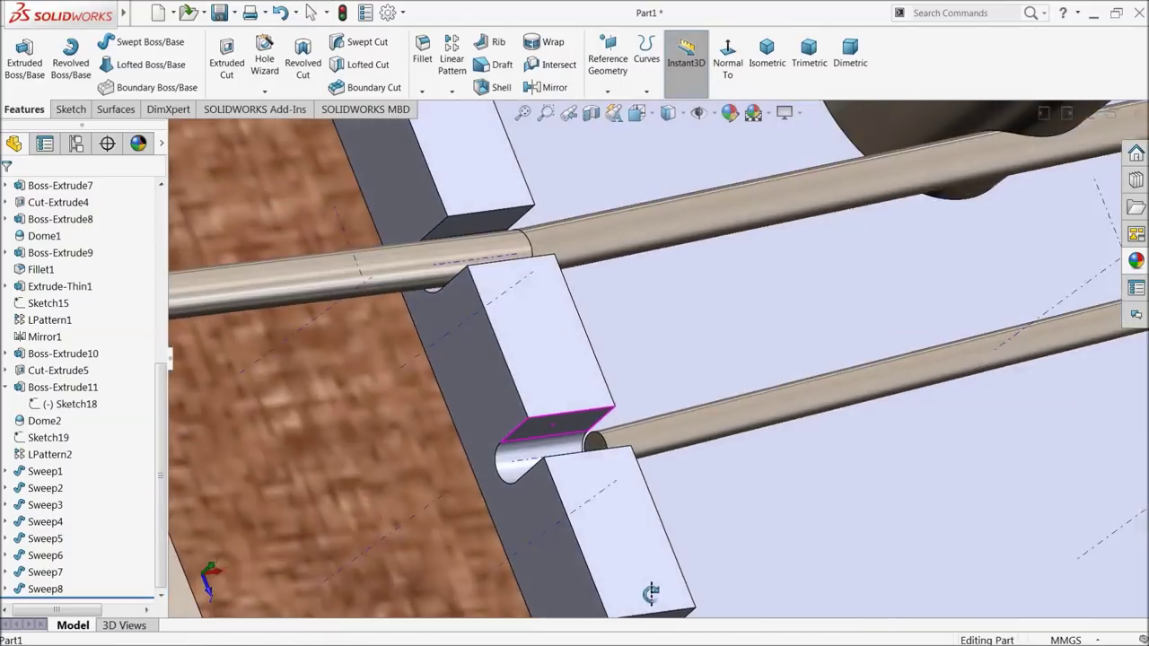
scroll(618, 519, "down", 2)
scroll(605, 469, "down", 1)
scroll(605, 469, "down", 2)
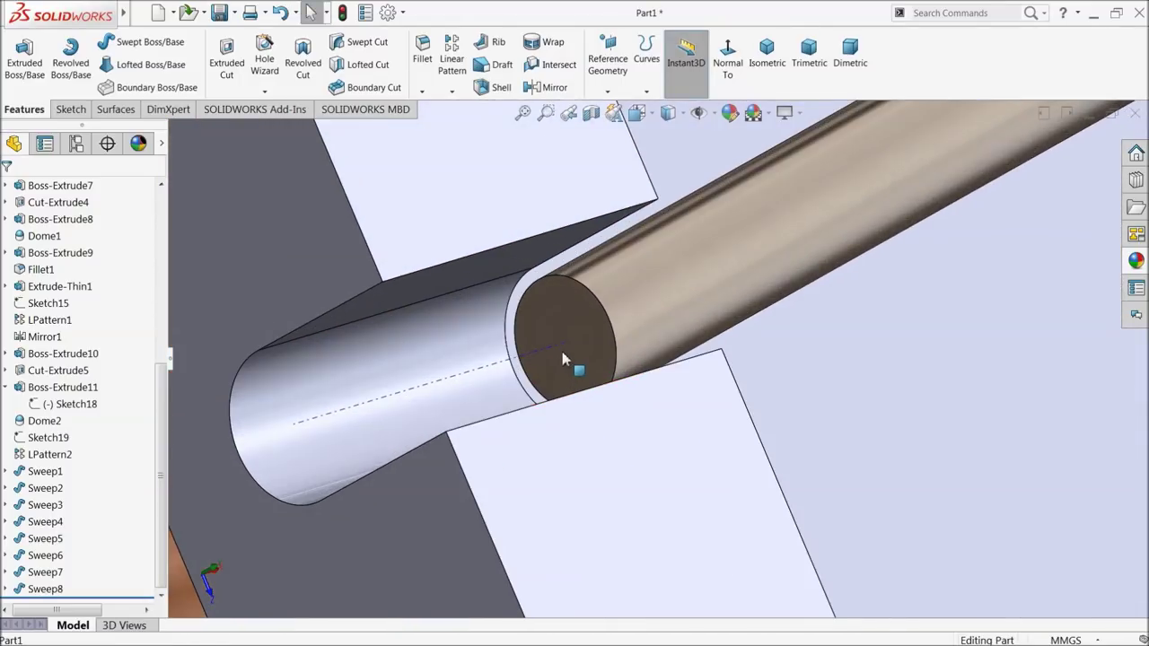
left_click(615, 359)
left_click(597, 313)
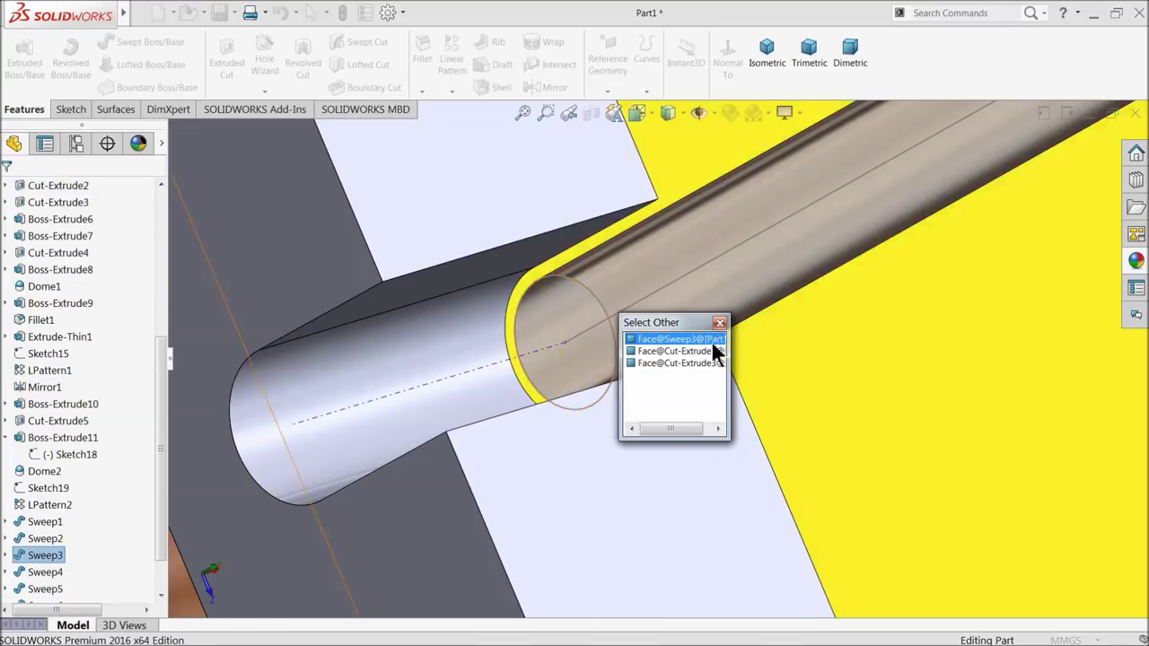
left_click(720, 322)
left_click(581, 344)
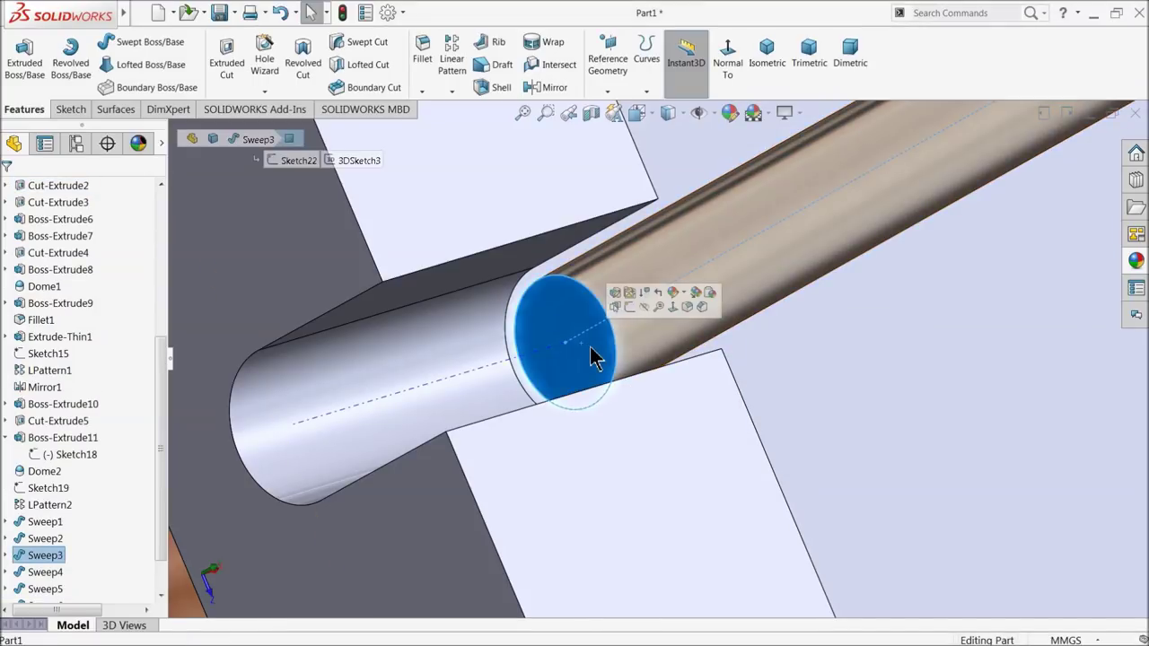
Step: Create Sketch28 on that end face by converting its edge into a circle
left_click(632, 305)
left_click(261, 72)
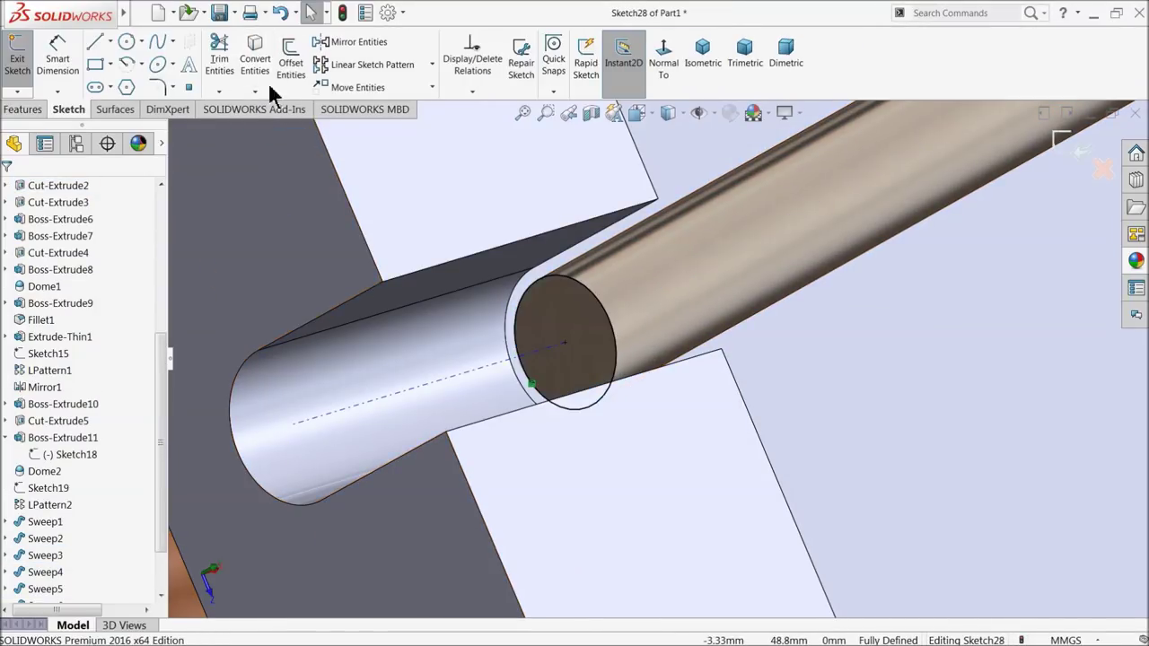
left_click(1080, 151)
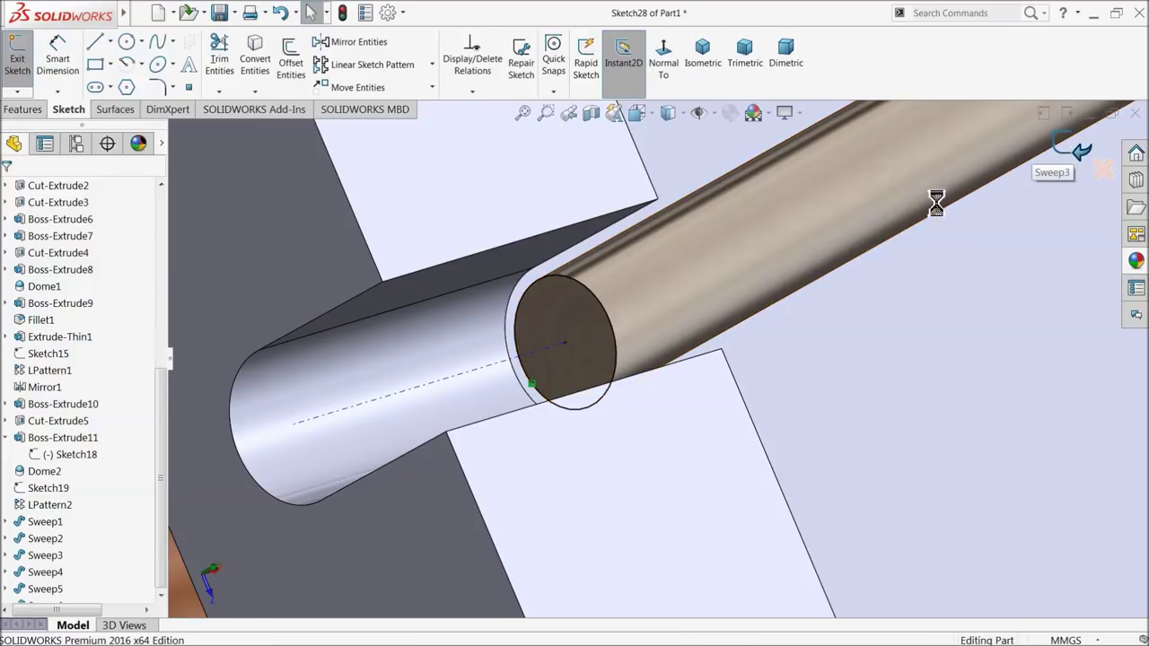
left_click(69, 110)
left_click(18, 93)
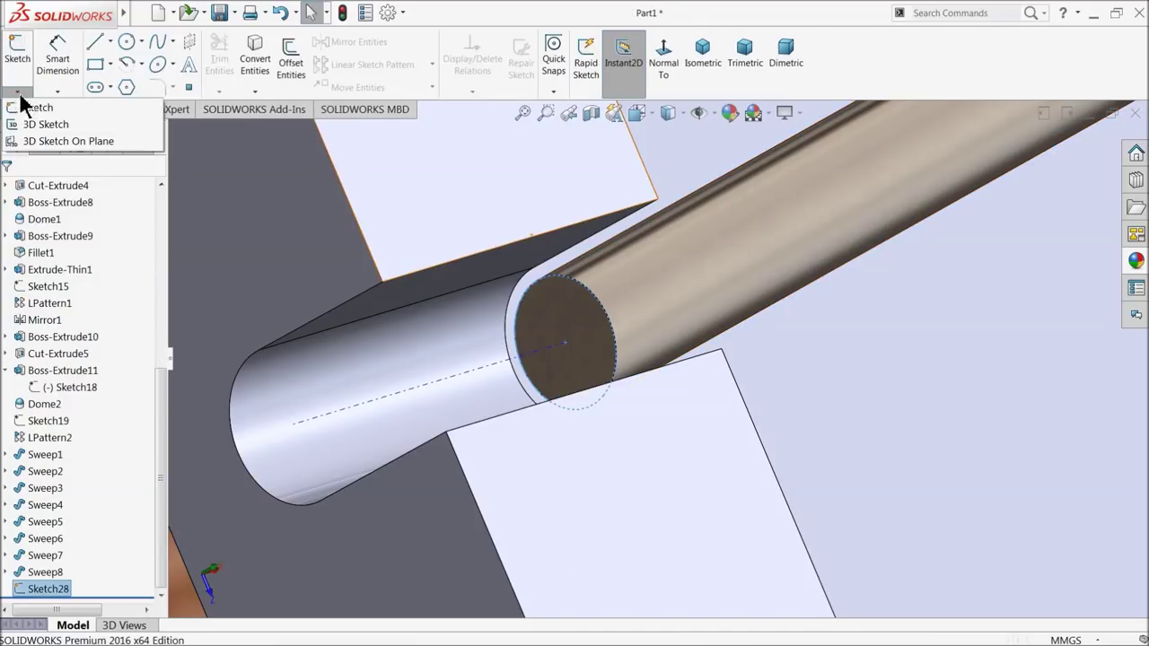
Step: Start 3DSketch9 with a line from the string-end circle centre down toward the bridge
left_click(36, 127)
left_click(97, 49)
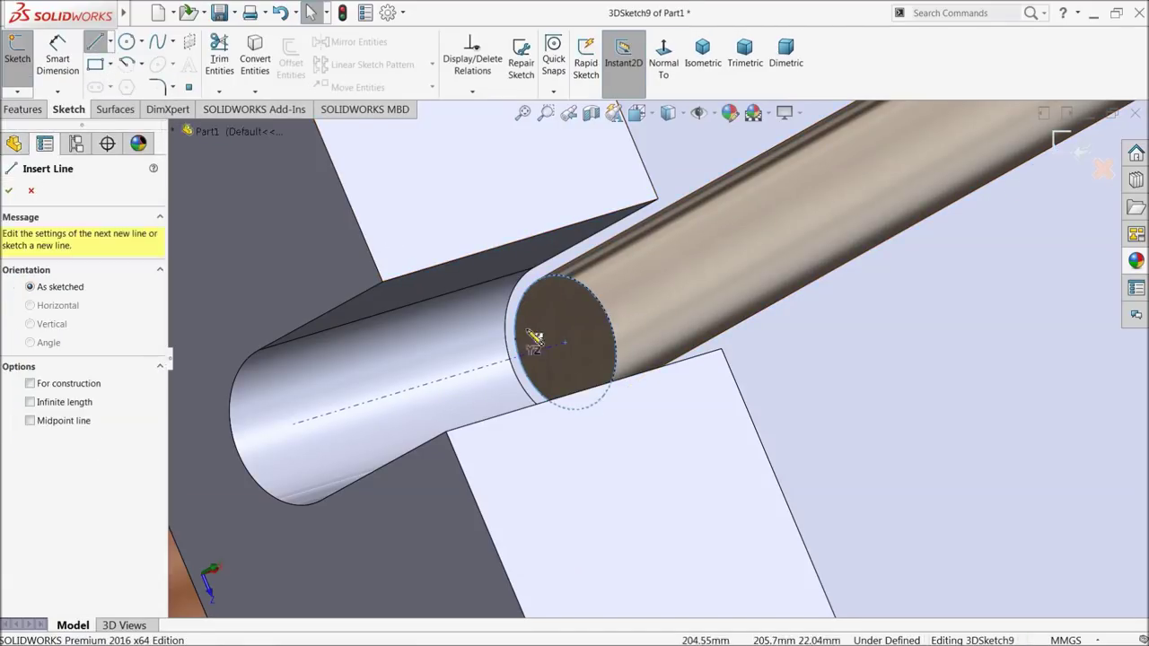
left_click(566, 344)
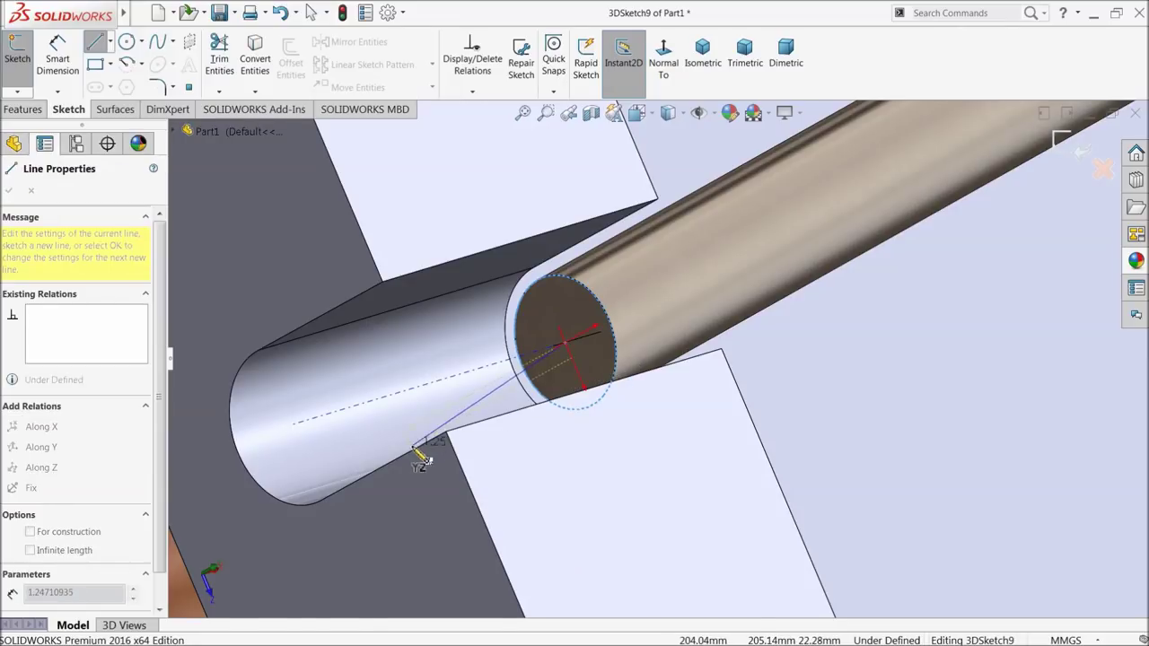
scroll(417, 458, "up", 5)
scroll(410, 462, "up", 3)
scroll(405, 456, "up", 3)
scroll(404, 454, "up", 3)
scroll(384, 461, "up", 1)
scroll(398, 488, "up", 2)
scroll(500, 500, "down", 1)
middle_click_drag(657, 522, 800, 607)
scroll(810, 595, "down", 5)
scroll(418, 388, "down", 3)
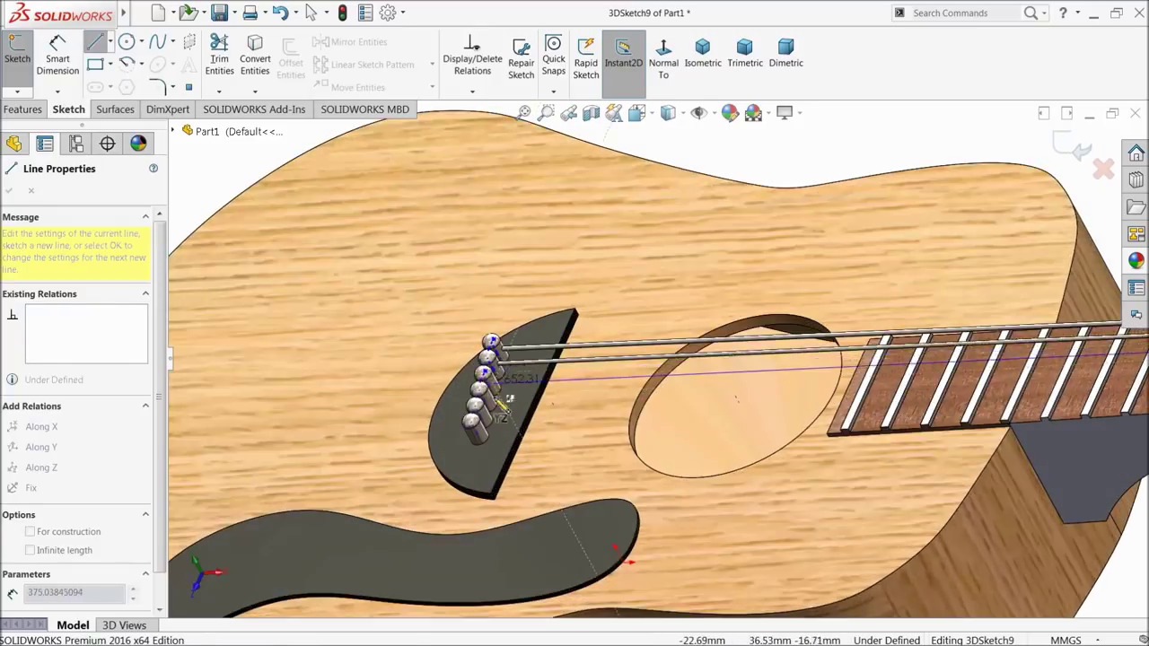
scroll(485, 390, "down", 3)
scroll(538, 400, "down", 3)
scroll(546, 384, "down", 2)
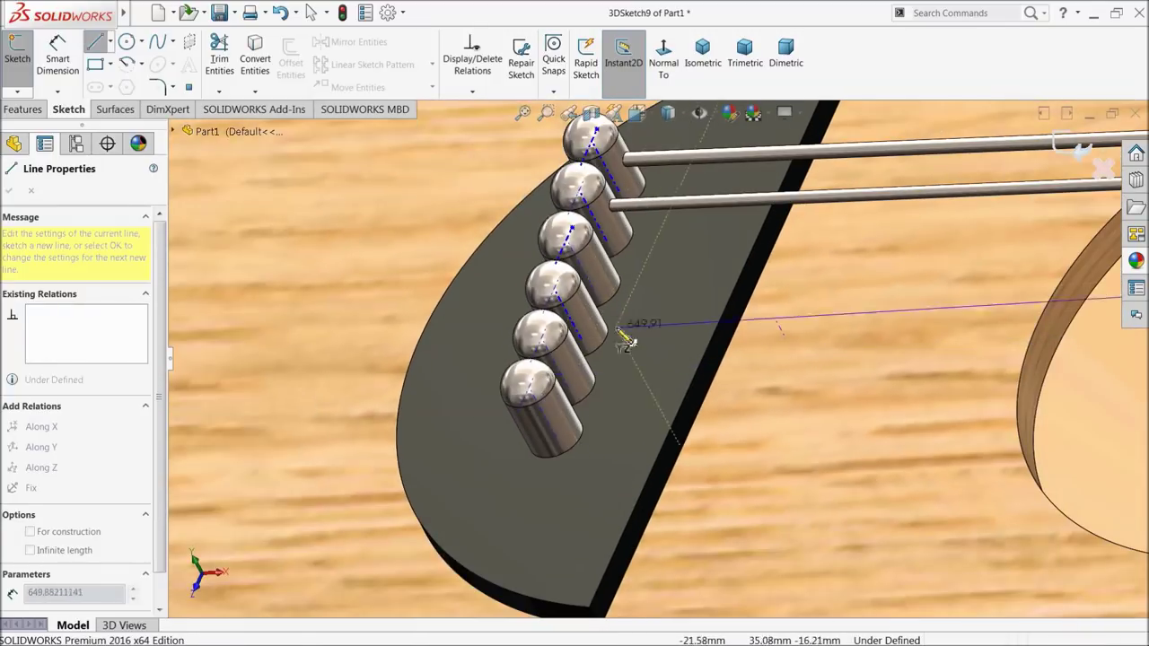
right_click(639, 309)
left_click(671, 305)
Step: Move the line's endpoint onto a bridge pin and close 3DSketch9
scroll(731, 385, "up", 2)
mouse_move(730, 385)
middle_mouse_down()
mouse_move(709, 285)
mouse_move(718, 259)
middle_mouse_up()
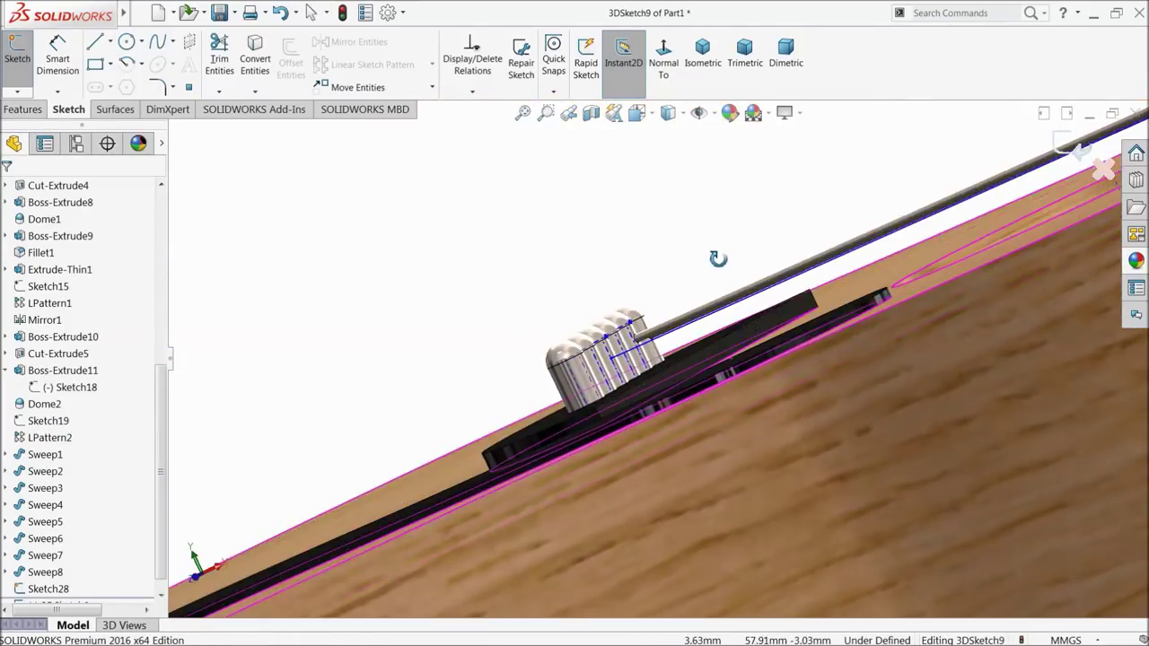
scroll(592, 359, "down", 1)
scroll(588, 364, "down", 3)
scroll(586, 368, "down", 2)
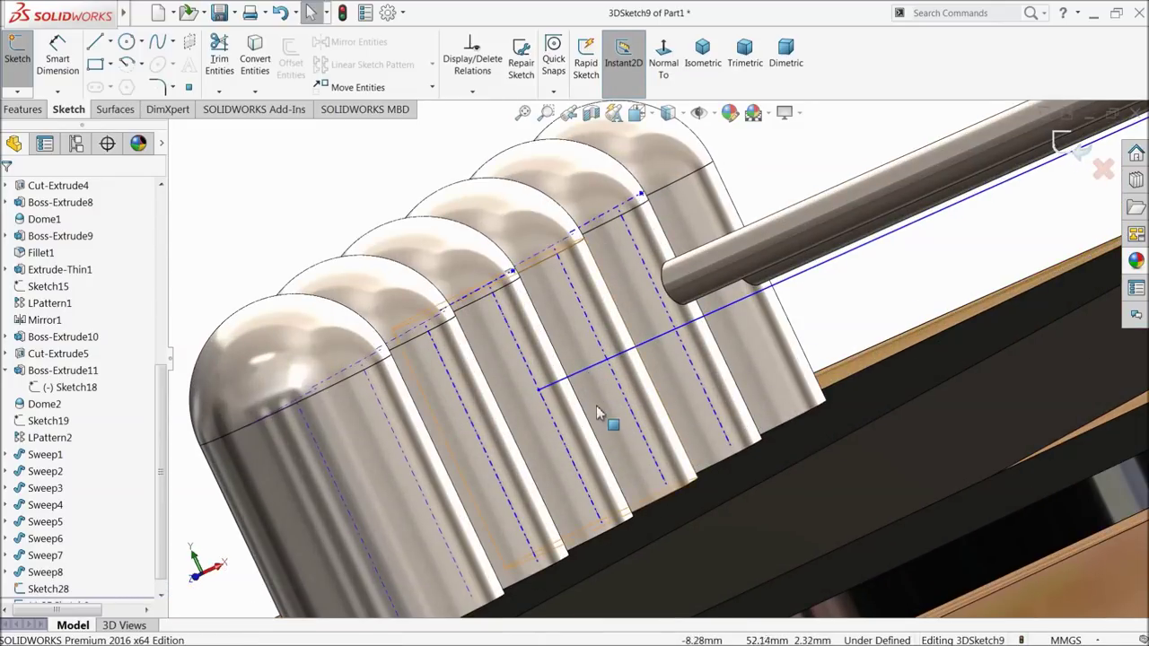
scroll(594, 398, "up", 3)
mouse_move(616, 441)
middle_mouse_down()
mouse_move(685, 385)
mouse_move(668, 440)
mouse_move(672, 384)
mouse_move(671, 421)
middle_mouse_up()
scroll(672, 411, "down", 3)
scroll(668, 440, "up", 2)
scroll(665, 410, "down", 2)
left_click_drag(532, 446, 529, 429)
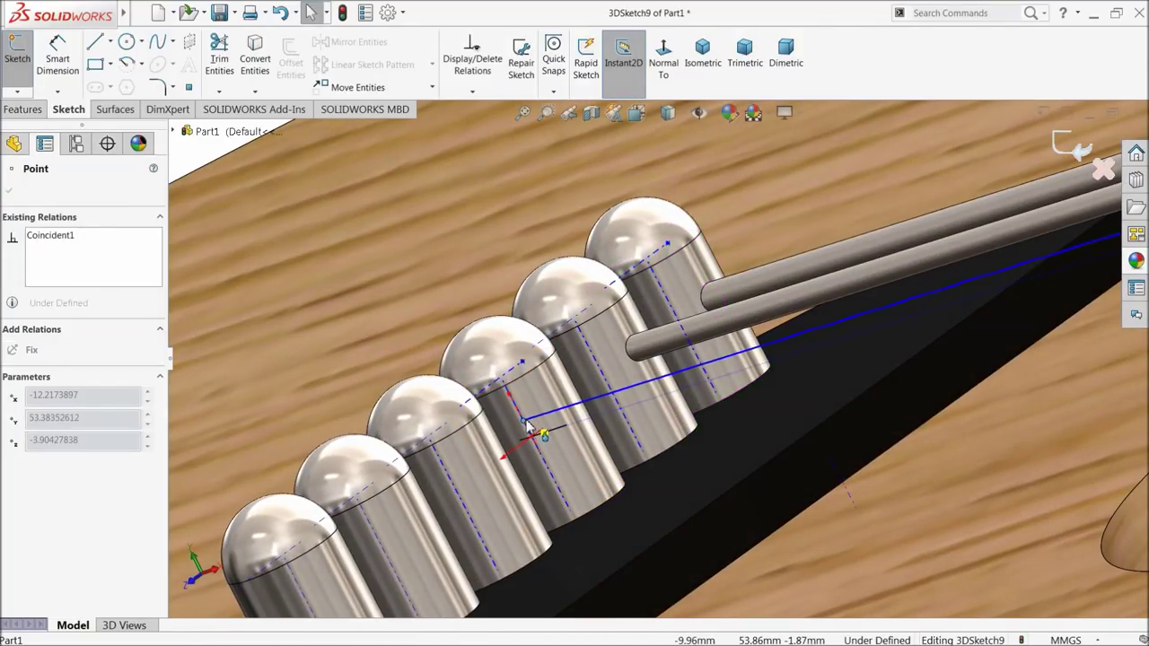
scroll(584, 461, "up", 1)
scroll(770, 437, "up", 2)
scroll(766, 418, "up", 2)
mouse_move(767, 418)
middle_mouse_down()
mouse_move(767, 386)
mouse_move(774, 403)
middle_mouse_up()
scroll(777, 427, "up", 2)
scroll(730, 435, "up", 2)
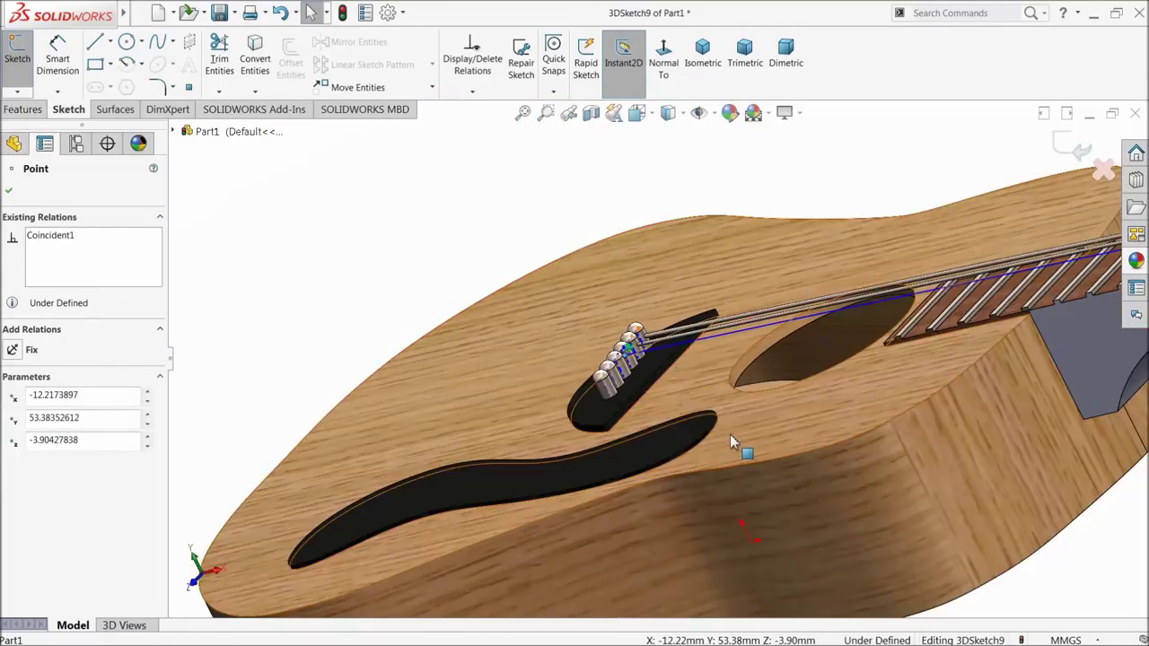
scroll(731, 437, "up", 2)
scroll(957, 305, "down", 2)
scroll(957, 310, "down", 2)
scroll(957, 309, "down", 1)
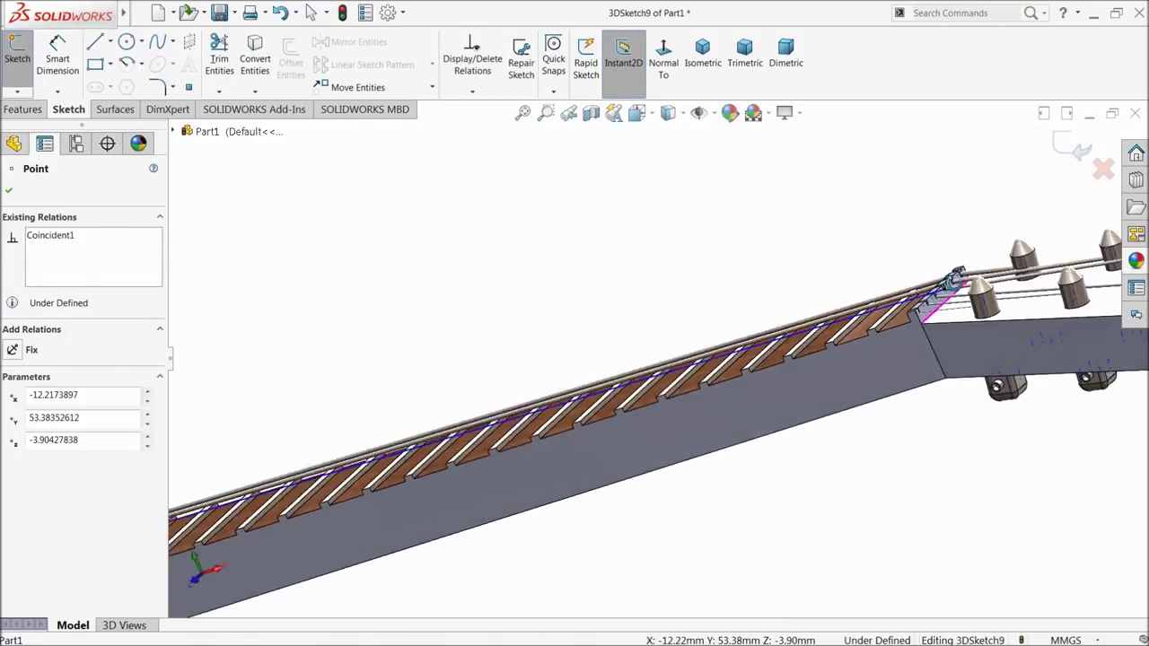
scroll(955, 260, "down", 2)
middle_click_drag(955, 254, 797, 310)
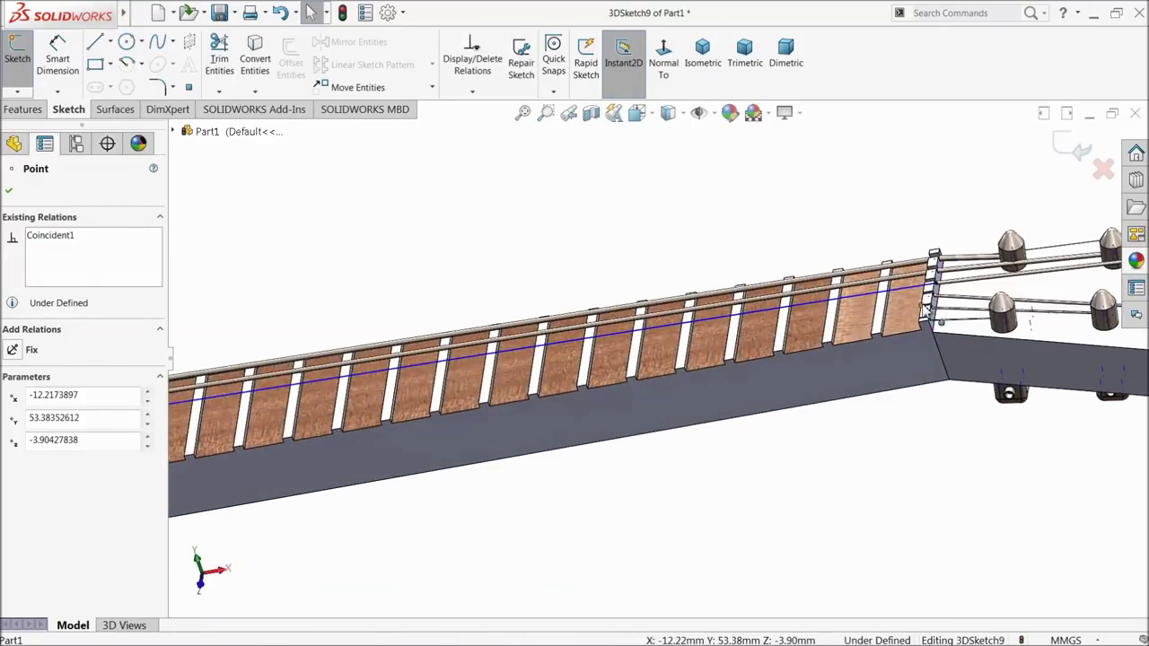
scroll(797, 309, "down", 3)
scroll(797, 310, "down", 2)
scroll(744, 299, "down", 2)
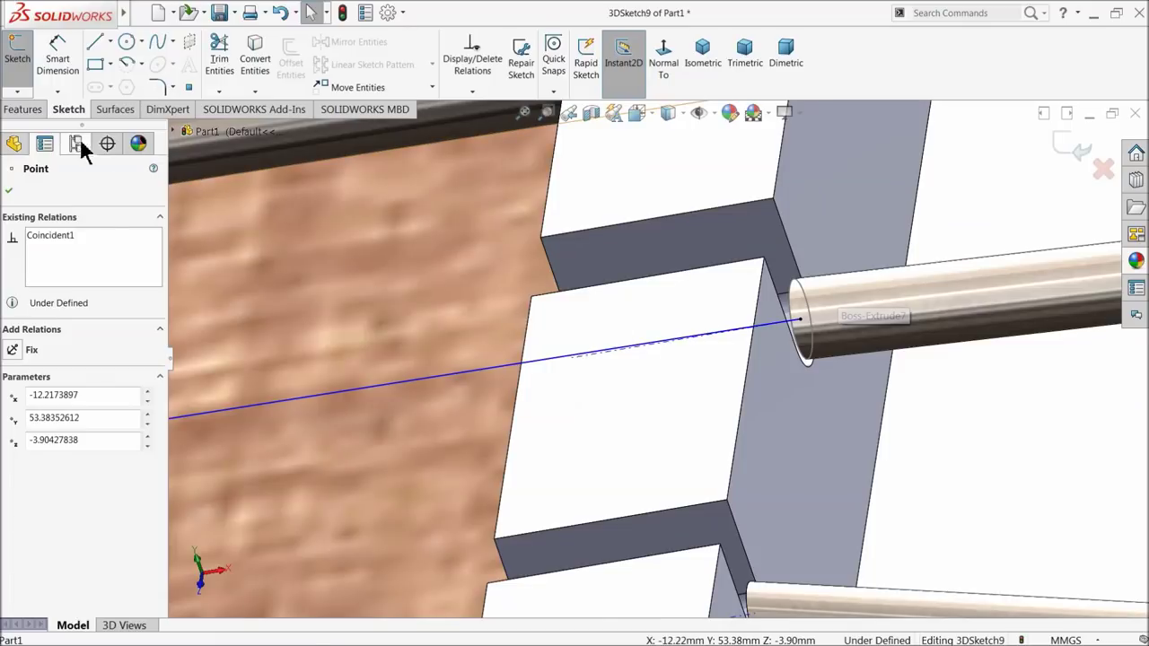
left_click(1082, 153)
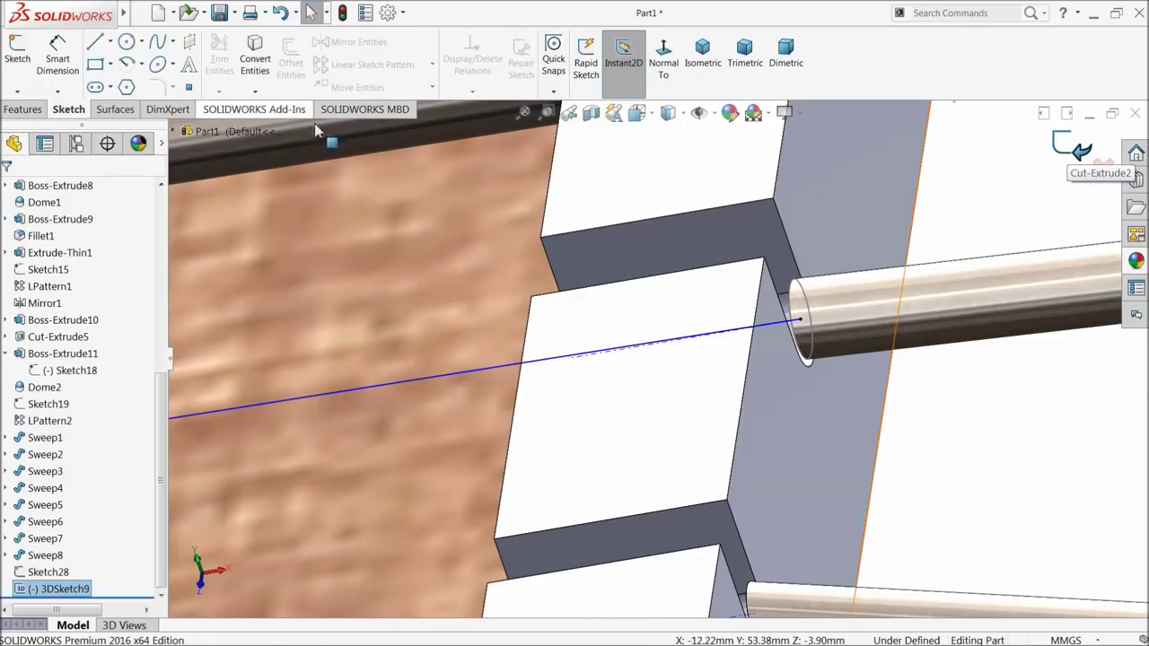
Step: Sweep the Sketch28 circle along 3DSketch9 to create the Sweep9 string
left_click(144, 53)
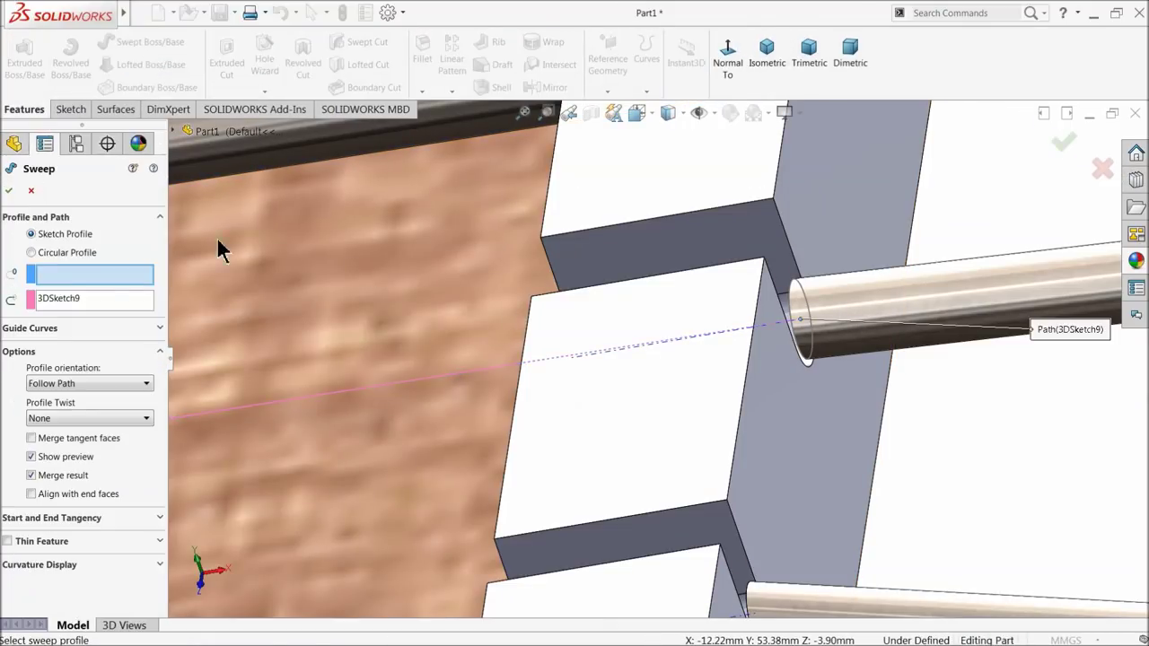
scroll(820, 380, "down", 2)
scroll(820, 380, "down", 2)
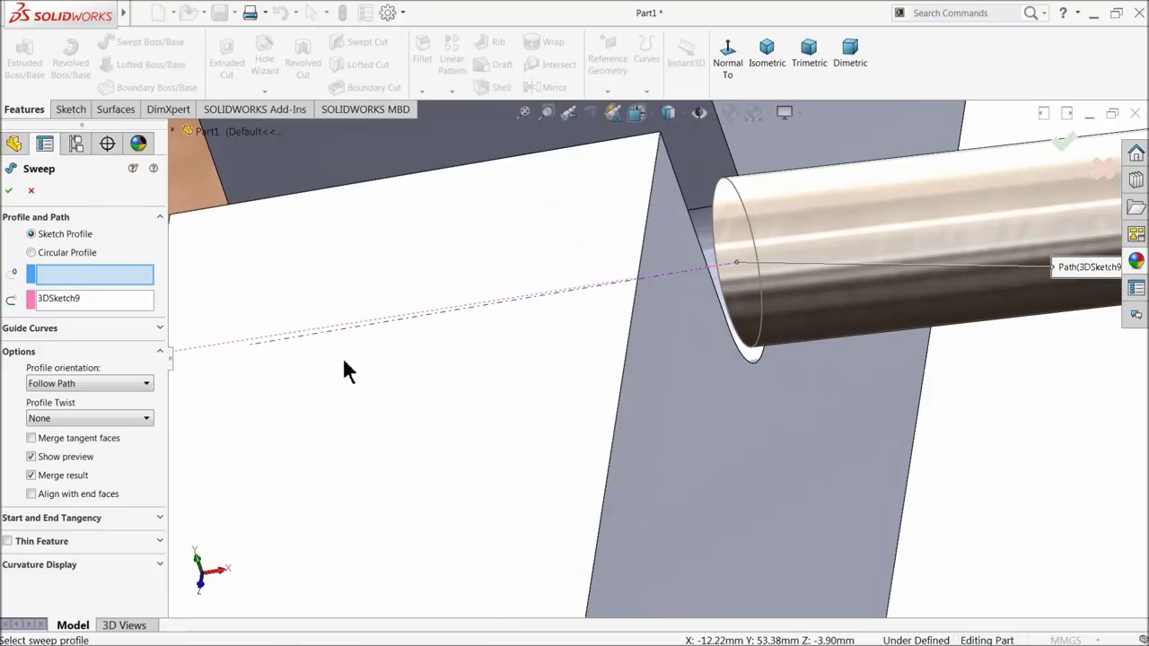
left_click(754, 351)
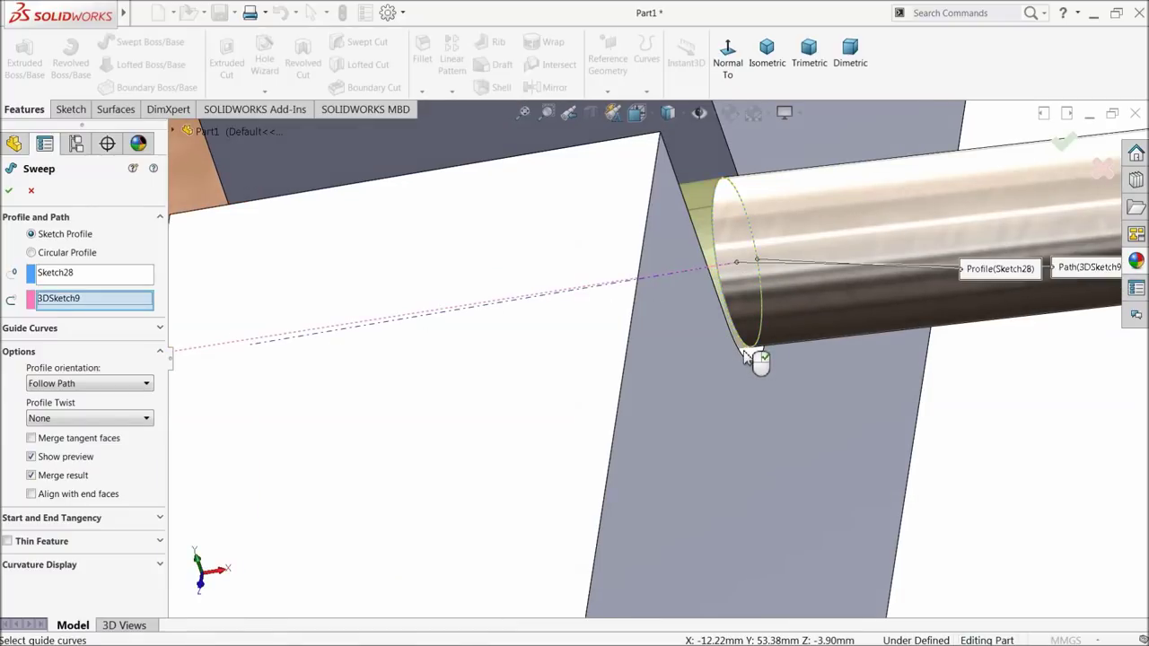
left_click(1066, 143)
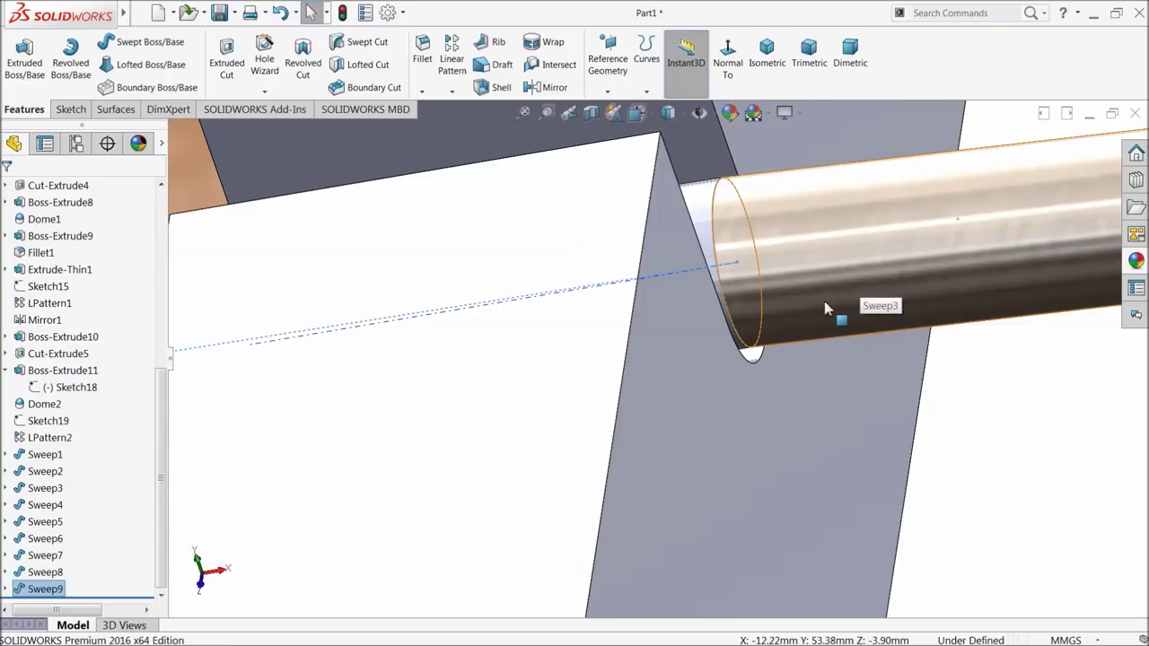
Step: Apply satin finish stainless steel to the new string and select another string's end face
left_click(1136, 260)
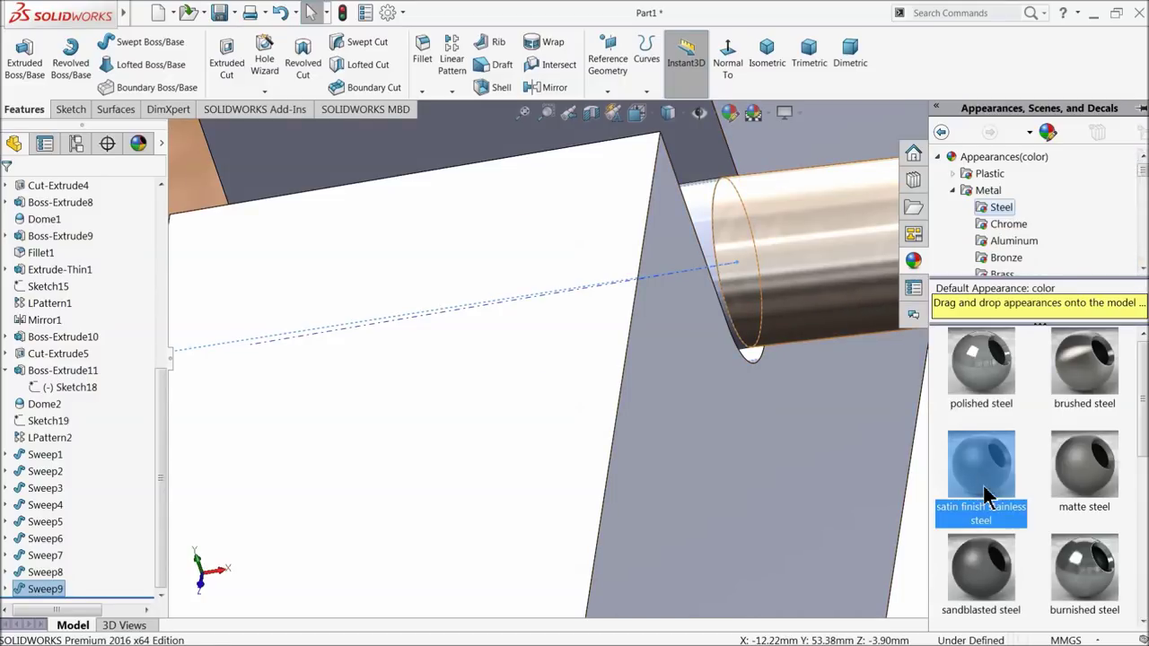
left_click_drag(985, 496, 639, 408)
scroll(661, 413, "up", 6)
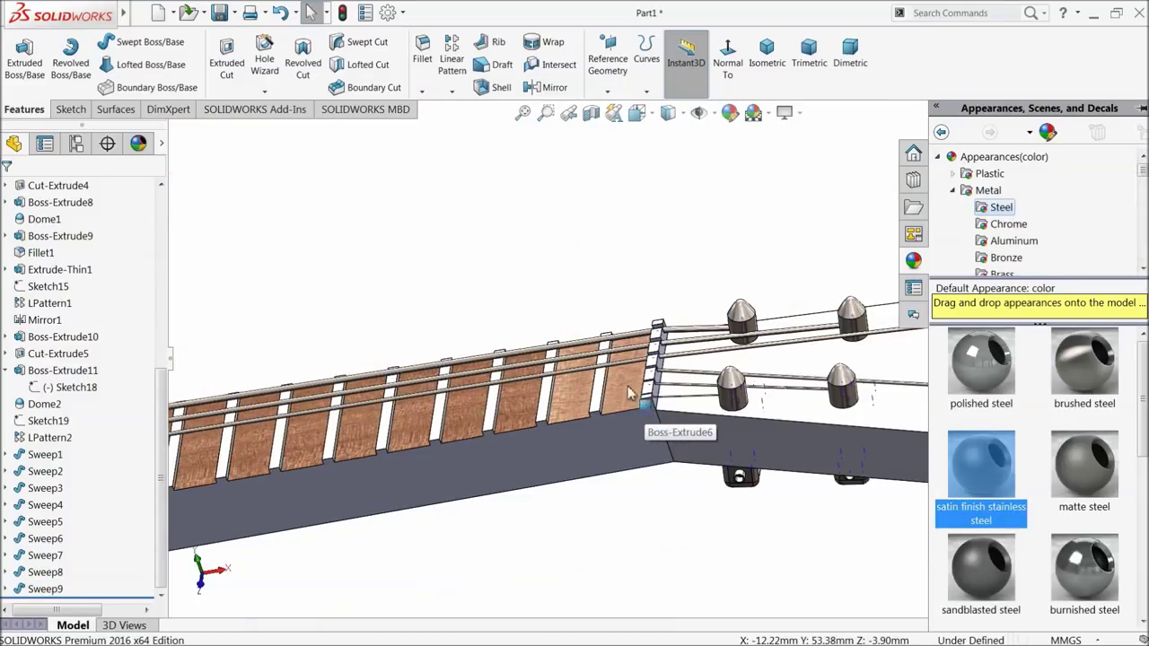
left_click_drag(453, 443, 658, 381)
scroll(658, 381, "down", 2)
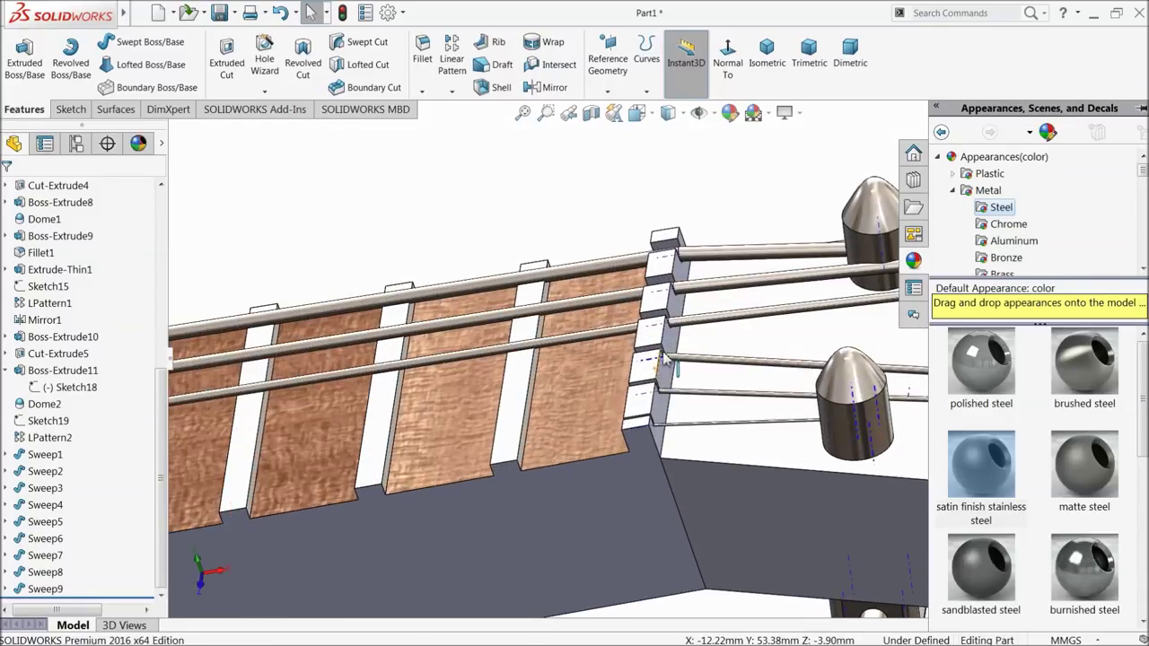
scroll(659, 377, "down", 1)
scroll(662, 386, "down", 1)
scroll(661, 394, "down", 1)
middle_click_drag(661, 399, 600, 338)
scroll(601, 339, "down", 1)
left_click(601, 341)
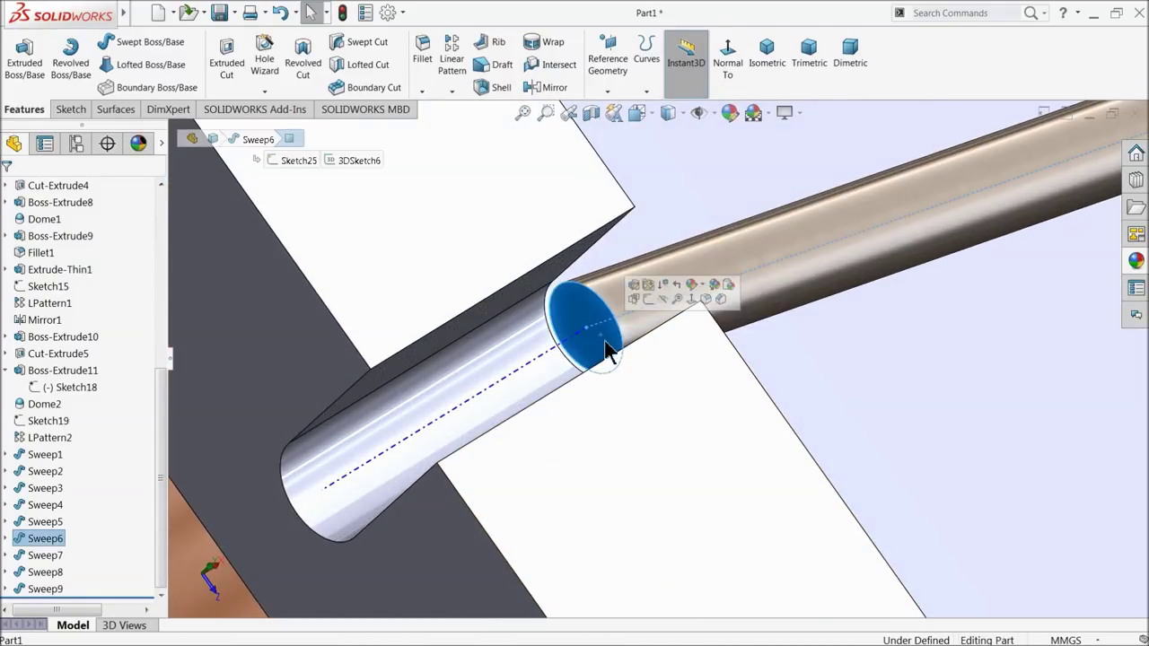
Step: Create Sketch29 on the selected end face by converting its edge into a circle
left_click(648, 300)
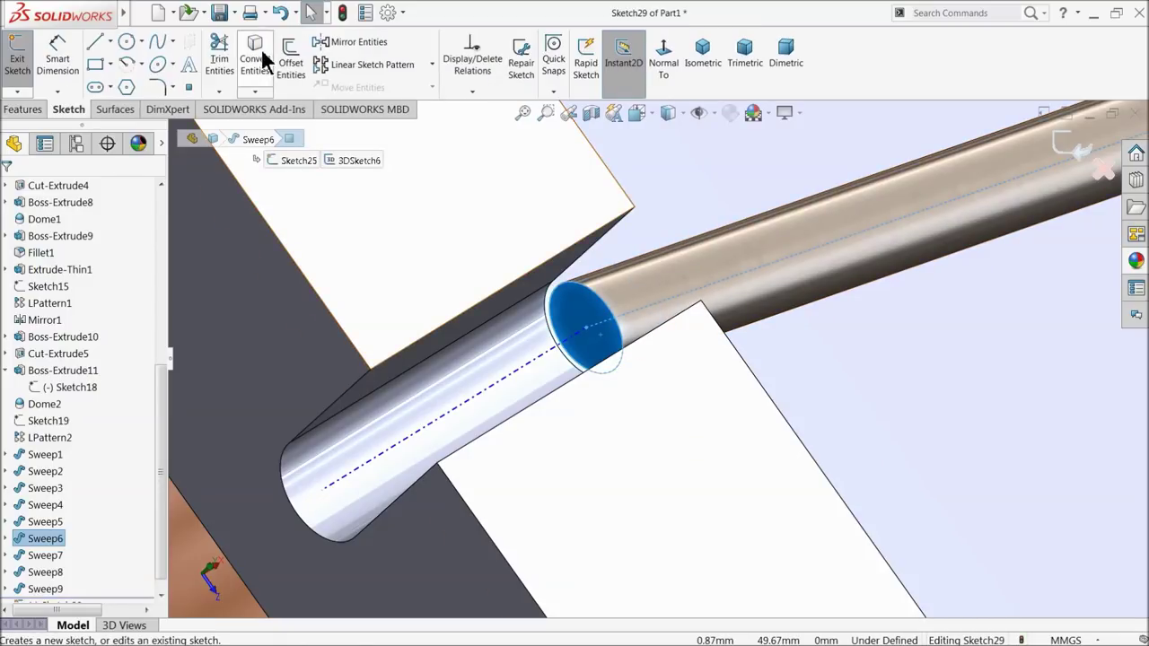
left_click(260, 53)
left_click(1080, 151)
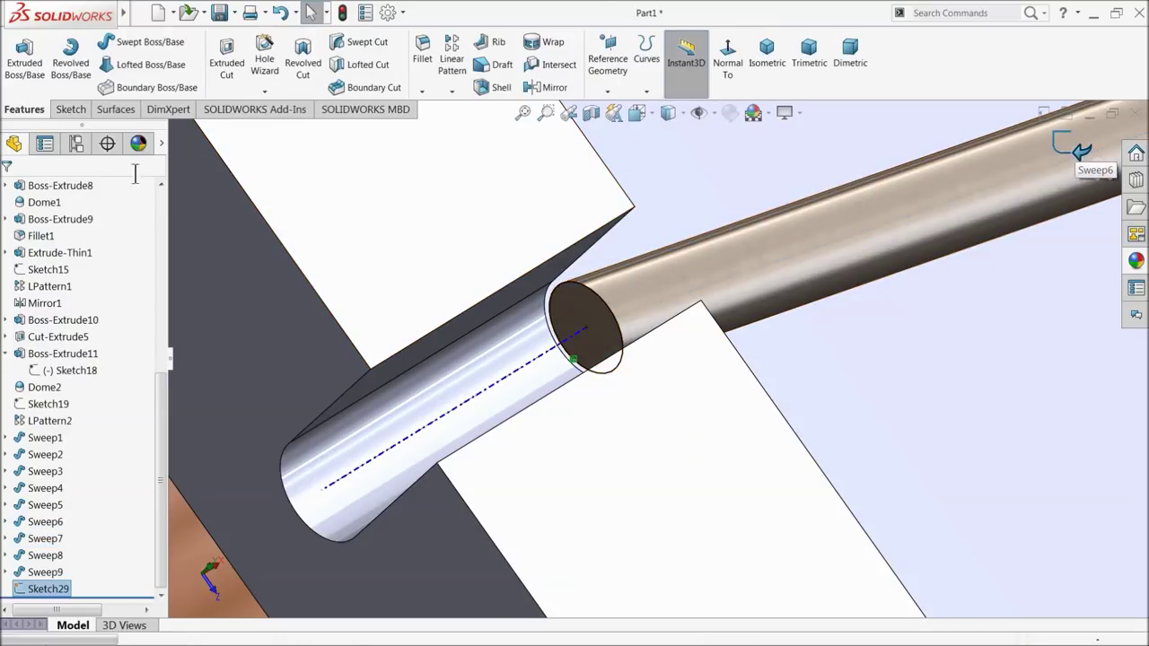
left_click(71, 110)
left_click(17, 91)
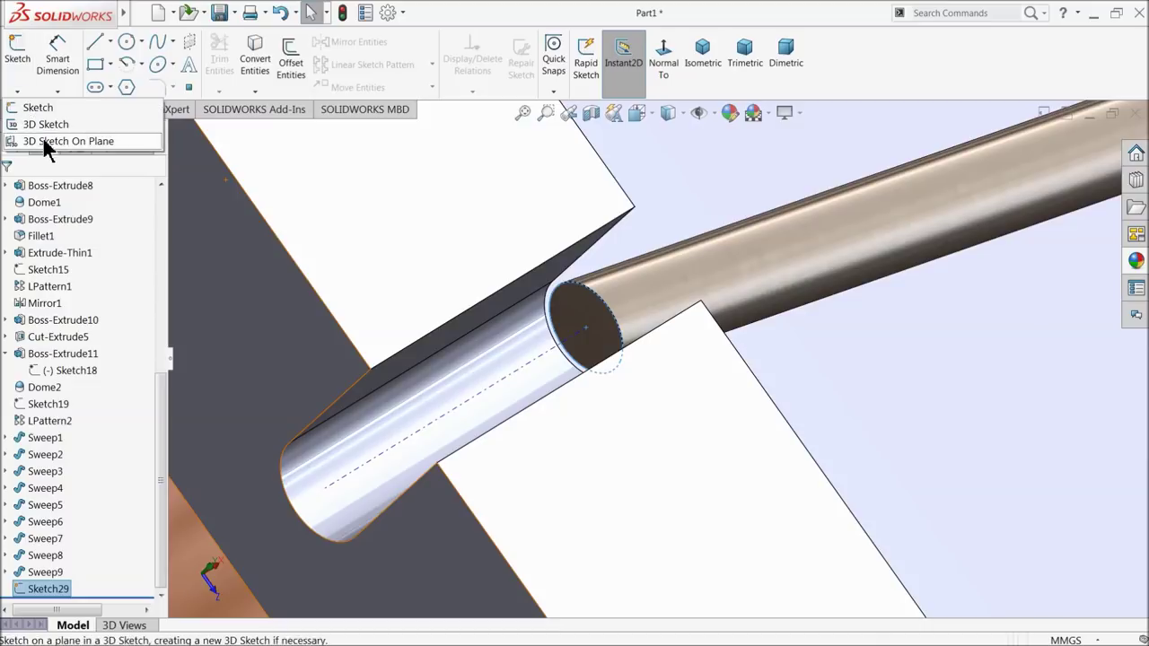
Step: In a new 3D sketch, draw a line from the circle centre to a bridge pin
left_click(52, 126)
left_click(95, 43)
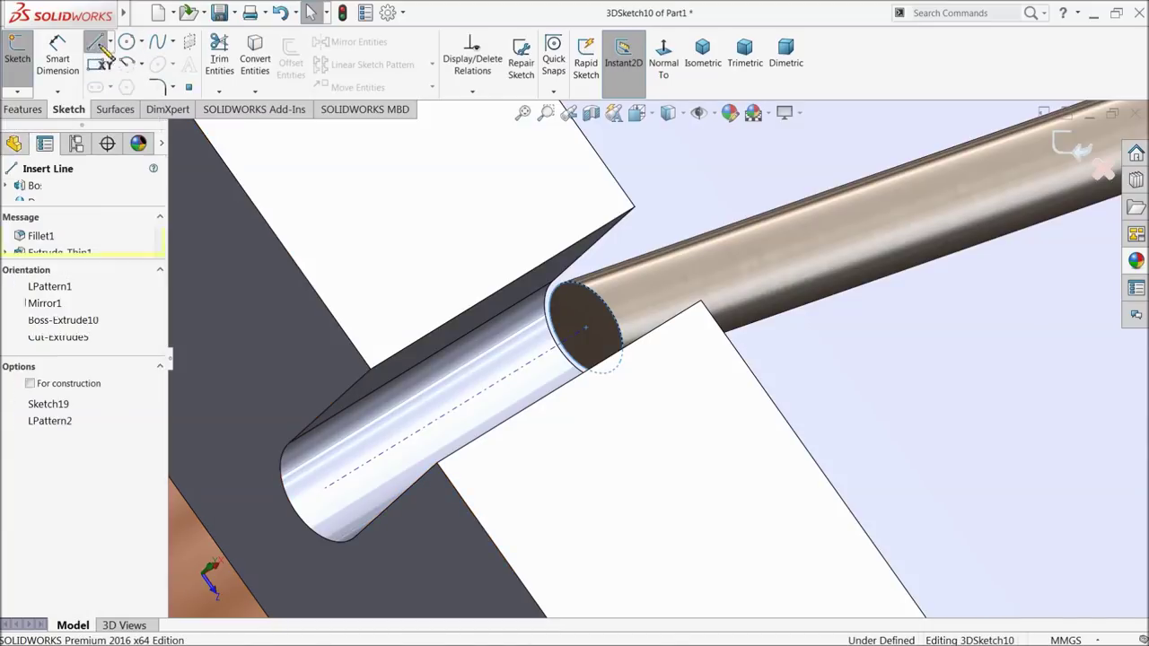
left_click(594, 339)
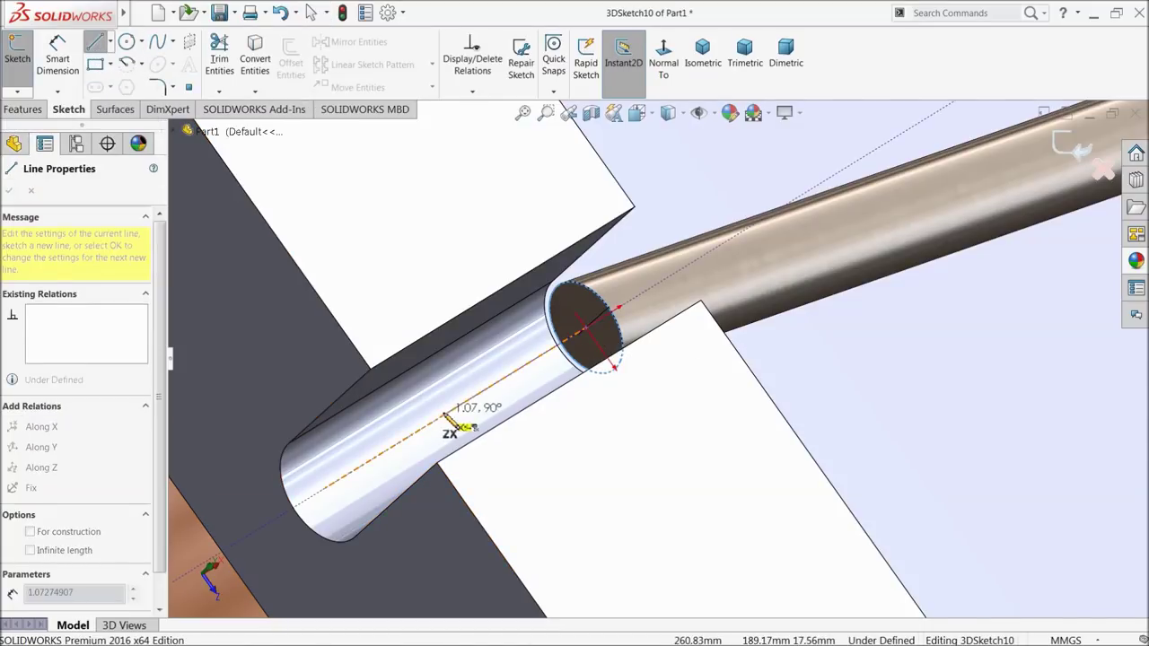
scroll(449, 420, "up", 4)
scroll(449, 422, "up", 3)
scroll(451, 422, "up", 3)
scroll(449, 422, "up", 4)
scroll(449, 422, "up", 3)
scroll(523, 392, "down", 2)
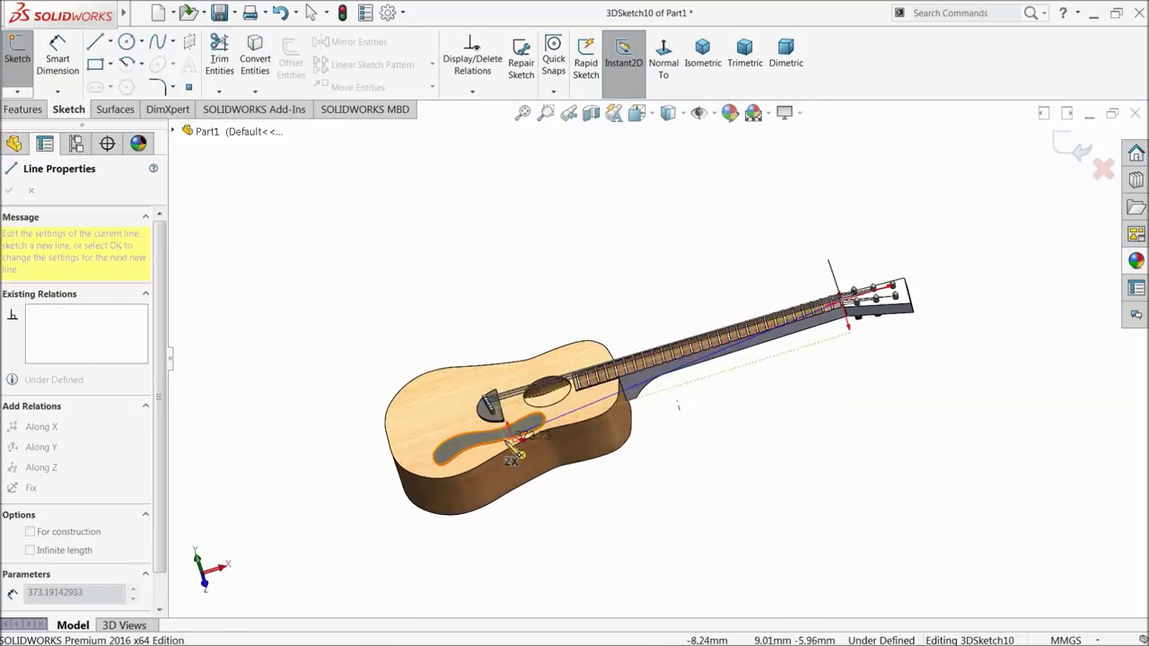
scroll(526, 386, "down", 3)
scroll(530, 375, "down", 3)
scroll(534, 364, "down", 2)
scroll(536, 368, "down", 2)
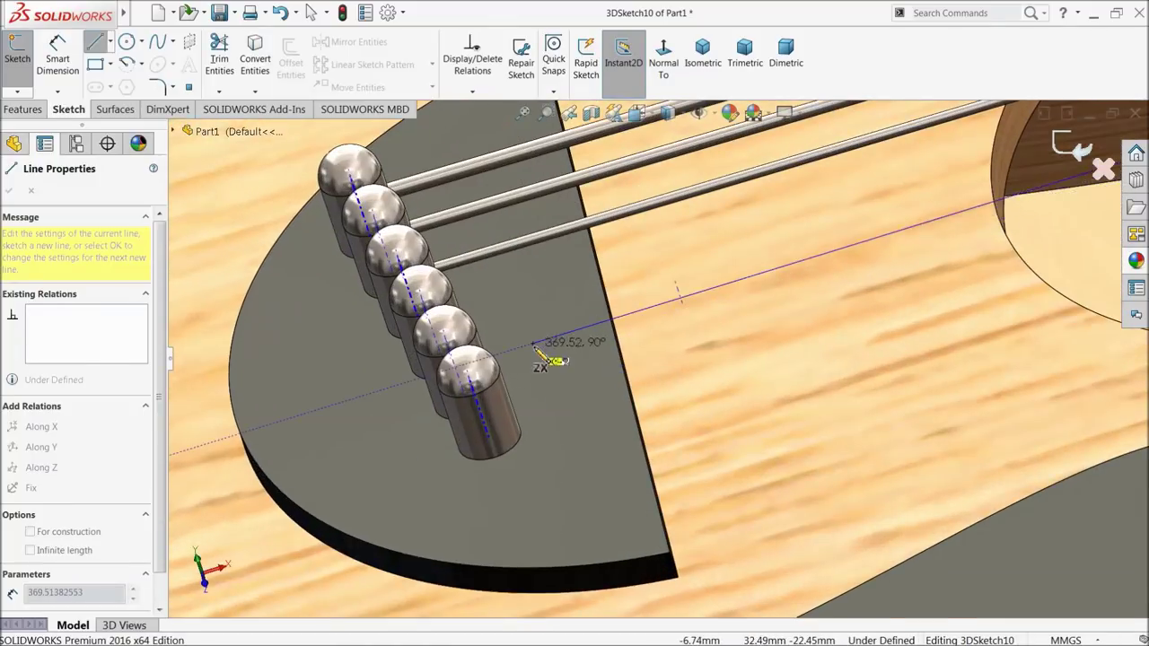
scroll(544, 359, "down", 2)
scroll(551, 348, "down", 2)
scroll(553, 349, "down", 2)
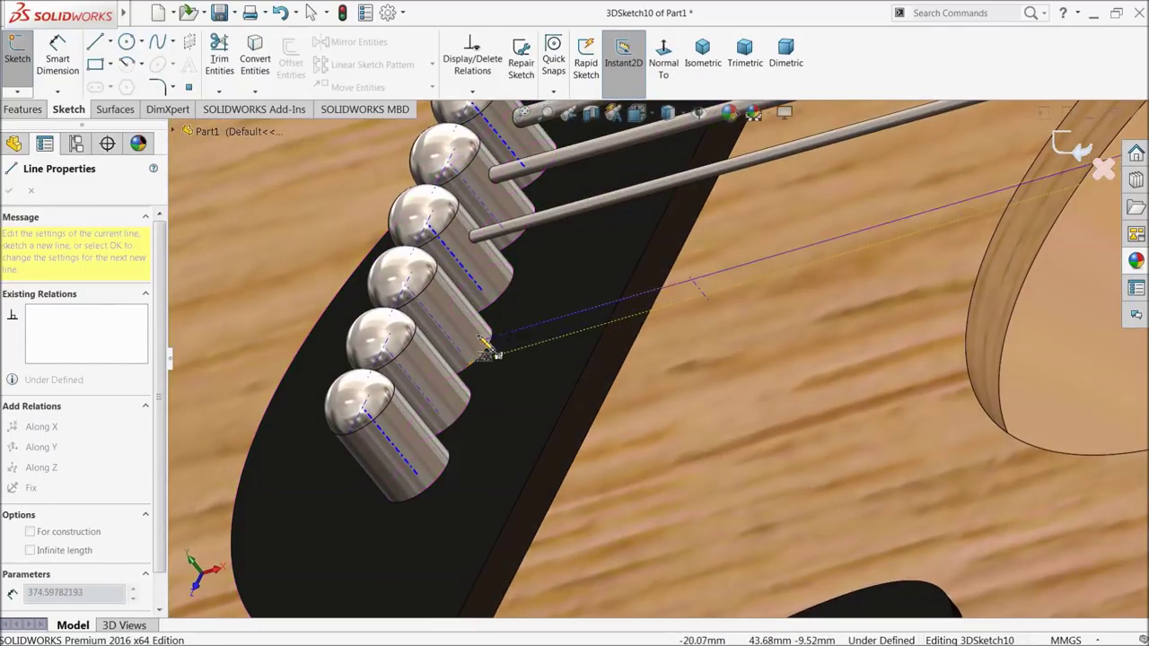
left_click(430, 313)
right_click(499, 314)
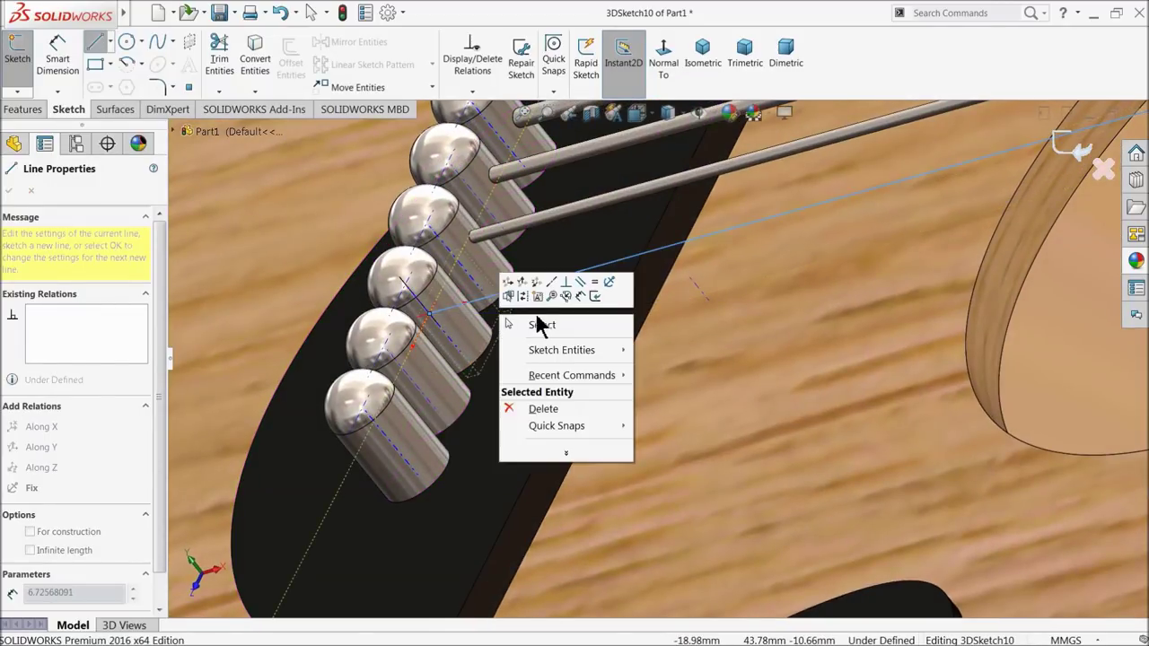
left_click(542, 325)
Step: Drag the line's end onto the bridge pin and close 3DSketch10
mouse_move(547, 341)
middle_mouse_down()
mouse_move(536, 287)
mouse_move(485, 332)
middle_mouse_up()
scroll(476, 342, "down", 3)
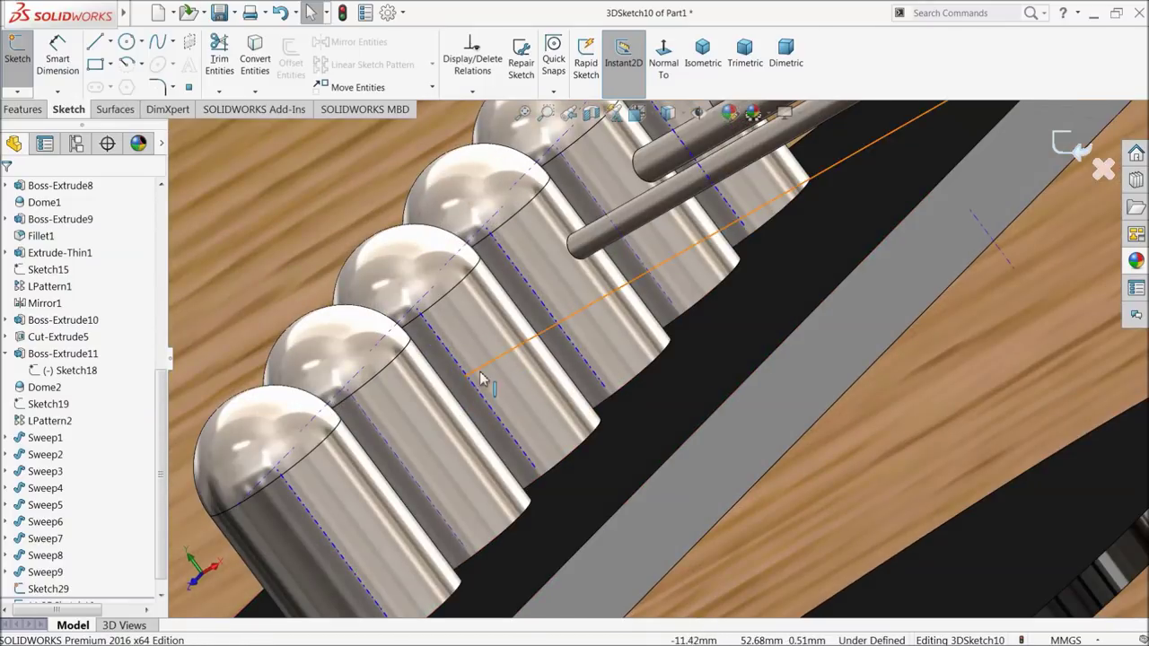
left_click_drag(467, 378, 455, 362)
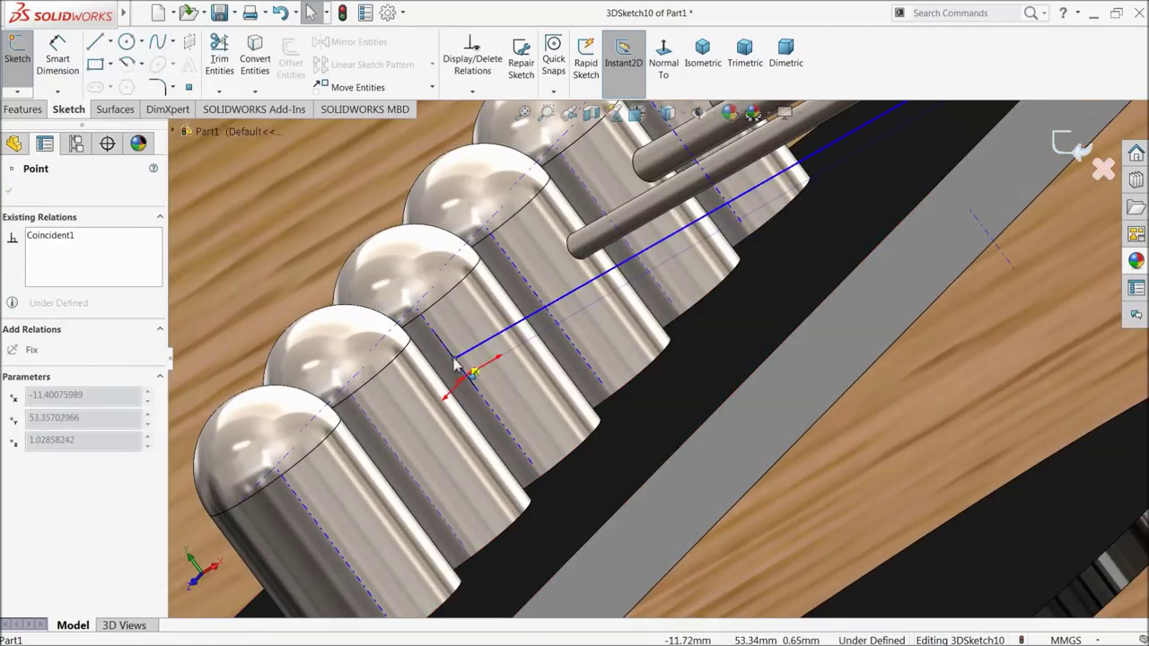
scroll(471, 367, "up", 5)
mouse_move(471, 367)
middle_mouse_down()
mouse_move(726, 309)
mouse_move(741, 387)
middle_mouse_up()
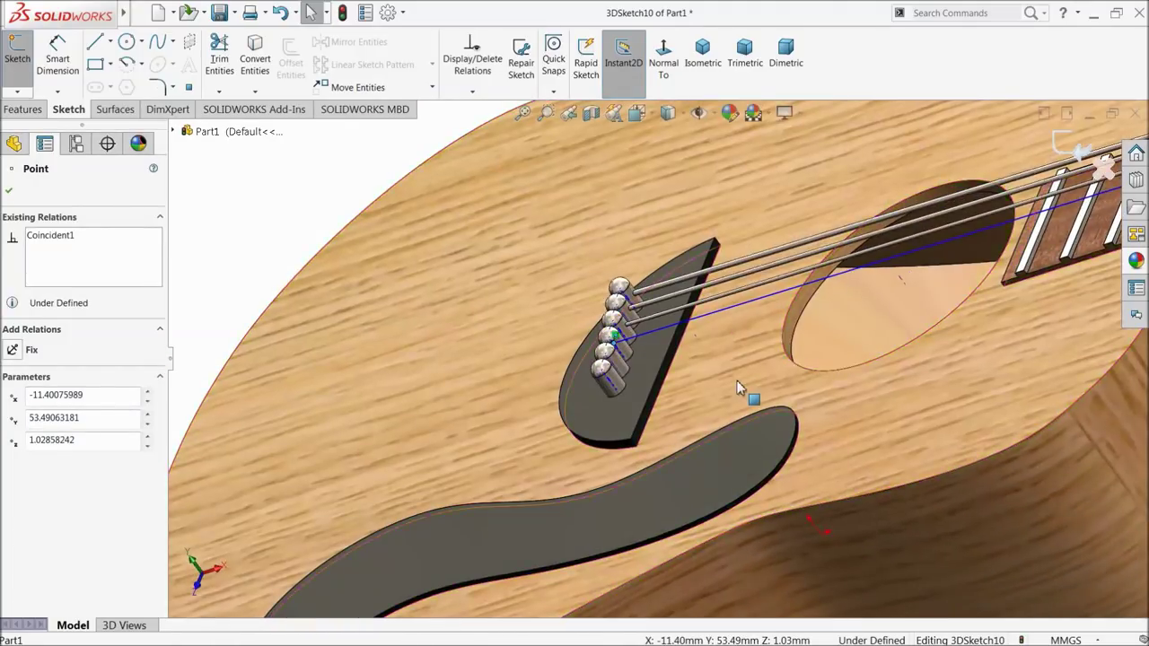
scroll(738, 387, "up", 5)
scroll(898, 287, "down", 3)
scroll(769, 319, "down", 3)
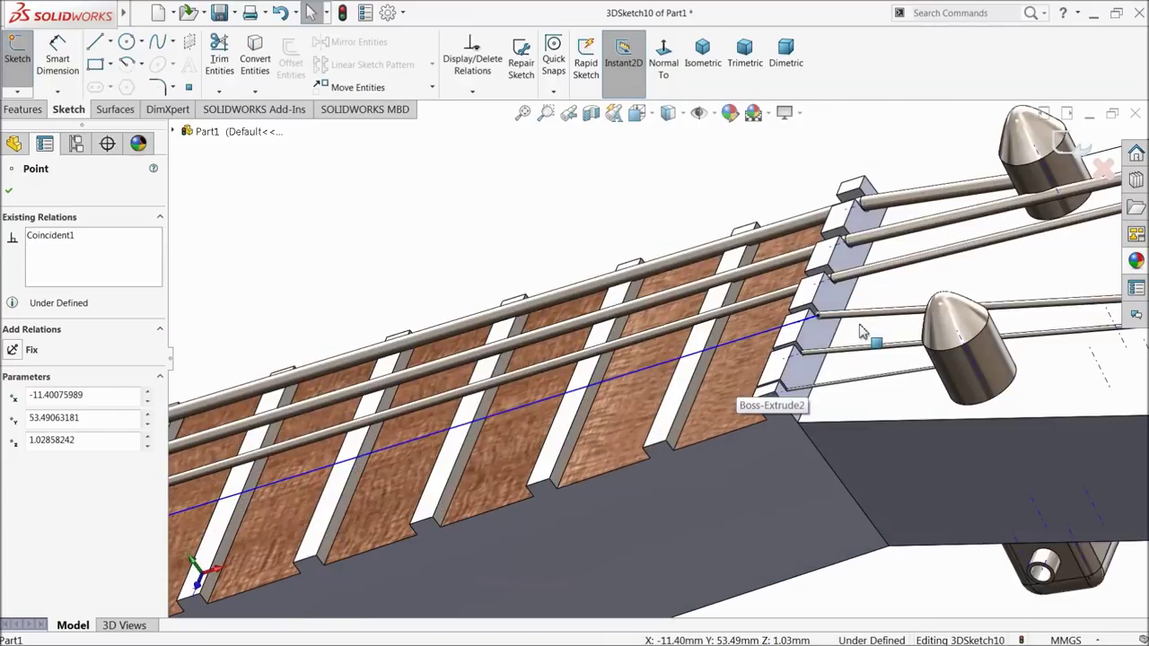
scroll(769, 319, "down", 2)
left_click(1075, 158)
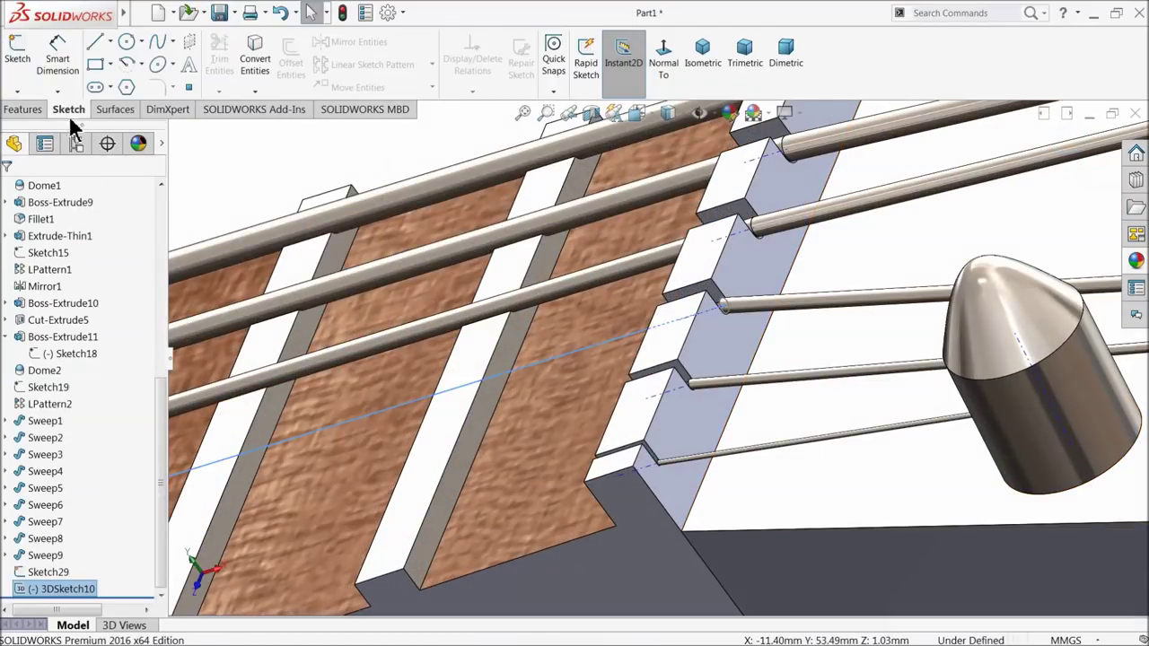
Step: Sweep the Sketch29 circle along 3DSketch10 to create the Sweep10 string
left_click(144, 52)
scroll(820, 364, "down", 3)
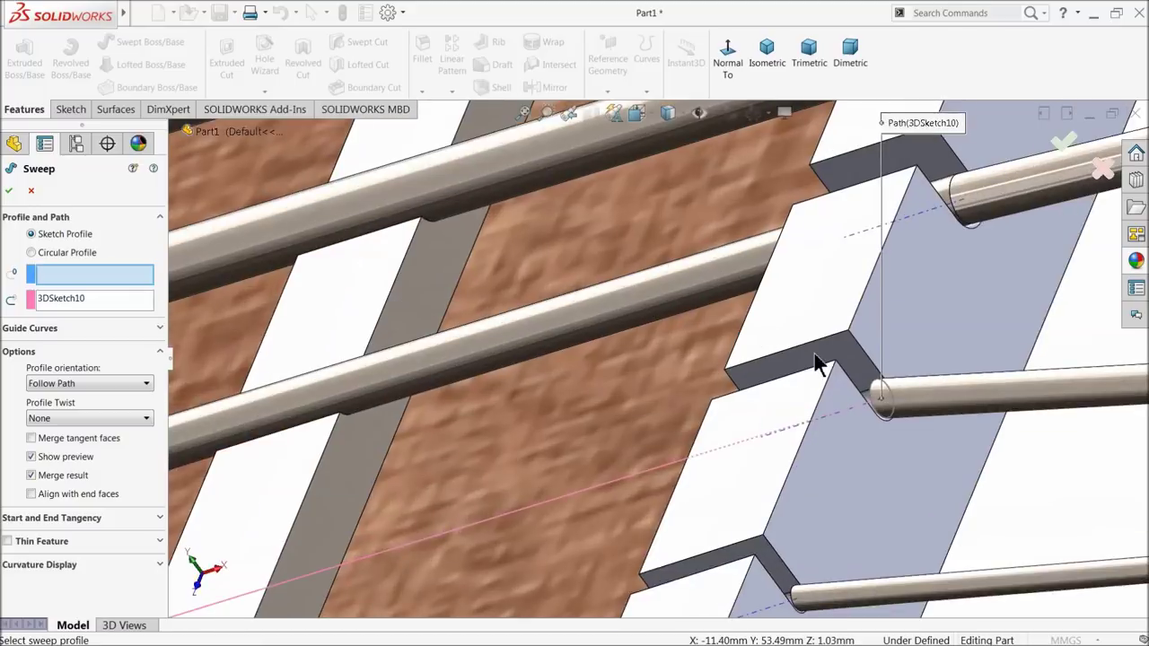
scroll(902, 465, "down", 2)
left_click(905, 466)
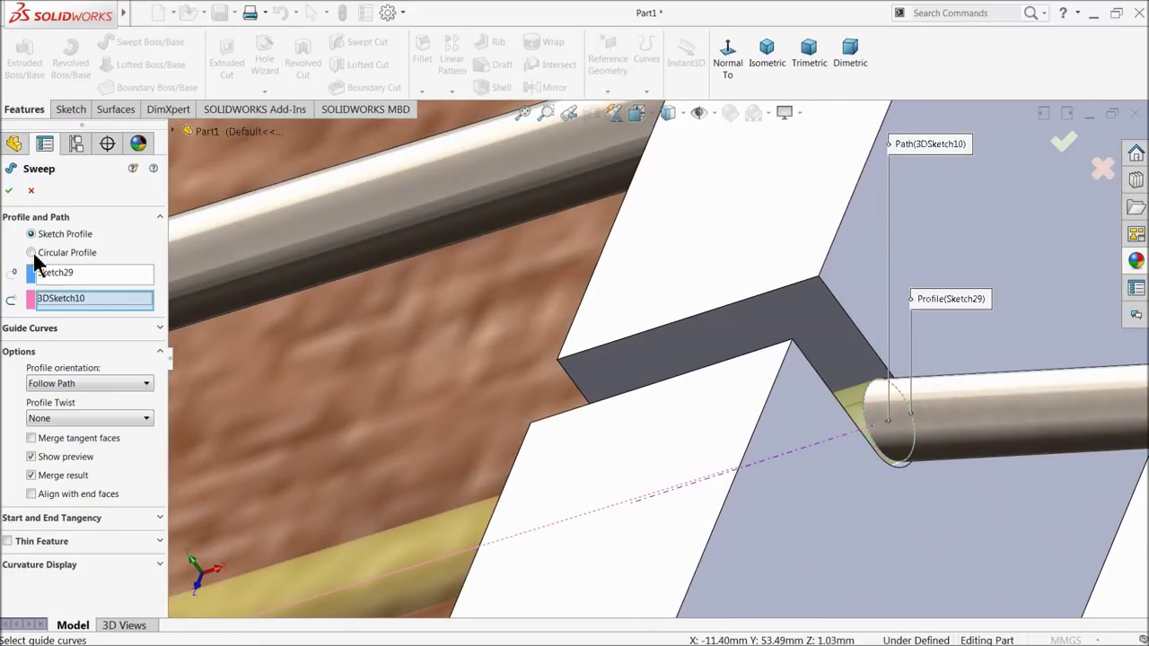
key("Return")
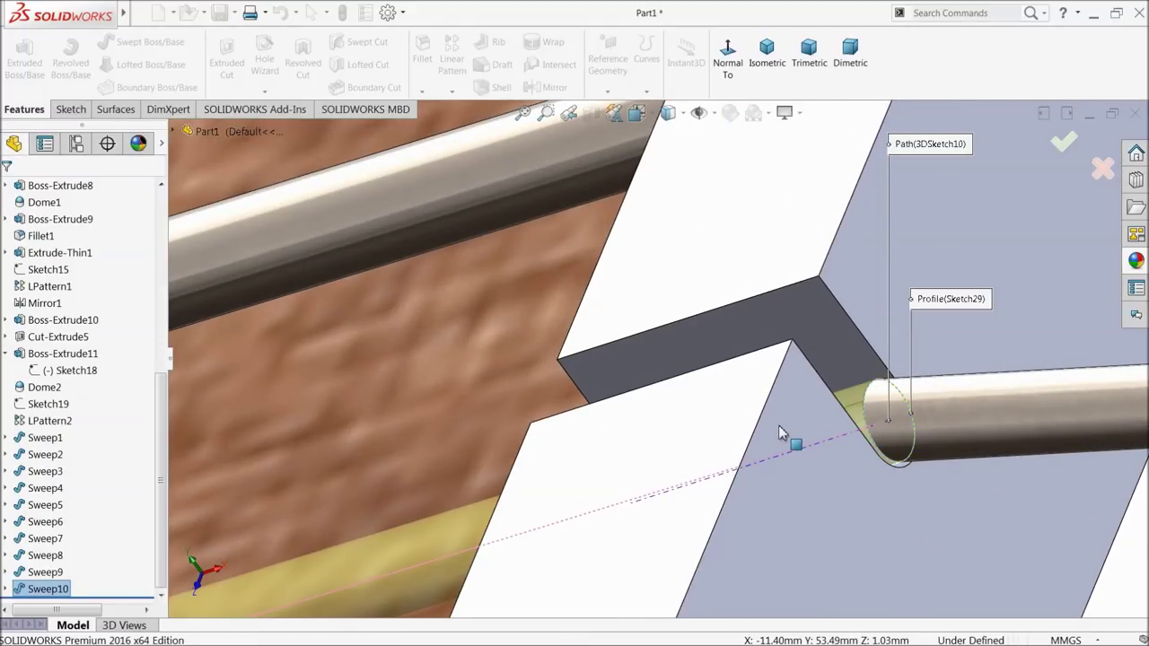
Step: Apply satin finish stainless steel to Sweep10 and select the next rod's end face
scroll(781, 433, "up", 3)
left_click(1136, 260)
left_click_drag(998, 456, 790, 465)
left_click_drag(905, 485, 903, 485)
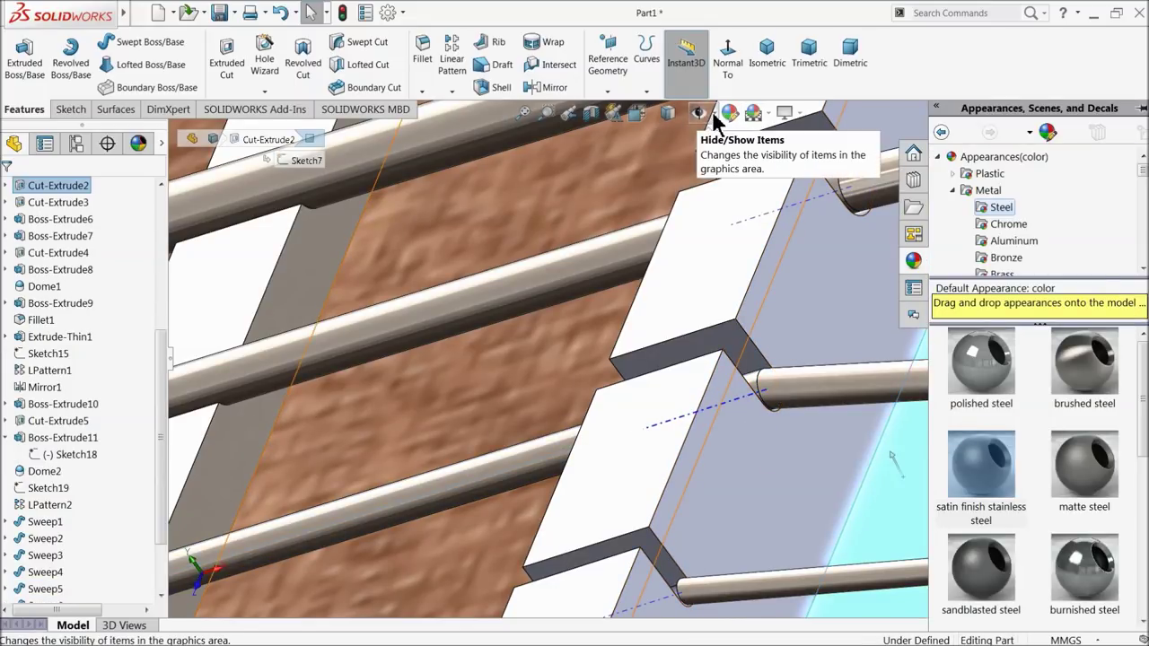
middle_click_drag(898, 475, 839, 467)
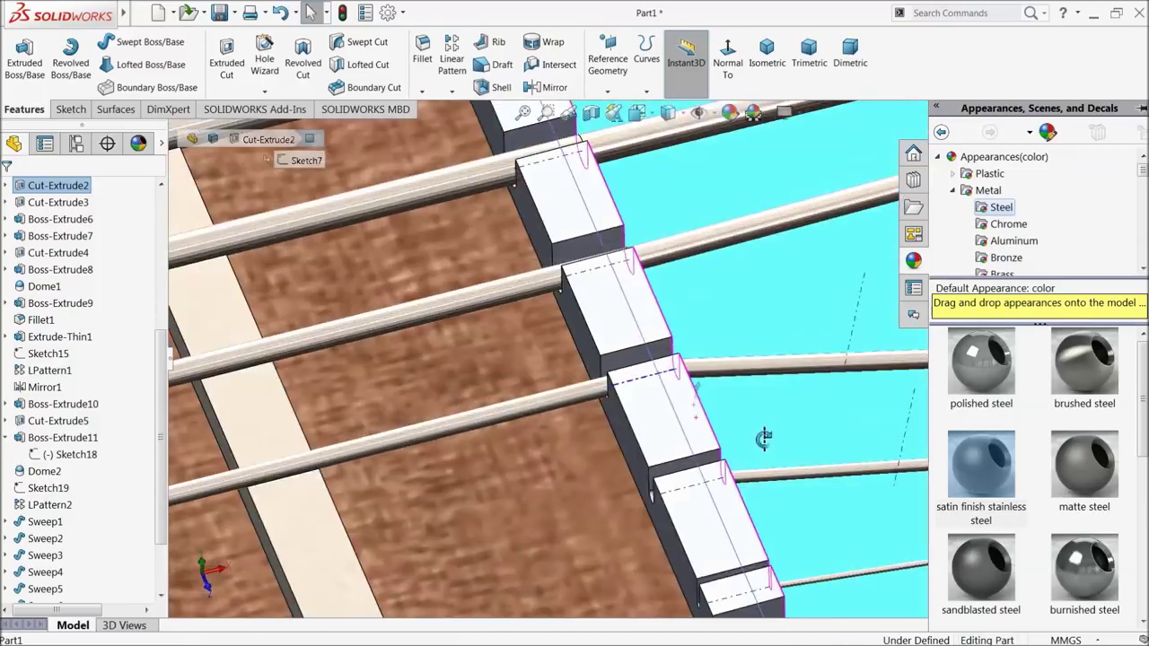
scroll(808, 462, "down", 3)
scroll(684, 425, "down", 3)
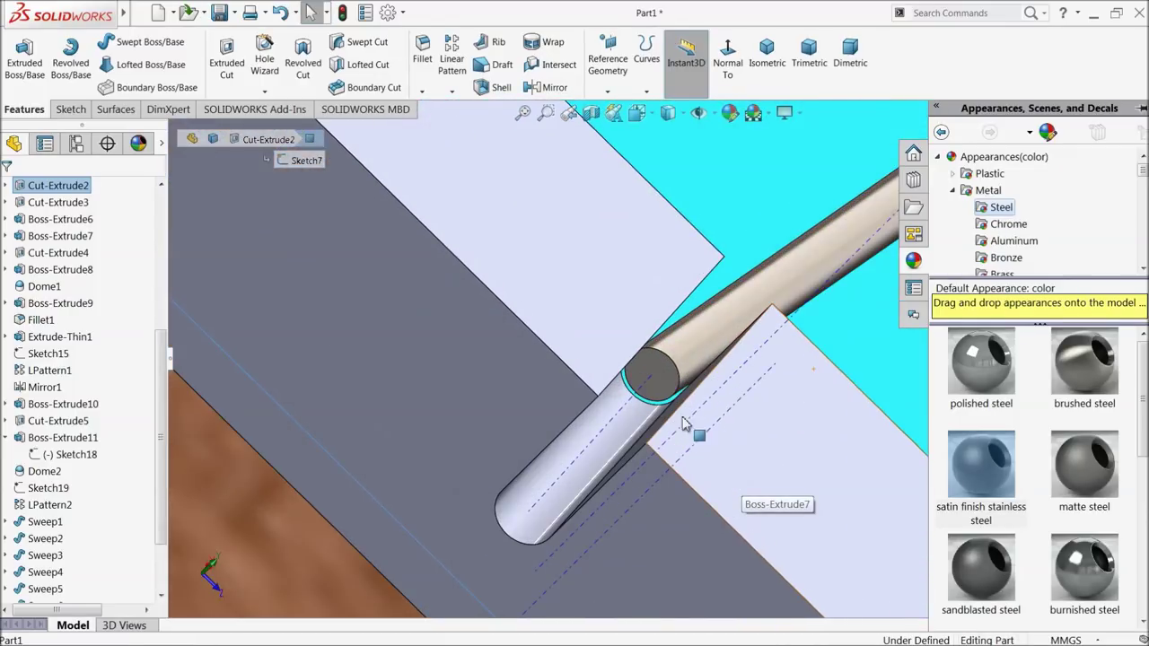
left_click(669, 392)
Step: Sketch a circle on the rod end face by converting its edge with Convert Entities
left_click(718, 351)
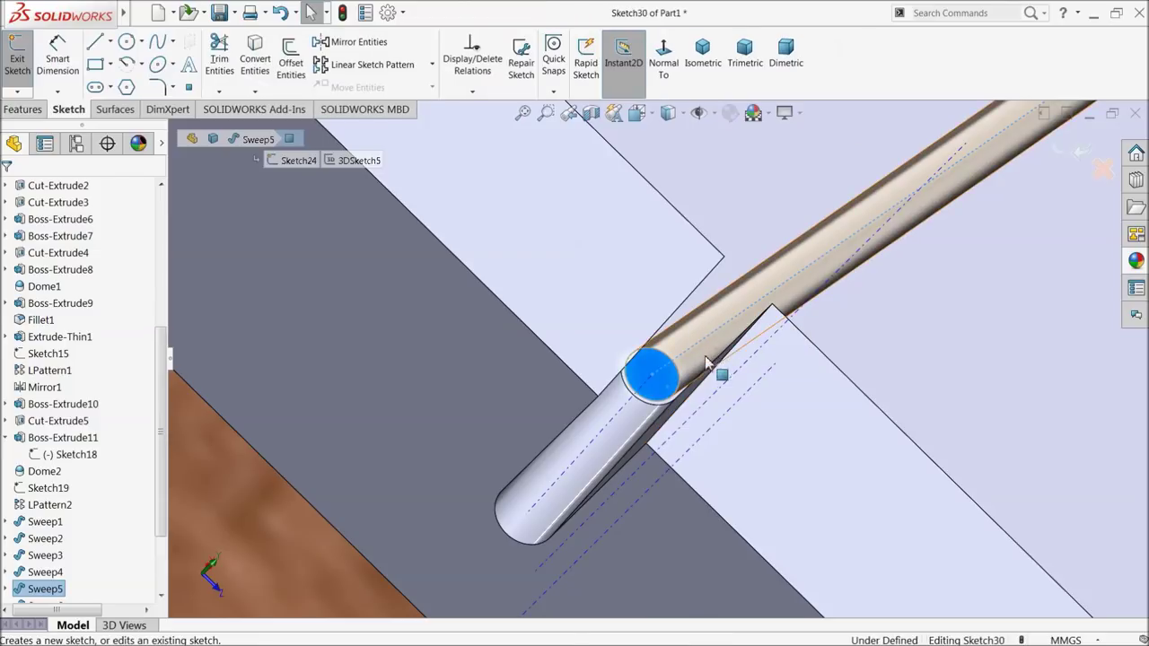
left_click(259, 79)
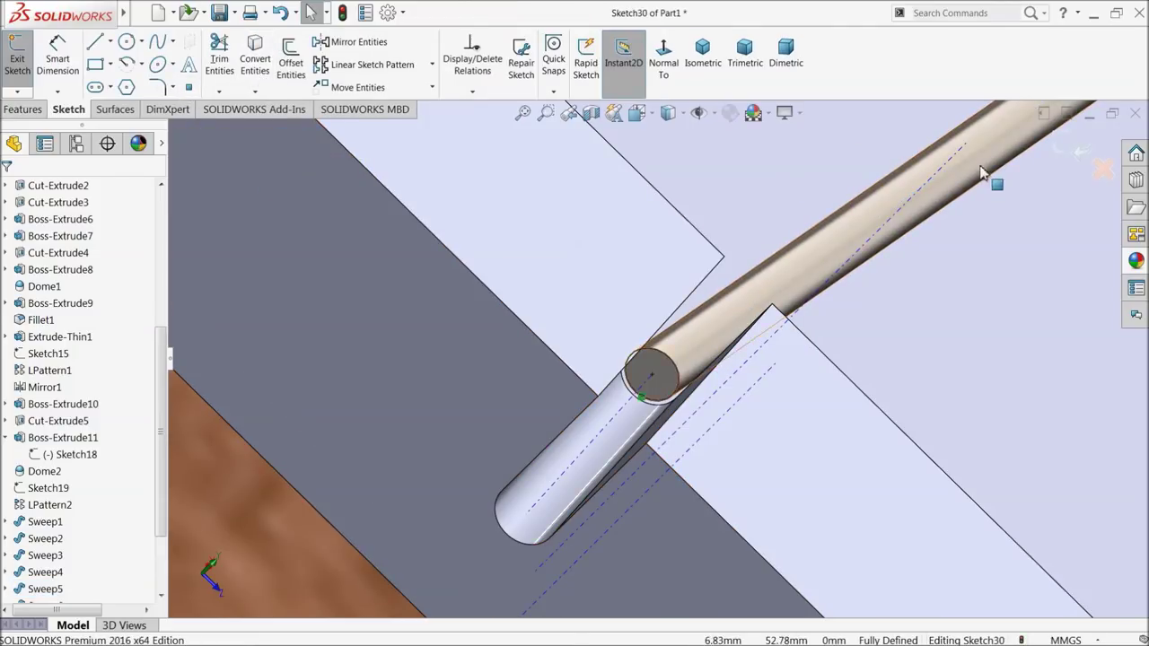
left_click(1081, 153)
Step: Start a 3D sketch and draw a line from the rod-end centre toward the next bridge pin
left_click(74, 115)
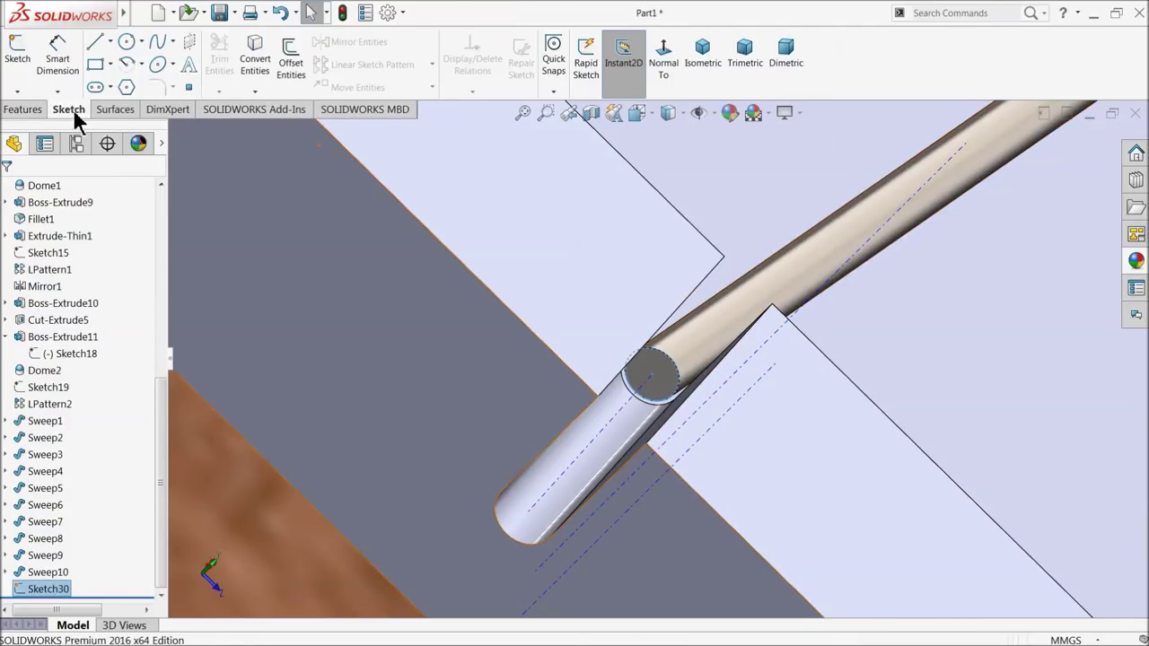
left_click(18, 92)
left_click(41, 122)
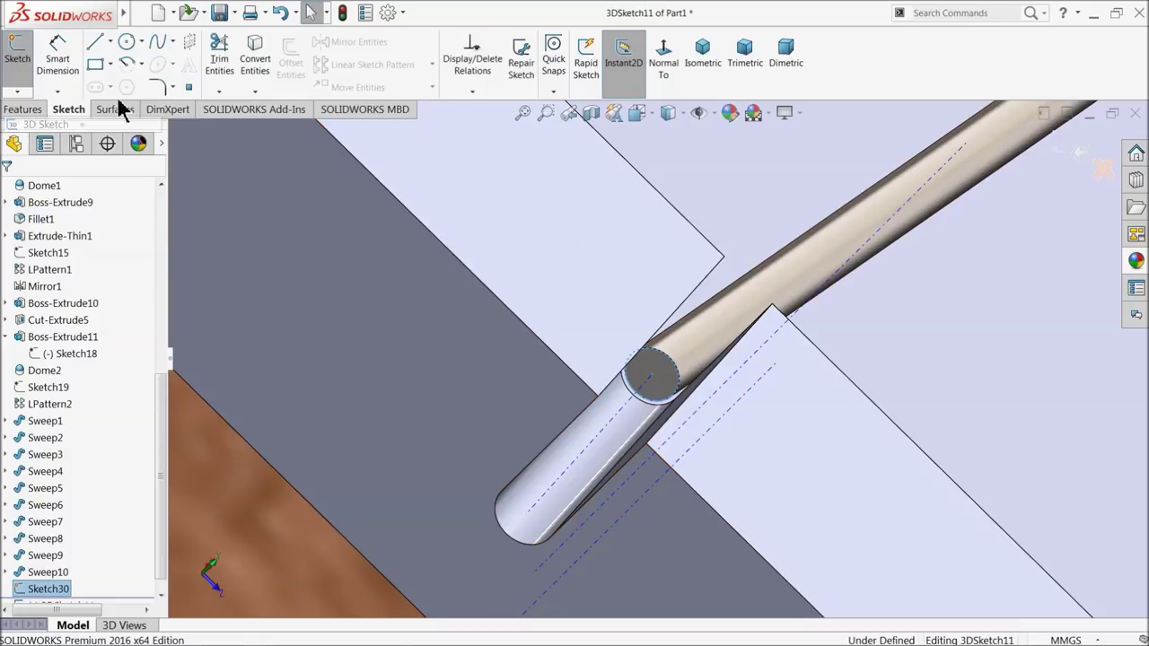
left_click(96, 45)
left_click(653, 375)
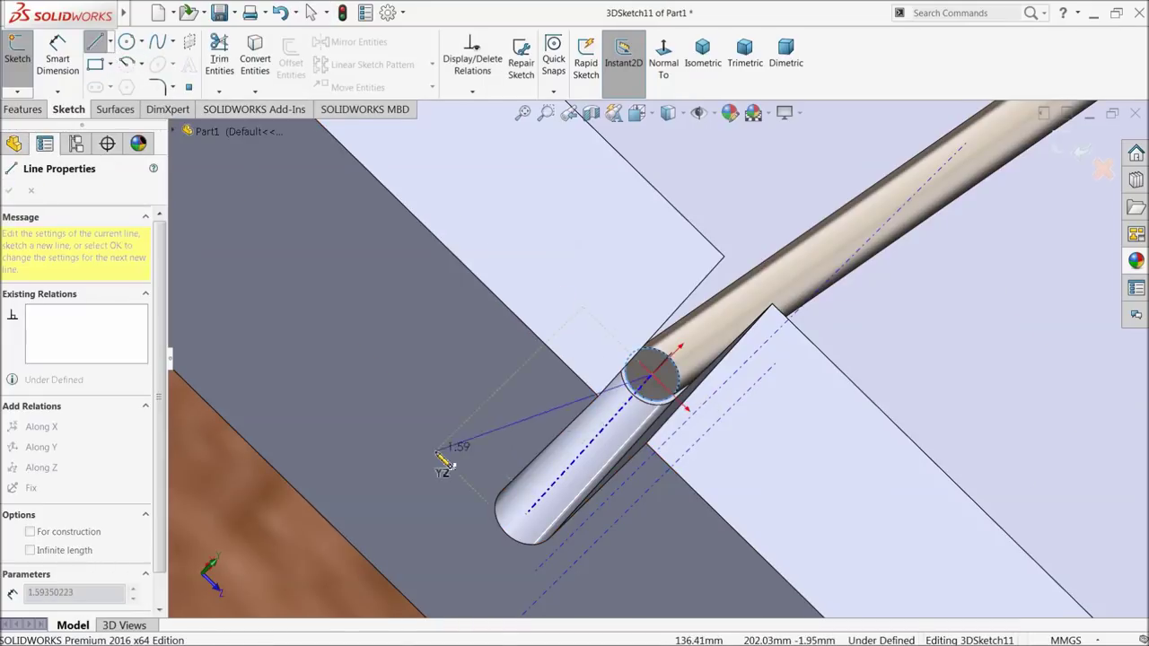
scroll(449, 460, "up", 4)
scroll(444, 457, "up", 3)
scroll(440, 455, "up", 3)
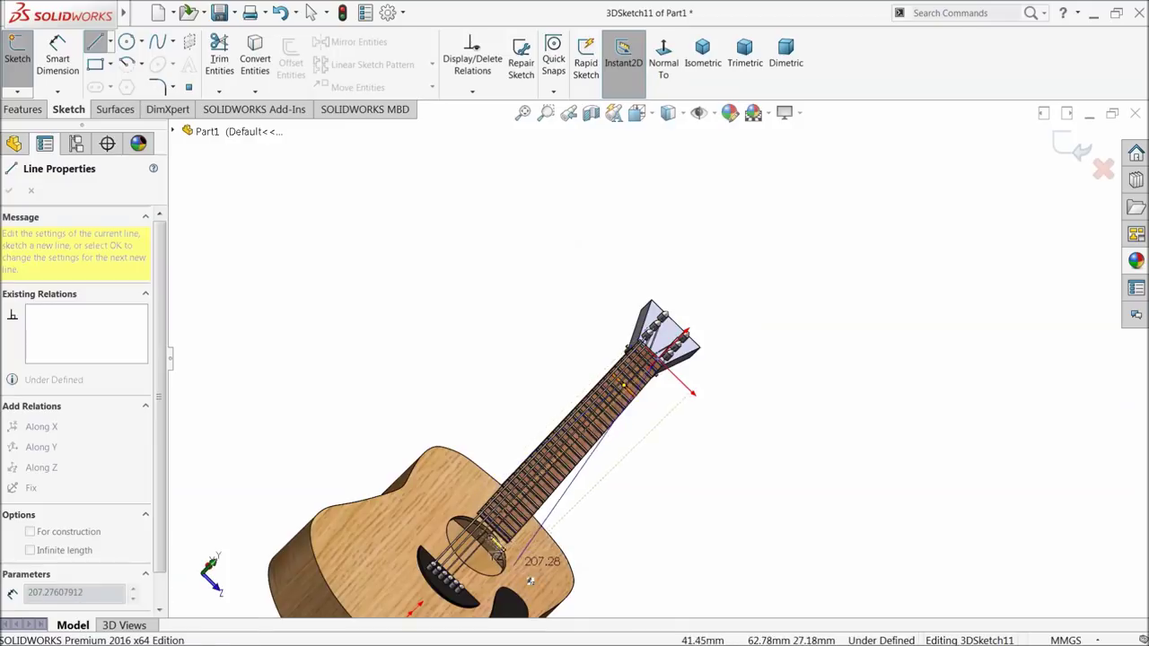
middle_click_drag(529, 583, 431, 489)
scroll(439, 495, "down", 3)
scroll(442, 498, "down", 3)
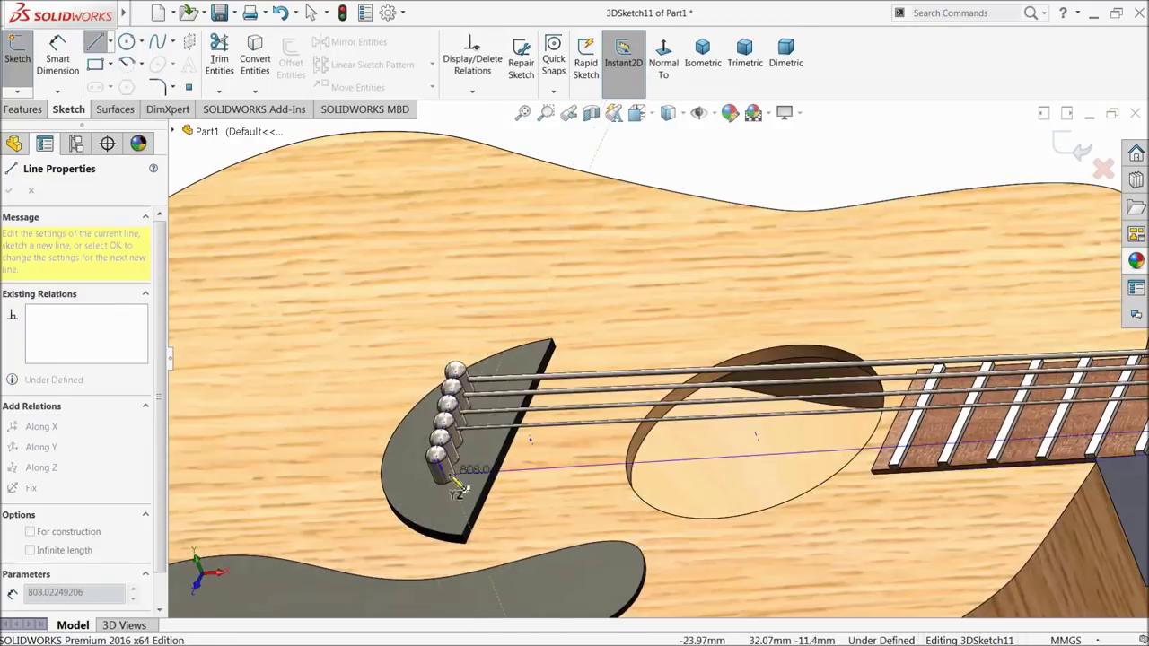
scroll(442, 491, "down", 3)
scroll(513, 461, "down", 3)
middle_click_drag(575, 332, 615, 341)
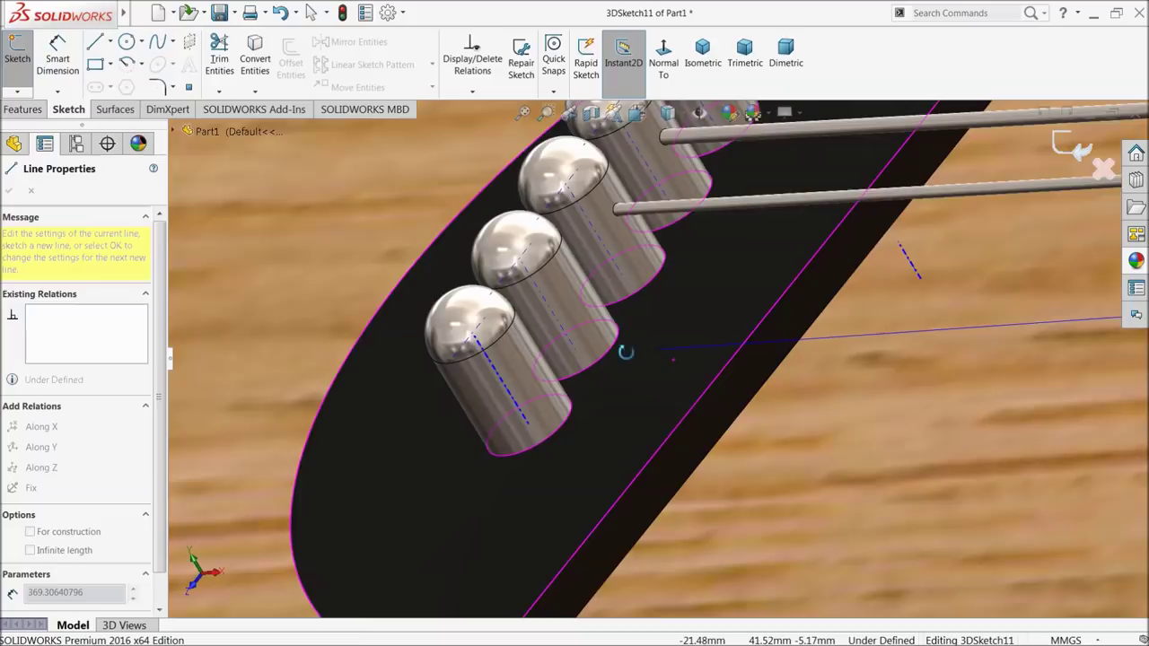
left_click(554, 308)
Step: Drag the line's endpoint onto the bridge pin and close 3DSketch11
right_click(611, 364)
left_click(641, 366)
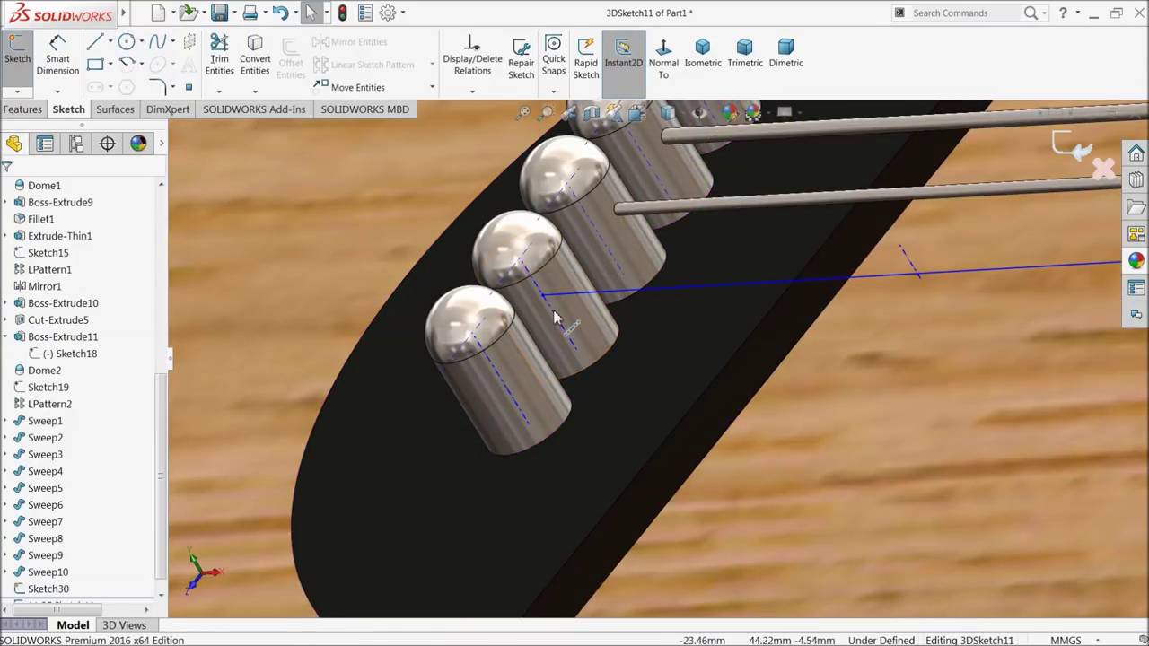
middle_click_drag(553, 316, 544, 282)
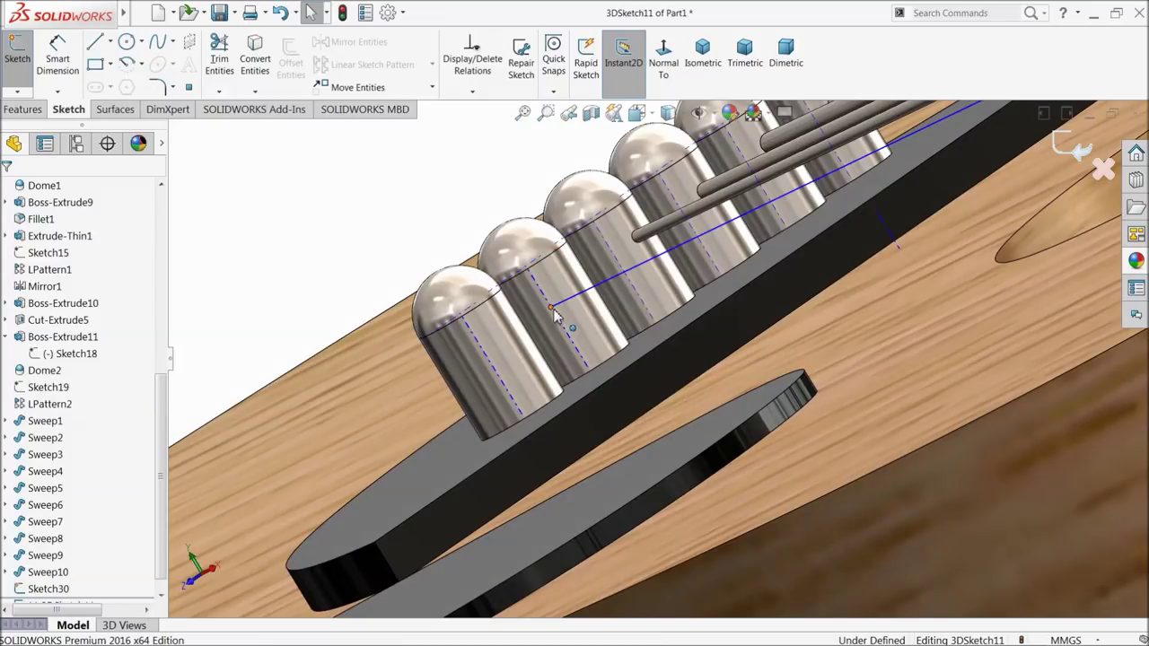
left_click(551, 309)
left_click_drag(551, 309, 546, 300)
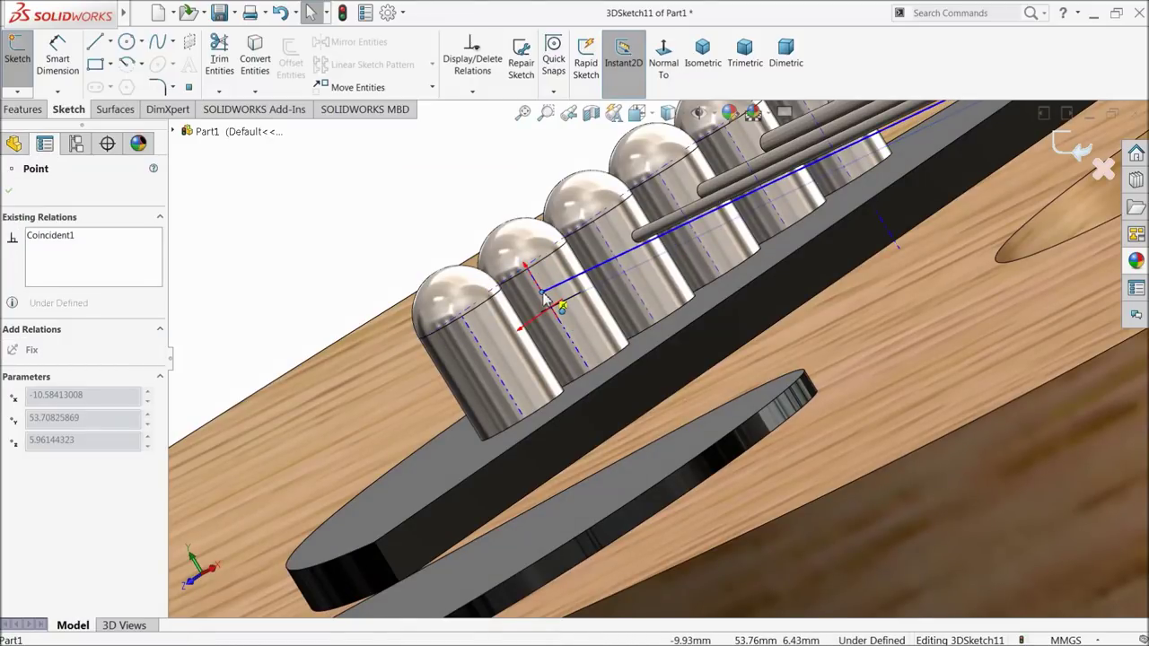
left_click(1074, 150)
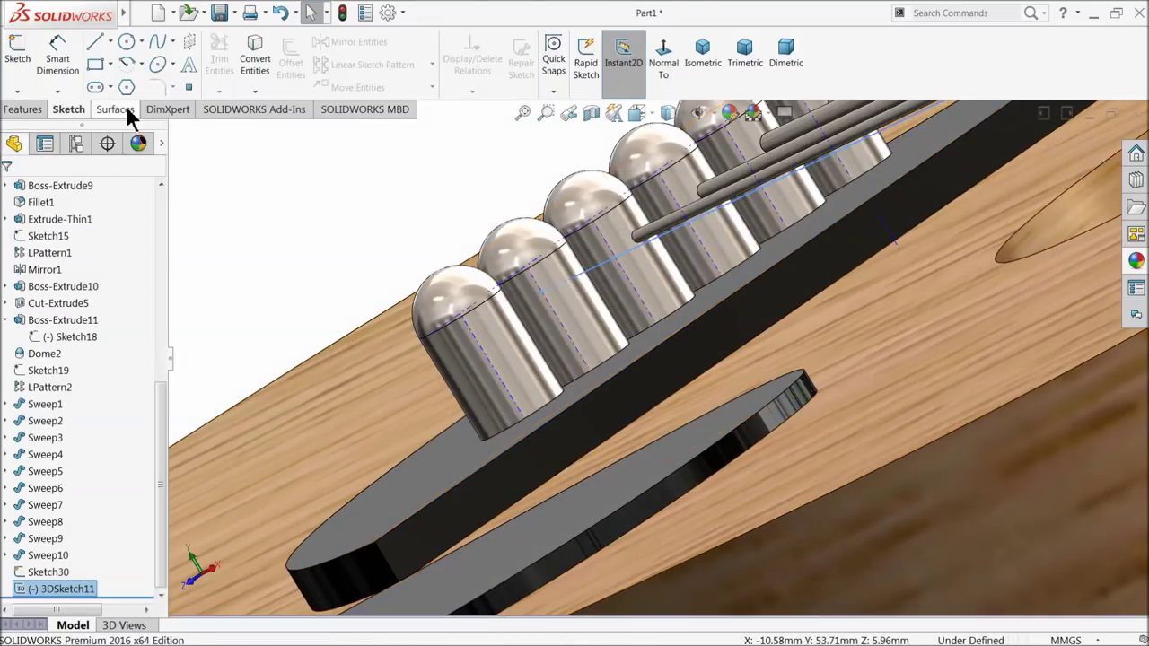
left_click(24, 110)
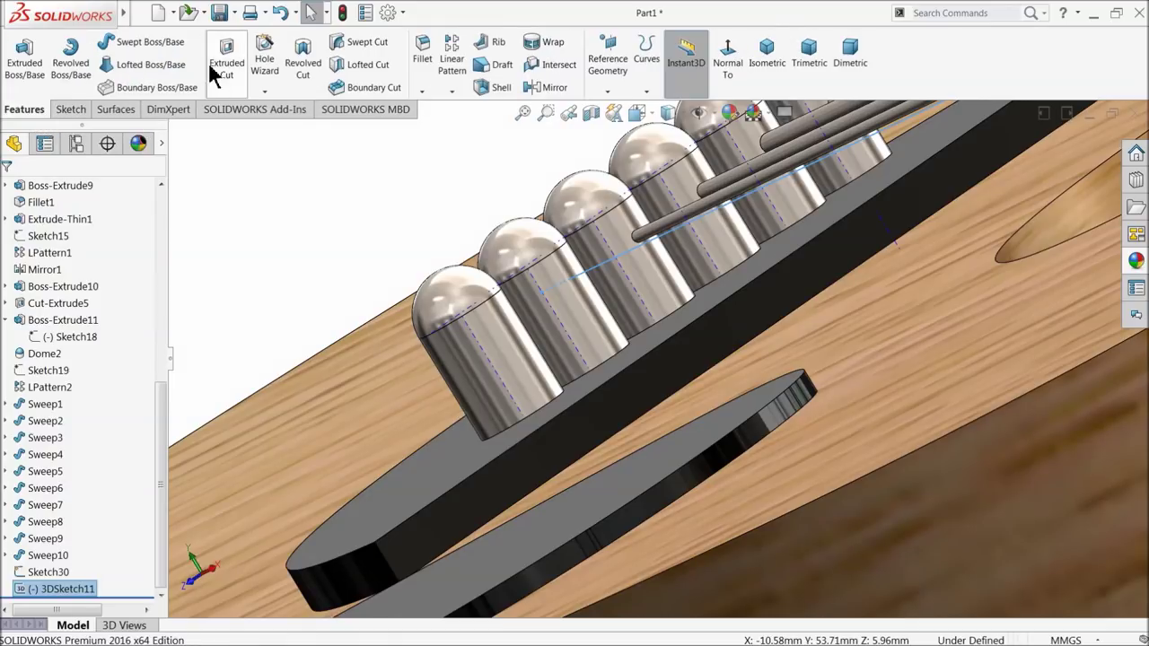
Step: Sweep the Sketch30 circle along 3DSketch11 to create string Sweep11
left_click(153, 43)
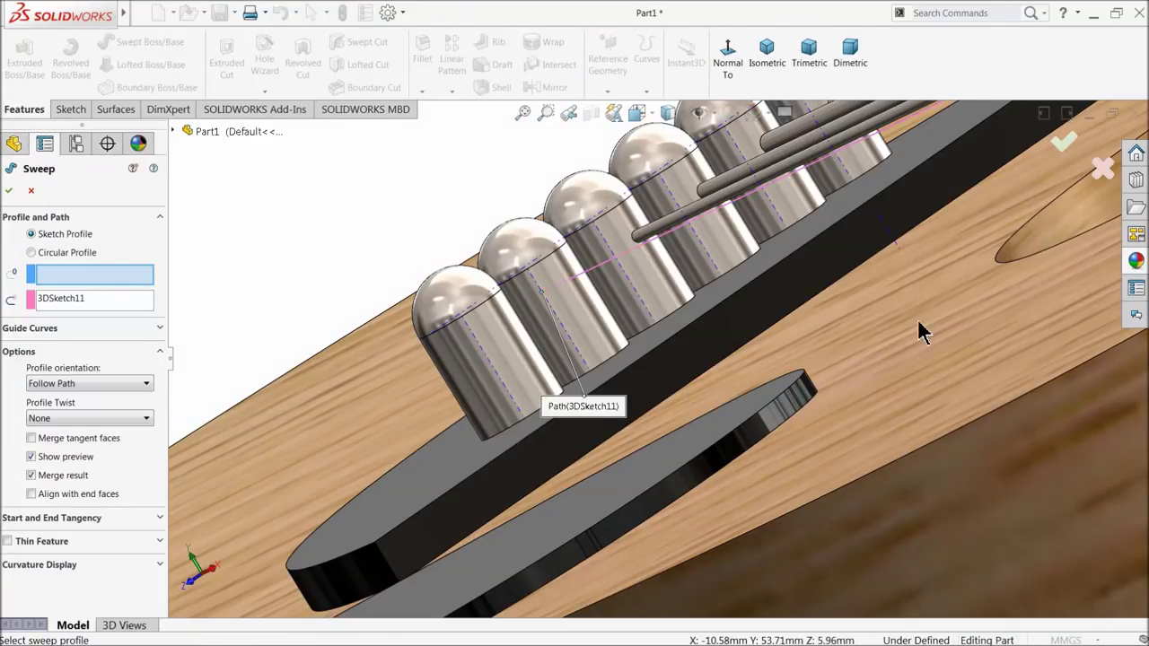
scroll(918, 318, "up", 3)
scroll(918, 317, "up", 3)
scroll(918, 318, "up", 2)
scroll(756, 282, "down", 5)
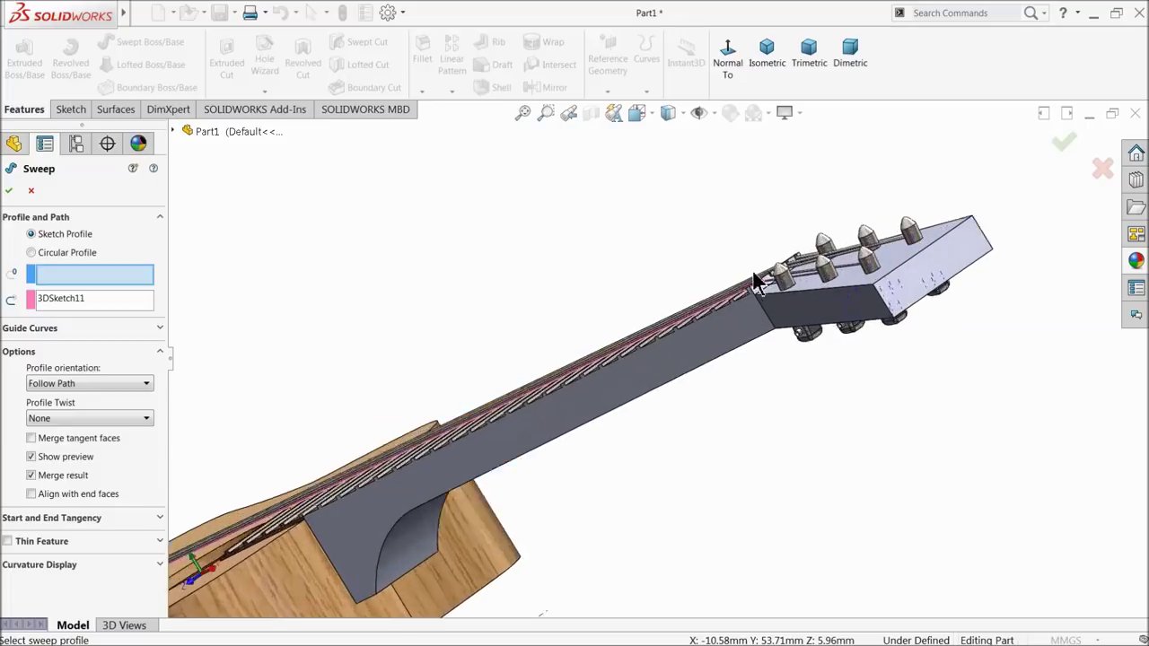
scroll(757, 283, "down", 2)
scroll(763, 287, "down", 2)
scroll(736, 297, "down", 2)
scroll(682, 297, "down", 2)
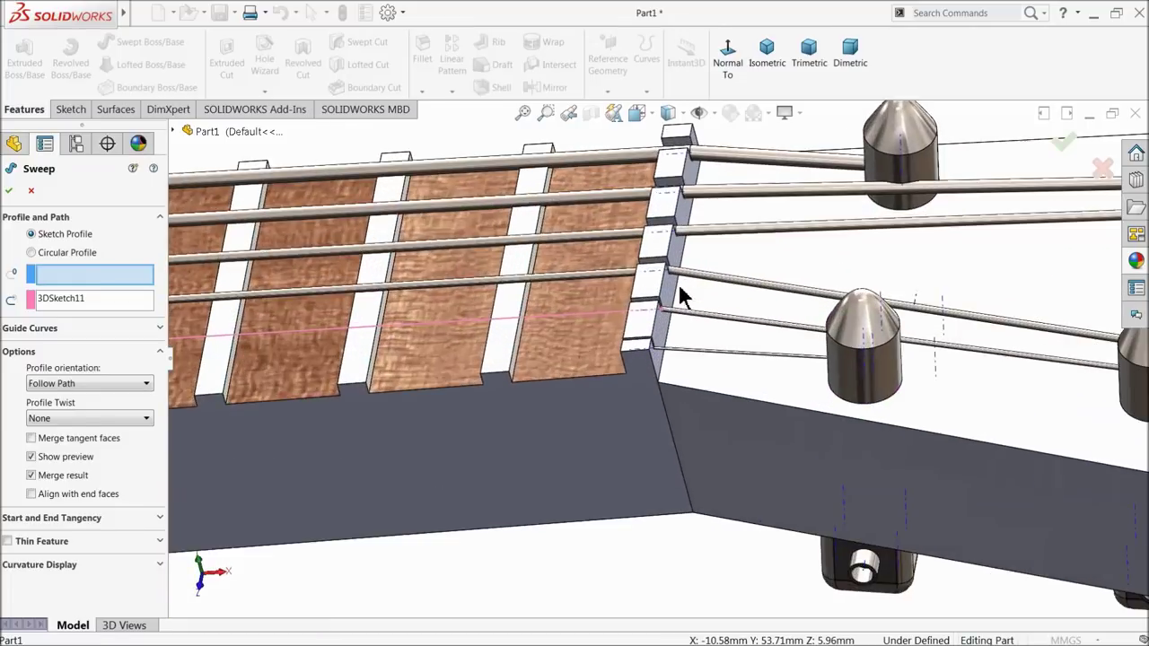
scroll(681, 298, "down", 2)
scroll(658, 302, "down", 2)
scroll(655, 444, "down", 2)
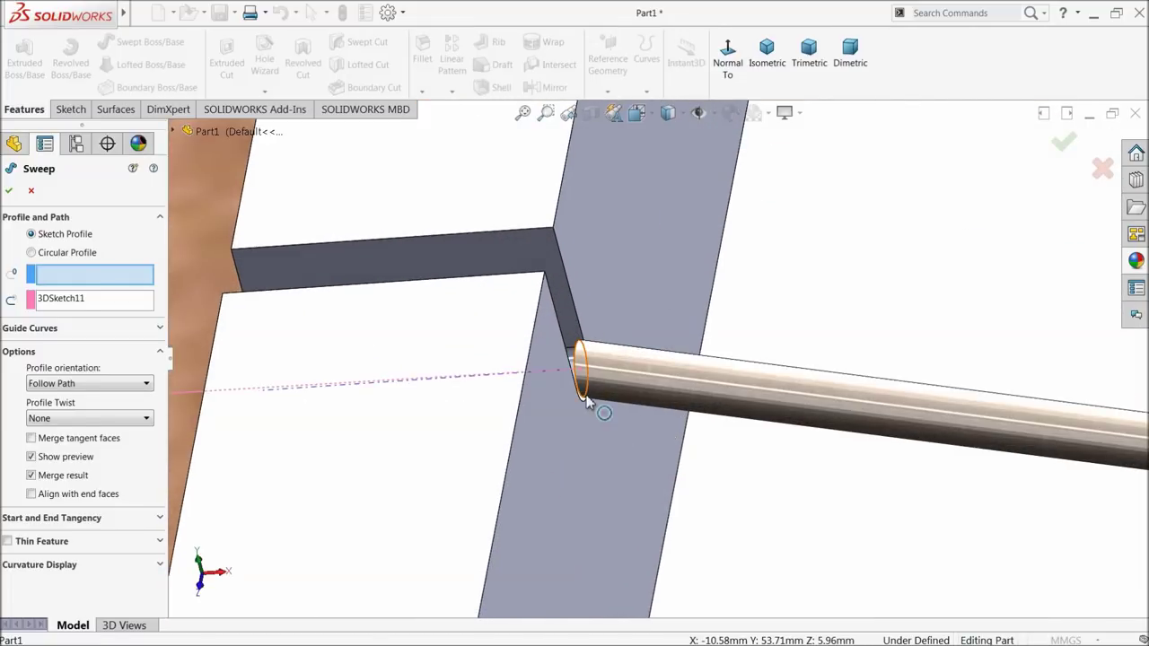
left_click(585, 401)
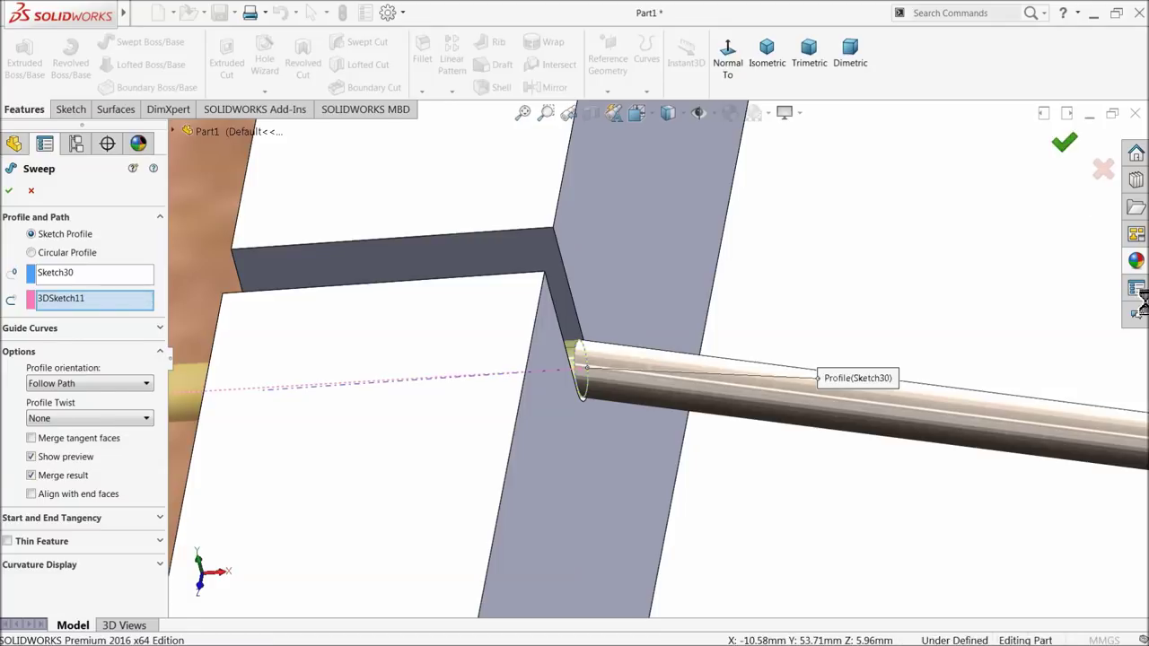
left_click(1136, 262)
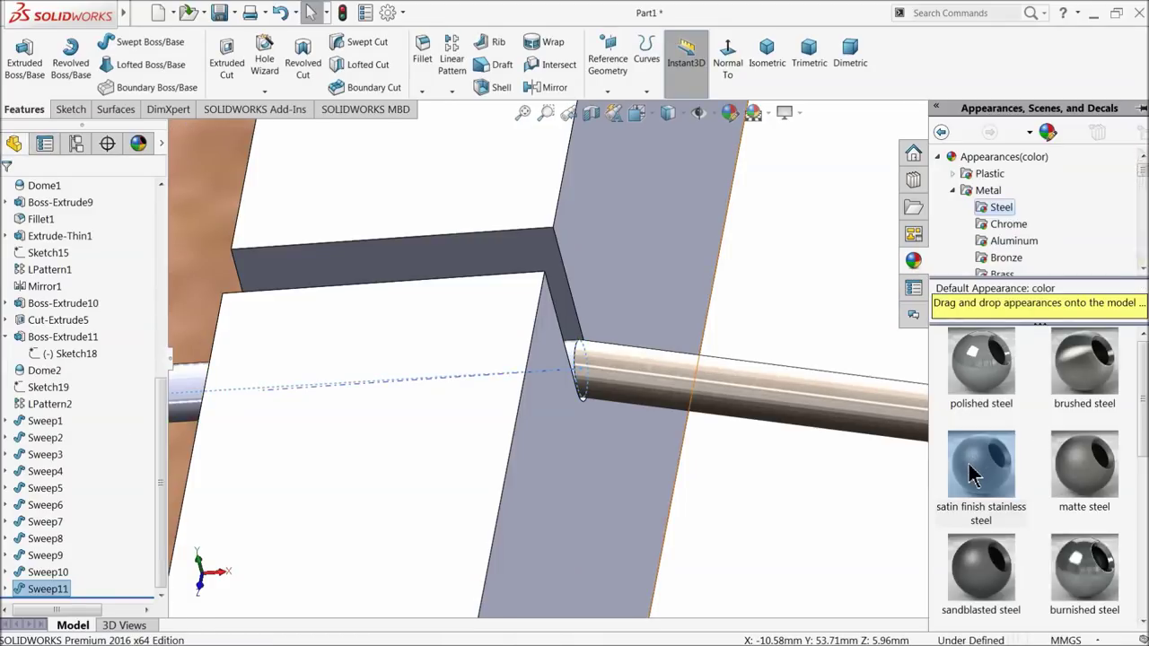
Step: Apply satin finish stainless steel to the new string and select the next rod's end face
left_click_drag(973, 473, 818, 302)
scroll(637, 431, "up", 3)
scroll(637, 431, "up", 2)
mouse_move(638, 431)
middle_mouse_down()
mouse_move(738, 526)
mouse_move(679, 546)
mouse_move(680, 479)
mouse_move(654, 398)
middle_mouse_up()
scroll(679, 471, "down", 5)
scroll(700, 350, "down", 3)
left_click(718, 323)
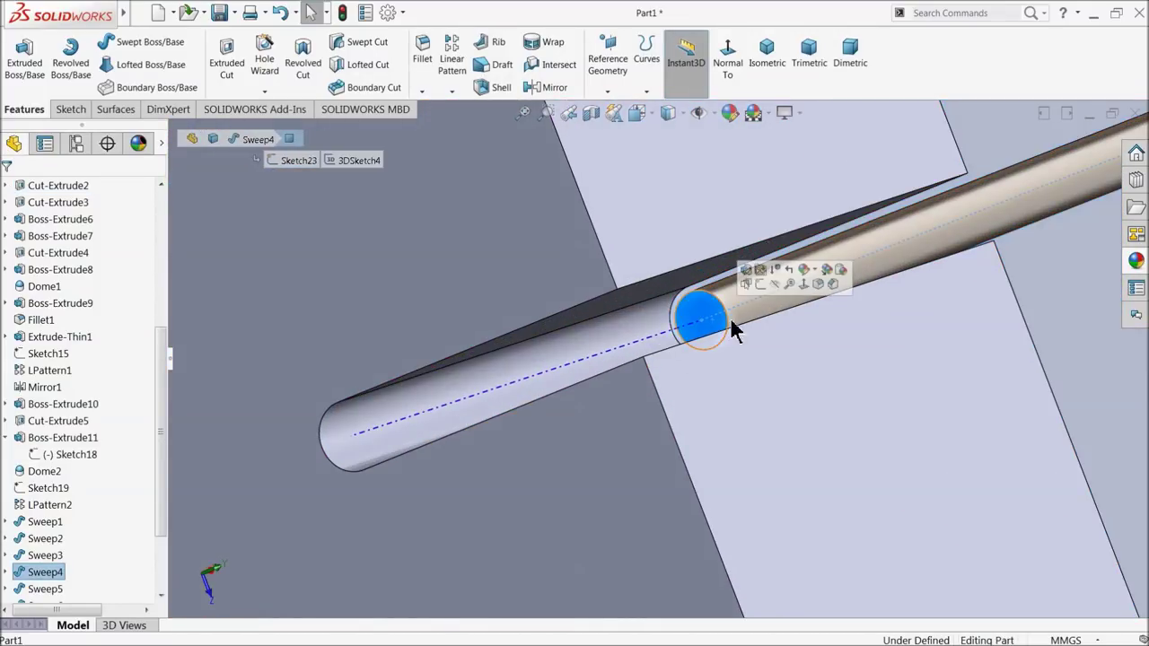
Step: Create Sketch31, a circle converted from the rod's end-face edge
left_click(760, 284)
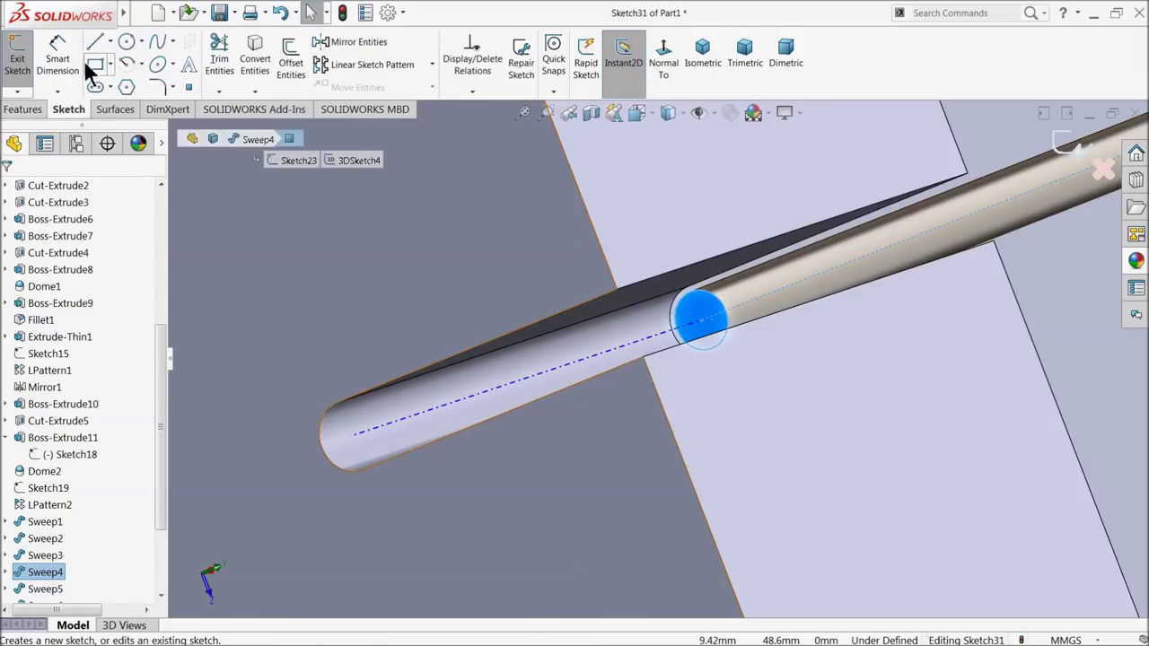
left_click(256, 69)
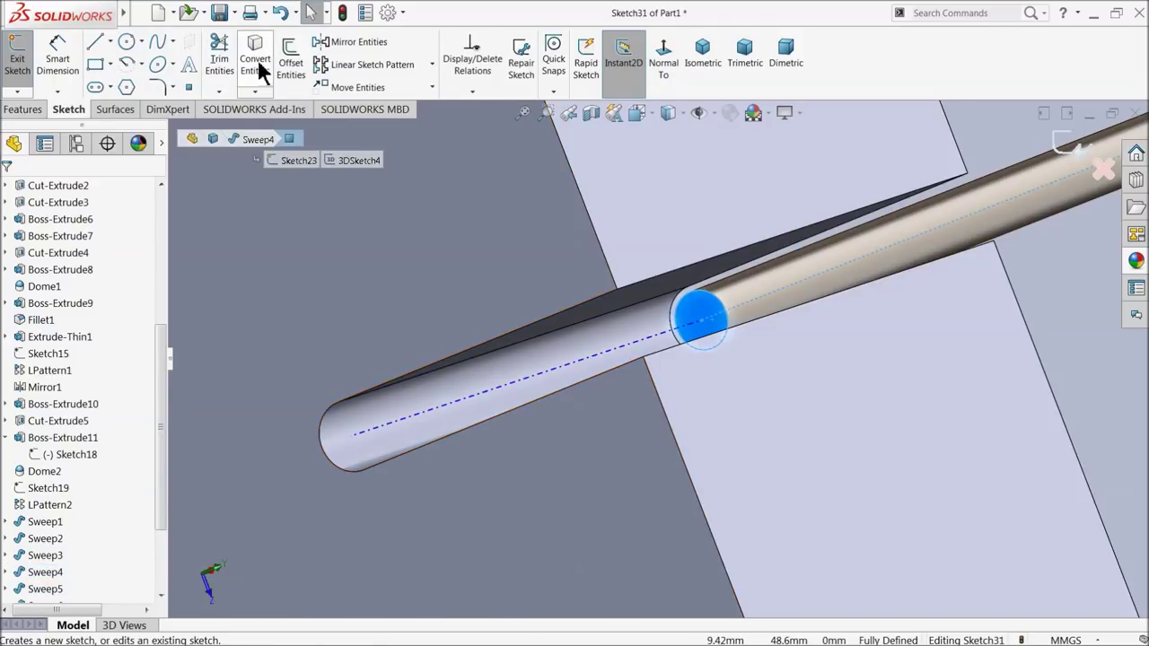
left_click(1079, 149)
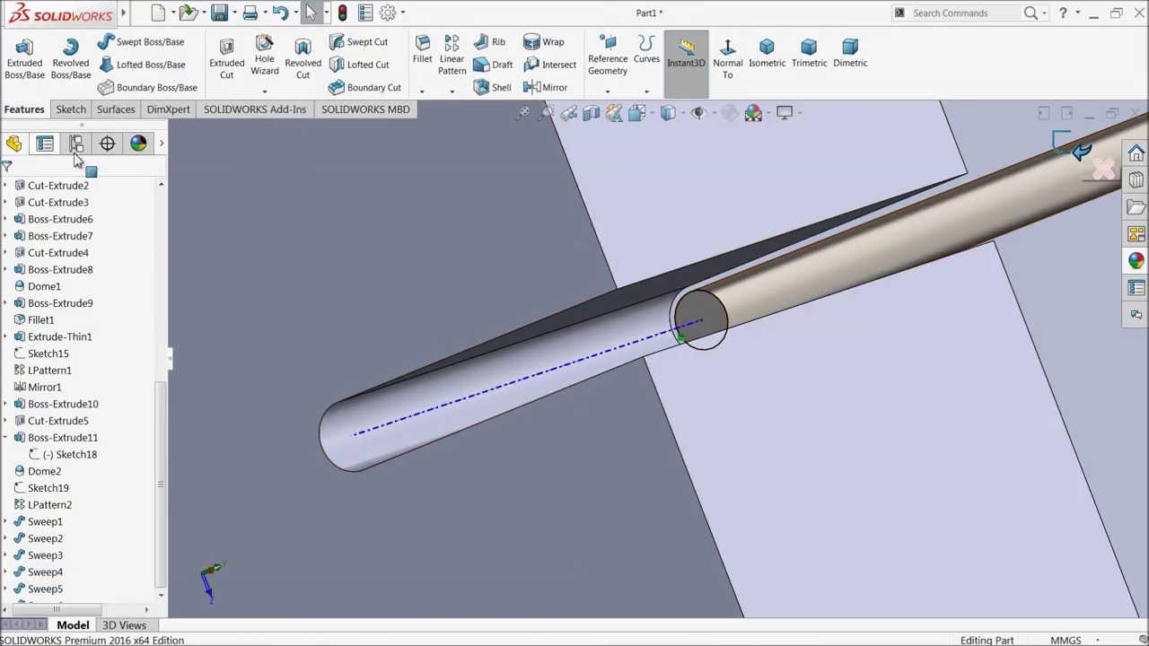
Step: Start a 3D sketch and draw a line from the rod-end centre to the front bridge pin
left_click(55, 108)
left_click(17, 92)
left_click(40, 121)
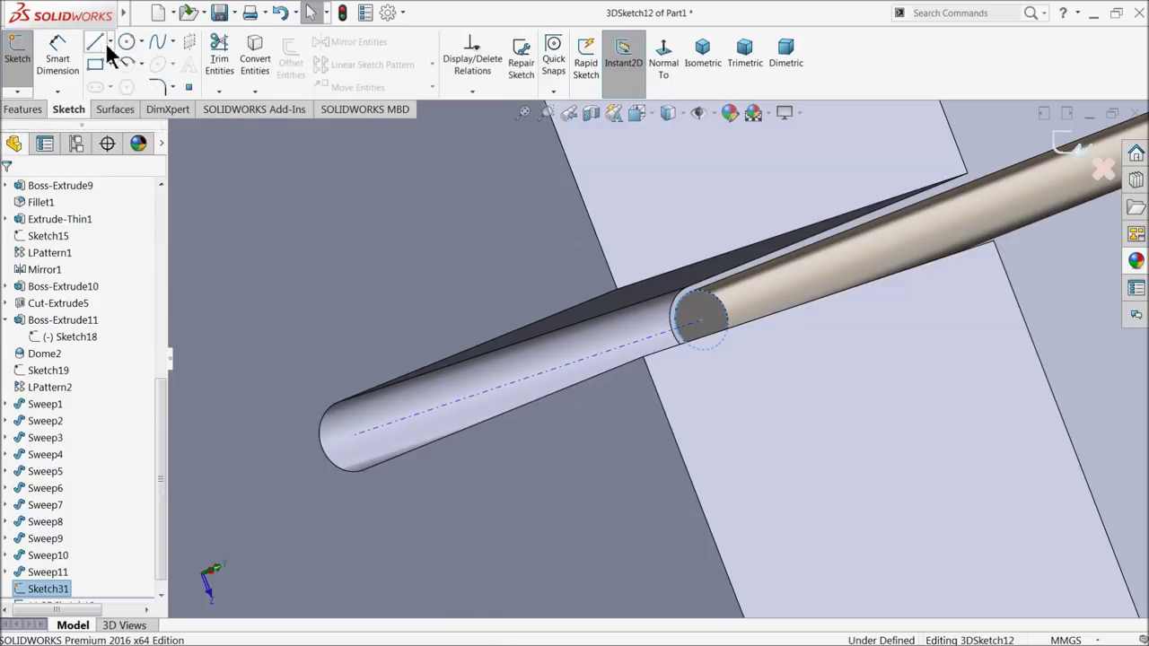
left_click(97, 43)
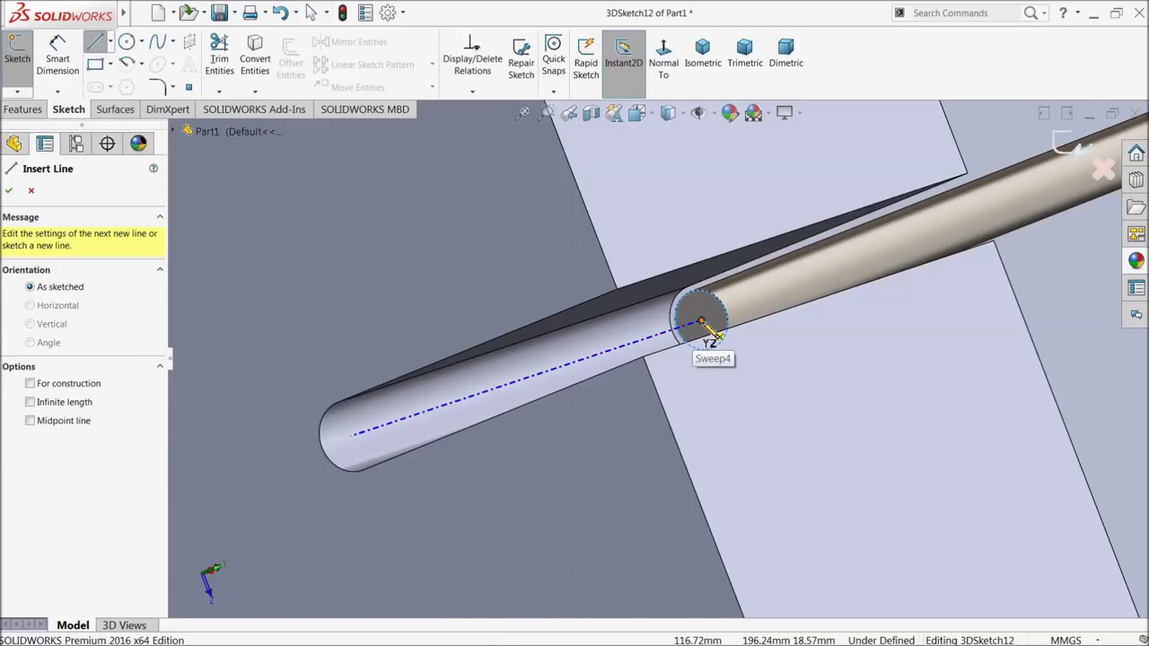
left_click(701, 320)
scroll(395, 435, "up", 3)
scroll(386, 434, "up", 3)
scroll(373, 431, "up", 3)
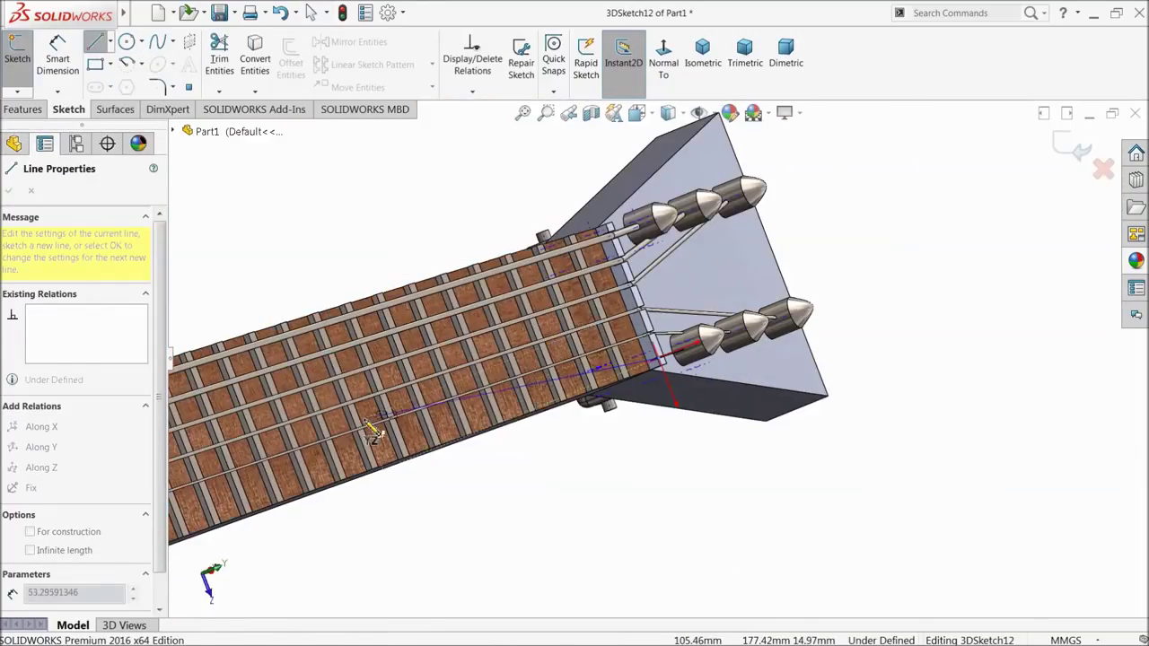
scroll(372, 430, "up", 3)
scroll(372, 431, "up", 3)
middle_click_drag(431, 449, 816, 600)
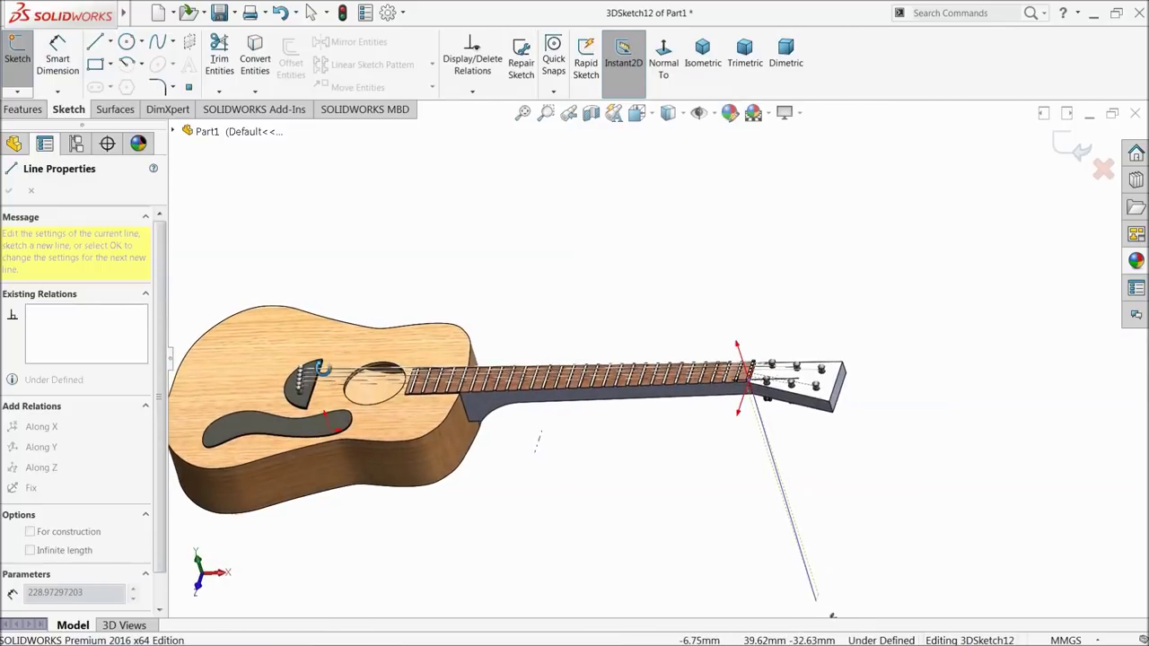
scroll(341, 399, "down", 3)
scroll(380, 403, "down", 3)
scroll(487, 403, "down", 3)
scroll(461, 359, "down", 2)
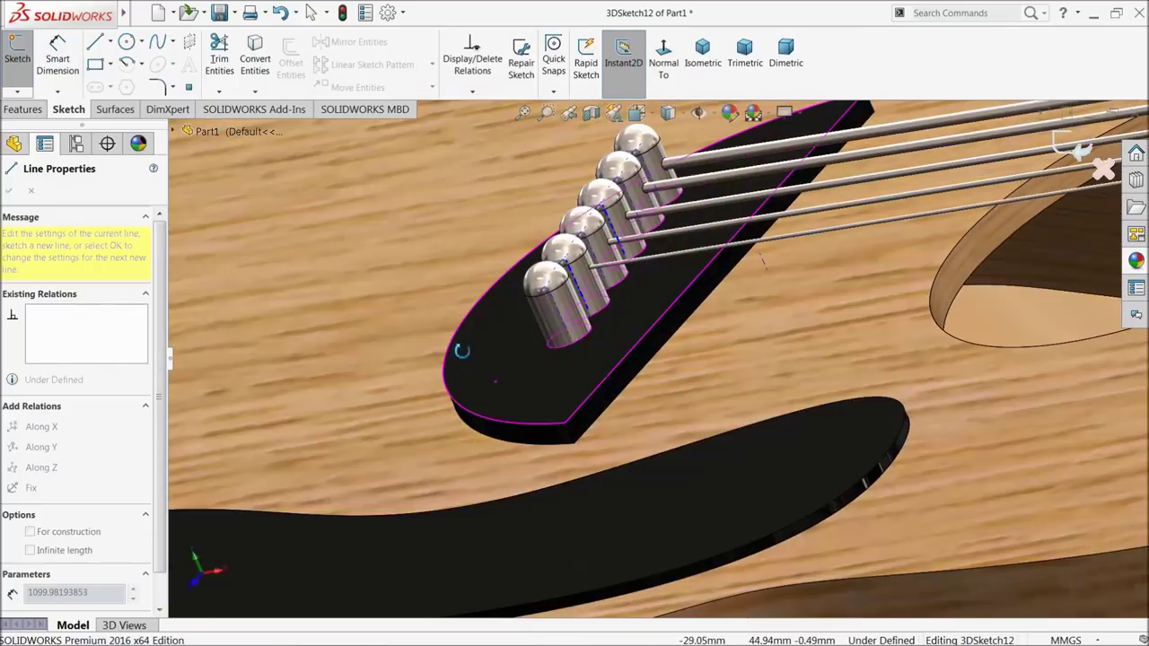
scroll(556, 327, "down", 2)
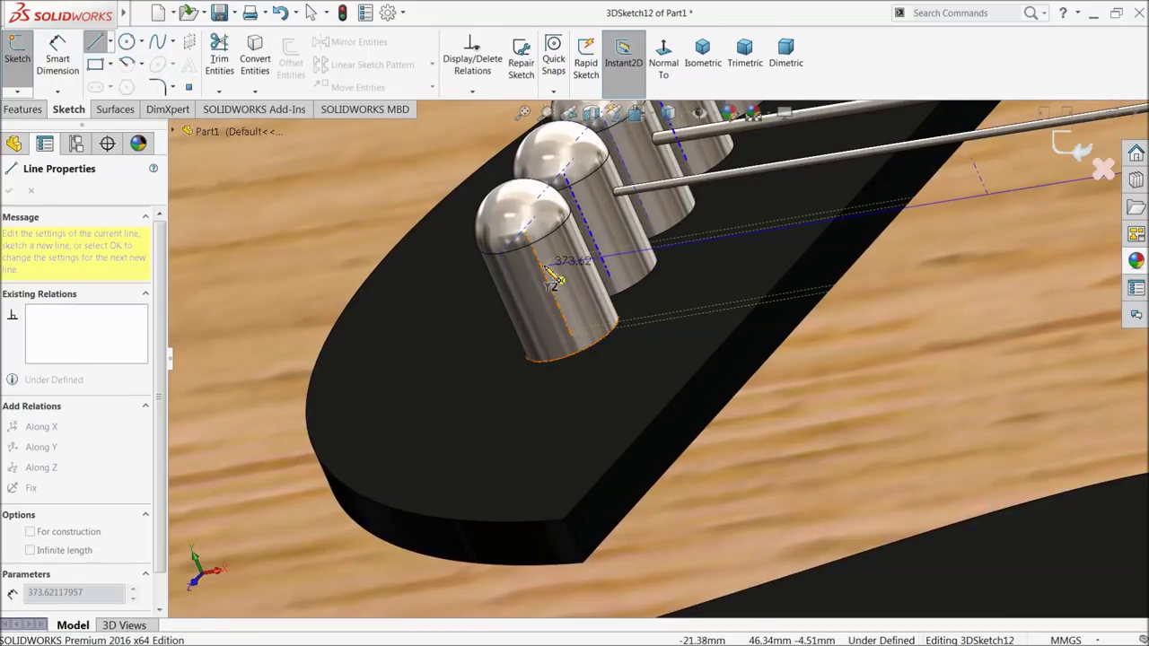
left_click(539, 264)
Step: Check the line's endpoint at the bridge pin and close 3DSketch12
right_click(624, 289)
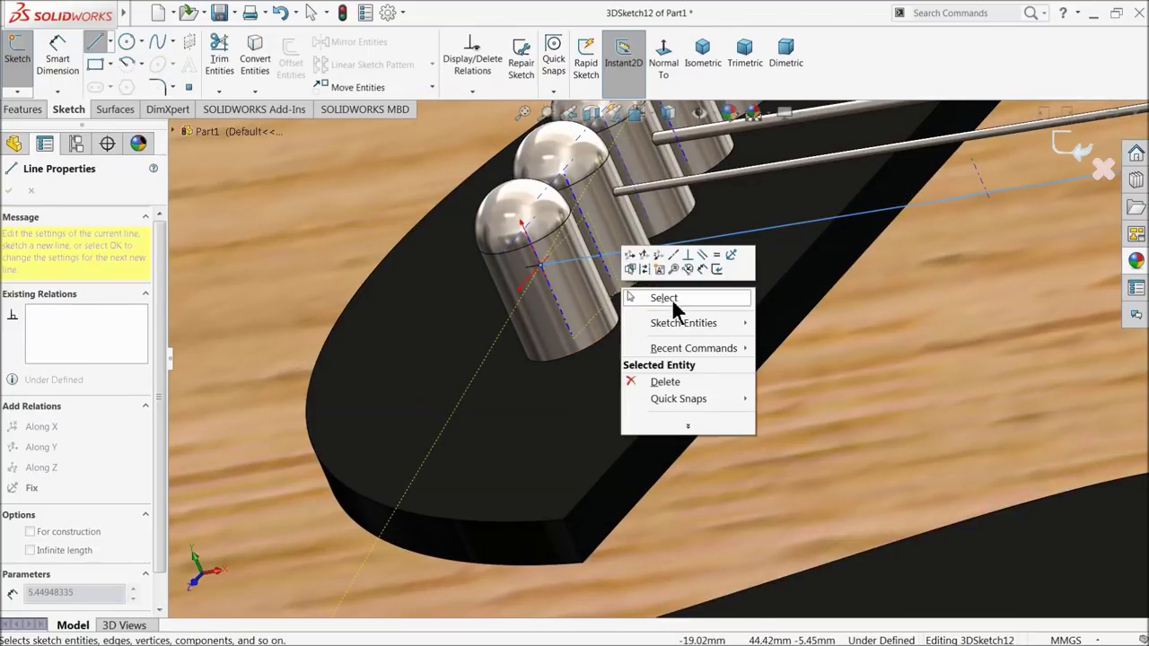
left_click(664, 297)
mouse_move(664, 298)
middle_mouse_down()
mouse_move(610, 294)
mouse_move(584, 325)
middle_mouse_up()
left_click(569, 327)
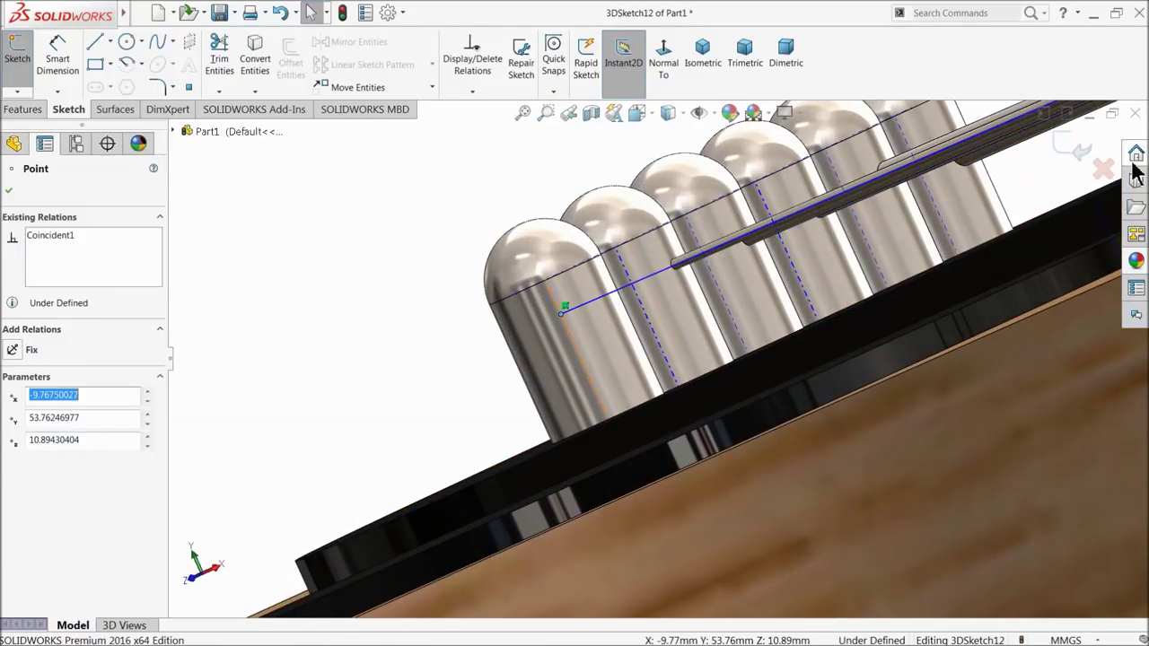
left_click(1068, 158)
scroll(688, 329, "up", 3)
scroll(687, 328, "up", 2)
left_click(22, 109)
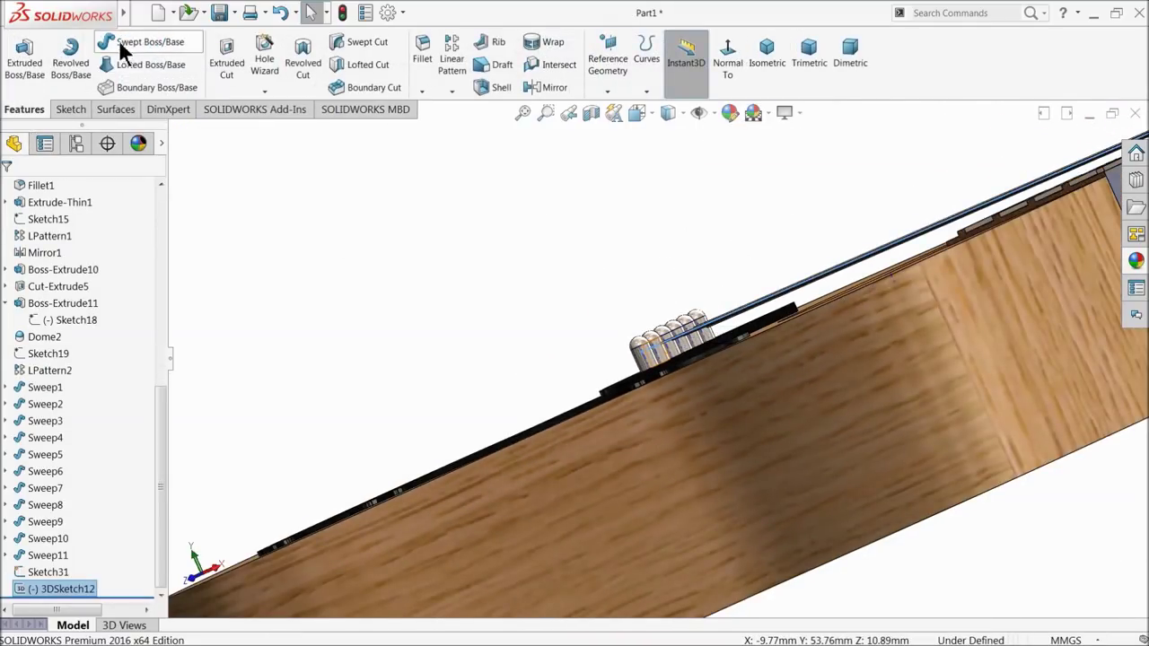
Step: Sweep the Sketch31 end circle along 3DSketch12 to create string Sweep12
left_click(126, 42)
scroll(935, 266, "up", 2)
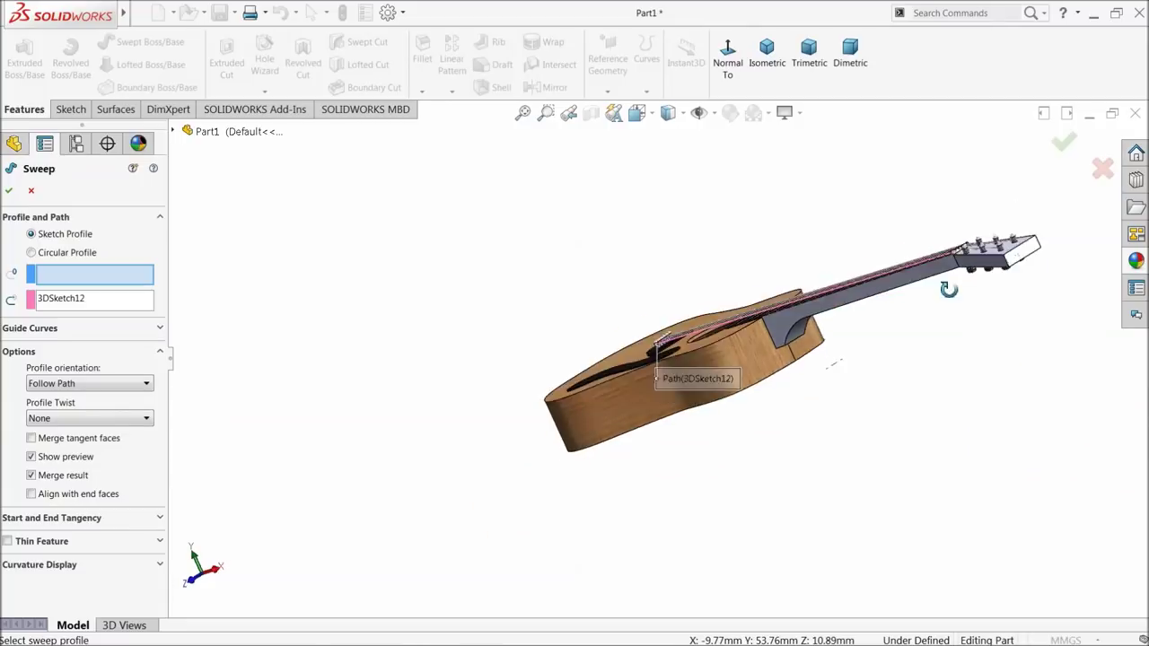
middle_click_drag(949, 287, 995, 313)
scroll(995, 313, "down", 3)
scroll(907, 345, "down", 2)
scroll(764, 328, "down", 3)
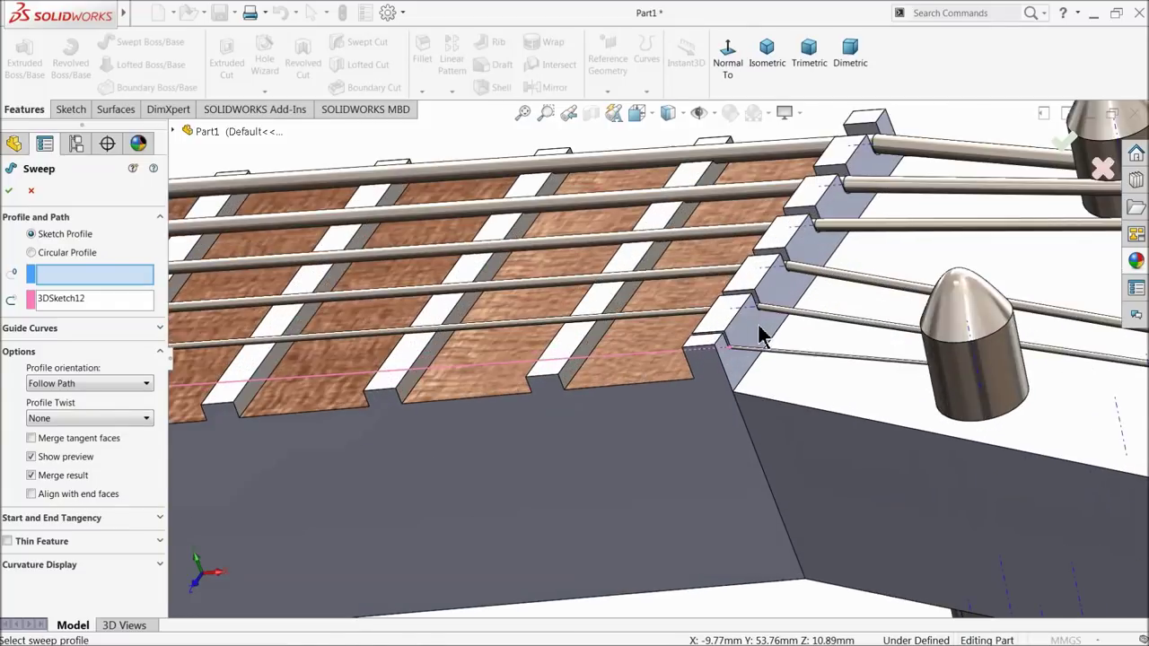
scroll(736, 359, "down", 2)
scroll(705, 379, "down", 3)
scroll(614, 375, "down", 2)
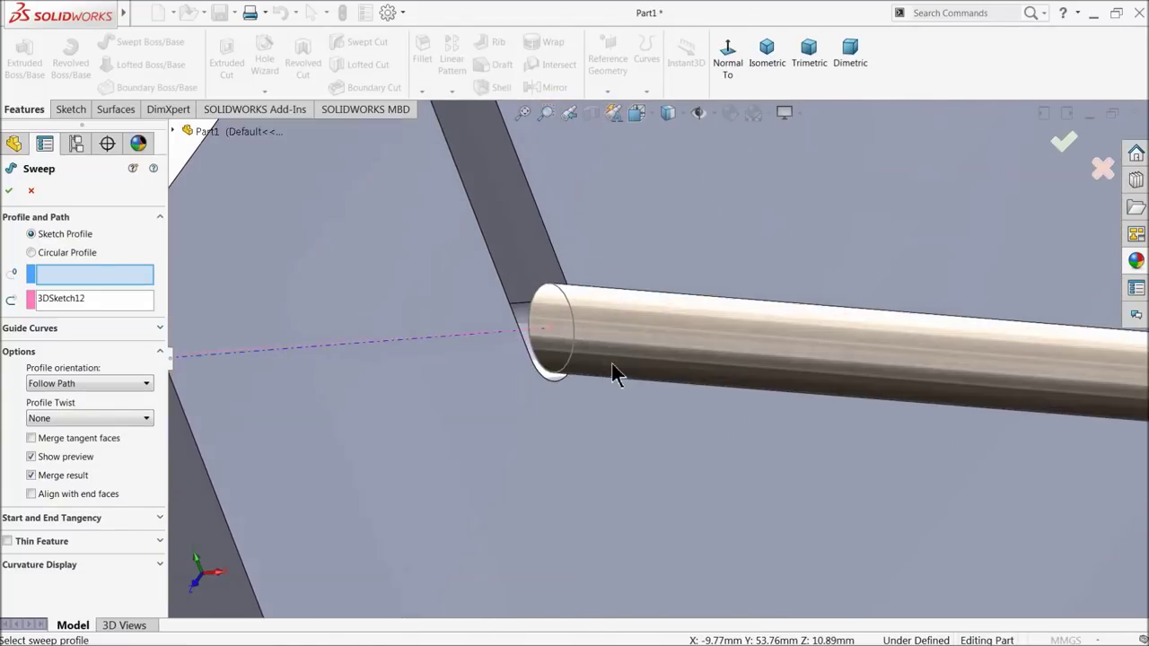
left_click(558, 375)
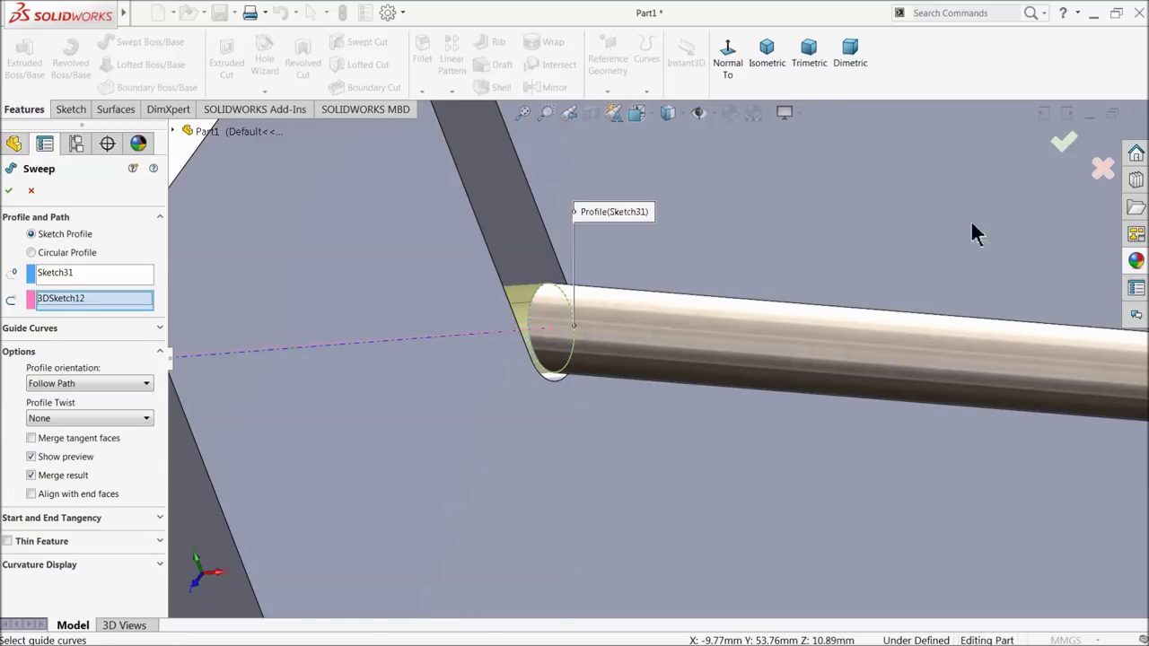
scroll(977, 234, "up", 3)
scroll(673, 314, "up", 2)
scroll(564, 354, "up", 1)
scroll(454, 372, "down", 1)
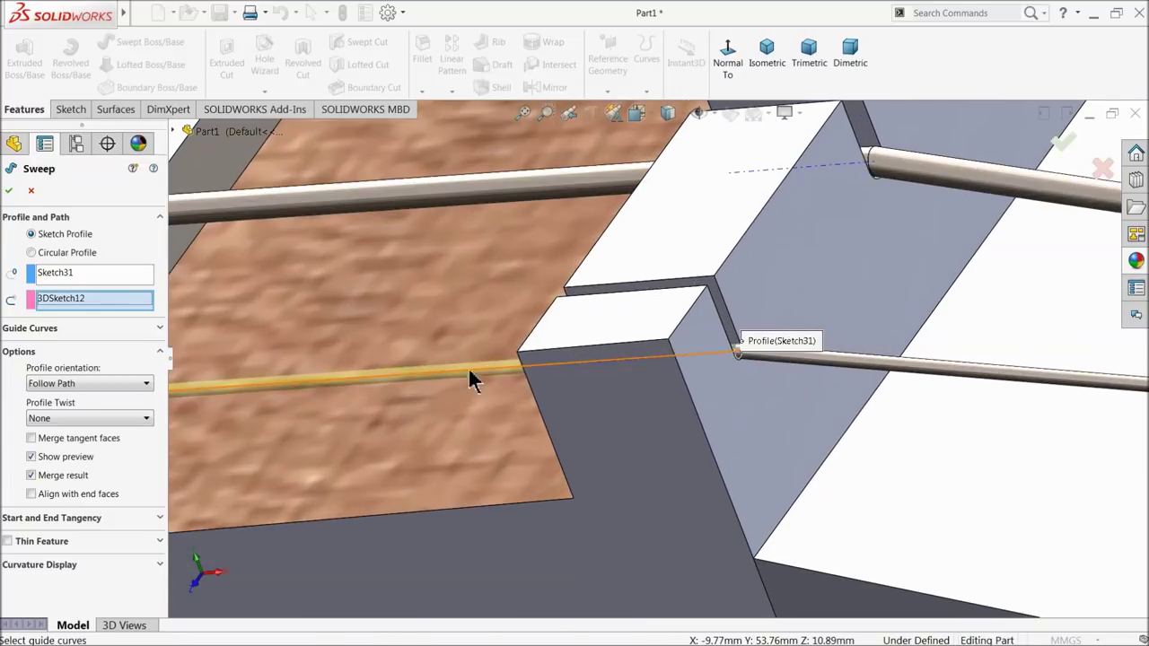
scroll(297, 380, "up", 1)
scroll(302, 385, "down", 2)
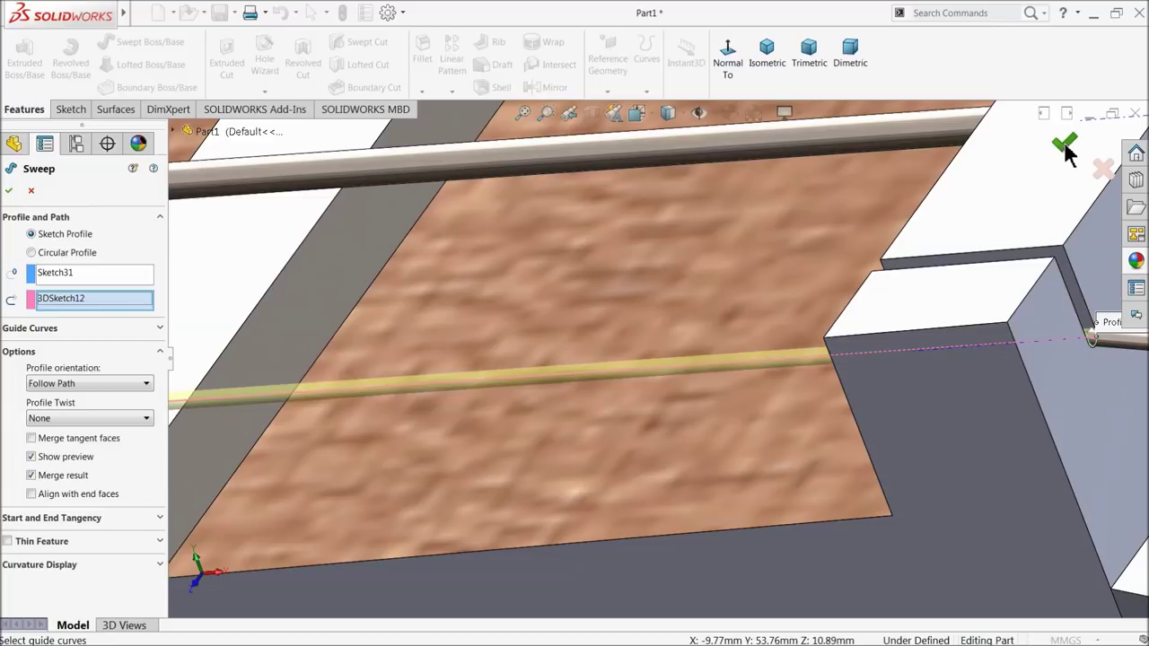
left_click(1136, 260)
Step: Apply the satin finish stainless steel appearance to the new string
left_click(997, 503)
left_click_drag(996, 503, 849, 470)
scroll(763, 395, "up", 3)
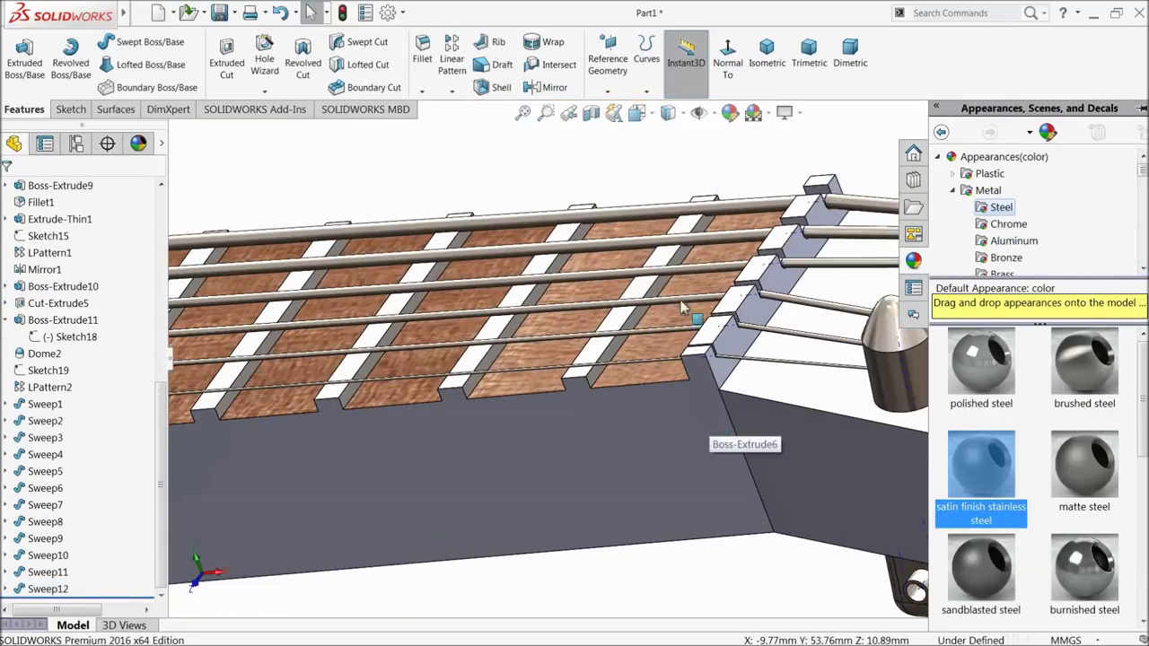
scroll(677, 178, "up", 3)
middle_click_drag(698, 277, 710, 359)
scroll(715, 333, "down", 3)
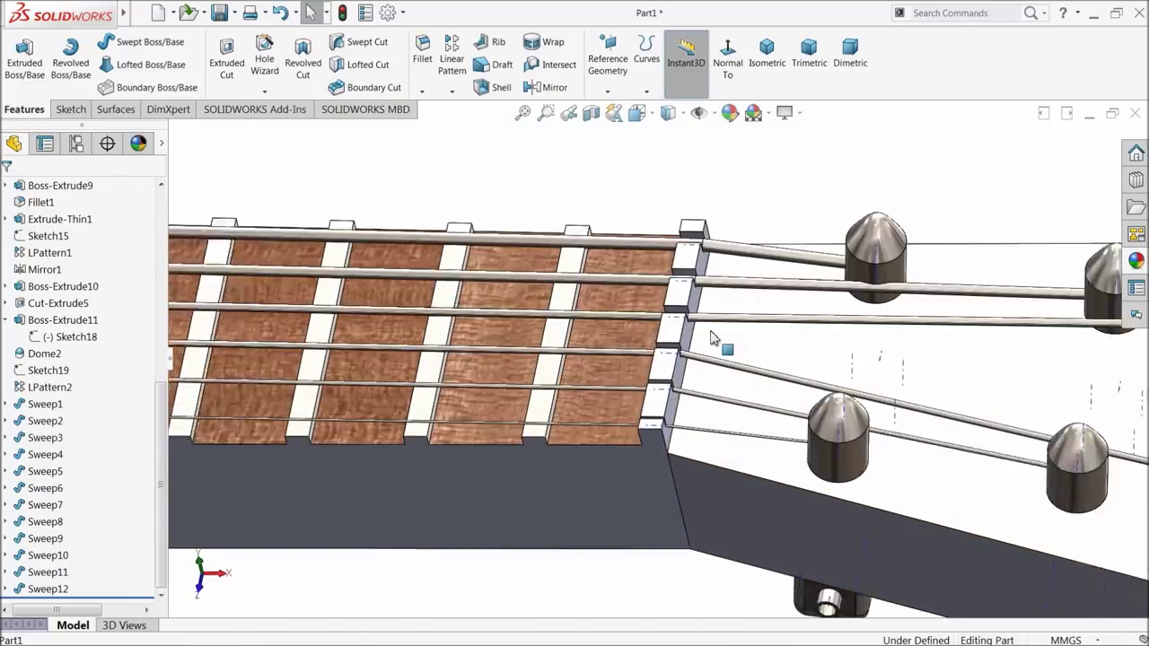
scroll(715, 333, "down", 2)
scroll(577, 302, "down", 2)
mouse_move(577, 303)
middle_mouse_down()
mouse_move(500, 179)
mouse_move(538, 264)
middle_mouse_up()
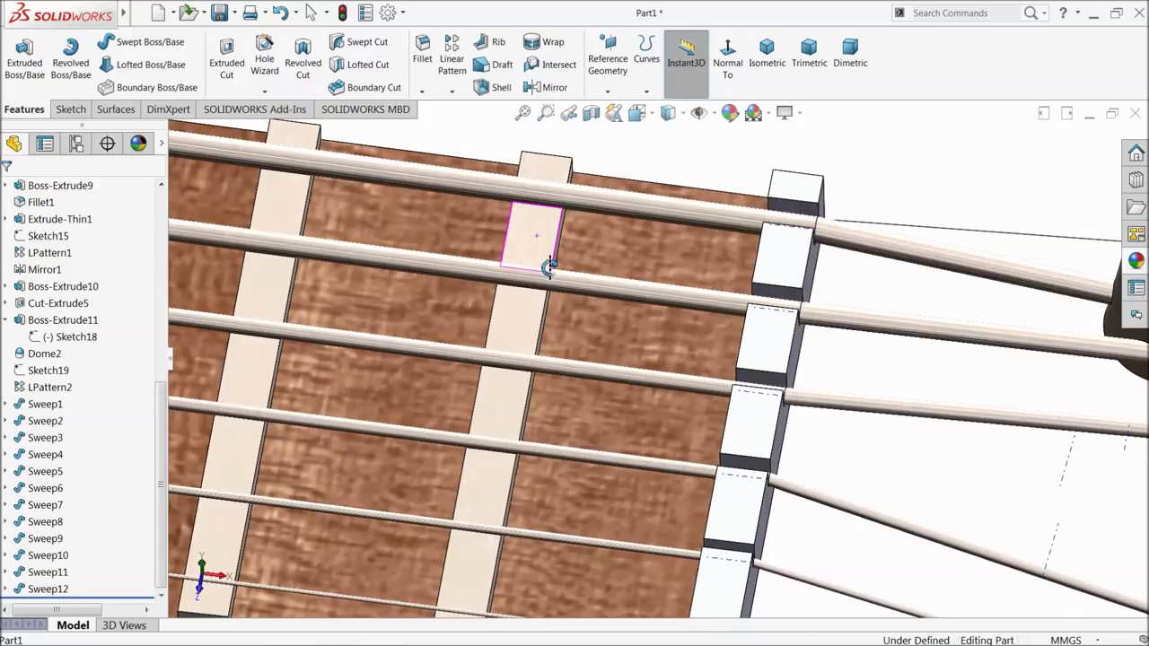
scroll(544, 264, "up", 2)
scroll(545, 269, "up", 2)
scroll(422, 330, "down", 3)
middle_click_drag(421, 330, 423, 163)
scroll(407, 285, "up", 2)
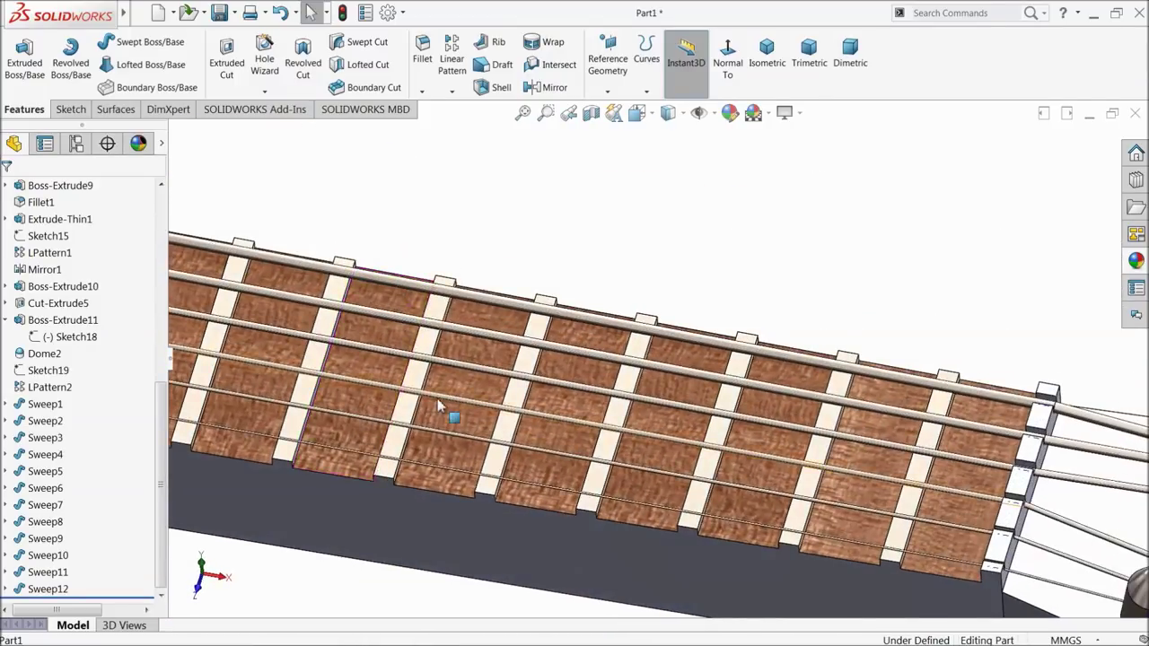
scroll(445, 413, "up", 3)
scroll(386, 368, "up", 2)
scroll(332, 336, "down", 3)
scroll(332, 335, "up", 3)
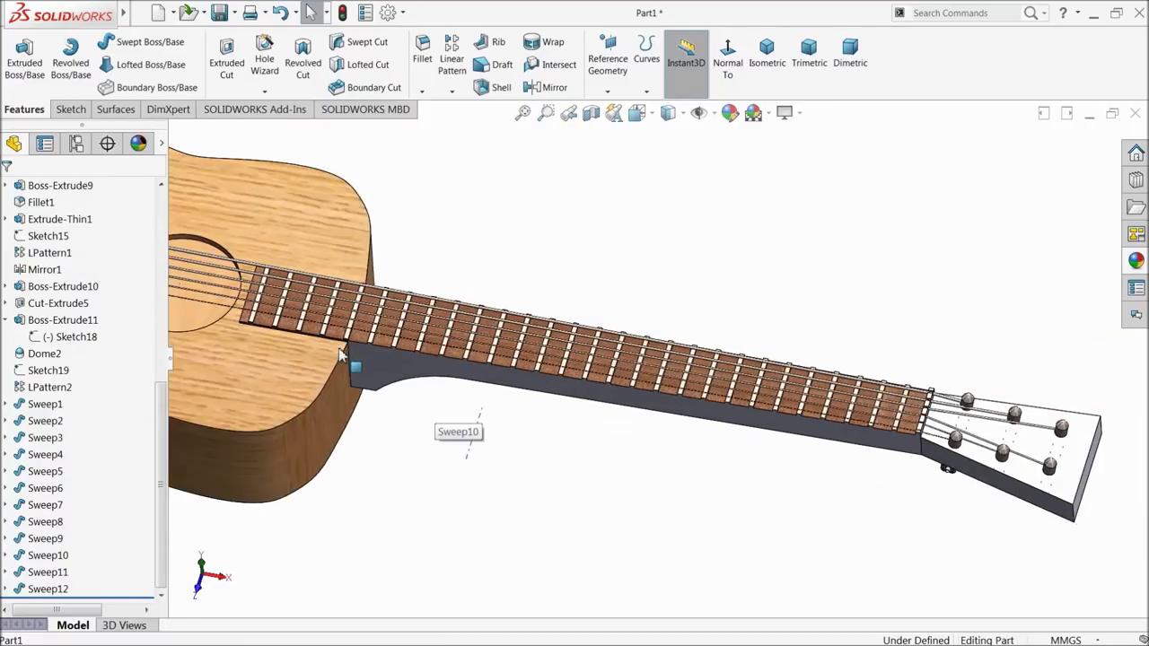
scroll(359, 359, "down", 3)
scroll(365, 346, "up", 1)
scroll(361, 323, "down", 2)
mouse_move(357, 306)
middle_mouse_down()
mouse_move(439, 326)
mouse_move(405, 257)
mouse_move(420, 299)
middle_mouse_up()
scroll(420, 299, "up", 3)
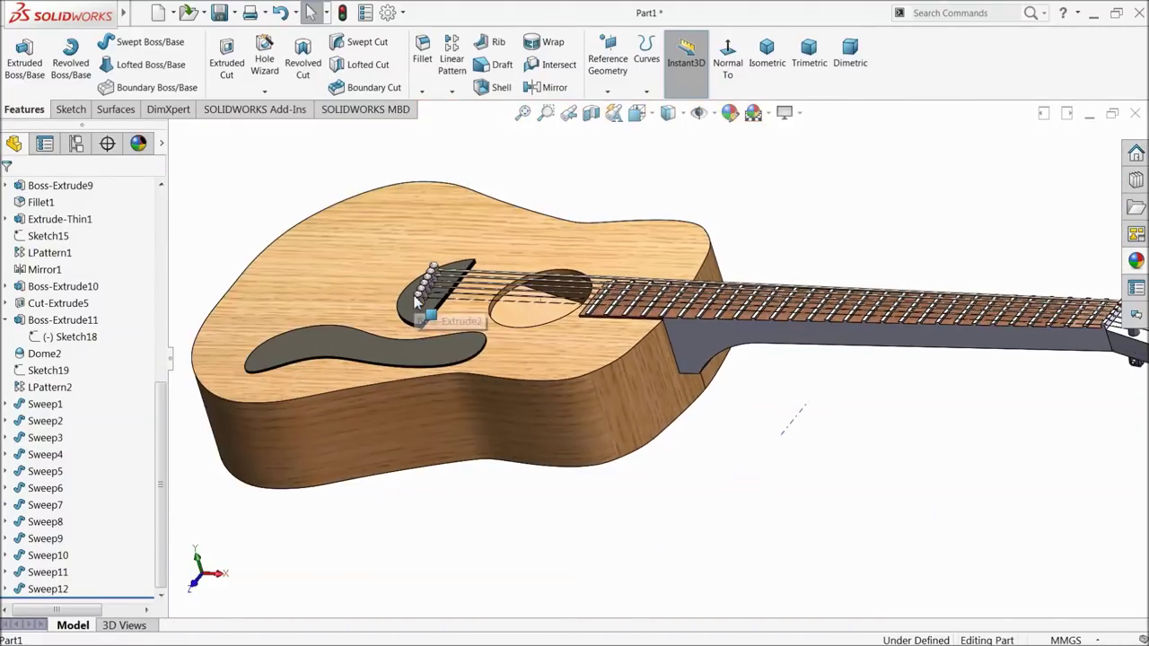
scroll(436, 315, "down", 3)
scroll(564, 353, "down", 2)
scroll(535, 323, "down", 1)
mouse_move(535, 323)
middle_mouse_down()
mouse_move(515, 328)
mouse_move(532, 353)
mouse_move(595, 392)
middle_mouse_up()
scroll(531, 353, "up", 2)
scroll(581, 393, "up", 2)
scroll(580, 392, "up", 3)
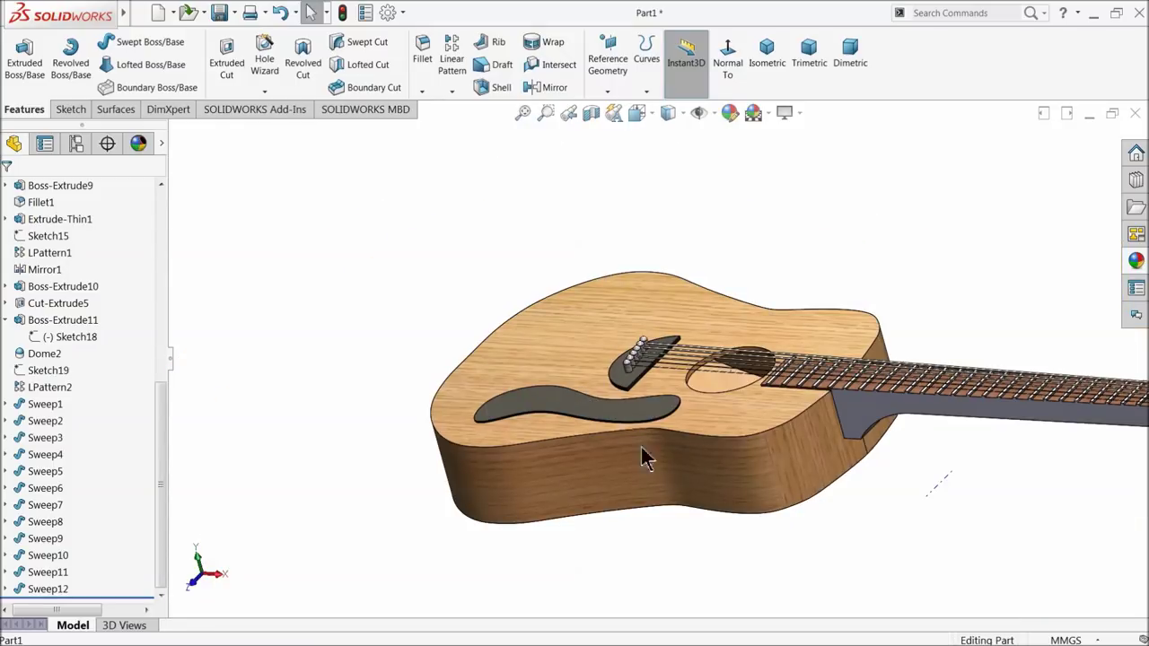
middle_click_drag(679, 487, 736, 482)
scroll(733, 482, "up", 3)
scroll(853, 417, "down", 3)
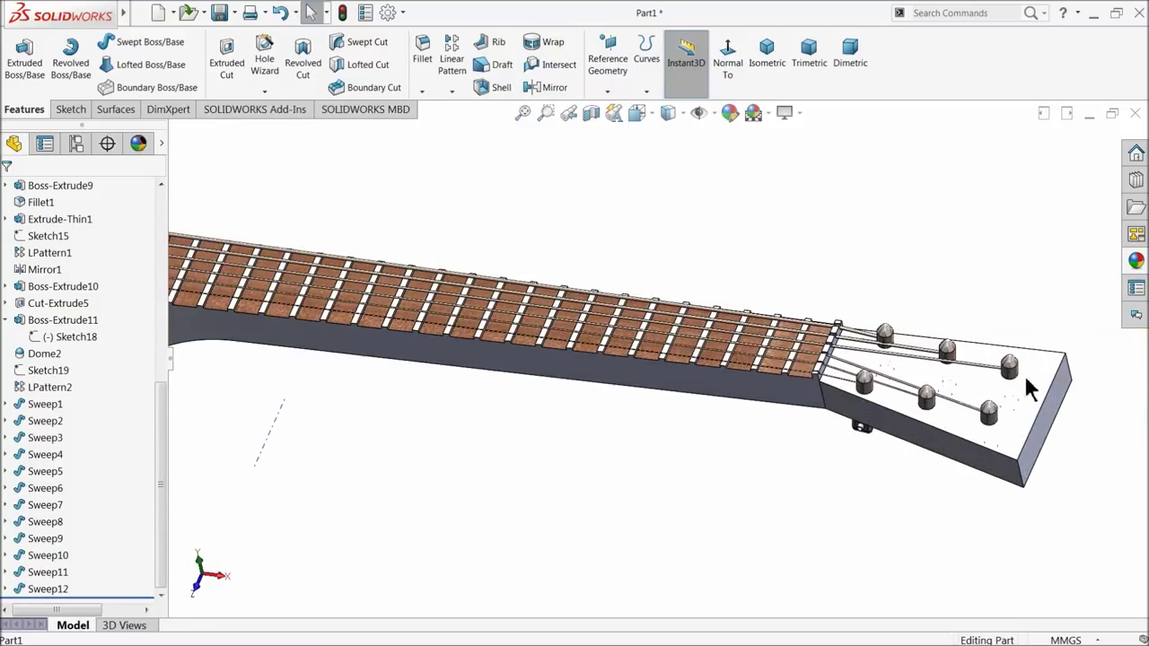
scroll(775, 436, "down", 2)
mouse_move(774, 436)
middle_mouse_down()
mouse_move(767, 386)
mouse_move(767, 413)
middle_mouse_up()
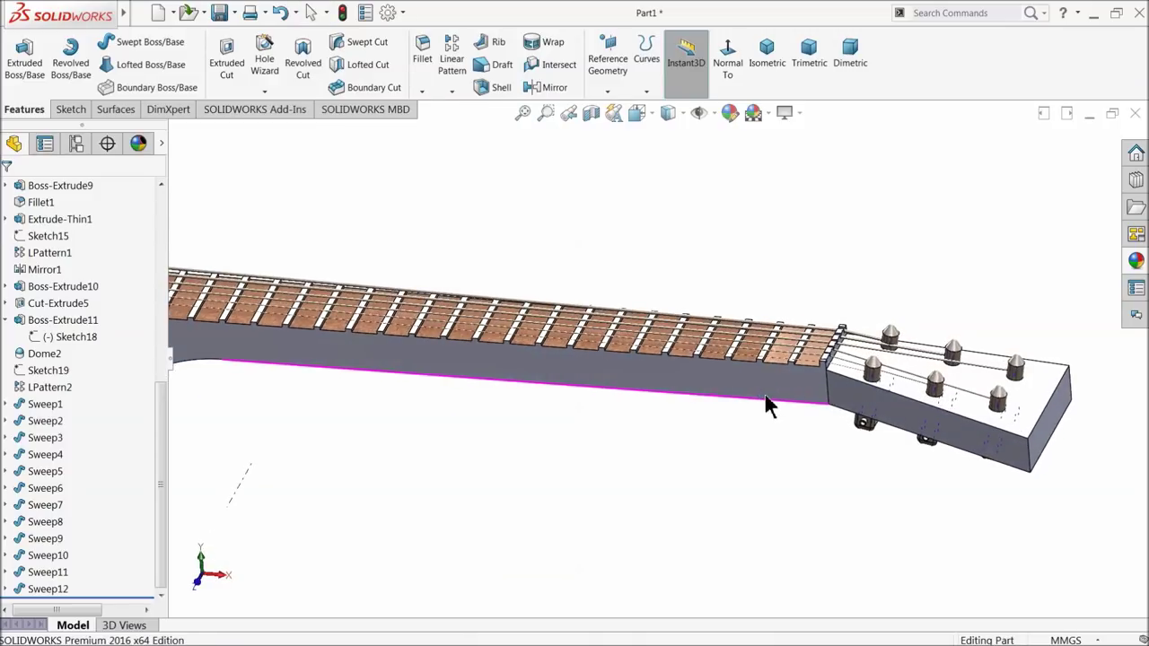
scroll(768, 413, "up", 2)
scroll(898, 381, "down", 3)
scroll(898, 381, "down", 2)
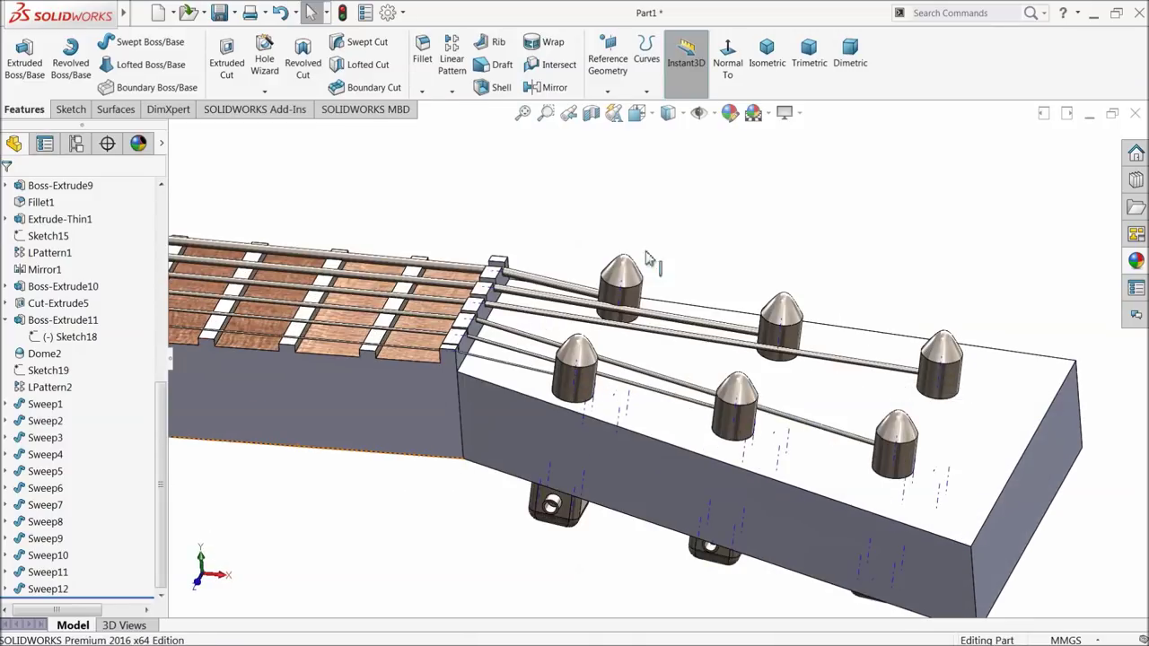
left_click(727, 112)
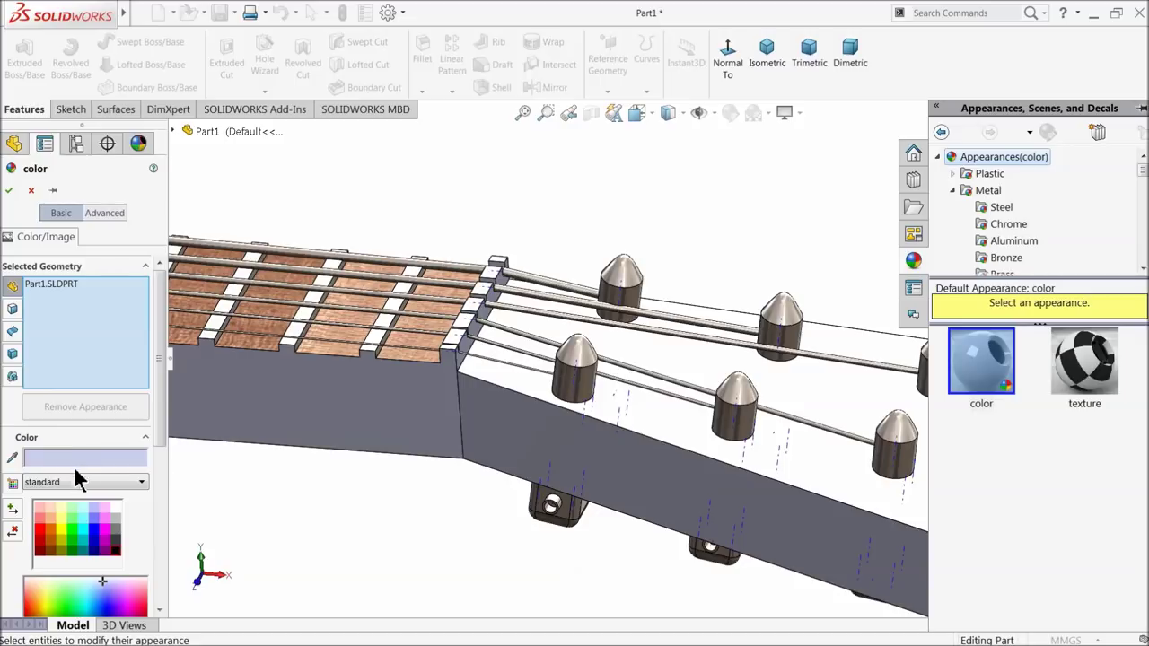
Step: Cancel the part-wide colour change and colour the headstock top face blue
left_click(671, 436)
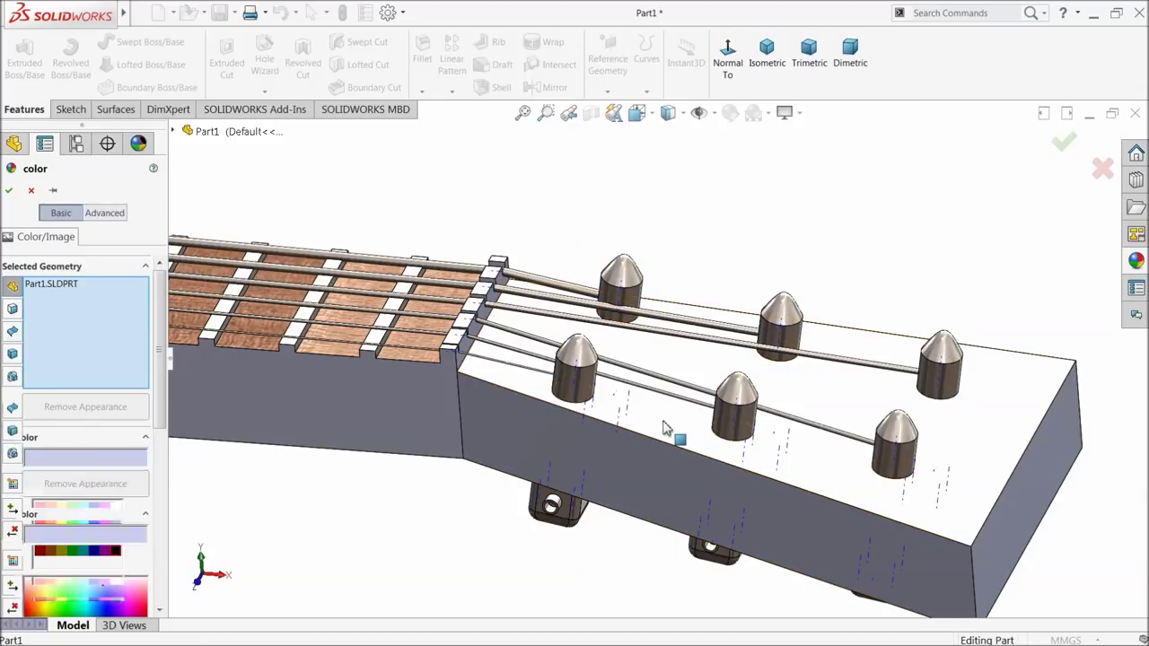
left_click(31, 191)
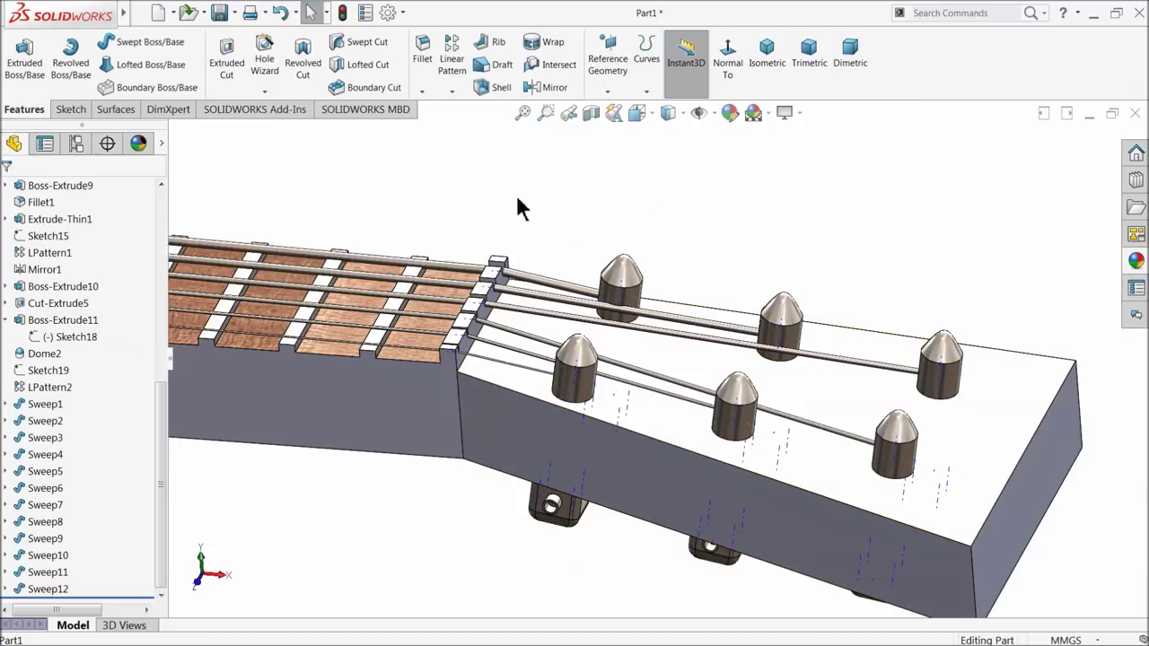
left_click(826, 395)
left_click(727, 112)
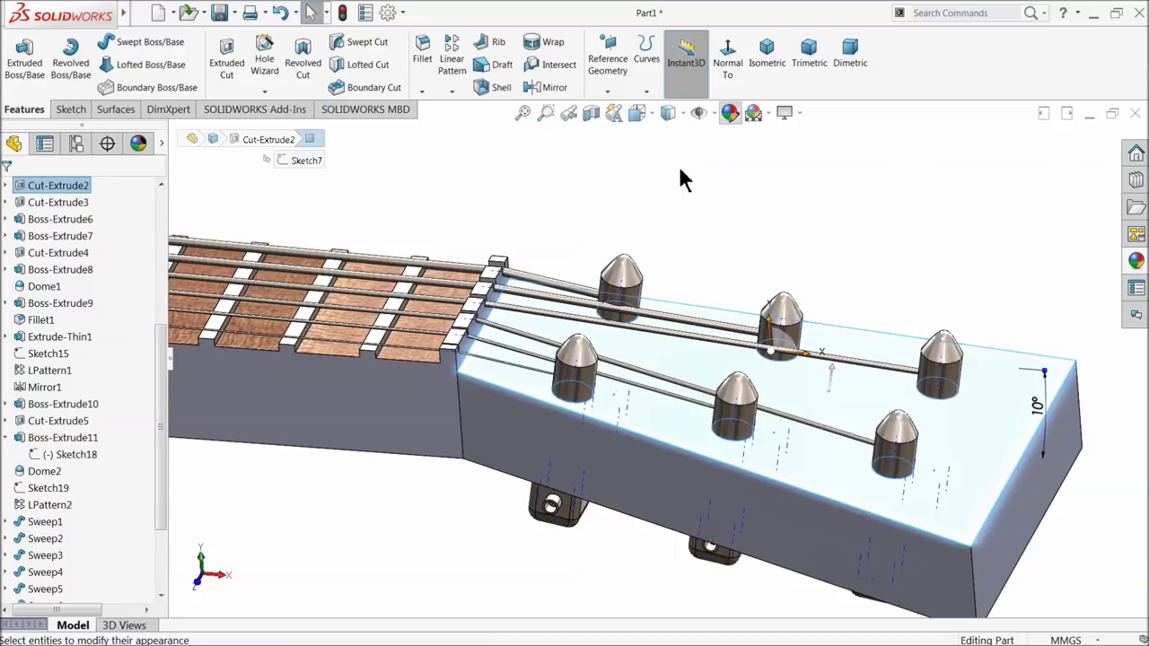
left_click(97, 537)
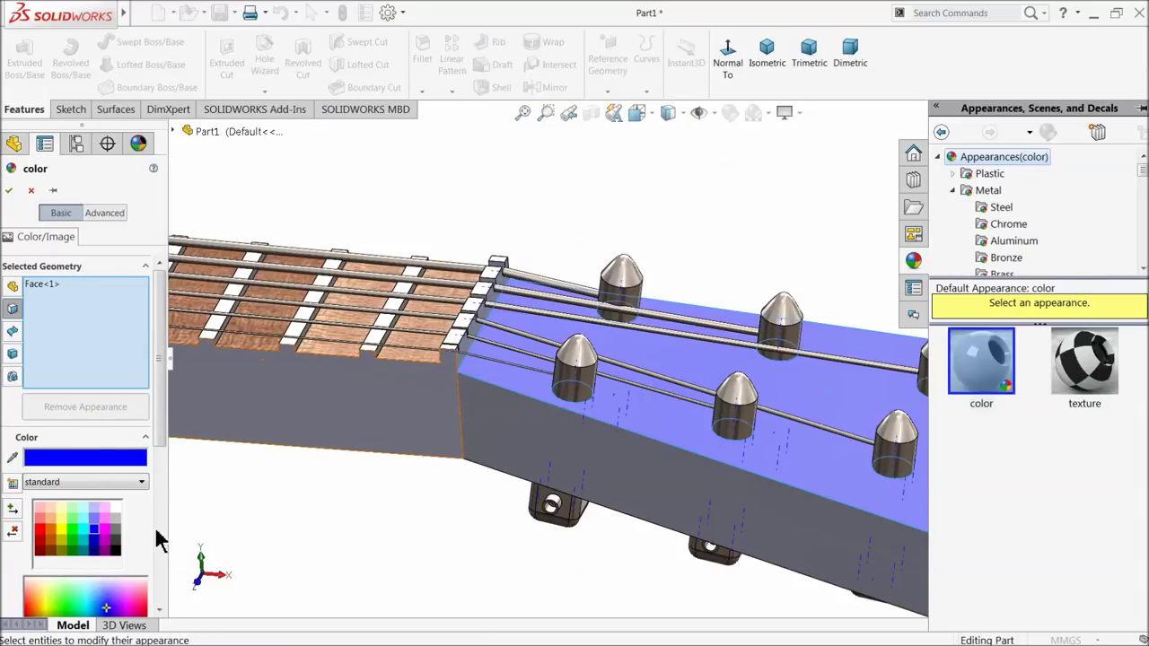
Step: Add the headstock's side, end, back and remaining faces to the blue colour and confirm
left_click(649, 464)
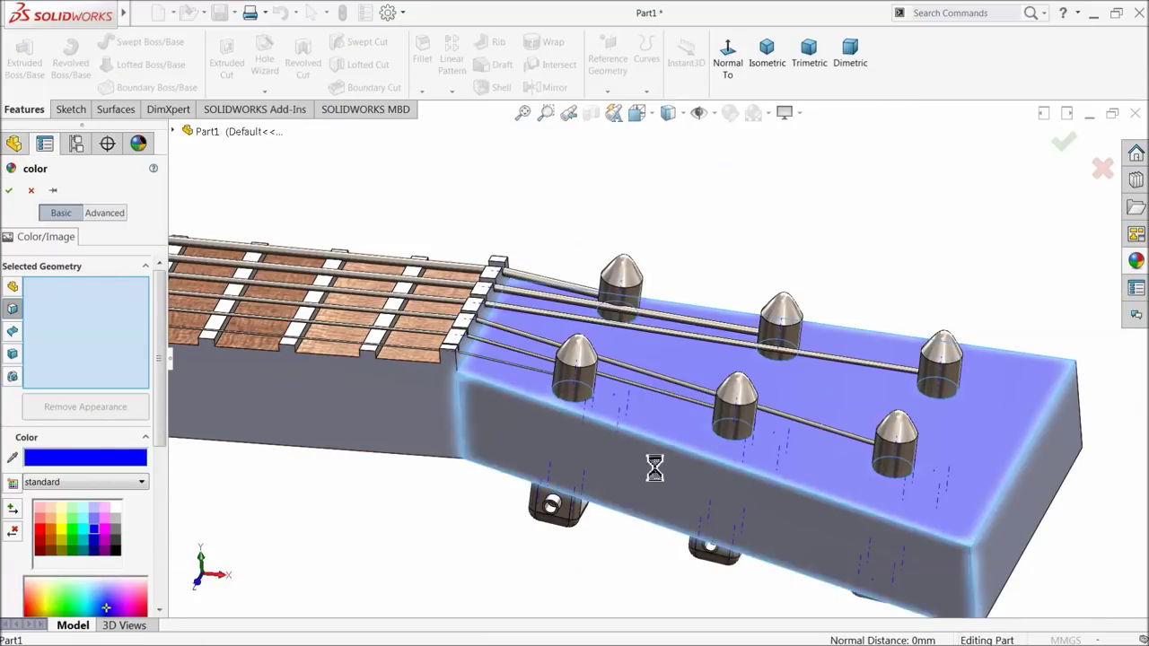
left_click(1015, 508)
mouse_move(910, 505)
middle_mouse_down()
mouse_move(790, 547)
mouse_move(808, 353)
middle_mouse_up()
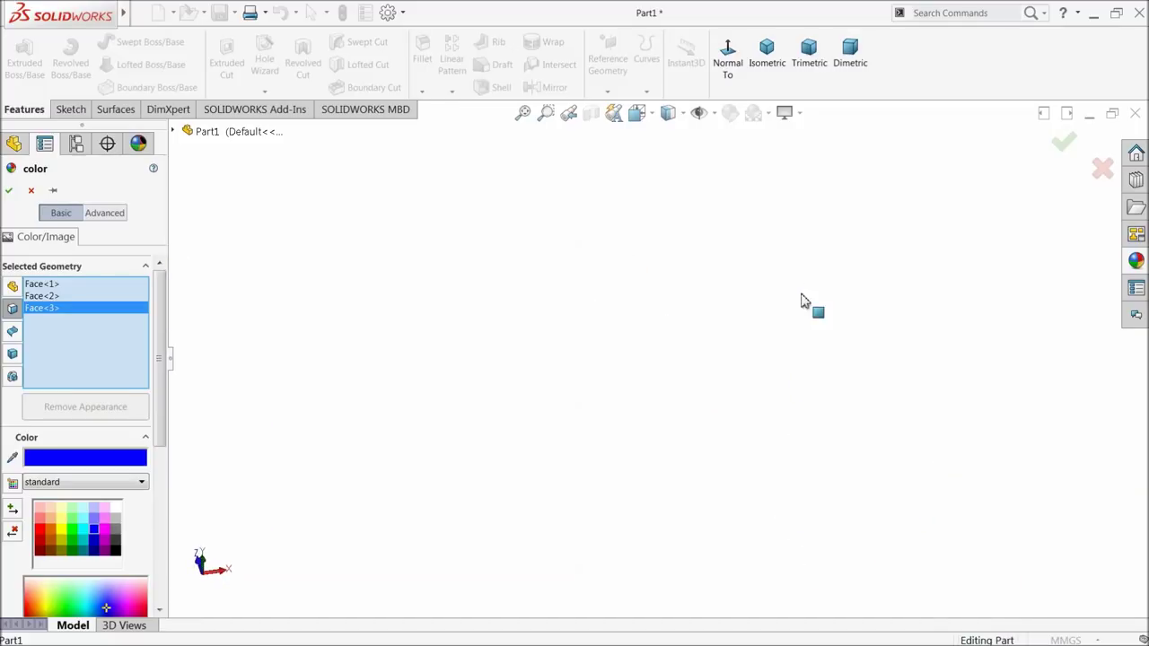
left_click(772, 65)
scroll(838, 530, "down", 3)
middle_click_drag(712, 461, 761, 210)
scroll(798, 330, "down", 3)
left_click(689, 344)
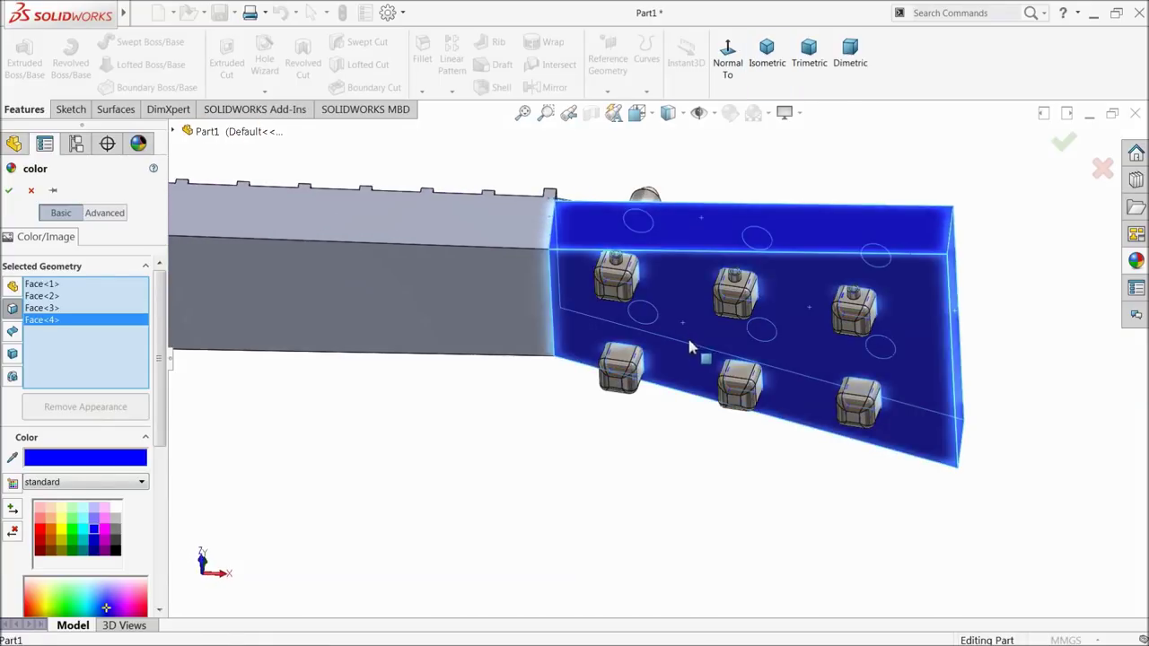
scroll(816, 368, "up", 3)
mouse_move(810, 354)
middle_mouse_down()
mouse_move(662, 428)
mouse_move(598, 390)
middle_mouse_up()
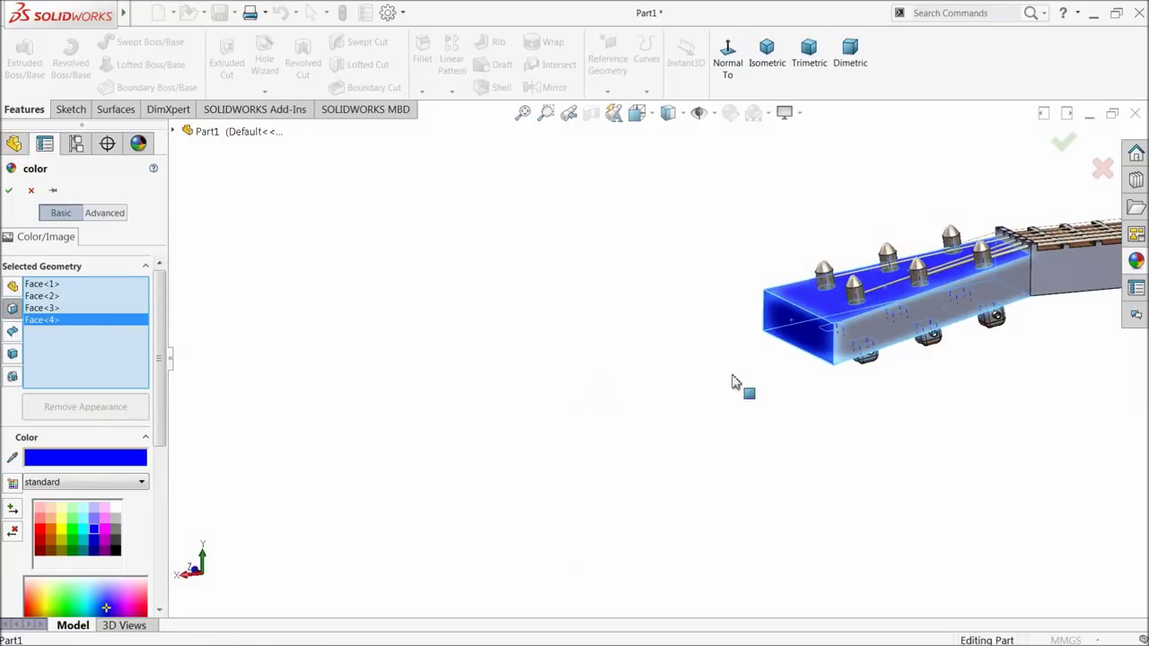
left_click(891, 337)
scroll(726, 349, "up", 3)
mouse_move(726, 349)
middle_mouse_down()
mouse_move(836, 317)
mouse_move(859, 496)
middle_mouse_up()
scroll(630, 231, "down", 1)
scroll(688, 333, "down", 2)
scroll(687, 333, "down", 2)
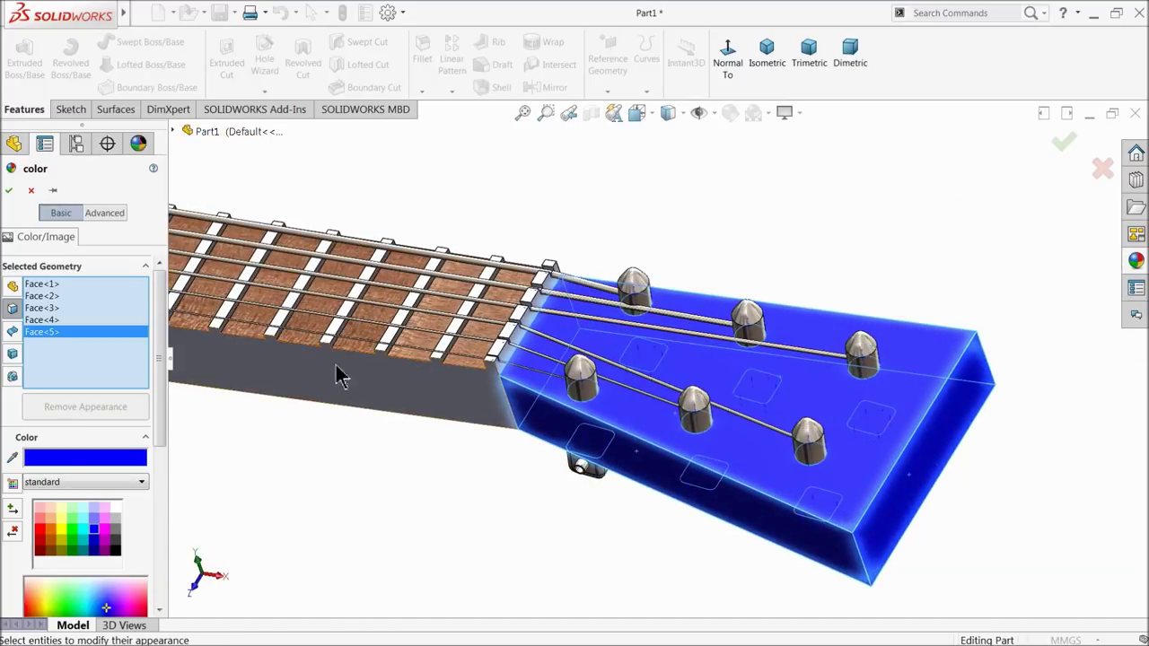
left_click(8, 191)
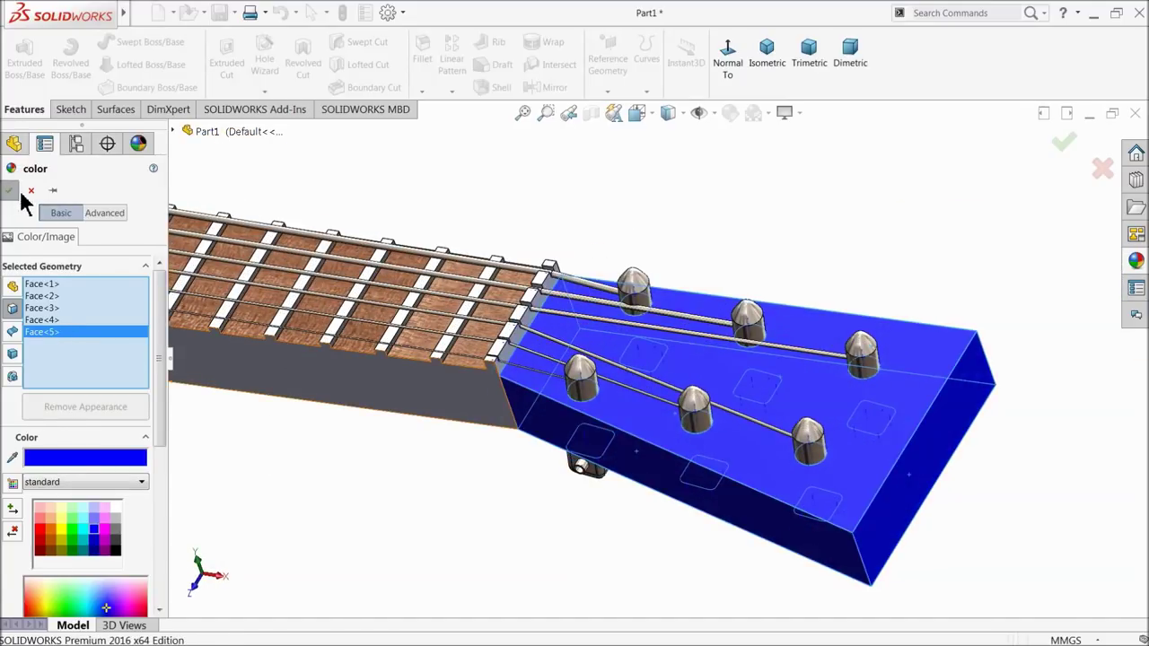
Step: Select the guitar neck and one of its faces
scroll(666, 375, "up", 2)
scroll(666, 375, "up", 2)
mouse_move(665, 375)
middle_mouse_down()
mouse_move(674, 260)
mouse_move(469, 334)
middle_mouse_up()
scroll(419, 328, "up", 2)
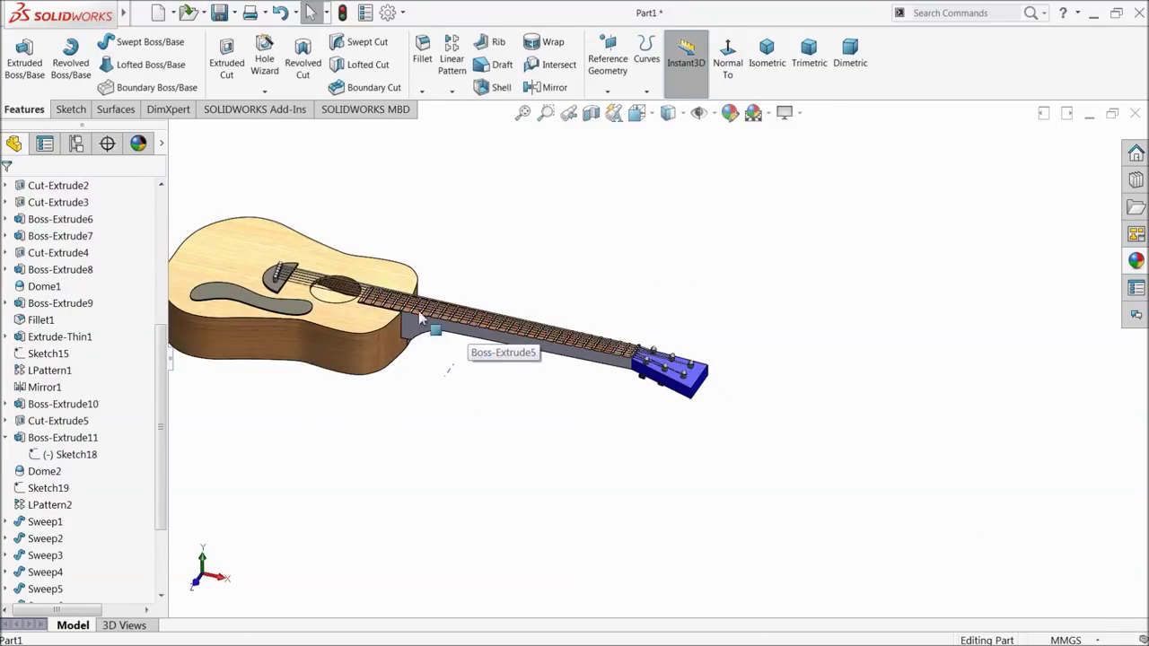
scroll(619, 374, "down", 3)
scroll(649, 390, "down", 2)
left_click(656, 391)
mouse_move(769, 282)
middle_mouse_down()
mouse_move(623, 403)
mouse_move(648, 415)
middle_mouse_up()
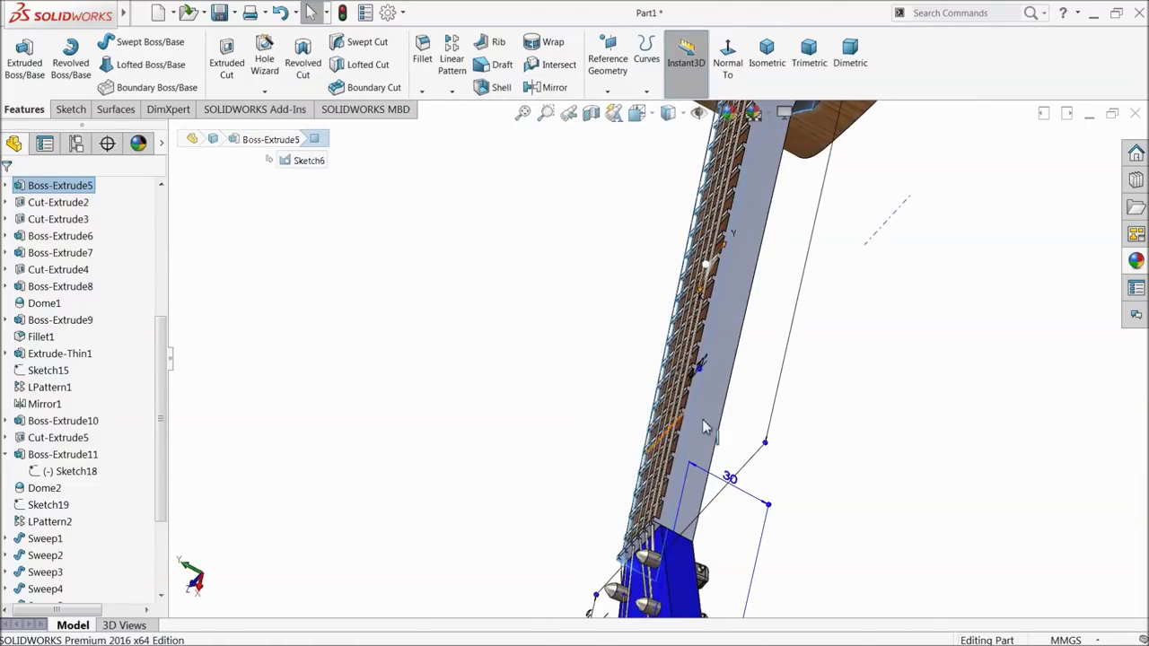
left_click(735, 406)
Step: Apply the satin finished mahogany 2d wood appearance to the selected neck faces
left_click(1136, 260)
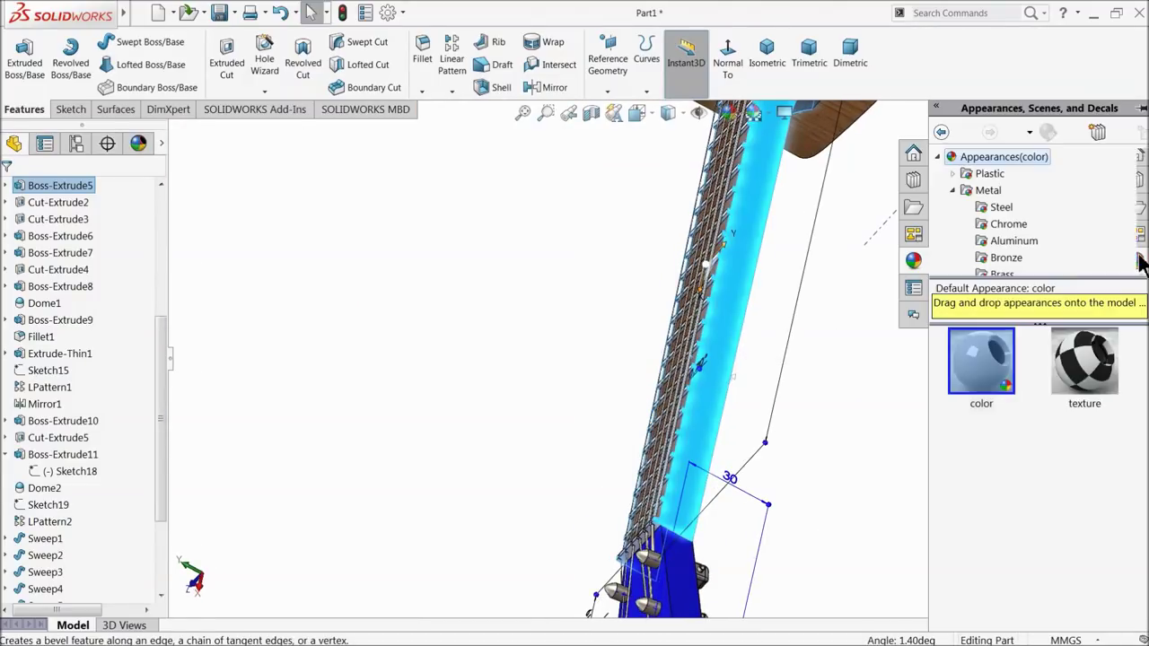
scroll(1032, 237, "down", 2)
scroll(1023, 242, "down", 5)
scroll(1009, 251, "down", 4)
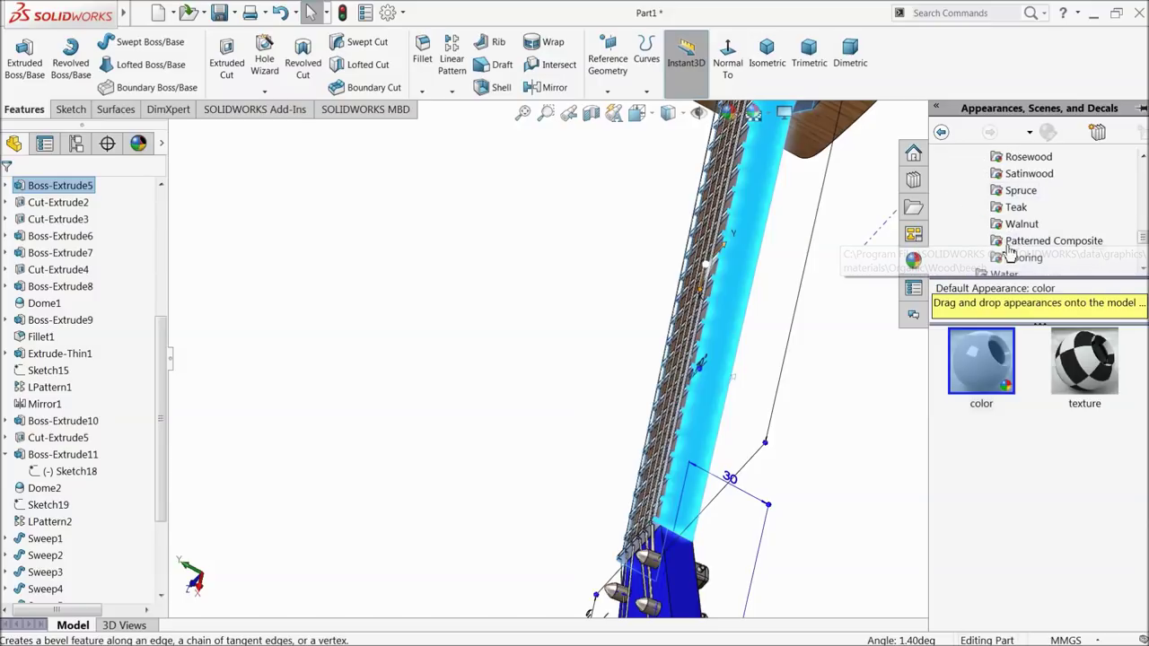
scroll(1046, 235, "down", 1)
scroll(1041, 229, "up", 2)
scroll(1041, 230, "up", 1)
scroll(1039, 231, "up", 1)
scroll(1039, 229, "down", 1)
left_click(1030, 192)
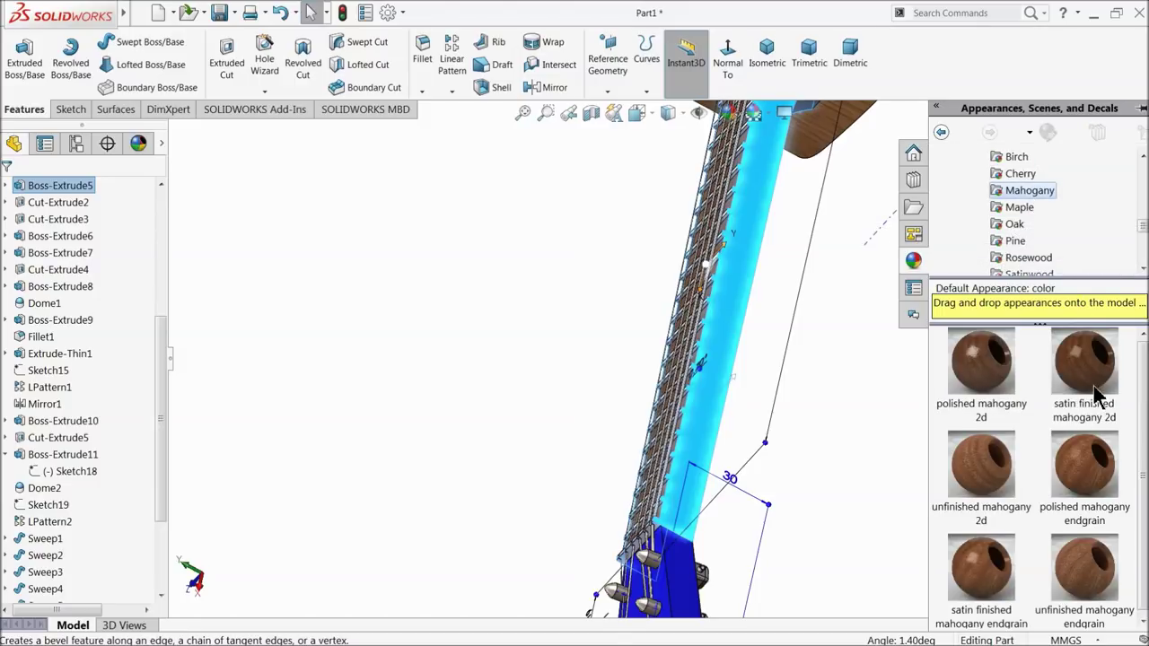
left_click(1095, 386)
Step: Select the neck's underside and curved heel faces and give them satin mahogany too
scroll(752, 418, "up", 3)
scroll(712, 423, "up", 2)
mouse_move(587, 455)
middle_mouse_down()
mouse_move(709, 261)
mouse_move(698, 329)
middle_mouse_up()
scroll(697, 328, "down", 3)
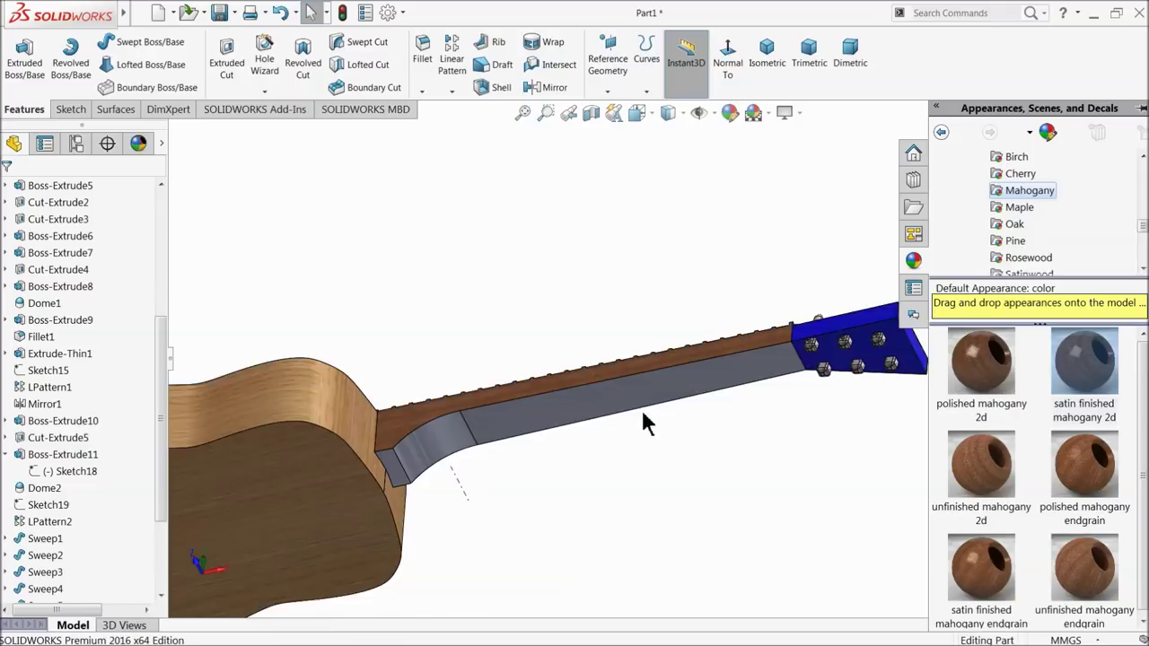
scroll(647, 423, "down", 2)
left_click(628, 393)
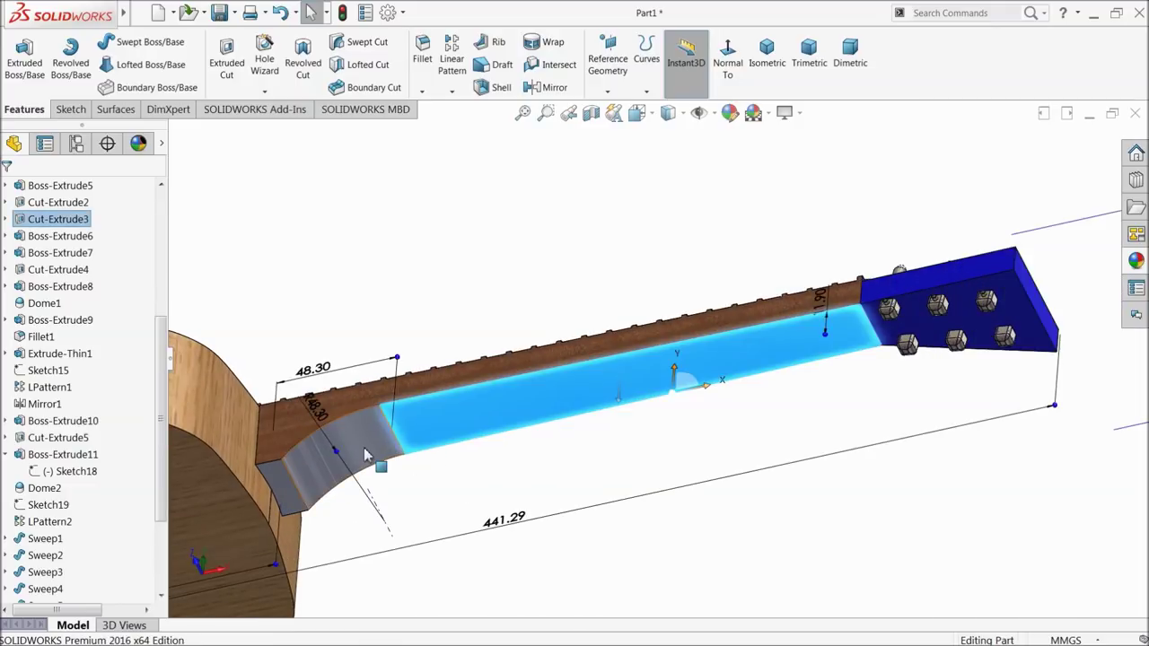
left_click(281, 493, "ctrl")
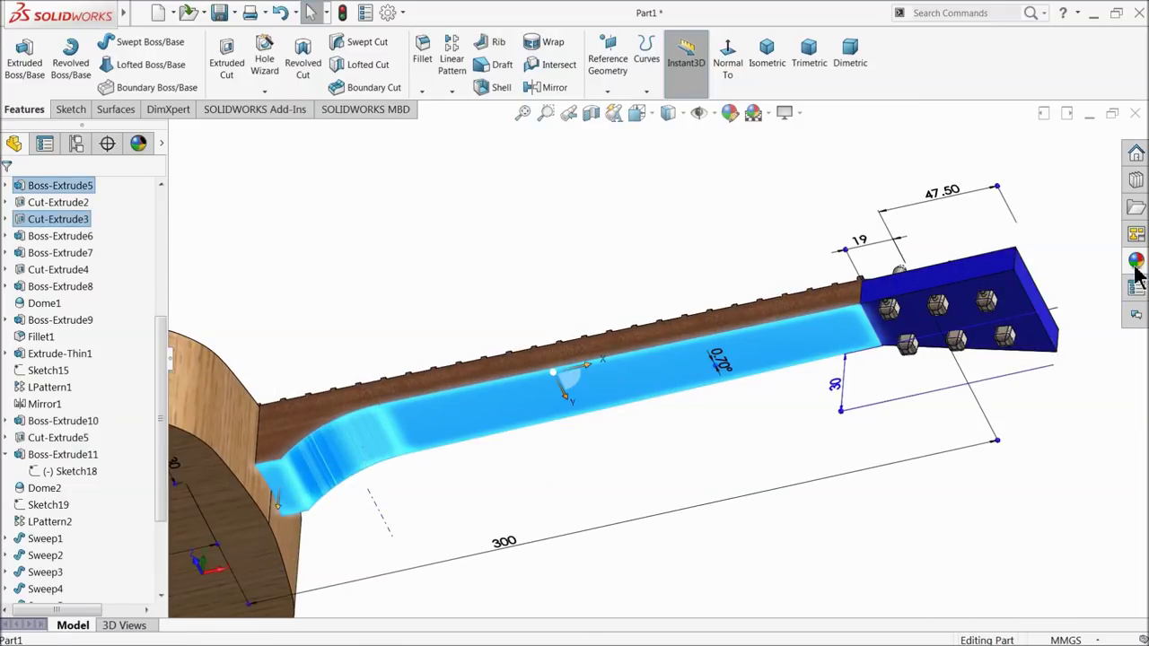
left_click(1137, 260)
left_click(1100, 377)
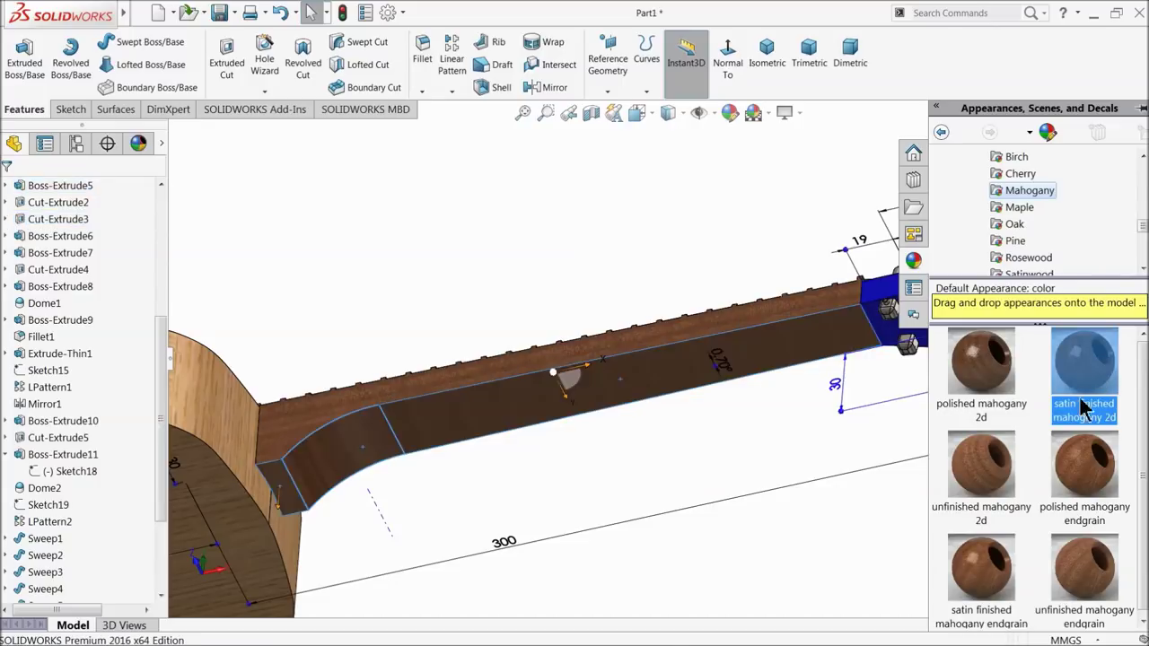
Step: Orbit around the guitar to inspect the mahogany neck where it meets the headstock
scroll(697, 287, "up", 3)
scroll(697, 287, "up", 2)
middle_click_drag(698, 287, 661, 508)
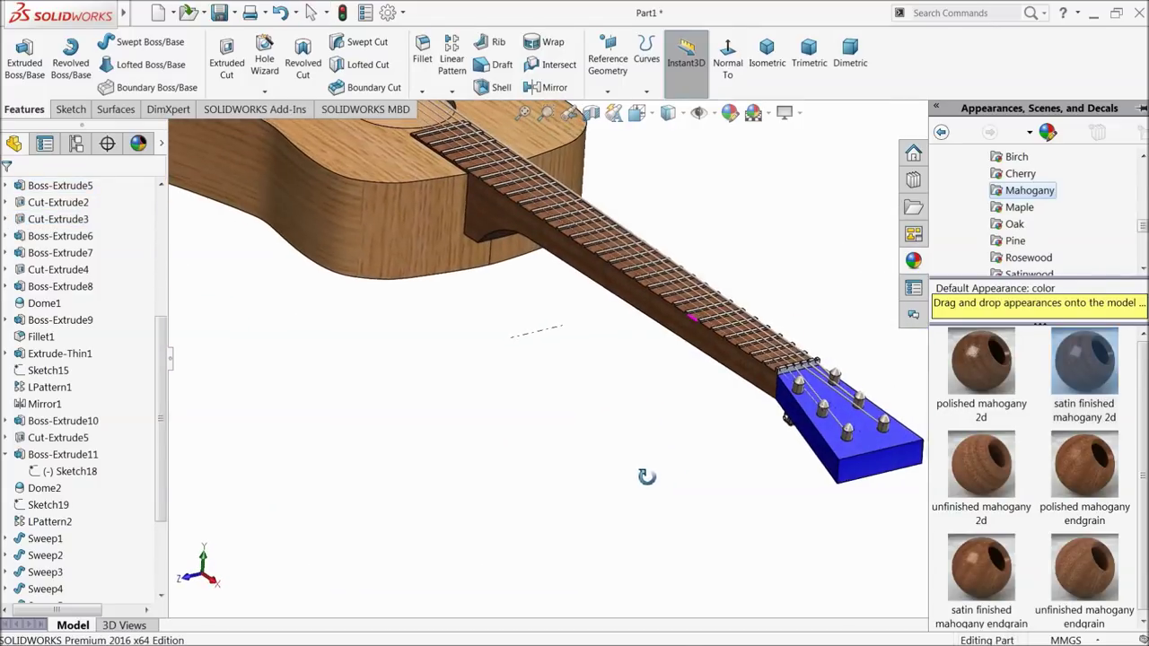
scroll(788, 404, "down", 5)
scroll(788, 404, "down", 2)
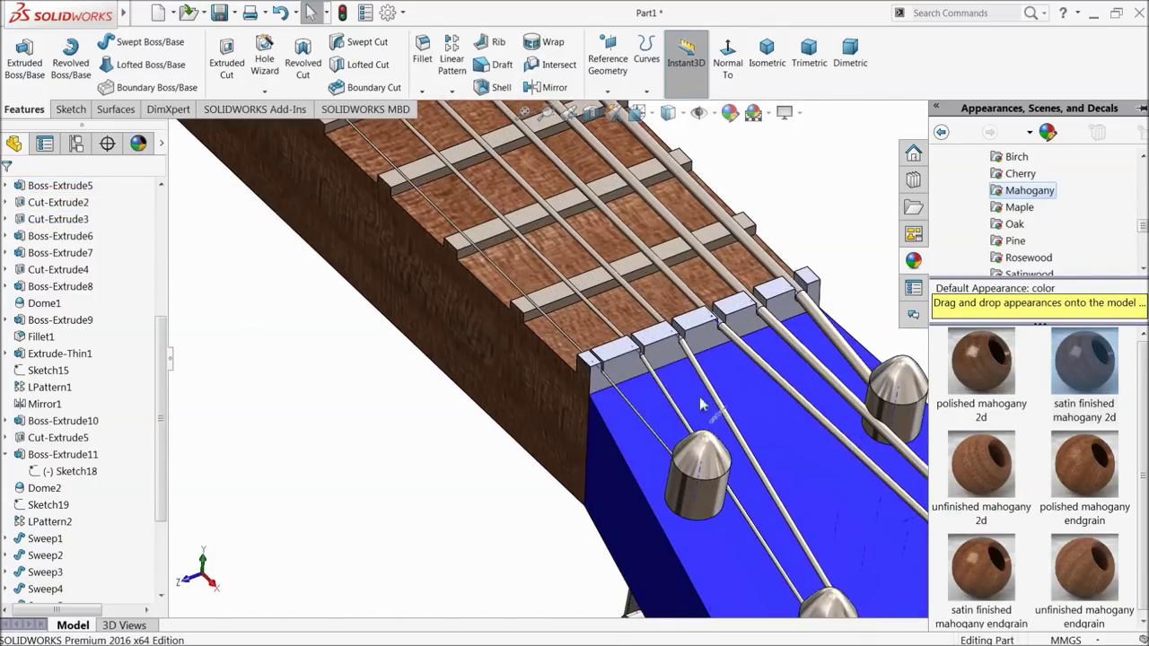
scroll(707, 405, "down", 2)
mouse_move(707, 406)
middle_mouse_down()
mouse_move(690, 440)
mouse_move(703, 375)
middle_mouse_up()
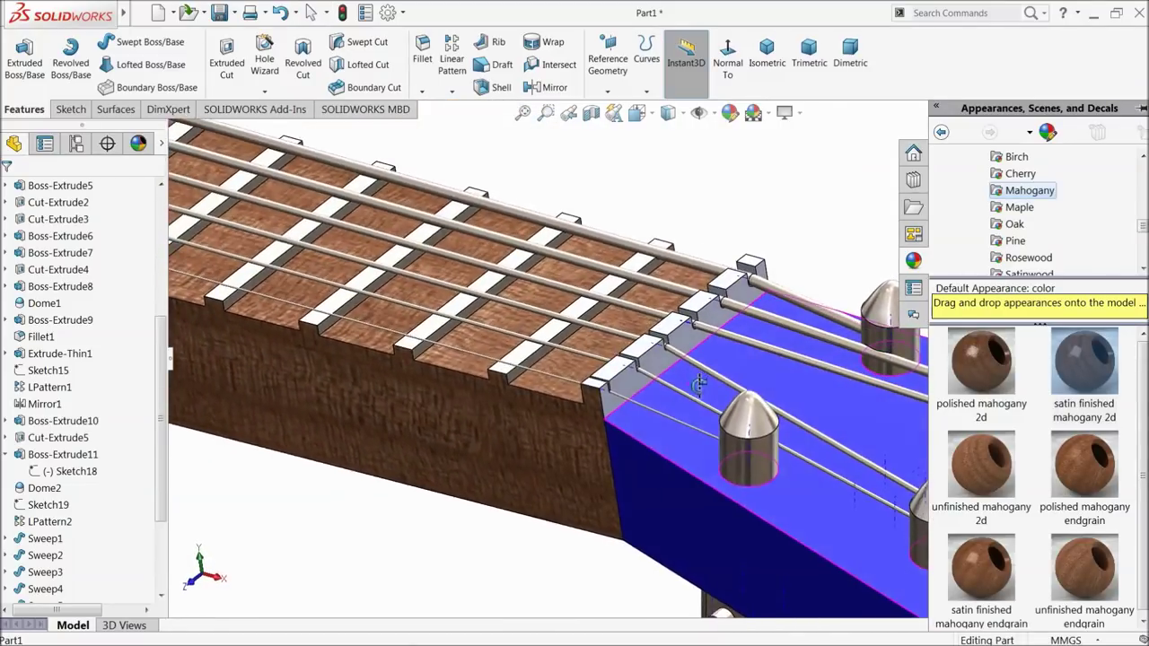
middle_click_drag(703, 375, 727, 296)
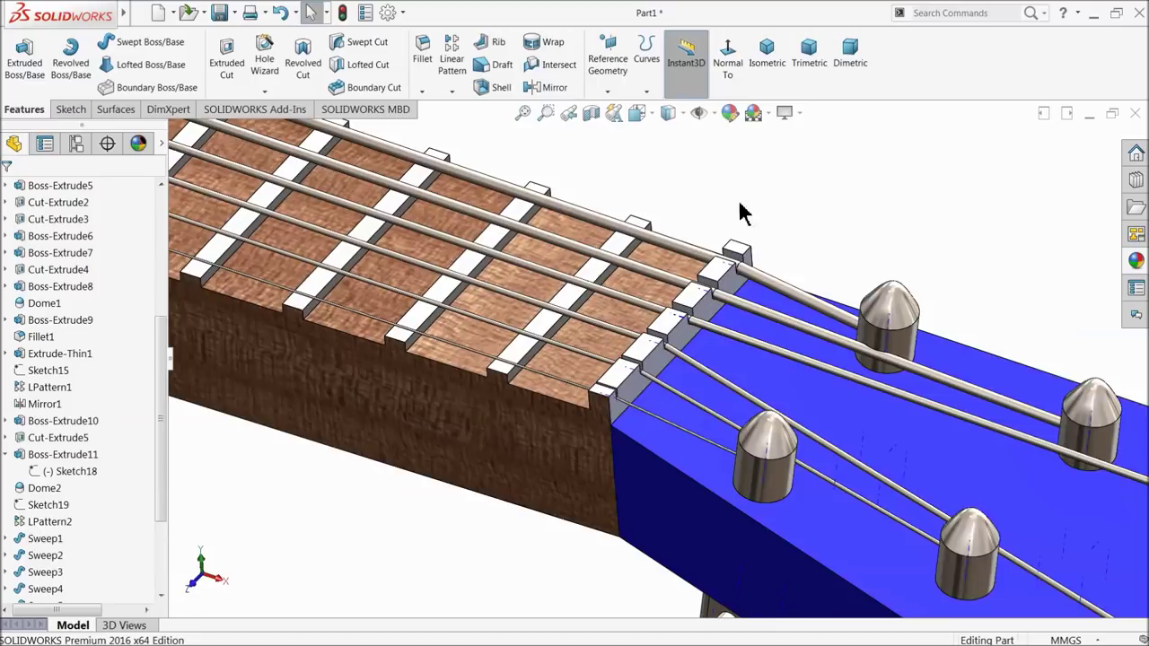
scroll(718, 359, "up", 5)
scroll(718, 359, "up", 3)
scroll(551, 352, "up", 2)
scroll(413, 296, "down", 3)
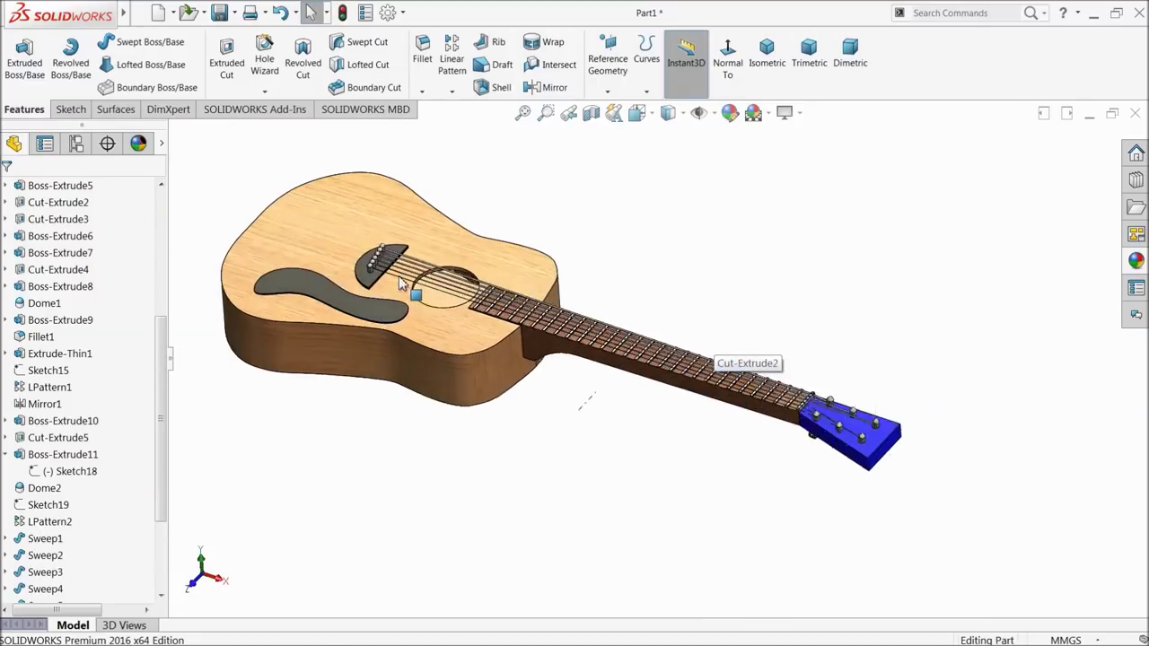
scroll(418, 287, "down", 3)
scroll(458, 305, "up", 2)
scroll(588, 337, "down", 1)
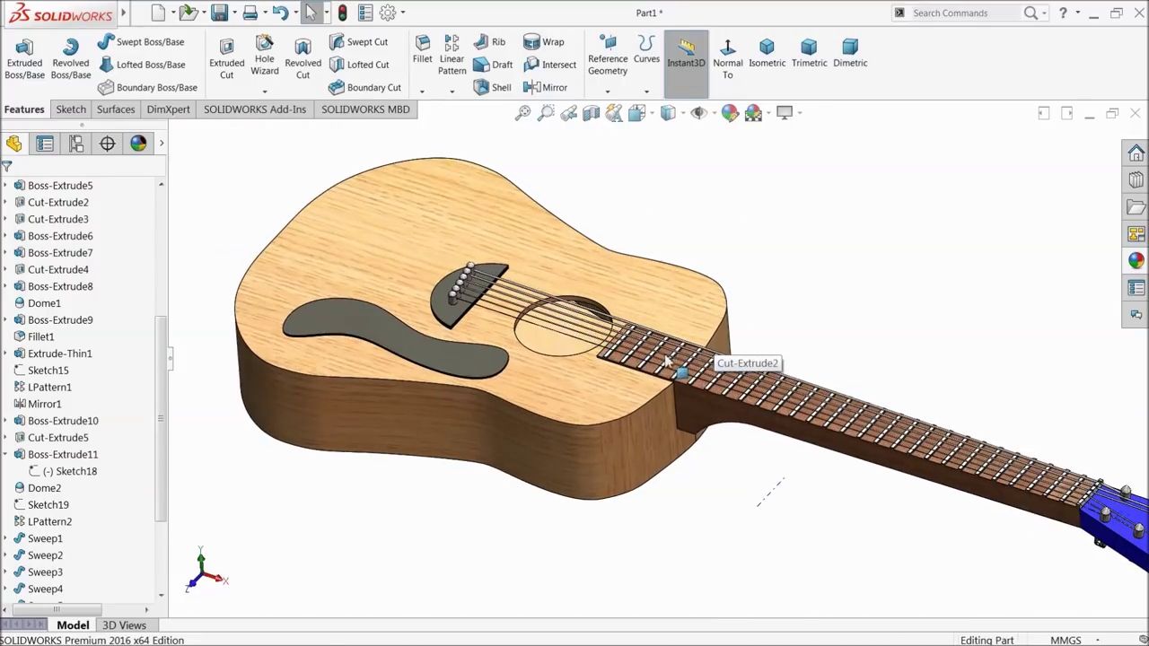
scroll(679, 359, "up", 1)
scroll(762, 404, "down", 1)
mouse_move(846, 449)
middle_mouse_down()
mouse_move(762, 391)
mouse_move(780, 446)
middle_mouse_up()
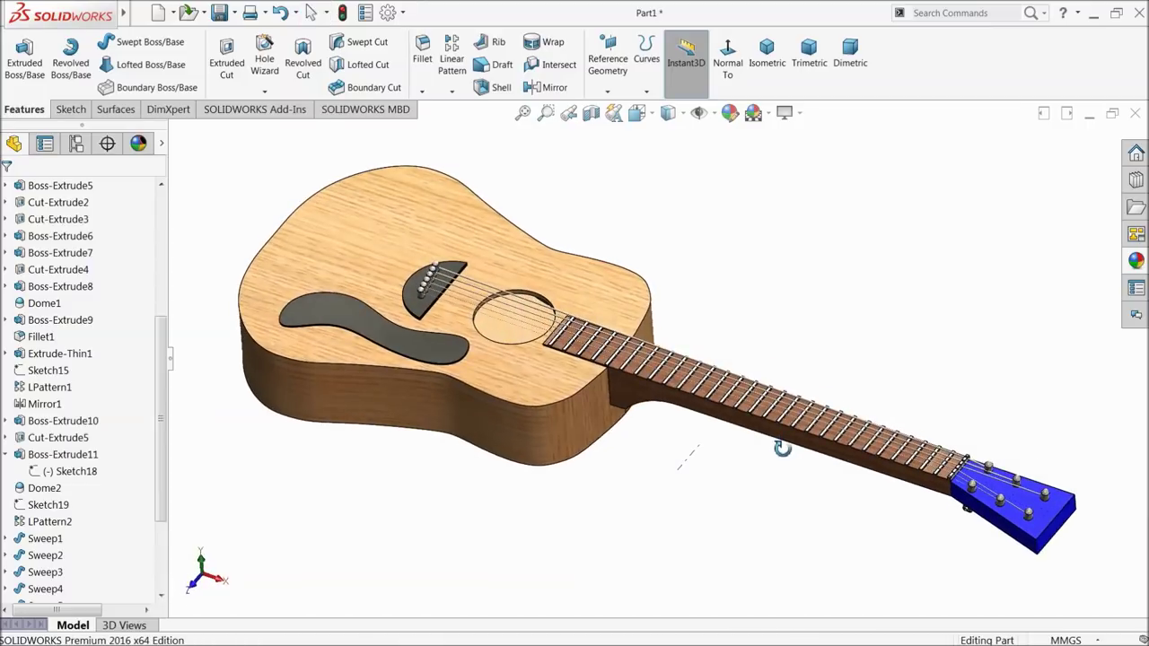
scroll(841, 474, "down", 1)
scroll(774, 464, "up", 2)
scroll(621, 316, "down", 1)
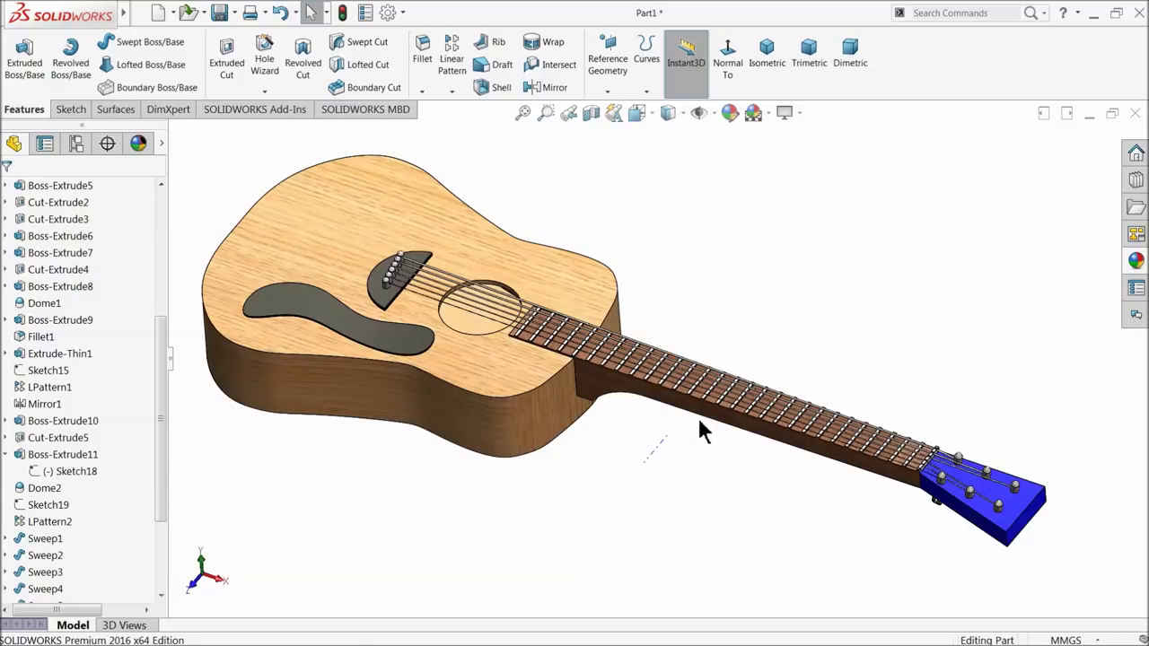
scroll(300, 320, "down", 5)
Step: Start a new sketch on the pickguard's top face and view it face-on
left_click(525, 366)
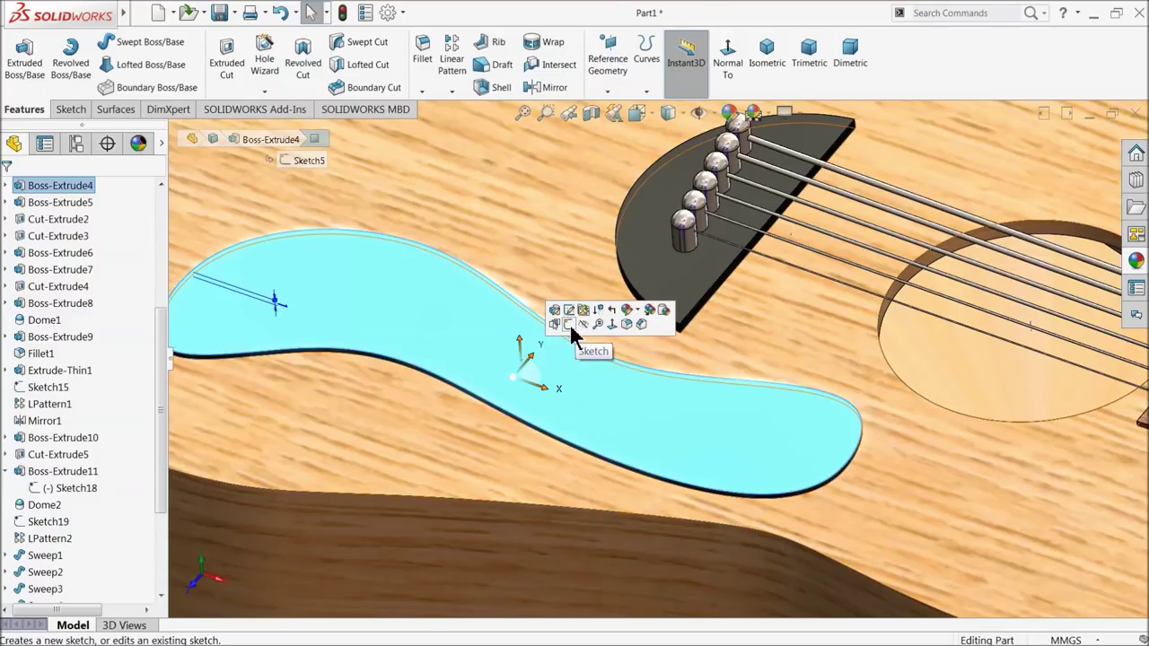
left_click(582, 332)
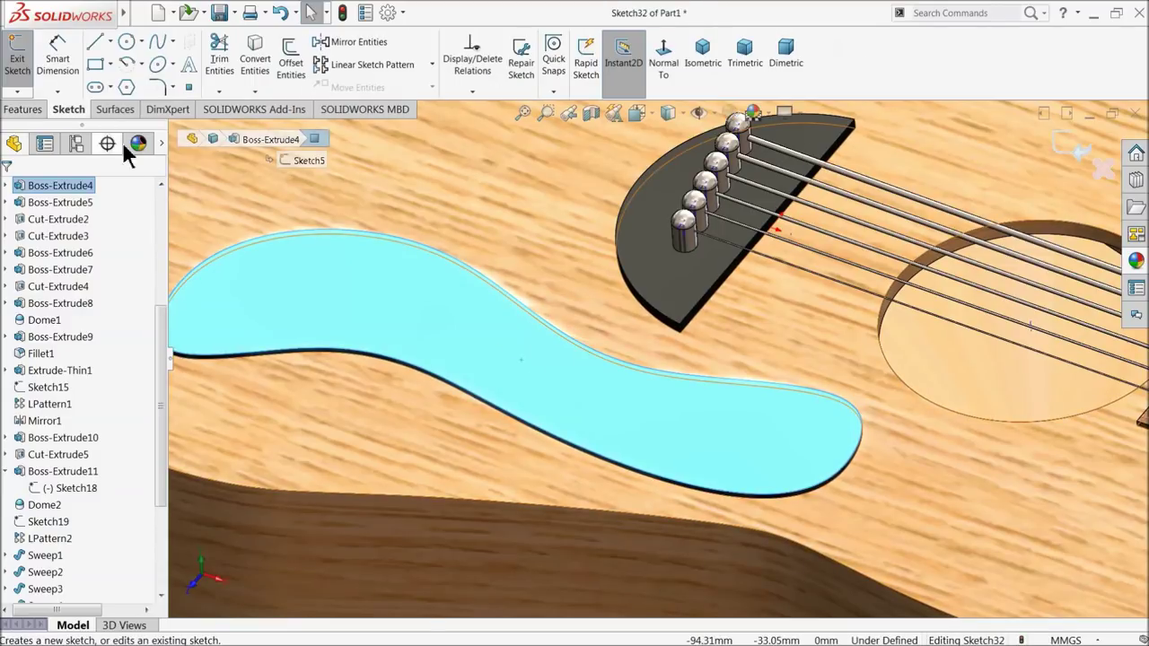
left_click(161, 47)
scroll(418, 351, "up", 5)
scroll(413, 351, "down", 3)
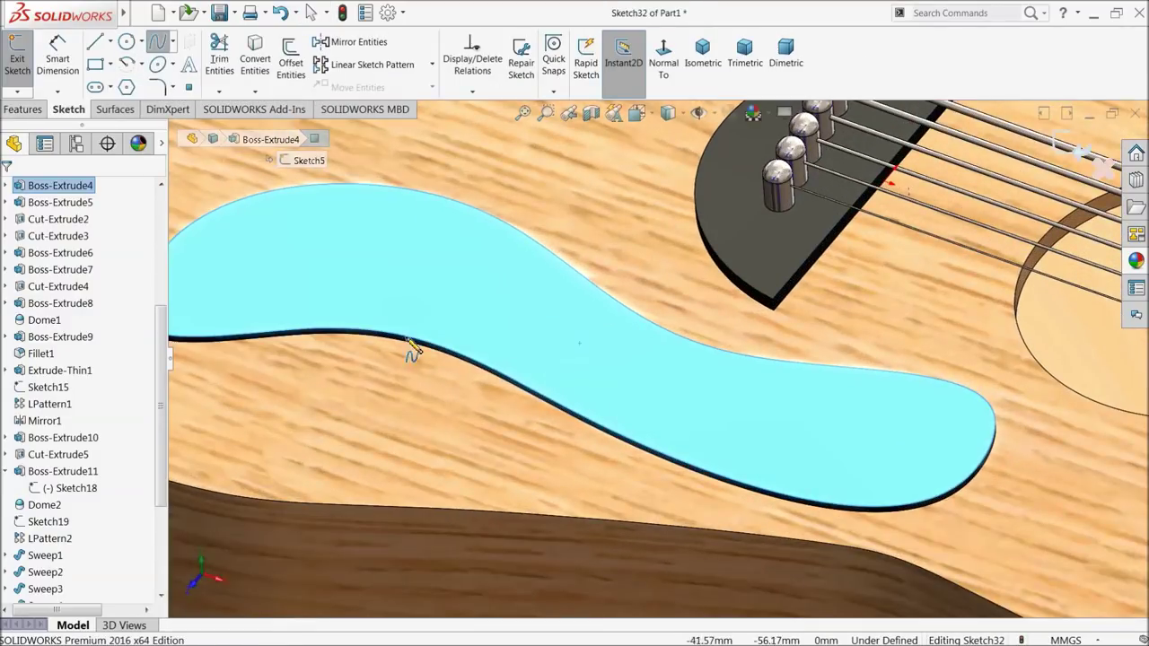
scroll(588, 301, "down", 2)
left_click(663, 45)
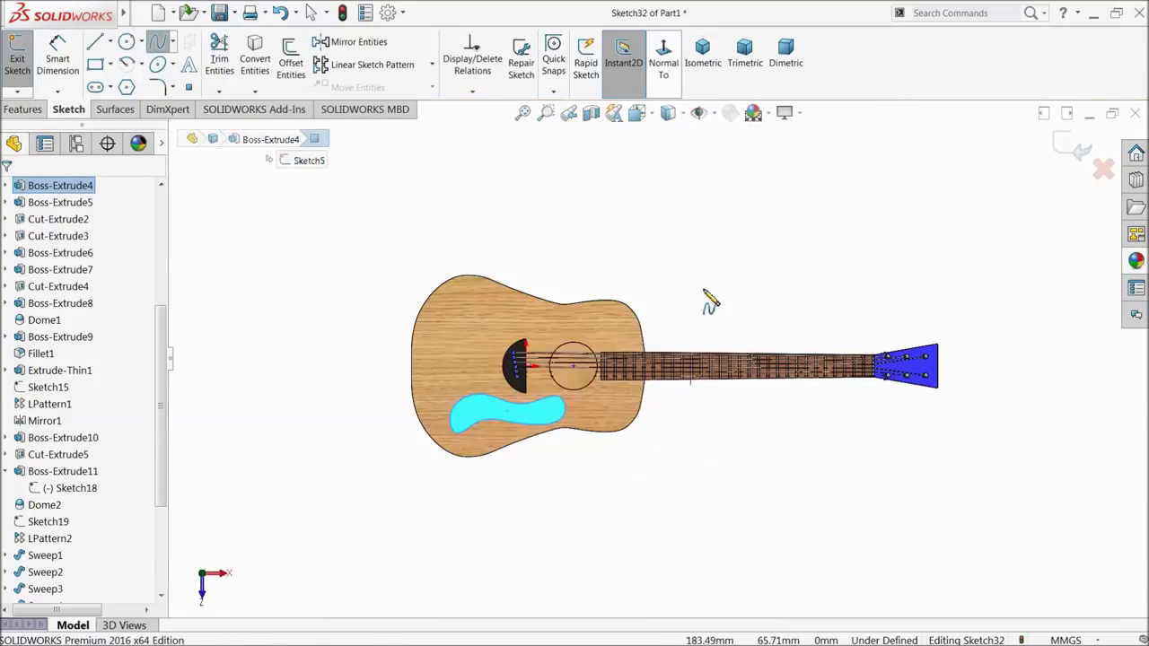
scroll(520, 426, "down", 4)
scroll(602, 437, "down", 2)
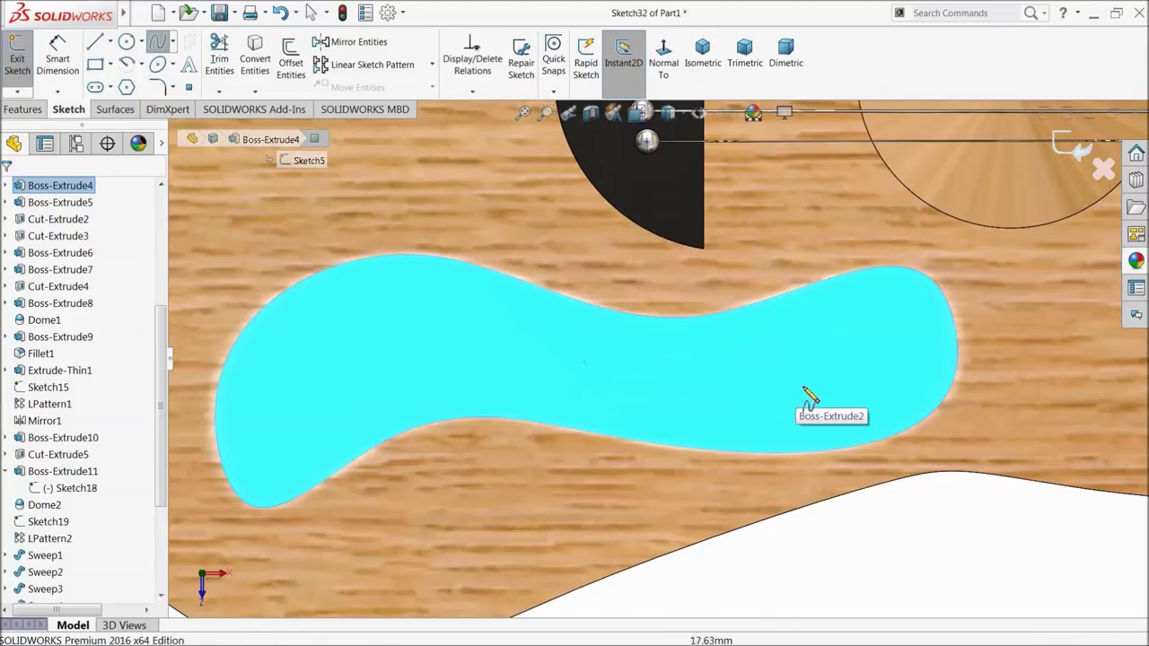
Step: Draw a five-point 109.70 mm curved spline from the pickguard's right end to its left
left_click(917, 350)
left_click(819, 409)
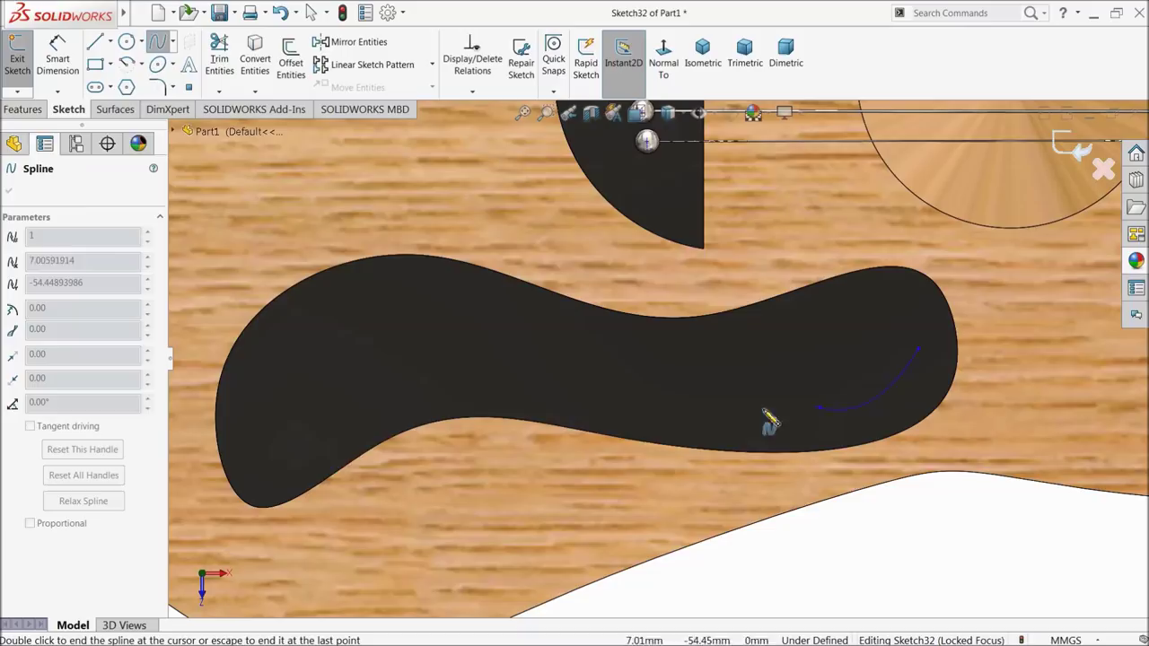
left_click(627, 396)
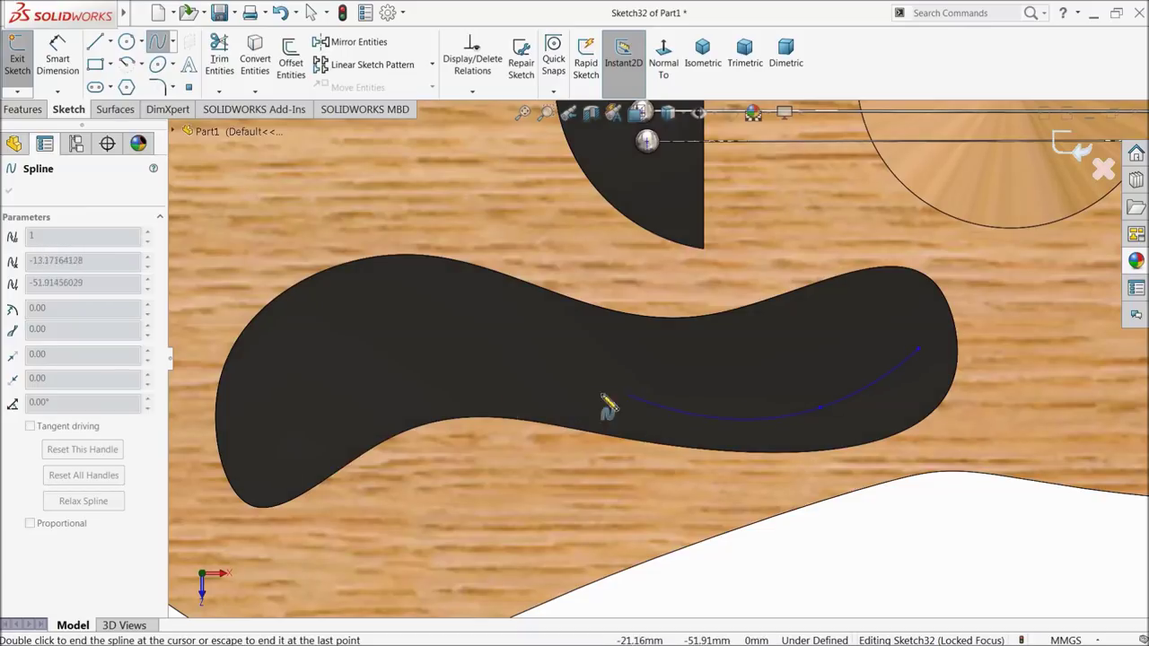
left_click(453, 378)
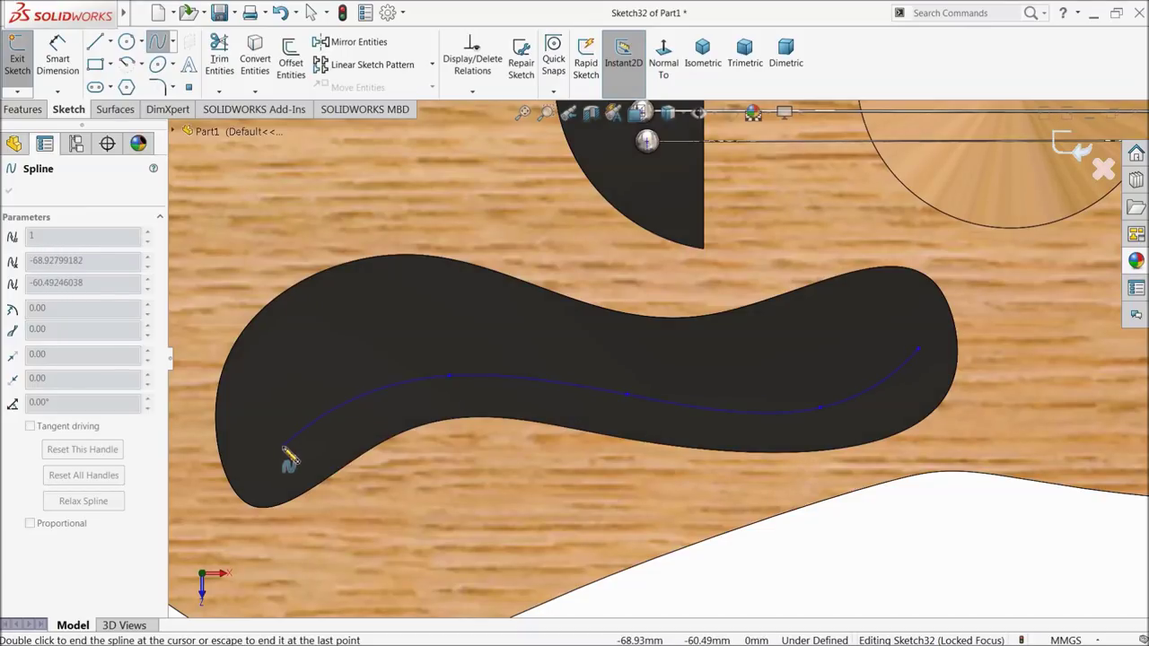
double_click(283, 450)
right_click(293, 404)
left_click(320, 410)
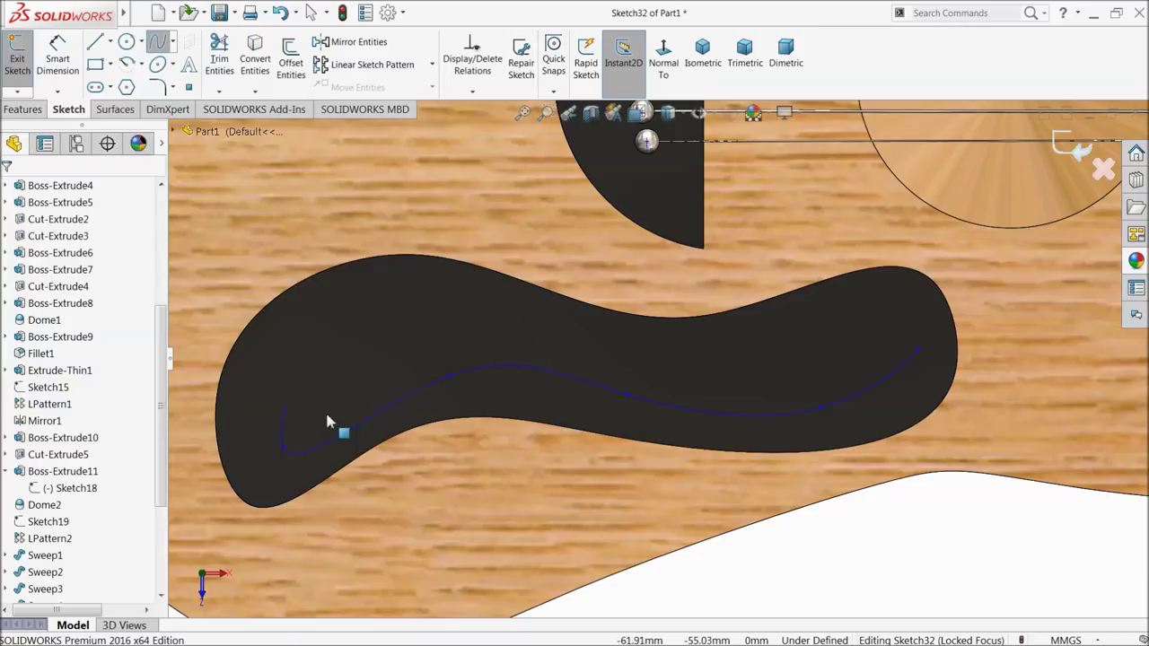
left_click(396, 393)
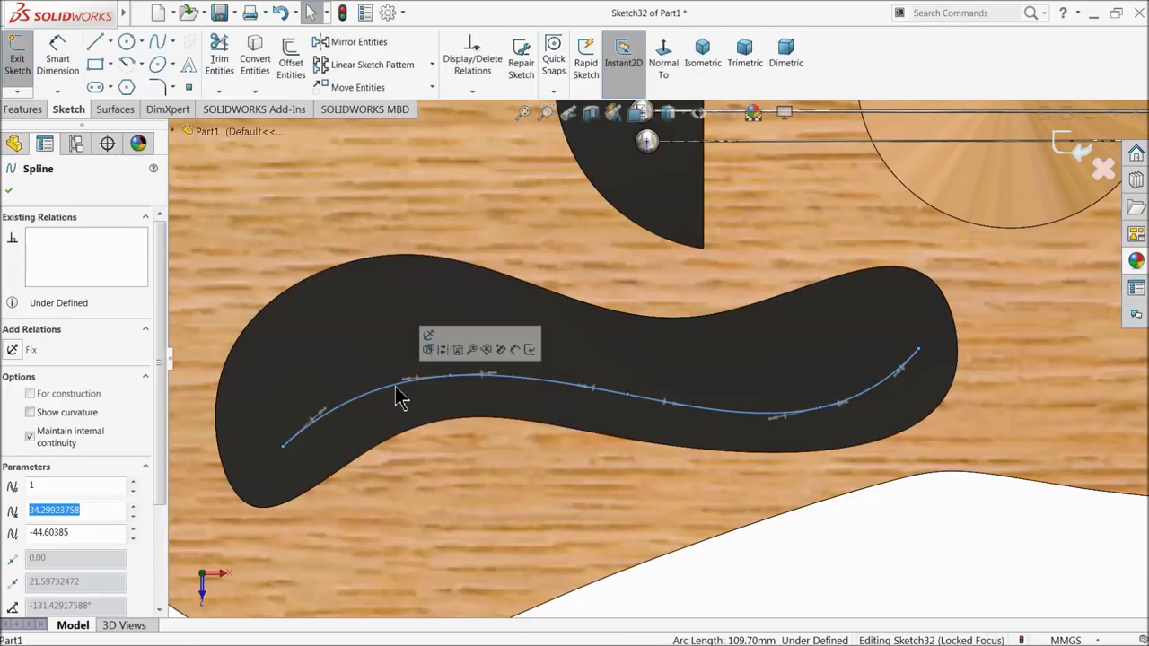
key("Escape")
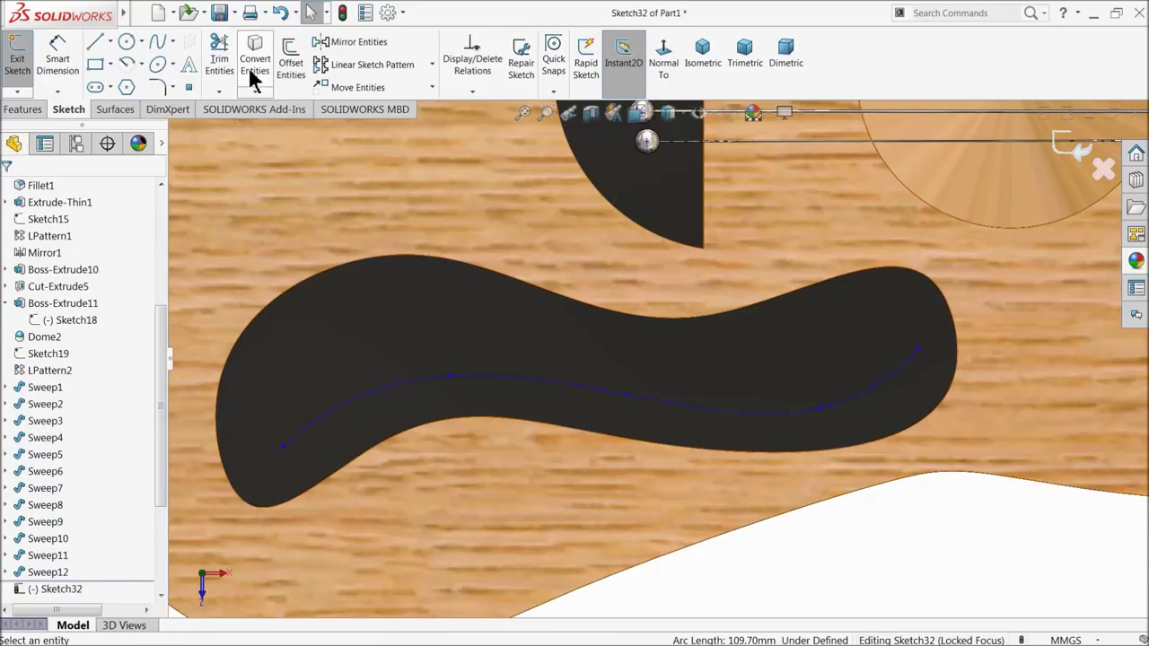
left_click(188, 66)
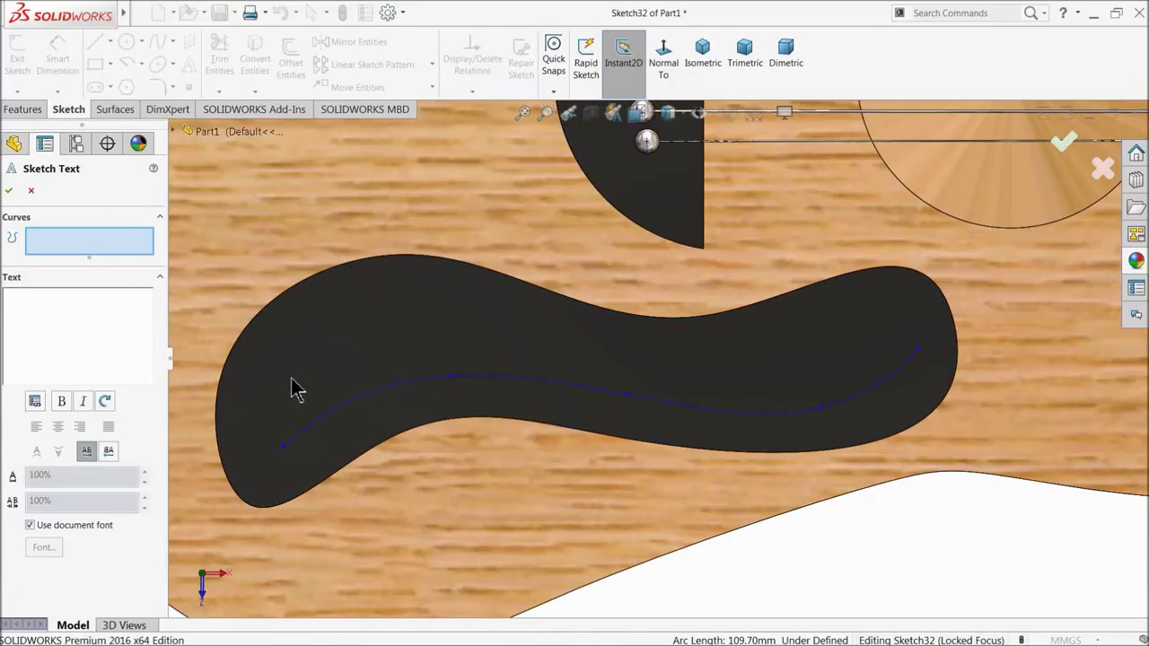
Step: Place the text on Spline1 and flip it so it reads upright above the curve
left_click(341, 413)
left_click(85, 319)
type("CAD CAM TUTORIAL")
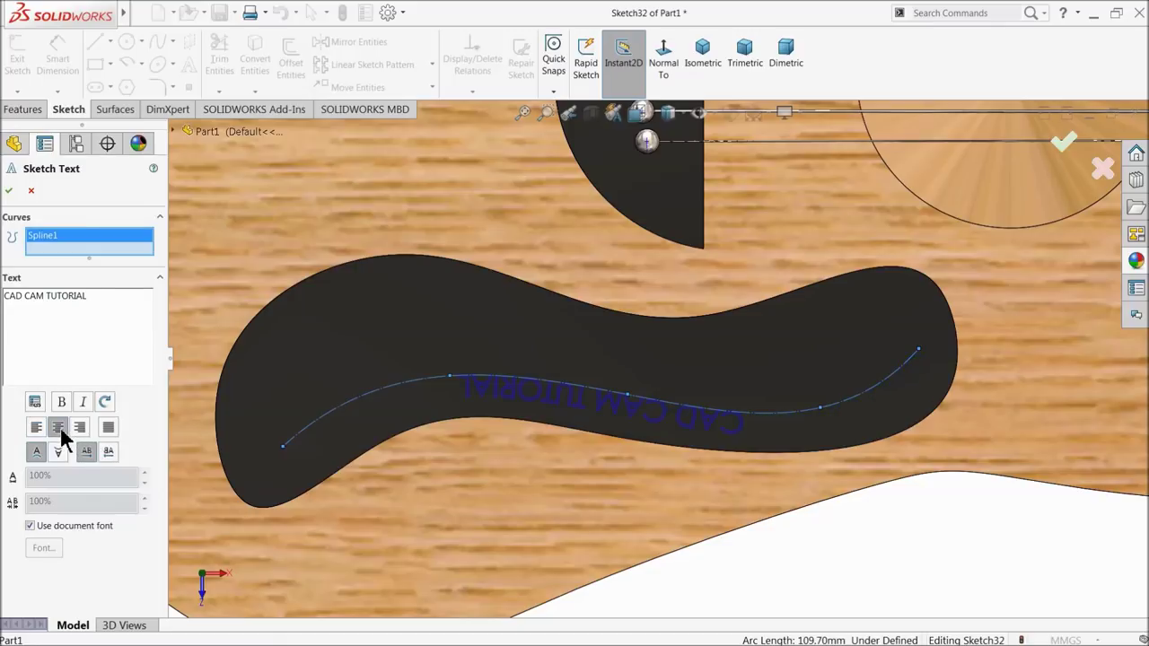
left_click(56, 452)
left_click(108, 454)
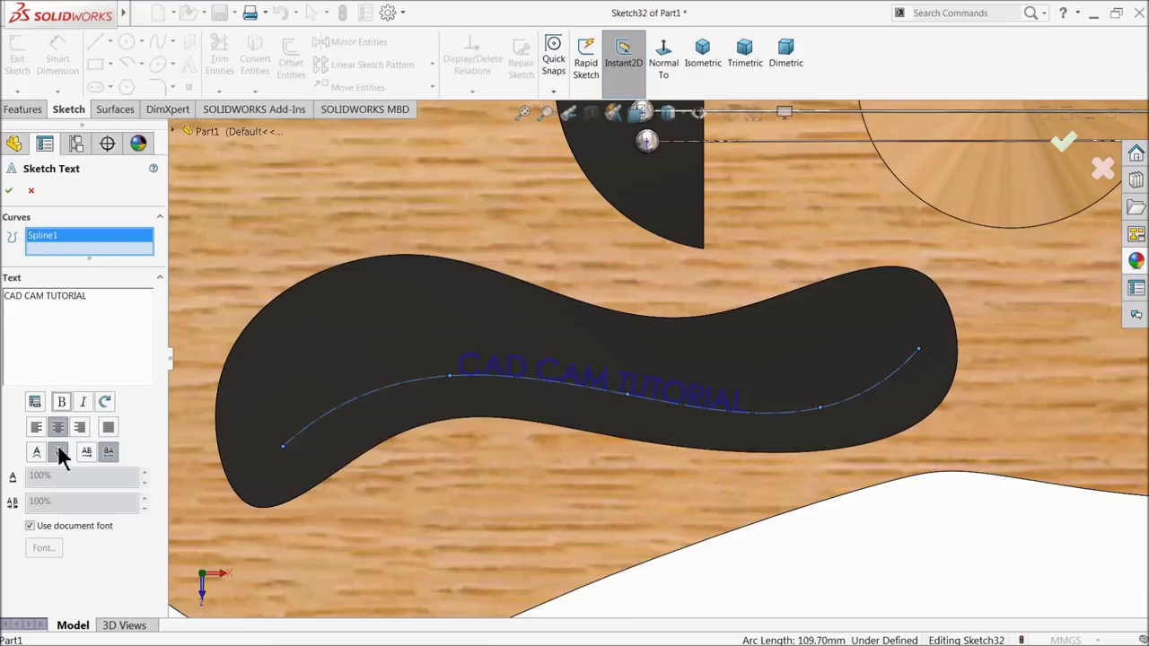
Step: Drop the document font and set the lettering to Century Gothic Bold, 6 mm high
left_click(30, 527)
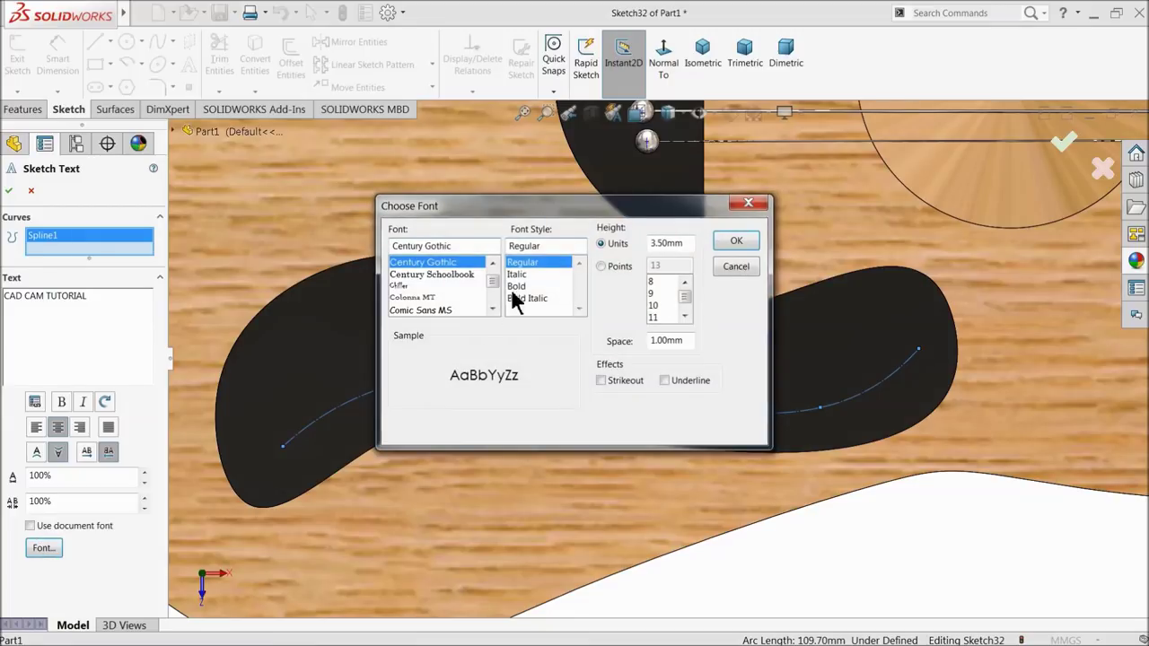
left_click_drag(558, 212, 203, 265)
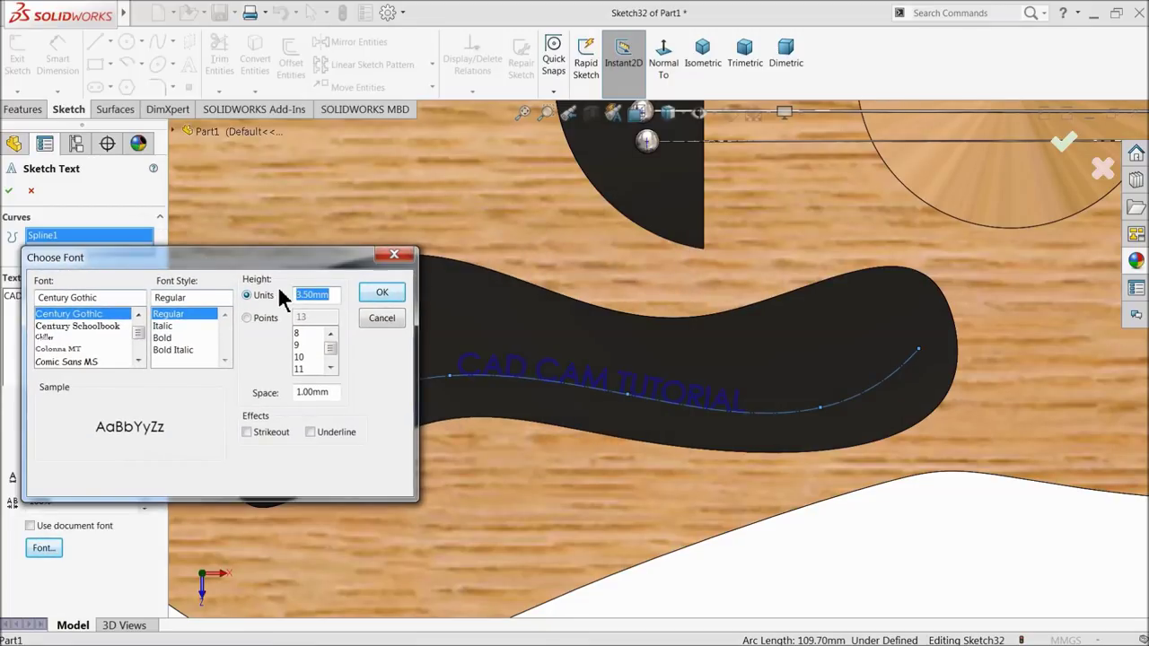
type("7")
key("Return")
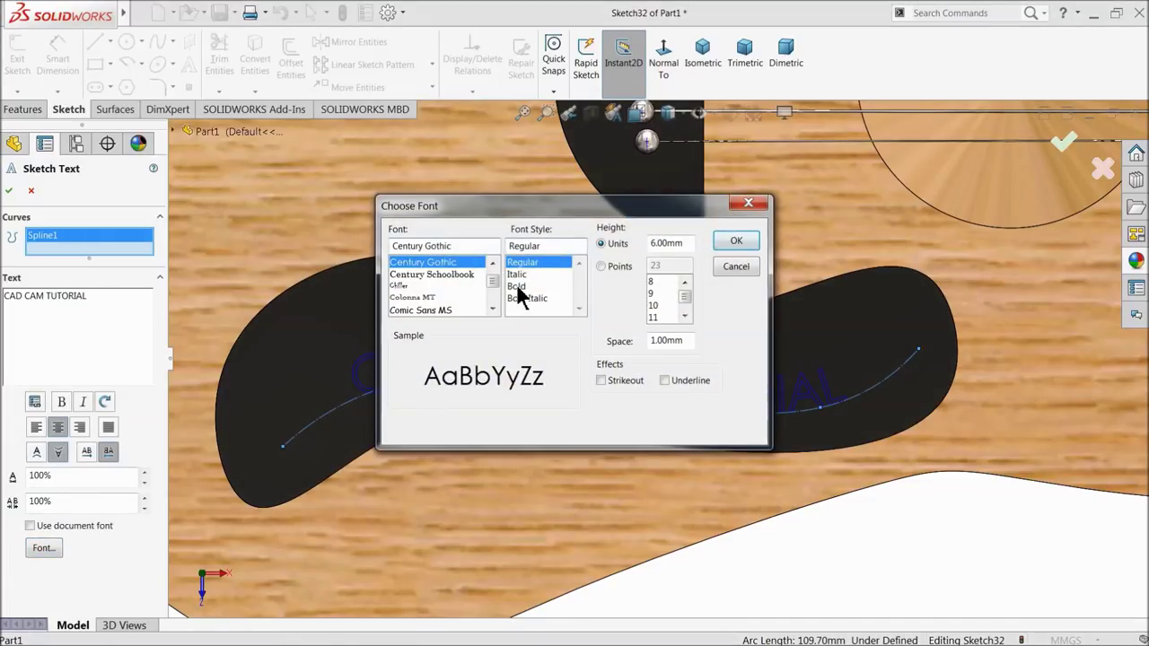
left_click(519, 286)
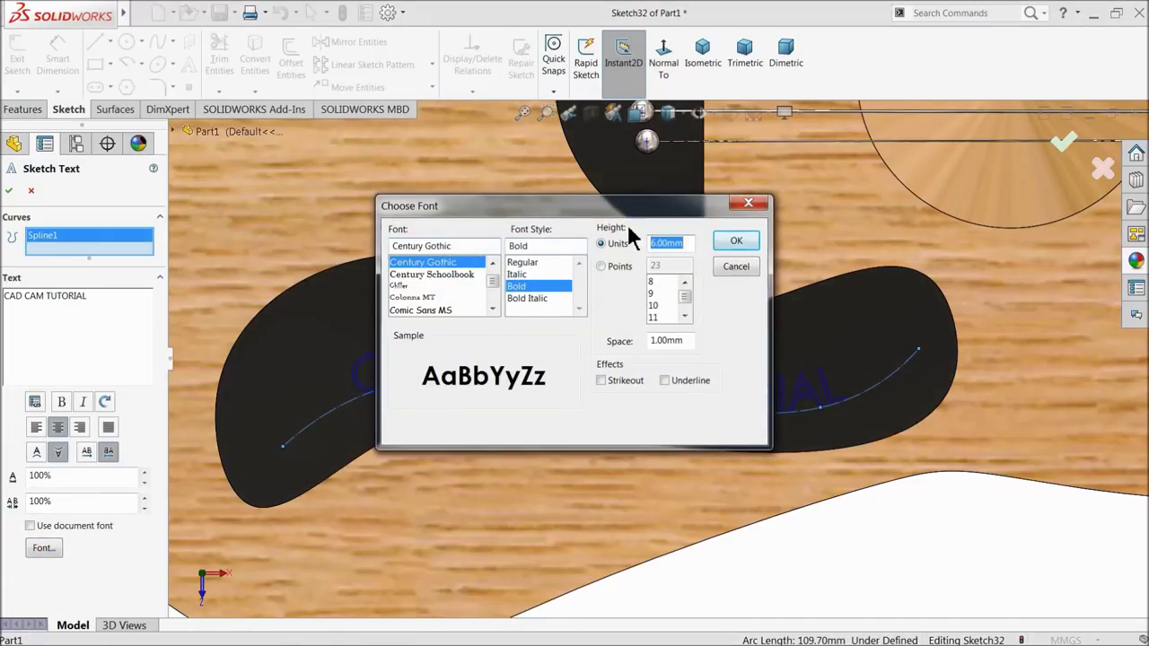
key("Return")
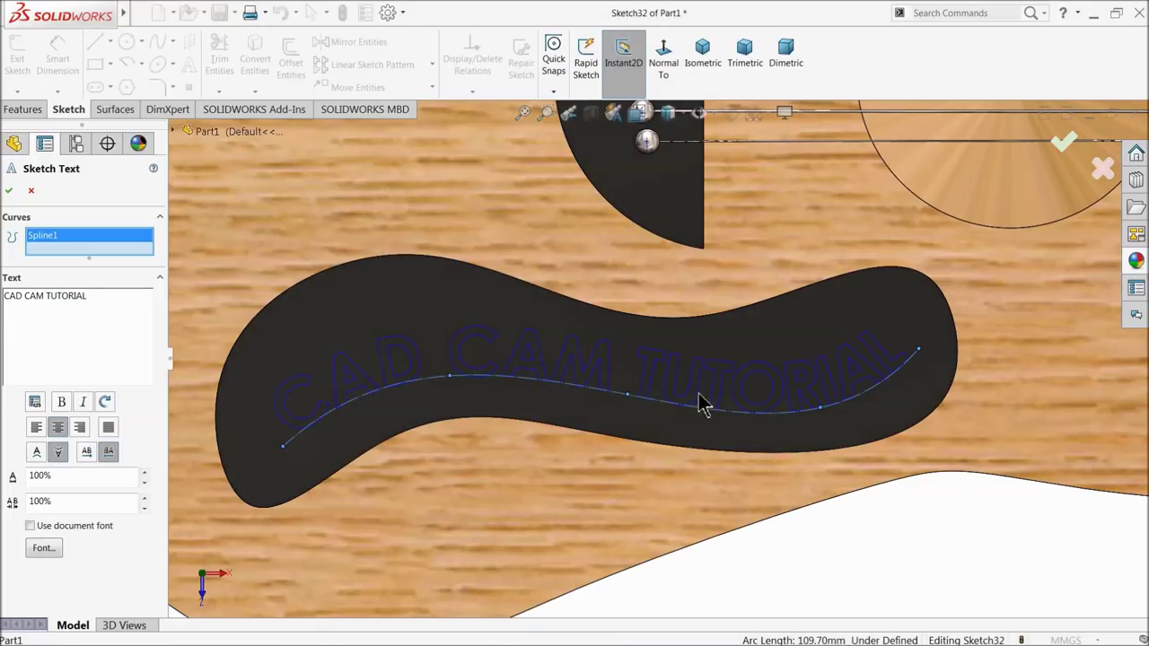
left_click(9, 192)
left_click(25, 110)
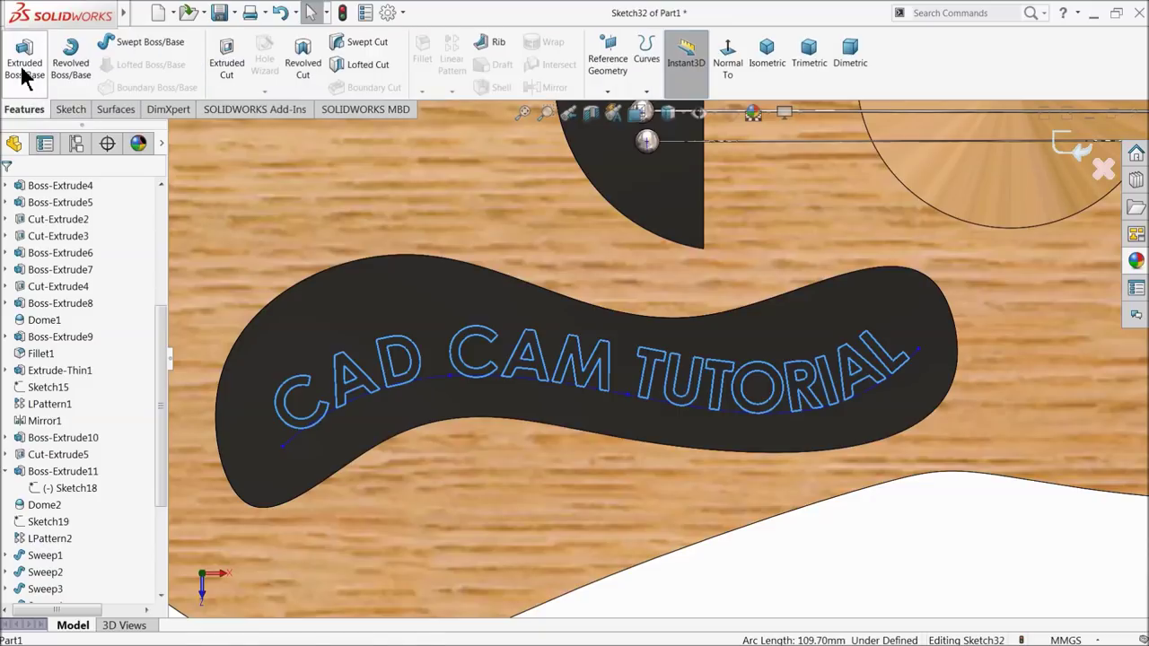
Step: Extrude the 'CAD CAM TUTORIAL' text sketch 1 mm as a boss, then view it at an angle
left_click(23, 70)
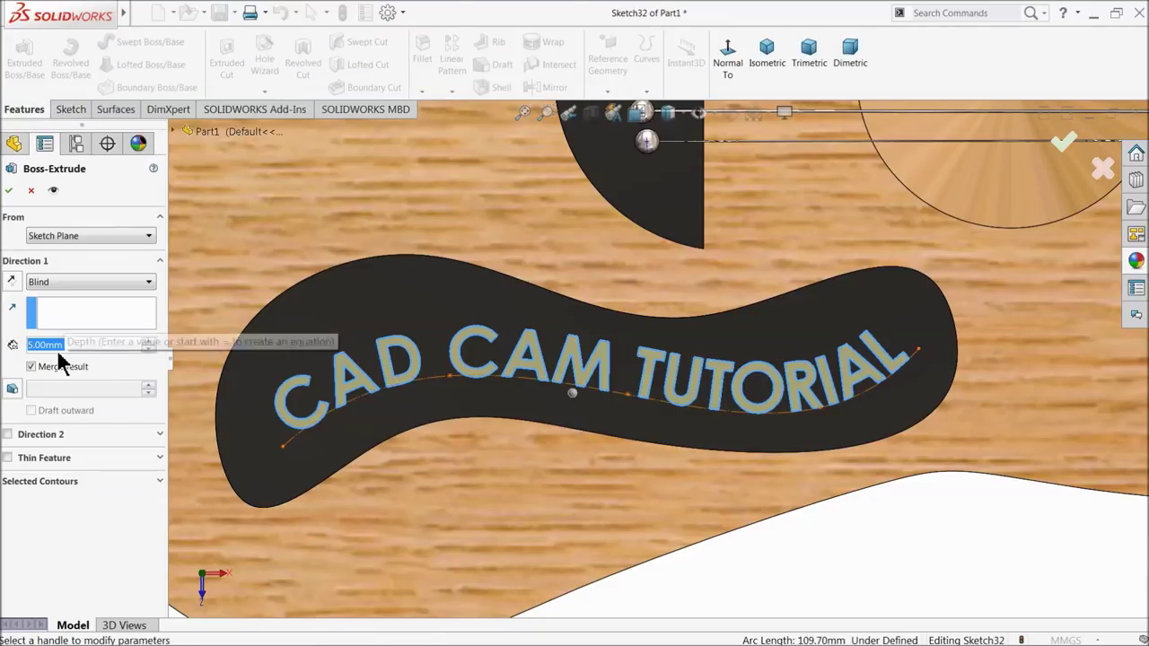
type("1")
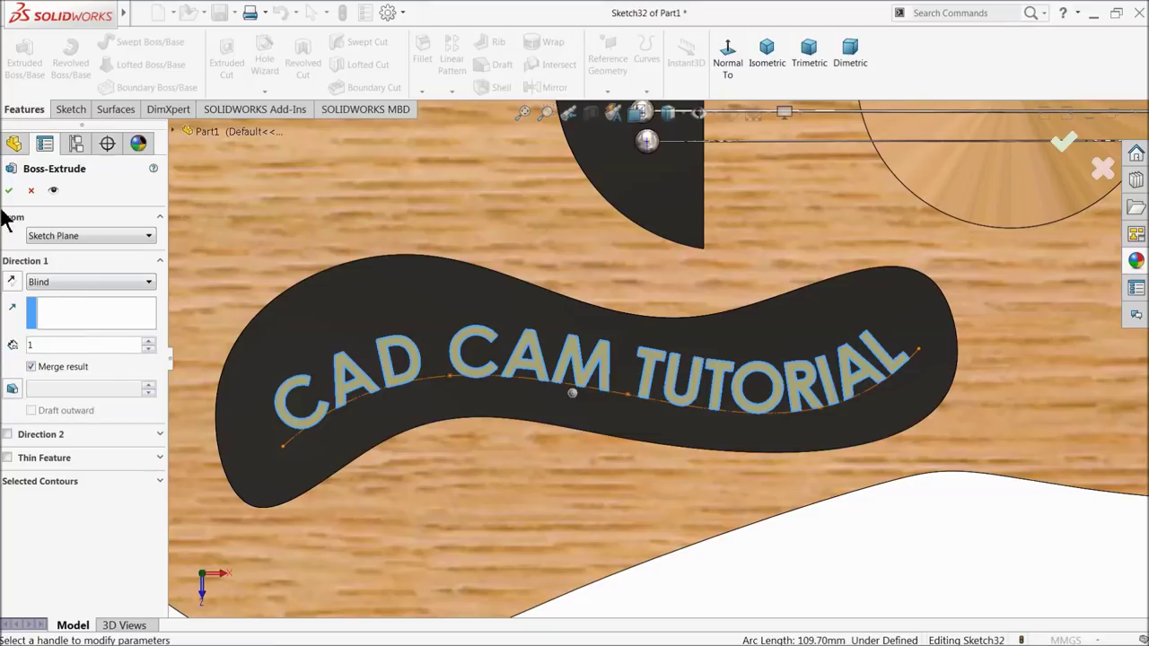
key("Return")
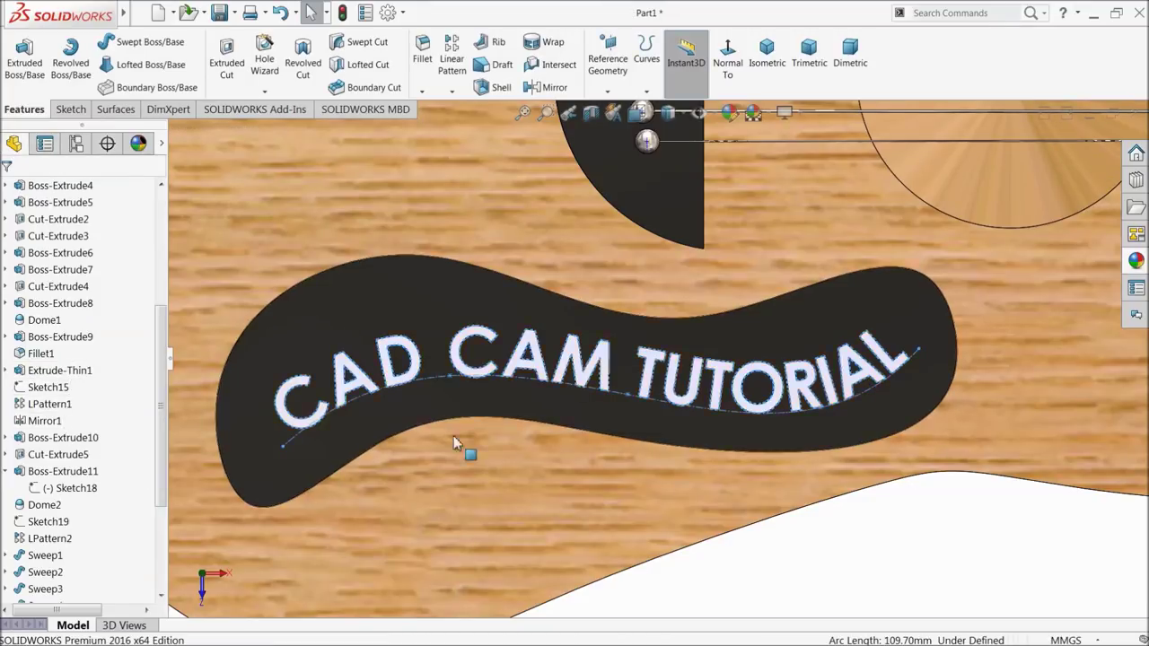
scroll(461, 443, "up", 5)
scroll(684, 474, "up", 1)
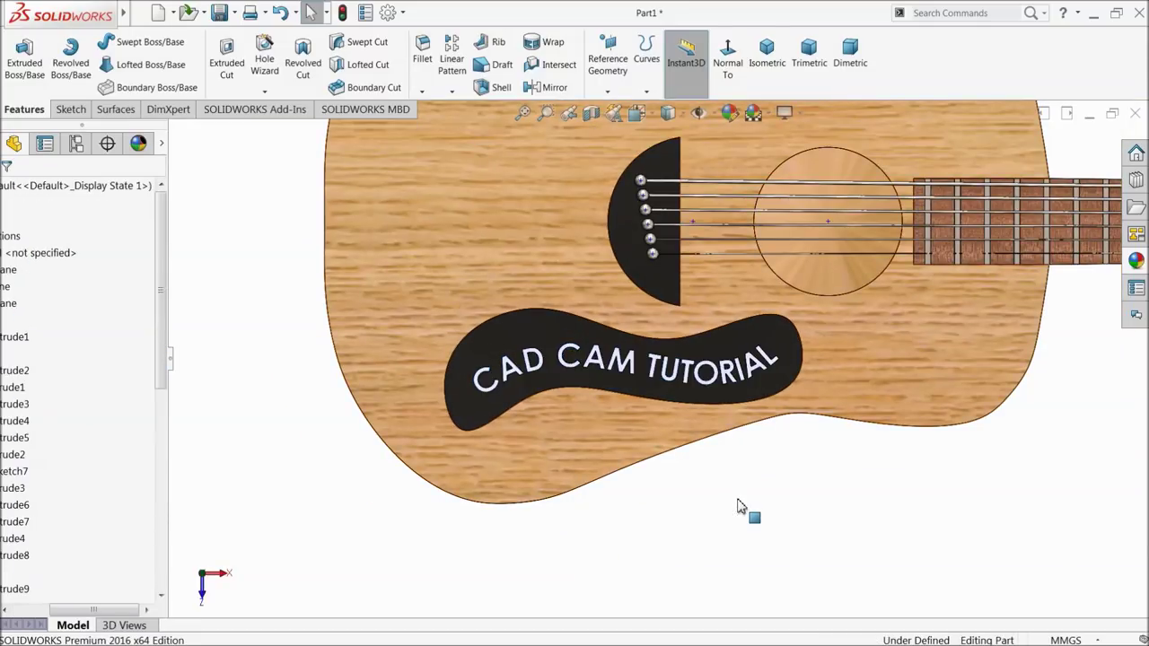
scroll(720, 505, "up", 2)
mouse_move(720, 505)
middle_mouse_down()
mouse_move(598, 321)
mouse_move(723, 407)
mouse_move(680, 389)
mouse_move(680, 428)
middle_mouse_up()
scroll(905, 383, "up", 2)
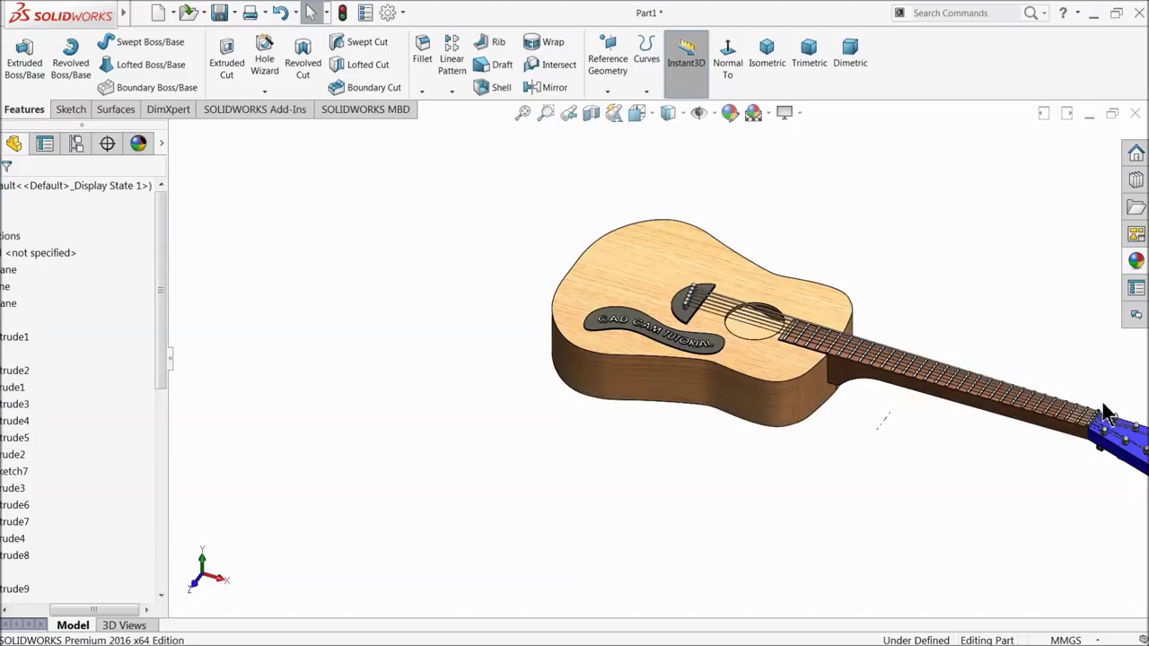
key("f")
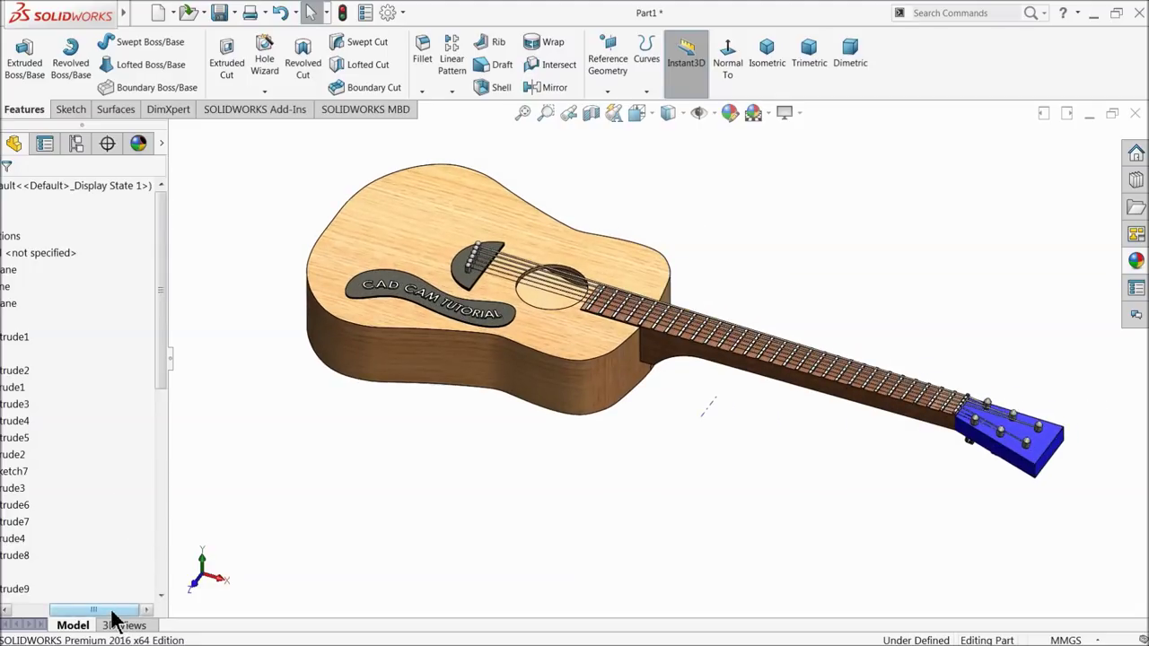
left_click_drag(115, 609, 36, 609)
mouse_move(499, 459)
middle_mouse_down()
mouse_move(488, 436)
mouse_move(682, 377)
middle_mouse_up()
scroll(673, 341, "down", 2)
mouse_move(669, 329)
middle_mouse_down()
mouse_move(758, 364)
mouse_move(756, 380)
middle_mouse_up()
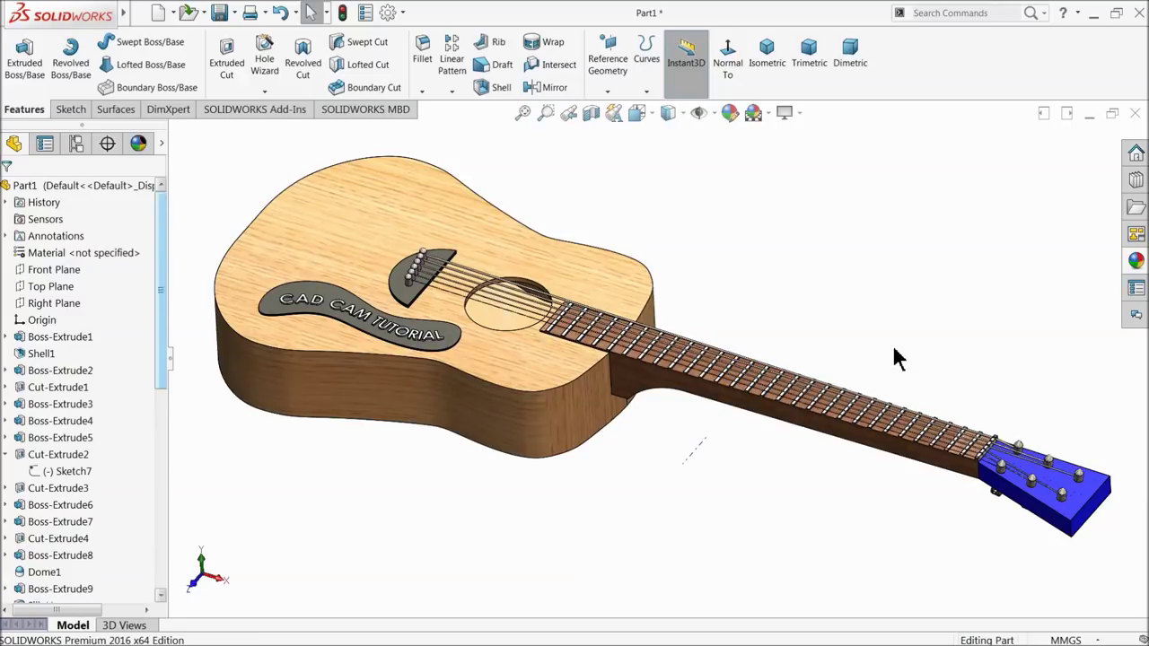
left_click(714, 112)
mouse_move(769, 306)
middle_mouse_down()
mouse_move(752, 216)
mouse_move(562, 255)
mouse_move(541, 164)
mouse_move(744, 371)
mouse_move(721, 230)
middle_mouse_up()
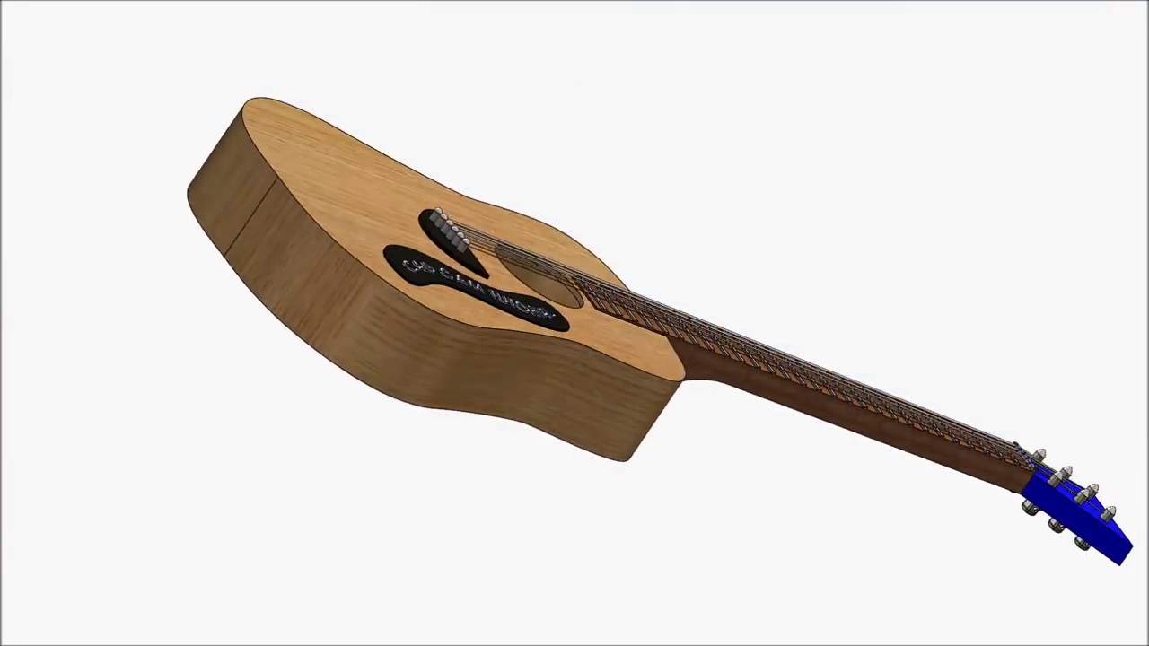